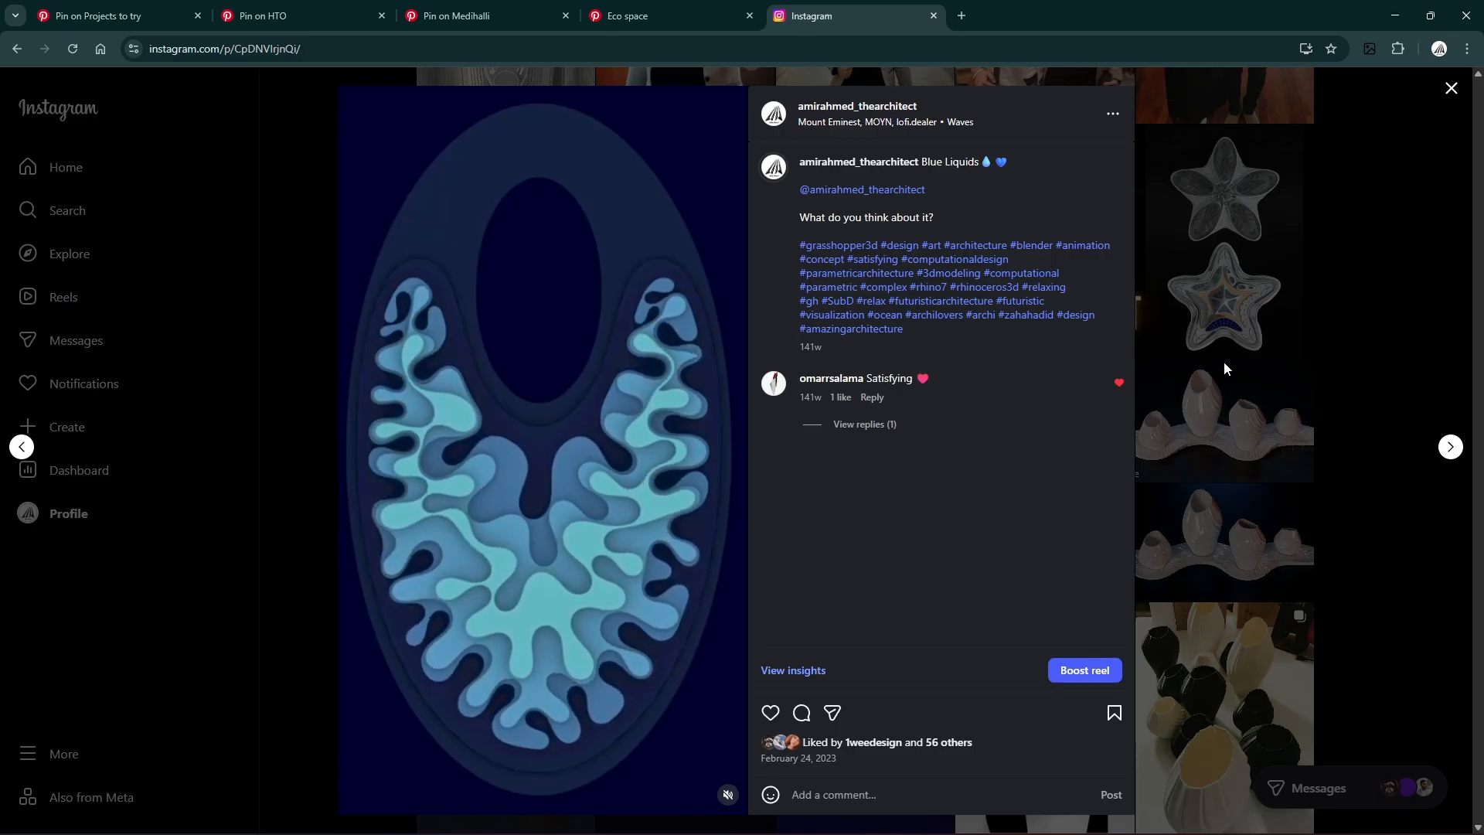
Review the Pinterest reference pins of flowing, curved landscape designs, and switch to the Rhino model
click(648, 7)
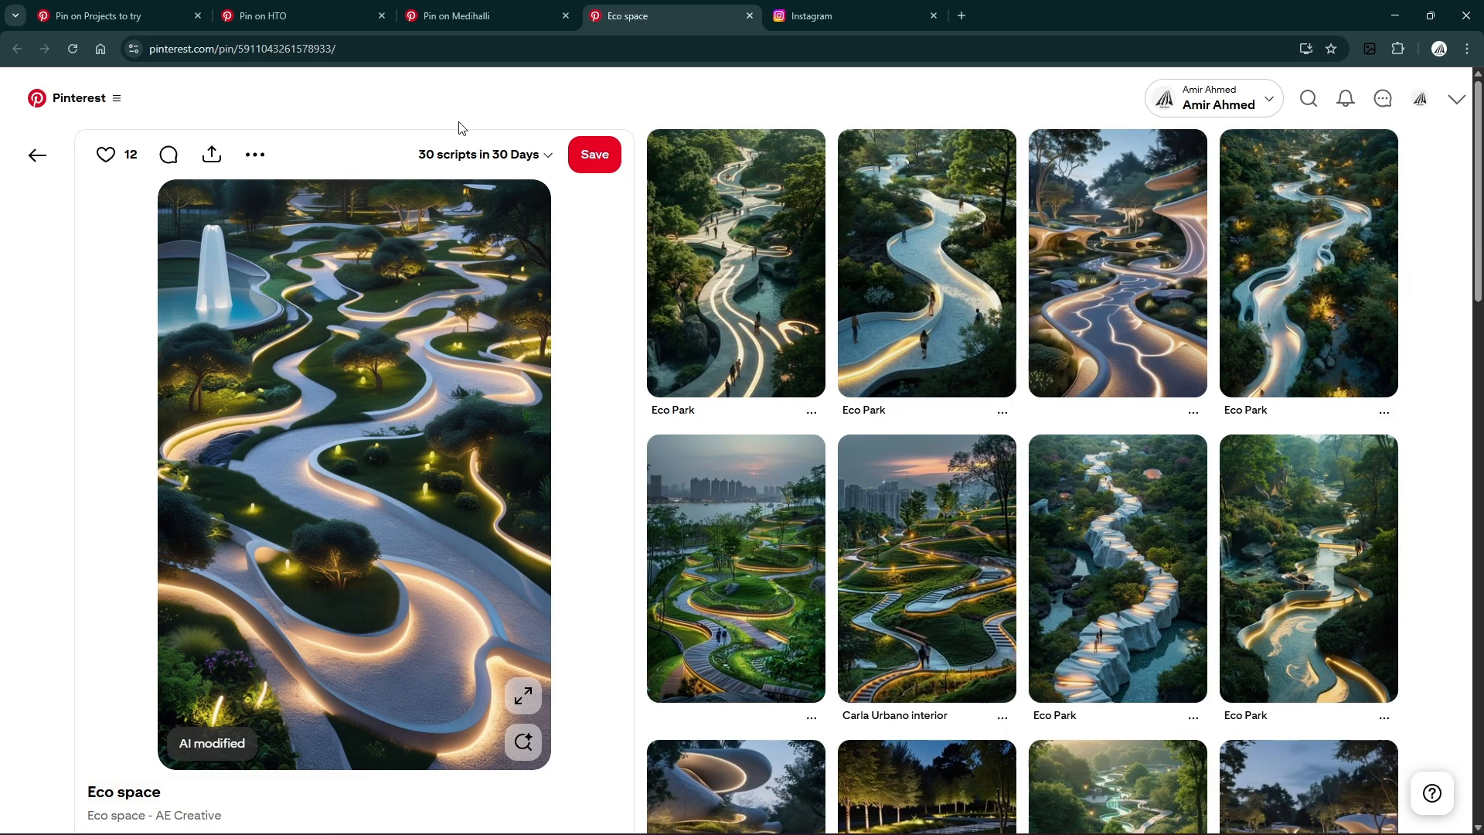
click(441, 8)
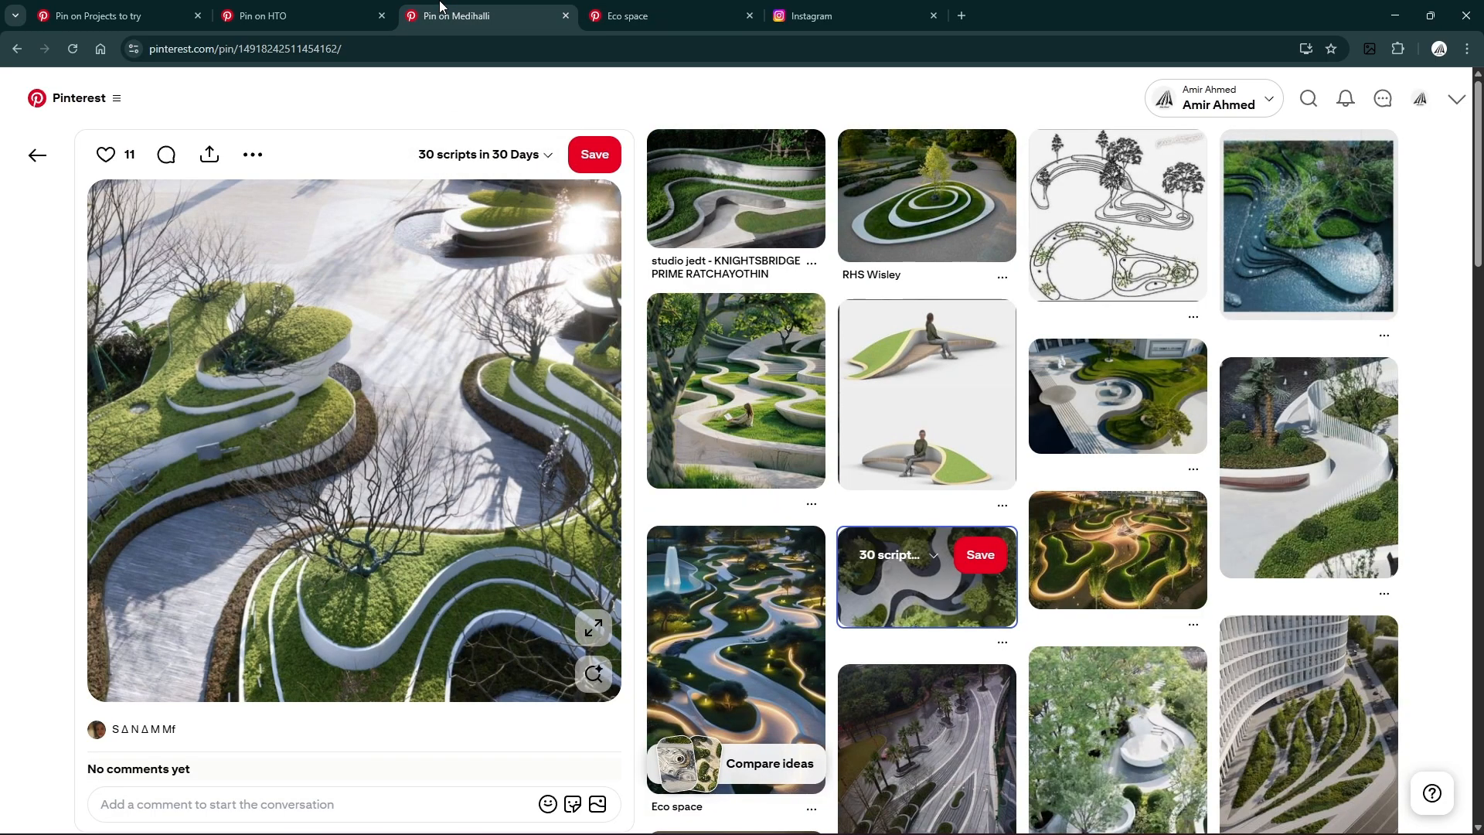
click(309, 10)
click(139, 7)
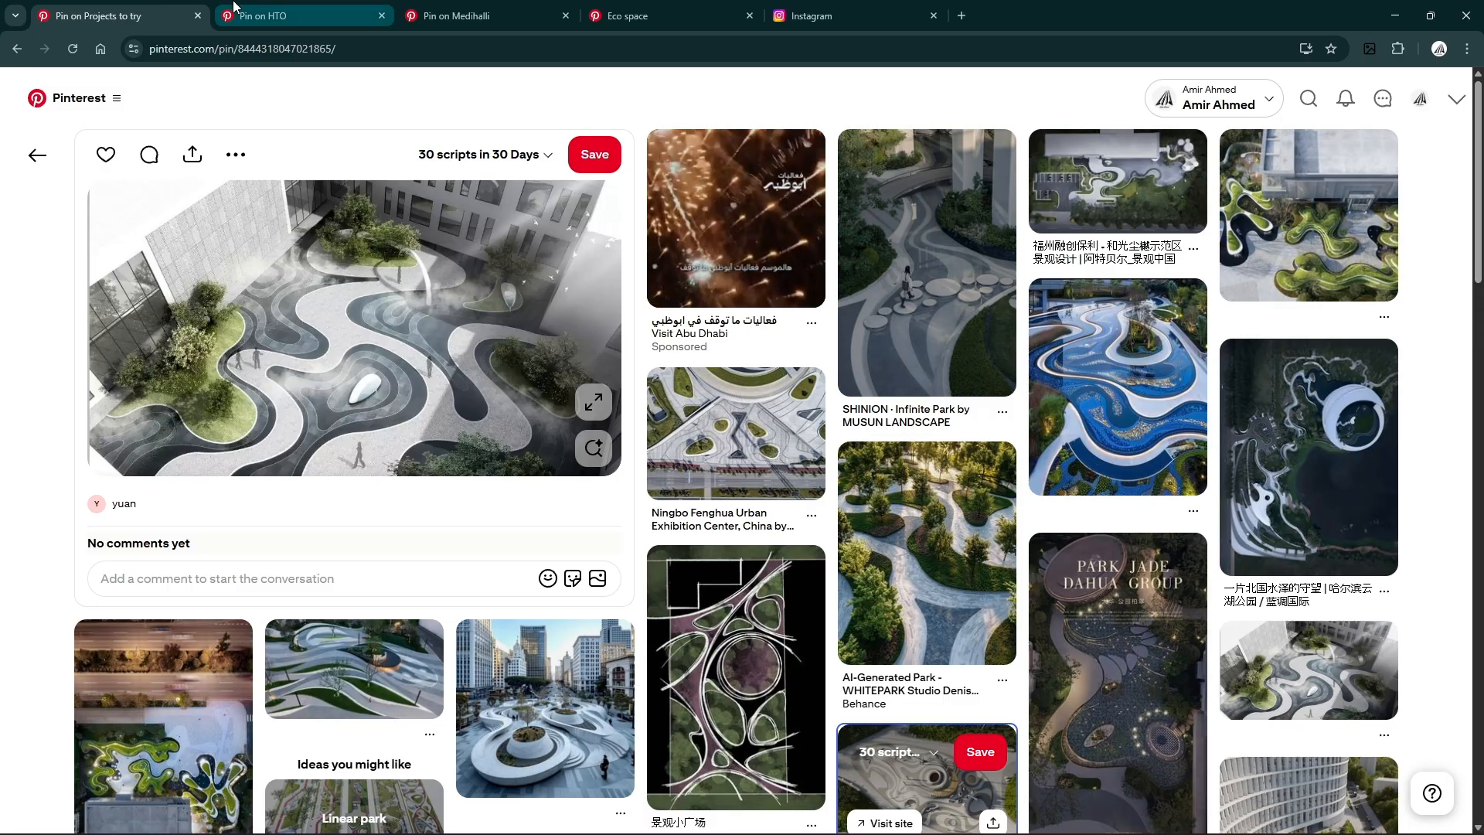
click(301, 15)
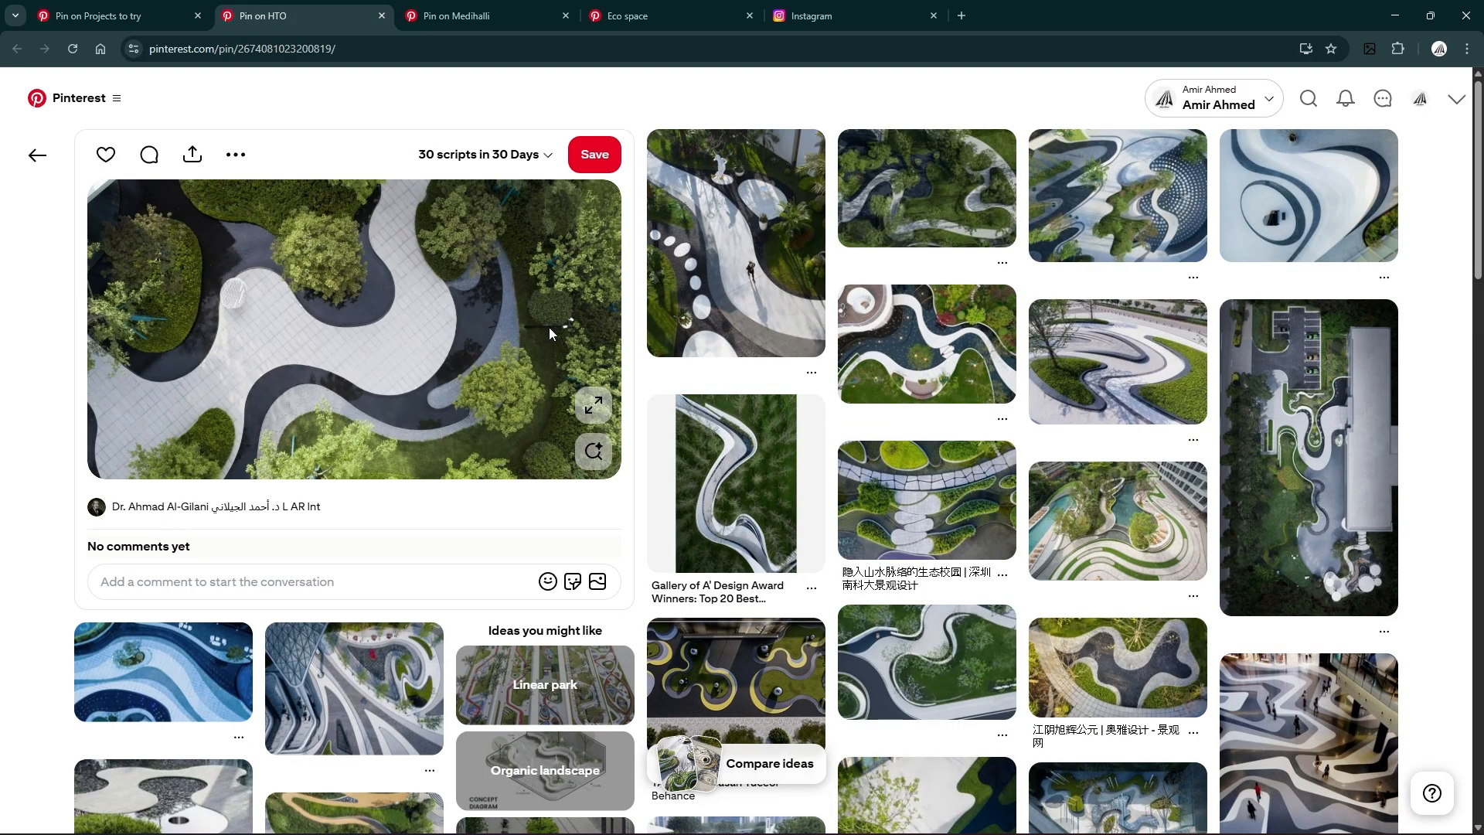
click(1396, 15)
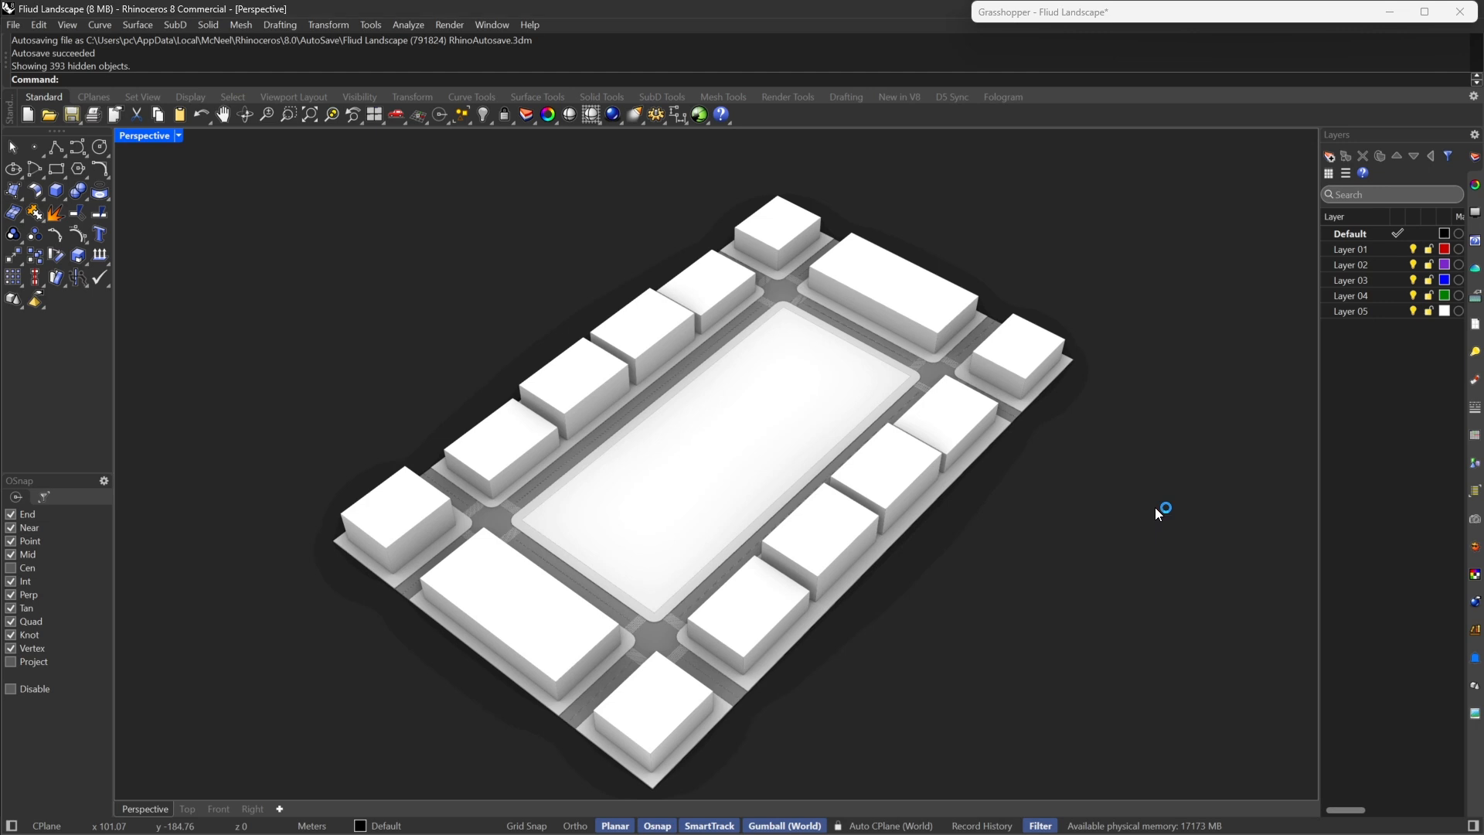
Isolate the large central rectangular surface between the building blocks
scroll(1136, 501, up, 3)
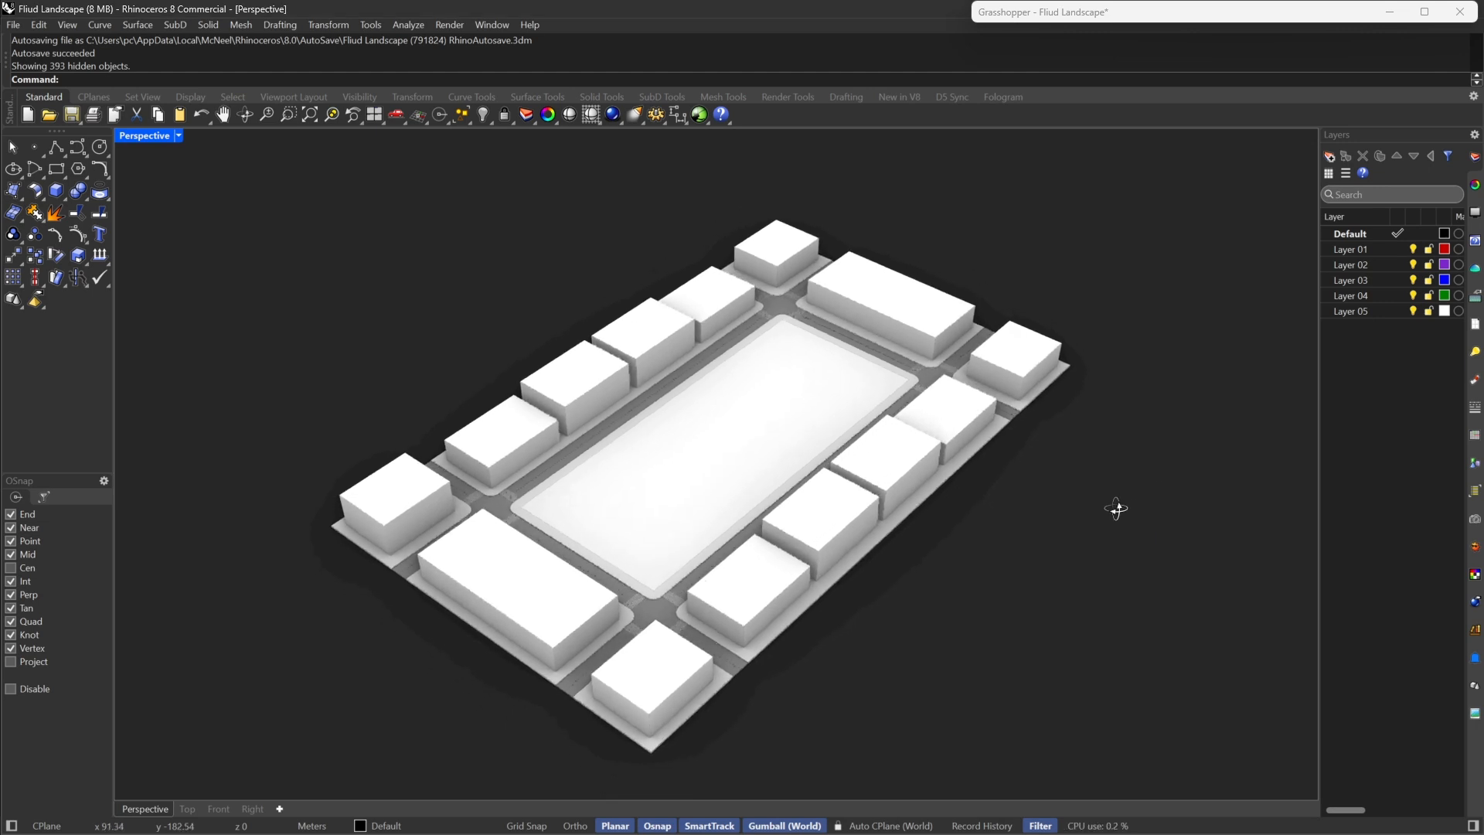
click(715, 457)
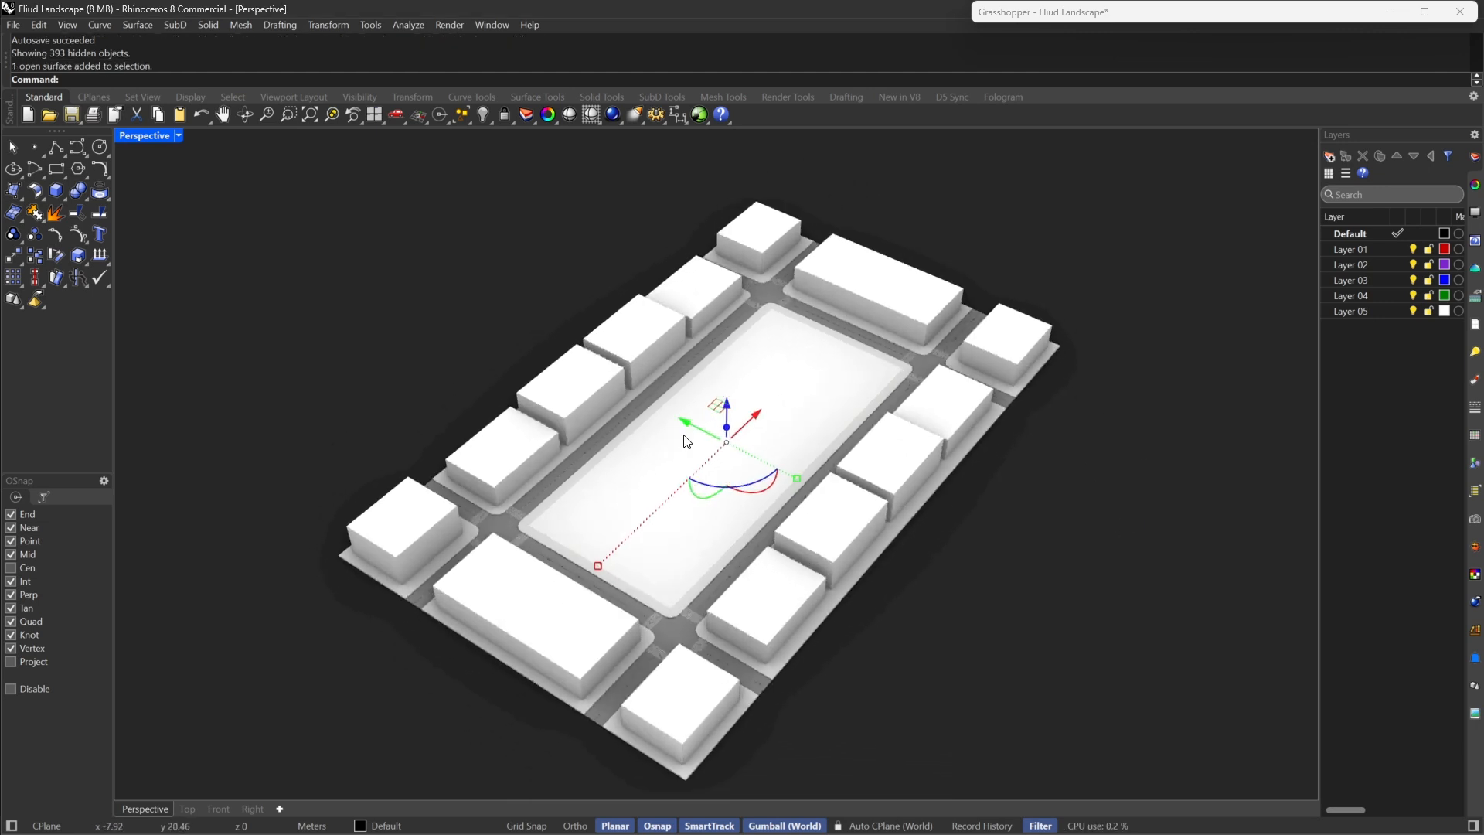
scroll(871, 322, up, 2)
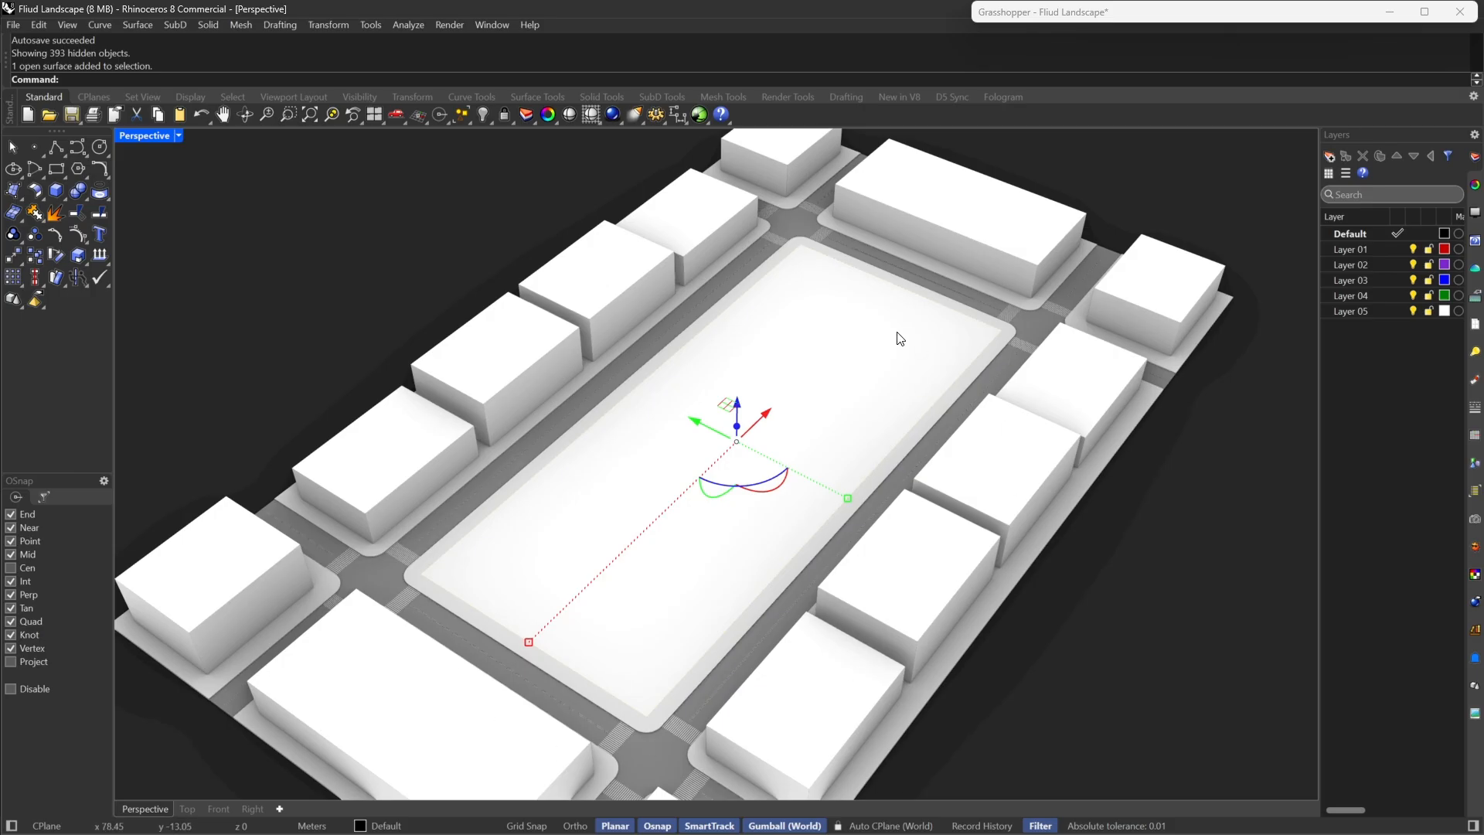
right_drag(899, 338, 823, 494)
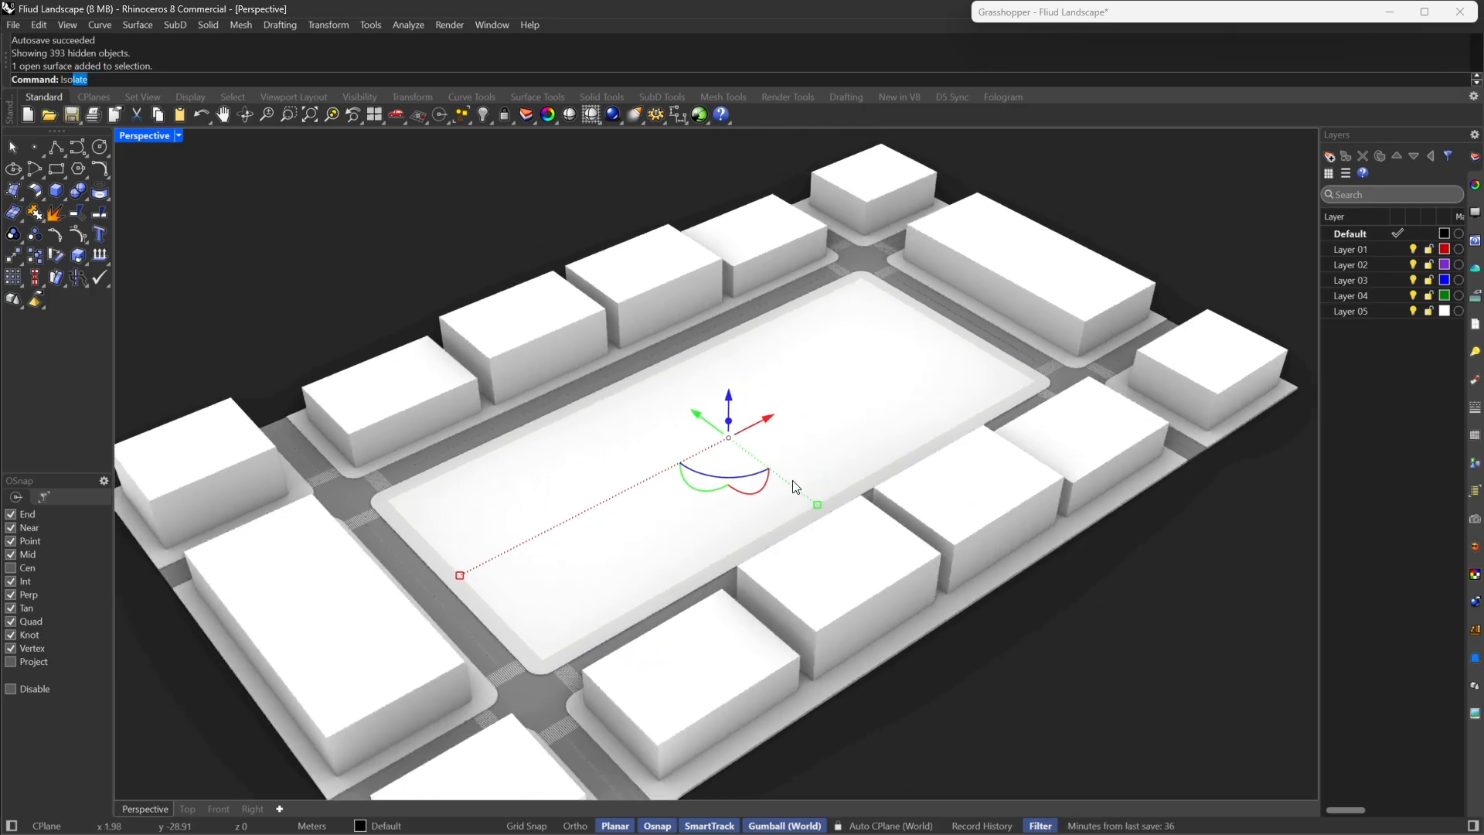
key(Return)
right_drag(474, 452, 628, 459)
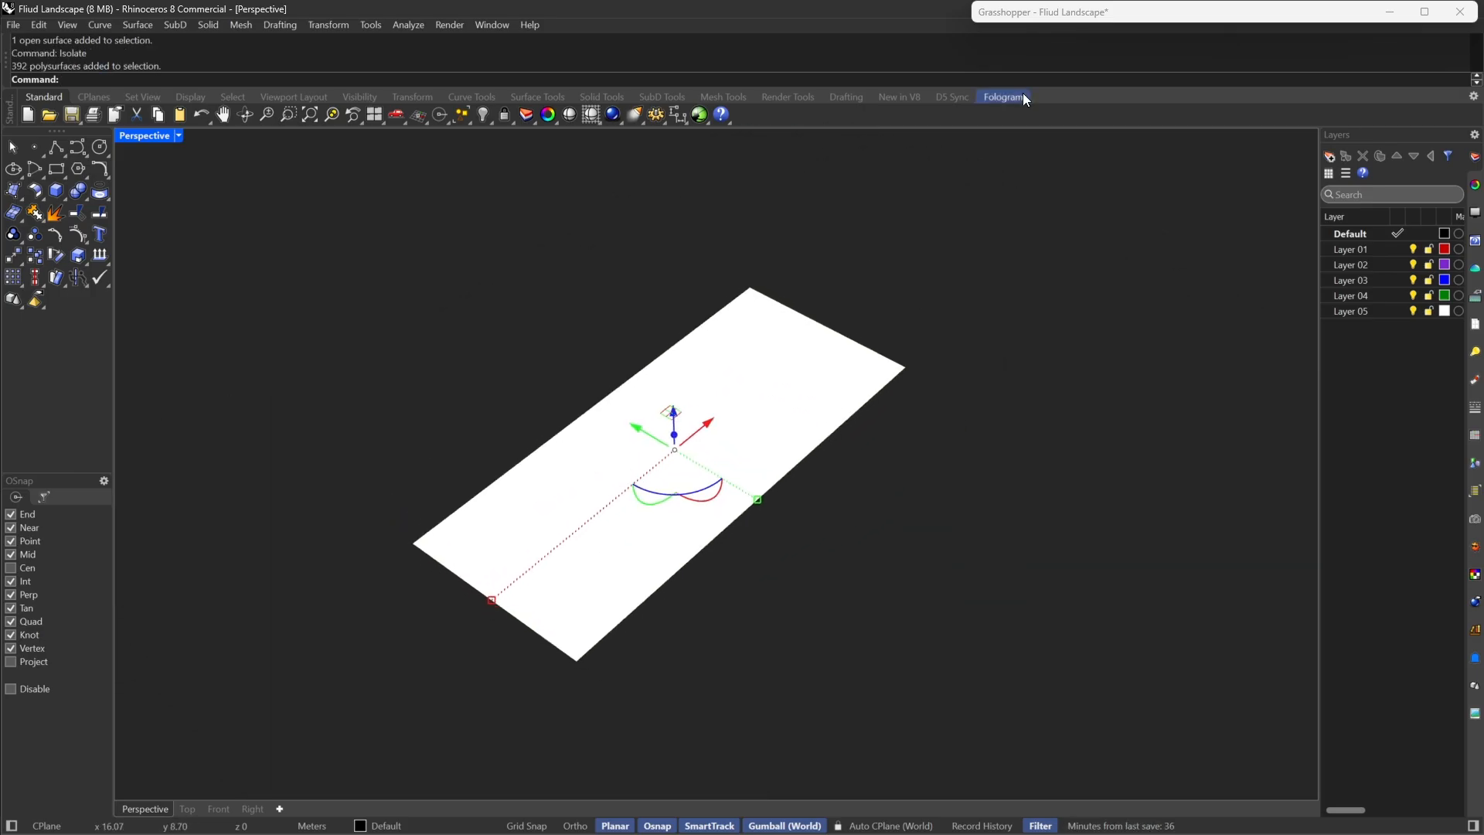
Bring up the Grasshopper canvas and place a Surface parameter on an empty area
double_click(1095, 26)
click(1044, 167)
click(1127, 419)
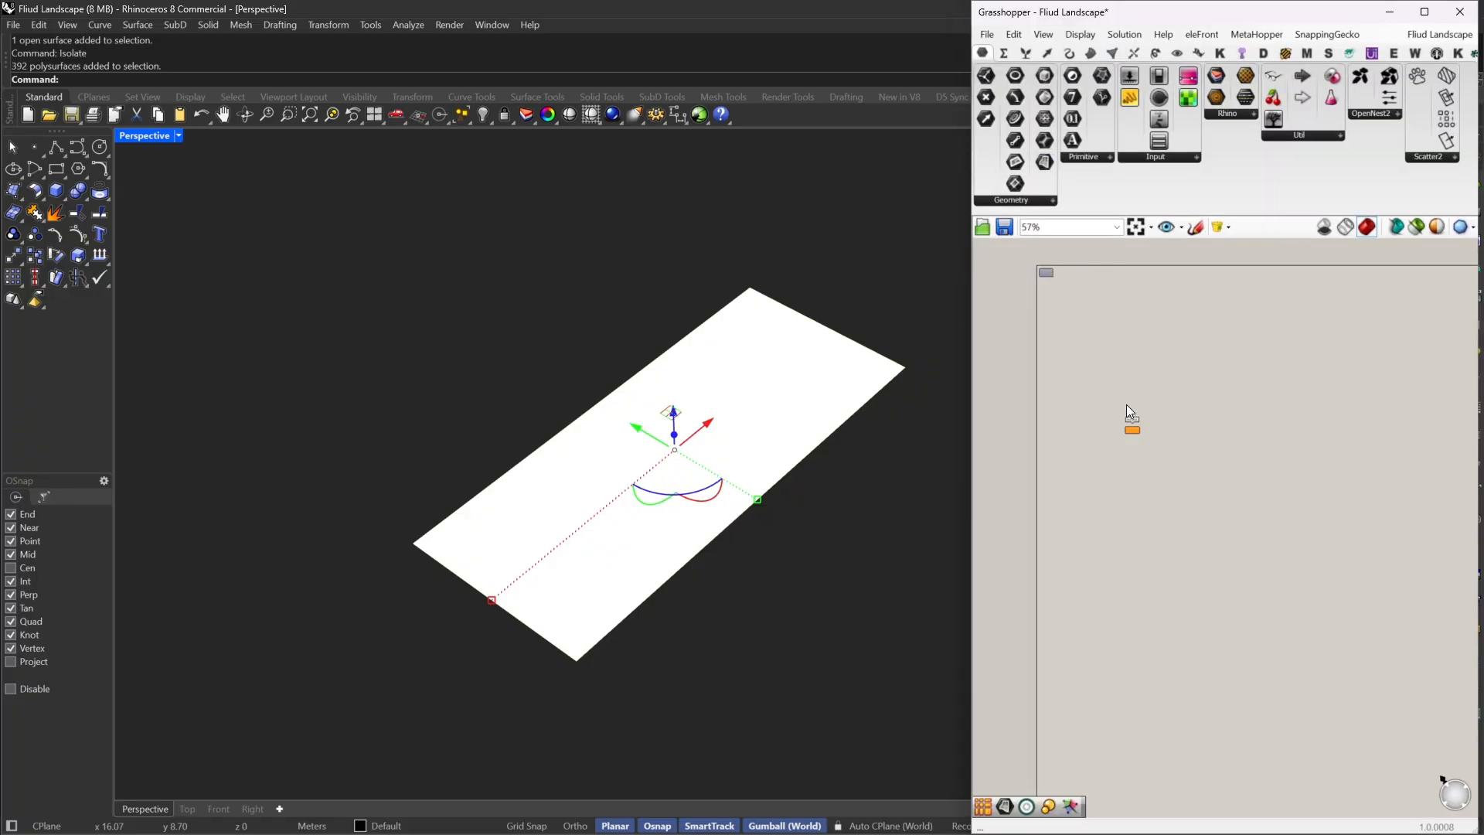
right_click(1125, 404)
click(1122, 439)
scroll(1124, 427, up, 5)
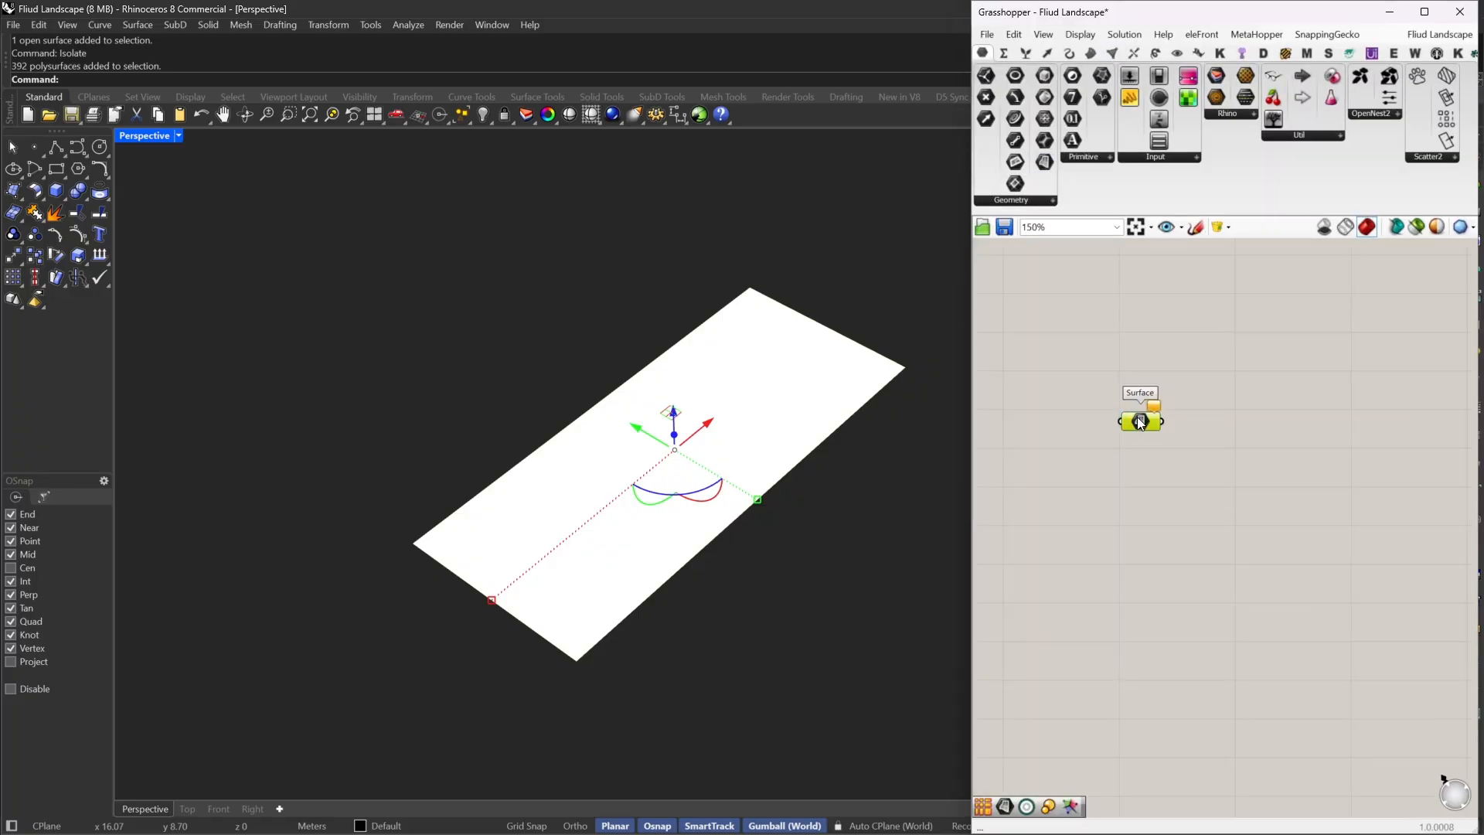
Assign the isolated rectangular Rhino surface to the Surface parameter as a single surface
right_click(1140, 419)
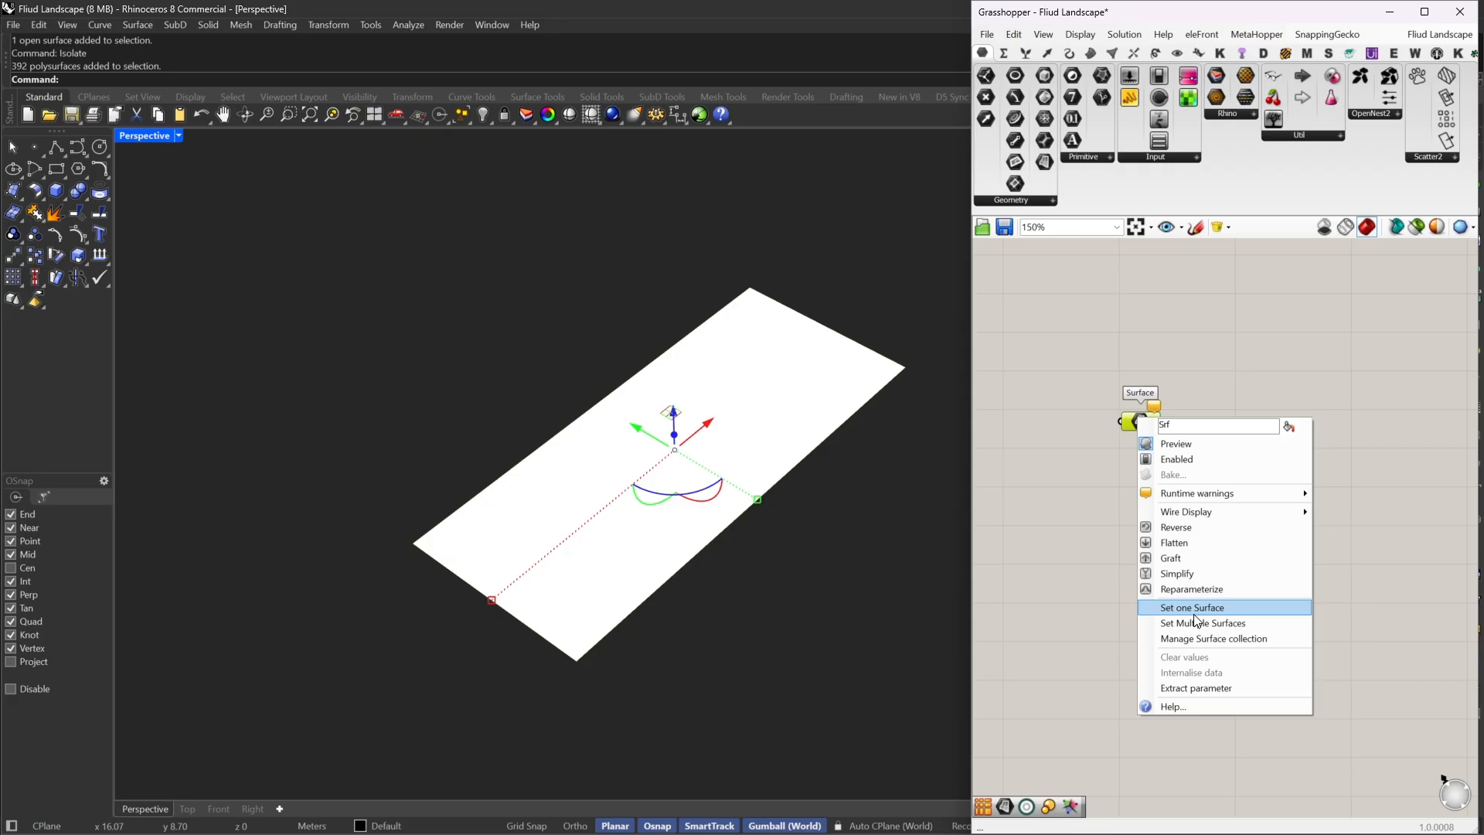
click(1194, 613)
right_drag(1216, 466, 1158, 430)
click(805, 604)
right_drag(794, 580, 808, 591)
click(1203, 409)
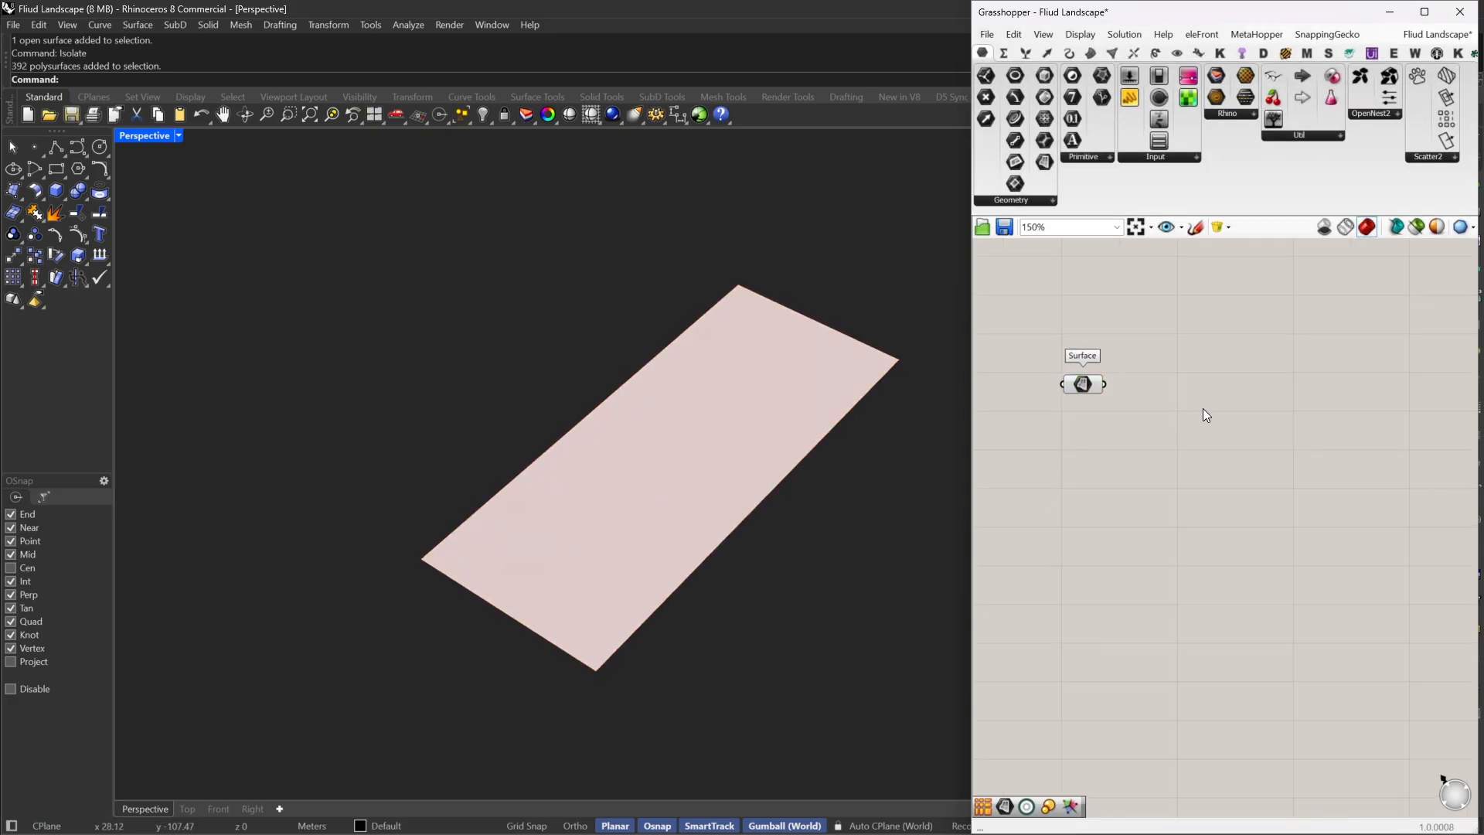
Add a Voronoi component and place it to the right of the Surface parameter with space in between
double_click(1202, 409)
text(vor)
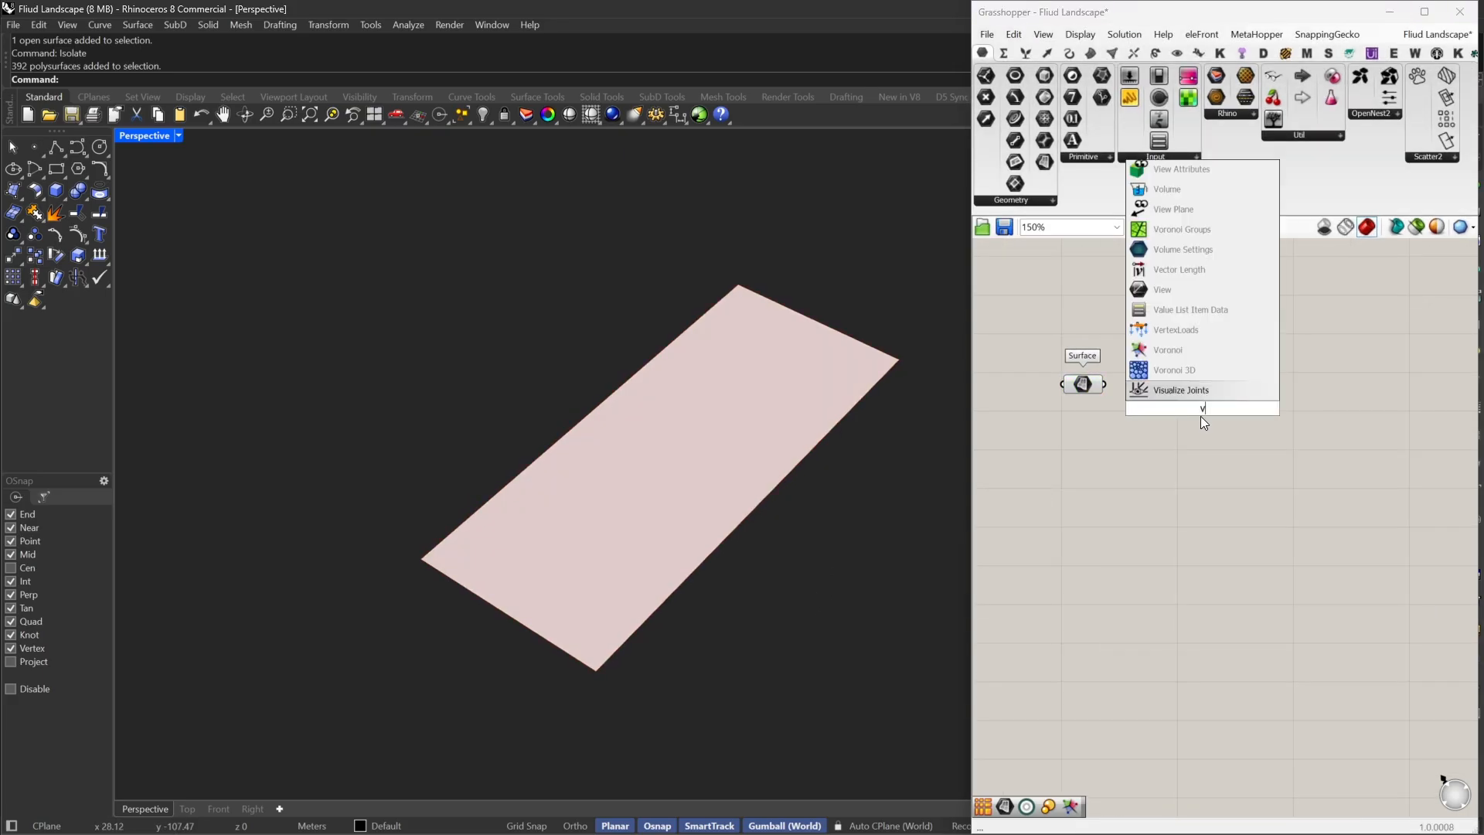
click(1189, 379)
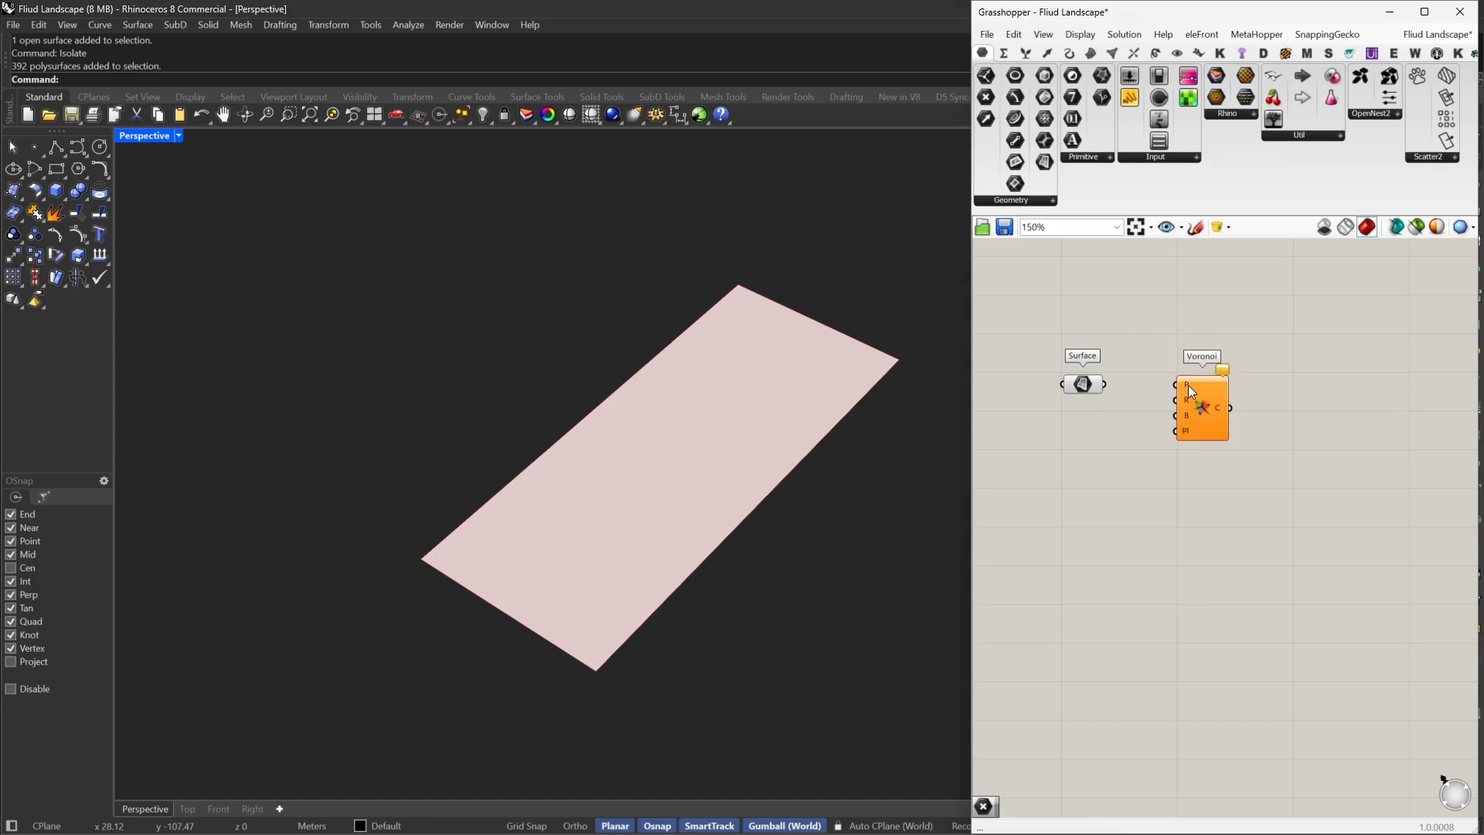
drag(1220, 426, 1330, 427)
right_drag(1177, 432, 1087, 444)
double_click(1087, 443)
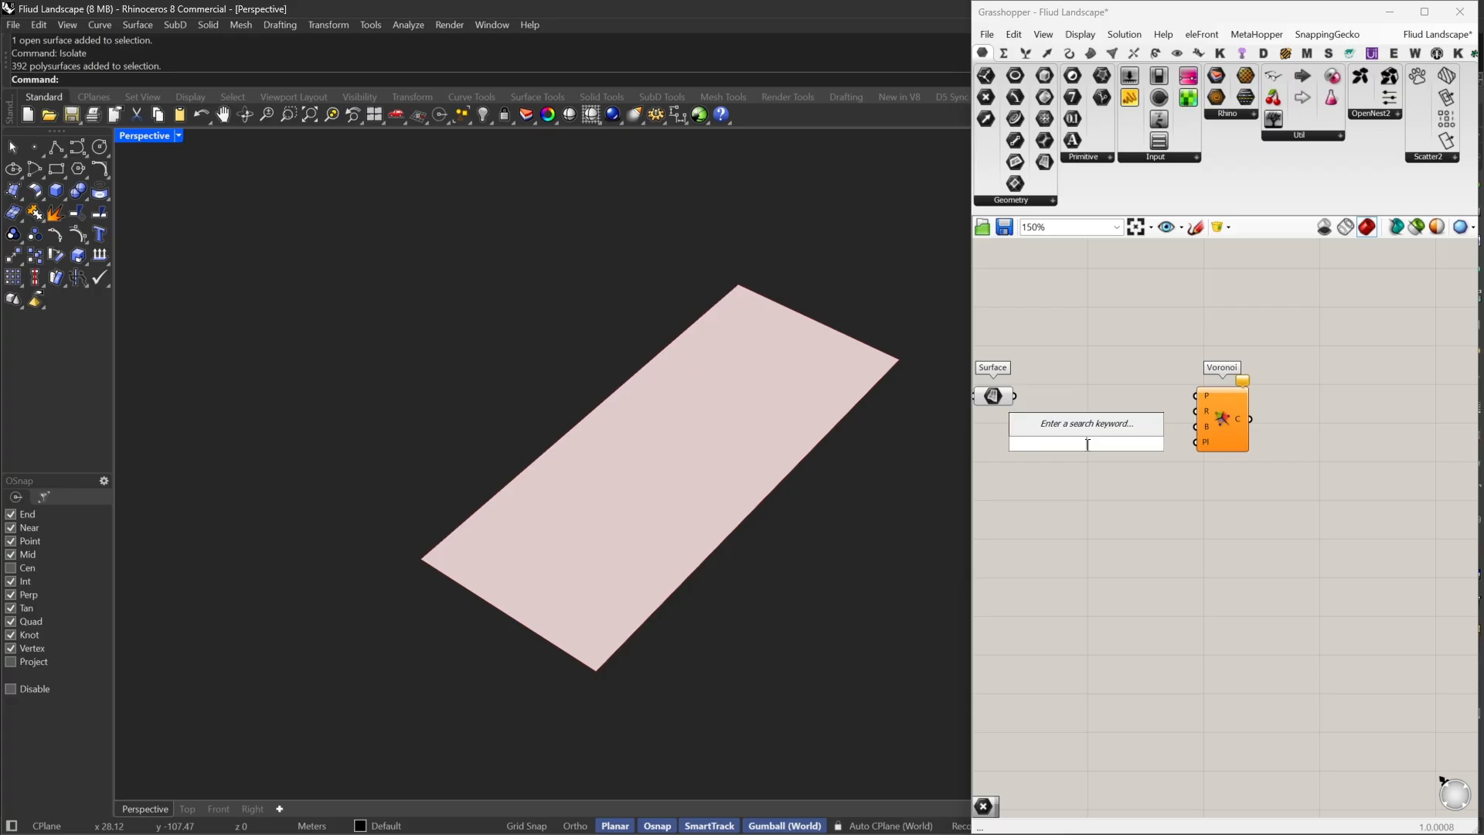
text(s)
double_click(1110, 480)
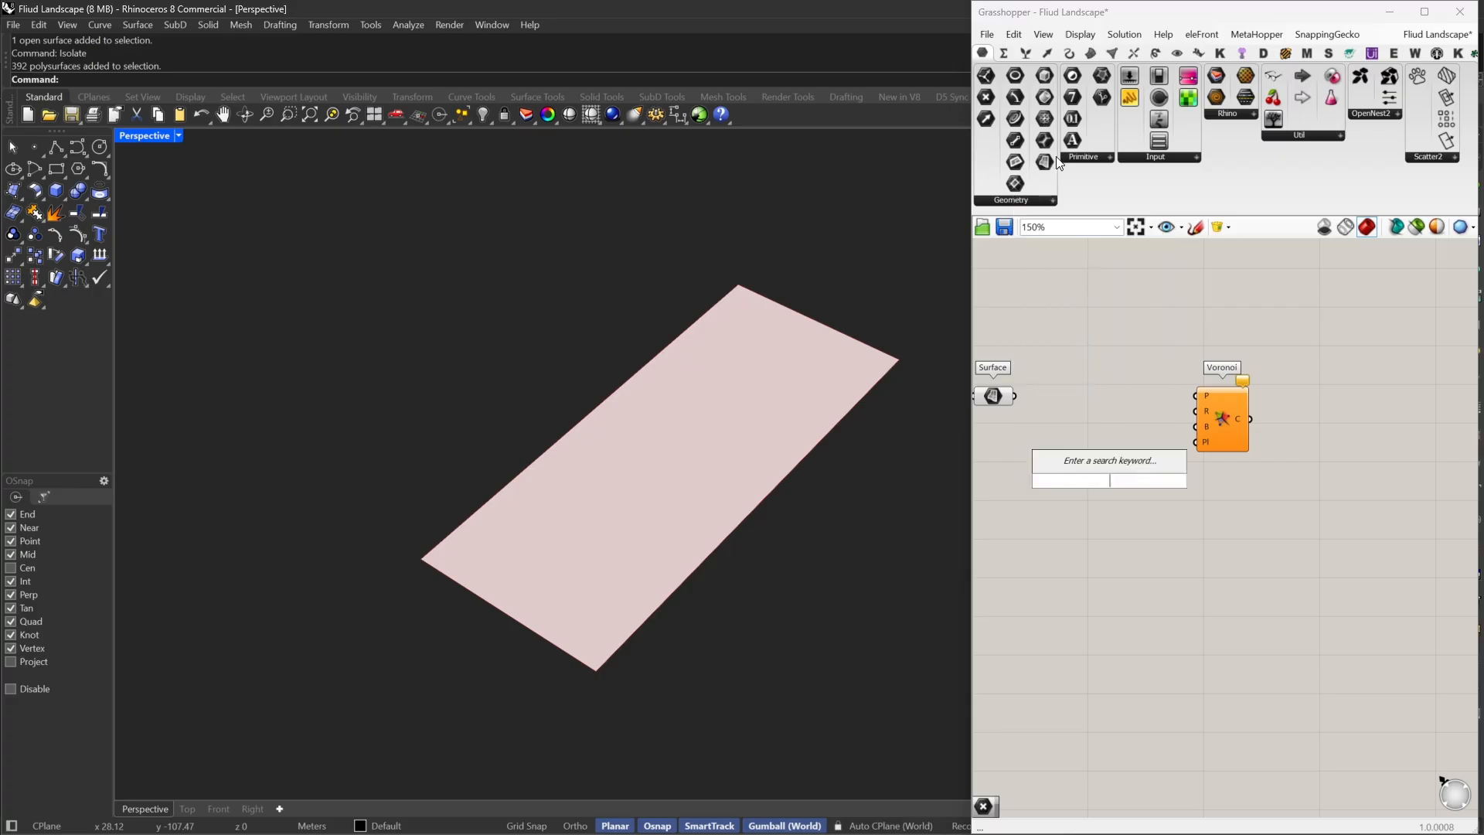
Add a Point parameter and set five points in it: two on each long edge of the surface and one on its far short edge
click(993, 99)
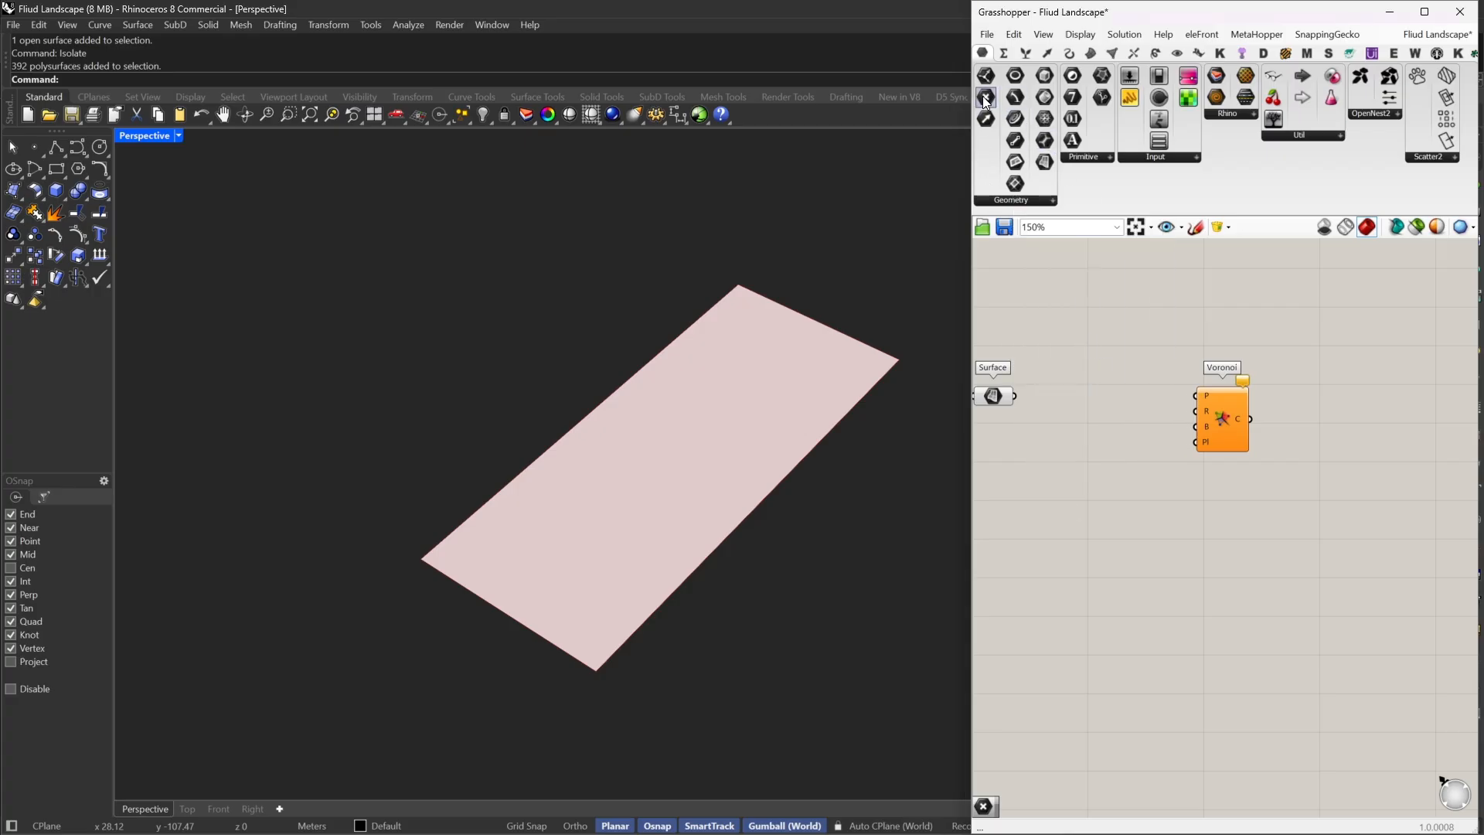
drag(1057, 407, 1056, 405)
right_click(1056, 405)
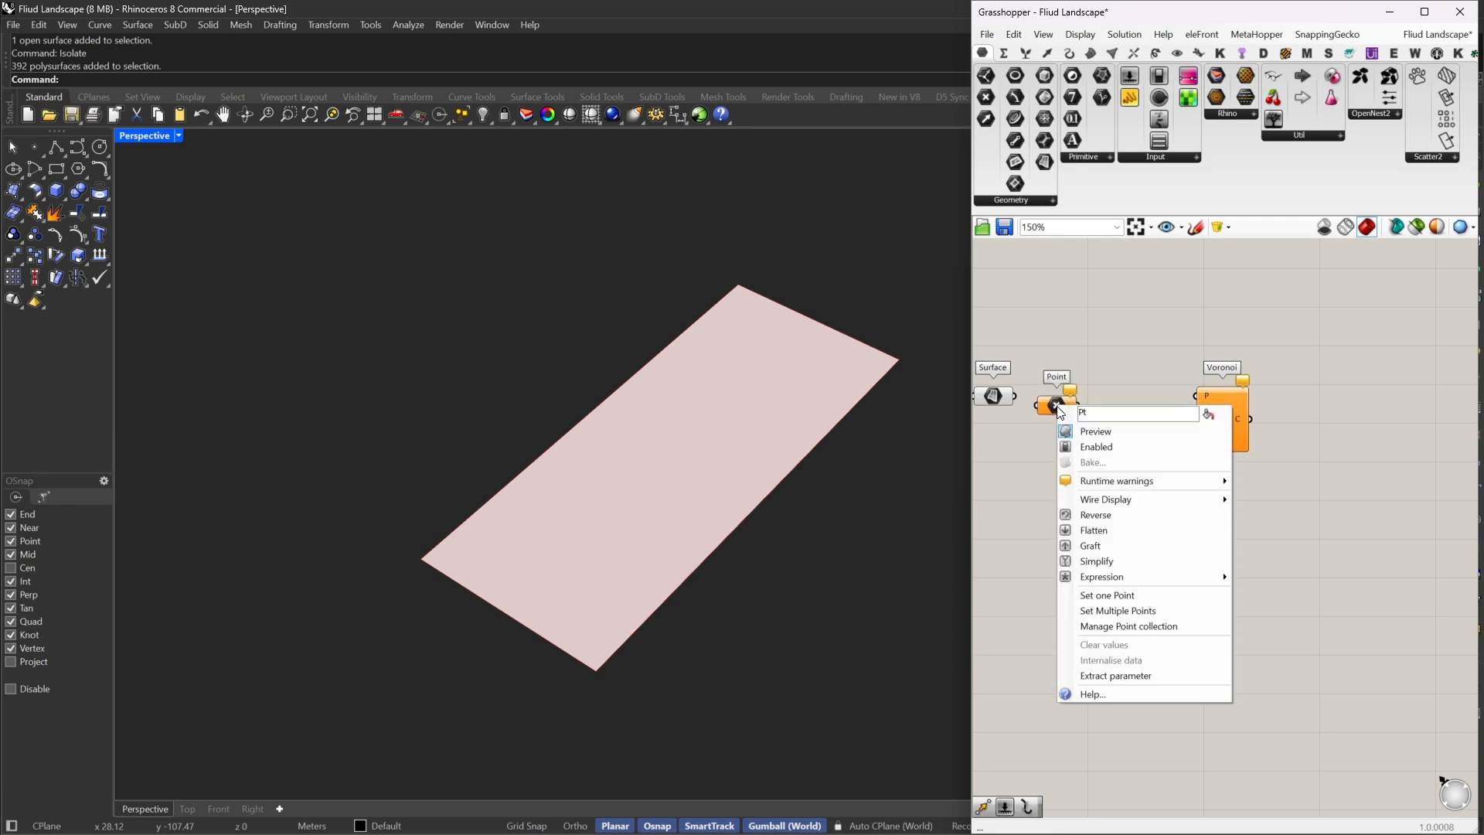
click(1118, 611)
click(497, 492)
click(627, 379)
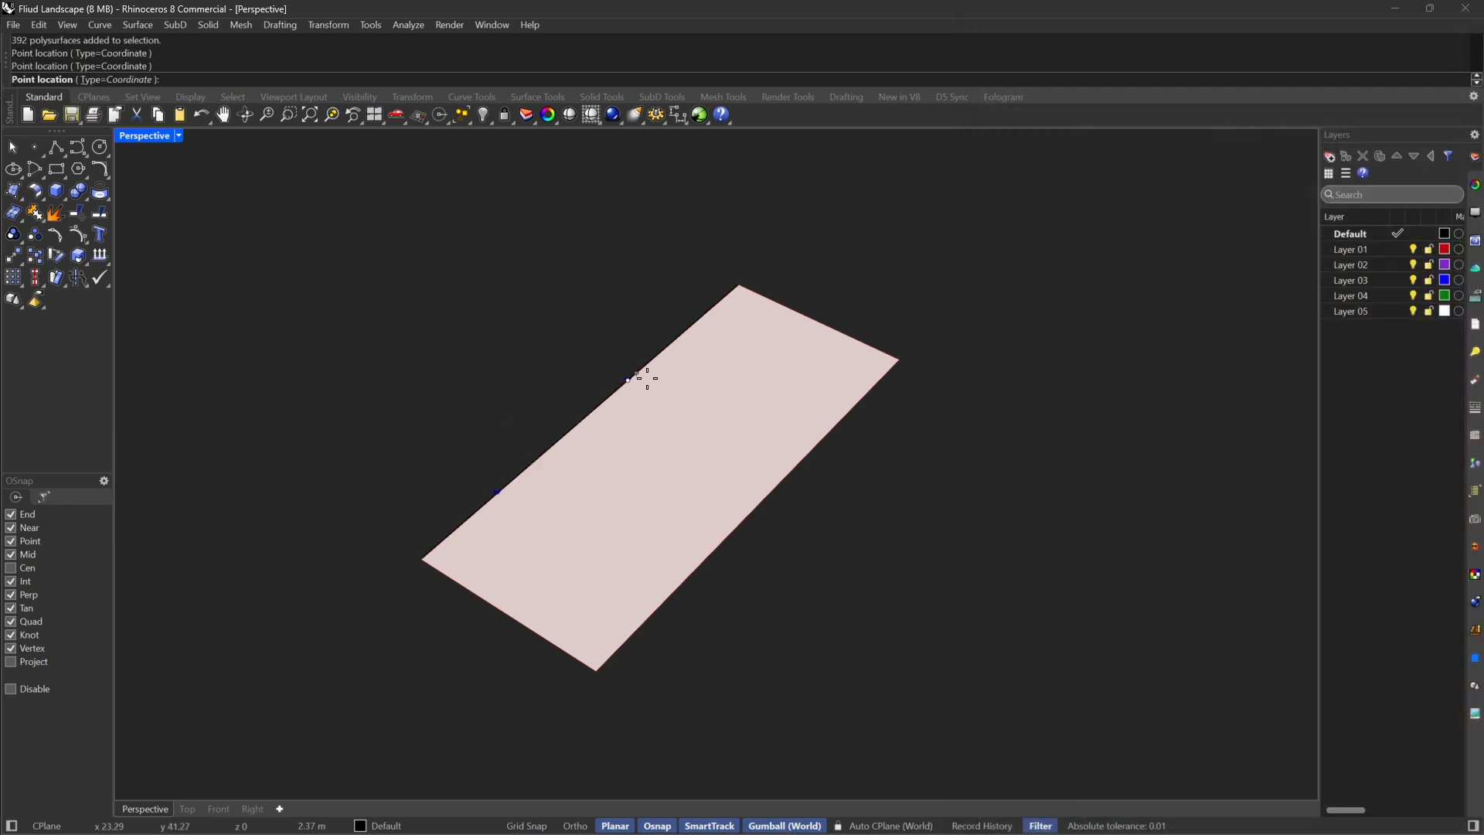
click(817, 319)
click(832, 428)
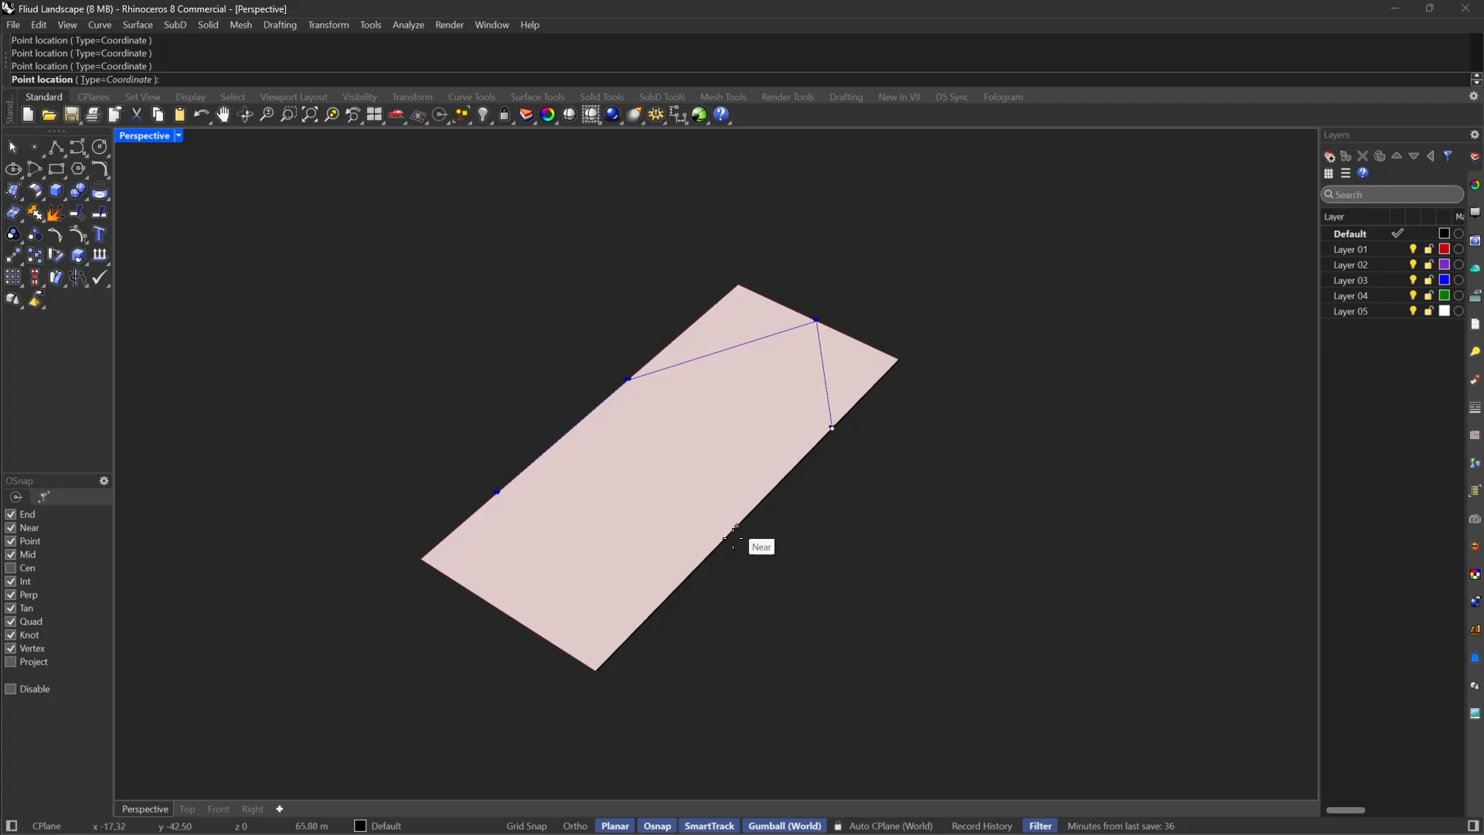
click(675, 586)
key(Return)
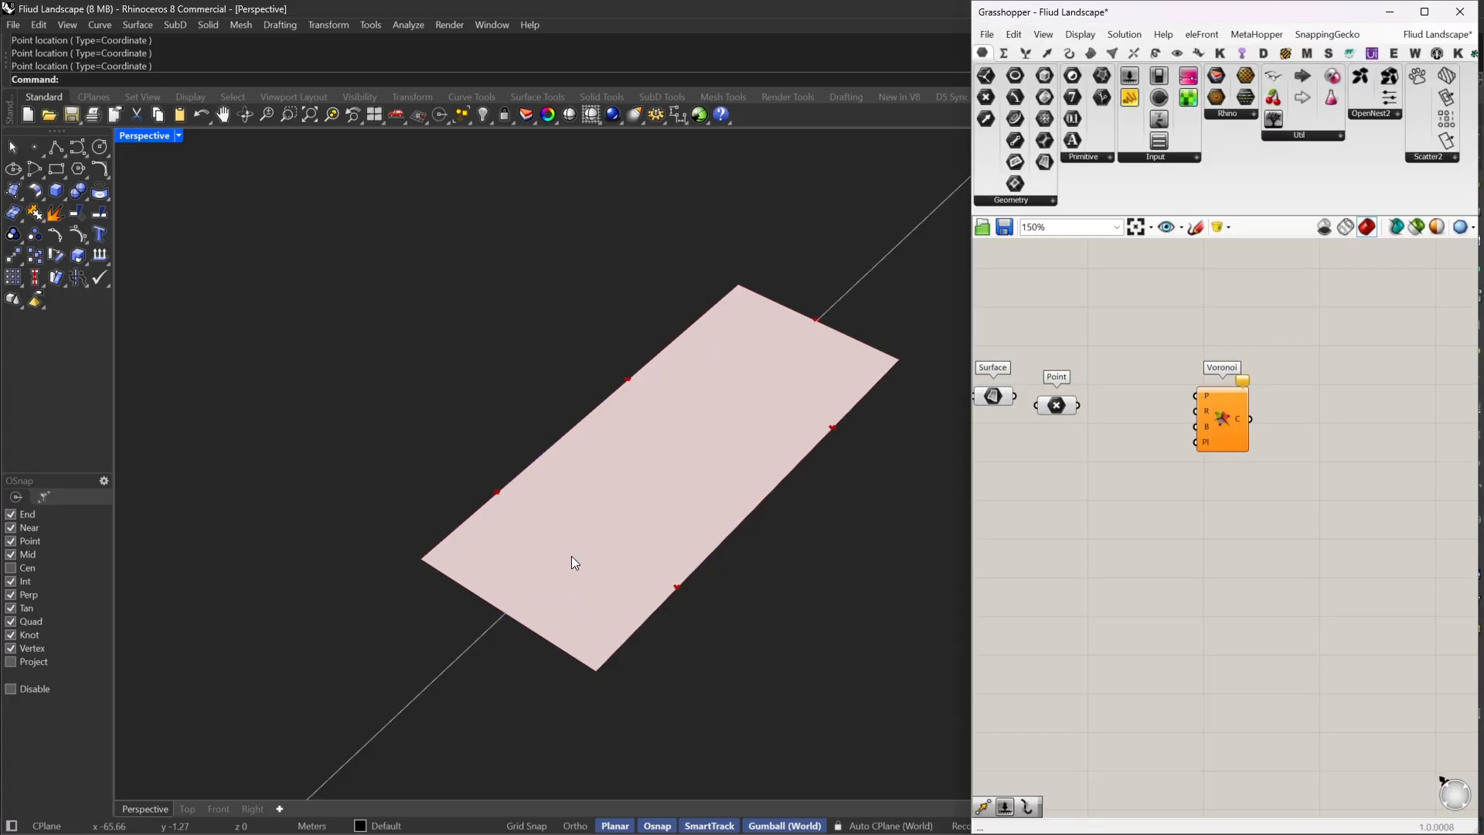
Connect the Point parameter to Voronoi's P input and the Surface to its B input, aligning both parameters with those inputs
drag(1149, 391, 1197, 396)
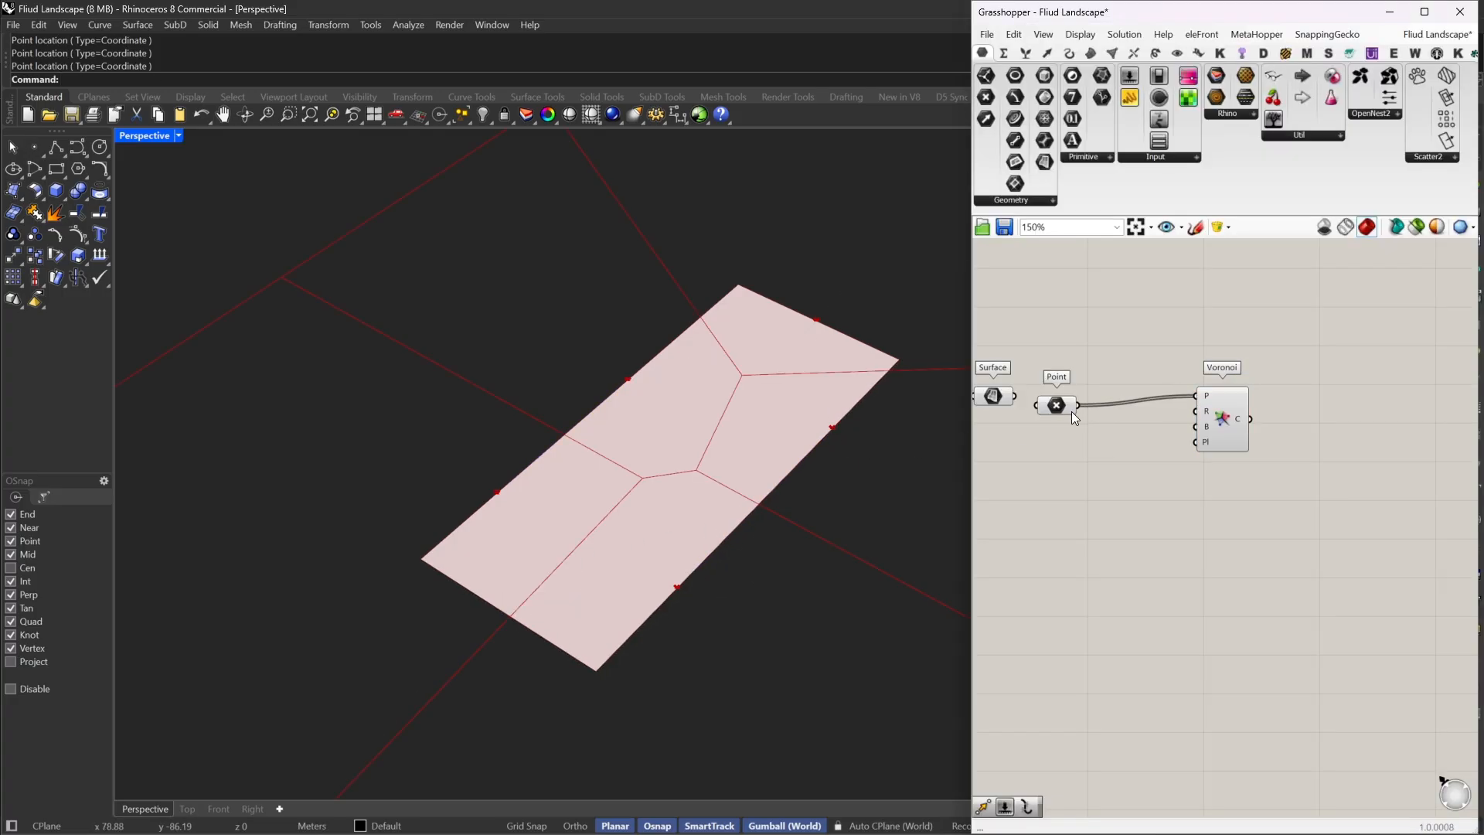
drag(1072, 412, 1104, 402)
click(995, 398)
drag(996, 403, 1077, 440)
click(1055, 520)
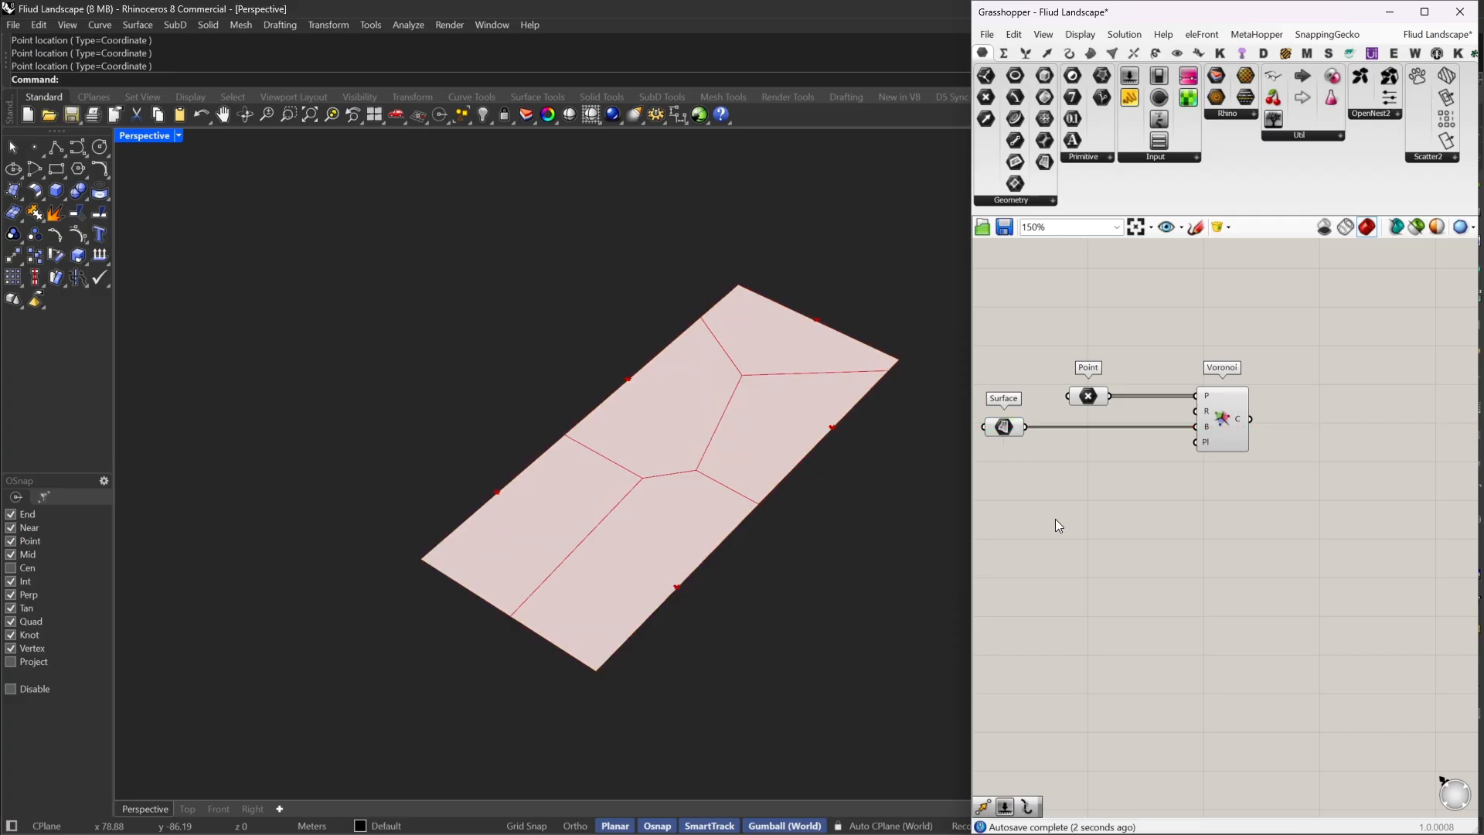
Shift four of the Voronoi points along the surface's long edges, placing one at the near corner, to vary the cell layout
click(1095, 398)
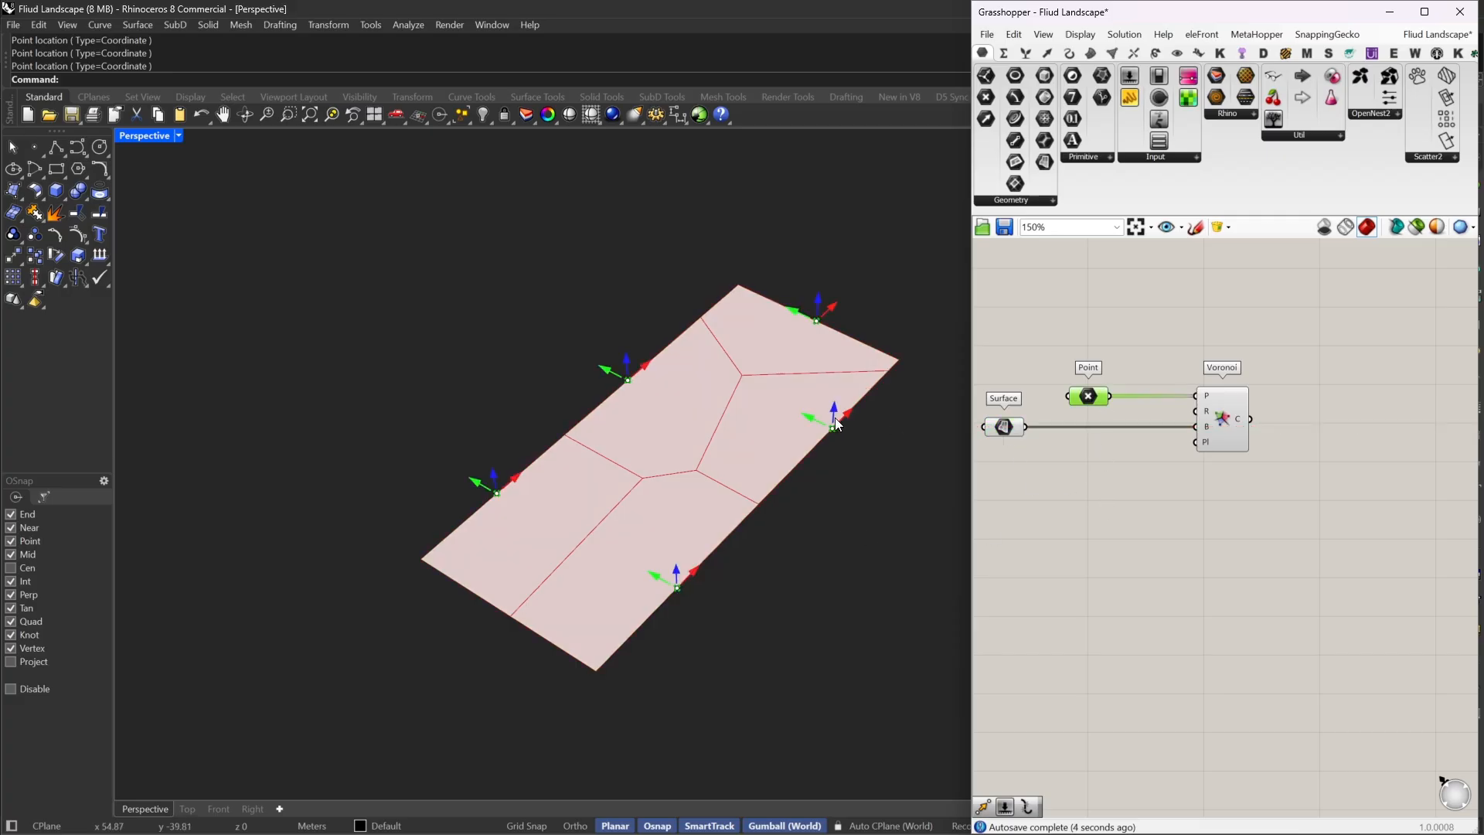
drag(836, 419, 895, 374)
drag(511, 480, 444, 549)
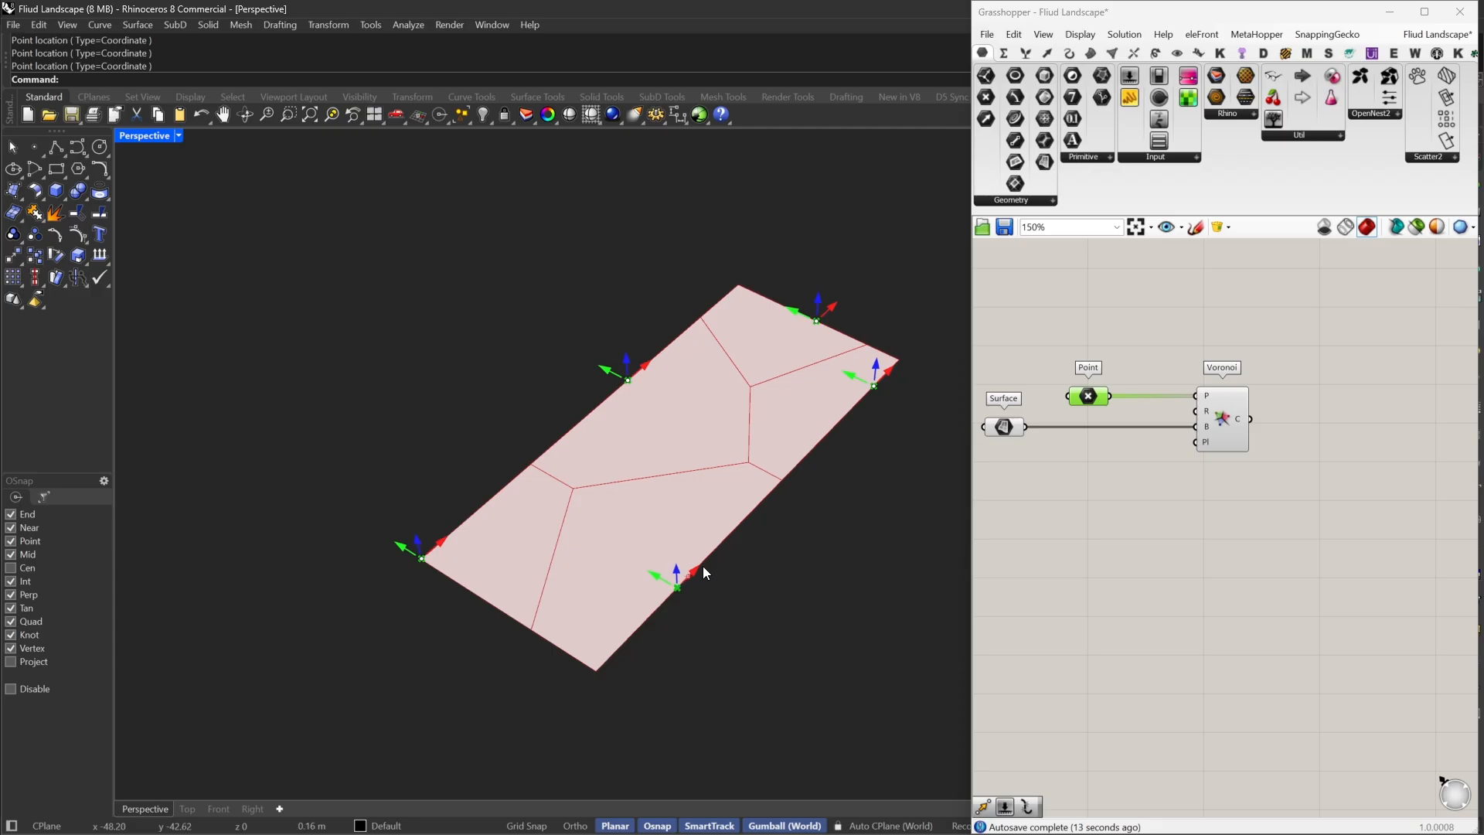
drag(703, 572, 714, 552)
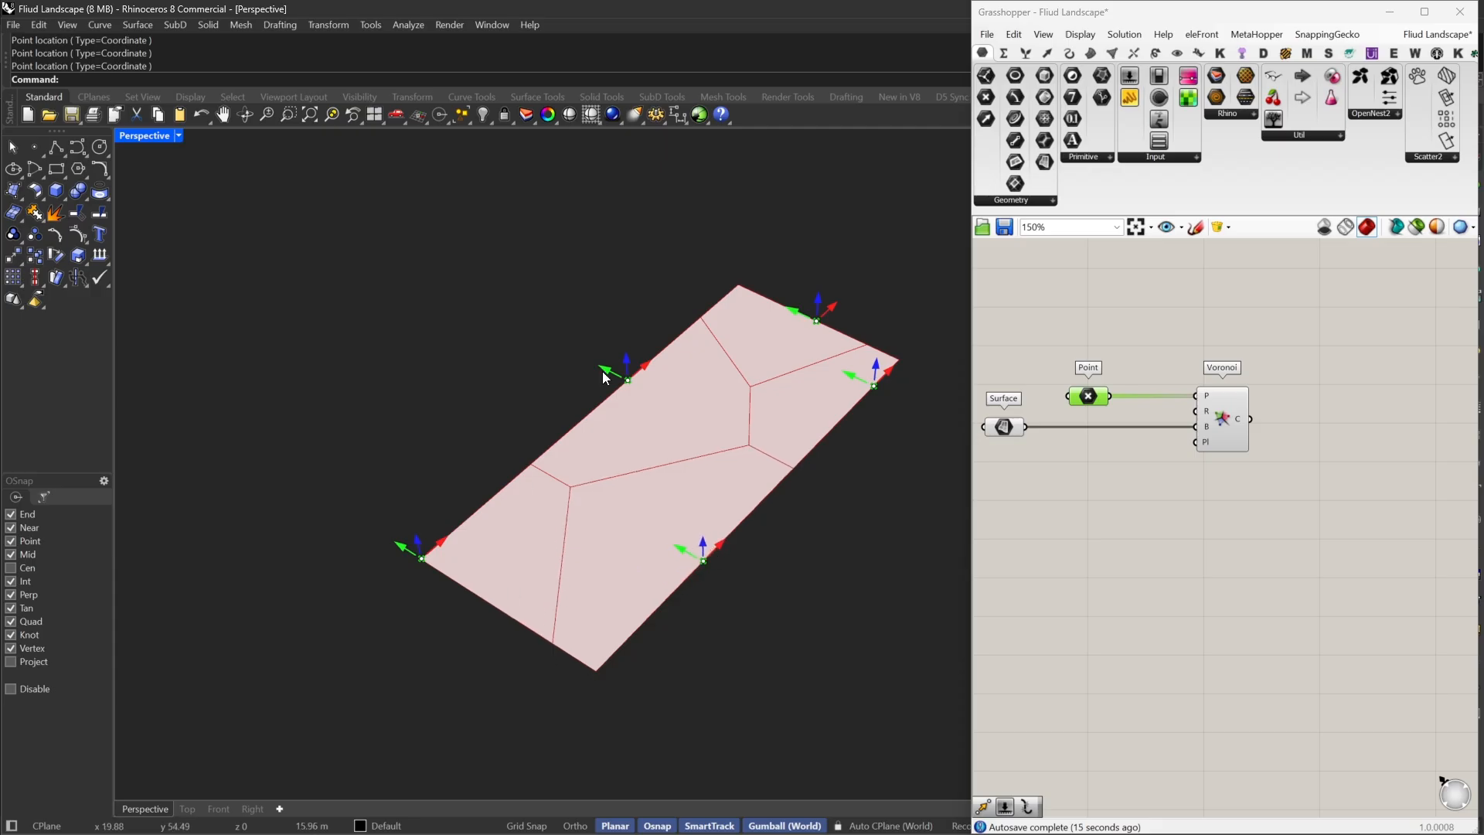
drag(640, 369, 629, 376)
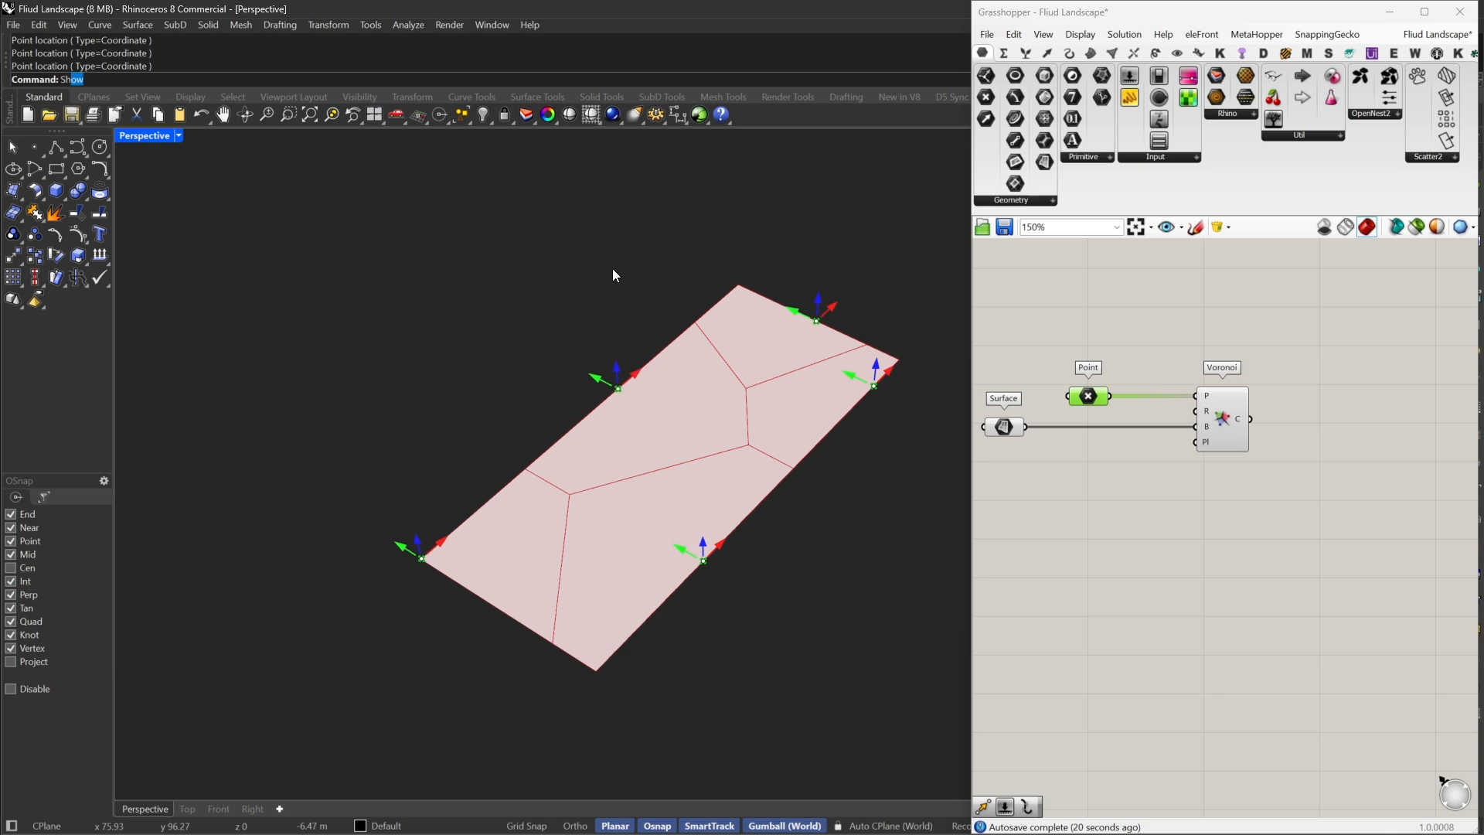
Show the hidden surrounding buildings again and select the central surface
key(Return)
right_drag(836, 348, 526, 454)
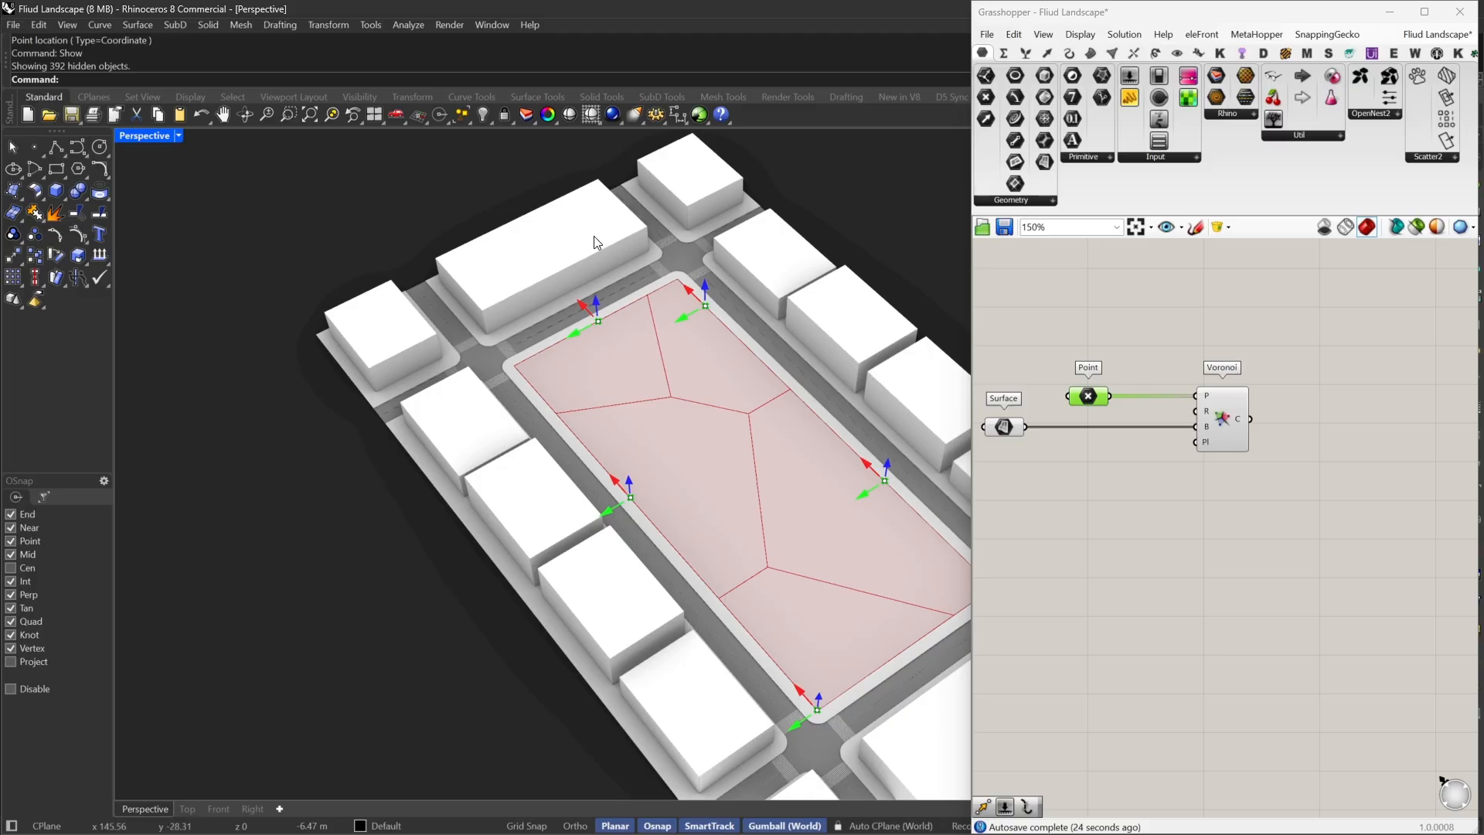
right_drag(595, 242, 780, 433)
click(753, 434)
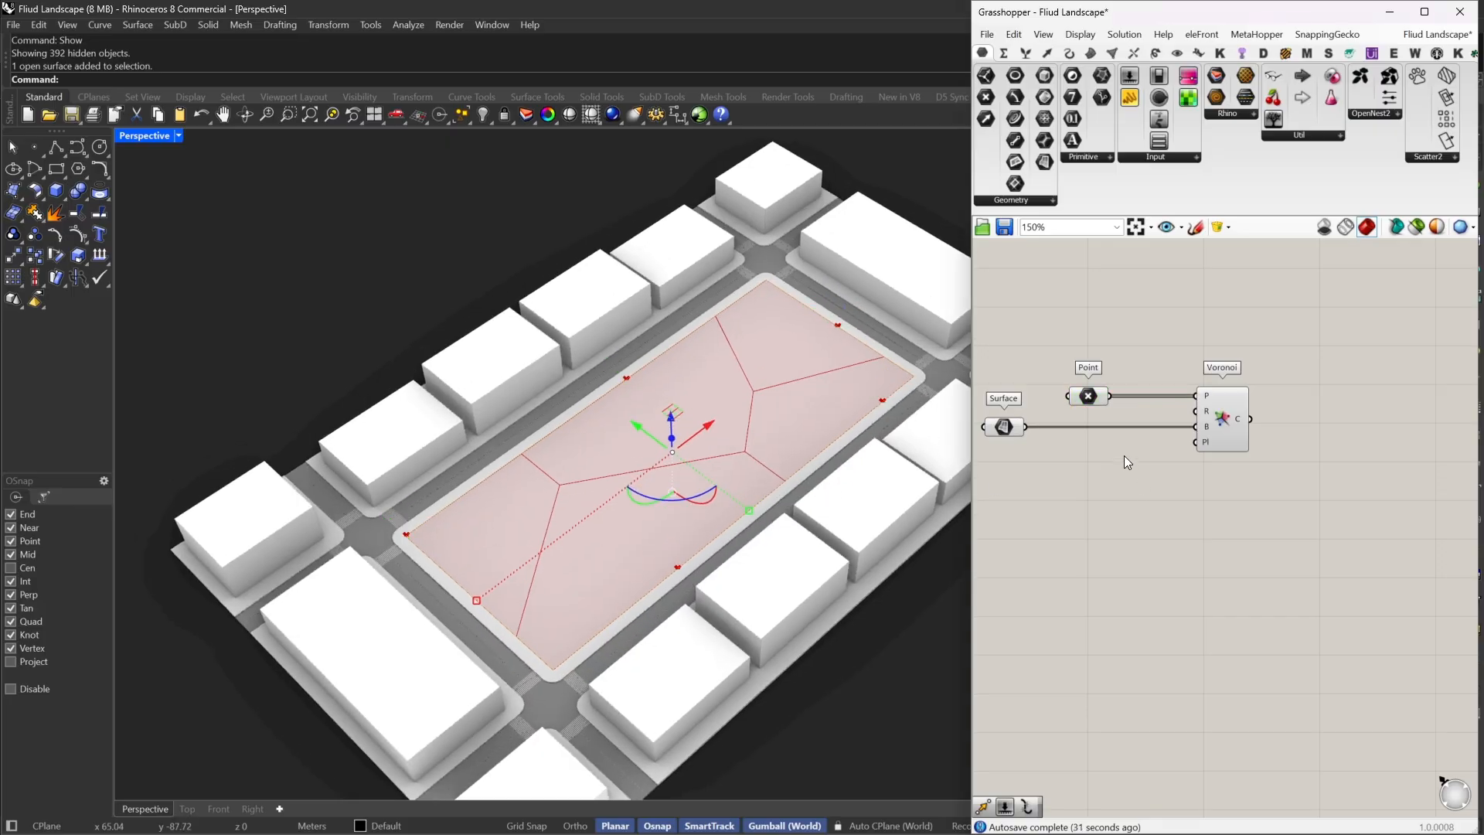
Turn off the viewport preview of the Point parameter and the Voronoi component
right_drag(1106, 438, 1173, 453)
drag(1289, 359, 1178, 503)
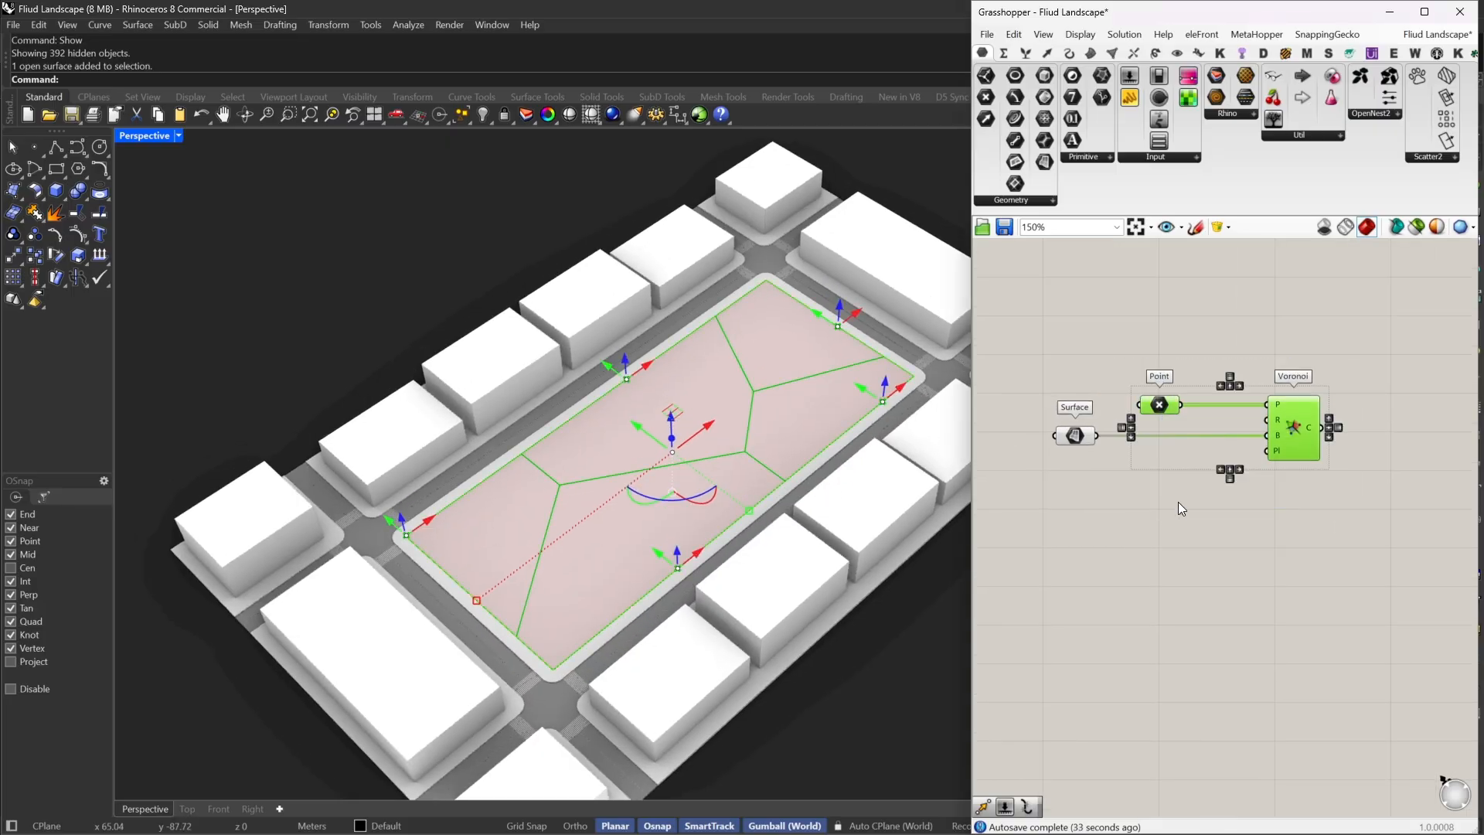
right_drag(1169, 520, 1057, 476)
middle_click(1052, 484)
click(1086, 508)
click(1167, 479)
Add an Explode component, connect the Voronoi cells to its C input, and deselect the site surface
right_drag(1260, 426, 1181, 473)
double_click(1183, 473)
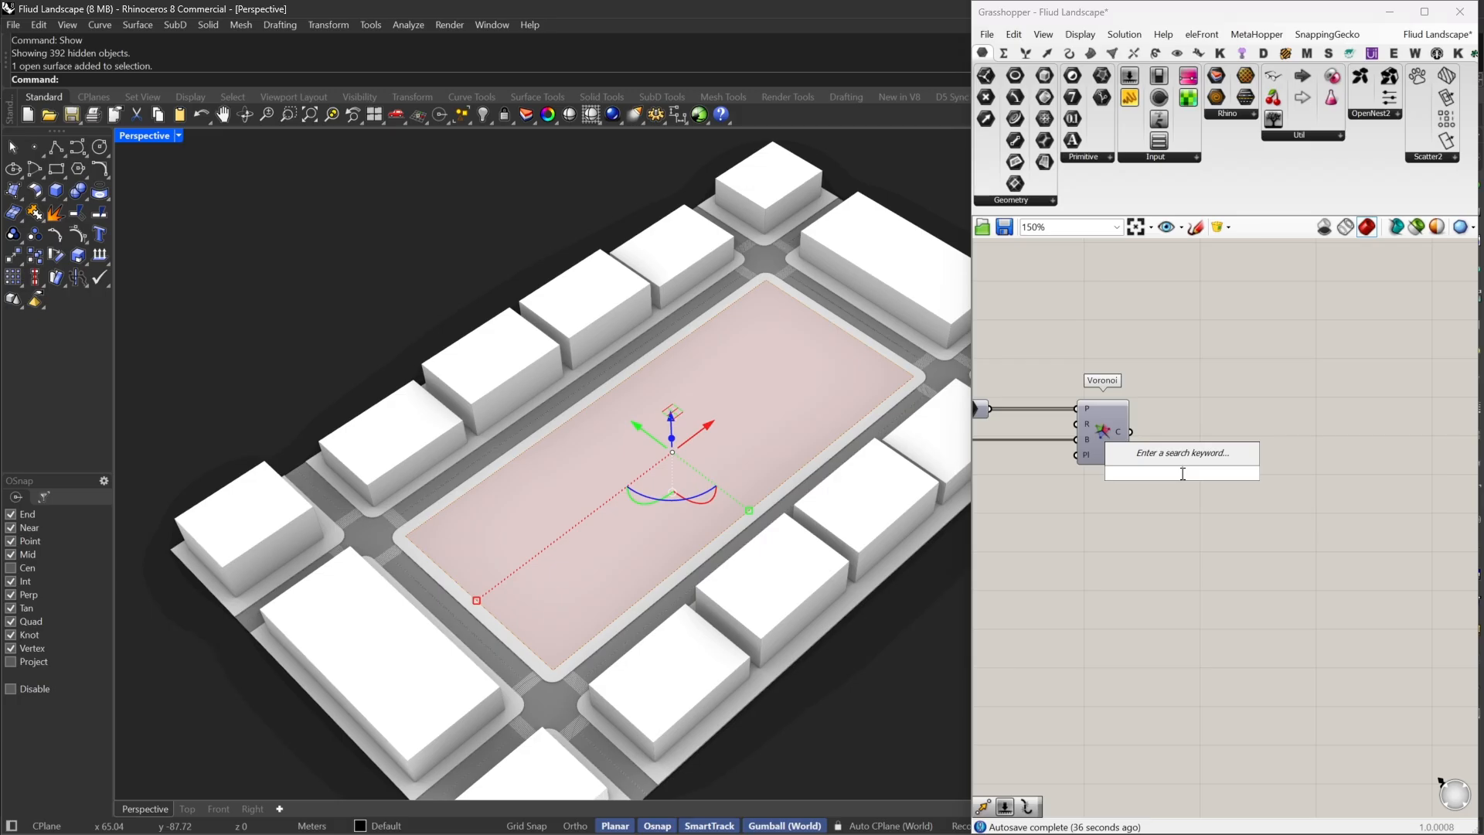
click(1176, 502)
click(1113, 453)
double_click(1204, 419)
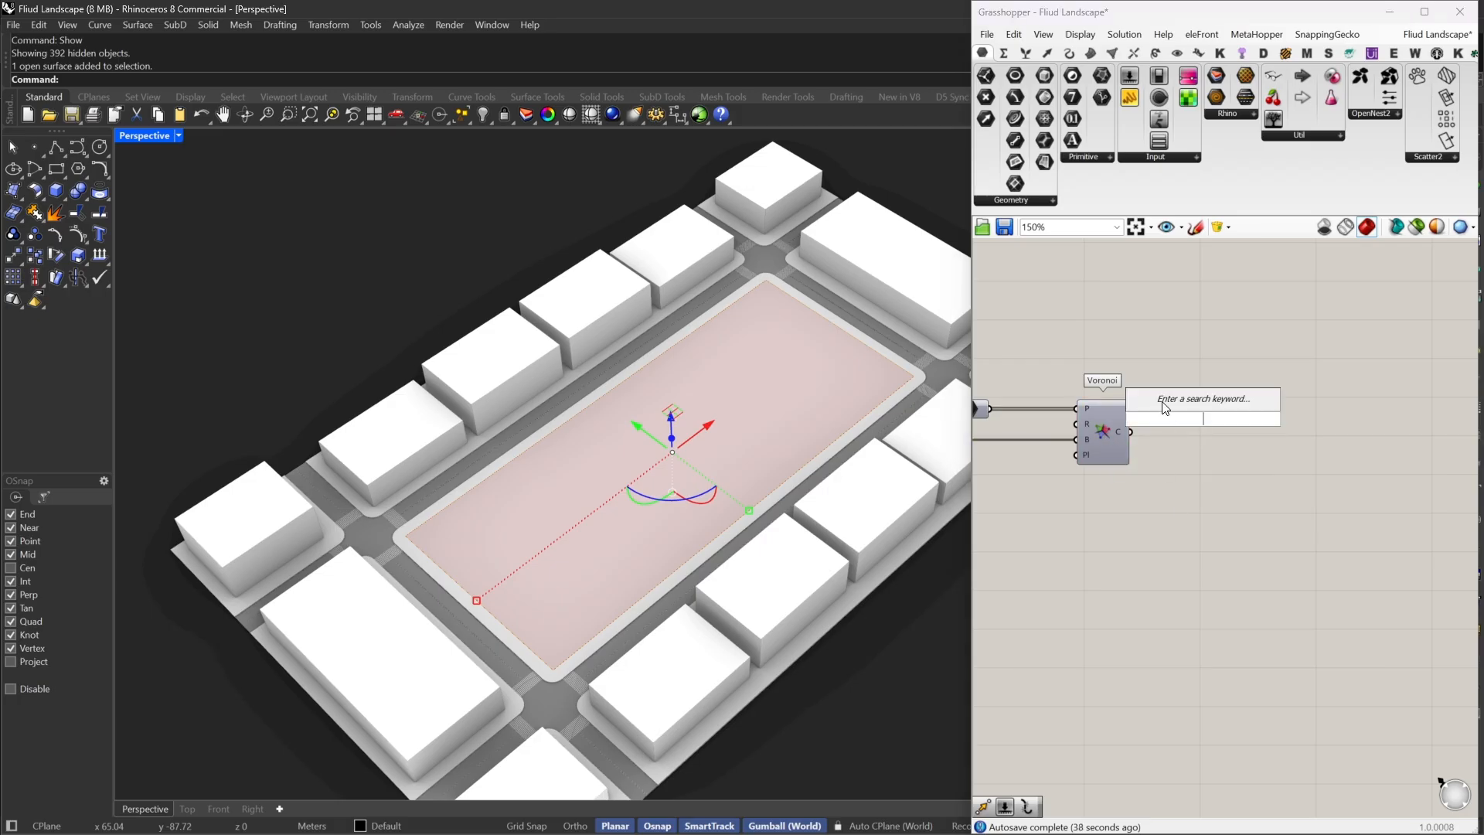
text(explode)
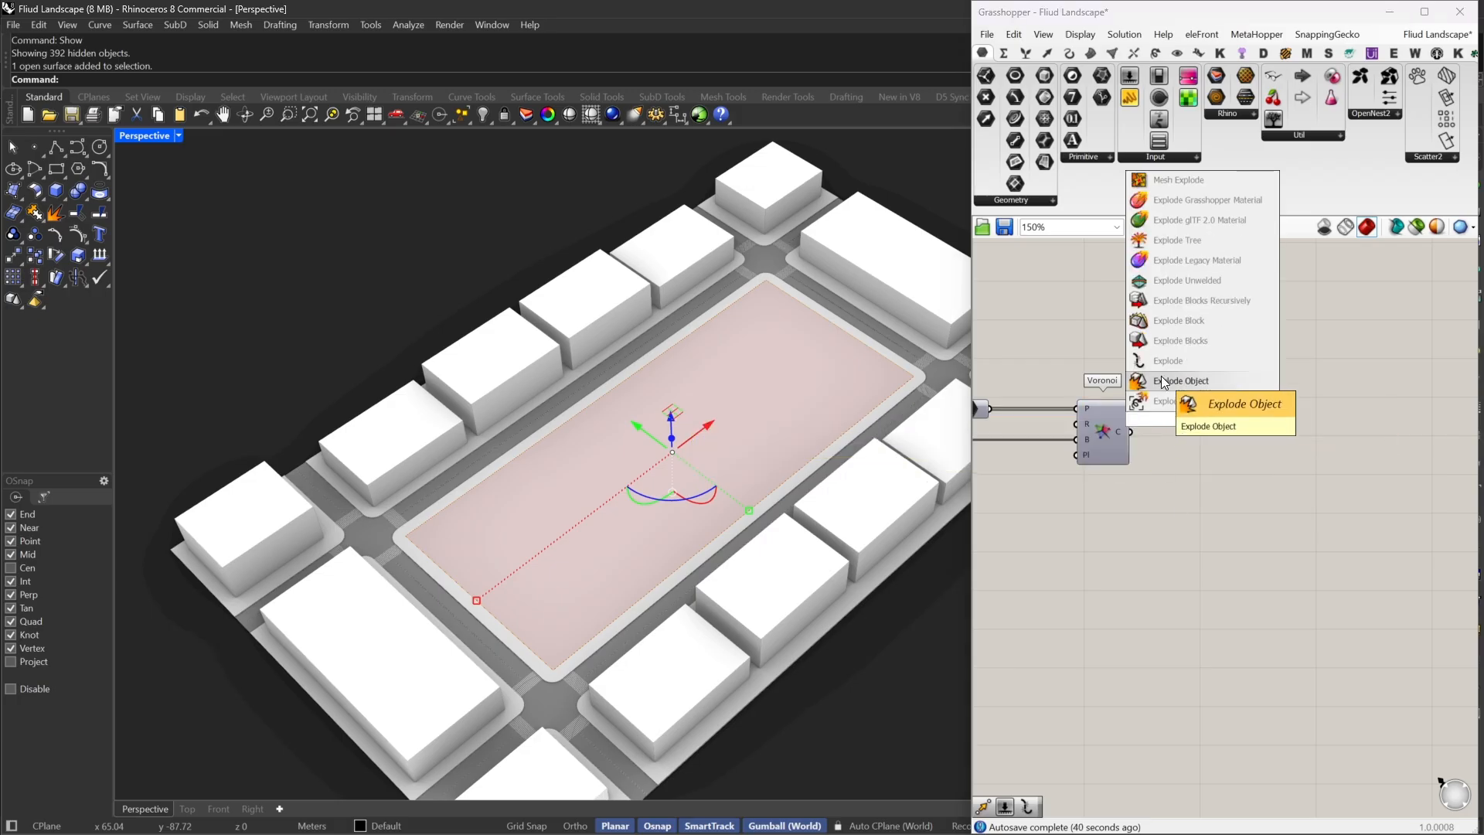
click(1168, 361)
drag(1144, 420, 1131, 431)
drag(1220, 422, 1206, 442)
scroll(711, 339, up, 2)
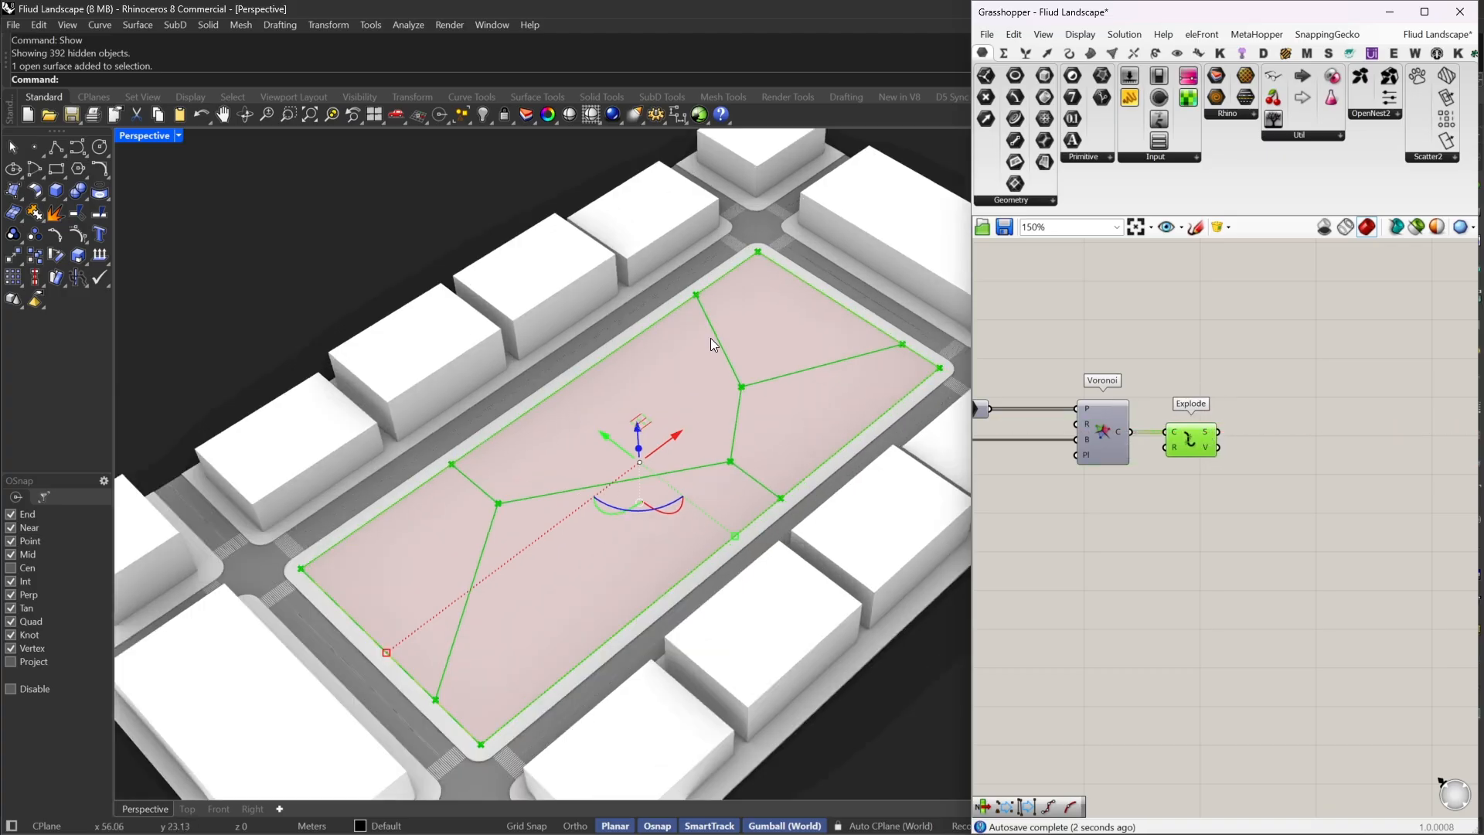
scroll(776, 471, down, 3)
key(Escape)
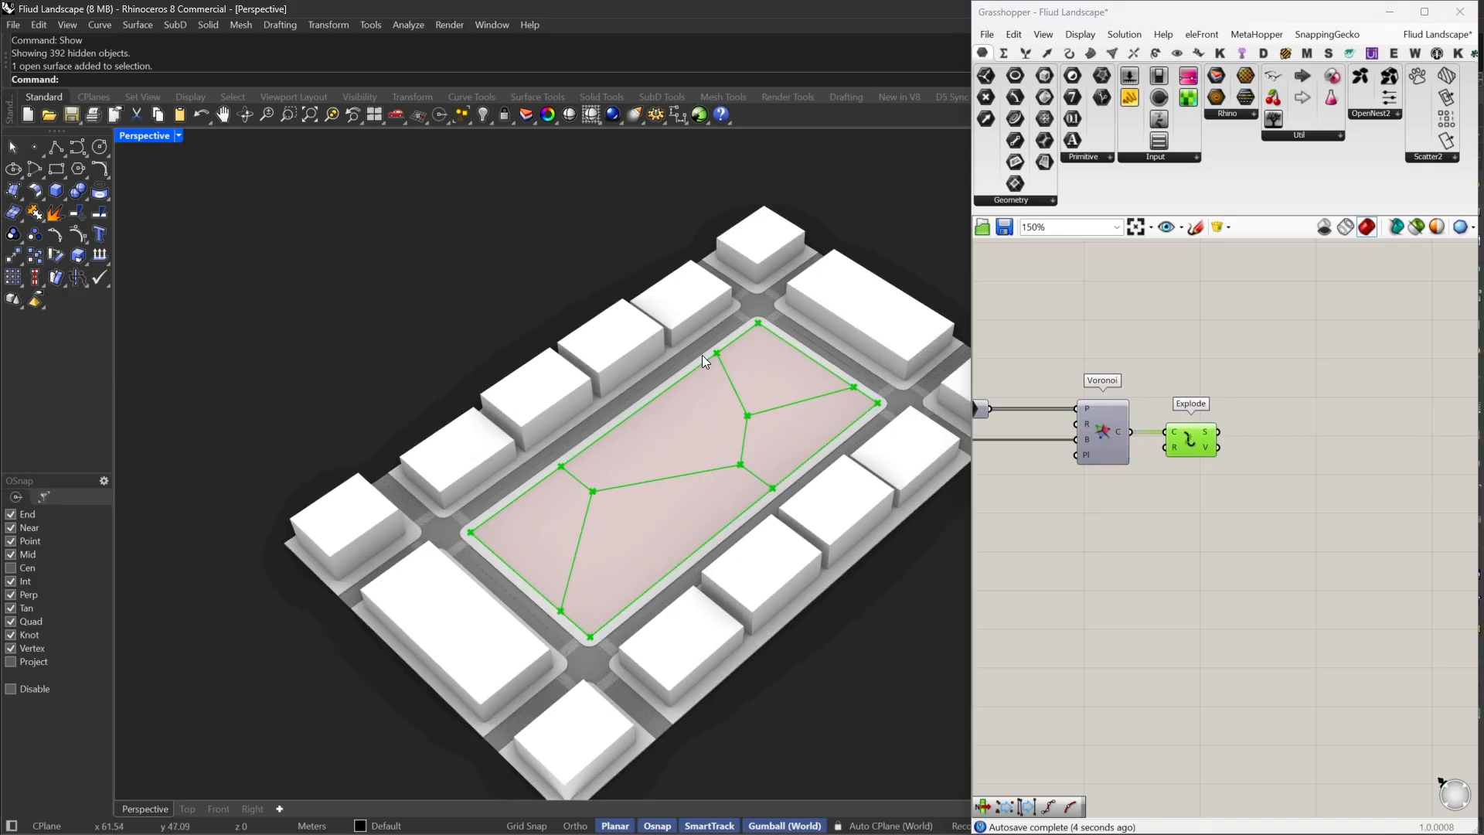
Add a Brep Edges component below Voronoi and connect the Surface parameter to its B input
double_click(1138, 476)
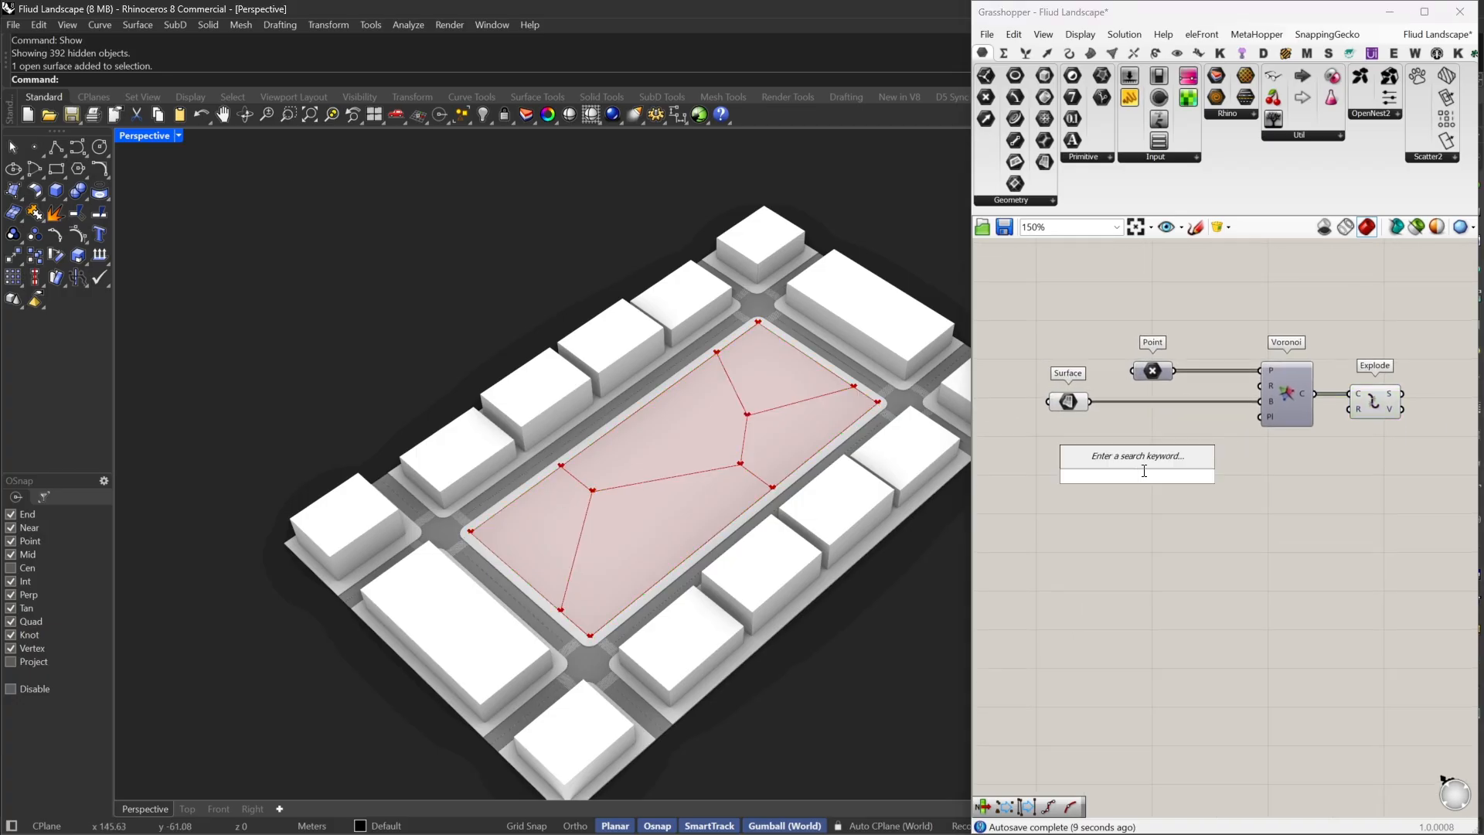
text(edge)
click(1130, 458)
drag(1109, 476, 1090, 402)
drag(1140, 495, 1247, 542)
Add a Join Curves component and connect Brep Edges' En output to its C input
right_drag(1311, 523, 1137, 549)
double_click(1137, 549)
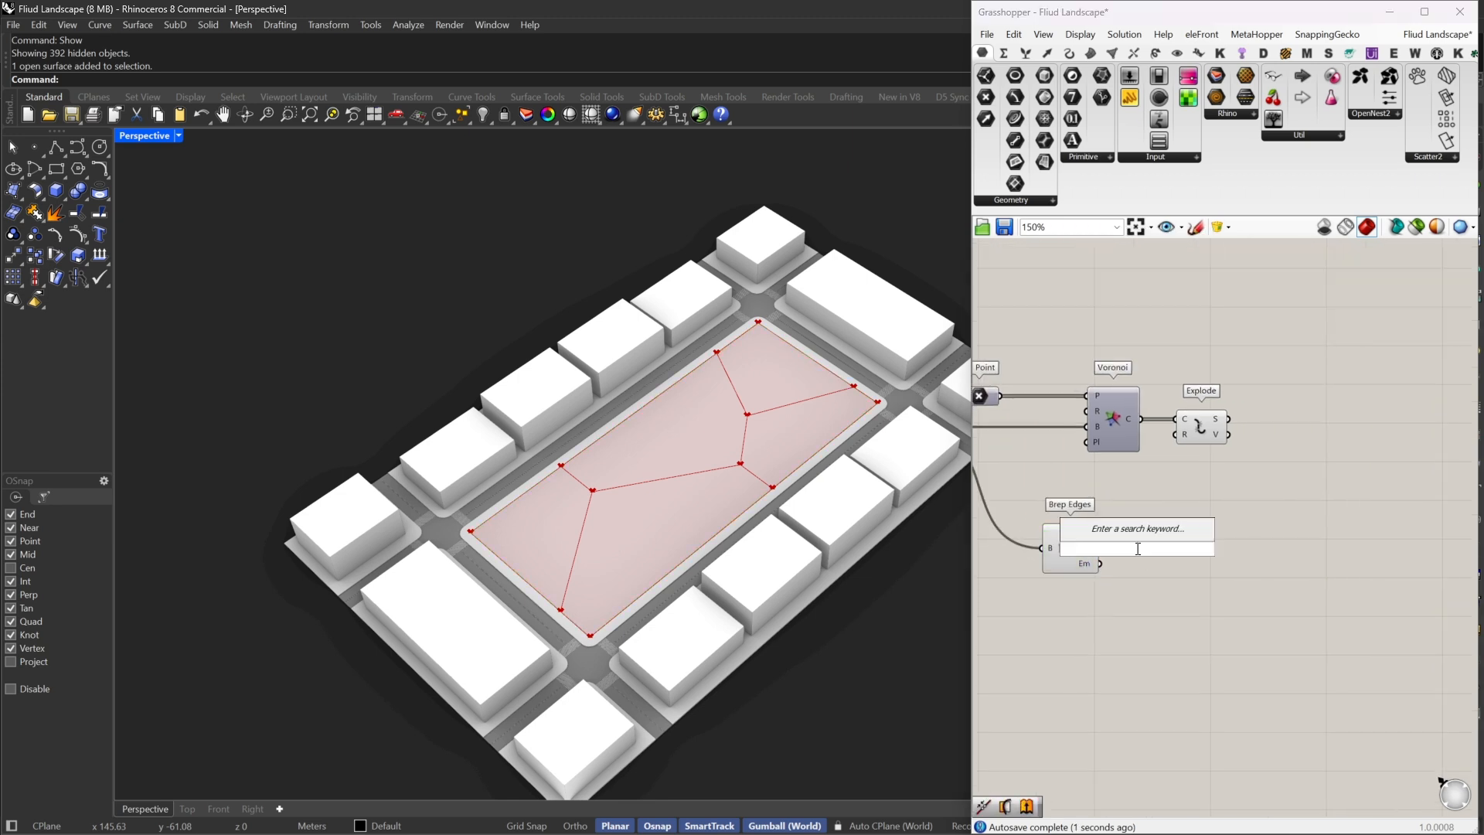
text(join)
click(1127, 531)
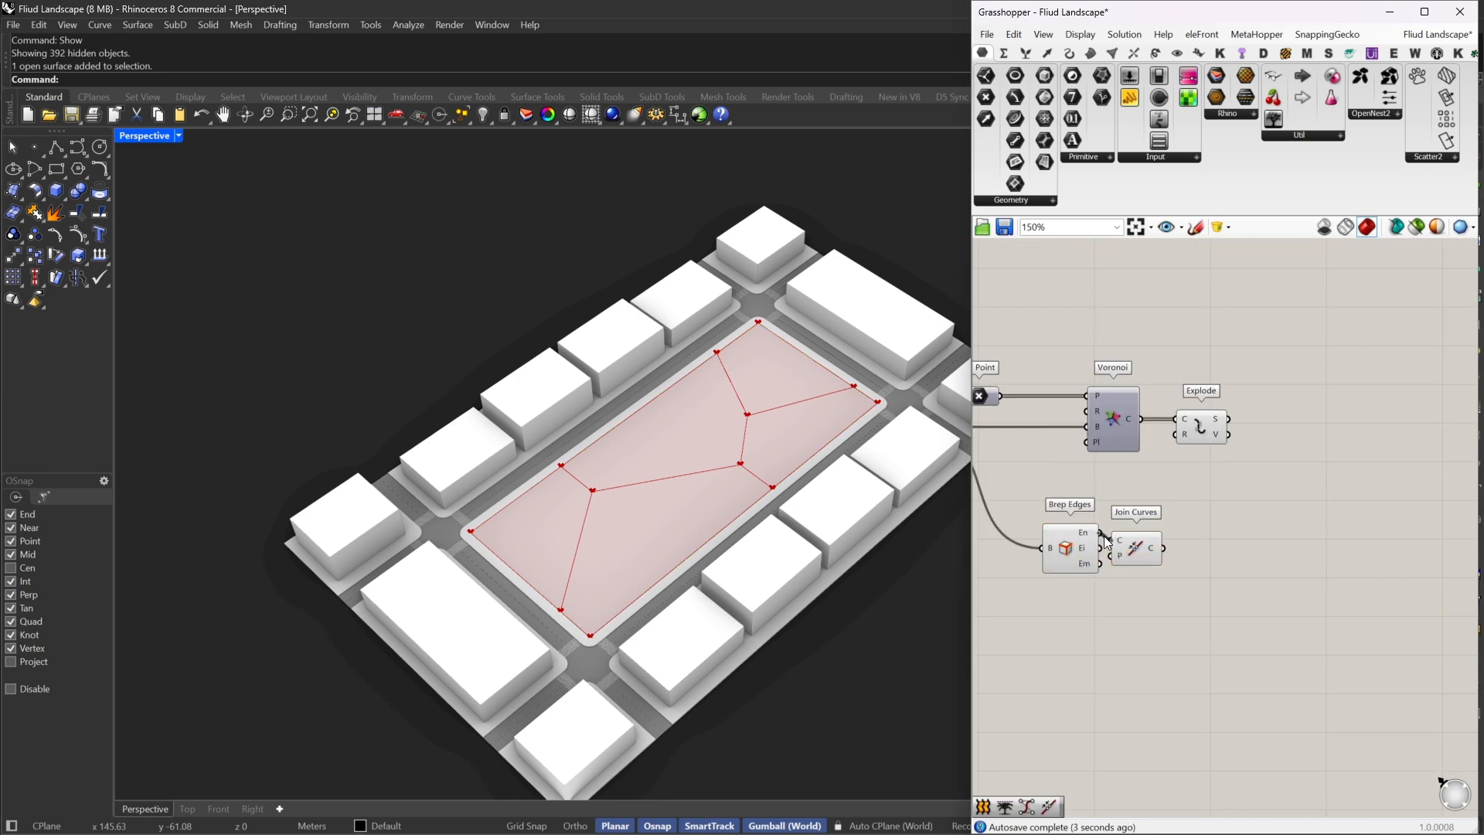
drag(1106, 541, 1113, 540)
Add a Pull Point component after Explode, leaving room between the two for another component
right_drag(1223, 547, 1091, 559)
scroll(1118, 479, up, 3)
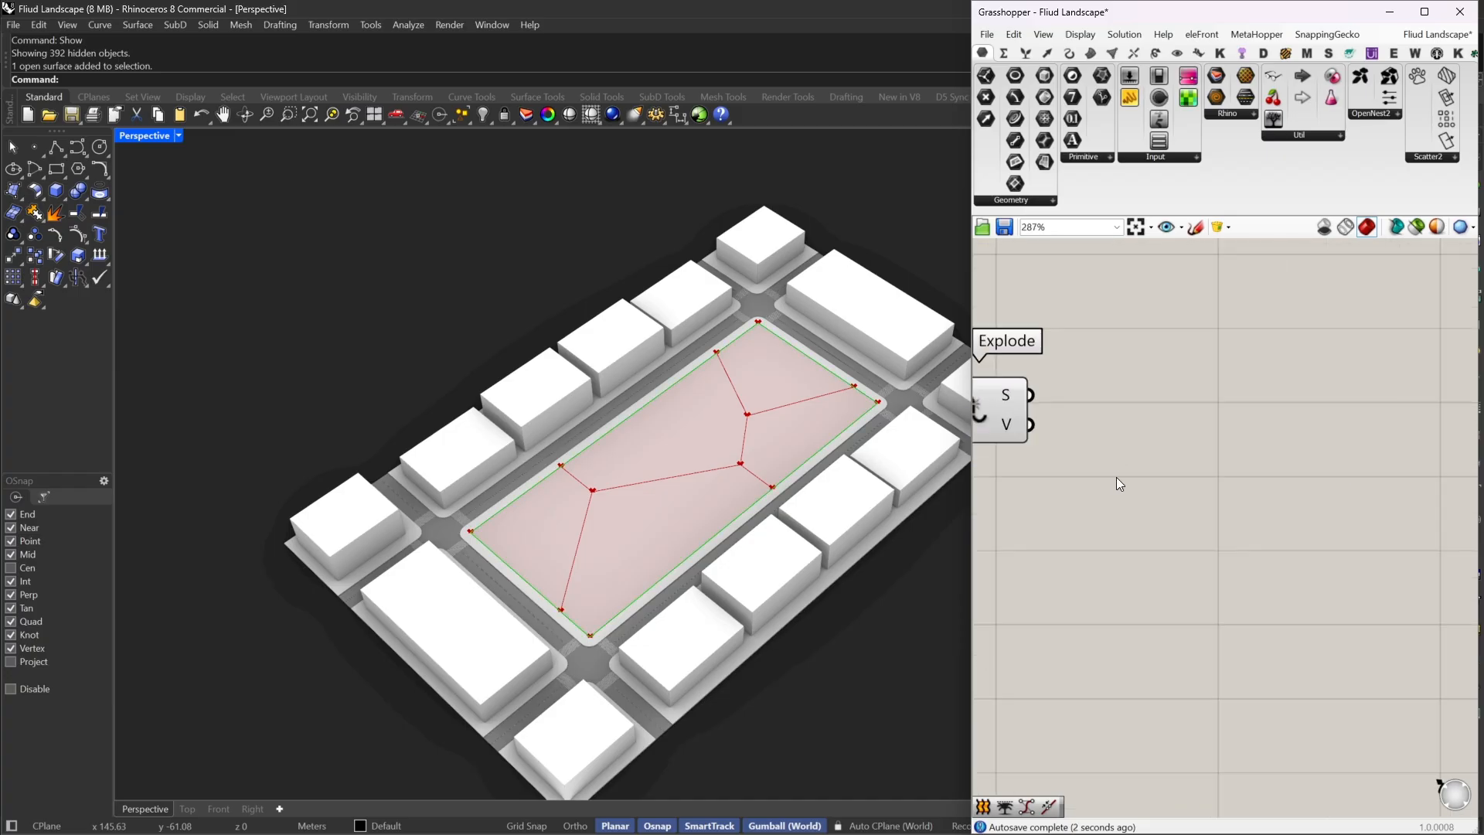
double_click(1117, 478)
text(pull)
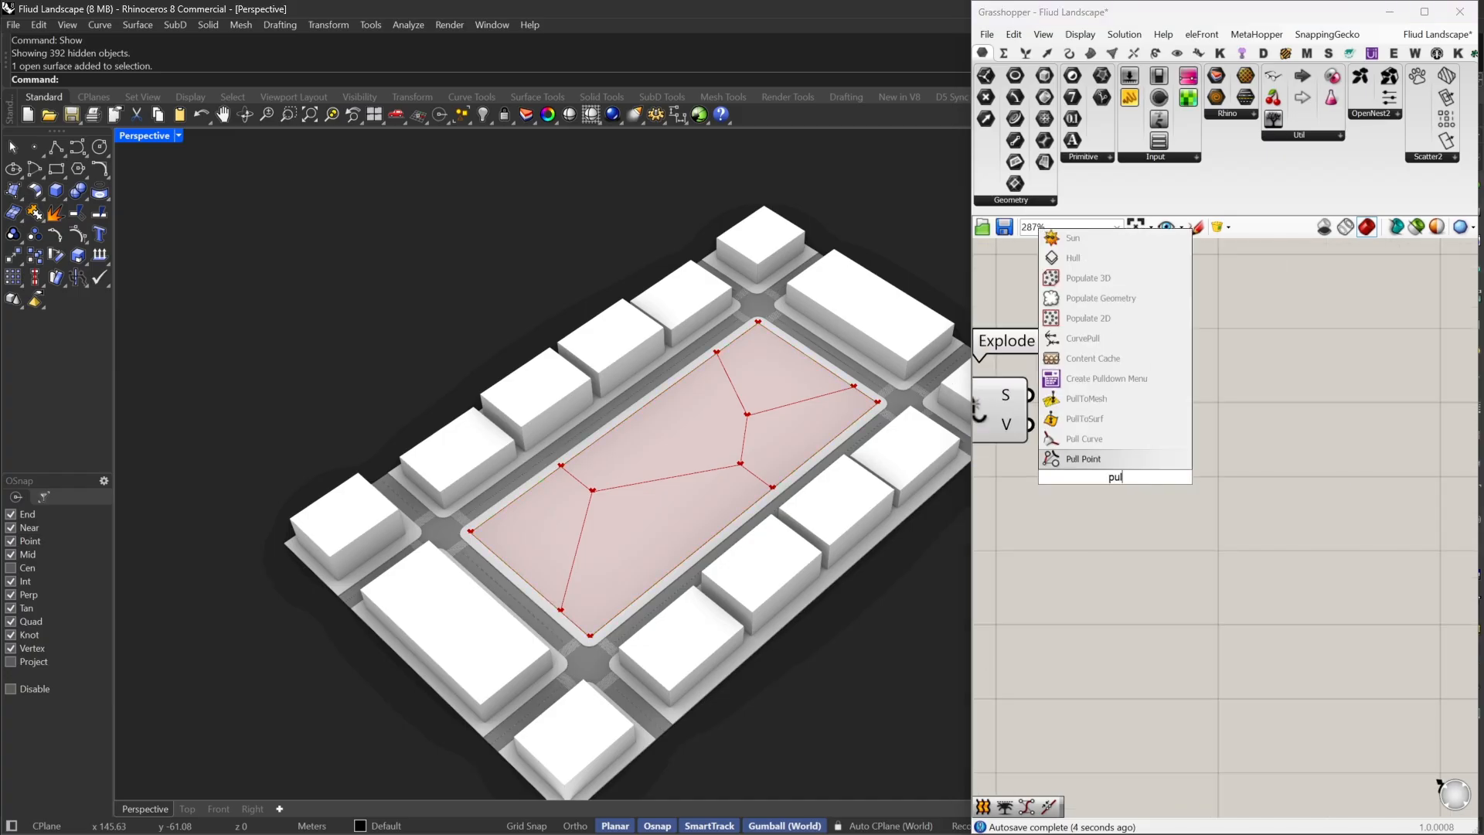
click(1076, 457)
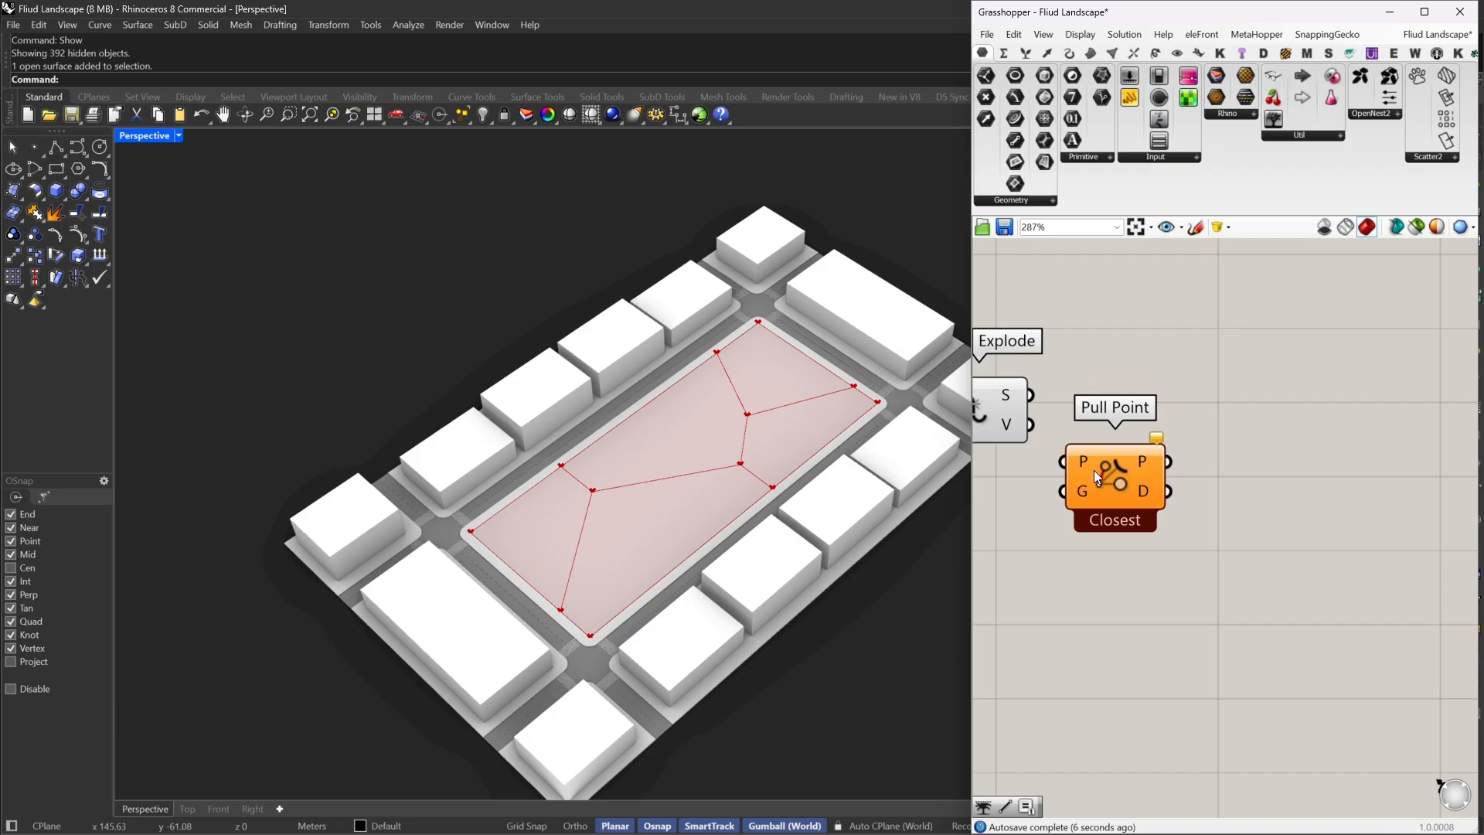
right_drag(1093, 470, 1230, 477)
drag(1203, 468, 1359, 461)
right_drag(1330, 457, 1197, 498)
Add Curve Middle between Explode's S output and Pull Point's P input, and feed the joined boundary into Pull Point's G input
double_click(1106, 498)
text(mid)
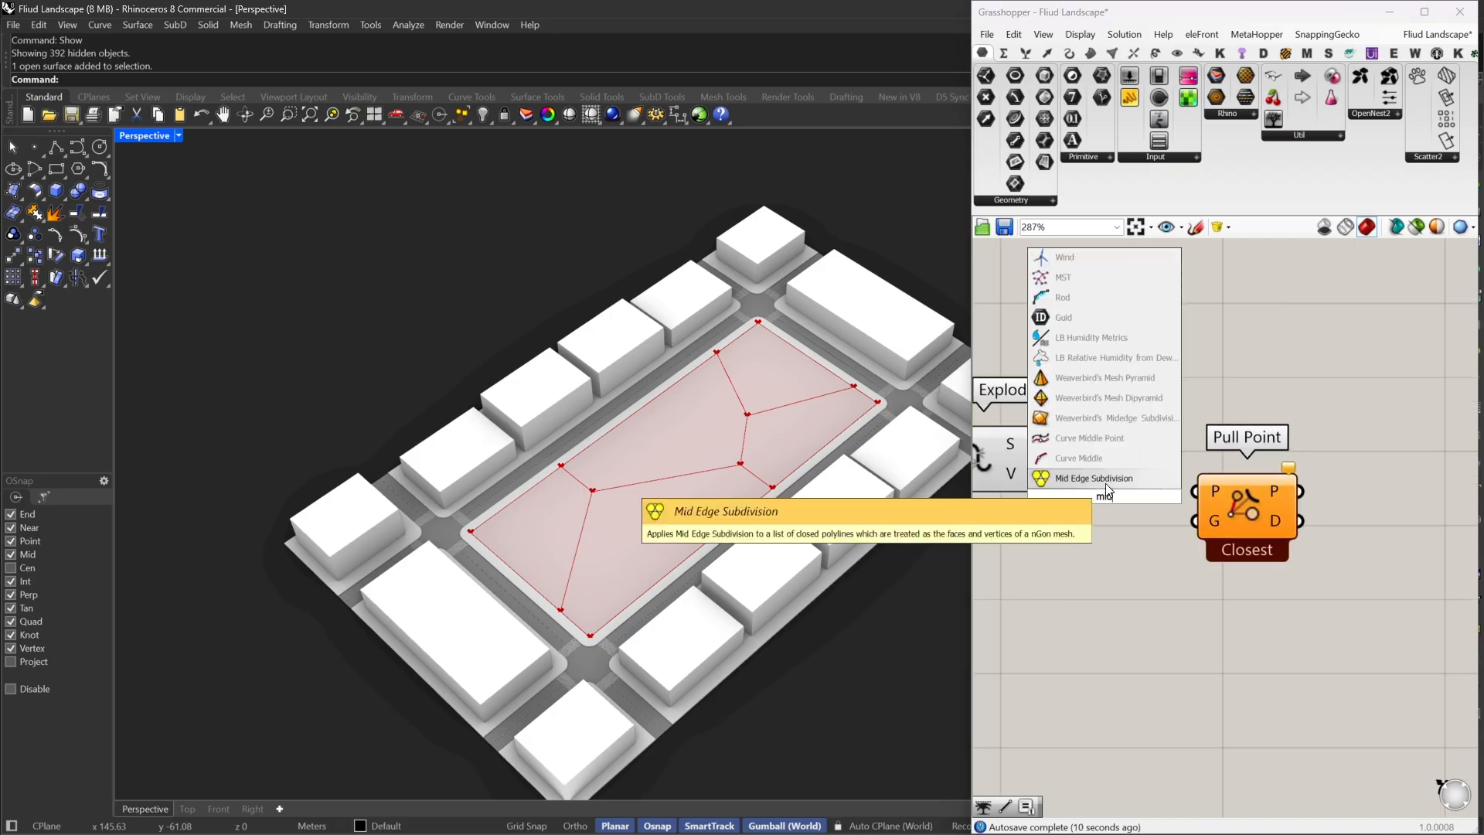
click(1080, 458)
drag(1033, 434, 1034, 442)
drag(1103, 505, 1213, 698)
right_drag(1310, 674, 991, 600)
scroll(990, 599, down, 3)
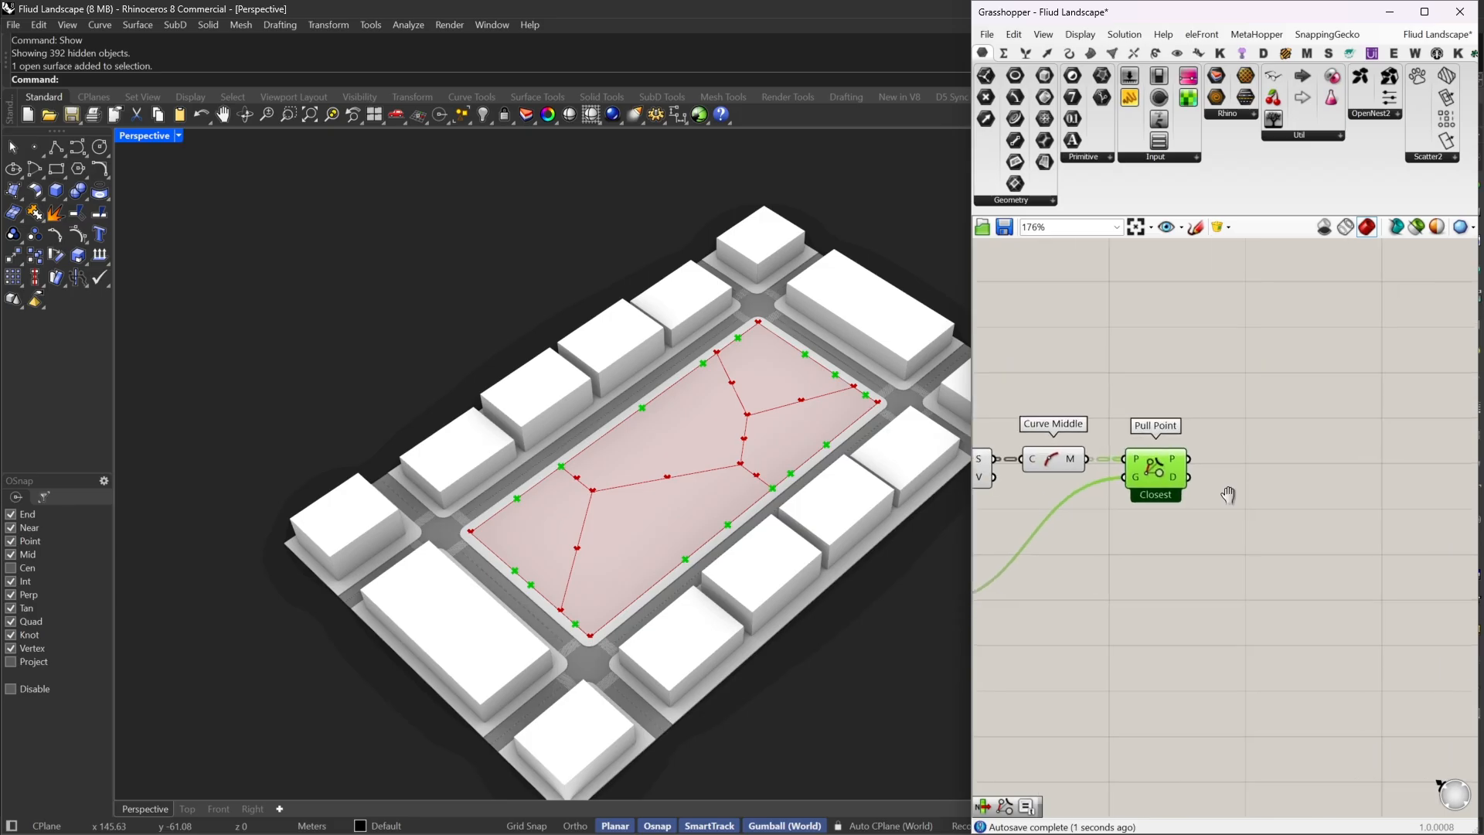
Move Pull Point and Curve Middle down in line with the boundary Join Curves, and inspect Pull Point's Distance output
drag(1174, 476, 1187, 593)
right_drag(1256, 549, 1223, 562)
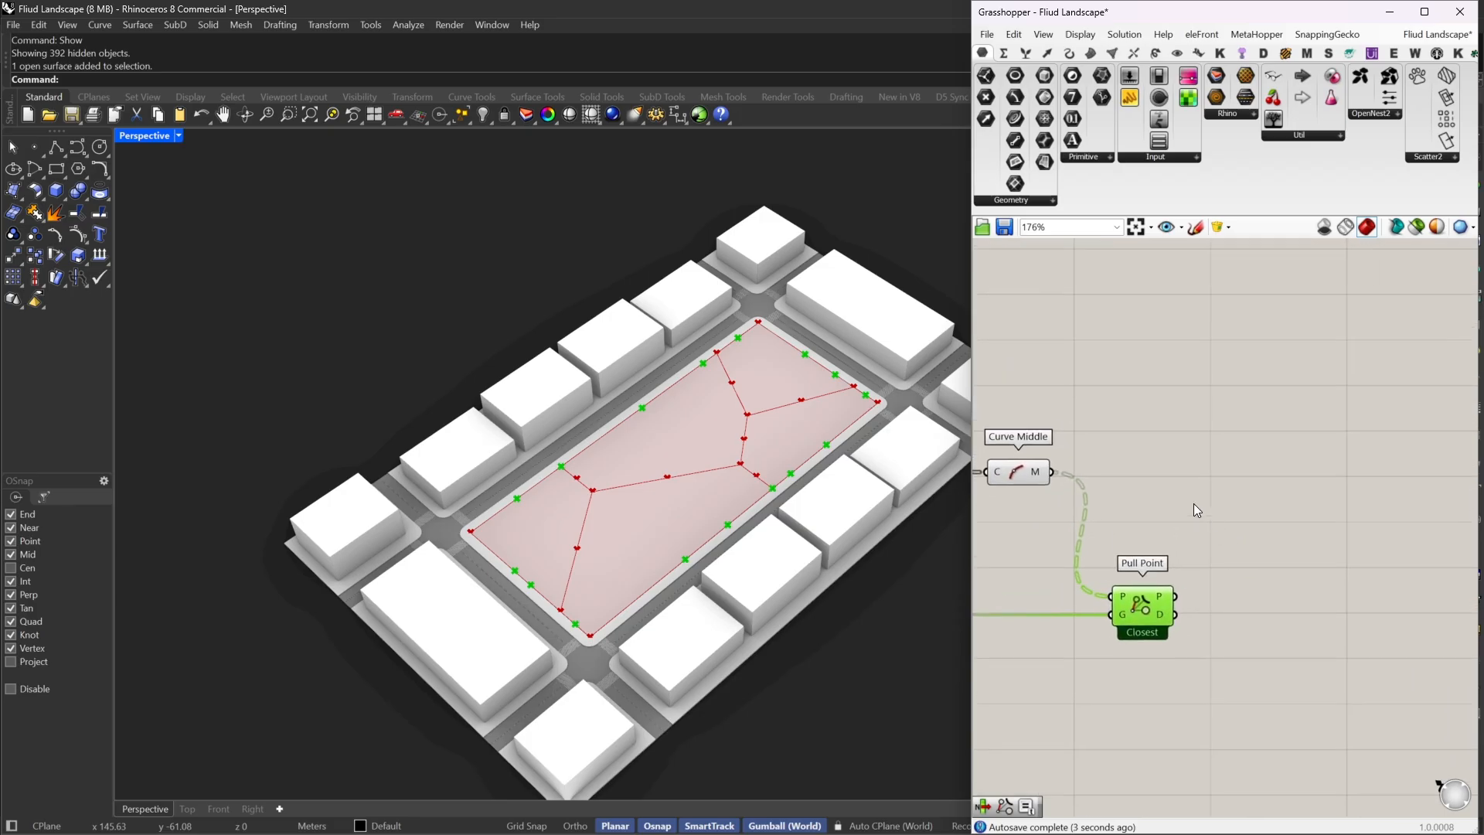
double_click(1194, 504)
mouse_move(1162, 614)
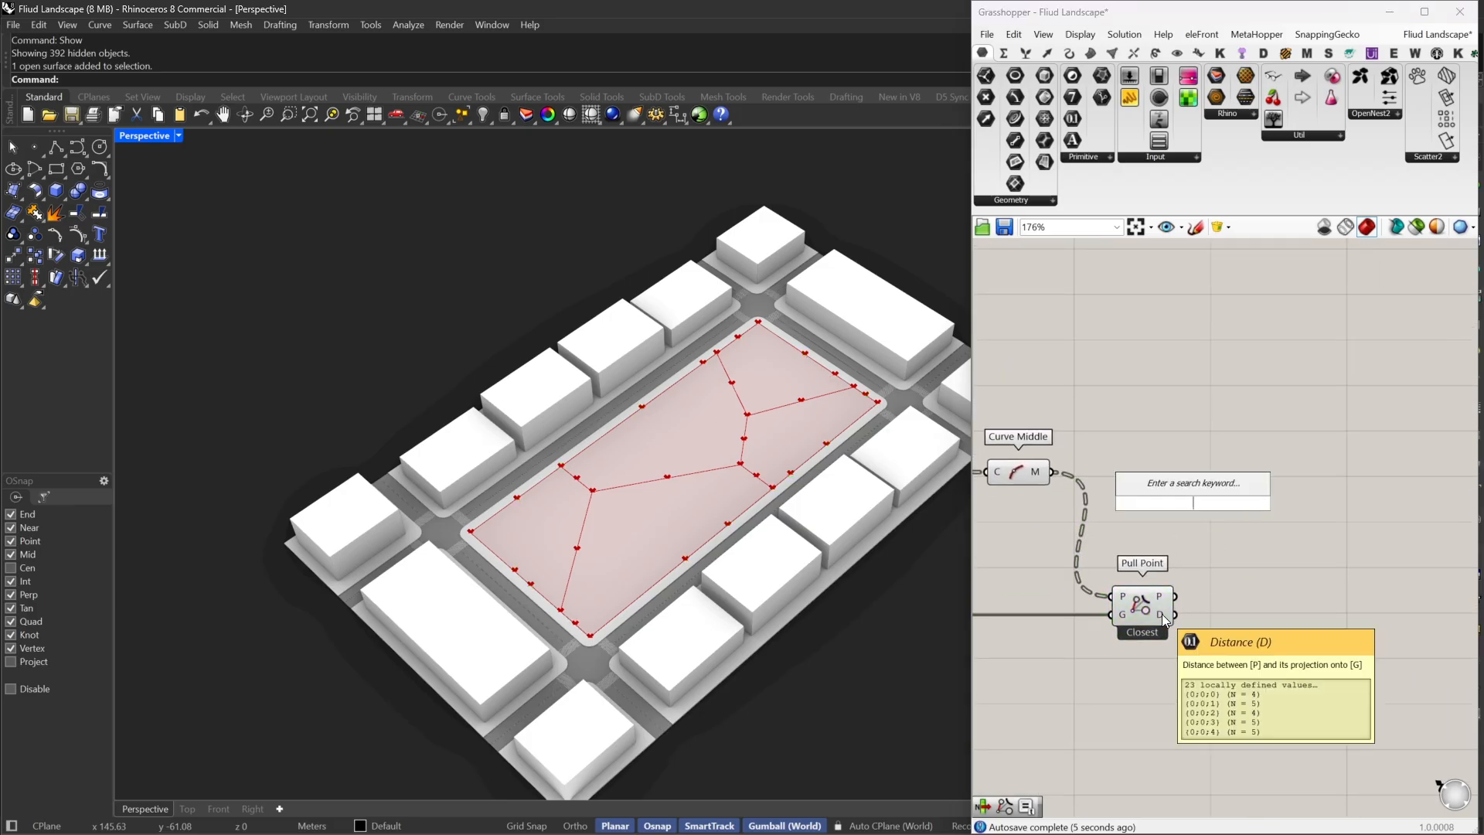
right_drag(1043, 503, 1145, 491)
drag(1136, 466, 1177, 595)
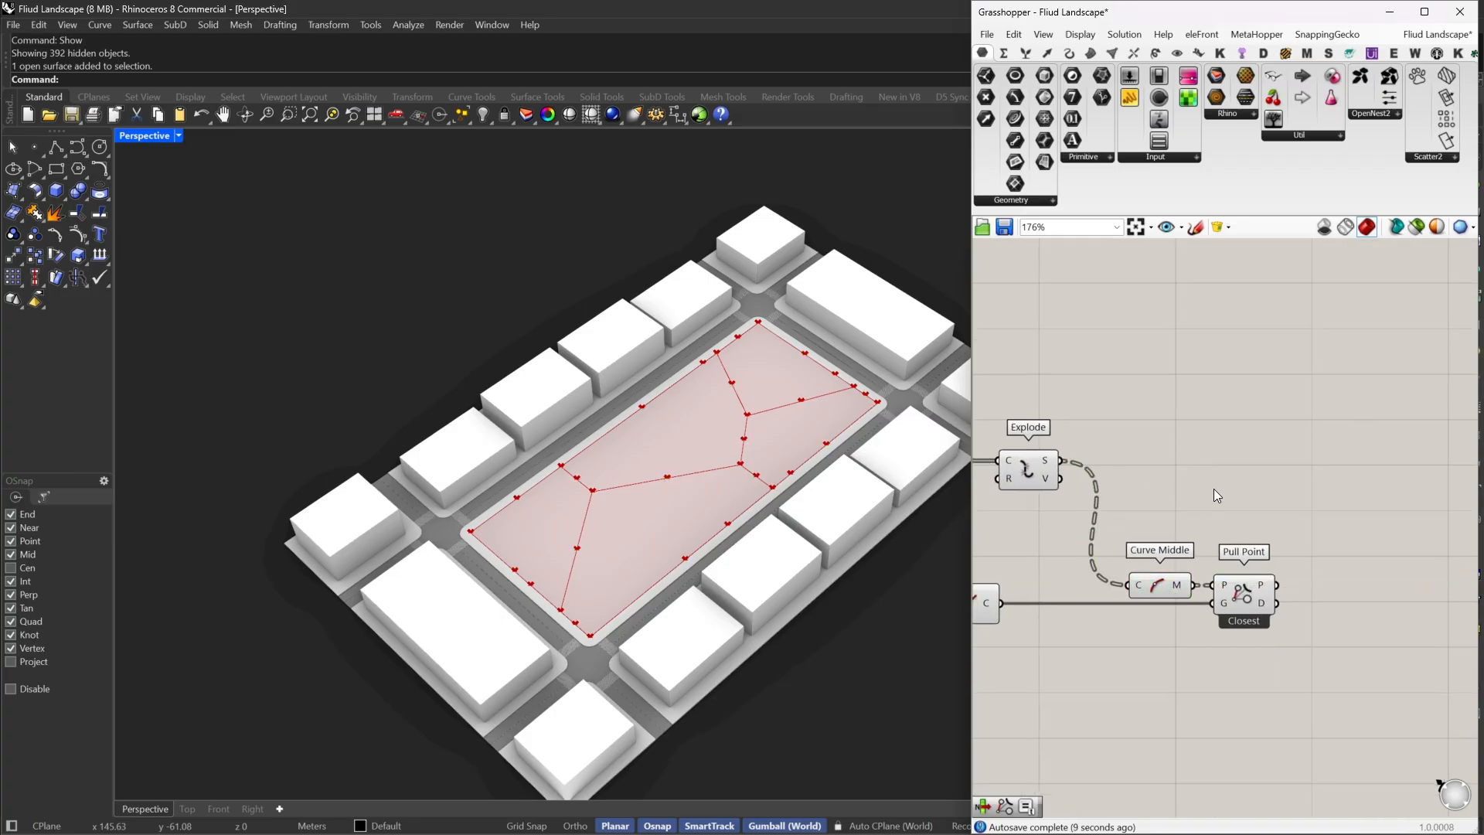
double_click(1213, 489)
click(1248, 601)
mouse_move(1261, 606)
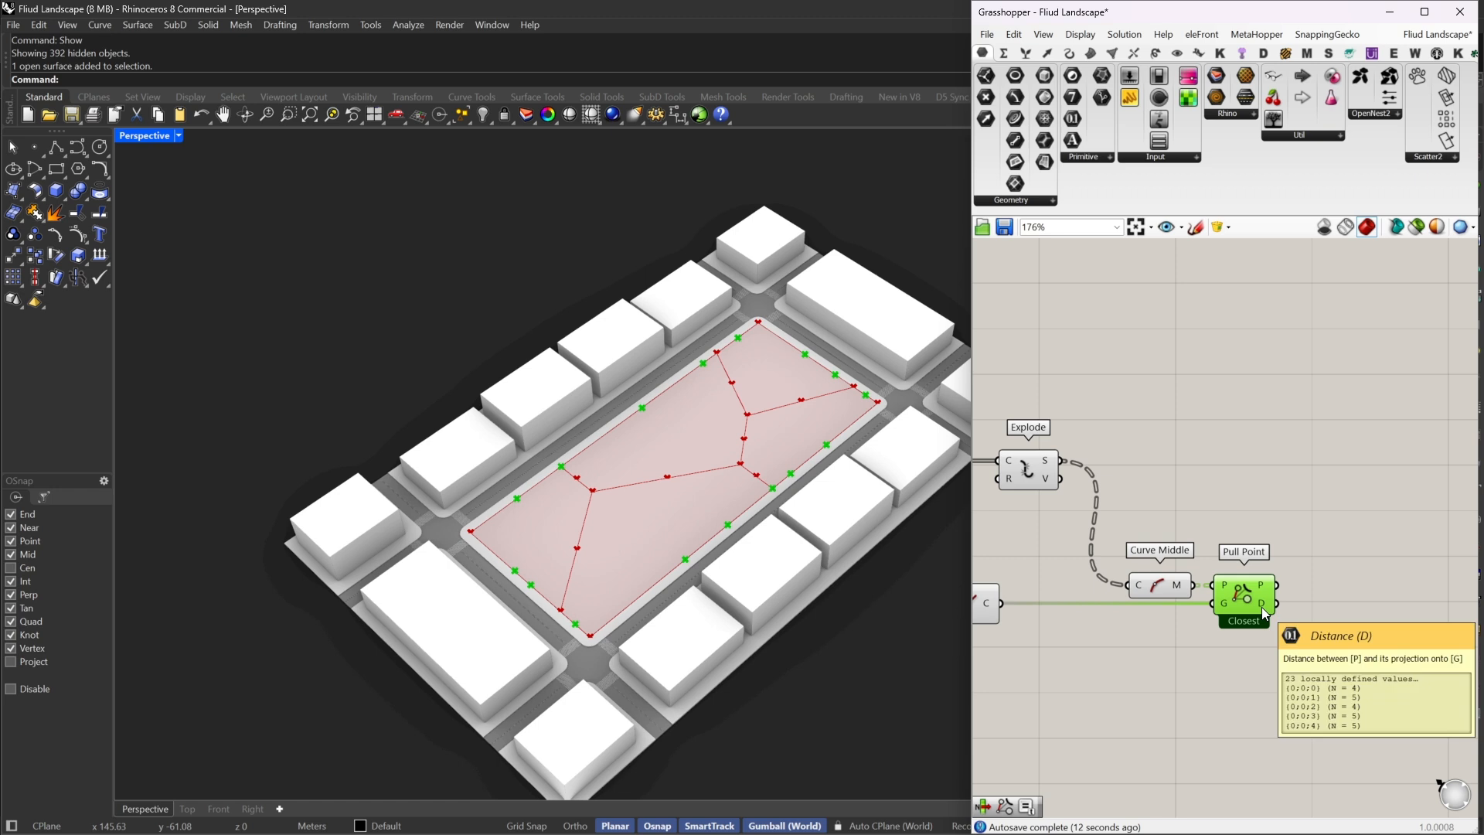
Add a Cull Pattern component, connect Explode's S output to its L input, and place it further along Explode's row
double_click(1288, 533)
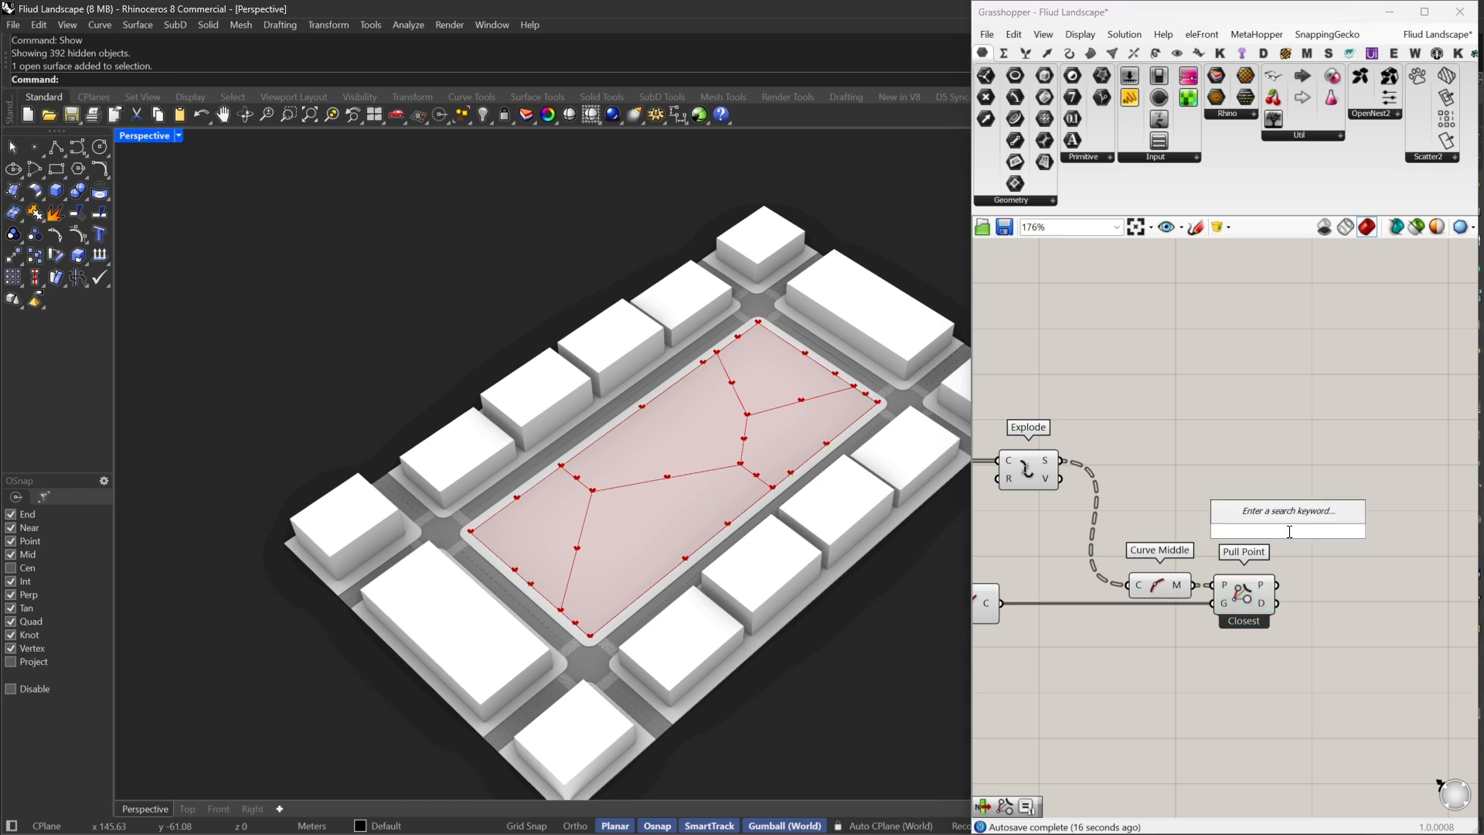
text(cull)
click(1279, 515)
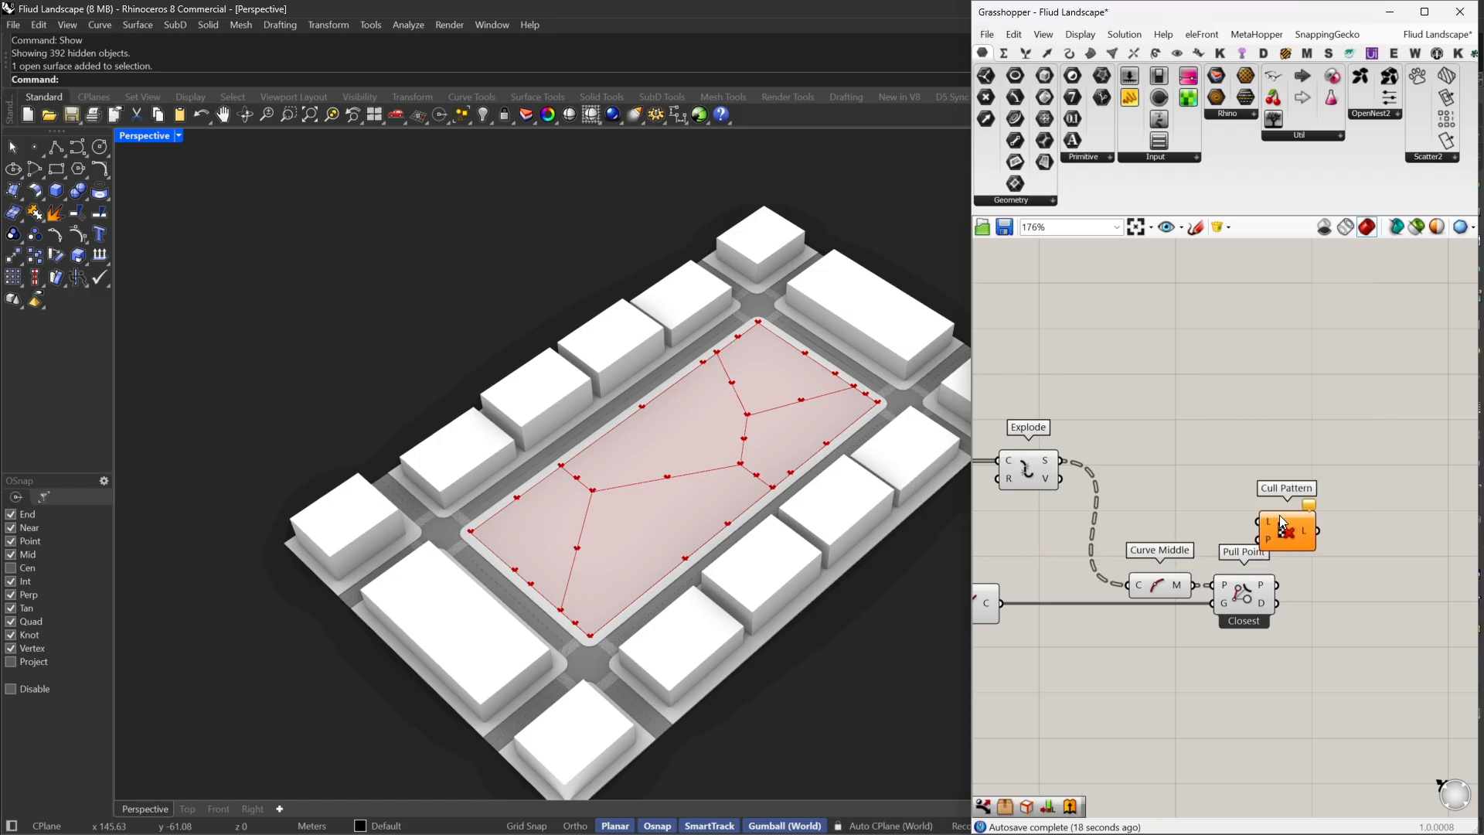
drag(1266, 521, 1059, 465)
drag(1285, 532, 1389, 464)
right_drag(1389, 464, 1283, 466)
Add an Equality Within Tolerance component and connect Pull Point's D output to its A input
double_click(1222, 545)
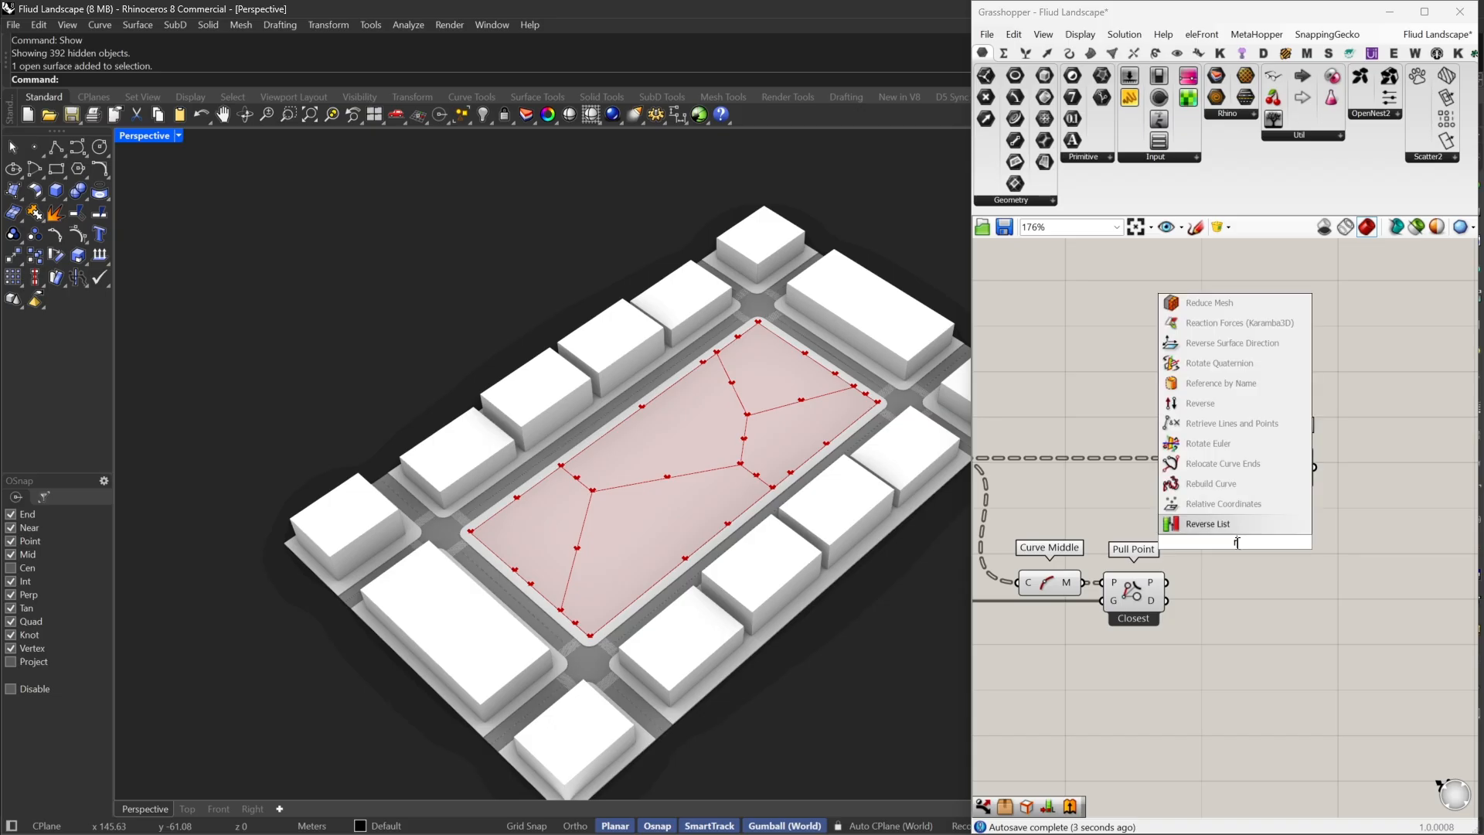
text(eq)
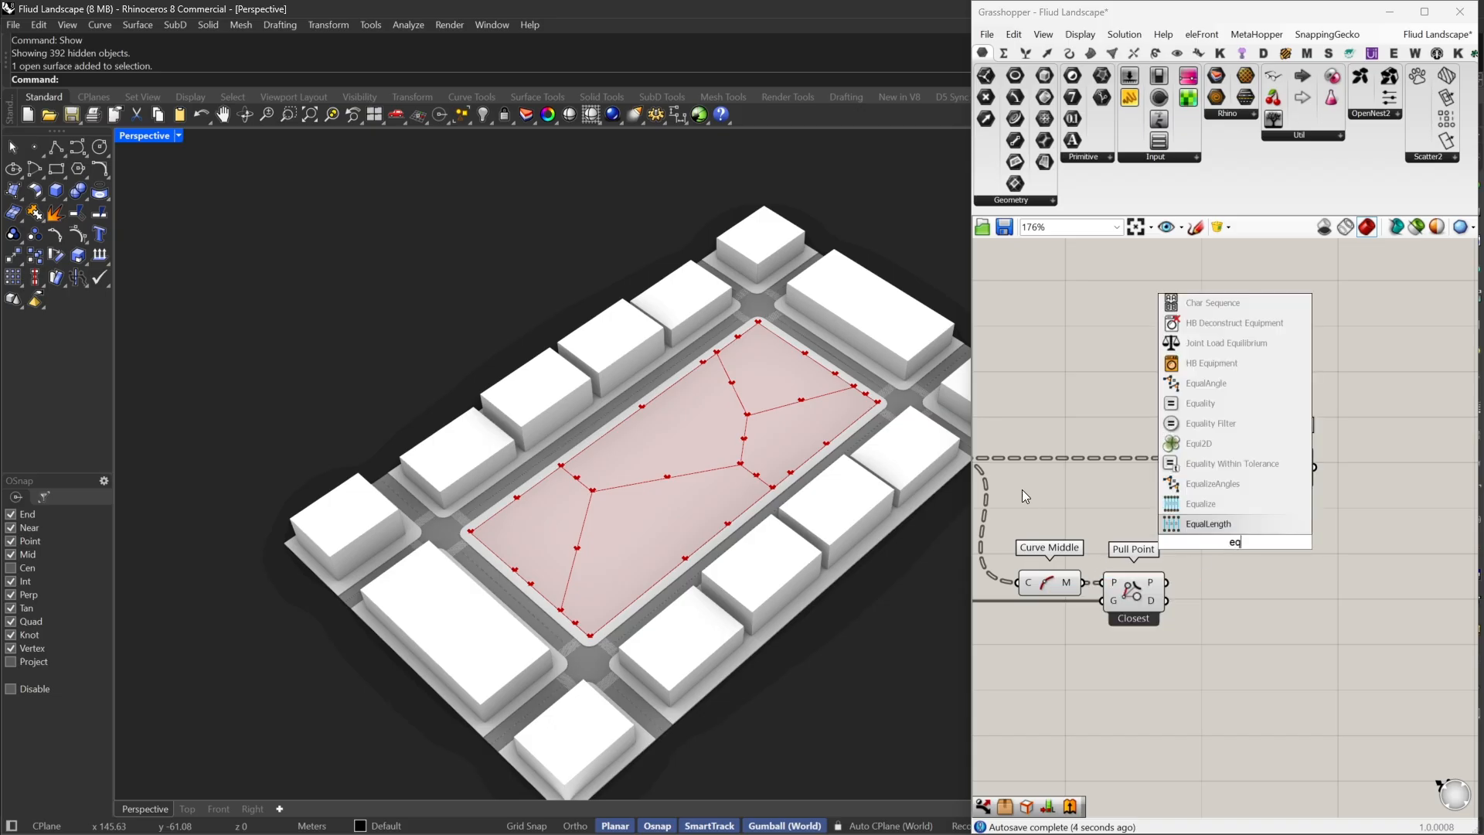
click(1208, 464)
right_drag(1218, 533, 1211, 495)
drag(1162, 544, 1153, 571)
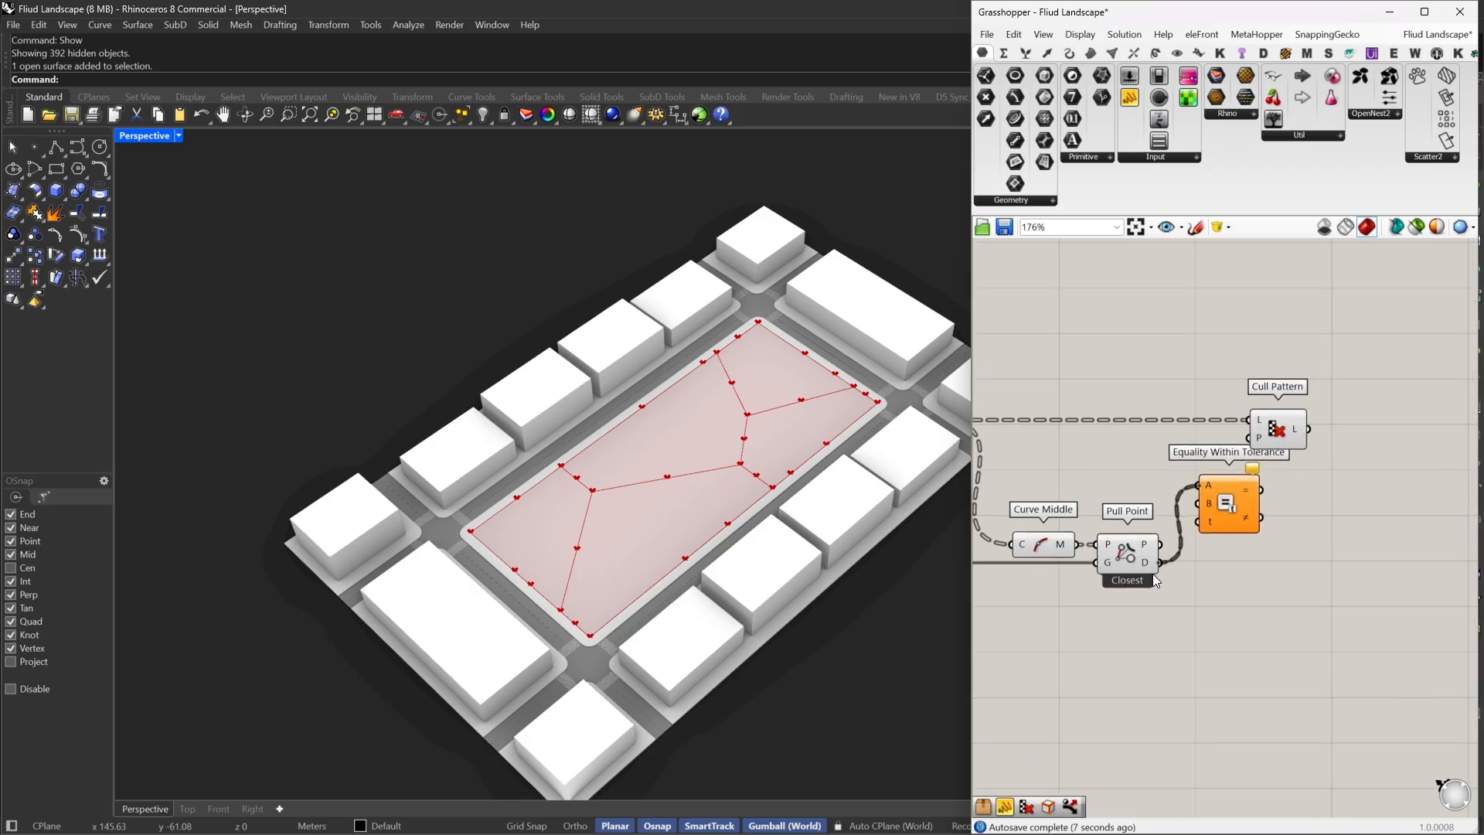
Feed a constant value of 0 into Equality Within Tolerance's B input
drag(1214, 503, 1086, 661)
double_click(1109, 651)
text(0)
key(Return)
Connect Equality Within Tolerance's ≠ output to Cull Pattern's P input, and move the 0 value close to the comparison component
scroll(1202, 576, up, 2)
drag(1279, 545, 1348, 366)
click(1285, 374)
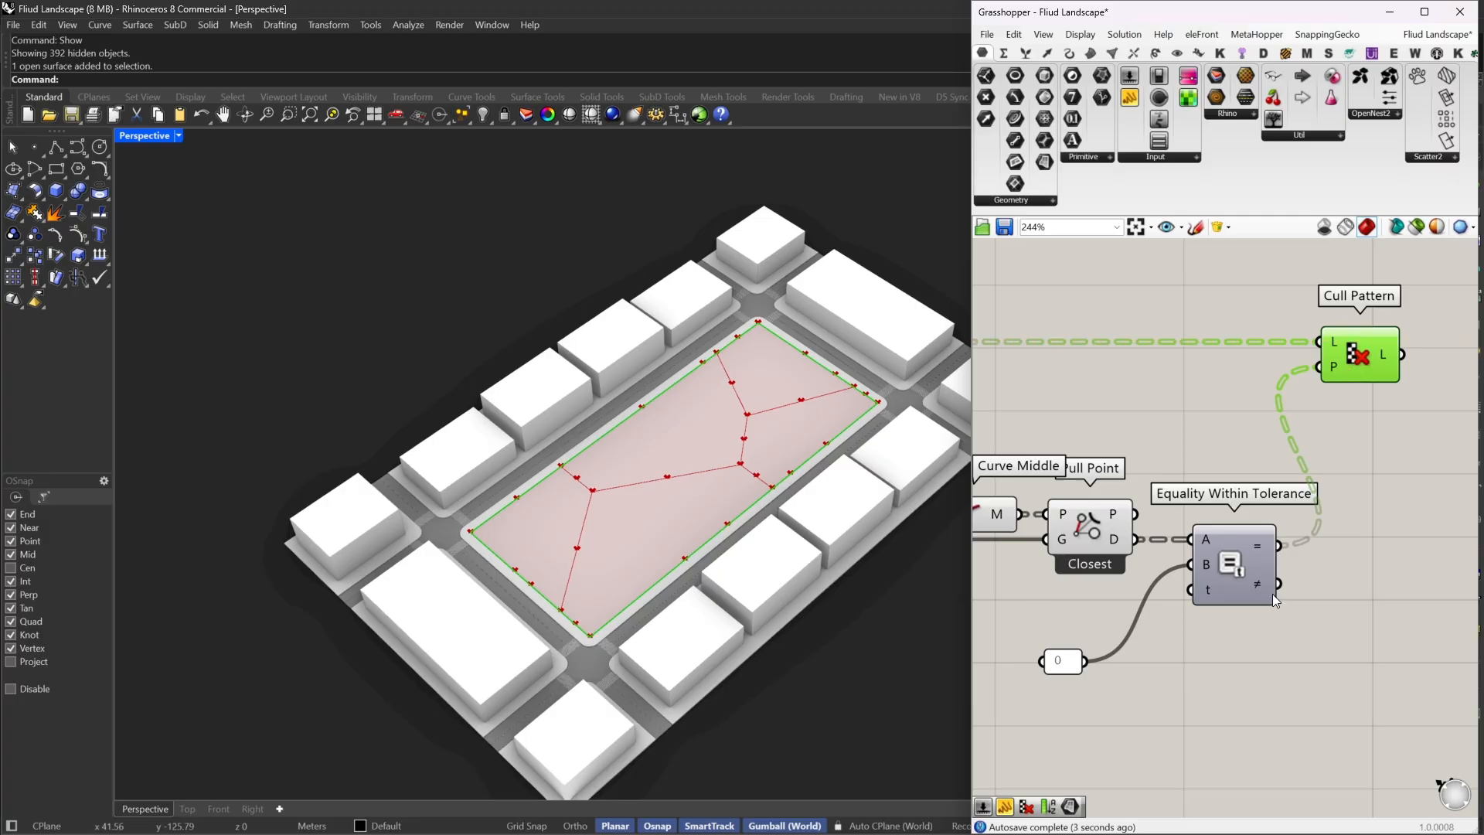
drag(1277, 585, 1384, 368)
scroll(1385, 479, down, 4)
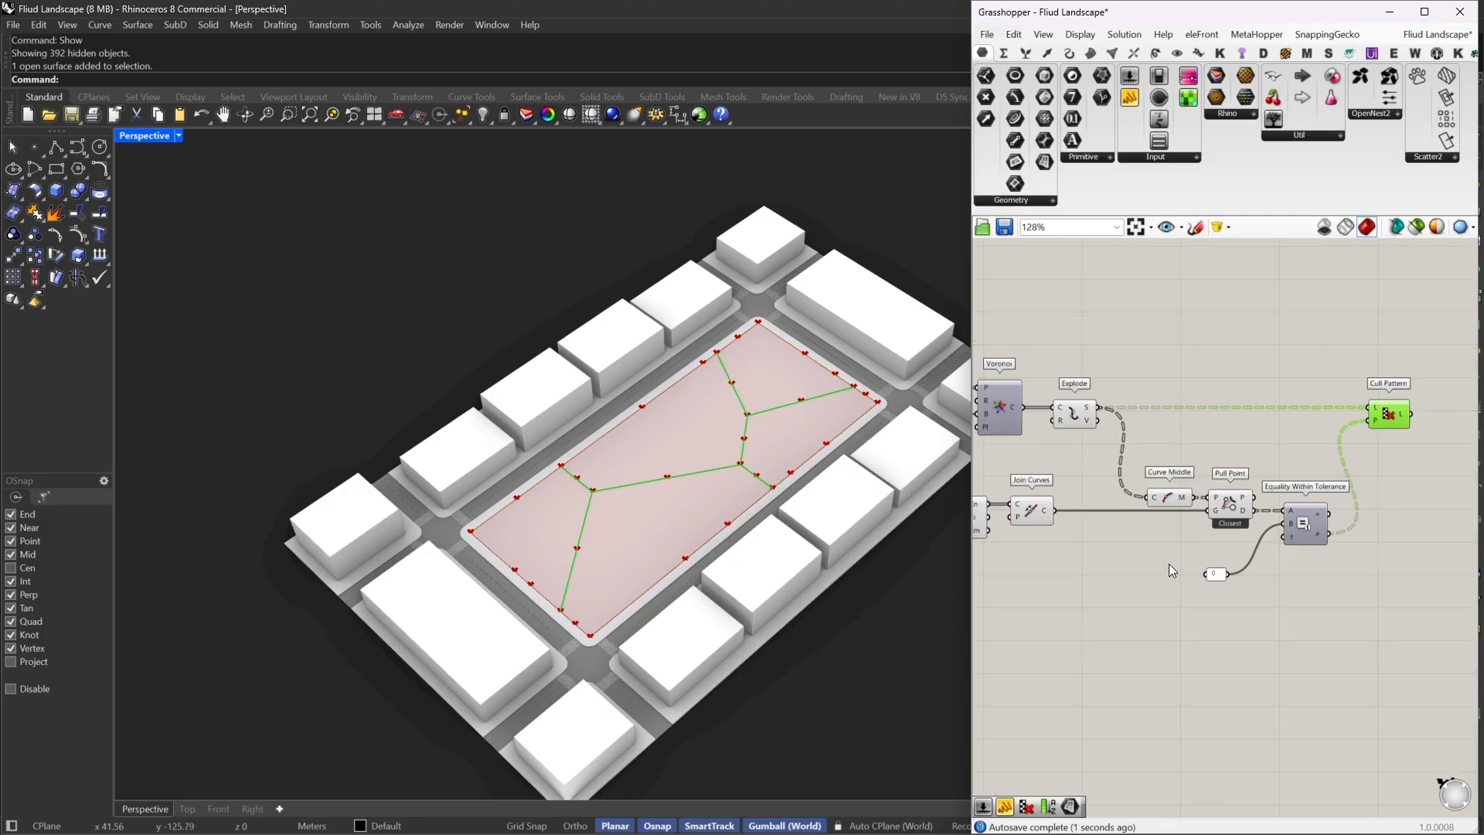
scroll(1169, 571, up, 3)
drag(1249, 585, 1280, 522)
scroll(1427, 460, down, 3)
Add another Join Curves component after Cull Pattern and connect the culled segments to its C input
right_drag(1426, 460, 1139, 521)
scroll(1298, 418, up, 3)
double_click(1297, 419)
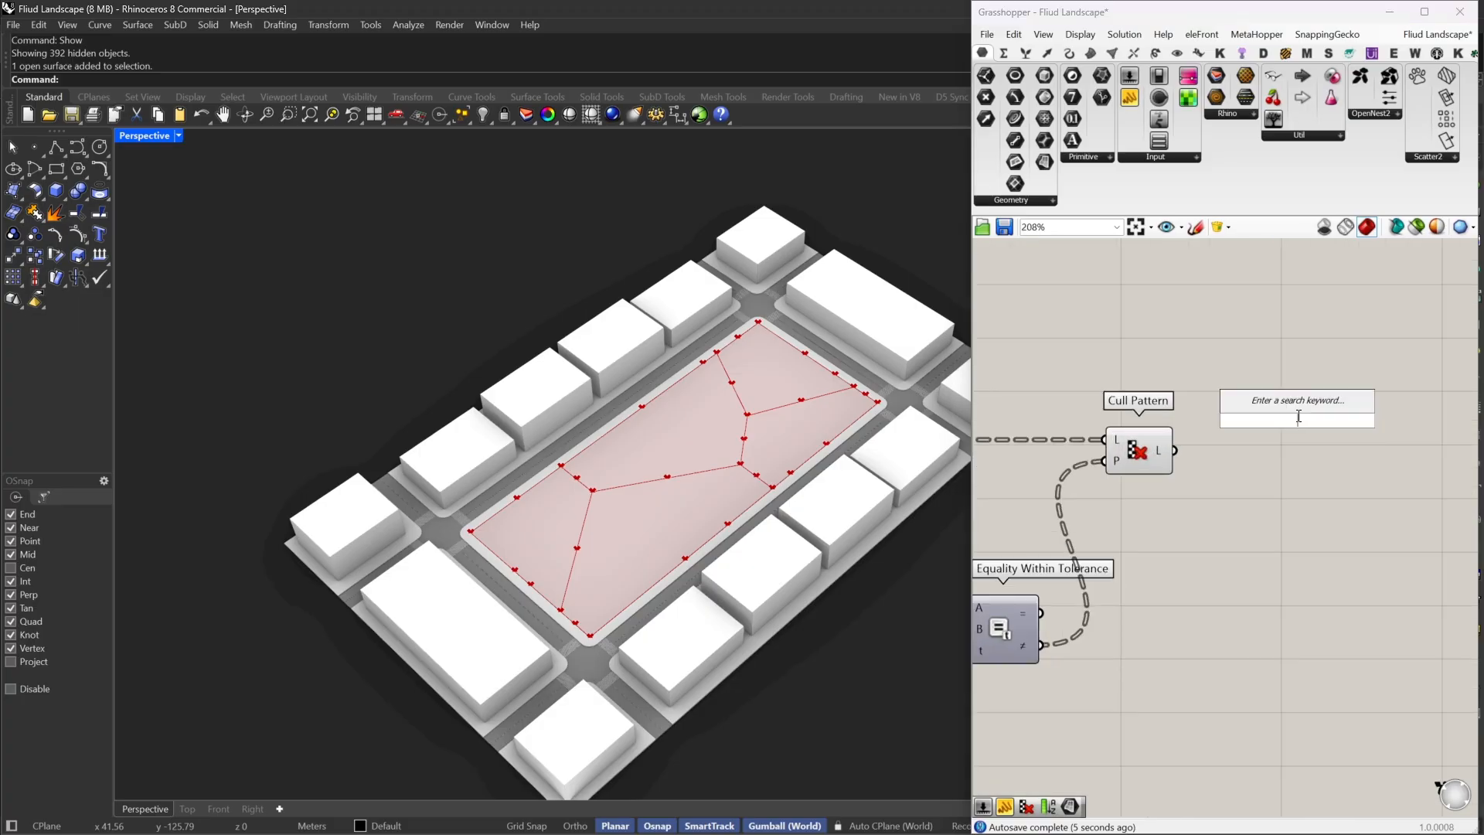
right_drag(1246, 493, 1220, 473)
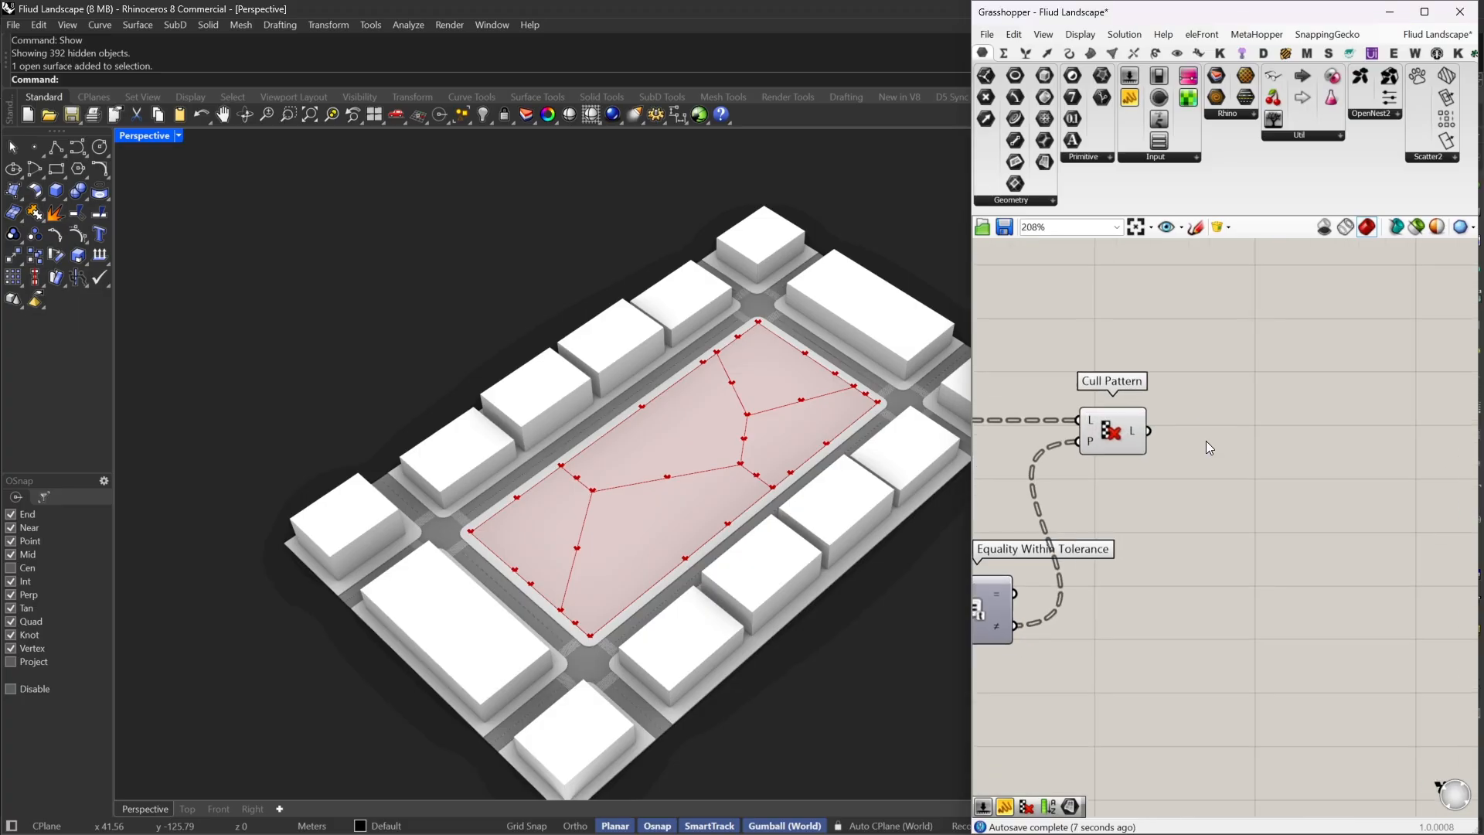
double_click(1206, 440)
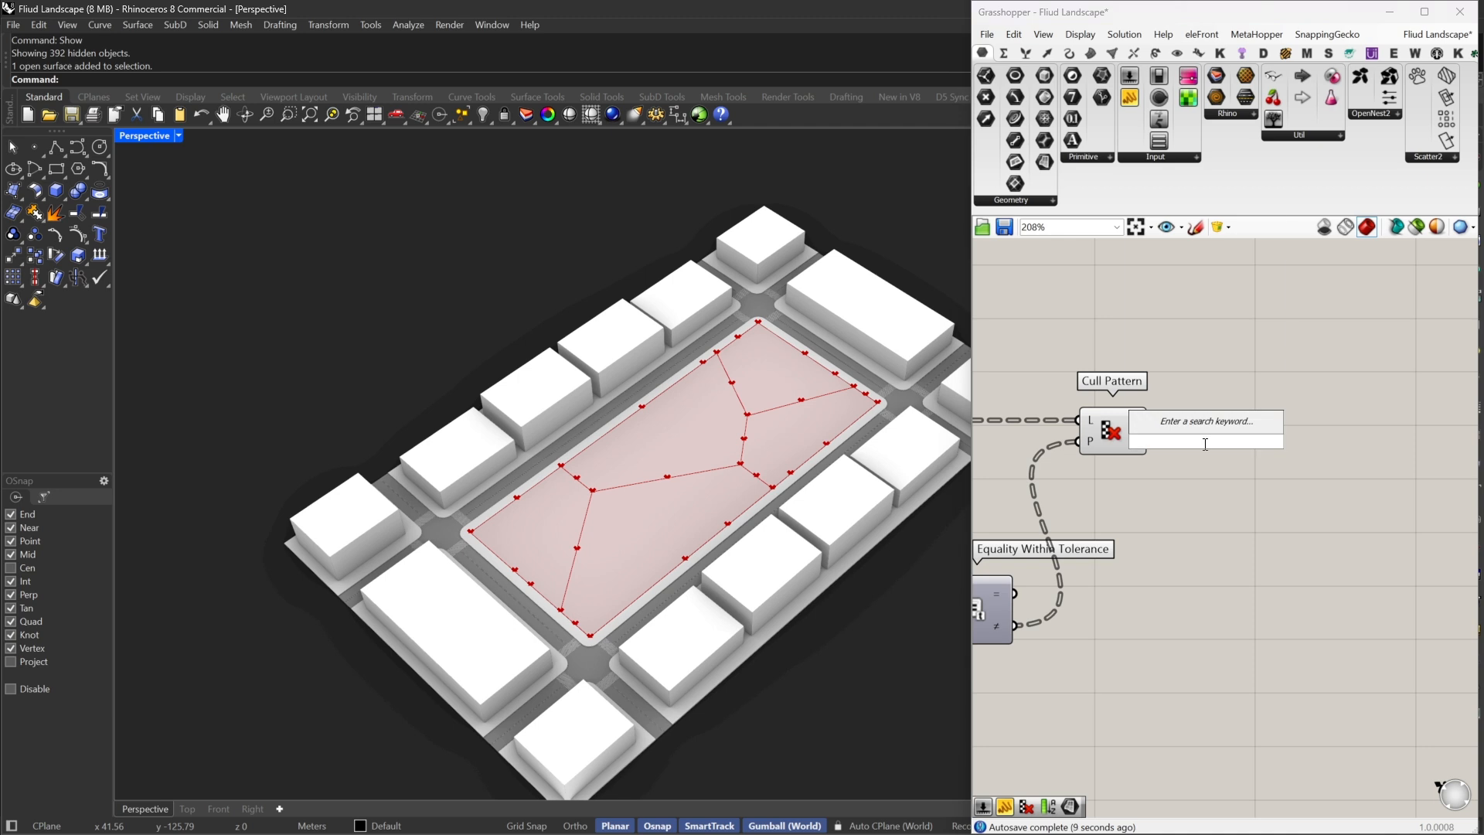
text(join)
click(1192, 403)
mouse_move(1154, 440)
mouse_down()
mouse_move(1145, 430)
mouse_move(1169, 432)
mouse_up()
drag(1201, 436, 1211, 436)
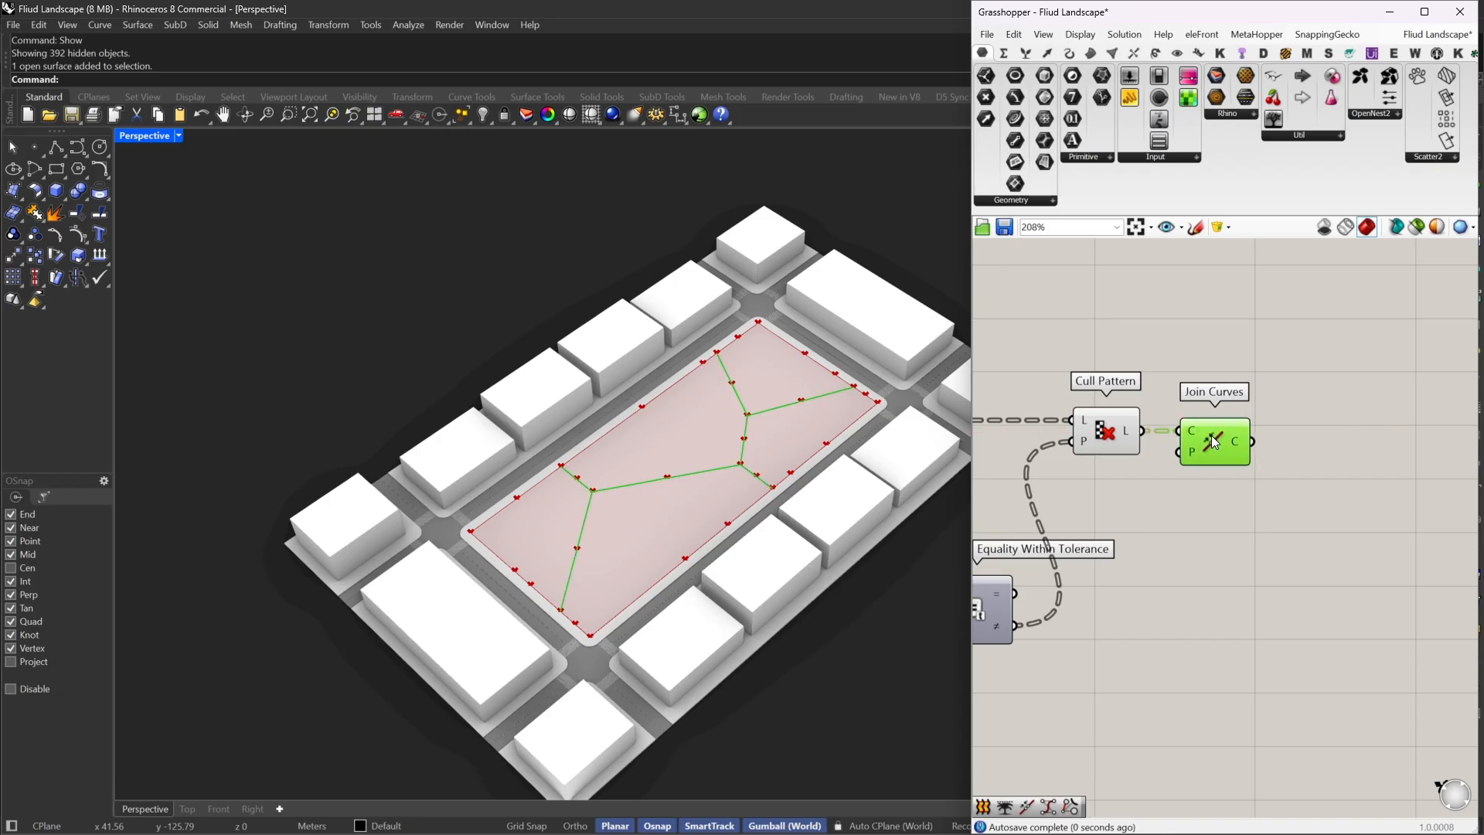
Turn off the viewport preview of all components upstream of the final Join Curves
scroll(680, 462, up, 5)
scroll(1338, 359, down, 3)
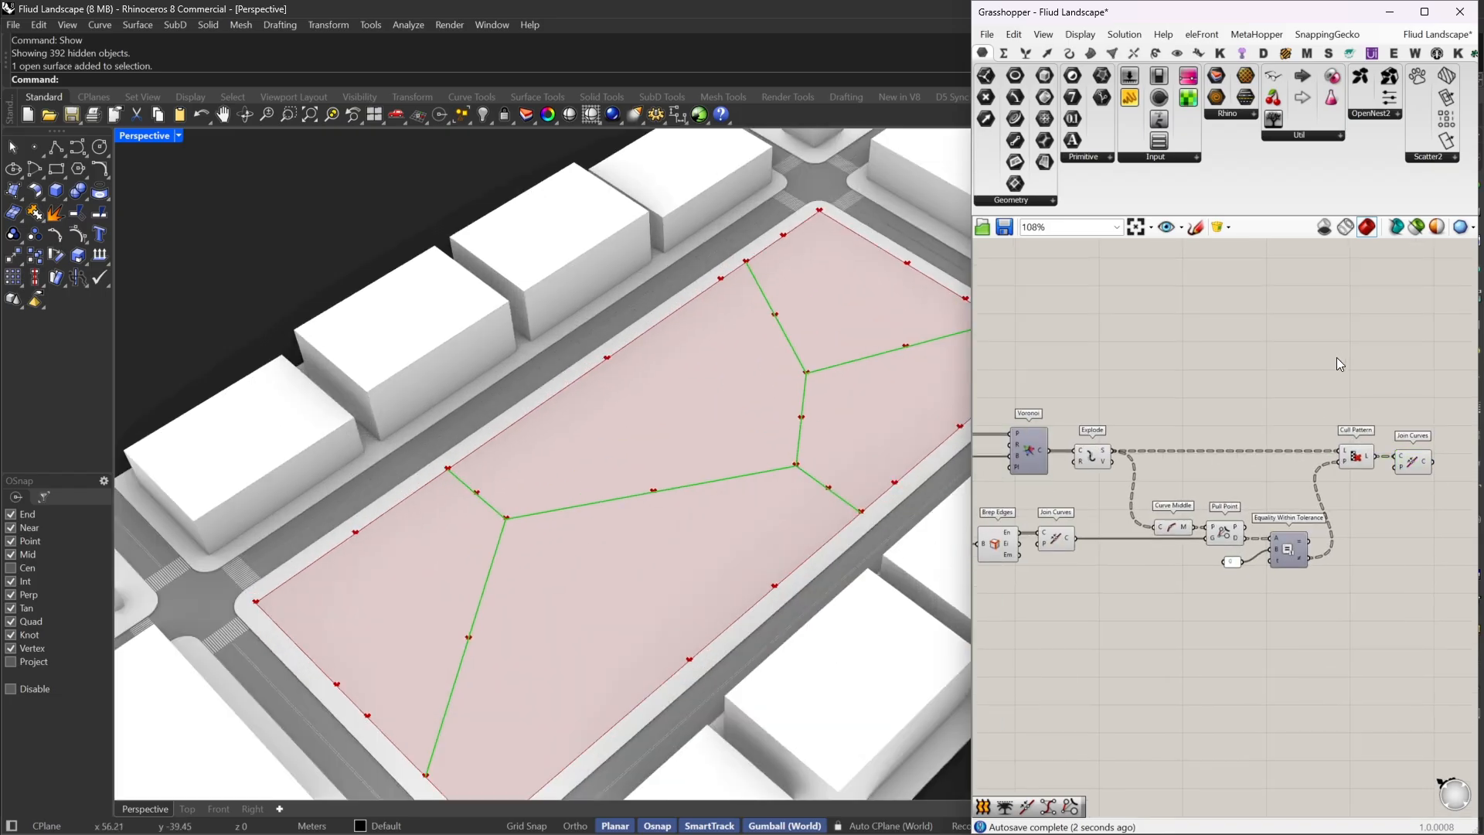
drag(1340, 363, 974, 630)
right_click(1143, 322)
click(1172, 349)
click(1172, 349)
right_drag(1165, 402, 1164, 370)
scroll(1299, 388, down, 2)
scroll(1349, 403, up, 3)
Add a Control Points component and connect the final Join Curves output to its C input
right_drag(1349, 403, 1123, 452)
scroll(1130, 453, up, 3)
double_click(1130, 453)
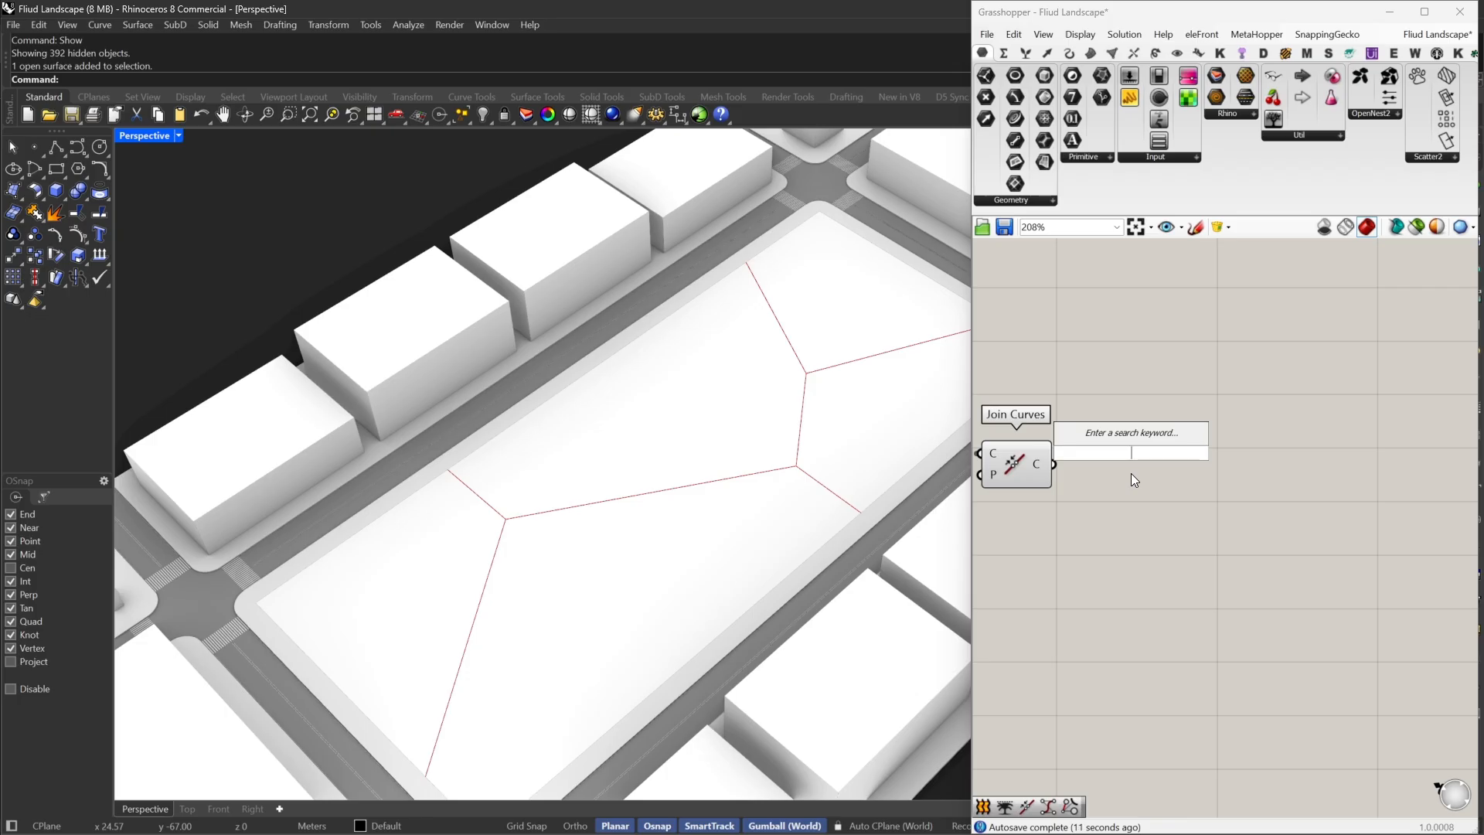
click(1130, 473)
double_click(1131, 497)
text(c)
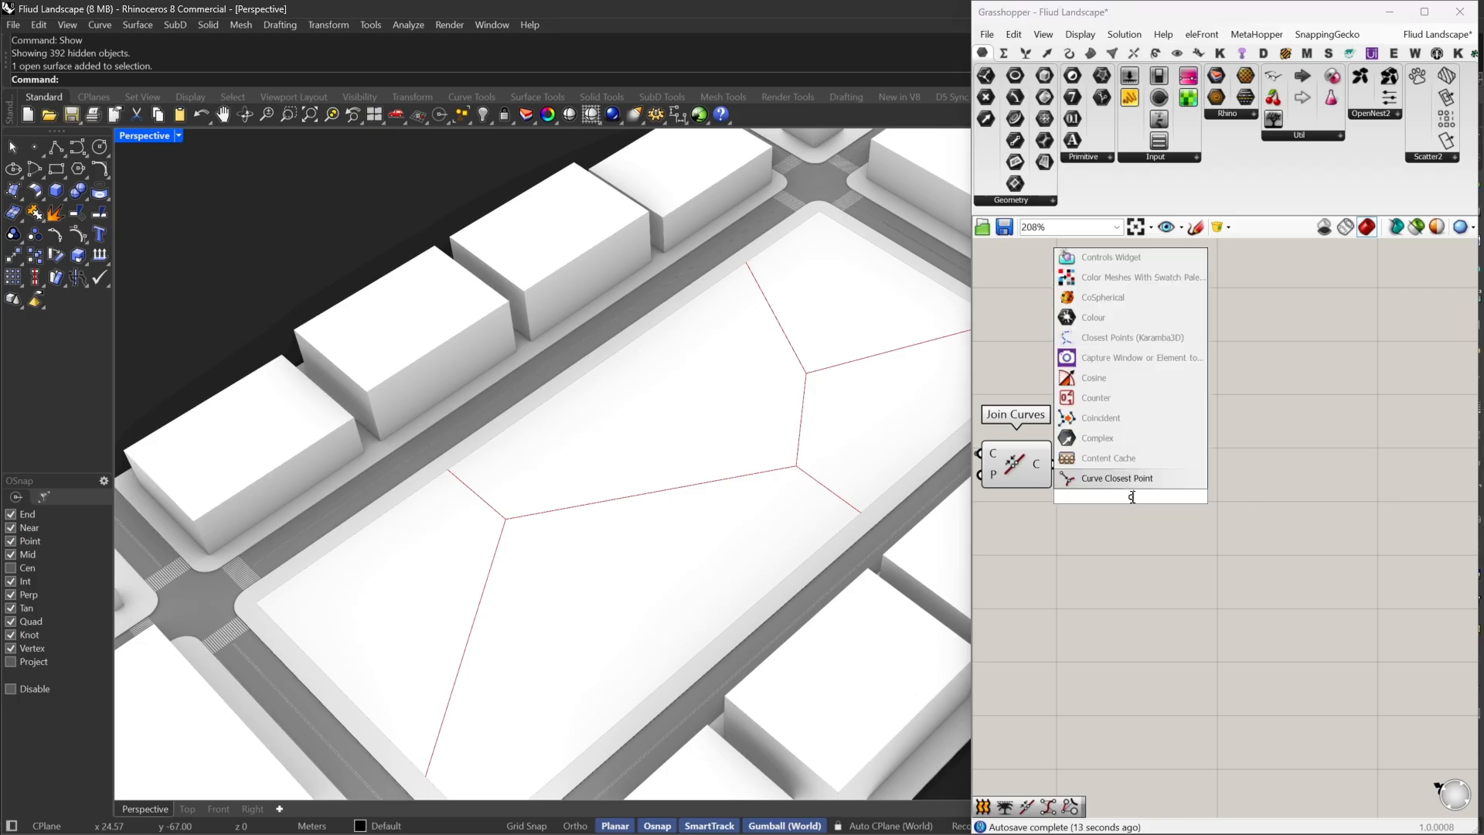
text(o po)
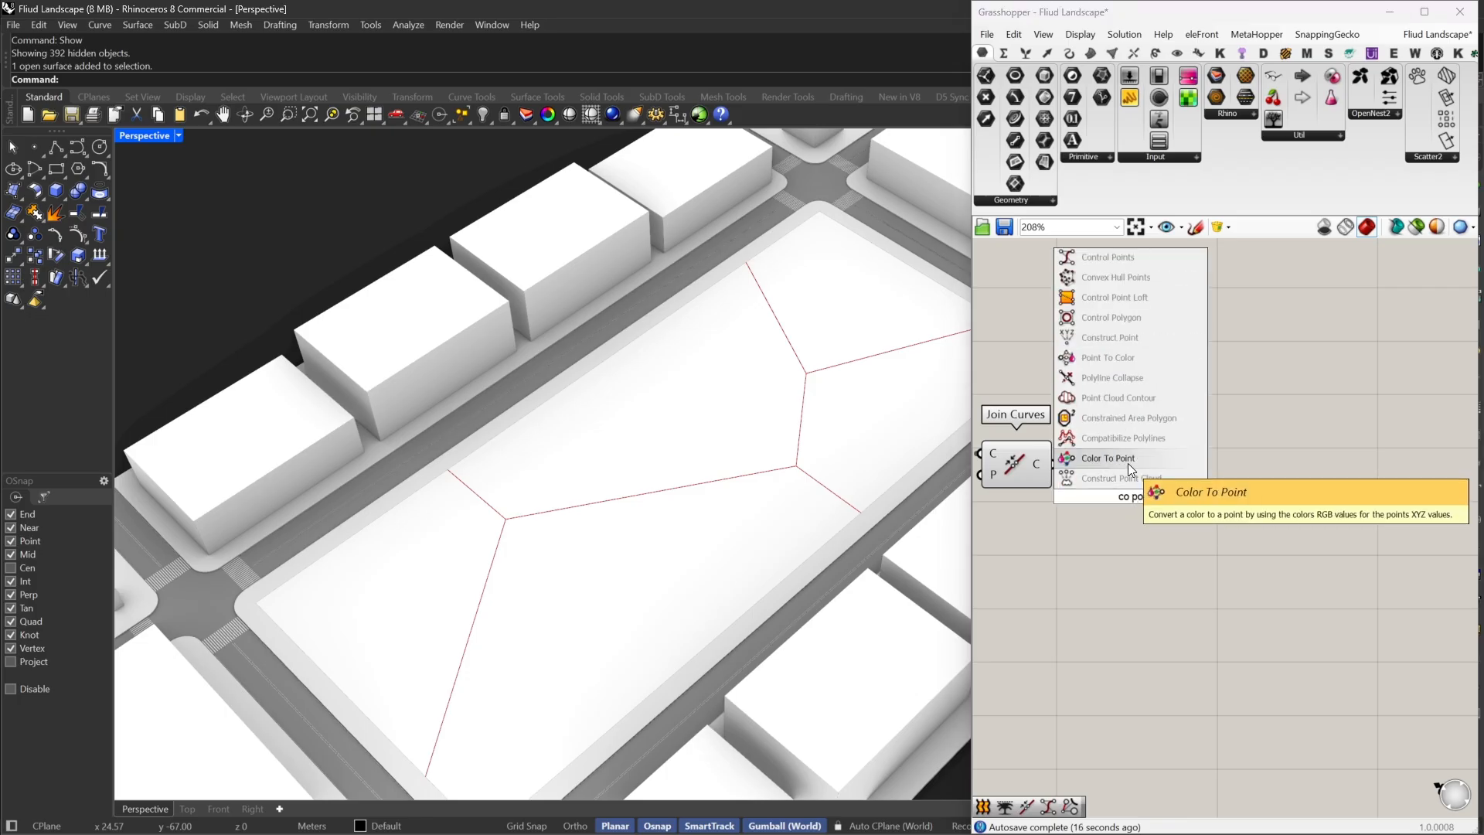
click(1101, 258)
mouse_move(1090, 496)
mouse_down()
mouse_move(1054, 465)
mouse_move(1107, 472)
mouse_up()
Add a Nurbs Curve component, connect Control Points' P output to its V input, and align the two components
click(1233, 488)
double_click(1233, 489)
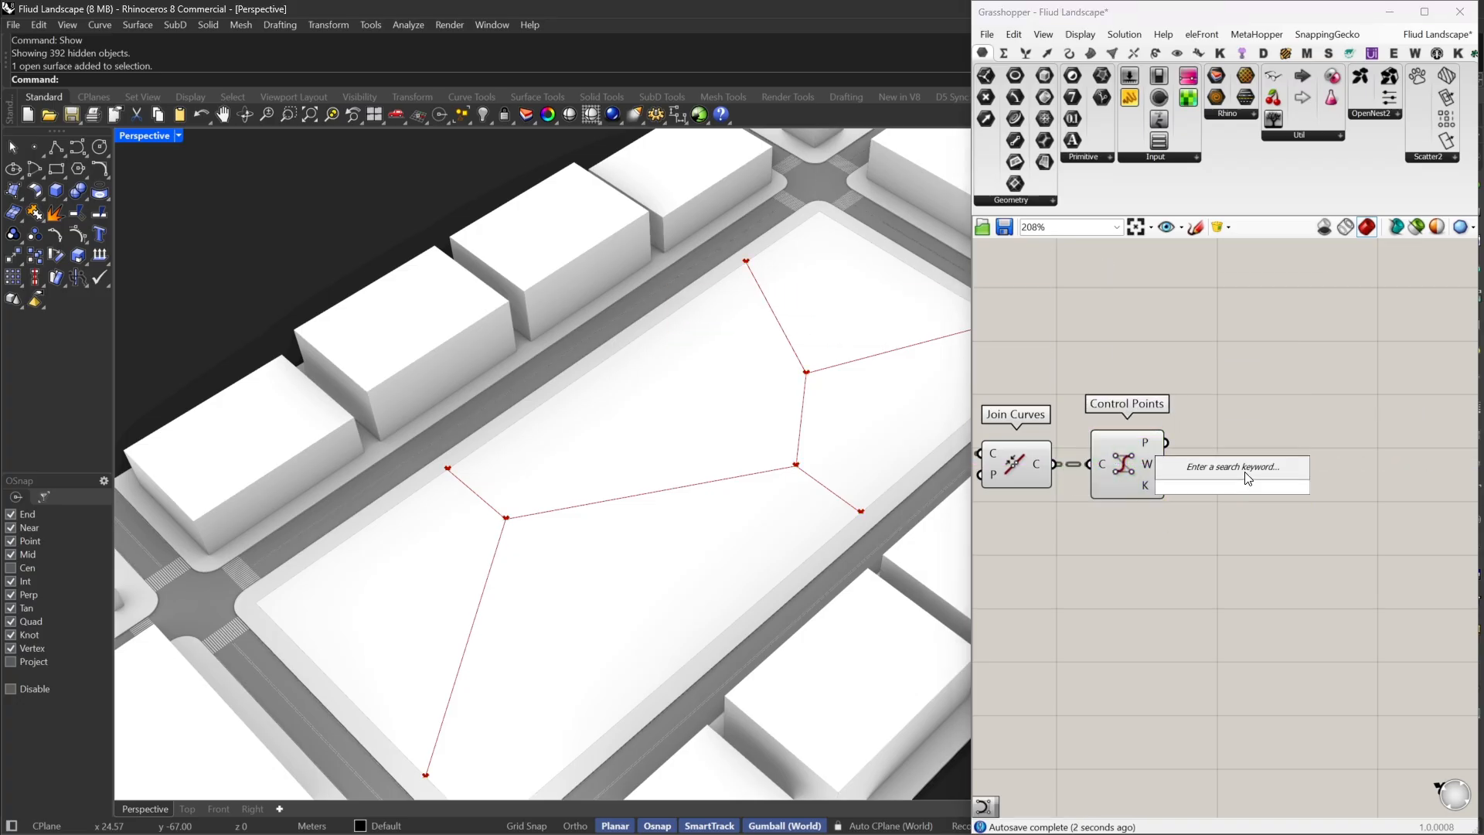
text(nur)
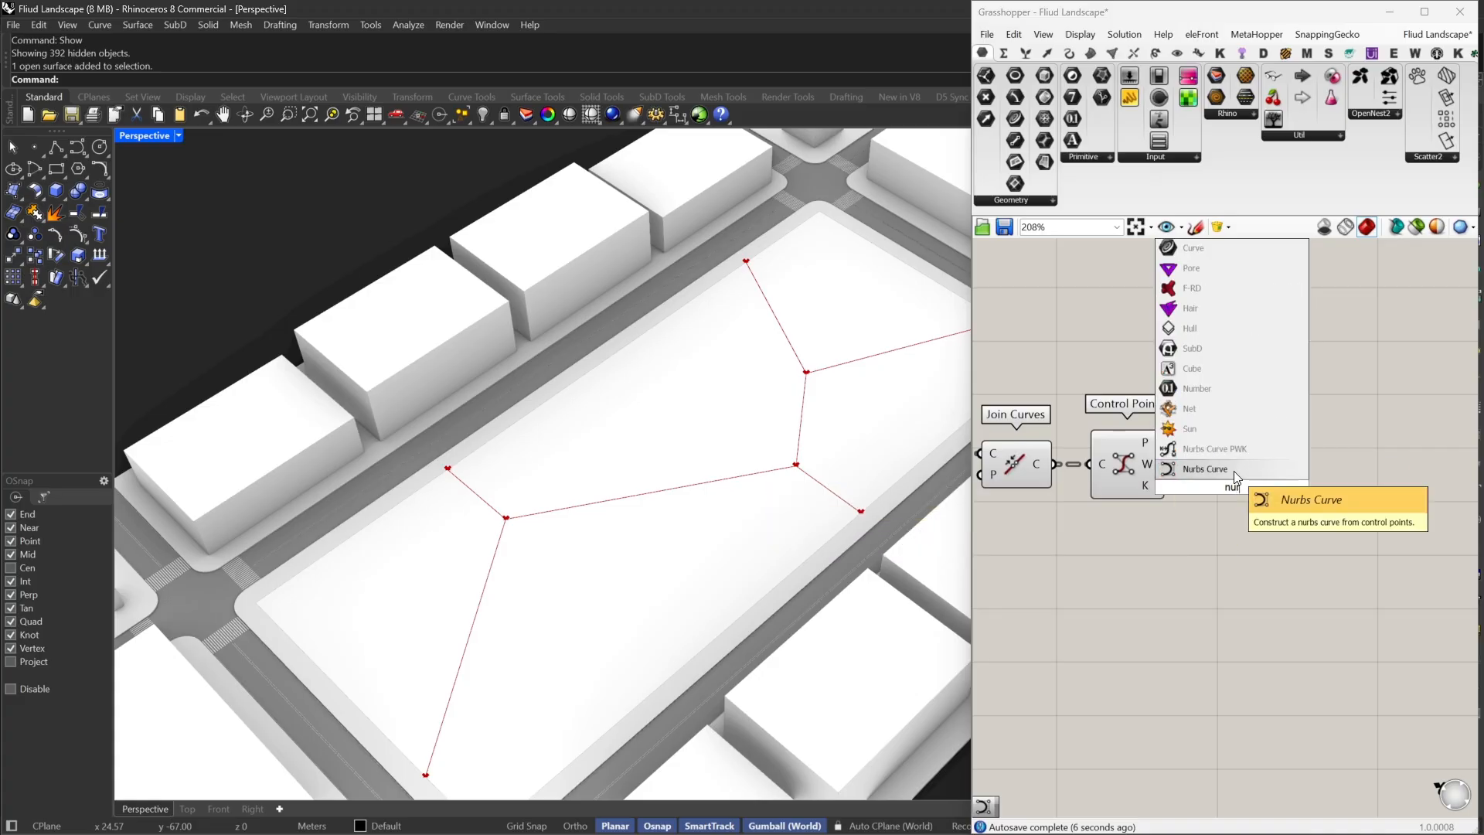
click(1228, 467)
drag(1245, 481, 1265, 471)
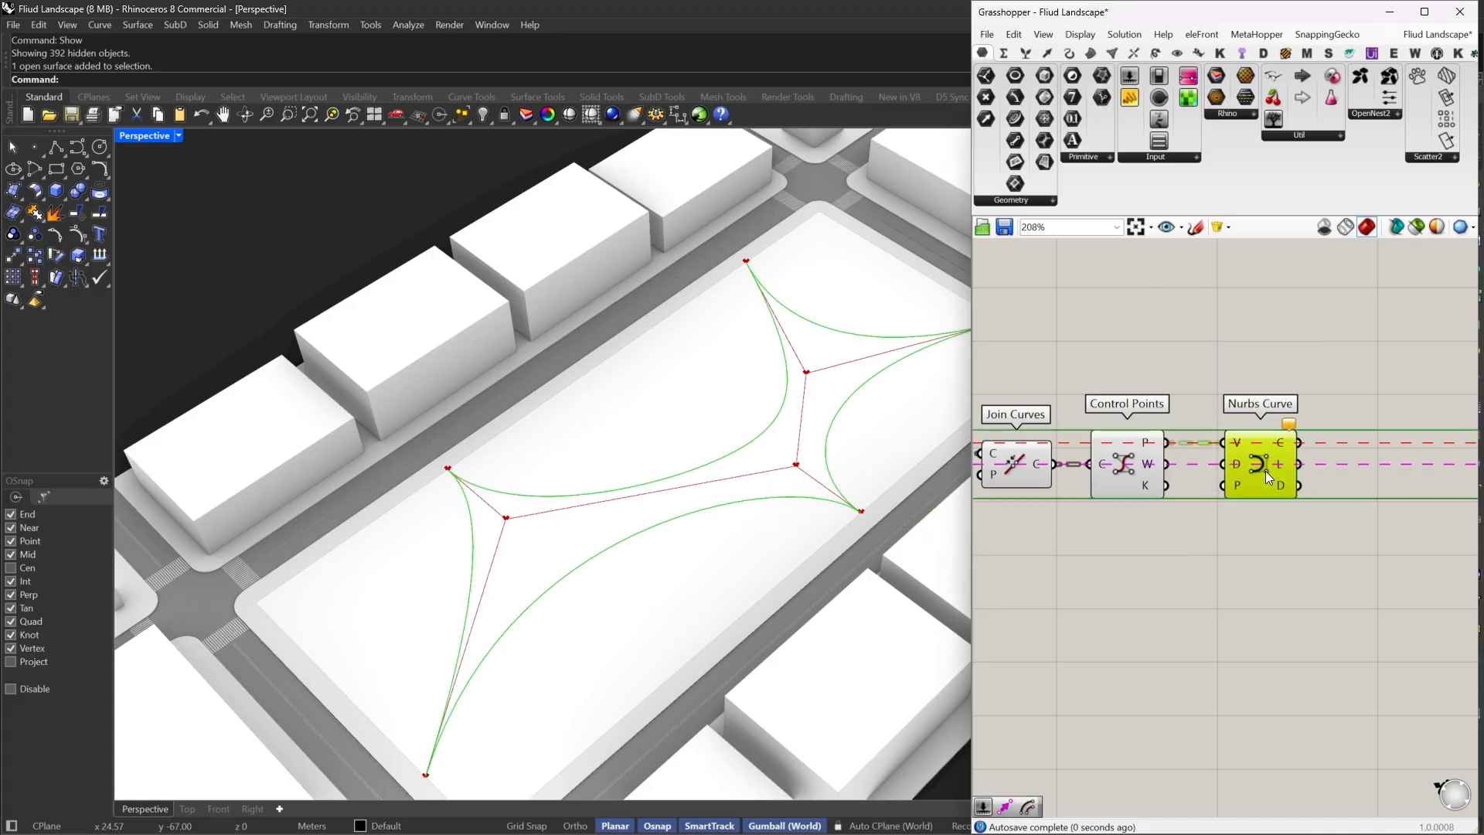
Set the degree input of the Nurbs Curve component to 2
mouse_move(773, 487)
right_down()
mouse_move(753, 476)
mouse_move(781, 484)
right_up()
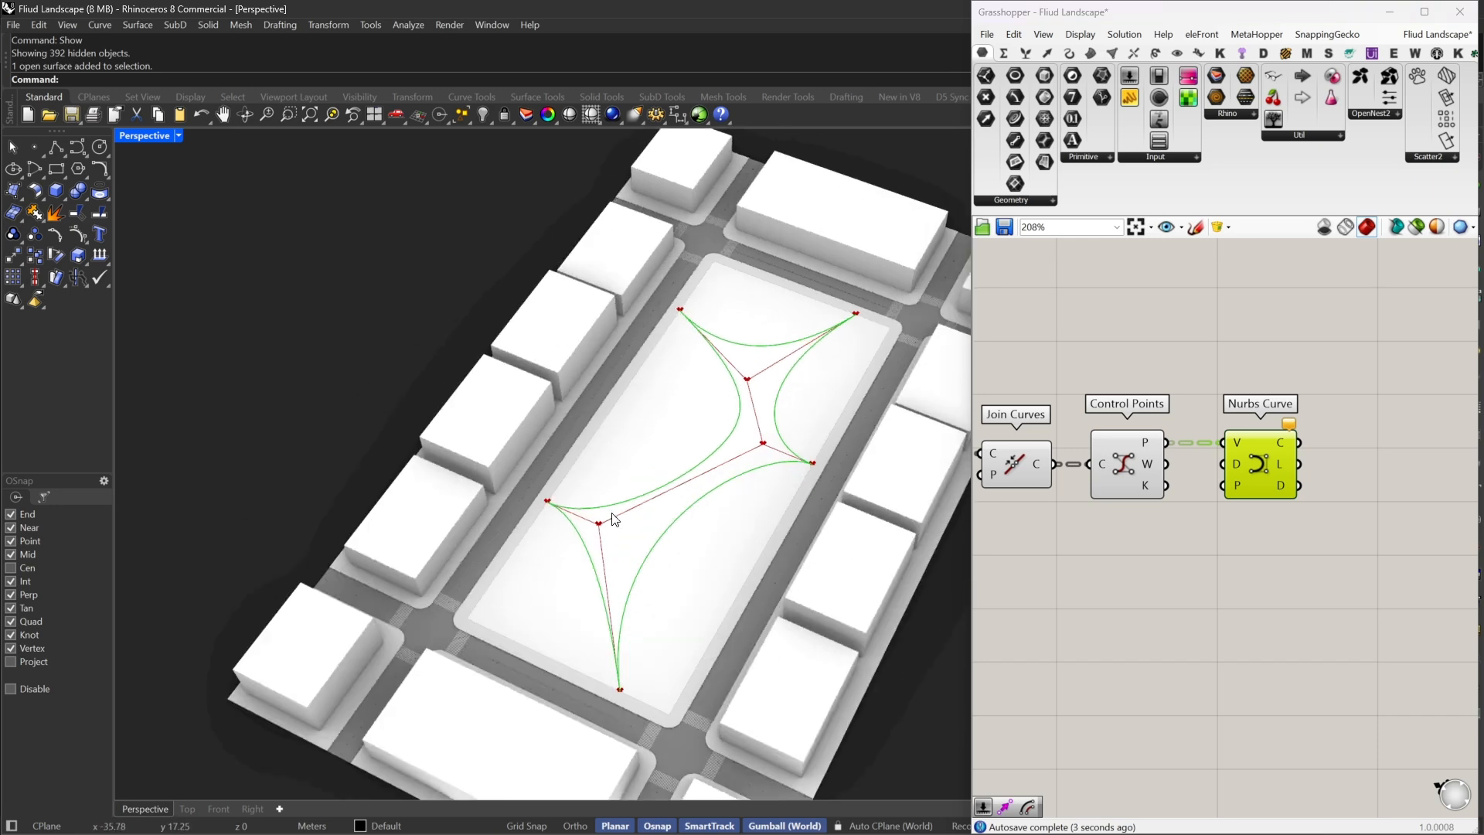
right_drag(1241, 513, 1102, 529)
right_click(1096, 478)
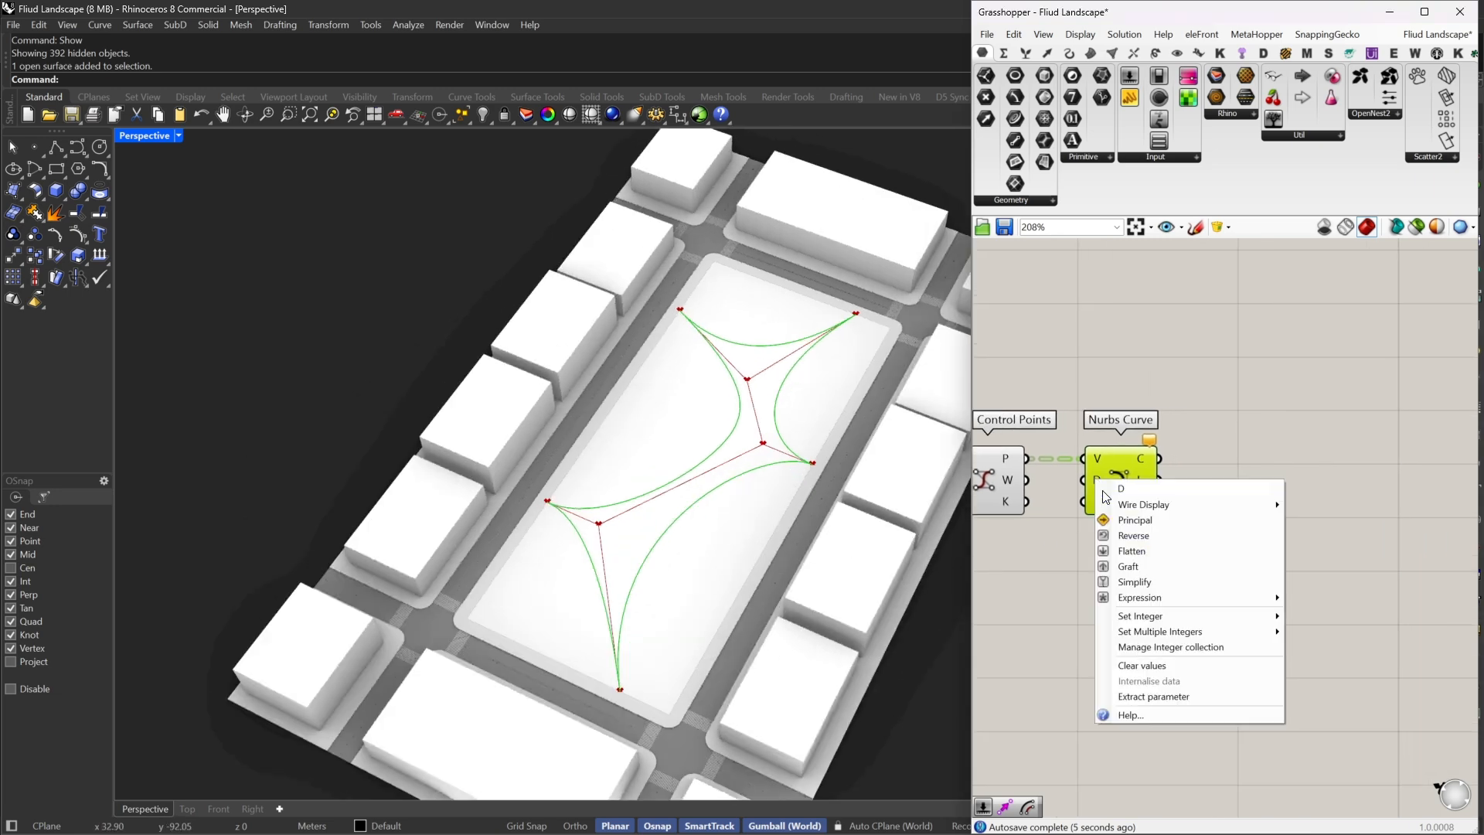
mouse_move(1151, 627)
click(1320, 619)
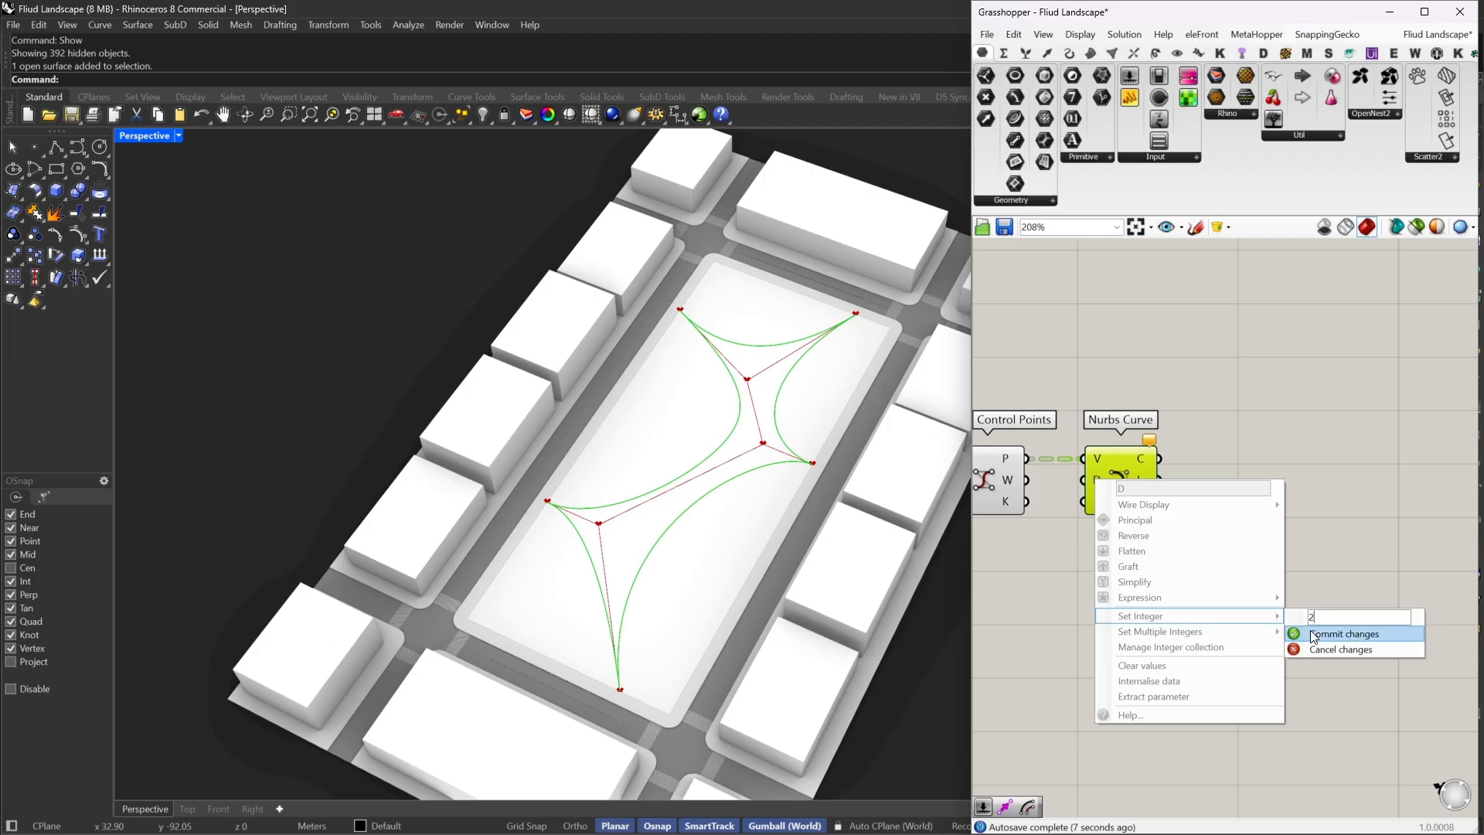
click(1314, 634)
scroll(766, 429, up, 3)
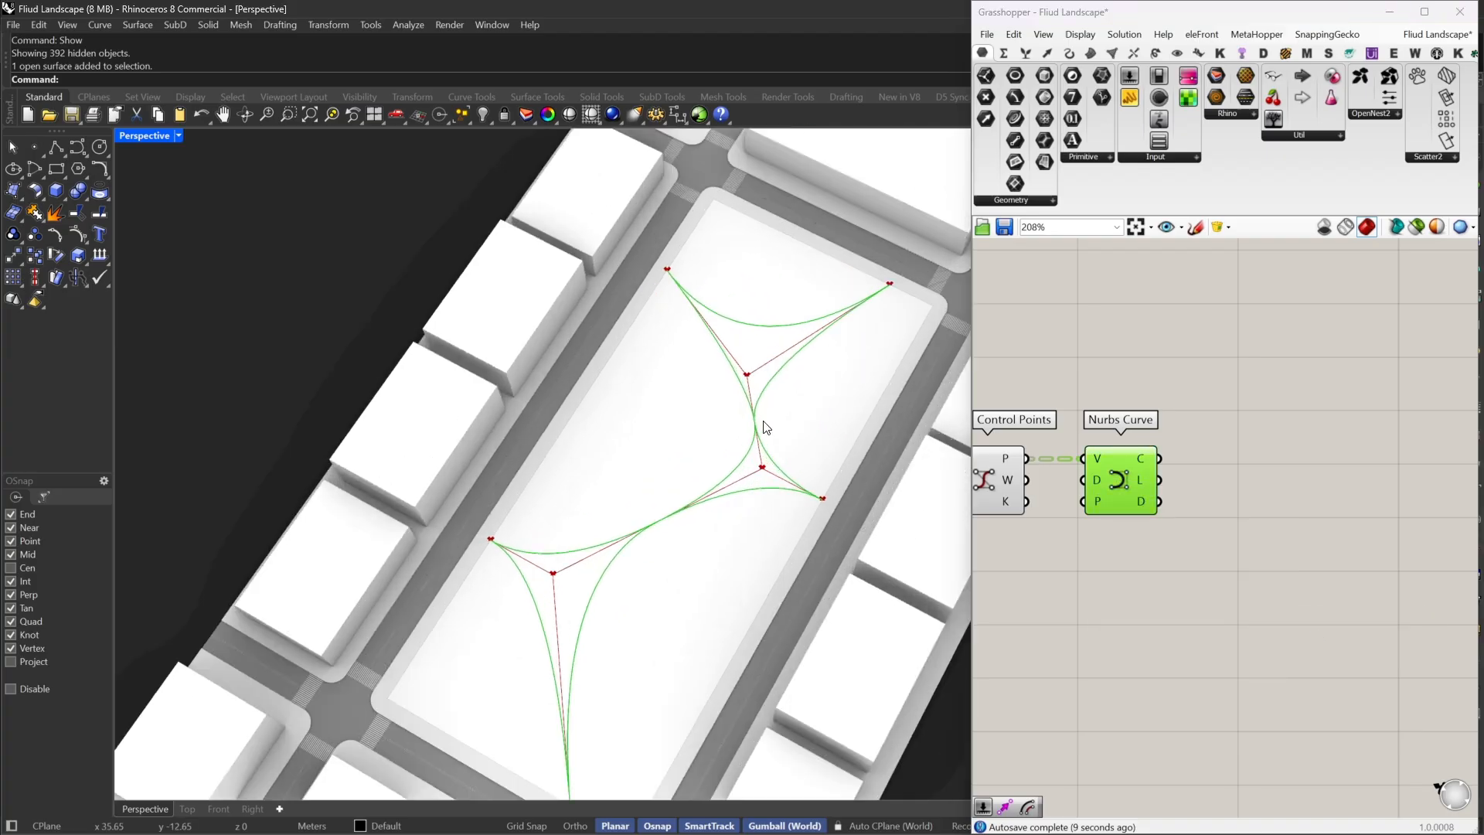
Turn off the viewport preview of the Cull Pattern, Join Curves, Control Points and Nurbs Curve components
click(1115, 478)
right_drag(1116, 485, 1264, 470)
drag(1264, 470, 1259, 466)
right_drag(1260, 466, 1331, 448)
scroll(1335, 450, down, 5)
drag(1328, 384, 1130, 515)
middle_click(1224, 328)
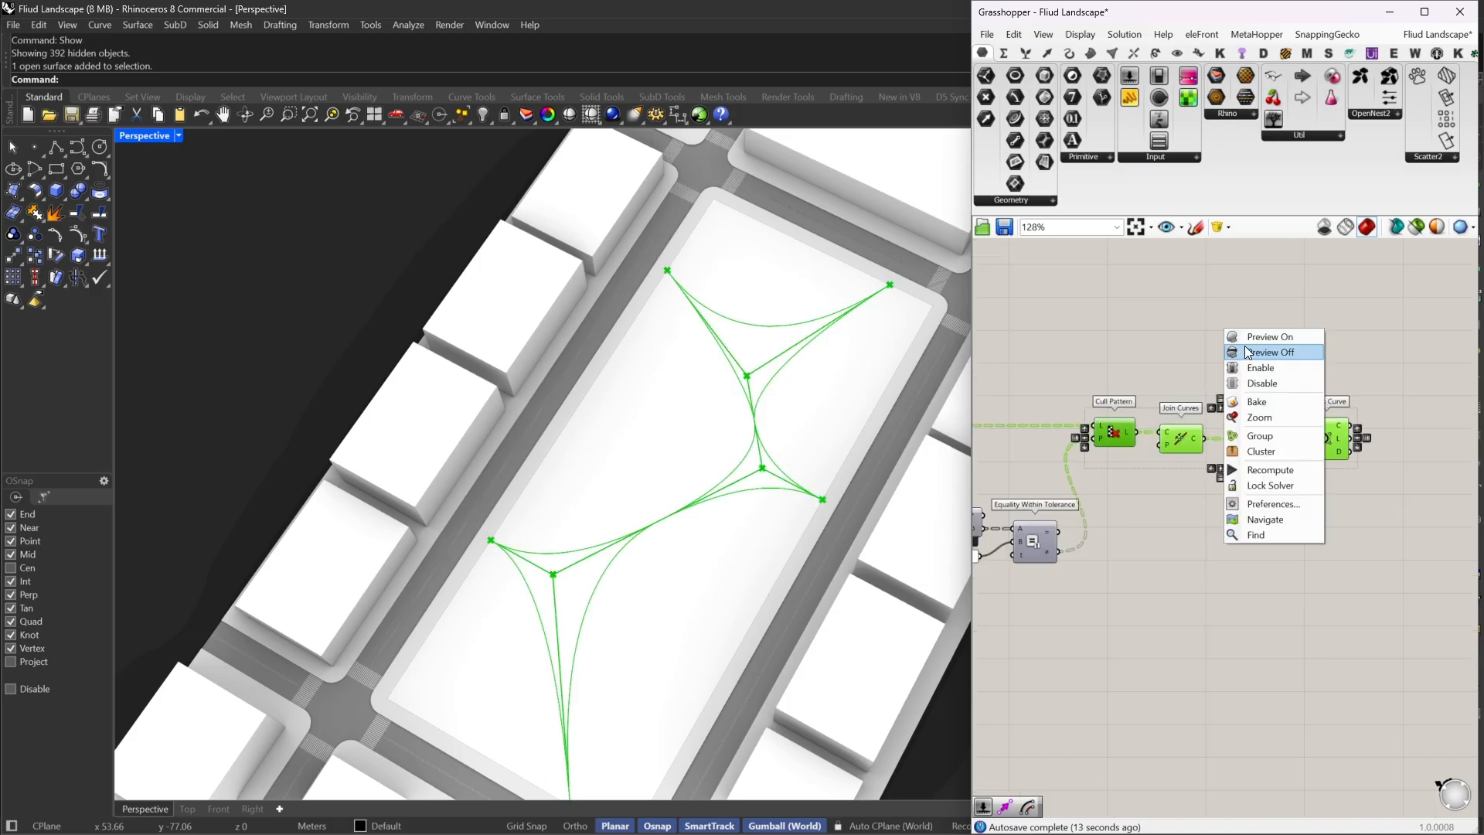
click(1247, 349)
click(1251, 347)
Turn the viewport preview back on for the Nurbs Curve component only
right_drag(1291, 373, 1185, 368)
click(1212, 439)
middle_click(1226, 358)
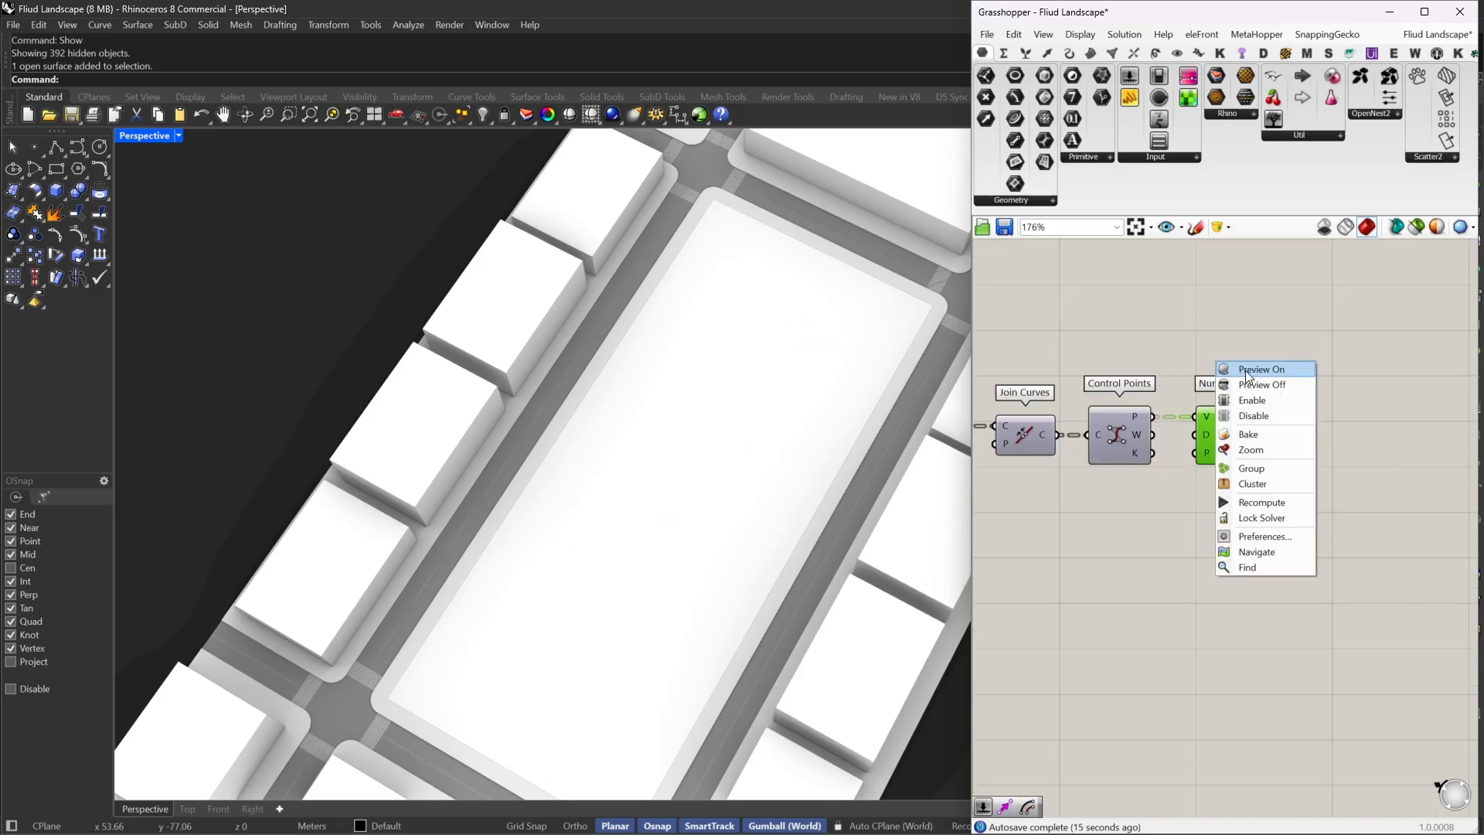
click(1246, 370)
scroll(1345, 495, up, 3)
right_drag(754, 571, 794, 493)
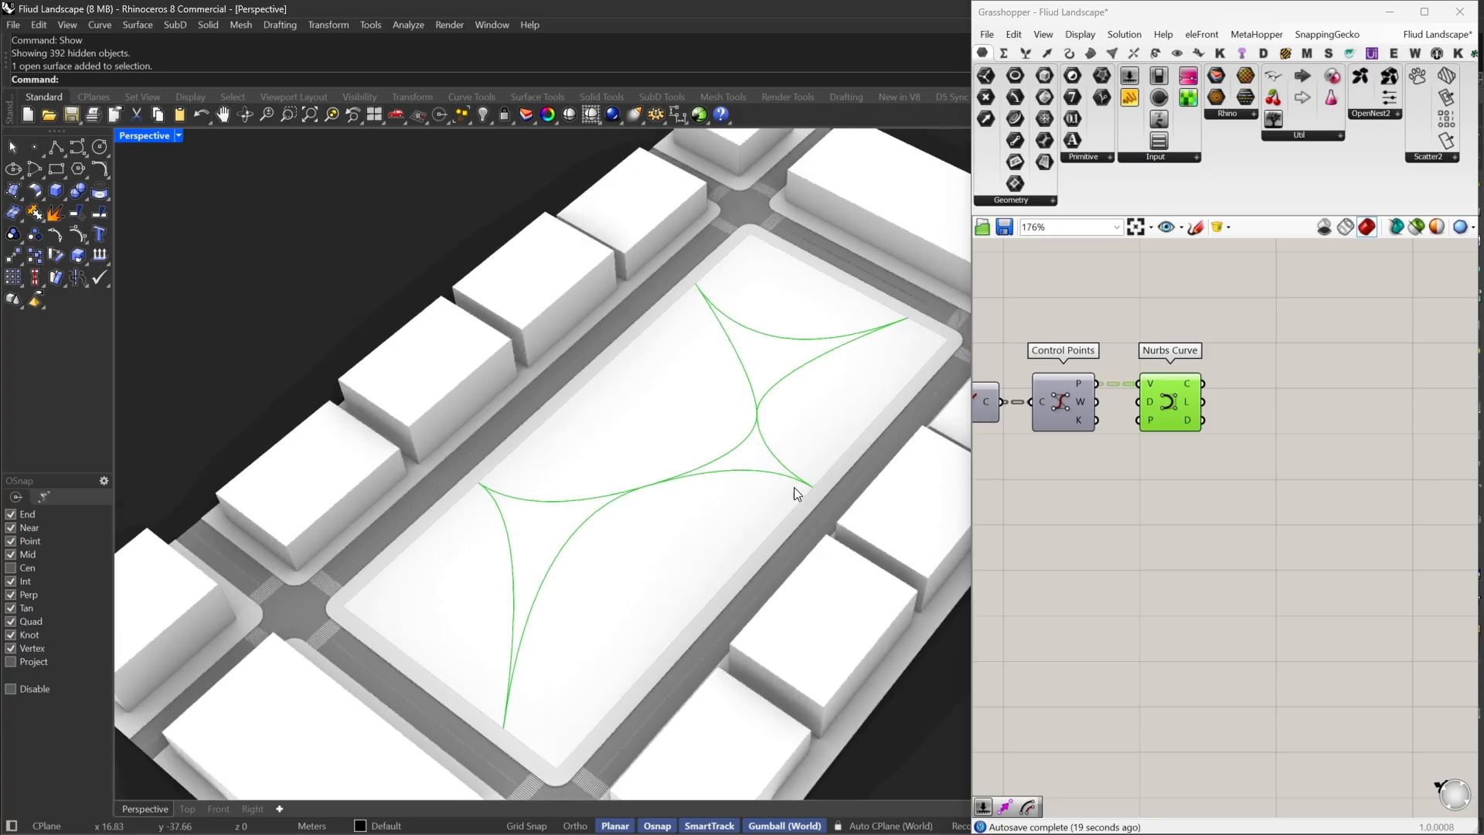
Add an Offset Curve component and connect Nurbs Curve's C output to its curve input
right_drag(1318, 402, 1251, 427)
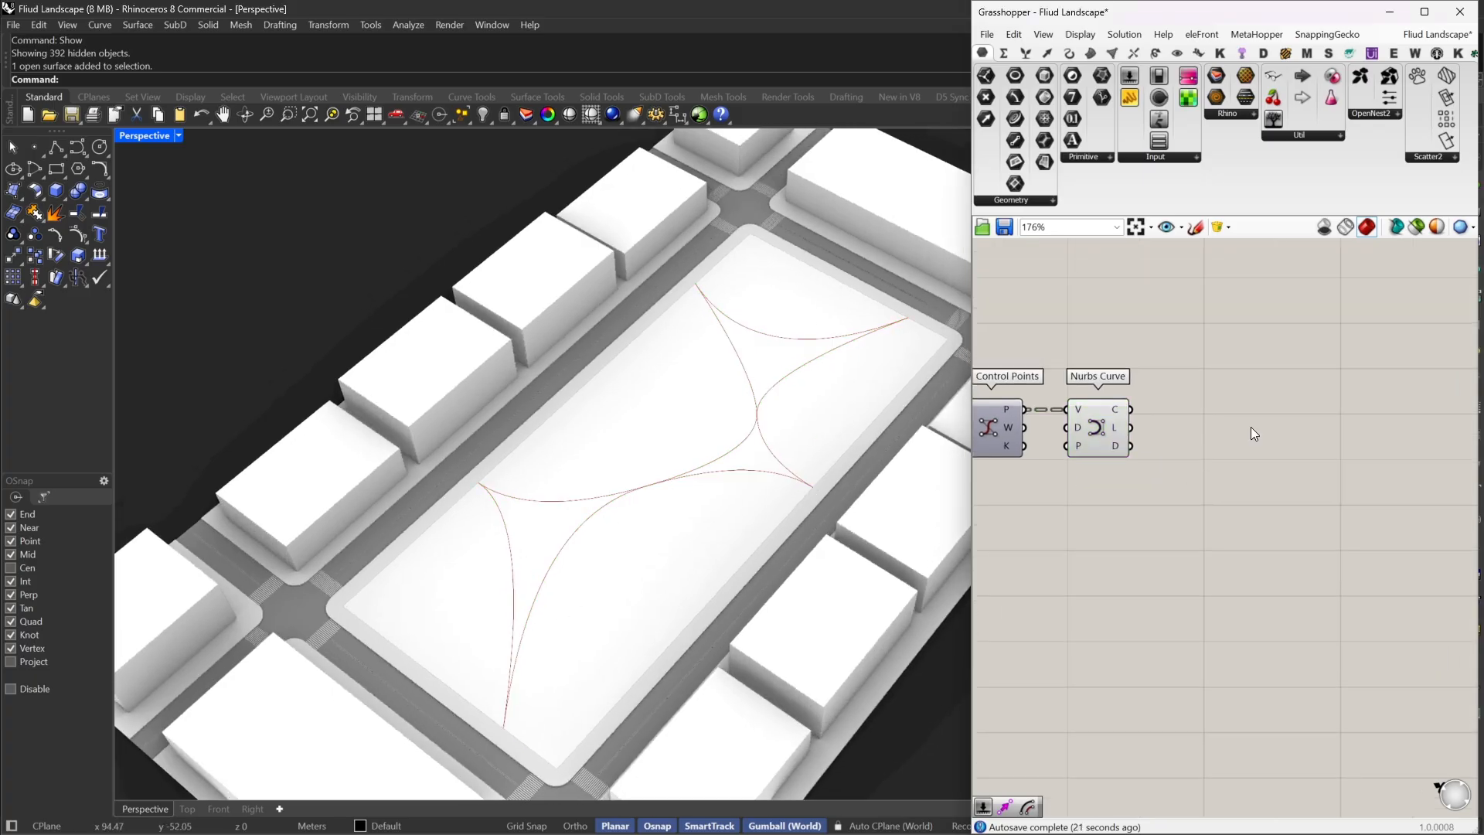
double_click(1251, 427)
text(off)
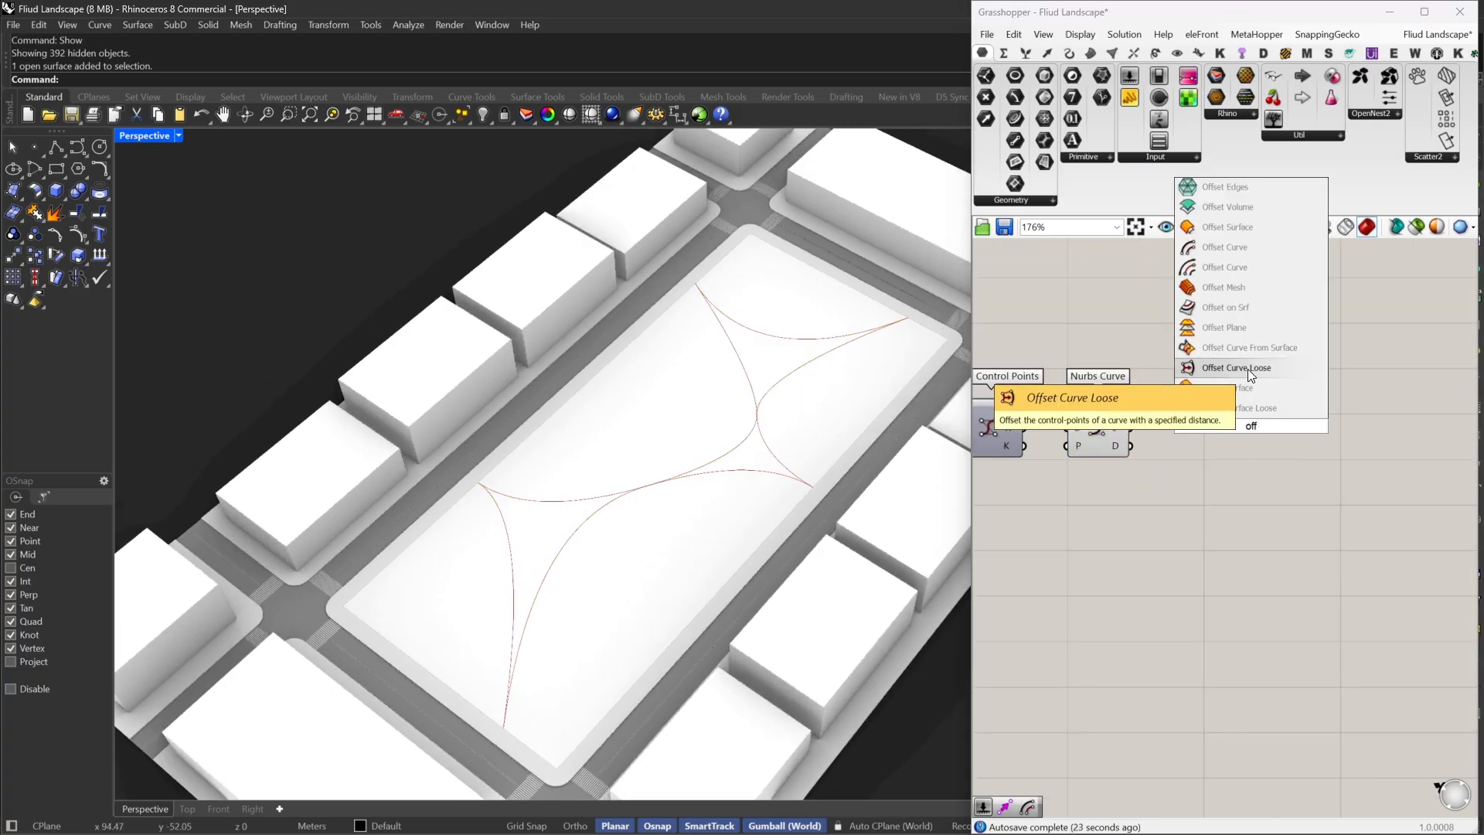
click(1220, 249)
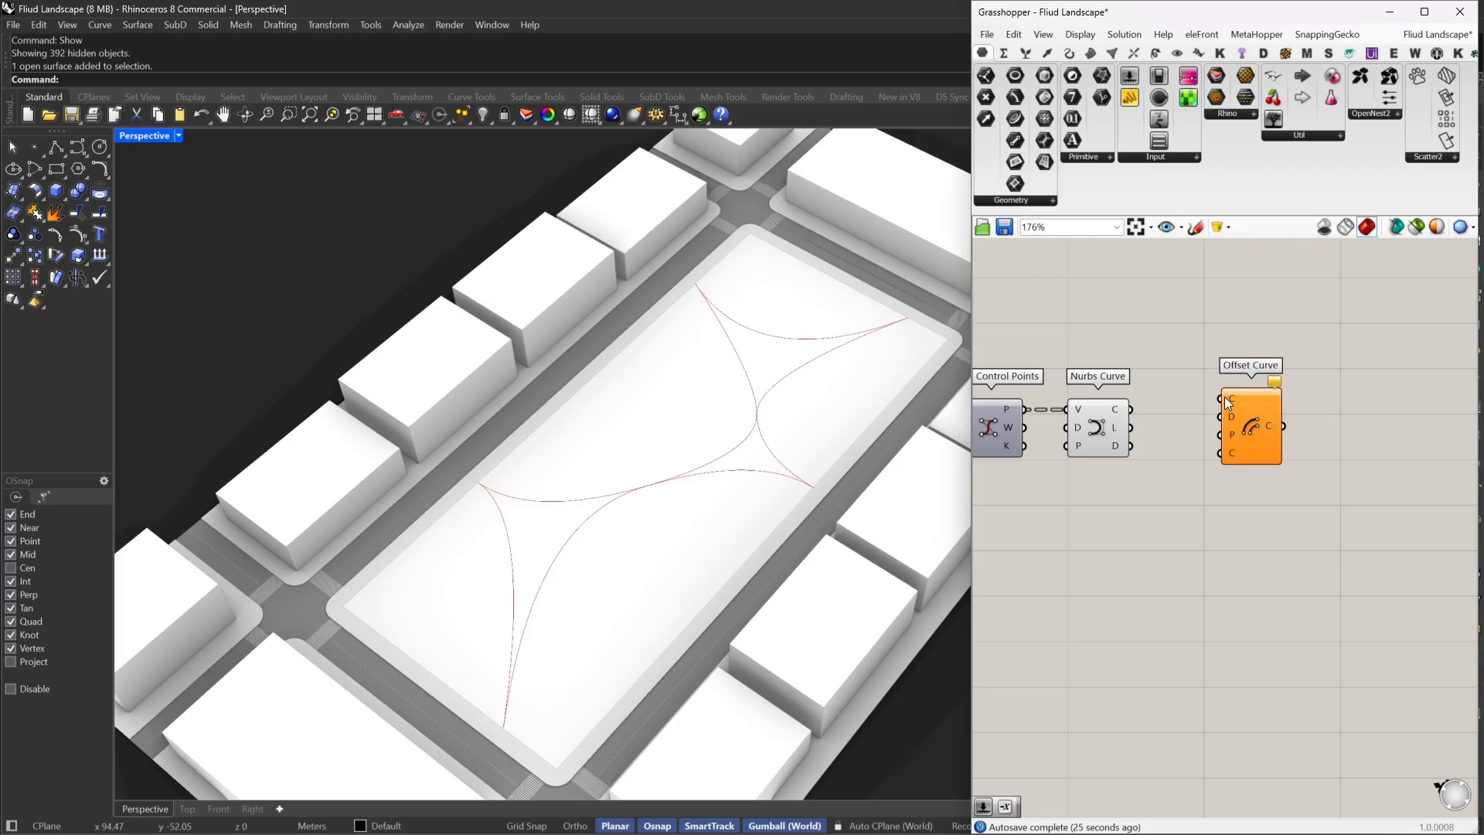
drag(1226, 409, 1131, 409)
drag(1256, 433, 1315, 433)
right_drag(1378, 431, 1287, 401)
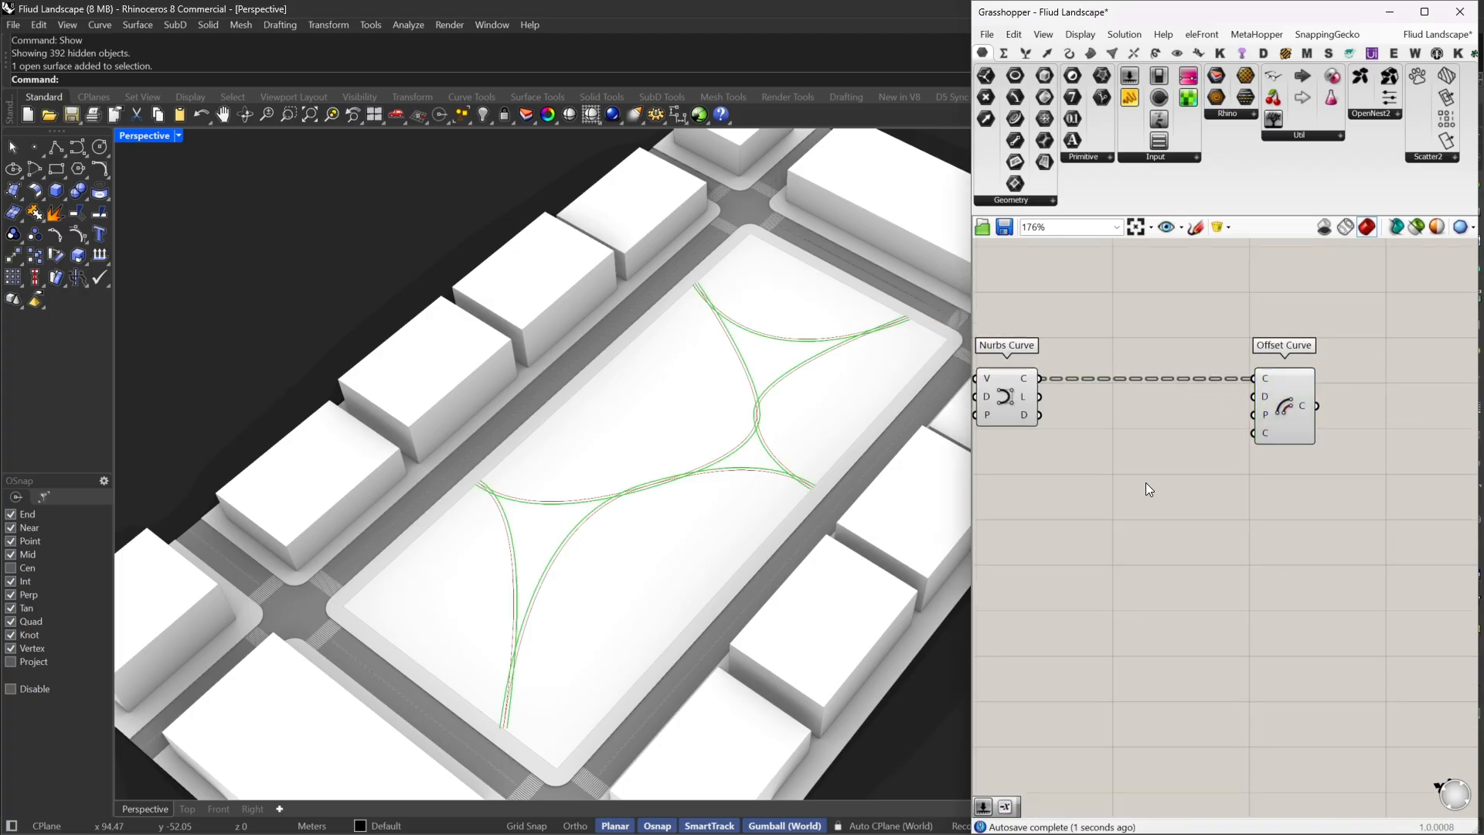
Add a Negative component feeding Offset Curve's D input and drive it with a number slider set to 2.5
double_click(1146, 482)
text(neg)
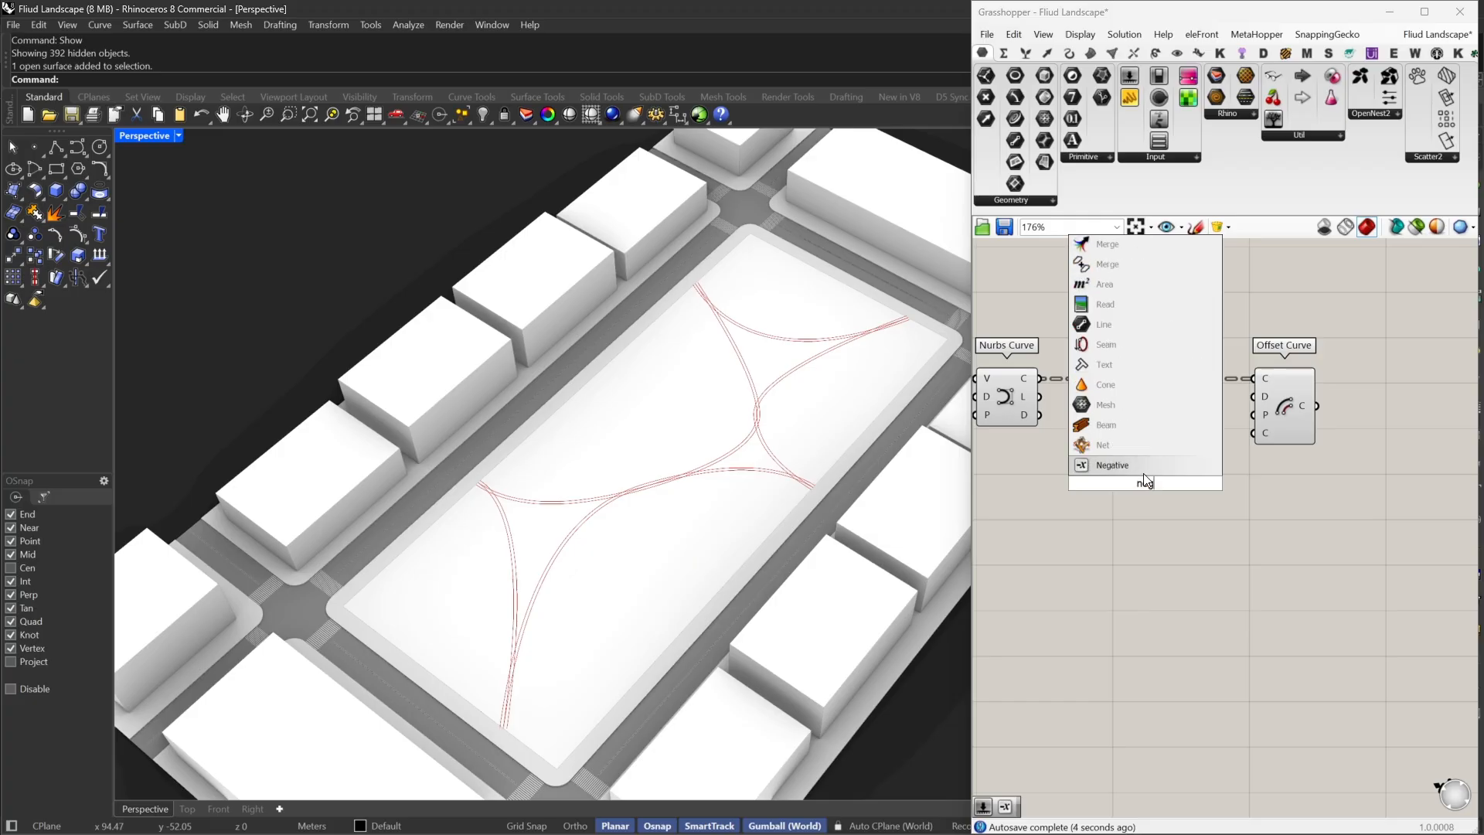
key(Return)
drag(1238, 420, 1170, 519)
double_click(1075, 528)
text(2.5)
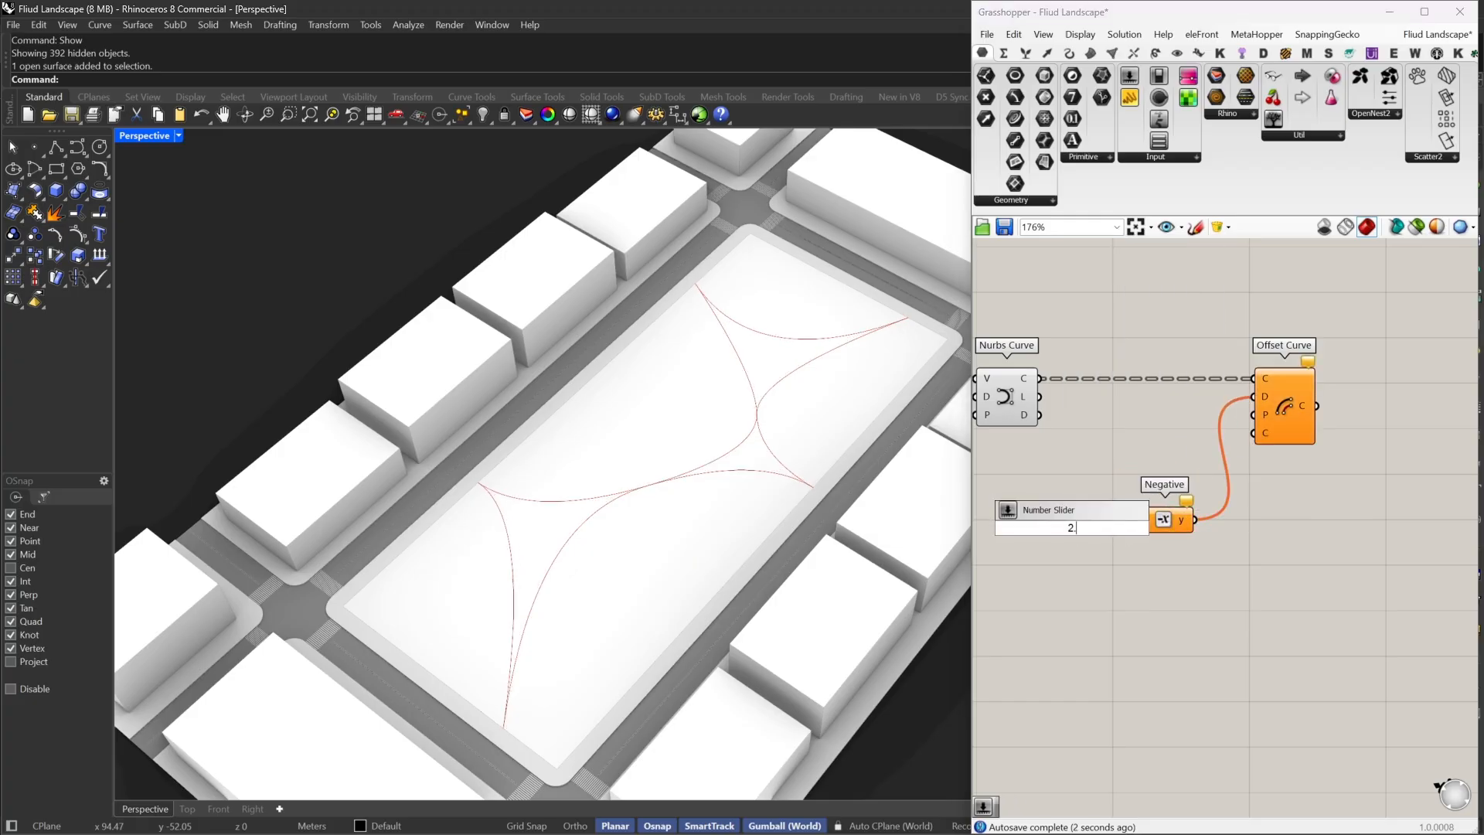
key(Return)
drag(1121, 516, 1138, 520)
drag(1152, 521, 1174, 517)
Turn off the viewport preview of the Nurbs Curve component so only the offset curves show
drag(1184, 356, 1031, 416)
middle_click(1116, 314)
click(1156, 338)
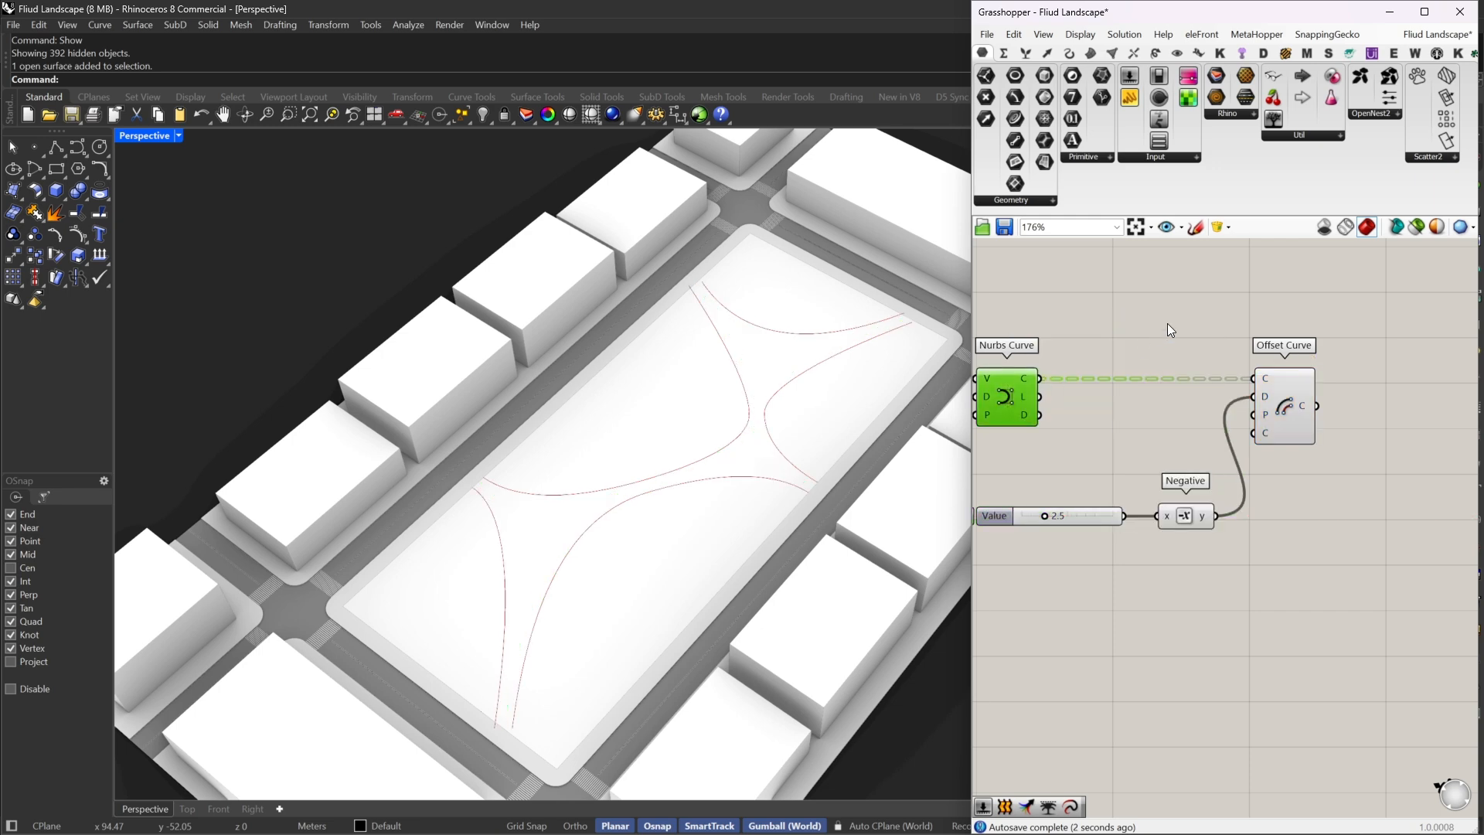
scroll(684, 276, up, 5)
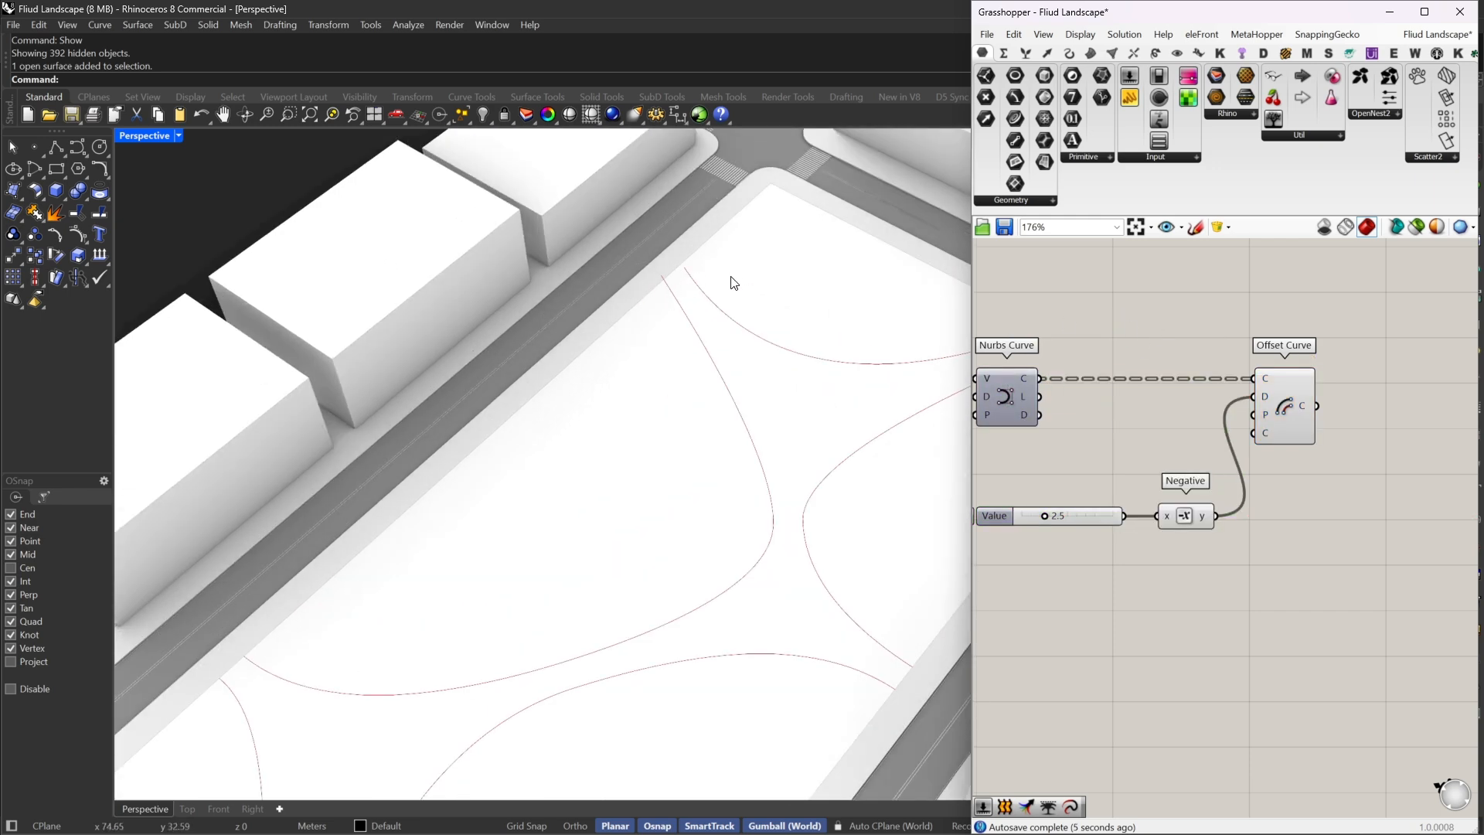
scroll(763, 499, down, 3)
scroll(707, 493, down, 3)
right_drag(713, 489, 819, 382)
Move the 2.5 slider and the Negative component into line between Nurbs Curve and Offset Curve
right_drag(1263, 444, 1175, 447)
click(1336, 414)
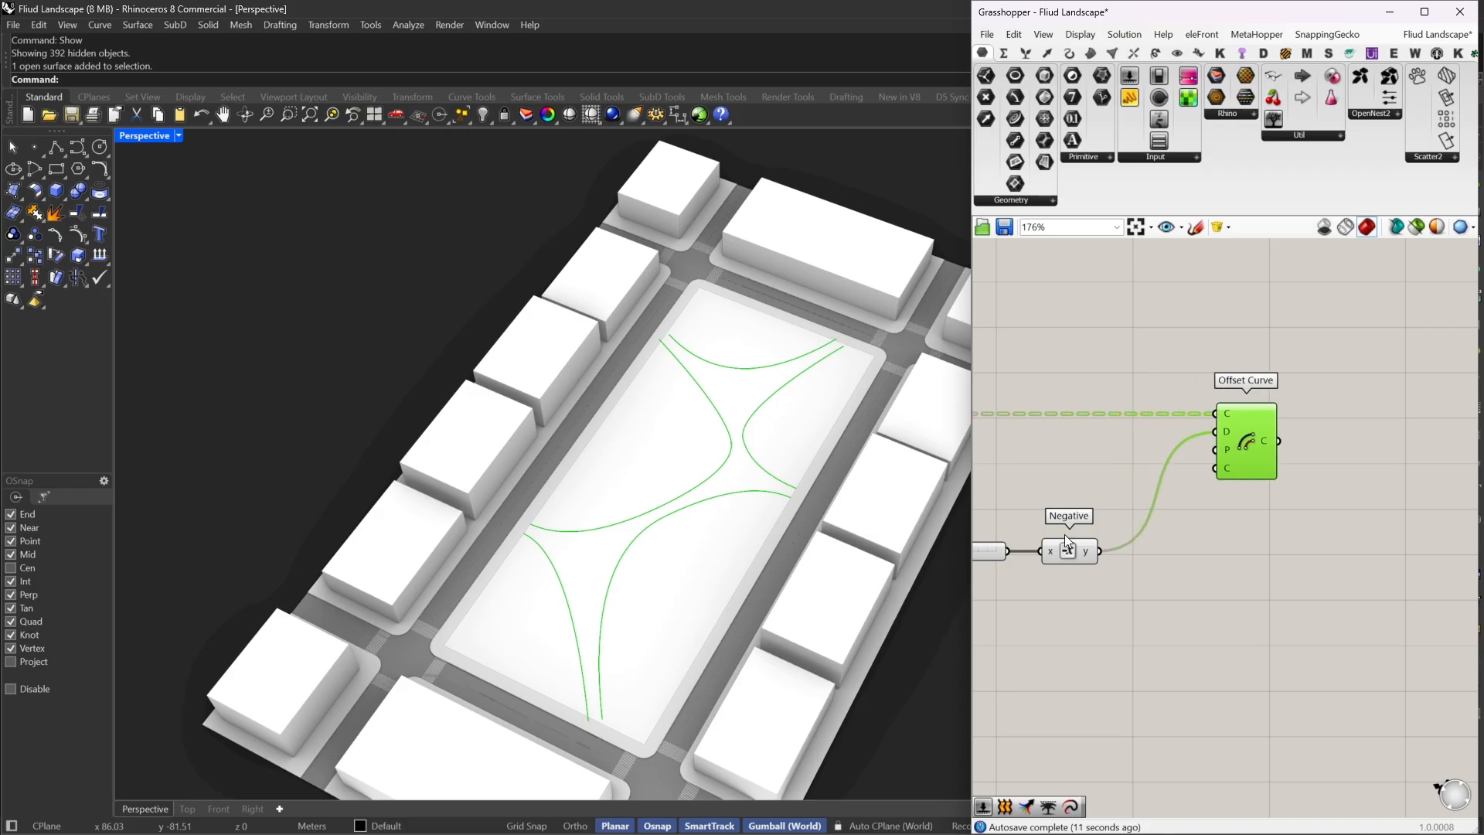
right_drag(1064, 535, 1174, 529)
drag(1217, 506, 1081, 584)
drag(1180, 554, 1270, 438)
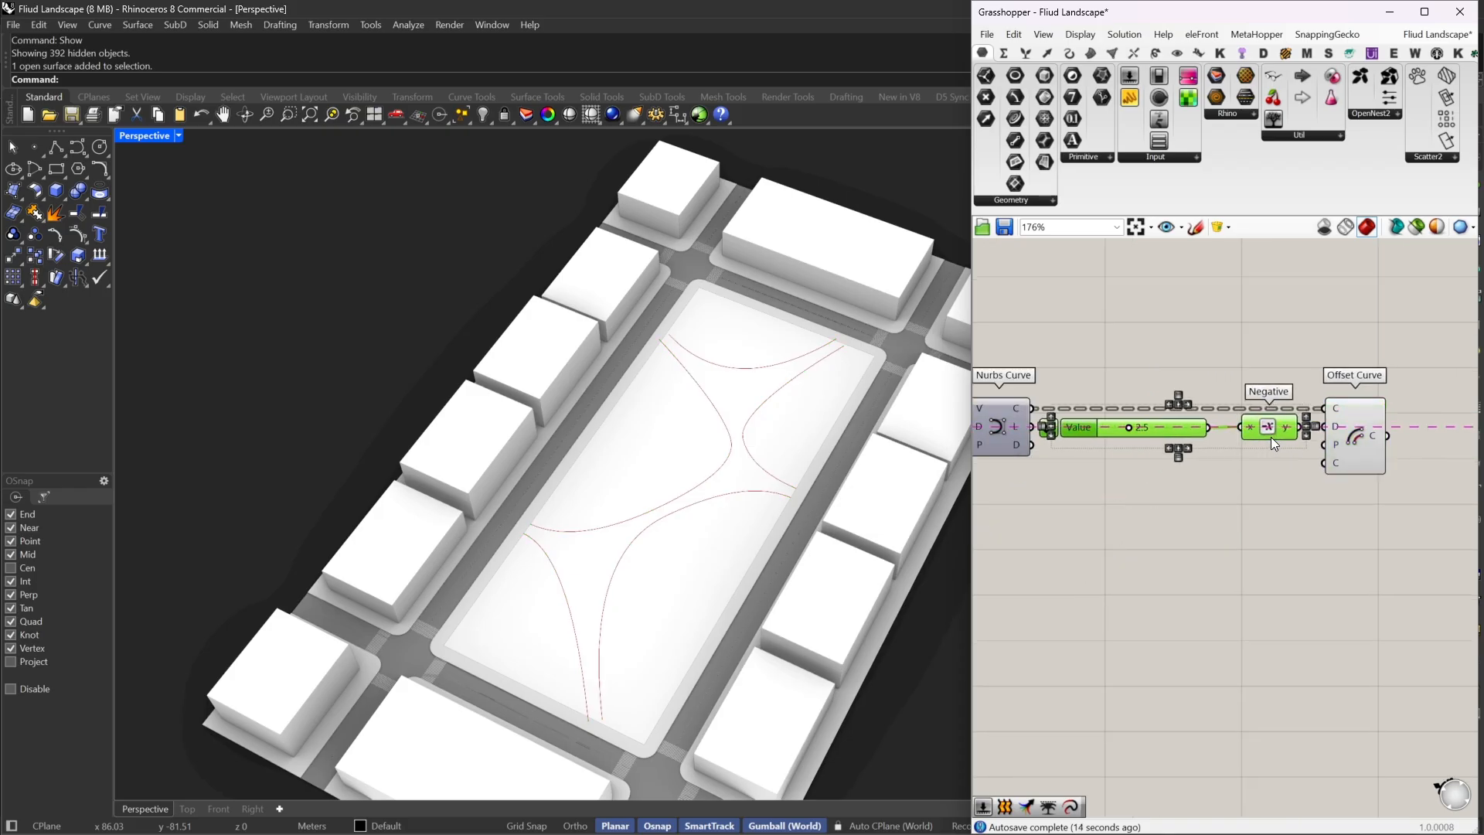
Add an Extend Curve component and connect Offset Curve's output to its C input
right_drag(1346, 495, 1160, 506)
double_click(1281, 437)
text(ex)
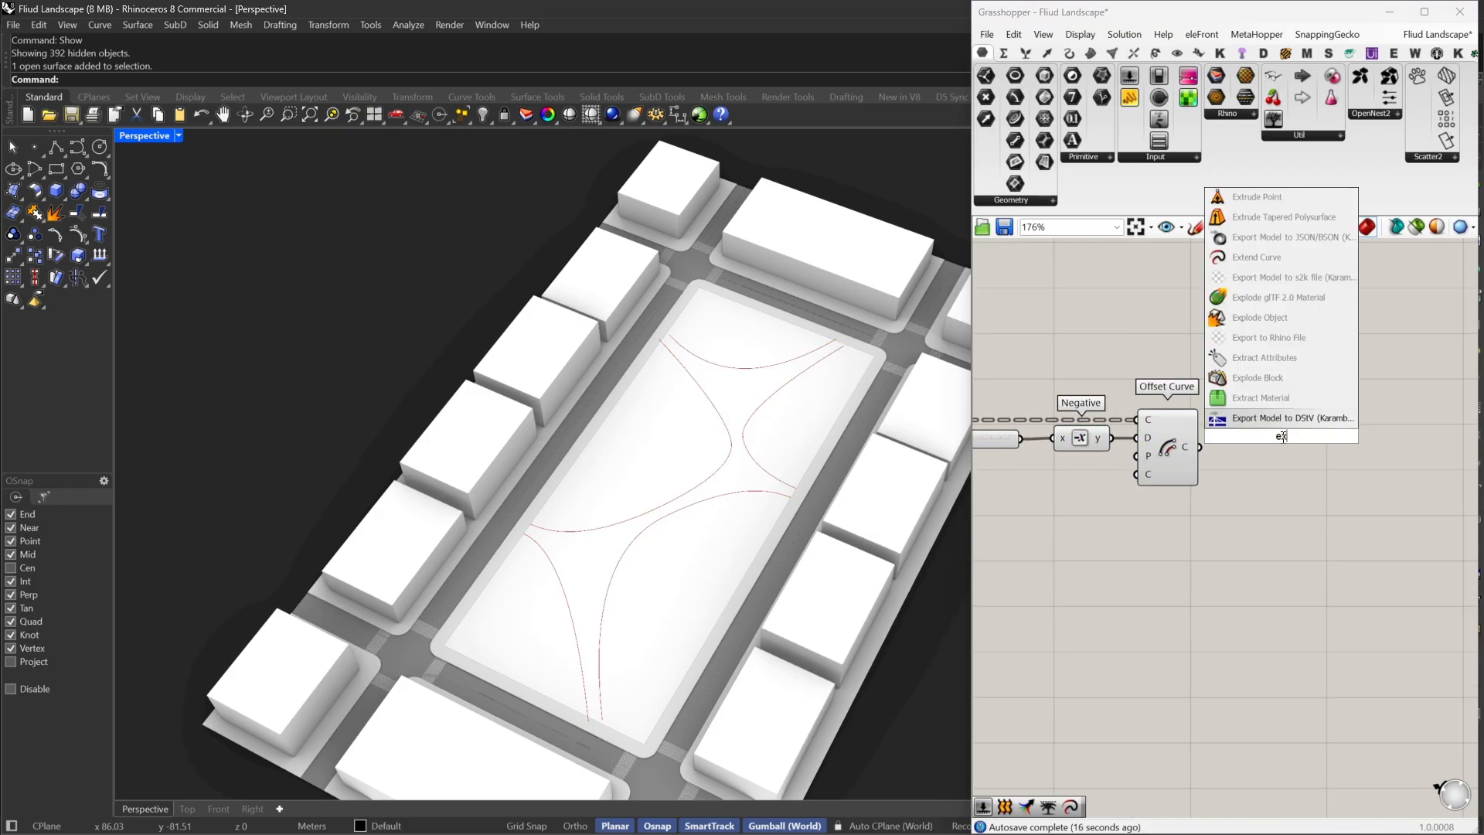
text(te)
click(1263, 419)
drag(1249, 408, 1214, 419)
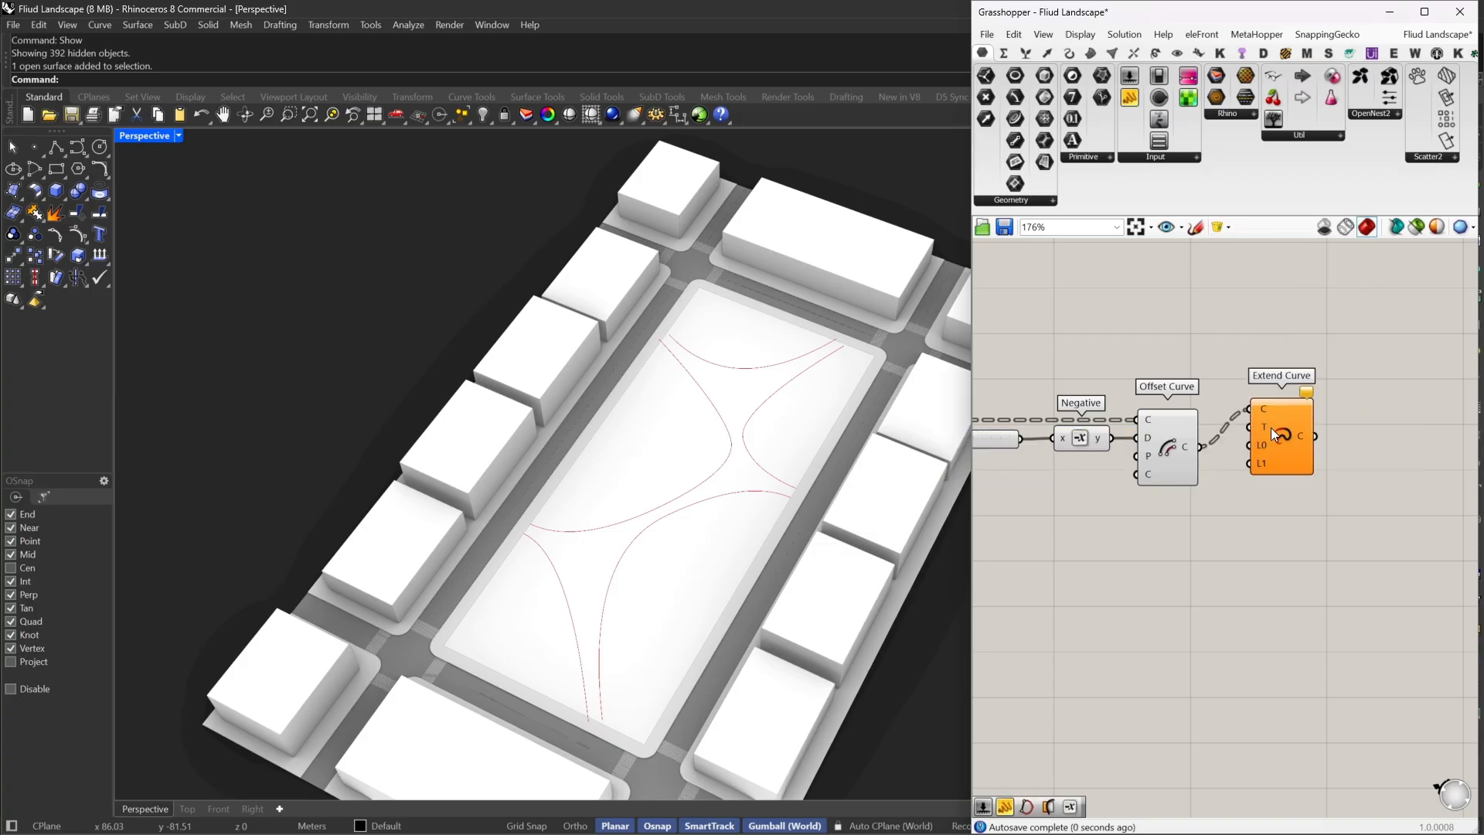
Add a number slider connected to Extend Curve's L0 and L1 inputs, set it to 5.3 and place it beside the component
right_drag(1266, 467, 1232, 418)
double_click(1086, 516)
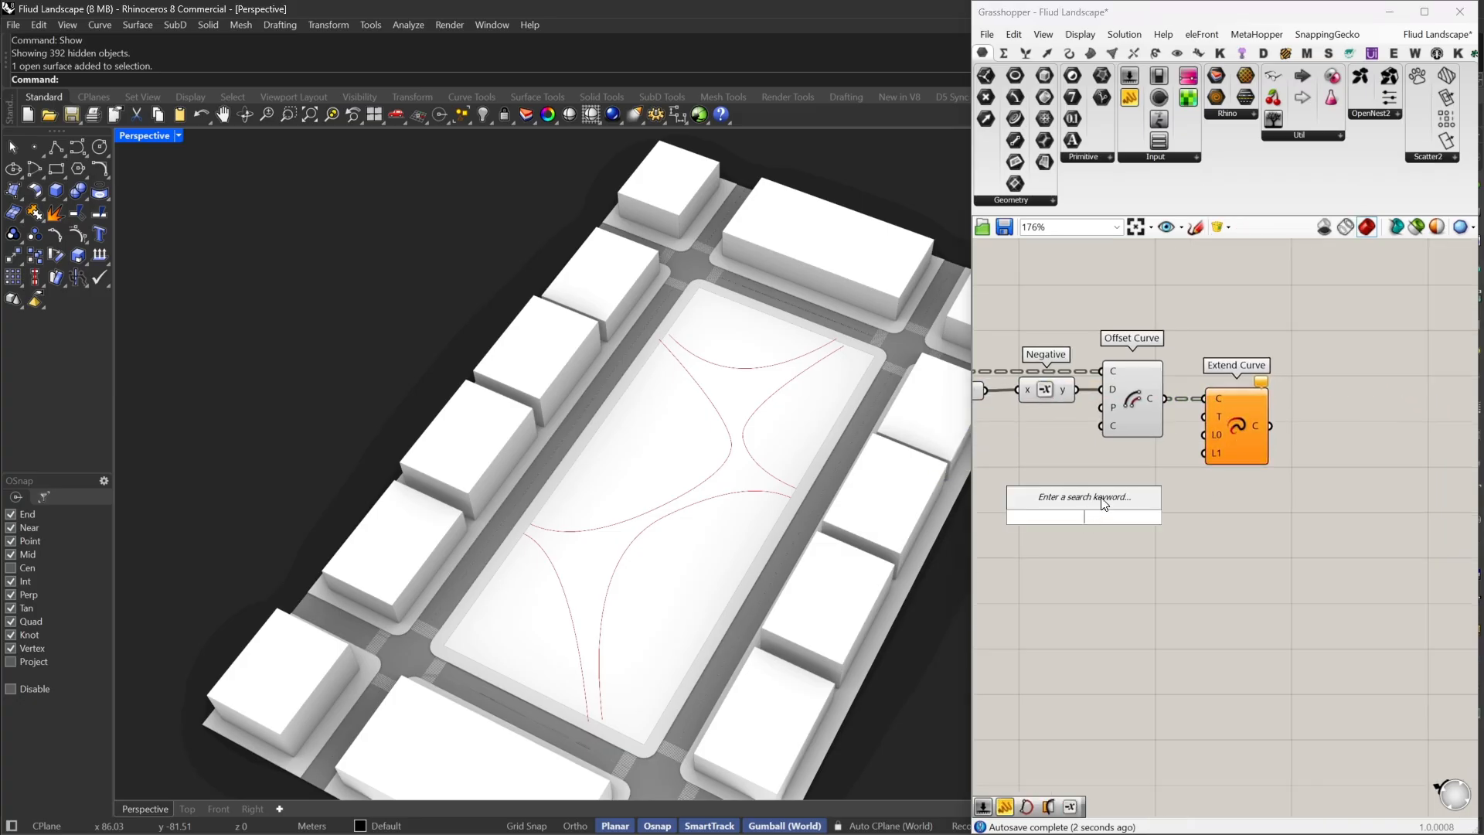
text(2.5)
key(Return)
scroll(1194, 446, up, 2)
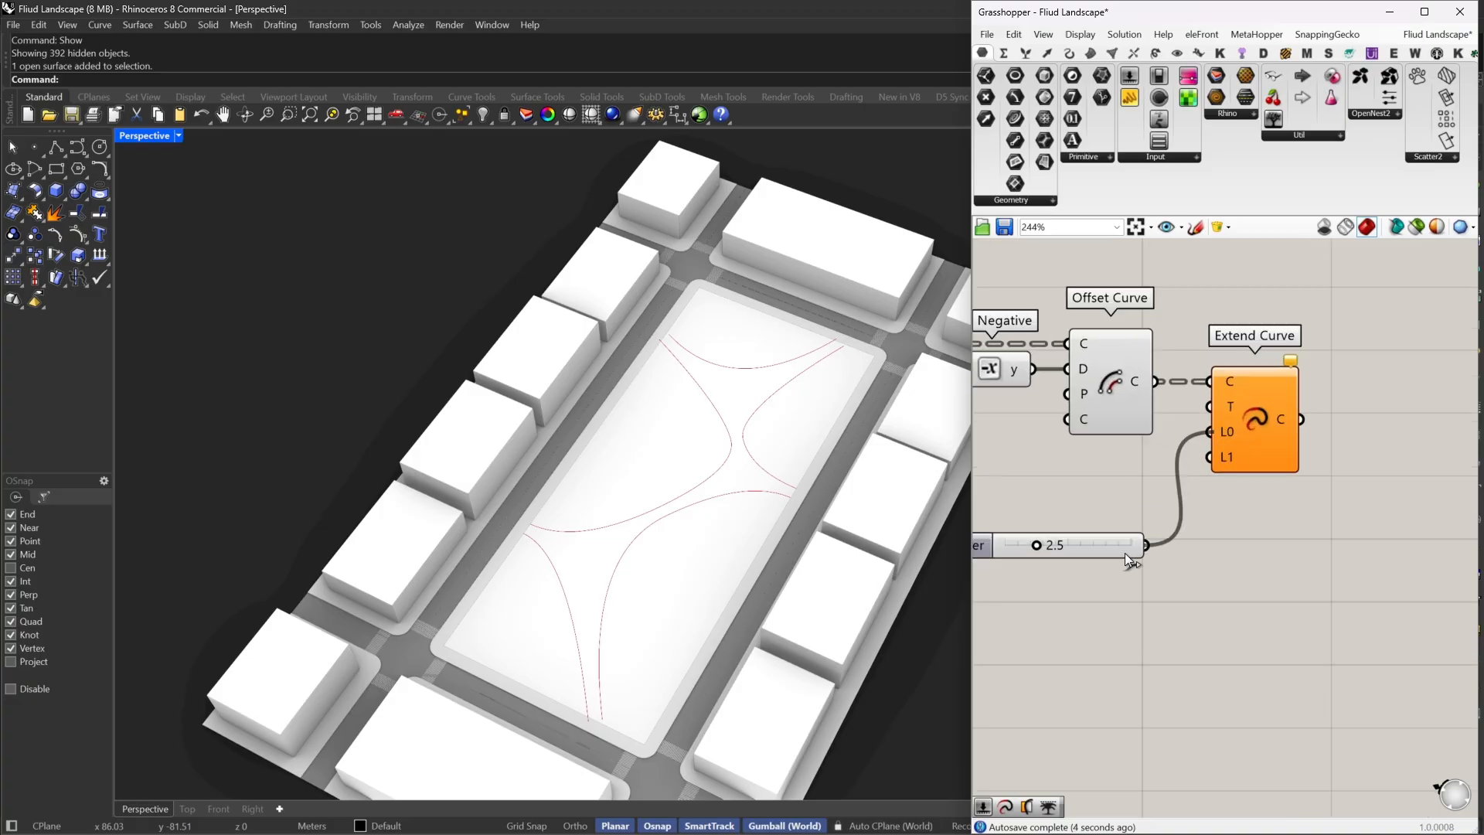
drag(1157, 545, 1156, 546)
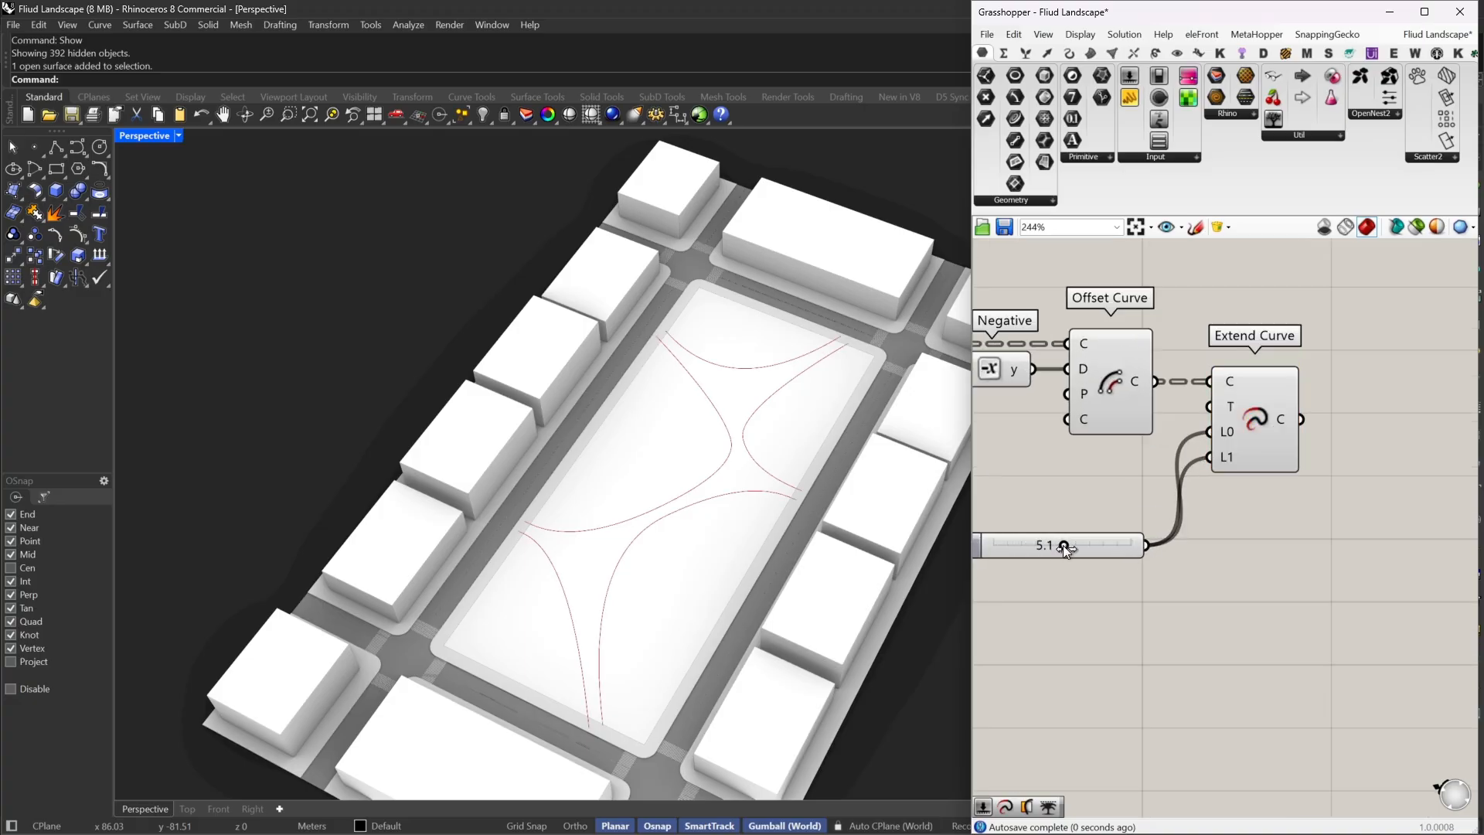
scroll(687, 377, up, 2)
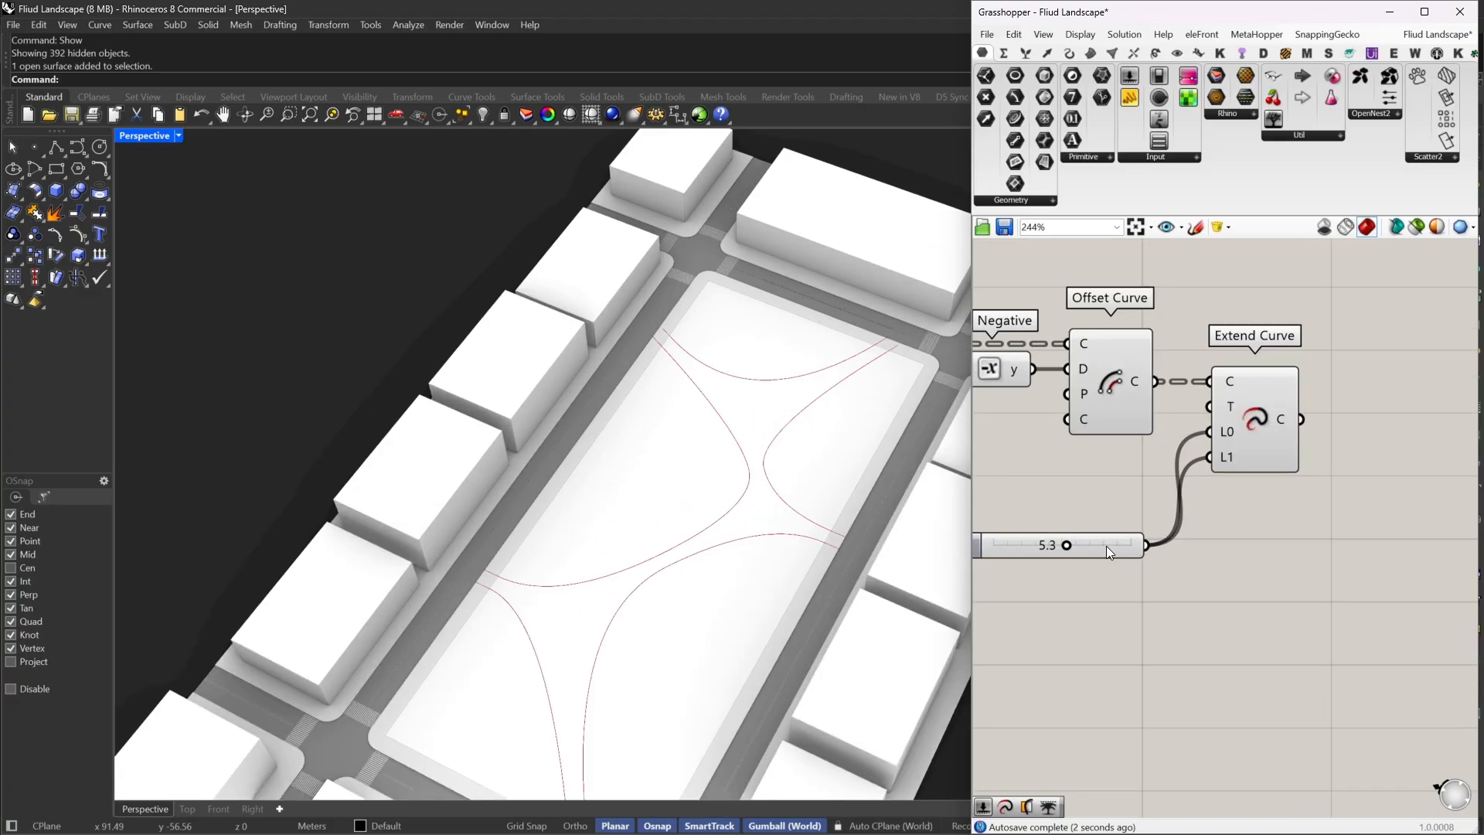
drag(1106, 546, 1117, 457)
scroll(1325, 447, down, 4)
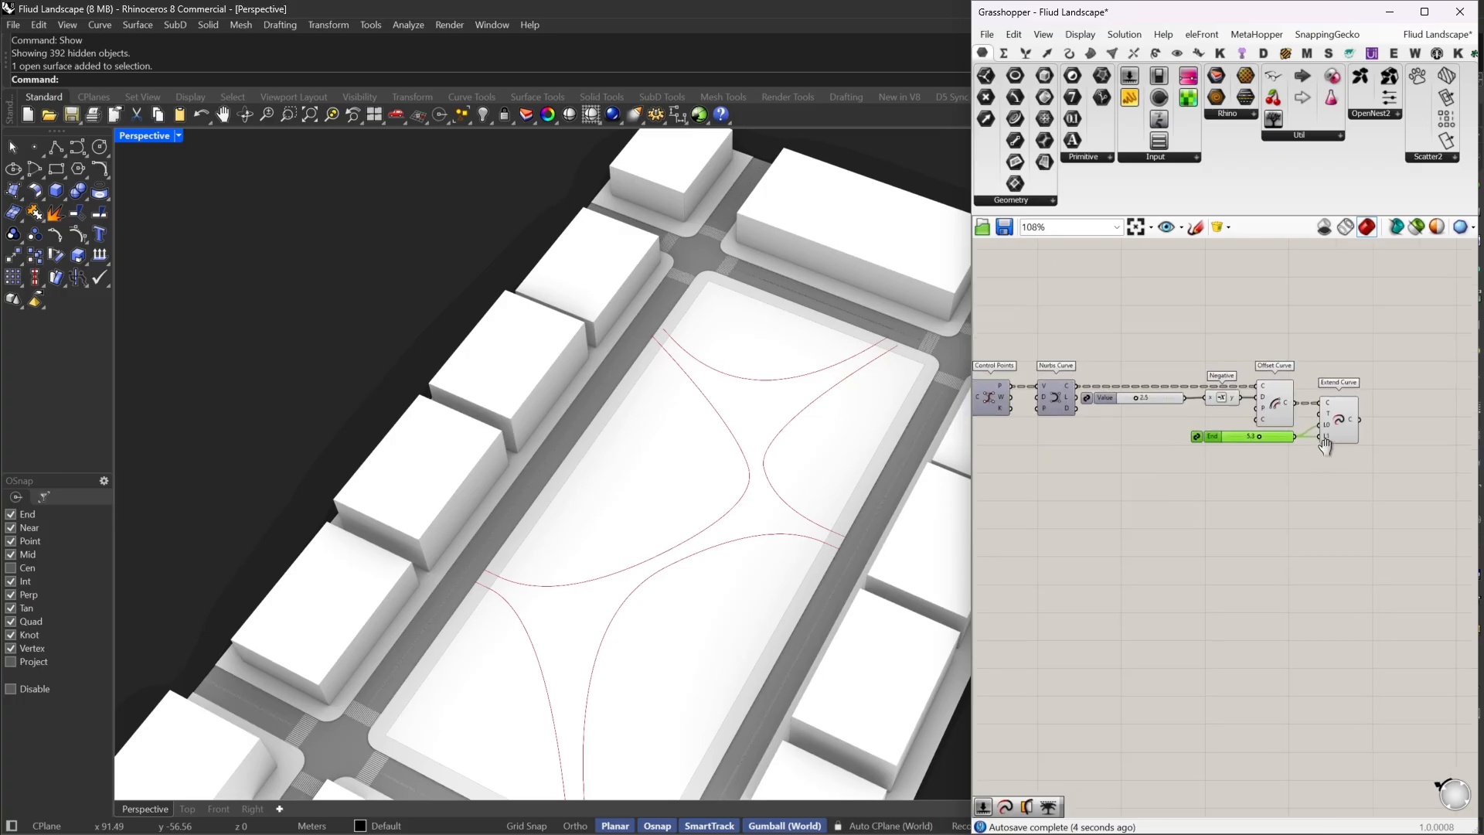
Move the Brep Edges and Join Curves components of the site boundary lower on the canvas
scroll(1321, 456, down, 3)
right_drag(1278, 532, 1310, 436)
scroll(1229, 508, down, 1)
scroll(1138, 438, up, 4)
right_drag(1138, 437, 1461, 497)
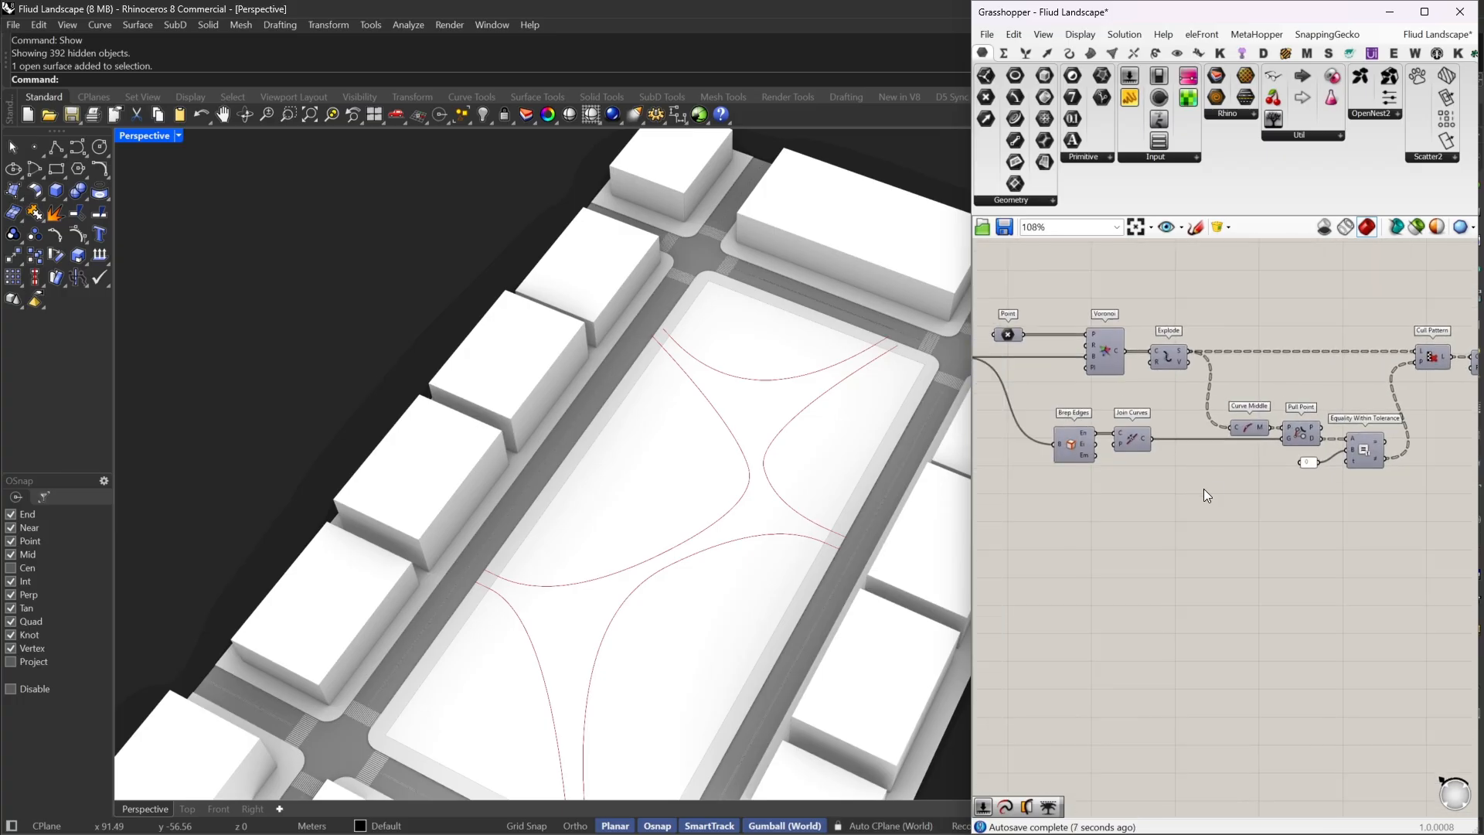
mouse_move(1203, 489)
right_down()
mouse_move(1290, 500)
mouse_move(1224, 482)
right_up()
click(1225, 449)
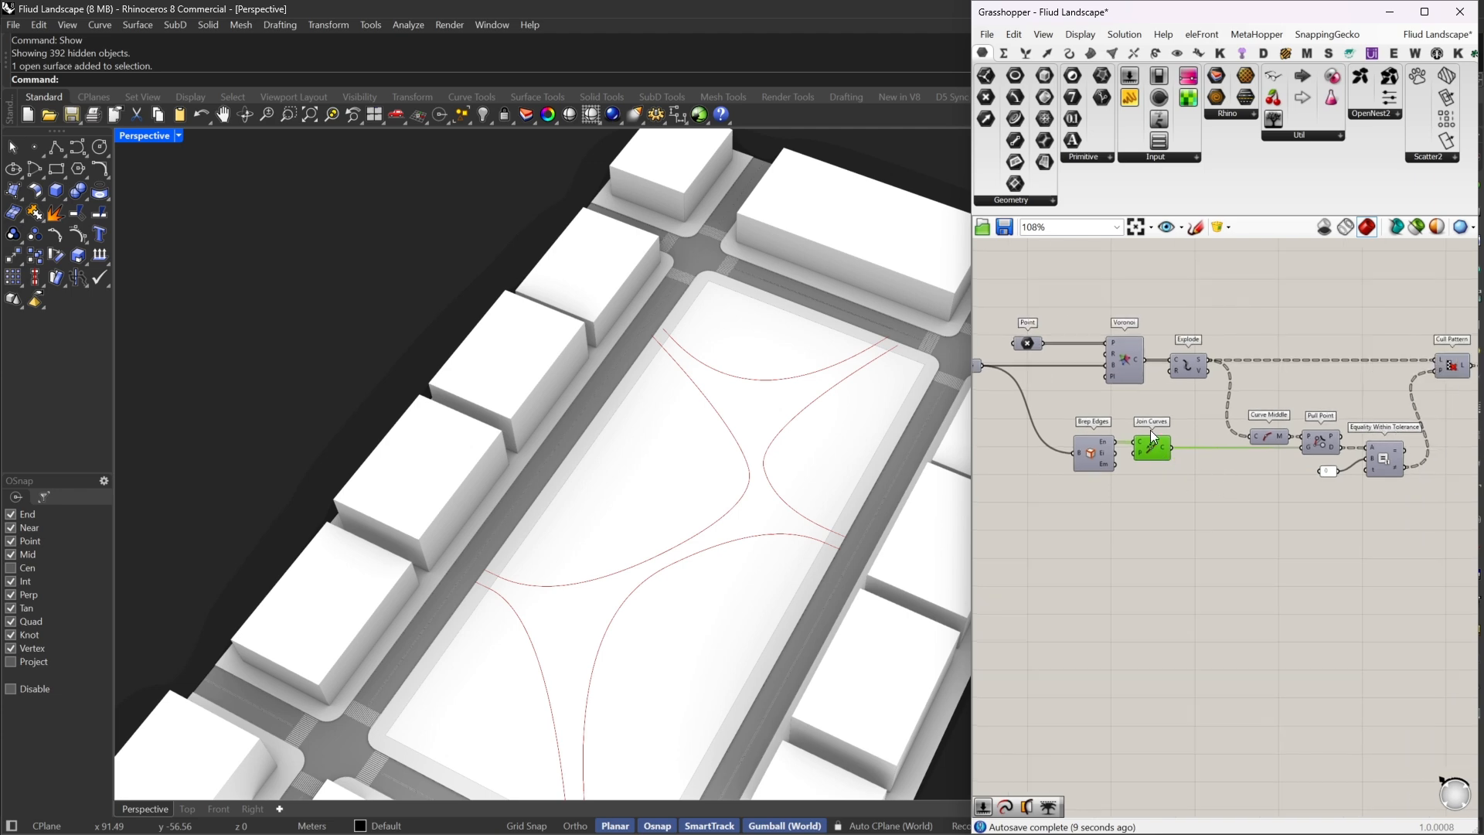
drag(1162, 446, 1162, 498)
right_drag(1253, 497, 1195, 494)
click(1188, 516)
click(1090, 496)
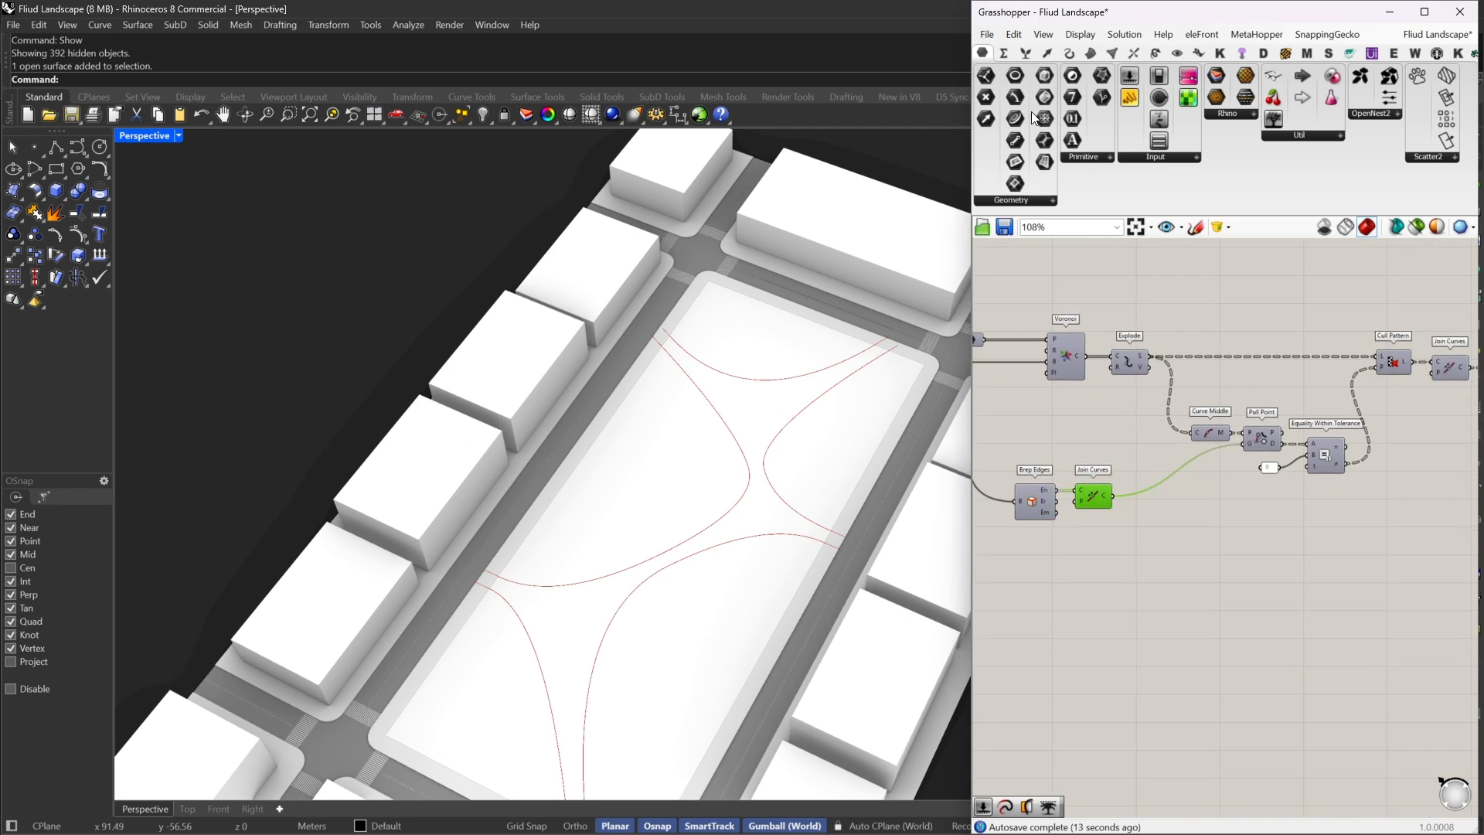
Add a Surface Split component below Extend Curve and connect the site surface to its S input
double_click(1154, 538)
text(spl)
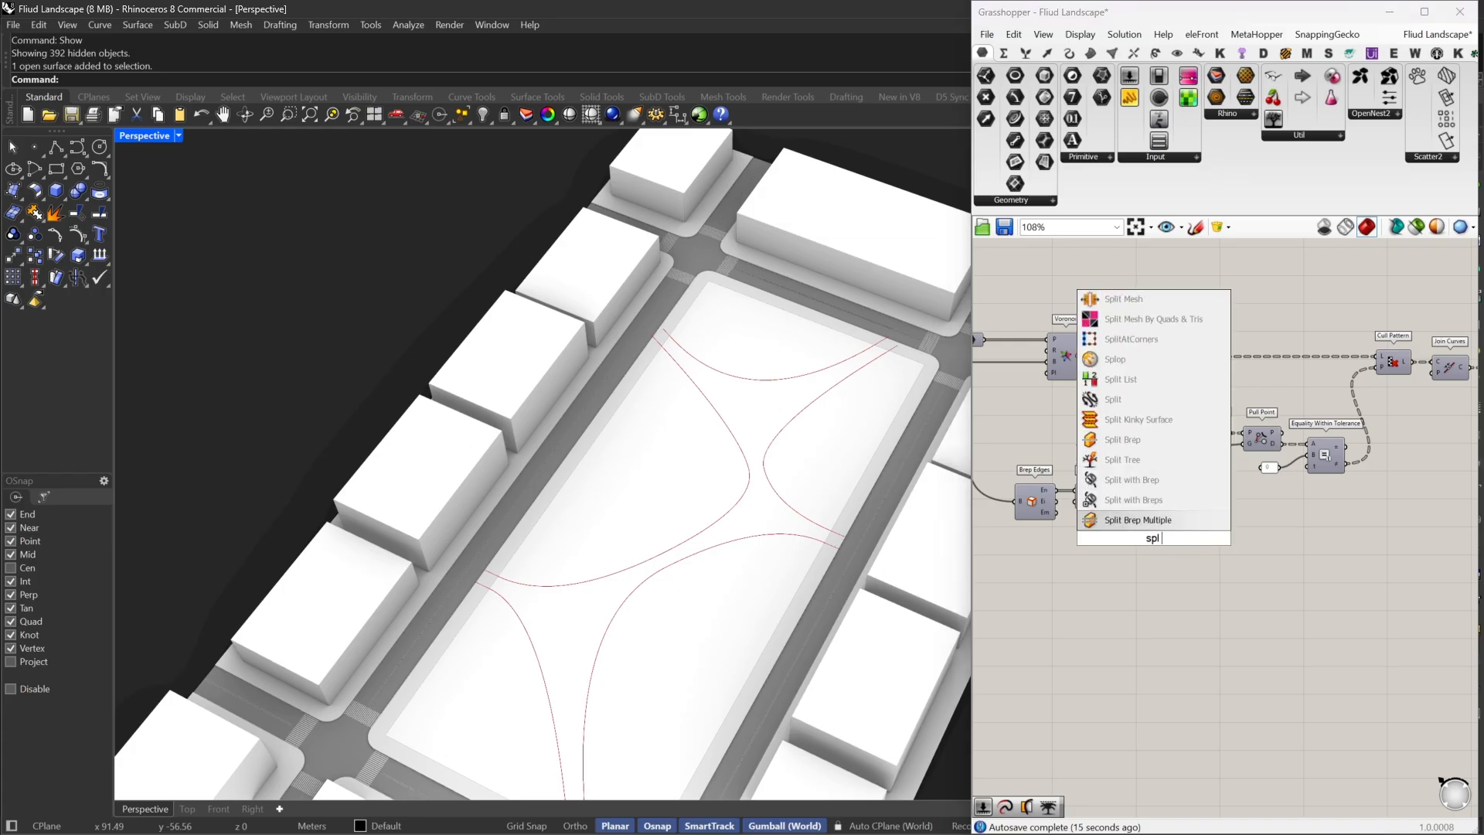
text( s)
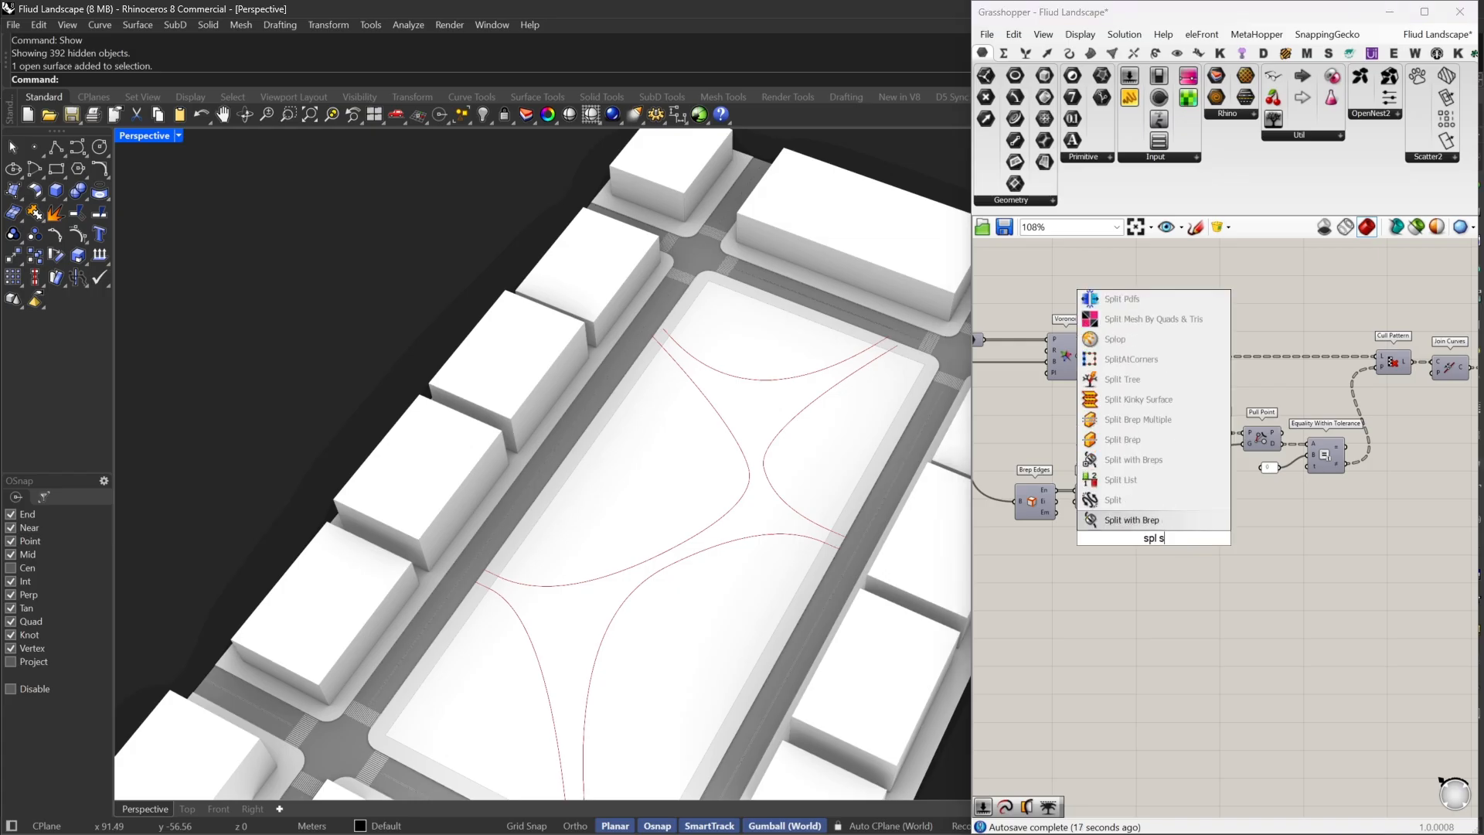
text(u)
click(1144, 502)
drag(1154, 538, 1385, 503)
right_drag(1407, 513, 1040, 560)
drag(1018, 552, 1254, 550)
scroll(1254, 550, up, 3)
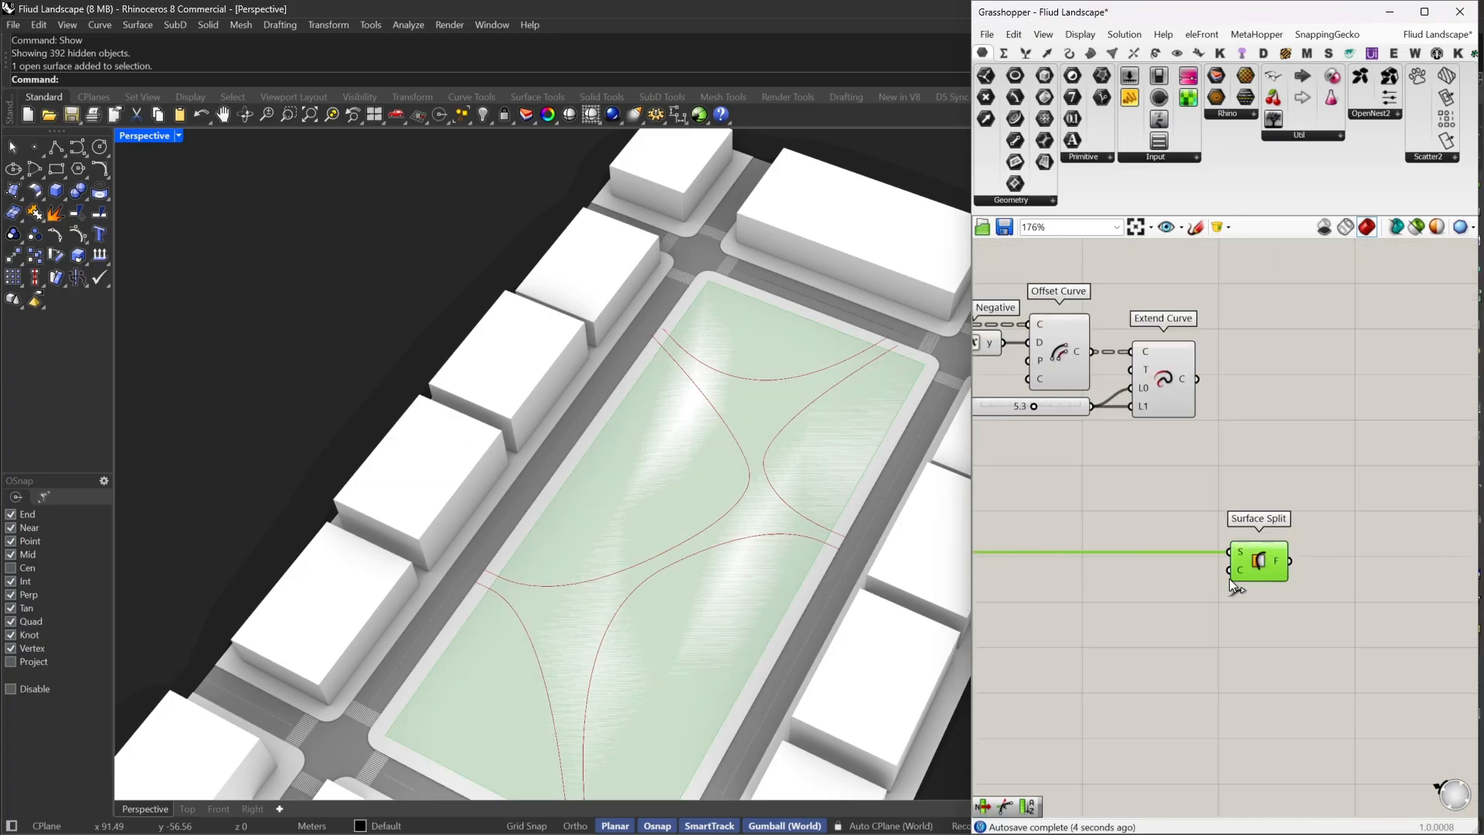
Connect Extend Curve's output to Surface Split's C input and flatten that input
click(1292, 448)
scroll(1270, 646, up, 3)
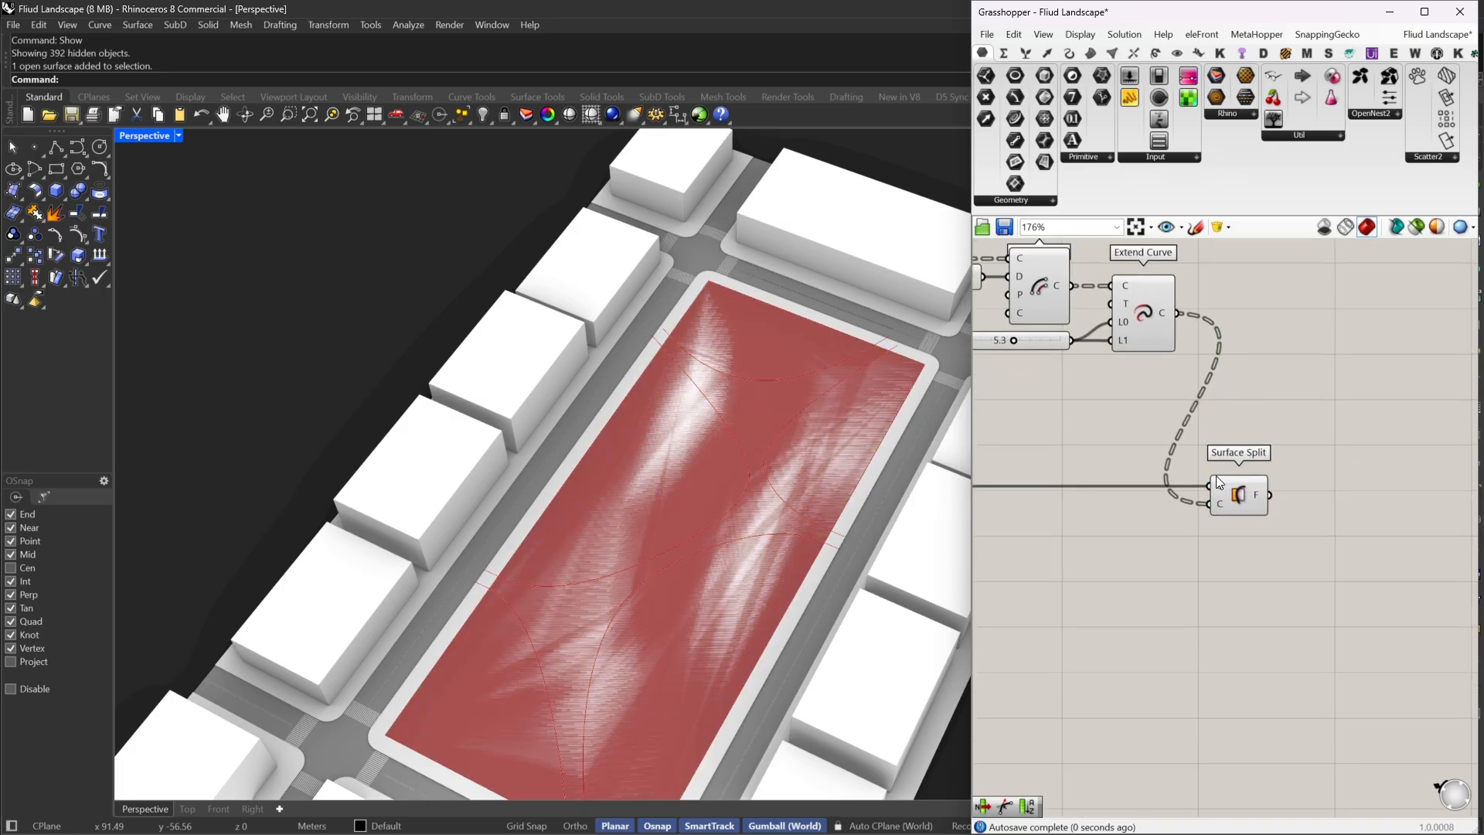
right_click(1219, 520)
click(1257, 628)
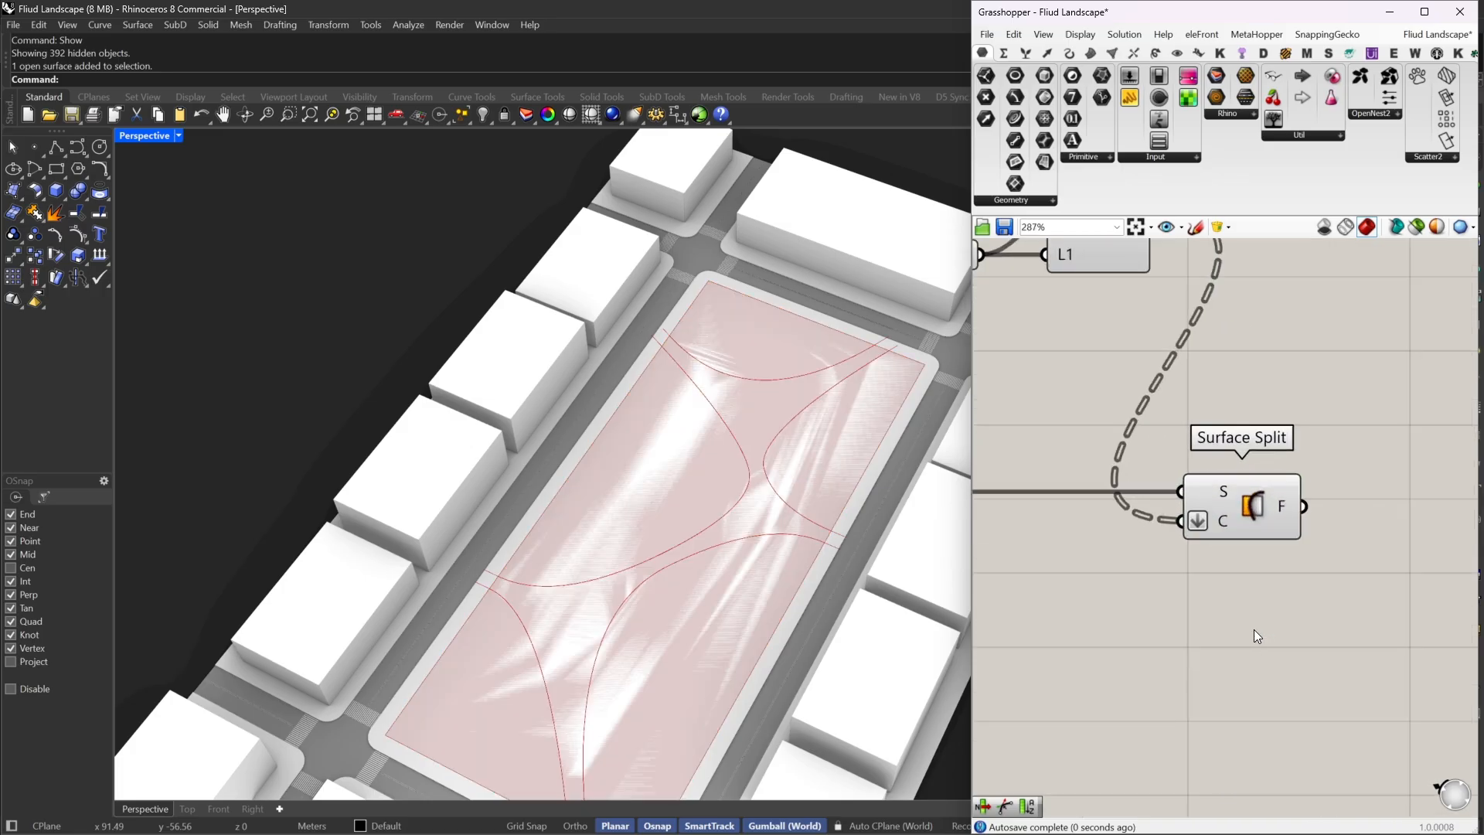
drag(1228, 511, 1262, 513)
scroll(1265, 517, down, 4)
right_drag(1300, 462, 1159, 467)
click(1214, 467)
drag(1129, 536, 1126, 546)
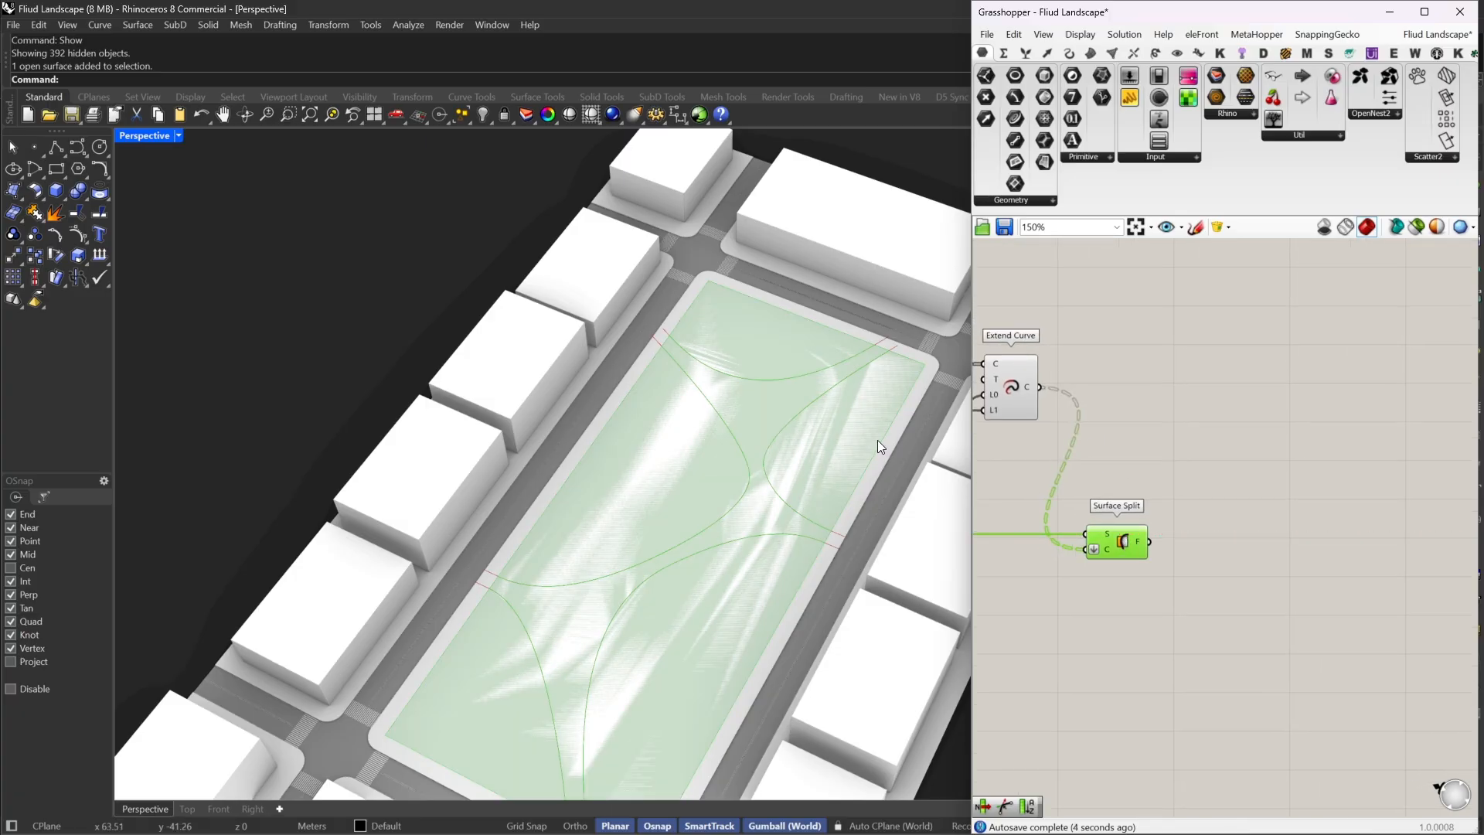
scroll(847, 504, down, 2)
scroll(1287, 506, down, 2)
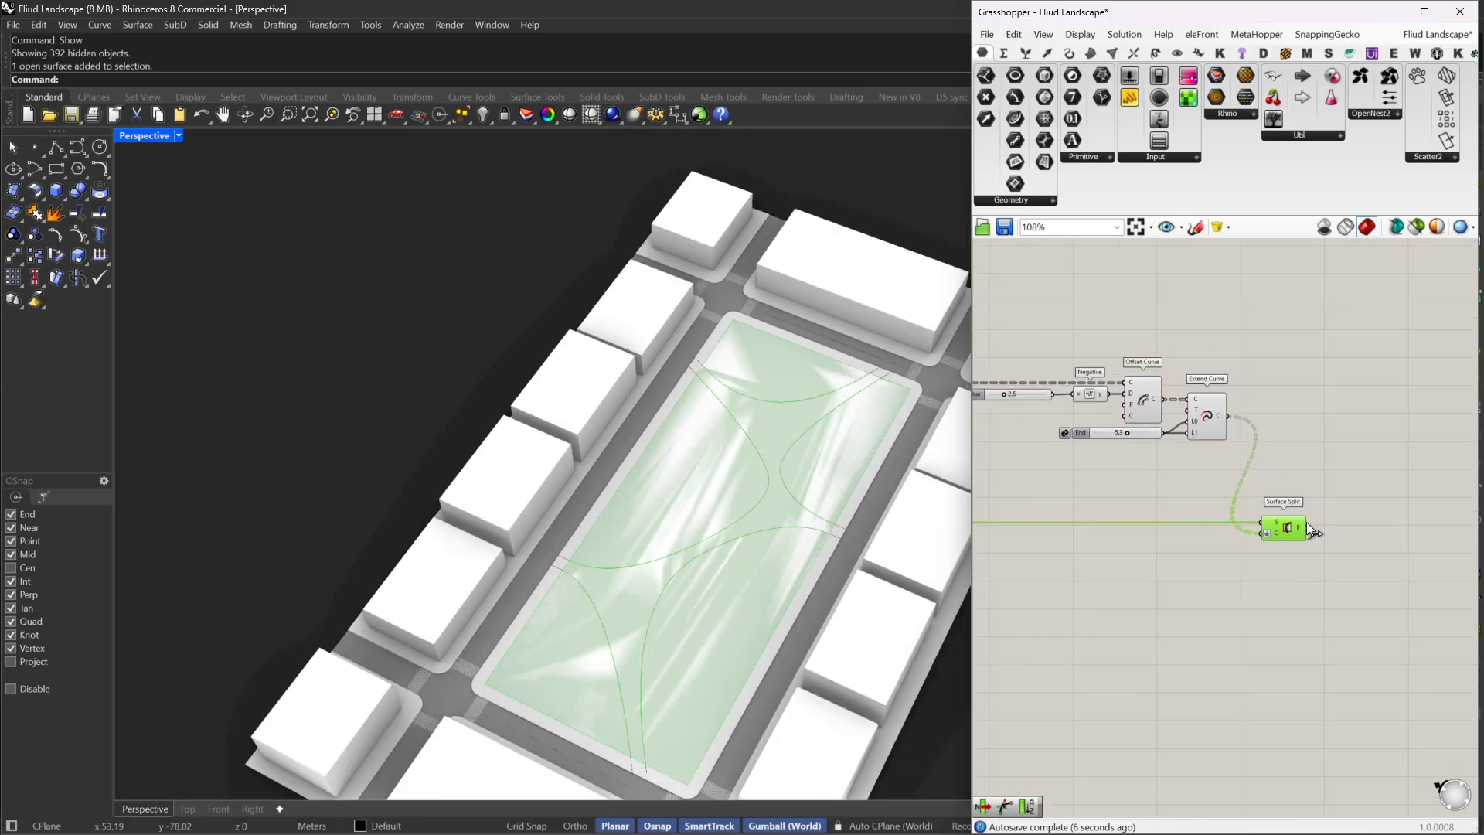
right_drag(1287, 411, 1386, 436)
scroll(929, 452, down, 5)
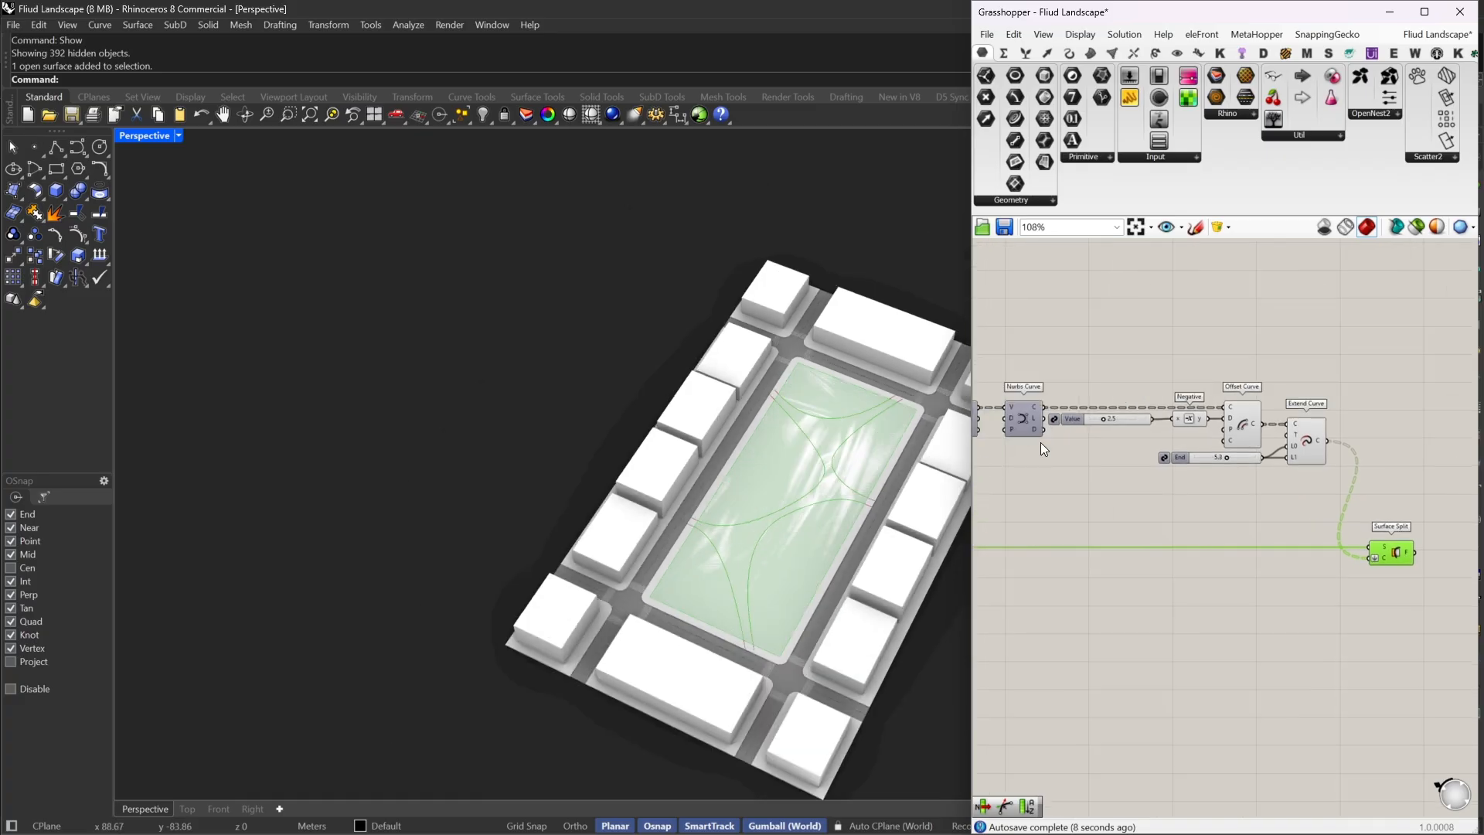
Examine the split site surface, its extended curves and the component chain that feeds Surface Split
right_drag(1207, 476, 1124, 478)
scroll(748, 539, up, 3)
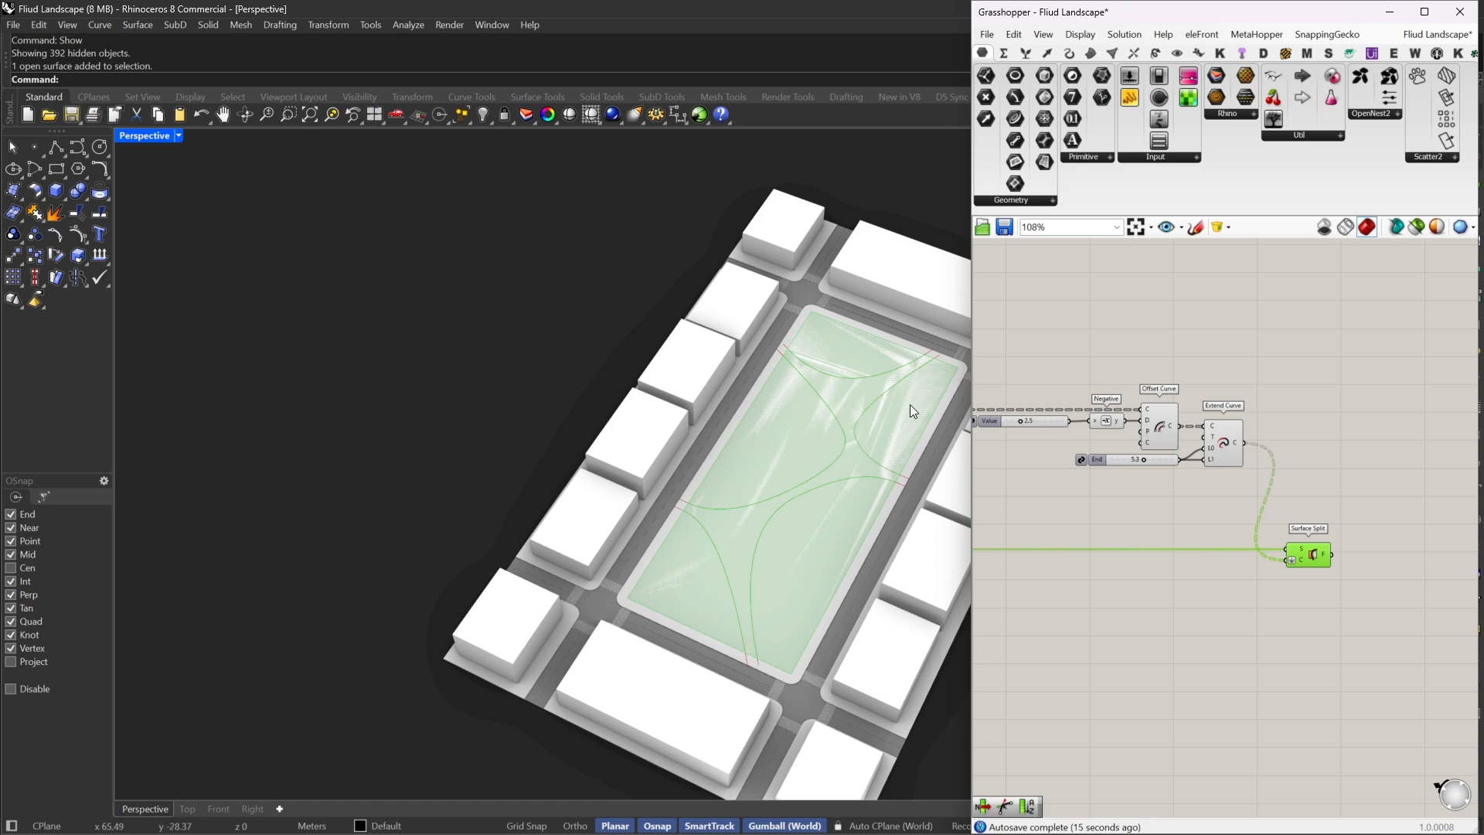
right_drag(1365, 543, 1203, 505)
scroll(1176, 516, up, 1)
click(1176, 516)
double_click(1177, 515)
click(1222, 535)
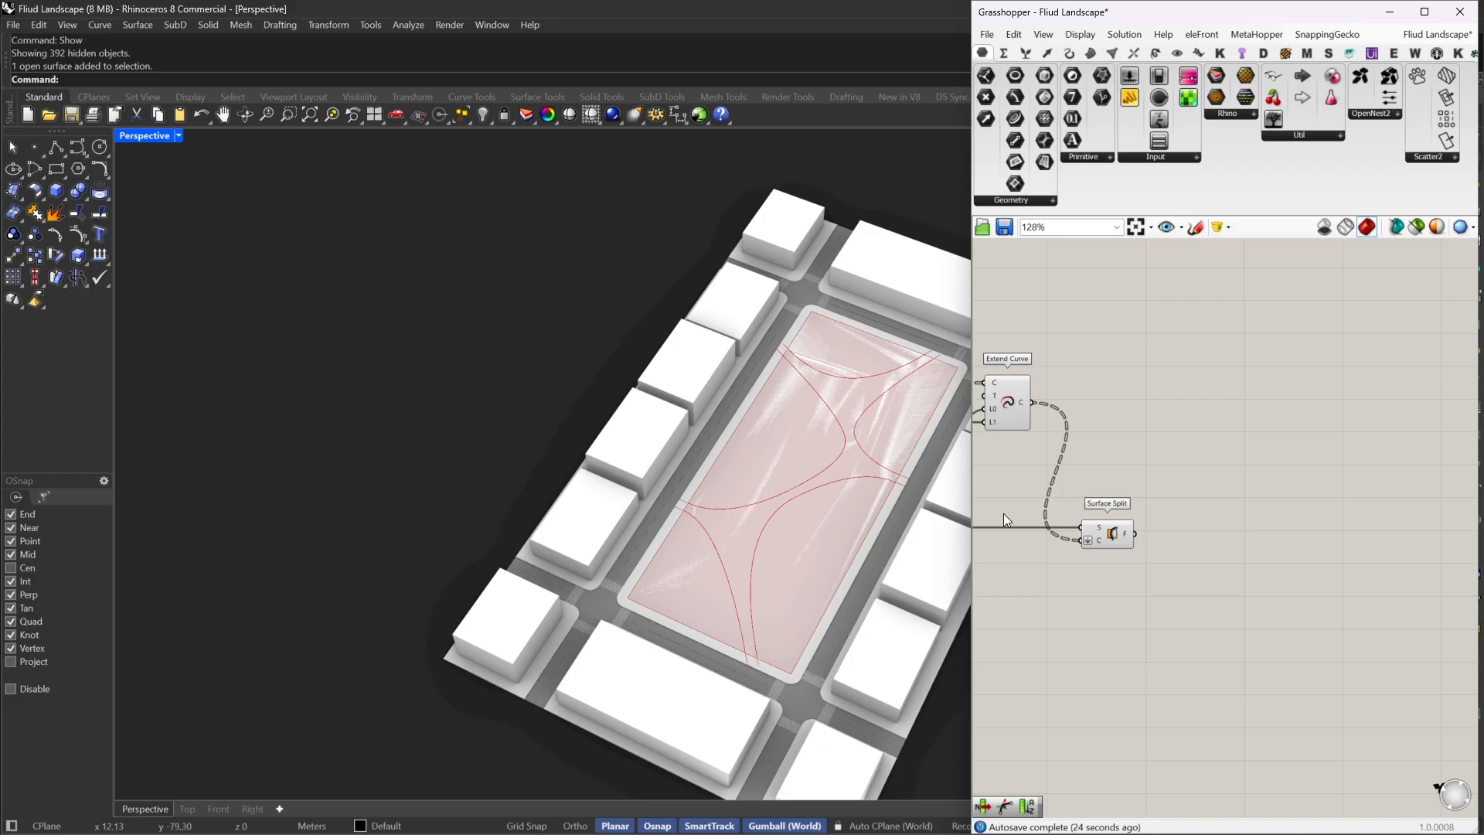
right_drag(1118, 490, 1188, 492)
scroll(1220, 496, down, 1)
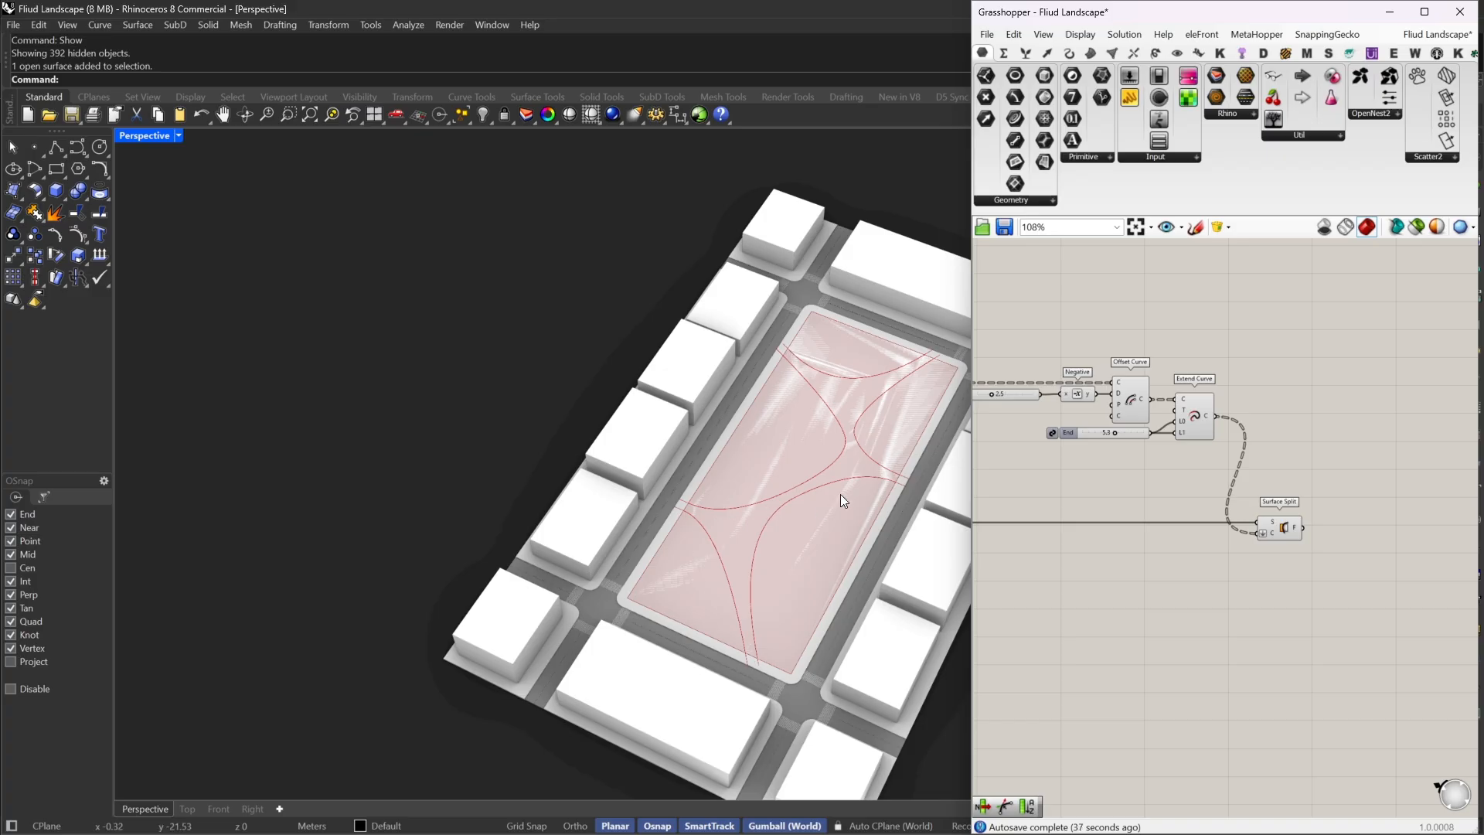
right_drag(841, 494, 753, 446)
right_drag(1315, 474, 1197, 496)
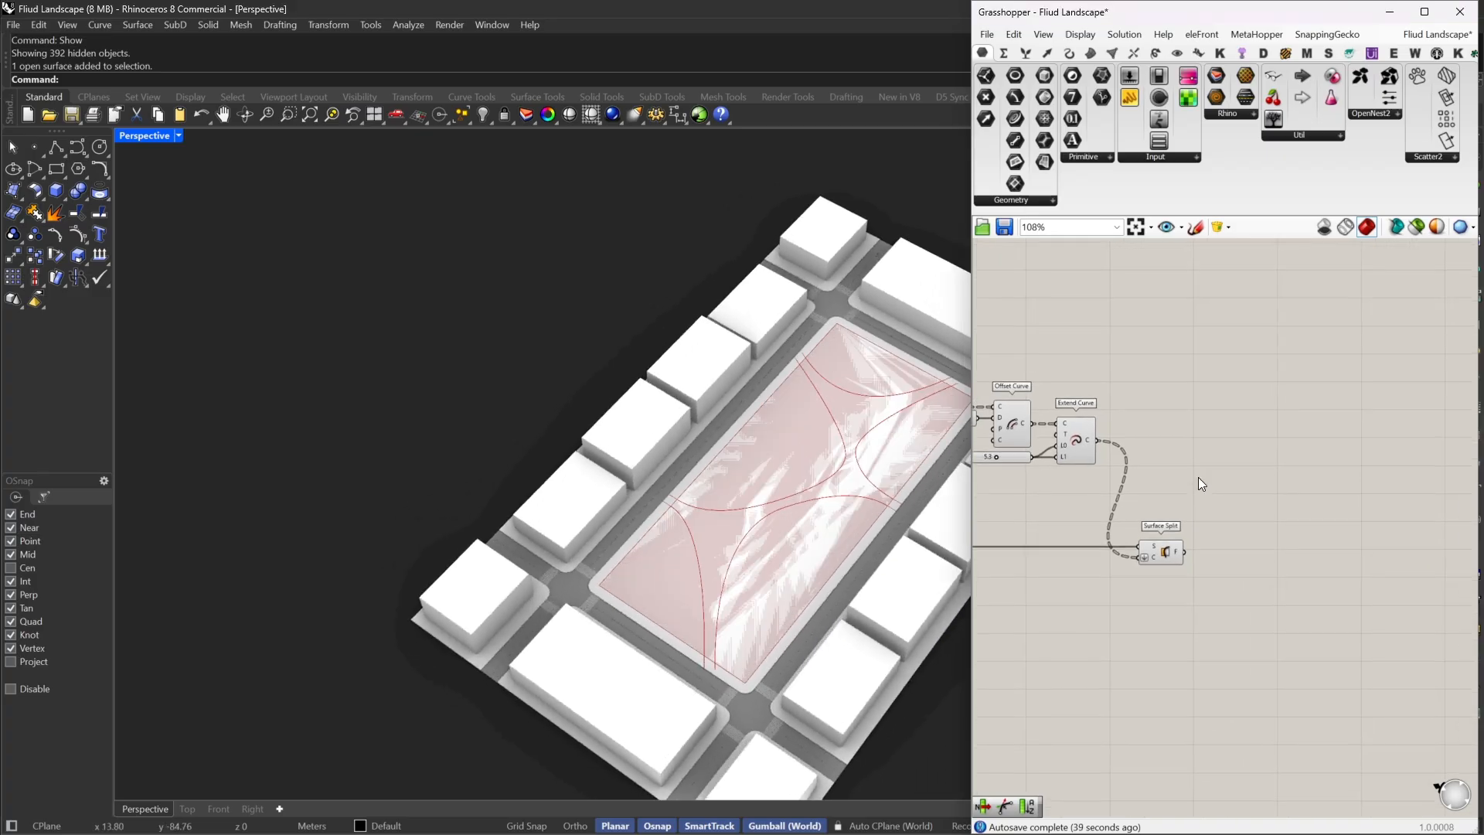
right_drag(1119, 532, 1235, 510)
scroll(1232, 516, down, 4)
scroll(1215, 455, up, 3)
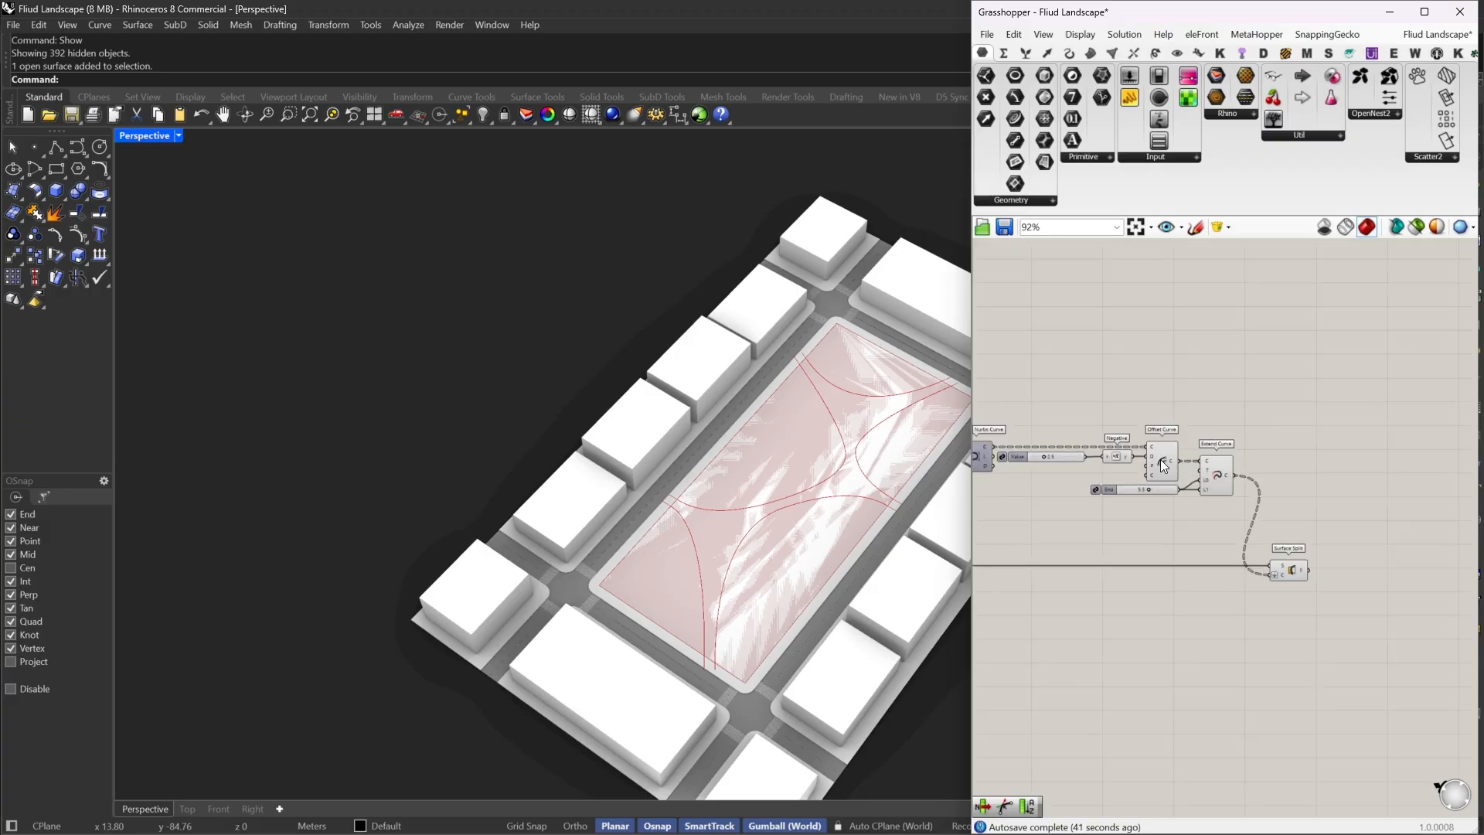
Duplicate the 2.5 value slider, Negative and Offset Curve components
drag(1192, 387, 1022, 453)
scroll(1022, 453, up, 3)
key(ctrl+c)
key(ctrl+v)
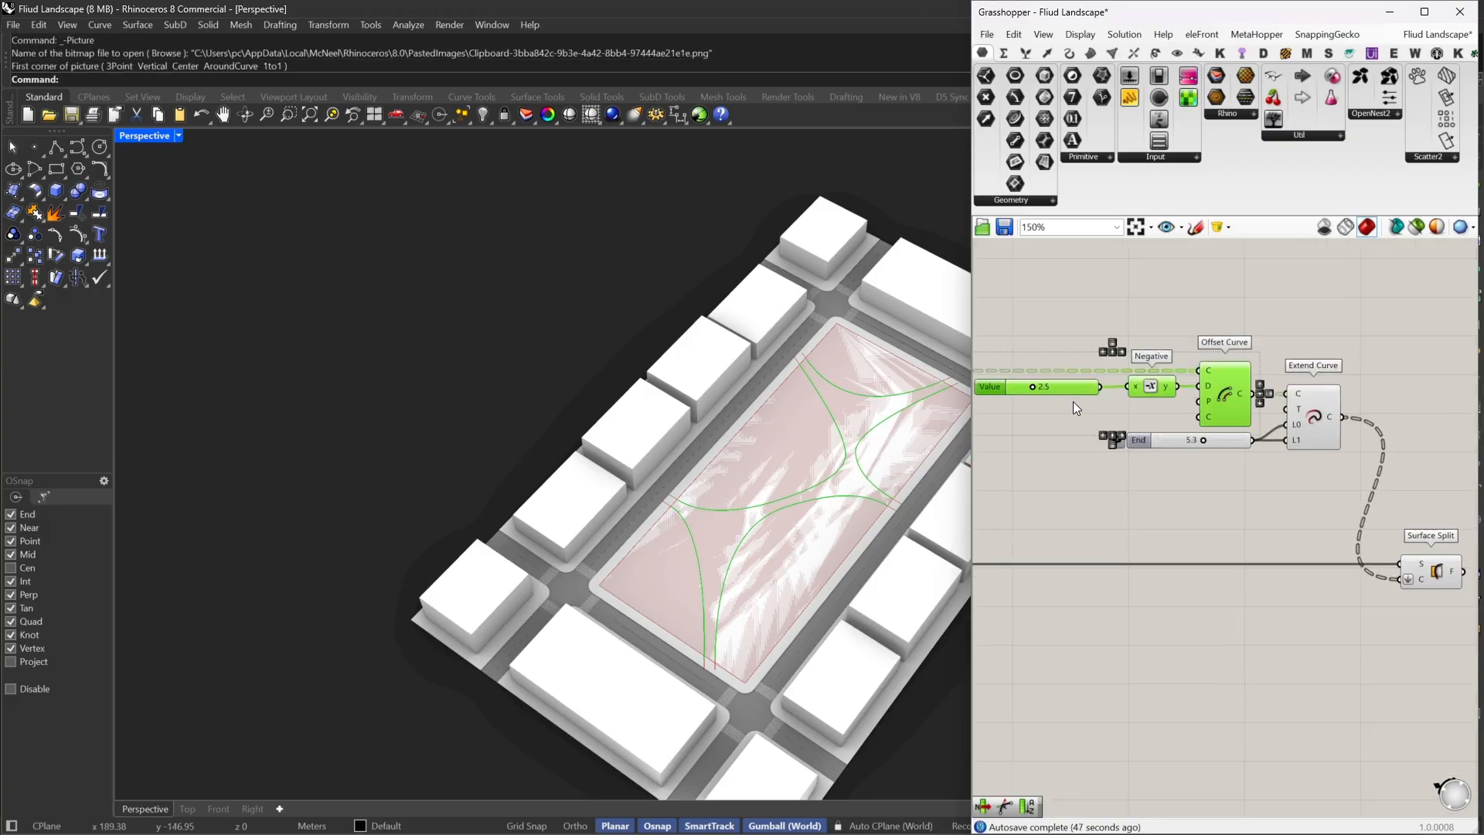
right_drag(1073, 402, 1112, 350)
click(1013, 36)
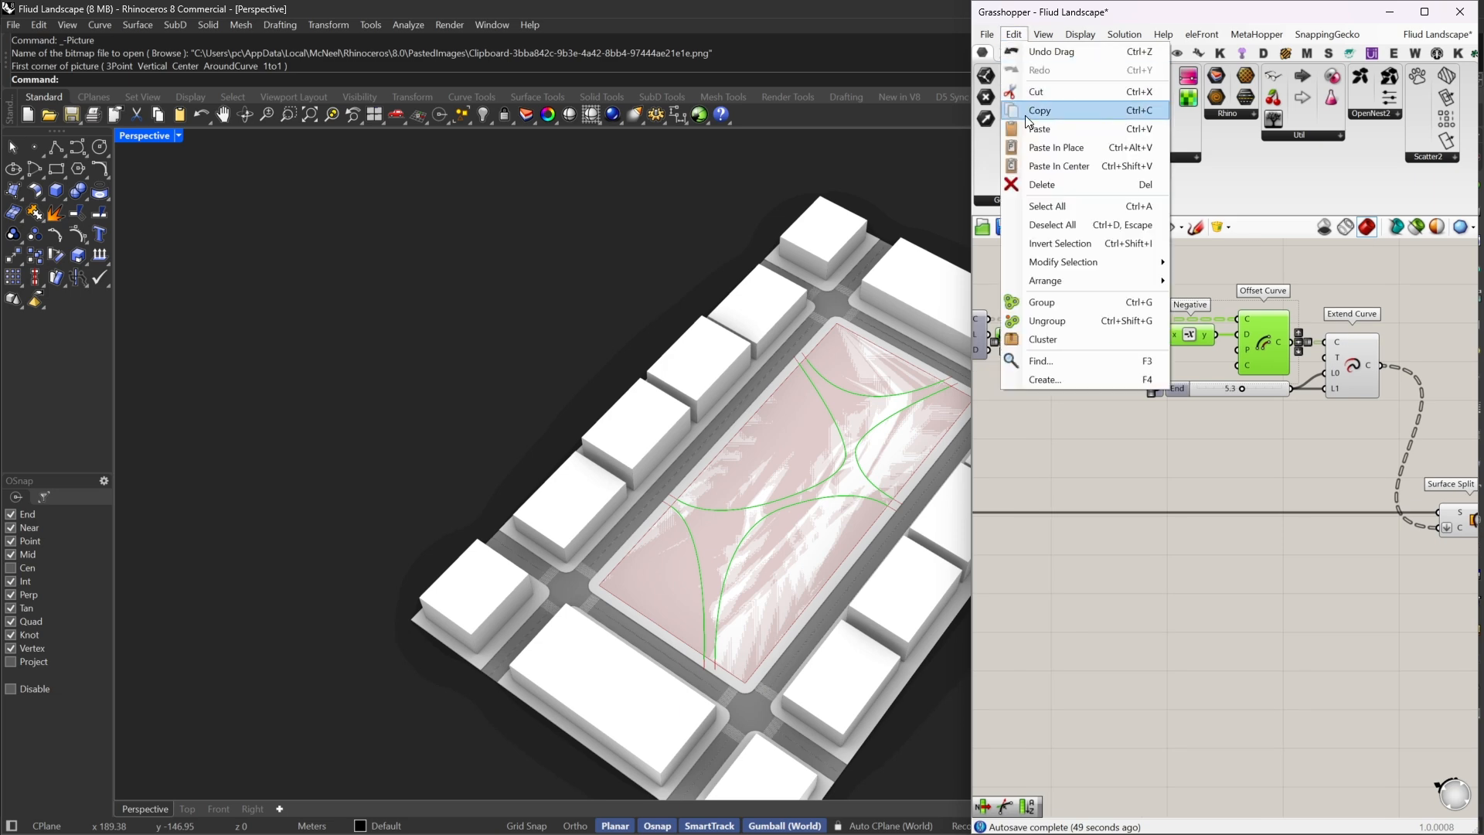
click(1028, 110)
click(1013, 35)
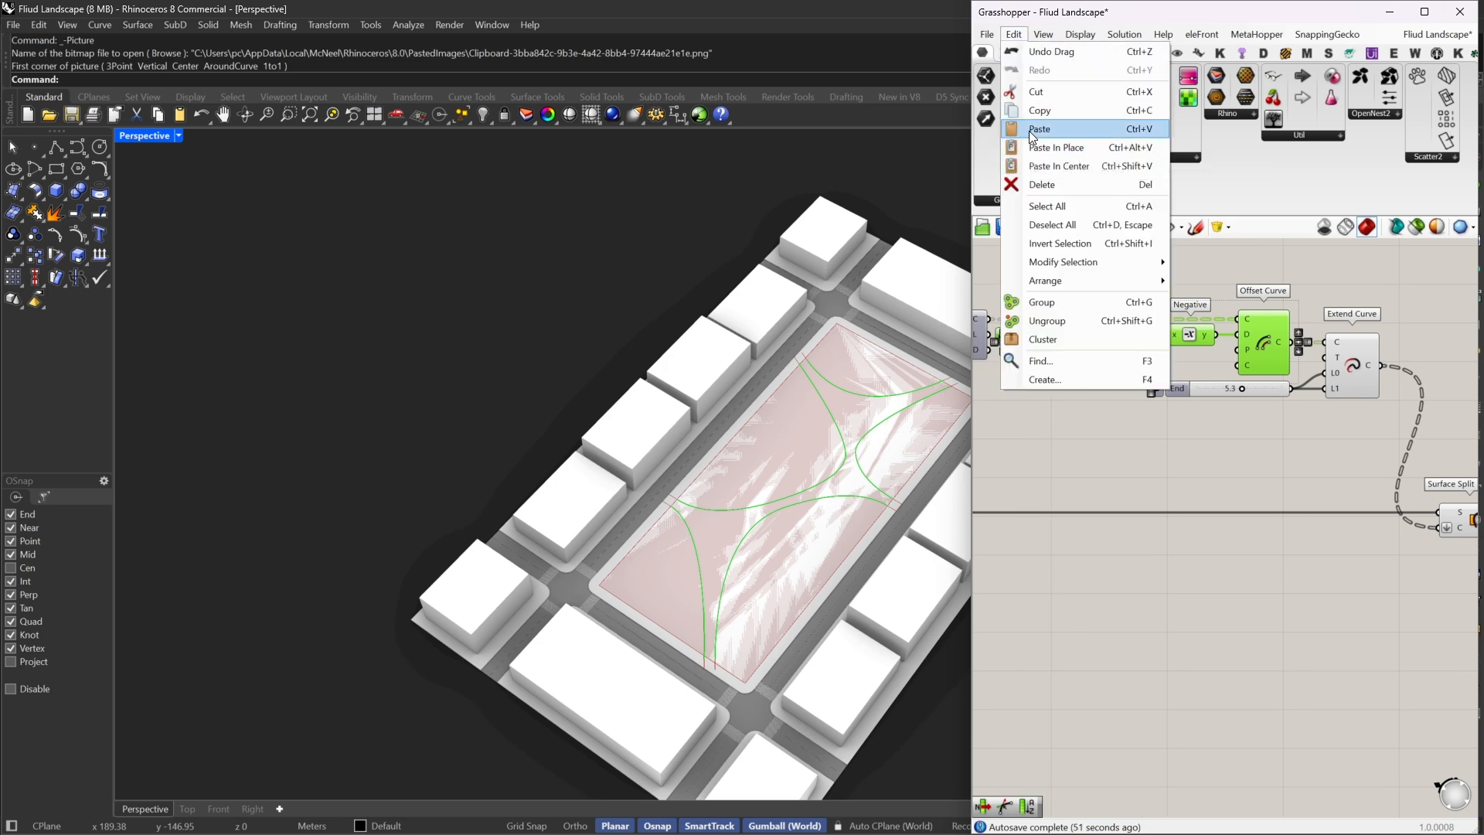
click(1033, 129)
Place the copied offset group below the original, connecting the joined site boundary to its Offset Curve's C input and its output to Surface Split's S input
drag(1188, 476, 1188, 516)
right_drag(1189, 515, 1246, 545)
drag(1239, 530, 1240, 496)
right_drag(1345, 528, 1140, 507)
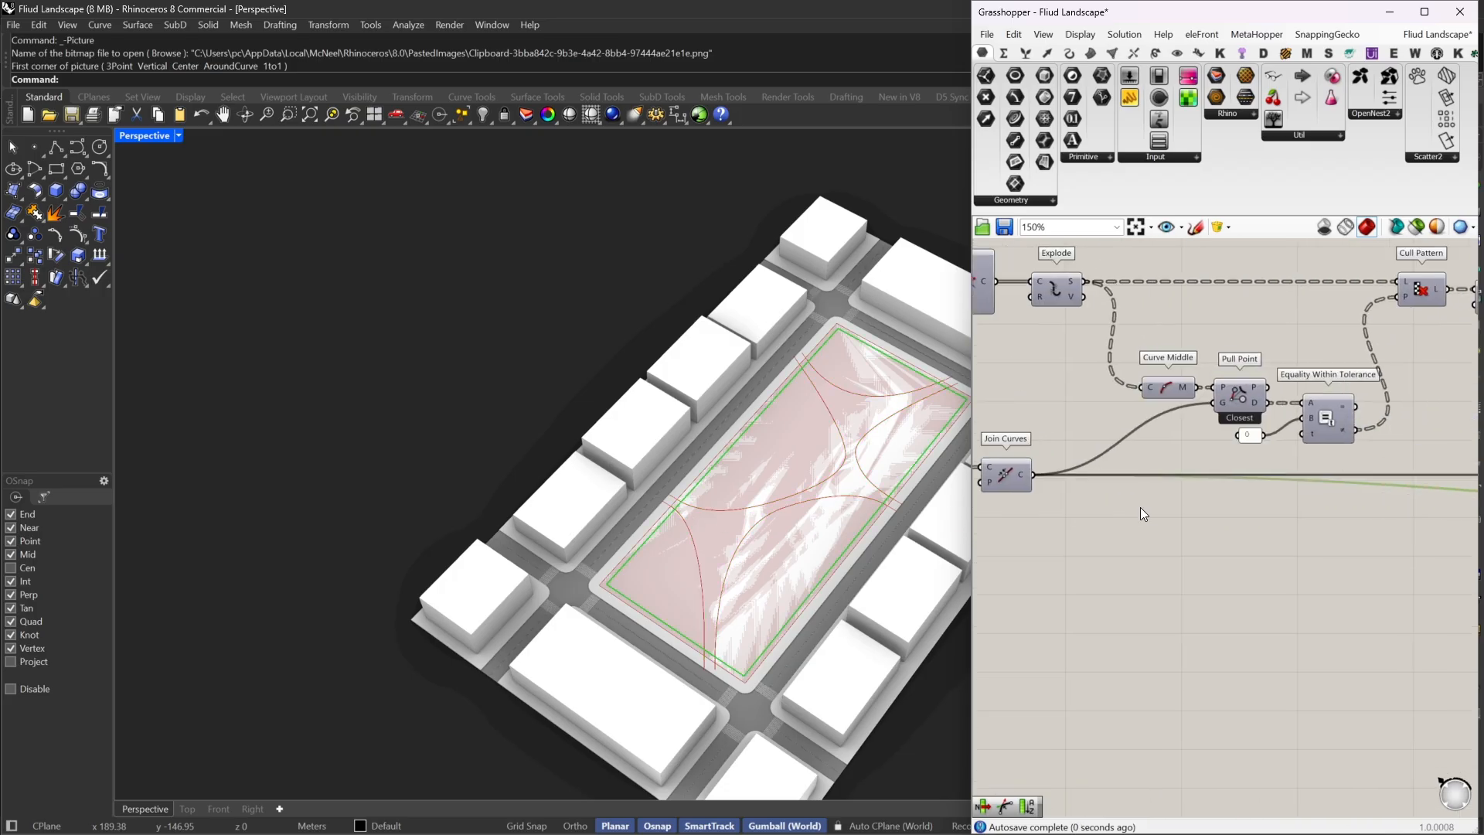
scroll(1139, 507, down, 5)
right_drag(1305, 483, 1126, 497)
right_drag(1355, 515, 1183, 549)
scroll(1182, 547, up, 5)
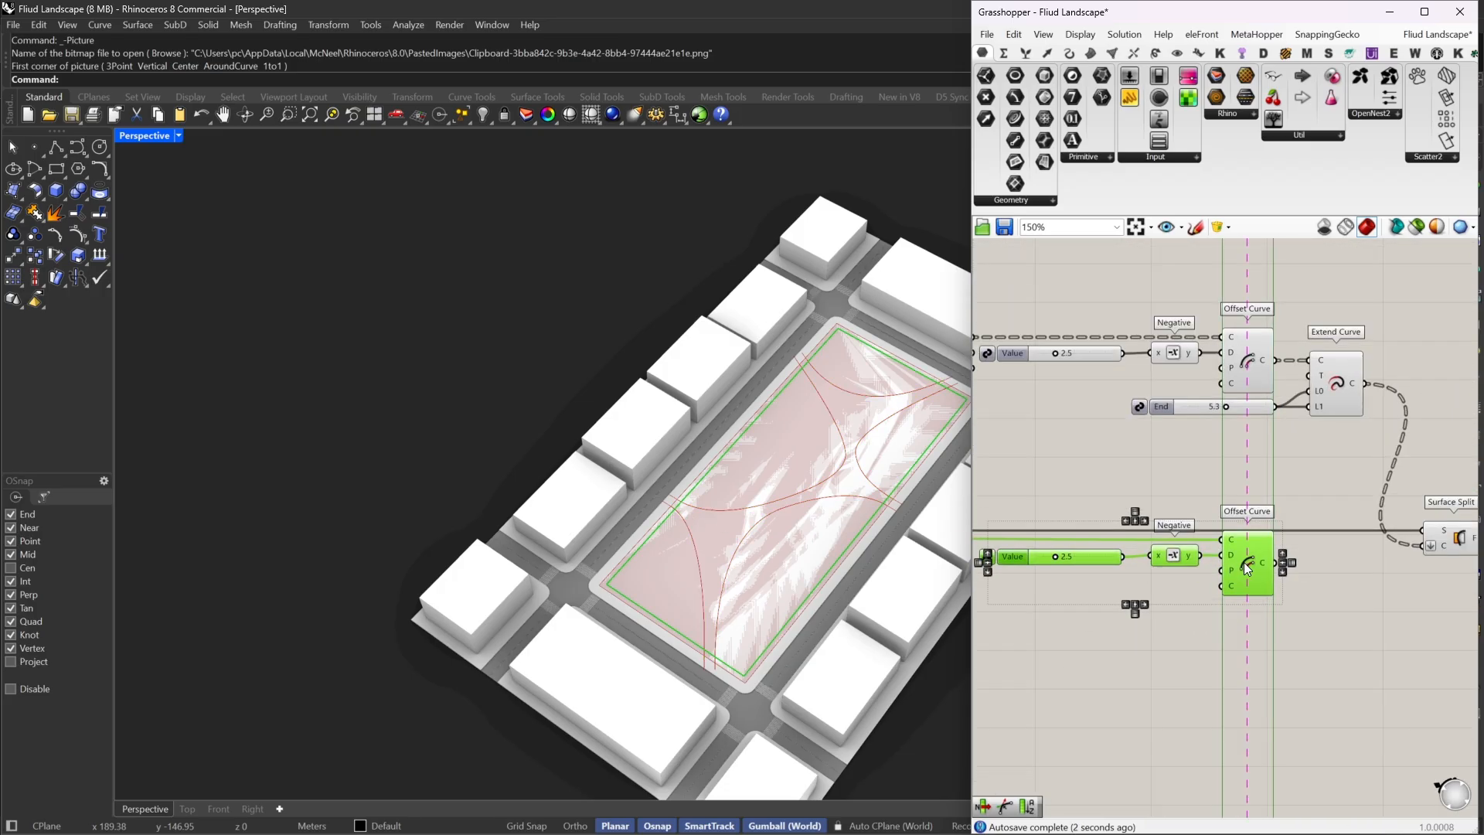
drag(1347, 532, 1427, 525)
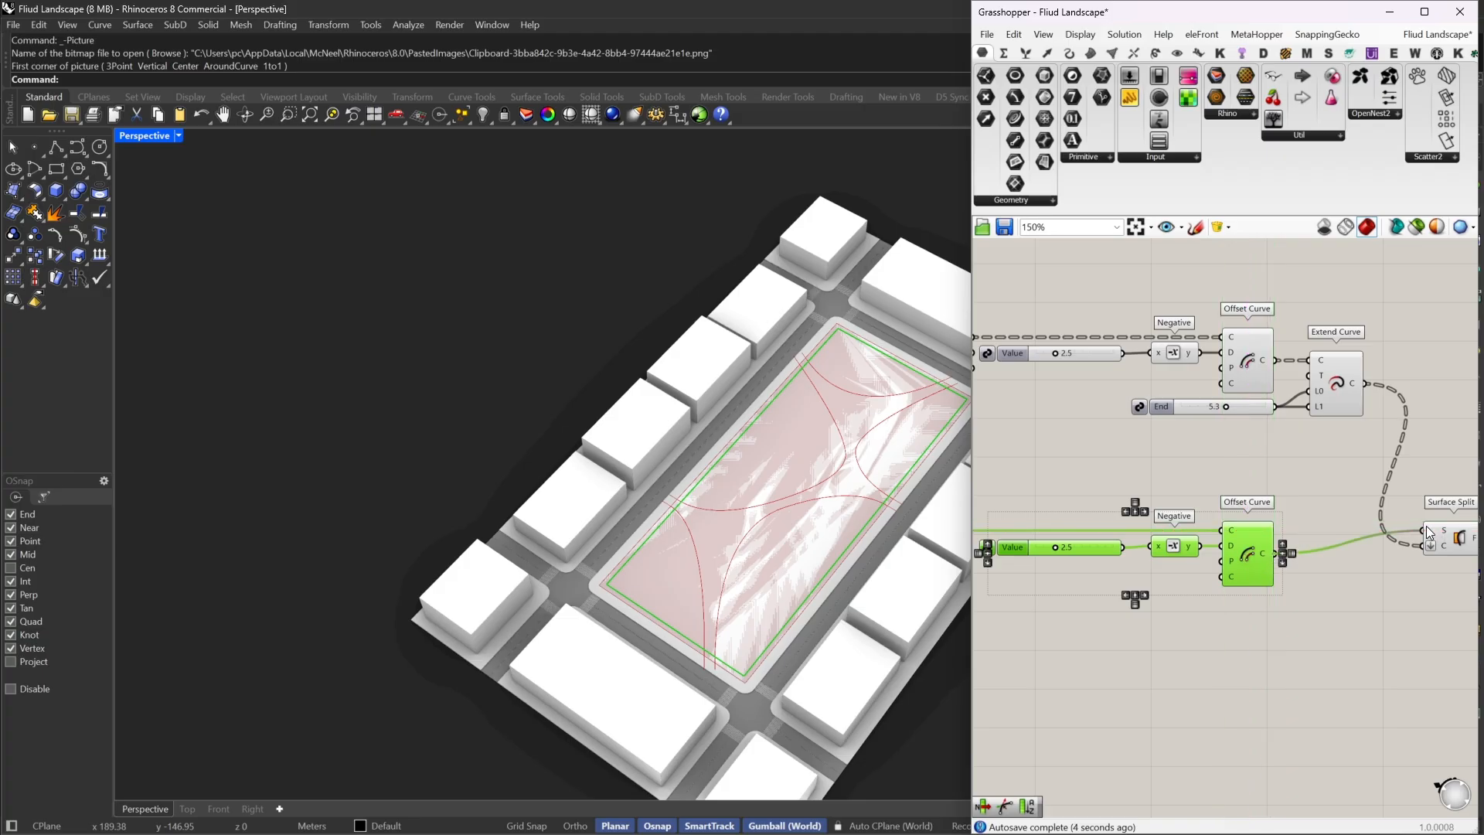
click(1272, 603)
Set the value slider of the copied site boundary offset to 1.0
scroll(1117, 540, up, 2)
drag(1069, 554, 1068, 549)
scroll(1180, 517, up, 5)
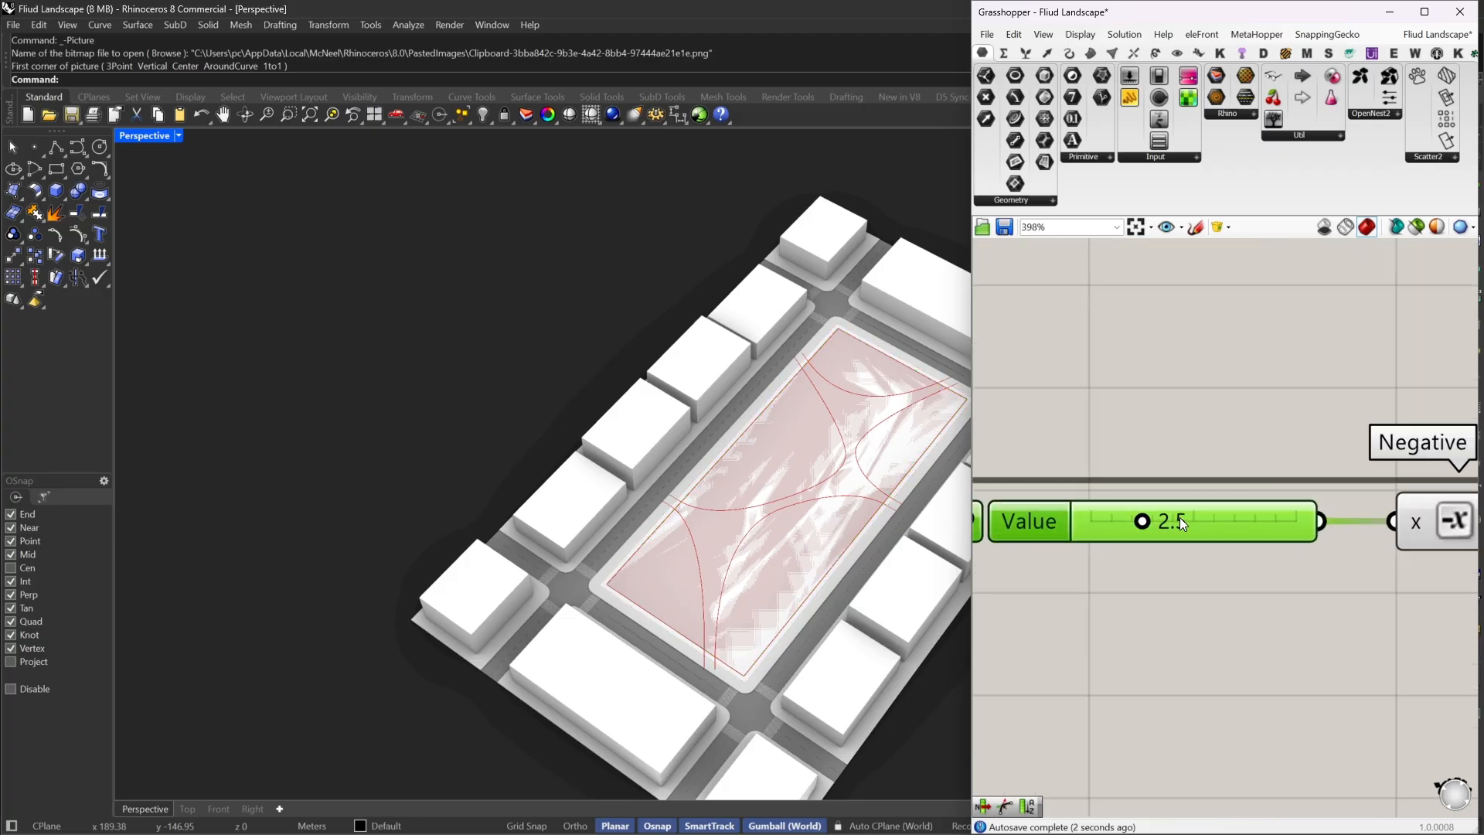
drag(1143, 520, 1101, 524)
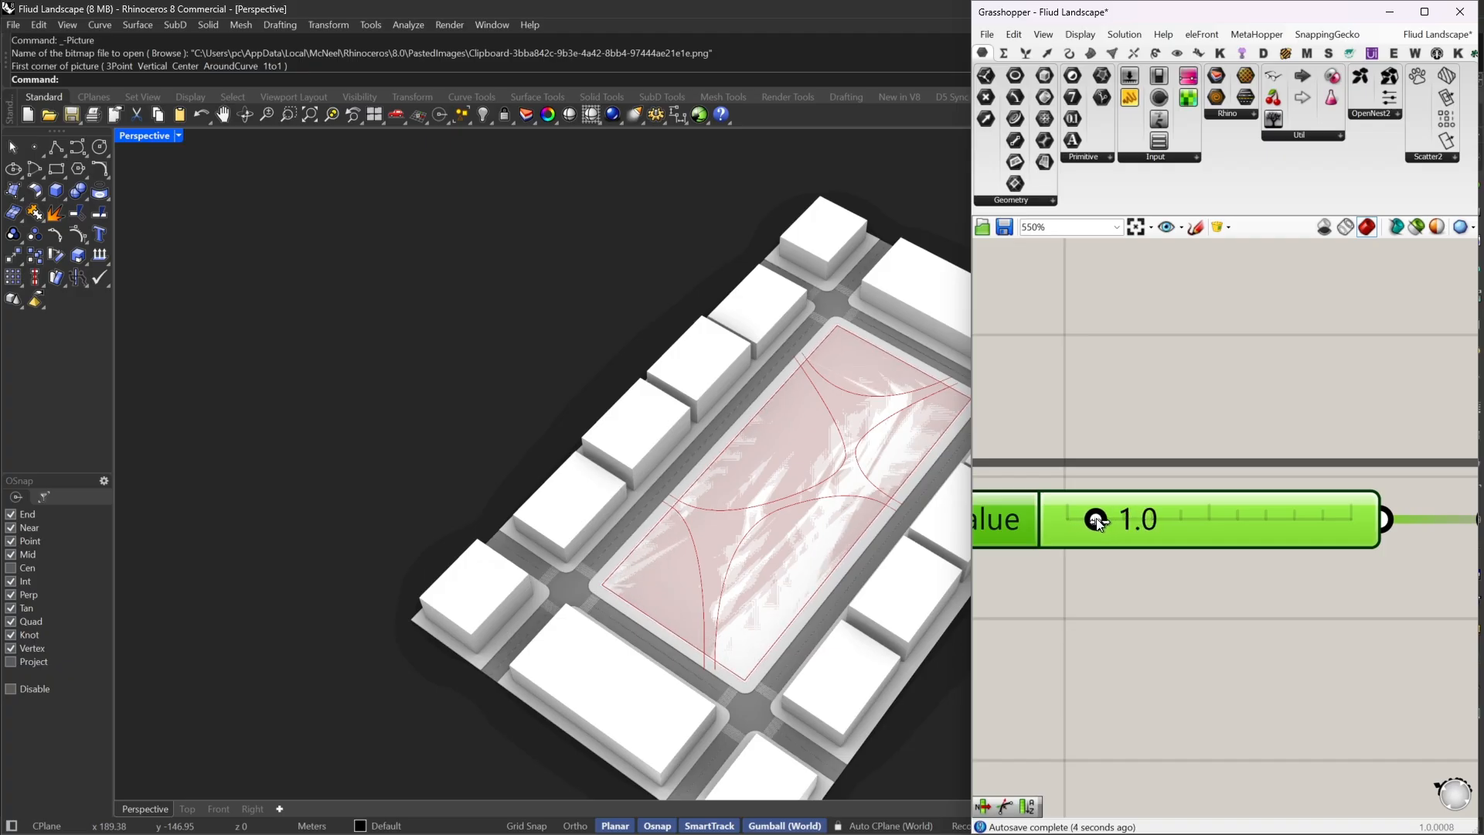
scroll(1098, 522, down, 5)
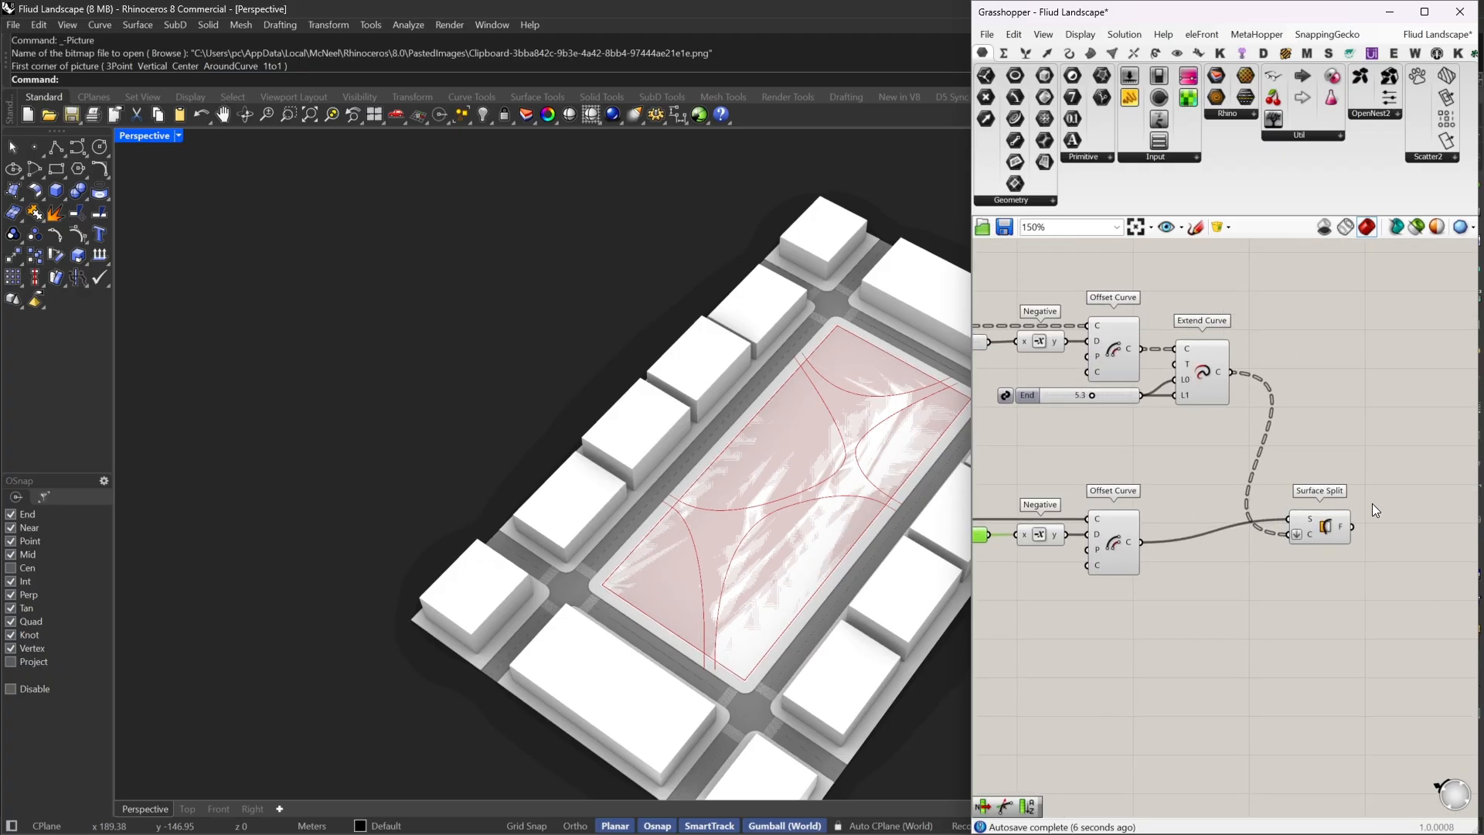
Move Surface Split slightly lower to line up with the copied Offset Curve and inspect its Fragments output
drag(1293, 546, 1284, 572)
right_drag(1352, 560, 1161, 561)
double_click(1177, 569)
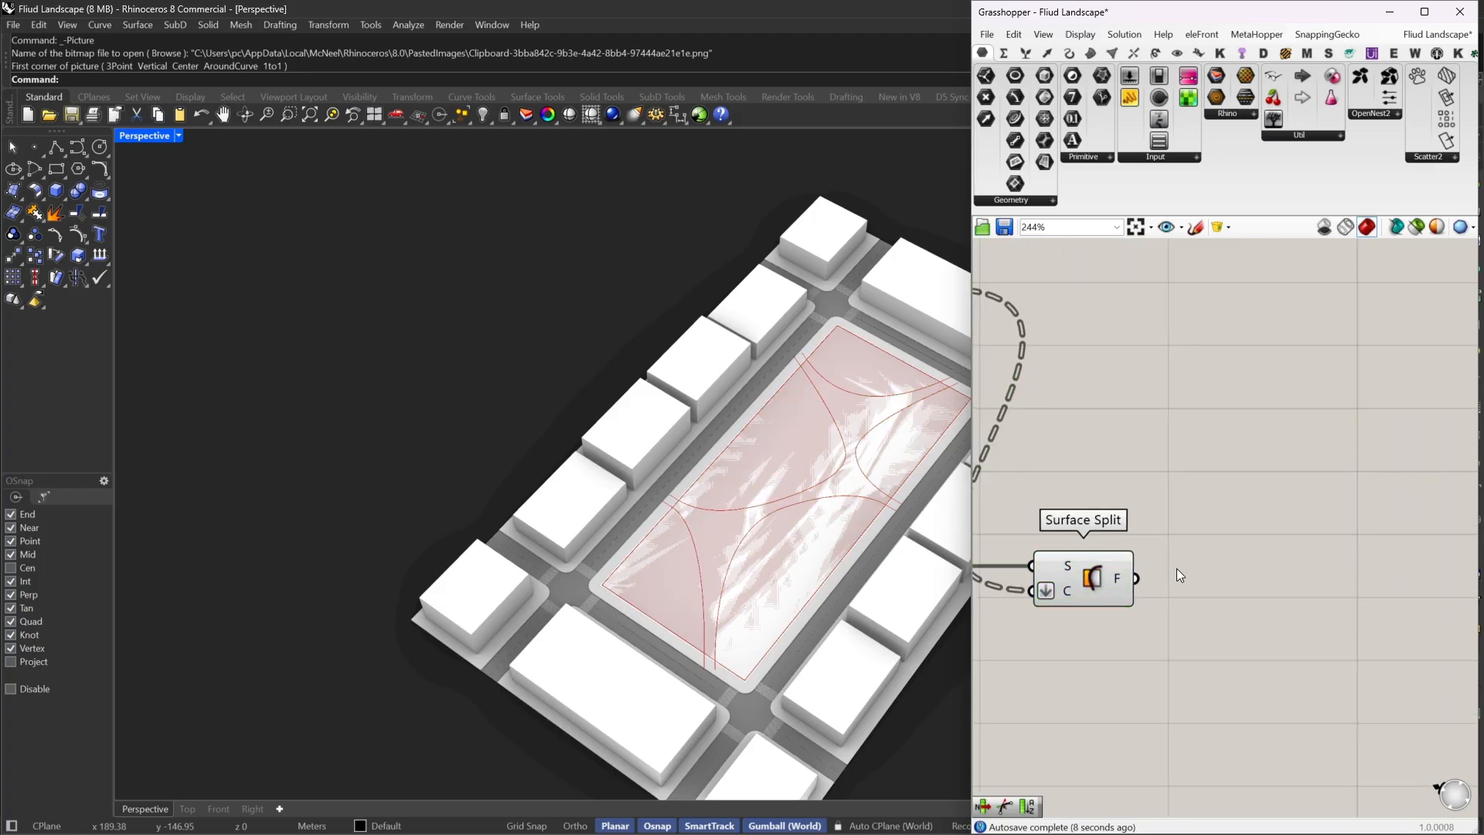
mouse_move(1118, 576)
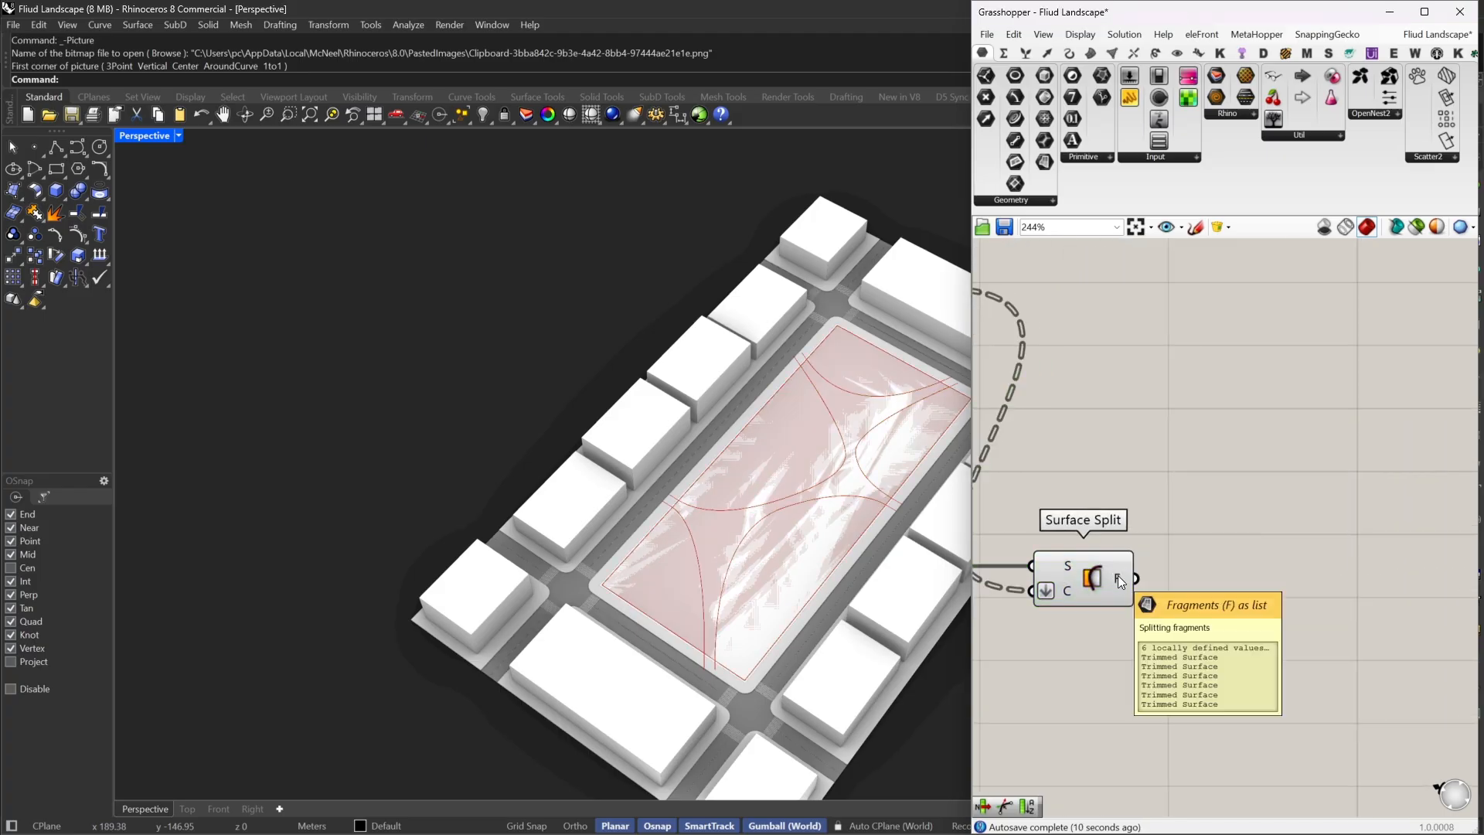
right_drag(1211, 584, 1143, 570)
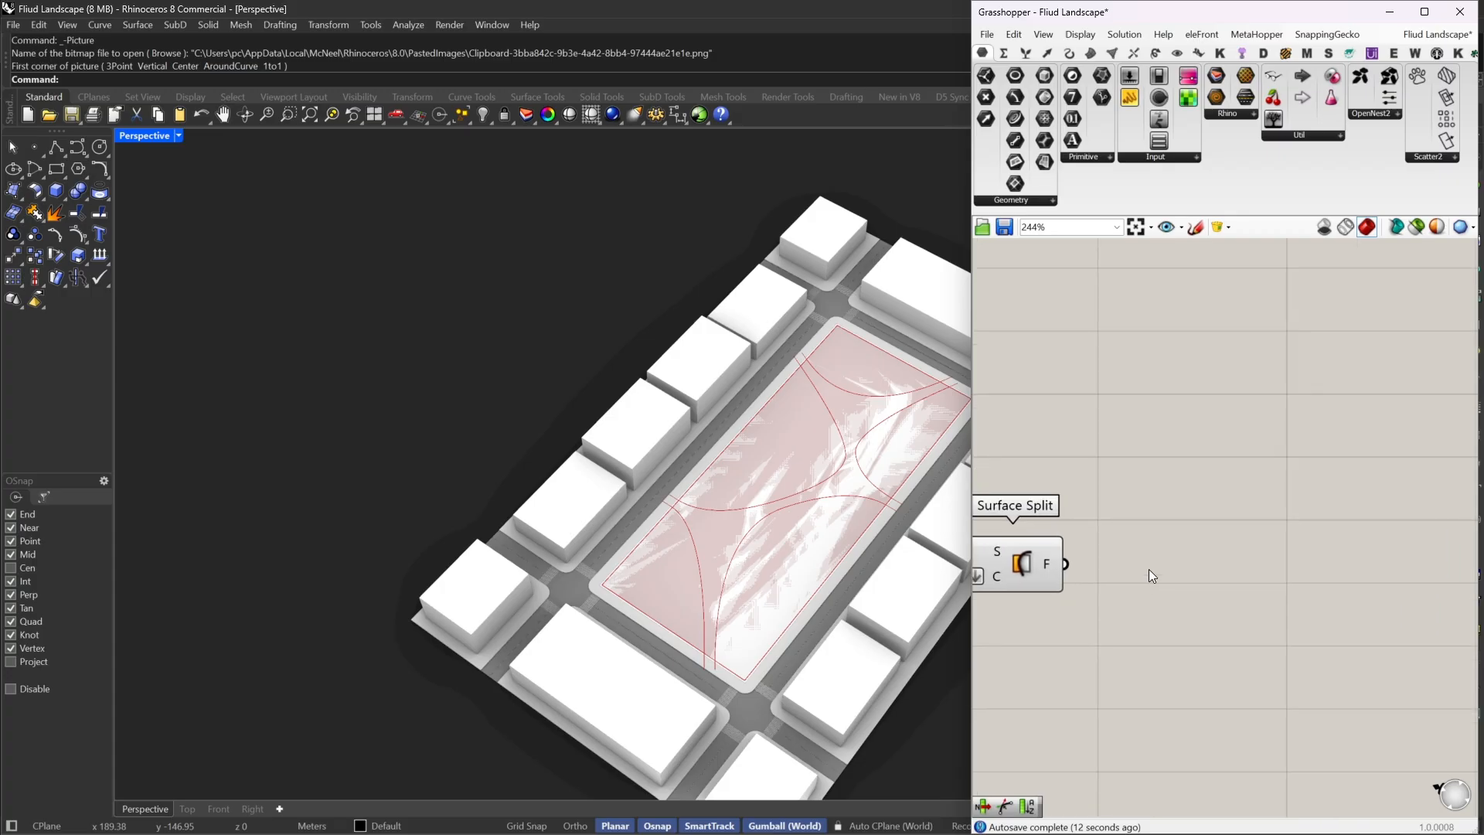
Add a Discontinuity component fed by Surface Split's F output, place it lower beside the split and graft that output
double_click(1149, 569)
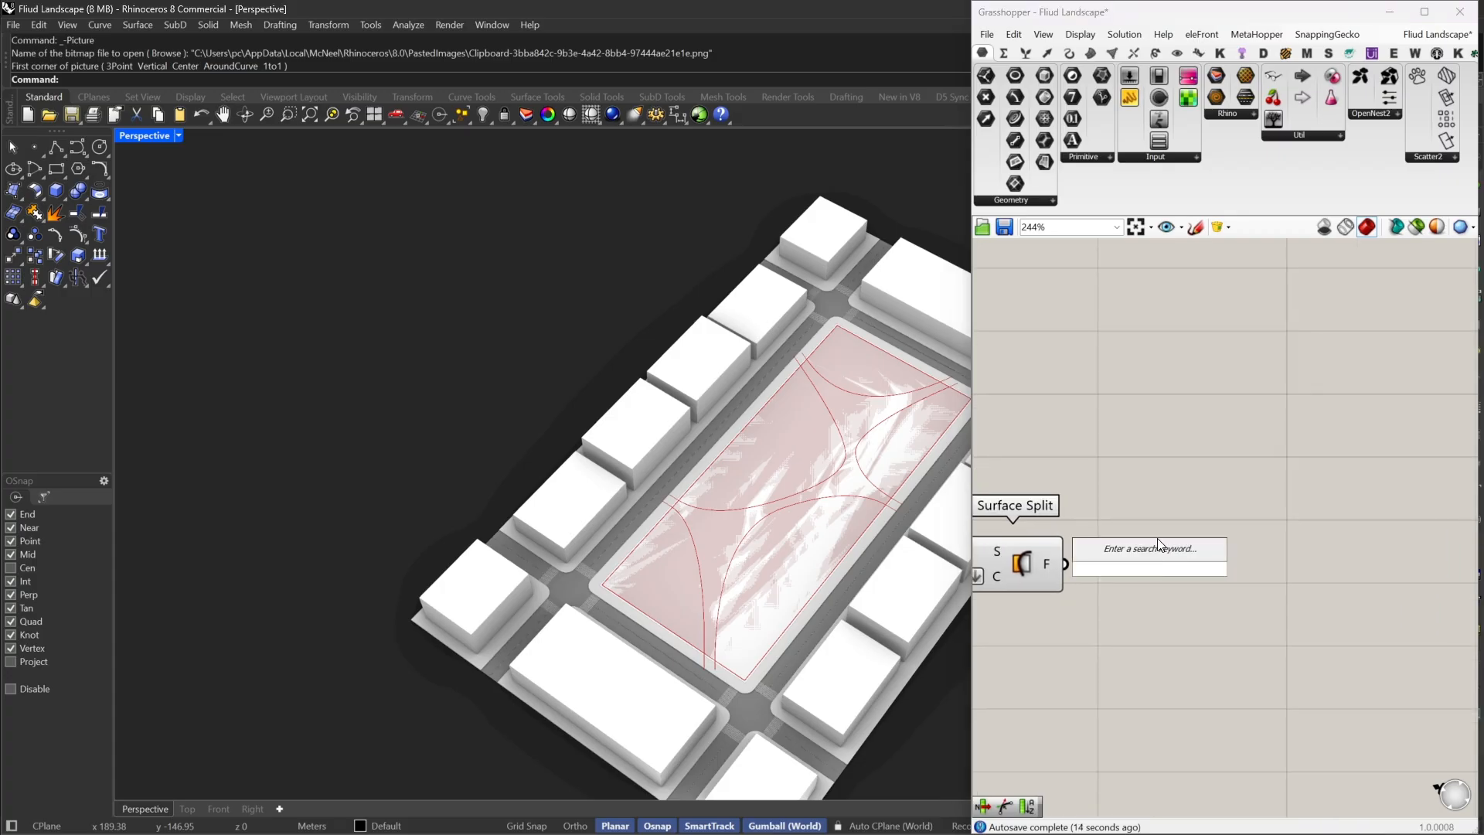
text(d)
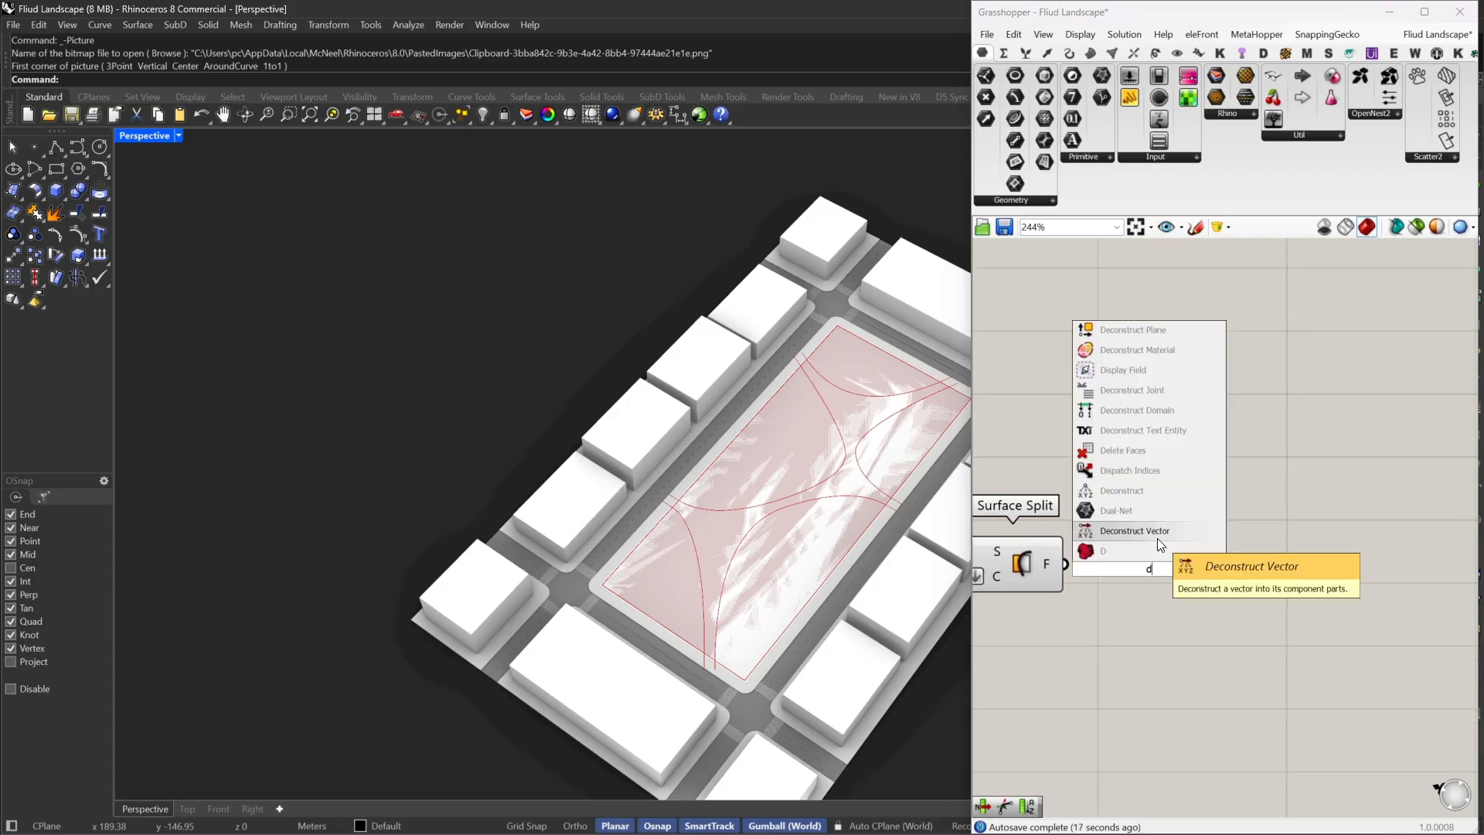
text(is)
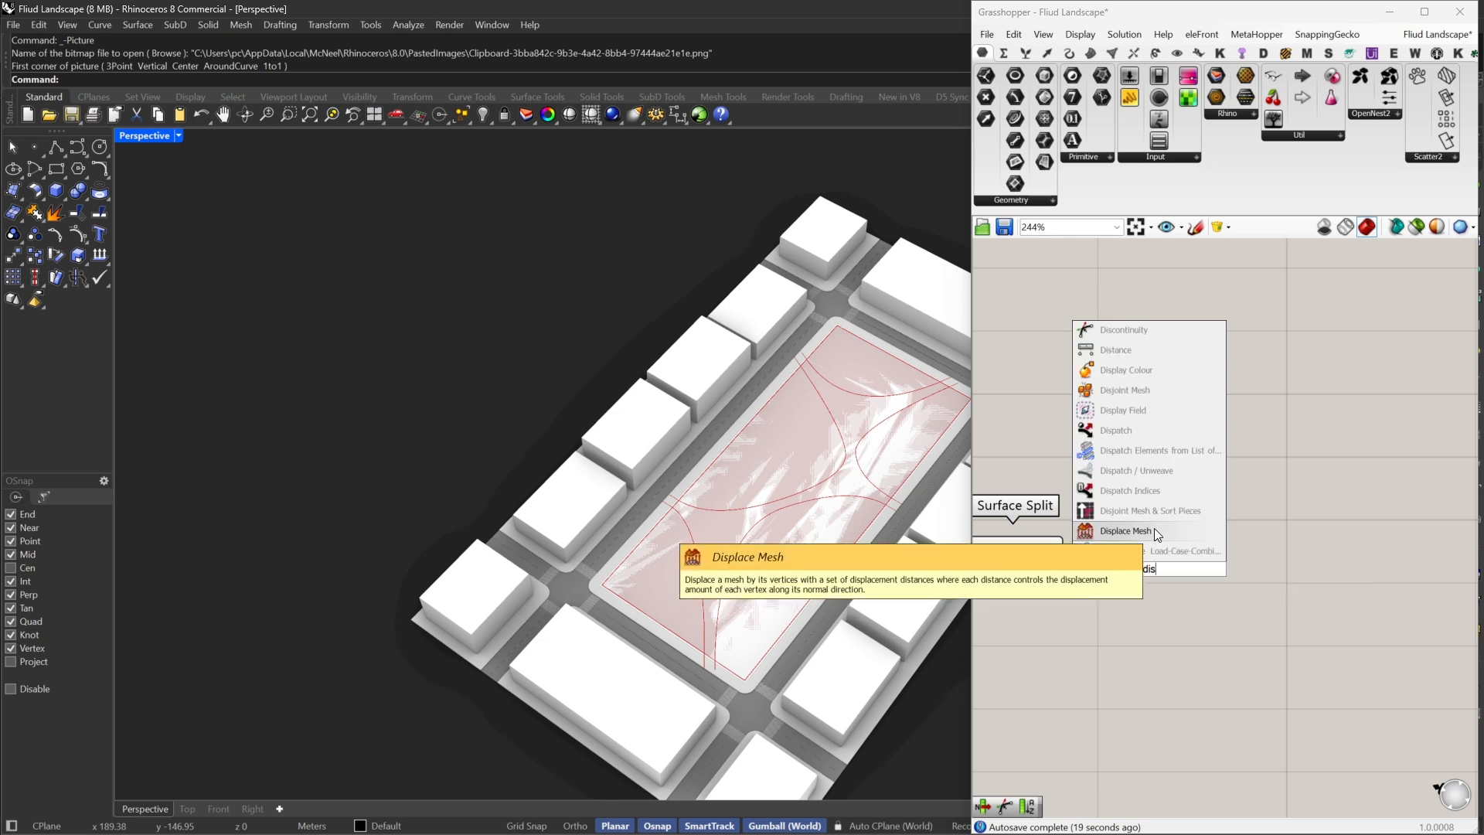
click(1137, 325)
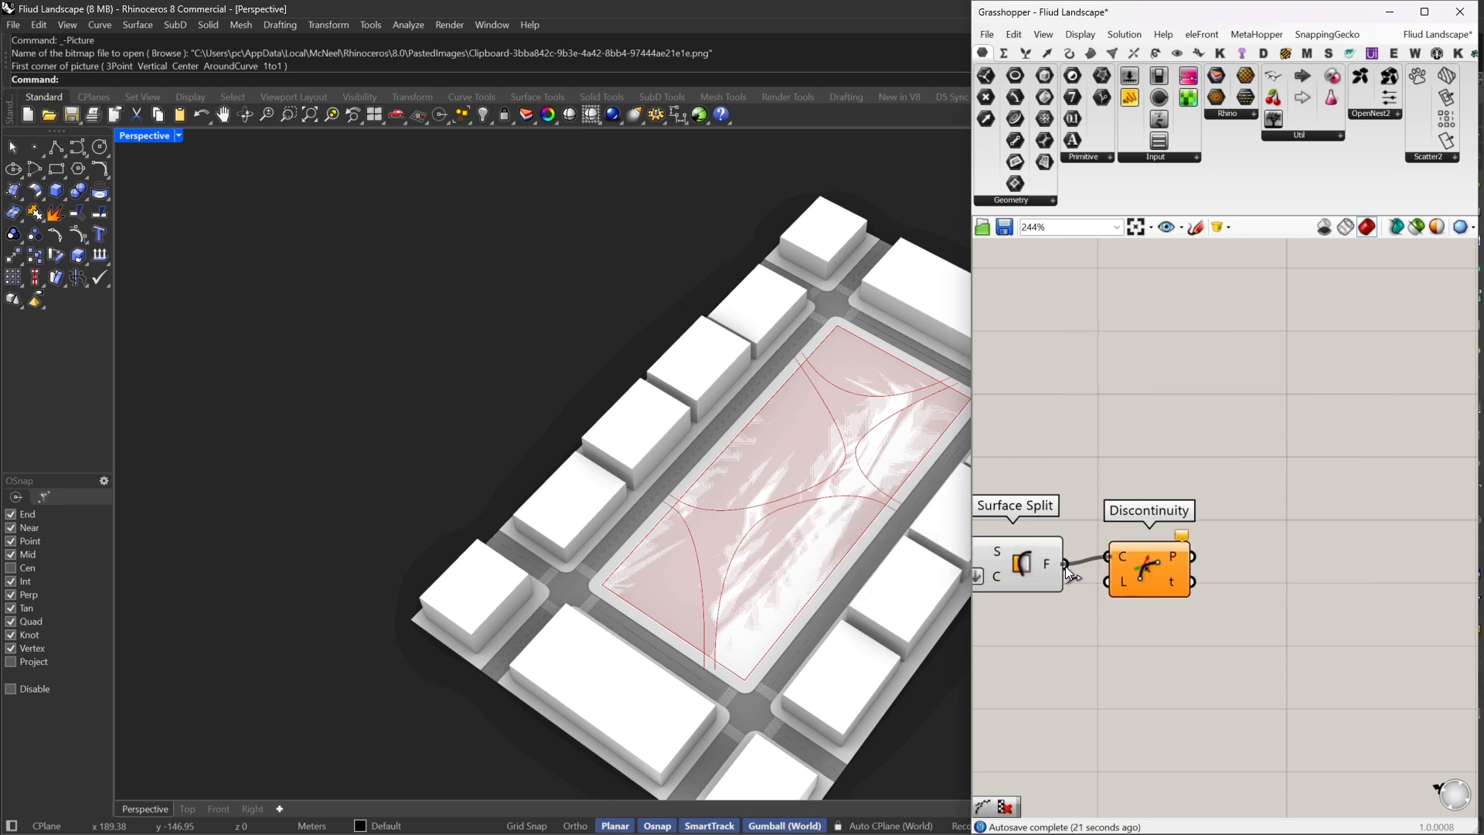
drag(1065, 567, 1065, 566)
drag(1163, 580, 1192, 651)
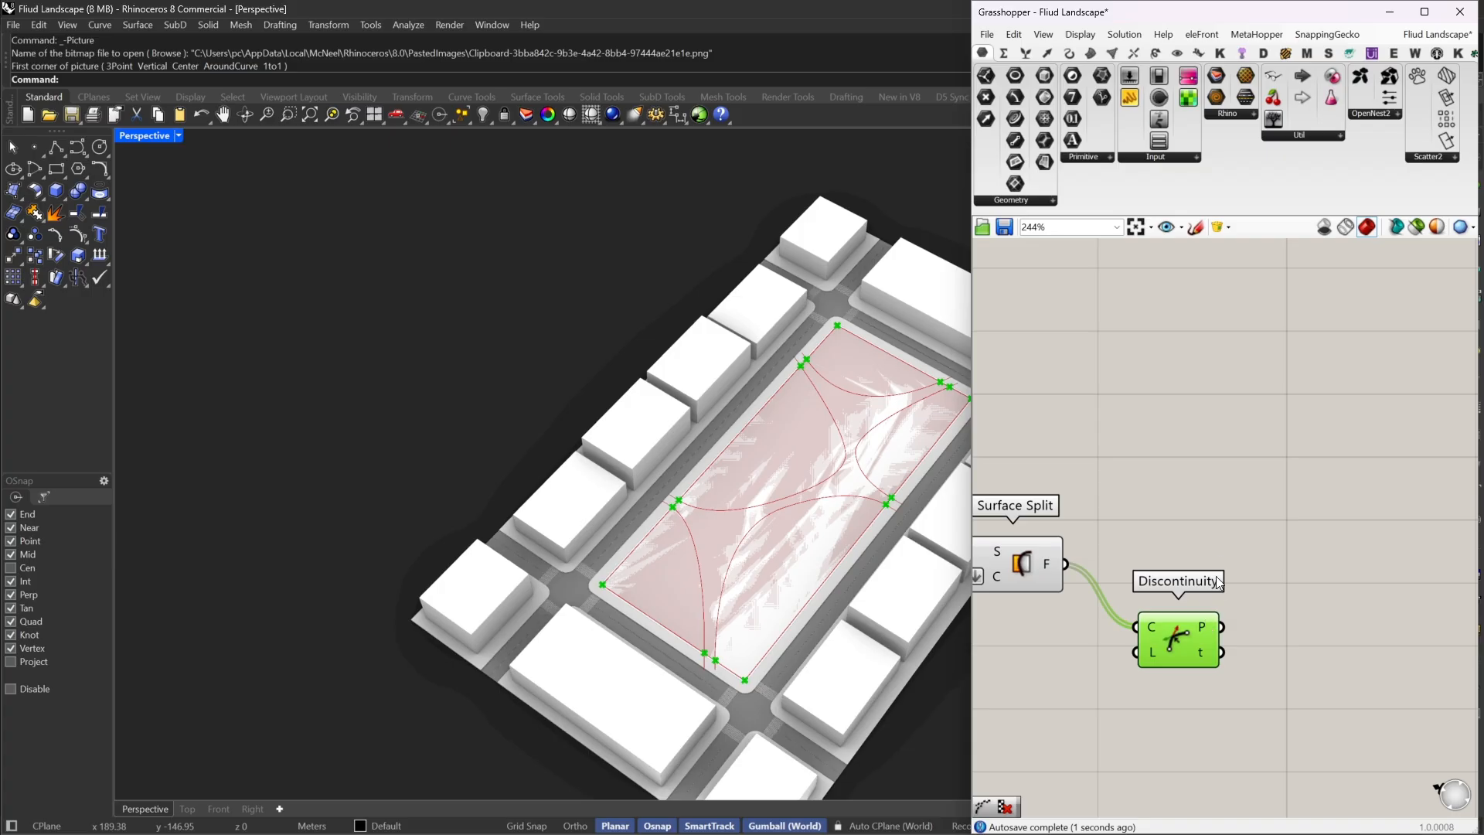
right_click(1048, 564)
click(1096, 651)
Add a Shatter component, connecting Surface Split's fragments to its C input and Discontinuity's t output to its t input
double_click(1176, 547)
text(s)
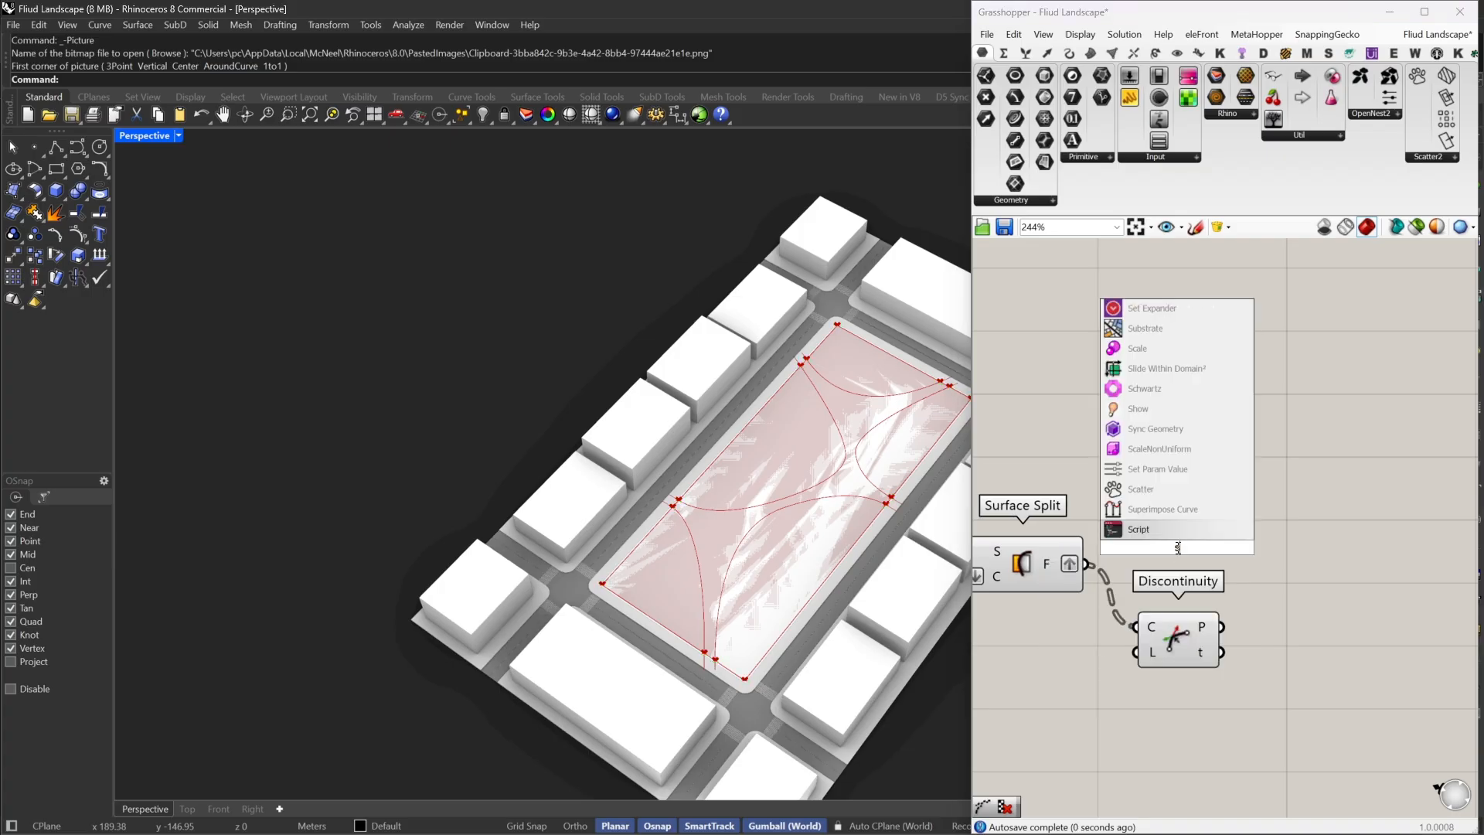
text(hat)
click(1169, 530)
drag(1135, 535, 1095, 545)
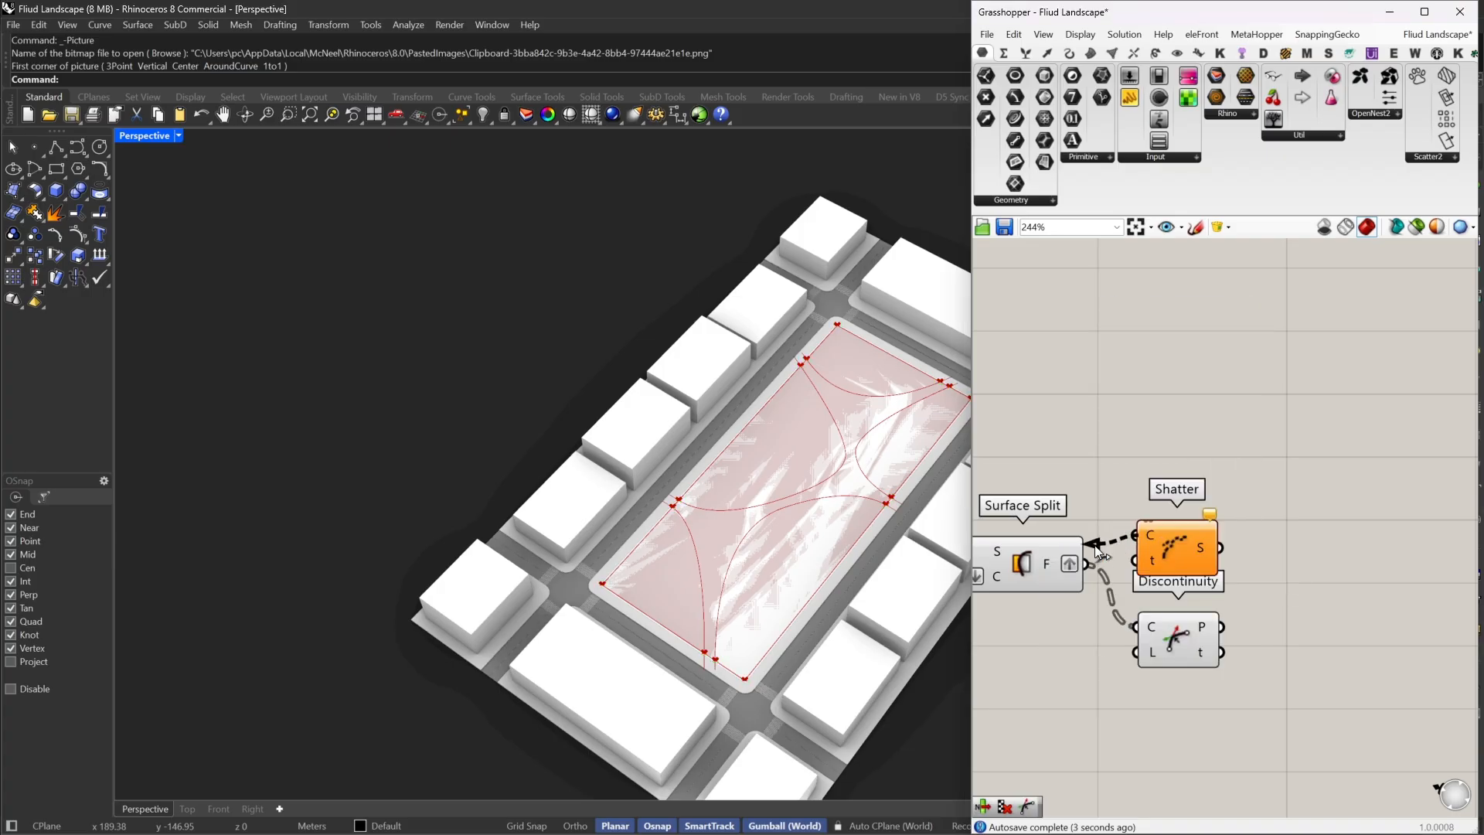
drag(1195, 553, 1219, 656)
right_drag(1324, 595, 1212, 592)
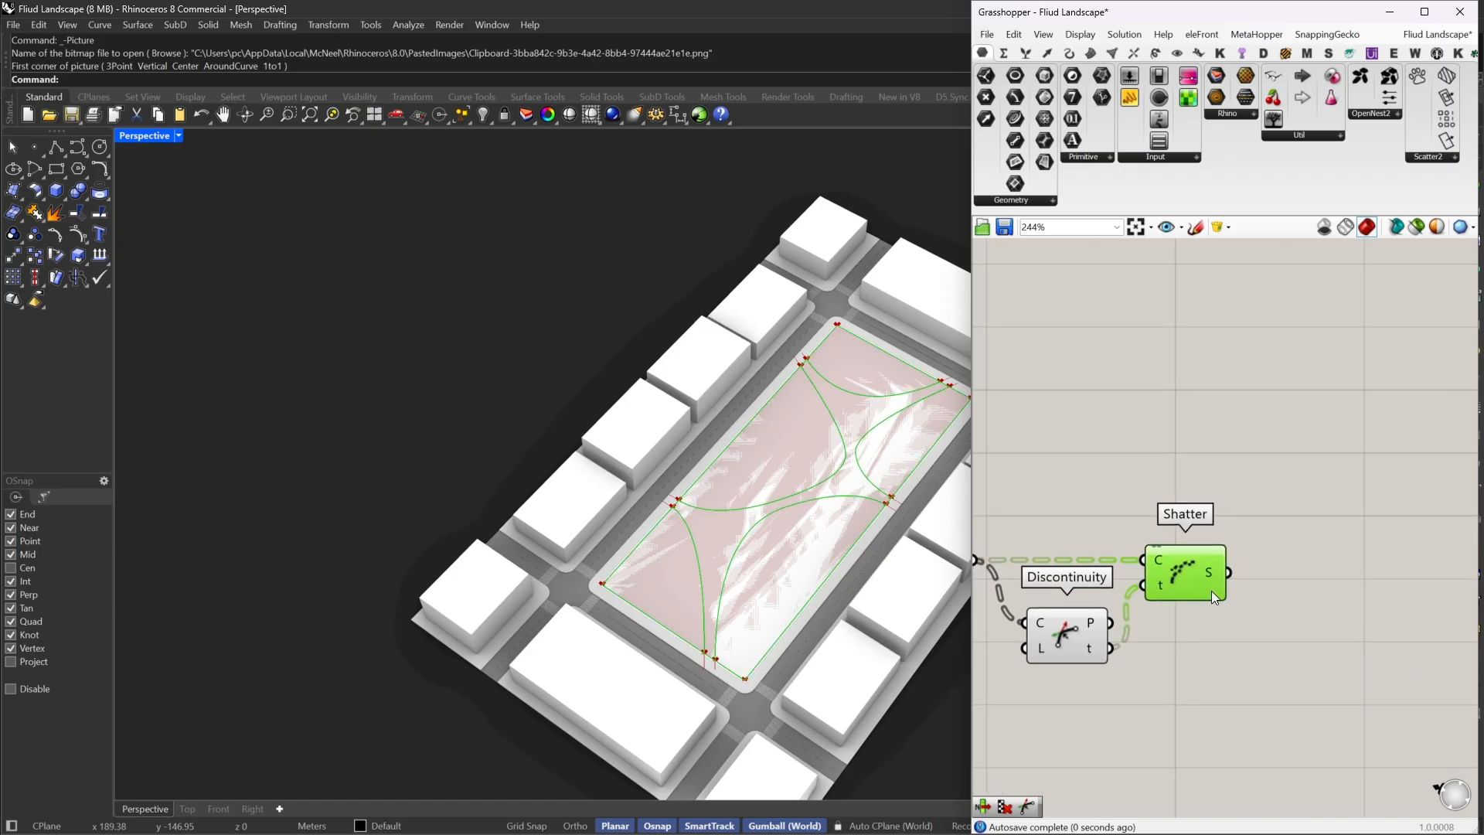
Inspect Shatter's Segments output and add a List Length component connected to it
mouse_move(1214, 573)
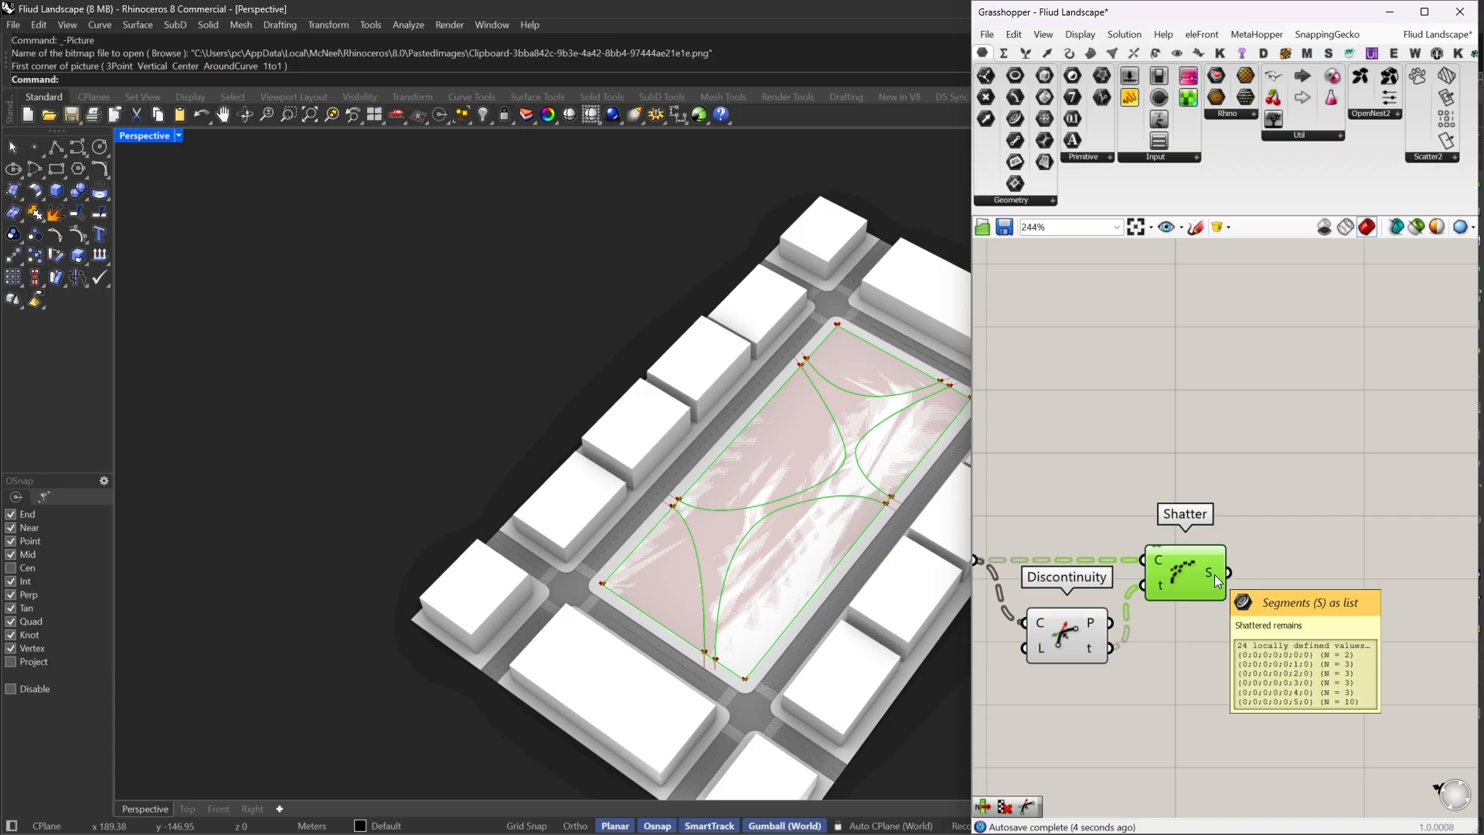
double_click(1306, 578)
text(li l)
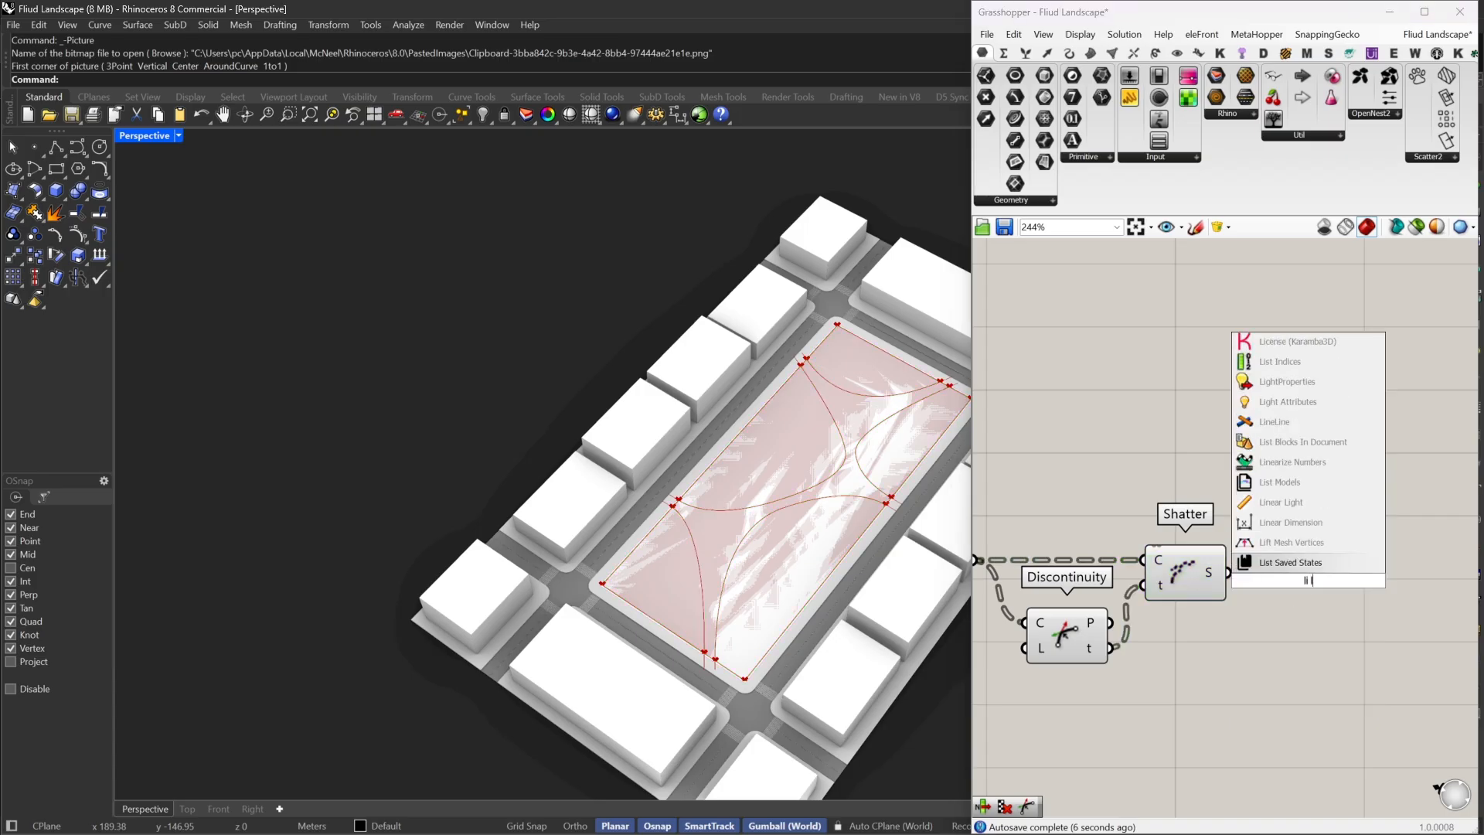
text(en)
click(1283, 542)
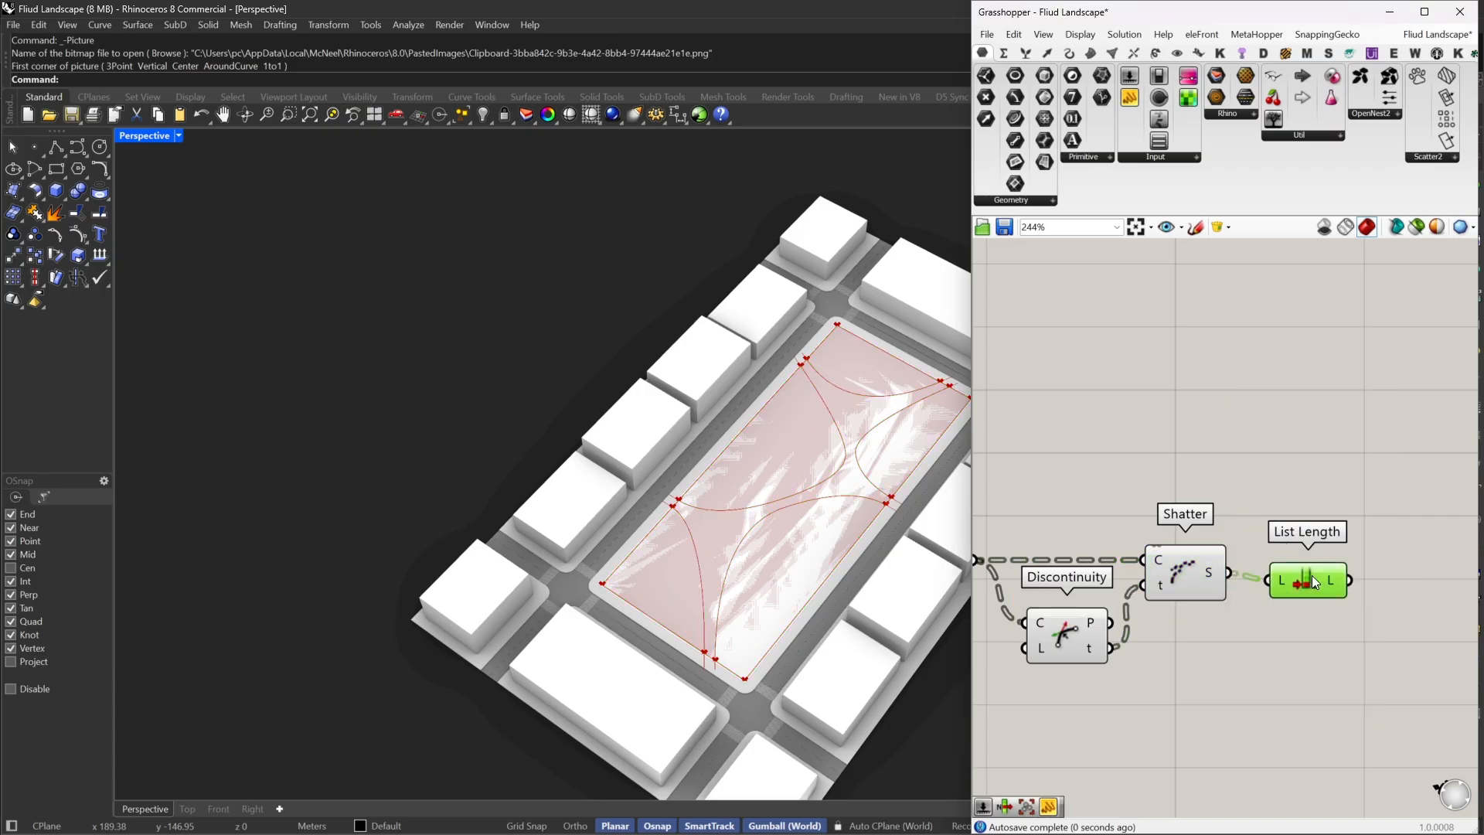
drag(1313, 575, 1304, 569)
Add a Sort List component above List Length and connect Surface Split's grafted fragments to its A input
right_drag(1361, 513, 1293, 504)
double_click(1320, 525)
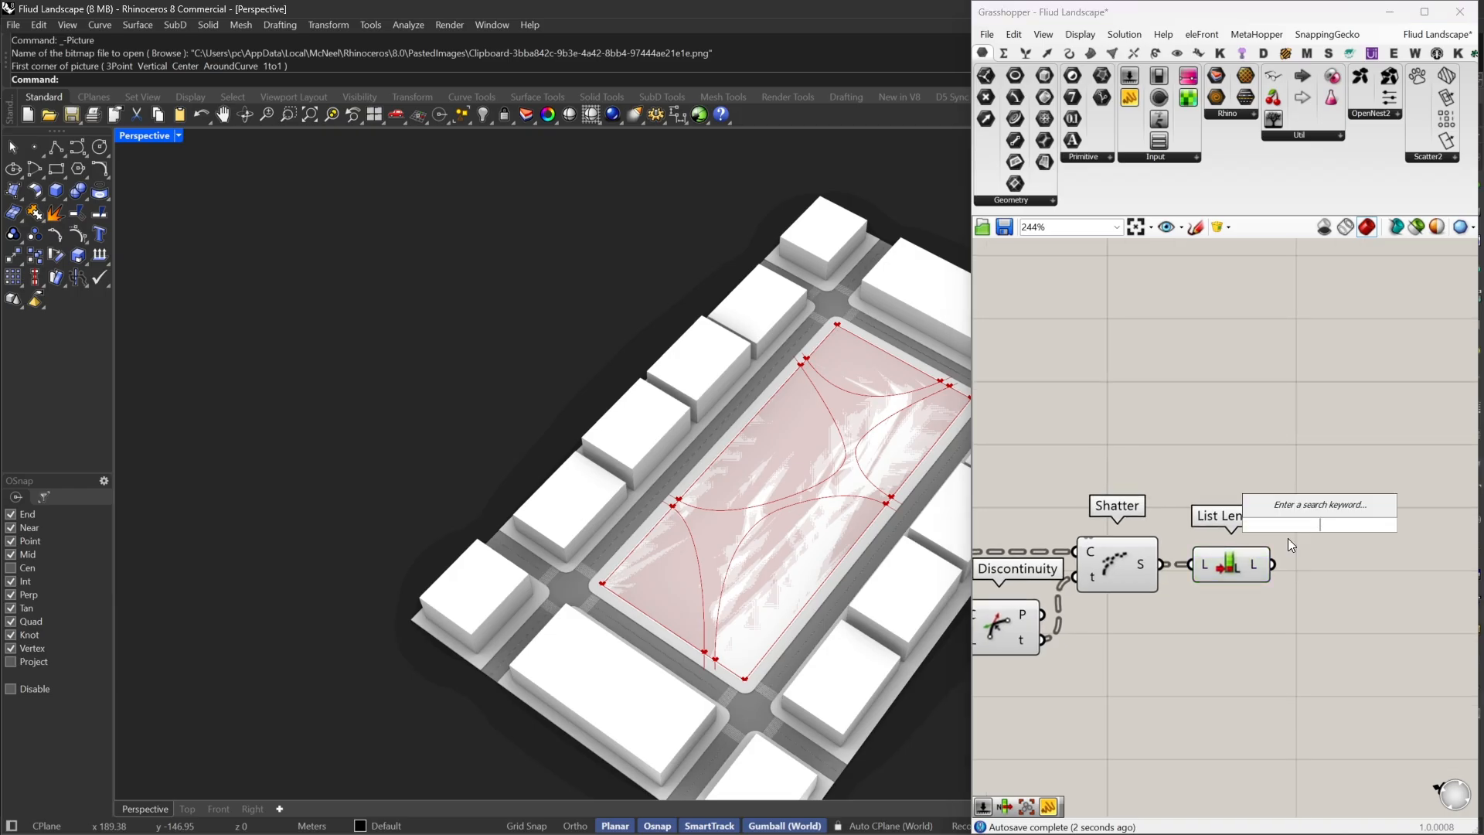
right_drag(1314, 554, 1343, 549)
drag(1322, 483, 997, 661)
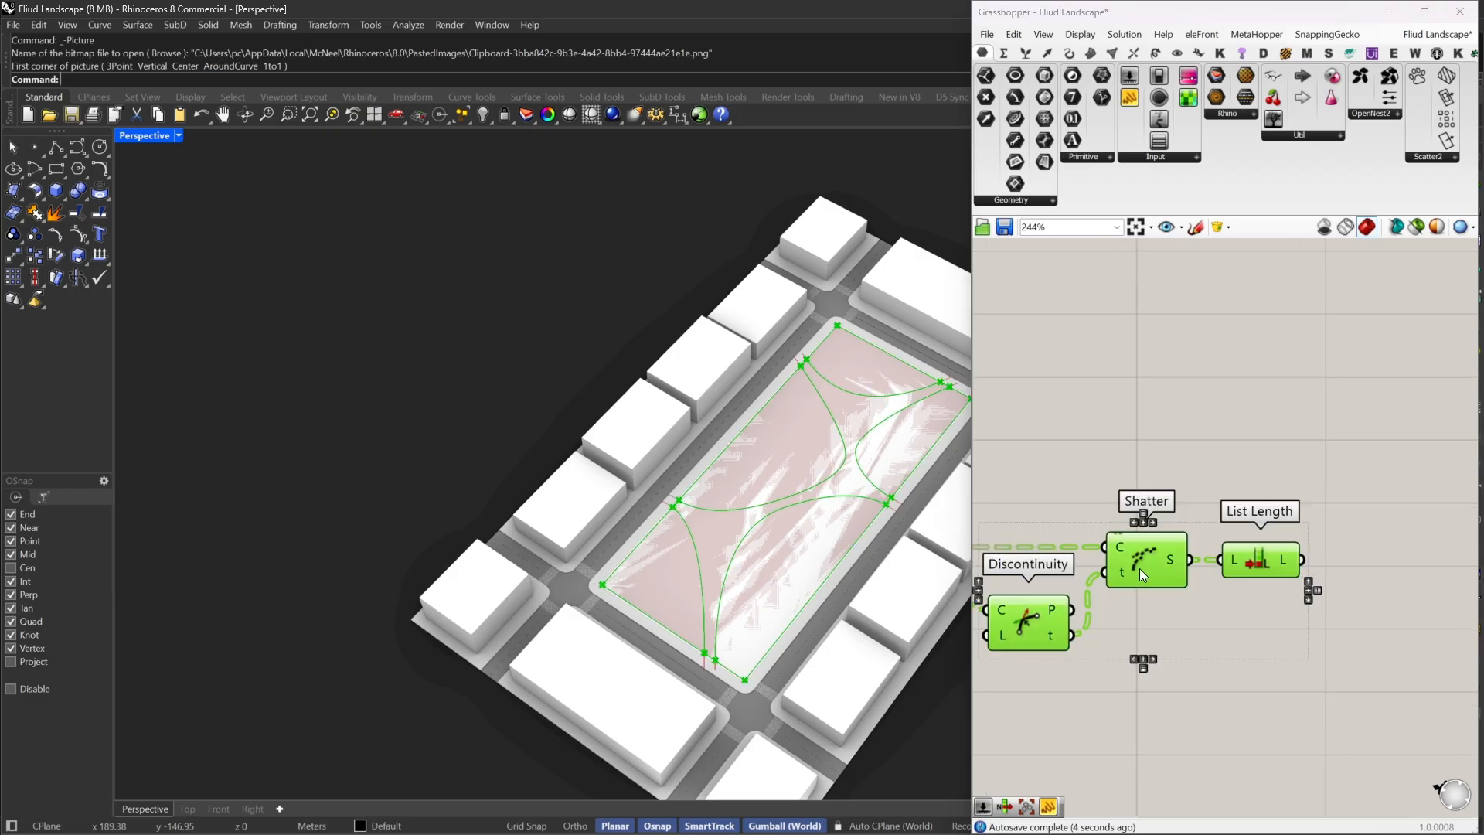
double_click(1318, 447)
text(sort)
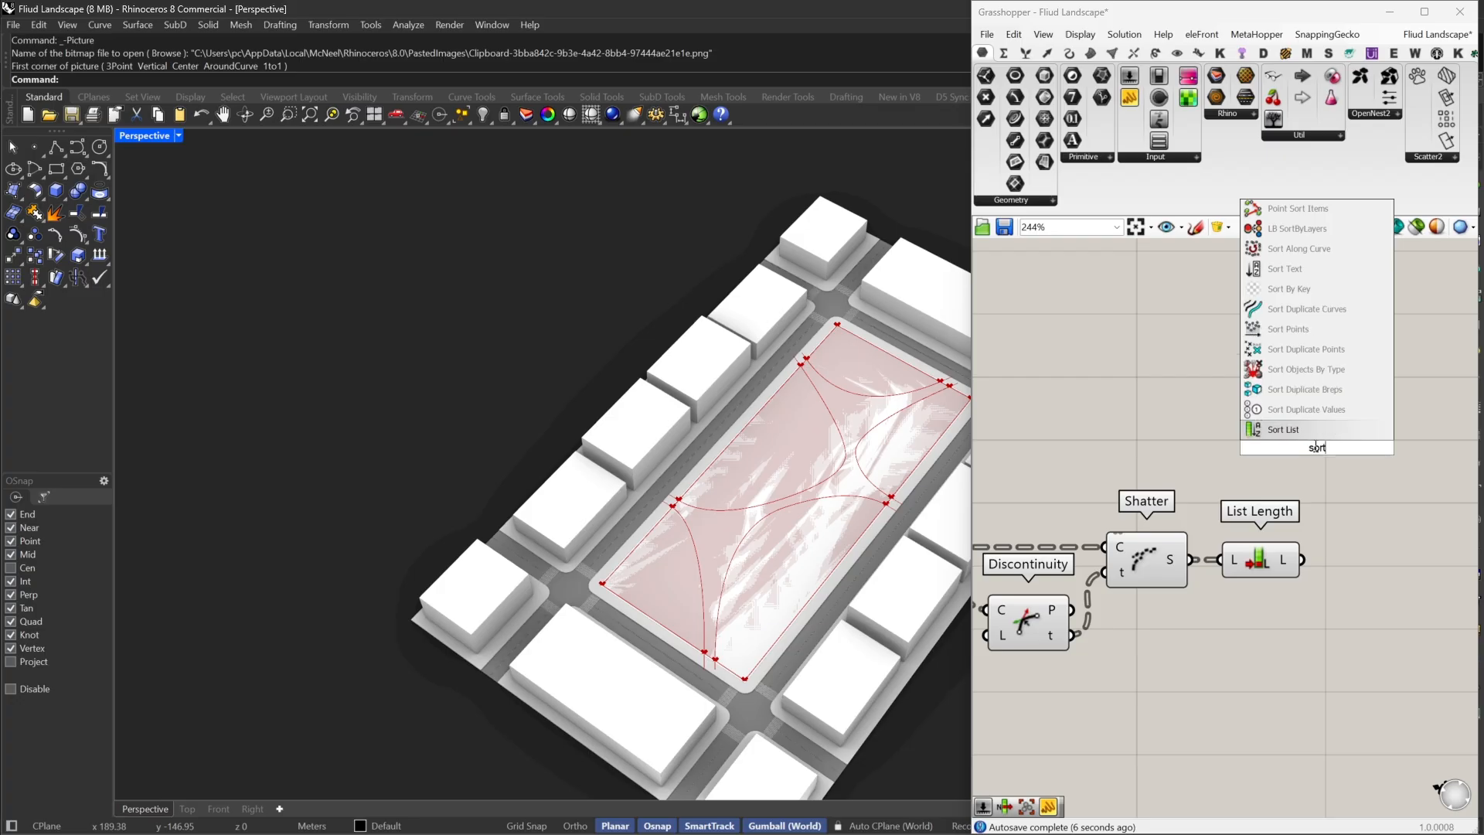
click(1283, 429)
drag(1275, 460, 1298, 558)
drag(1361, 461, 1018, 547)
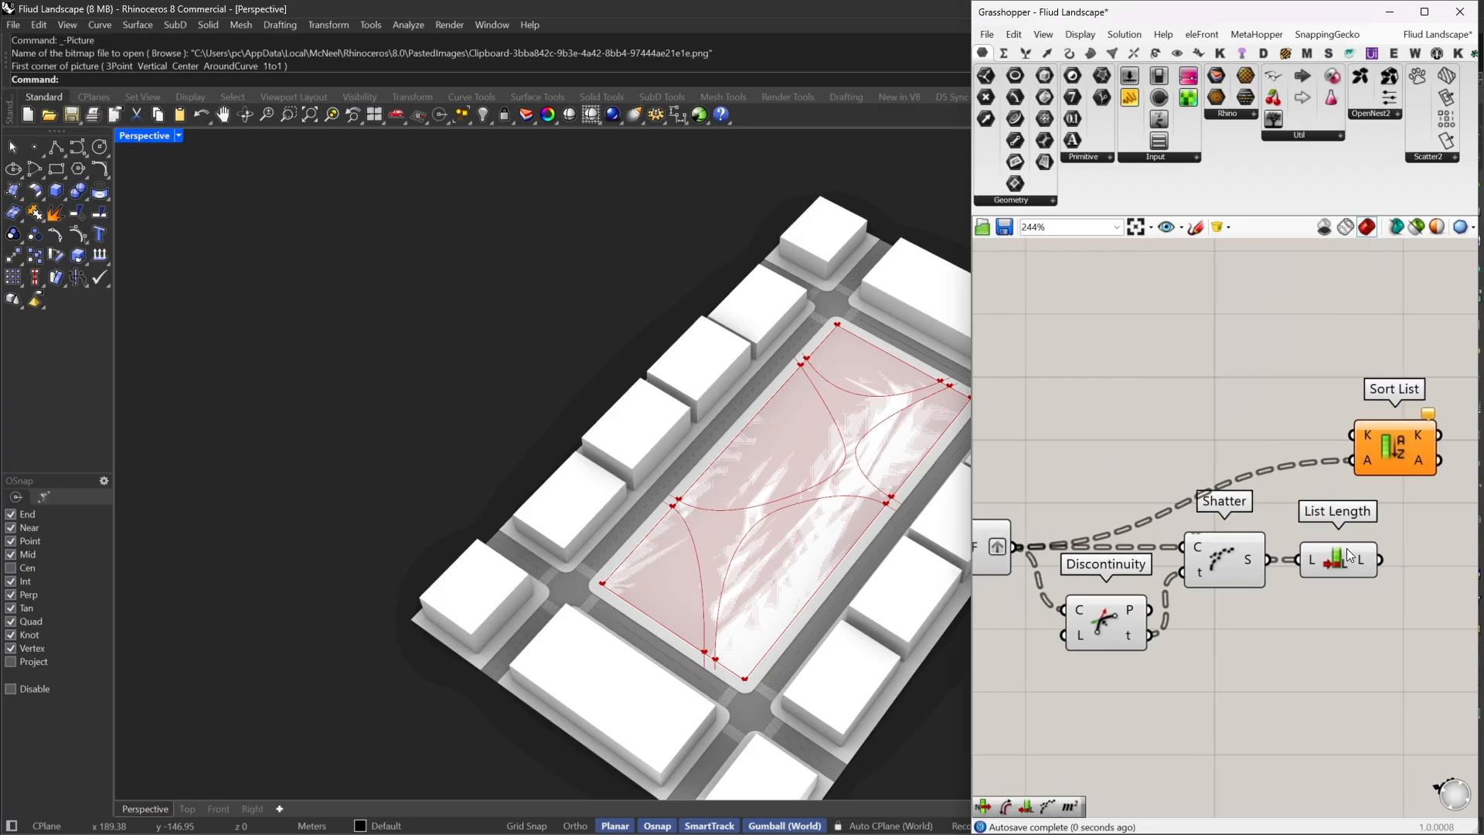
Move Discontinuity, Shatter and List Length lower on the canvas and place Sort List above and beyond List Length
drag(1380, 514, 1045, 680)
drag(1215, 567, 1217, 630)
right_drag(1317, 519, 1196, 537)
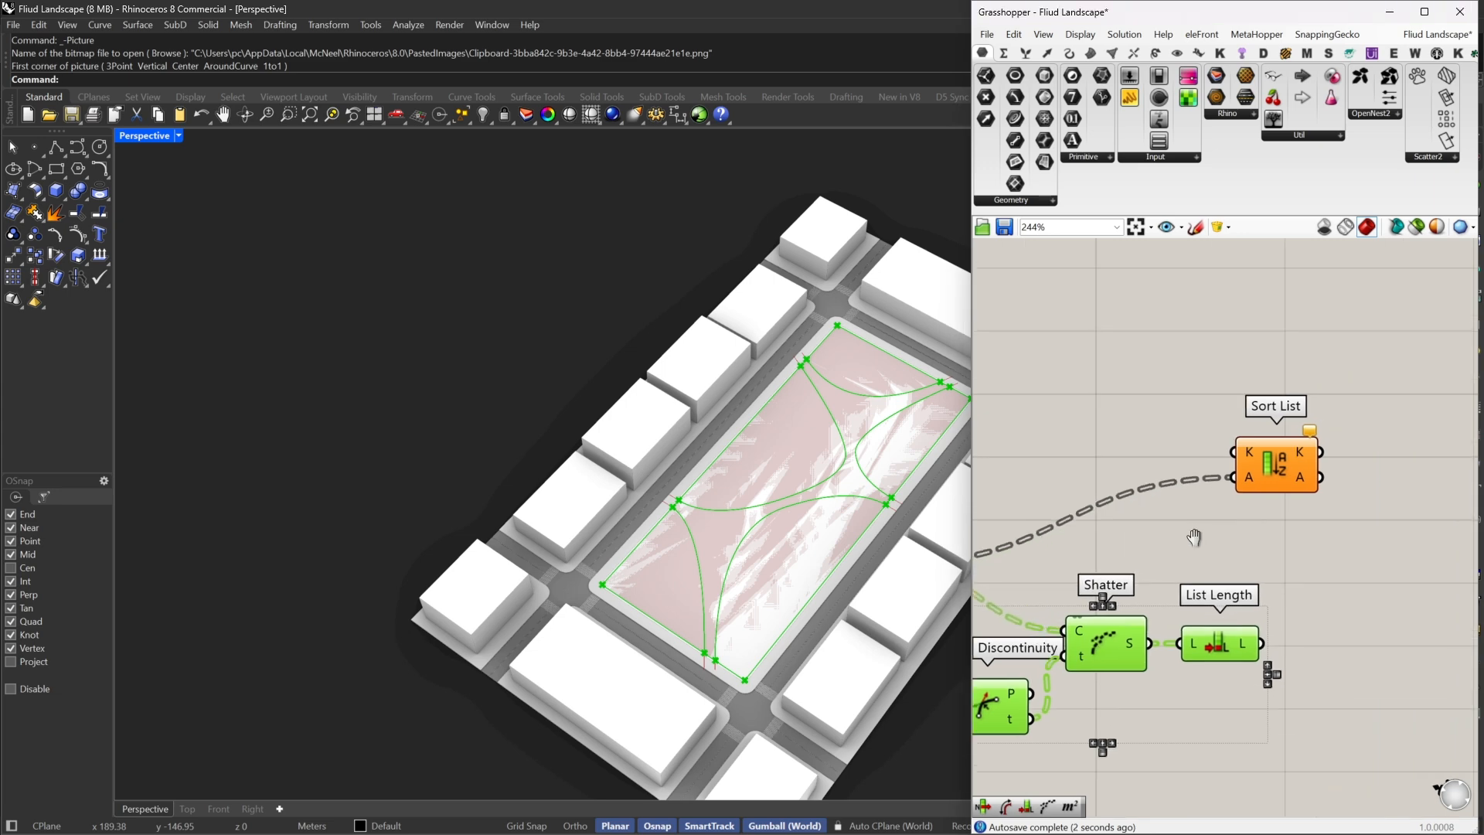
drag(1273, 480, 1362, 567)
Flatten Sort List's A and K inputs and connect List Length's output to the K input
right_click(1362, 567)
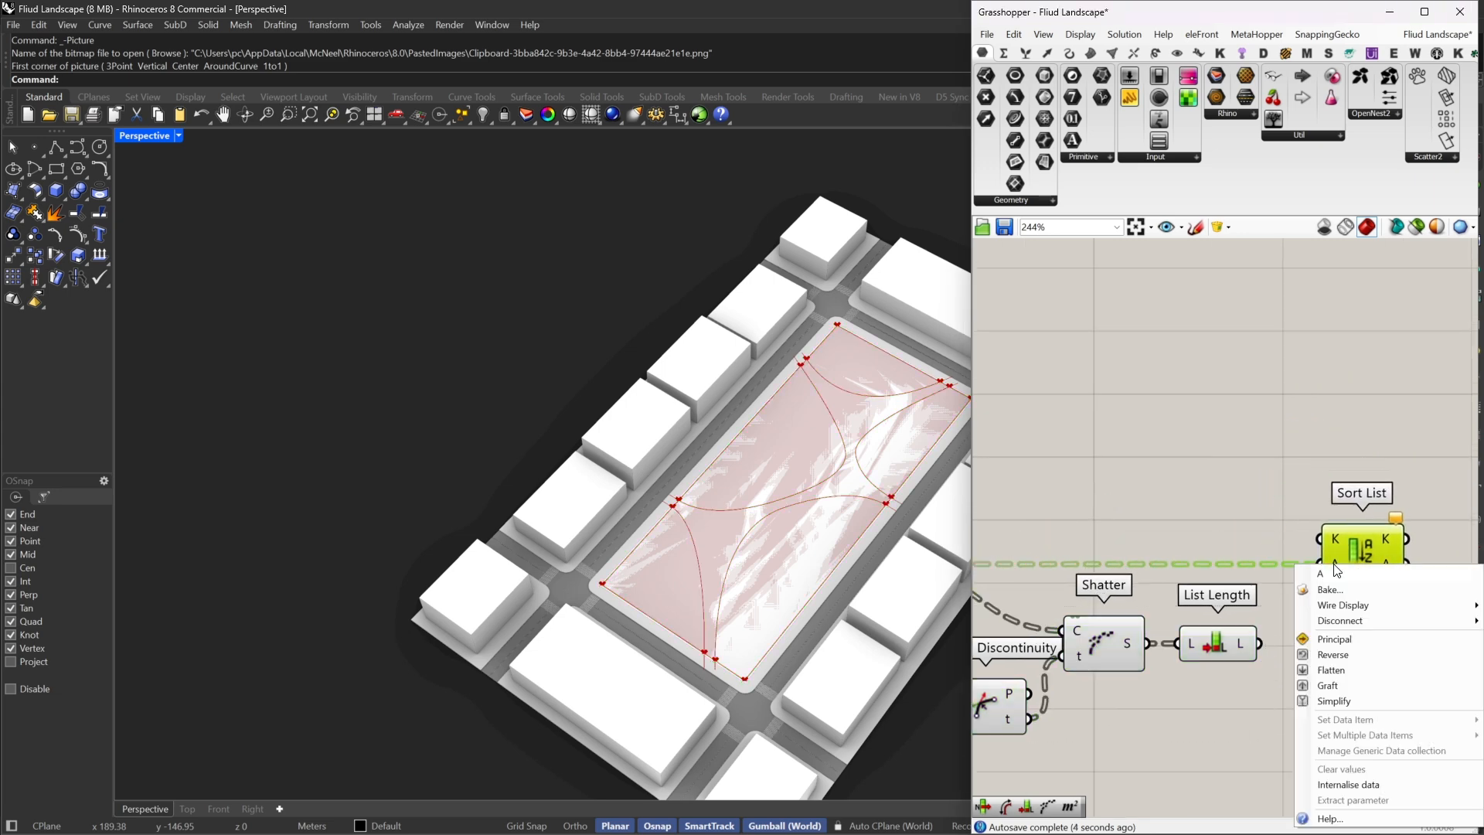
click(1357, 661)
right_click(1303, 539)
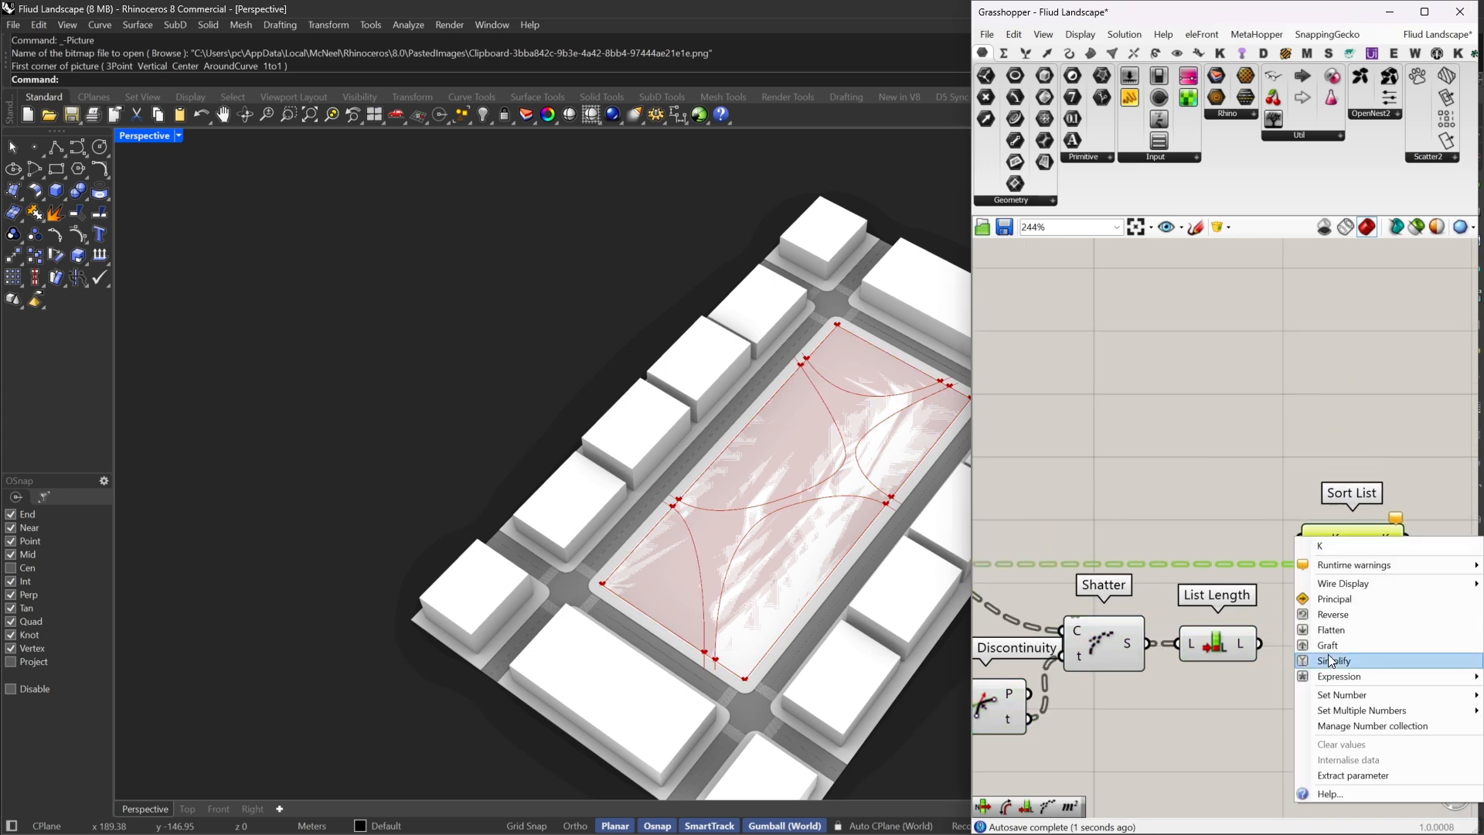
click(1349, 636)
drag(1217, 679, 1248, 648)
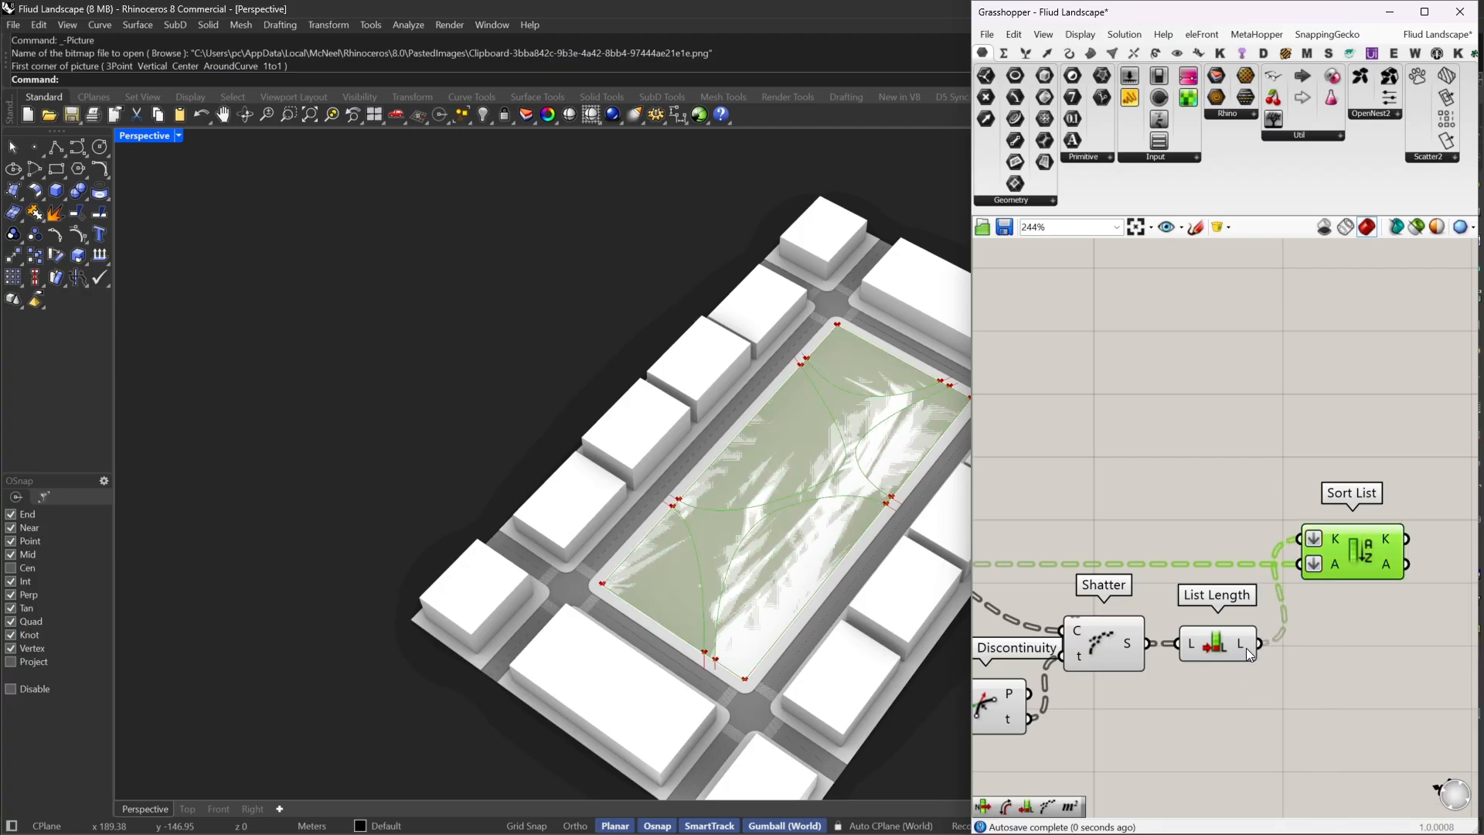
Add a List Item component after Sort List and connect Sort List's A output to its L input
right_drag(1299, 628, 1180, 613)
click(1310, 559)
right_drag(1349, 583, 1237, 577)
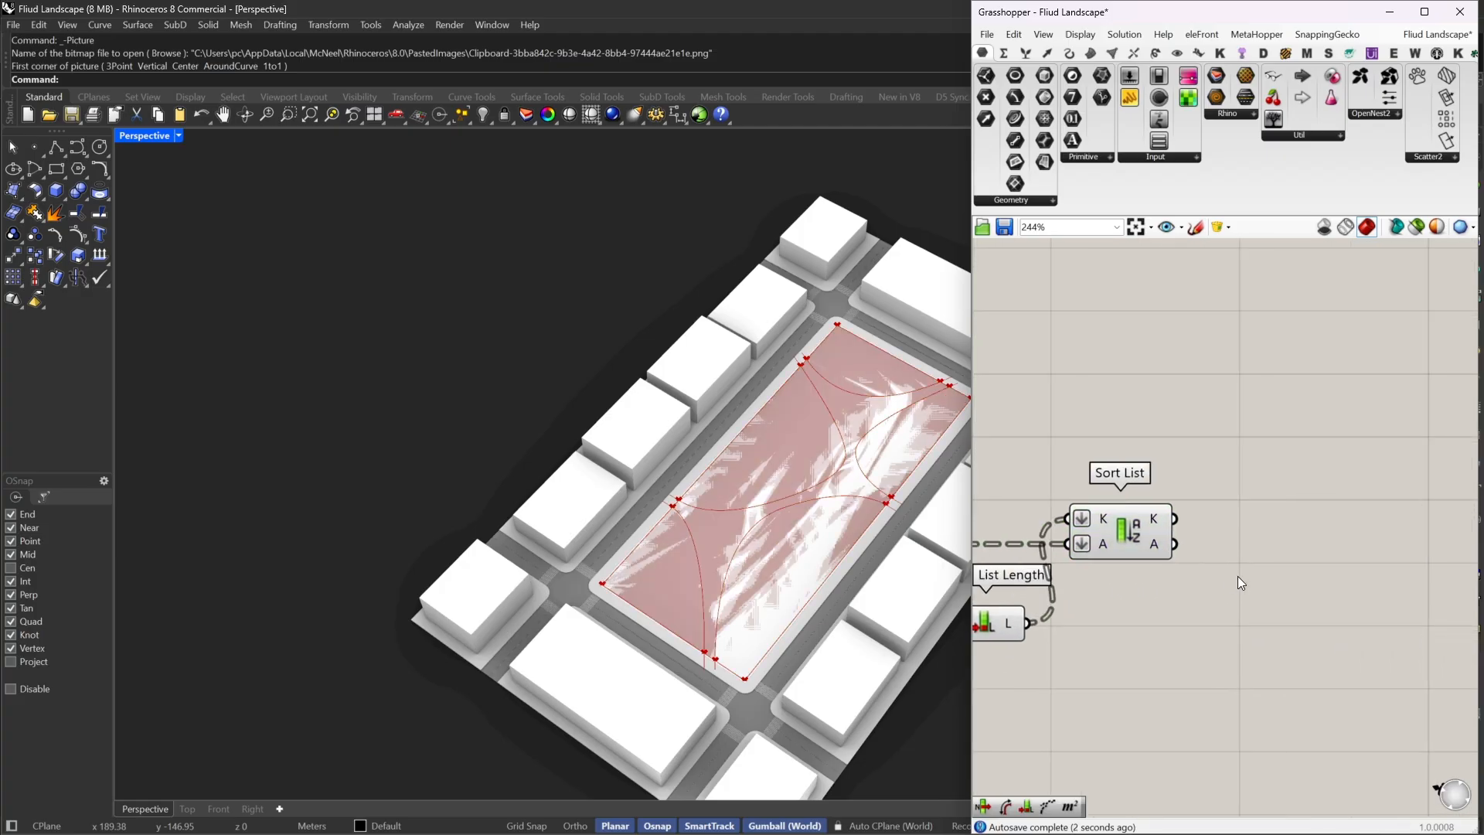
double_click(1237, 570)
text(li)
click(1235, 561)
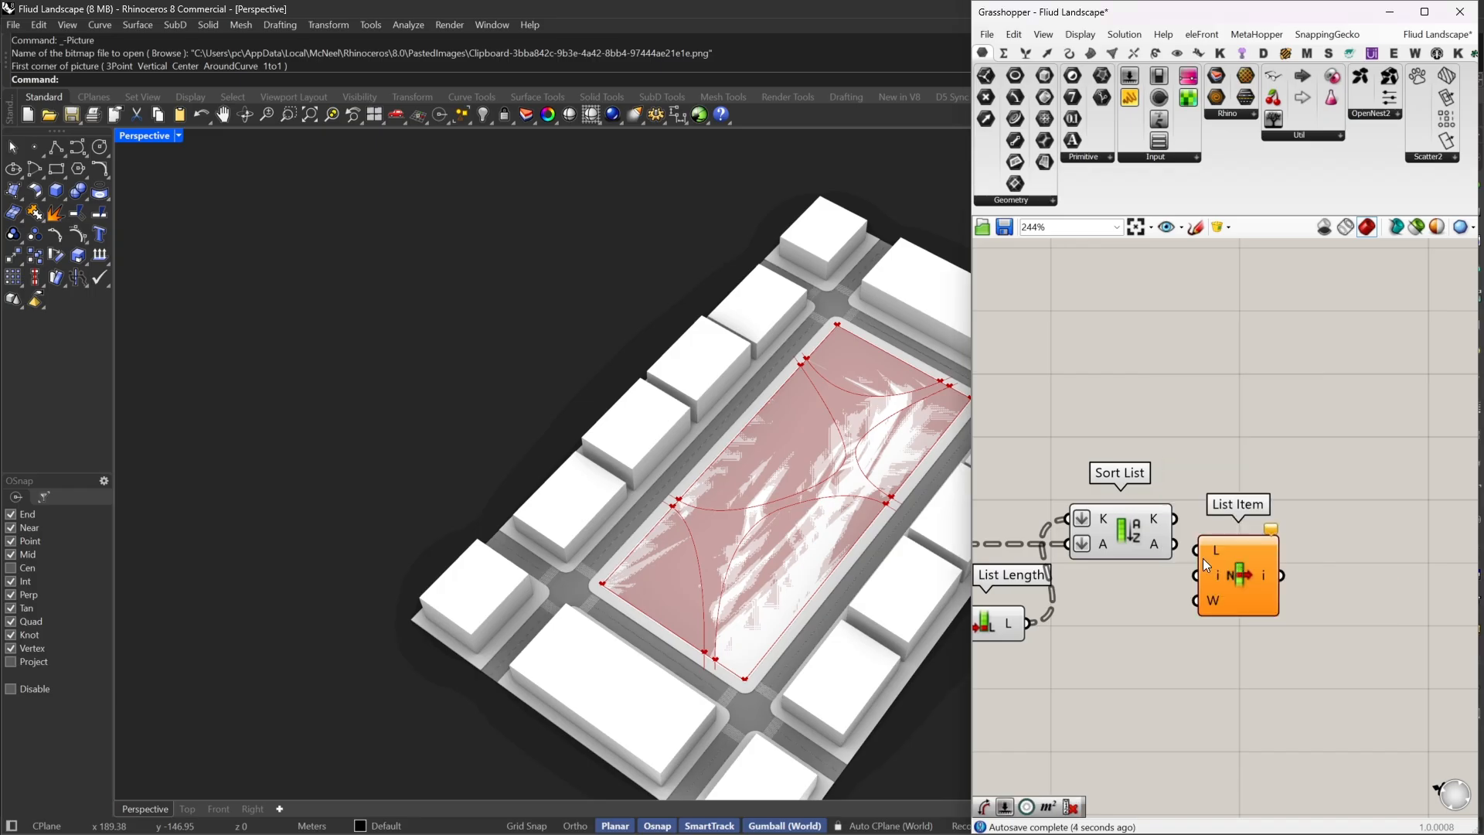
drag(1197, 551, 1175, 544)
mouse_move(1254, 615)
mouse_down()
mouse_move(1261, 593)
mouse_move(1261, 610)
mouse_up()
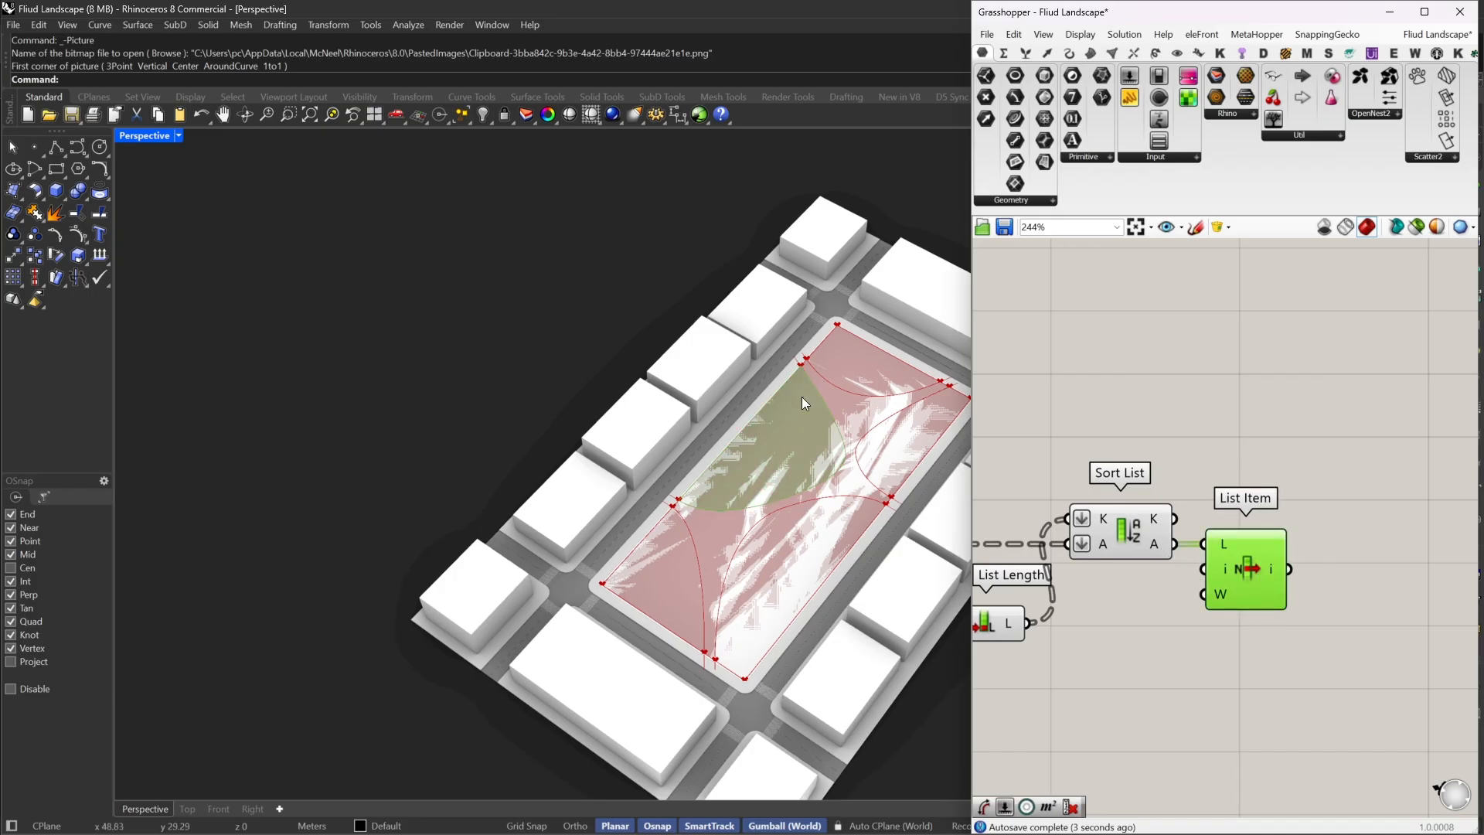
click(1246, 622)
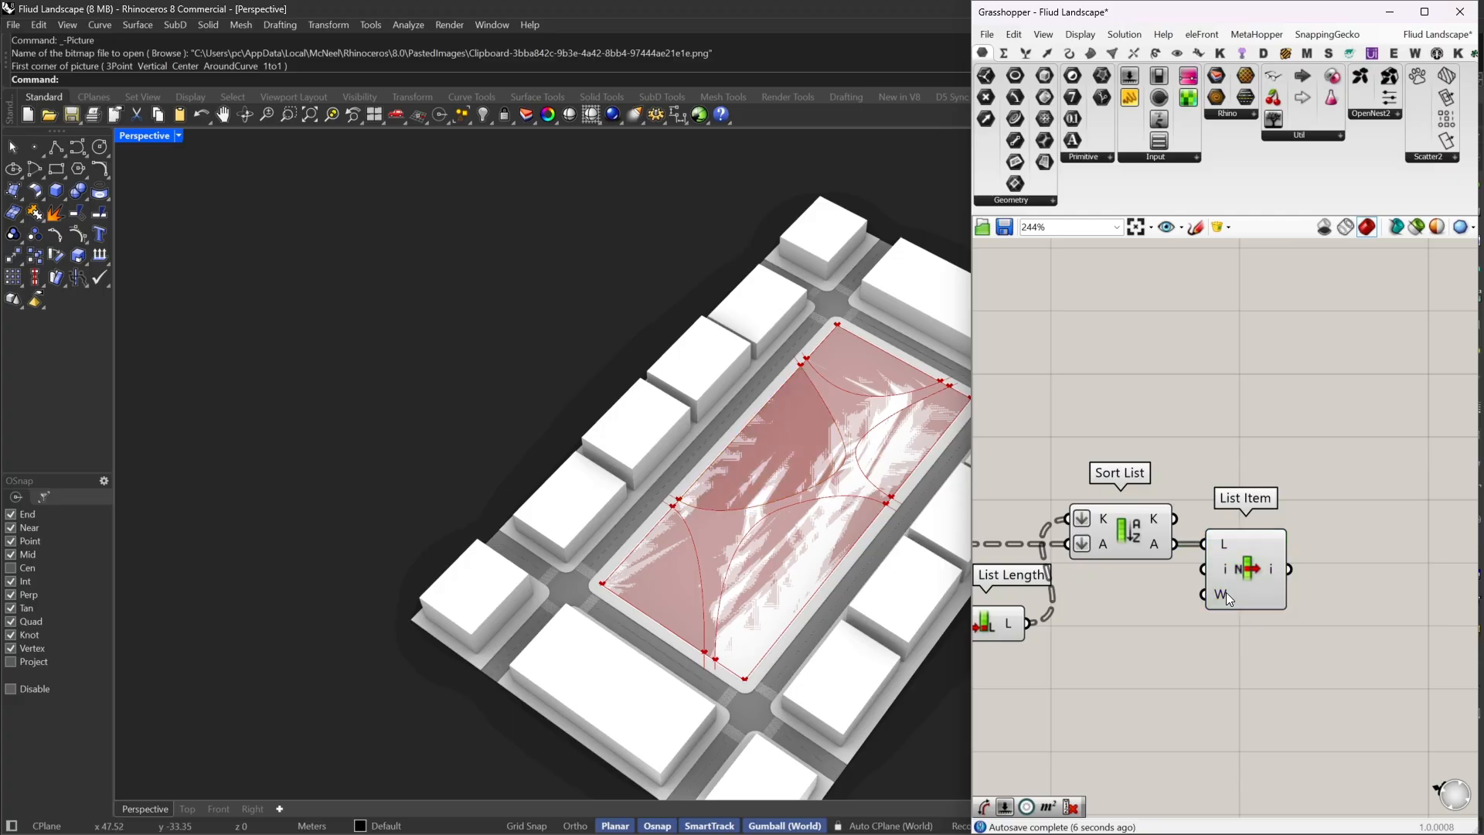
Reverse List Item's L input and move the component above Sort List's level
right_drag(1226, 593, 1229, 555)
right_click(1230, 554)
click(1218, 623)
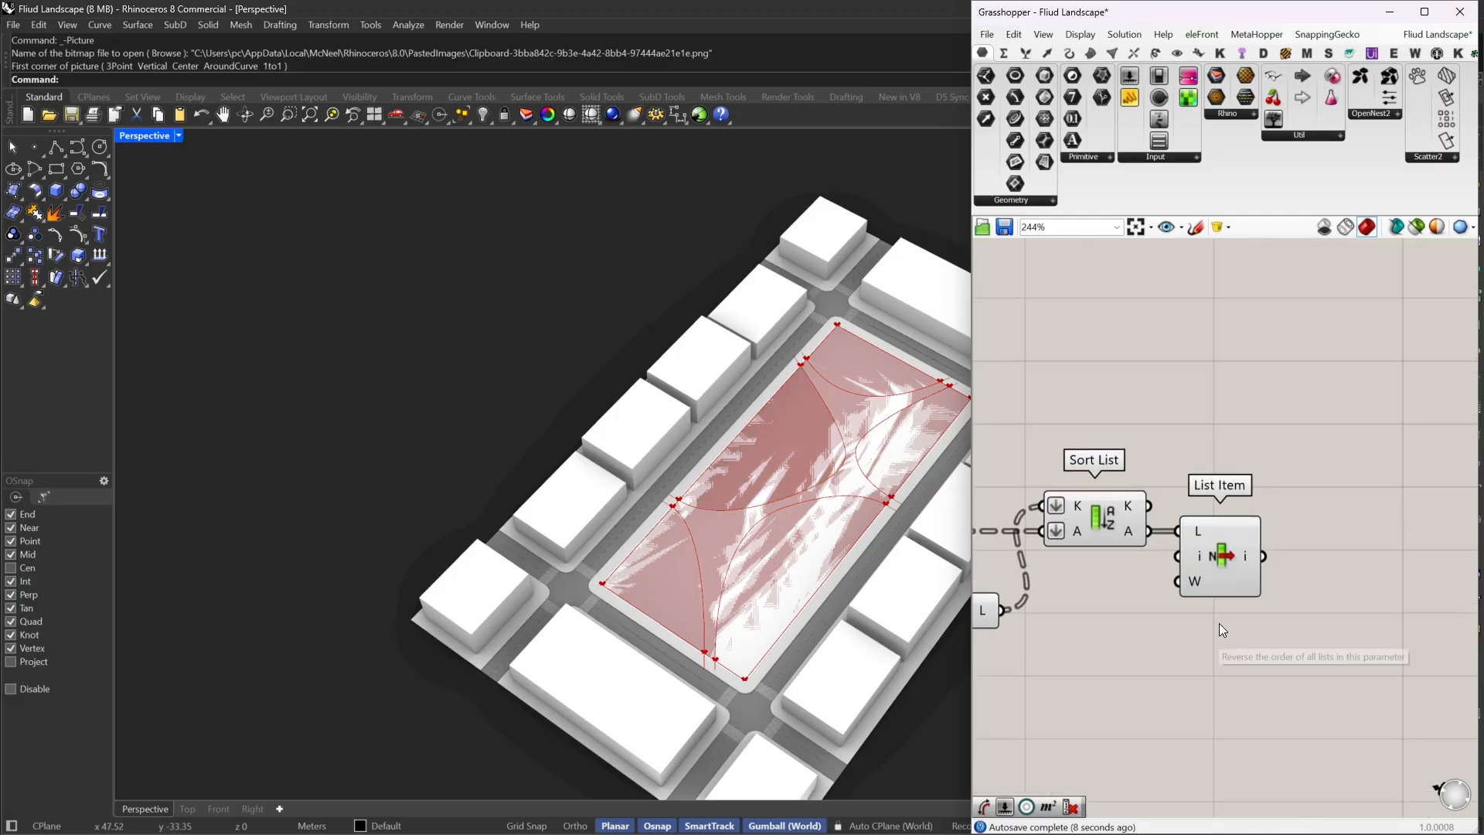
drag(1189, 568, 1282, 342)
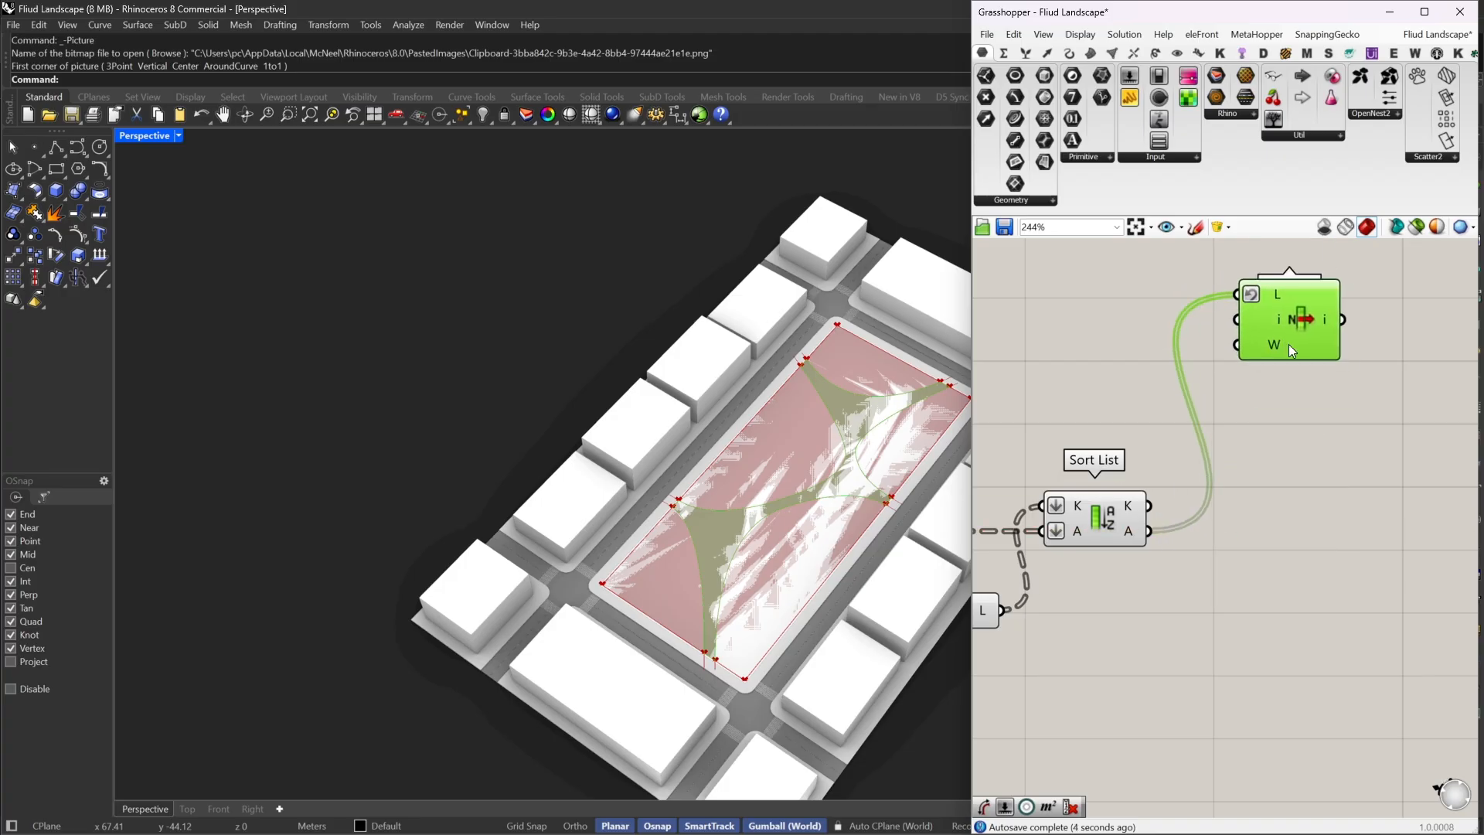
Add a Cull Index component below List Item and connect Sort List's A output to its L input
double_click(1302, 592)
text(cull)
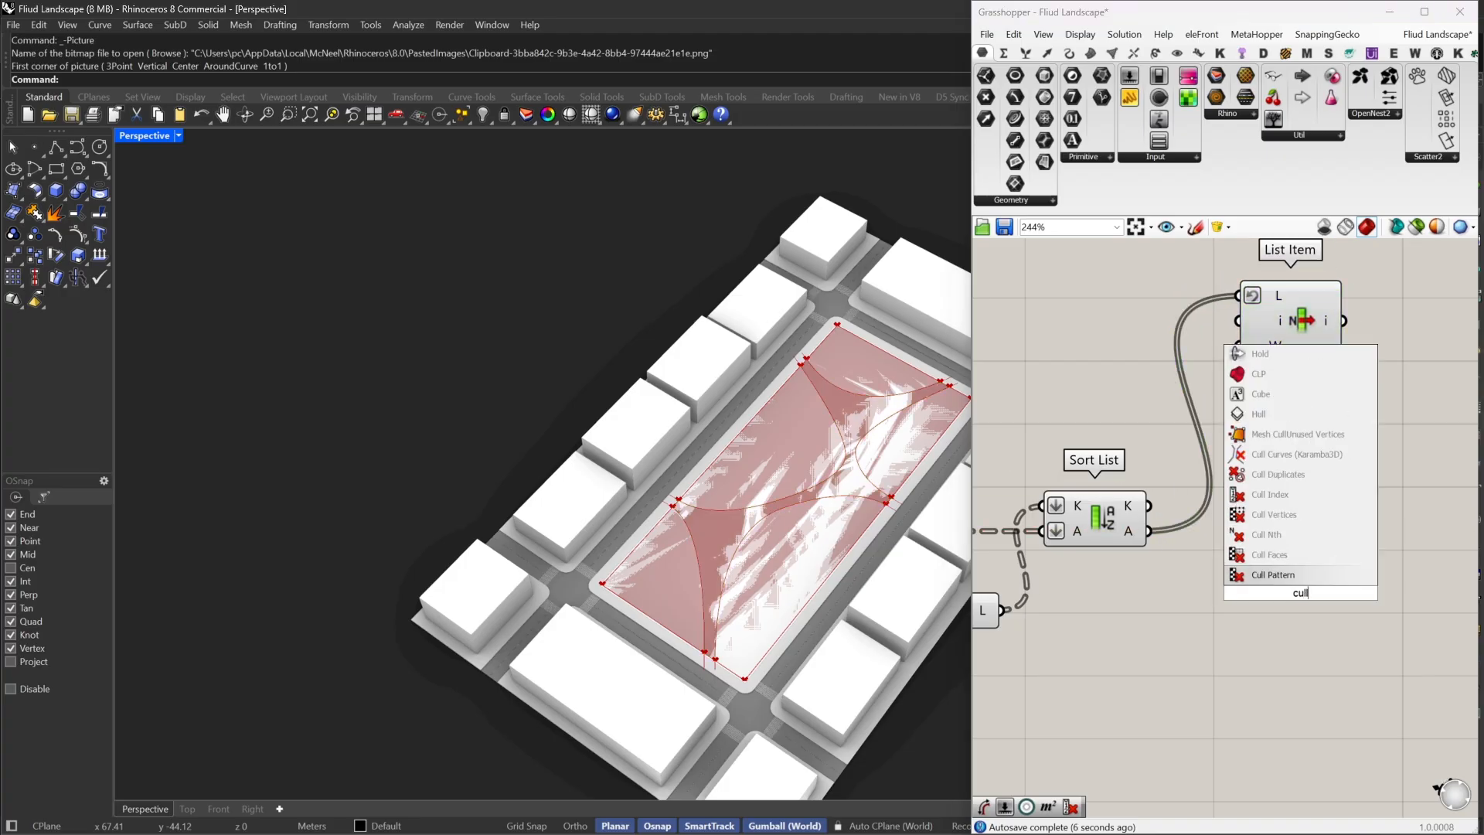
click(1272, 495)
drag(1149, 531, 1245, 532)
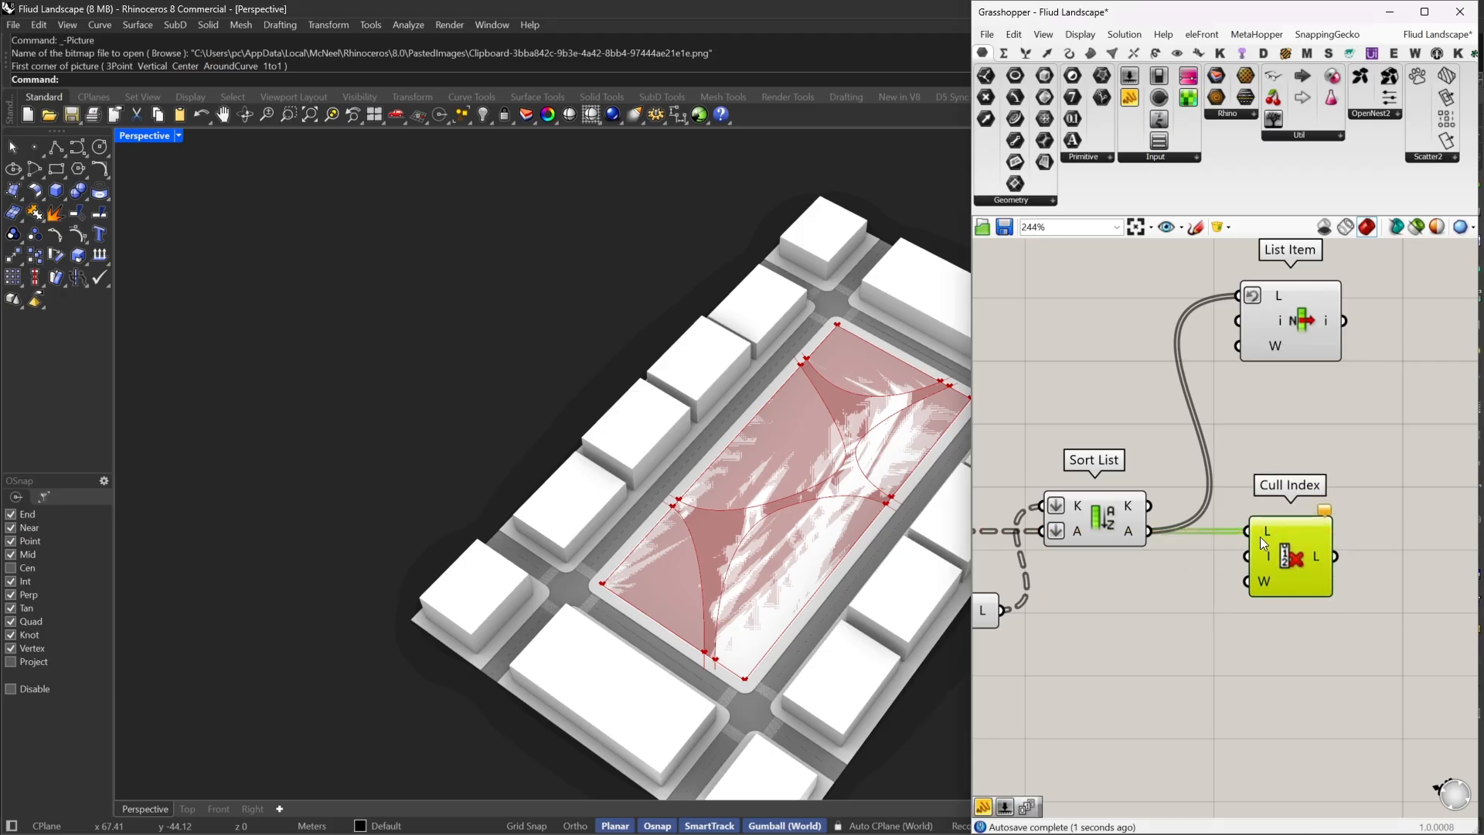
Set Cull Index's L input to Reverse
right_click(1264, 532)
click(1279, 624)
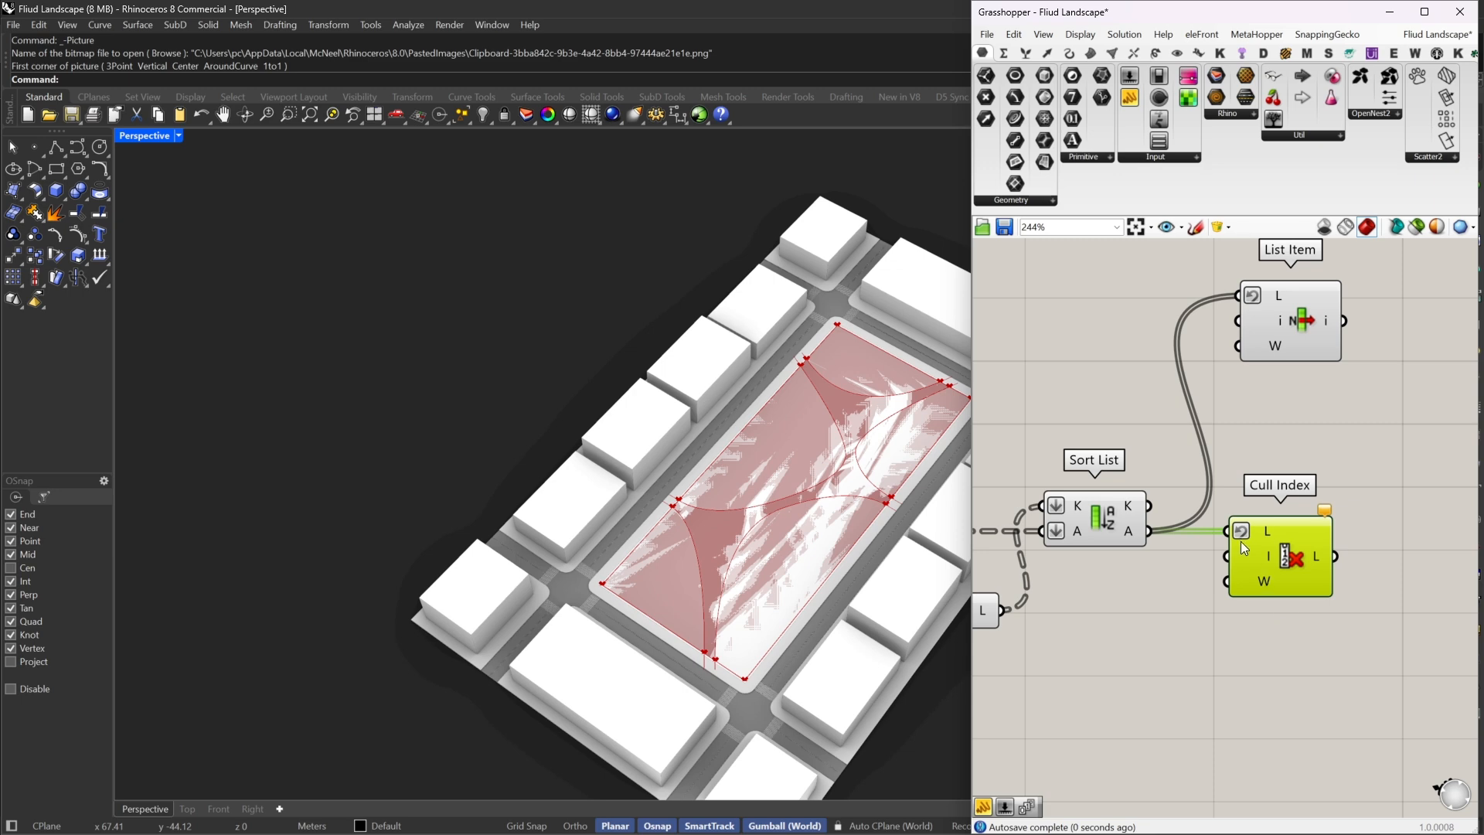
right_click(1241, 533)
click(1274, 627)
right_click(1260, 545)
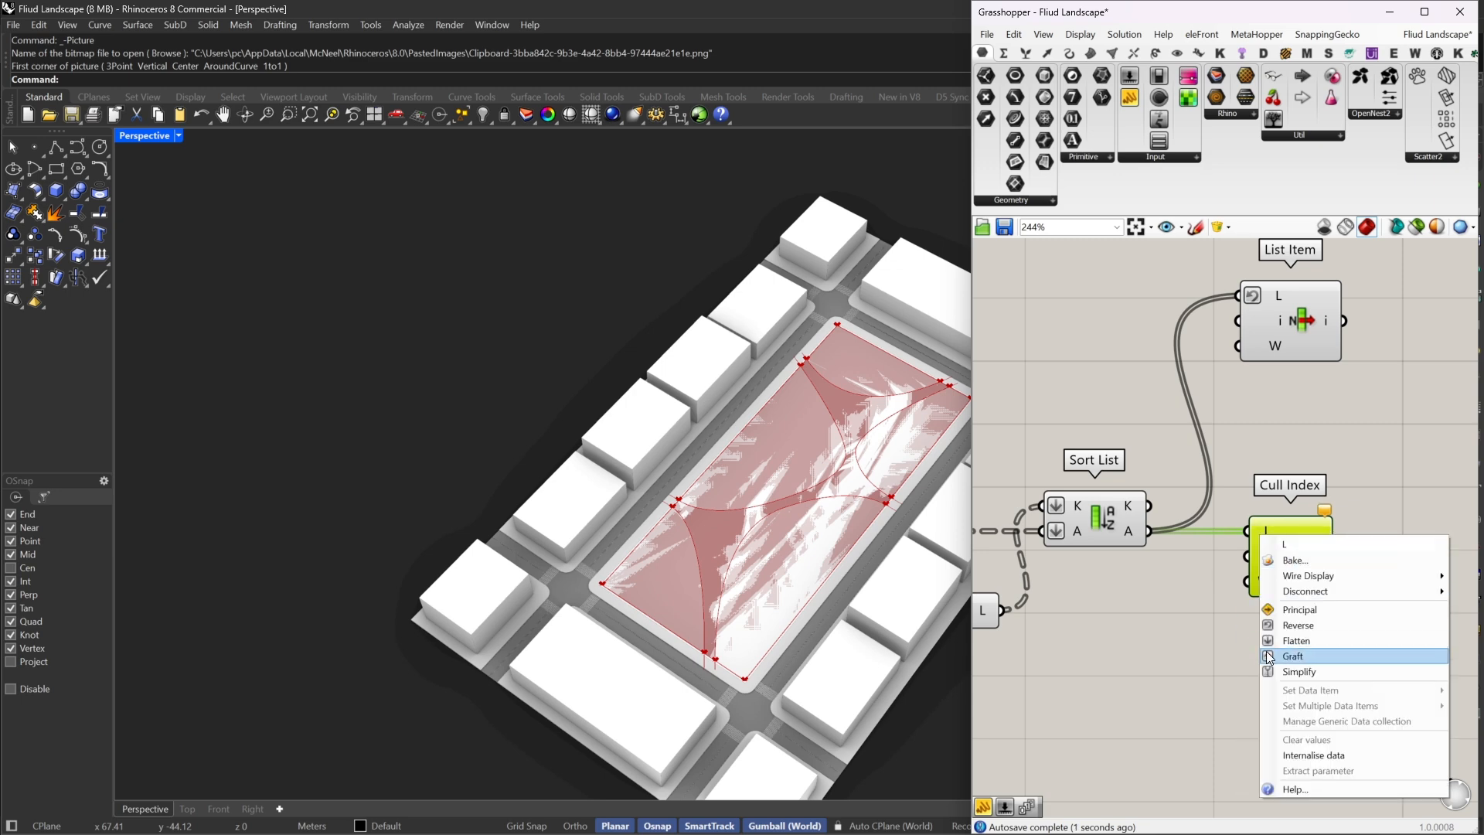
click(1277, 625)
Add a panel containing 0, feed it into Cull Index's I input and place it beside that input
right_click(1240, 555)
double_click(1155, 634)
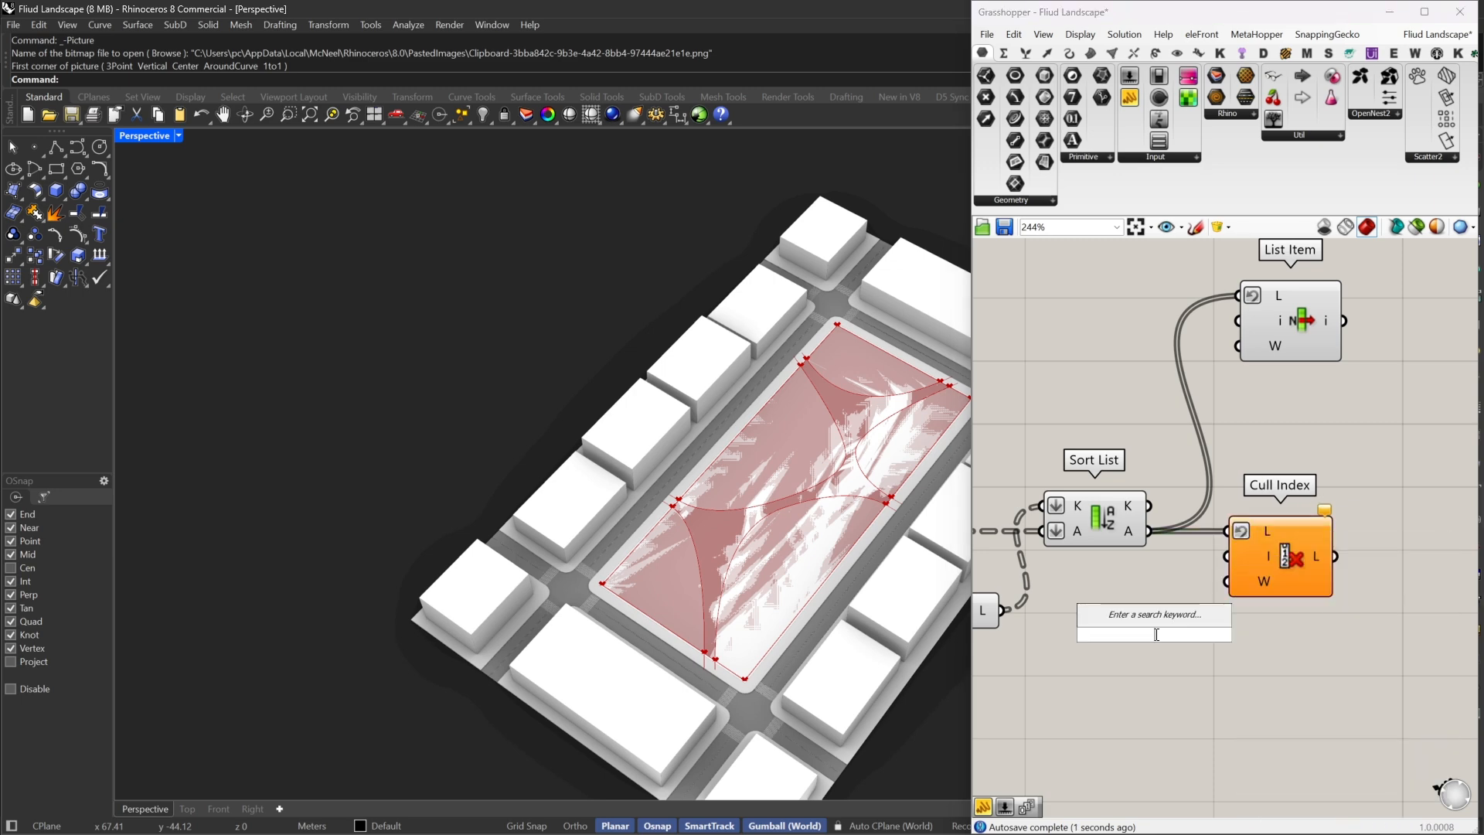
text("0)
key(Return)
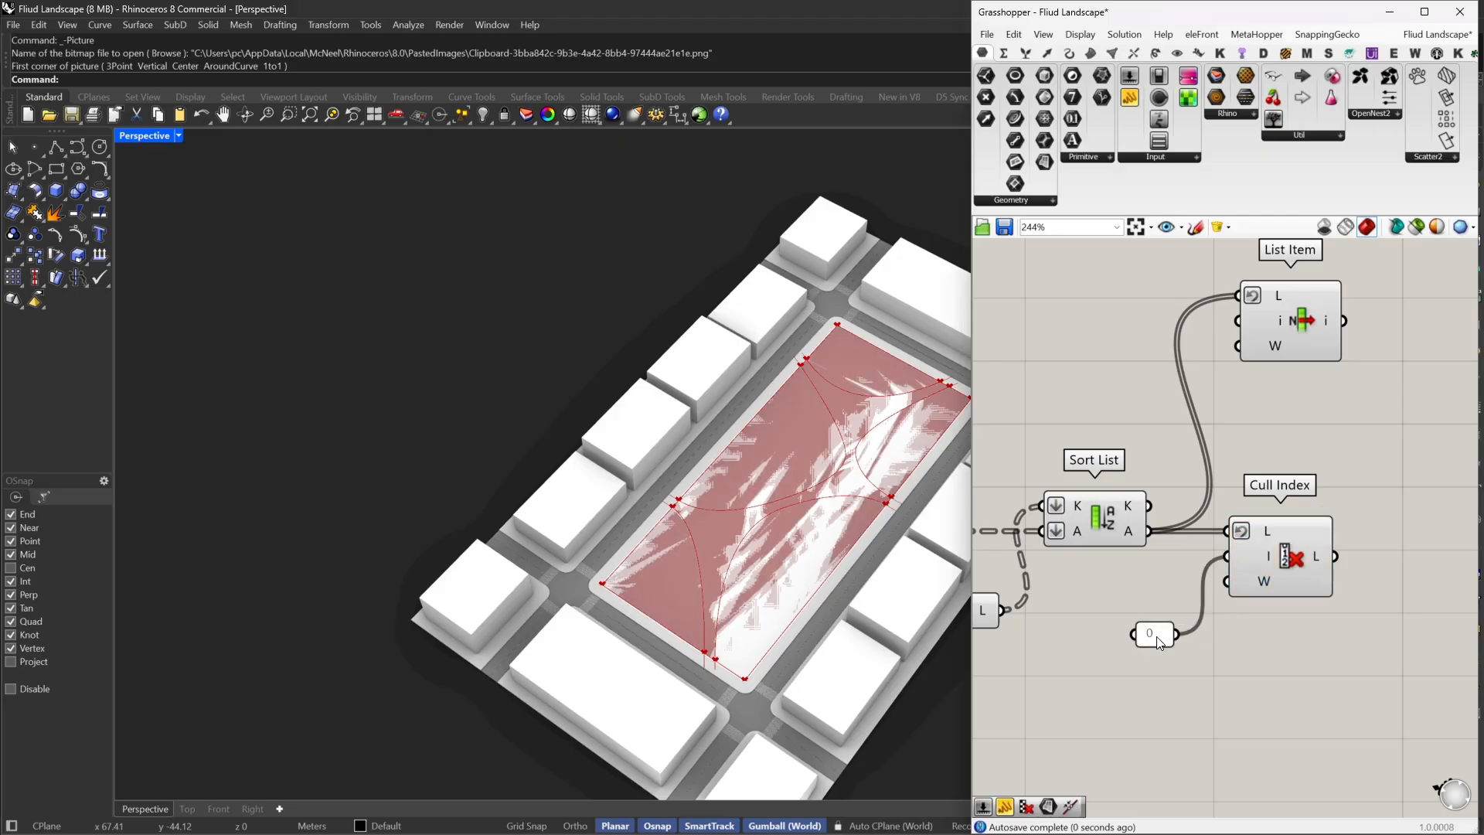
drag(1156, 634, 1190, 555)
Align List Item above Cull Index and select each component in turn to compare their surfaces in the preview
click(1294, 346)
drag(1292, 341, 1283, 382)
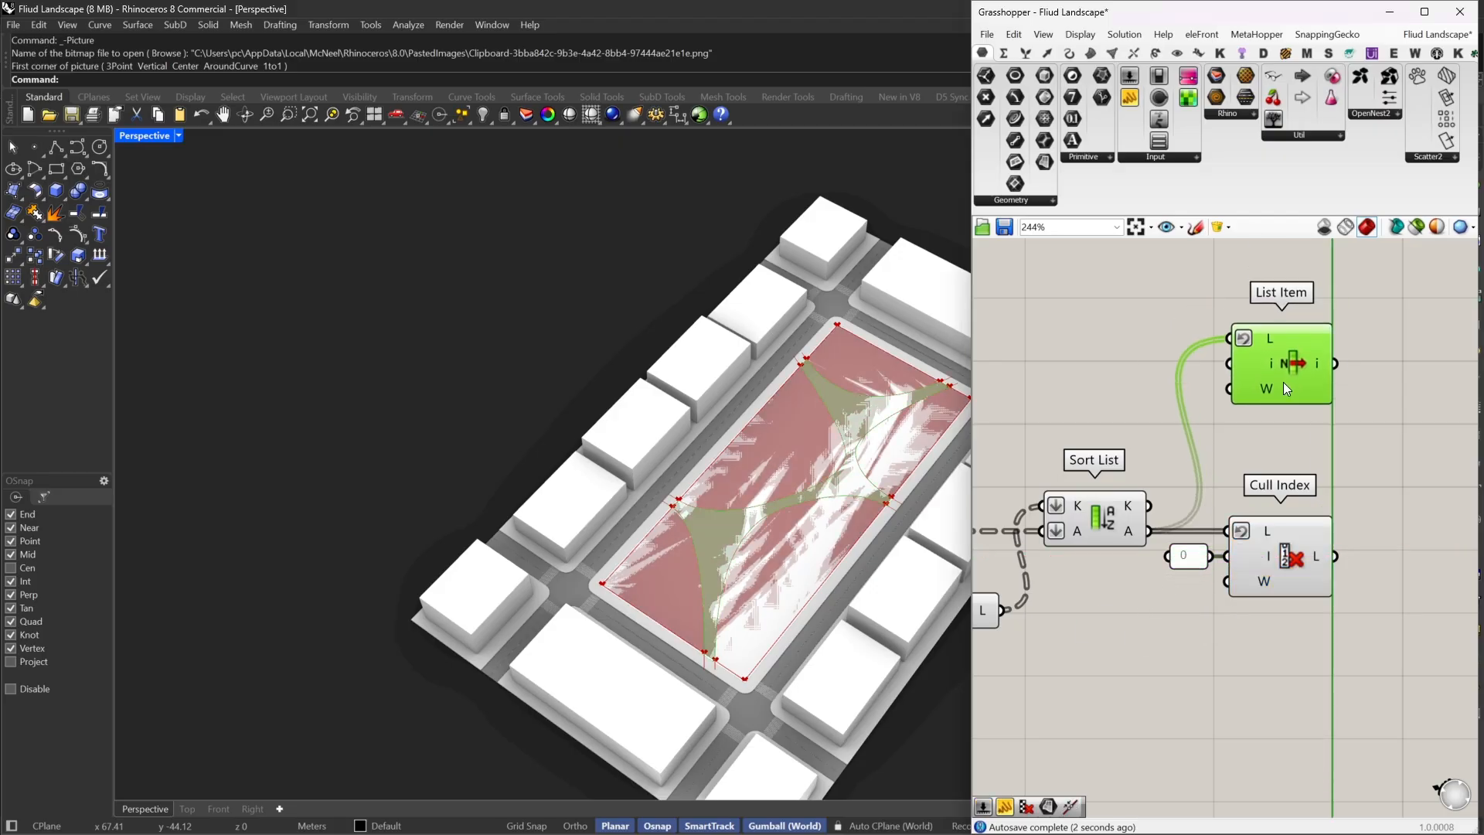
click(1301, 562)
click(1288, 354)
right_drag(1288, 354, 1194, 347)
drag(1194, 346, 1189, 360)
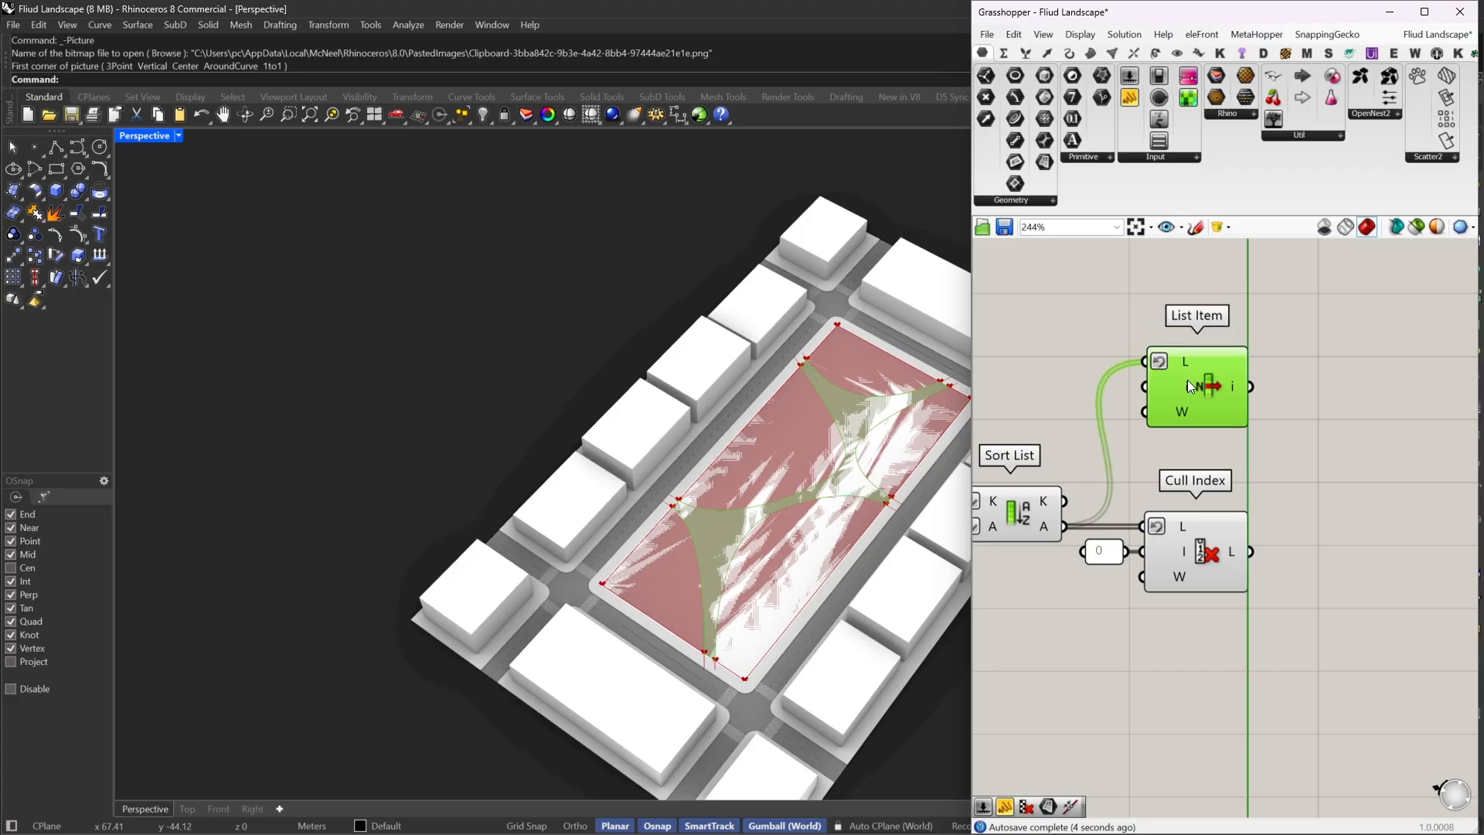
click(1196, 572)
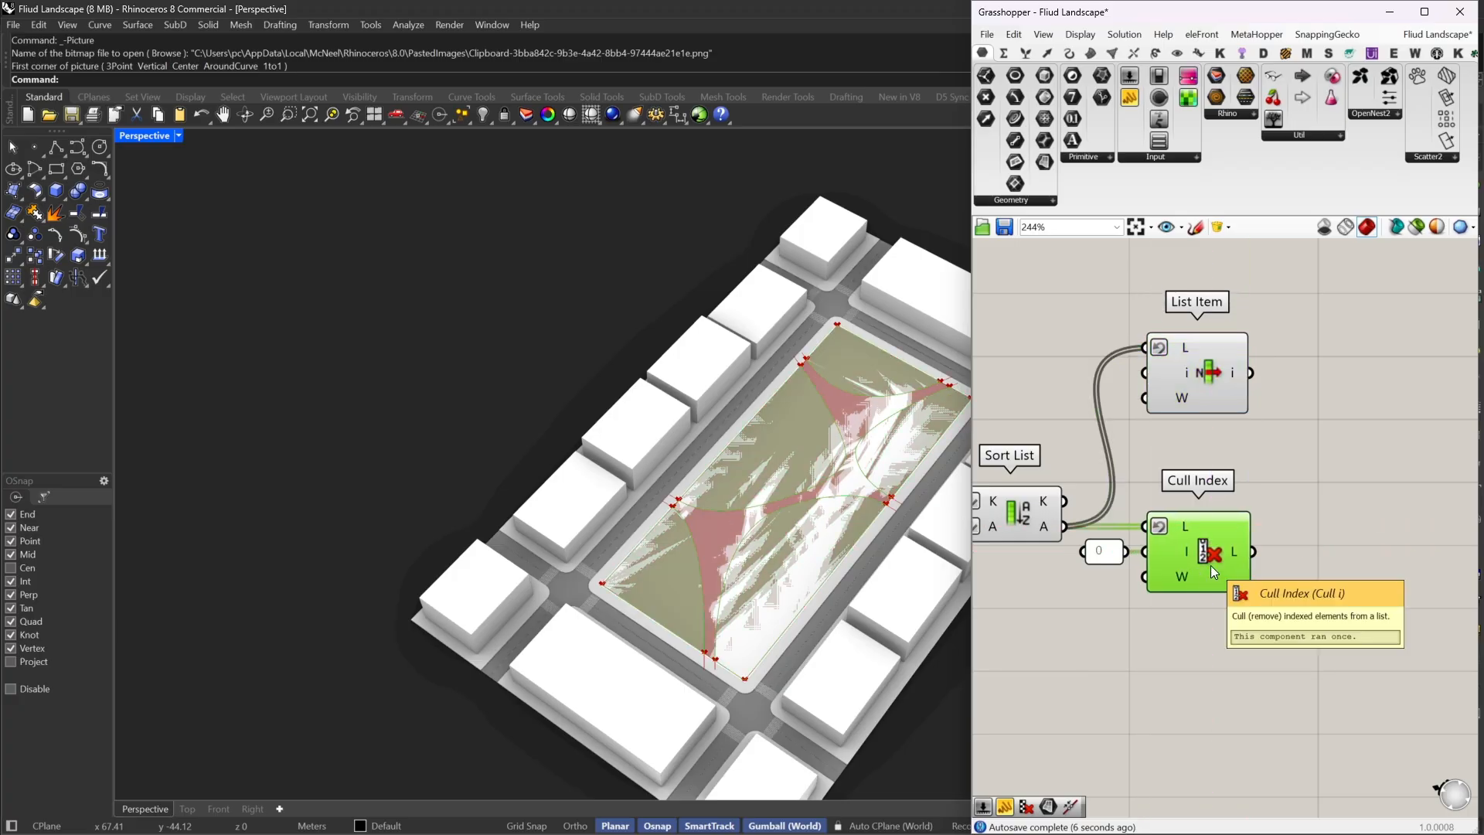
Turn off the preview of all components upstream of List Item and Cull Index
scroll(1133, 561, down, 2)
right_drag(1133, 561, 1321, 589)
scroll(1320, 589, down, 4)
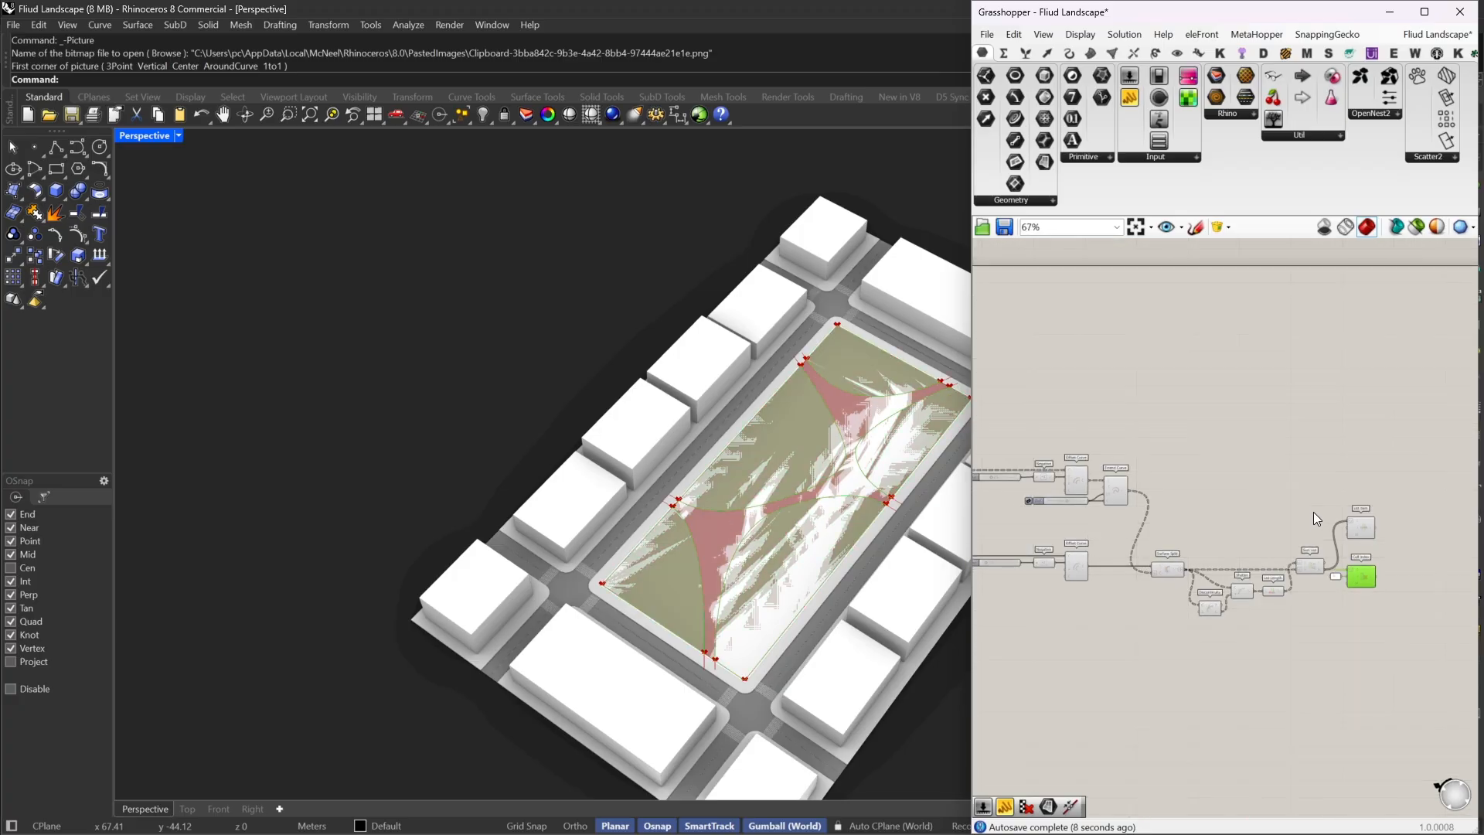
drag(1315, 501, 906, 684)
right_click(1152, 449)
click(1179, 467)
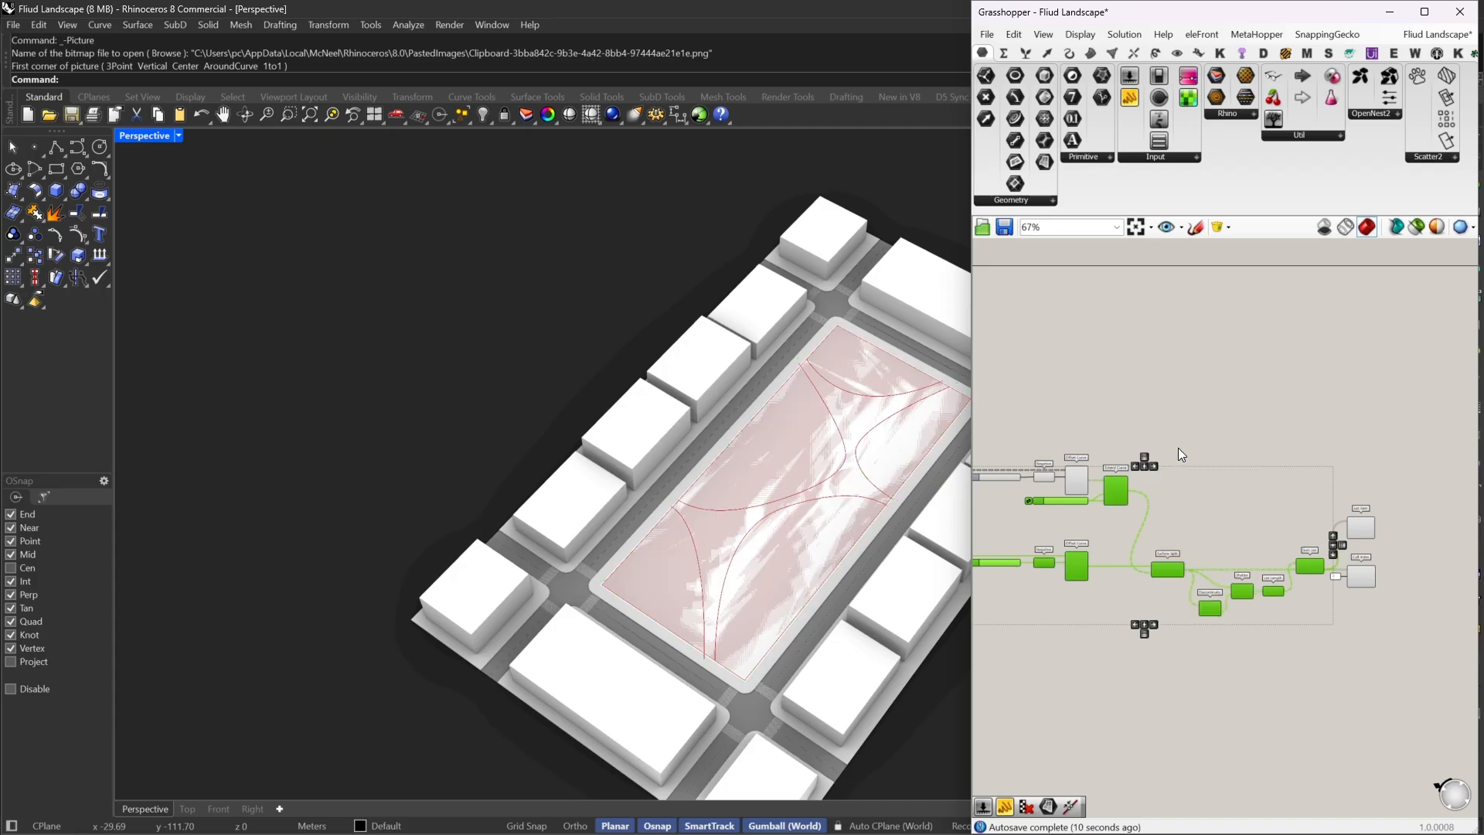
click(1121, 421)
right_drag(1118, 418, 1276, 418)
drag(1307, 427, 1152, 576)
middle_click(1250, 369)
click(1271, 393)
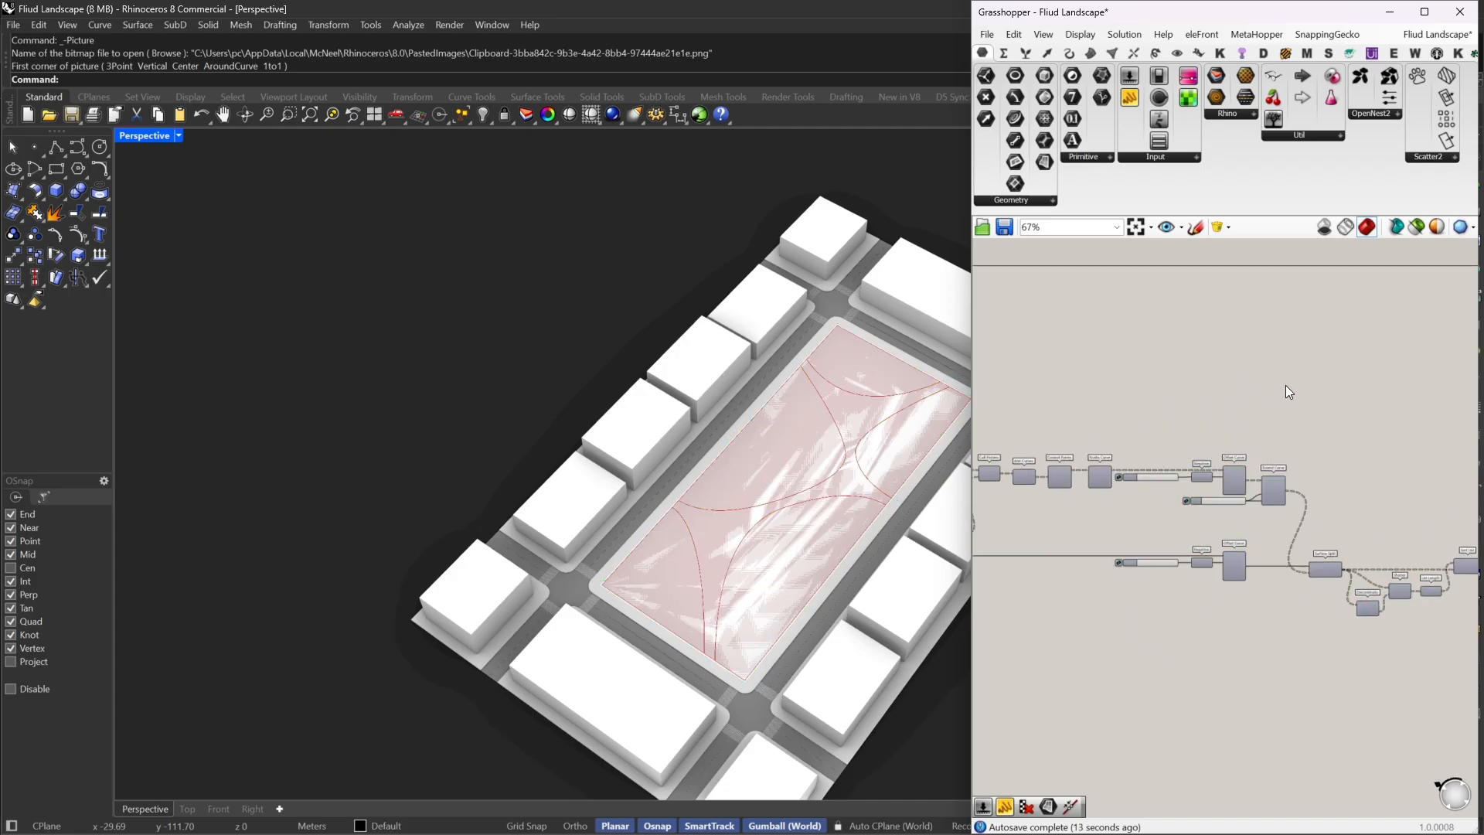
Hide the picture surface covering the central site in the Rhino viewport
click(824, 503)
text(Hi)
key(Return)
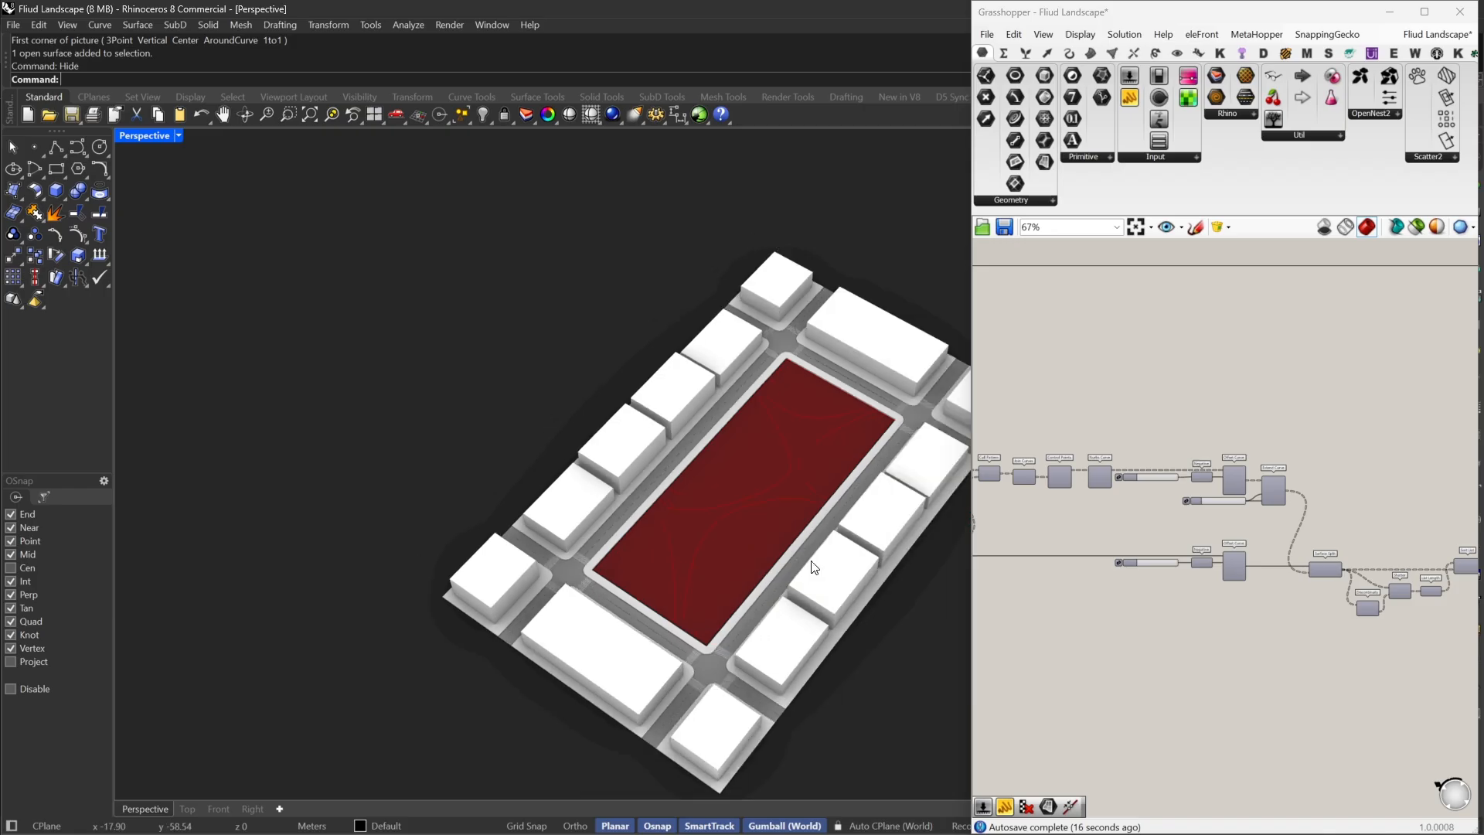
Add a Divide Curve component after Cull Index and connect Cull Index's grafted L output to its C input
scroll(809, 520, up, 5)
right_drag(1450, 499, 1117, 485)
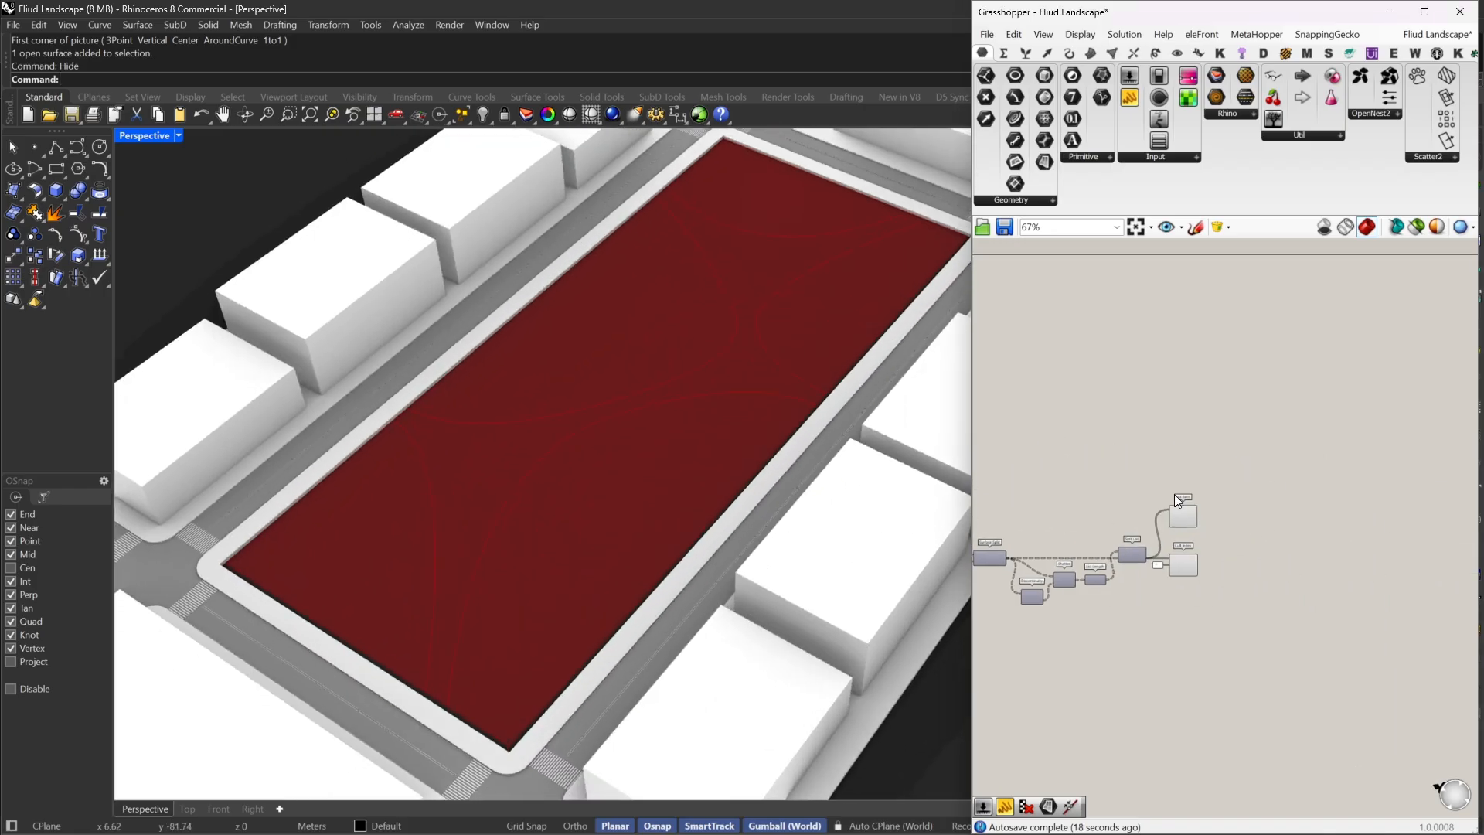
scroll(1237, 550, up, 3)
right_drag(1241, 564, 1242, 511)
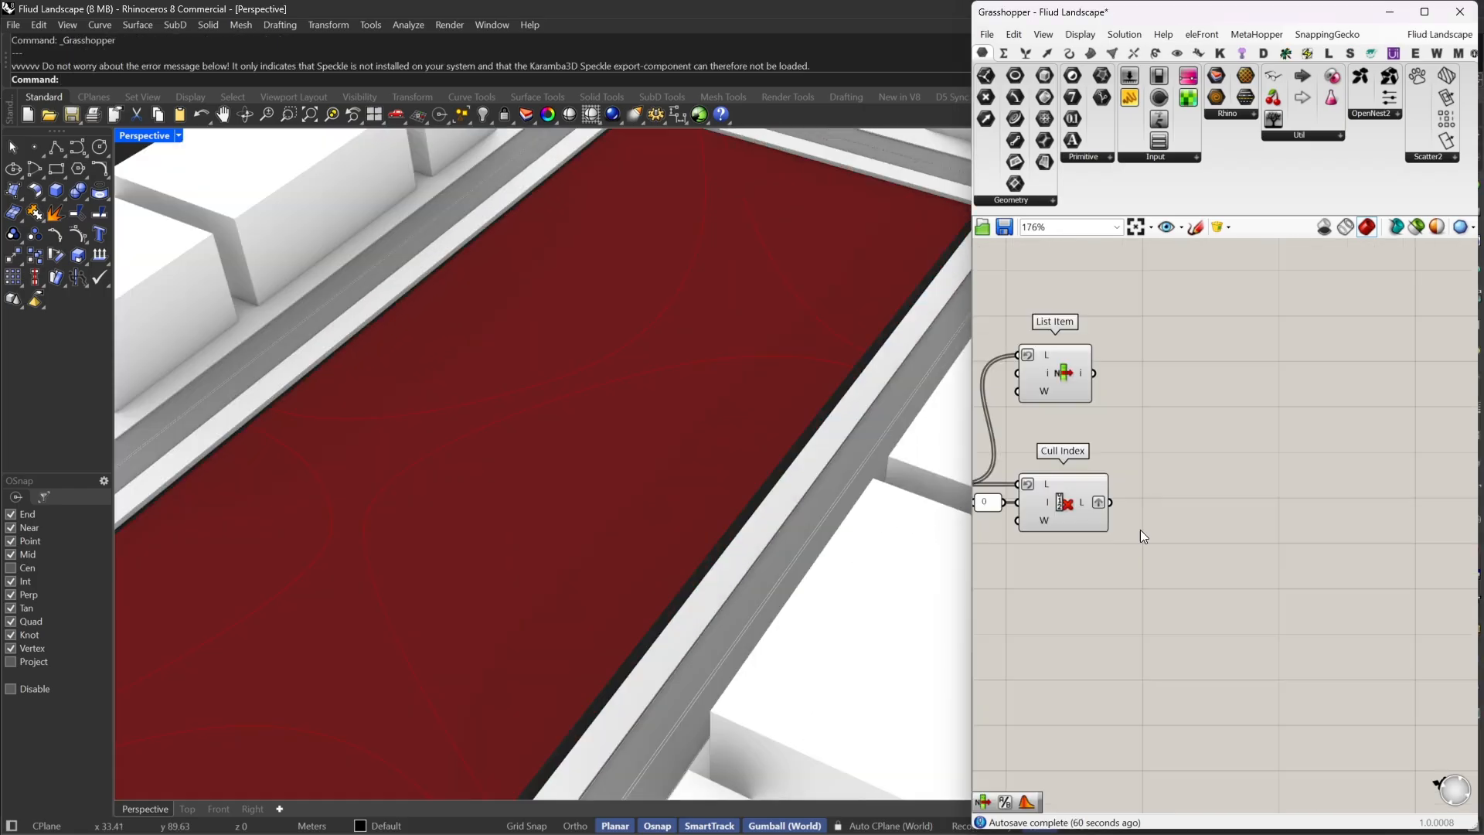
right_drag(1186, 505, 1148, 490)
double_click(1148, 490)
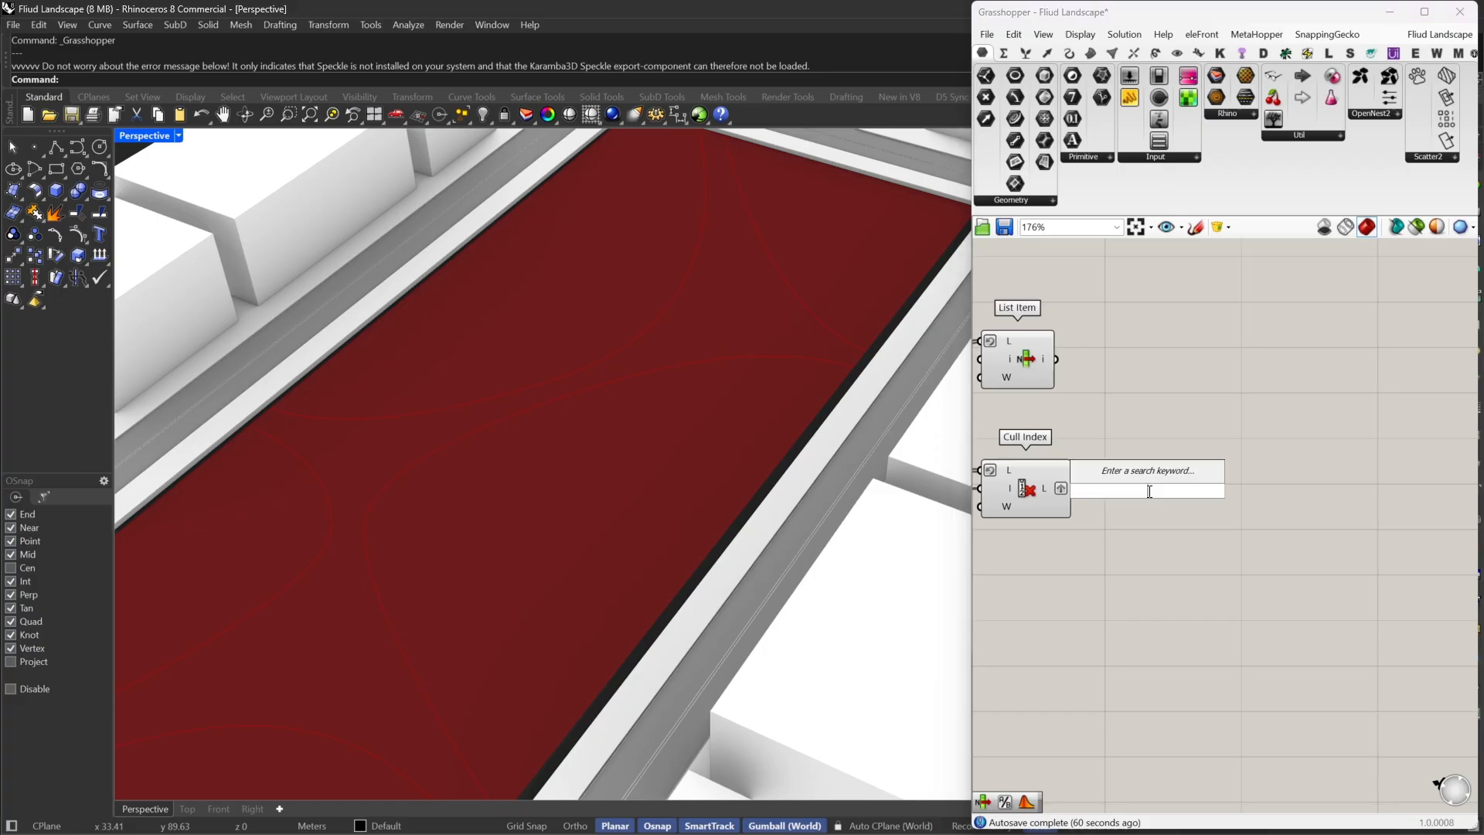
text(so)
click(1157, 513)
double_click(1156, 514)
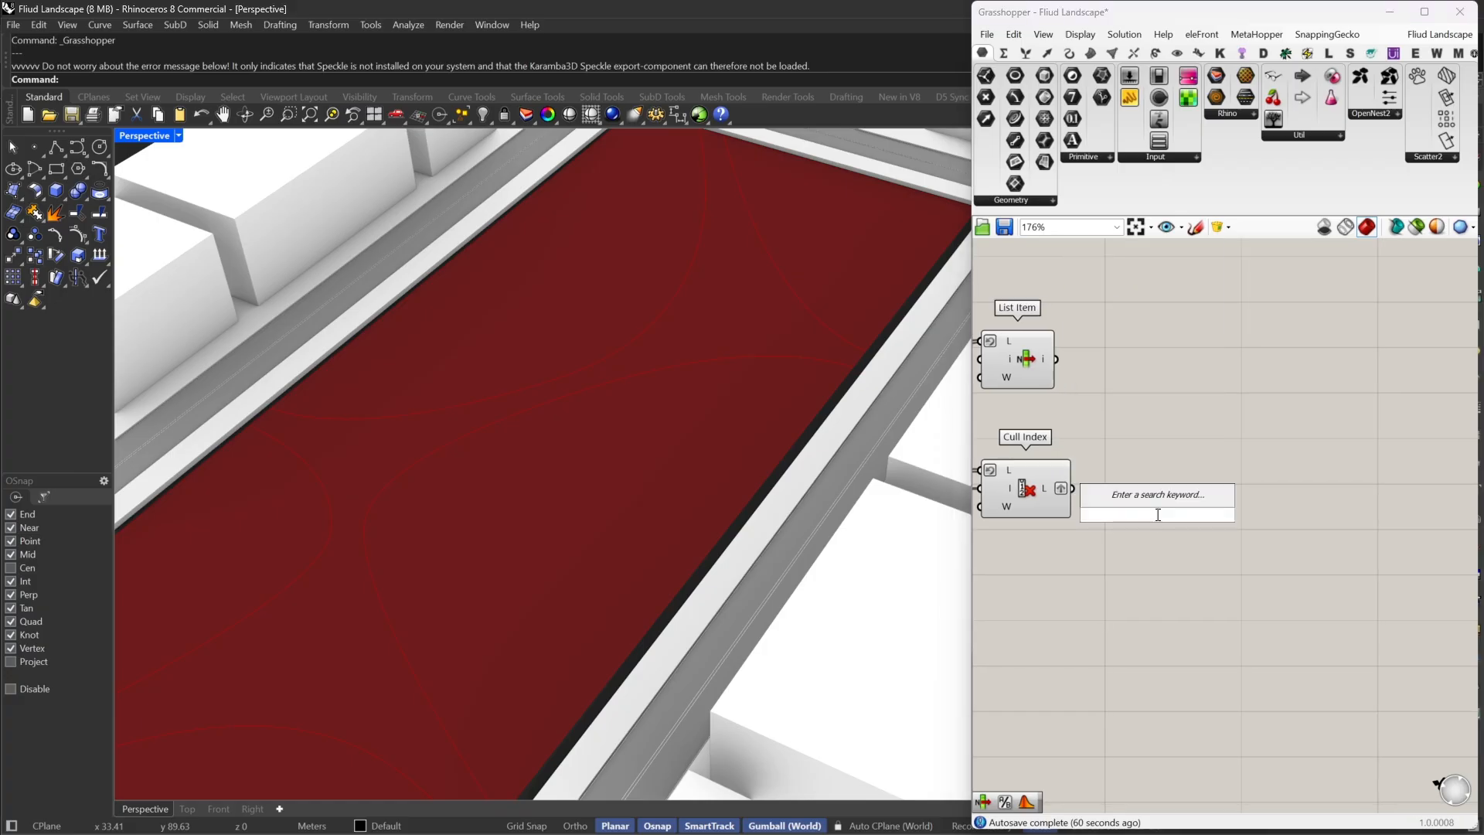
text(div)
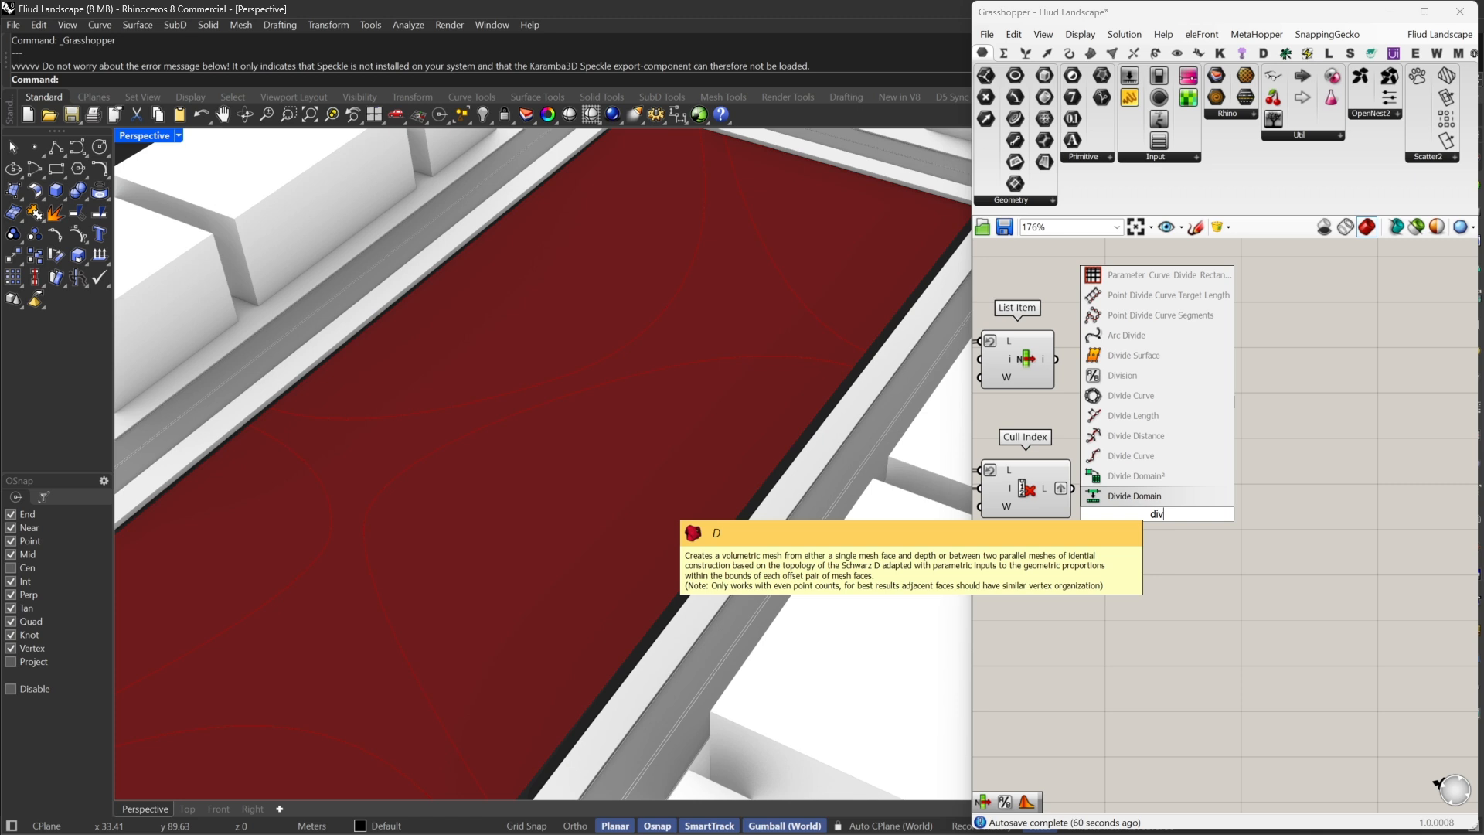
click(1136, 454)
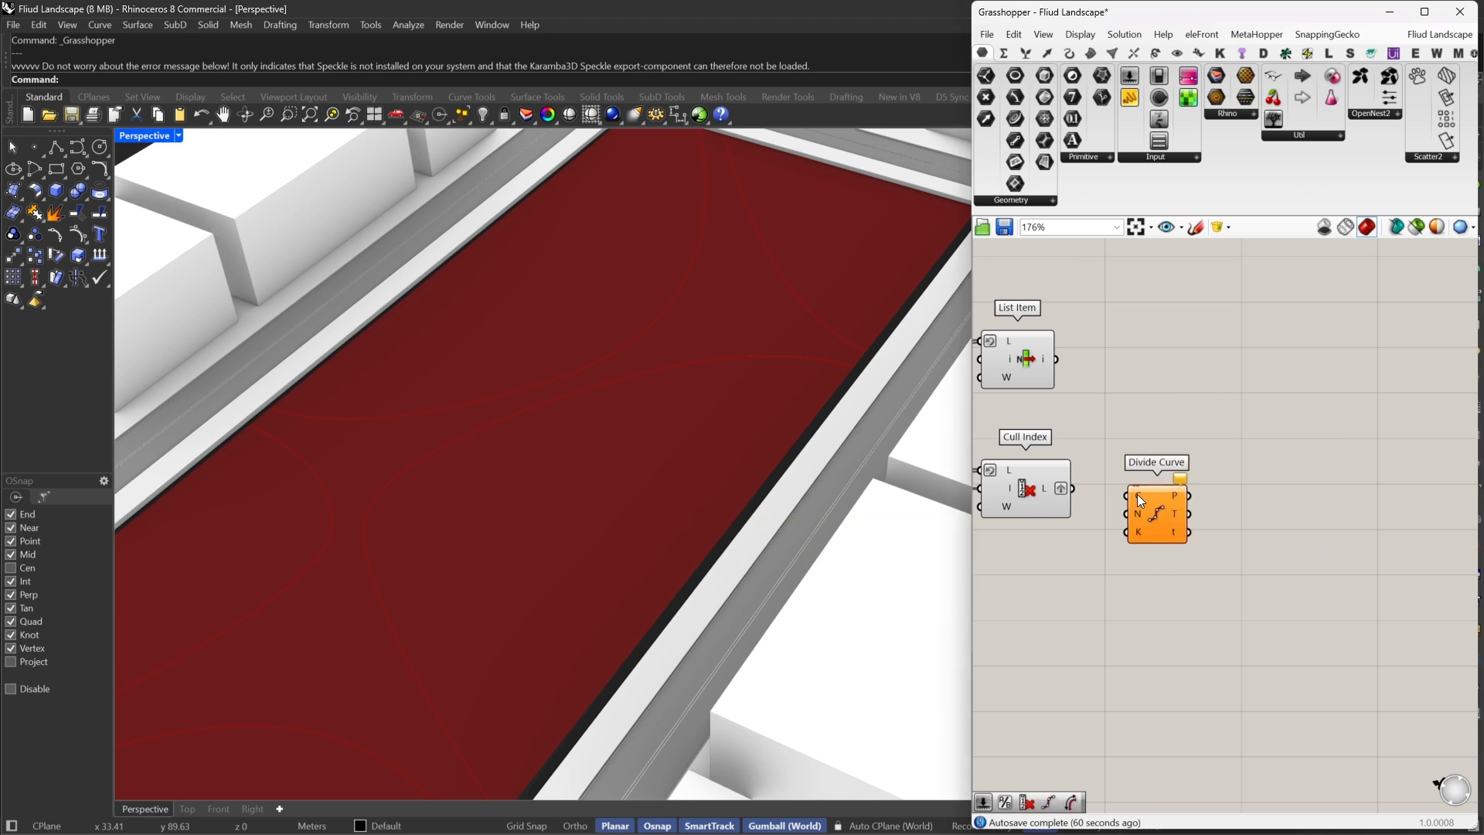
drag(1060, 489, 1059, 488)
Move Divide Curve farther along and insert an Explode component, wiring Cull Index's output into C and the Segments output into Divide Curve
drag(1158, 525, 1299, 519)
double_click(1161, 521)
text(explode)
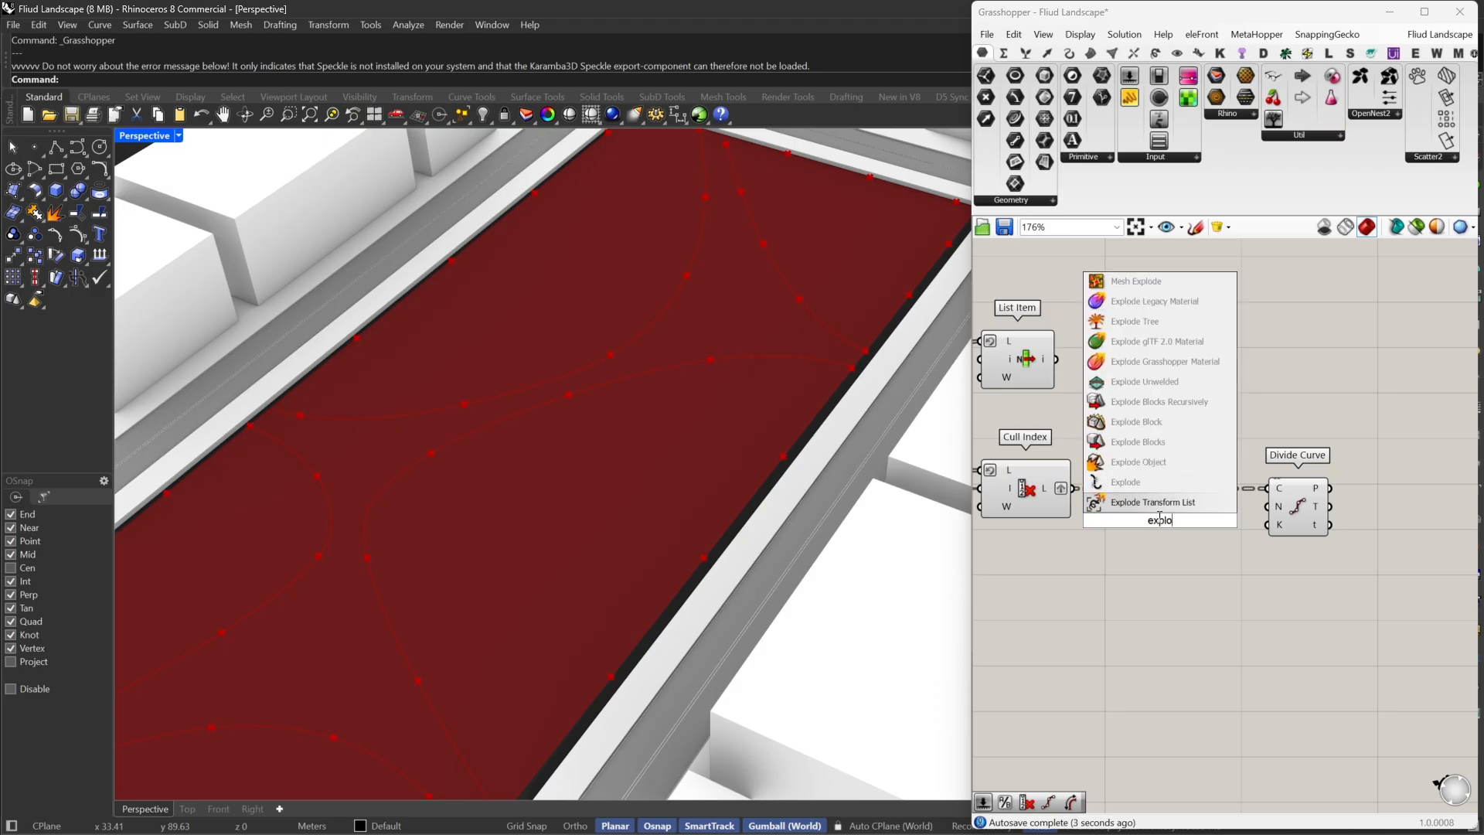
click(1141, 491)
drag(1130, 511, 1075, 489)
drag(1153, 507, 1267, 481)
drag(1152, 509, 1143, 501)
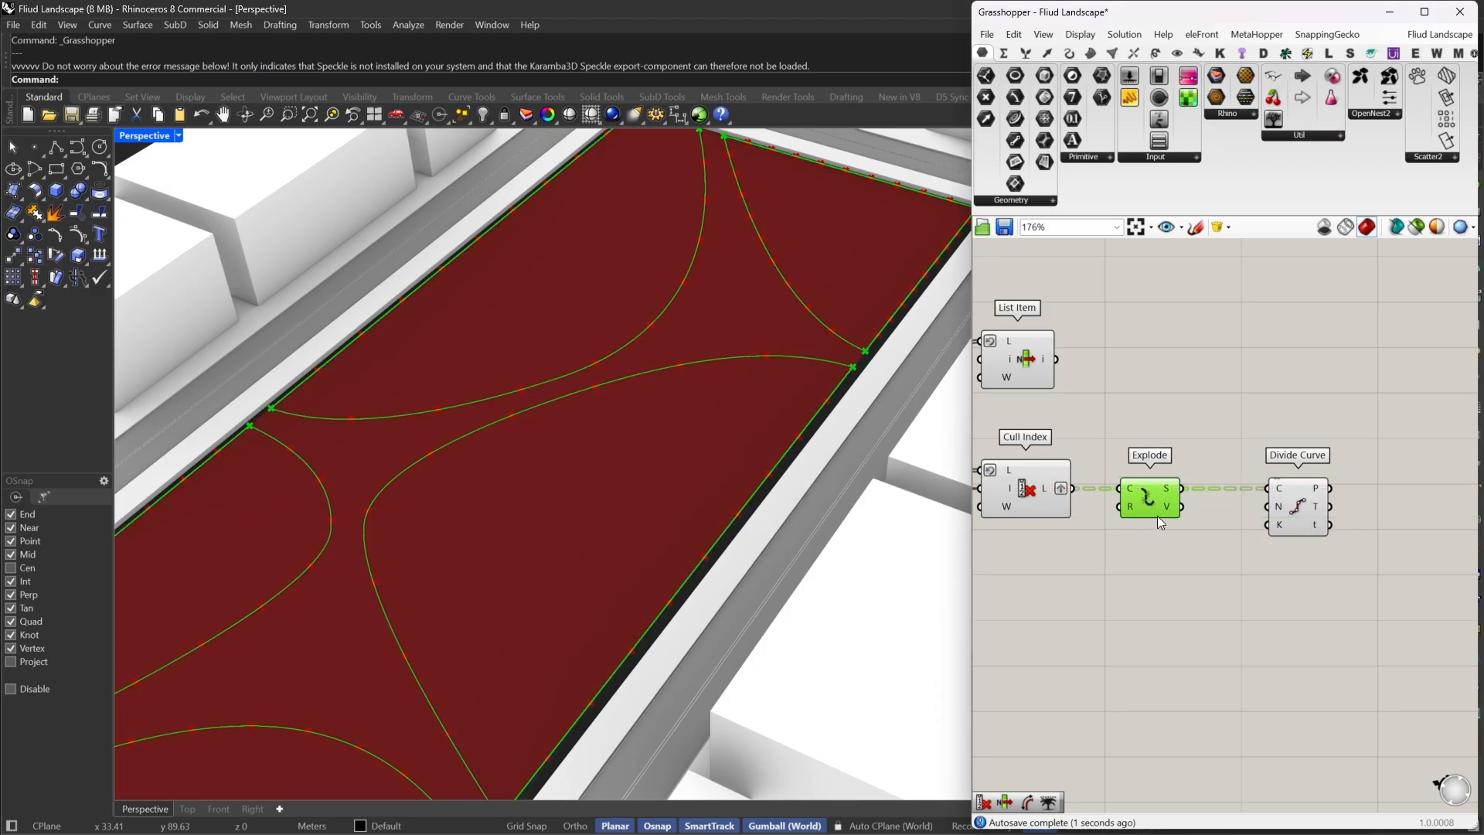
Add a Length component between Explode and Divide Curve, wiring the exploded segments into it and its L output into Divide Curve's N input
double_click(1205, 545)
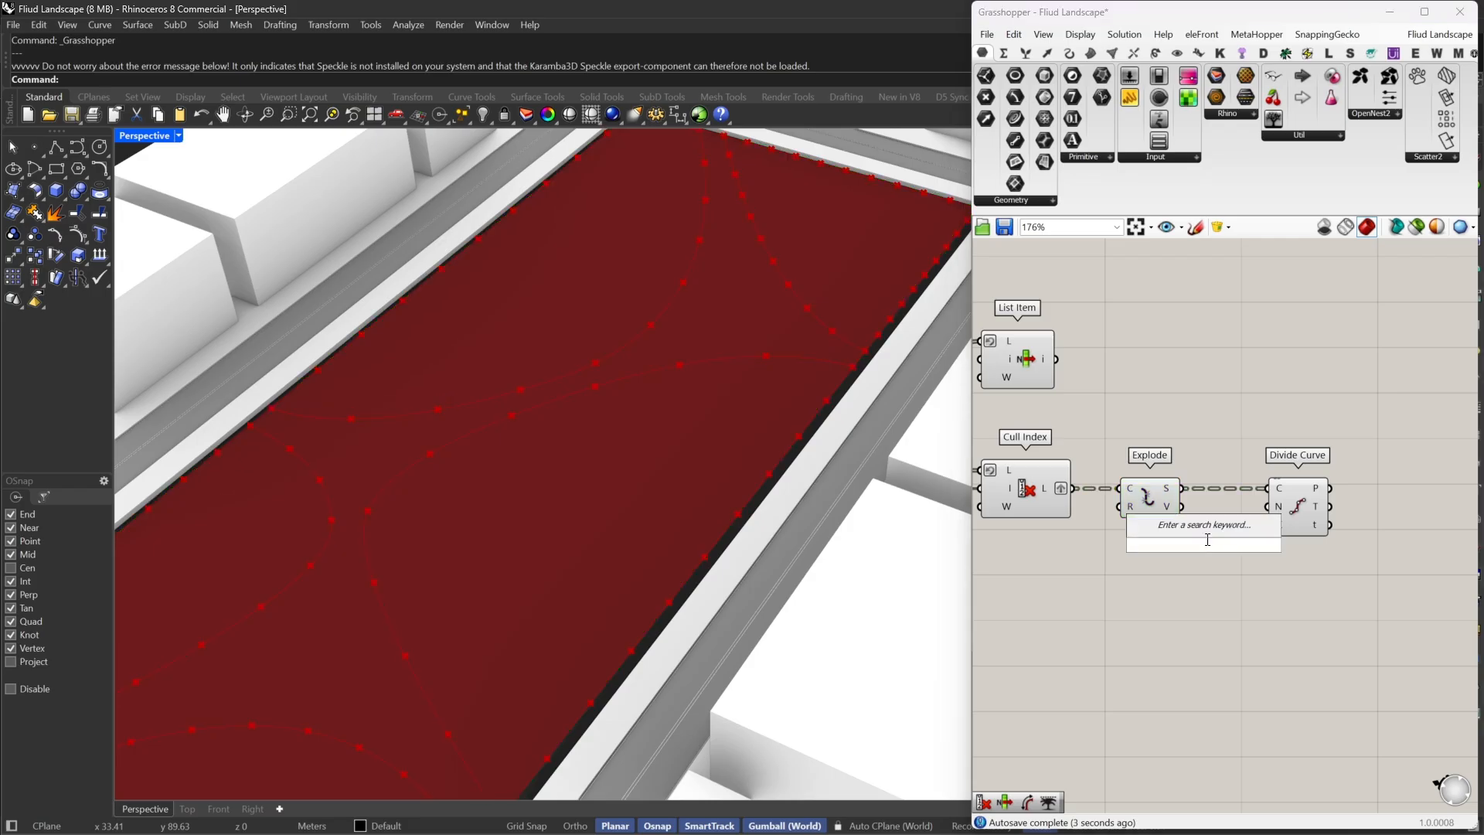
text(len)
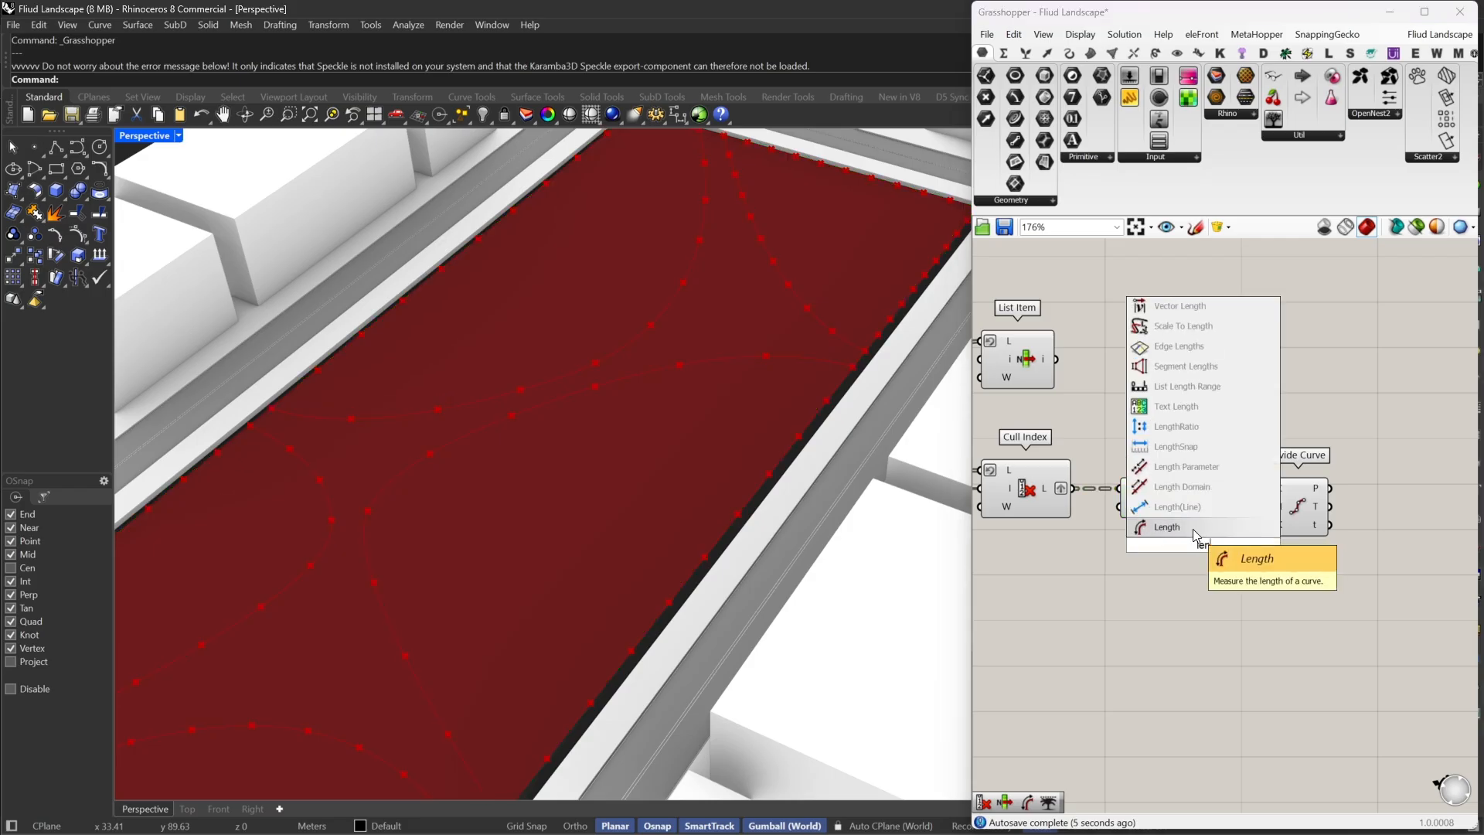
click(1194, 529)
drag(1175, 545, 1189, 494)
drag(1299, 502, 1245, 512)
right_drag(1296, 519, 1209, 519)
drag(1278, 513, 1256, 513)
right_drag(1340, 510, 1204, 506)
double_click(1244, 499)
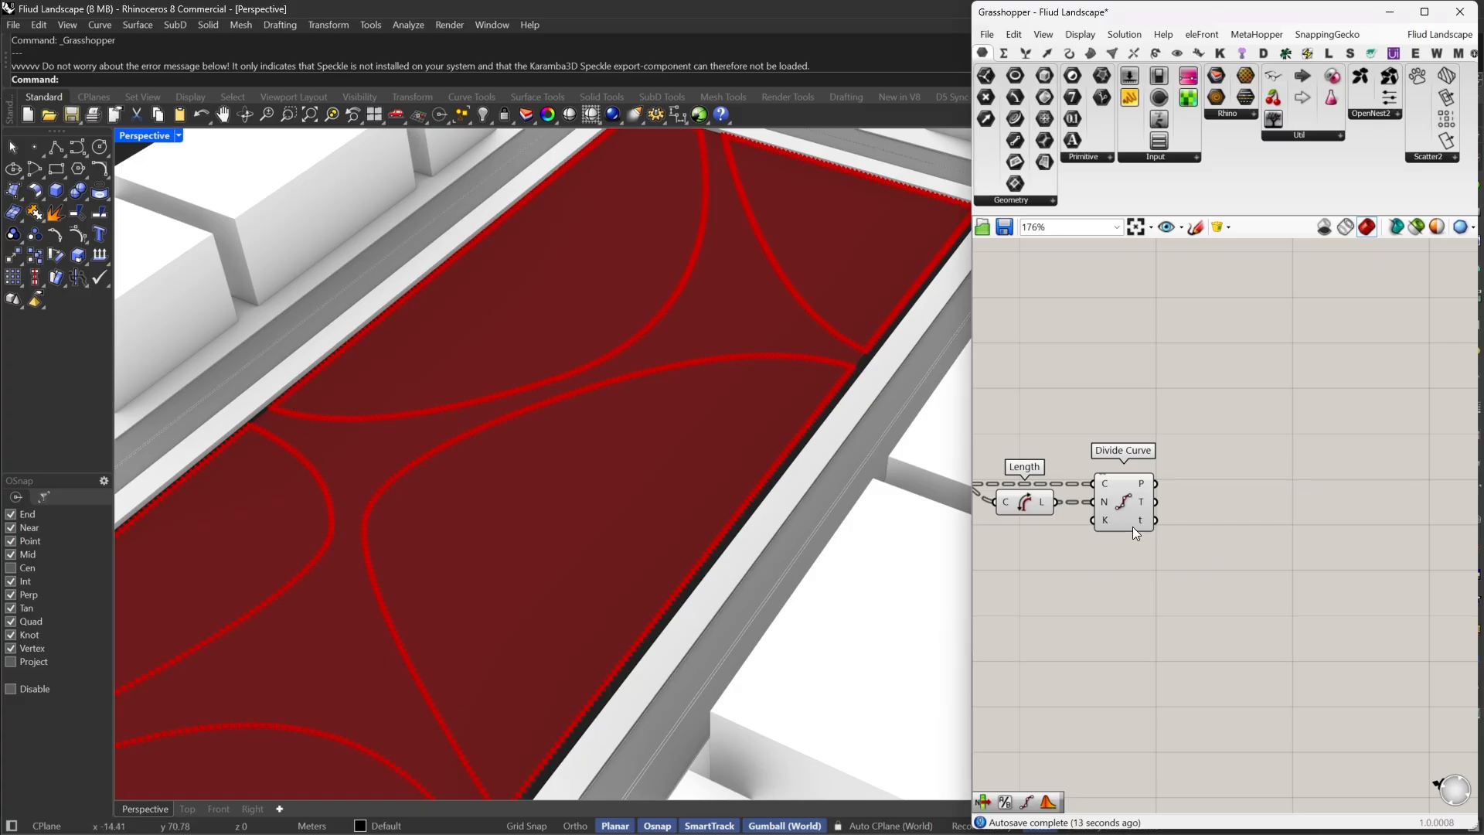
drag(1133, 527, 1121, 526)
Add a Cull Index component after Divide Curve and wire the P output into its L input
double_click(1234, 501)
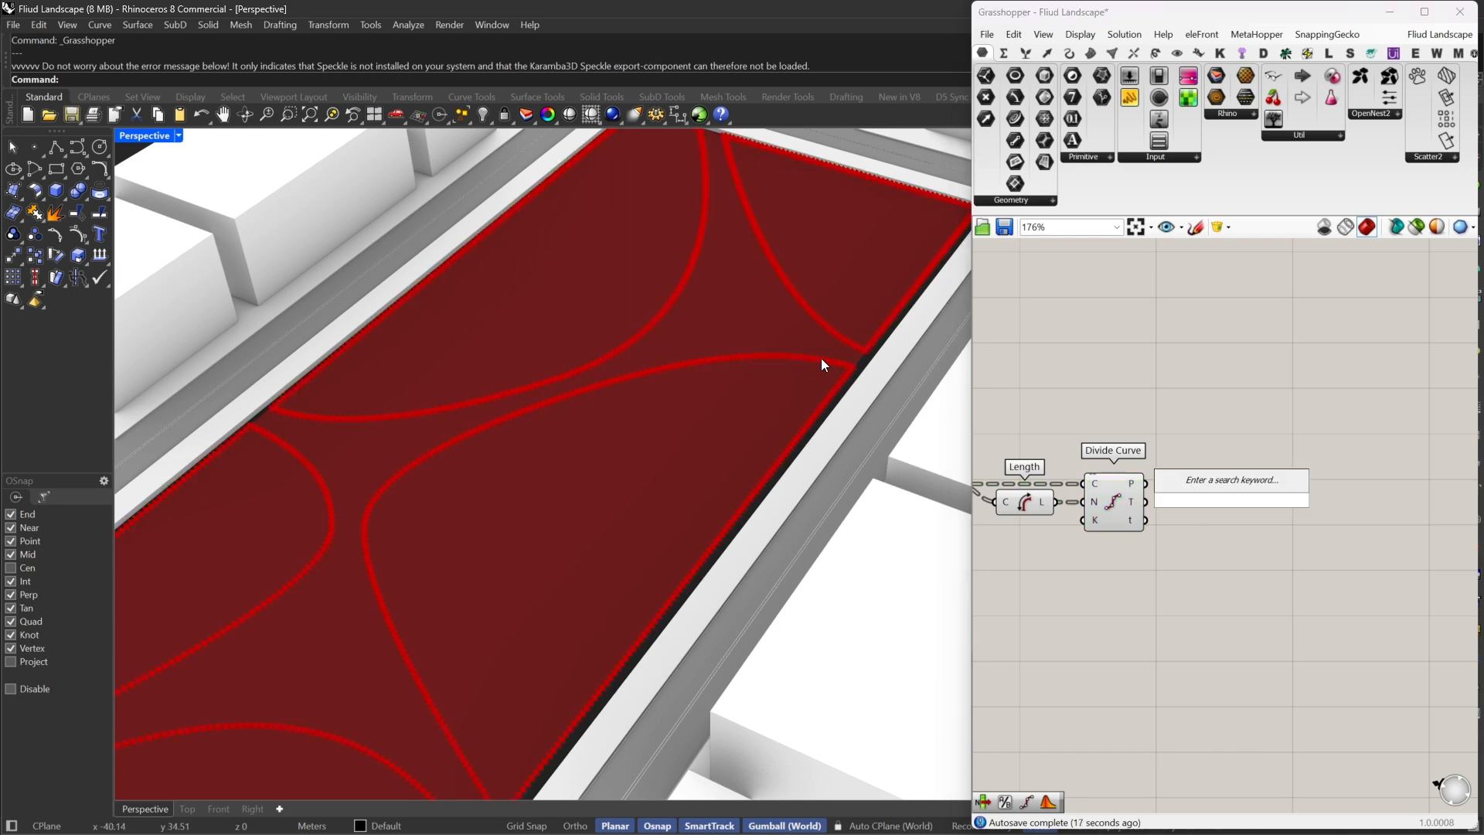
double_click(1250, 531)
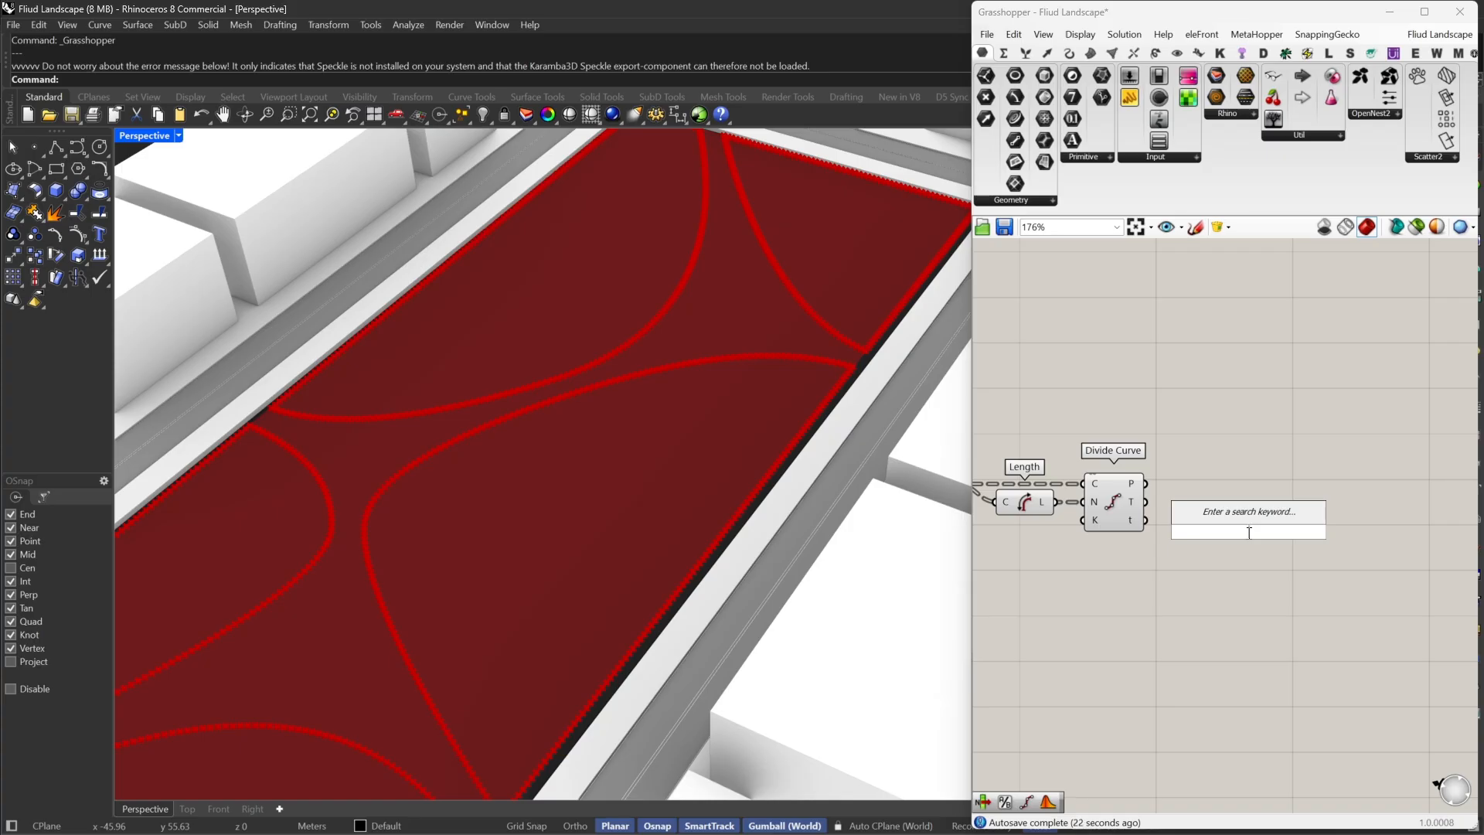
text(cull)
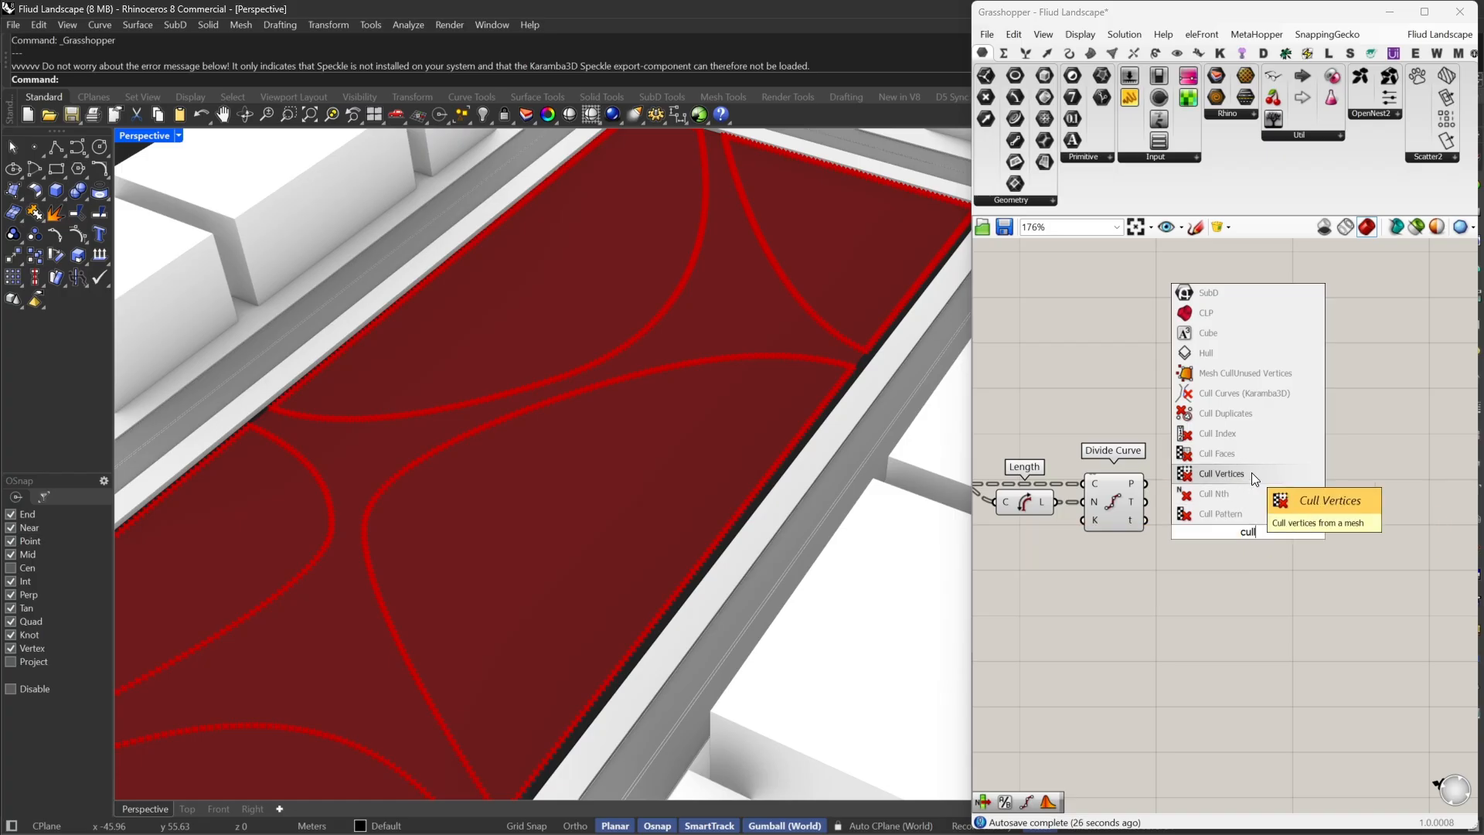
click(1251, 436)
drag(1146, 483, 1325, 504)
Add a Series component above Divide Curve and a Count slider set to 20, wiring the slider into both C and S
double_click(1222, 461)
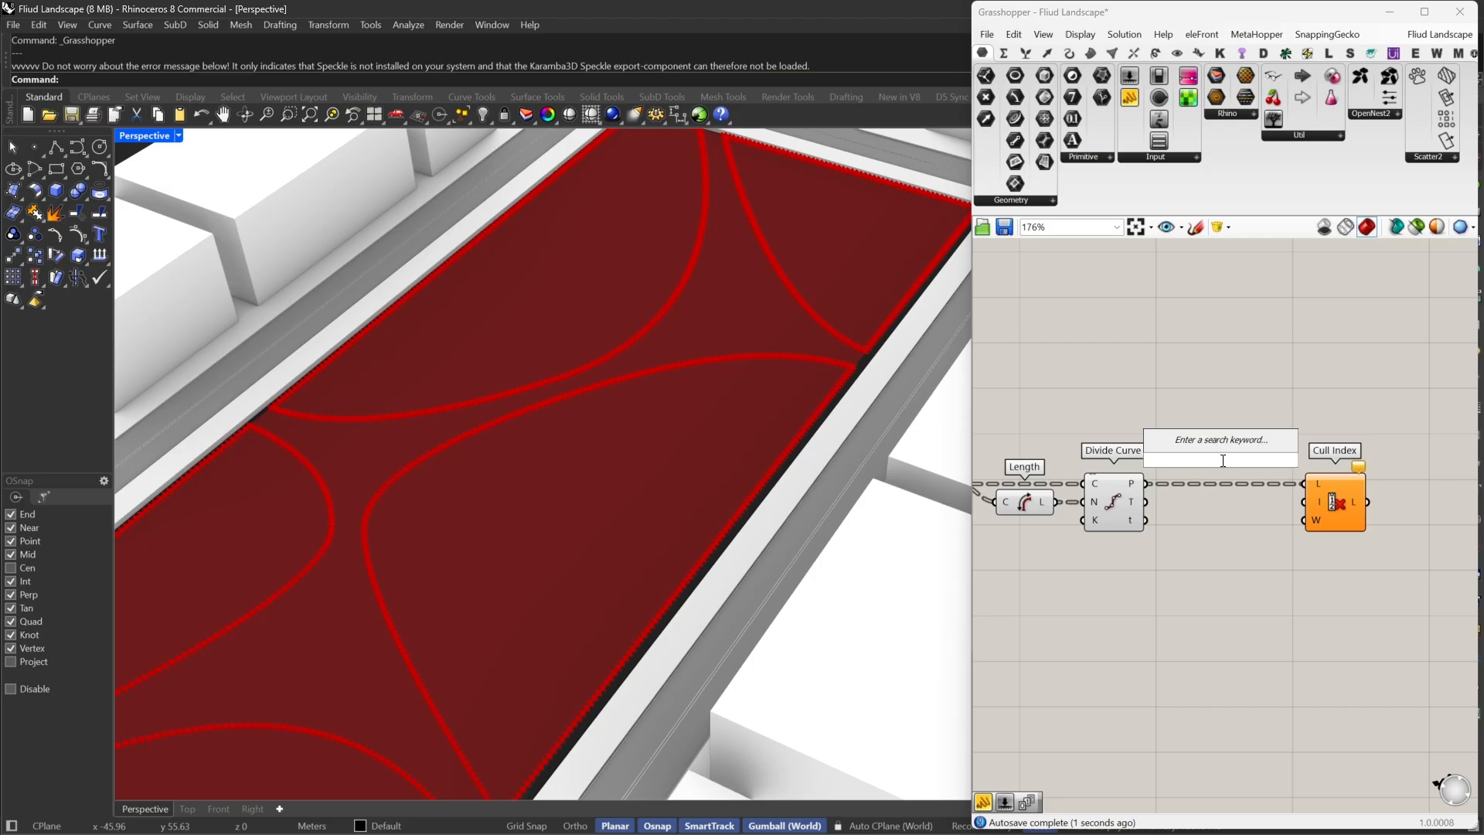
text(series)
click(1235, 455)
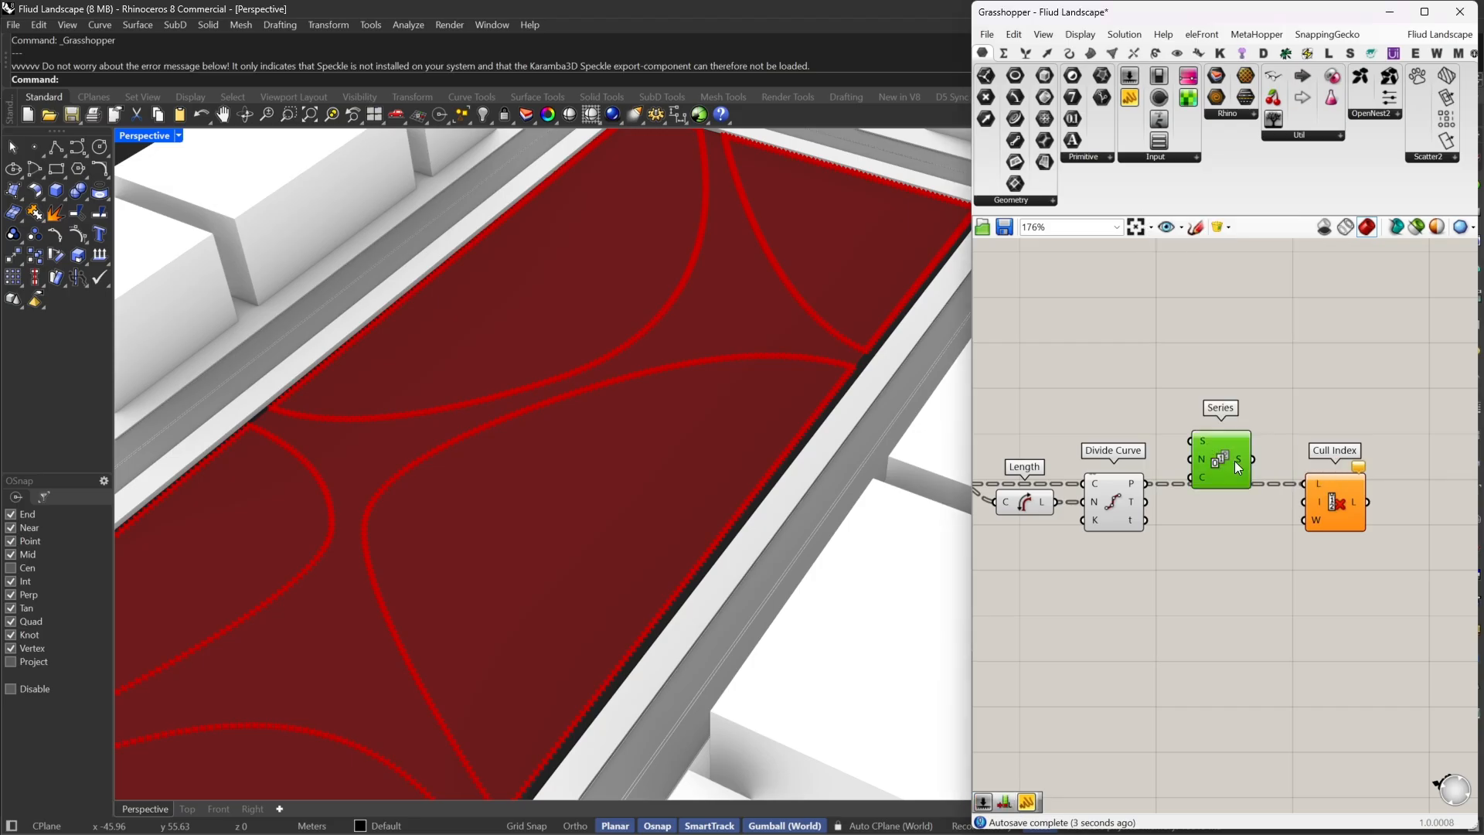
double_click(1086, 419)
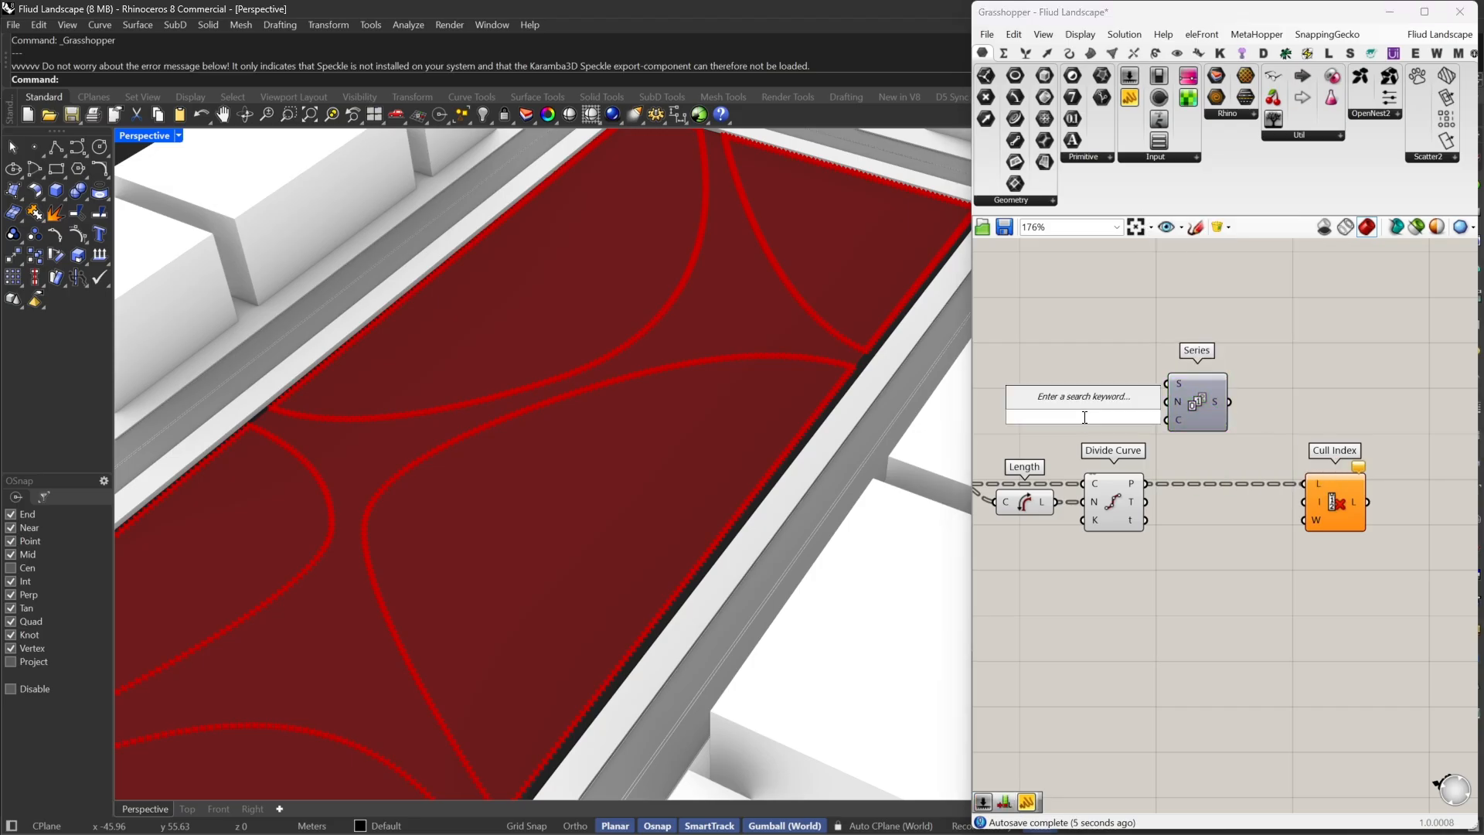
text(20)
key(Return)
drag(1162, 420, 1170, 420)
drag(1125, 416, 1101, 415)
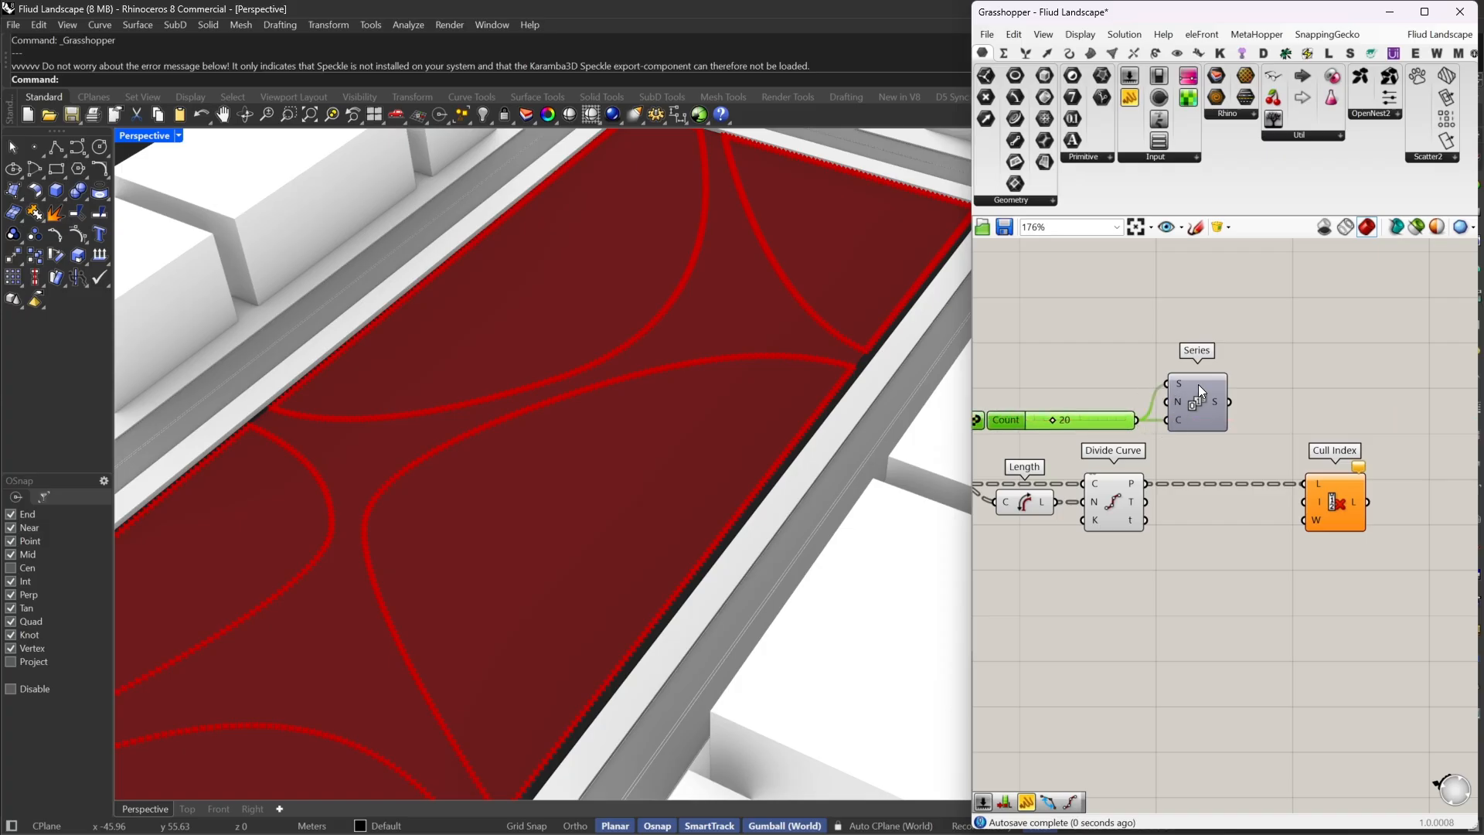
Apply the expression -x/2 to the Series component's S input
right_click(1175, 387)
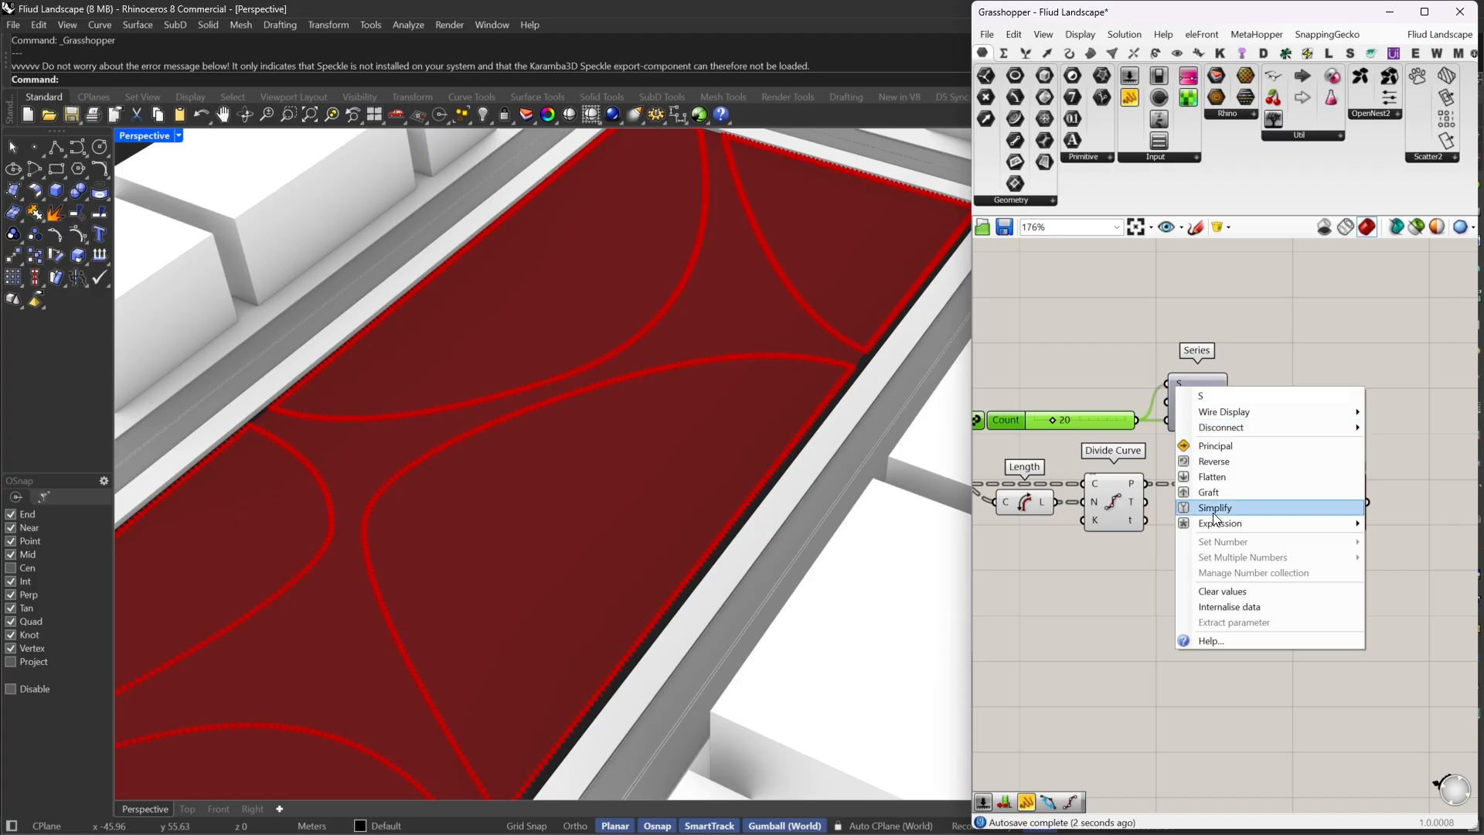
mouse_move(1216, 530)
click(1137, 539)
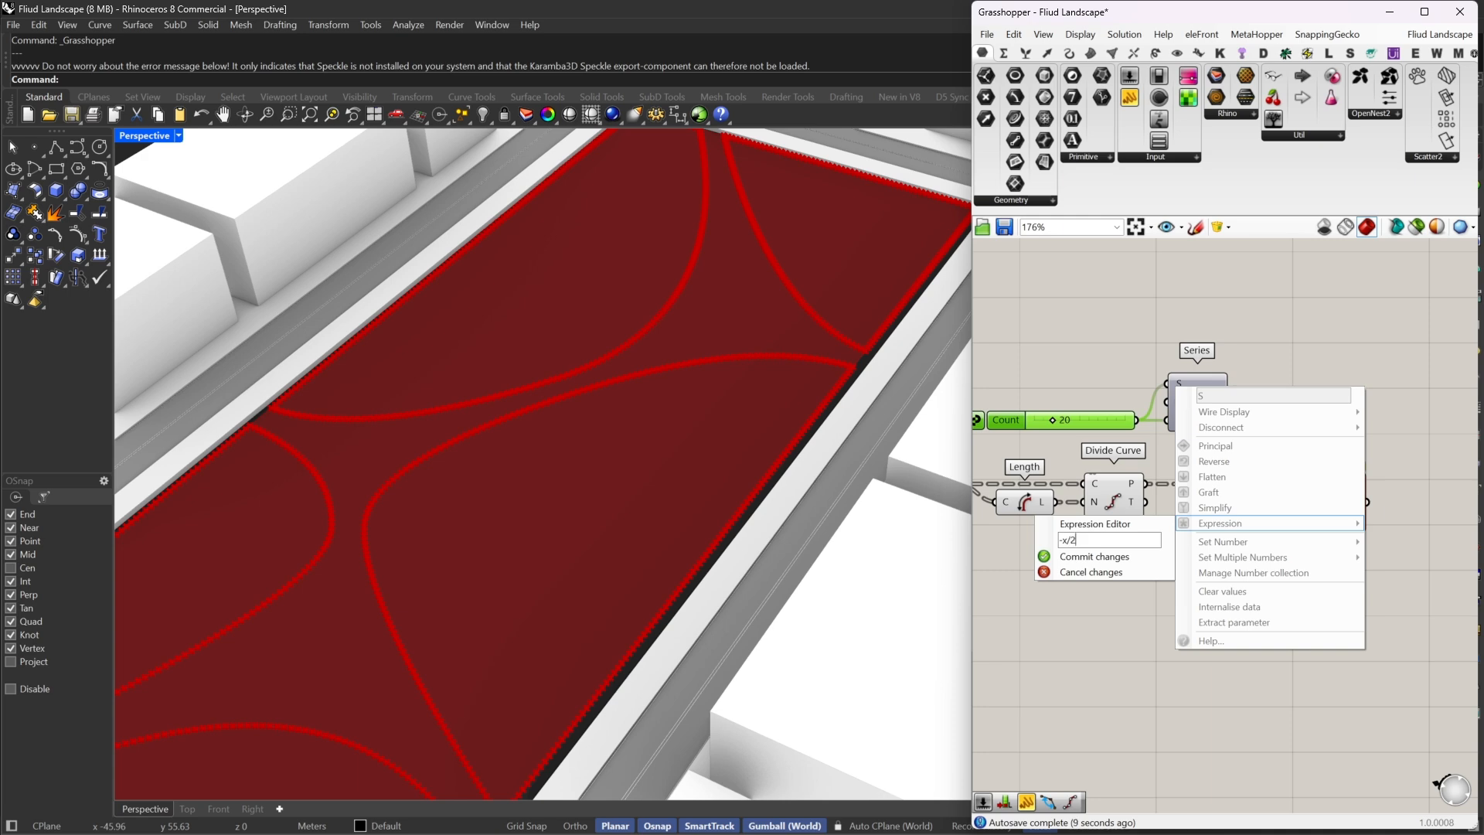
click(1095, 557)
Check the values in the Series output and wire it into Cull Index's I input
scroll(1260, 402, up, 3)
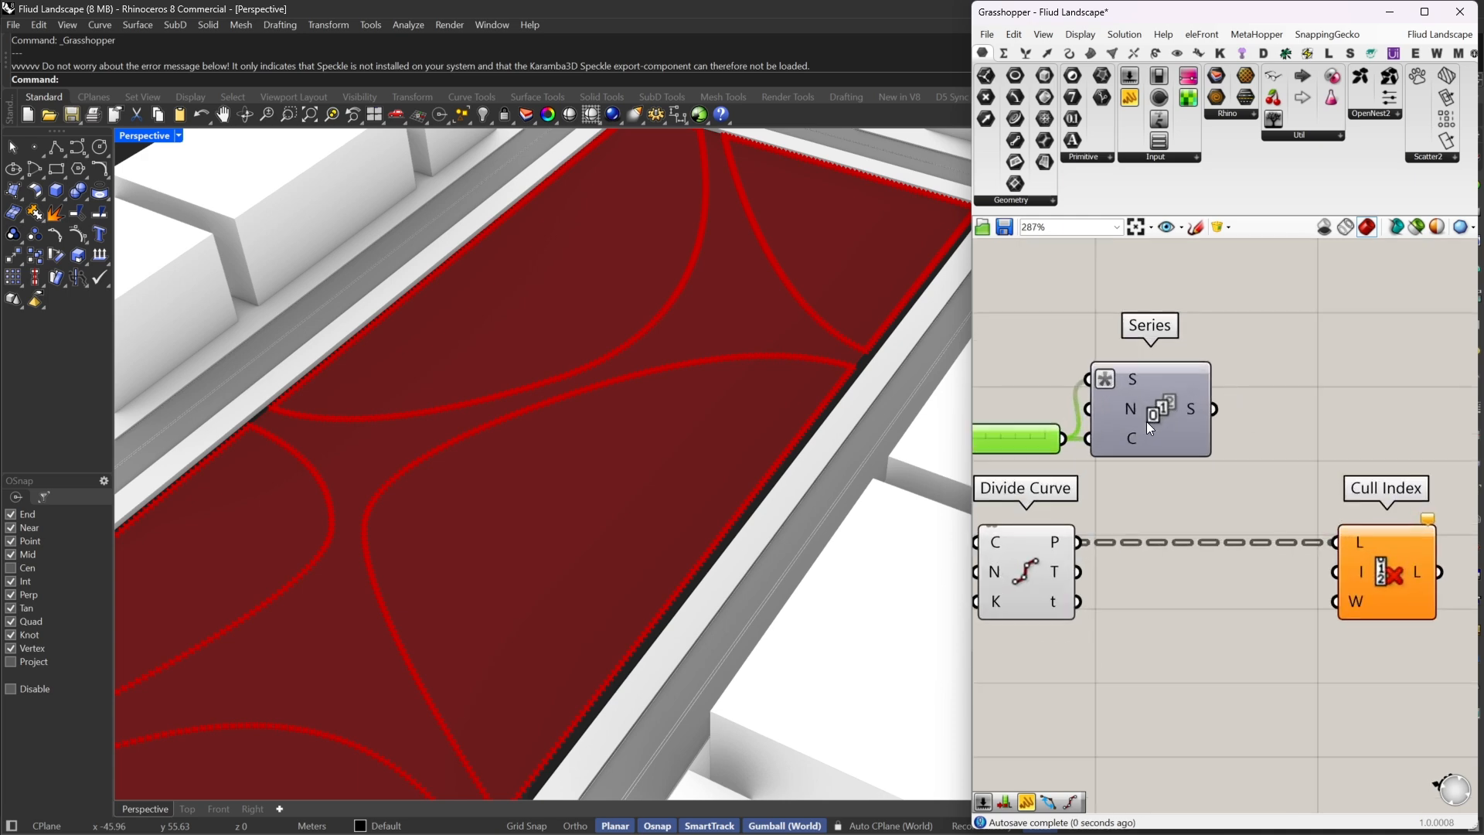
mouse_move(1197, 409)
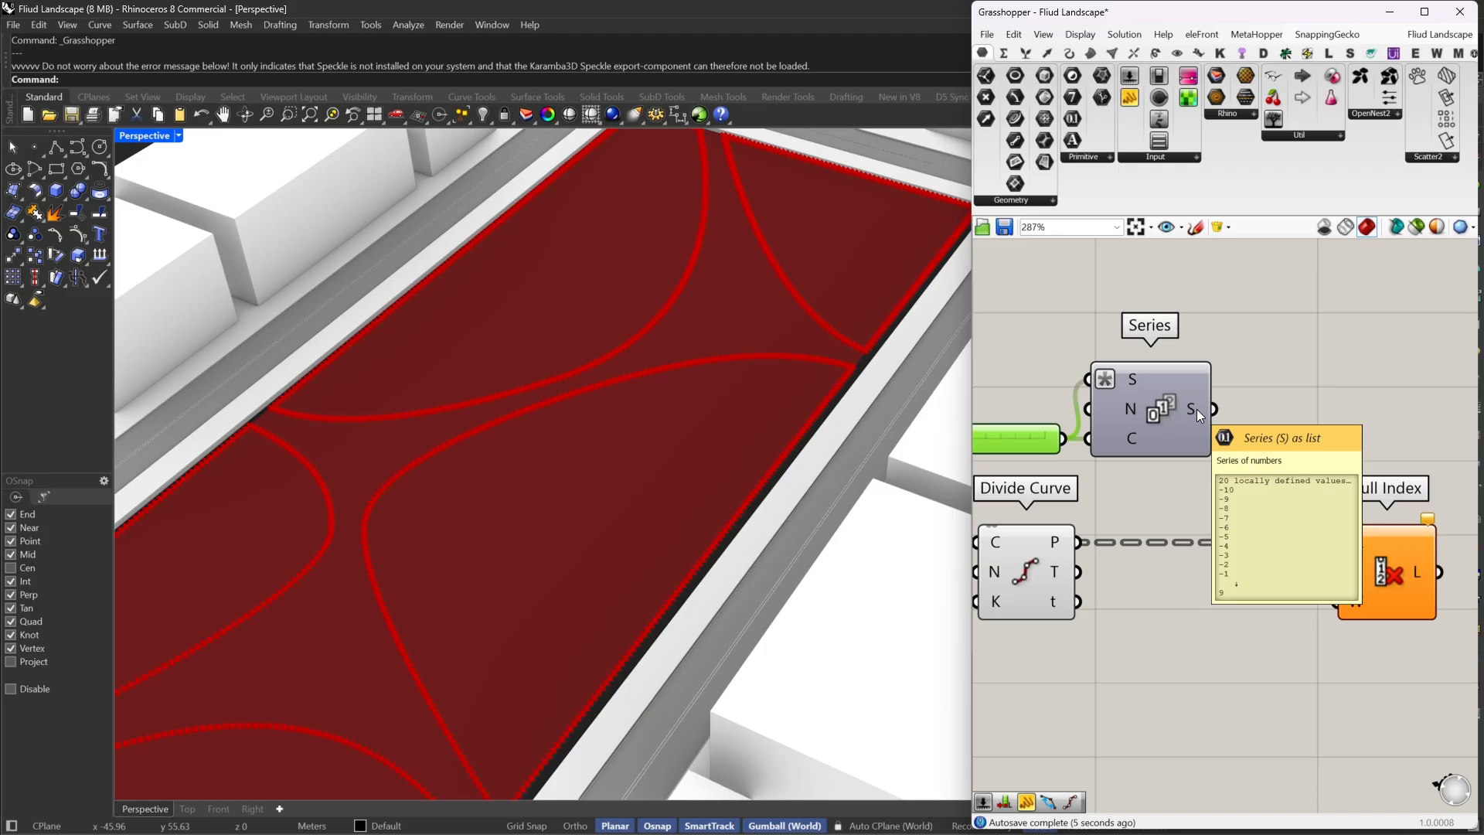
scroll(1197, 410, down, 3)
click(1211, 415)
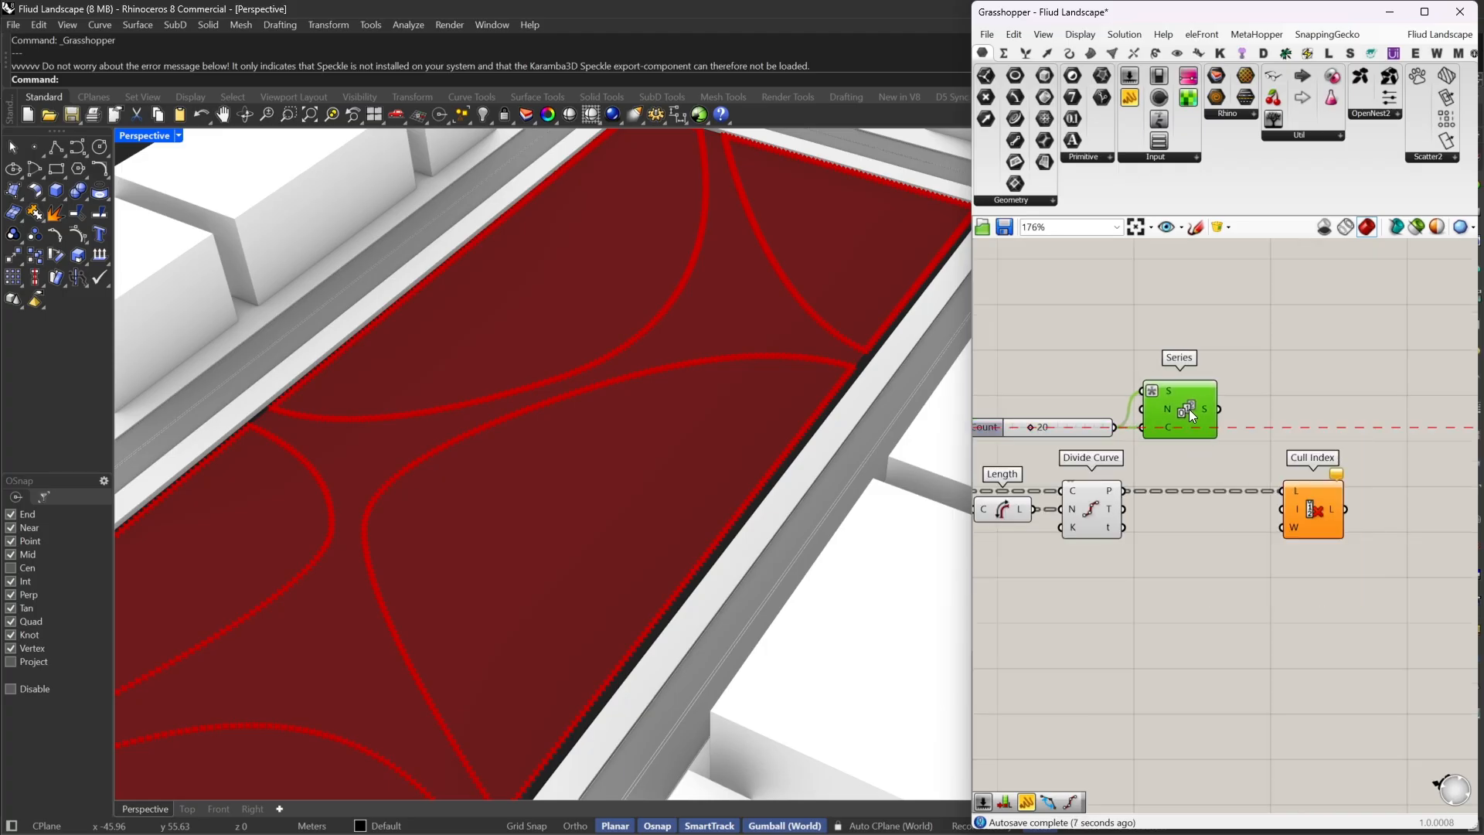
drag(1281, 513, 1284, 510)
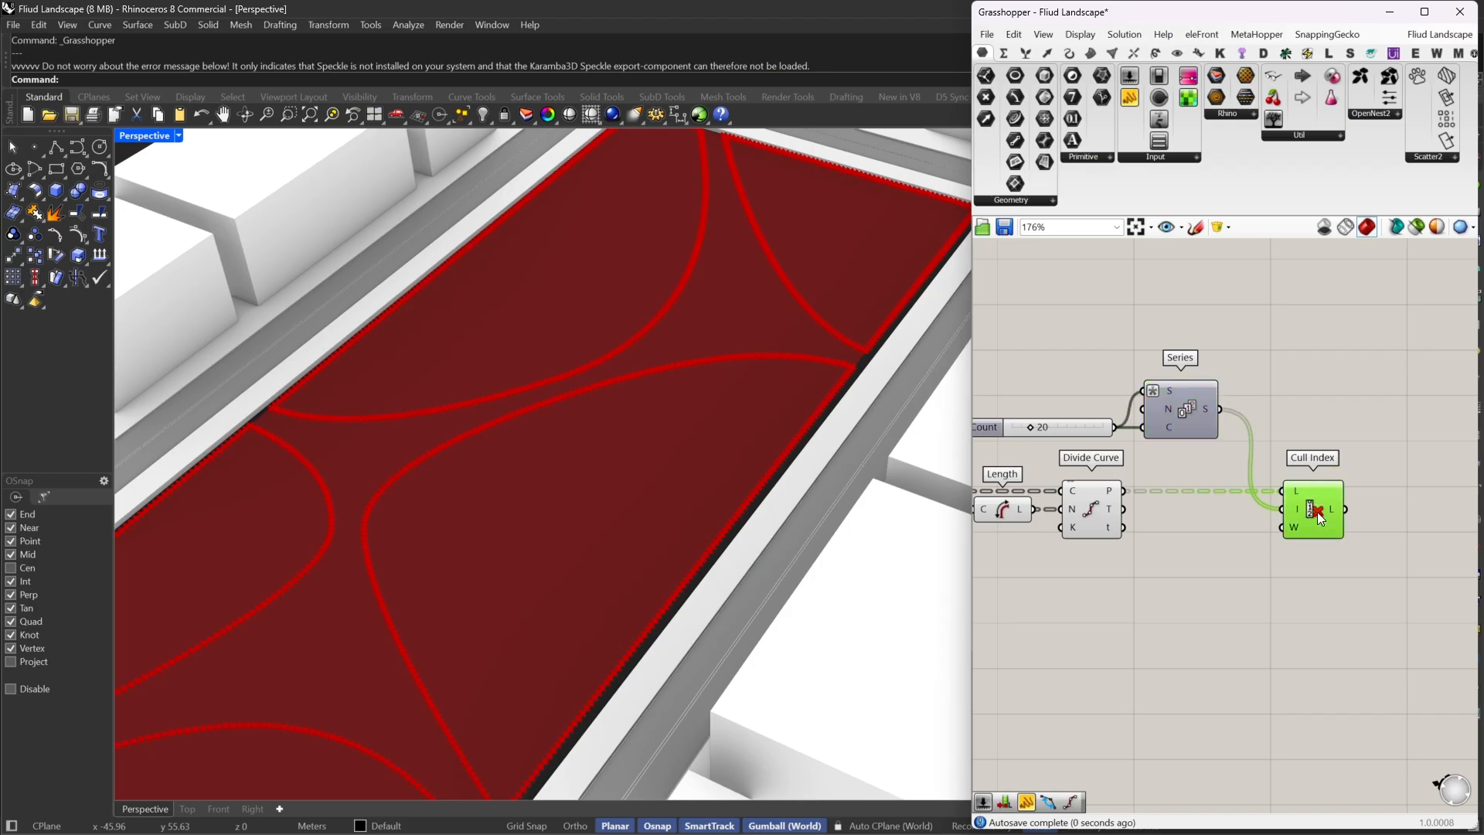
Test other values on the Count slider, then restrict its rounding to even numbers
scroll(1017, 424, up, 3)
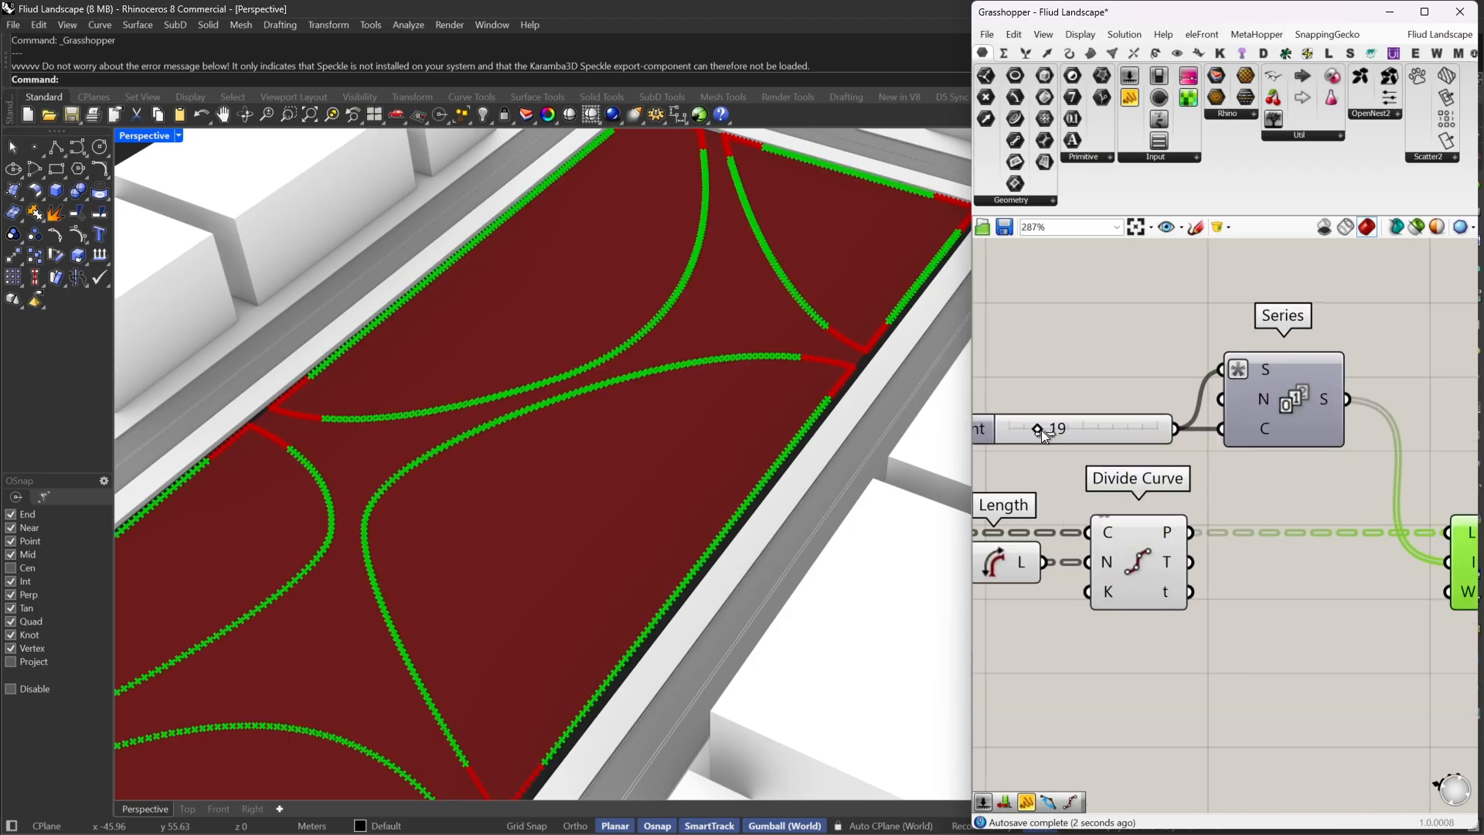
mouse_move(1041, 430)
mouse_down()
mouse_move(991, 429)
mouse_move(1046, 431)
mouse_move(1032, 430)
mouse_up()
right_drag(1032, 430, 1124, 436)
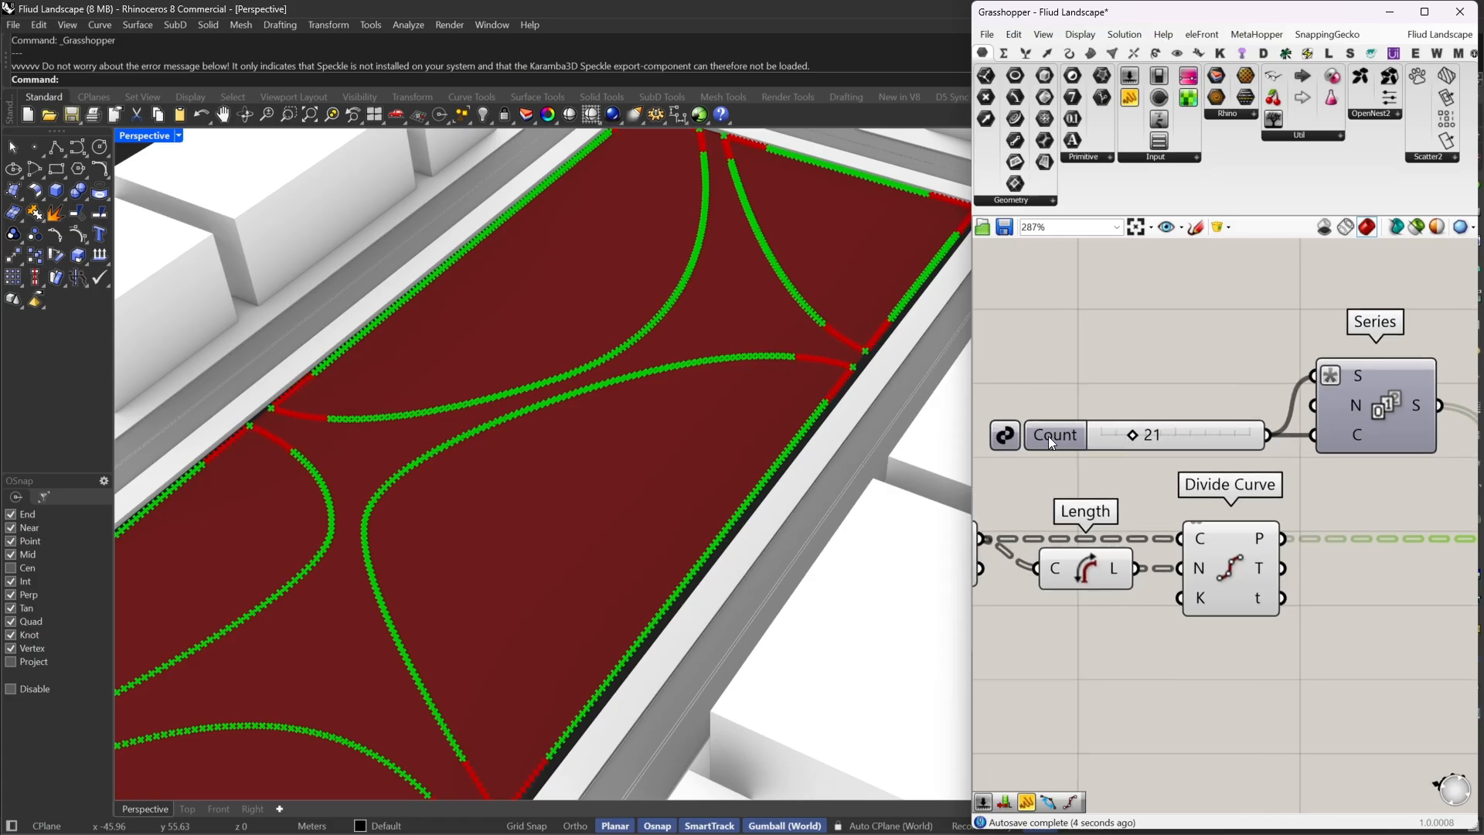
double_click(1048, 436)
click(1096, 400)
click(1054, 577)
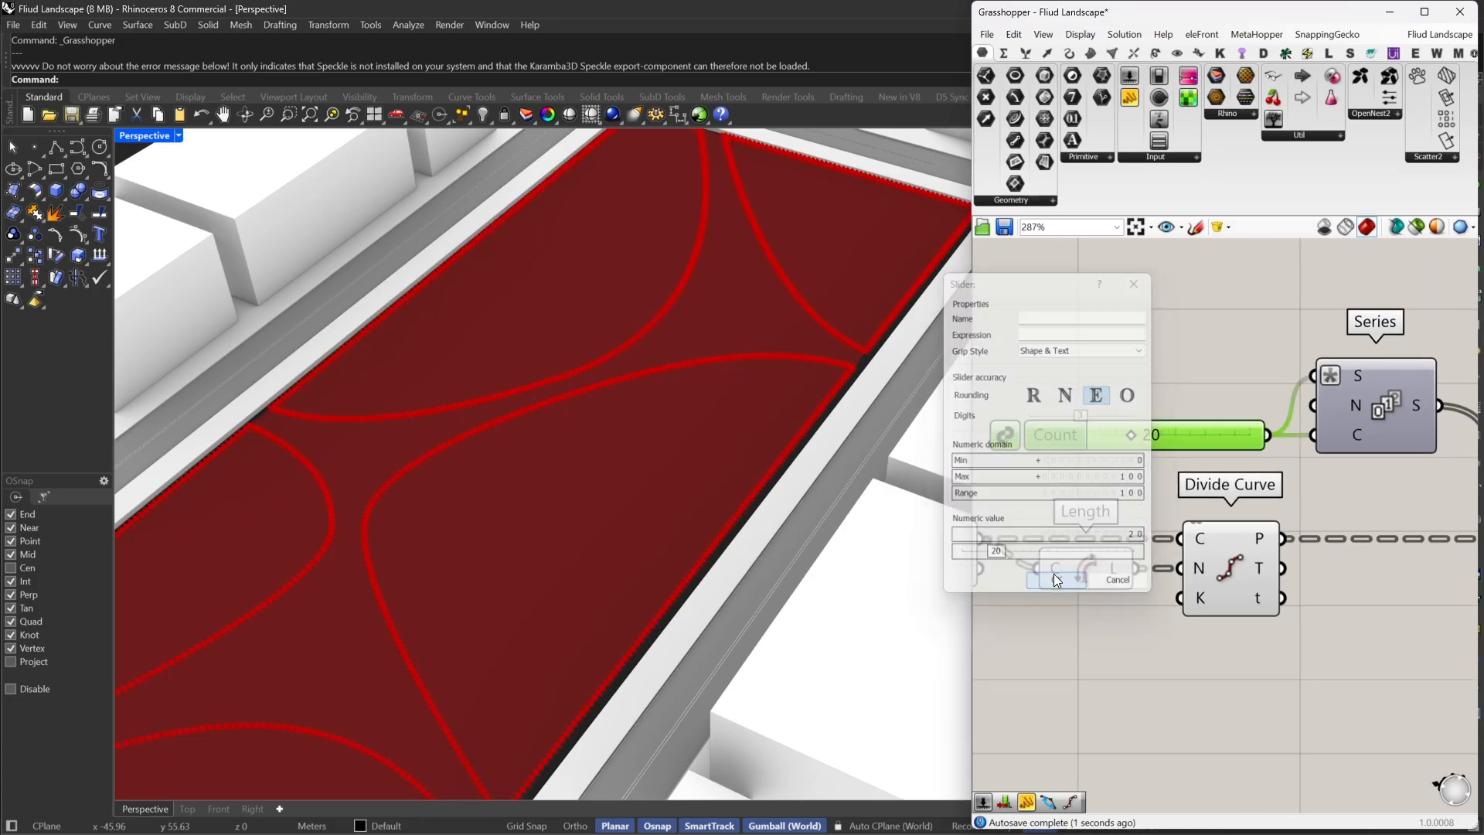
Try larger Count values while previewing the culled points, then set the slider to 22
right_drag(1376, 483, 1272, 455)
scroll(1106, 436, up, 1)
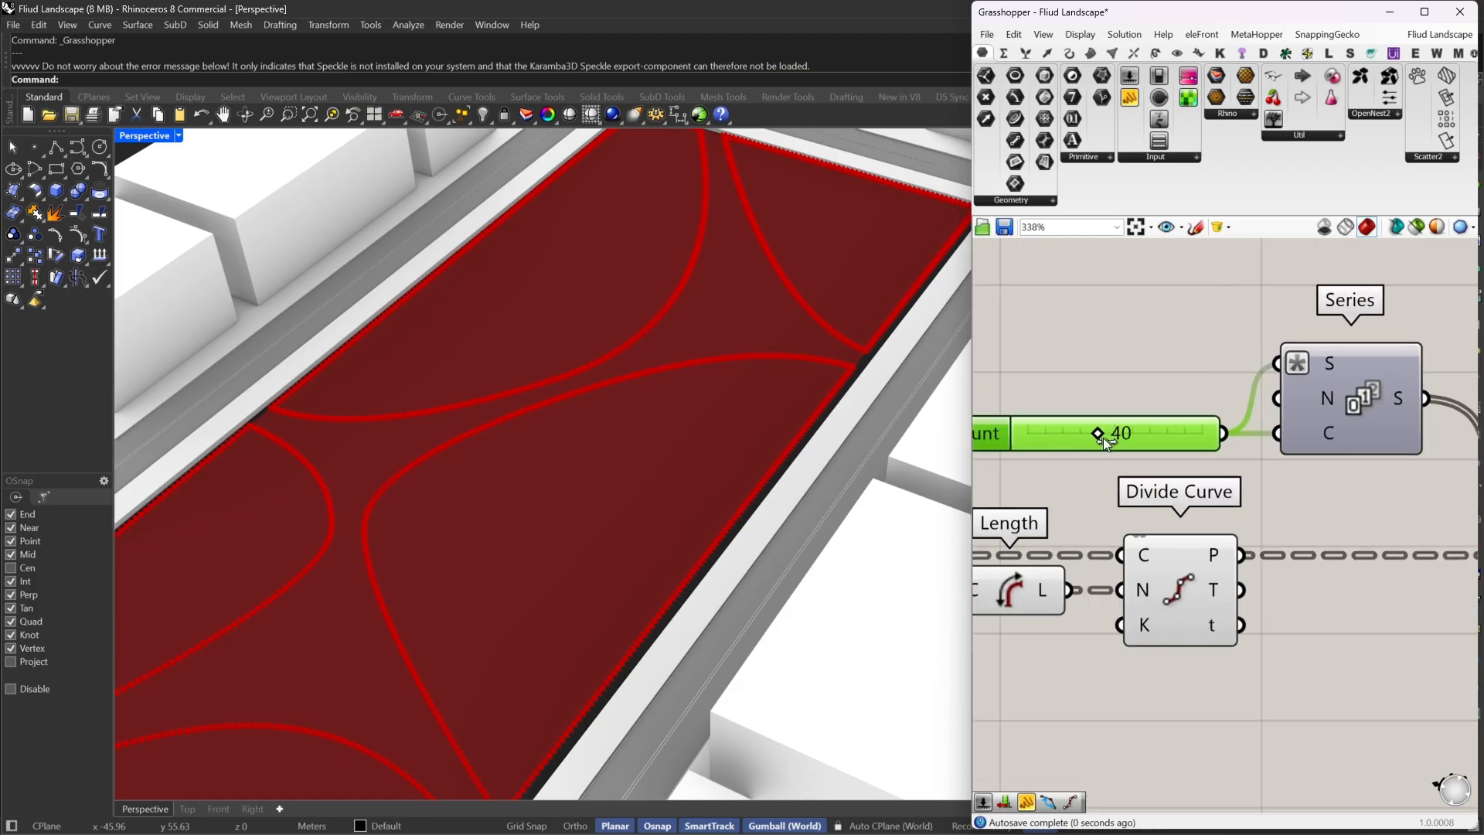
drag(1102, 437, 1108, 438)
scroll(1276, 464, down, 4)
right_drag(1276, 464, 1183, 457)
click(1354, 515)
scroll(1106, 427, up, 2)
right_drag(1106, 426, 1115, 442)
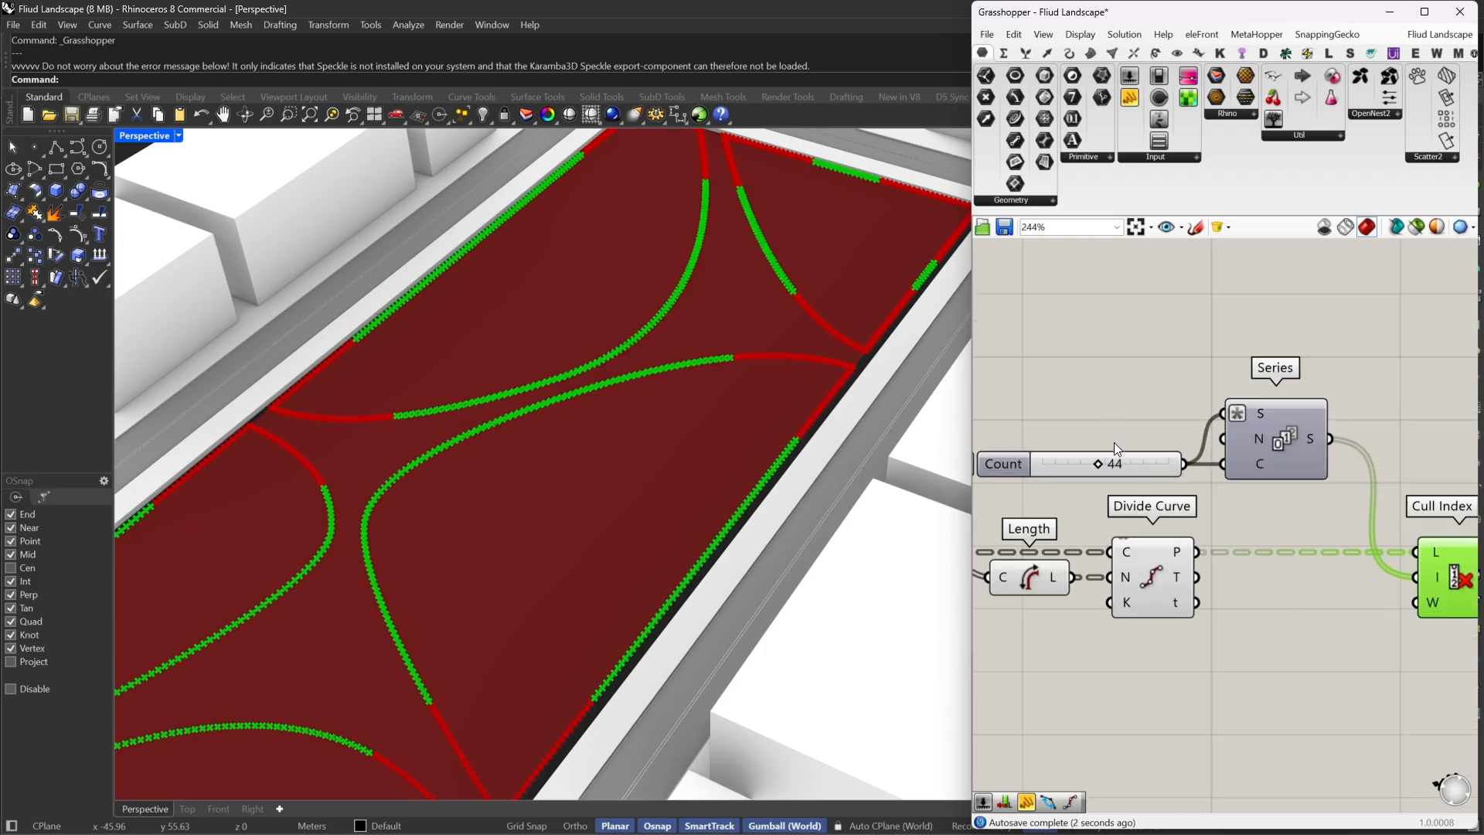
drag(1100, 461, 1072, 460)
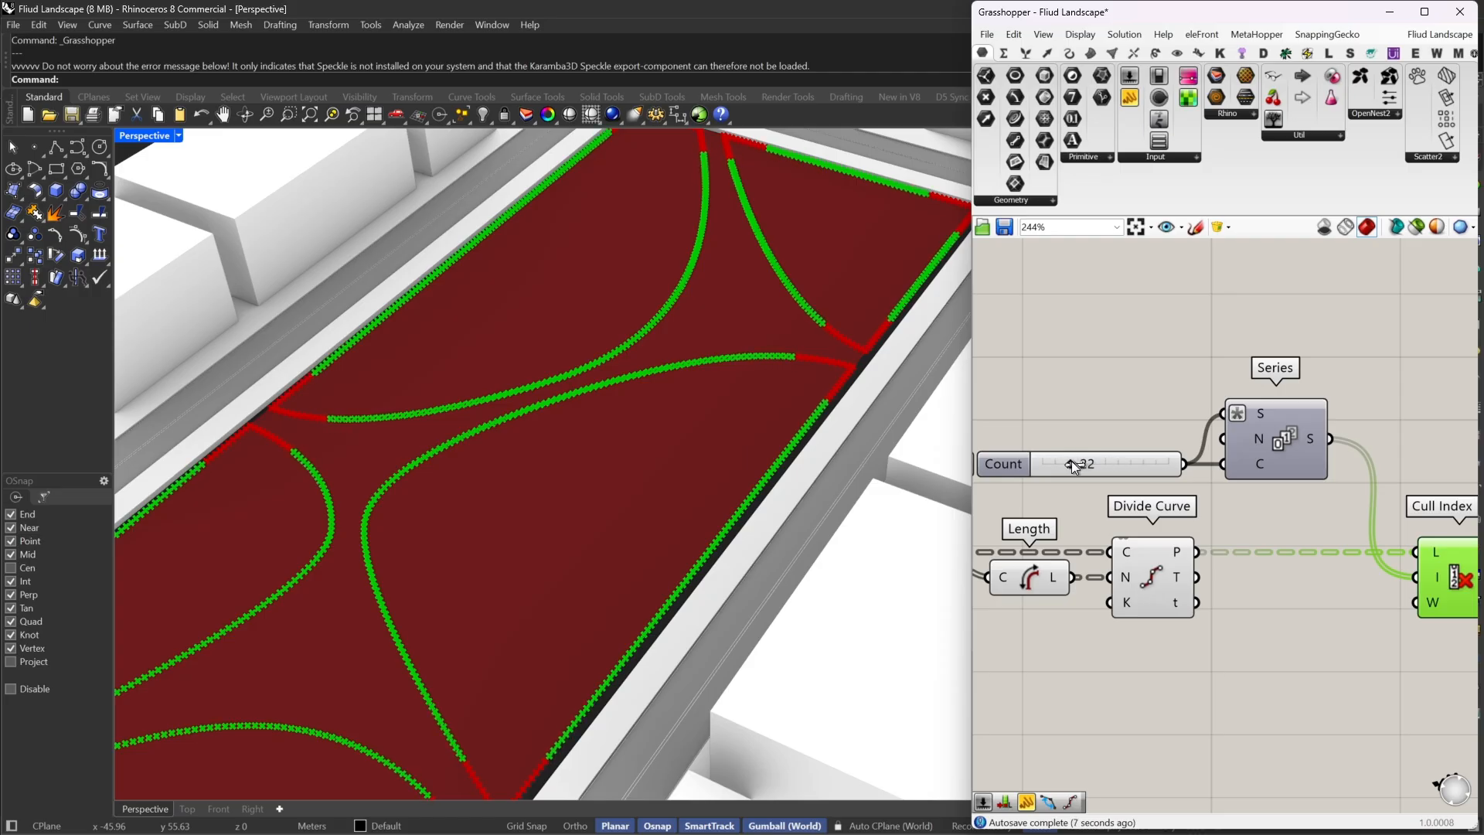
Tidy the canvas by aligning the Series and Count slider over Divide Curve and moving Cull Index closer
right_drag(1257, 449, 1149, 428)
drag(1319, 543, 1302, 544)
right_drag(1244, 487, 1377, 528)
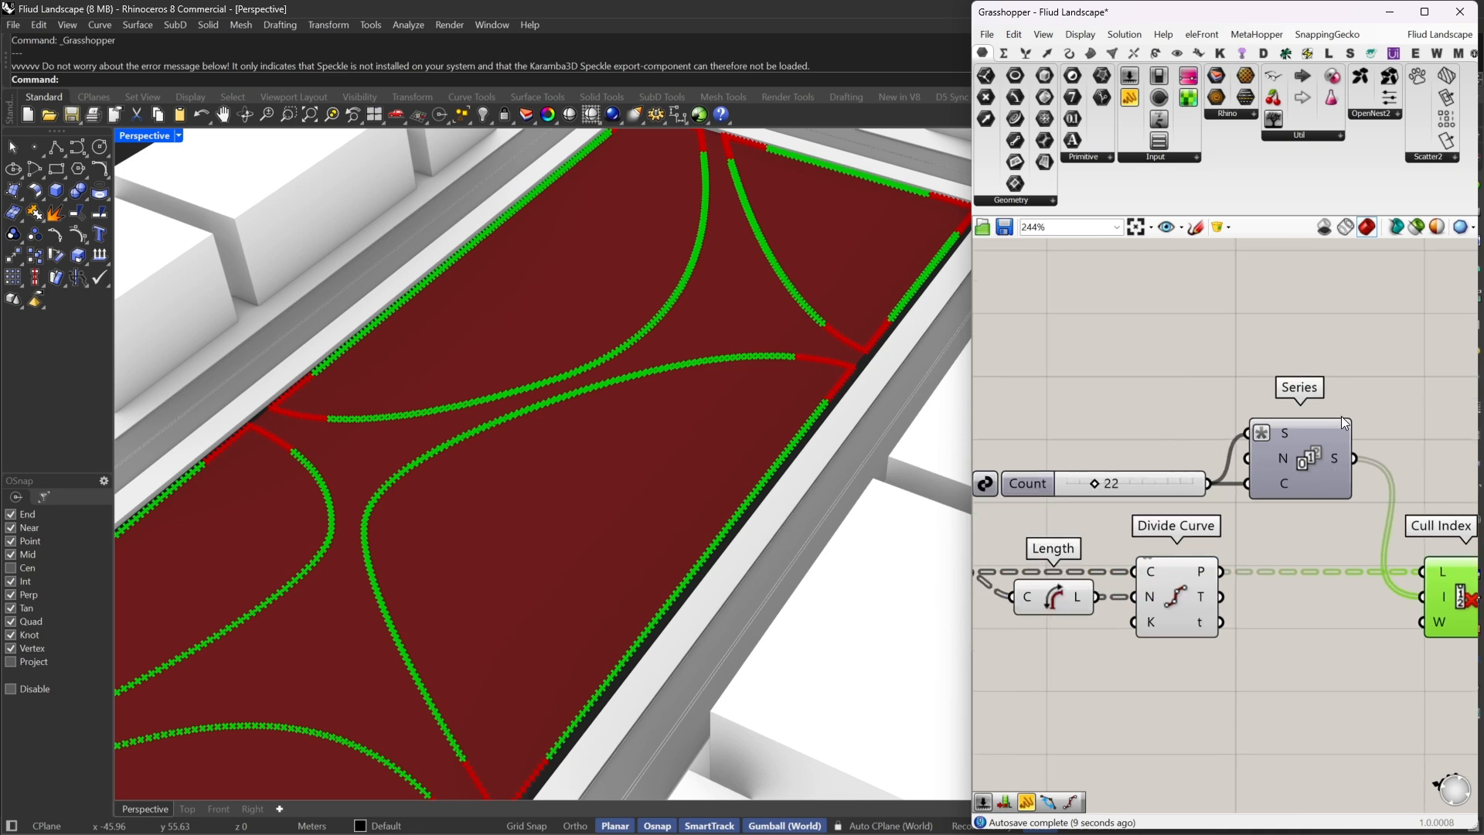
drag(1370, 414, 1191, 524)
drag(1288, 484, 1157, 484)
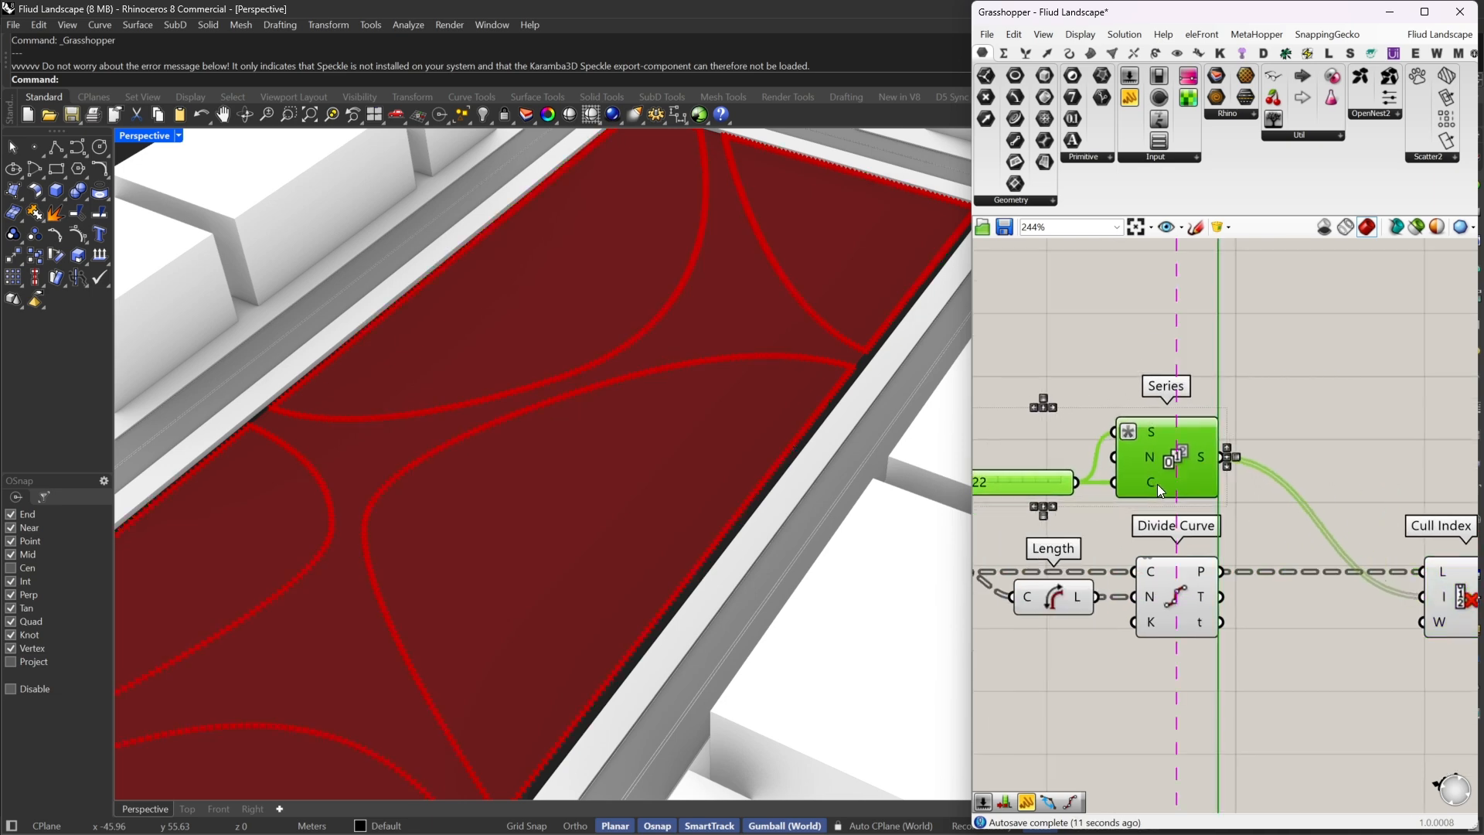
right_drag(1311, 492, 1199, 440)
drag(1360, 543, 1245, 541)
right_drag(1340, 535, 1273, 516)
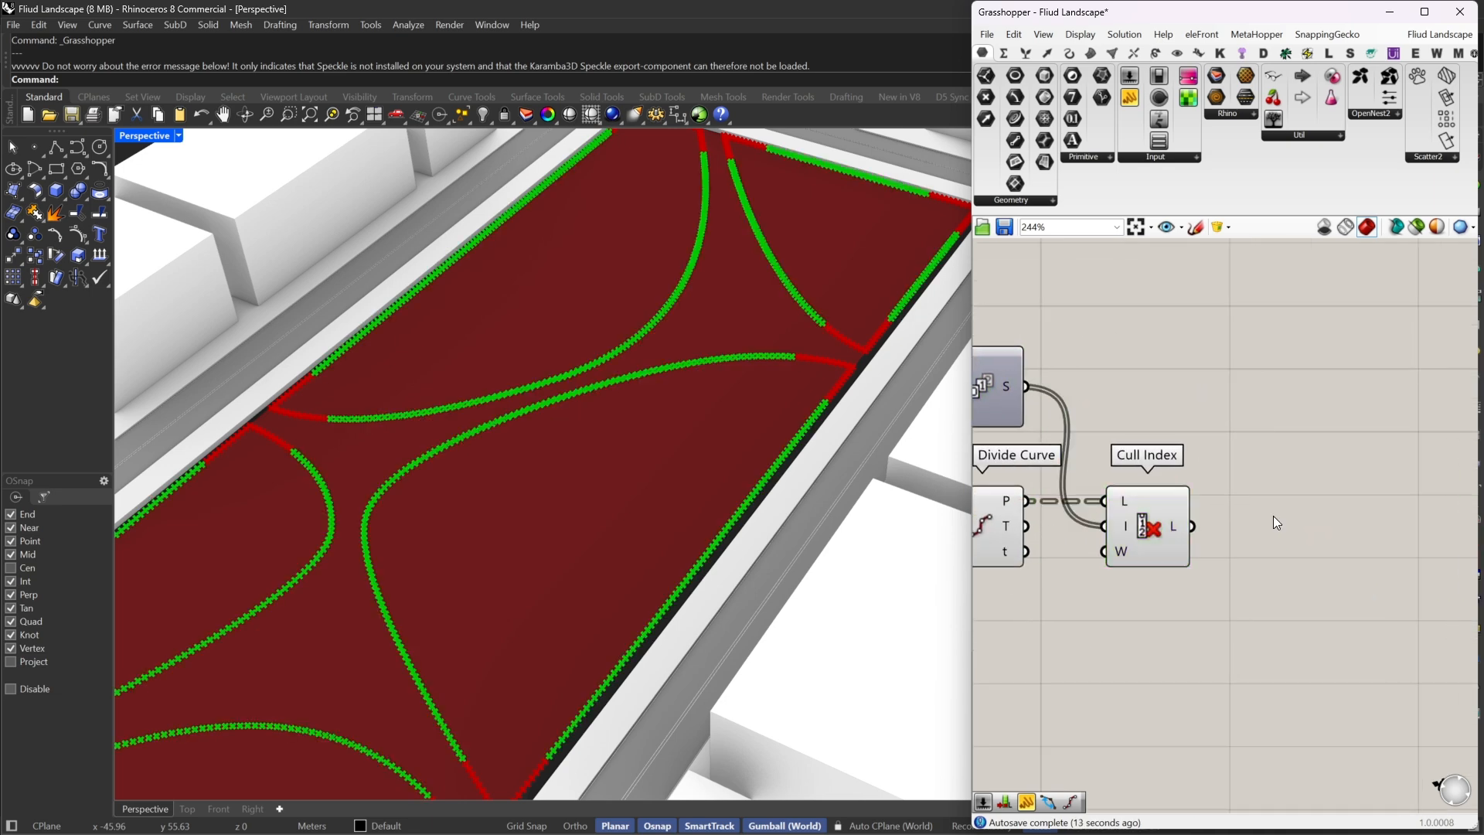
Add a Trim Tree component and place it just below the Cull Index output
double_click(1275, 516)
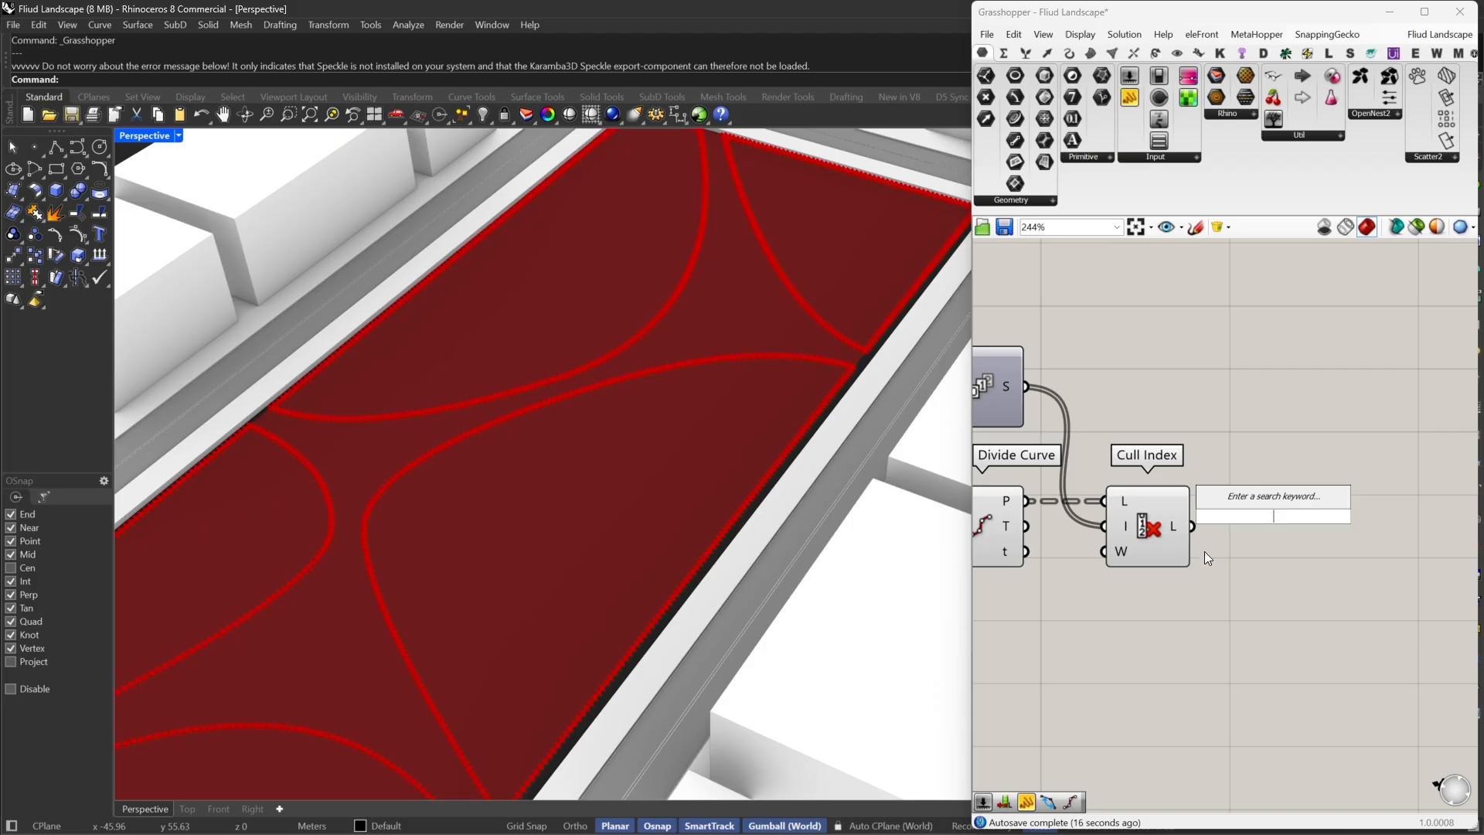
text(trim)
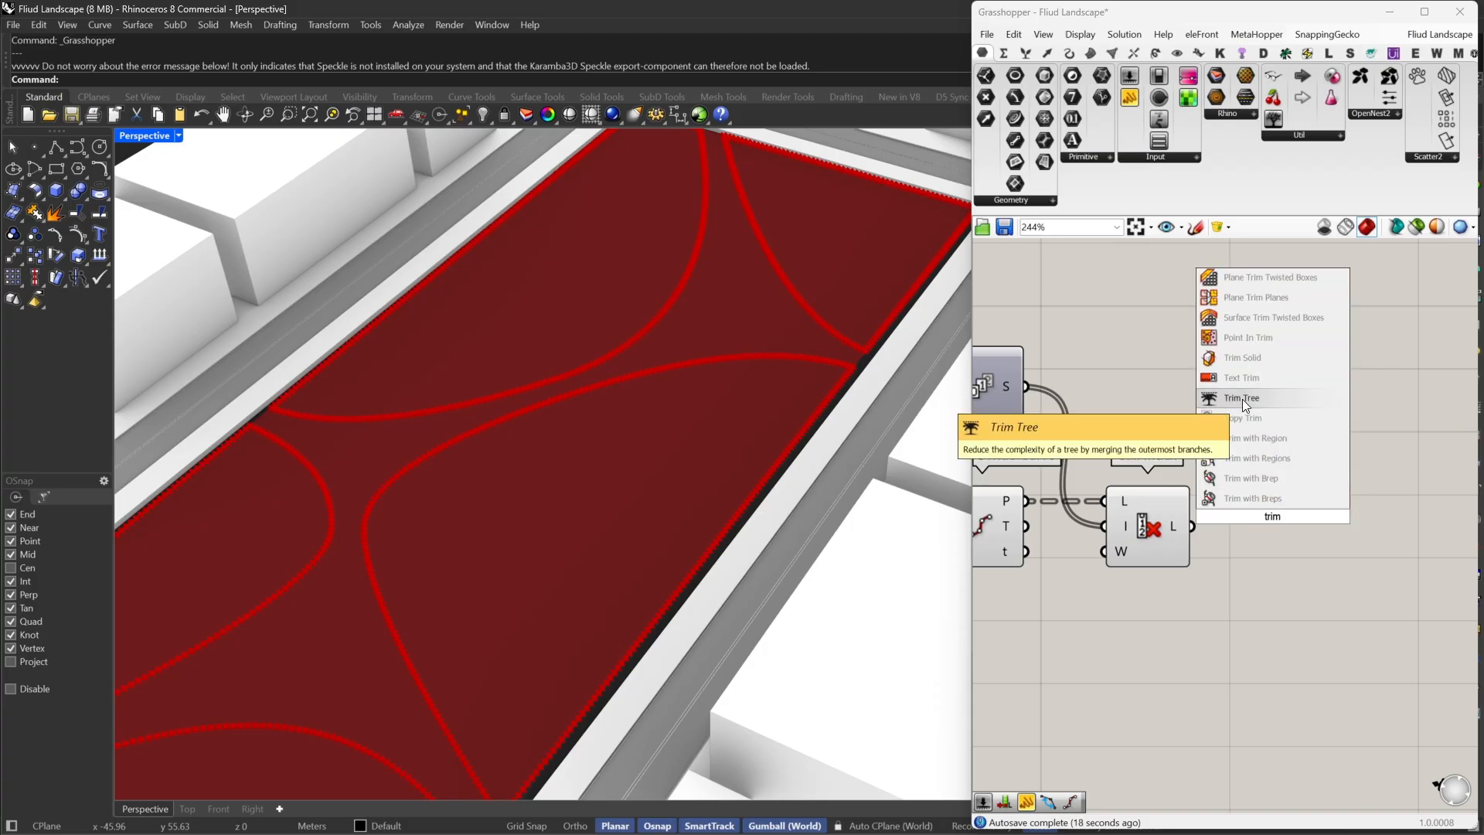
click(1242, 399)
drag(1237, 509, 1239, 611)
Add a PolyLine component and connect Cull Index's L output to its V input
double_click(1320, 523)
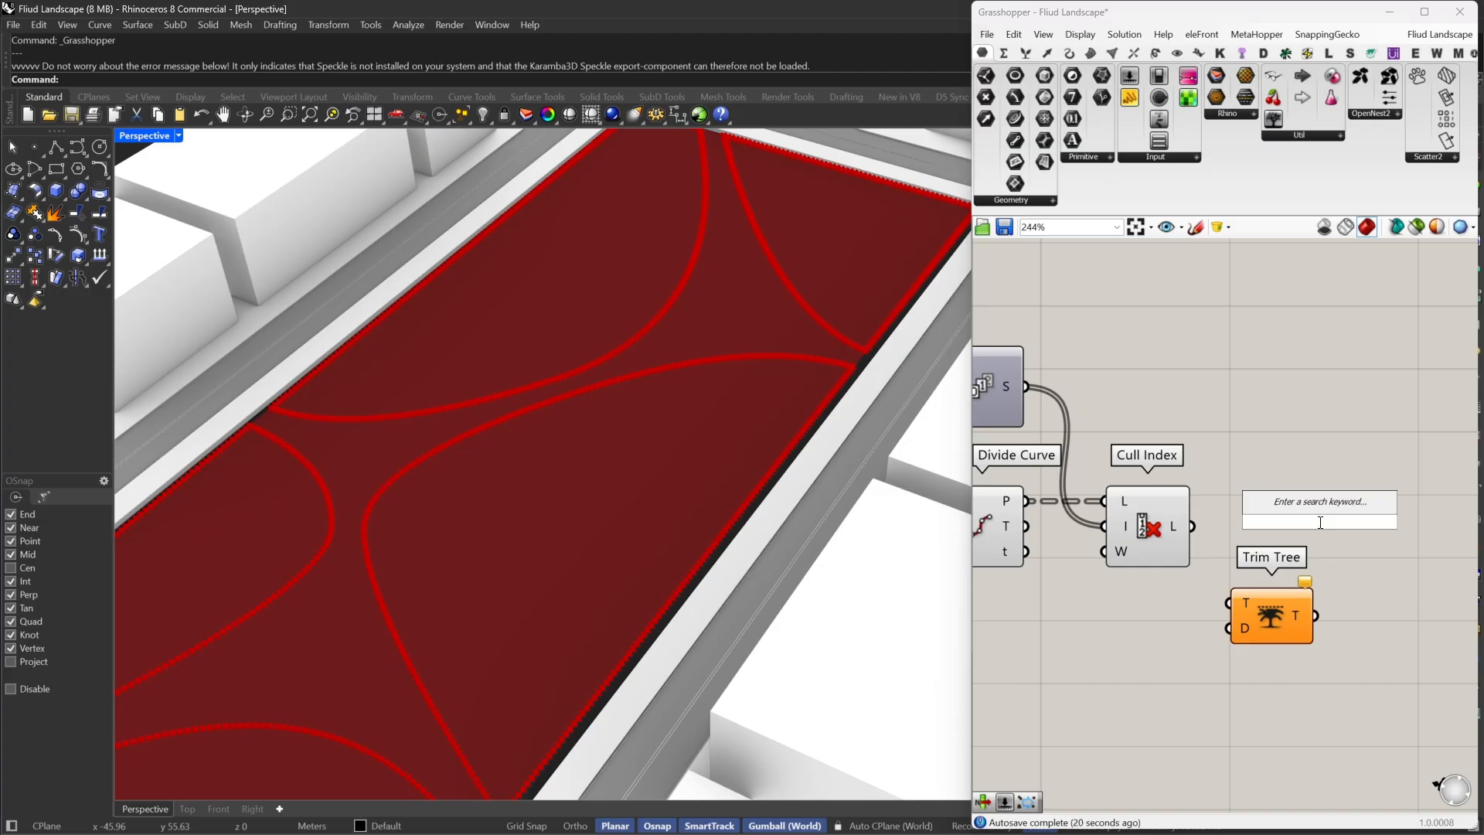
text(pli)
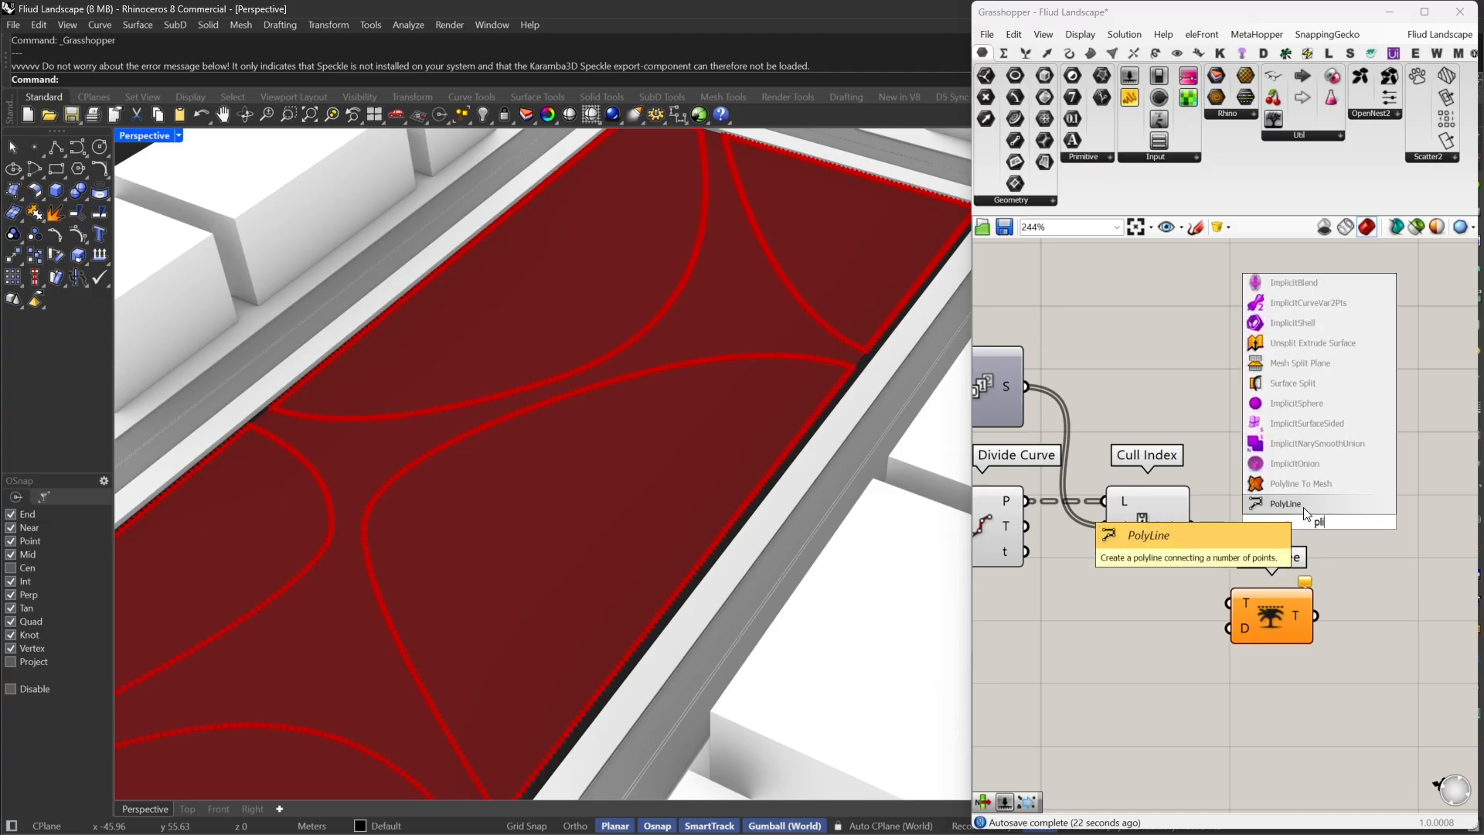
click(1333, 503)
drag(1194, 525, 1381, 550)
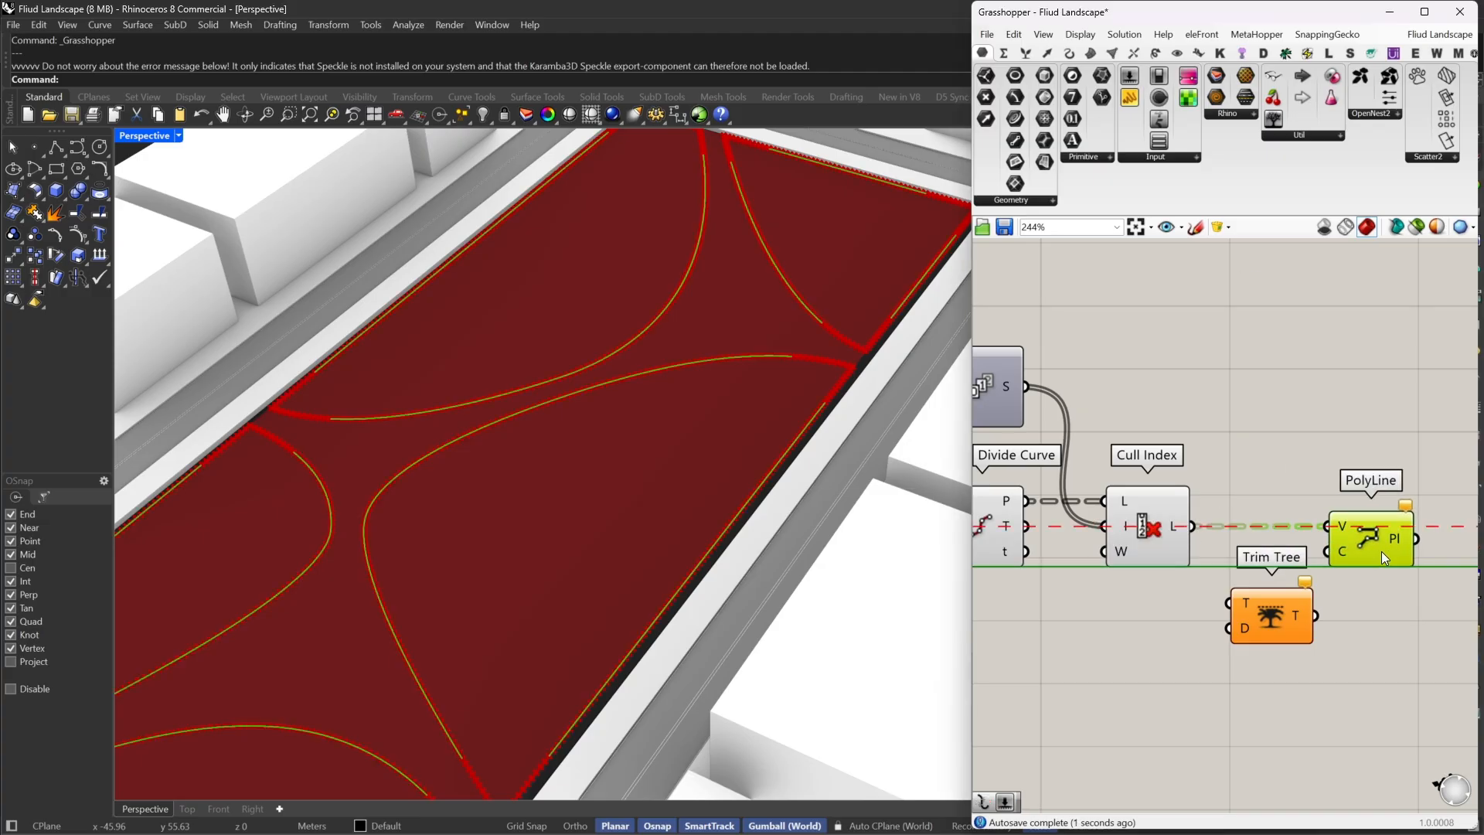
Insert Trim Tree between Cull Index and PolyLine, simplify its T input, and wire its output into PolyLine's V input
right_drag(1310, 529, 1218, 498)
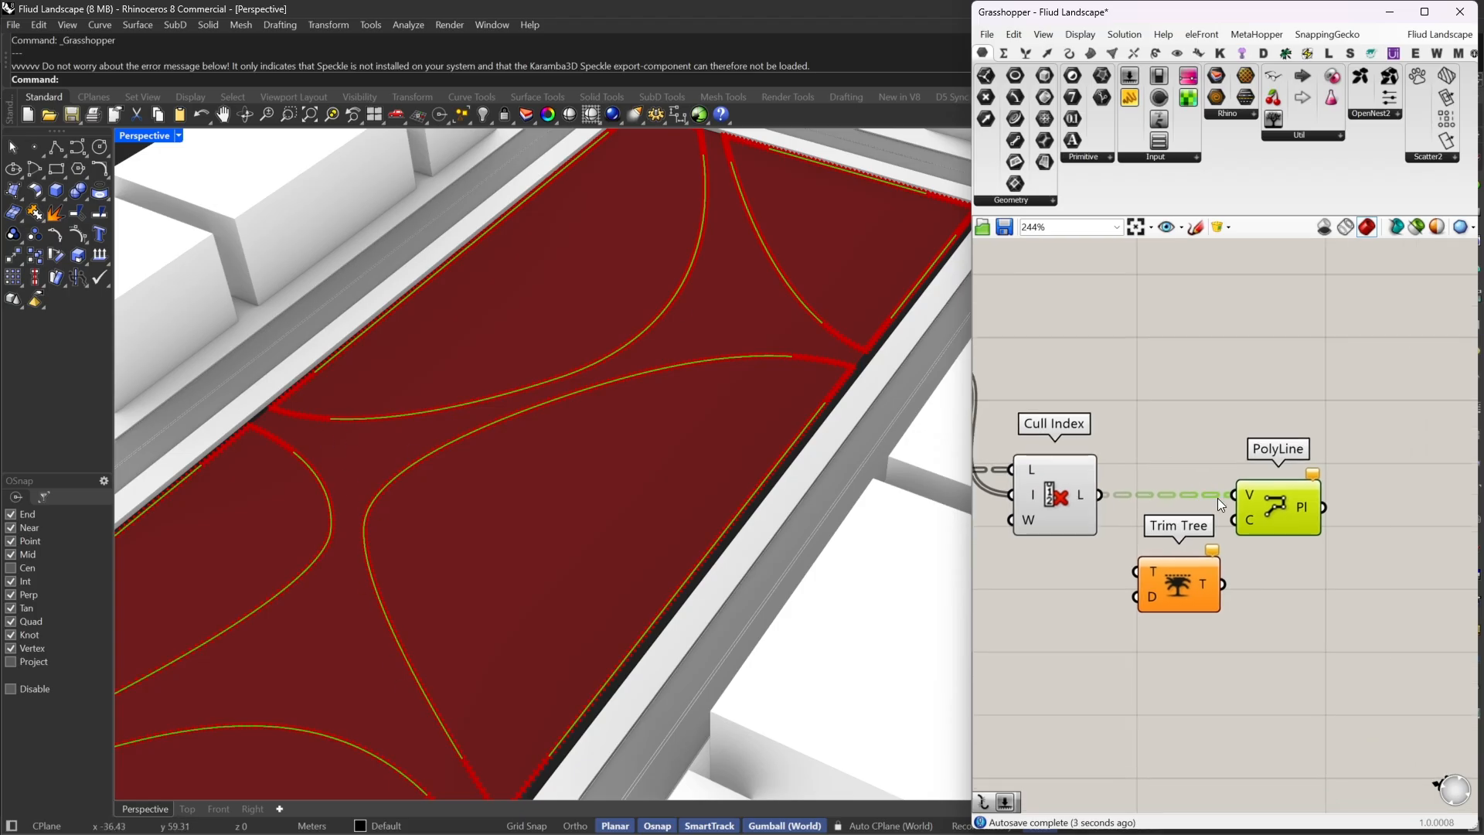
drag(1268, 506, 1348, 506)
drag(1101, 494, 1187, 511)
right_click(1144, 568)
click(1192, 703)
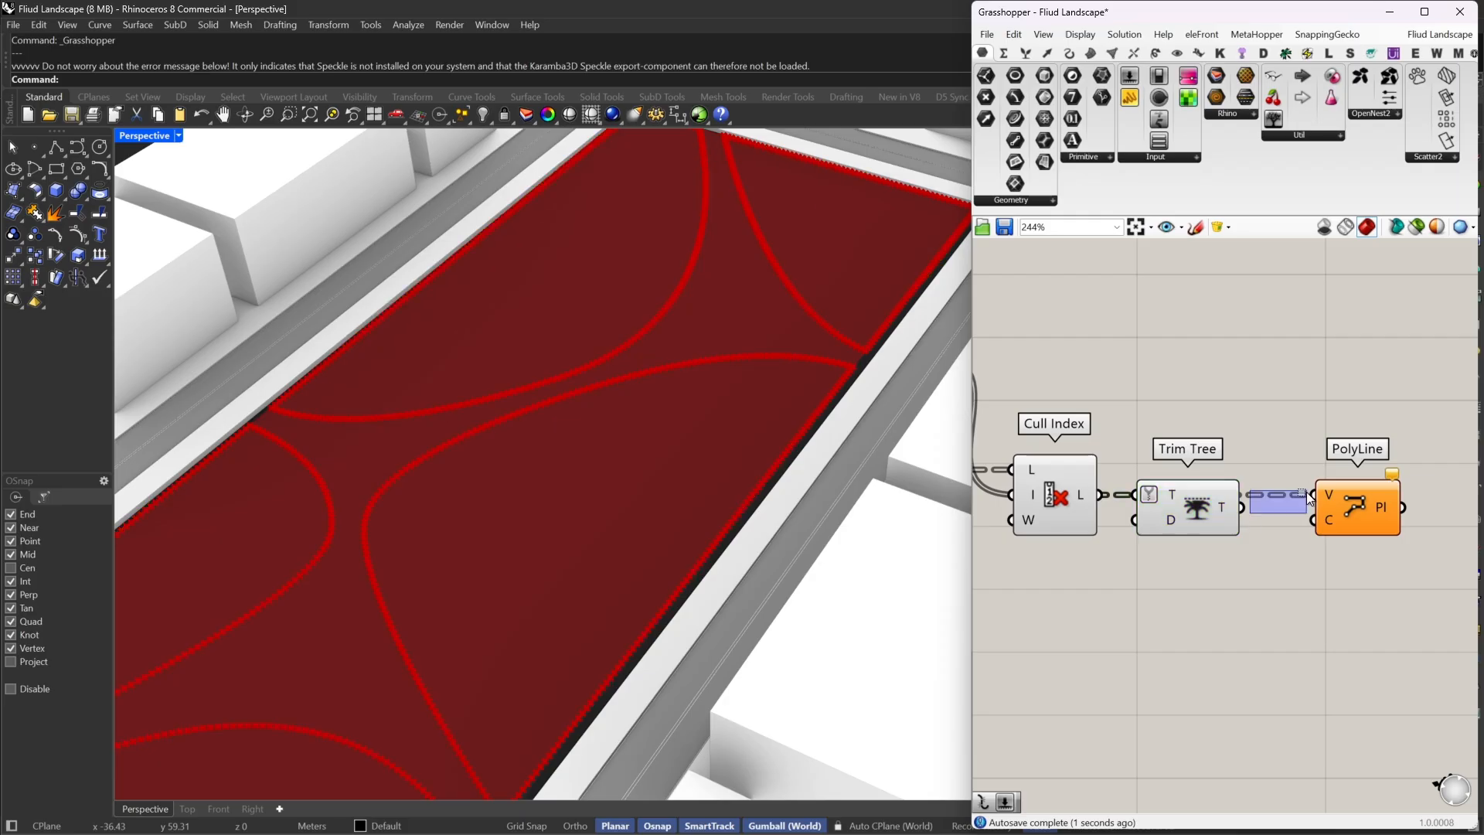
drag(1341, 517, 1333, 528)
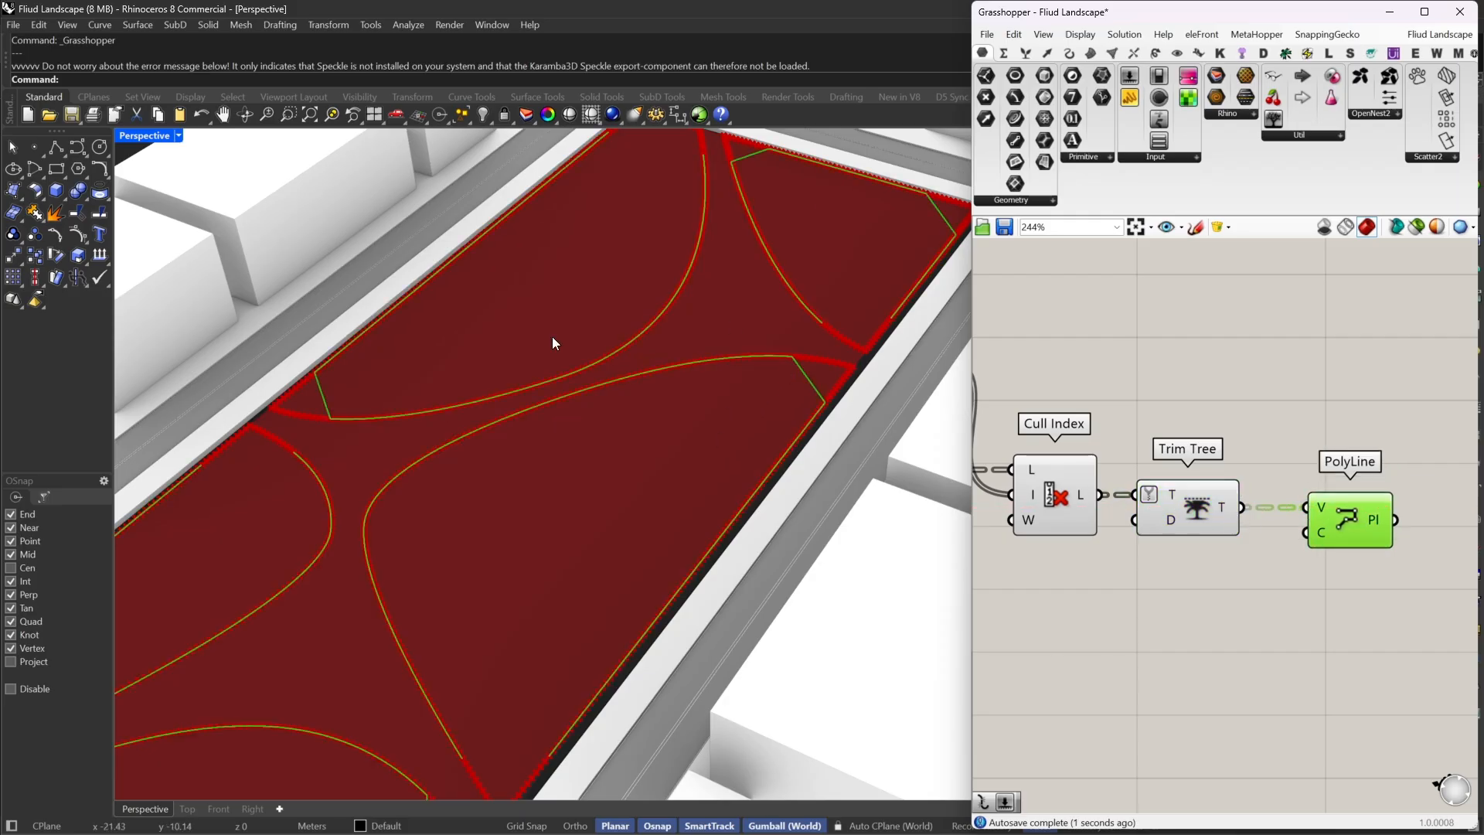
Invert the PolyLine component's C input so the polylines close
right_drag(1254, 578, 1095, 507)
right_click(1156, 462)
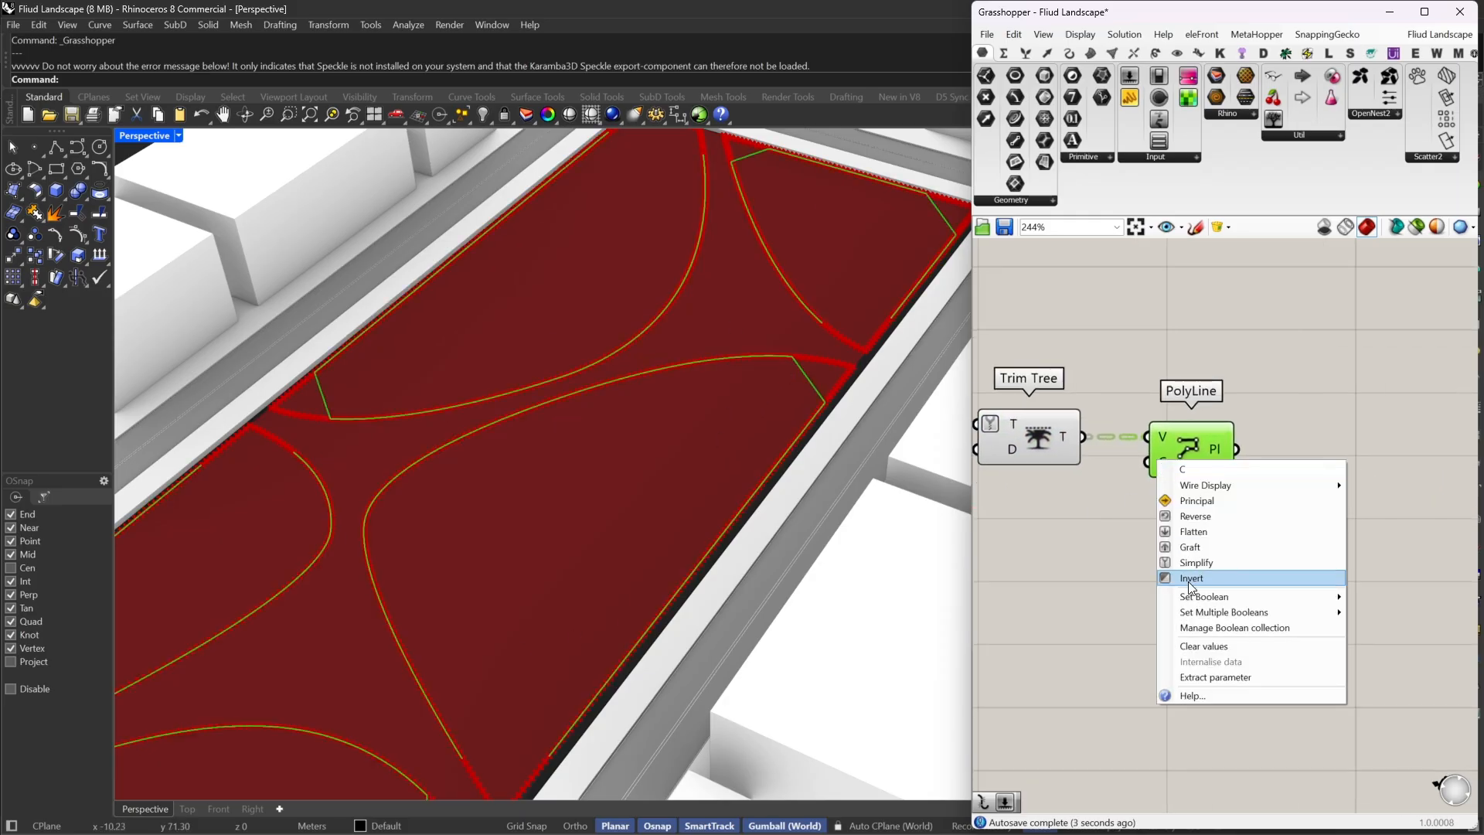
click(1191, 579)
scroll(604, 325, down, 2)
drag(1165, 458, 1166, 458)
Add a Divide Curve component after PolyLine, connect the Pl output to its C input, and leave space between them
right_drag(1279, 445, 1168, 448)
scroll(1191, 449, down, 4)
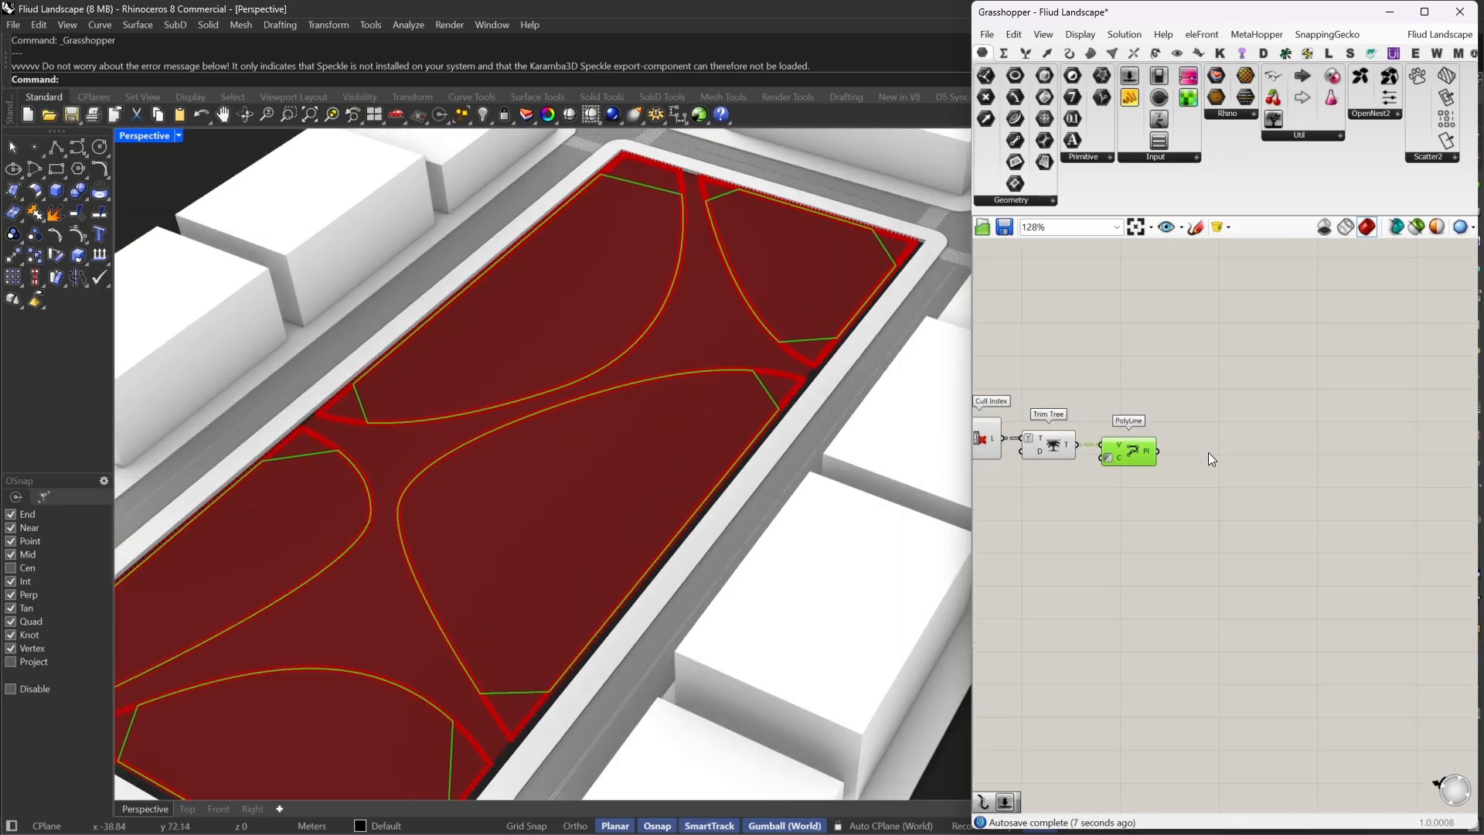
double_click(1208, 452)
text(divide)
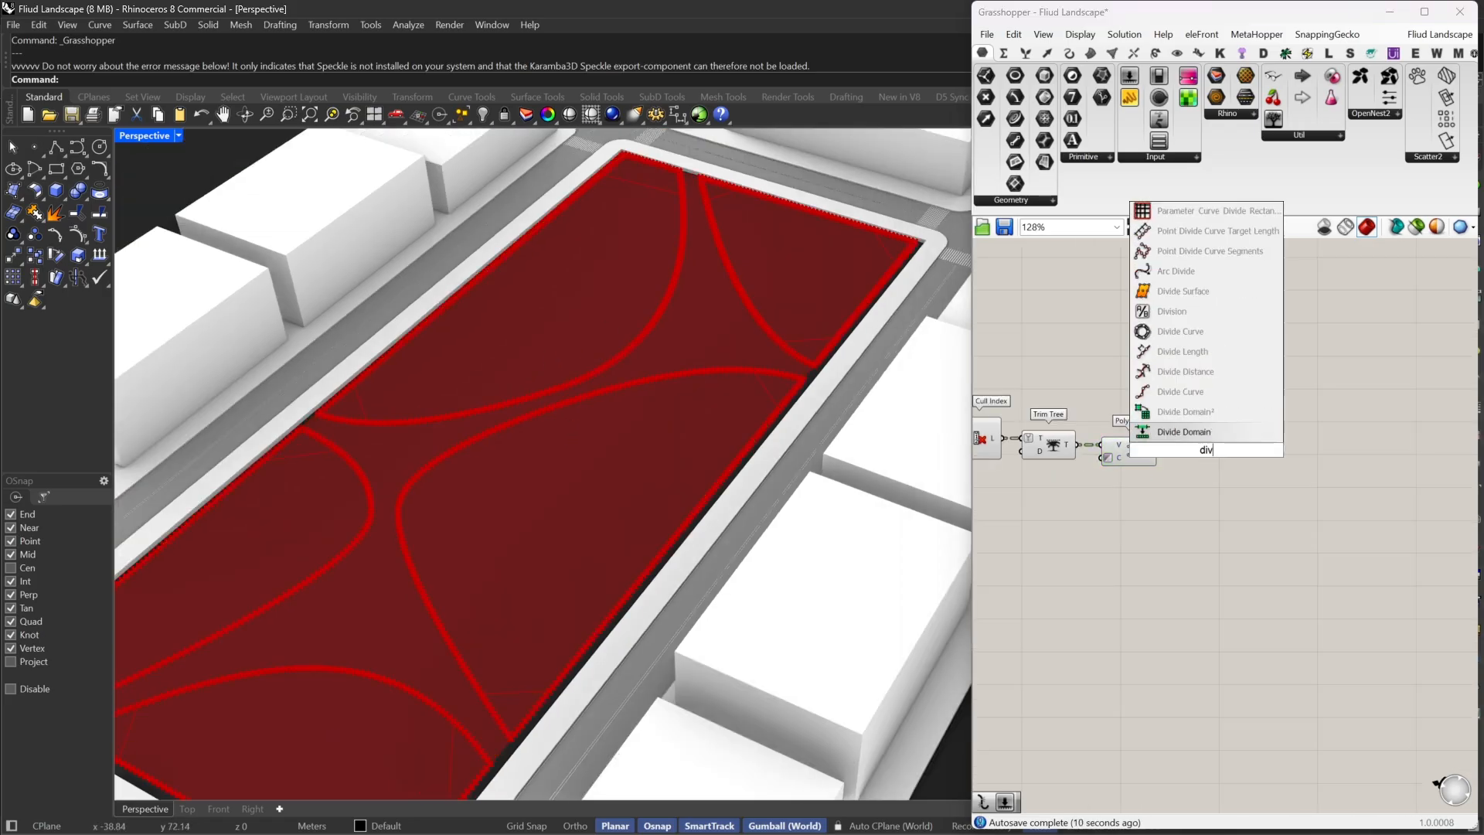
click(1204, 398)
scroll(1206, 446, up, 1)
drag(1182, 437, 1364, 461)
right_drag(1364, 461, 1294, 447)
drag(1293, 446, 1328, 446)
Add a Length component, connect PolyLine's Pl output to its C input, and wire its L output to Divide Curve's N input
double_click(1200, 492)
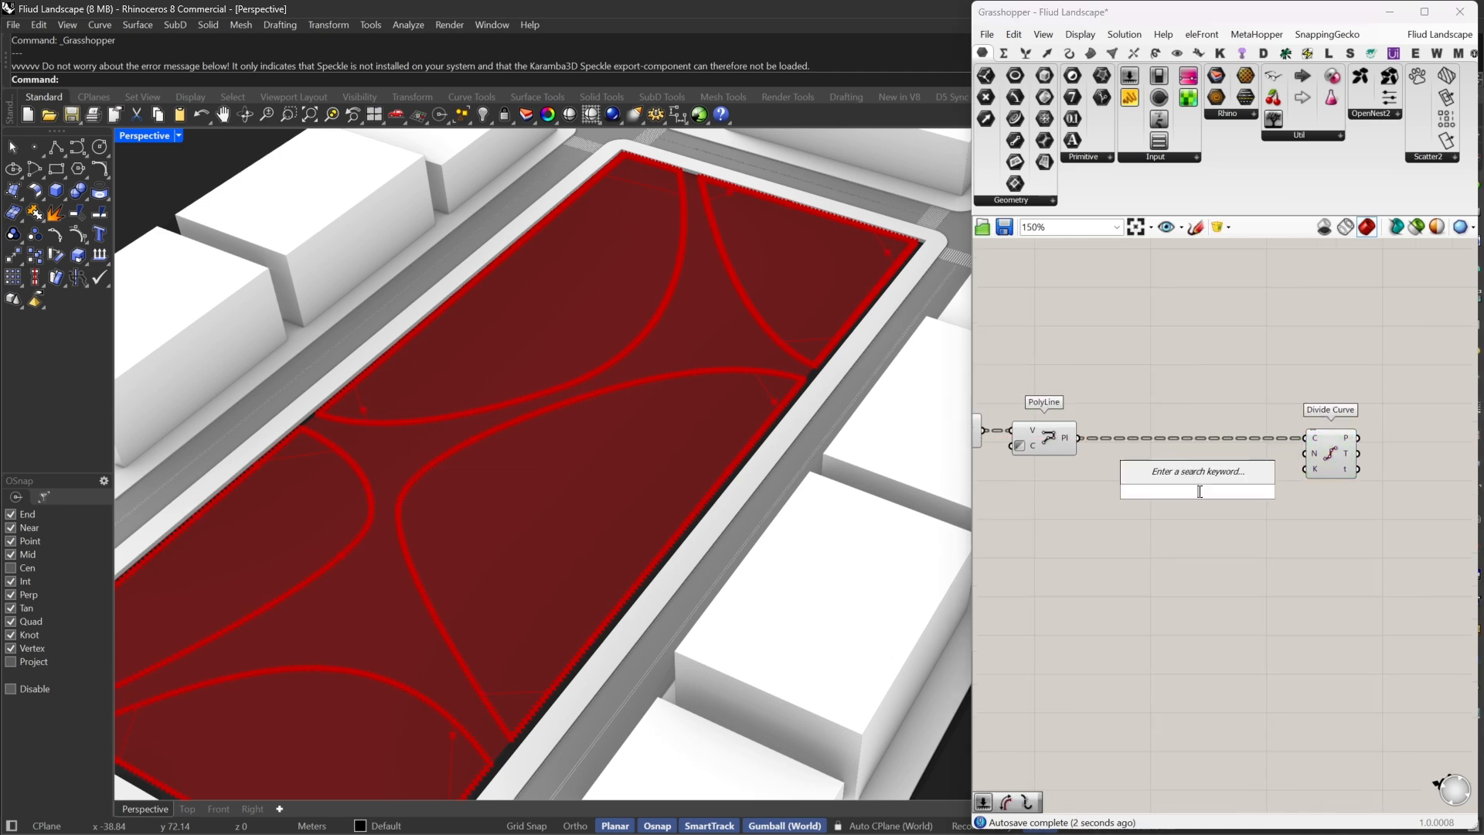
text(length)
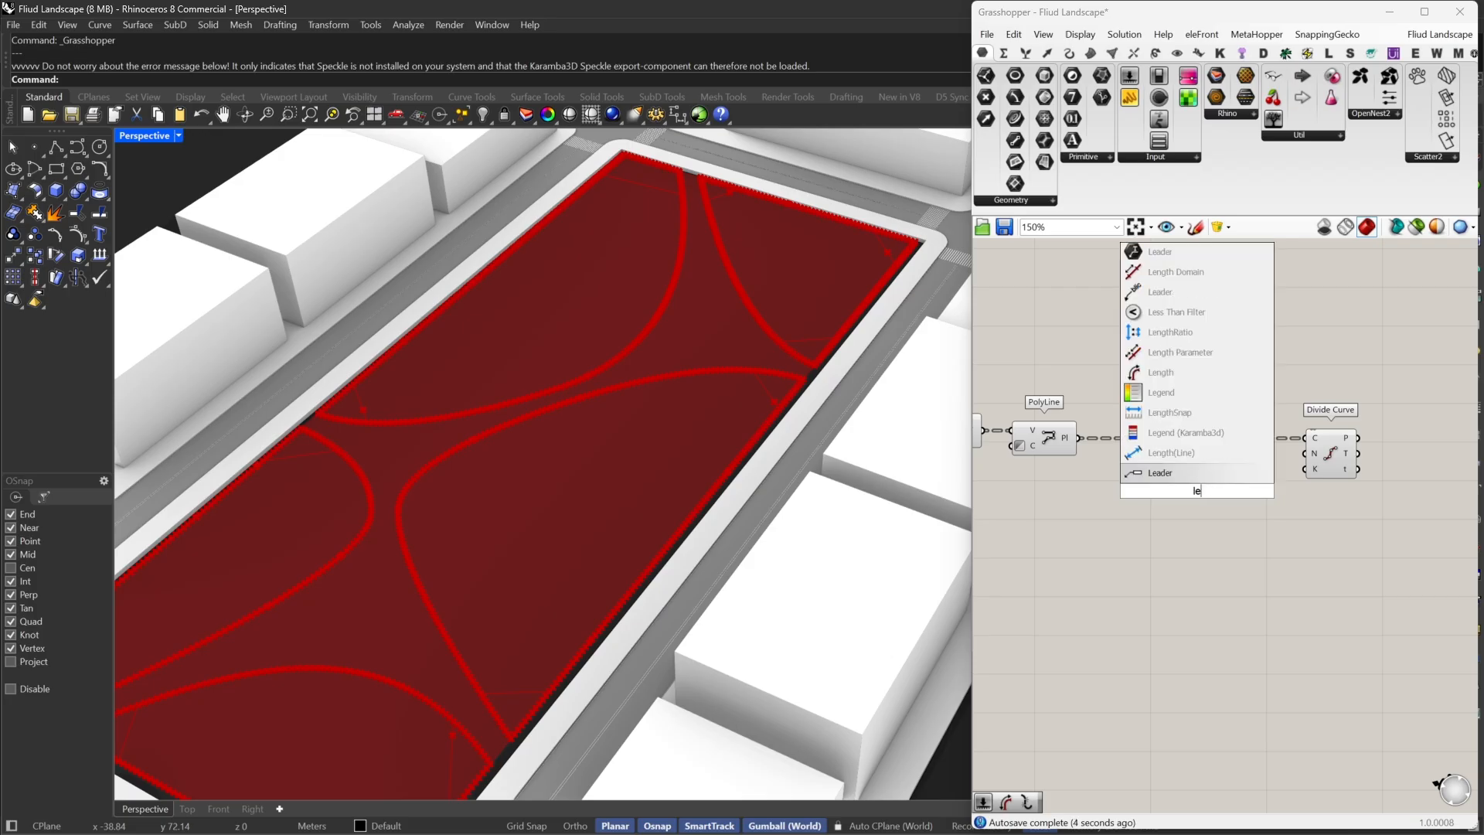
click(1171, 501)
drag(1174, 496, 1080, 438)
drag(1224, 492, 1246, 459)
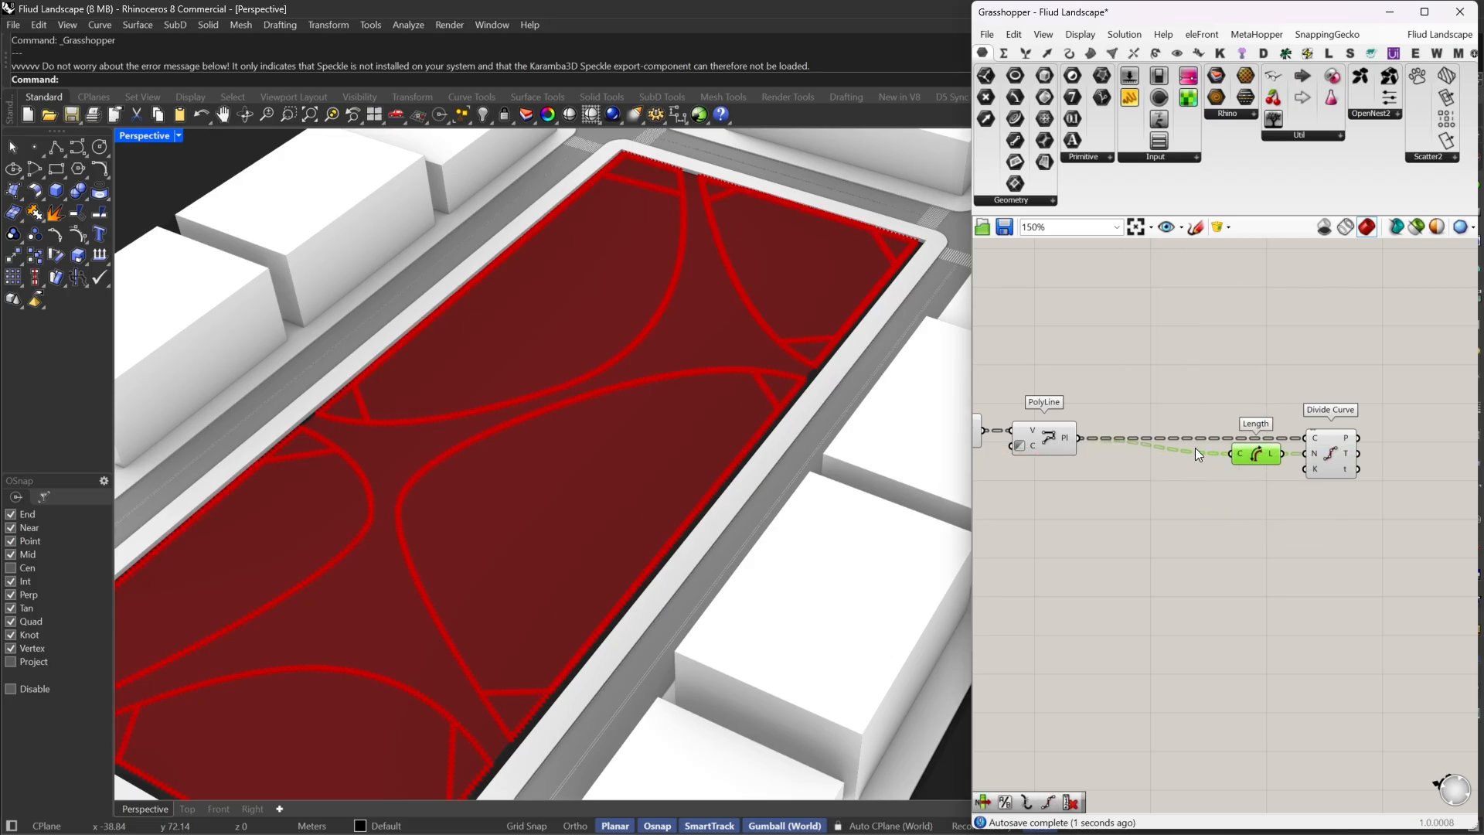
Move the Length and Divide Curve components together farther away from PolyLine to make room between them
right_drag(1195, 448, 1213, 431)
drag(1390, 380, 1207, 493)
drag(1273, 446, 1409, 445)
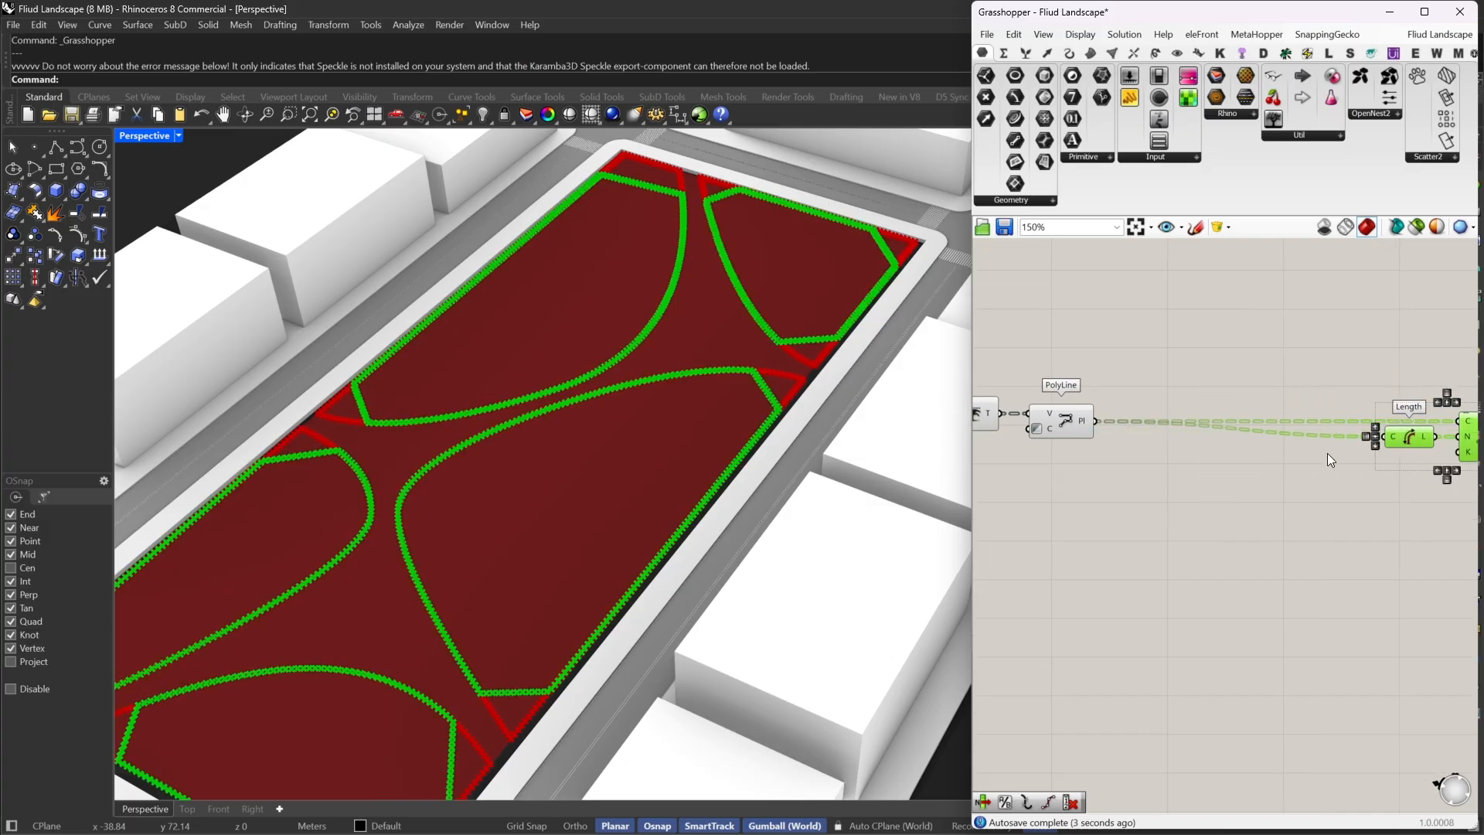
click(1325, 456)
scroll(1265, 457, down, 1)
right_drag(1260, 457, 1326, 464)
double_click(1246, 487)
text(sca)
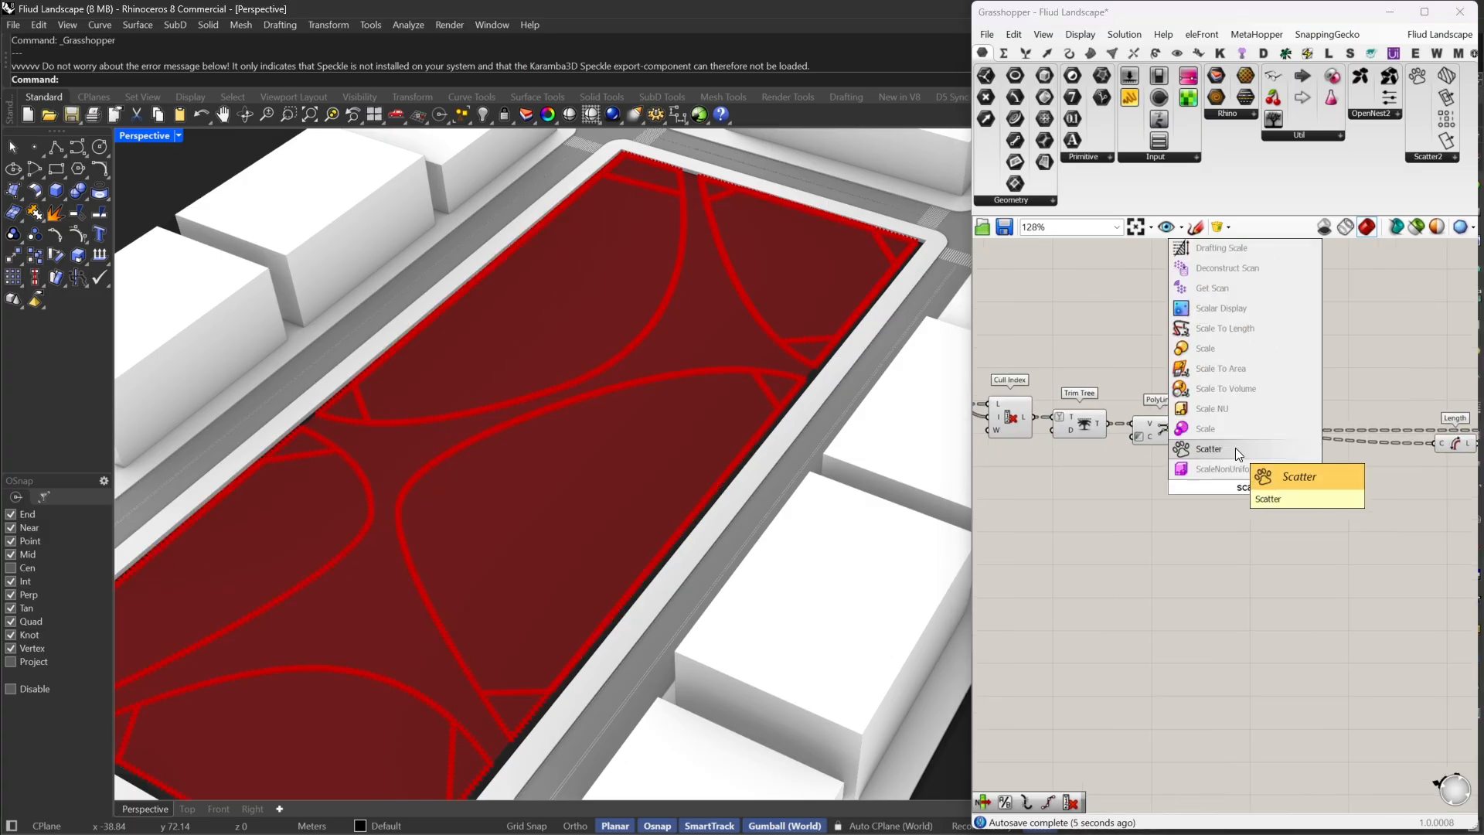
click(1236, 449)
click(1242, 492)
key(Delete)
Add a Scale component after PolyLine and connect the Pl output to its G input
double_click(1243, 492)
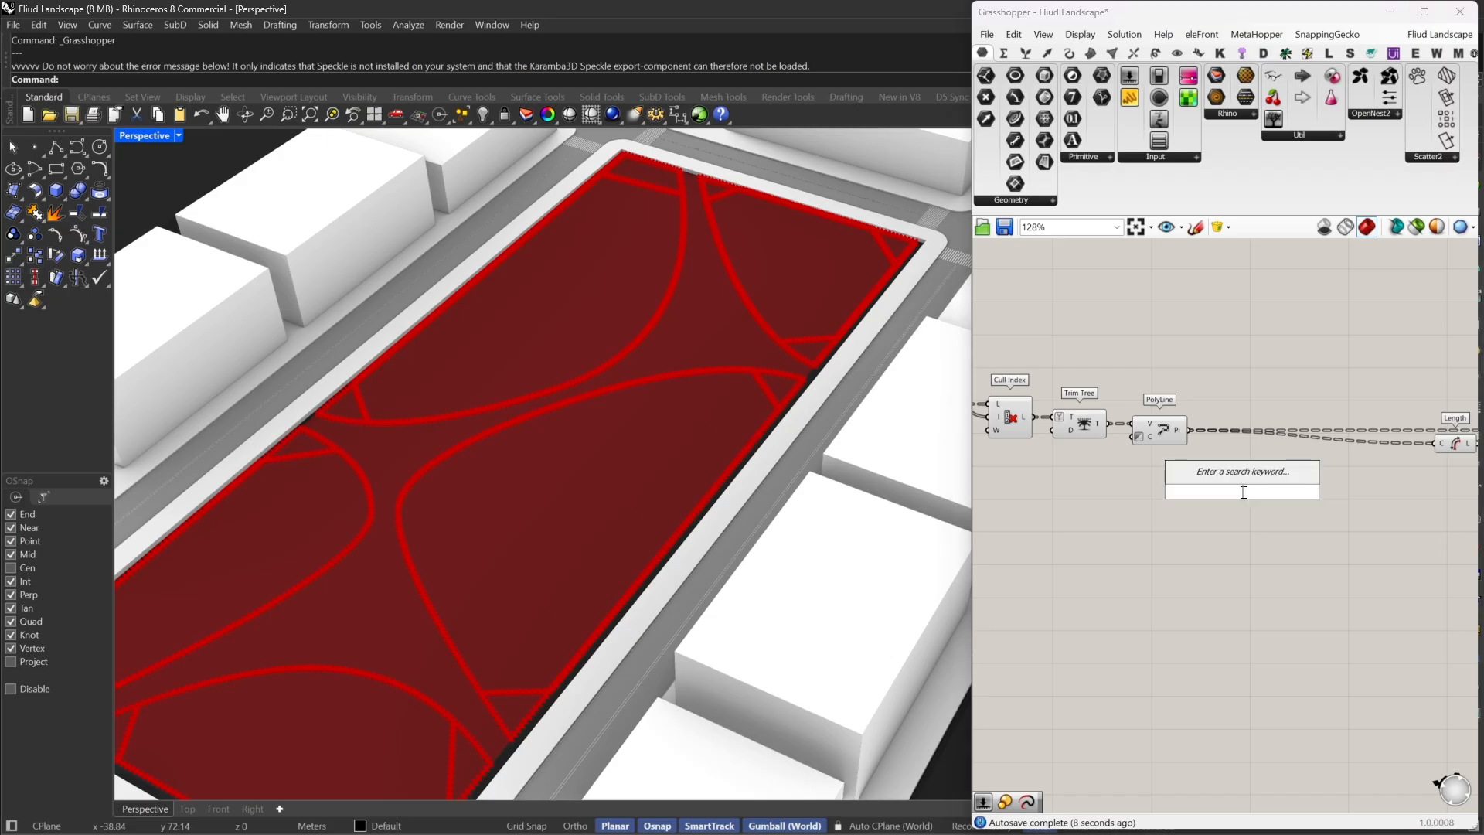
text(scale)
click(1219, 369)
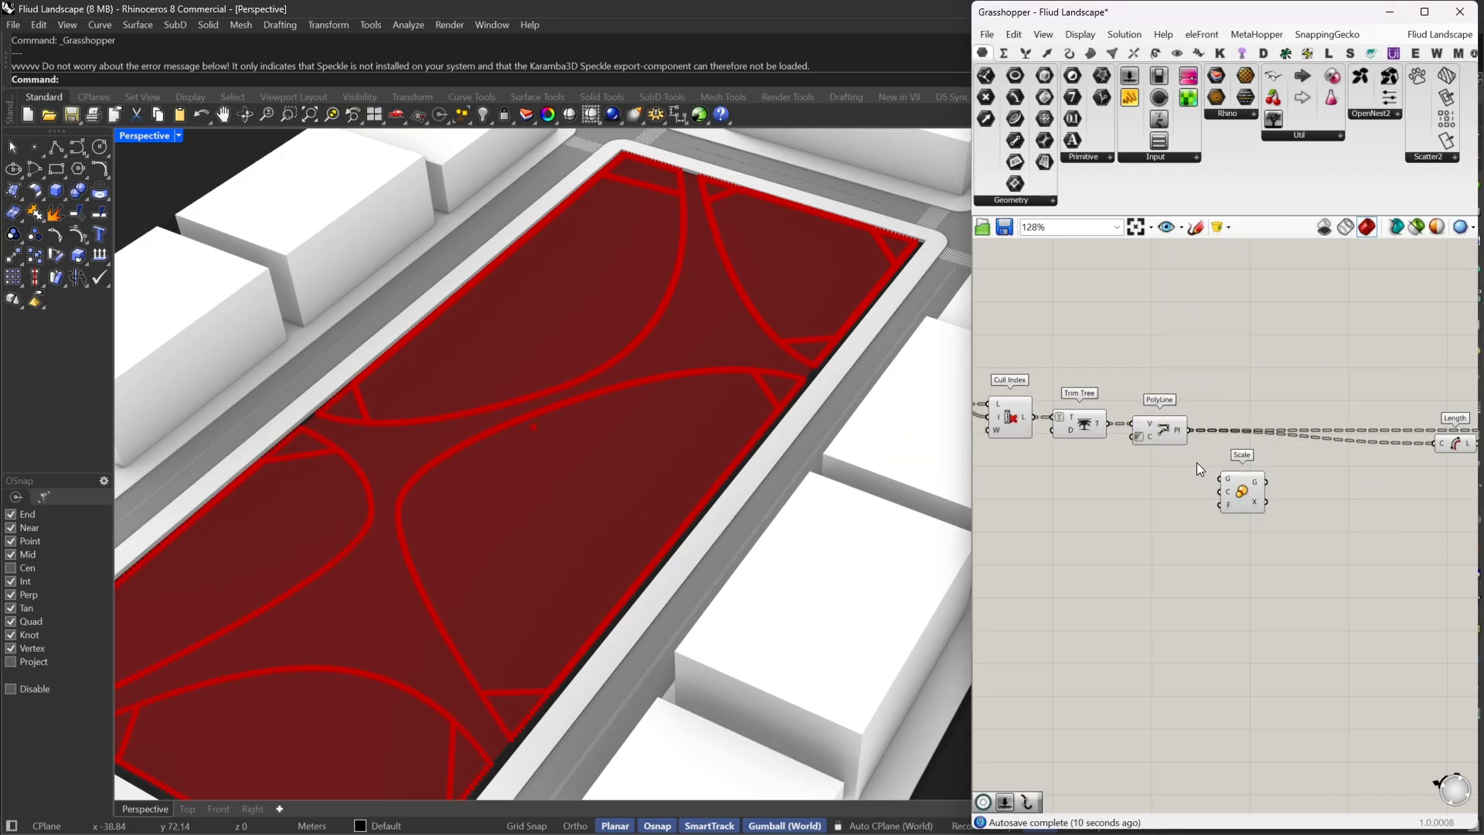
drag(1219, 479, 1310, 473)
Add a Center component between PolyLine and Scale, feed it the Pl output, and connect its C output to Scale's C input
double_click(1195, 512)
text(c)
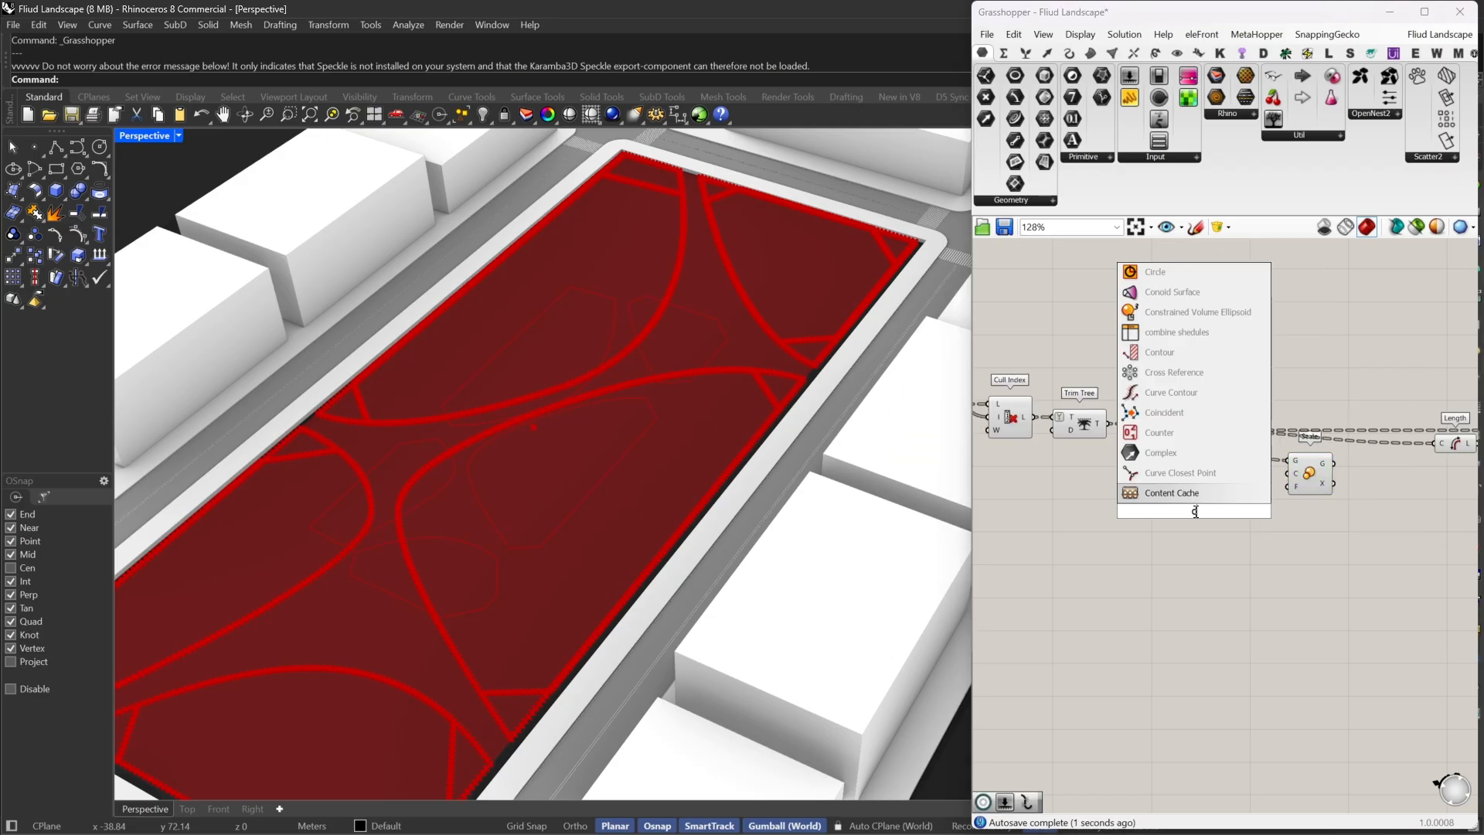
text(en)
click(1181, 434)
scroll(1189, 463, up, 1)
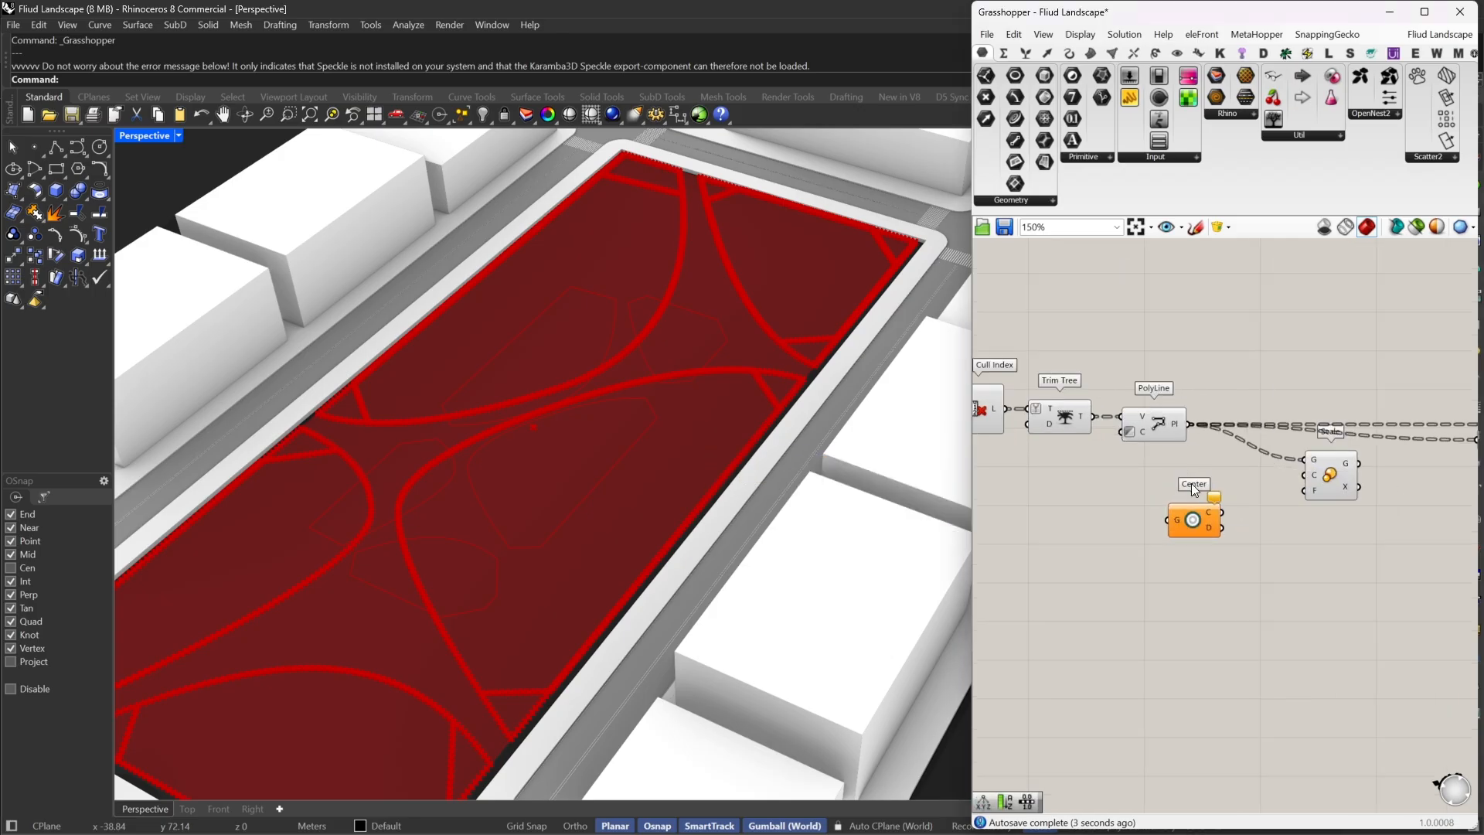
drag(1309, 474, 1356, 445)
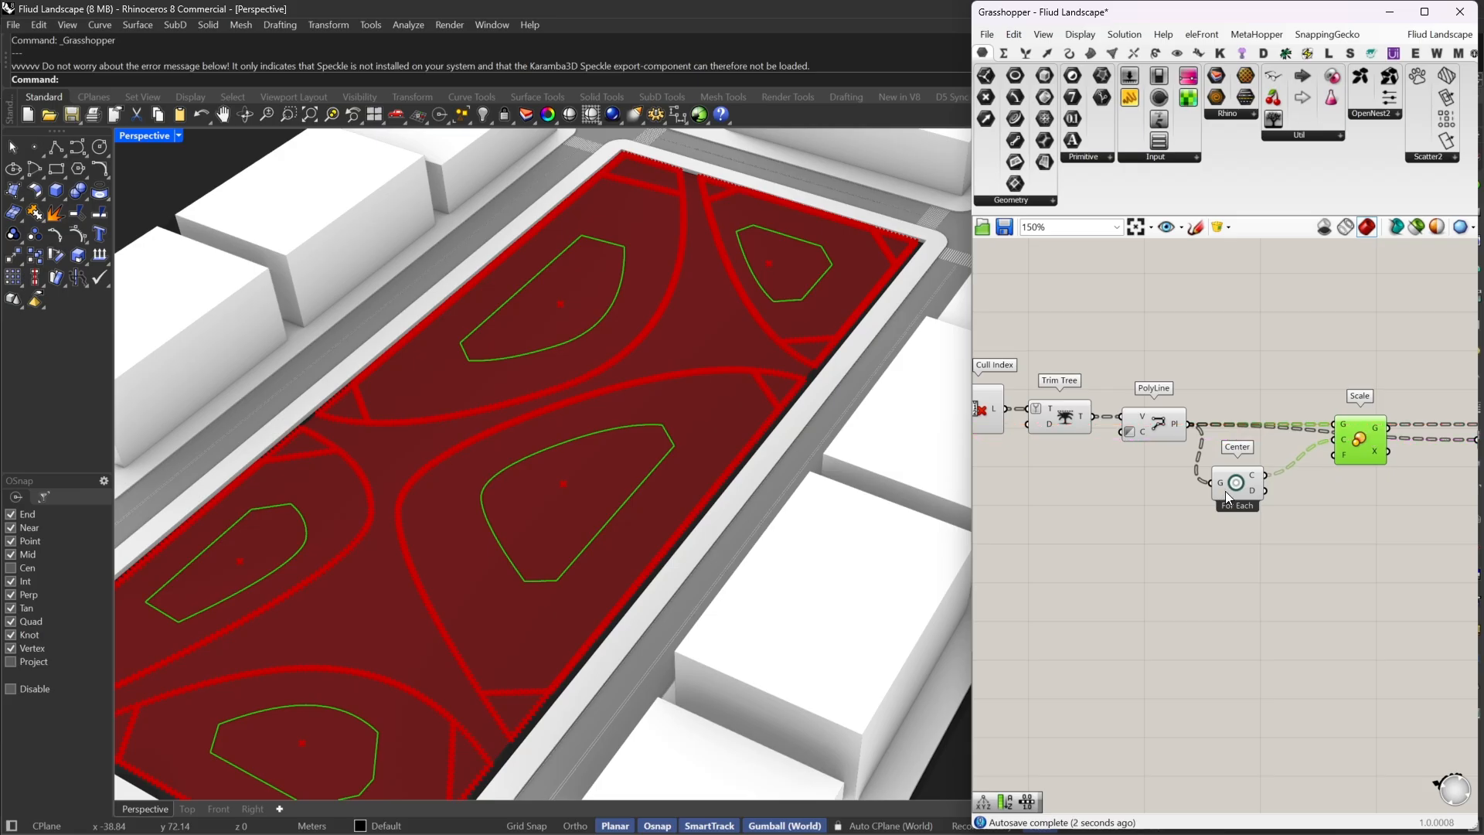
drag(1226, 490, 1260, 453)
Add a Range component below Center and connect its R output to Scale's F input
double_click(1293, 489)
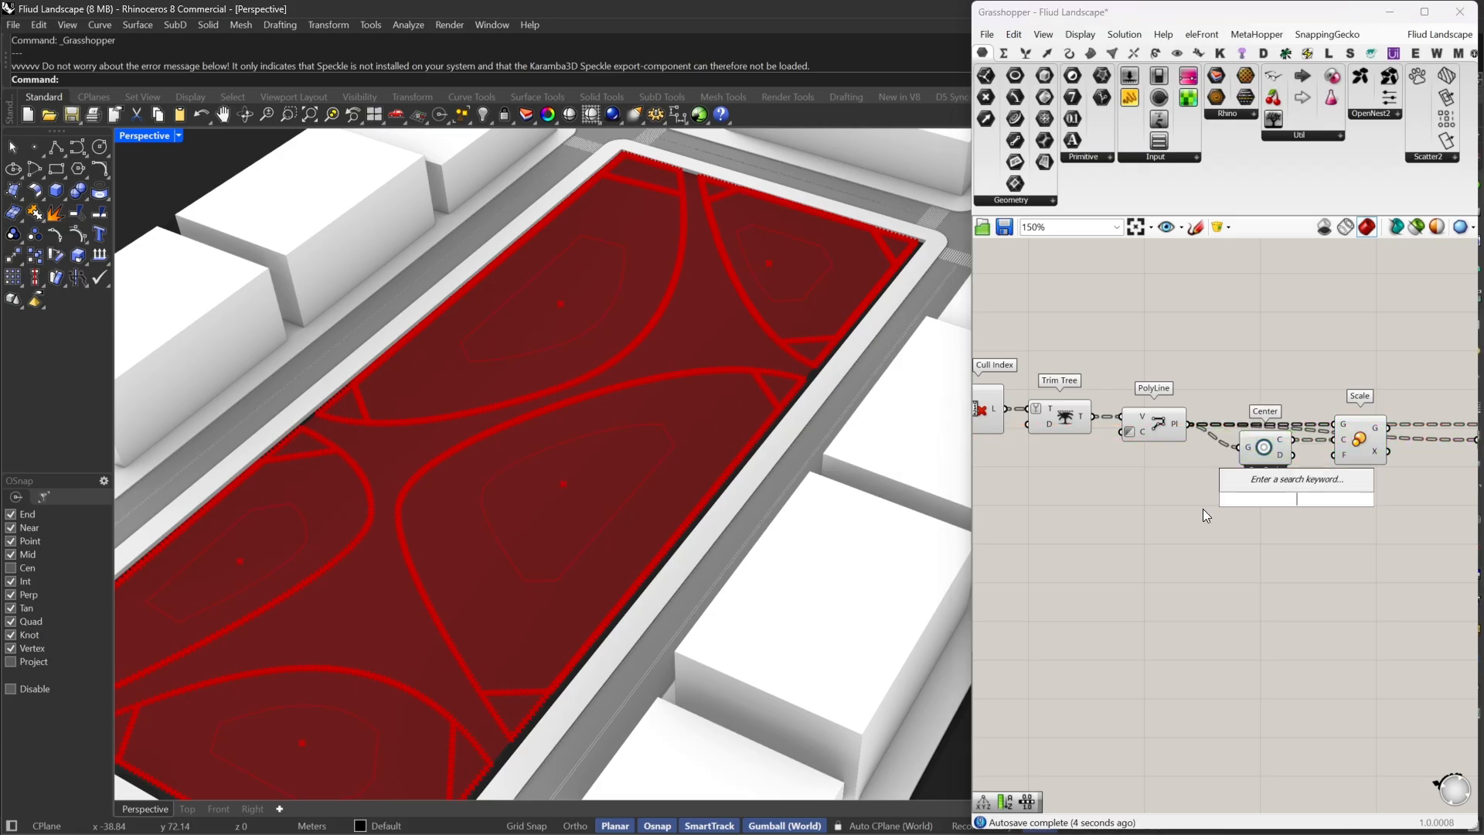
text(ran)
click(1274, 378)
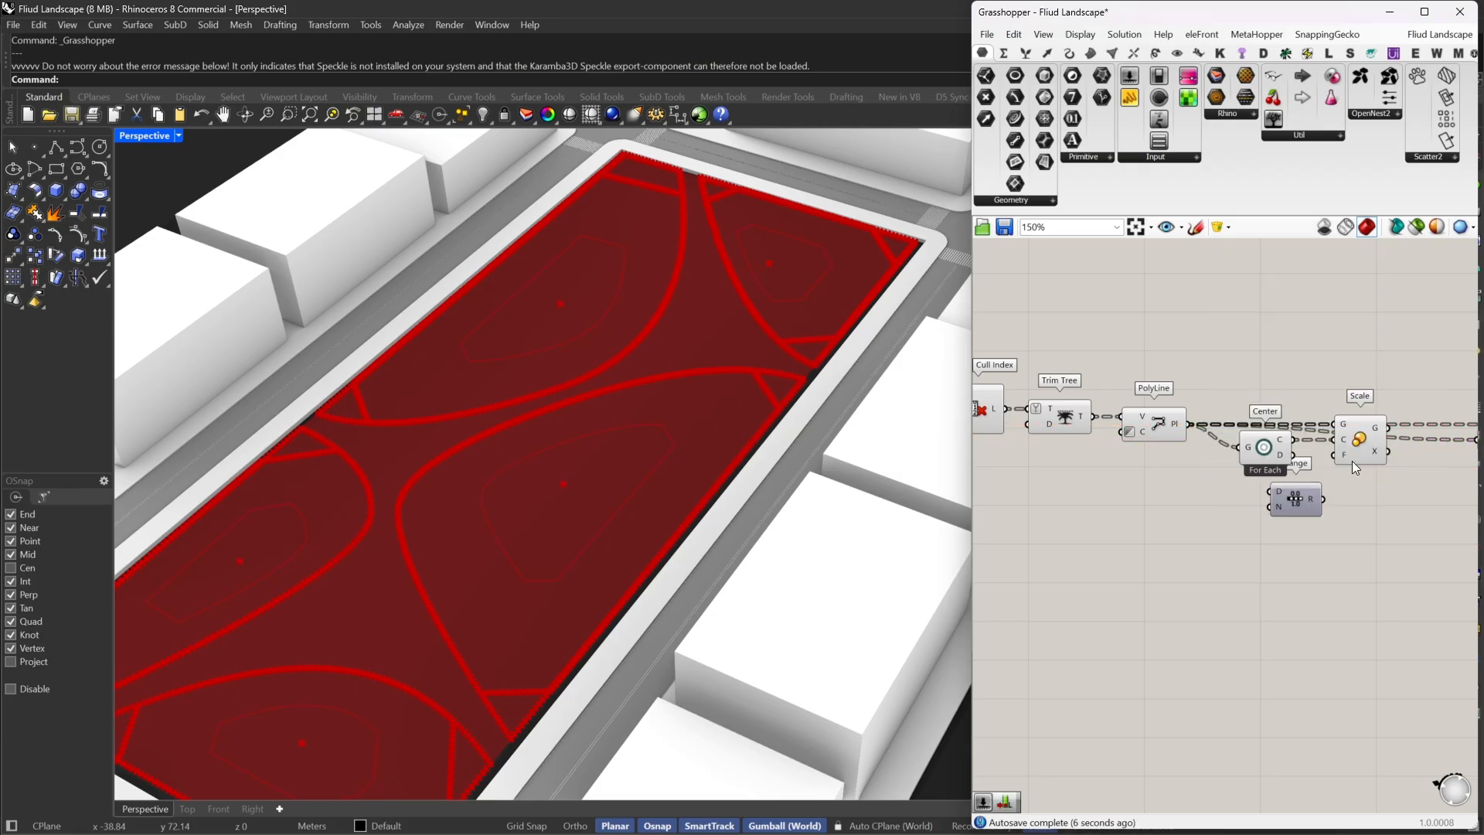
drag(1336, 455, 1326, 500)
click(1300, 507)
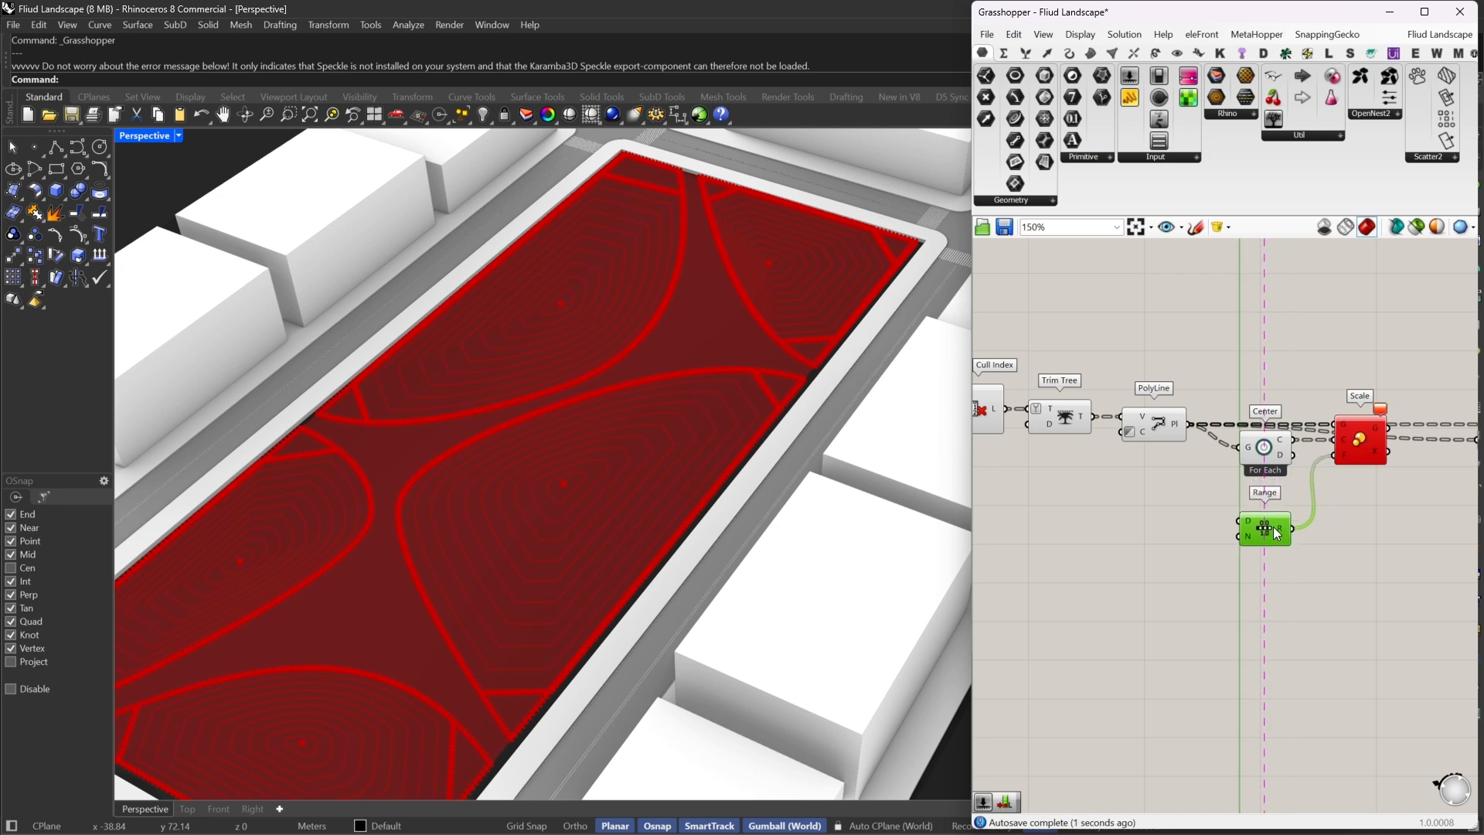
Set the Range component's domain to 0.3 To 0.9
right_drag(1252, 529, 1183, 536)
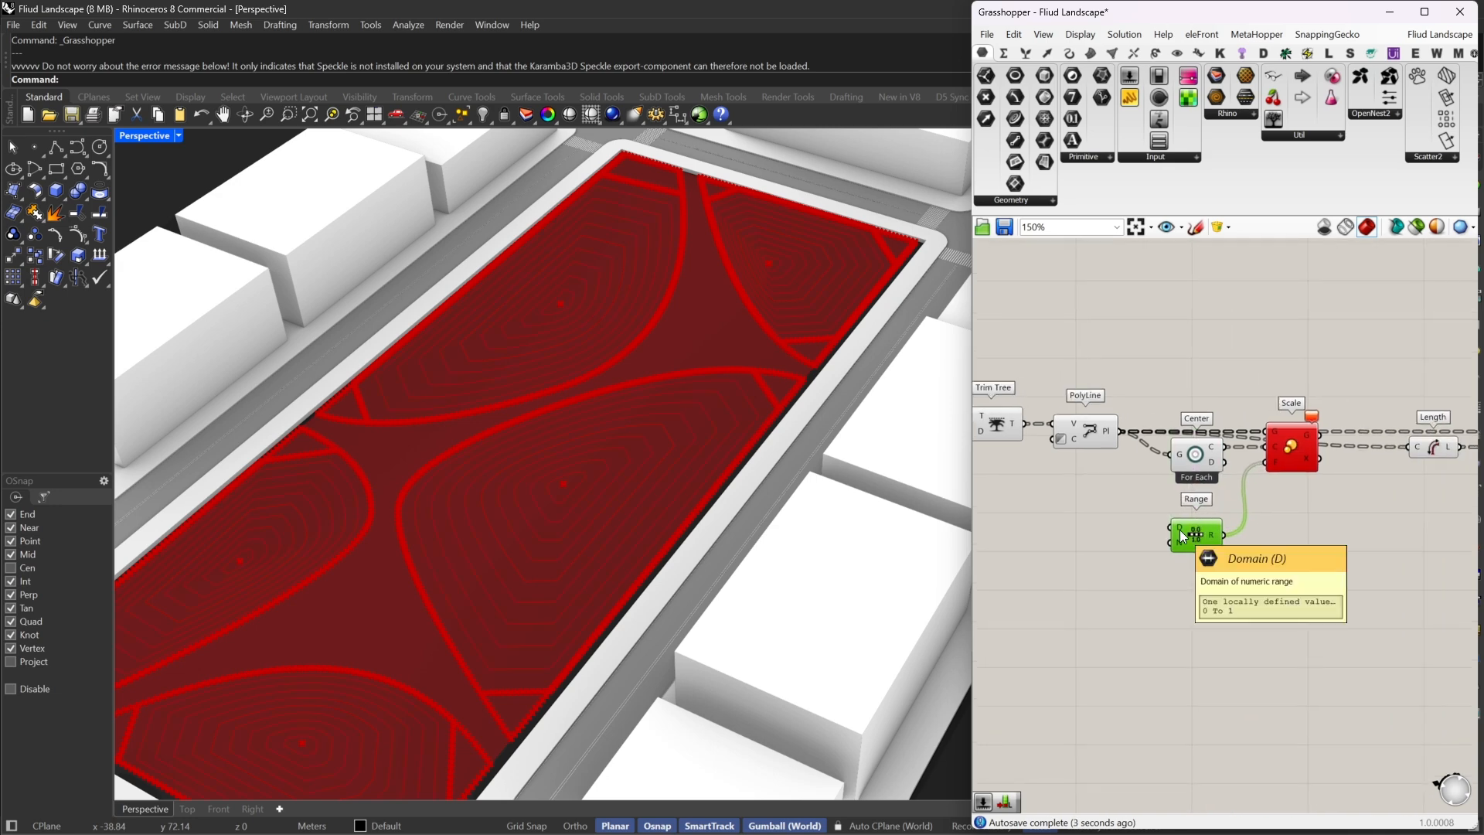
right_click(1183, 536)
mouse_move(1205, 657)
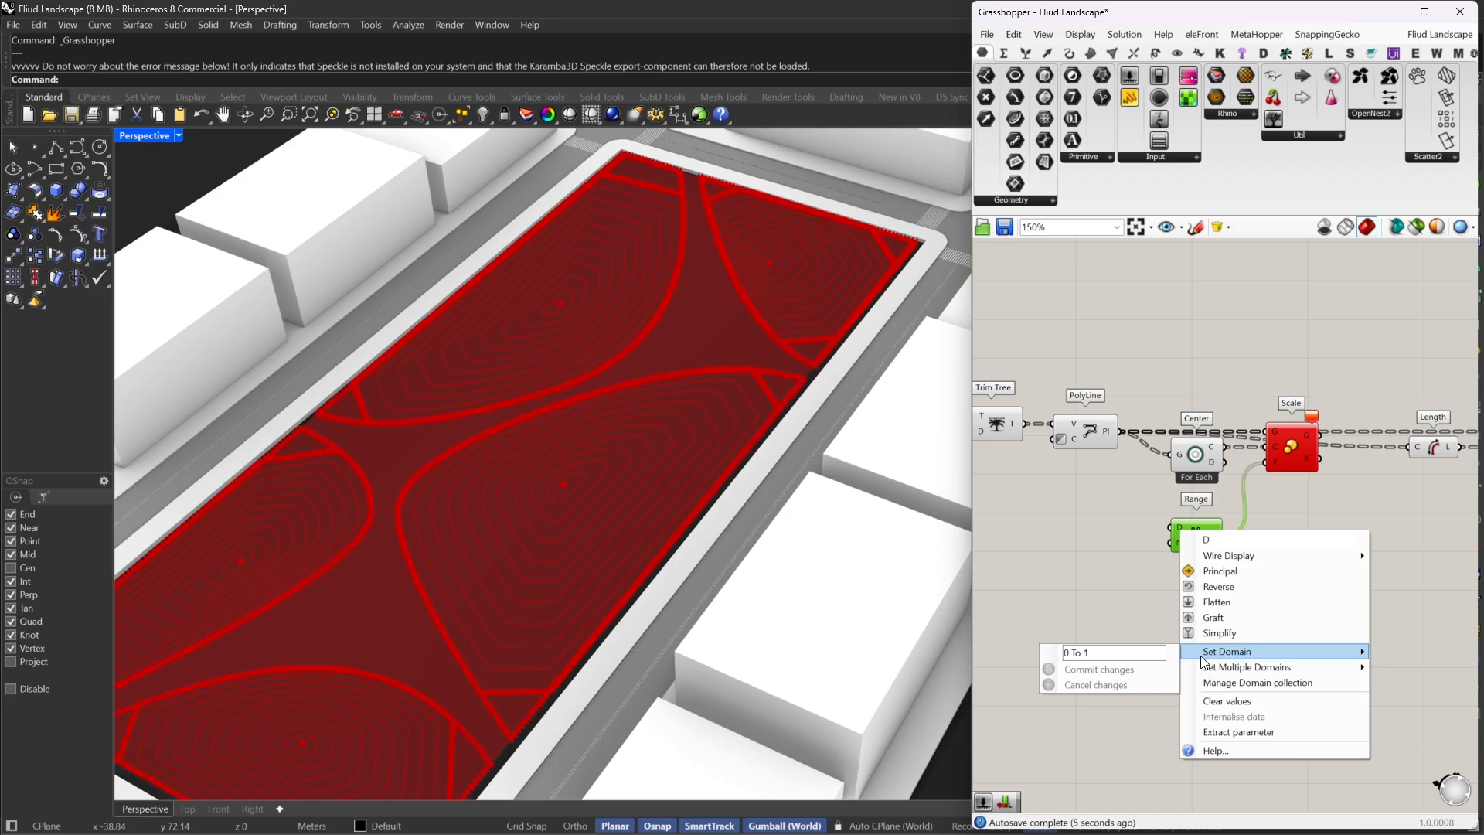
click(1068, 654)
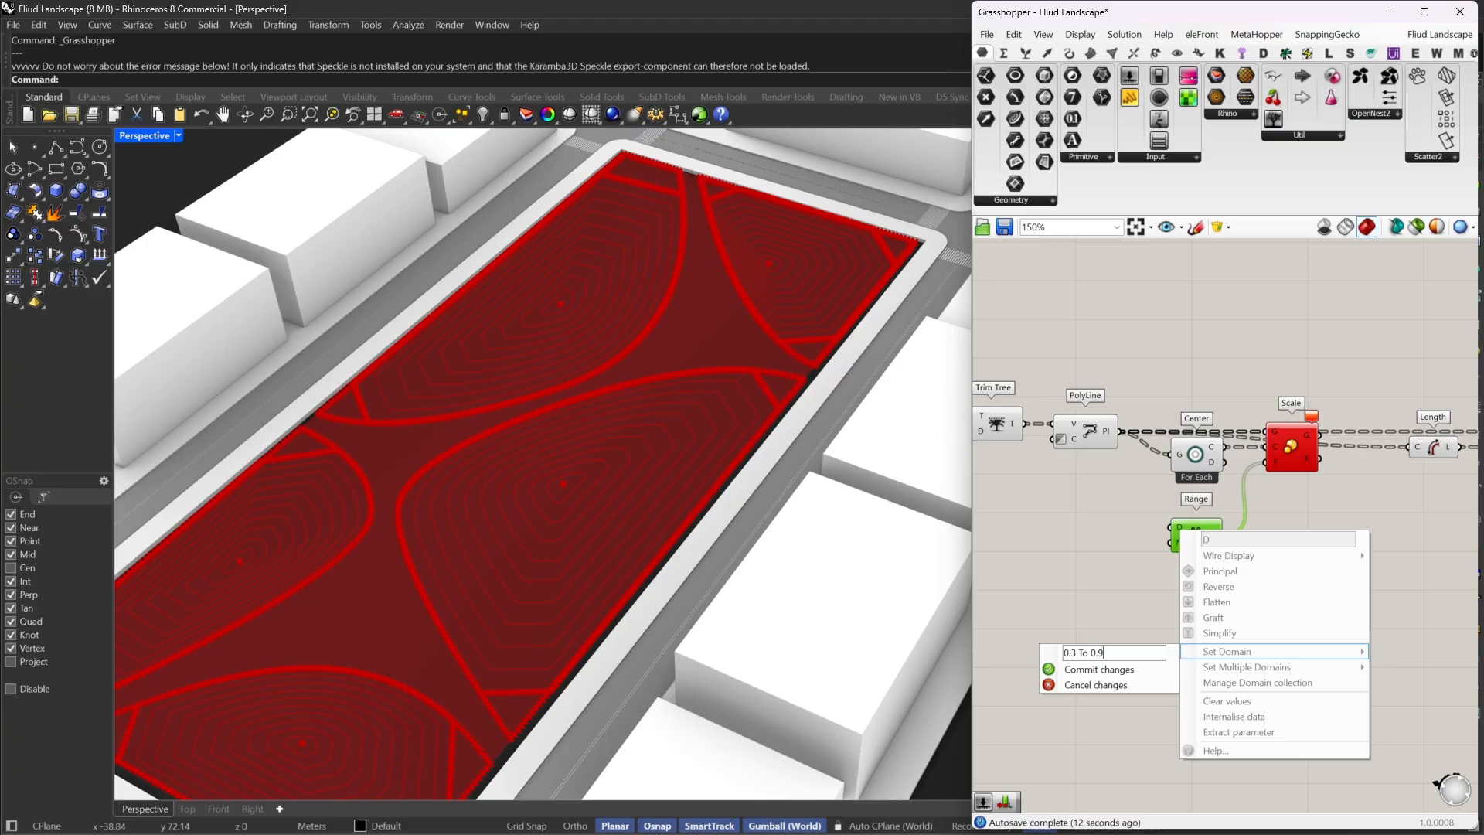
click(1107, 669)
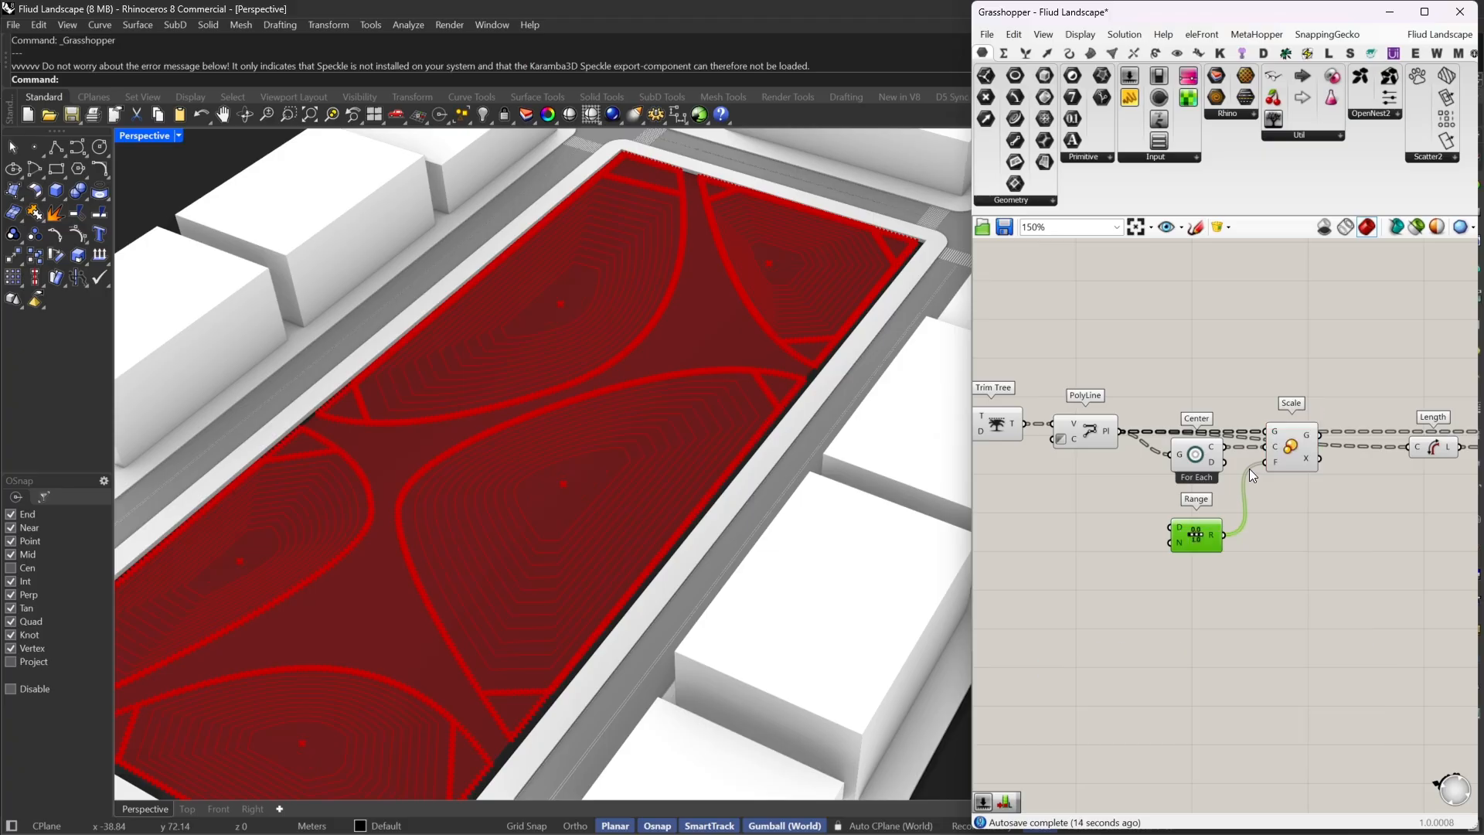
Rewire Scale's G output into the C inputs of Length and Divide Curve, and move both components closer to Scale
right_drag(1305, 447, 1150, 494)
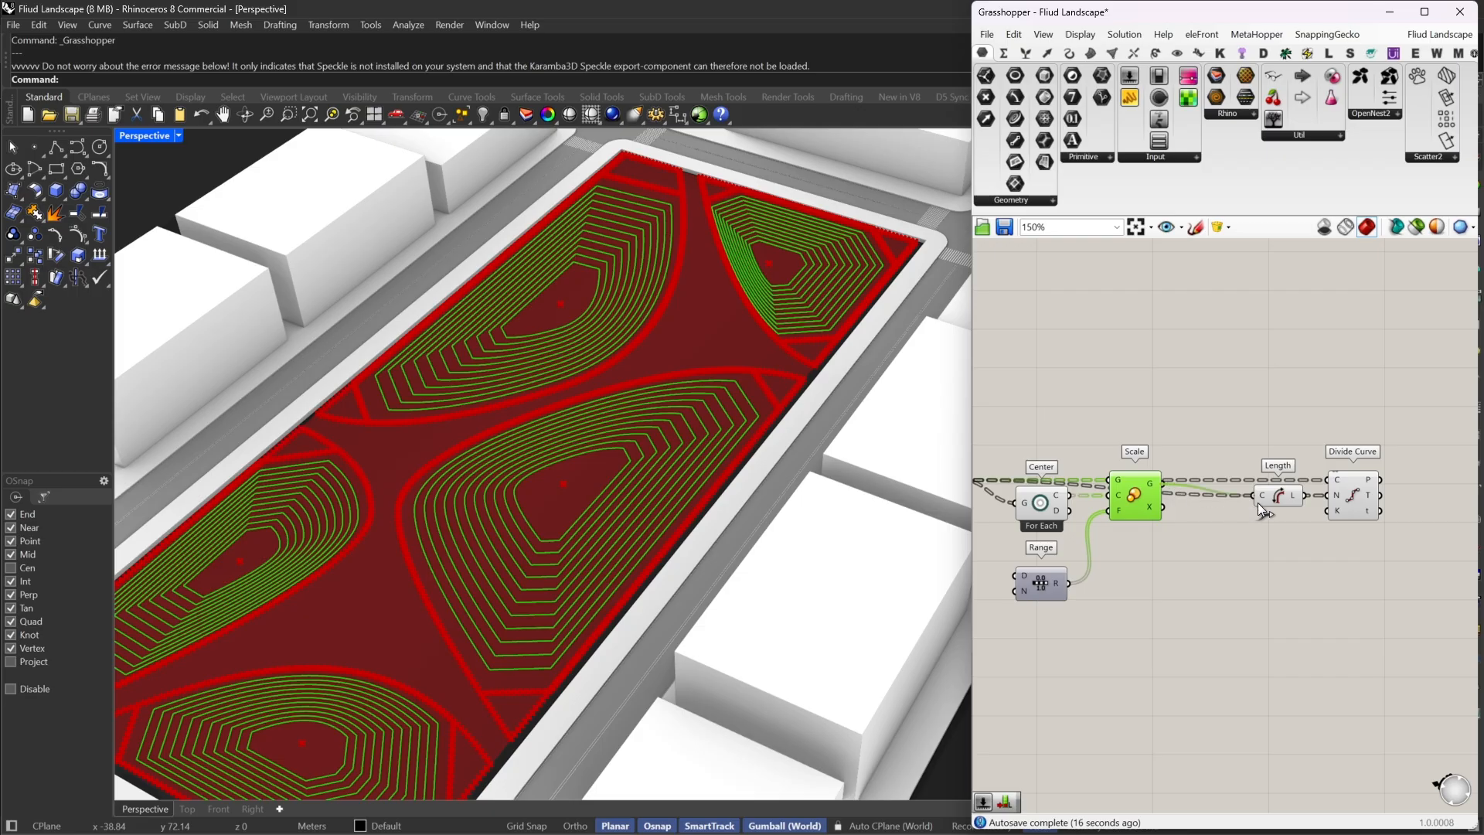
drag(1162, 483, 1326, 480)
drag(1363, 545, 1299, 483)
click(1342, 420)
scroll(593, 491, up, 5)
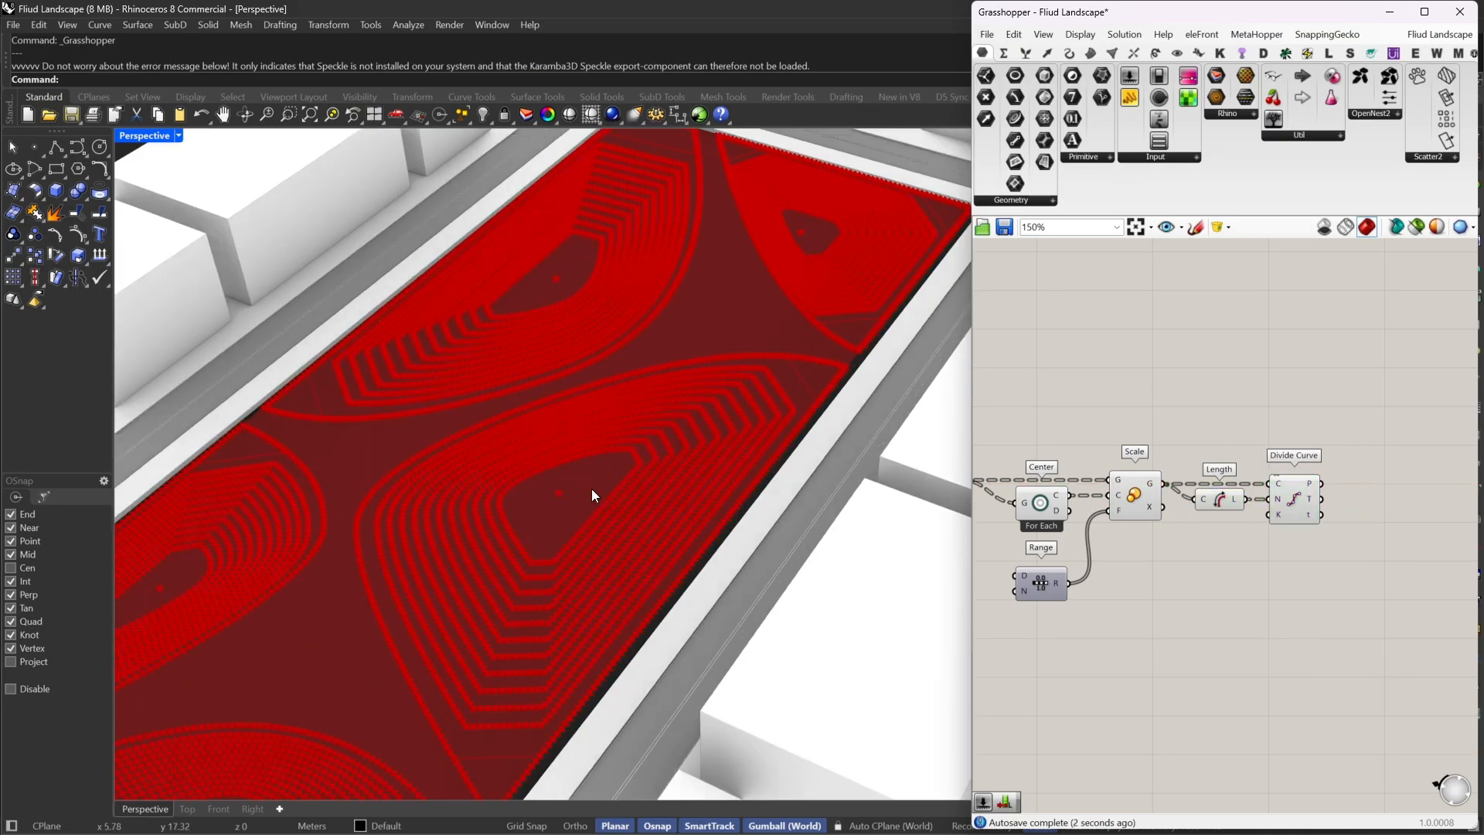
scroll(879, 369, up, 3)
Move the Range component up so it sits directly beneath Center
right_drag(1216, 446, 1381, 452)
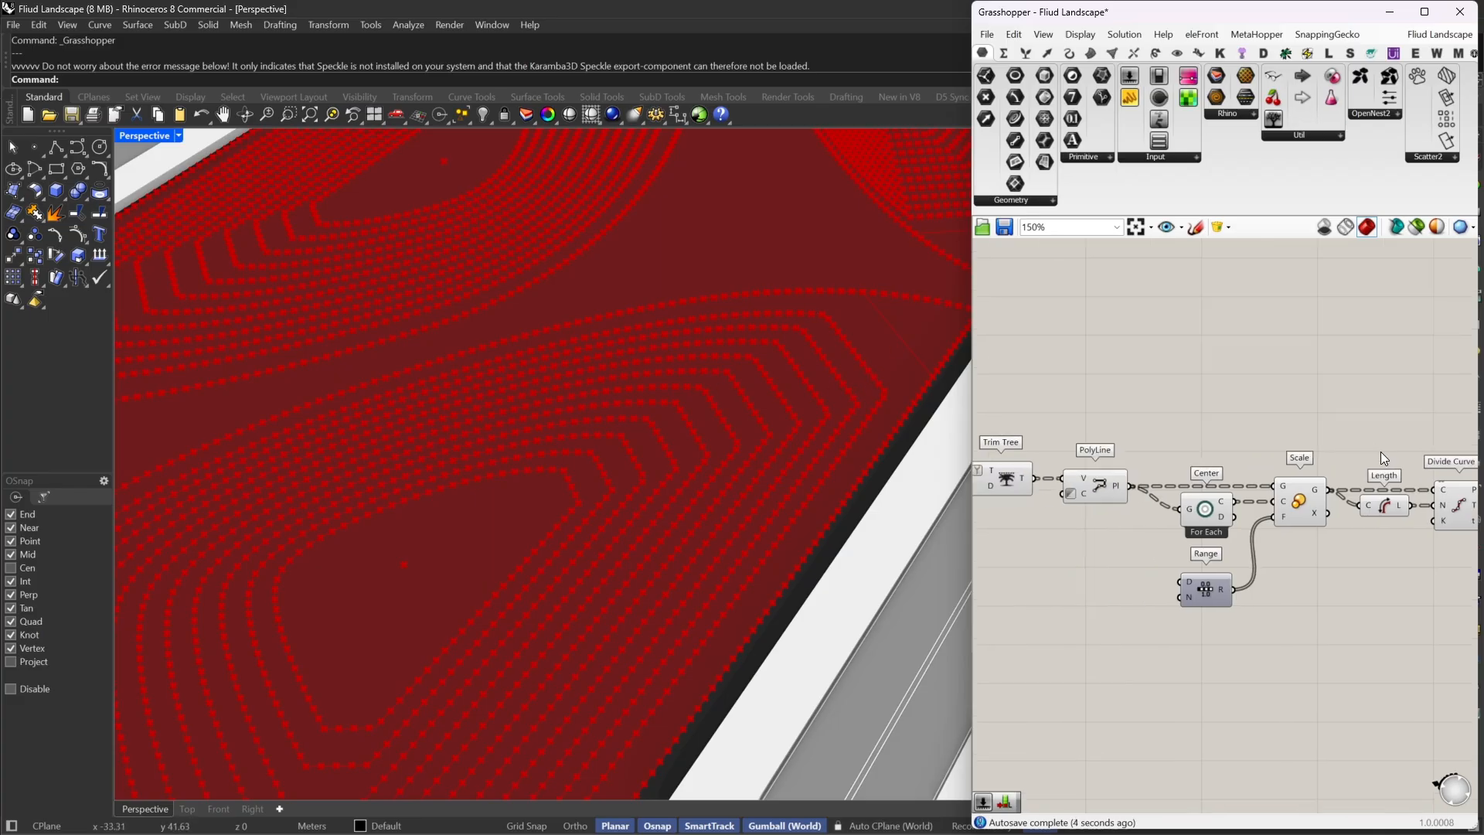
scroll(1217, 464, down, 3)
scroll(1180, 517, up, 4)
drag(1236, 564, 1234, 539)
scroll(1253, 541, down, 3)
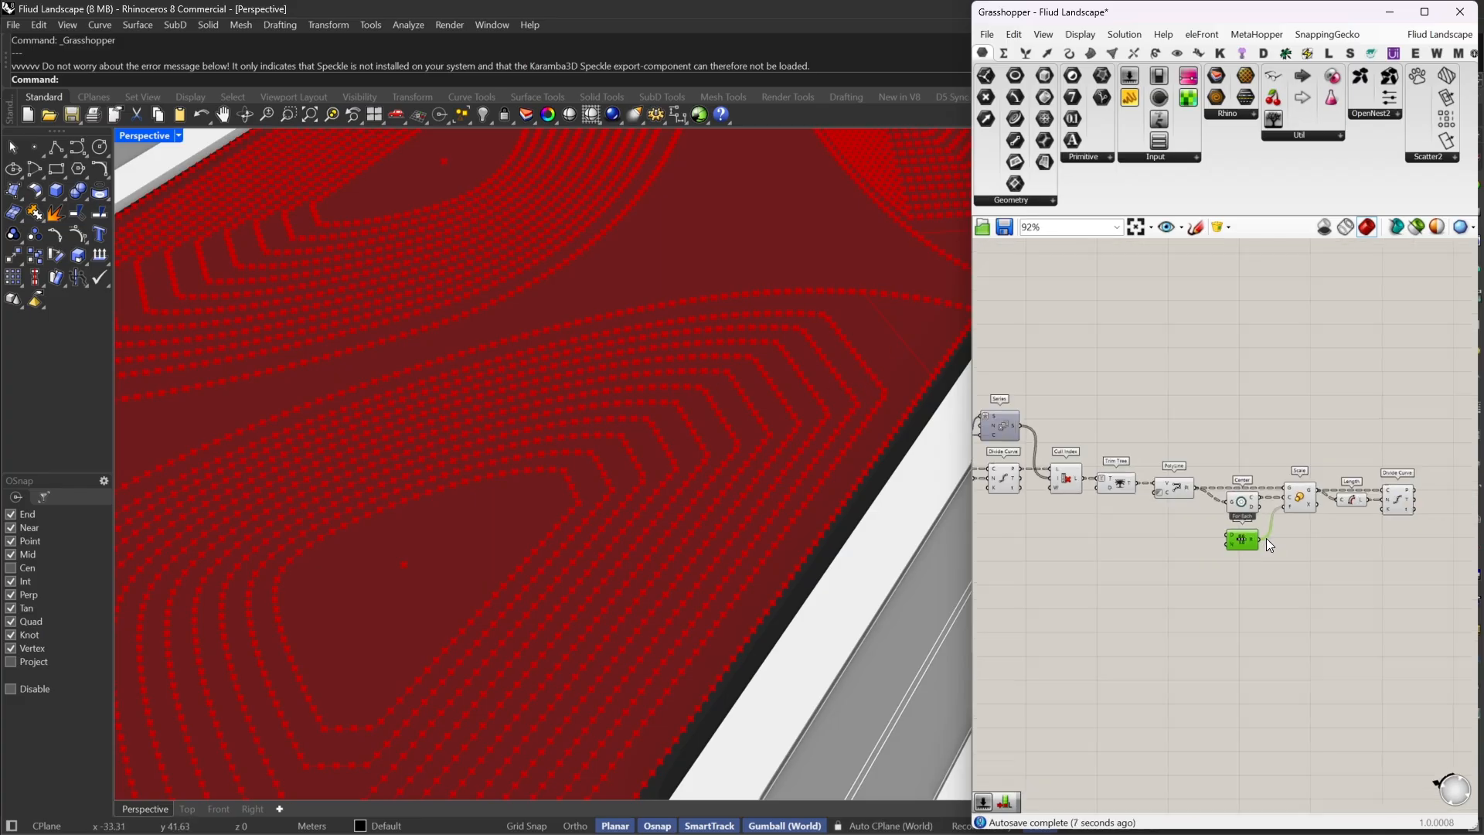
Turn off the preview of the components up to and including Scale and Range
drag(1325, 557, 980, 377)
right_click(1137, 367)
click(1165, 392)
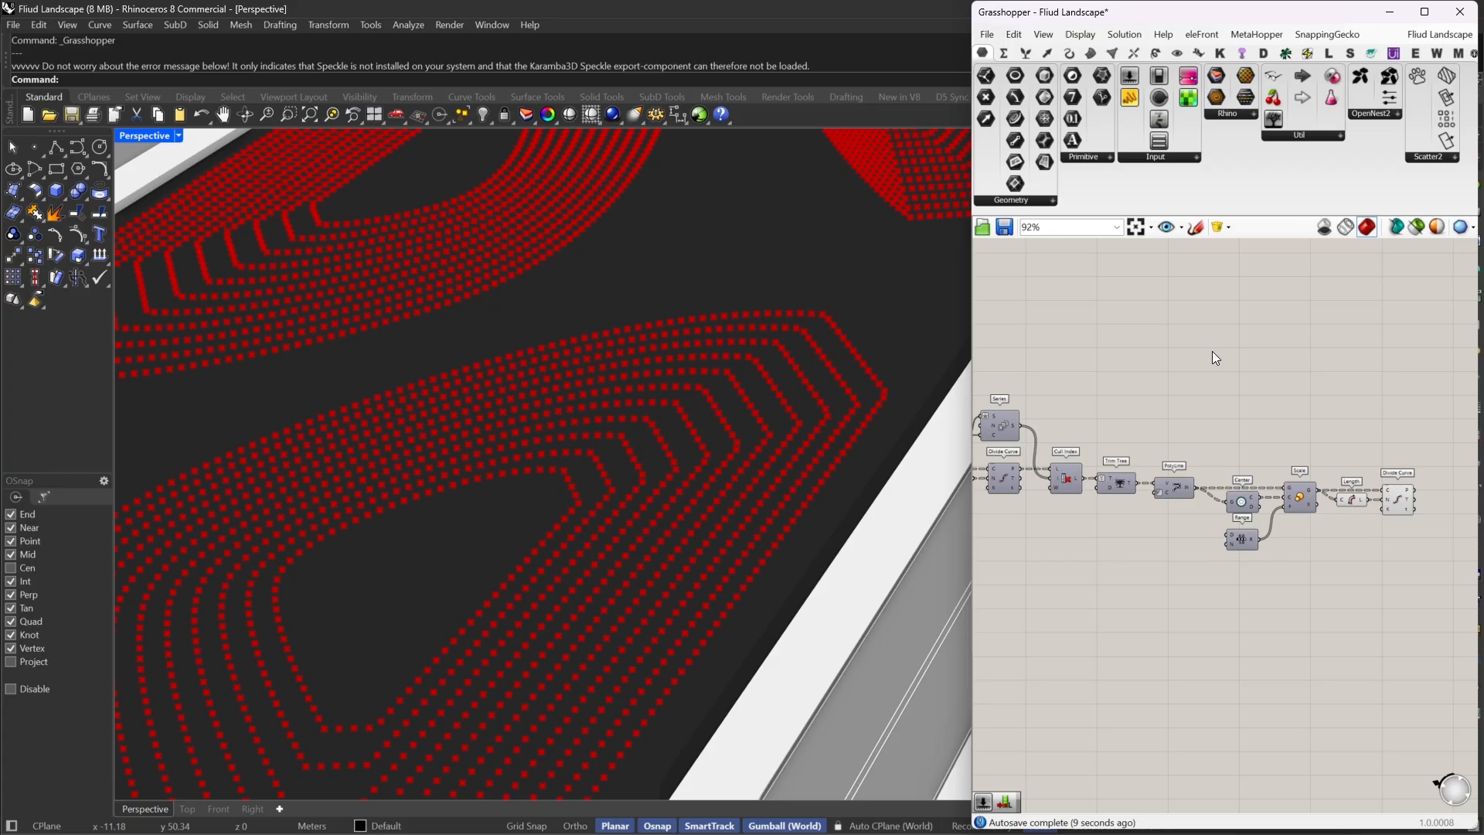
Examine the division points of the scaled outlines across the site and the end of the component chain
scroll(770, 521, down, 4)
right_drag(672, 504, 842, 527)
scroll(841, 527, down, 6)
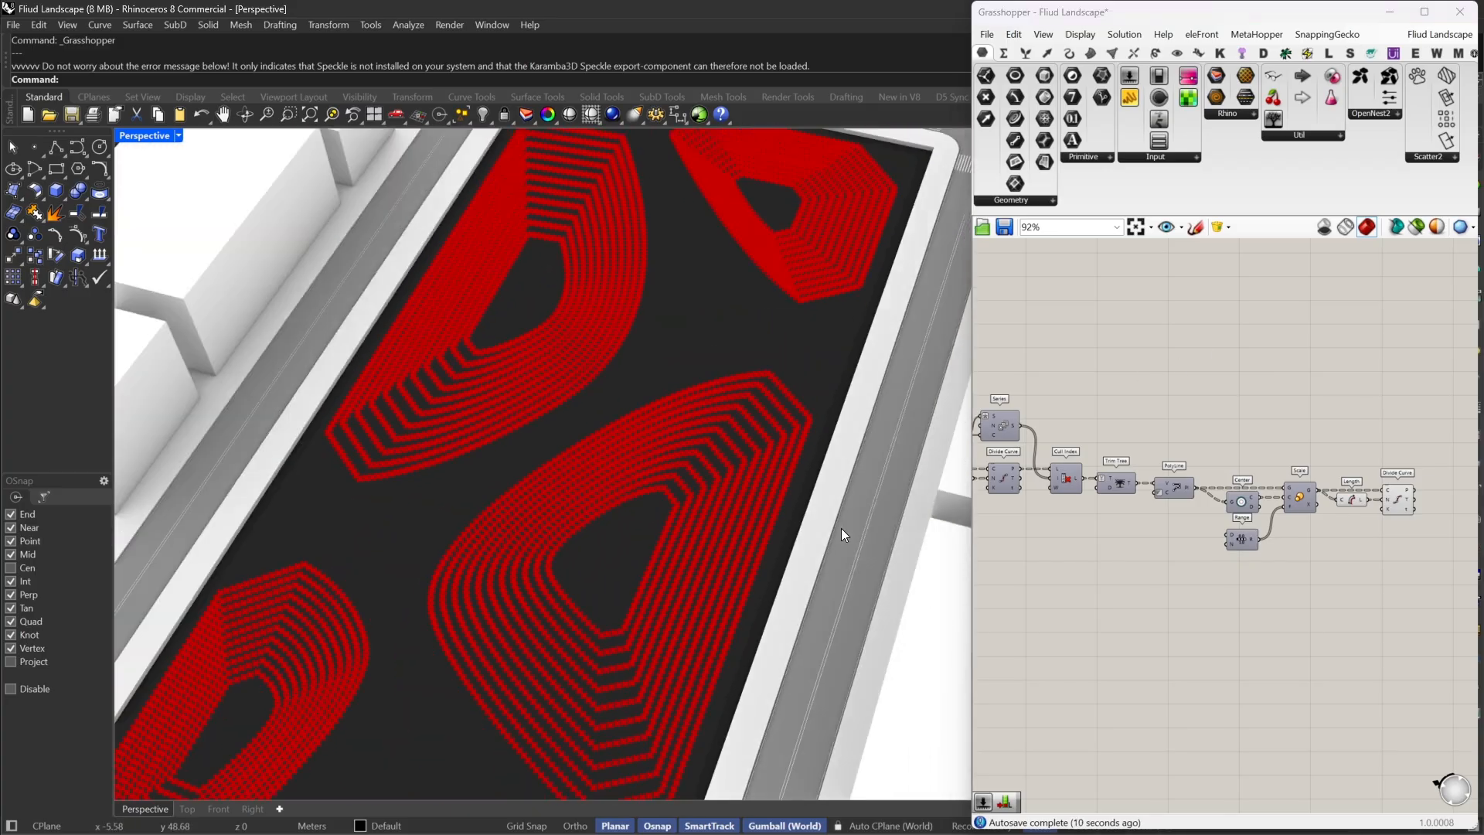
right_drag(859, 313, 735, 328)
right_drag(1387, 507, 1268, 507)
scroll(1268, 507, up, 3)
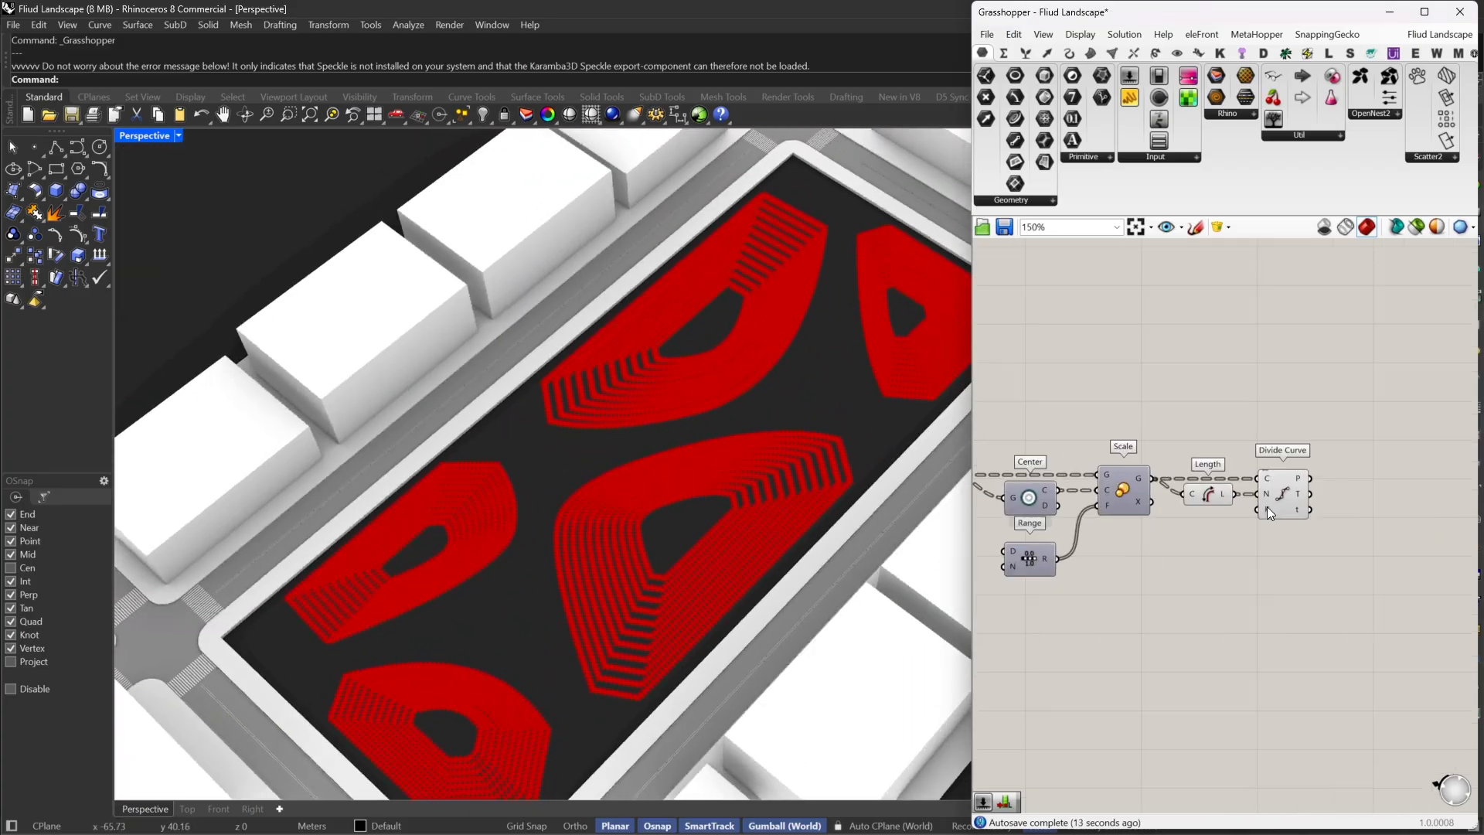
click(1281, 501)
right_drag(1364, 470, 1097, 540)
double_click(1274, 484)
click(1254, 536)
scroll(1288, 513, down, 5)
scroll(1146, 523, up, 3)
scroll(1098, 543, up, 2)
click(1088, 521)
Add a PolyLine component after Divide Curve, connect the P output to its V input, and invert its C input
double_click(1177, 517)
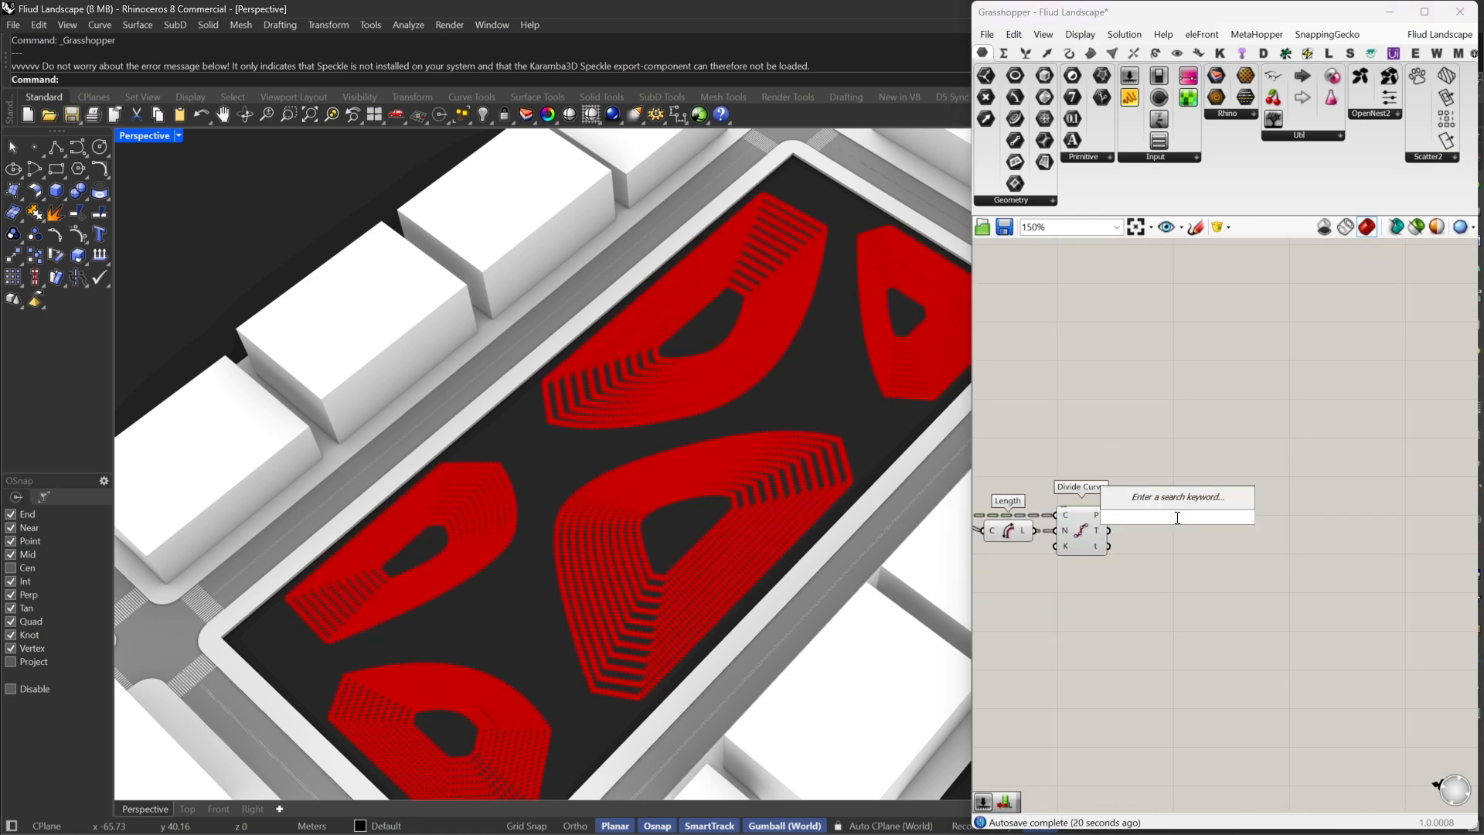
text(pline)
click(1159, 501)
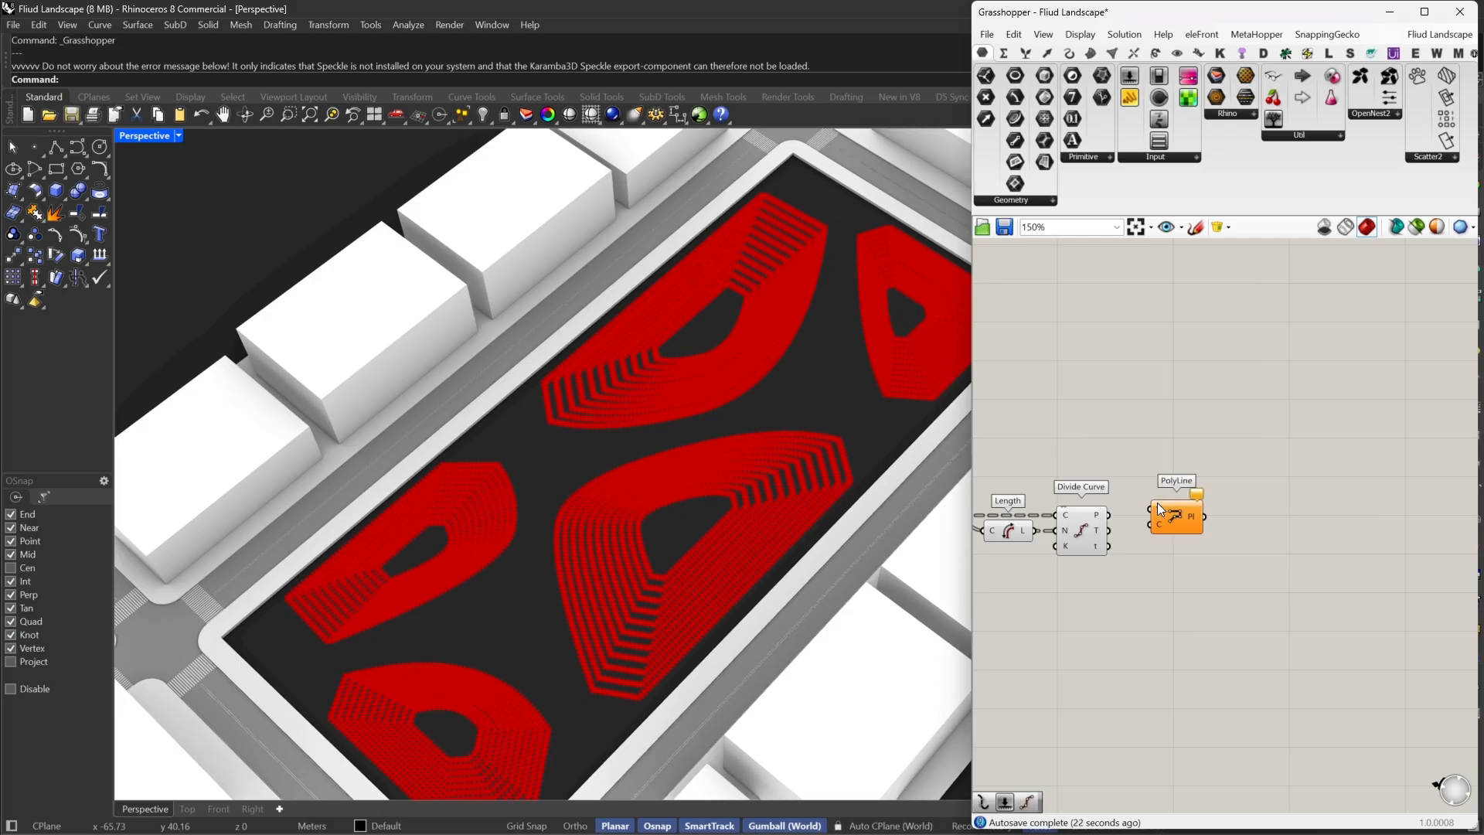
drag(1158, 507, 1163, 513)
right_click(1167, 531)
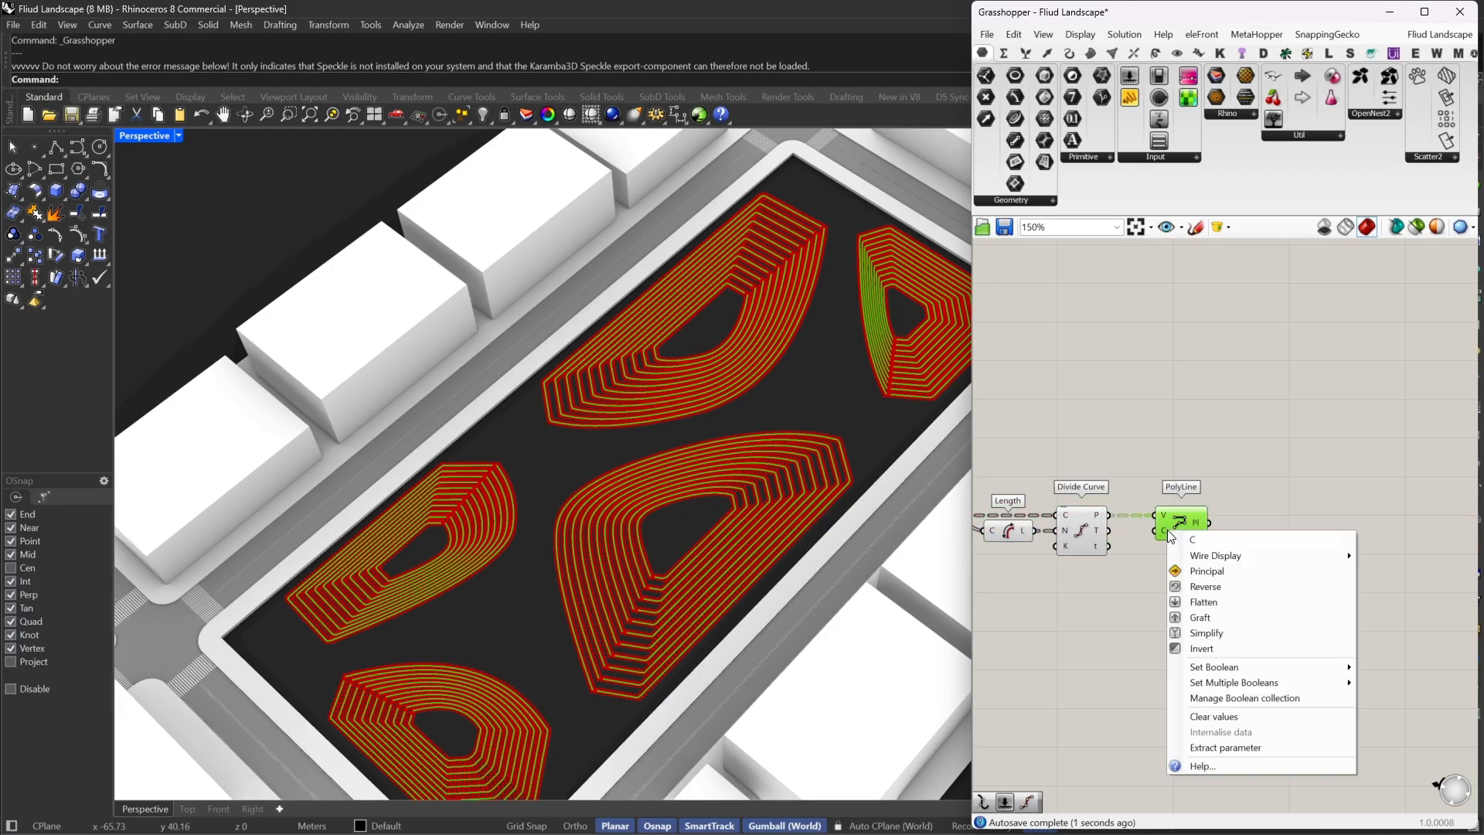
click(1197, 648)
Place a Curve parameter after the new PolyLine component and connect the Pl output to it
right_drag(1264, 558, 1183, 532)
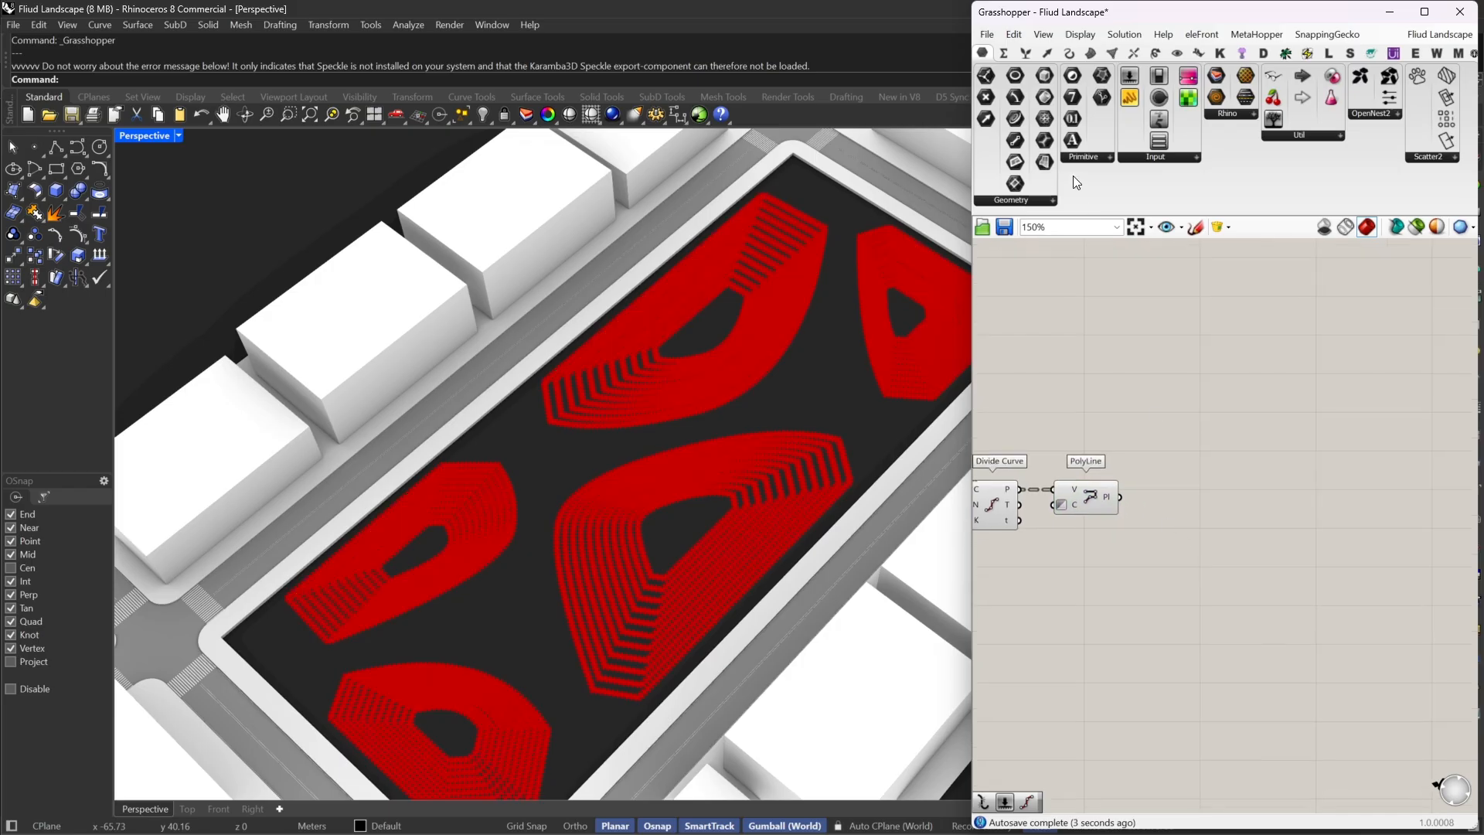
drag(1021, 116, 1235, 490)
drag(1121, 497, 1151, 550)
Turn off the preview of Length, Divide Curve and the last PolyLine, keeping only the Curve parameter displayed
scroll(1290, 507, down, 4)
middle_click(1254, 385)
click(1276, 411)
click(1292, 393)
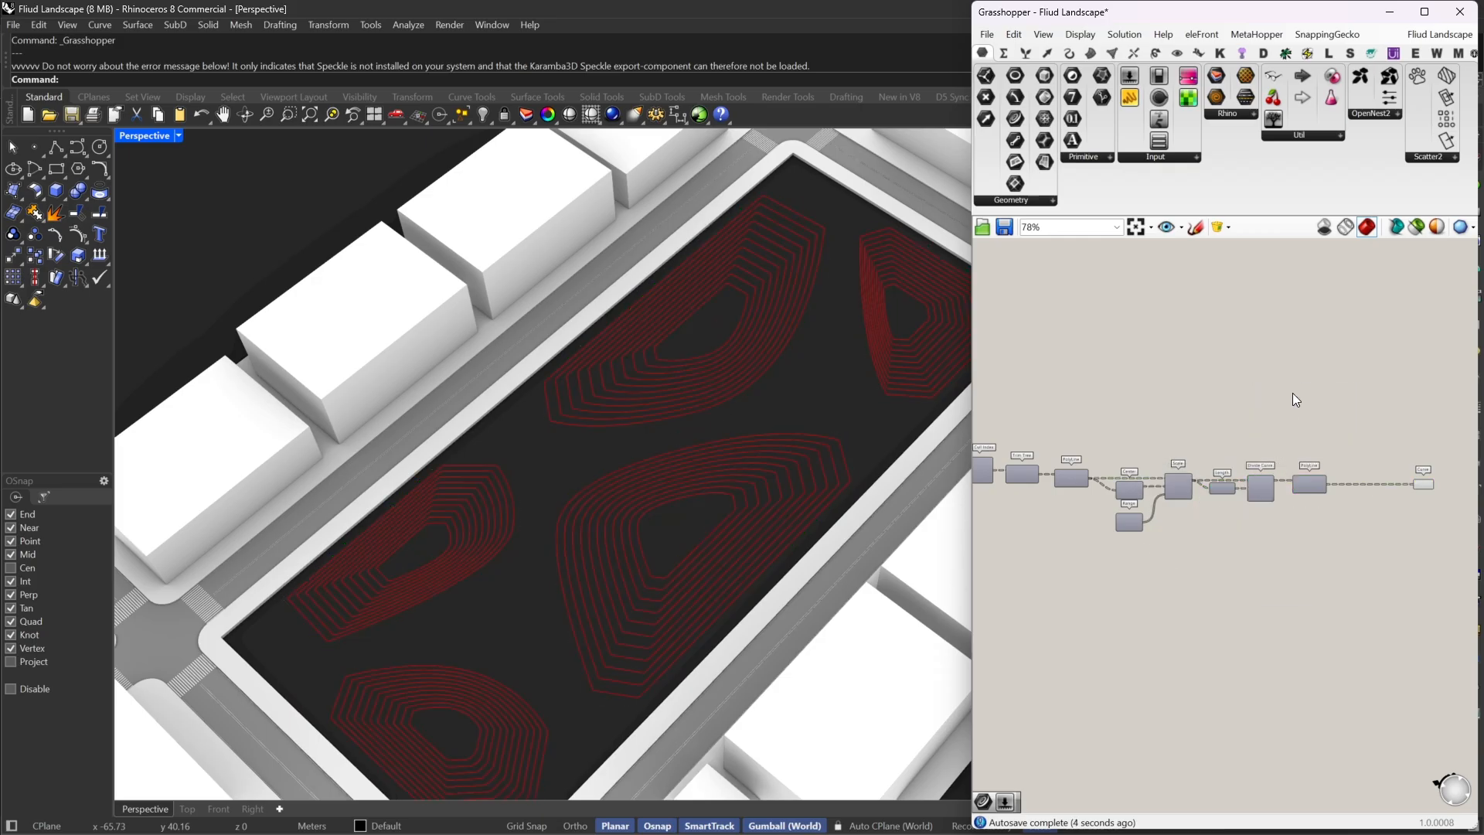
right_drag(1339, 470, 1305, 440)
scroll(1379, 454, up, 1)
drag(1394, 453, 1404, 456)
right_drag(1187, 537, 1379, 498)
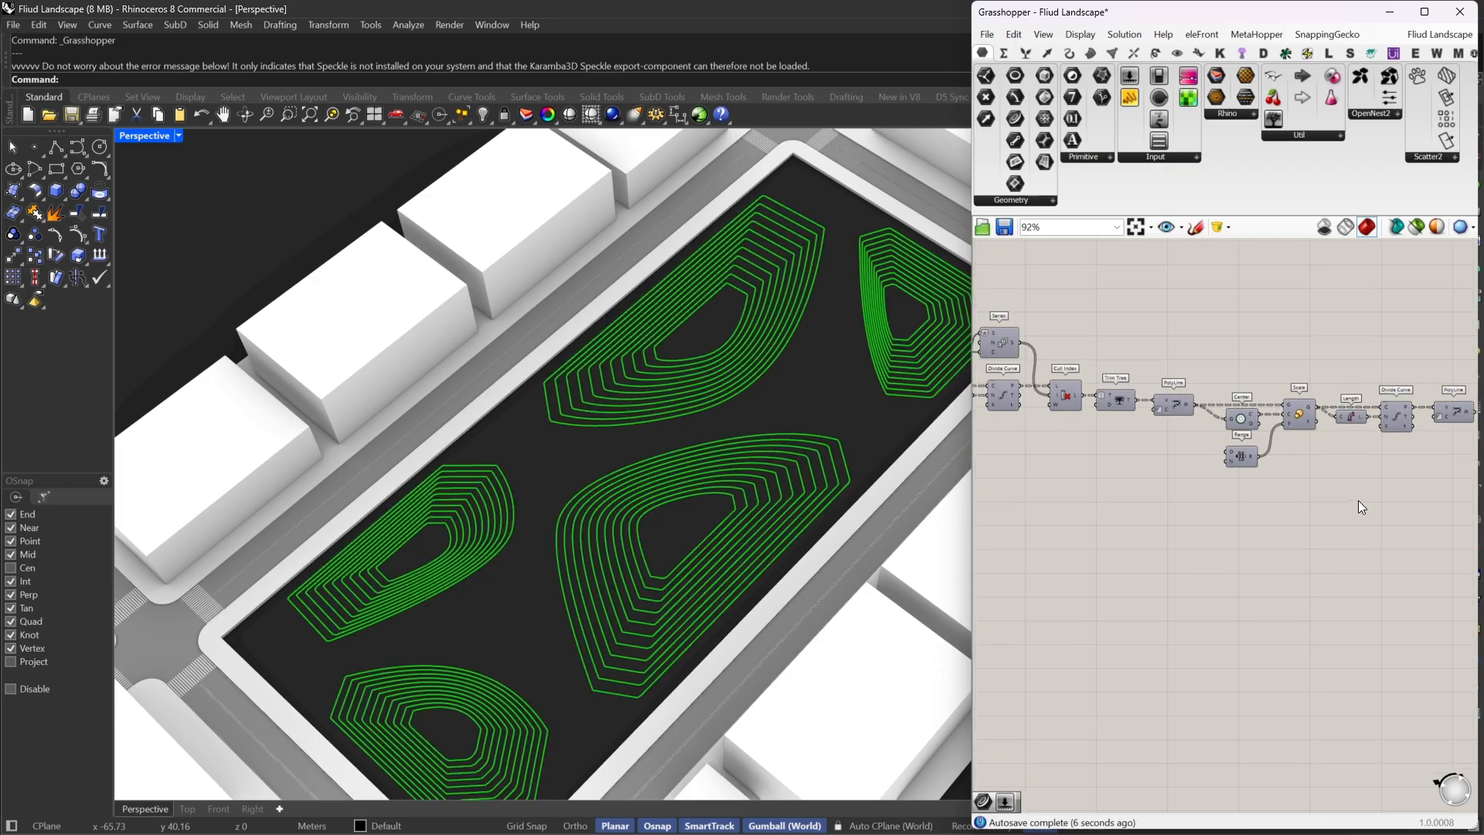
right_drag(1148, 491, 1217, 493)
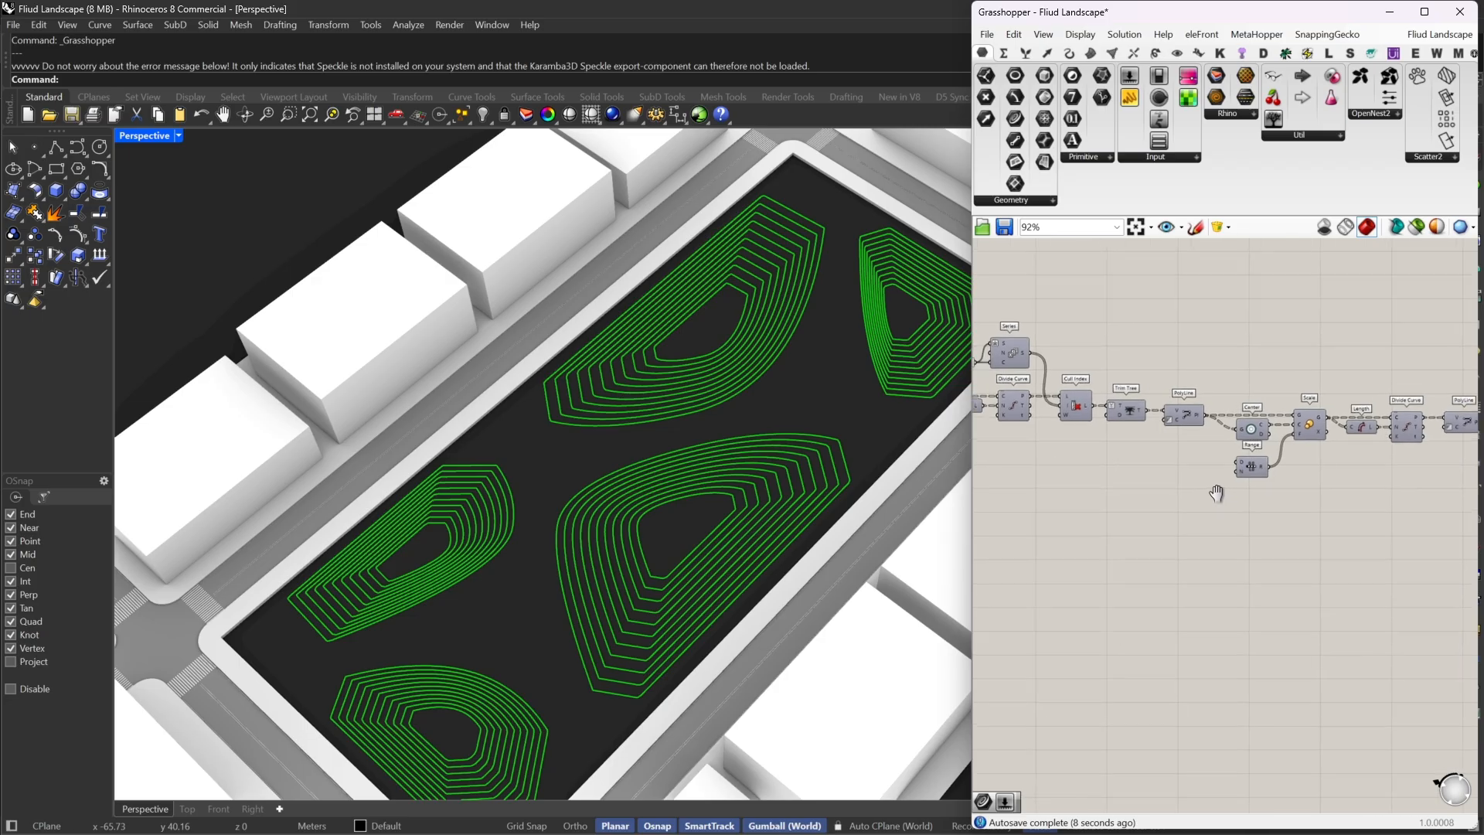
right_click(1087, 414)
click(1116, 355)
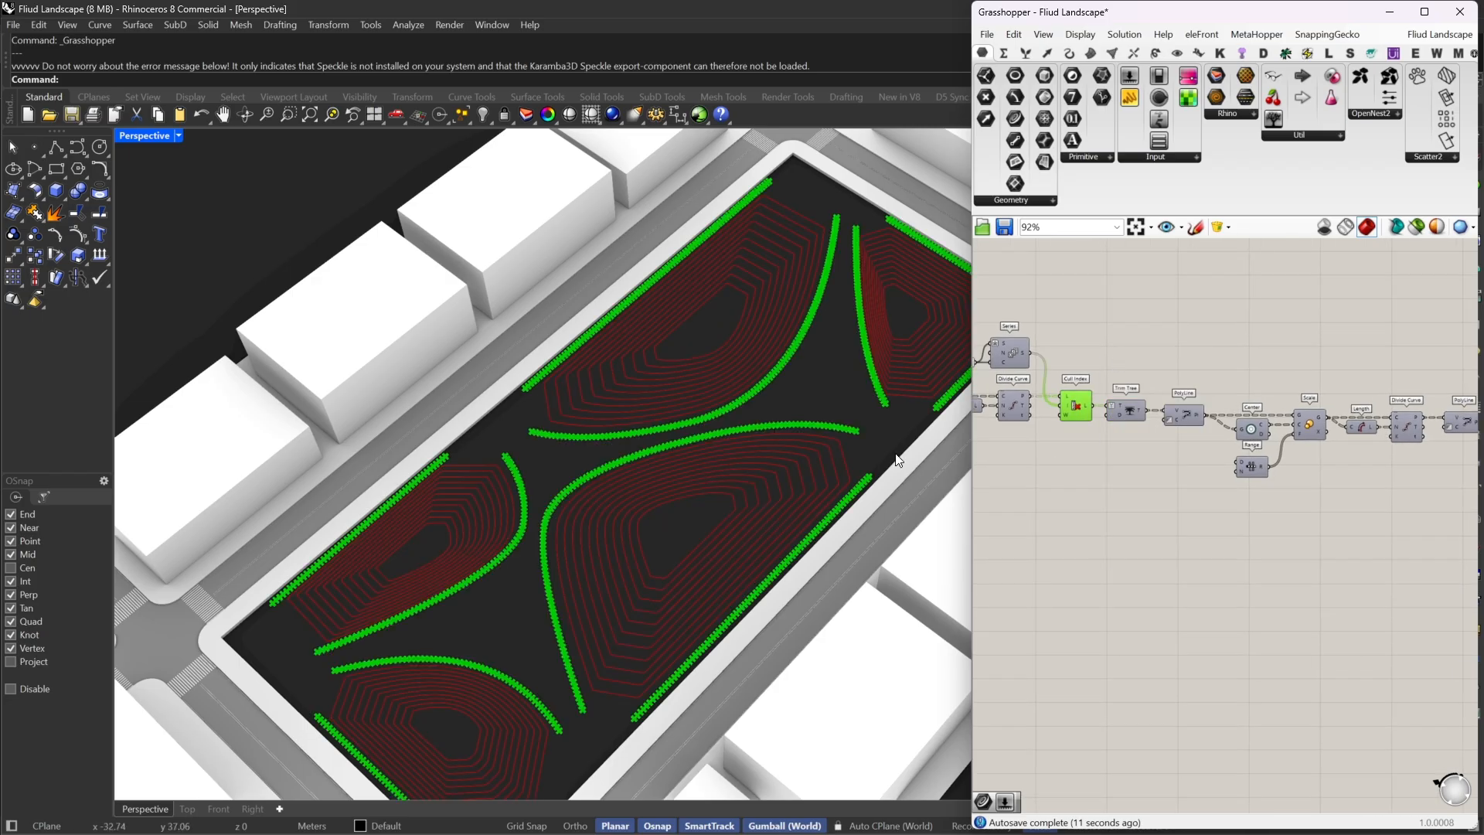
right_drag(1079, 421, 1238, 447)
drag(1255, 397, 1199, 501)
right_click(1238, 319)
click(1264, 343)
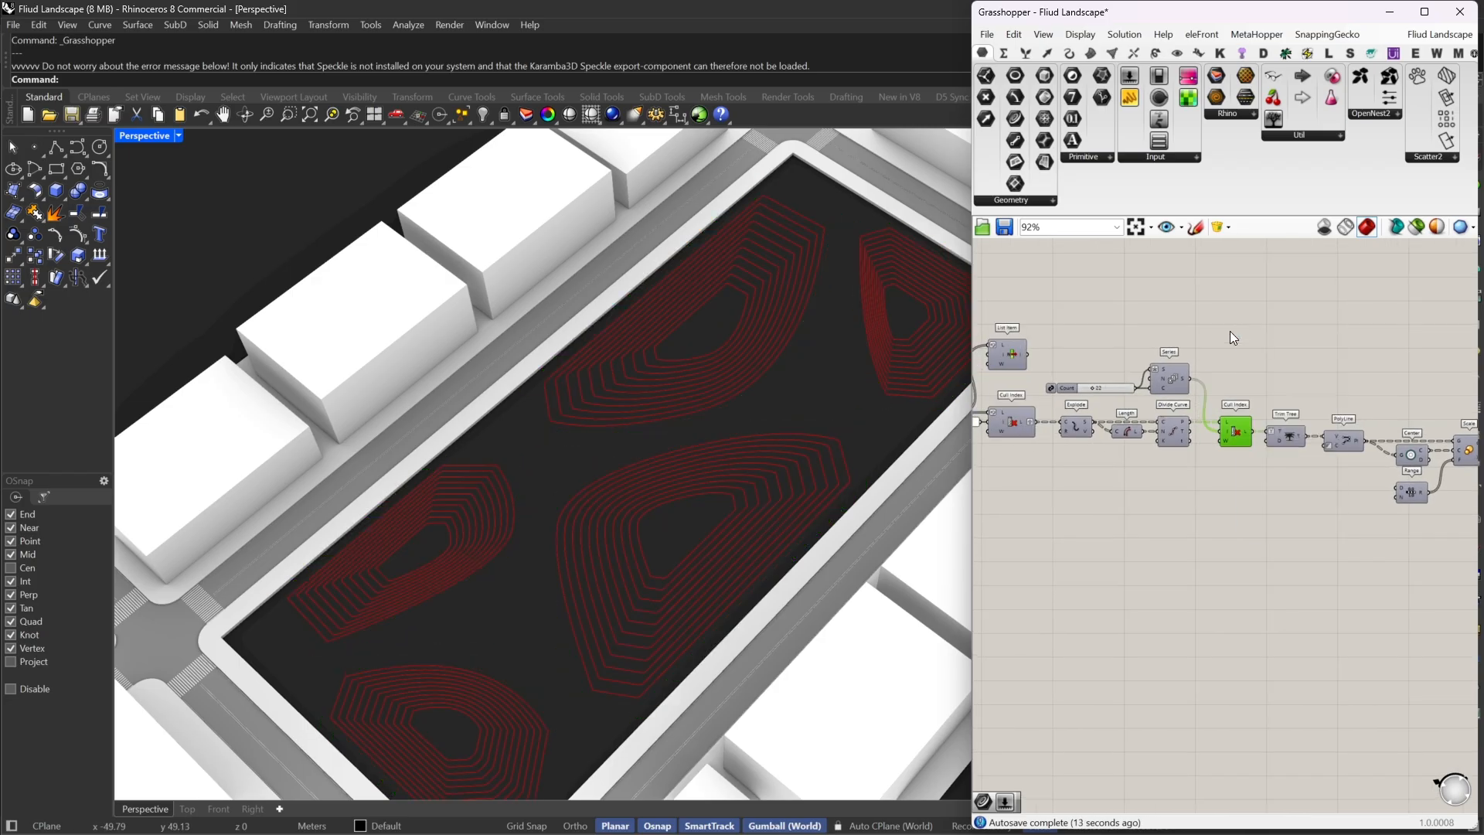
click(1231, 330)
Turn on the preview of the Cull Index component that follows Sort List and precedes Explode
right_drag(999, 422, 1118, 429)
right_click(1168, 322)
click(1196, 331)
click(1216, 318)
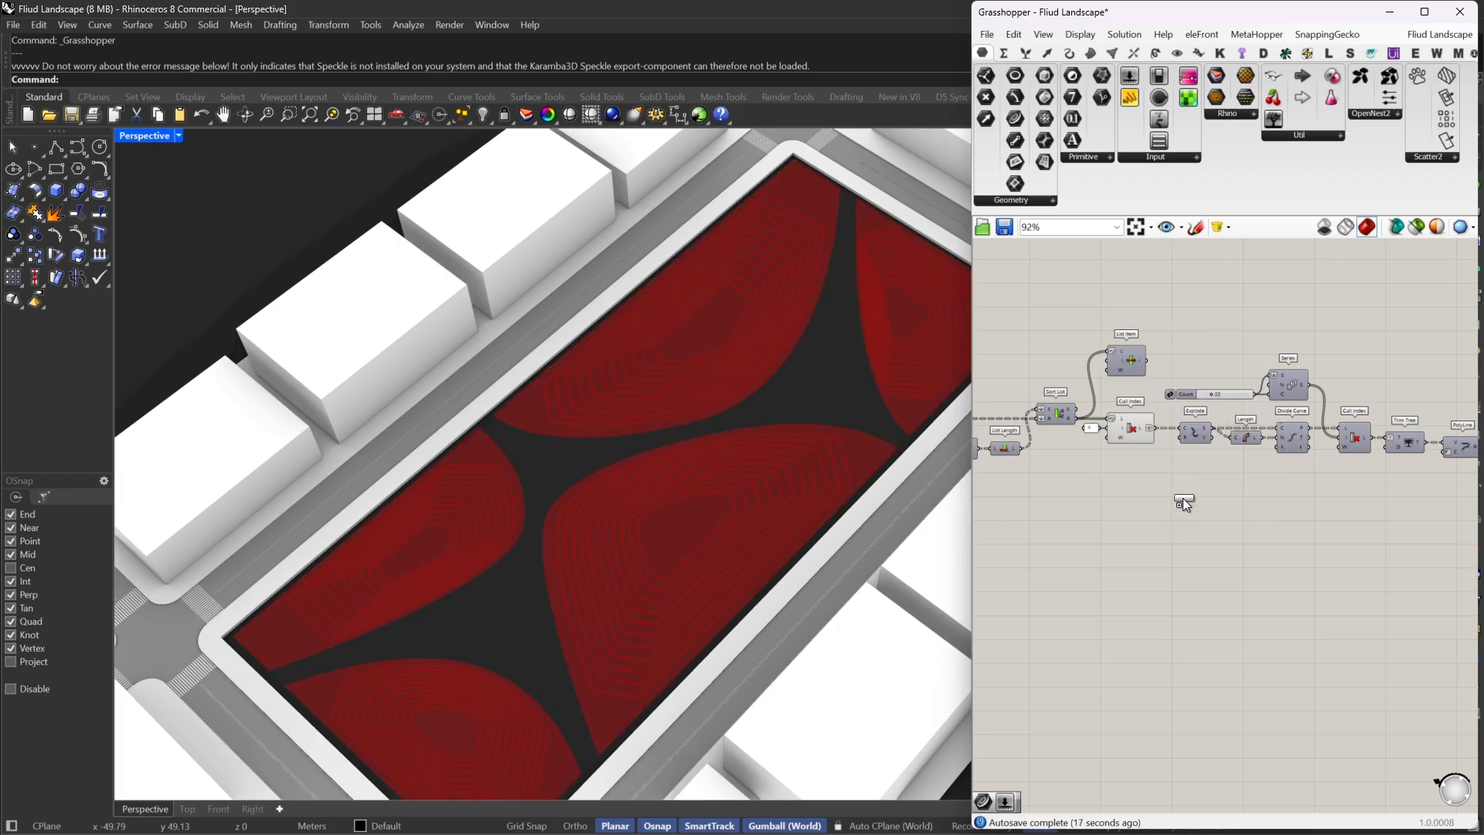
Place a Curve parameter below the first Cull Index and Explode components and connect Cull Index's L output to it
drag(1183, 500, 1199, 503)
drag(1152, 431, 1152, 430)
drag(1214, 495, 1214, 518)
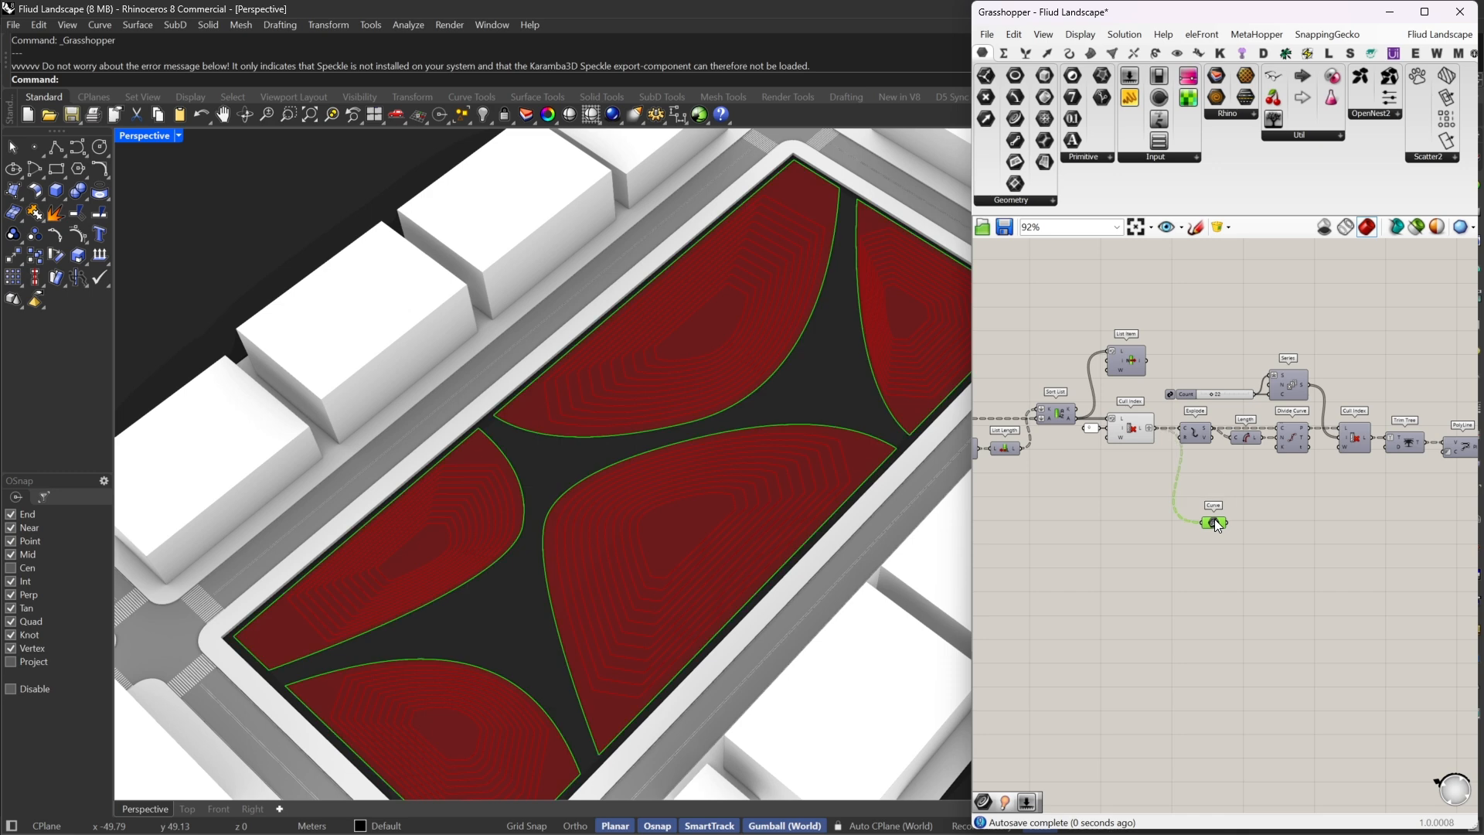
Replace the Curve parameter below Explode with a Surface parameter fed by Cull Index's L output
key(Delete)
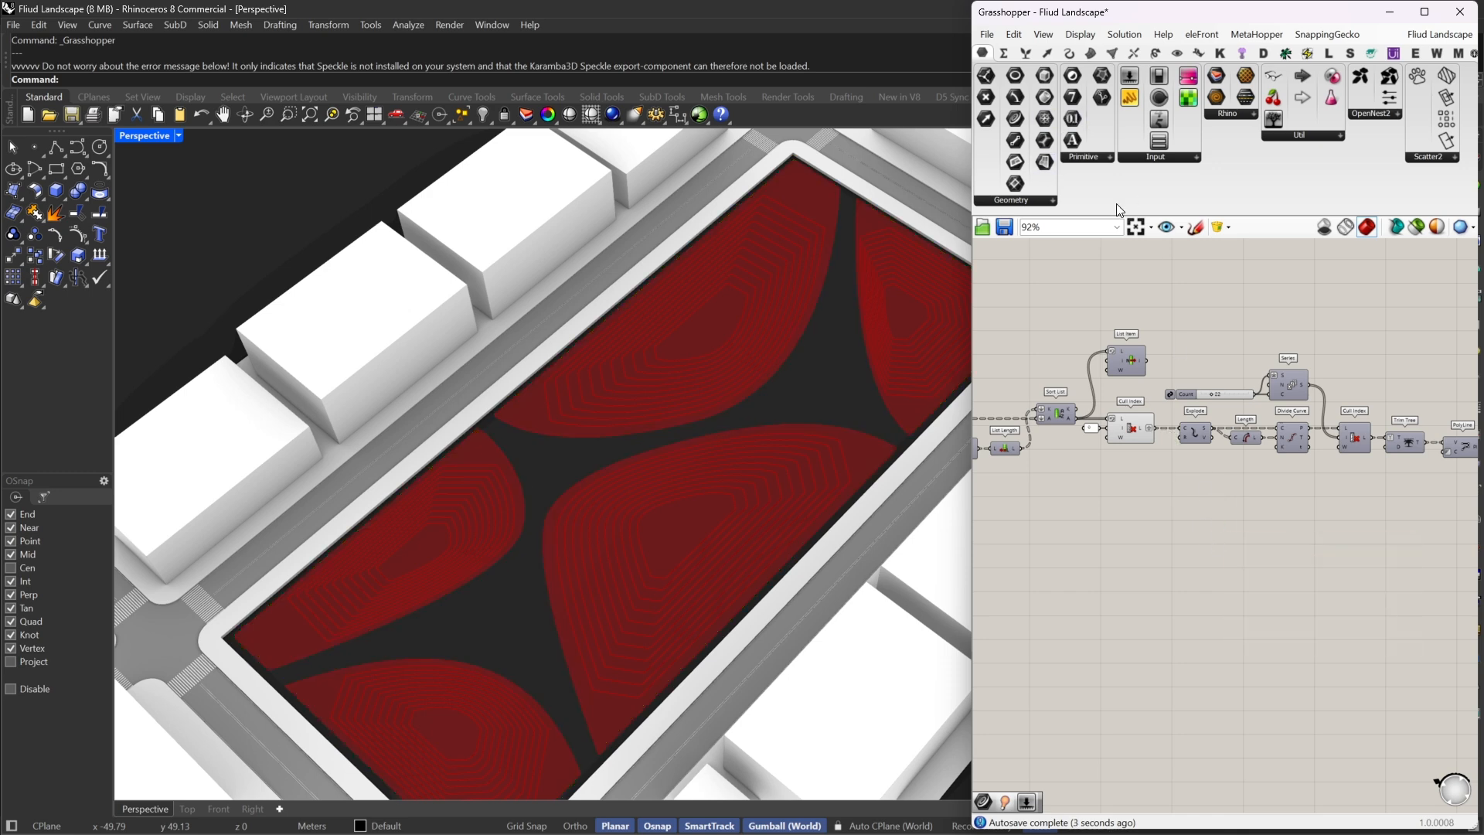
drag(1047, 164, 1150, 429)
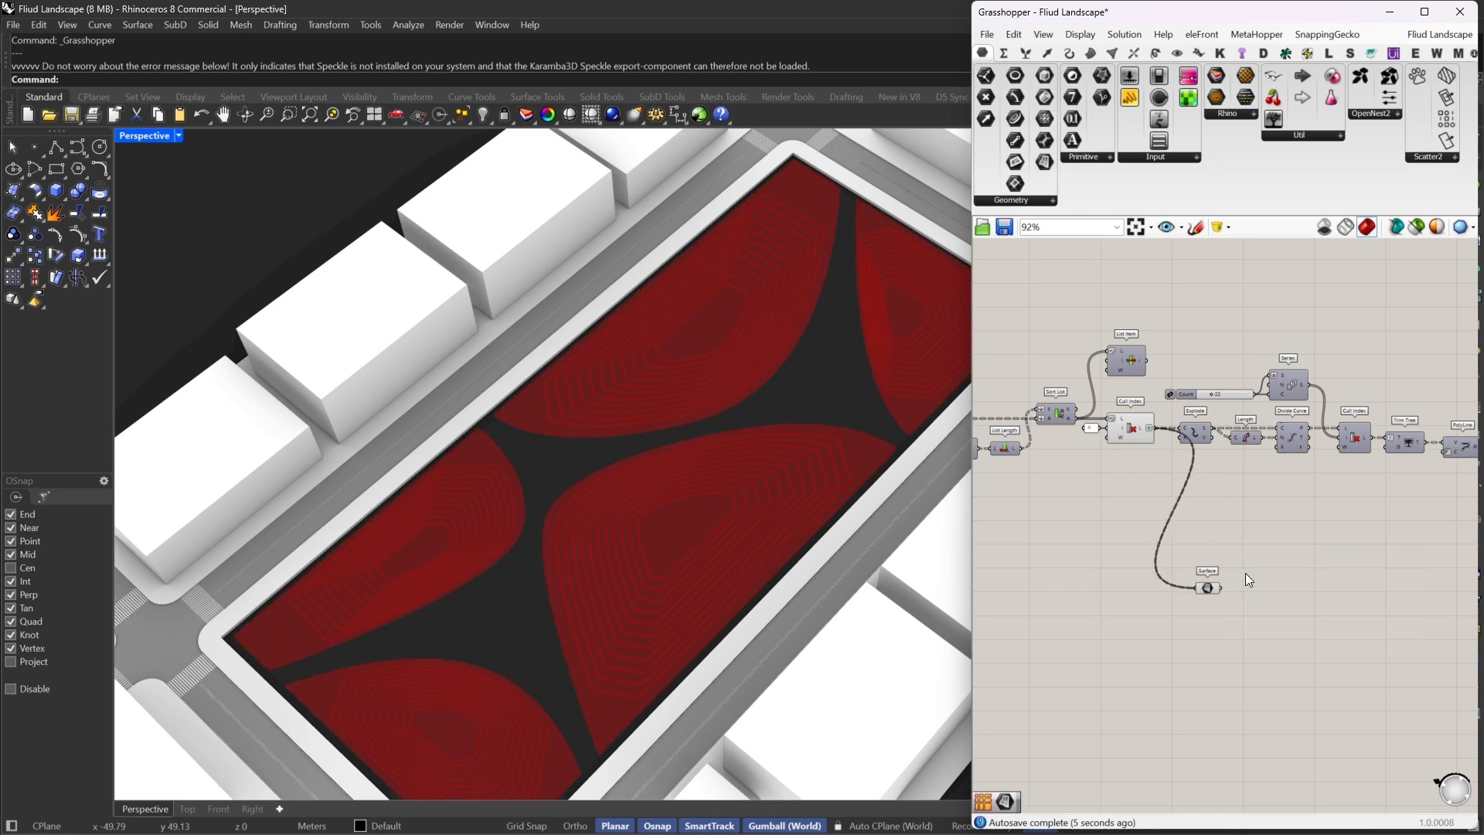
right_drag(1246, 573, 1093, 563)
Add a relay to the Surface parameter's wire and move the Surface parameter directly below the final Curve parameter
drag(1064, 578, 1041, 606)
double_click(1252, 599)
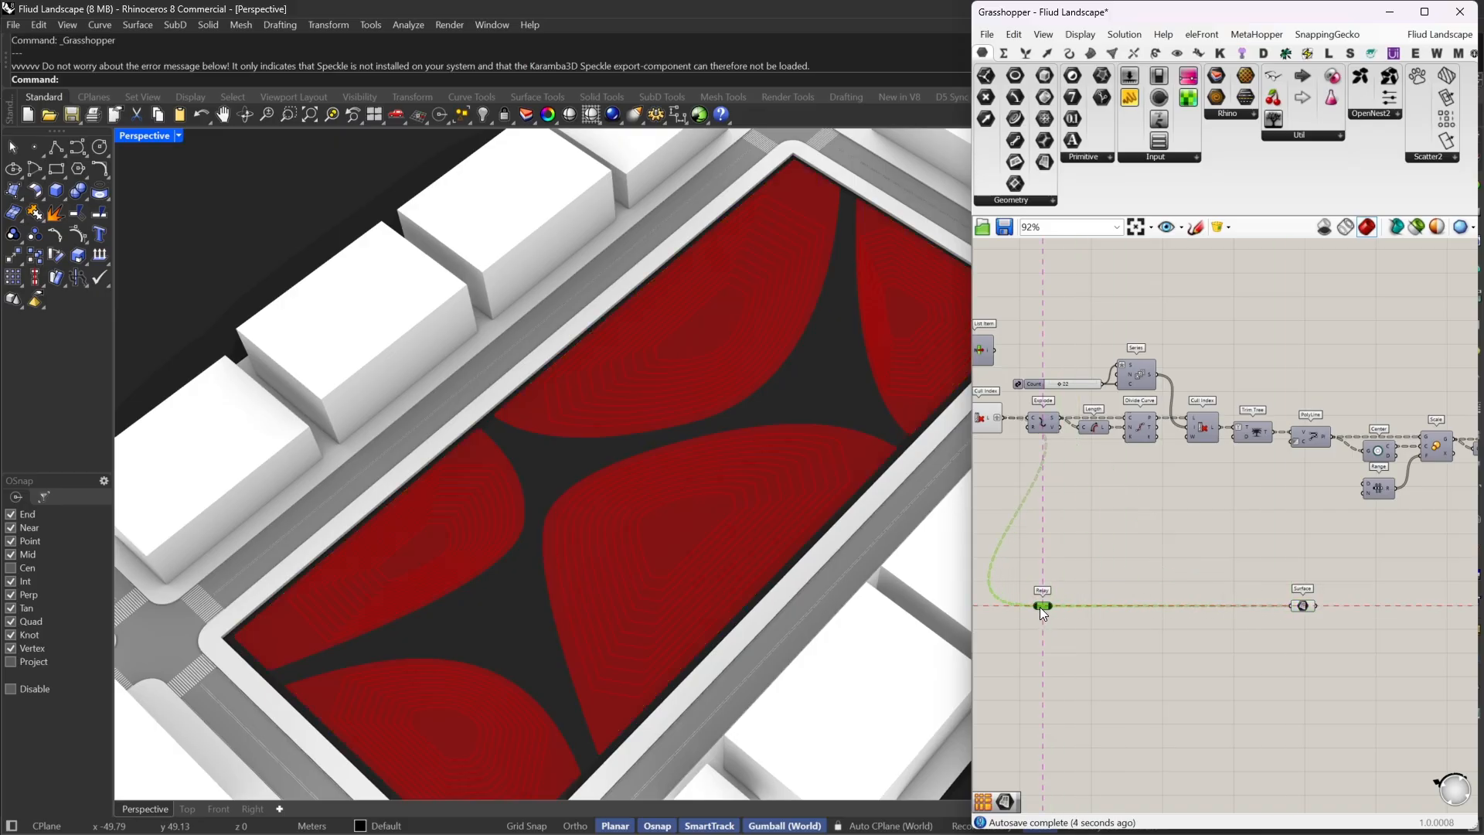
right_drag(1260, 609, 954, 626)
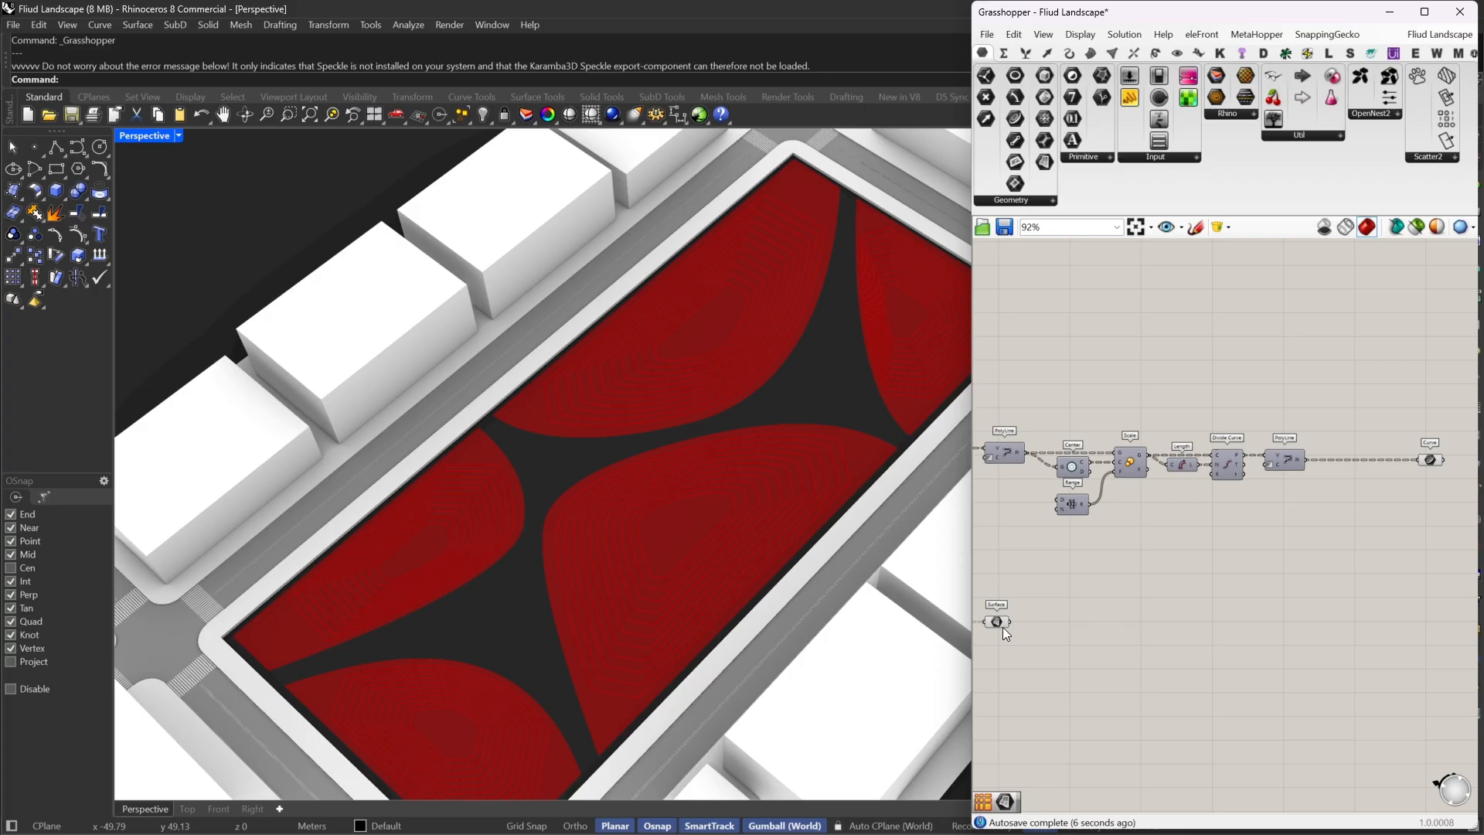
drag(999, 621, 1430, 611)
scroll(1415, 572, down, 4)
drag(1422, 425, 883, 692)
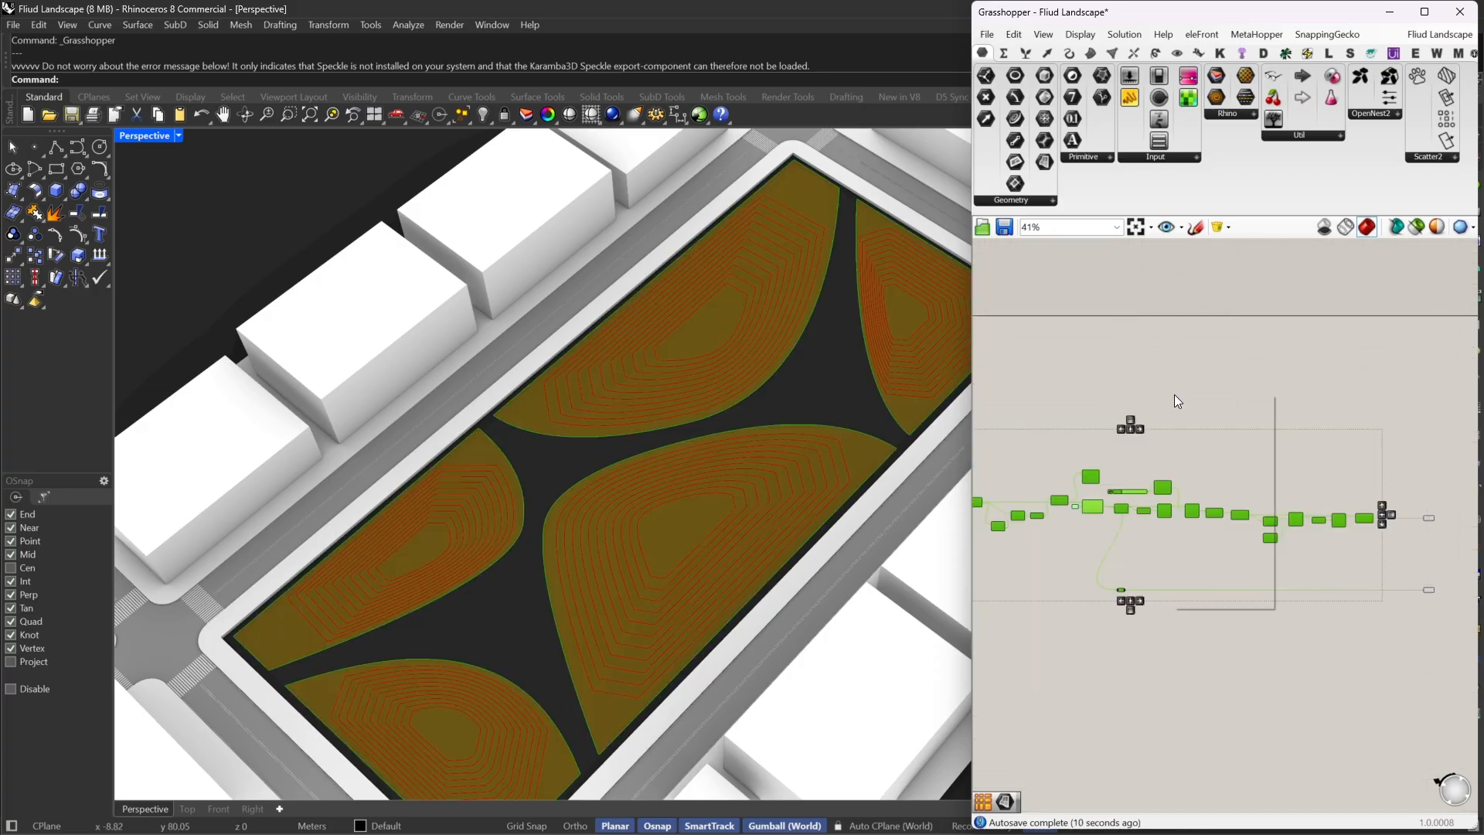
click(1213, 411)
Shift the last Divide Curve and PolyLine components away from Length to make room between them
scroll(1206, 541, up, 5)
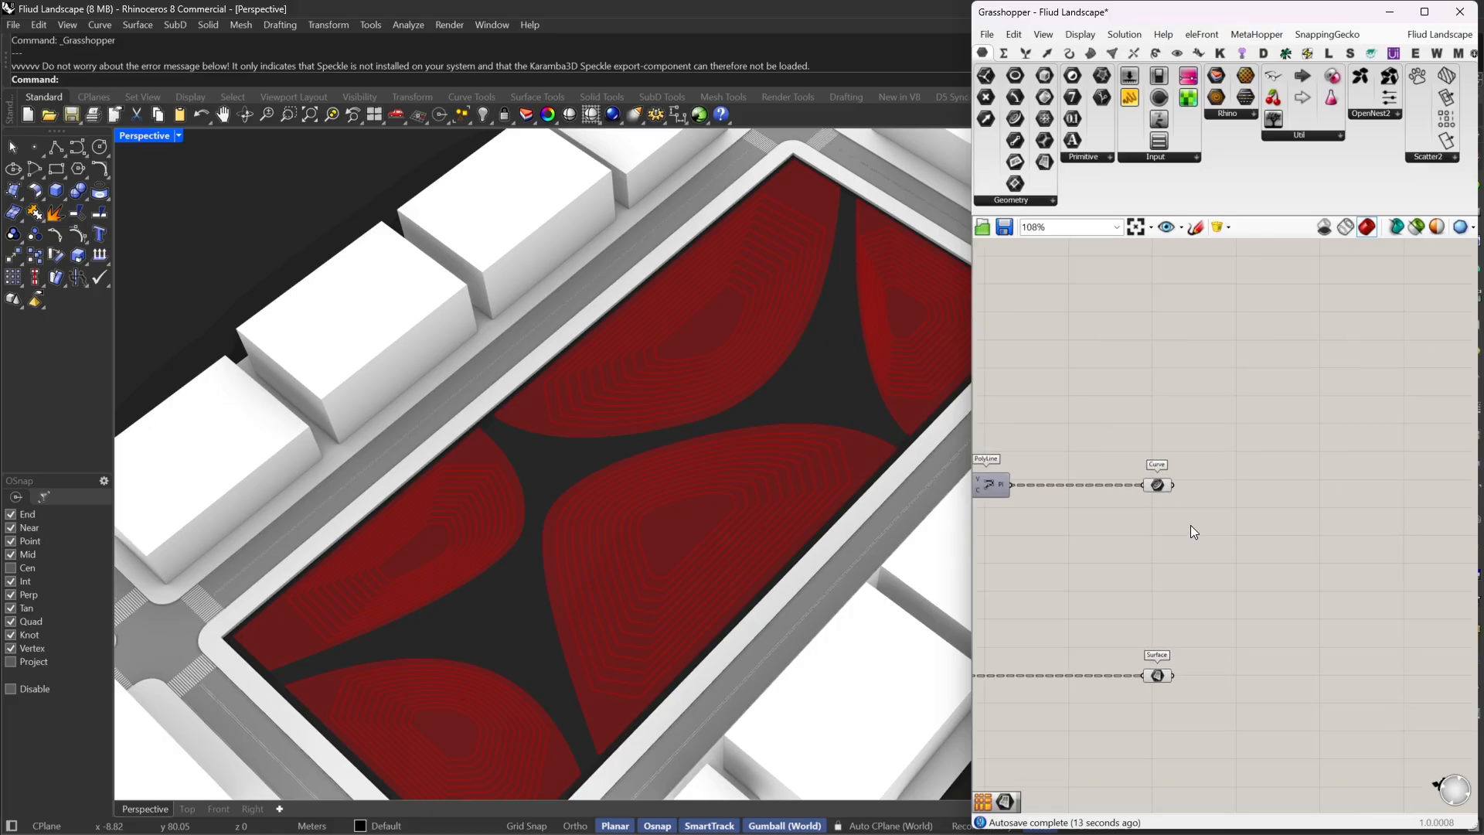
scroll(1191, 525, up, 1)
right_drag(1241, 543, 1144, 493)
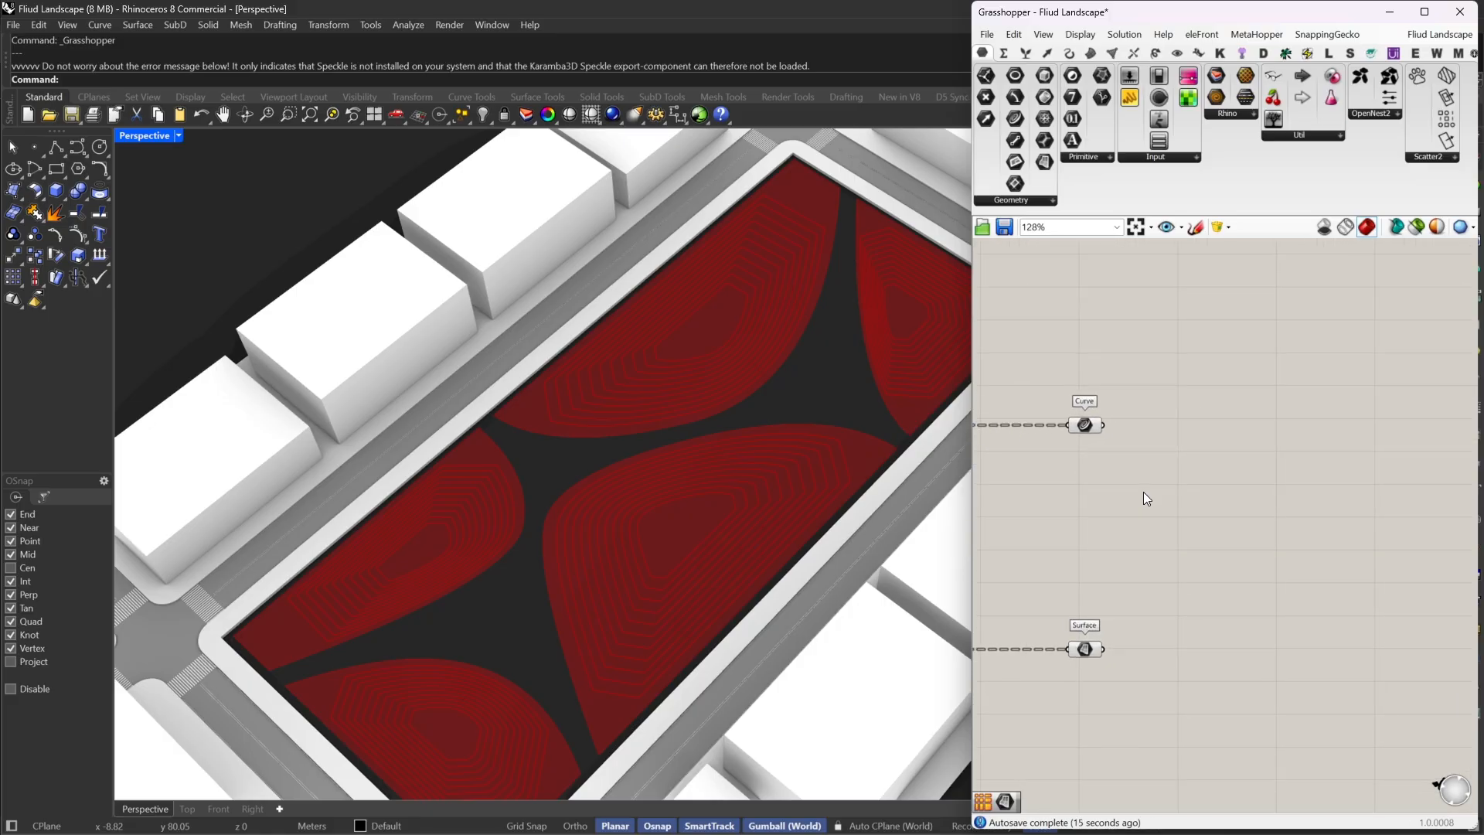
double_click(1143, 492)
double_click(1152, 538)
right_drag(1131, 544, 1418, 499)
scroll(1418, 499, down, 2)
scroll(1172, 422, up, 3)
drag(1312, 362, 1296, 432)
Add a Multiplication component below the last Length and Divide Curve and connect Length's L output to its A input
double_click(1135, 507)
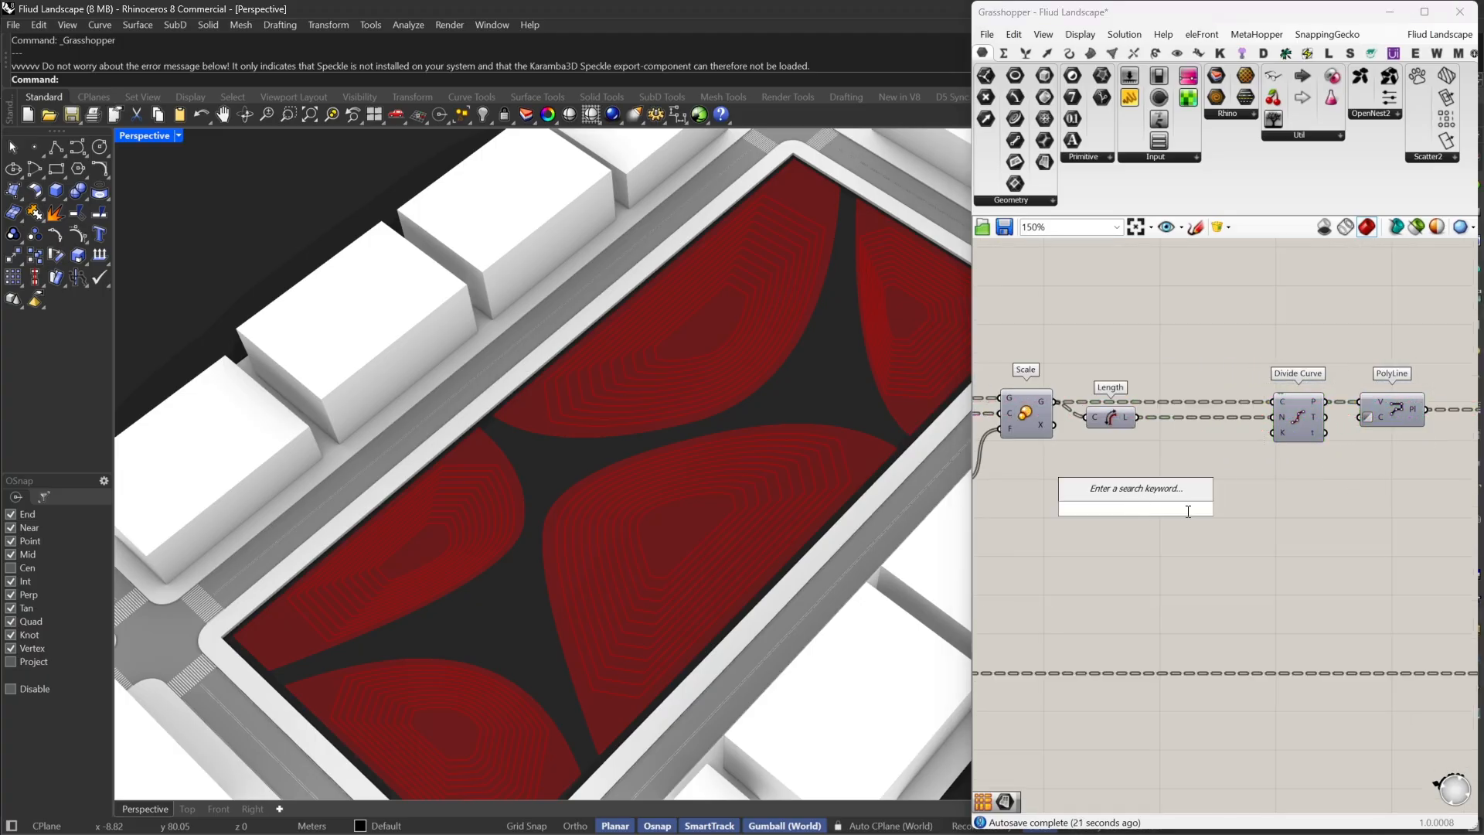
text(*)
key(Return)
drag(1120, 507, 1140, 419)
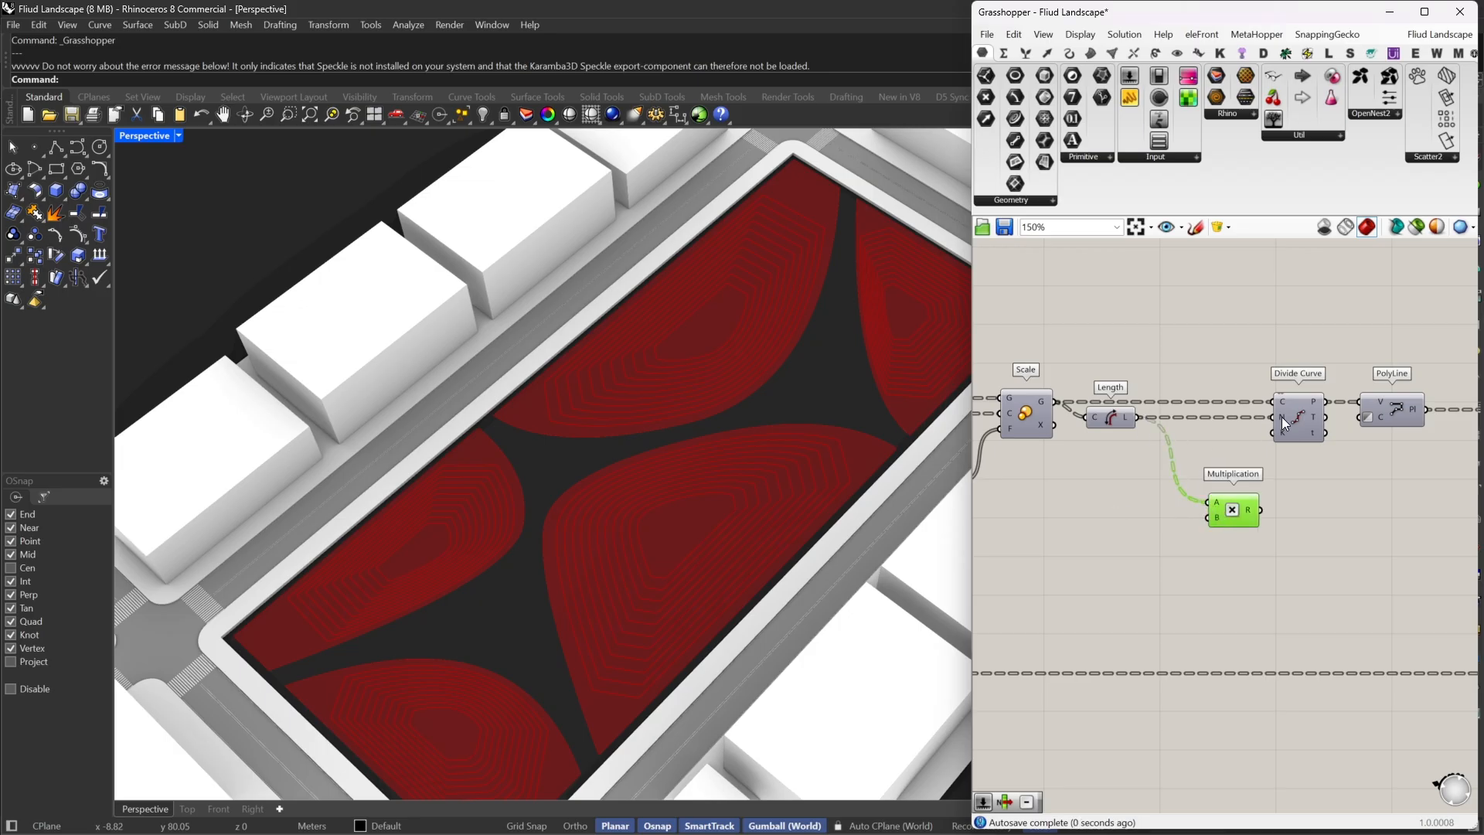
click(1277, 614)
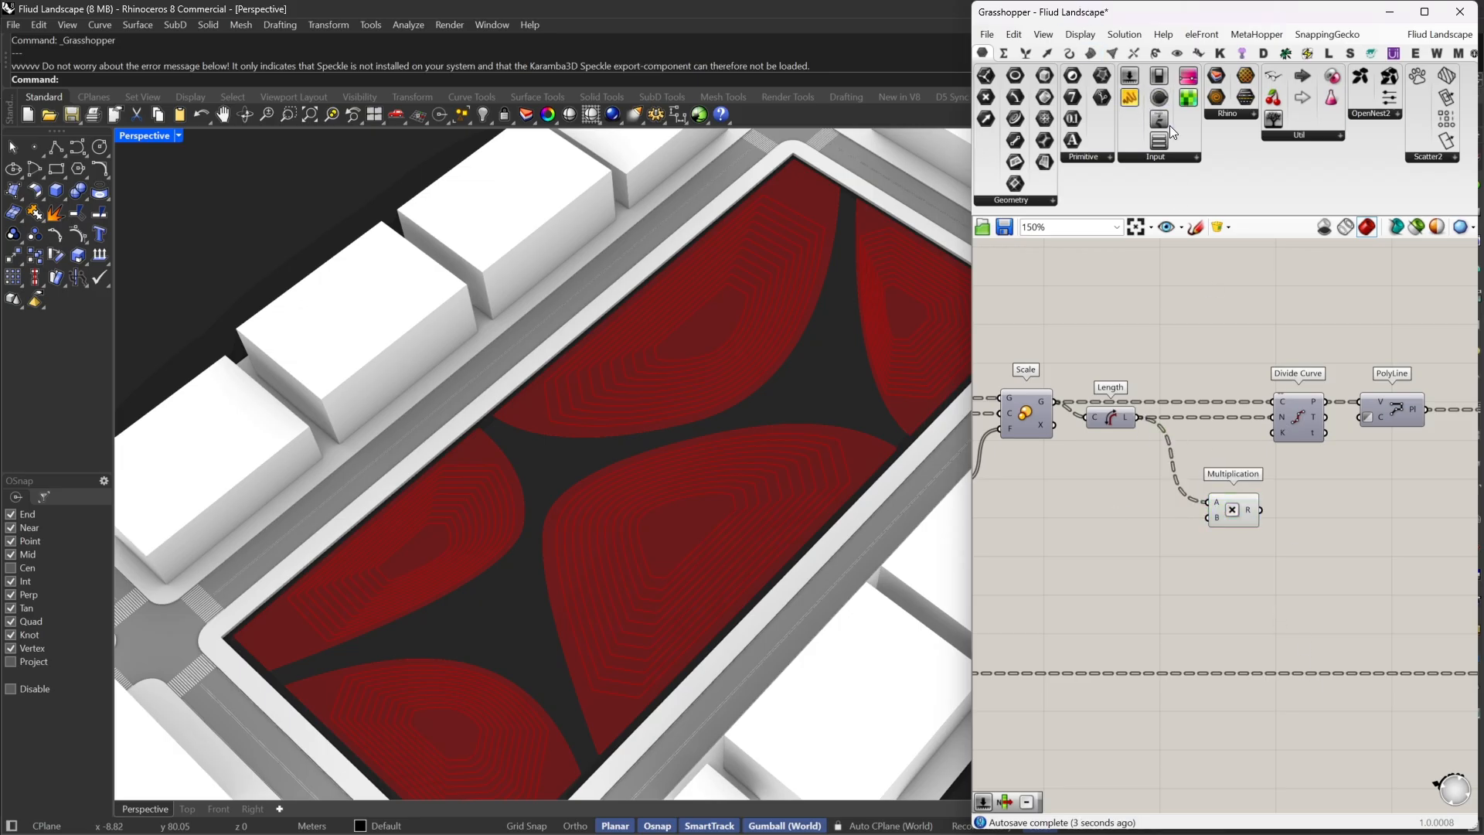
Place a Panel below Multiplication and connect Length's L output to it
drag(1129, 97, 1138, 418)
click(1311, 581)
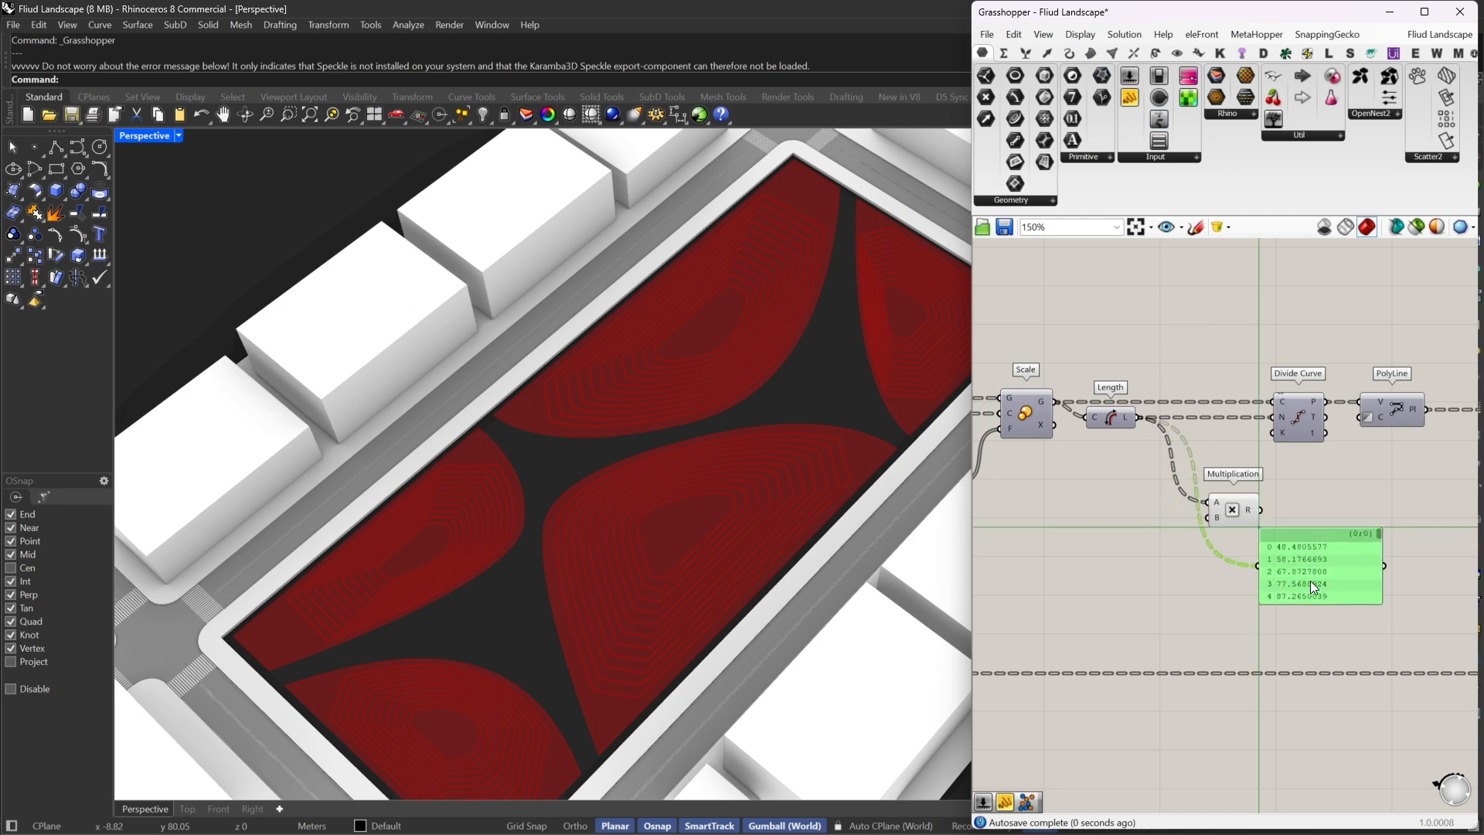
scroll(1307, 579, up, 2)
scroll(1288, 559, up, 1)
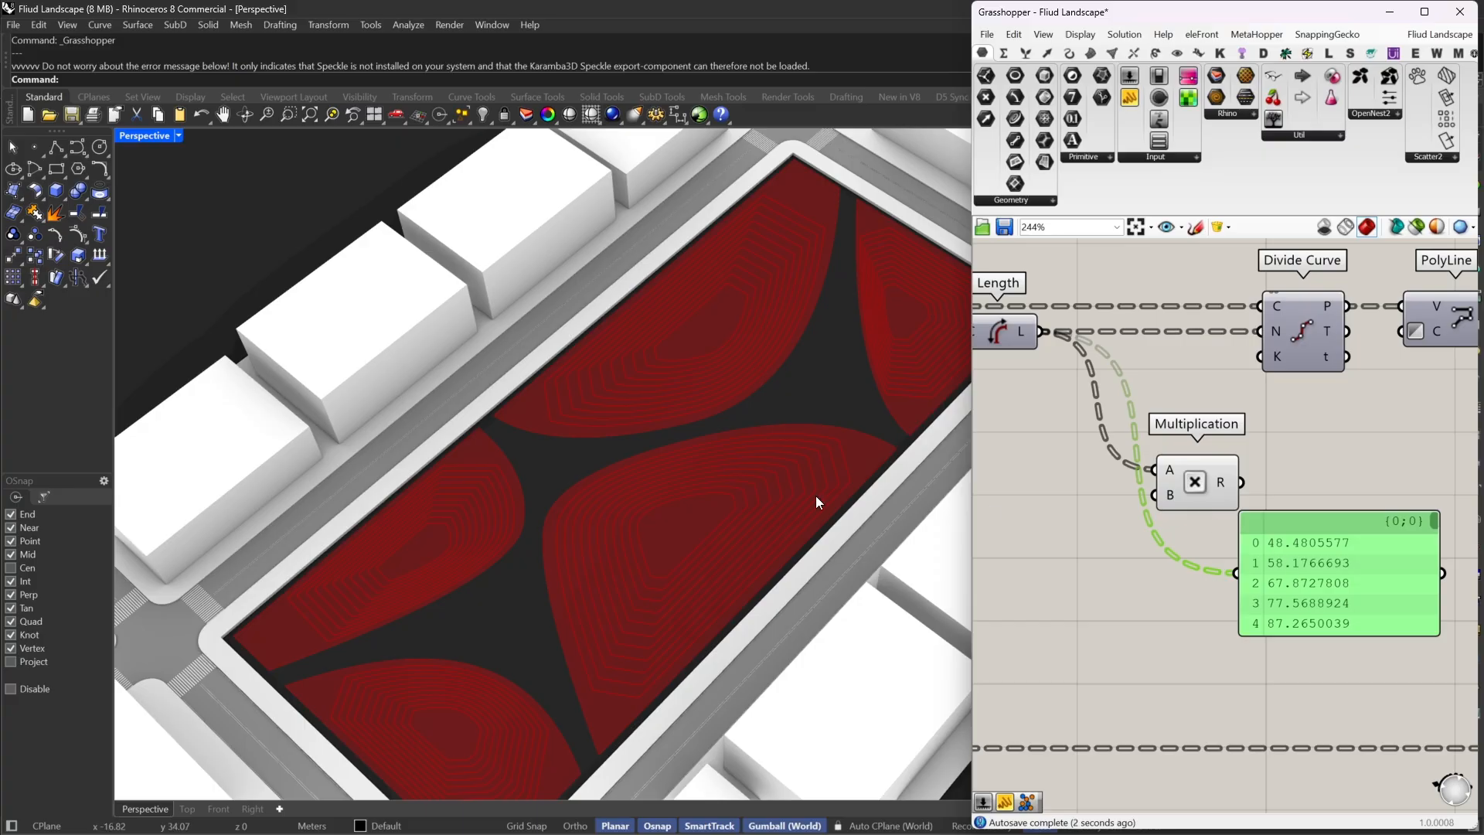
Highlight the last Divide Curve and examine the spacing of its division points along the contours in the viewport
scroll(816, 501, up, 3)
right_click(1305, 343)
click(1219, 267)
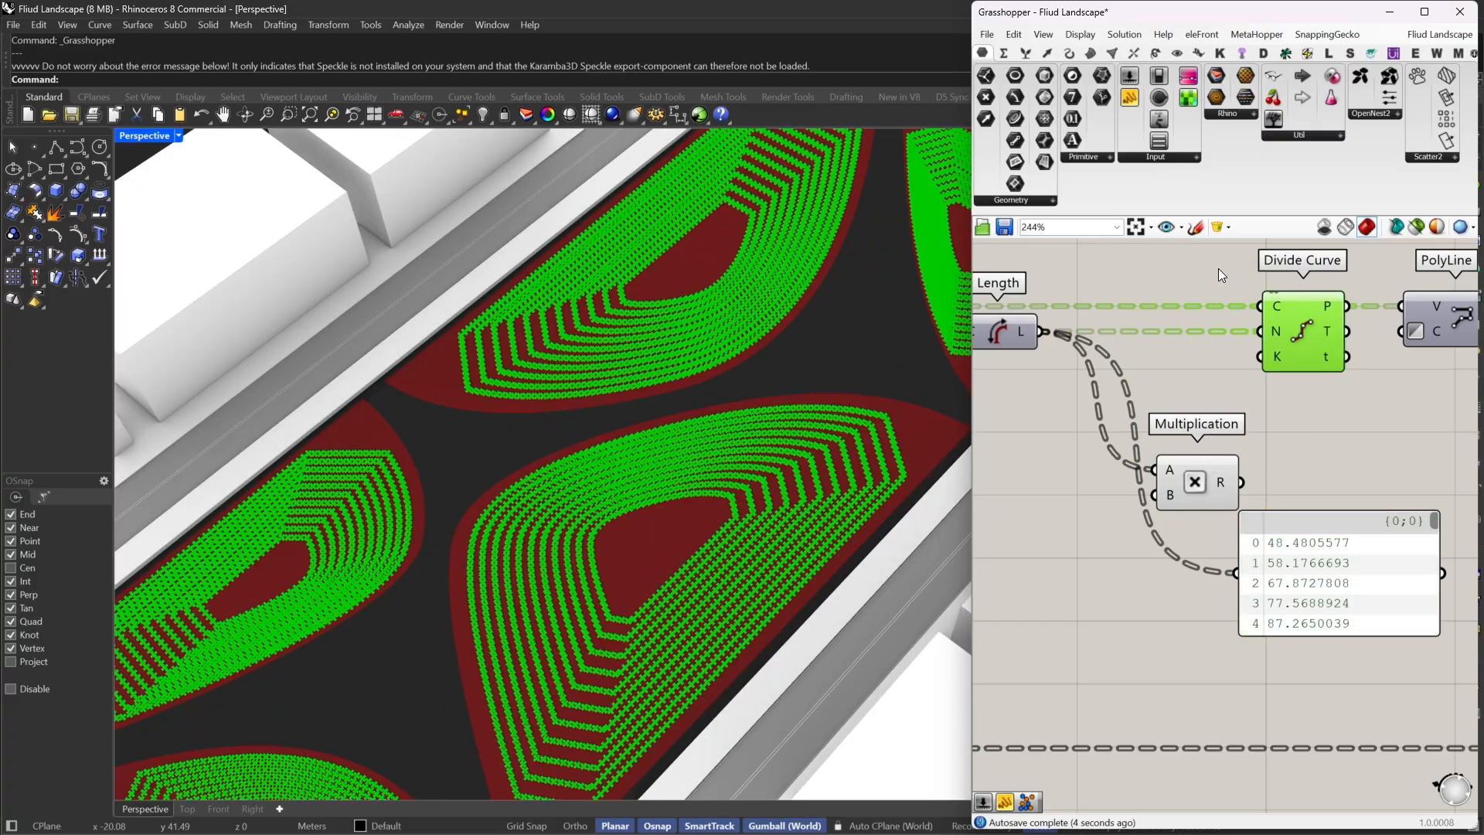
scroll(821, 540, up, 5)
scroll(829, 533, up, 3)
right_drag(828, 534, 852, 540)
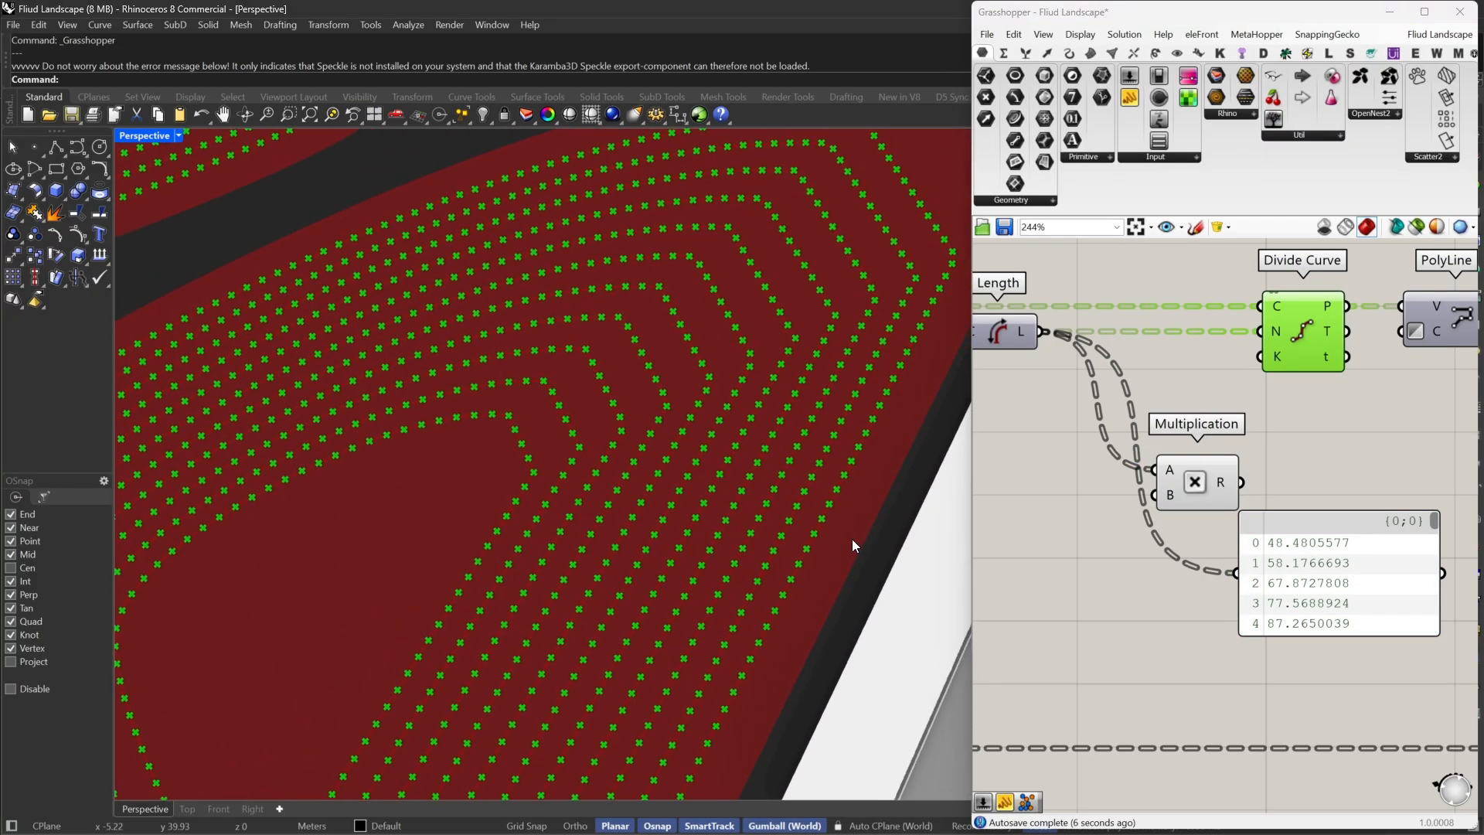
Add a number slider with the value 2 and connect it to Multiplication's B input
right_drag(1256, 489, 1312, 537)
click(1234, 514)
drag(1234, 514, 1198, 486)
double_click(1051, 543)
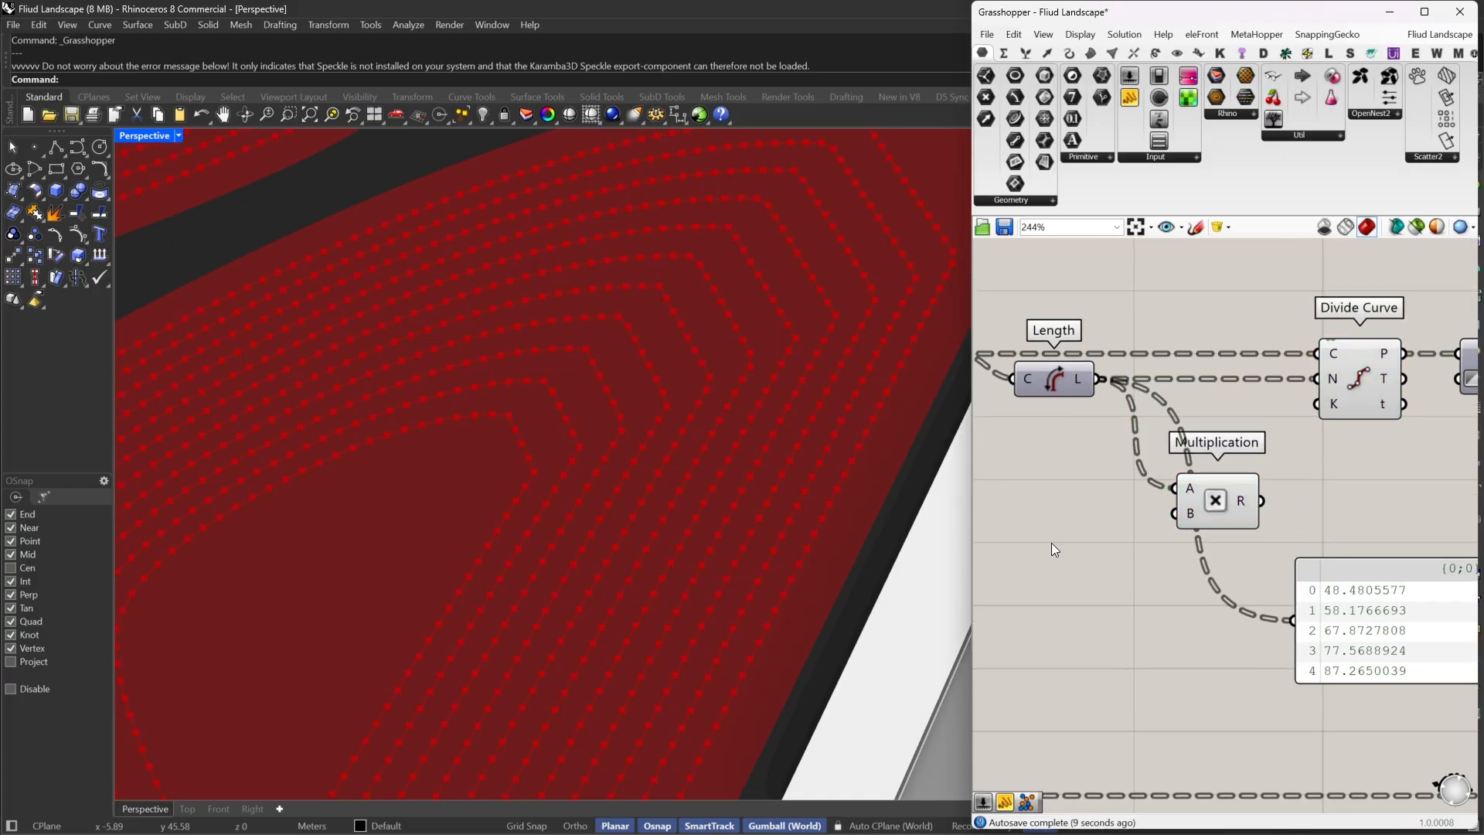
text(2)
key(Return)
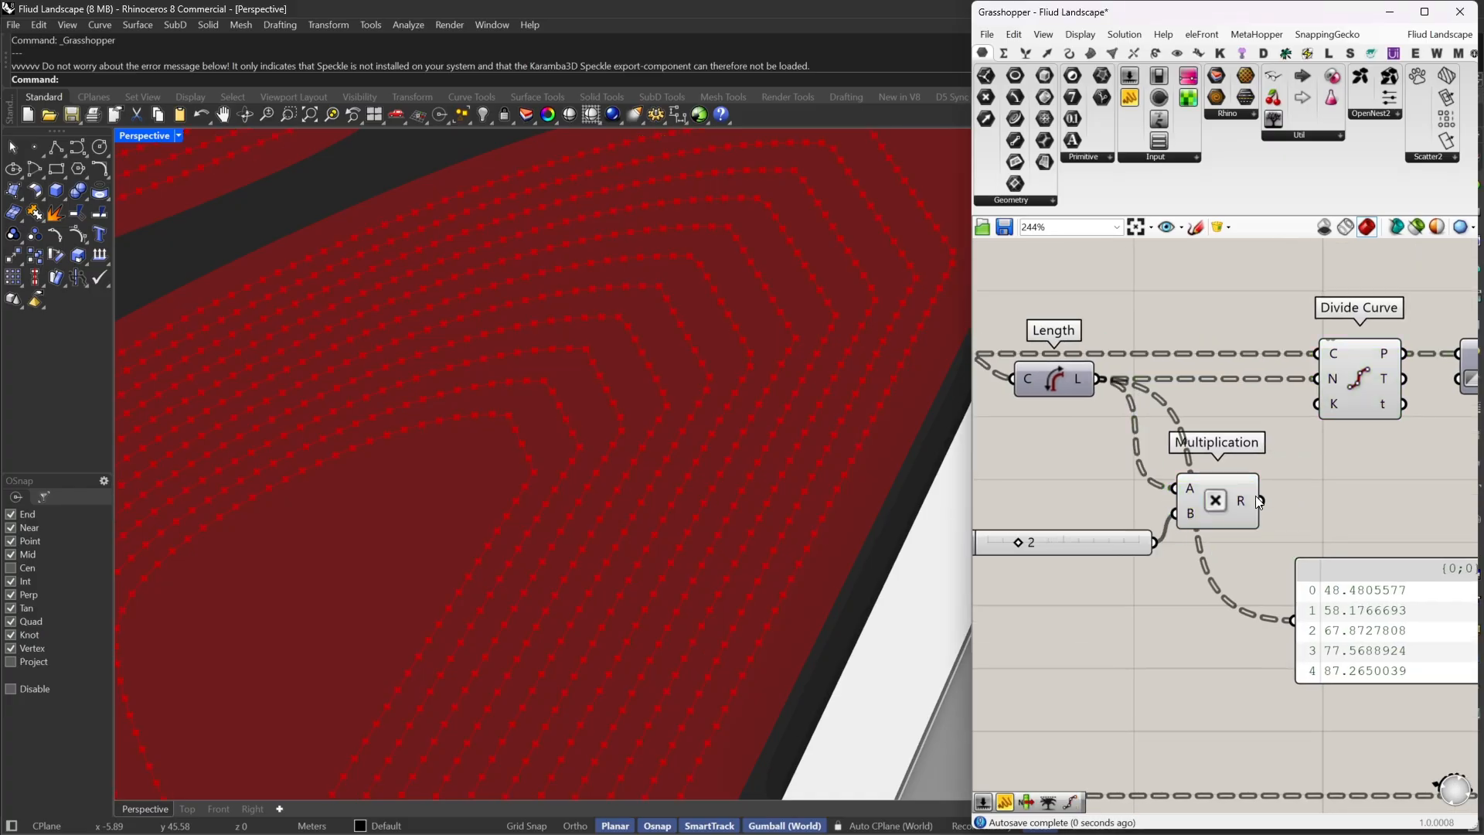
Connect Multiplication's R output to Divide Curve's N input and place Multiplication in line between Length and Divide Curve
drag(1262, 501, 1318, 388)
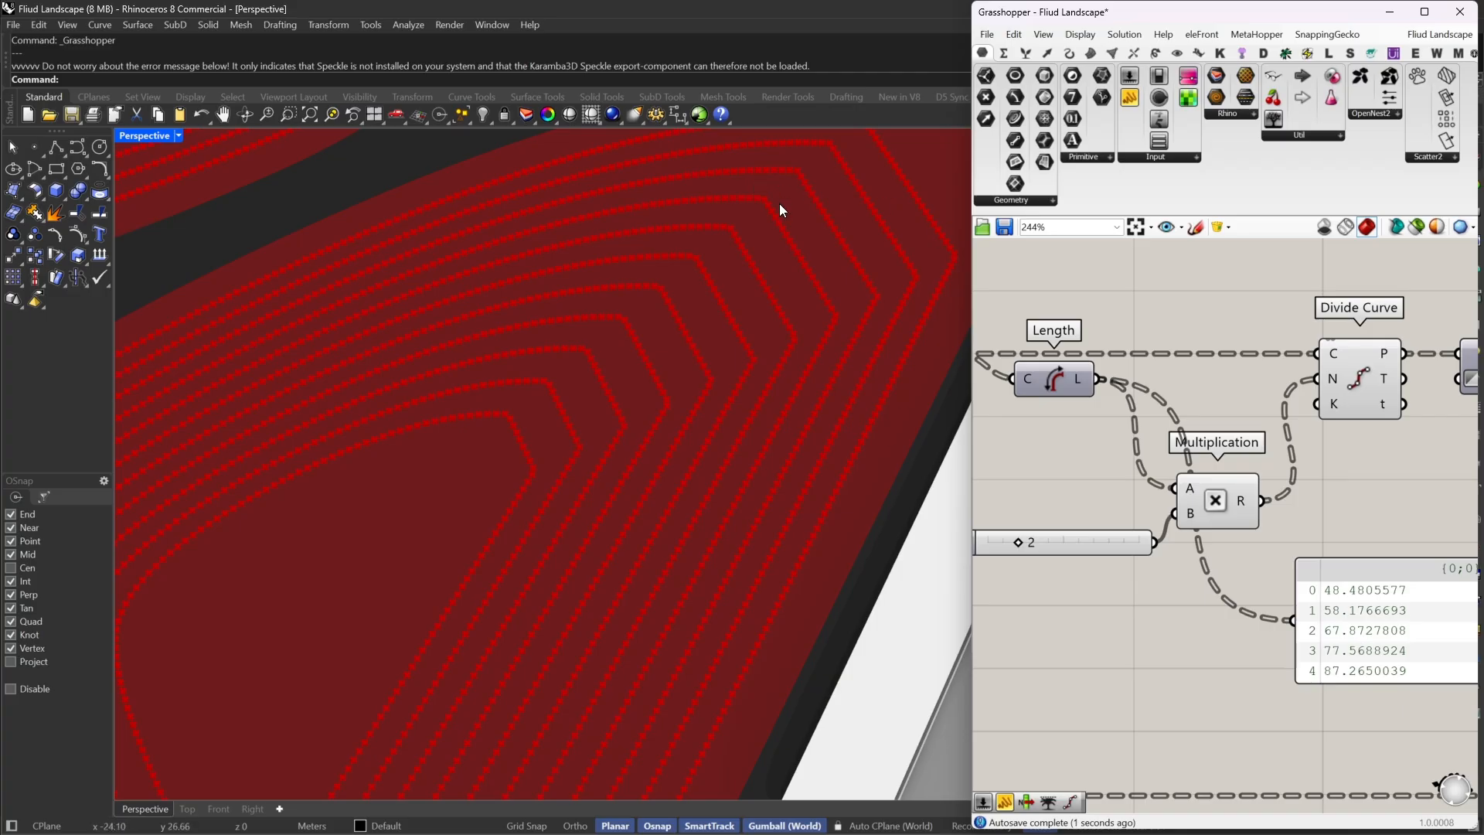
drag(1193, 504, 1203, 394)
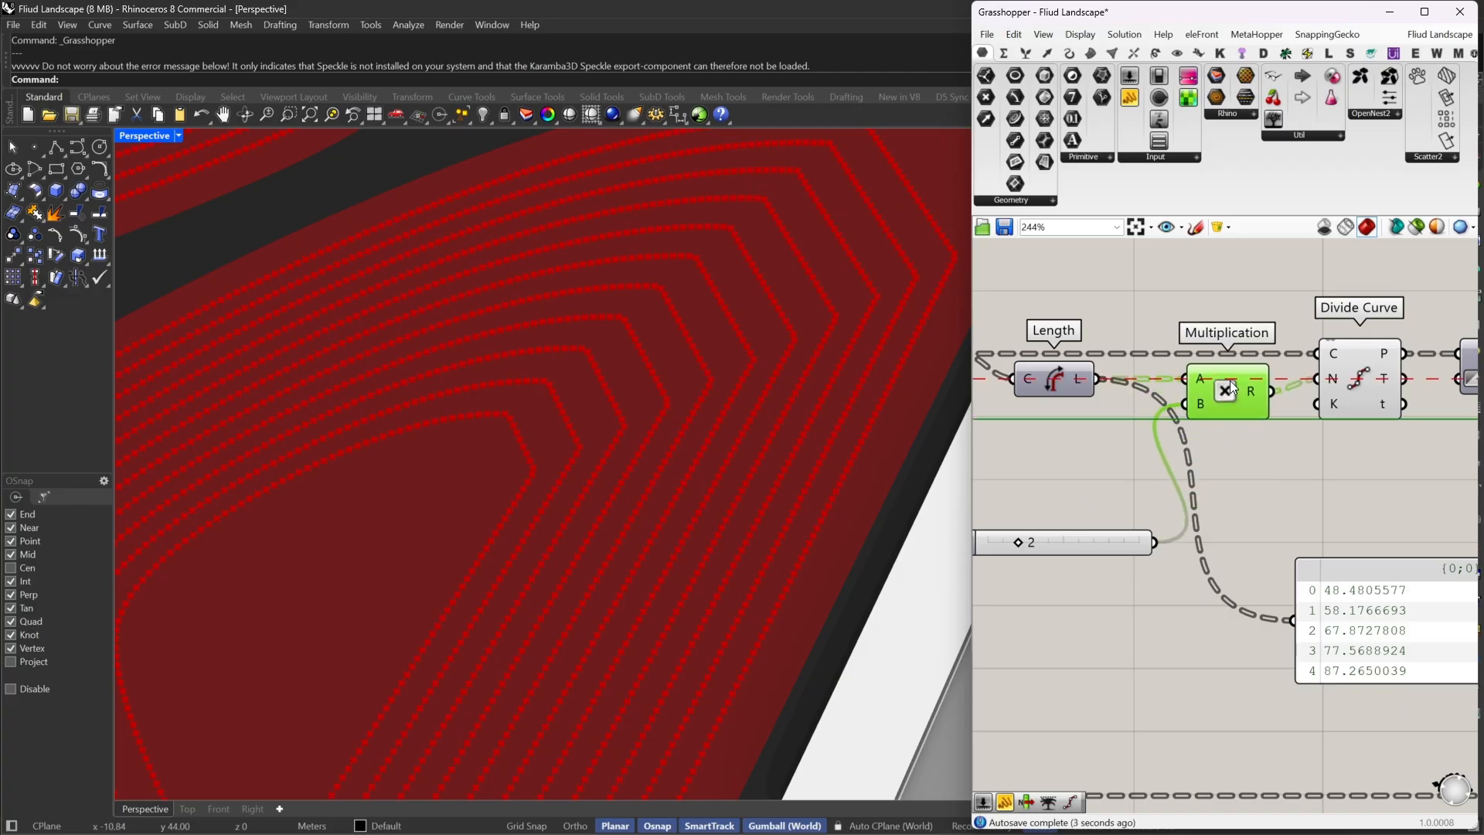
click(1349, 383)
Set the slider feeding Multiplication's B input to 3
right_drag(1169, 366, 1197, 429)
scroll(1096, 406, down, 2)
right_drag(1315, 483, 1136, 517)
scroll(1113, 551, up, 2)
scroll(1085, 549, up, 1)
scroll(1271, 517, down, 4)
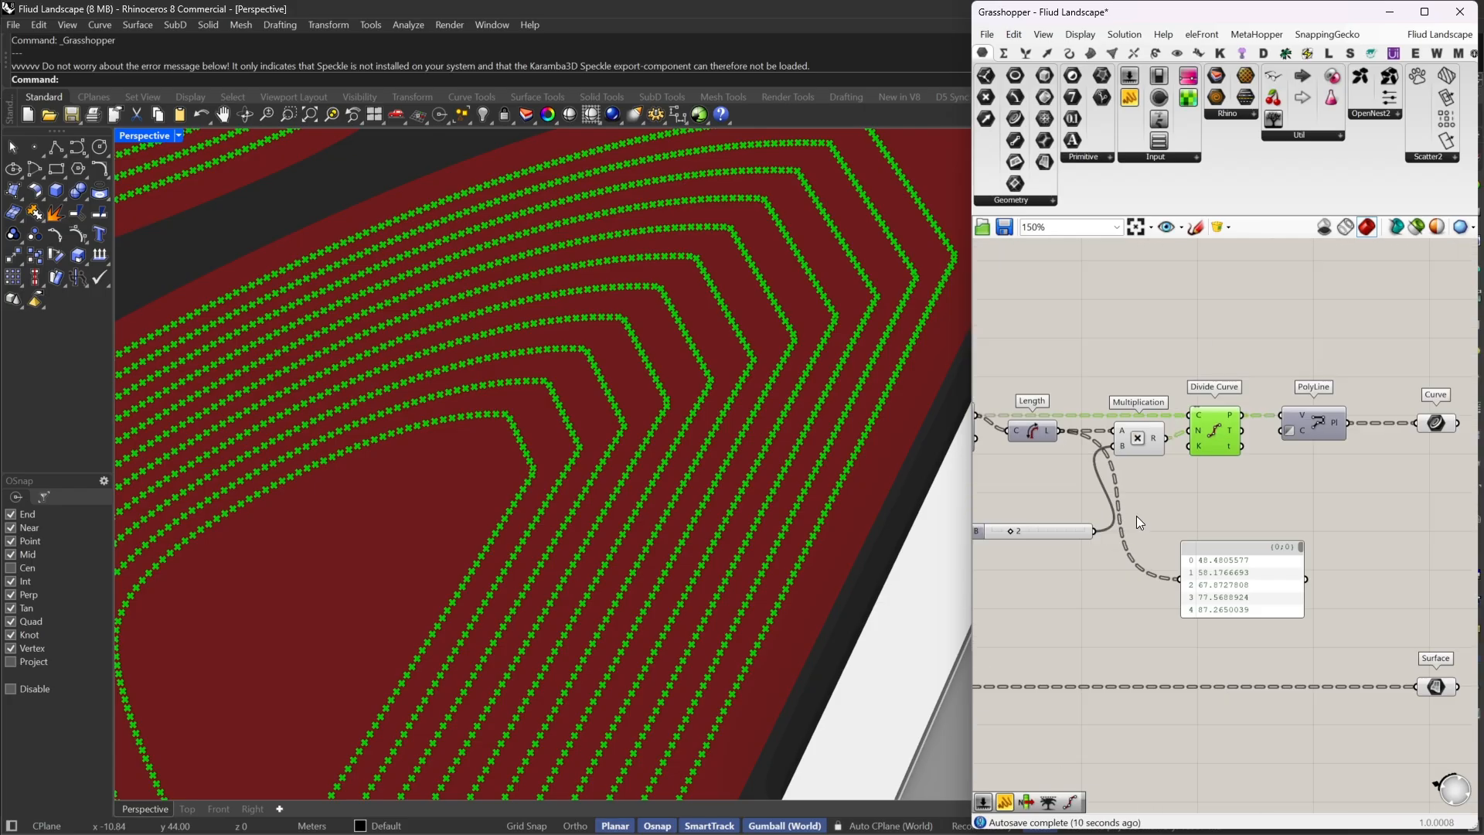
scroll(1226, 590, up, 2)
right_drag(1015, 551, 1152, 535)
scroll(1081, 499, up, 2)
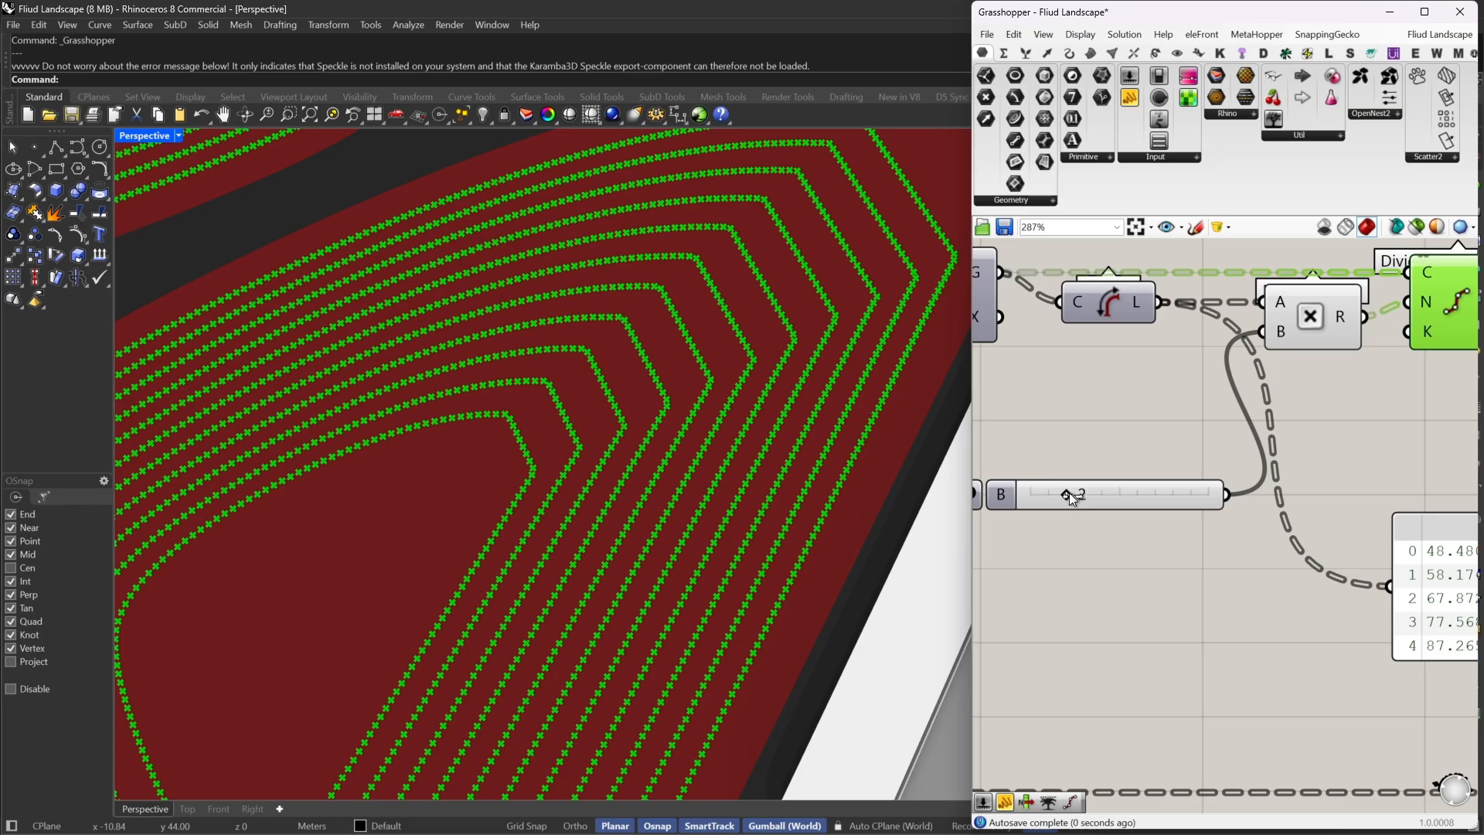
drag(1069, 493, 1085, 493)
Connect Multiplication's R output to the Panel in place of Length's output
right_drag(1368, 320, 1290, 336)
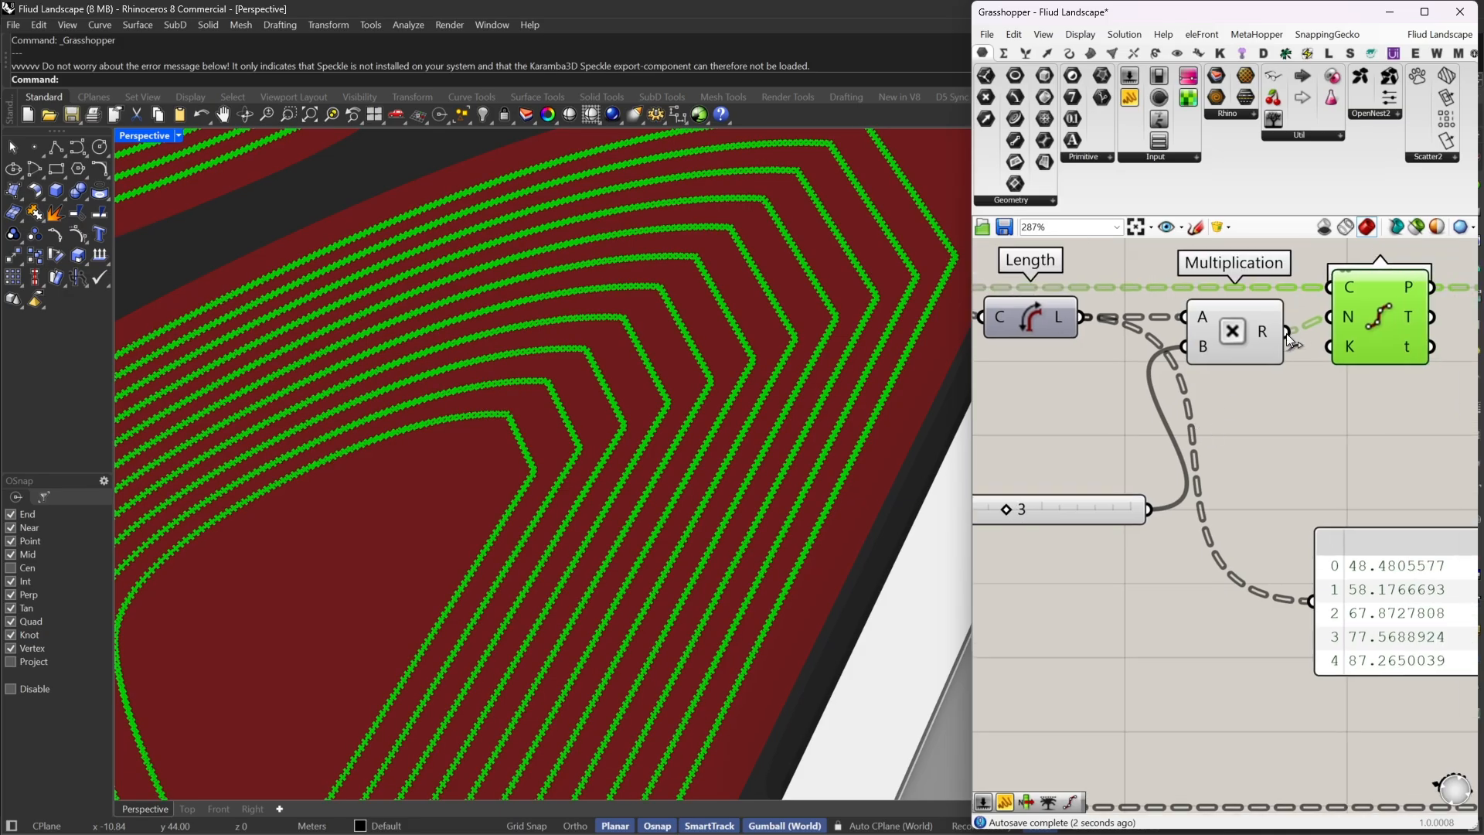
drag(1287, 332, 1305, 576)
right_drag(1085, 523, 1175, 554)
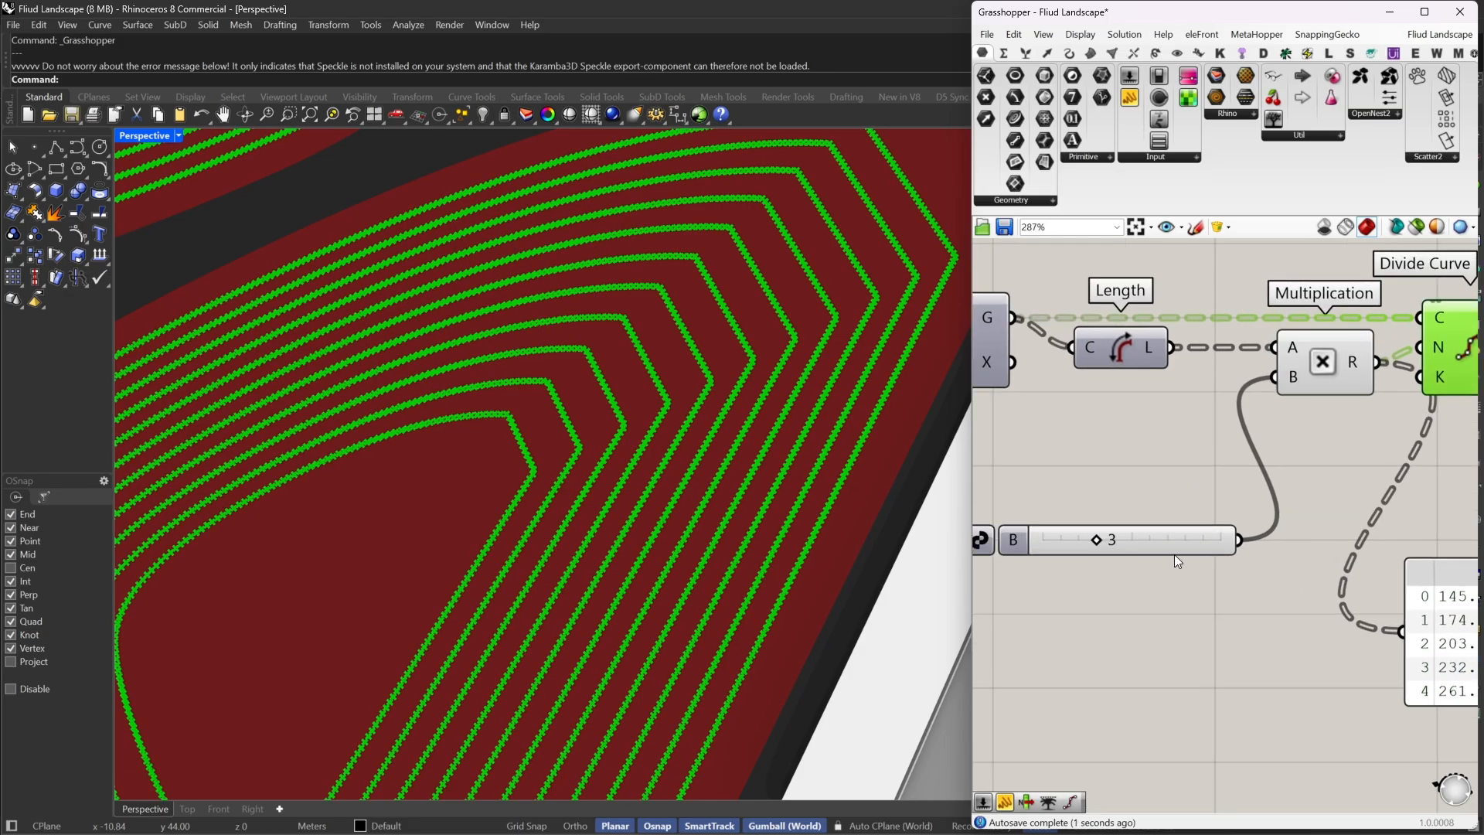
click(1133, 531)
right_drag(1329, 467, 1251, 486)
click(1241, 405)
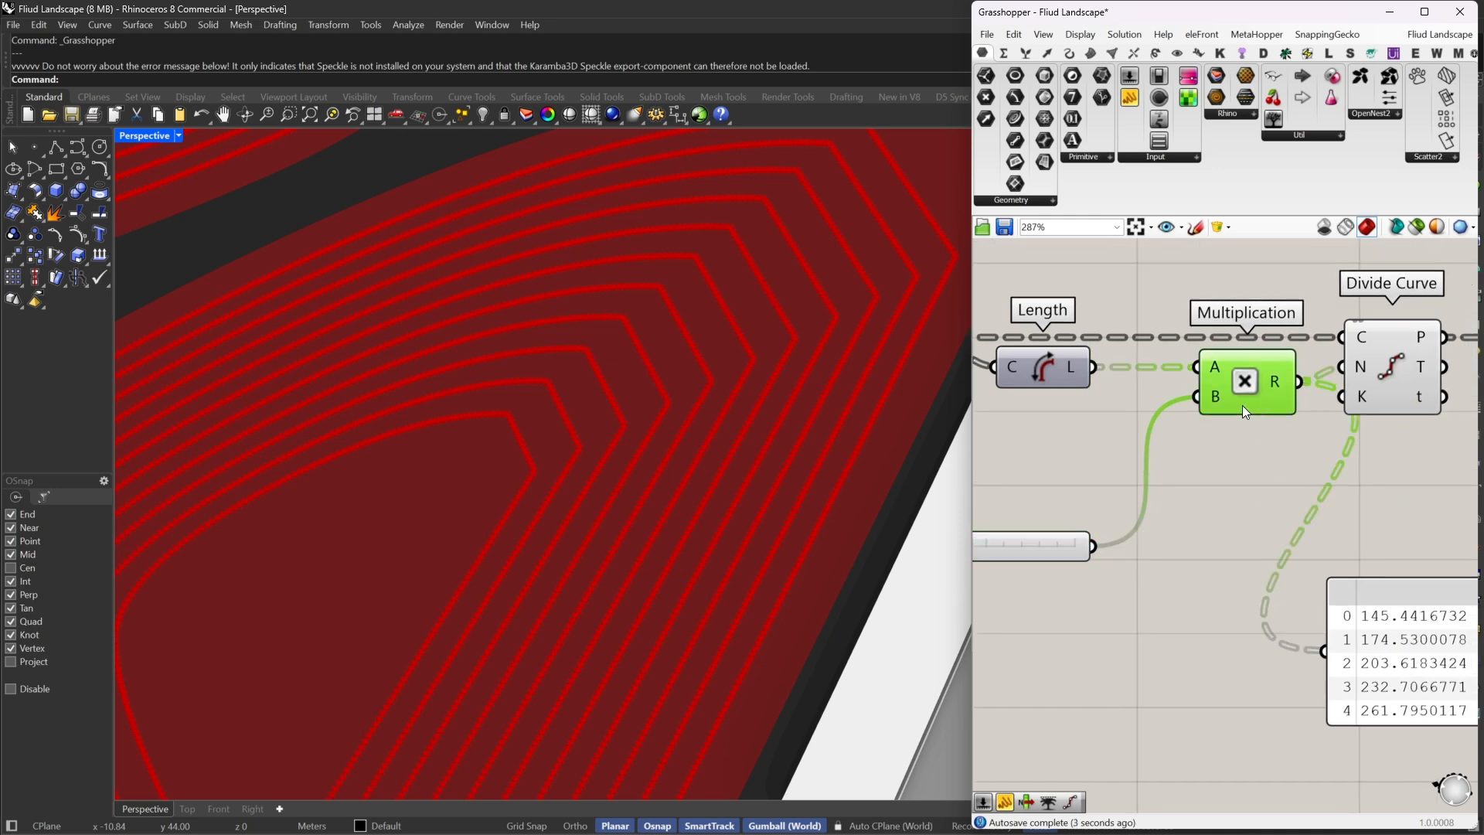
Turn off the preview of the Divide Curve component that follows Multiplication
scroll(1217, 410, down, 3)
right_drag(1336, 407, 1130, 431)
click(1117, 421)
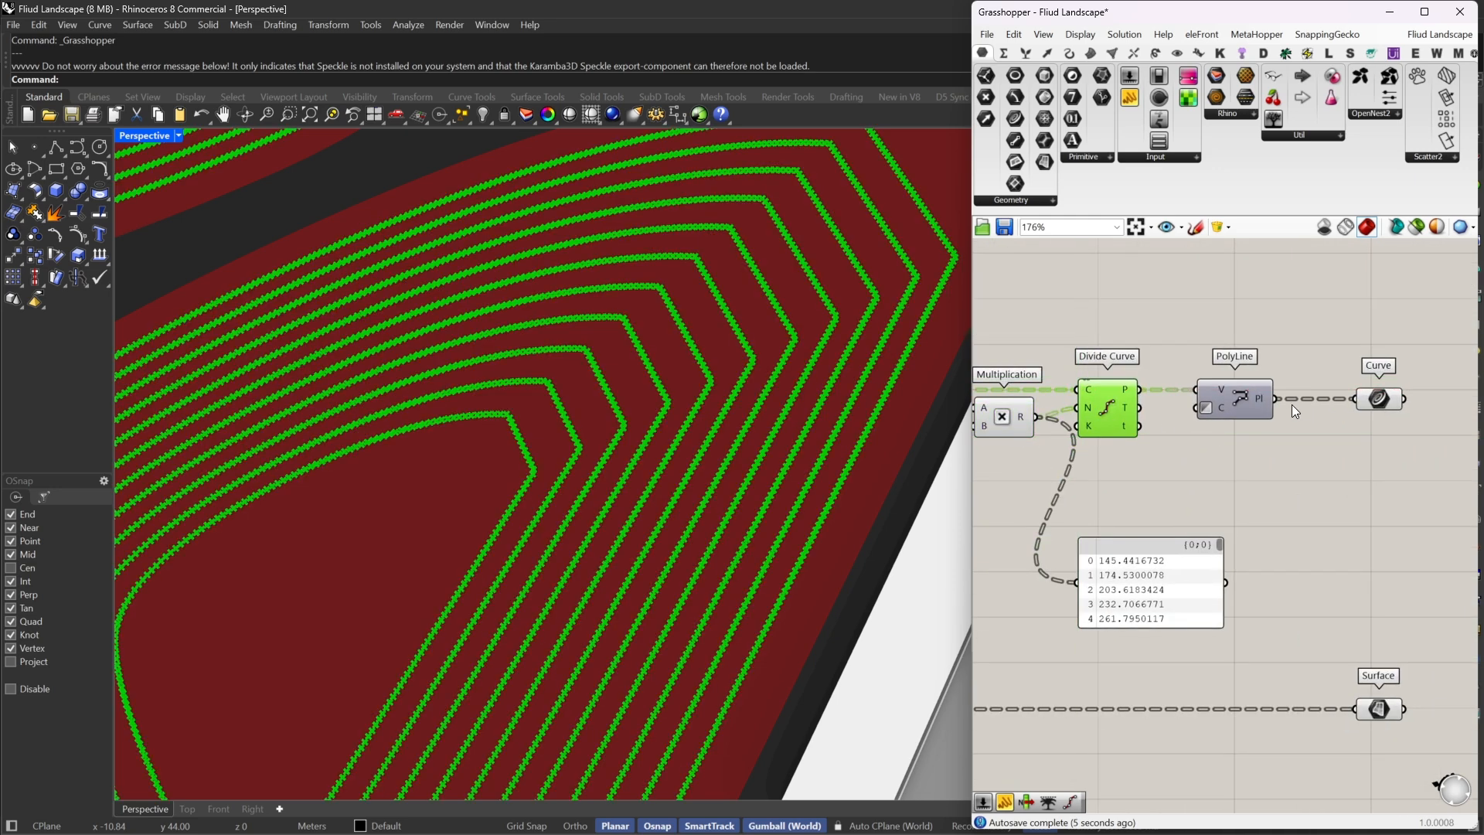
drag(1300, 382, 850, 692)
middle_click(1133, 334)
click(1165, 358)
click(1203, 328)
Add a Solver component in the empty canvas area beyond the Curve and Surface parameters
scroll(1337, 421, down, 1)
right_drag(1346, 430, 1015, 475)
scroll(1244, 472, down, 5)
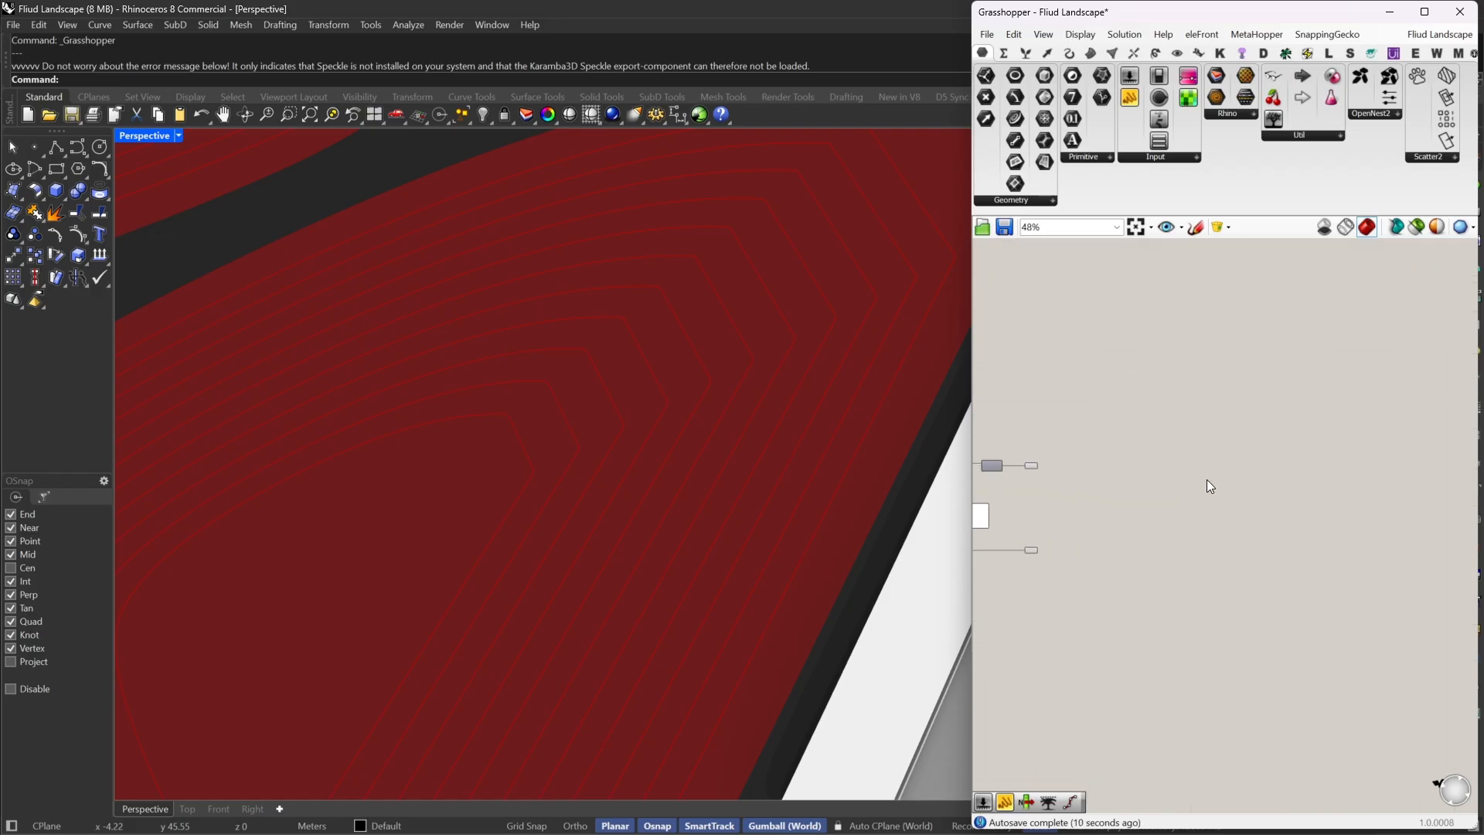
double_click(1222, 471)
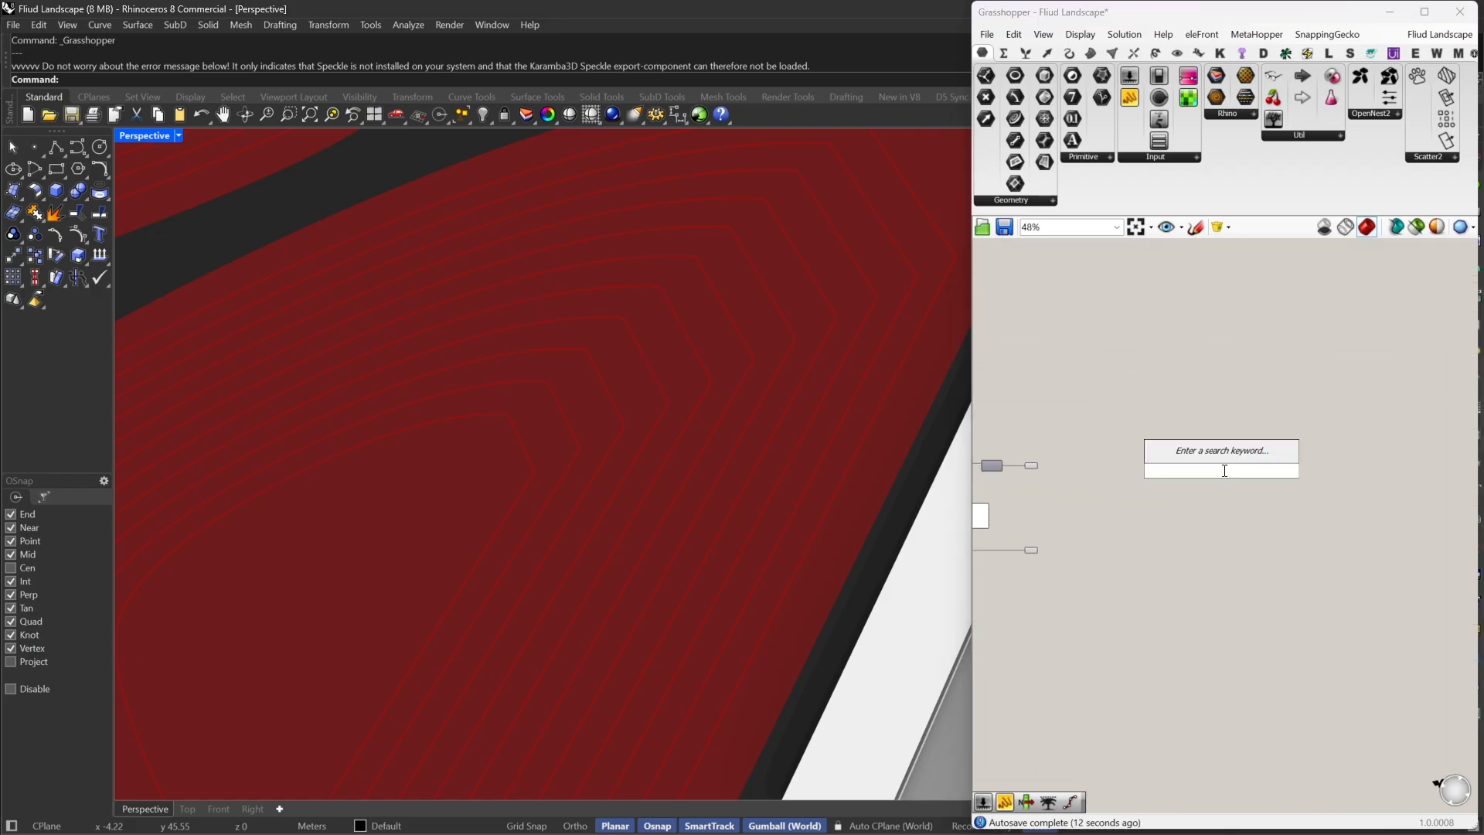
double_click(1228, 512)
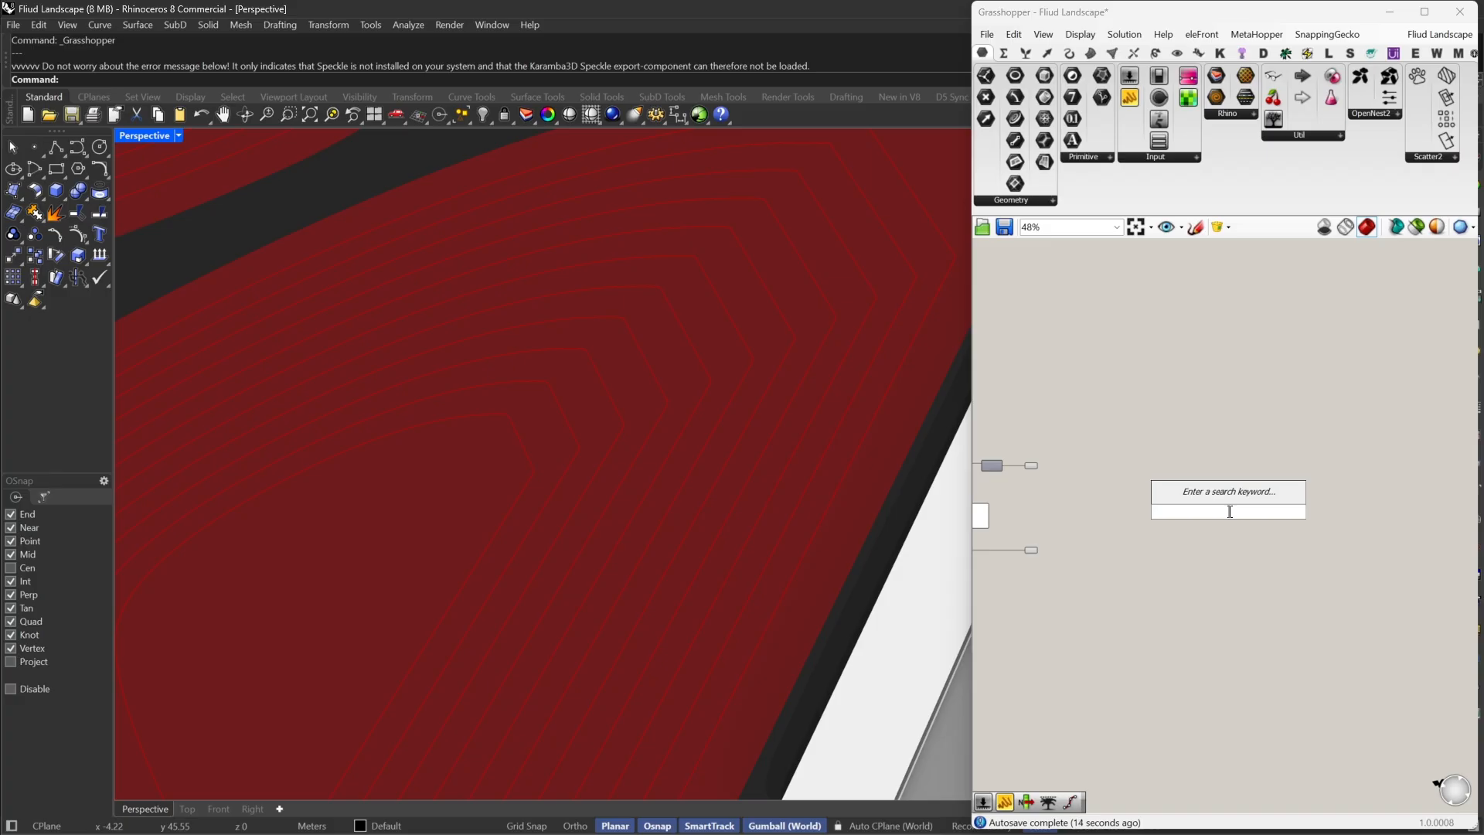
text(sol)
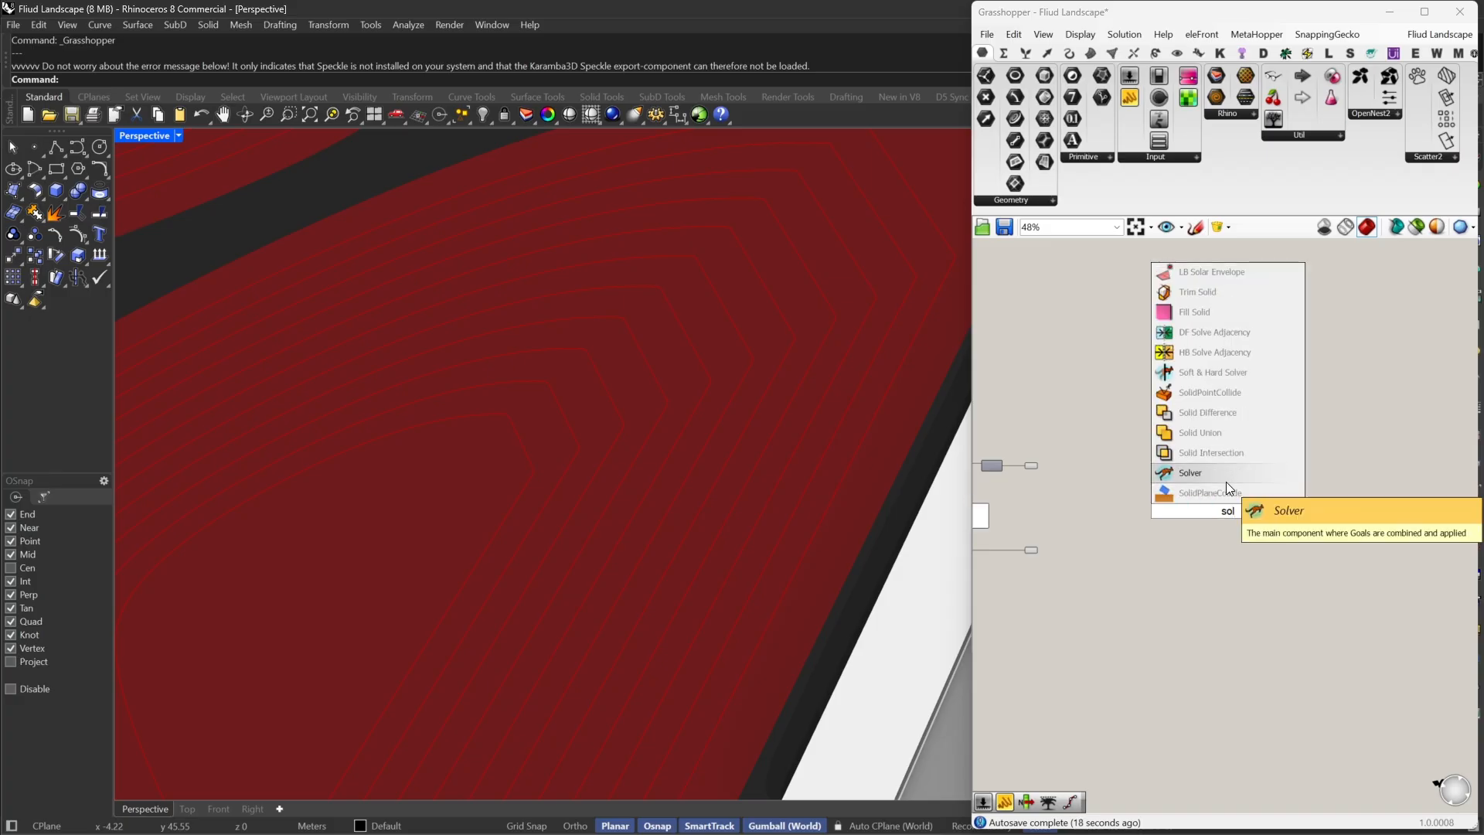
click(1227, 478)
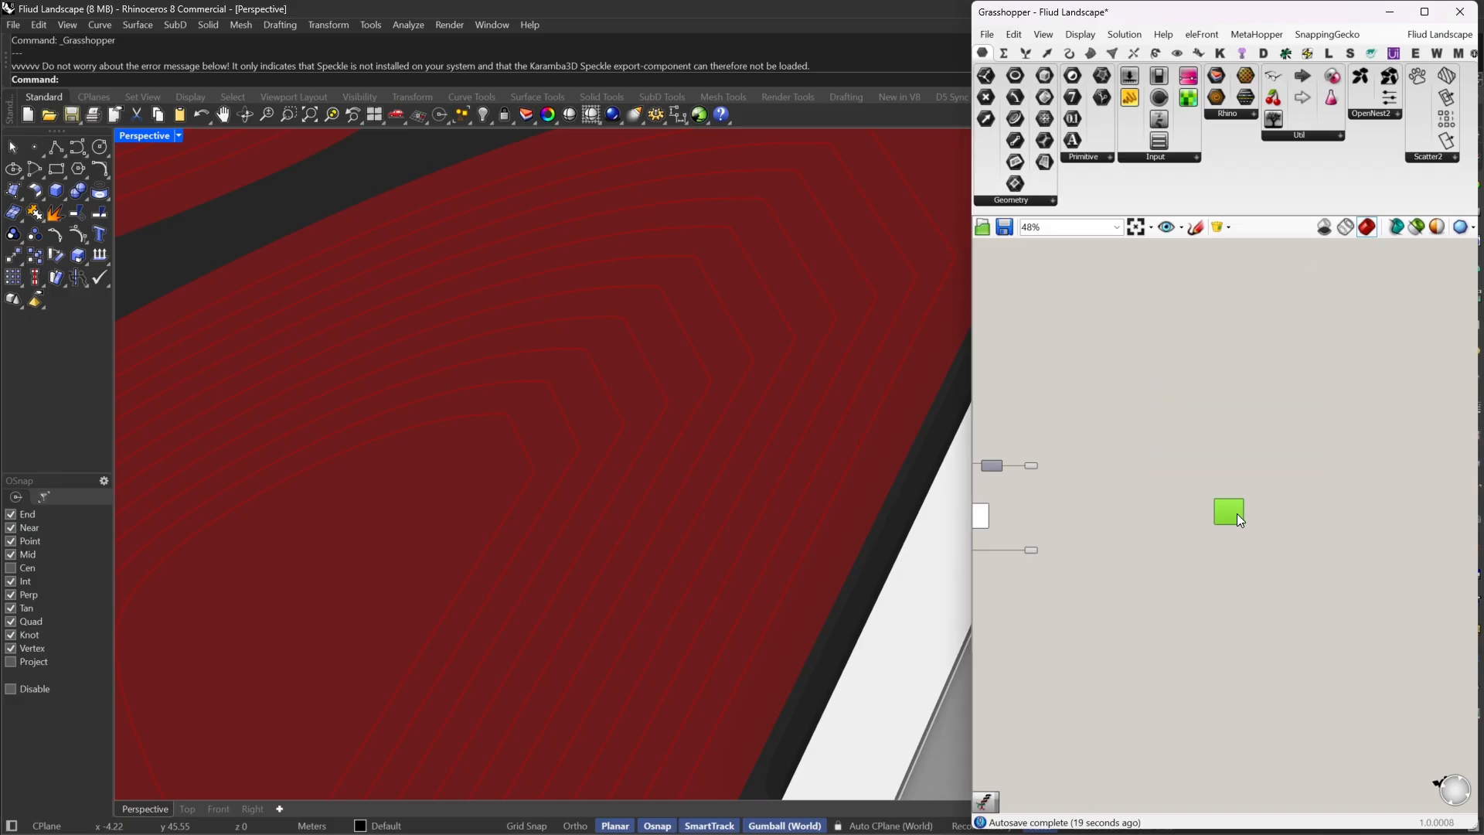
Disable the Solver component
scroll(1372, 493, up, 3)
right_click(1372, 492)
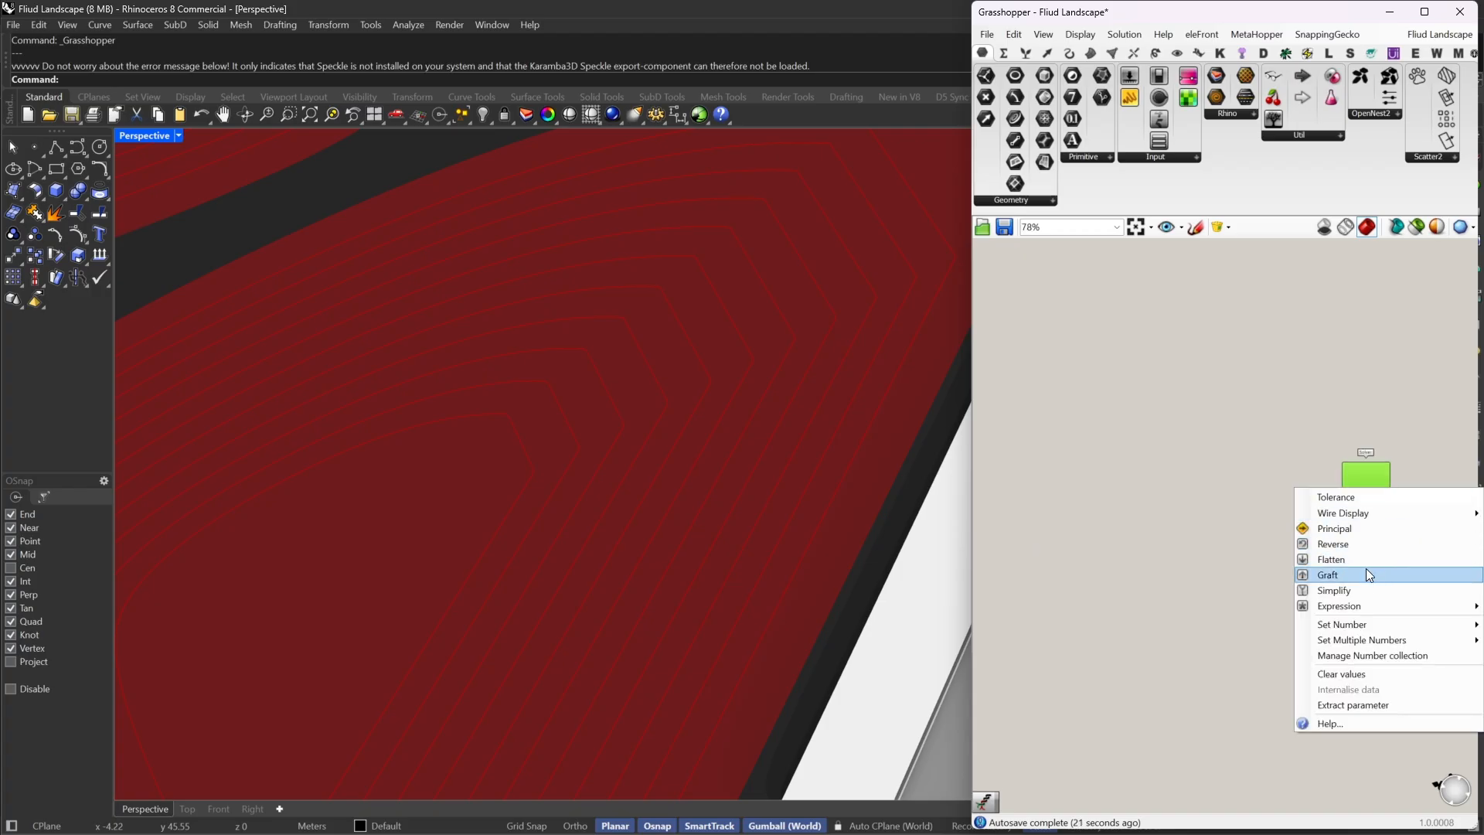
click(1282, 517)
scroll(1350, 491, up, 4)
click(1367, 482)
right_click(1367, 482)
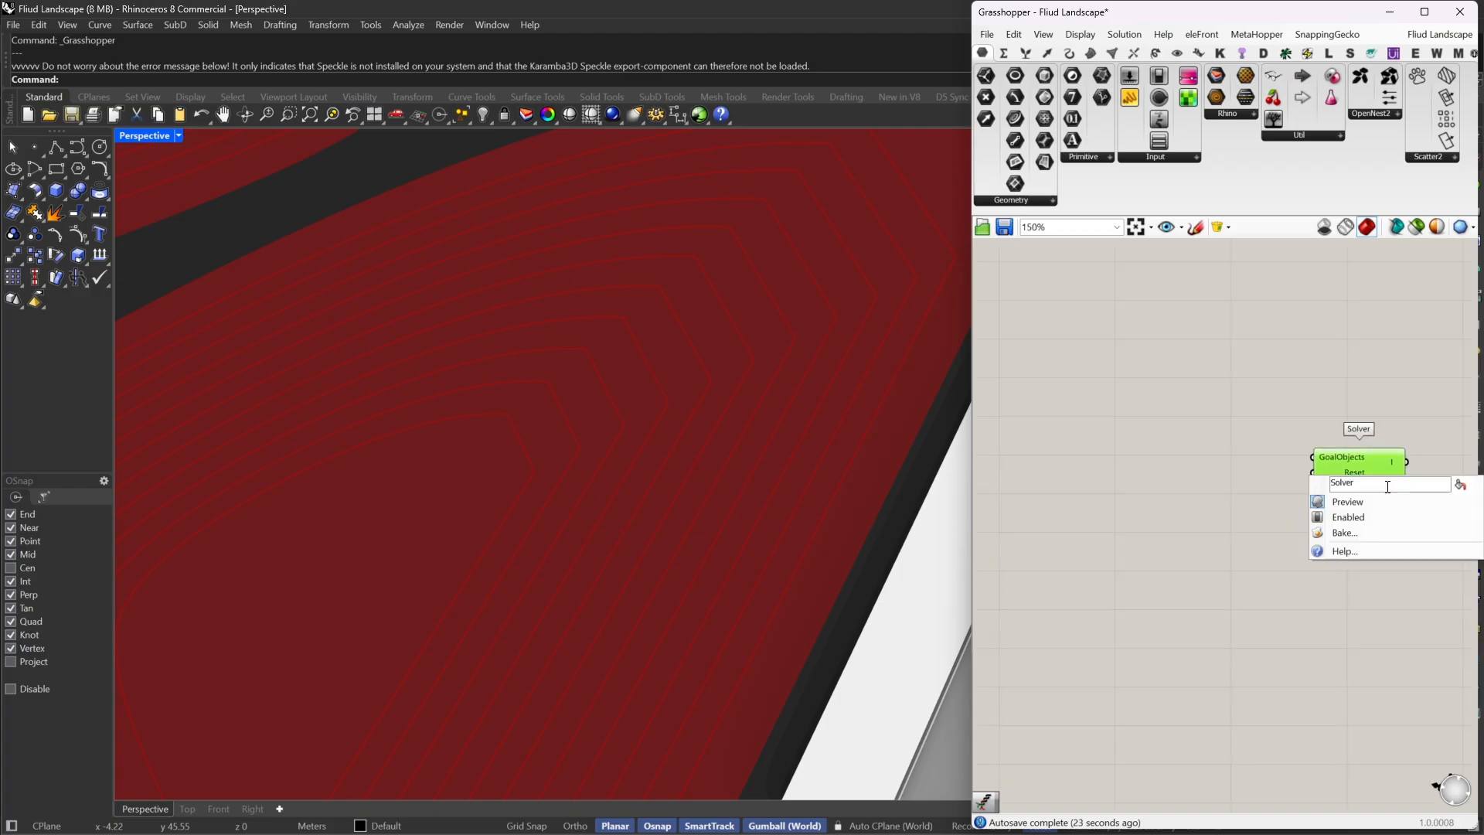
click(1351, 517)
scroll(1348, 510, down, 4)
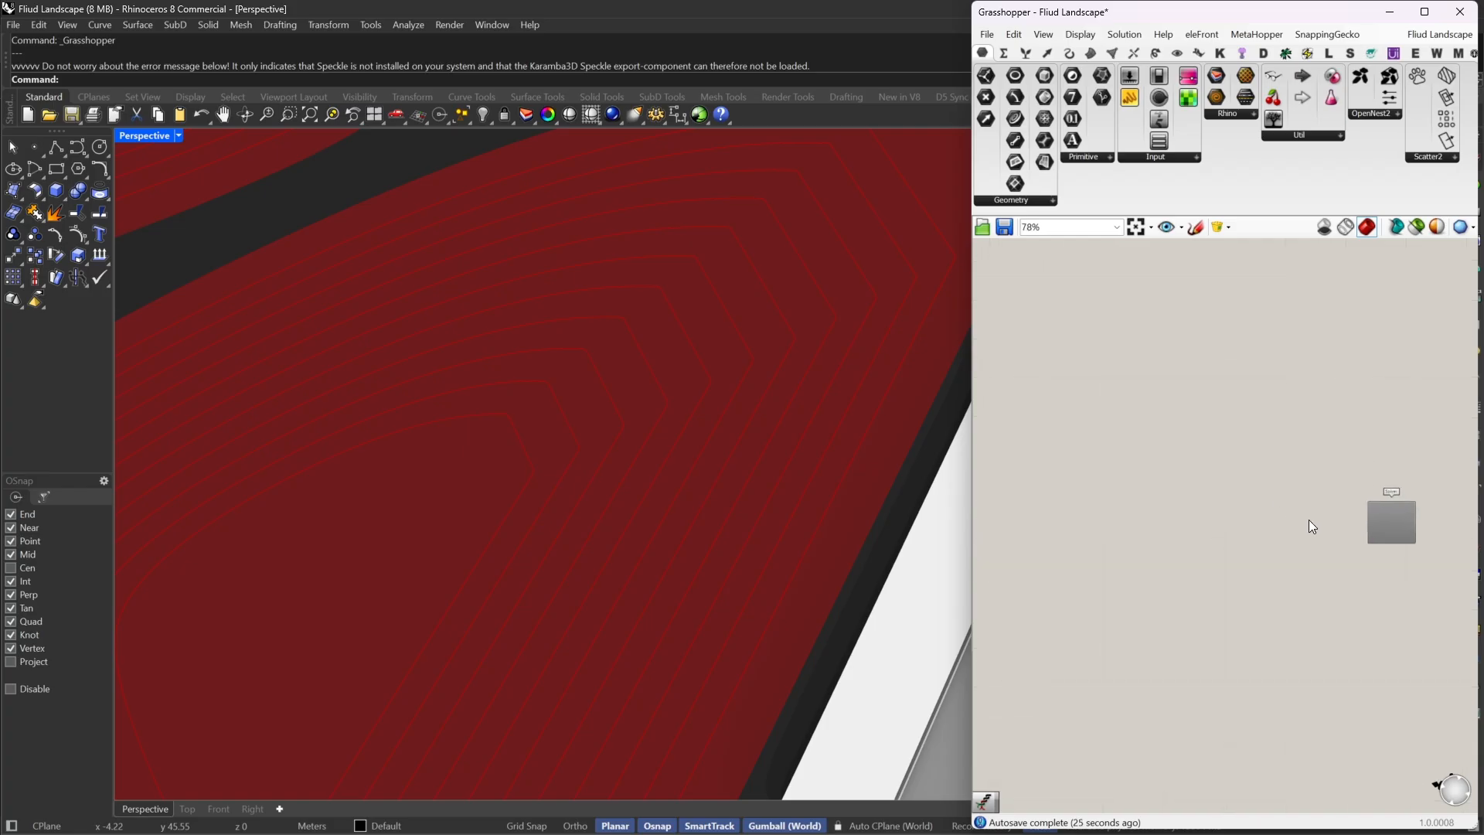
Add an Entwine component and place it just before the Solver
scroll(1367, 497, up, 2)
double_click(1385, 476)
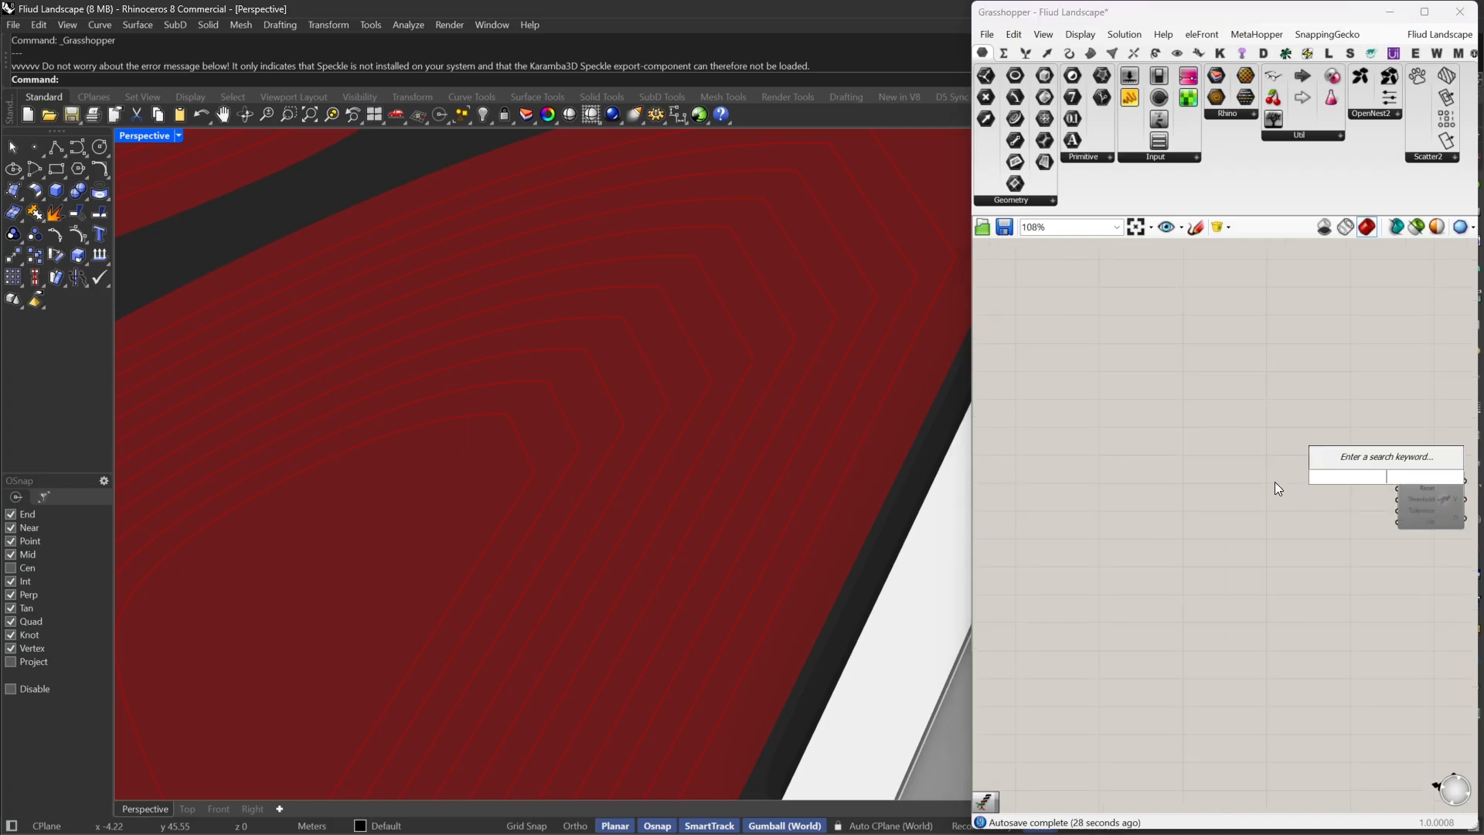
text(entwine)
click(1325, 458)
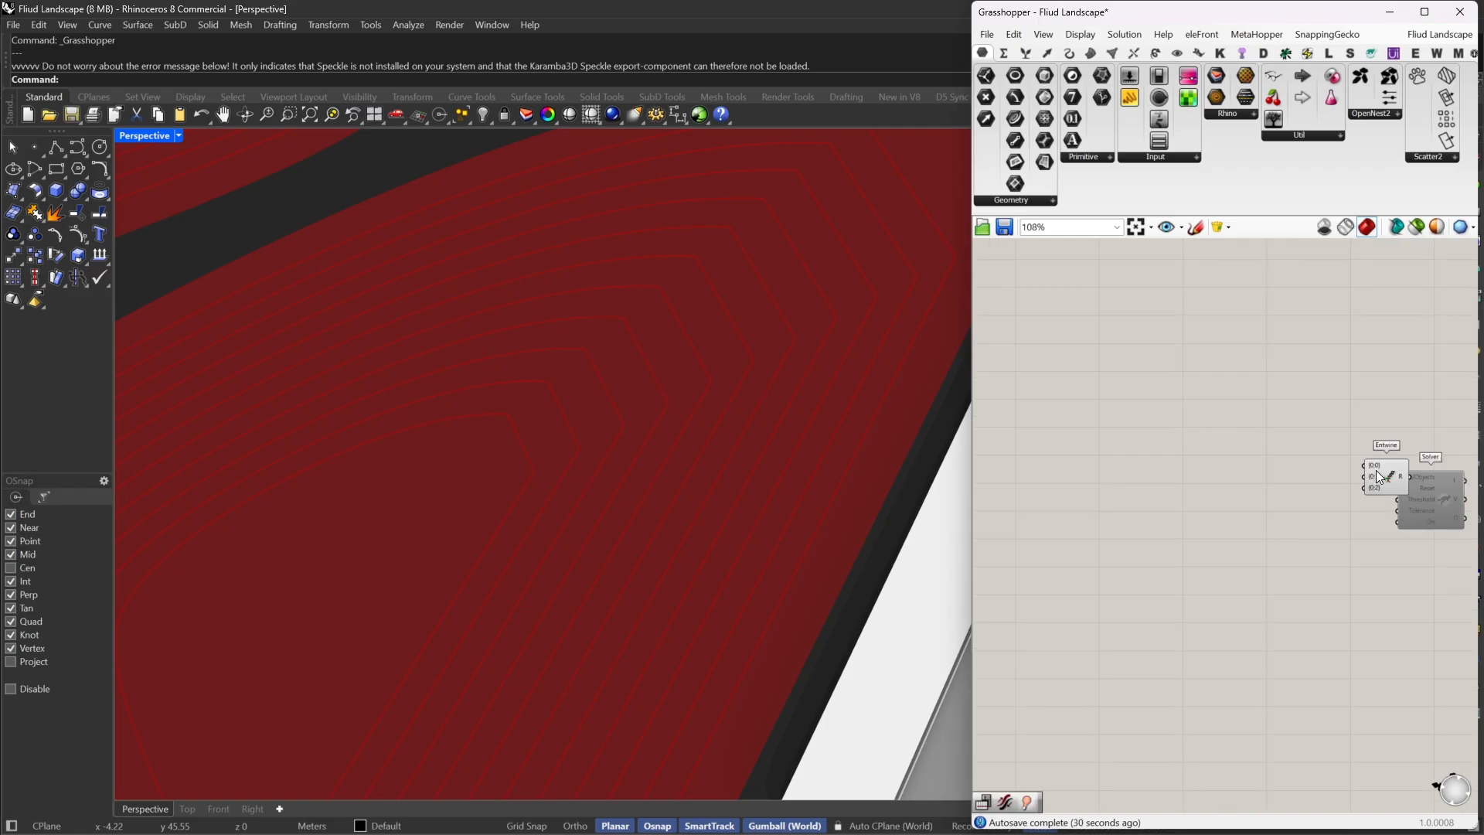
drag(1379, 477, 1300, 456)
scroll(1193, 454, up, 2)
Add a Show component in the empty canvas area ahead of the Entwine component
double_click(1193, 454)
text(s)
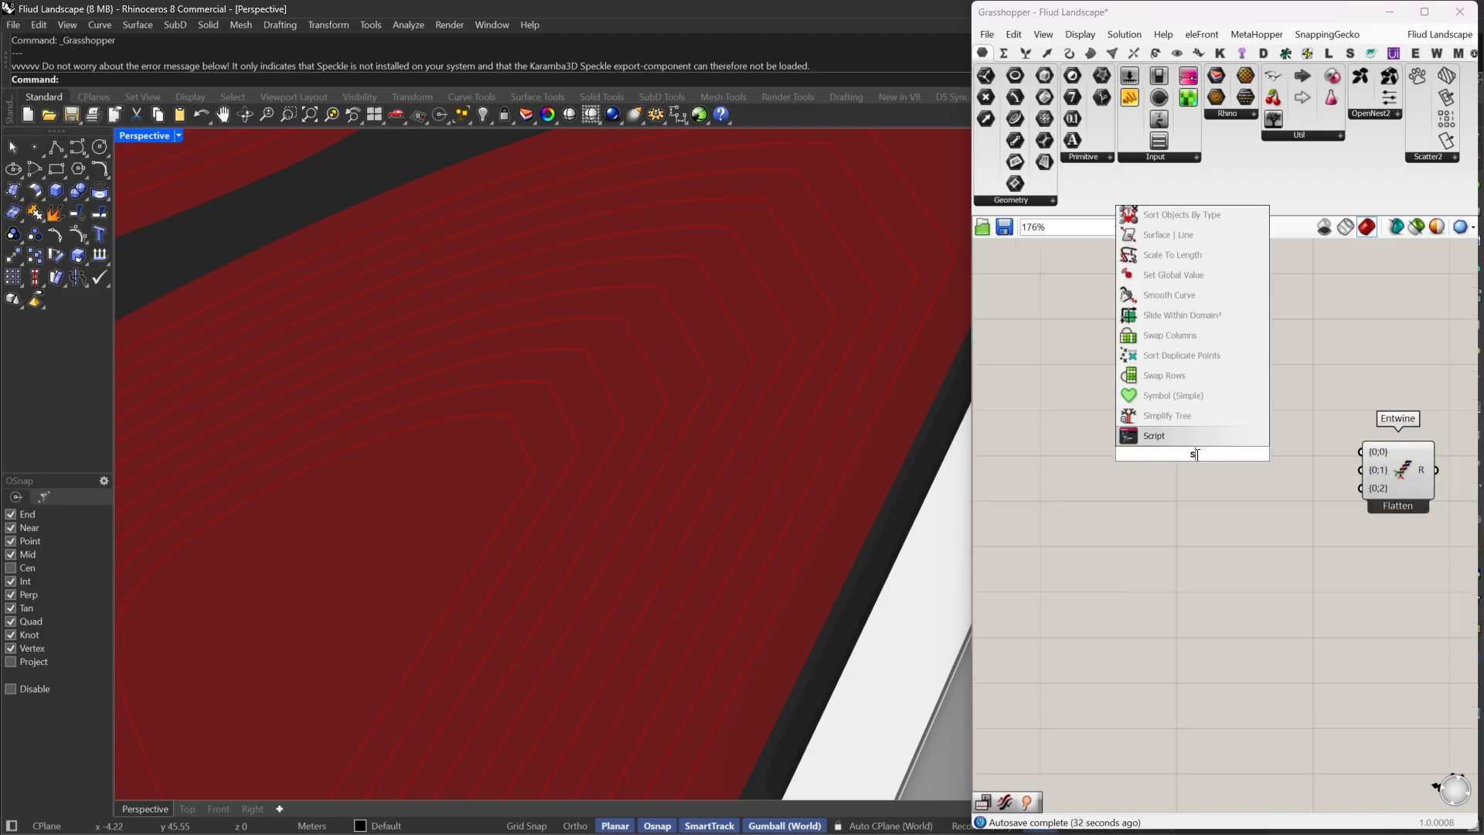
text(how)
key(Return)
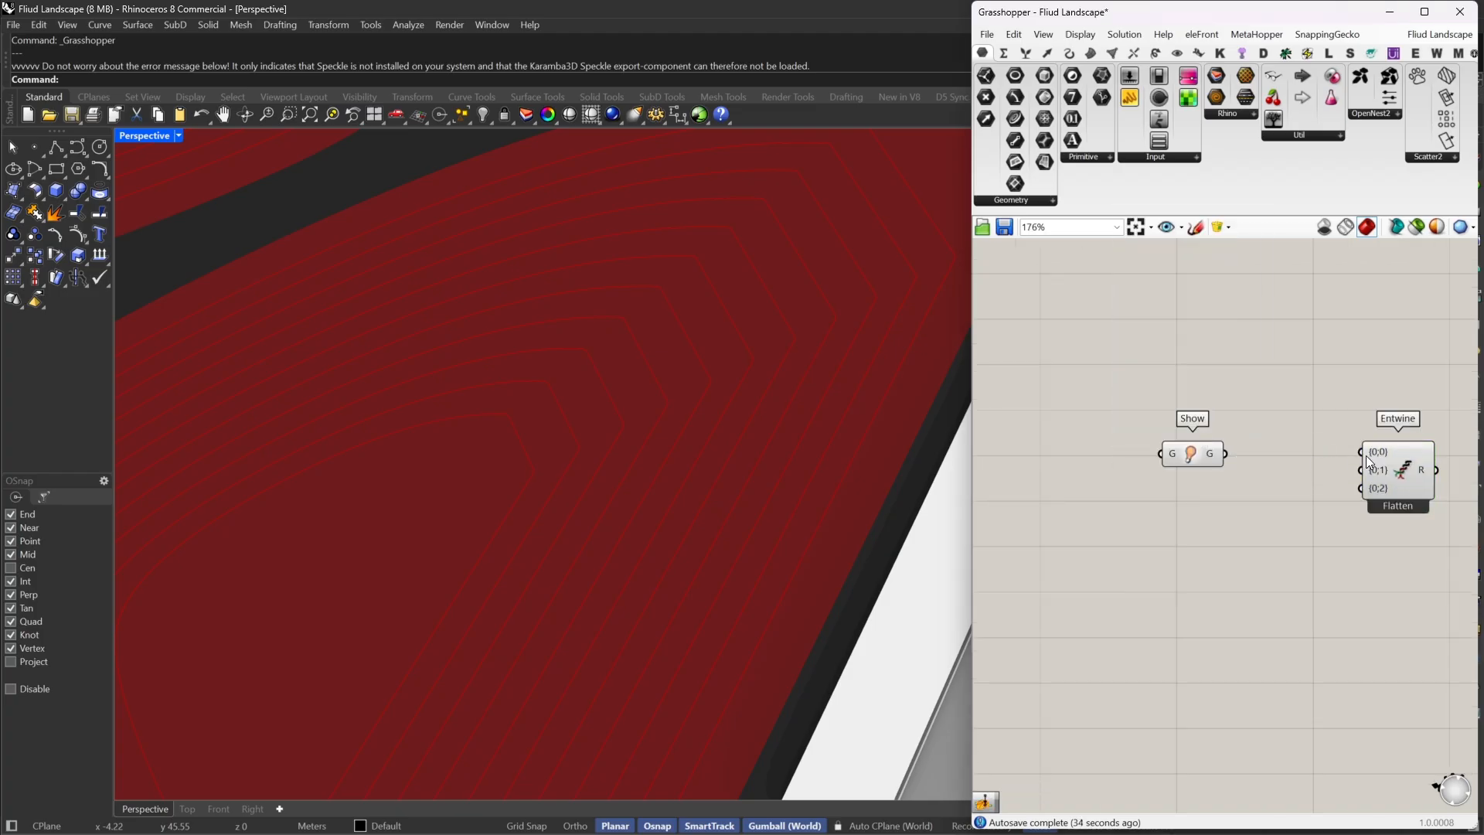
Wire the Curve parameter that follows PolyLine into the Show component, and connect Show's output to Entwine's {0;0} input
drag(1363, 454, 1444, 510)
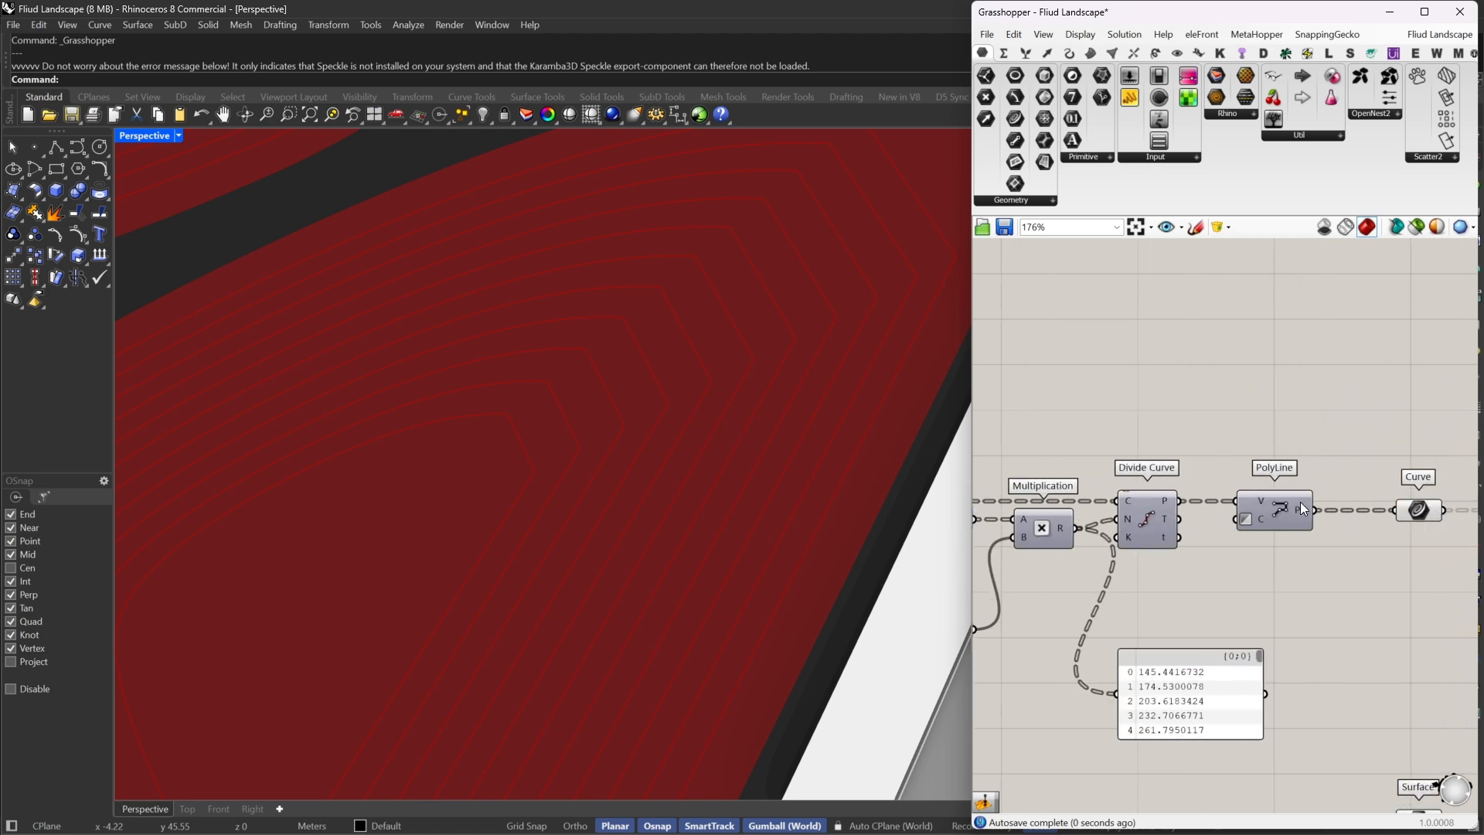
scroll(1299, 502, down, 5)
right_drag(1389, 508, 1114, 491)
scroll(1313, 493, up, 2)
drag(1377, 459, 1375, 503)
Move the Entwine and Solver components together, farther away from and lower than the Show component
right_drag(1424, 501, 1186, 464)
scroll(1187, 464, down, 3)
drag(1302, 407, 1174, 544)
scroll(1243, 464, up, 4)
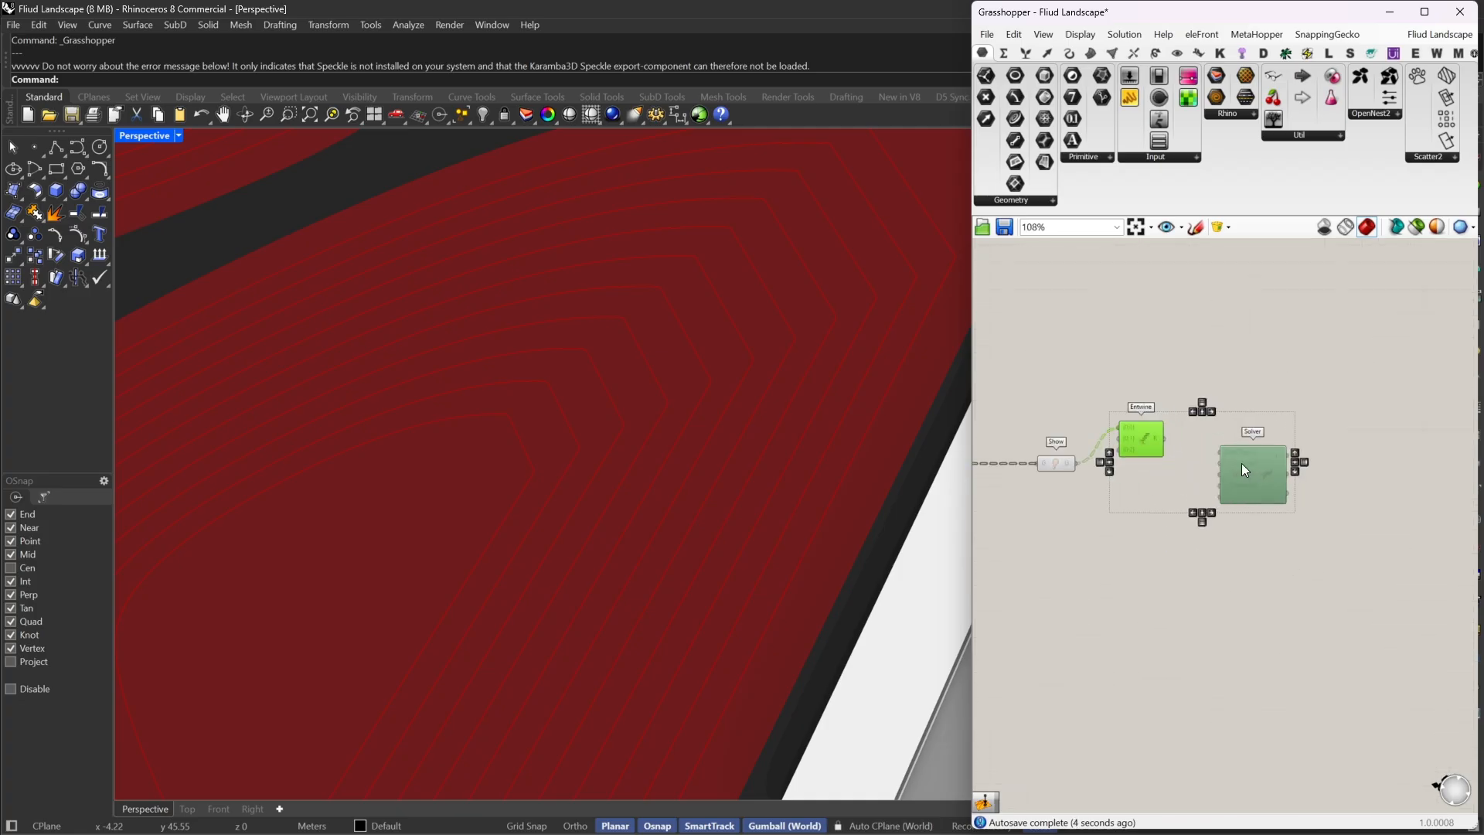
drag(1162, 450, 1314, 585)
click(1200, 513)
Flatten the Entwine component's {0;0} input and open the options of its {0;1} input
right_drag(1255, 555, 1297, 510)
scroll(1298, 510, up, 3)
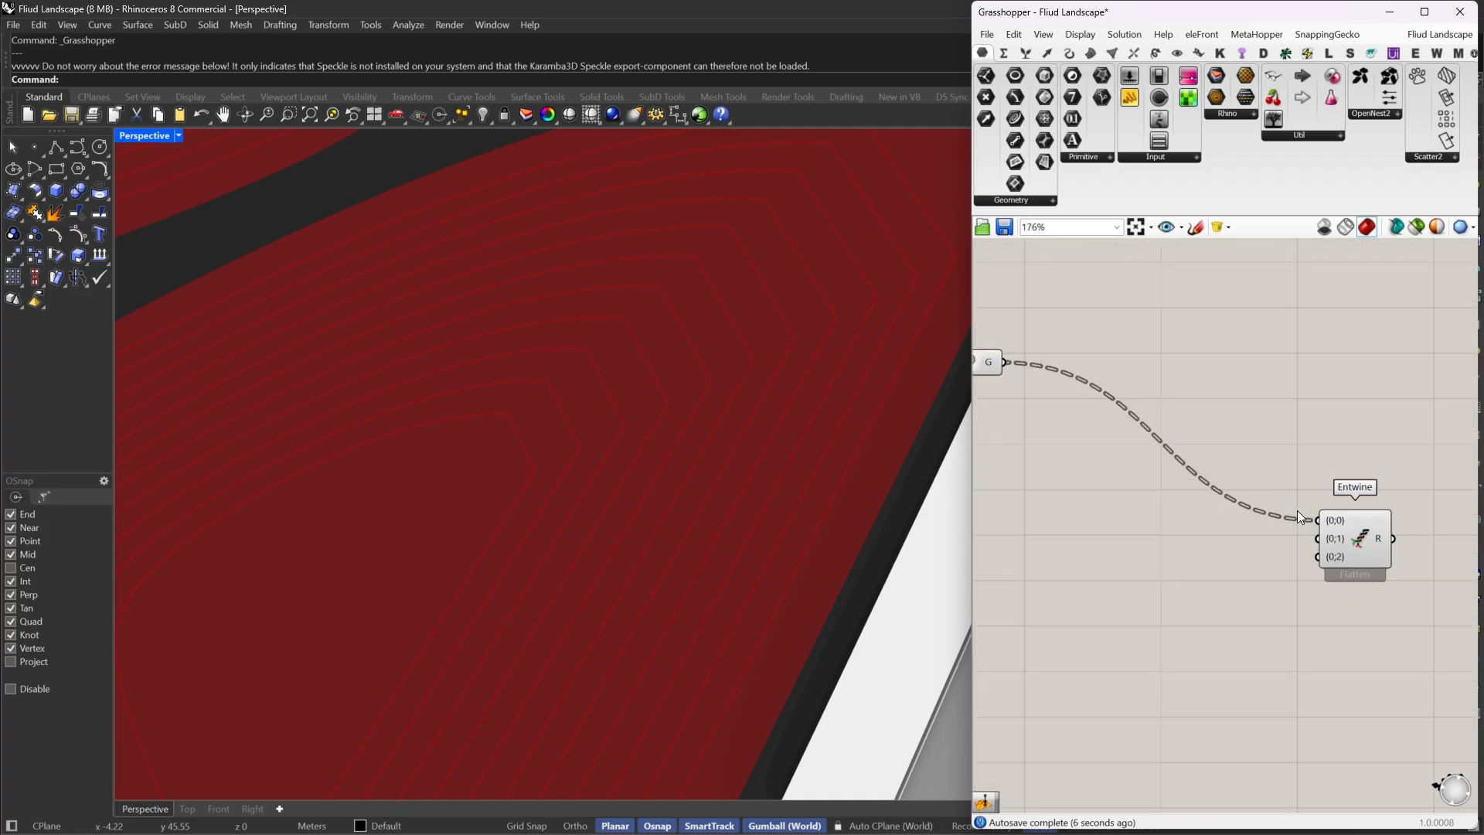
scroll(1329, 539, up, 3)
right_click(1296, 493)
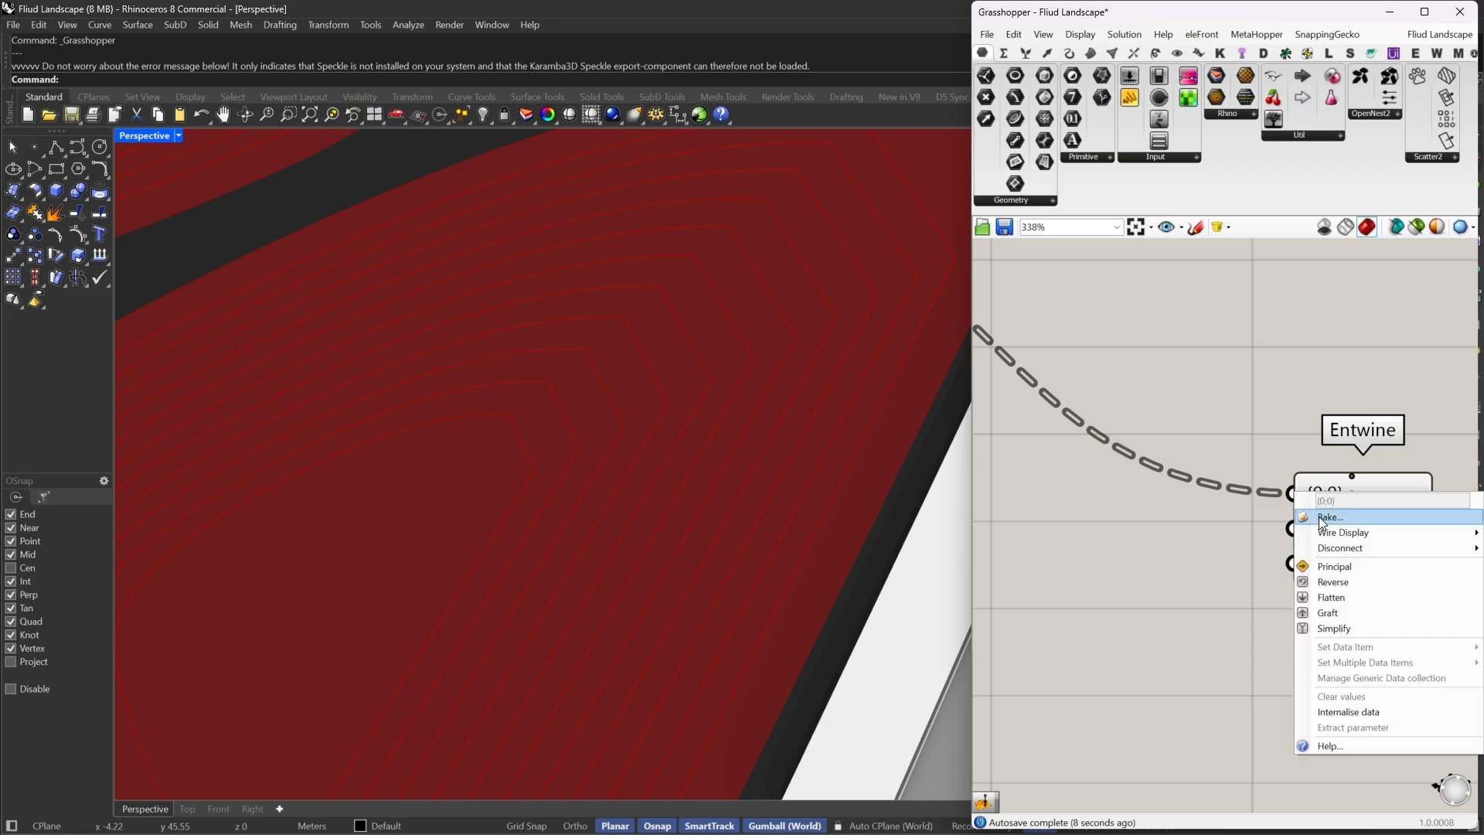
click(1331, 599)
right_click(1296, 508)
right_click(1282, 533)
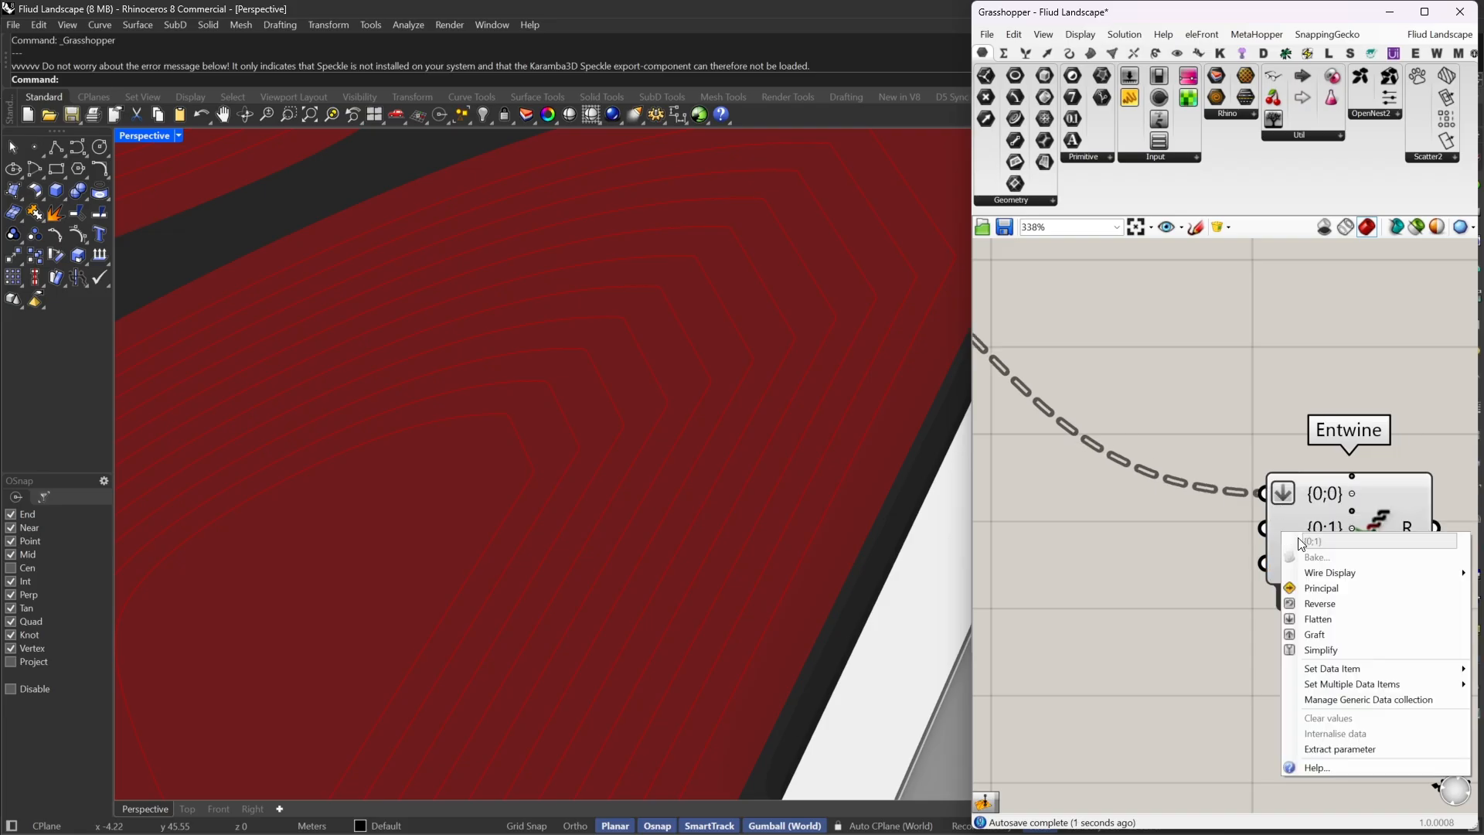
Flatten the {0;1} input of the Entwine component and remove its unused third input
click(1308, 619)
scroll(1353, 561, up, 2)
scroll(1333, 504, down, 4)
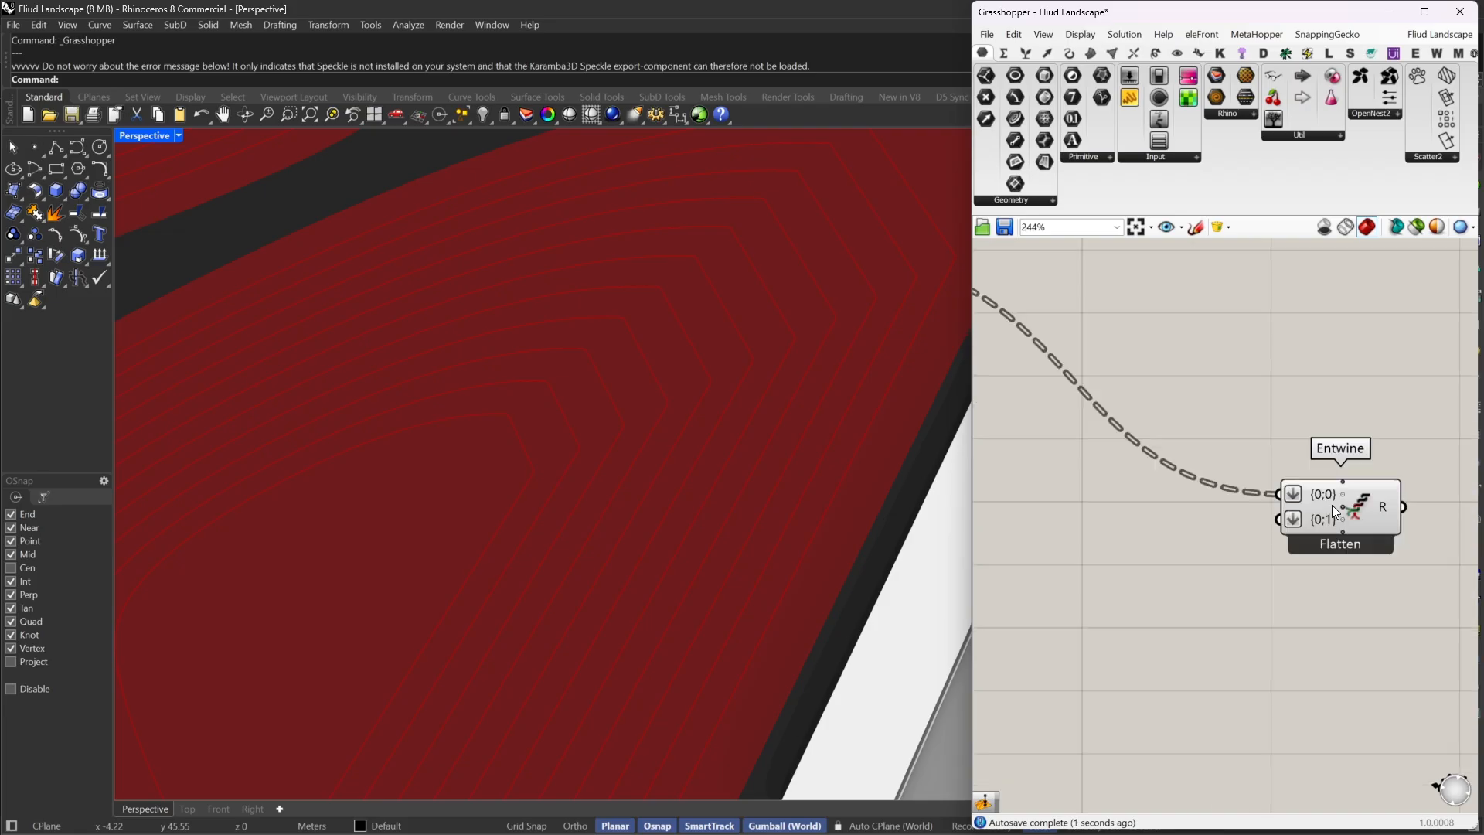
click(1333, 517)
scroll(1338, 507, down, 4)
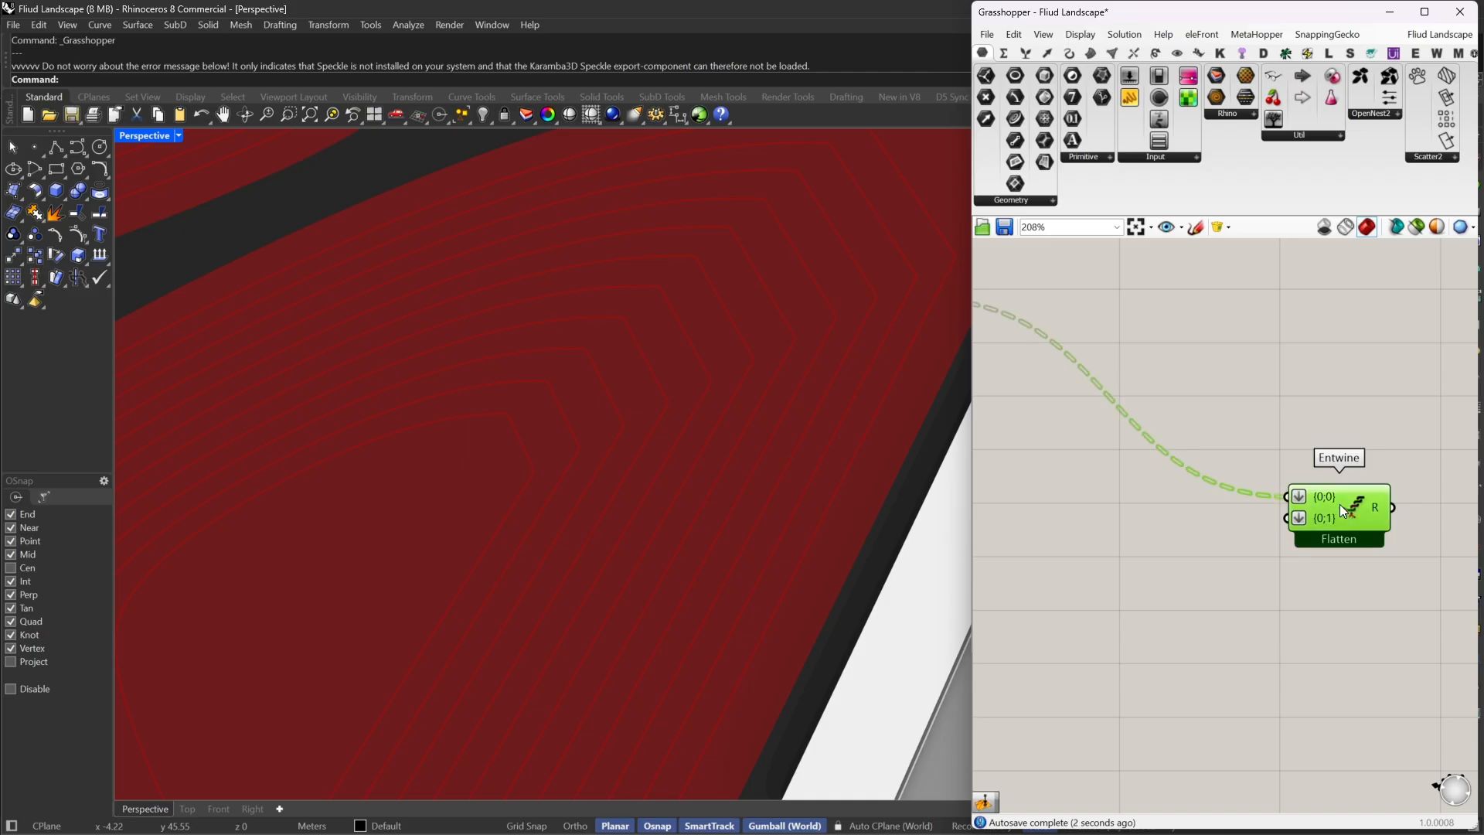
Add an OnMesh goal component below the Show component, before Entwine
double_click(1246, 450)
double_click(1218, 511)
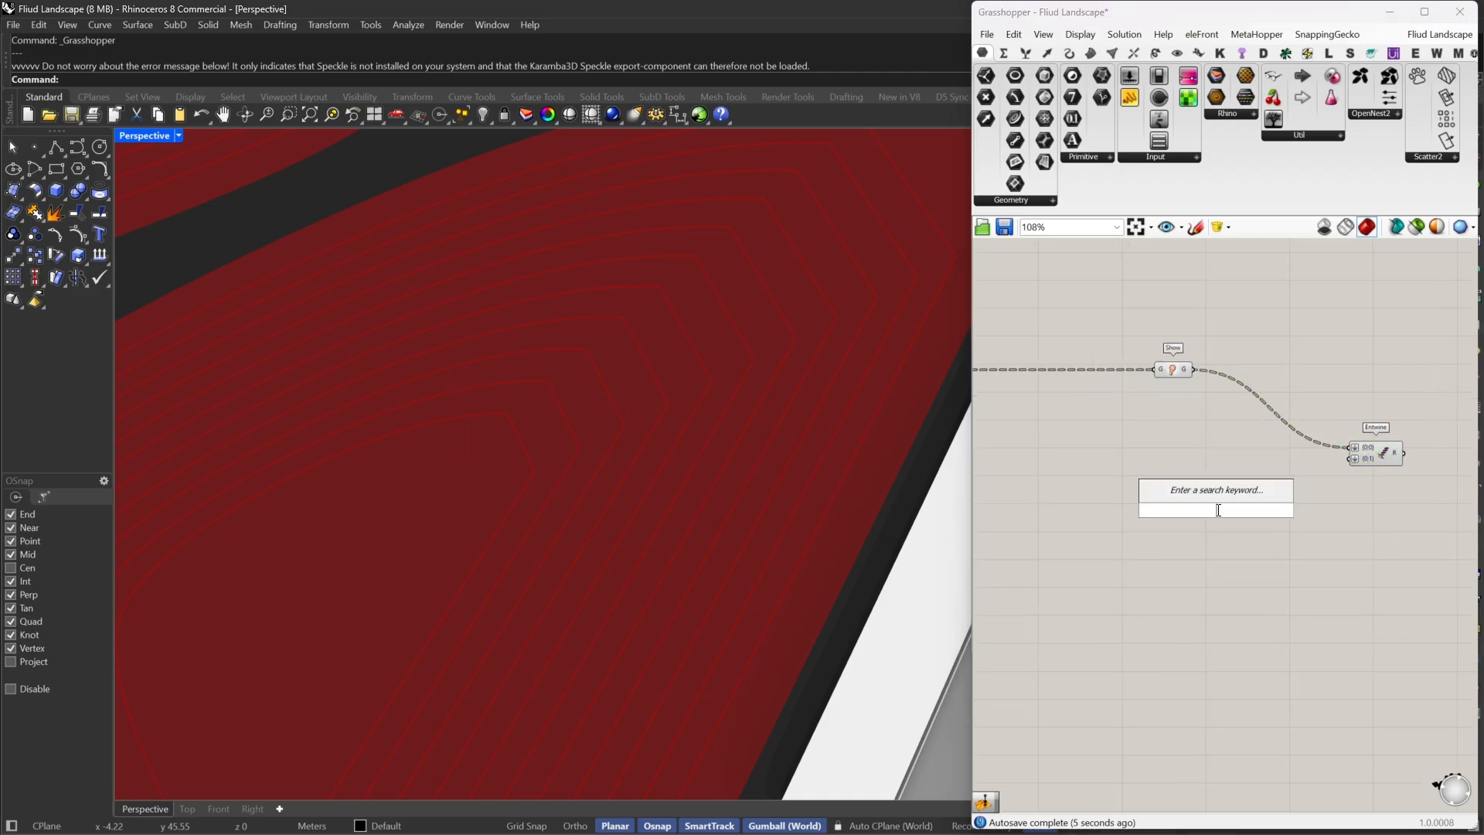
text(on me)
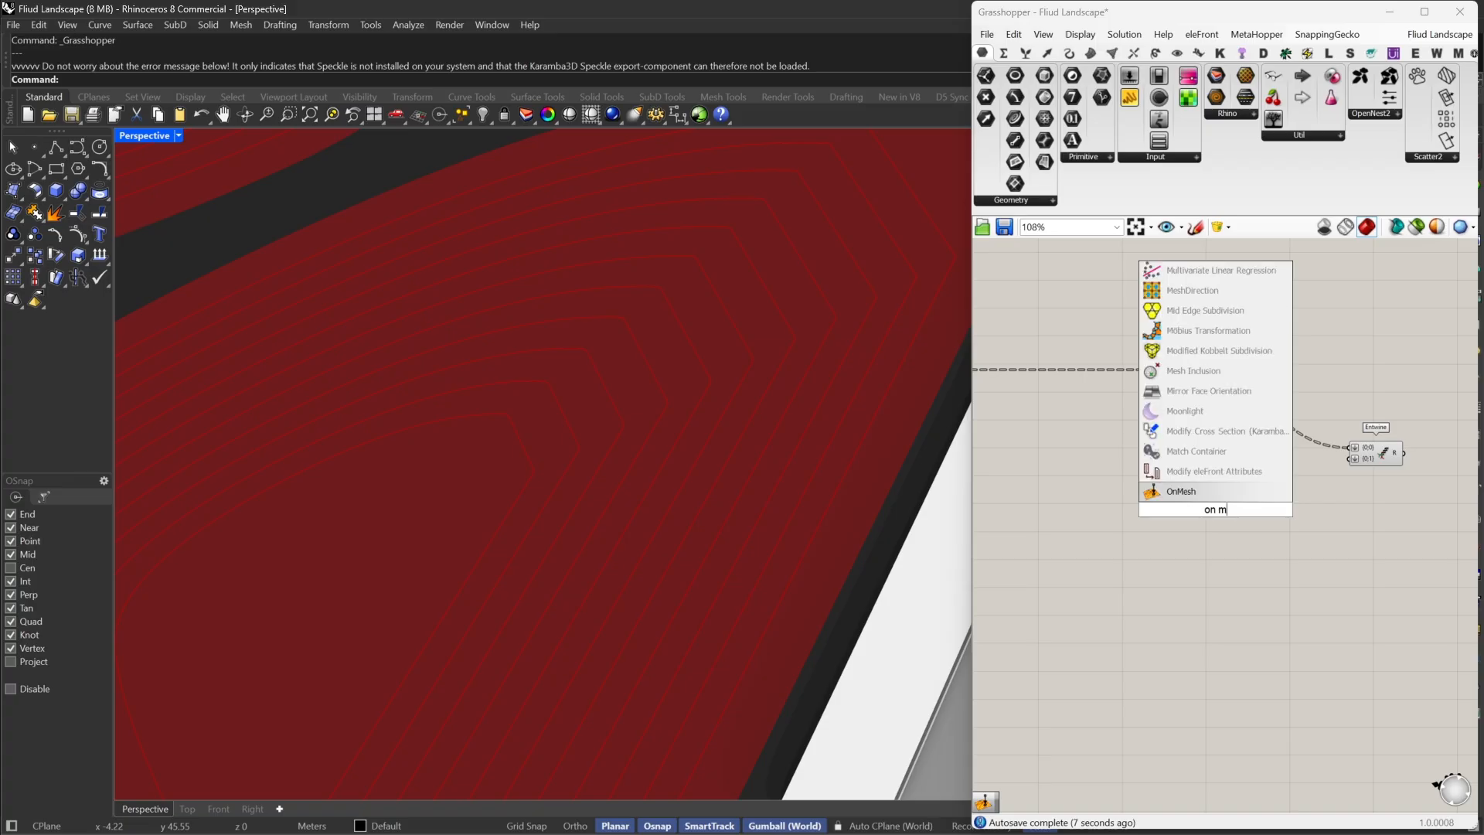
click(1218, 495)
right_drag(1149, 515, 1244, 506)
scroll(1287, 497, down, 2)
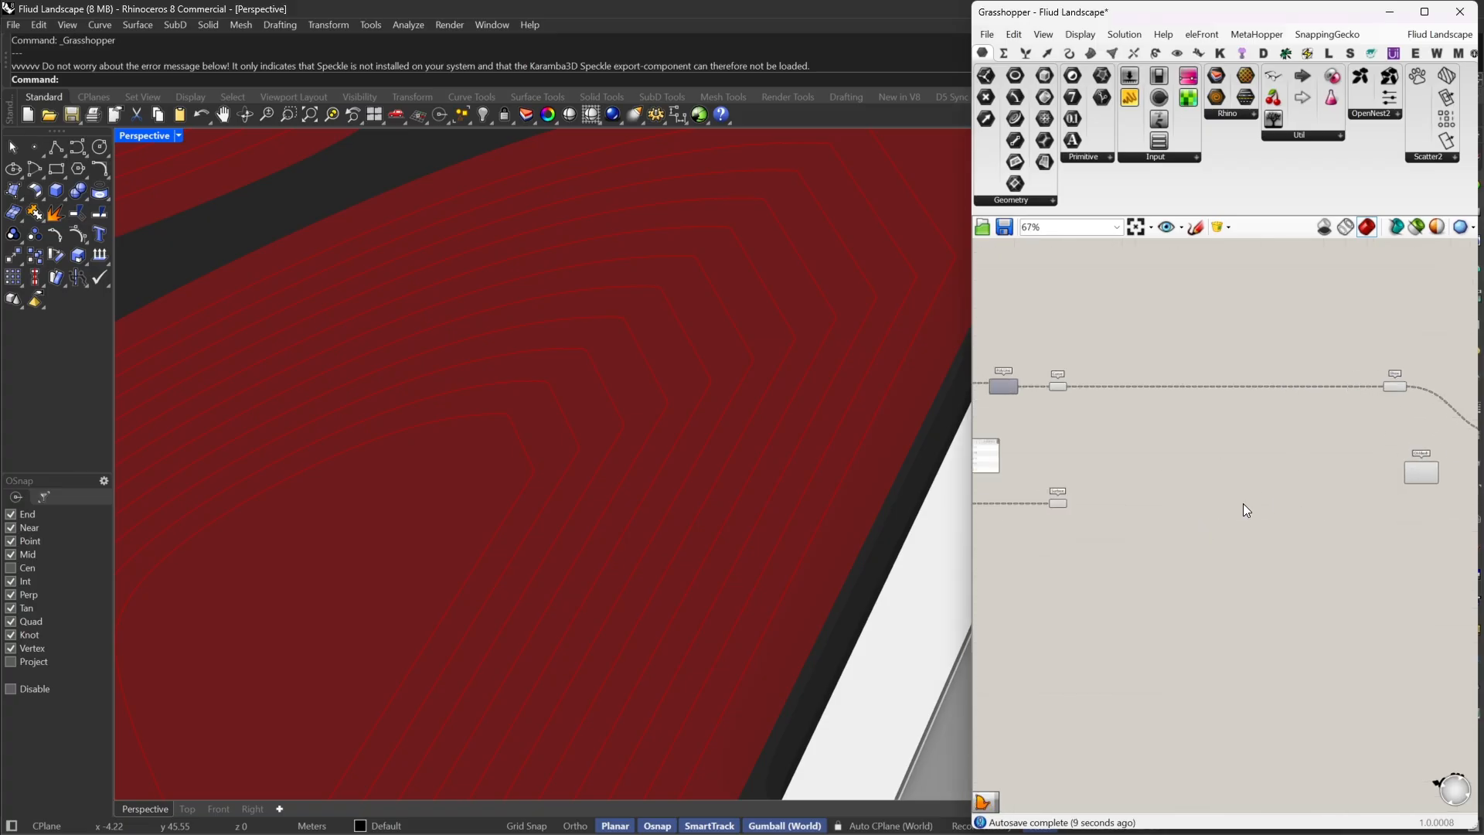
Add a Mesh parameter beside the Surface parameter and connect the Surface output to it
scroll(1098, 510, up, 2)
right_drag(1098, 509, 1020, 477)
click(991, 480)
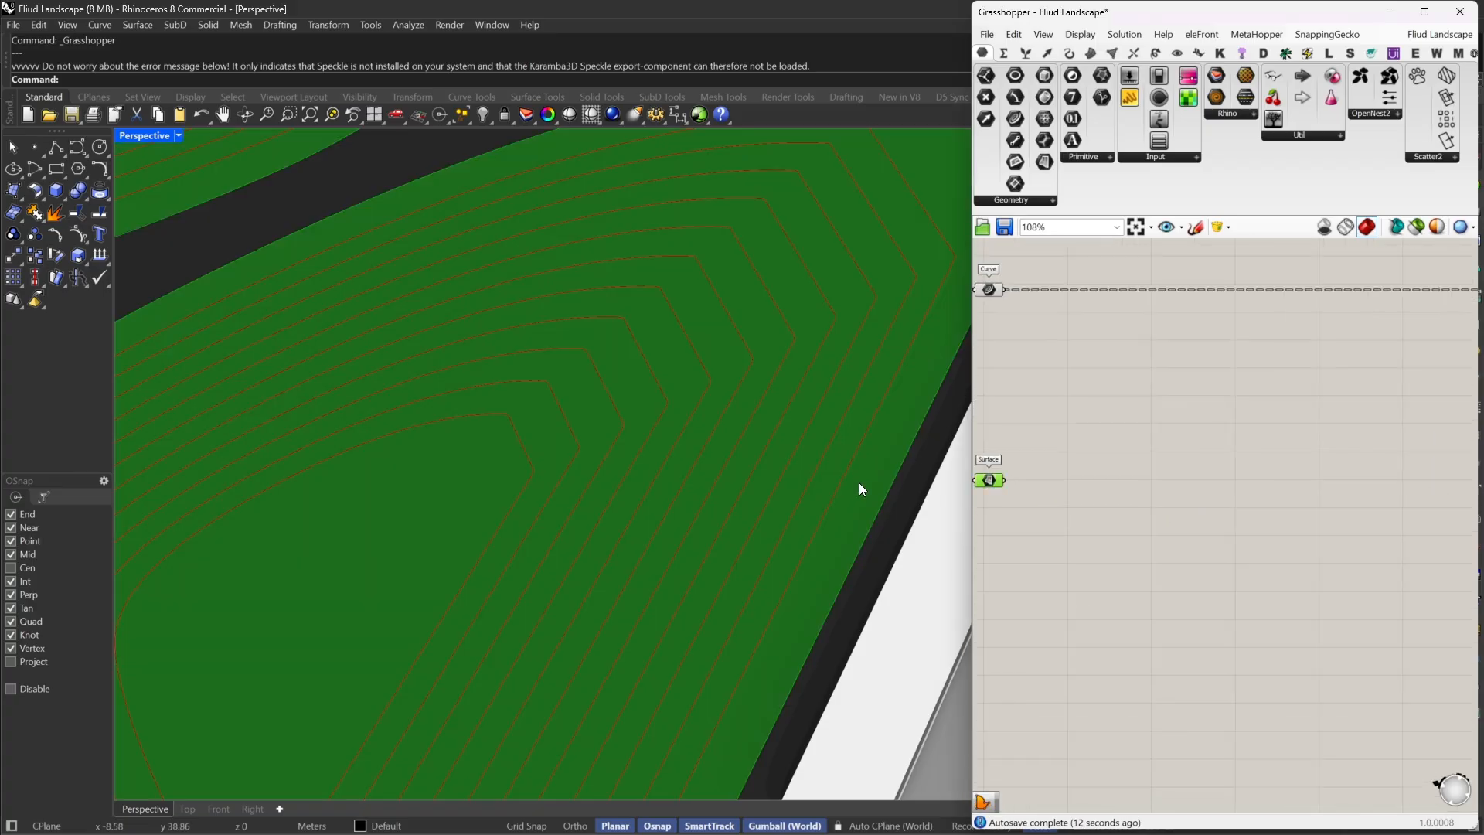
scroll(860, 482, down, 4)
scroll(1112, 496, up, 3)
double_click(1101, 478)
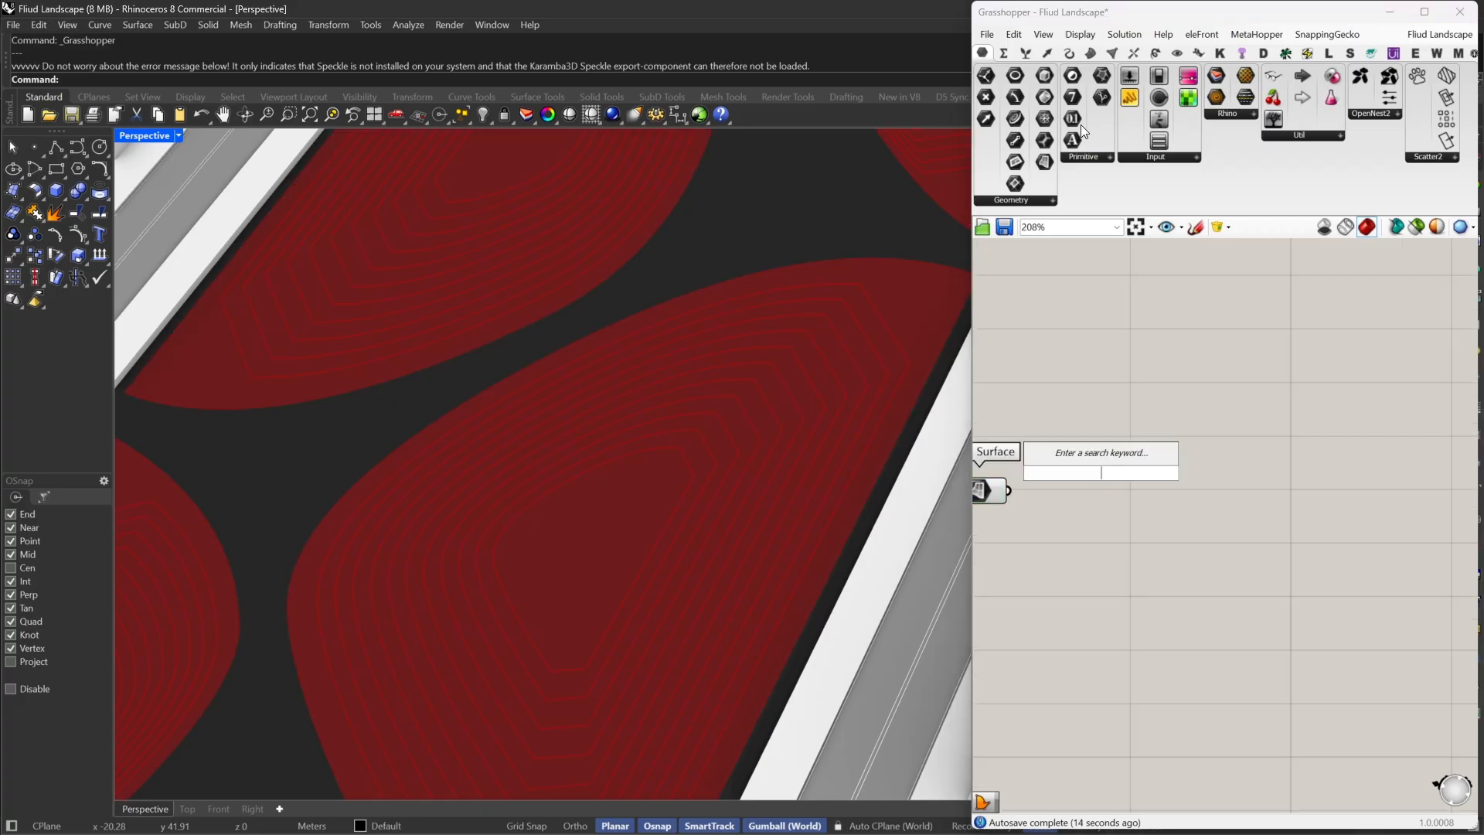
drag(1084, 330, 1008, 490)
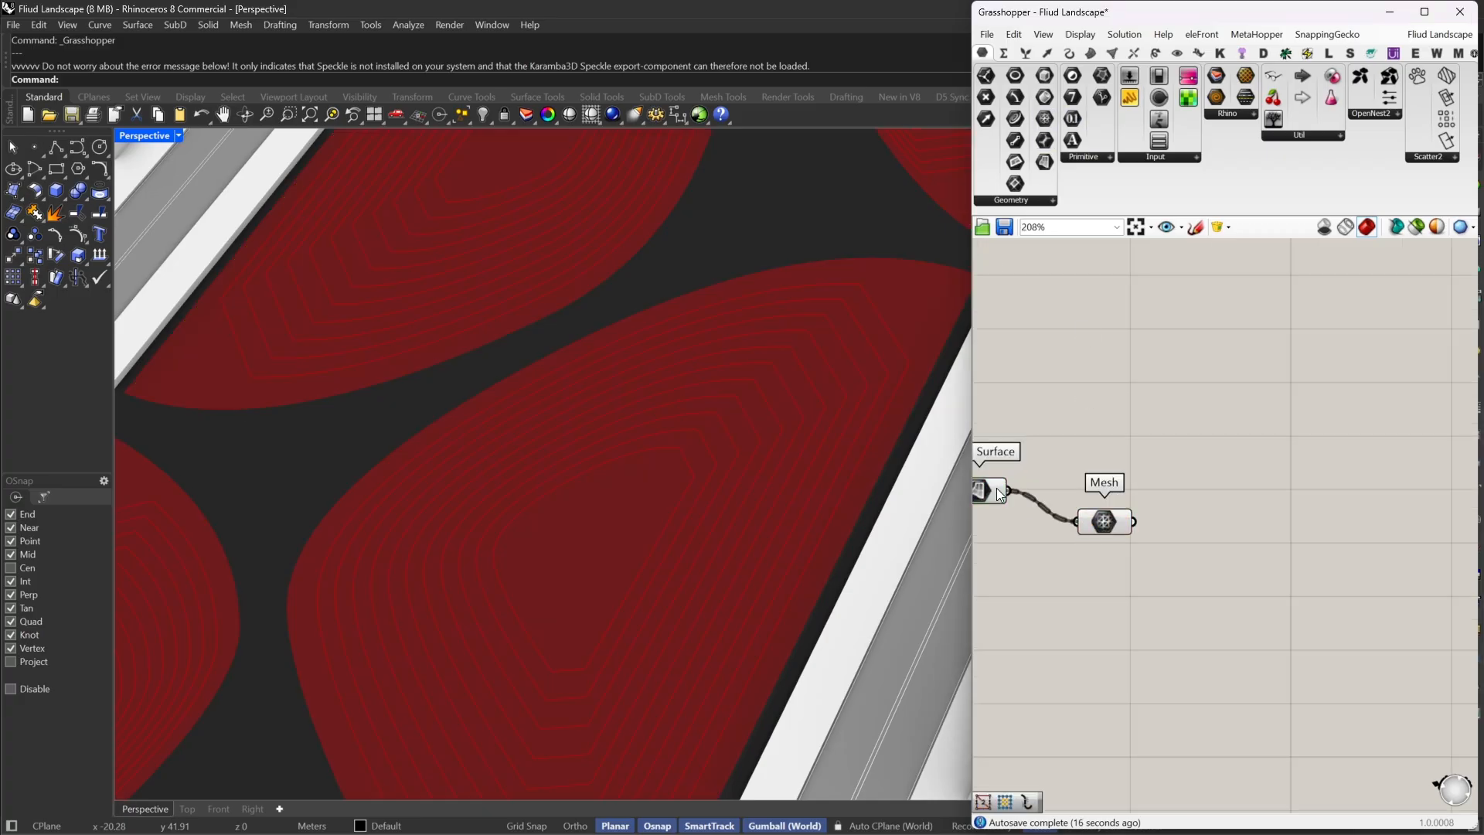
click(1106, 491)
Connect the Mesh parameter to the Mesh input of the OnMesh component
scroll(1106, 491, down, 5)
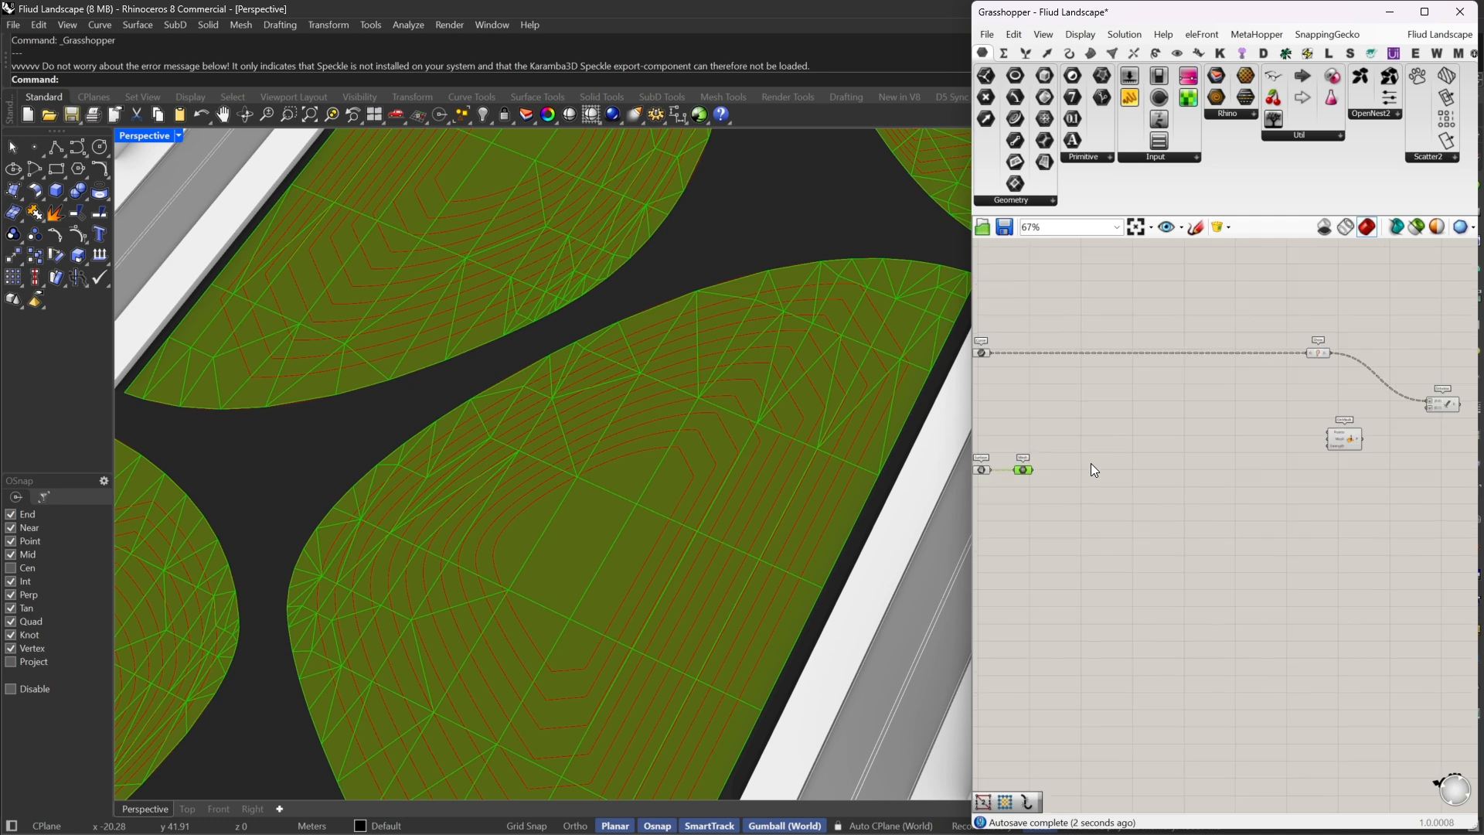
drag(1031, 470, 1404, 475)
scroll(1400, 470, up, 3)
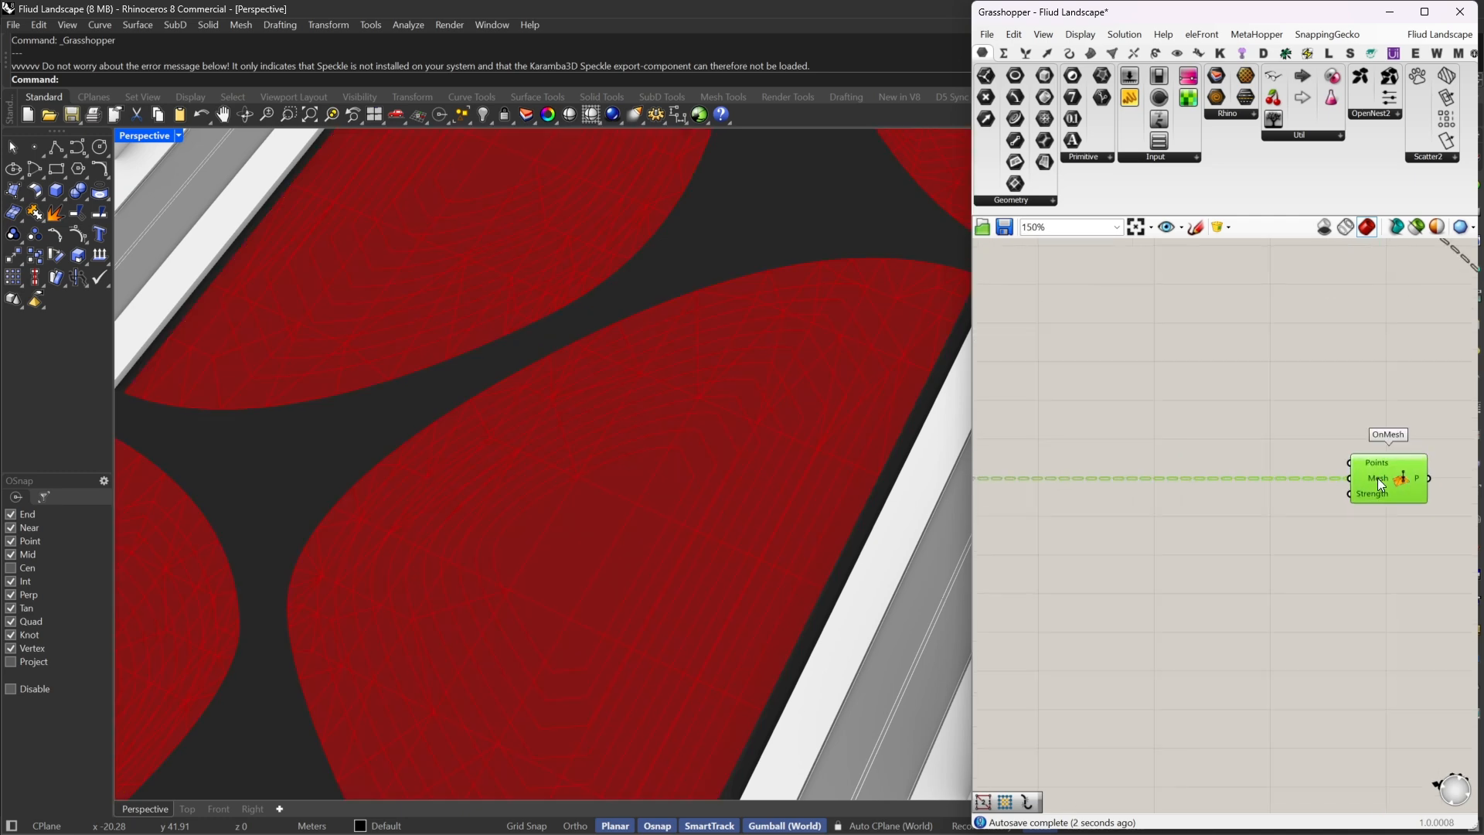
mouse_move(1378, 477)
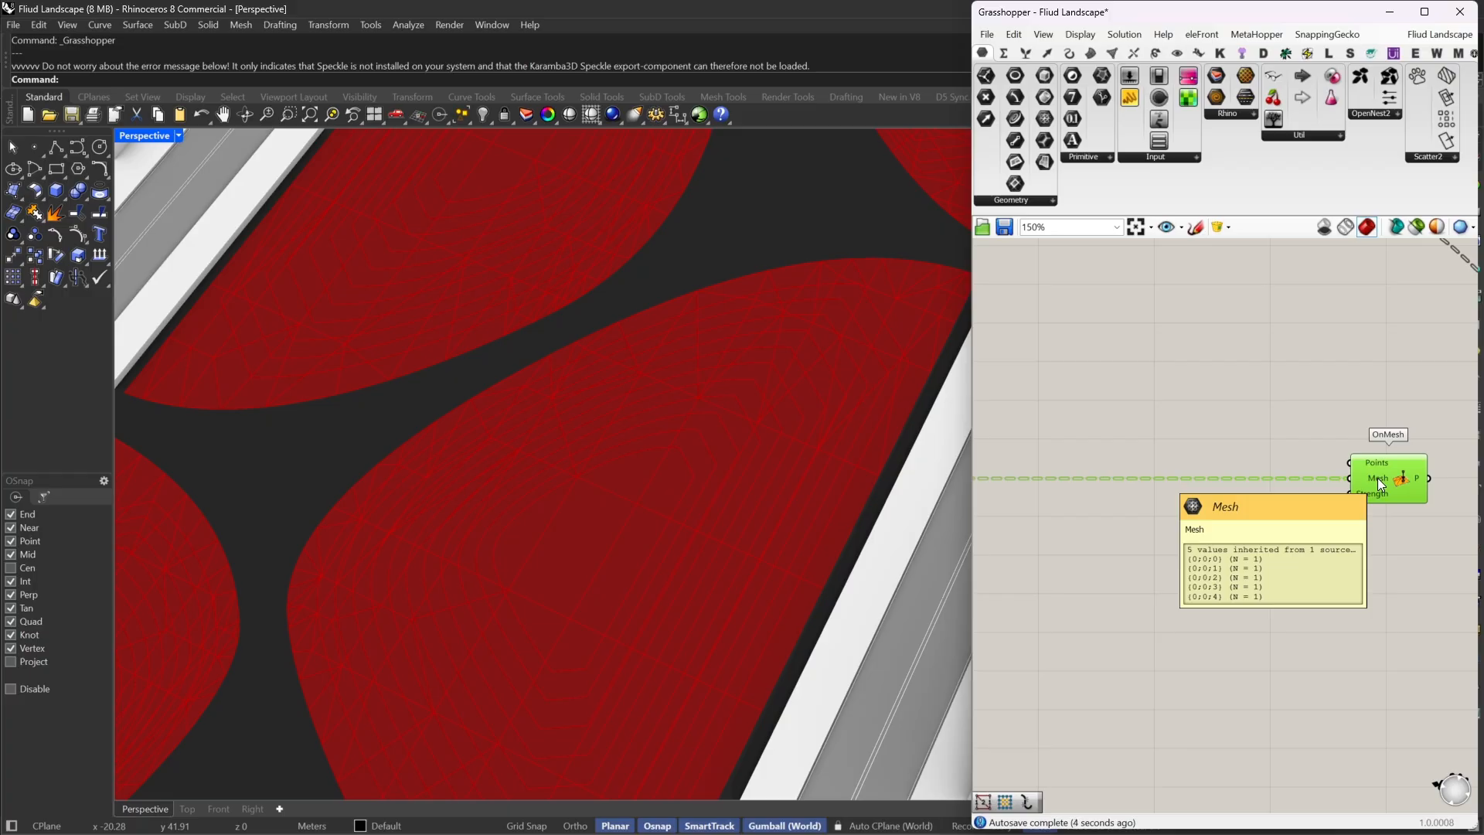
Add an Explode component below the Curve parameter and connect the Curve output to its C input
scroll(1378, 477, down, 3)
right_drag(1146, 420, 1240, 399)
scroll(1175, 340, up, 1)
scroll(1240, 399, down, 3)
right_drag(1436, 456, 1327, 457)
scroll(1327, 459, up, 5)
scroll(1331, 478, down, 6)
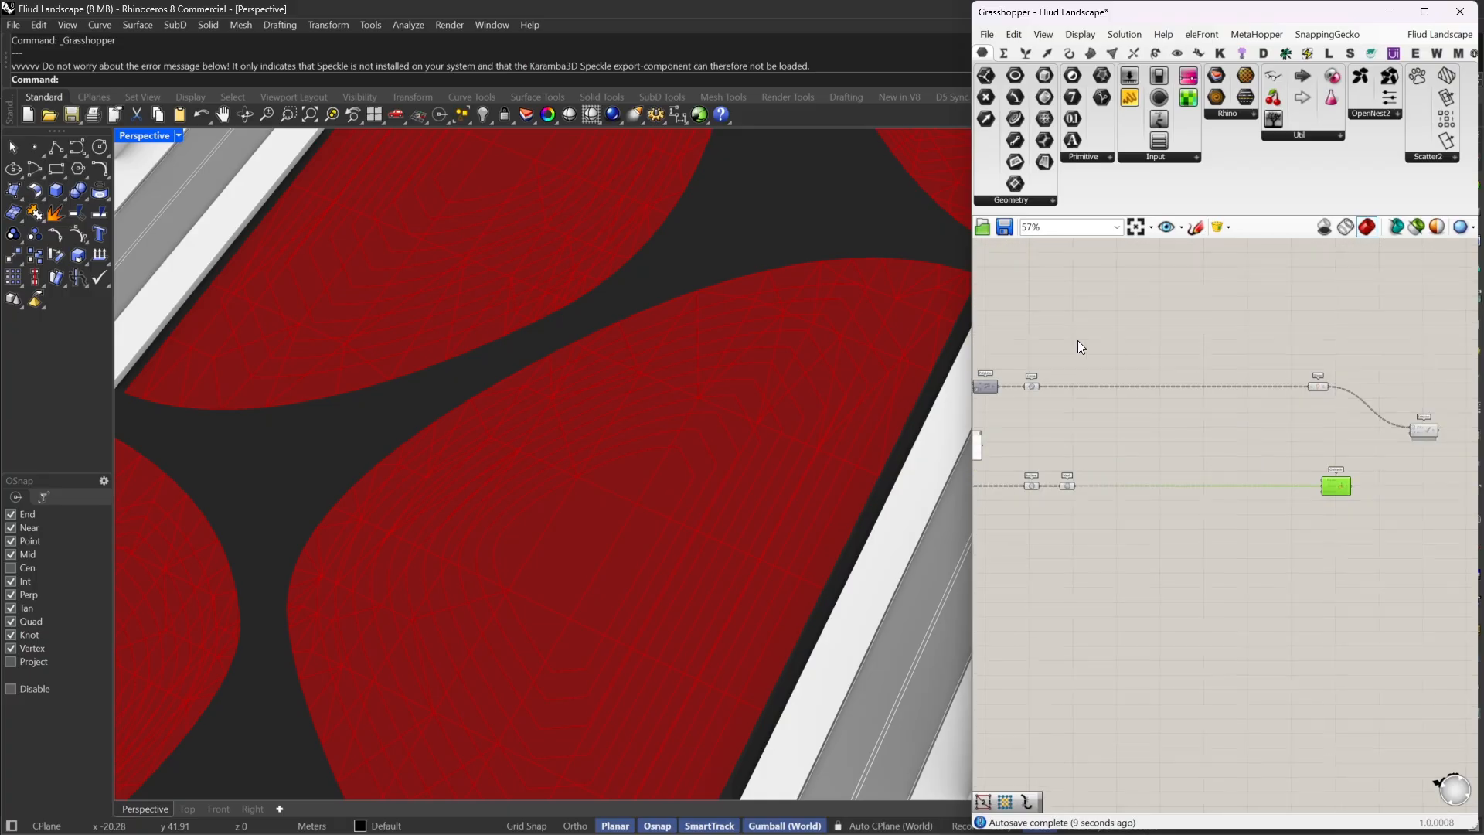
right_drag(1077, 344, 1236, 423)
scroll(1235, 494, up, 5)
right_drag(1235, 495, 1216, 464)
click(1100, 380)
double_click(1171, 419)
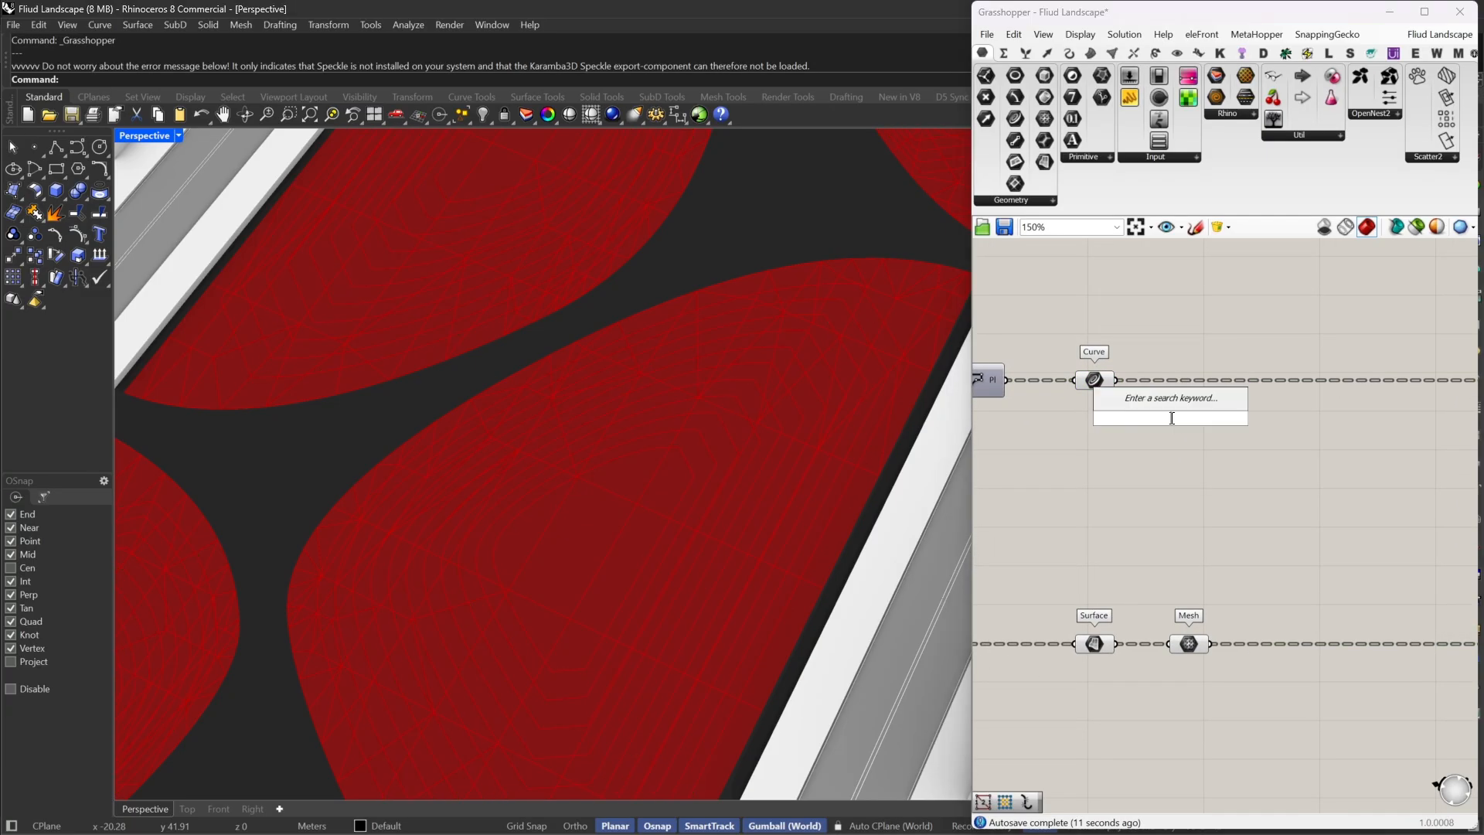
text(expl)
click(1135, 384)
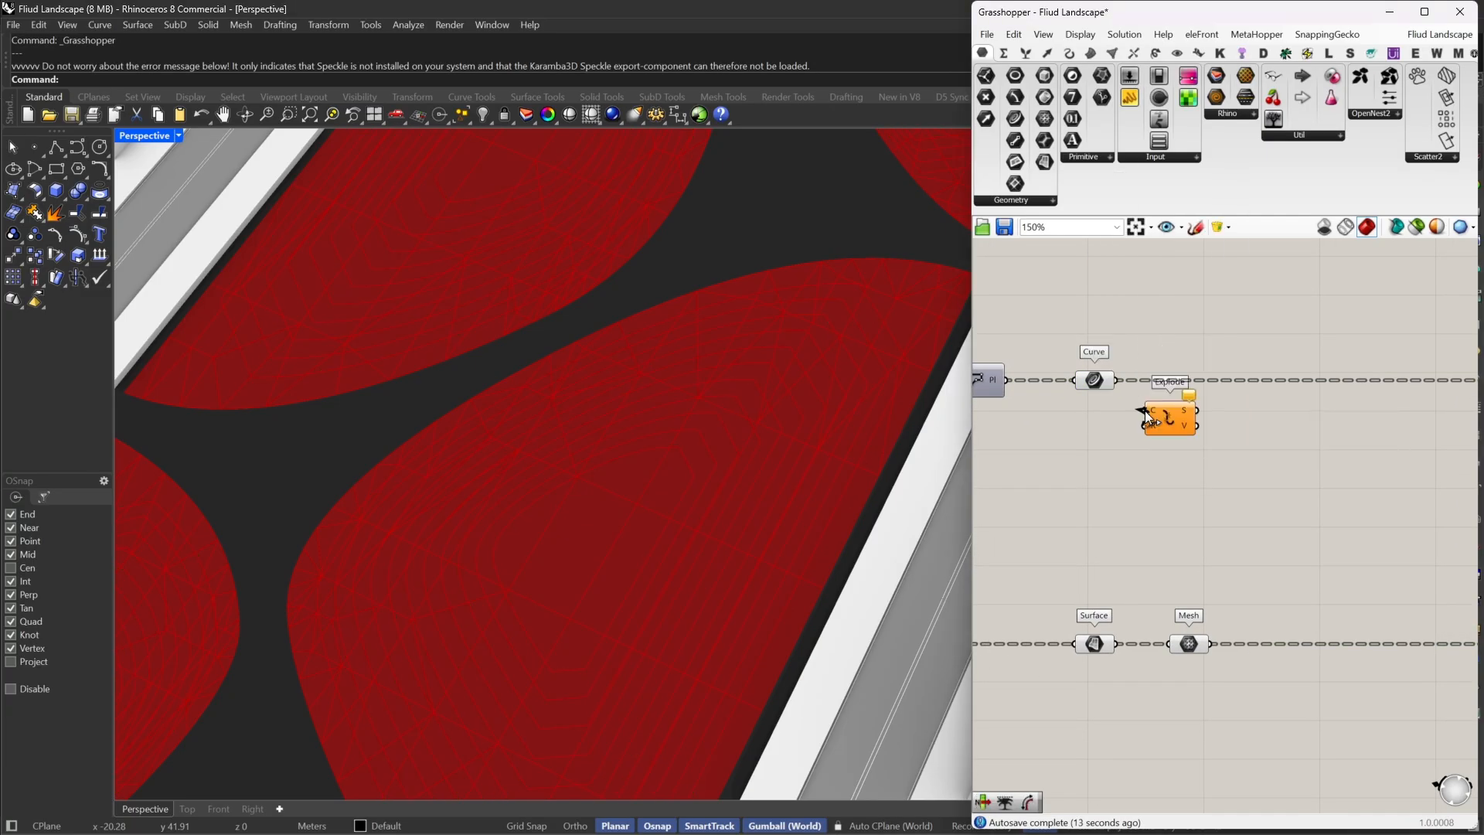
drag(1145, 412, 1255, 466)
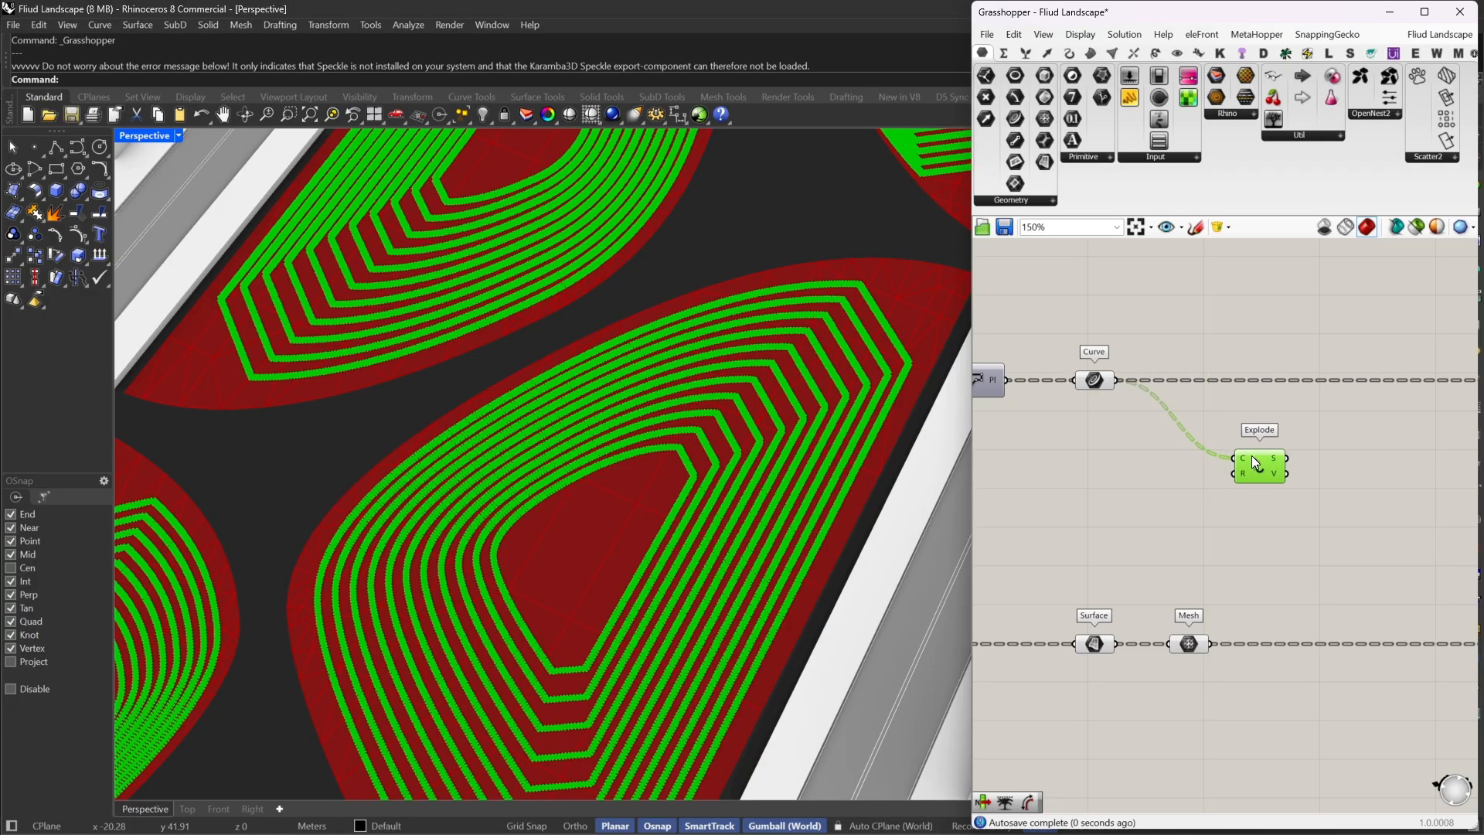
Simplify the vertices output of the Explode component
right_drag(1289, 483, 1110, 427)
drag(1084, 427, 1105, 462)
mouse_move(1126, 458)
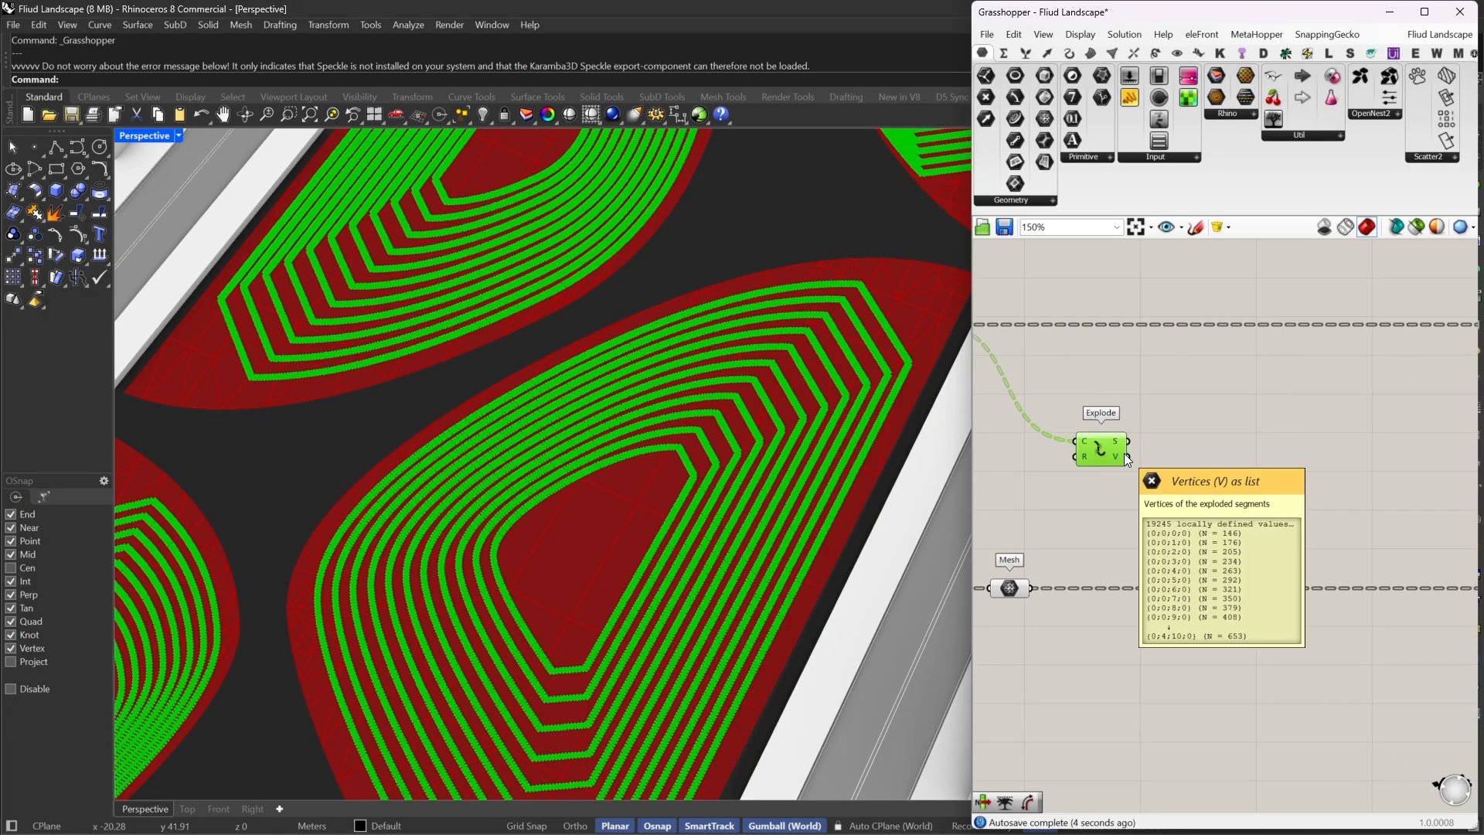
right_click(1106, 457)
right_click(1123, 457)
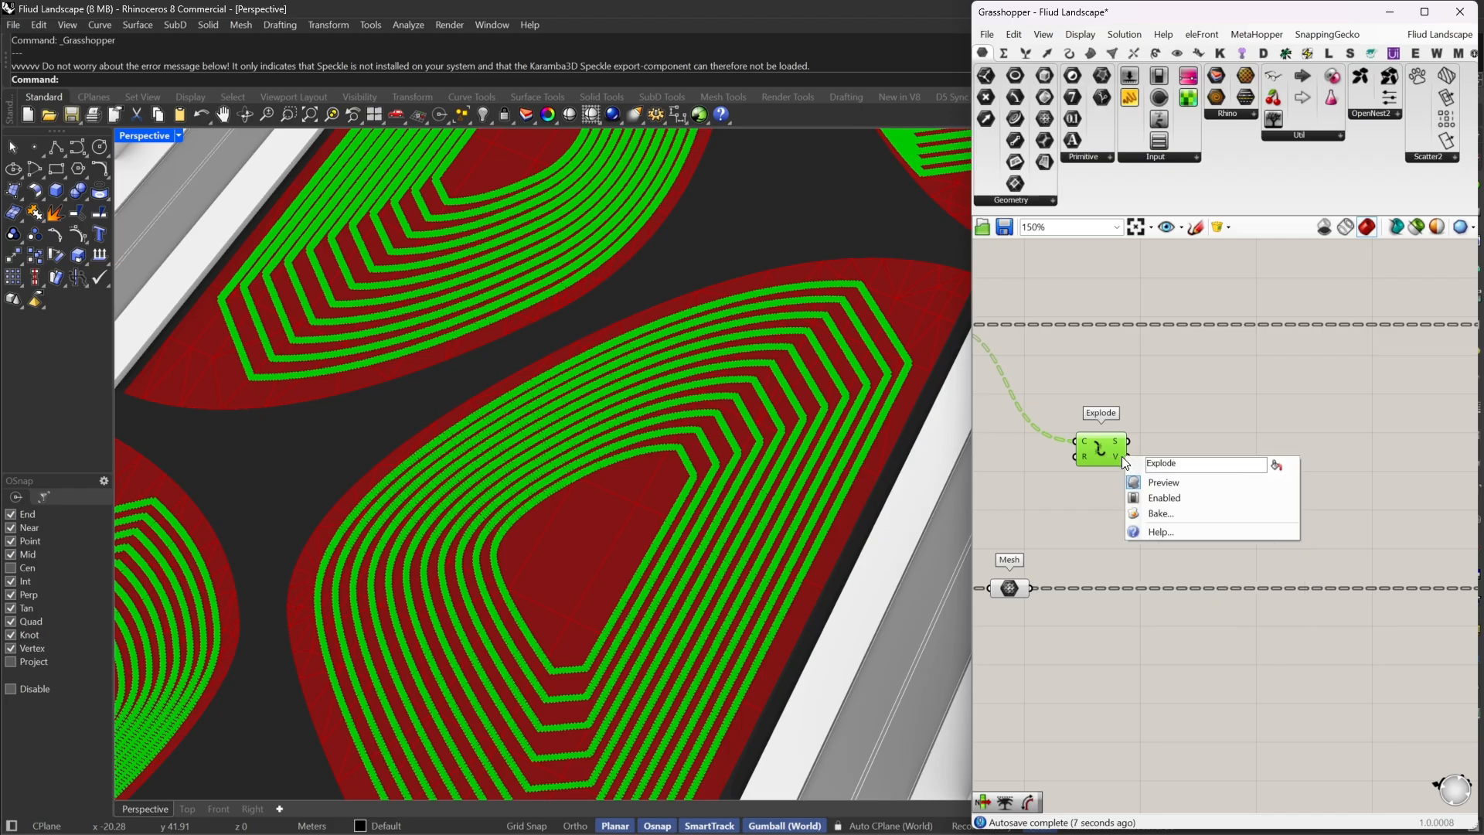
right_click(1122, 457)
click(1150, 543)
Add a removeDuplicatePts component and connect Explode's vertices output to its P input
double_click(1190, 490)
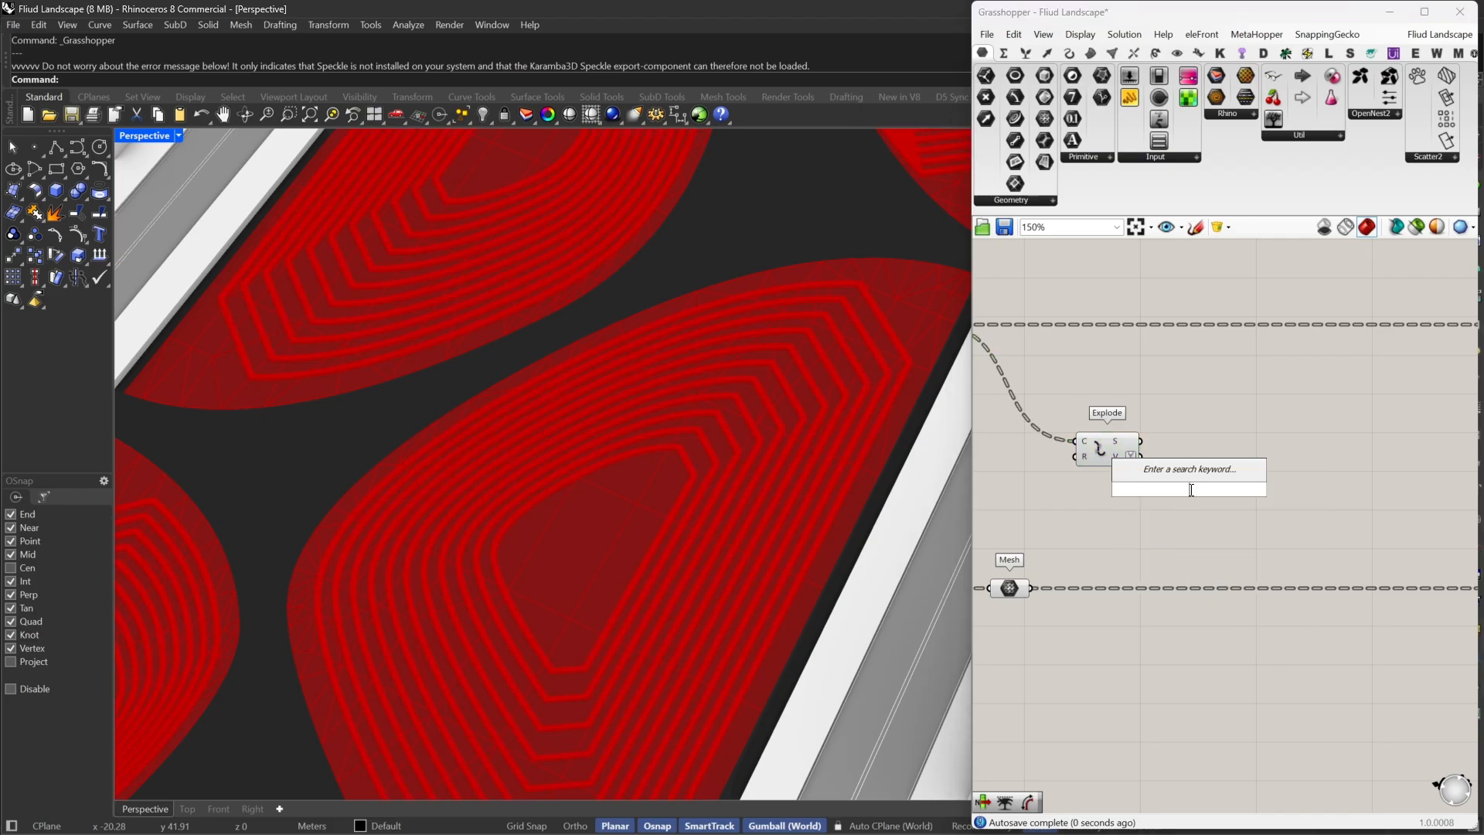
text(remo)
click(1177, 452)
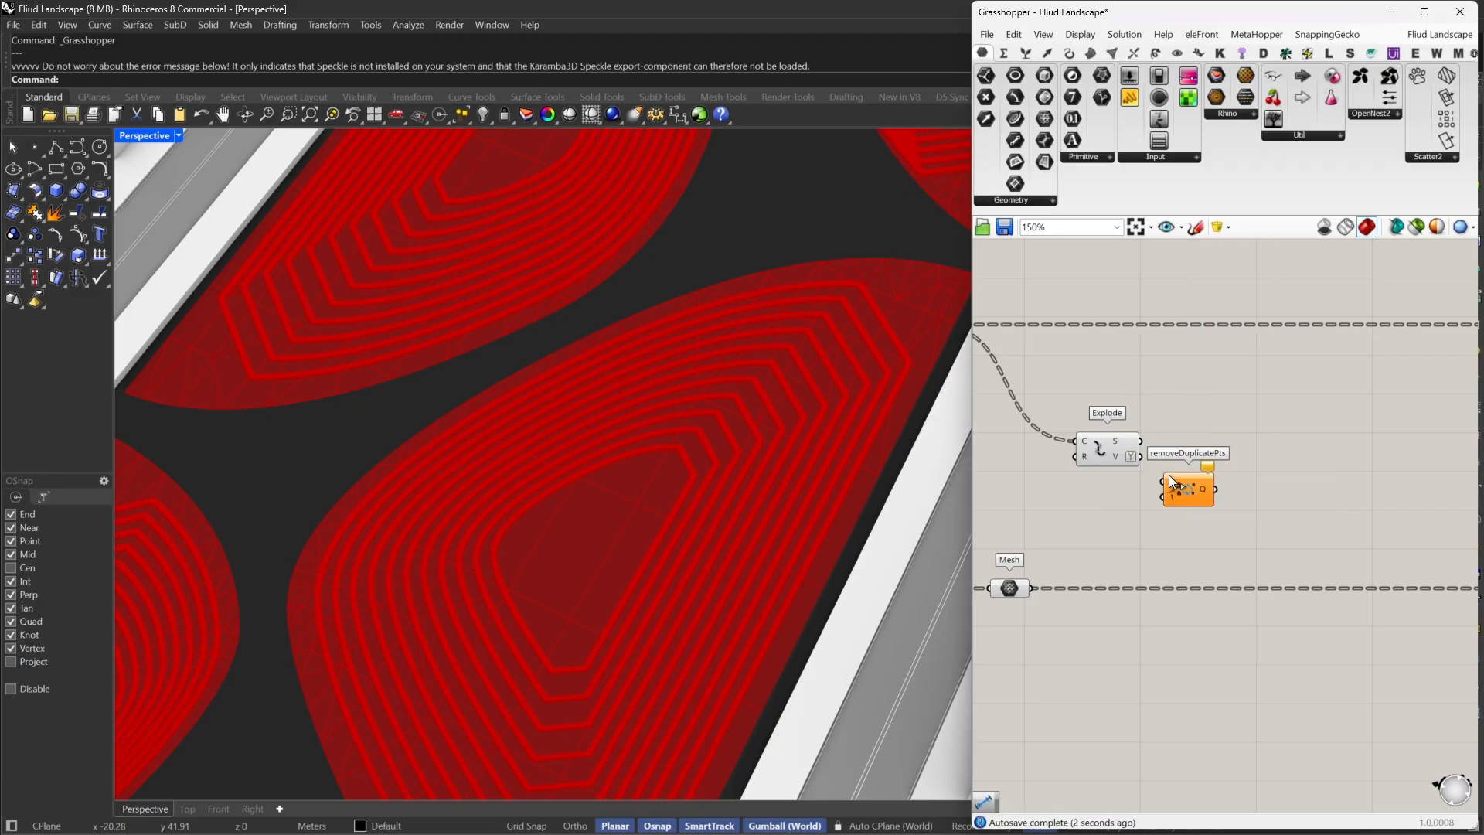
mouse_move(1163, 481)
mouse_down()
mouse_move(1141, 457)
mouse_move(1184, 466)
mouse_up()
Add a Trim Tree component fed by the removeDuplicatePts output and simplify its T input
right_drag(1278, 463, 1196, 465)
double_click(1196, 465)
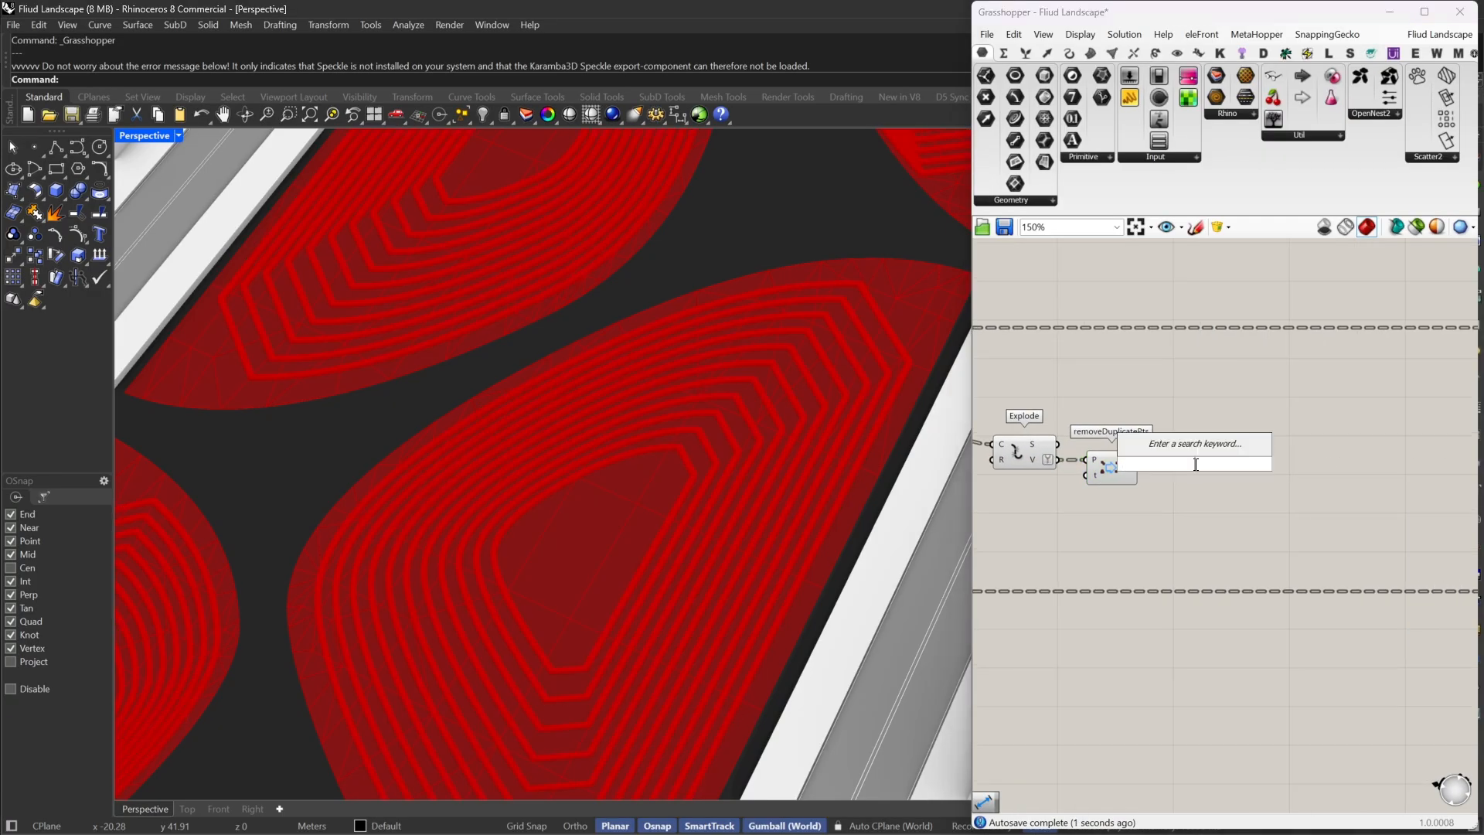
text(trim)
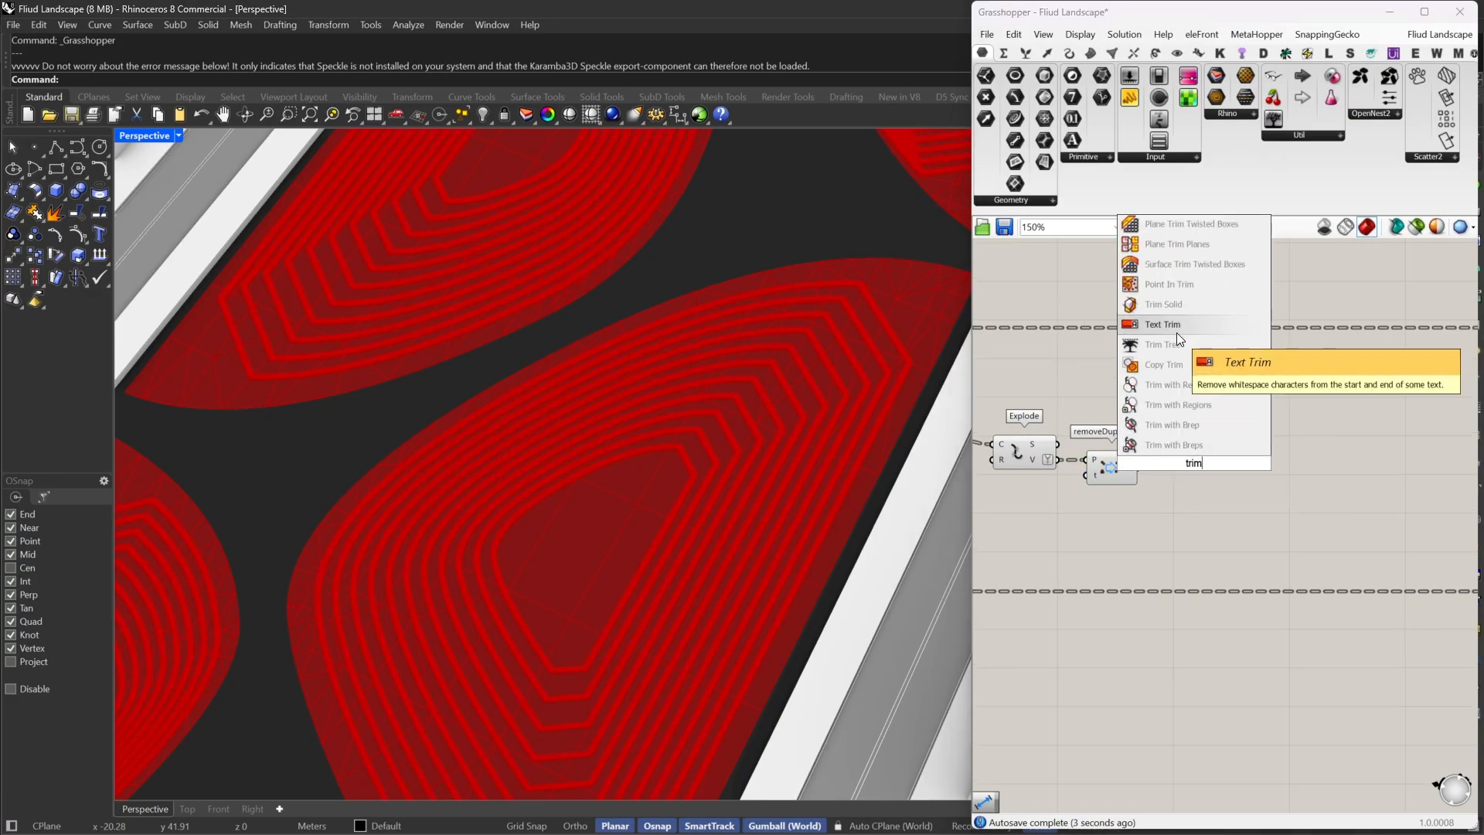
click(1178, 342)
right_click(1180, 456)
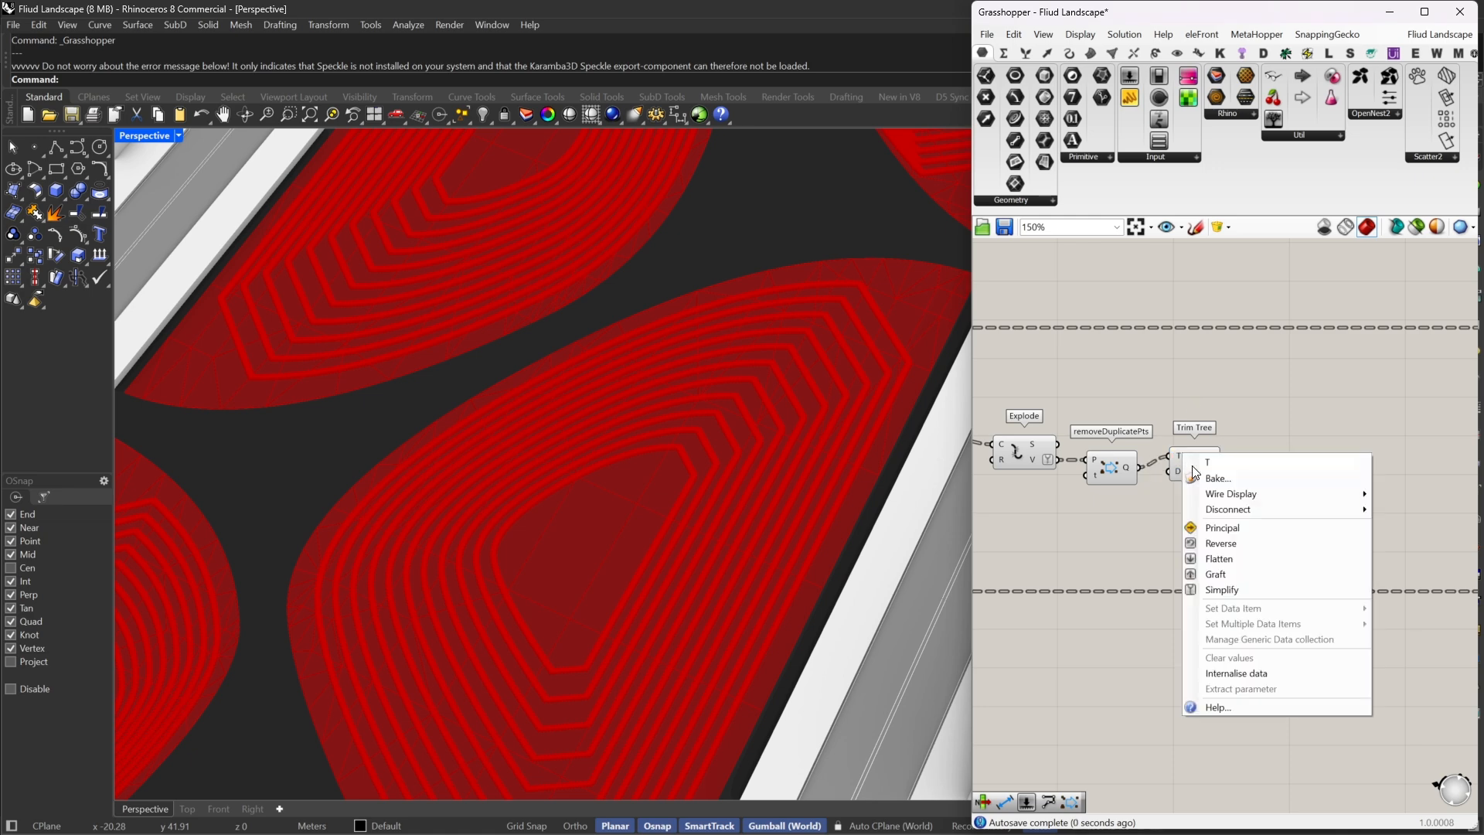
click(1210, 590)
right_drag(1203, 486, 1123, 466)
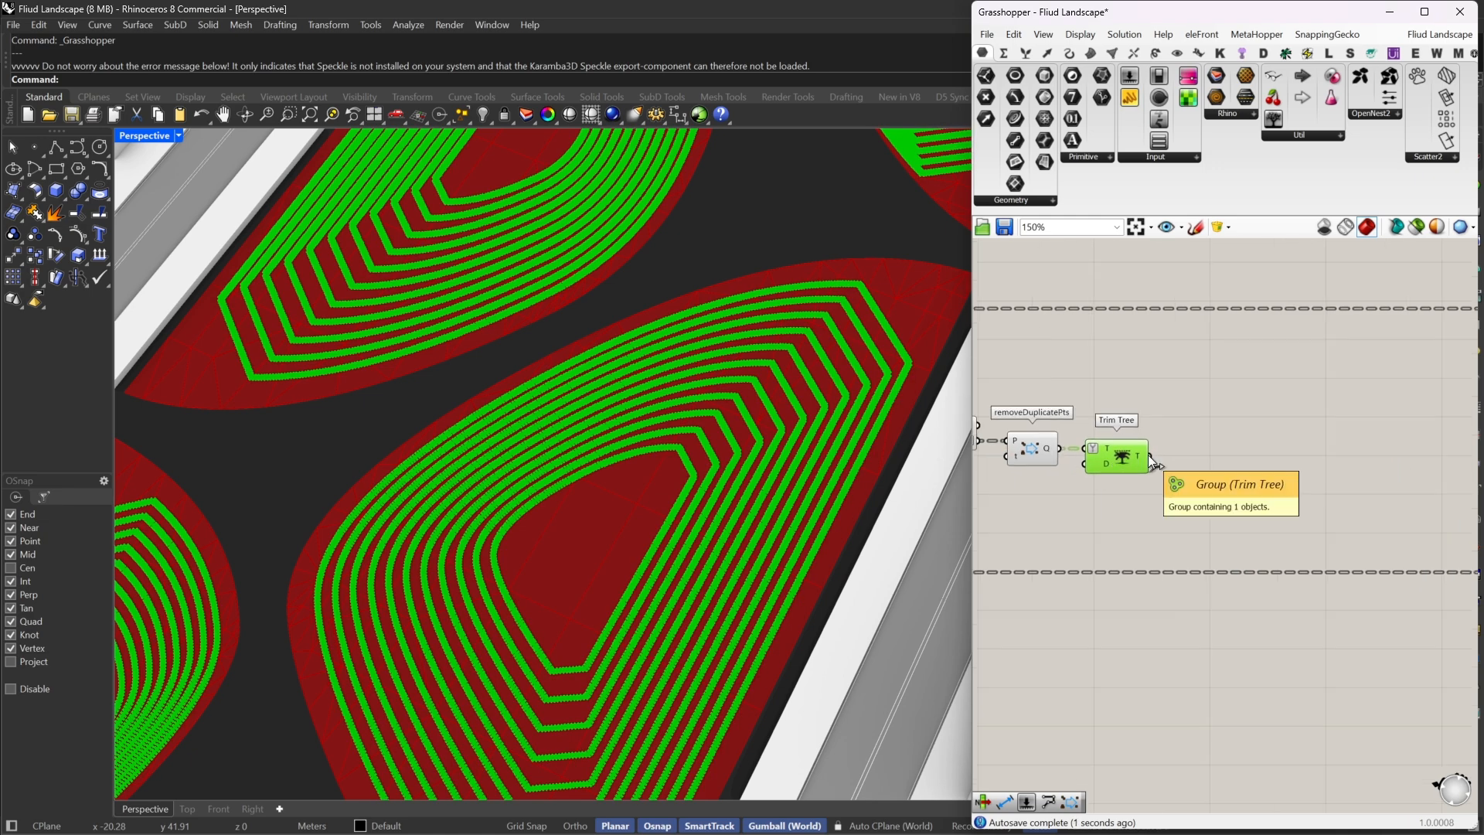
Connect the Trim Tree output to the Points input of OnMesh and adjust the OnMesh component's placement
mouse_move(1146, 457)
drag(1147, 458, 1264, 555)
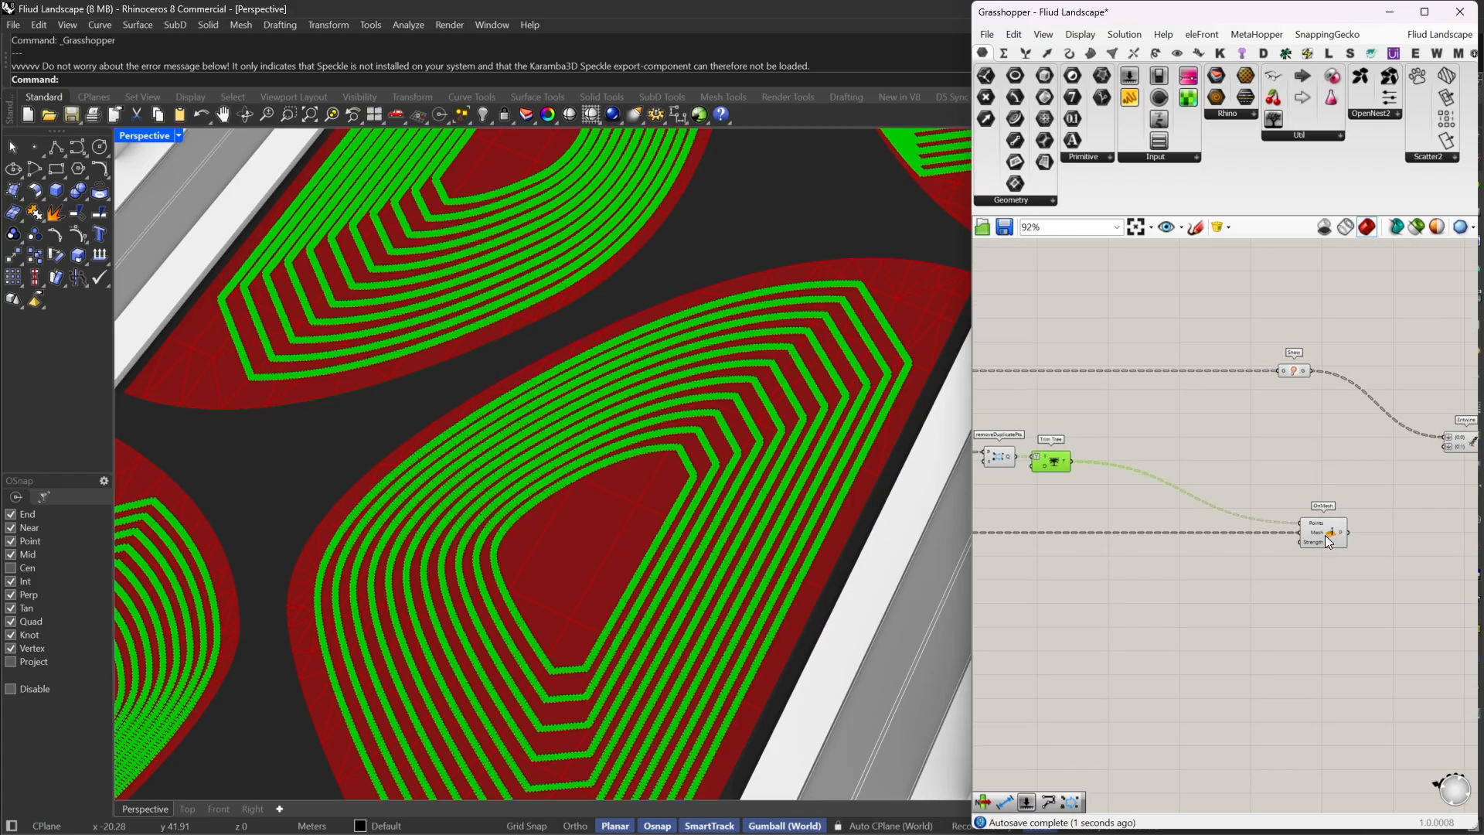
scroll(1325, 535, down, 3)
right_drag(1281, 442, 1259, 404)
right_drag(1150, 428, 1094, 395)
drag(1375, 458, 1352, 458)
Add a number slider set to 10000 and connect it to the Strength input of OnMesh
double_click(1268, 503)
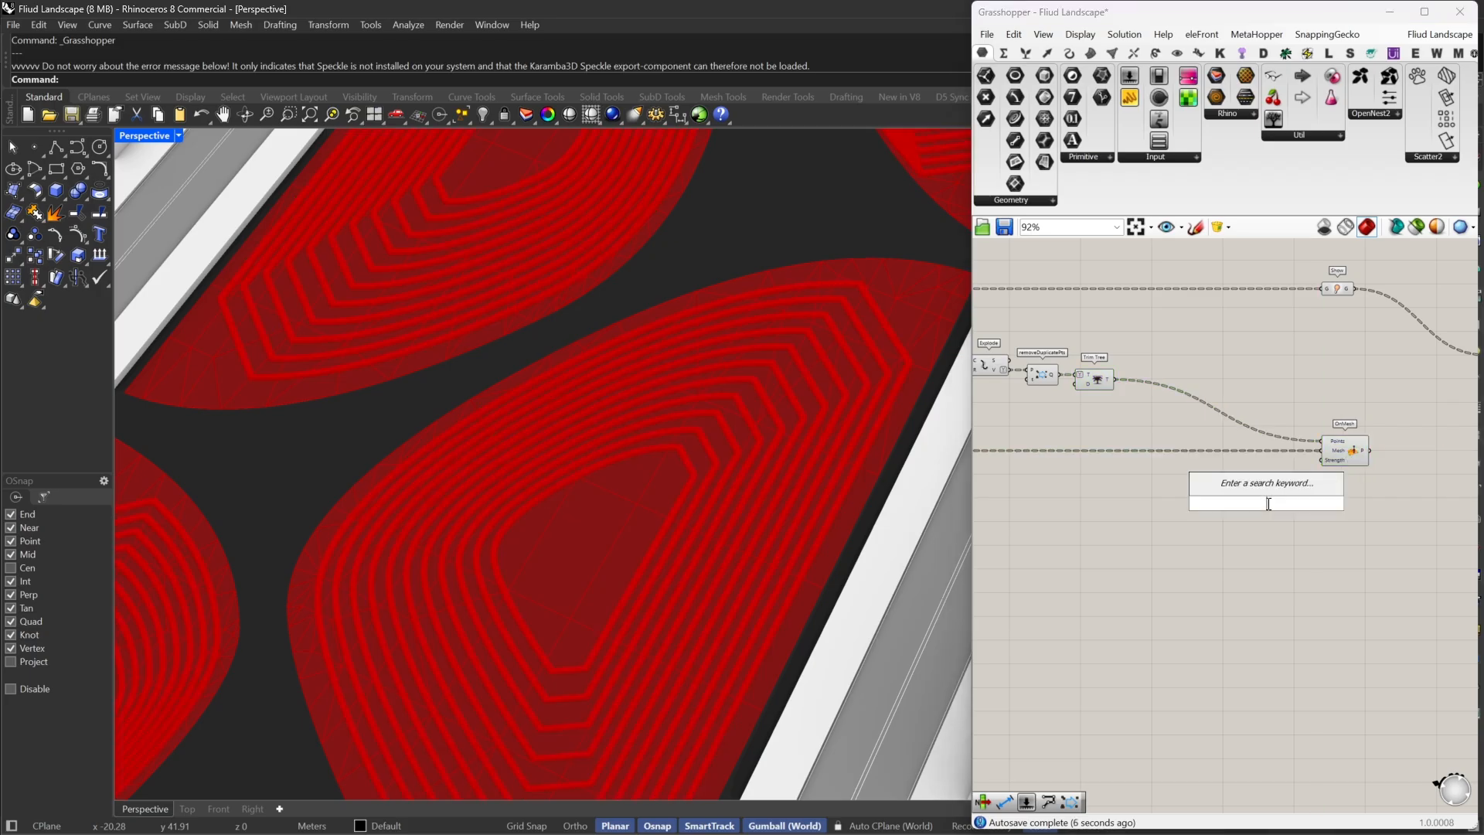
scroll(1306, 483, up, 3)
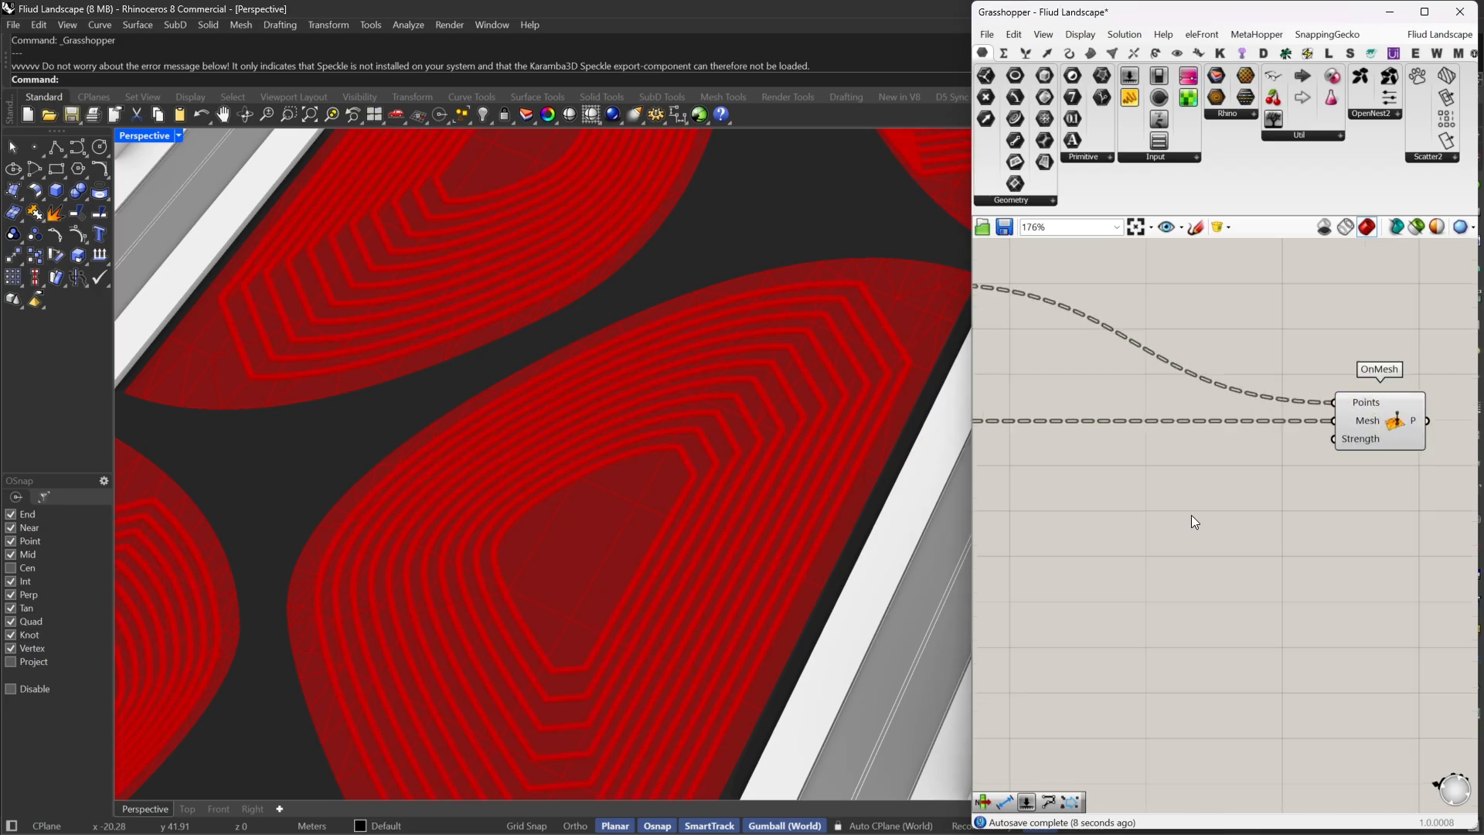
double_click(1152, 526)
text(10000)
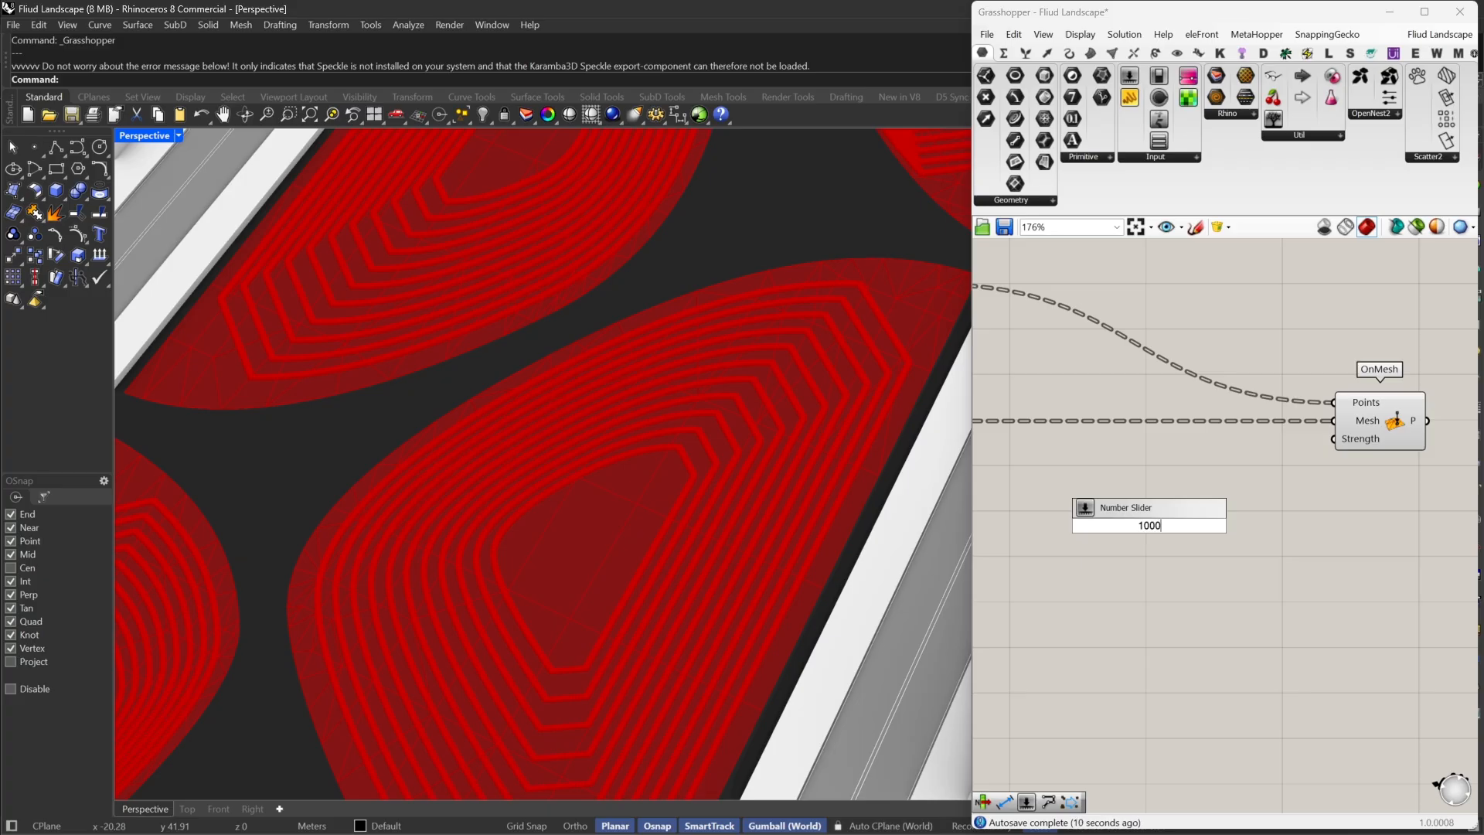
key(Return)
drag(1212, 545, 1240, 442)
Add a Length(Line) goal component and place it directly below the OnMesh component
scroll(1240, 442, down, 3)
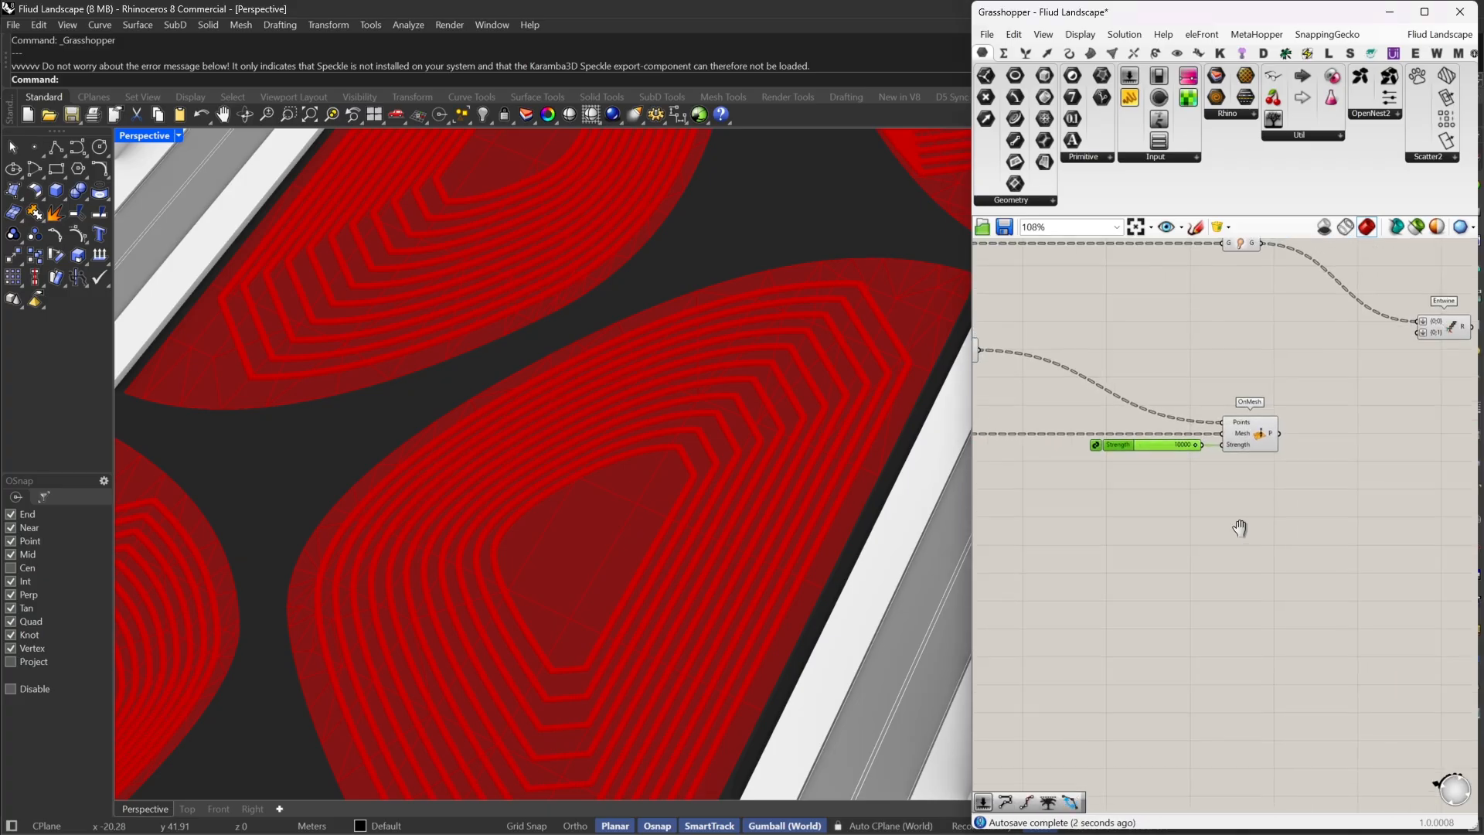
double_click(1248, 533)
click(1229, 561)
double_click(1229, 562)
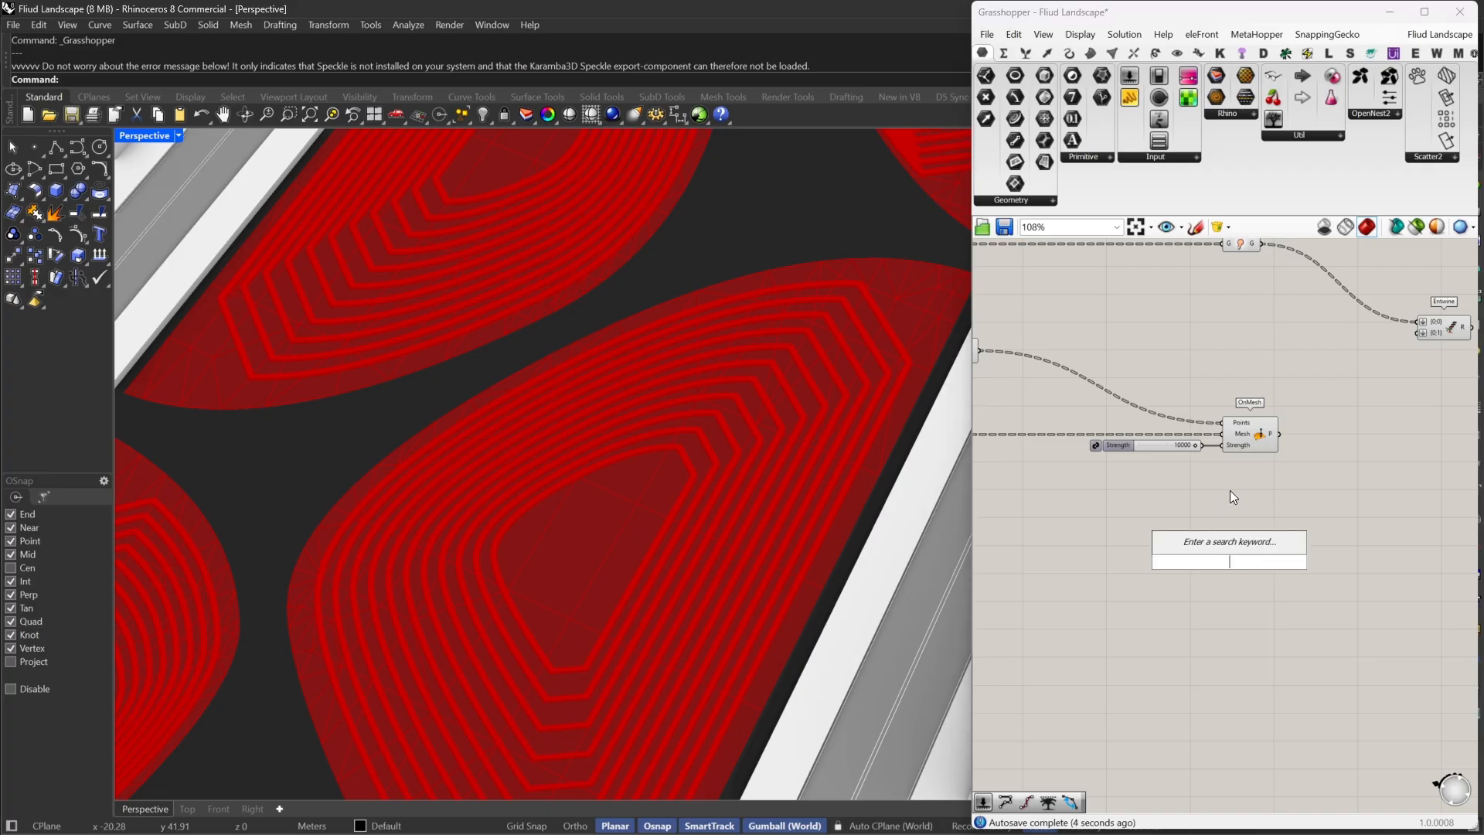
click(1231, 490)
double_click(1232, 489)
text(len)
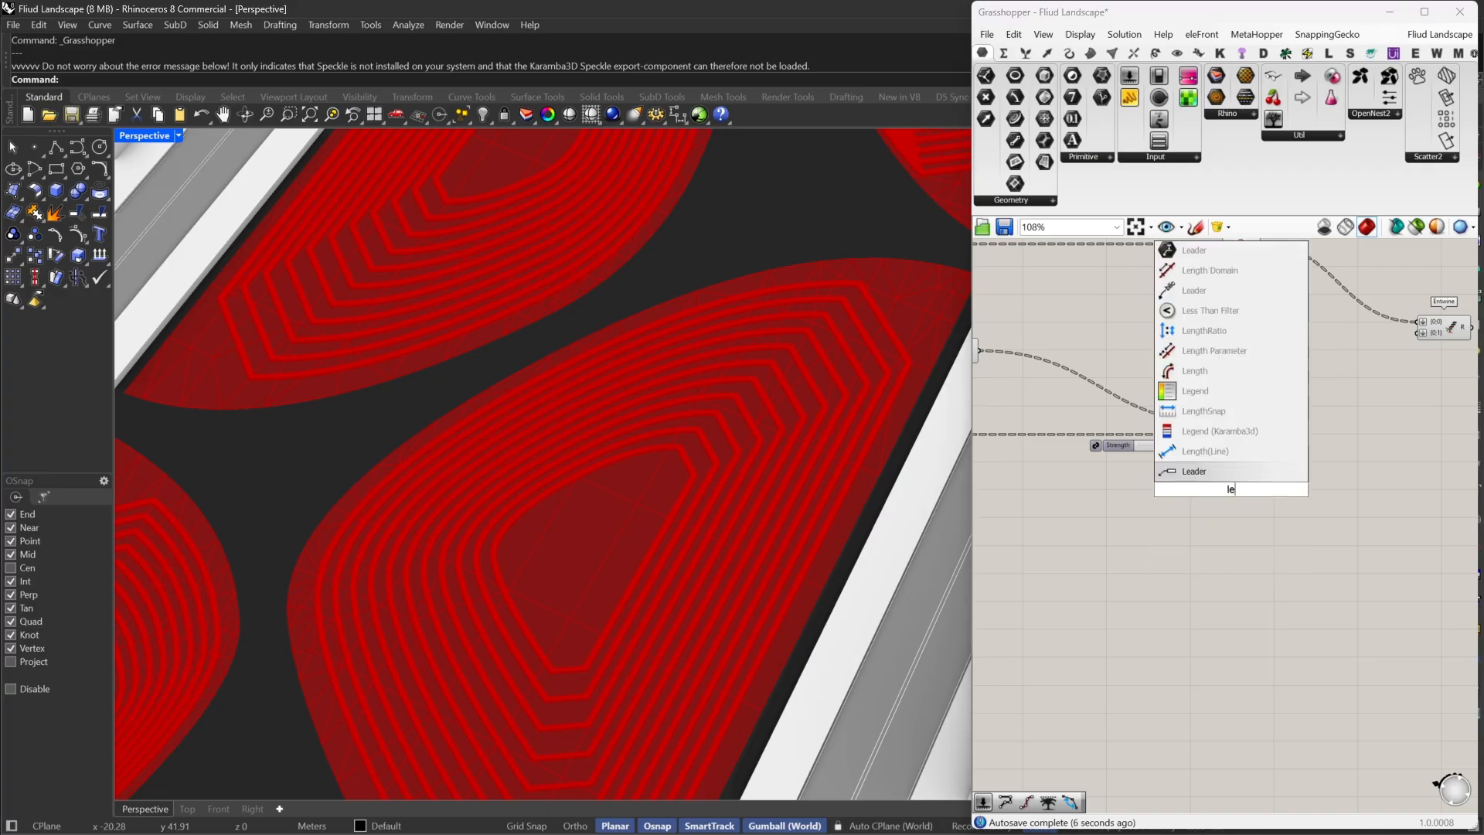
click(1204, 453)
right_drag(1211, 496, 1259, 521)
drag(1258, 520, 1280, 550)
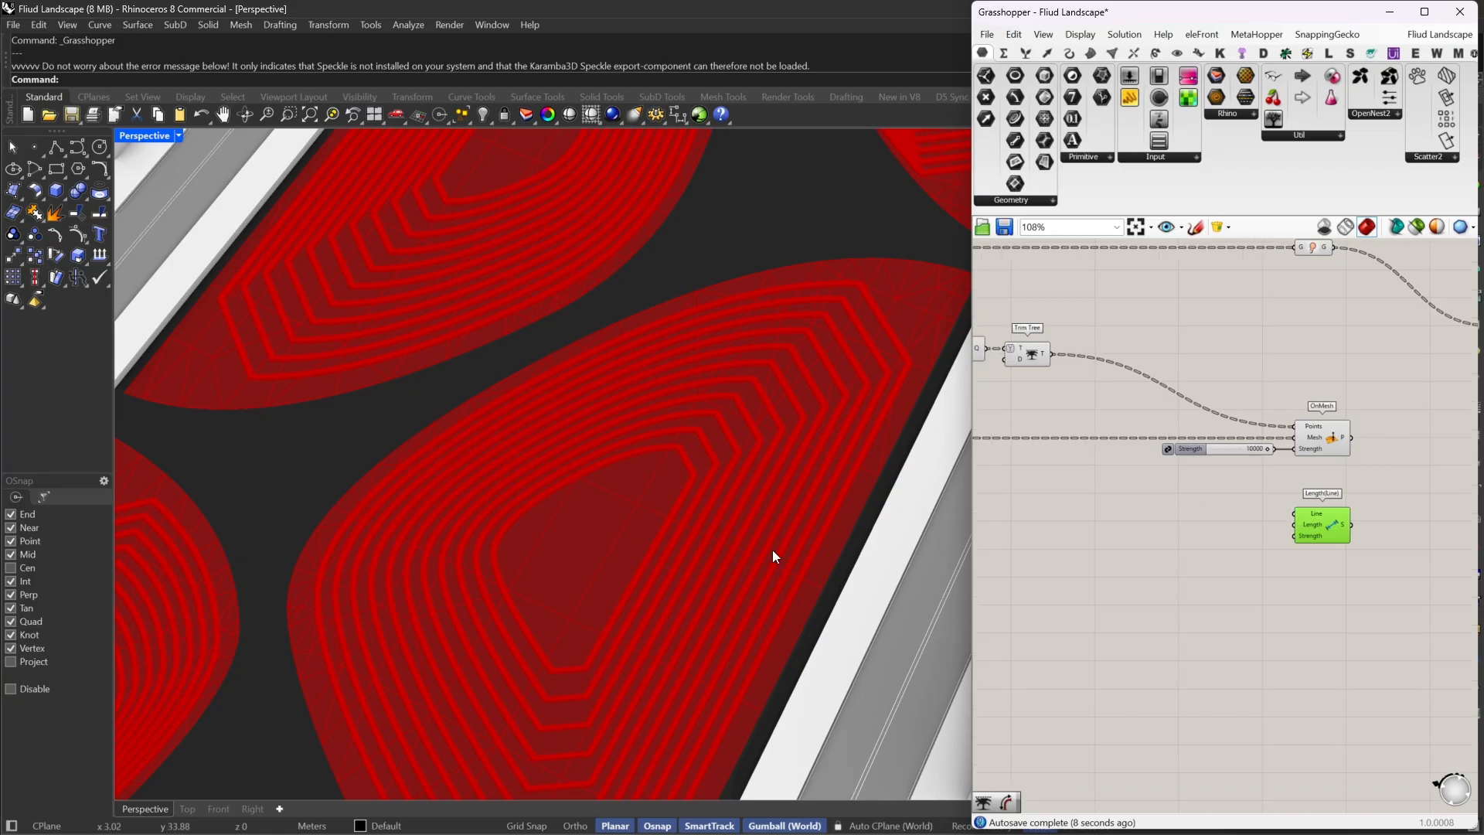
Duplicate the Trim Tree component and route Explode's segments output through the copy into the Line input of Length(Line)
scroll(670, 536, up, 5)
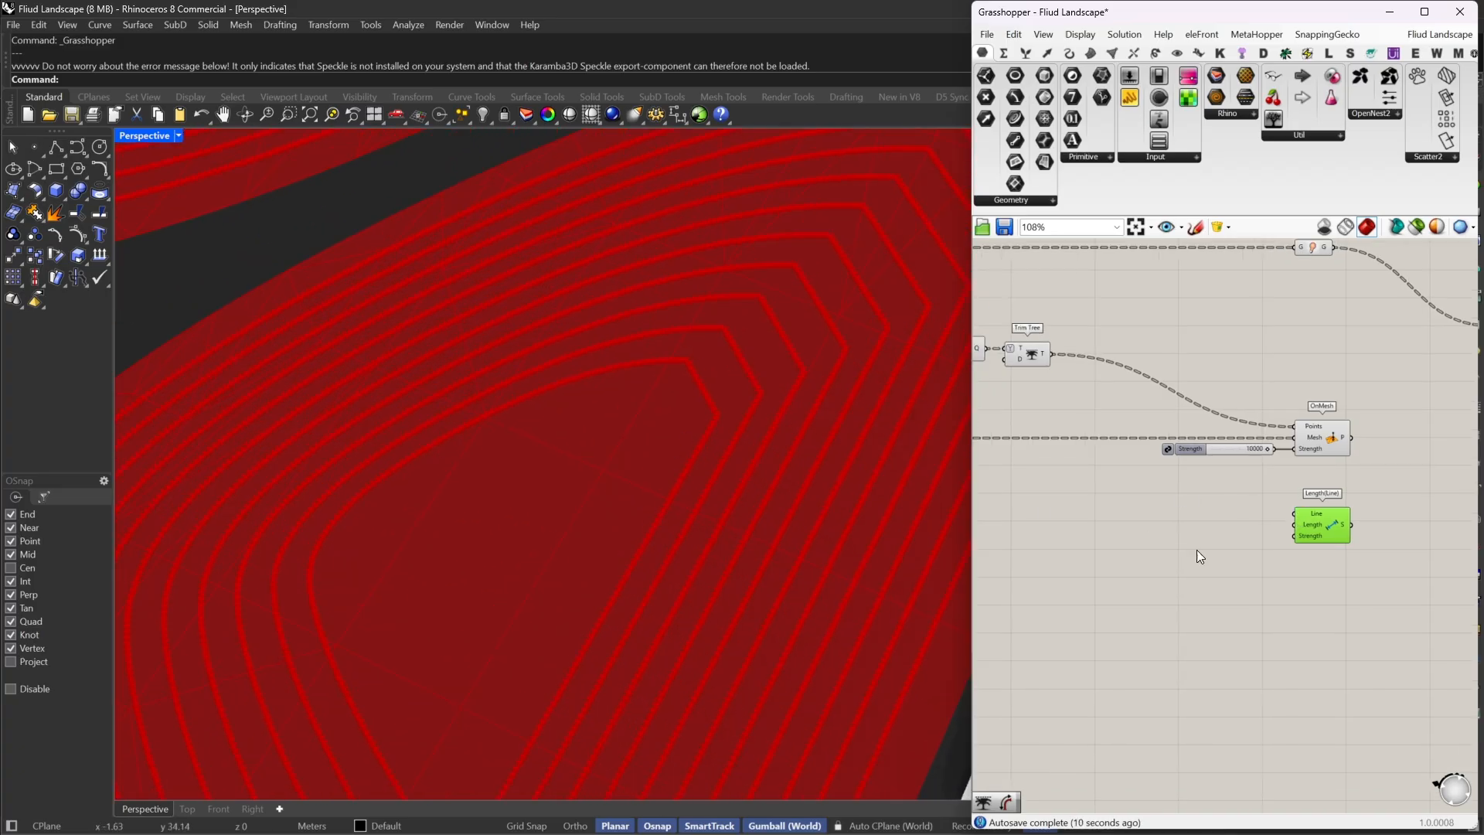
right_drag(1294, 535, 1319, 573)
right_drag(1021, 492, 1252, 499)
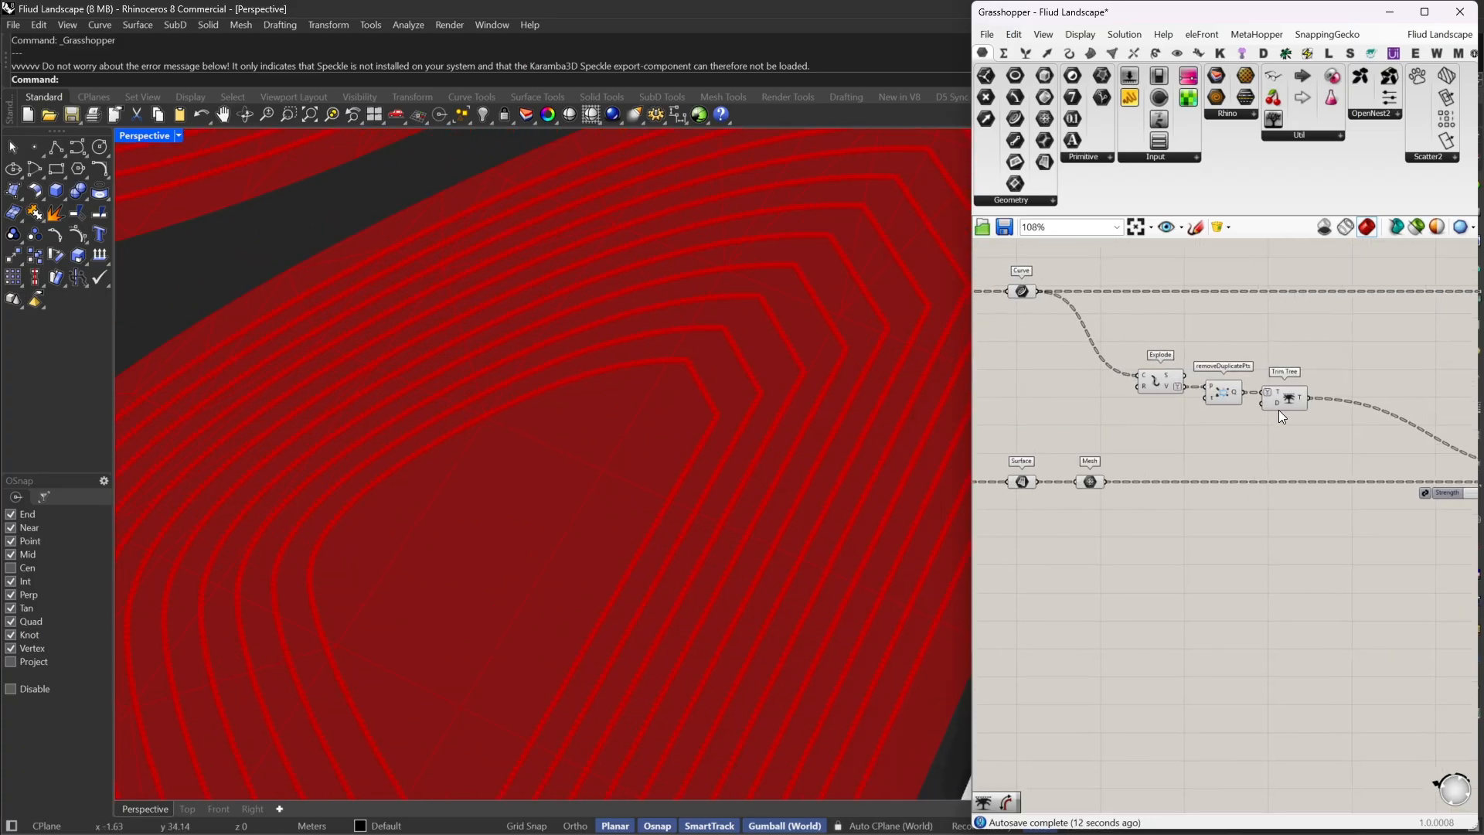
click(1285, 401)
alt+drag(1285, 401, 1185, 376)
right_drag(1299, 456, 1108, 422)
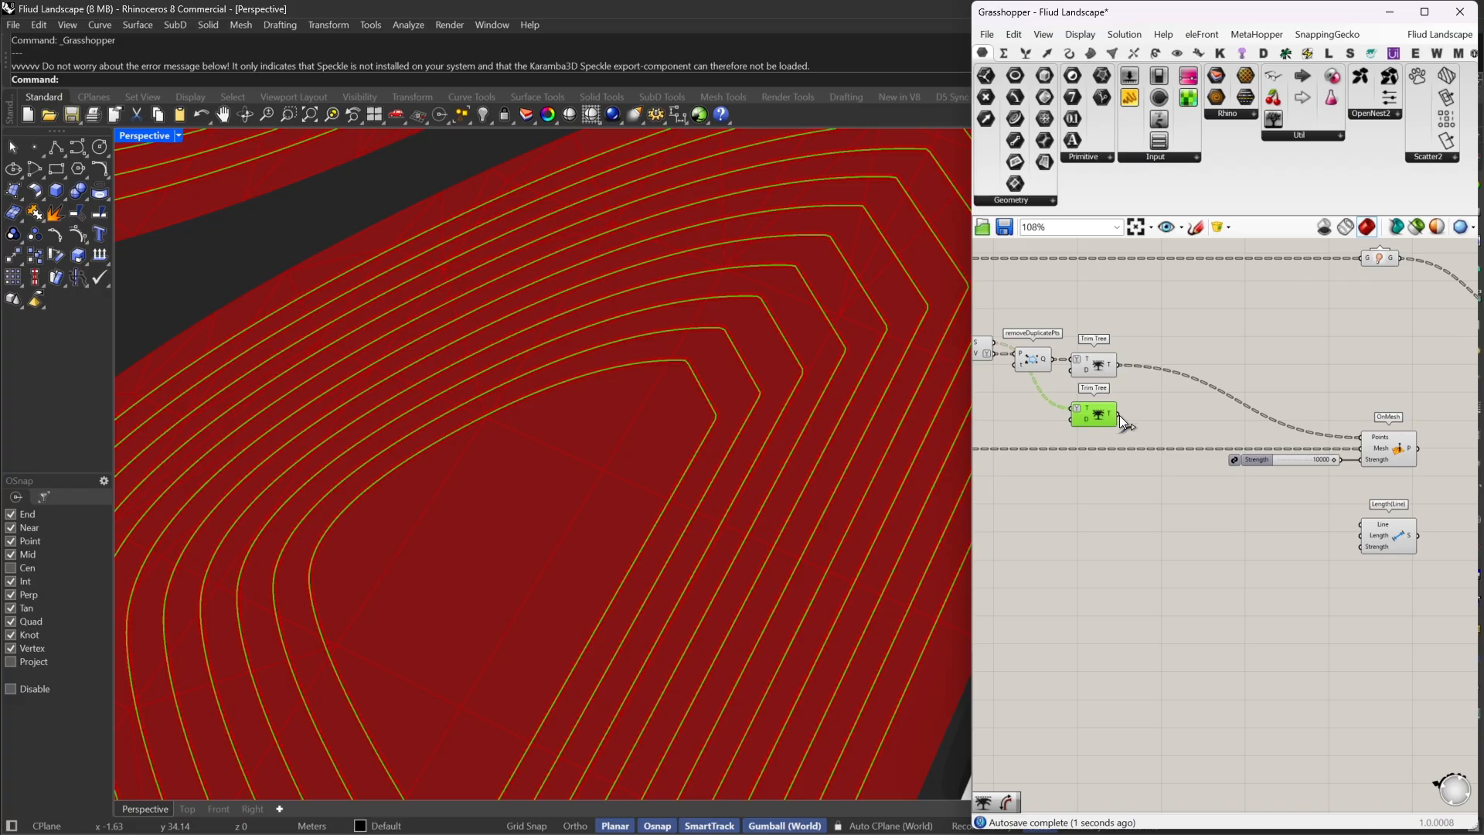
drag(1120, 418, 1355, 530)
right_drag(1102, 423, 1232, 428)
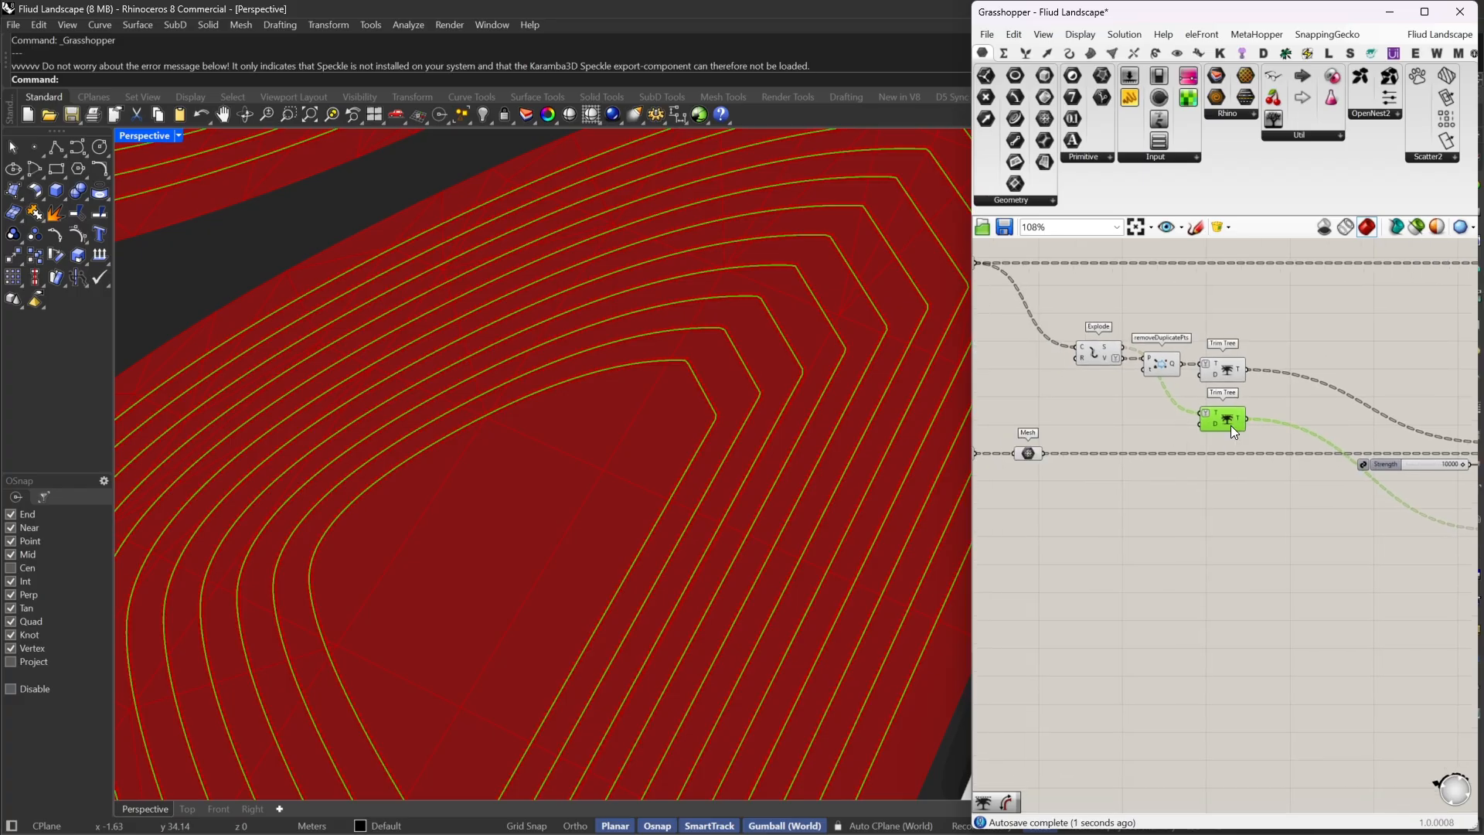
Move the two Trim Tree components, removeDuplicatePts and Explode lower on the canvas, spacing the point and line branches apart
drag(1231, 428, 1231, 538)
drag(1225, 374, 1230, 447)
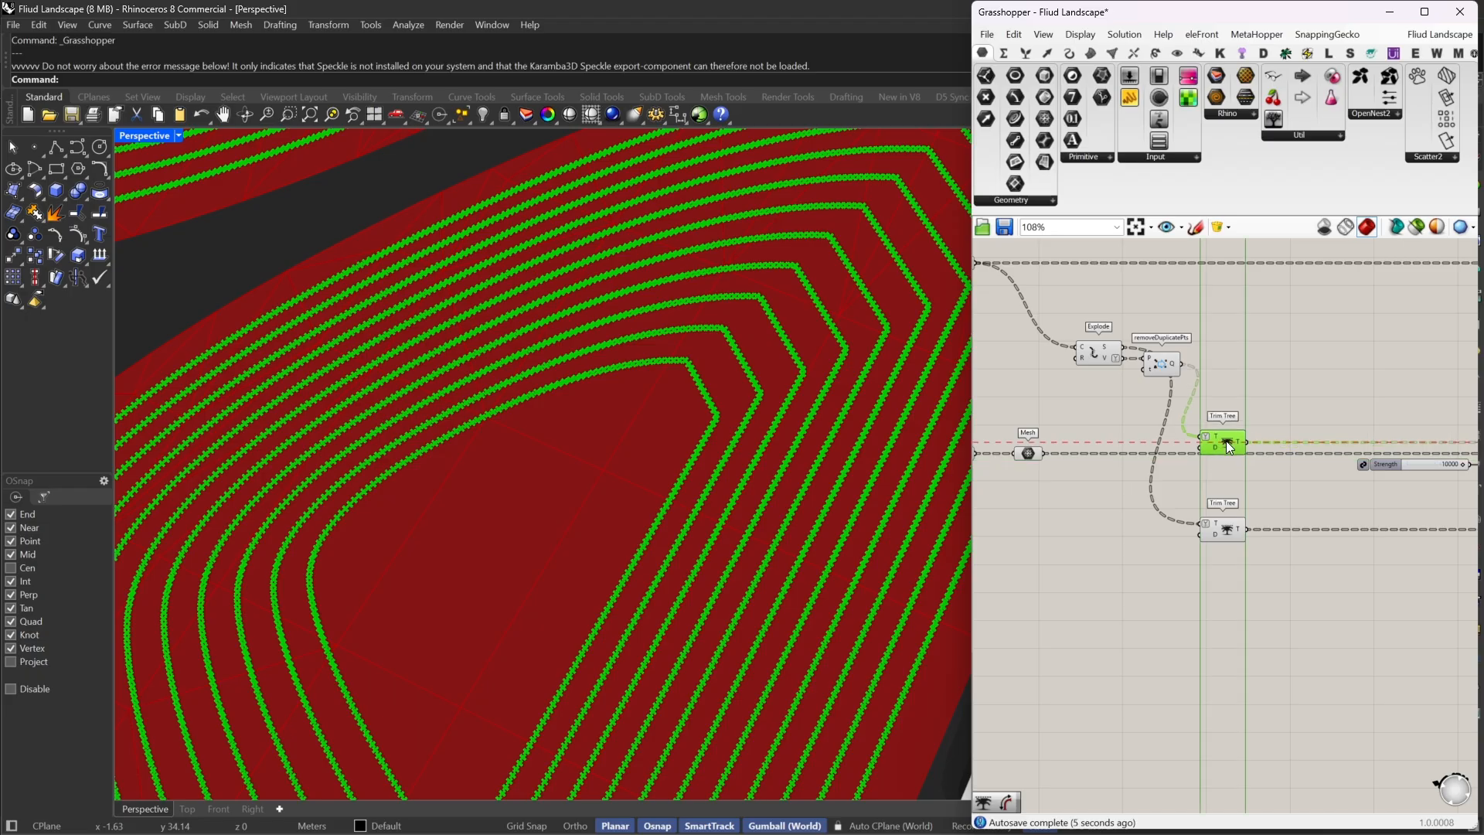
scroll(1131, 384, up, 1)
right_drag(1133, 386, 1207, 433)
drag(1242, 410, 1234, 494)
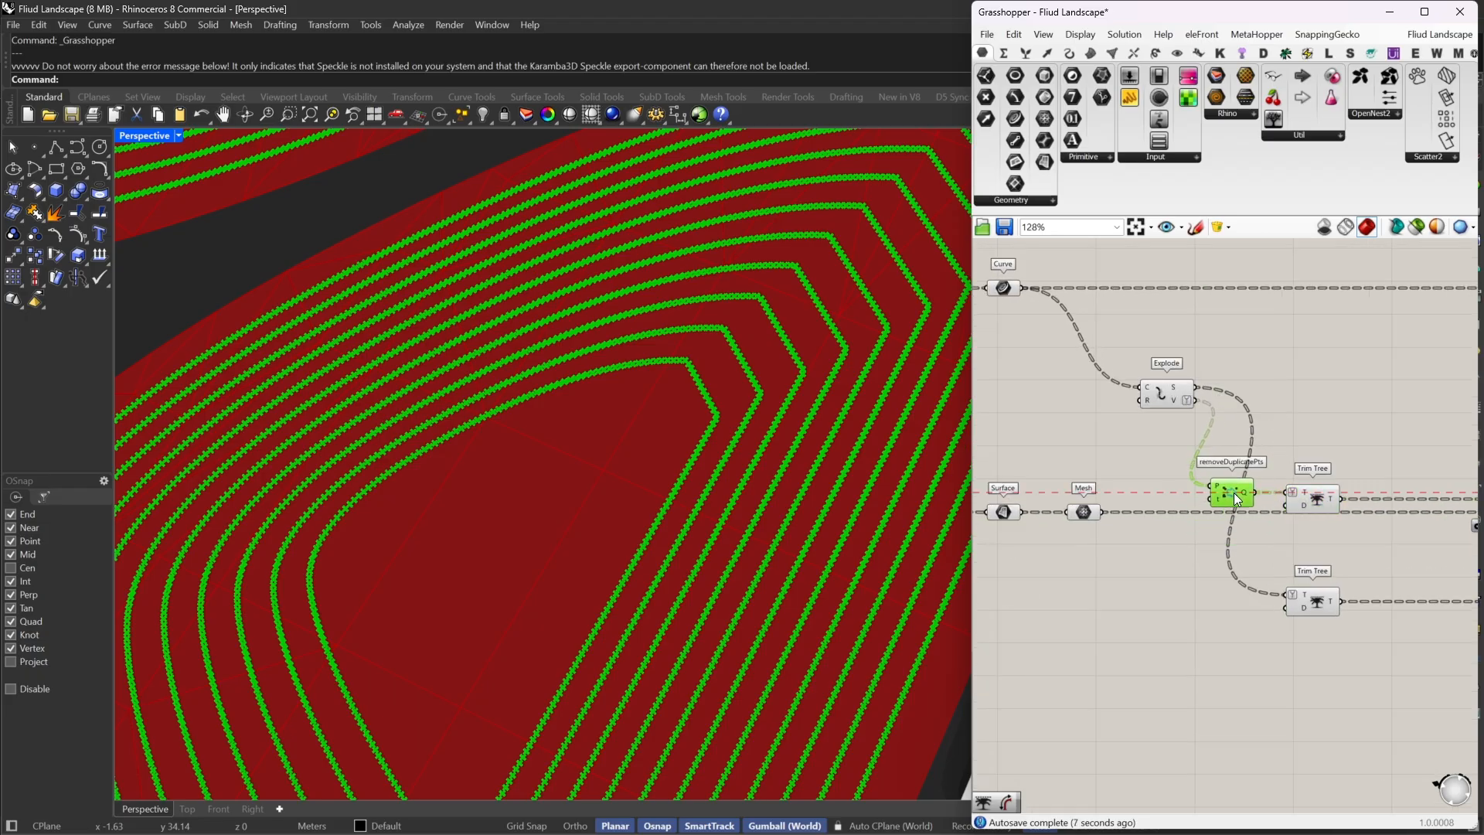
drag(1171, 404, 1095, 607)
Add a curve Length component after the lower Trim Tree, fed by its output, and place it under the Line wire
scroll(1160, 554, down, 1)
right_drag(1303, 619, 1152, 520)
right_drag(1369, 508, 1344, 509)
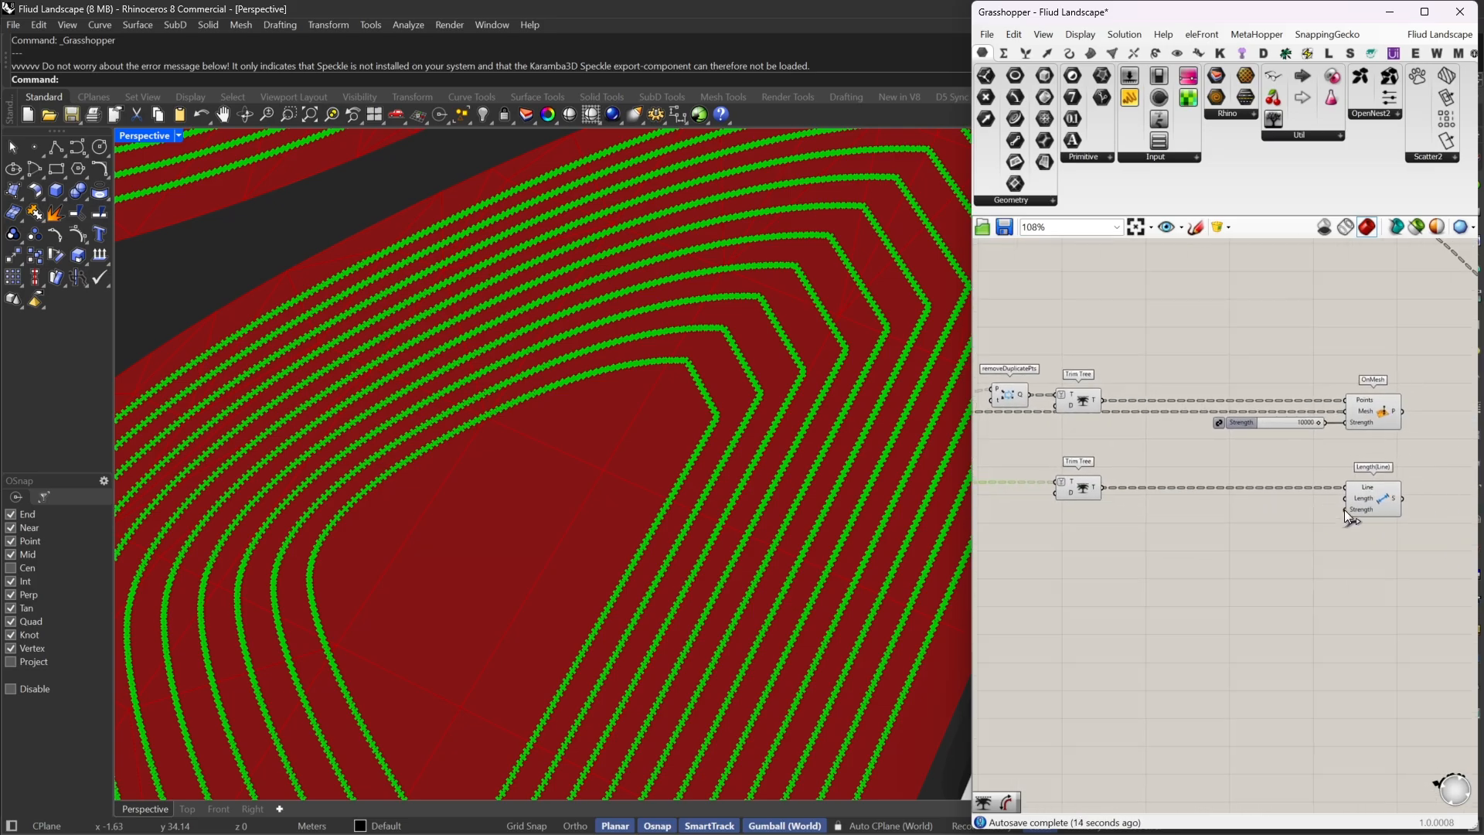
click(1228, 518)
double_click(1227, 517)
text(leng)
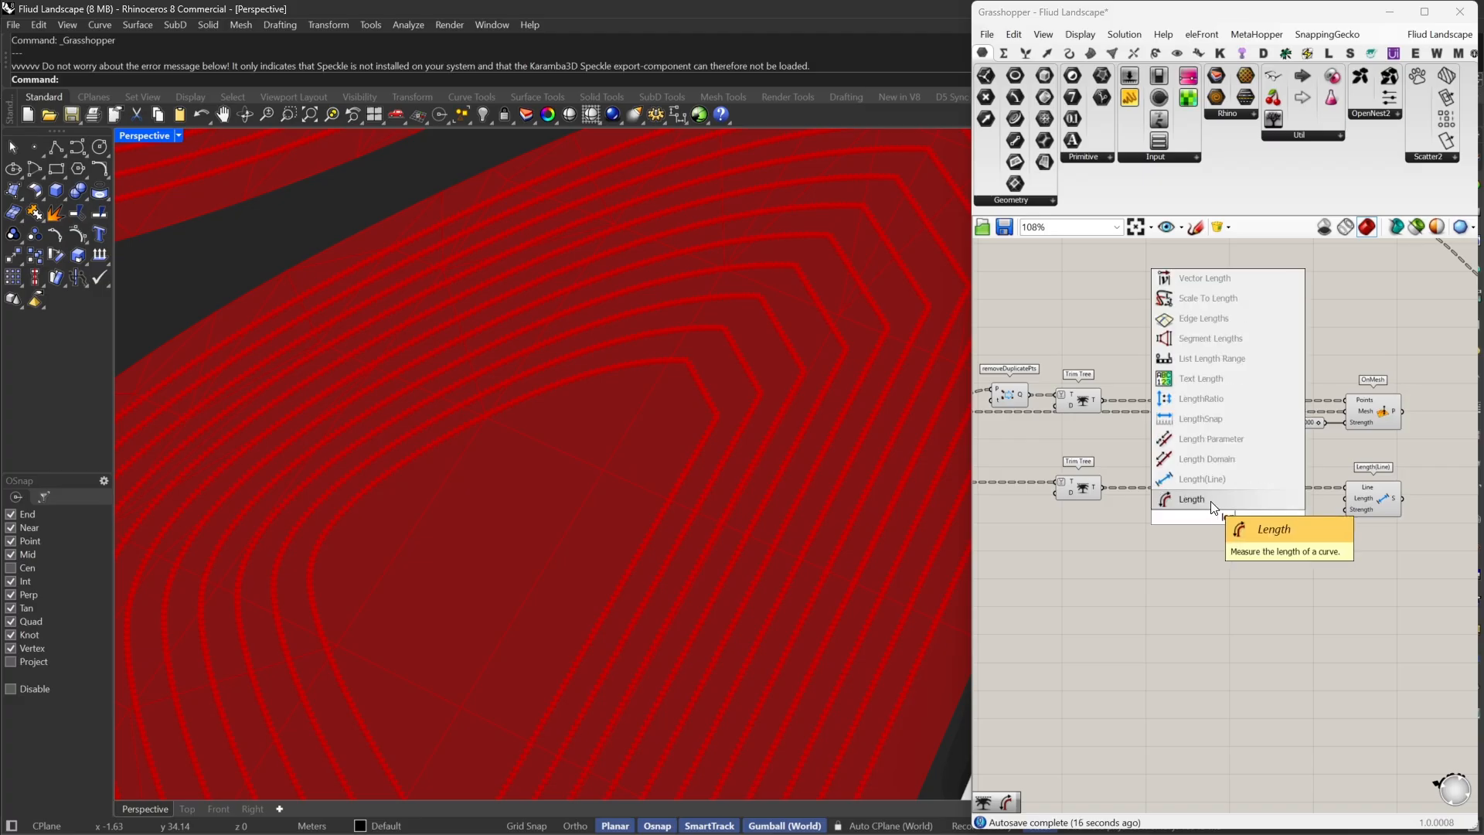
click(1213, 508)
scroll(1216, 507, up, 1)
drag(1210, 519, 1169, 511)
Add an Average component fed by the Length output and align it beside the Length component
click(1237, 509)
text(a)
double_click(1237, 508)
text(a)
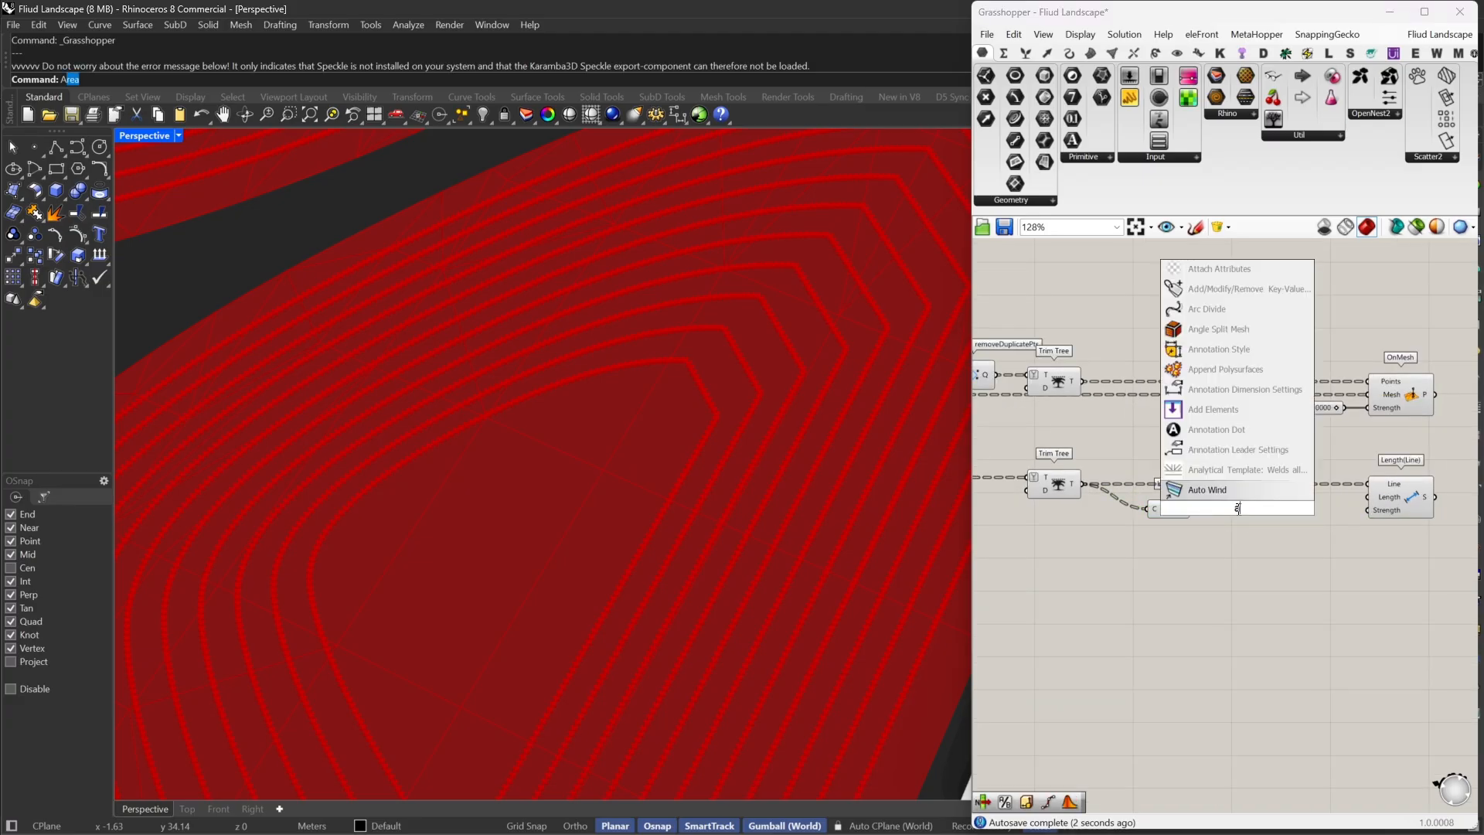
click(1237, 532)
double_click(1237, 529)
text(a)
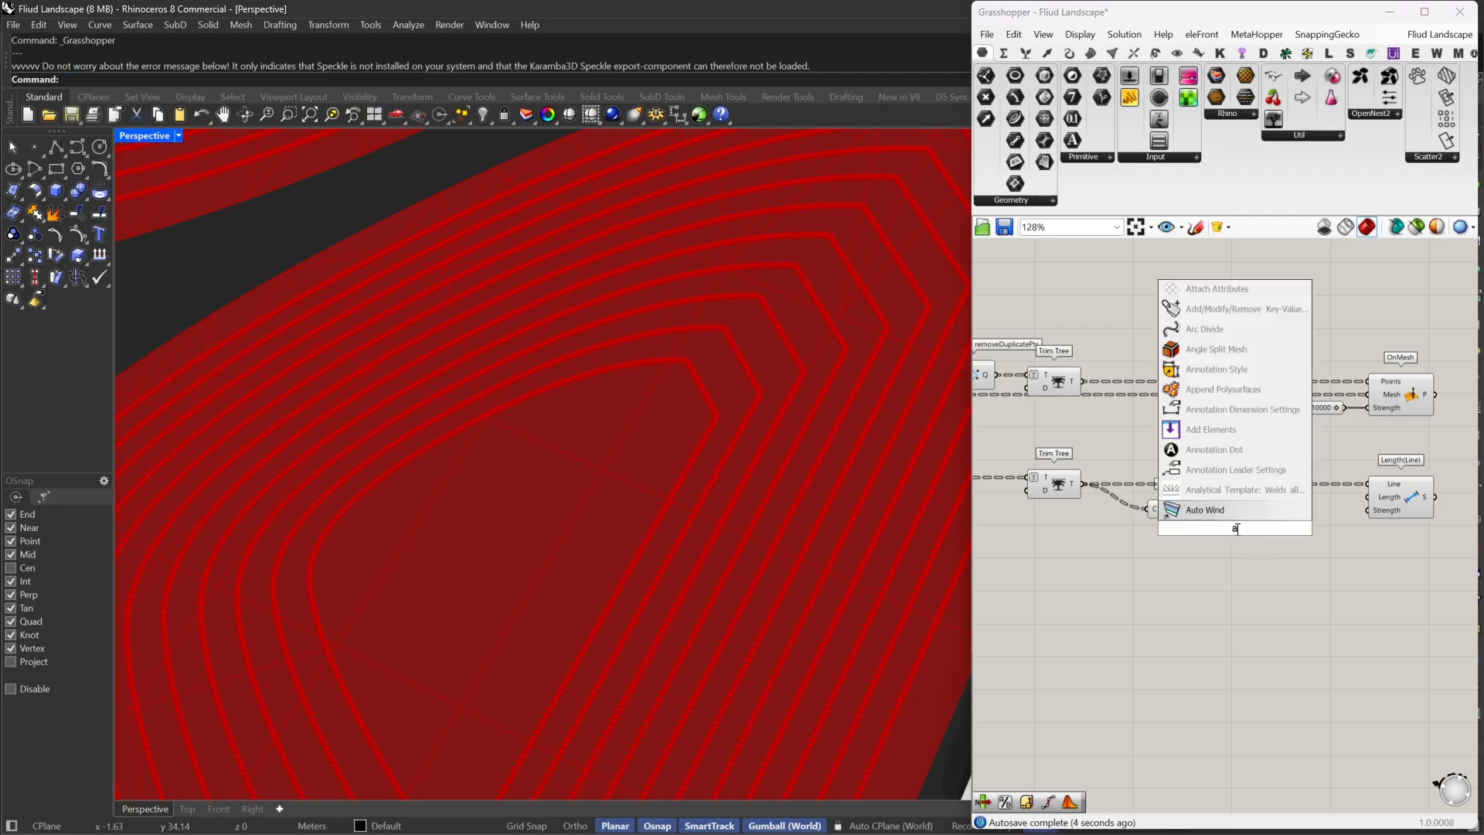
text(v)
click(1213, 503)
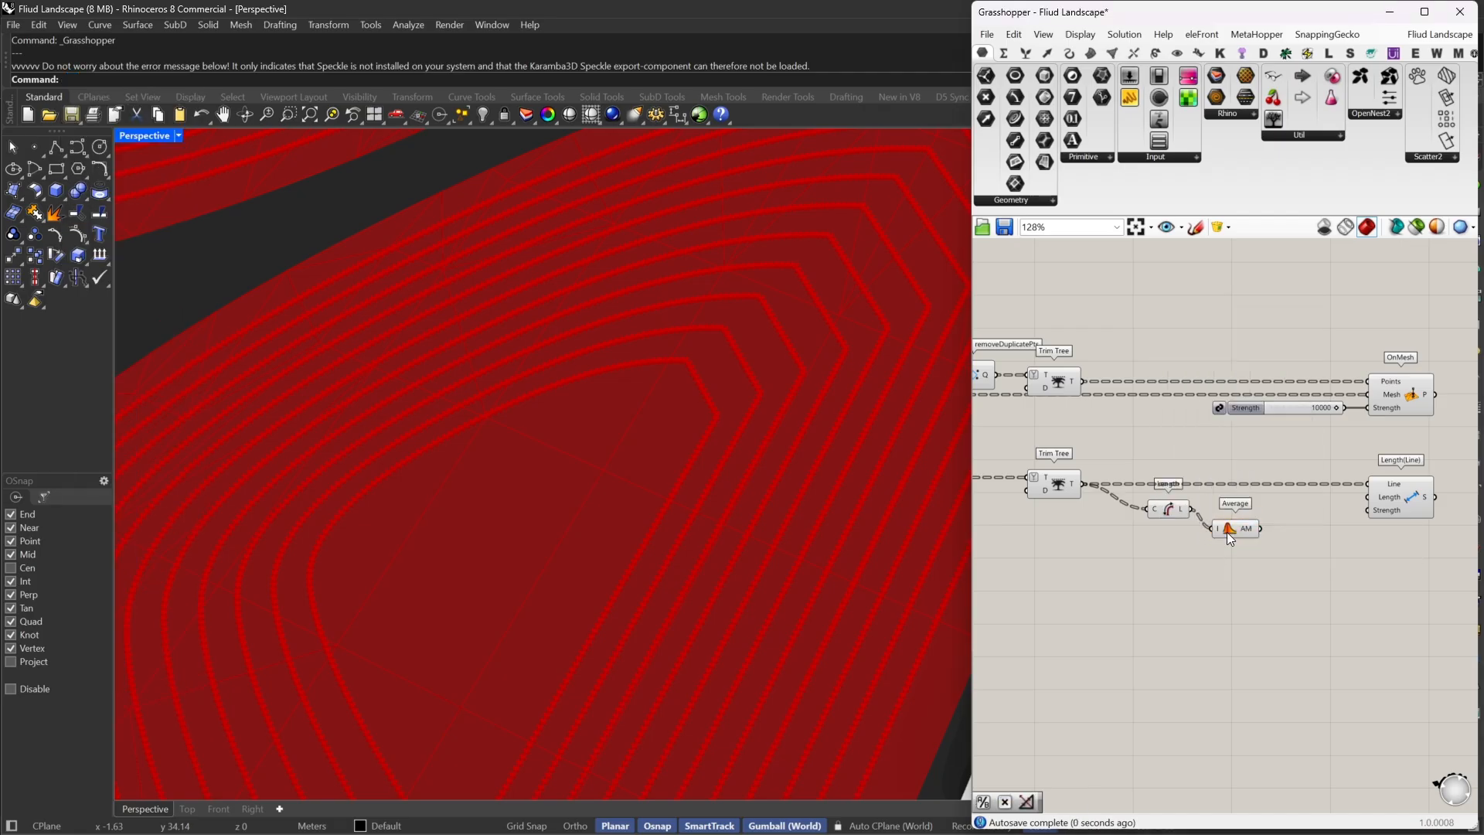
drag(1227, 532, 1230, 511)
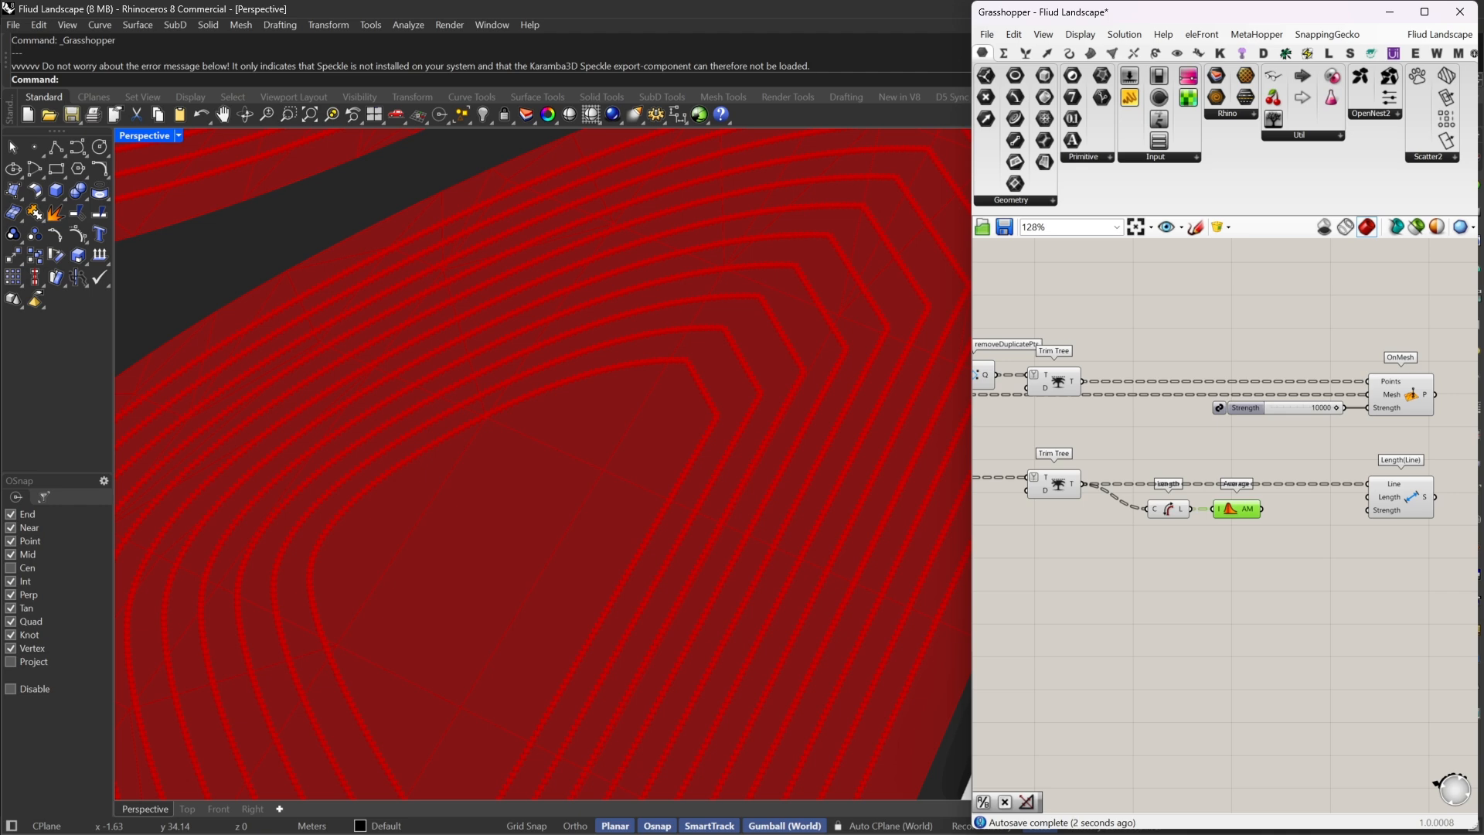
Add a Multiplication component with the Average output feeding its A input and place it beside Average
scroll(1195, 509, up, 3)
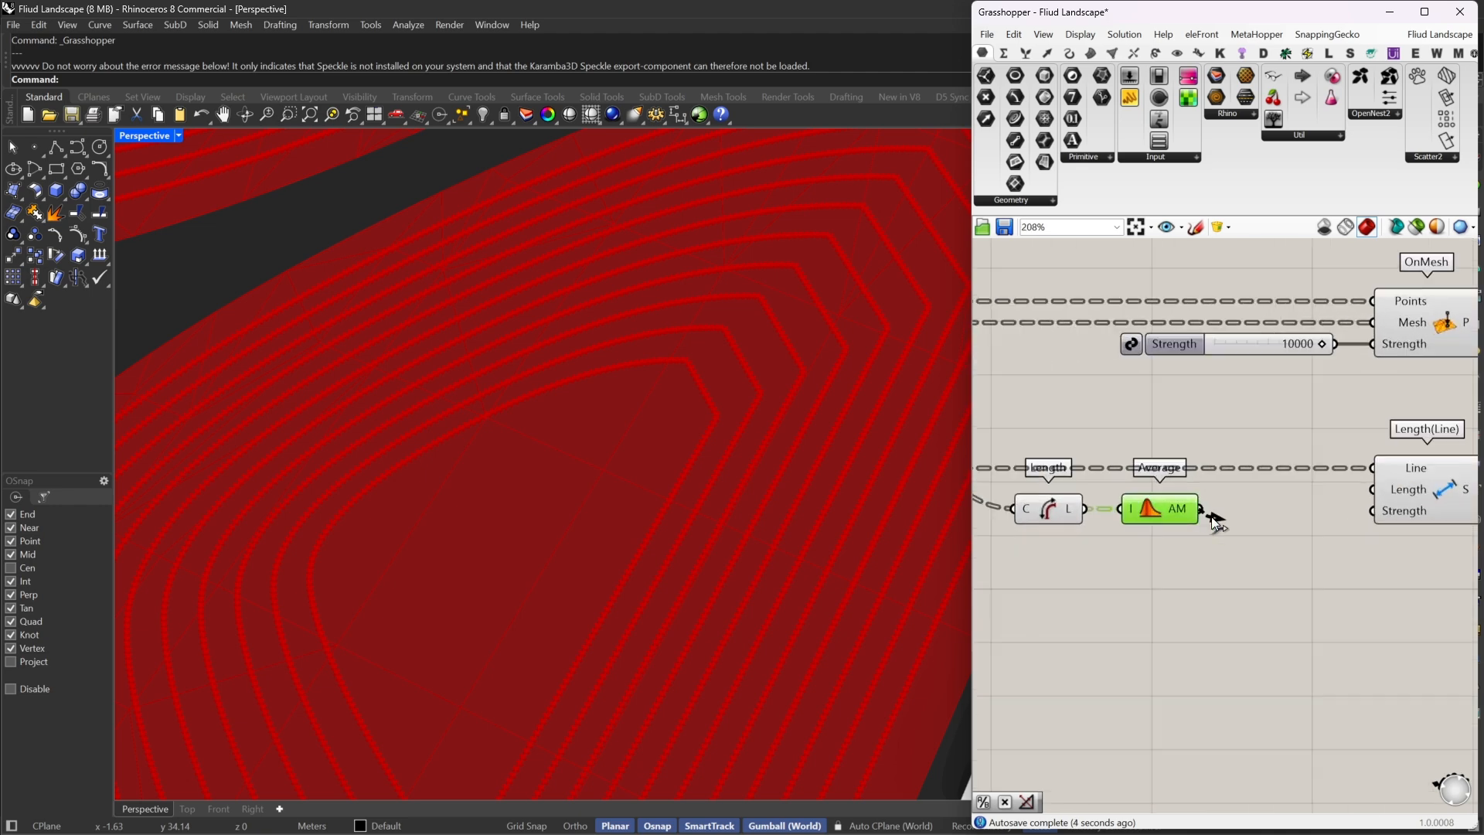
click(1229, 517)
double_click(1229, 517)
text(*)
key(Return)
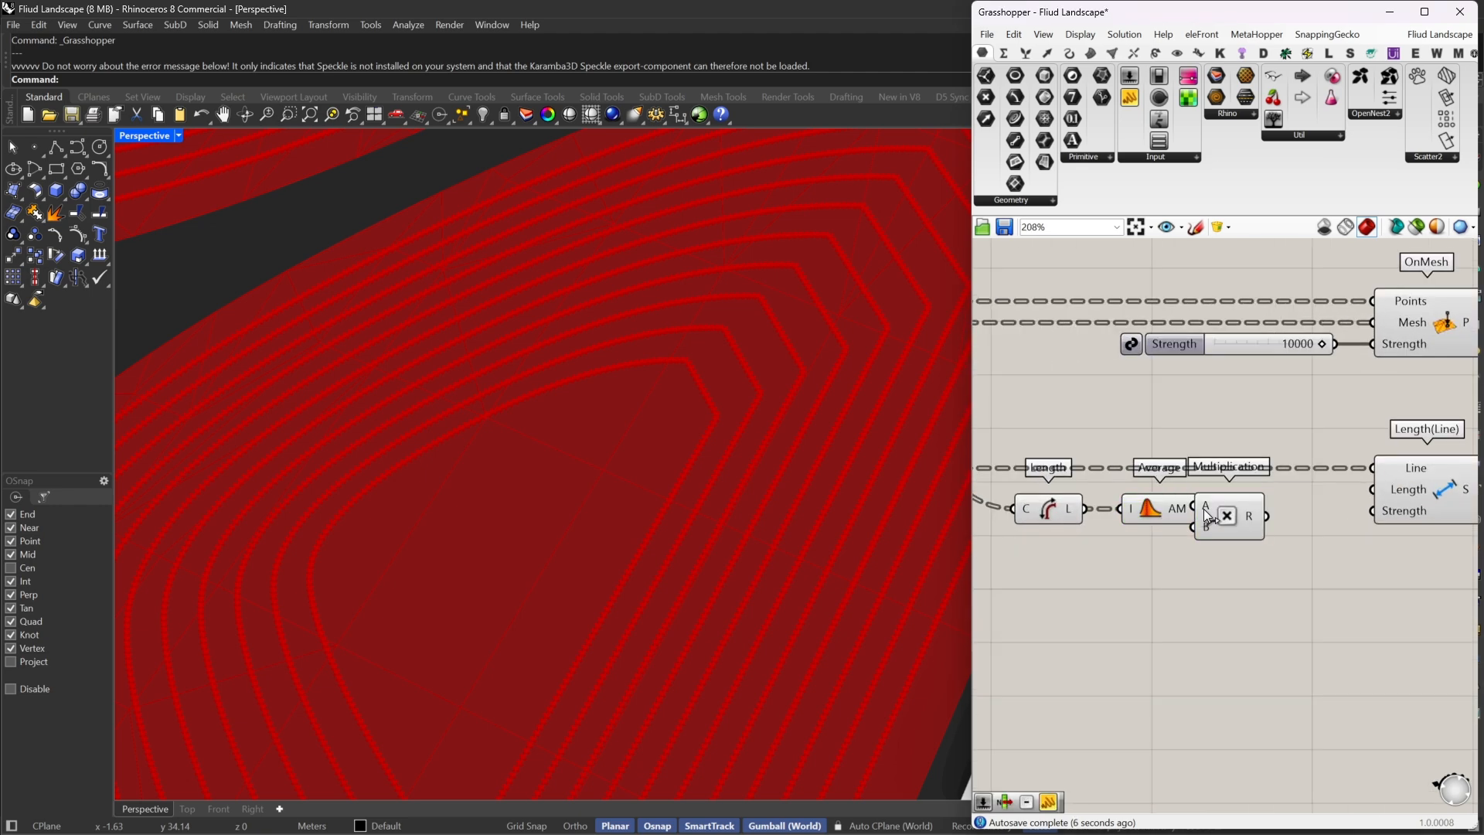
drag(1211, 528, 1253, 532)
Add a 1.05 number slider to Multiplication's B input and feed the result into the Length input of Length(Line)
double_click(1120, 581)
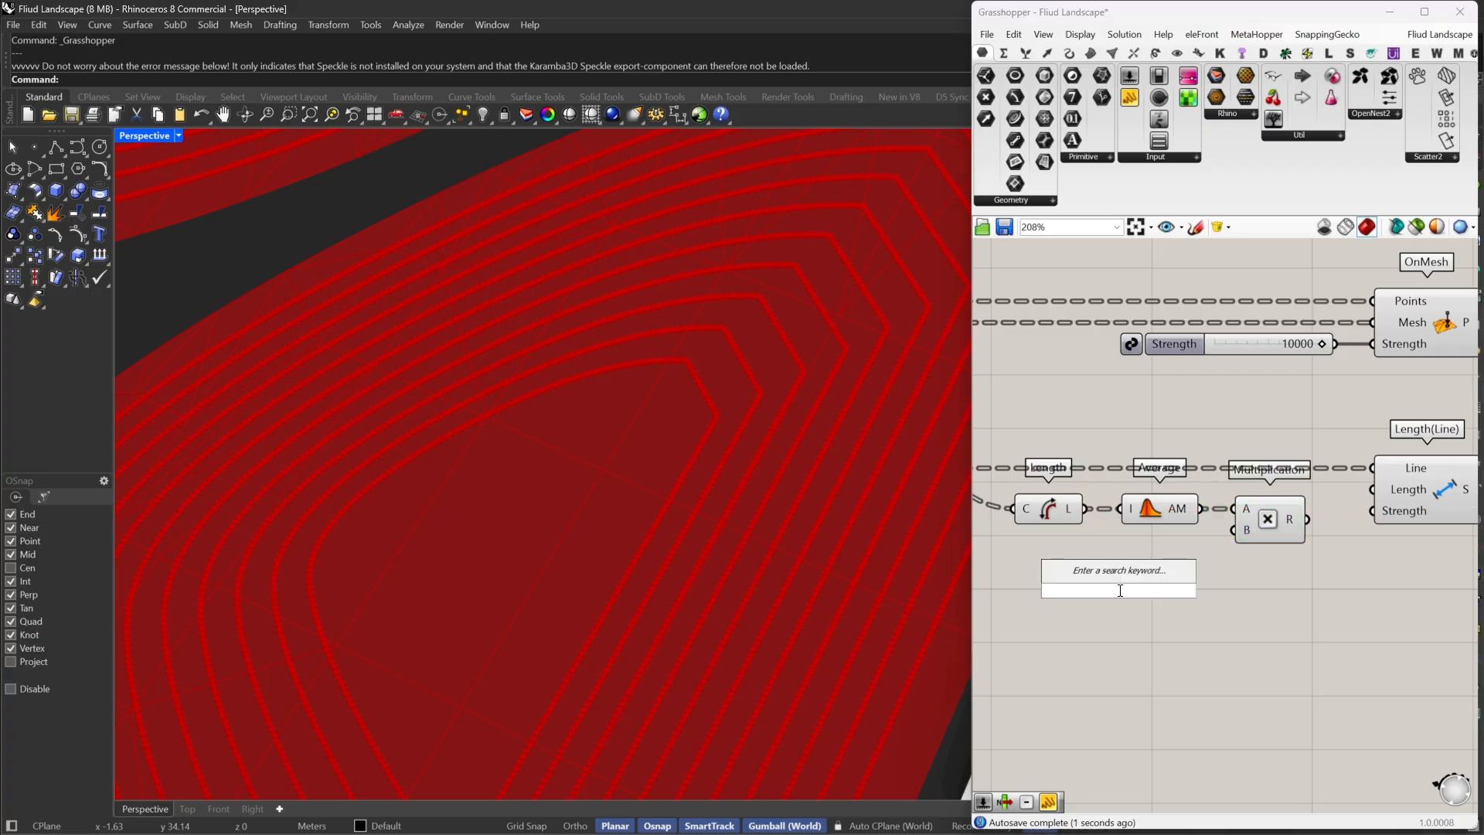
text(1.0)
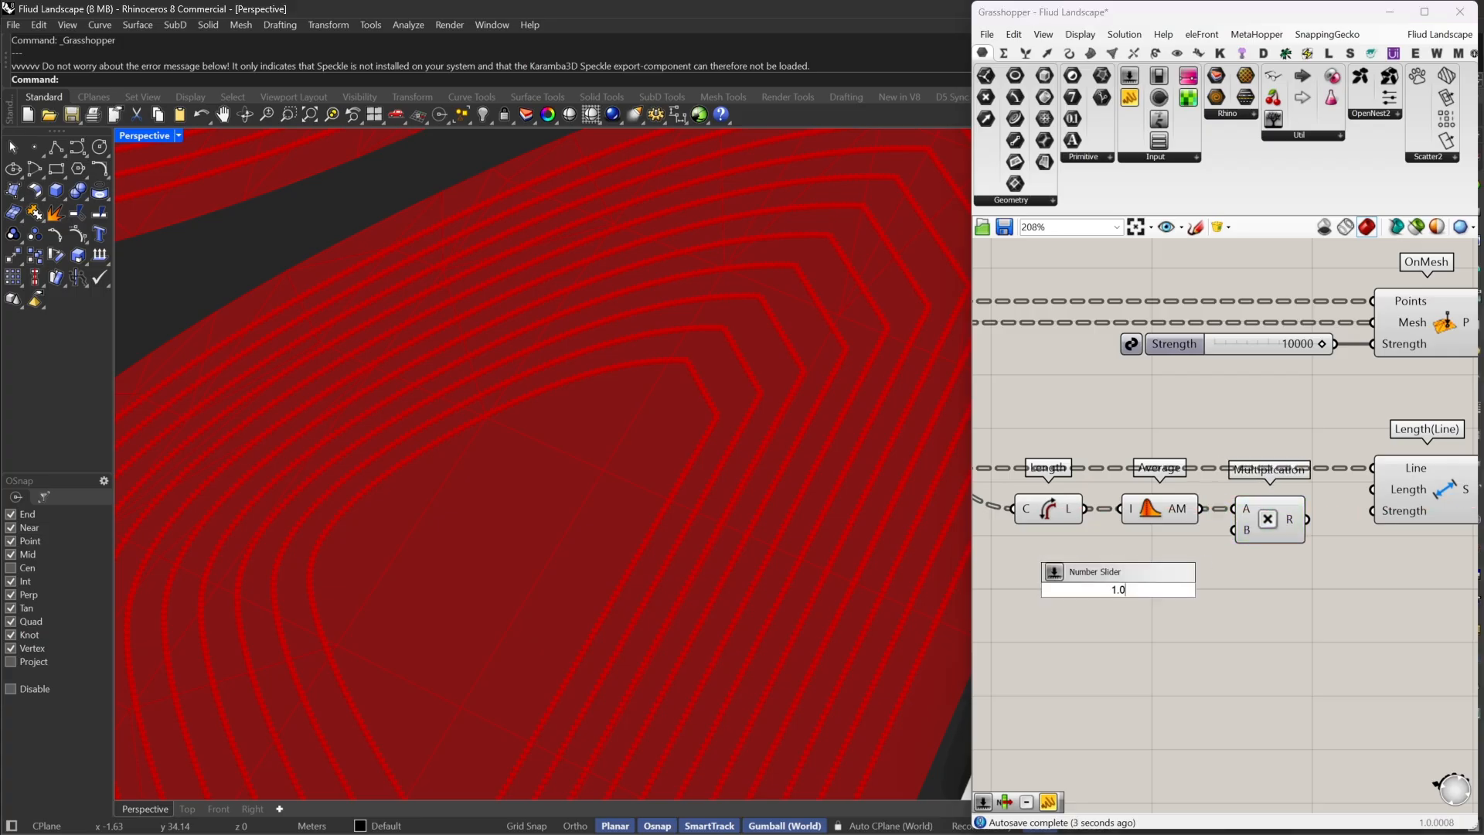
text(5)
key(Return)
drag(1217, 576, 1207, 590)
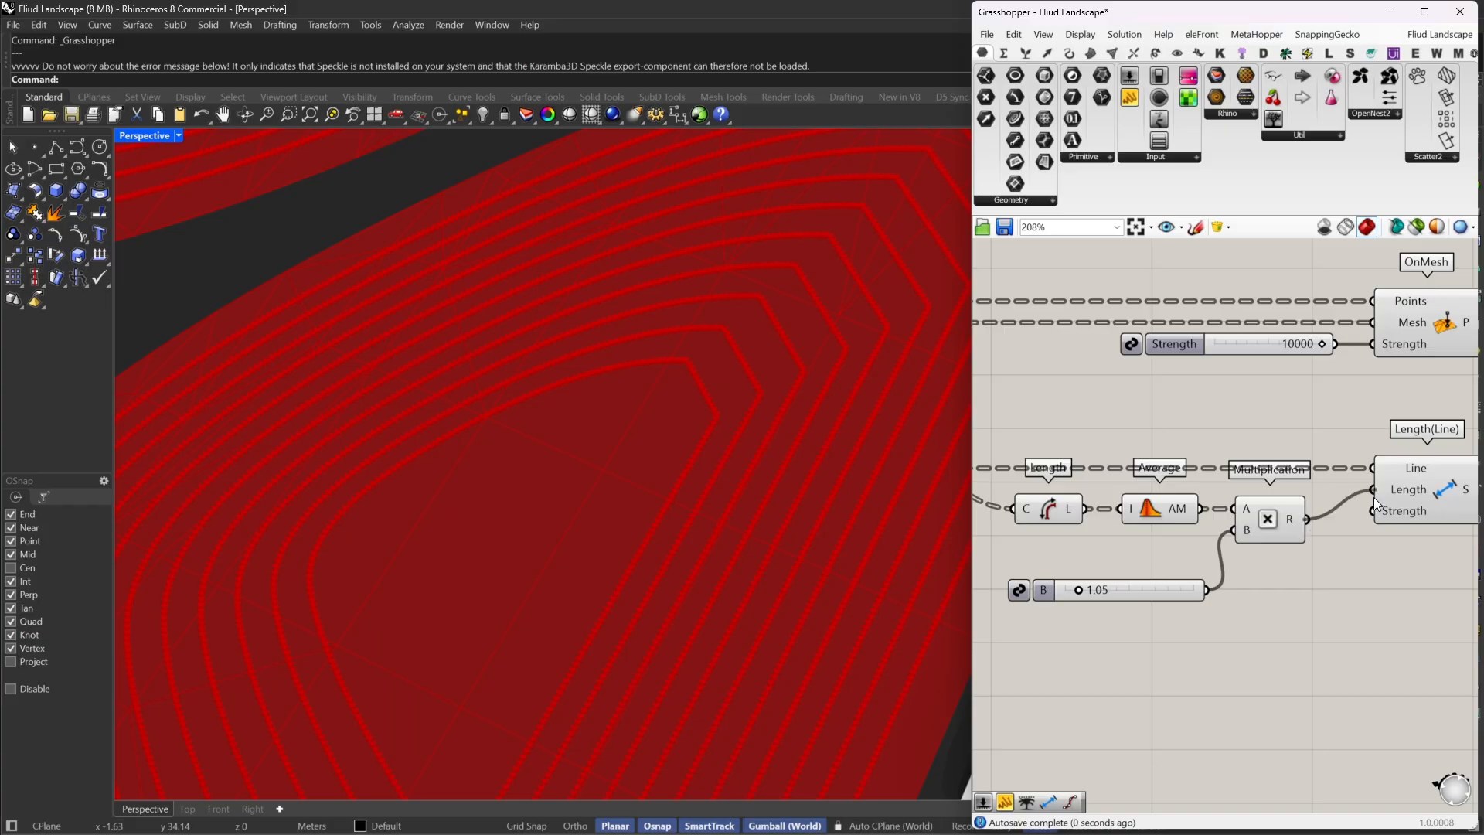
Duplicate the 10000 Strength slider, connect the copy to the Strength input of Length(Line), and tidy both sliders beneath the multiplication chain
scroll(1312, 523, down, 2)
click(1277, 391)
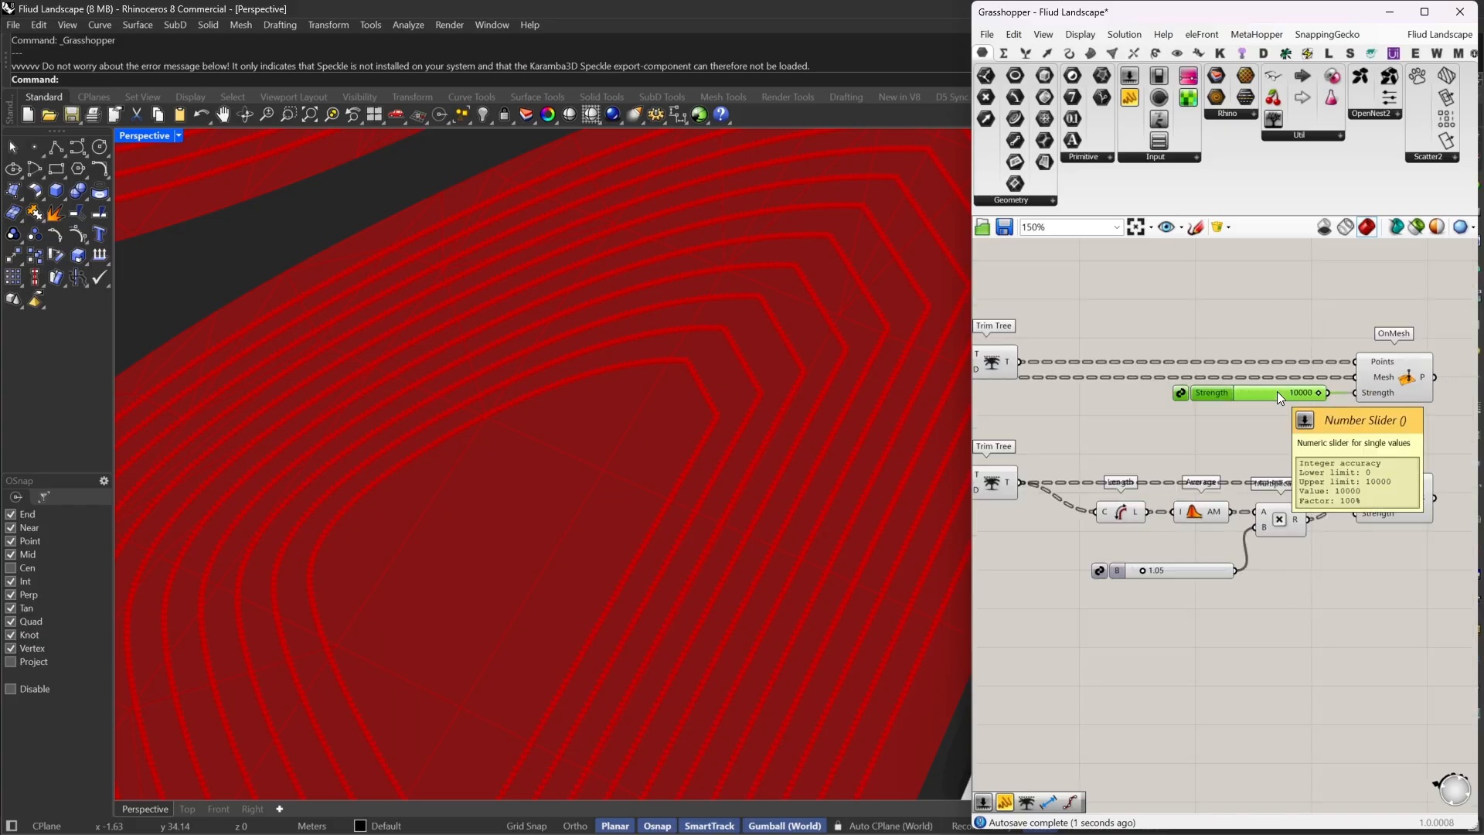
key(ctrl+c)
key(ctrl+v)
drag(1278, 396, 1261, 453)
scroll(1356, 485, up, 3)
drag(1357, 541, 1217, 665)
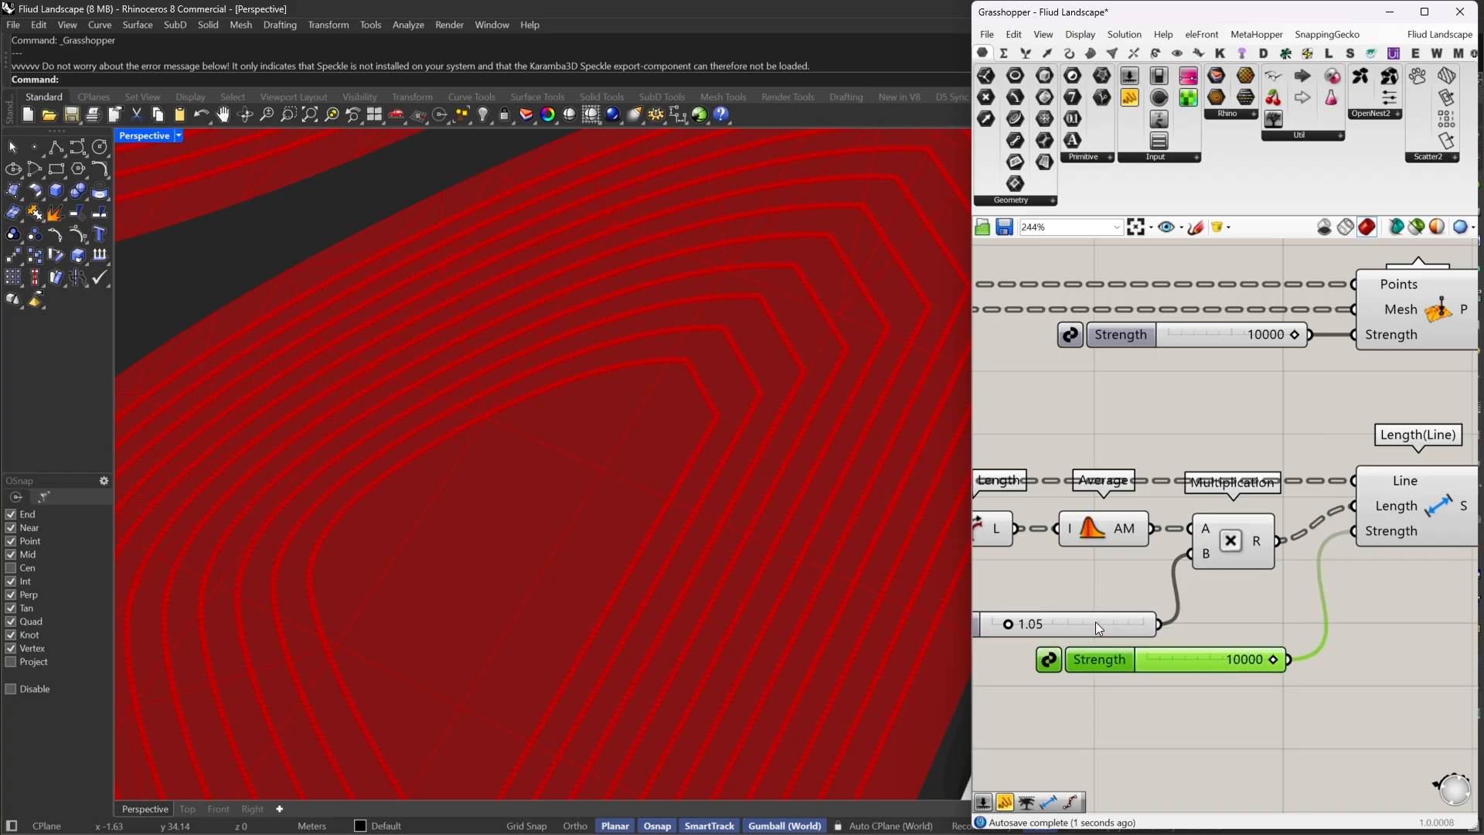
drag(1096, 621, 1087, 569)
drag(1192, 663, 1184, 623)
Connect the OnMesh and Length(Line) outputs to the second input of Entwine and align Entwine with OnMesh
scroll(1376, 510, down, 5)
right_drag(1422, 522, 1198, 544)
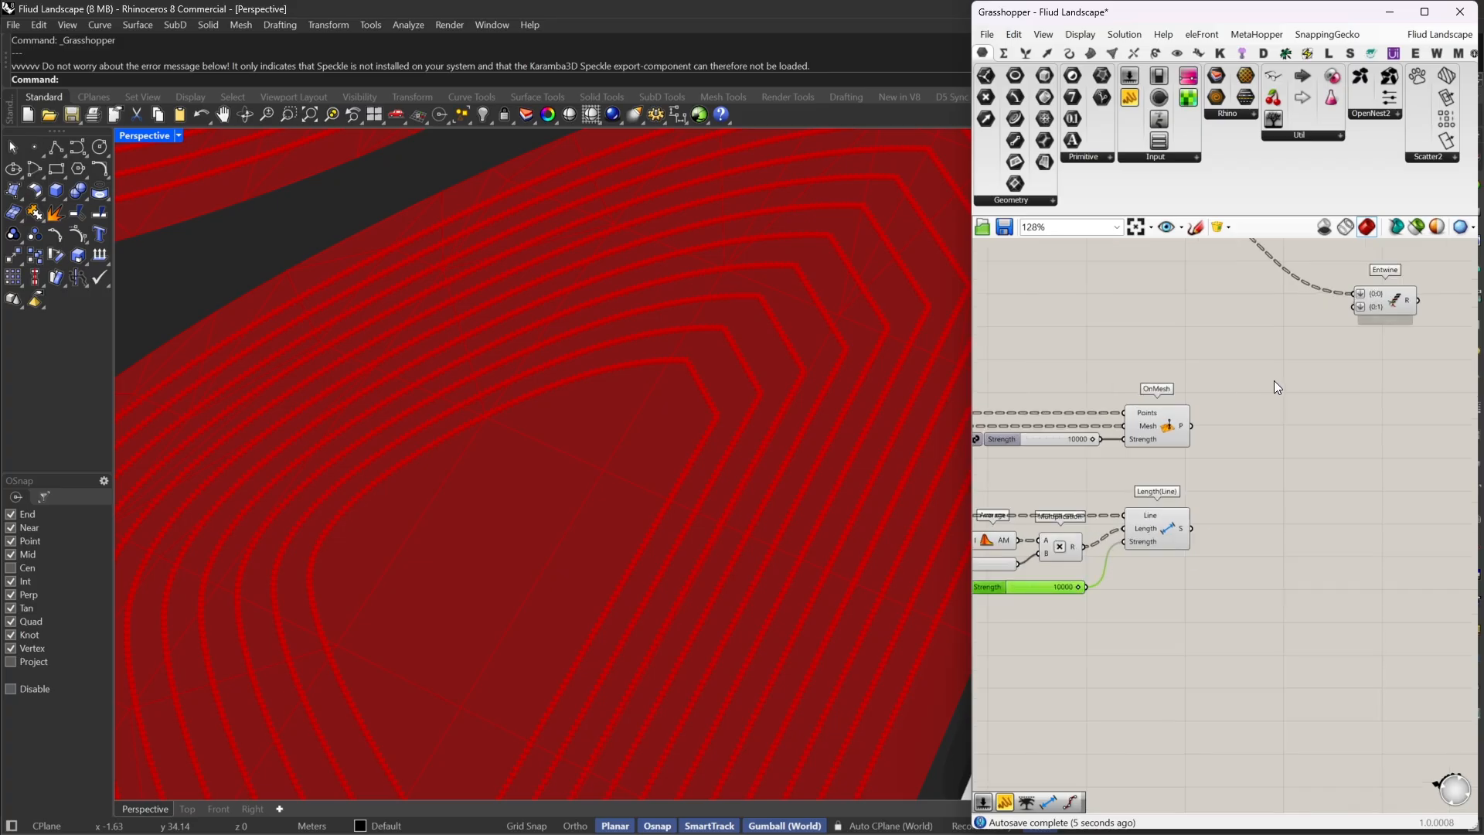
click(1376, 330)
scroll(1317, 470, up, 3)
drag(1340, 439, 1142, 408)
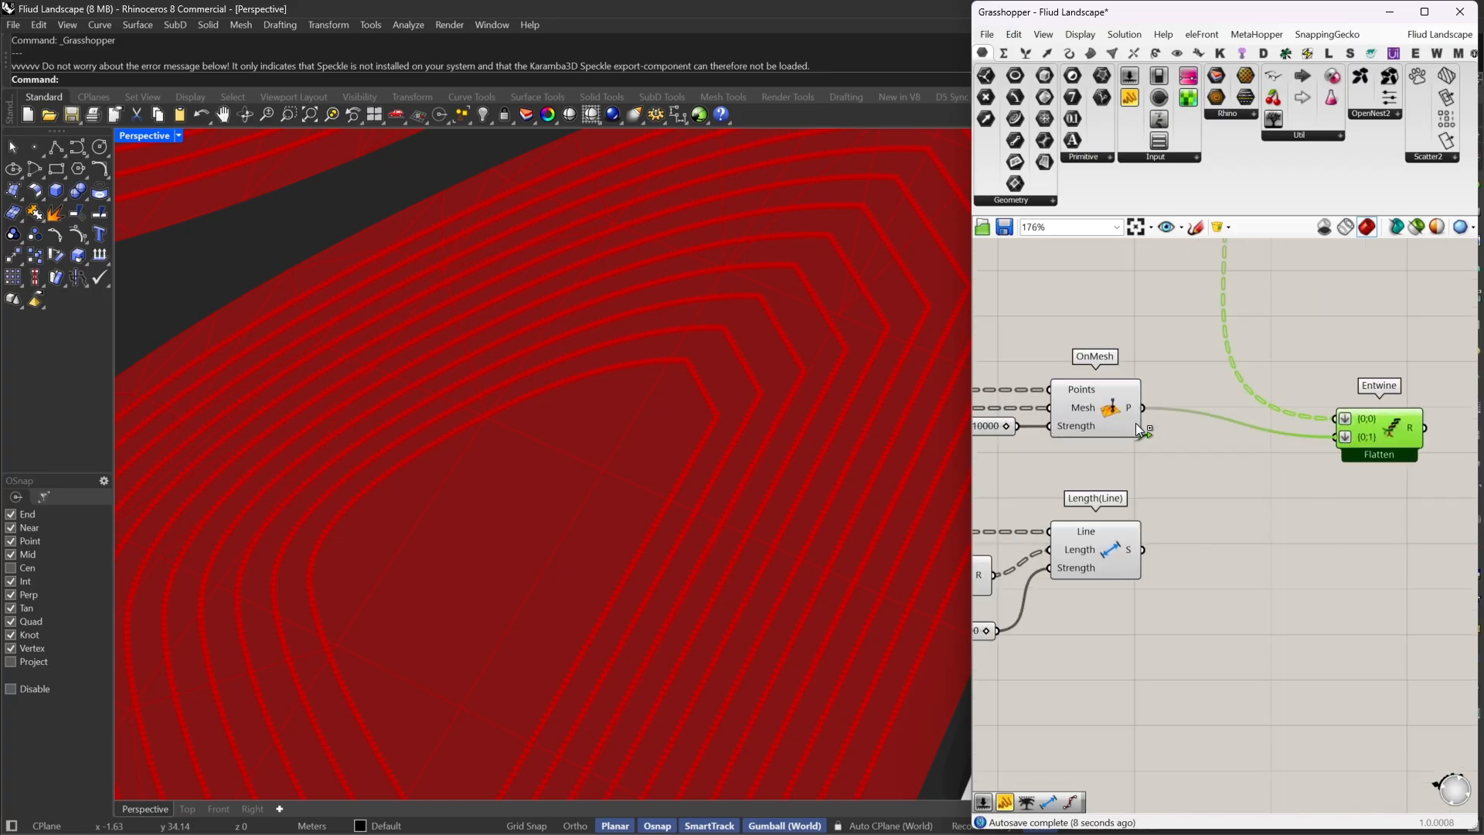
shift+drag(1336, 437, 1143, 549)
drag(1399, 430, 1390, 402)
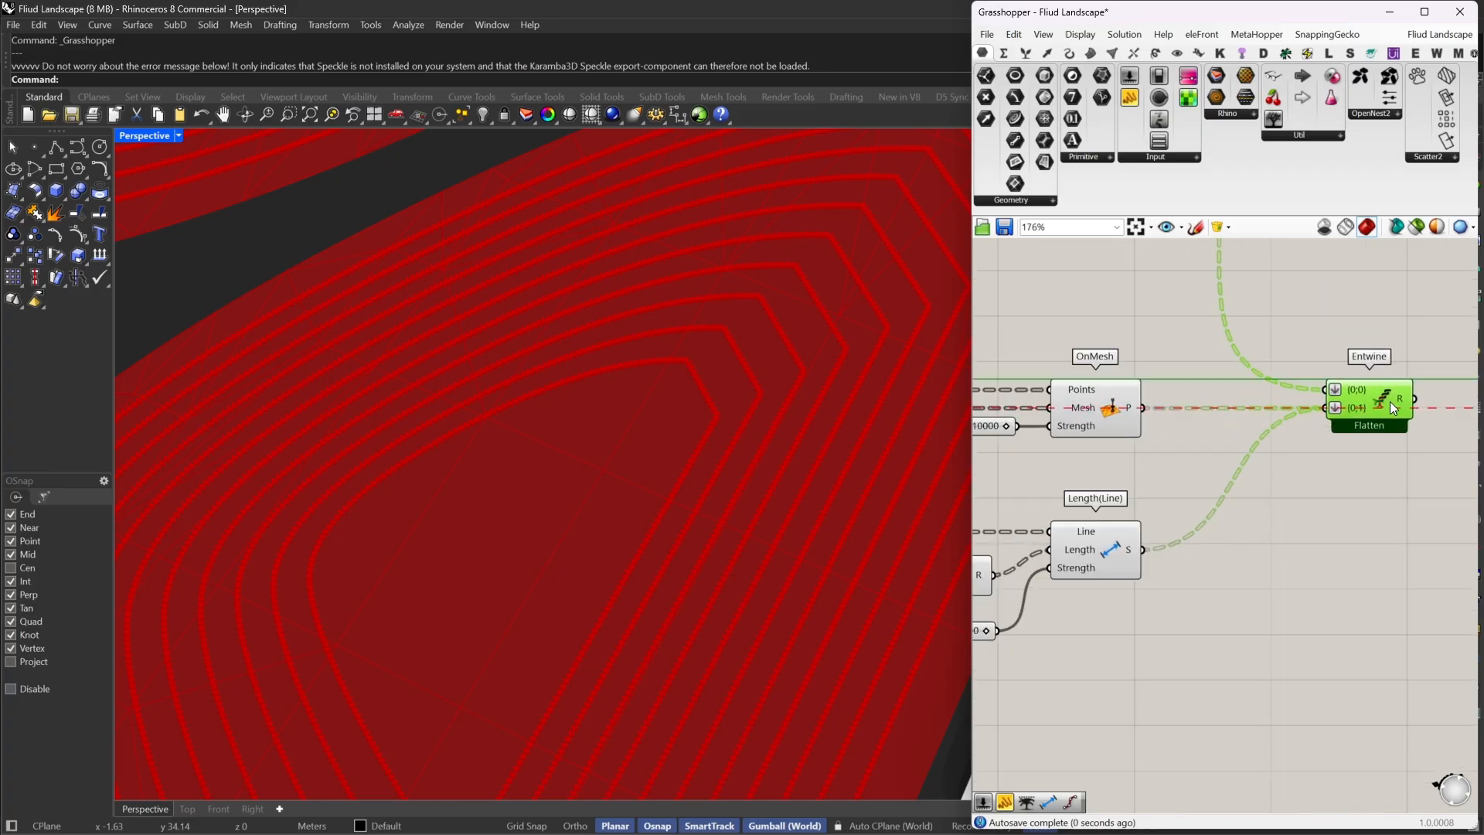
Add a Kangaroo Angle goal component and place it directly below Length(Line)
scroll(1390, 402, down, 5)
scroll(1247, 456, up, 4)
mouse_move(1232, 507)
right_down()
mouse_move(1247, 456)
mouse_move(1186, 480)
mouse_move(1210, 490)
right_up()
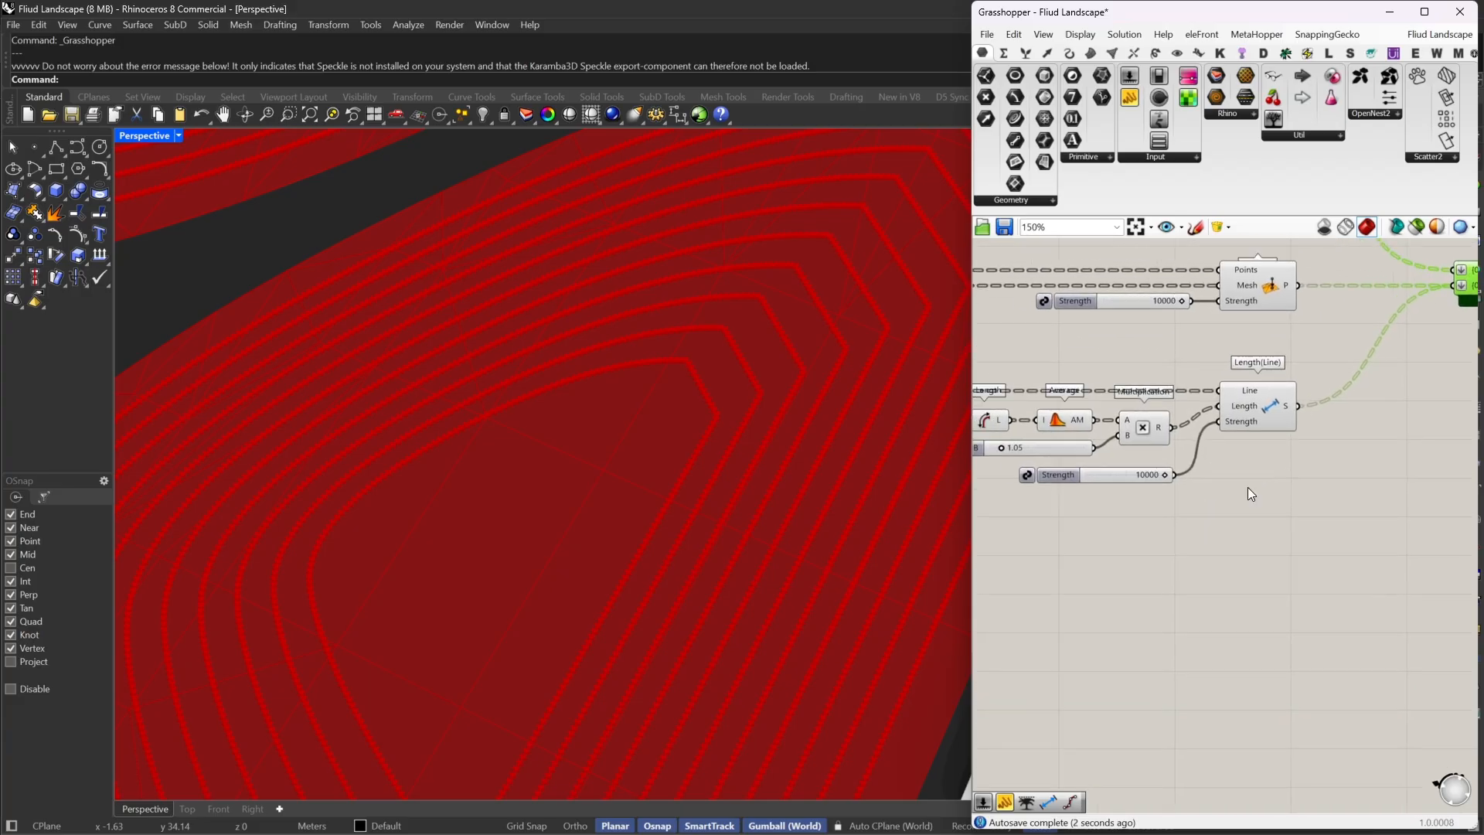
double_click(1224, 514)
text(angle)
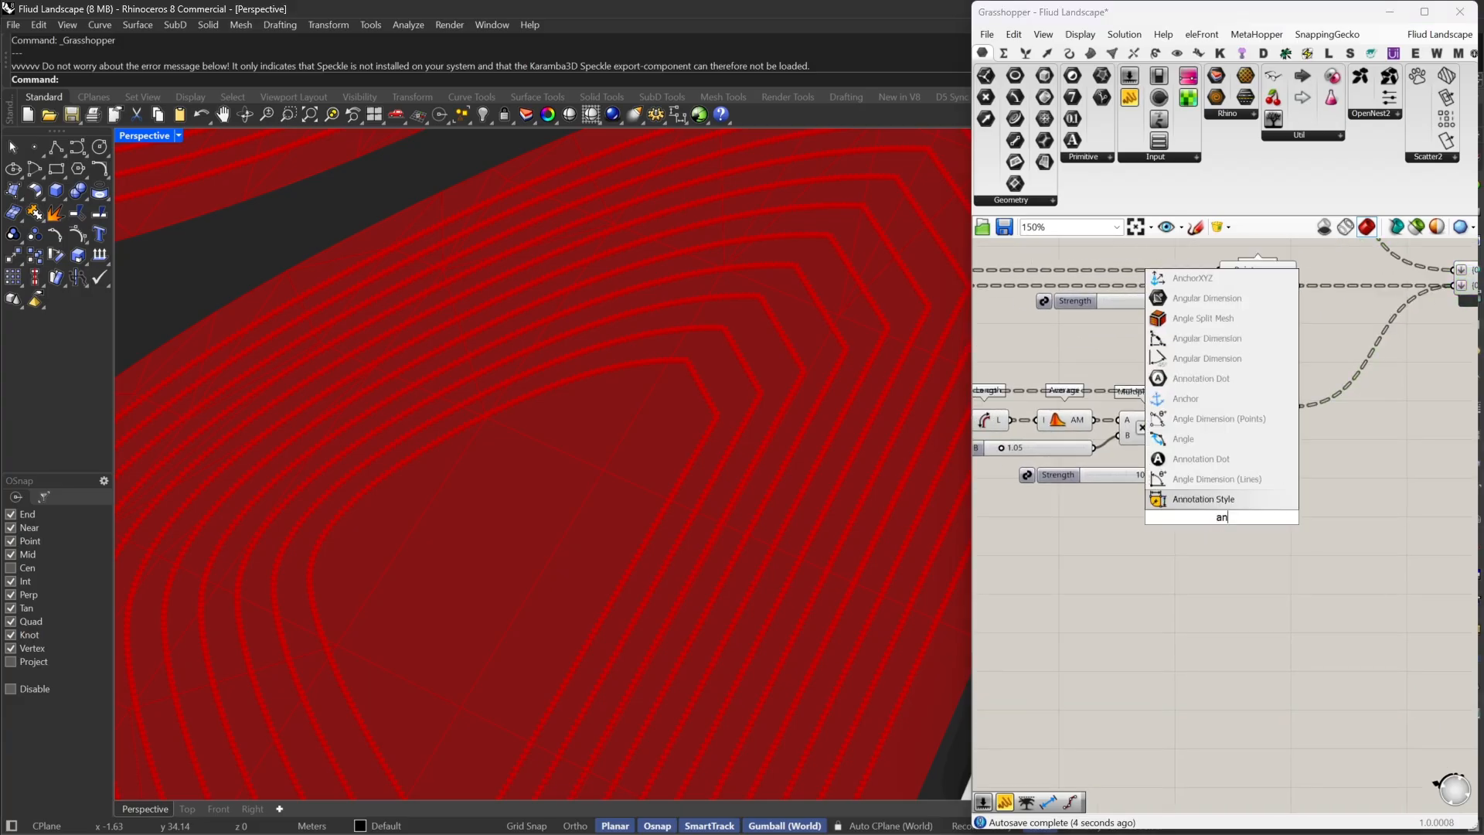
click(1209, 479)
scroll(1268, 574, up, 2)
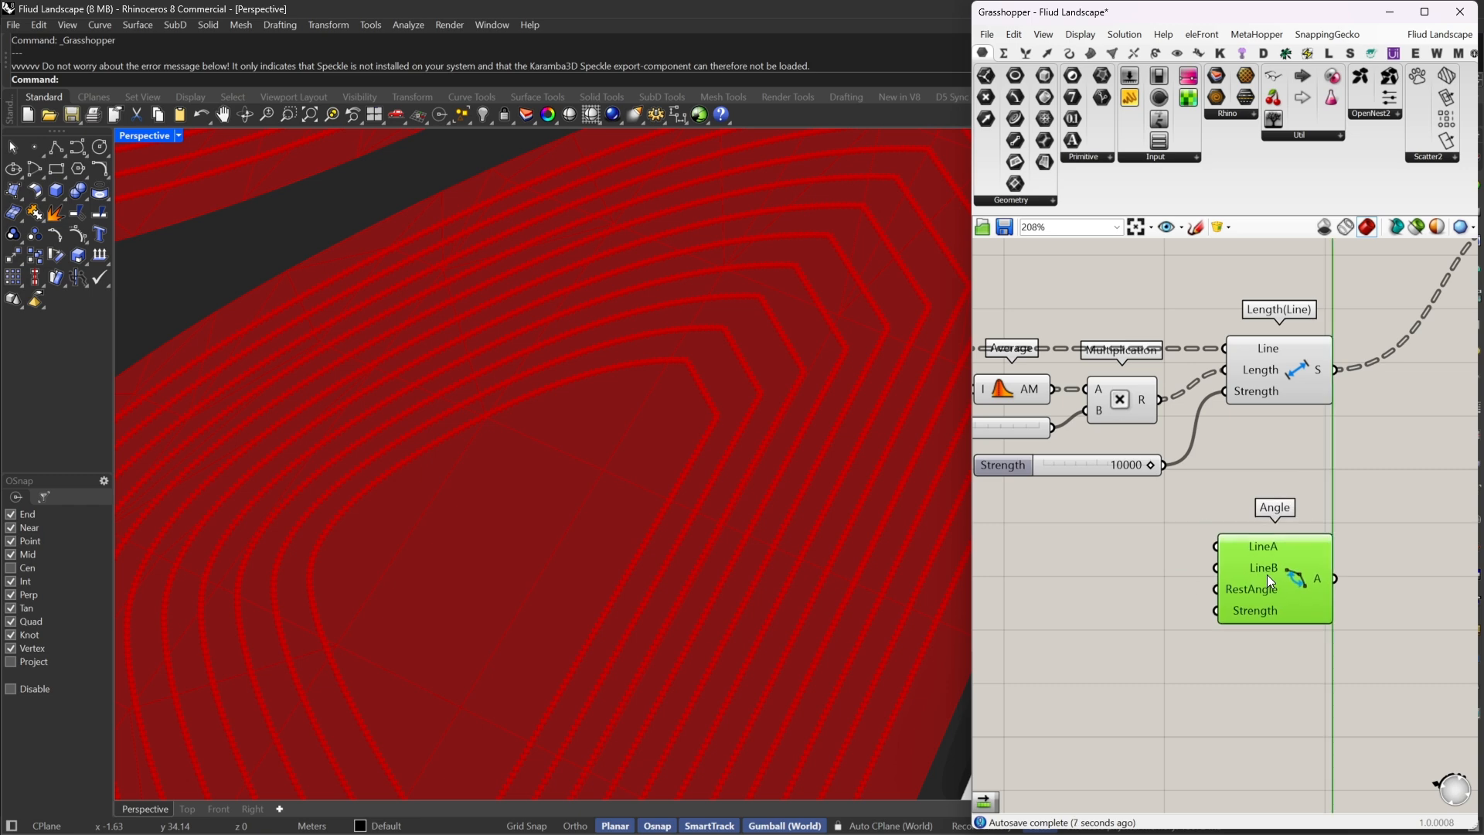
Route the lower Trim Tree output into the LineA input of Angle through a Relay placed level with that input
right_drag(1200, 490, 1389, 493)
scroll(1390, 494, down, 2)
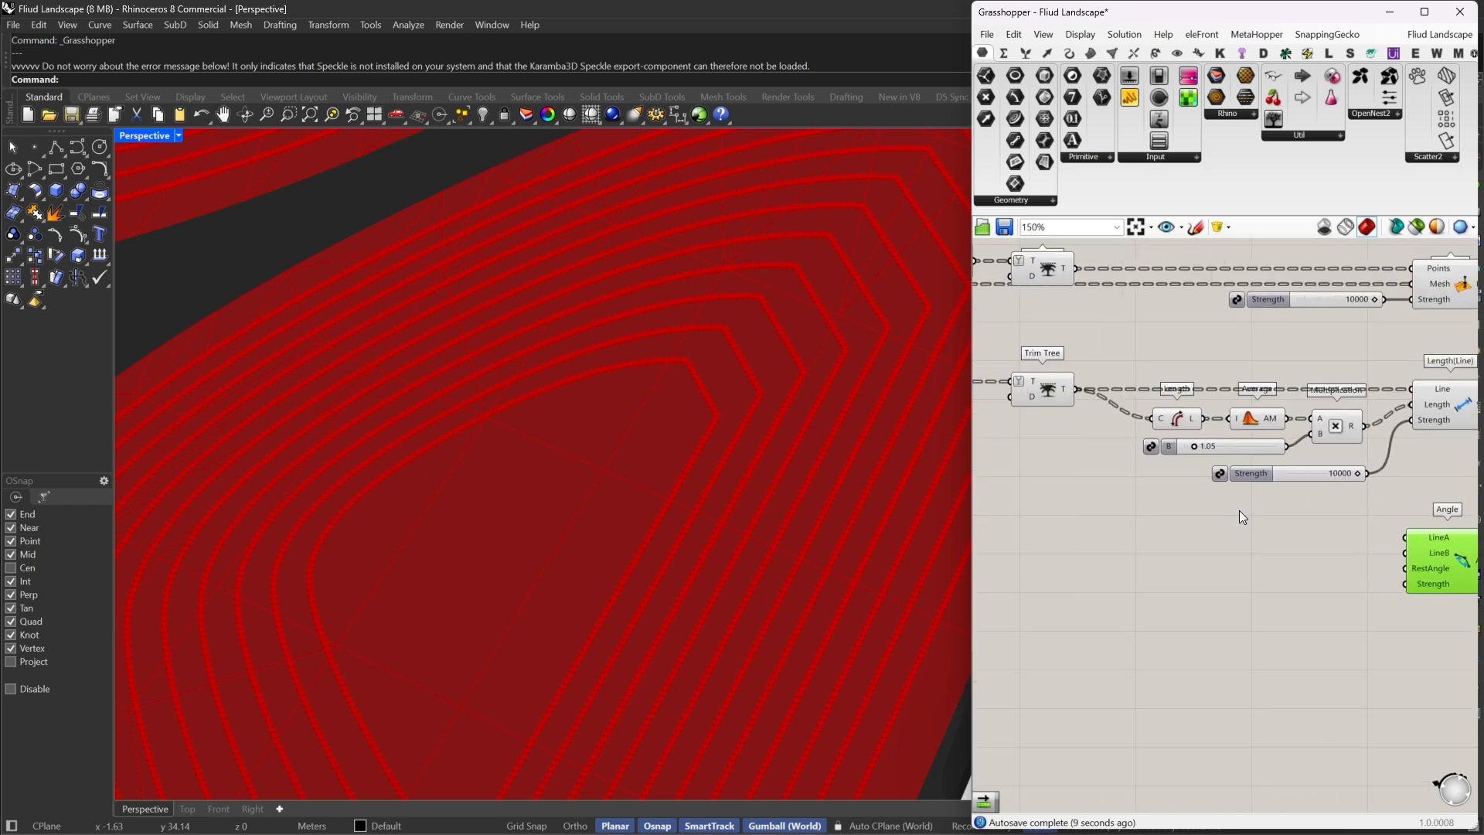
drag(1076, 389, 1128, 537)
double_click(1237, 536)
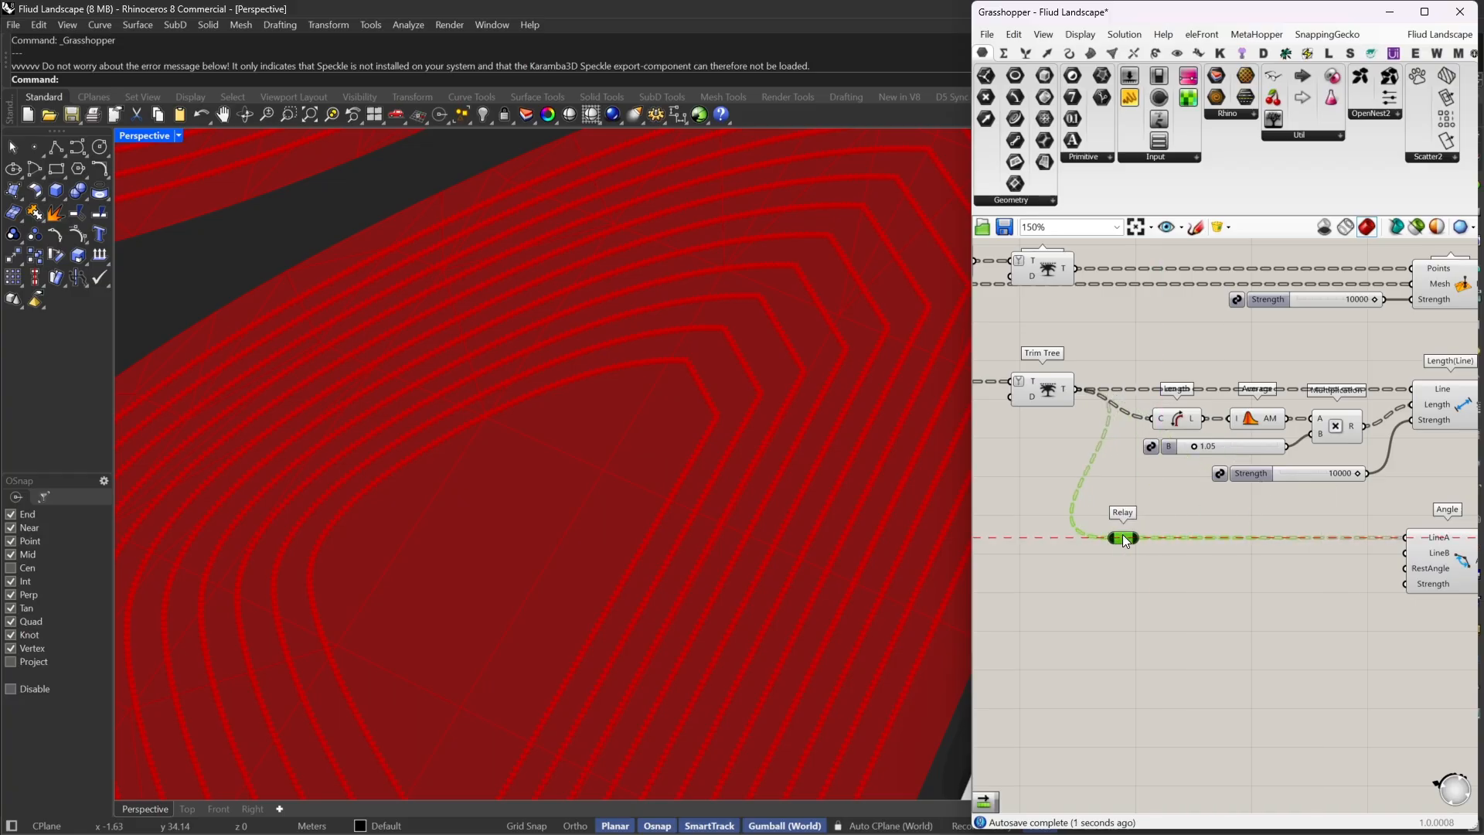
Add a Shift List component fed by the Relay and connect its output to the LineB input of Angle
double_click(1180, 554)
text(shi)
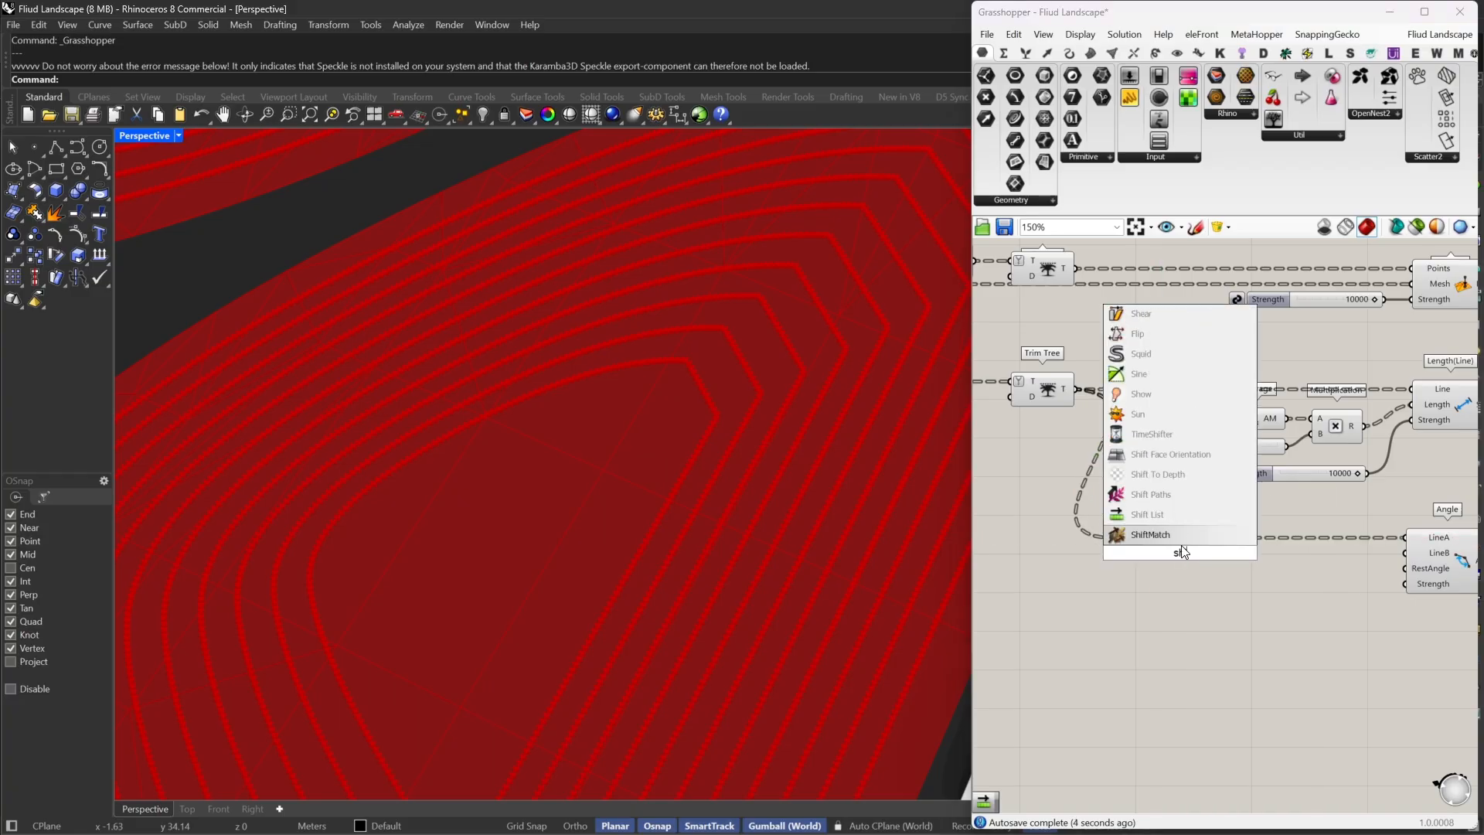
click(1180, 543)
scroll(1167, 542, up, 1)
drag(1152, 536, 1140, 536)
drag(1179, 561, 1206, 561)
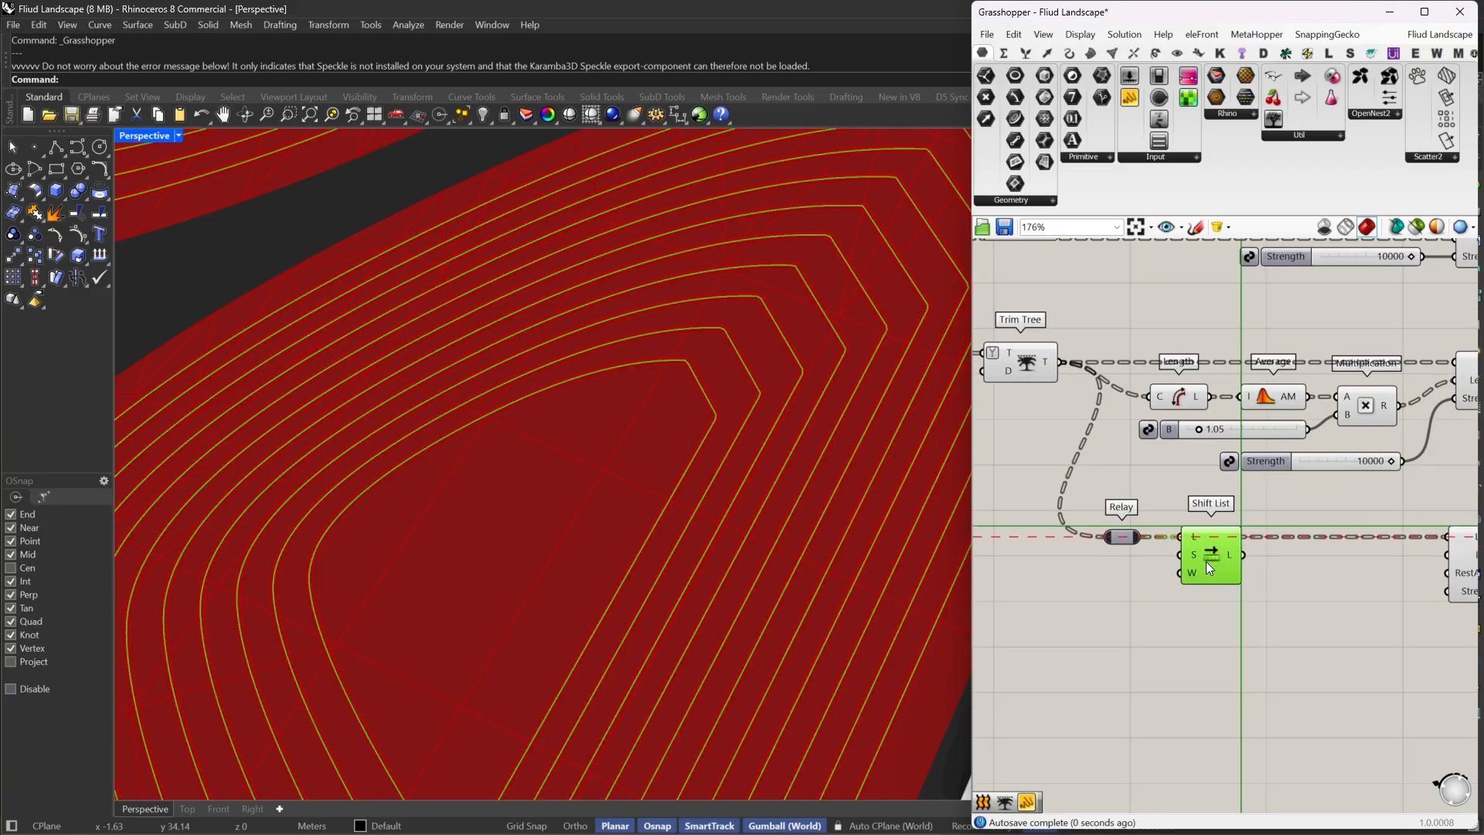
right_drag(1233, 573, 1135, 547)
drag(1145, 527, 1348, 525)
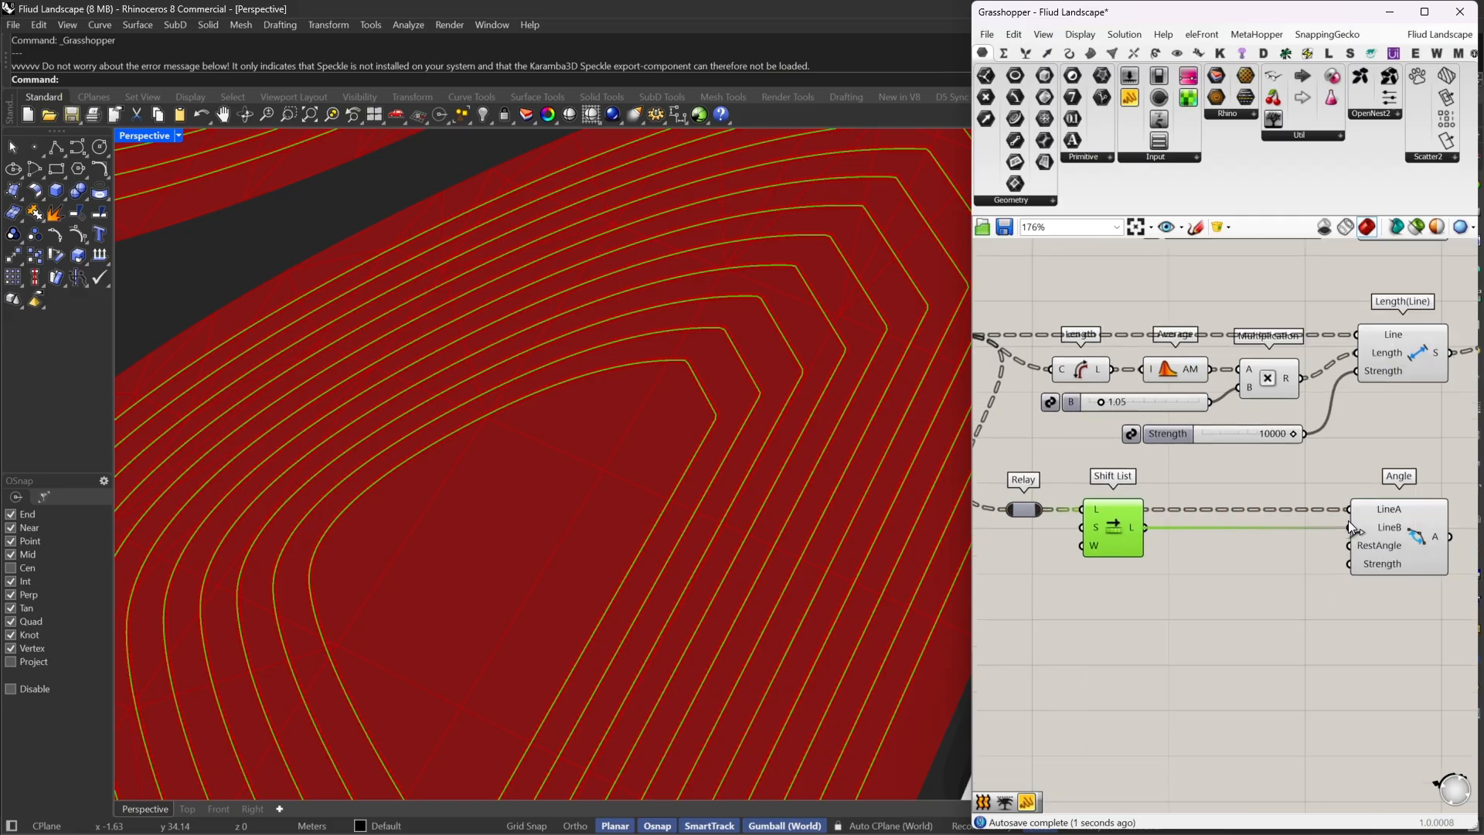
Add a constant value of 0 and connect it to the RestAngle input of Angle
double_click(1217, 587)
text(0)
key(Return)
scroll(1307, 573, up, 2)
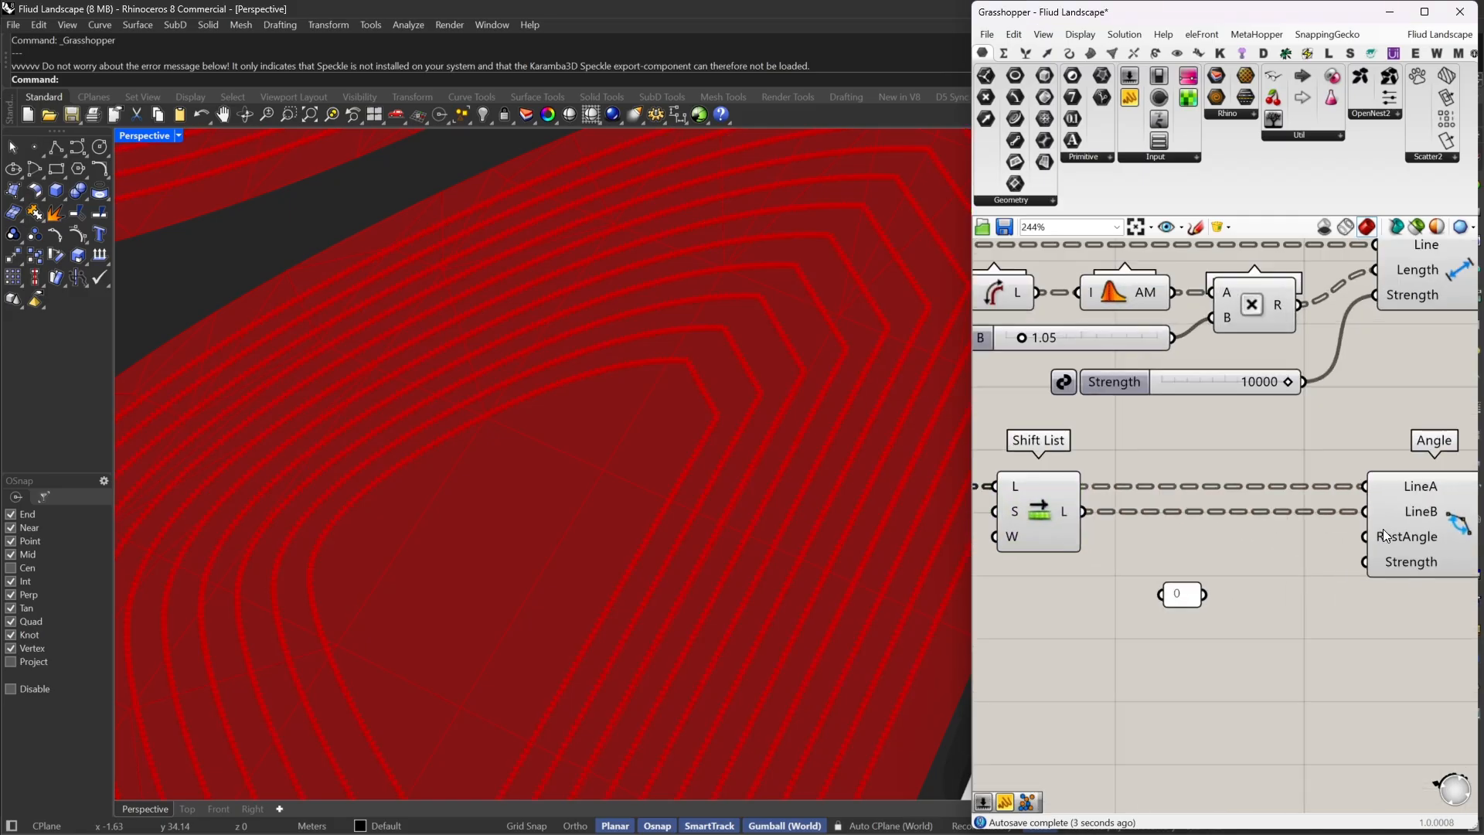
click(1415, 533)
drag(1366, 537, 1273, 538)
Copy the 10000 Strength slider of Length(Line), connect the copy to the Strength input of Angle, and place it beside that goal
click(1231, 381)
right_drag(1225, 432, 1204, 402)
alt+drag(1191, 358, 1176, 559)
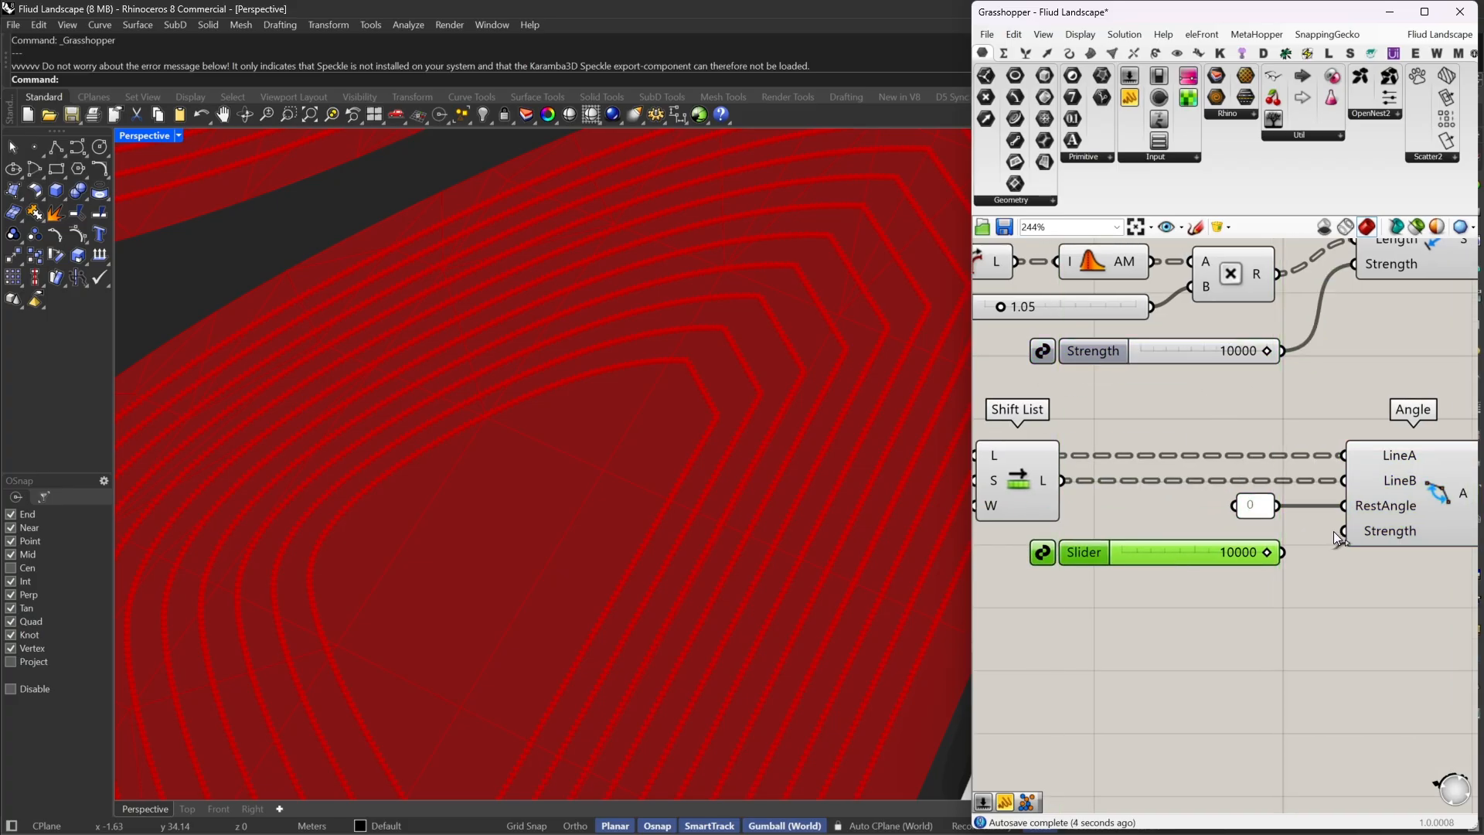
drag(1347, 531, 1287, 554)
drag(1199, 558, 1217, 526)
Add the Angle output to the second input of Entwine alongside the existing goal connections
scroll(1198, 563, down, 3)
scroll(1222, 530, down, 4)
right_drag(1314, 502, 1258, 513)
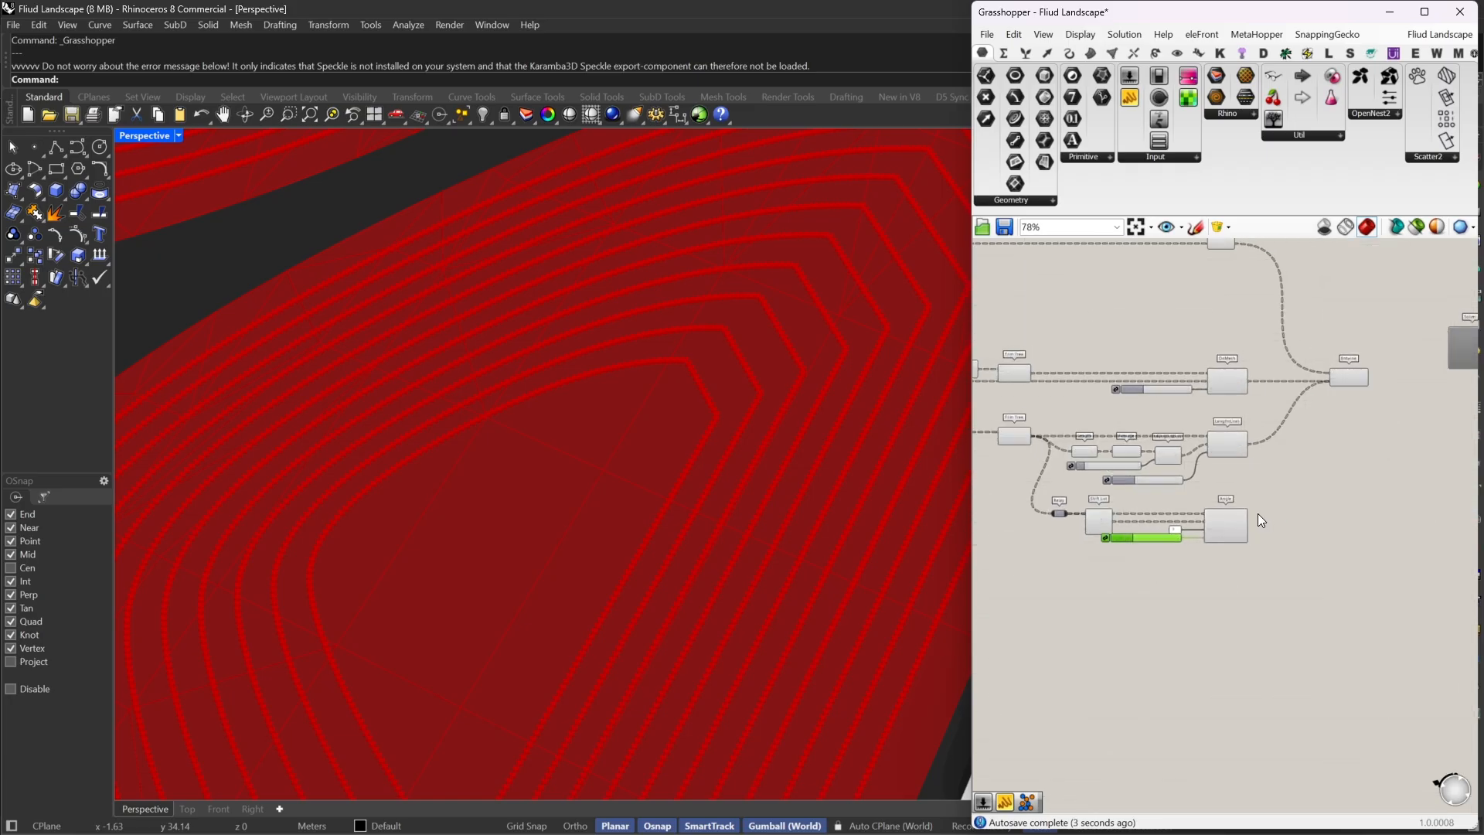
scroll(1258, 513, up, 4)
shift+drag(1239, 535, 1397, 271)
Add a SphereCollide goal component below Angle and connect the upper Trim Tree output to its Points input
scroll(1398, 275, down, 2)
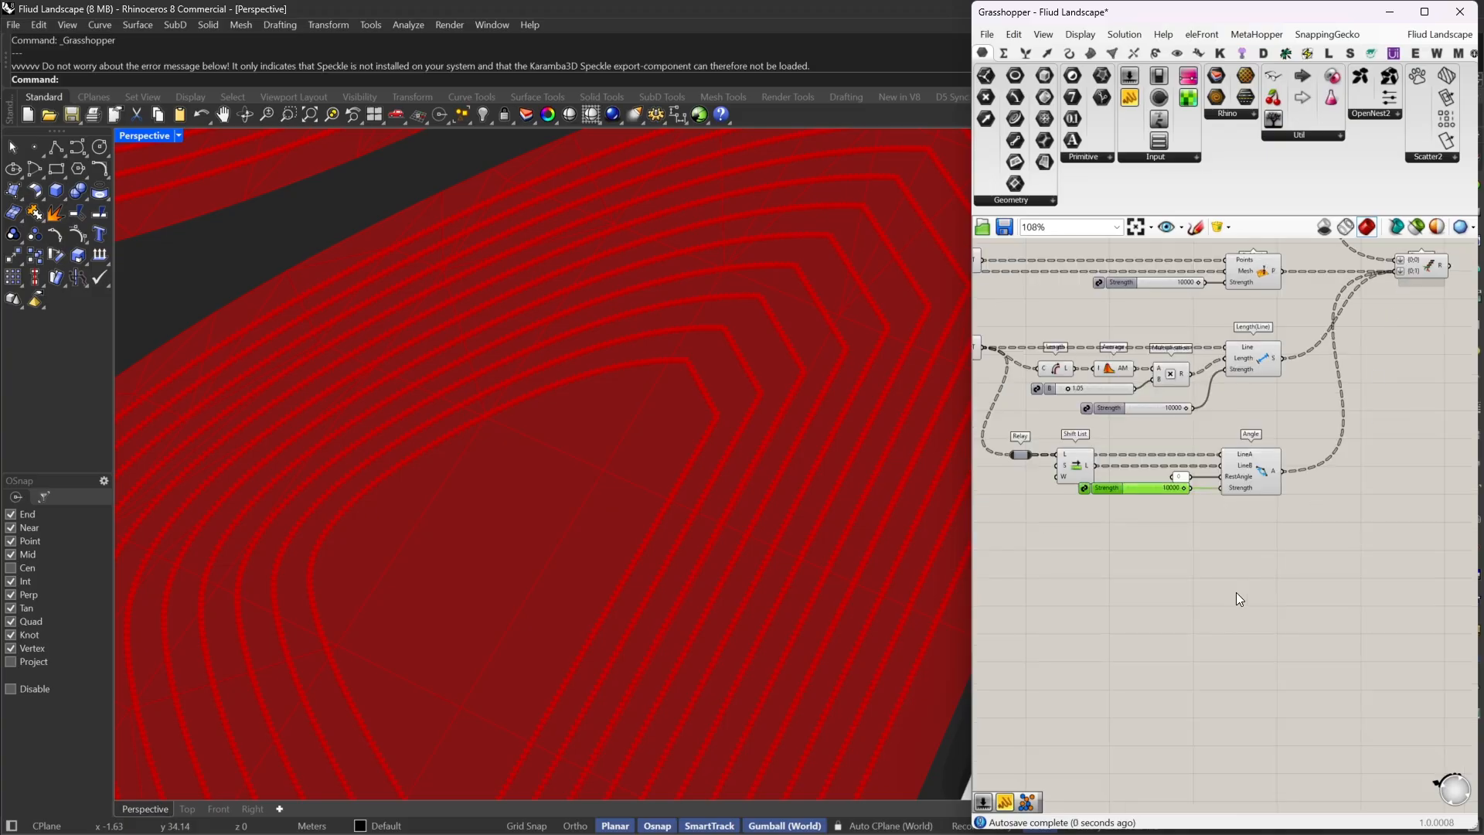
double_click(1227, 560)
text(a)
key(BackSpace)
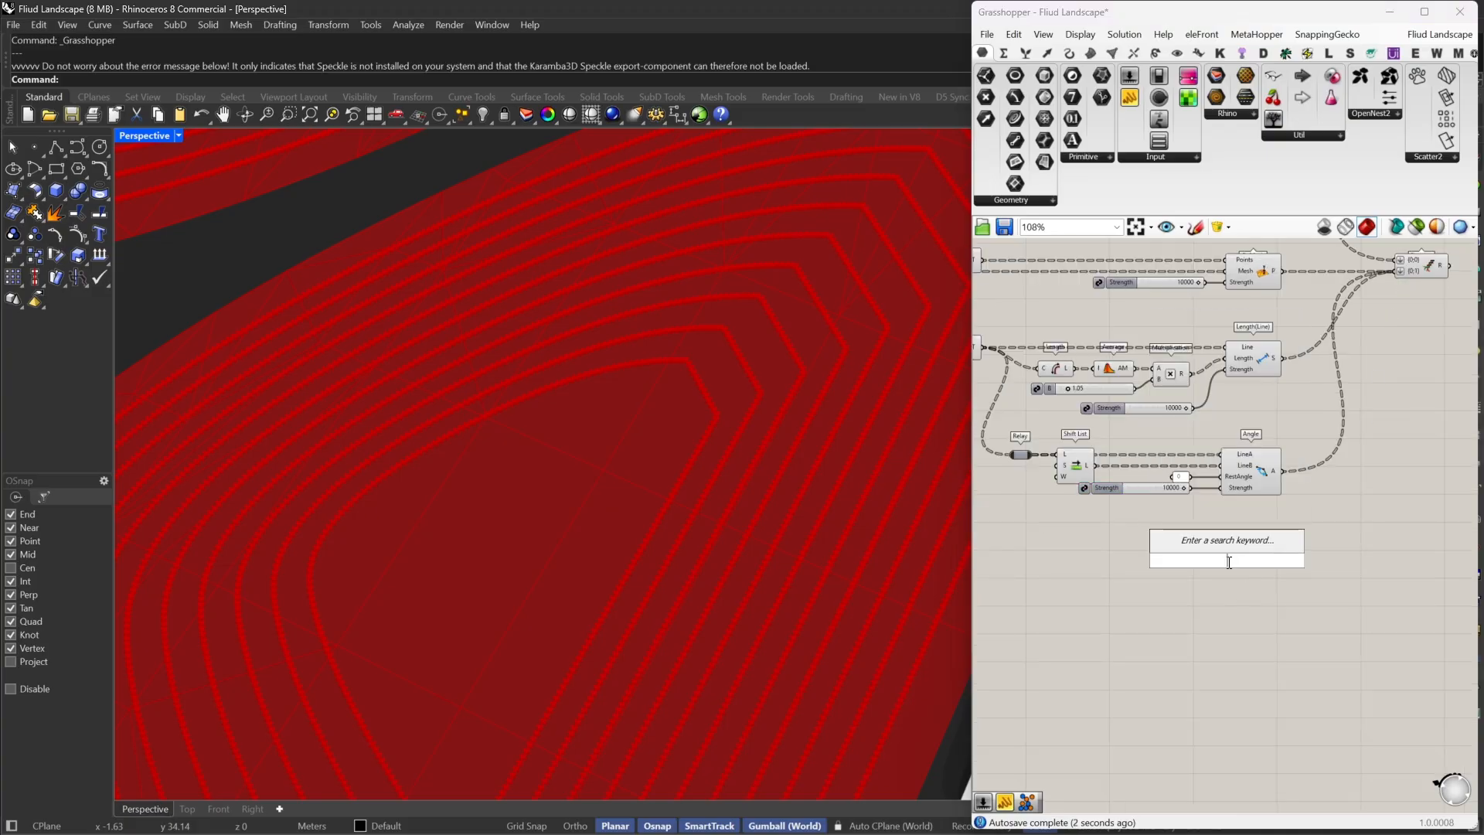
text(shp)
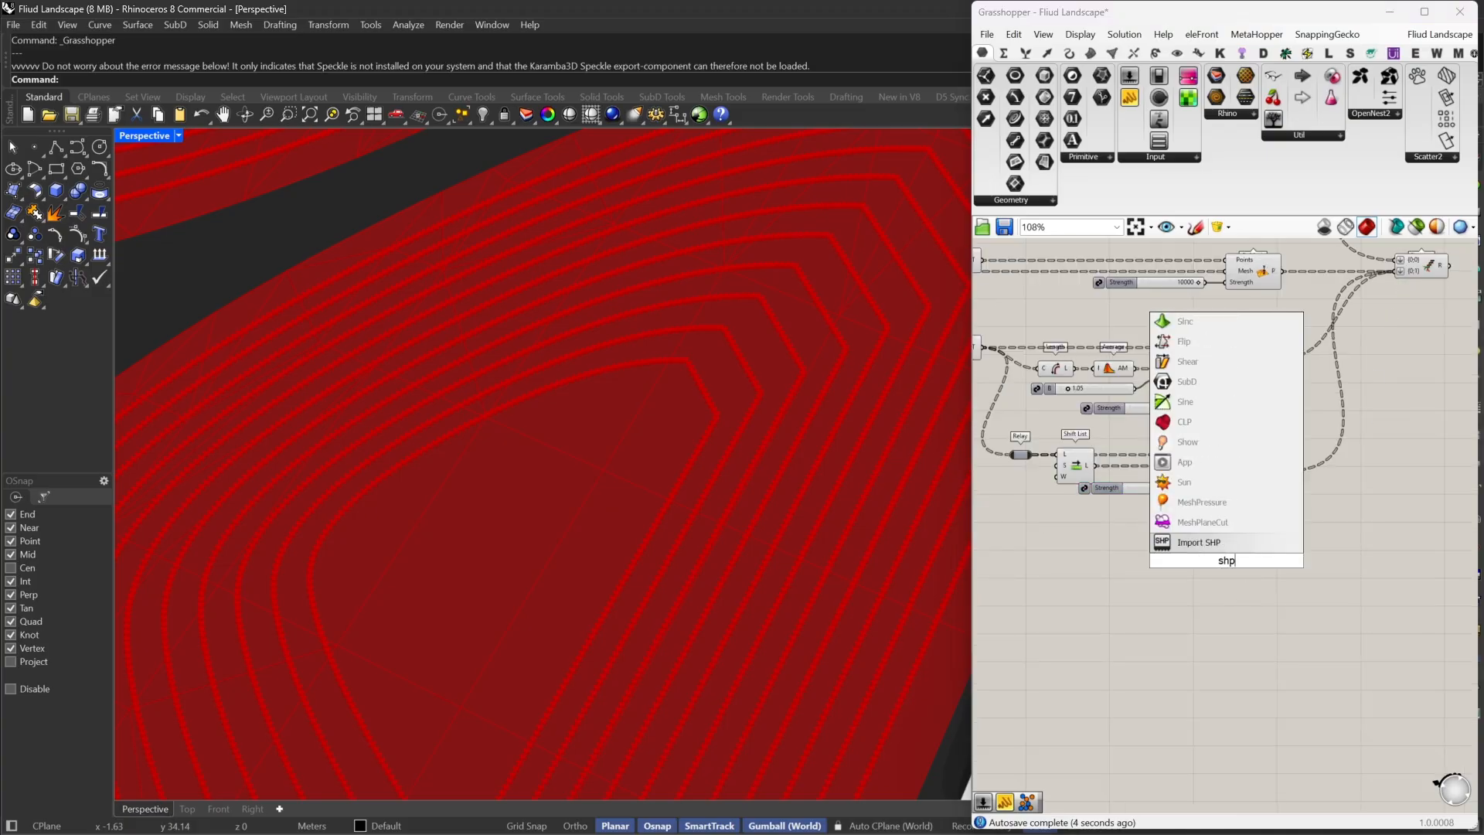
key(BackSpace)
key(BackSpace)
text(ph)
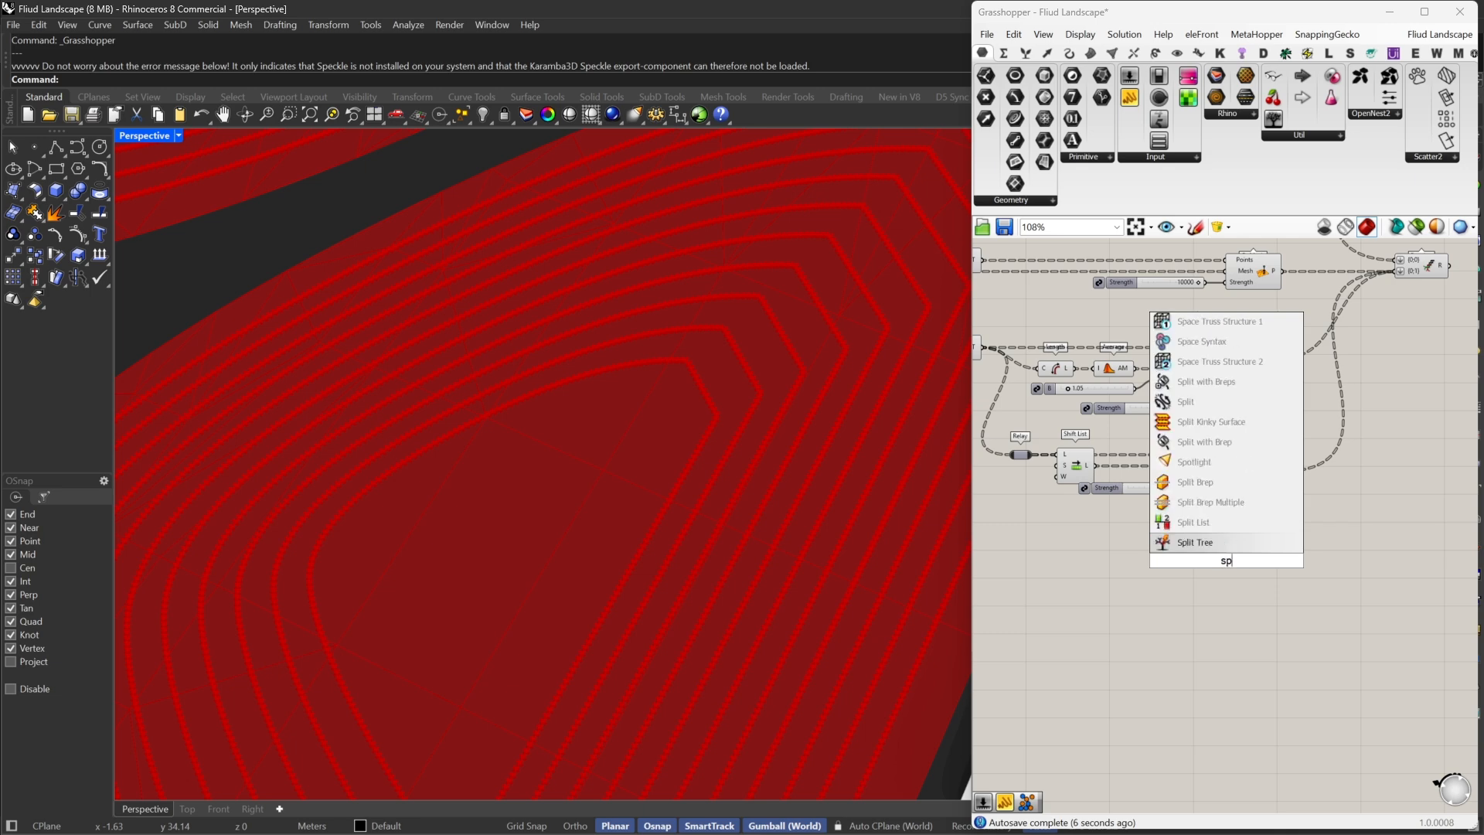
click(1214, 463)
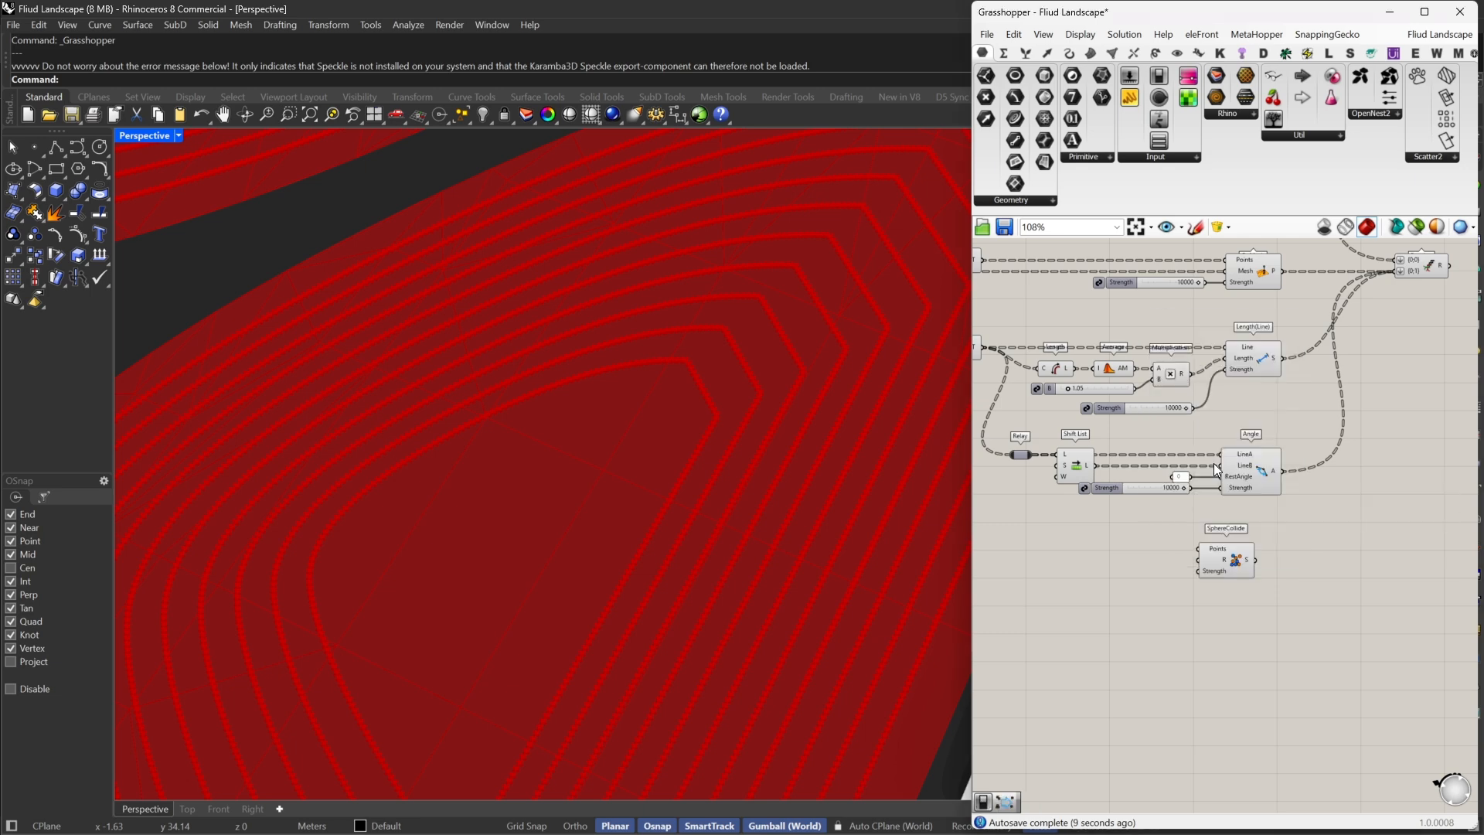
drag(1214, 463, 1146, 276)
scroll(1237, 425, up, 3)
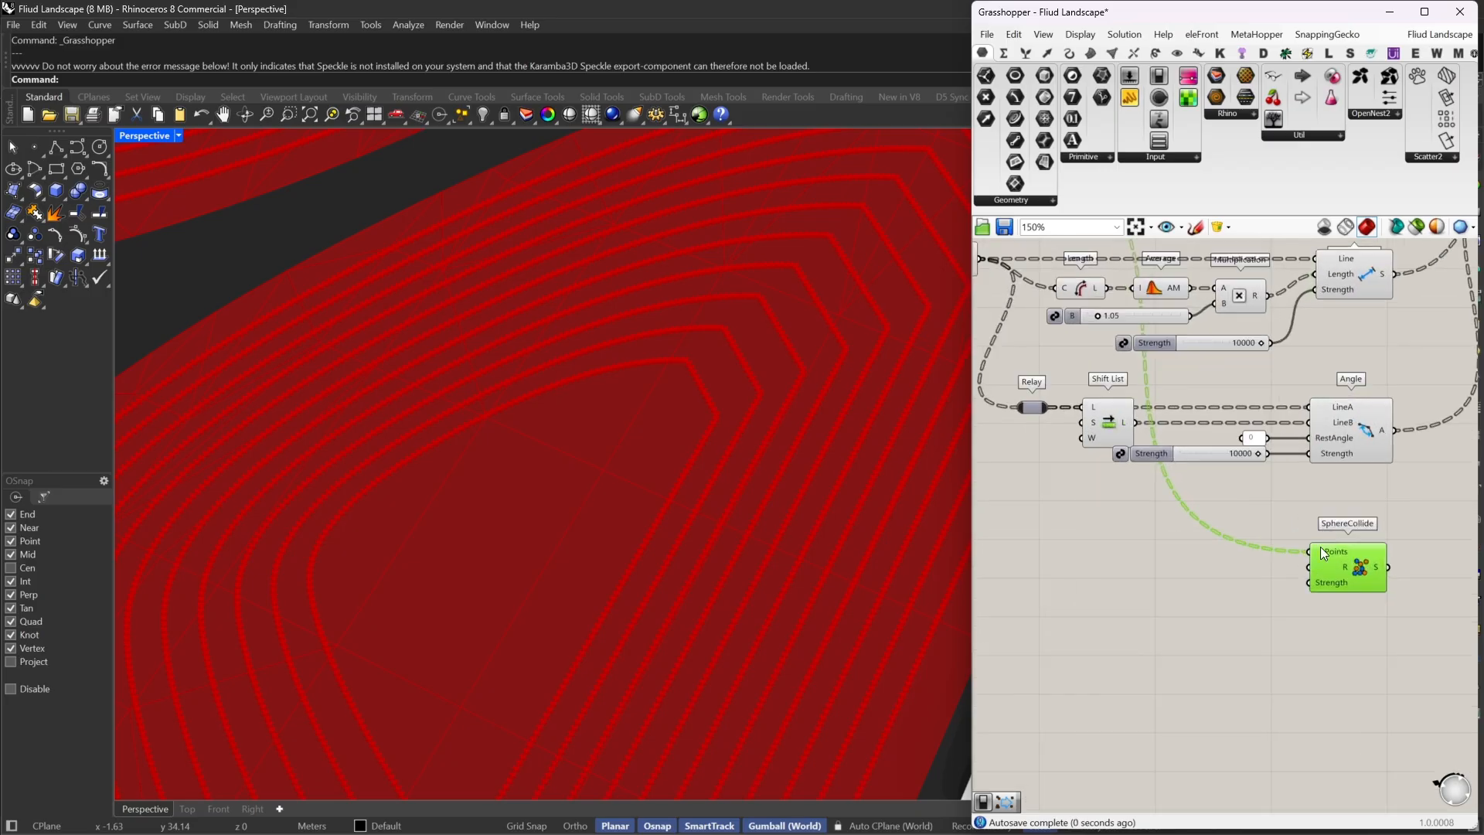
Connect the AM output of Average to the R input of SphereCollide
drag(1306, 567, 1180, 287)
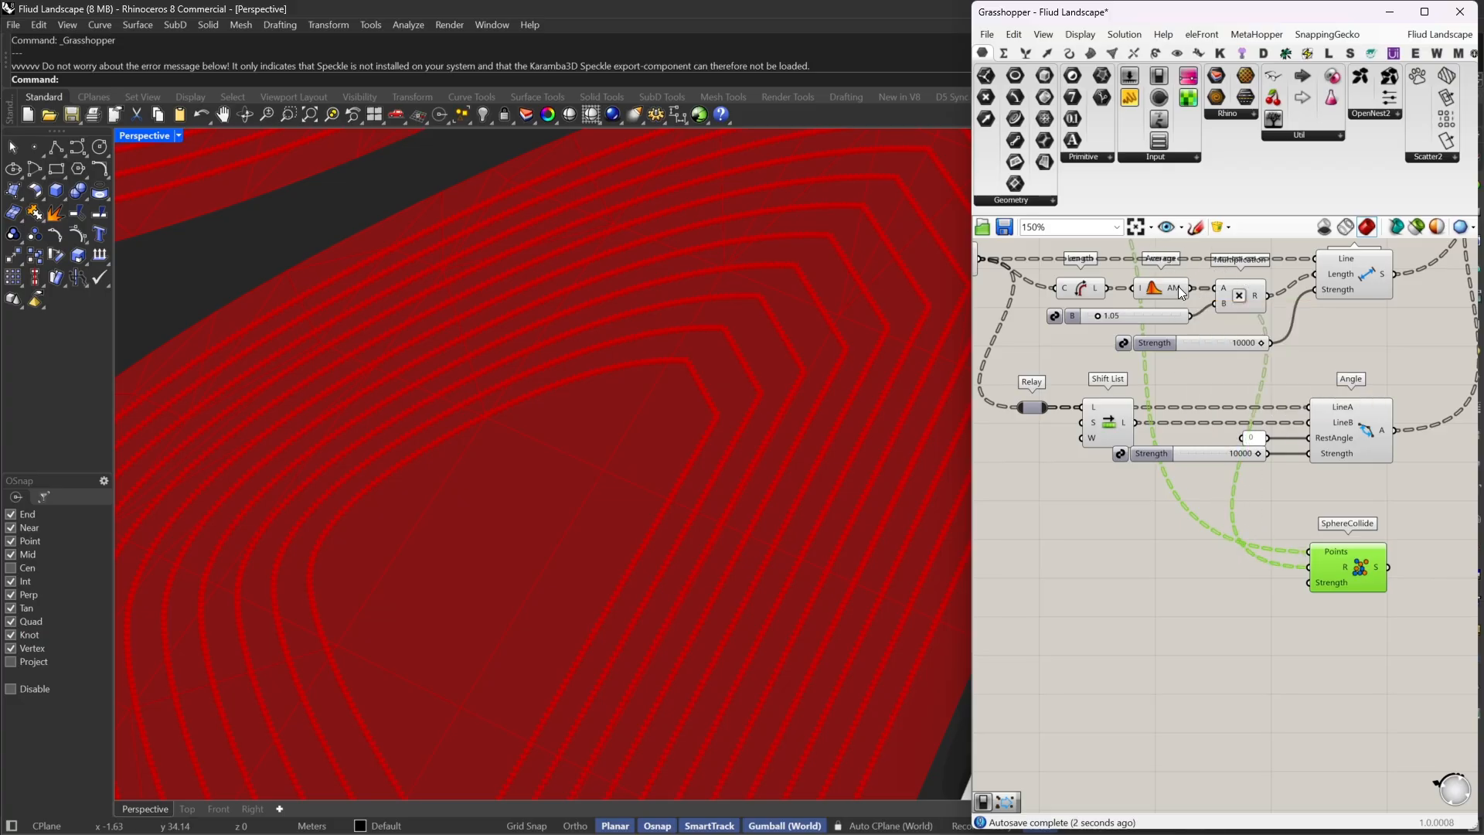
right_drag(1178, 286, 1178, 303)
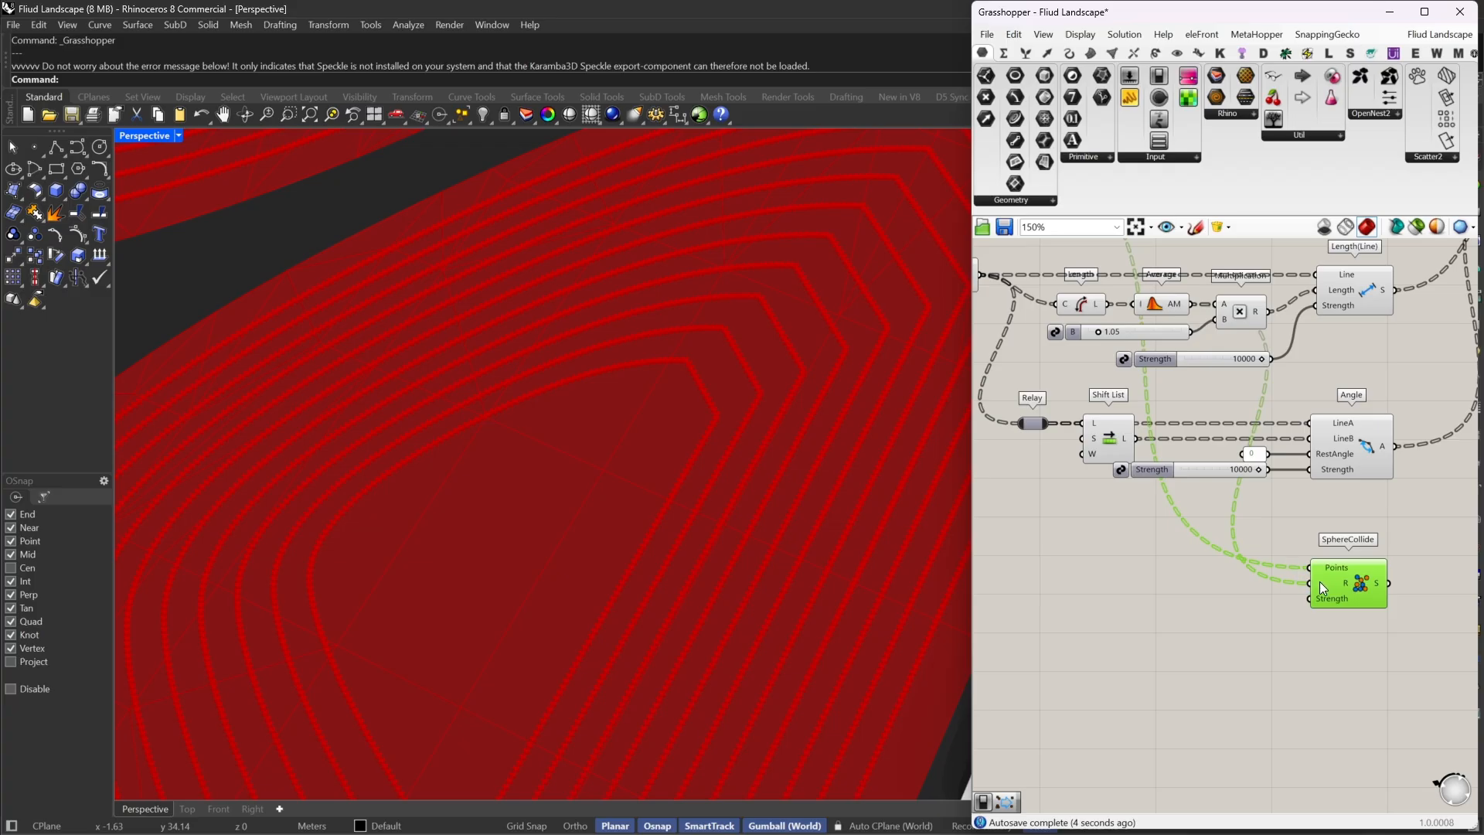
right_drag(1320, 581, 1176, 553)
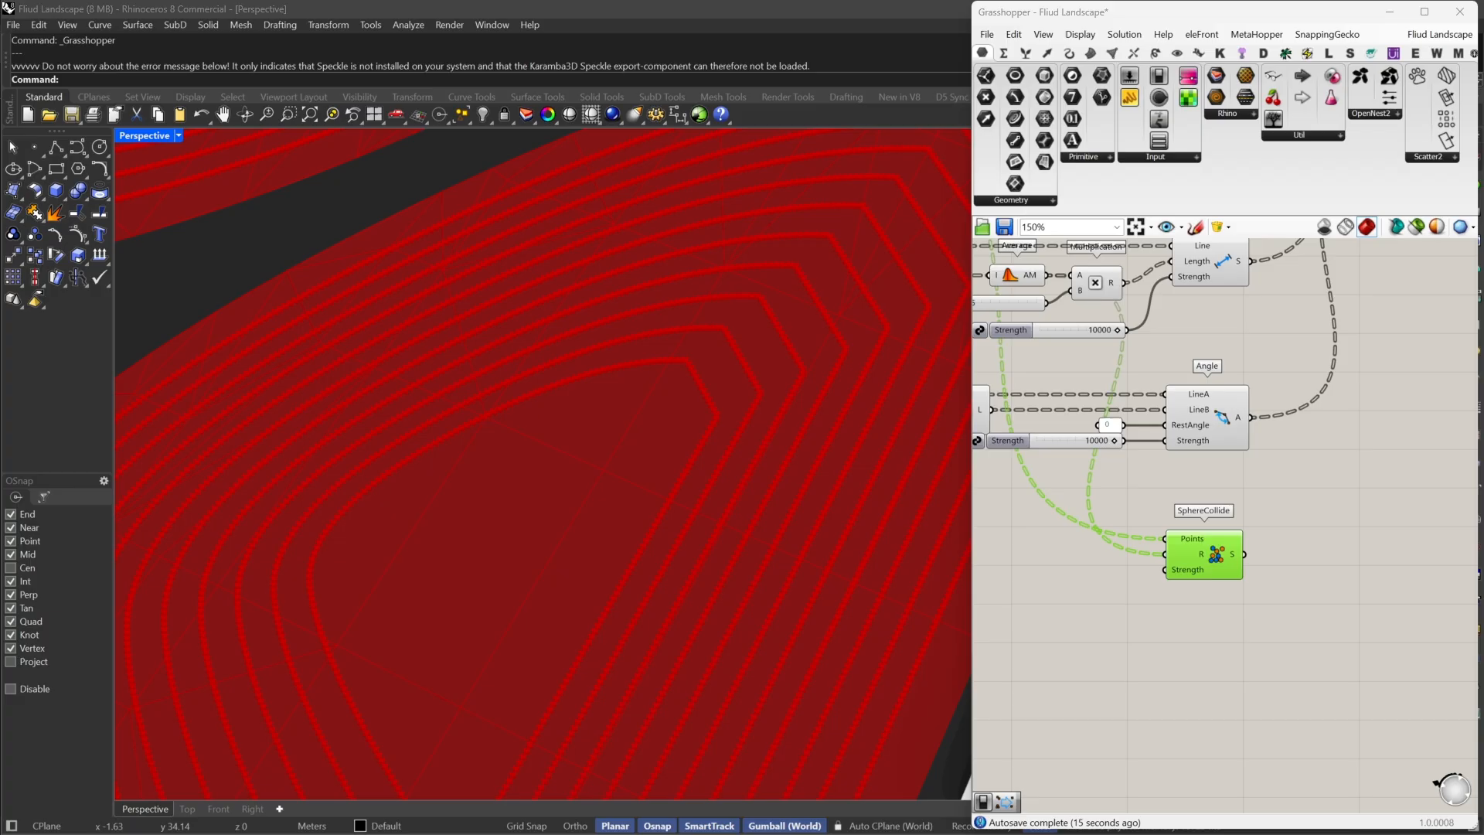
Add an expression that multiplies x by a factor to the R input of SphereCollide
scroll(1258, 466, up, 3)
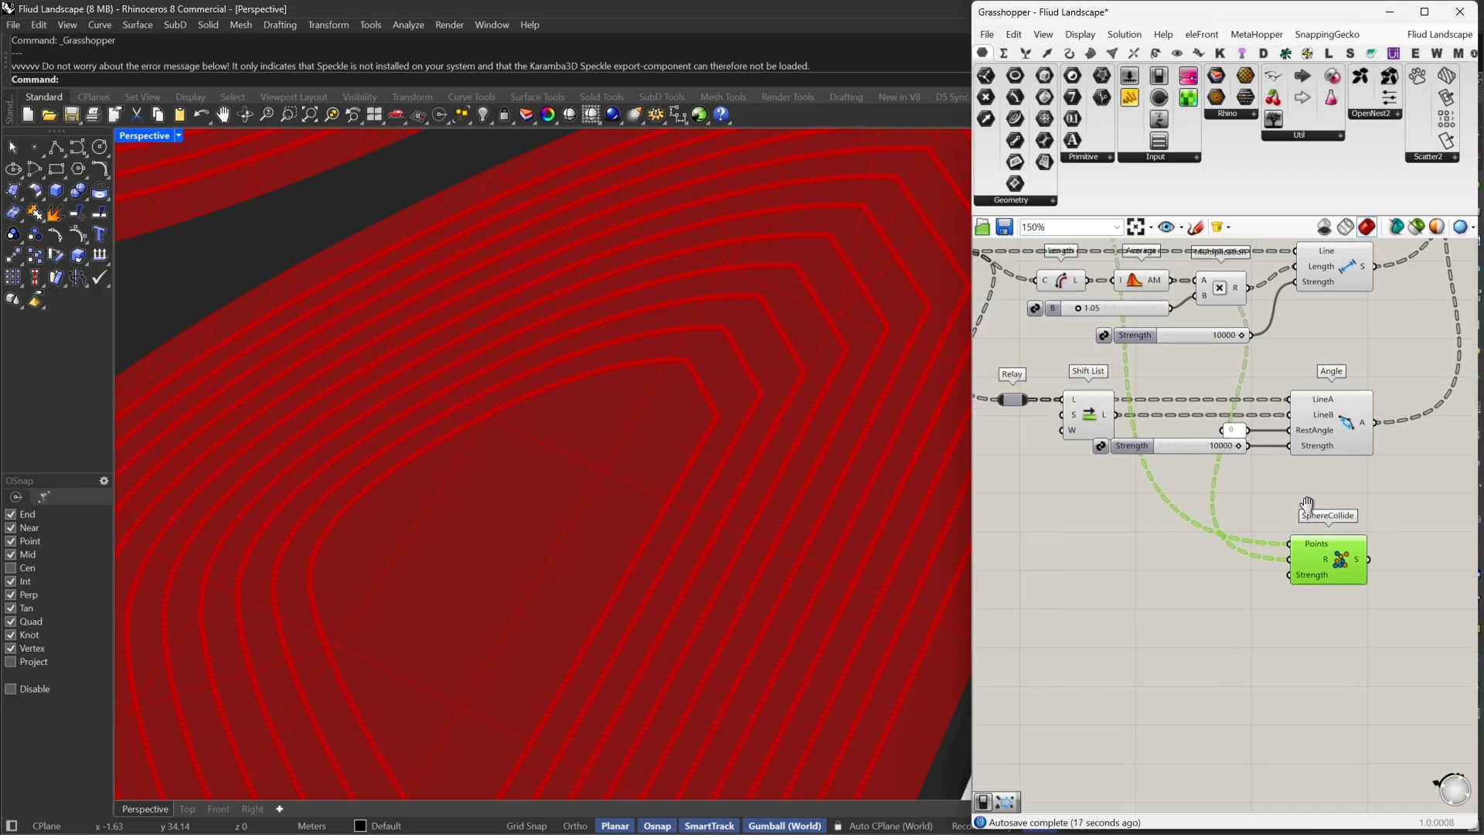
right_click(1177, 530)
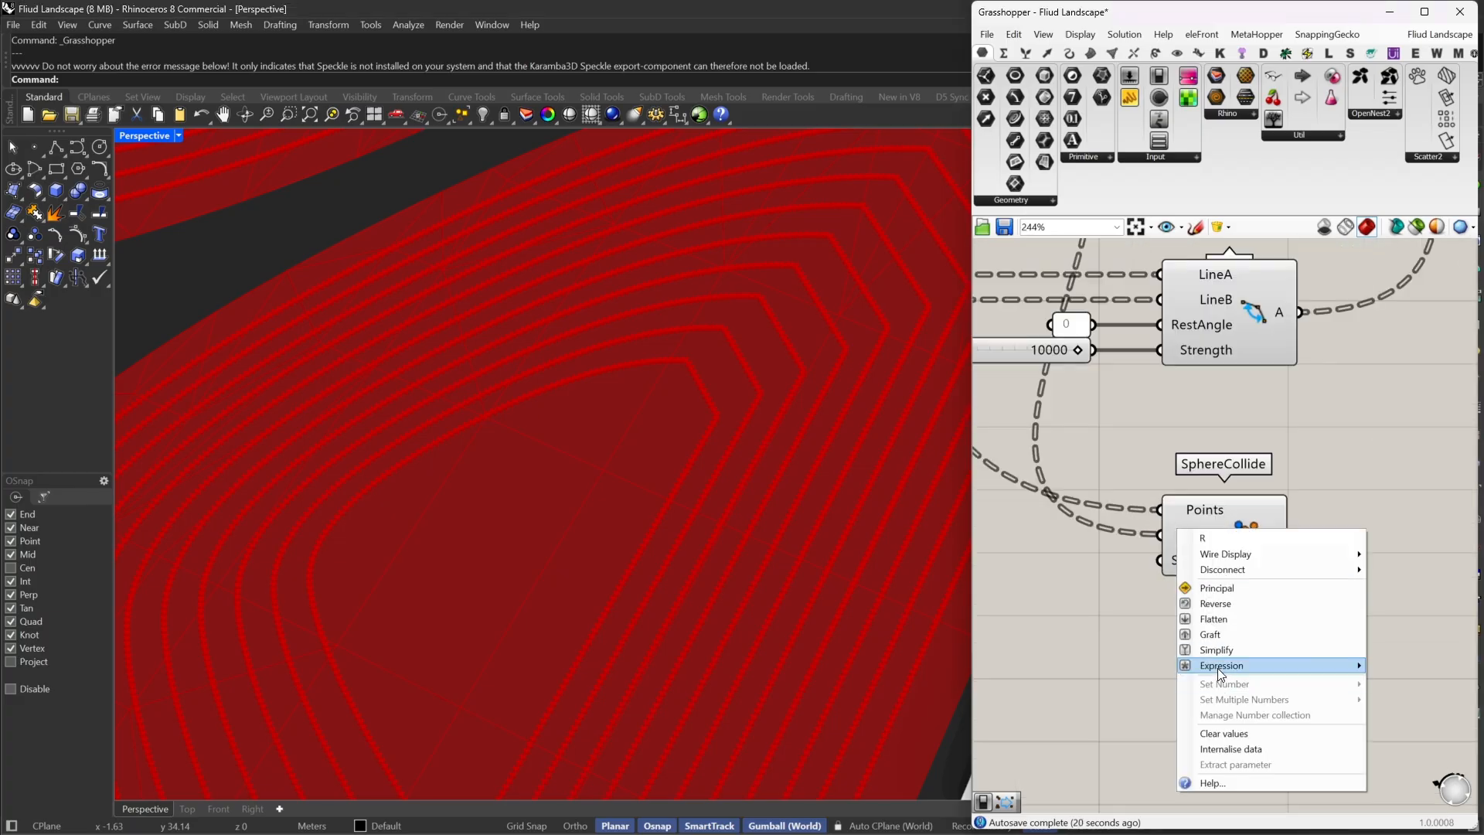
mouse_move(1191, 666)
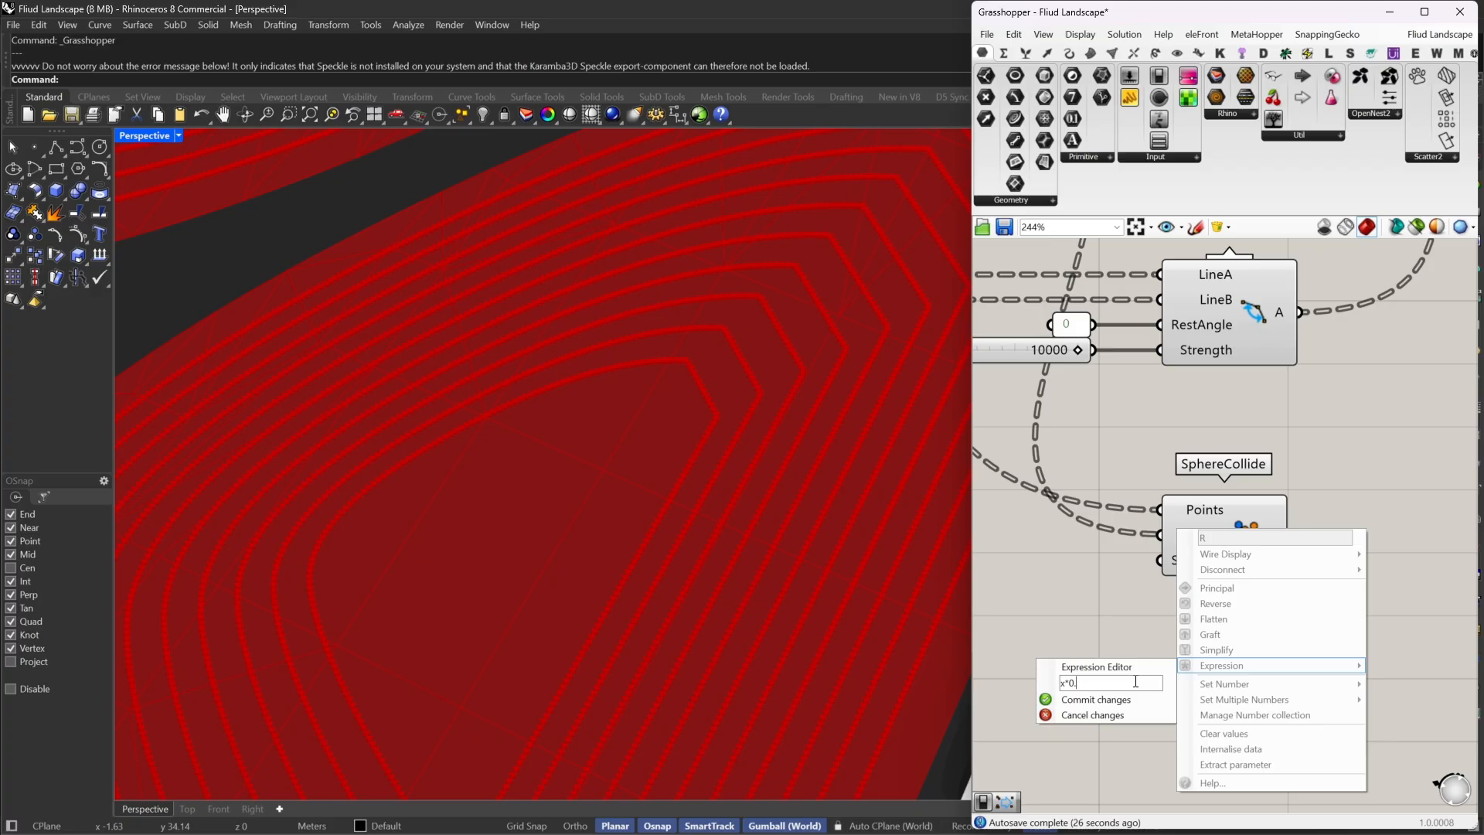
click(1096, 700)
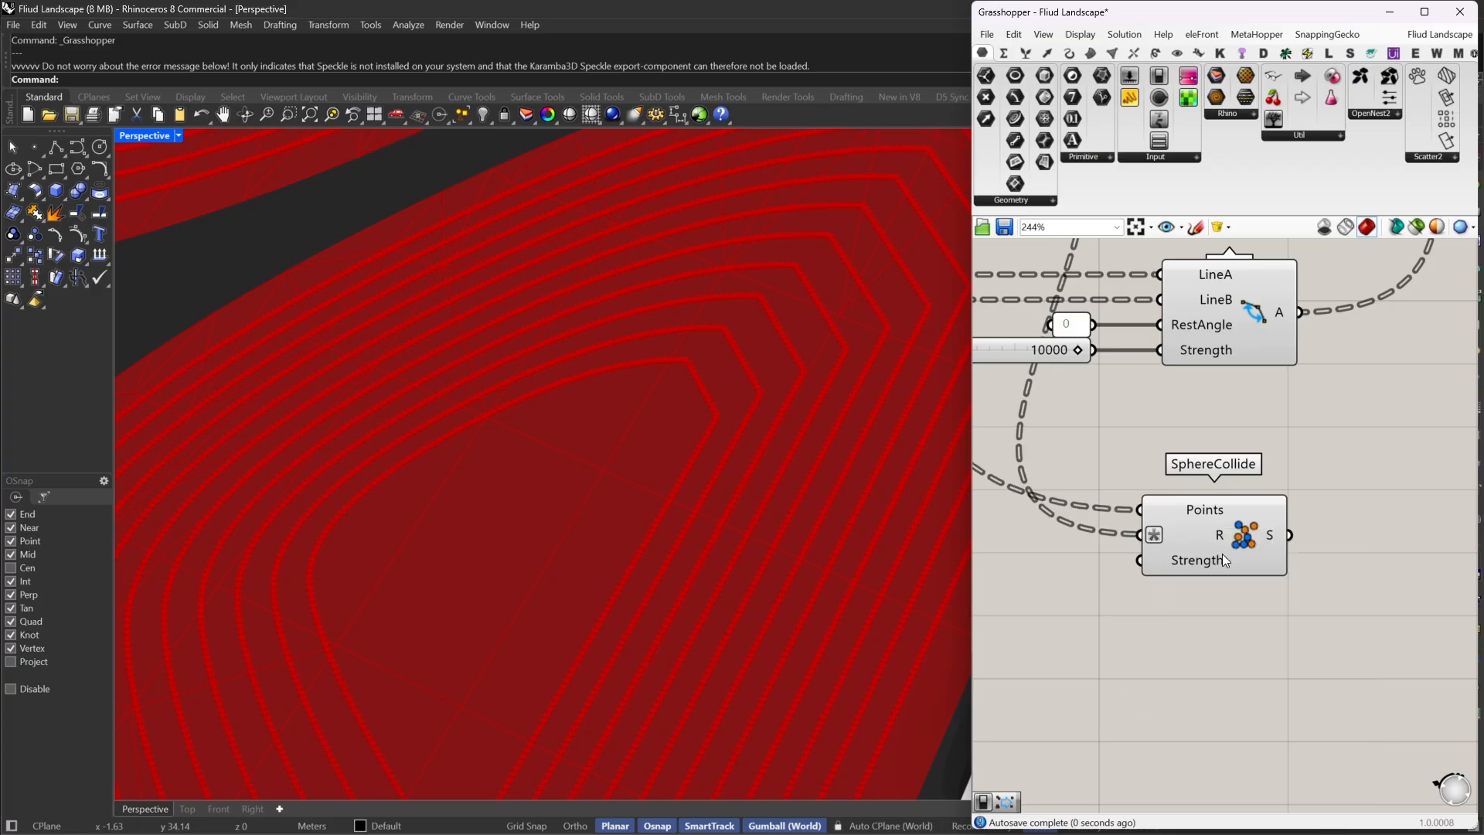
Add a number slider with the value 100000 beside SphereCollide
scroll(1222, 553, down, 3)
double_click(1130, 600)
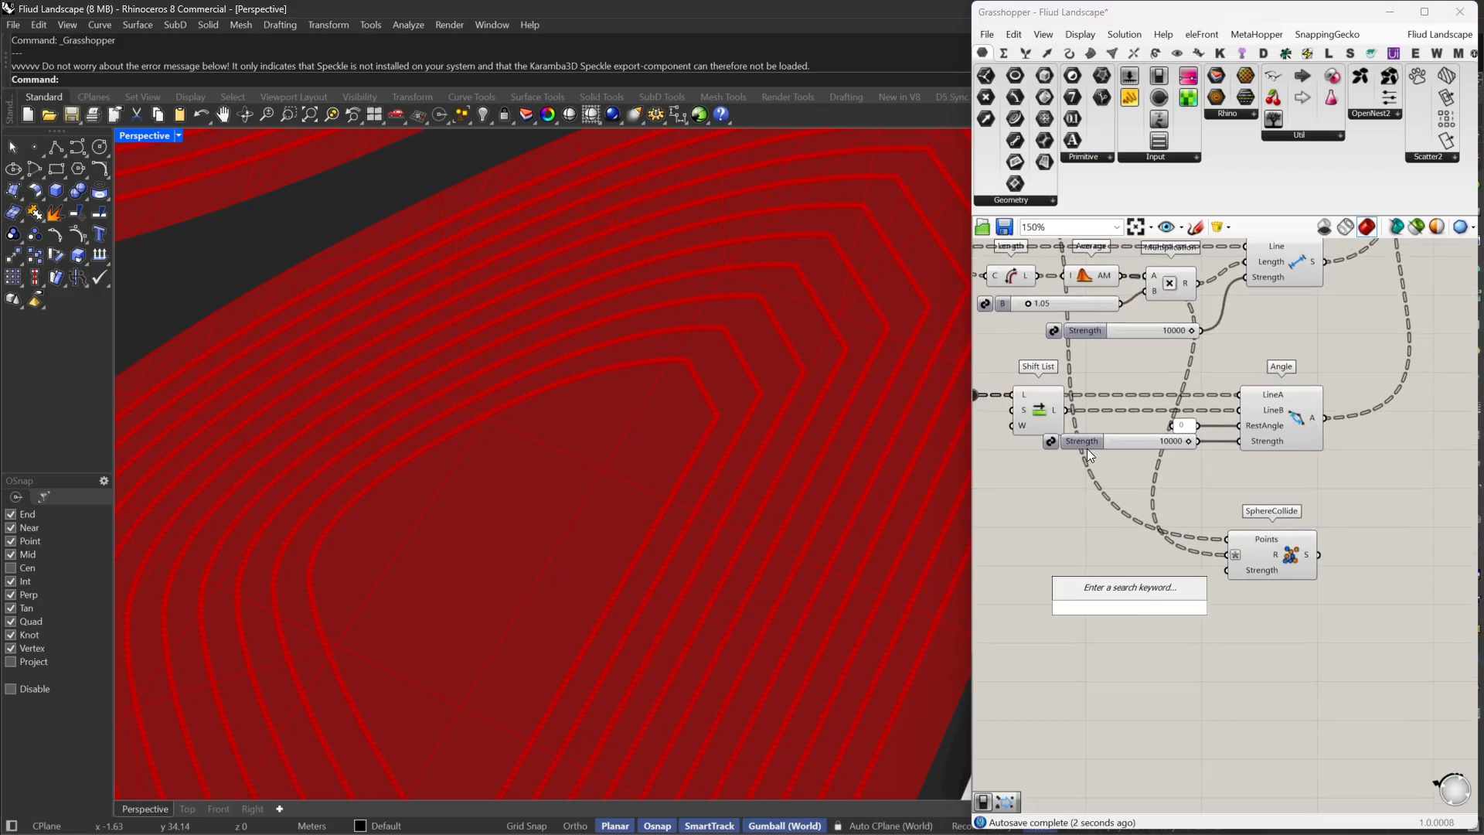
double_click(1105, 586)
text(100)
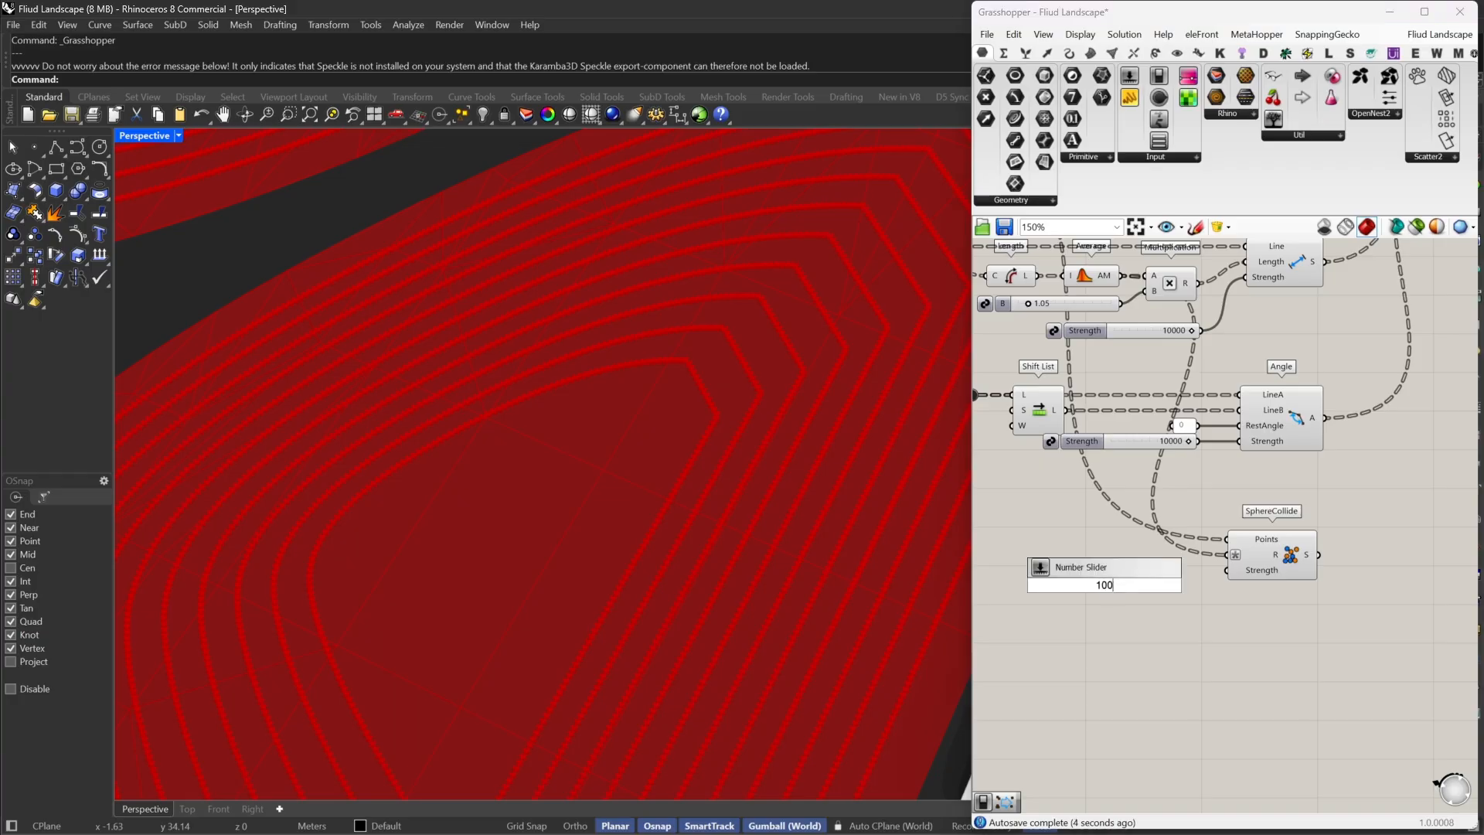
text(000)
key(Return)
Connect the 100000 slider to the Strength input of SphereCollide and add that goal's output to the second input of Entwine
scroll(1262, 575, up, 1)
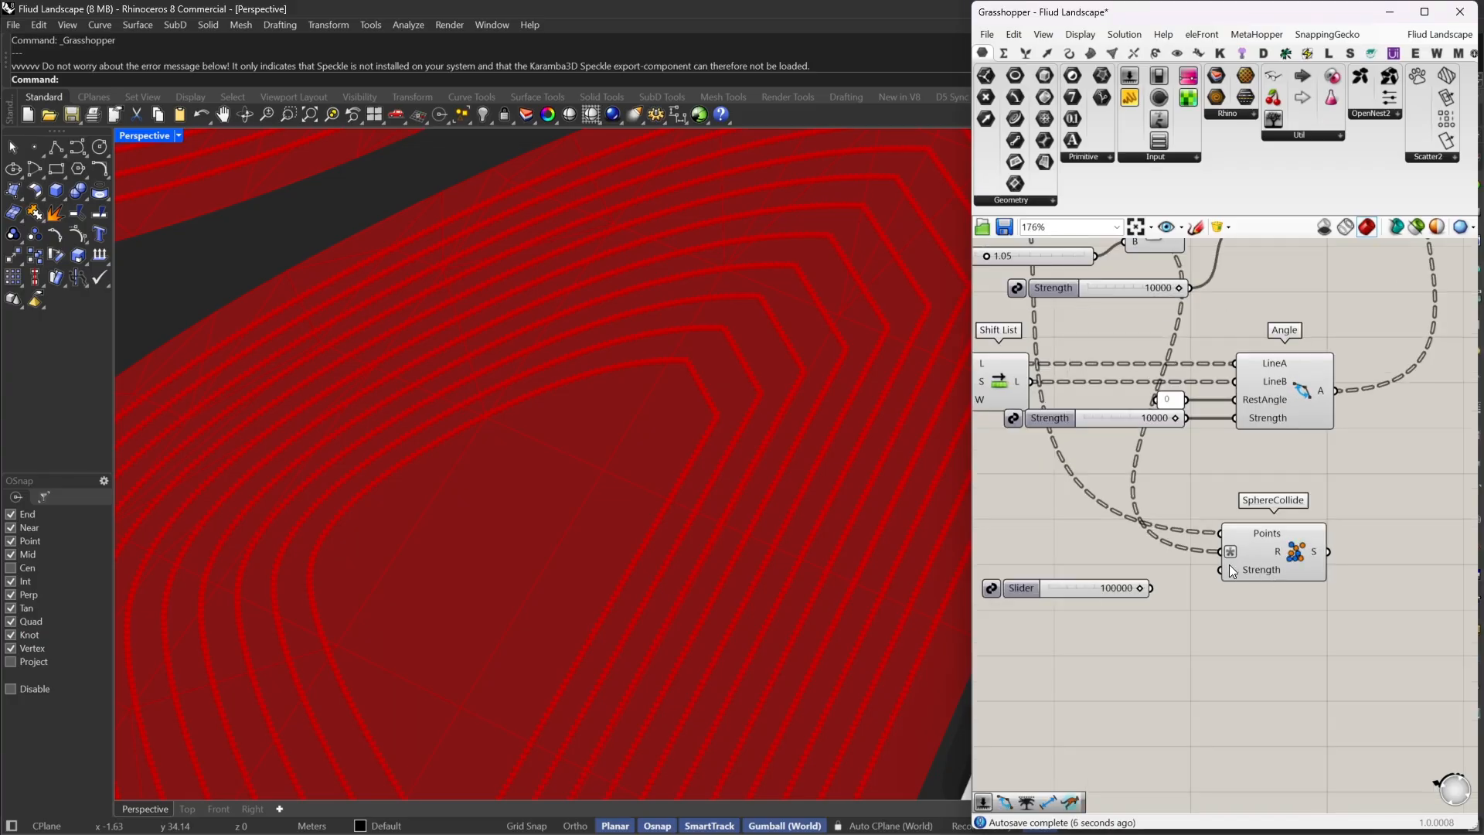
drag(1227, 570, 1249, 309)
scroll(1122, 572, down, 3)
right_drag(1360, 284, 1254, 424)
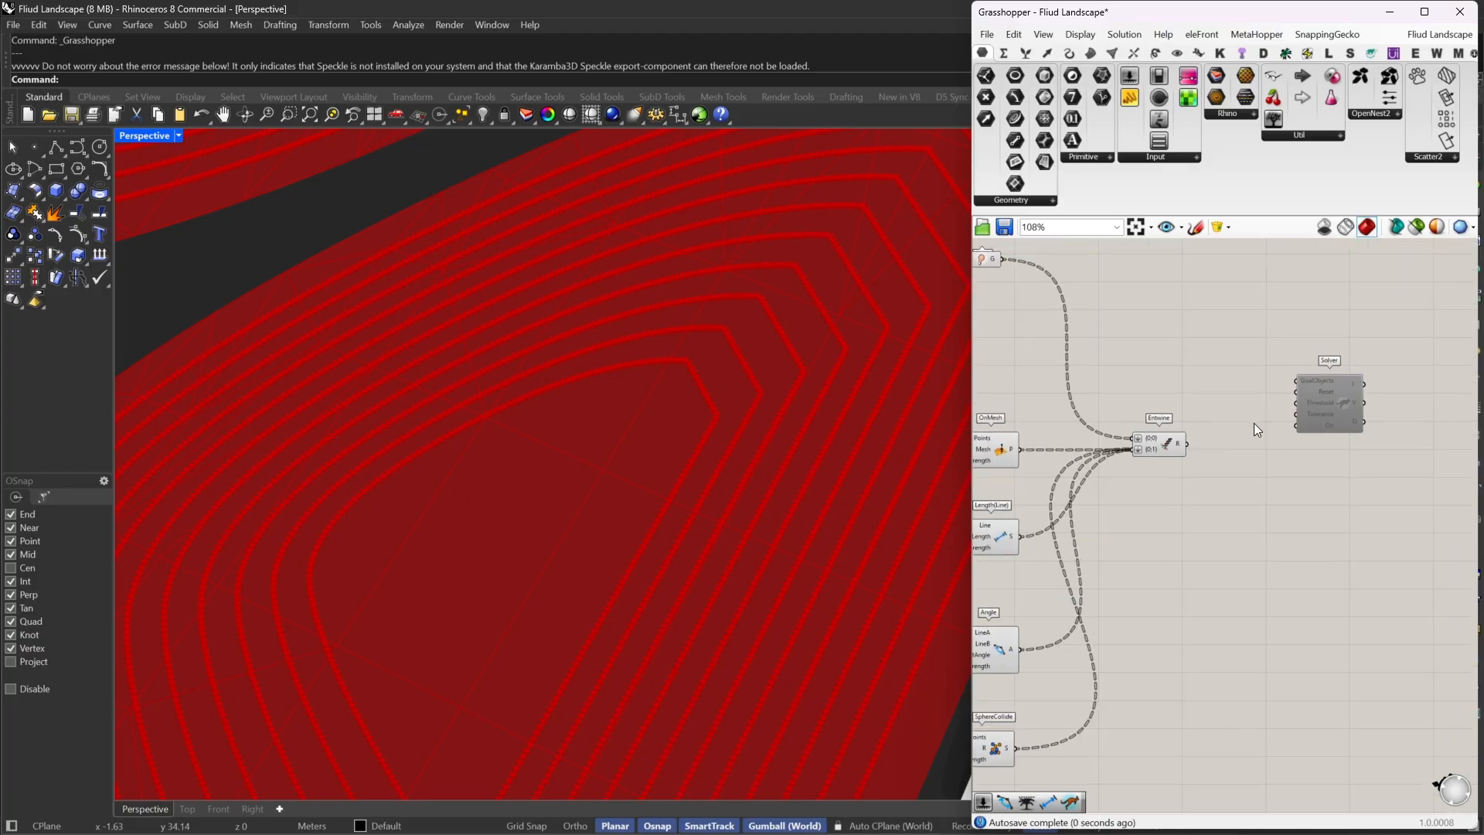
Turn off the preview of the components that feed the Kangaroo goals
scroll(1342, 458, down, 3)
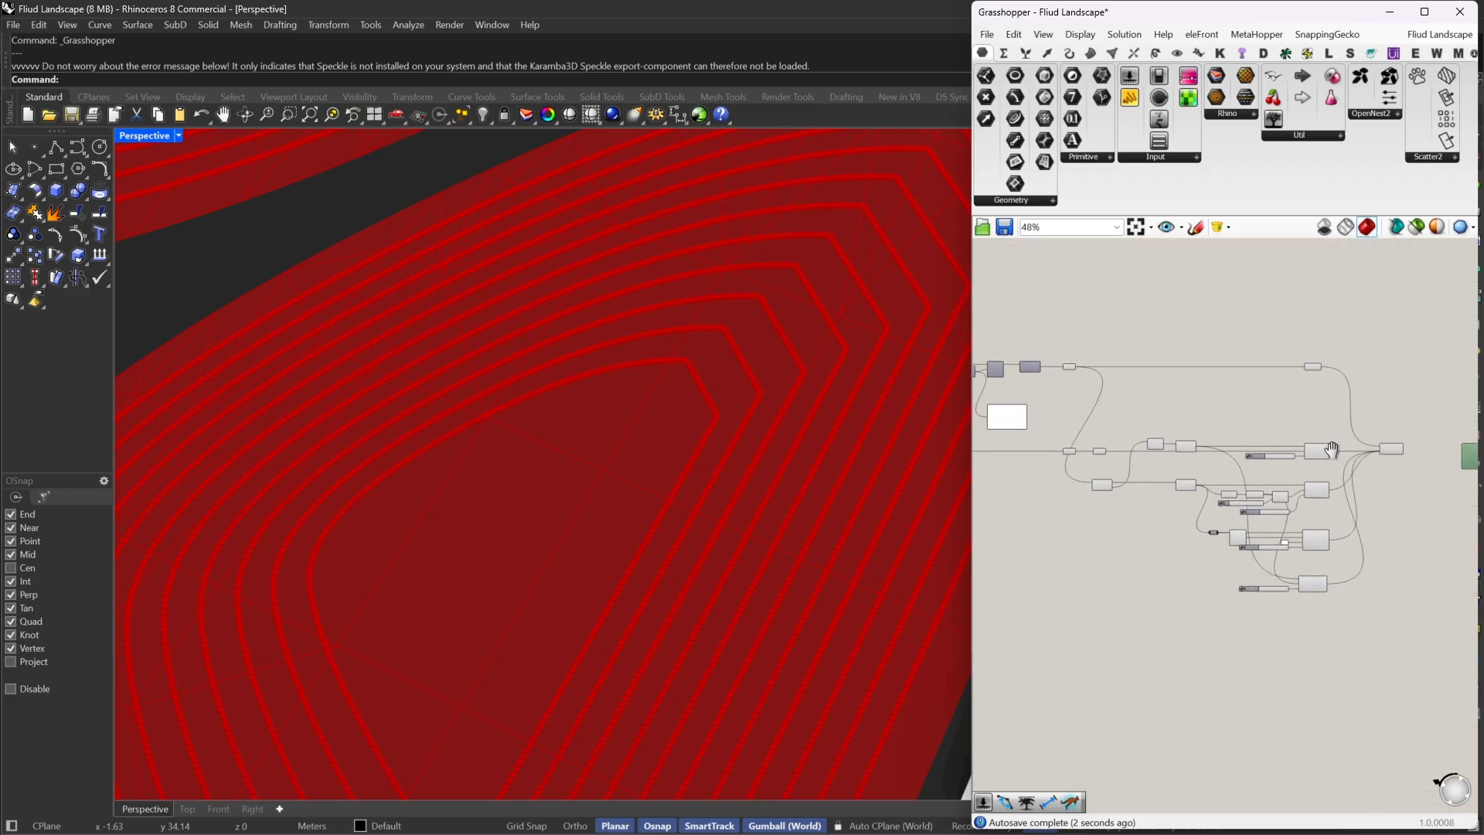
scroll(1298, 457, down, 3)
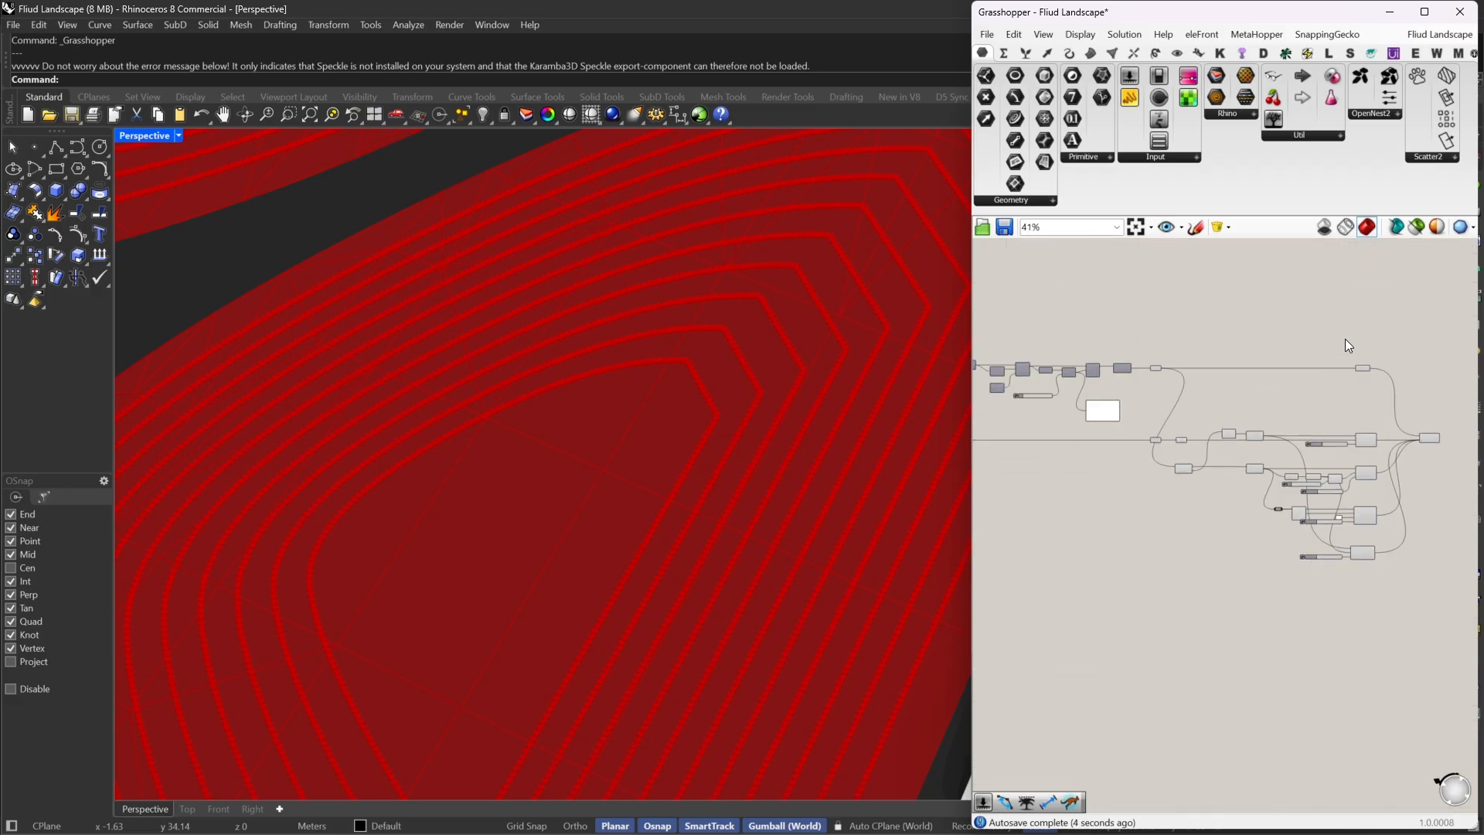
drag(1345, 339, 1110, 589)
right_click(1196, 327)
click(1241, 333)
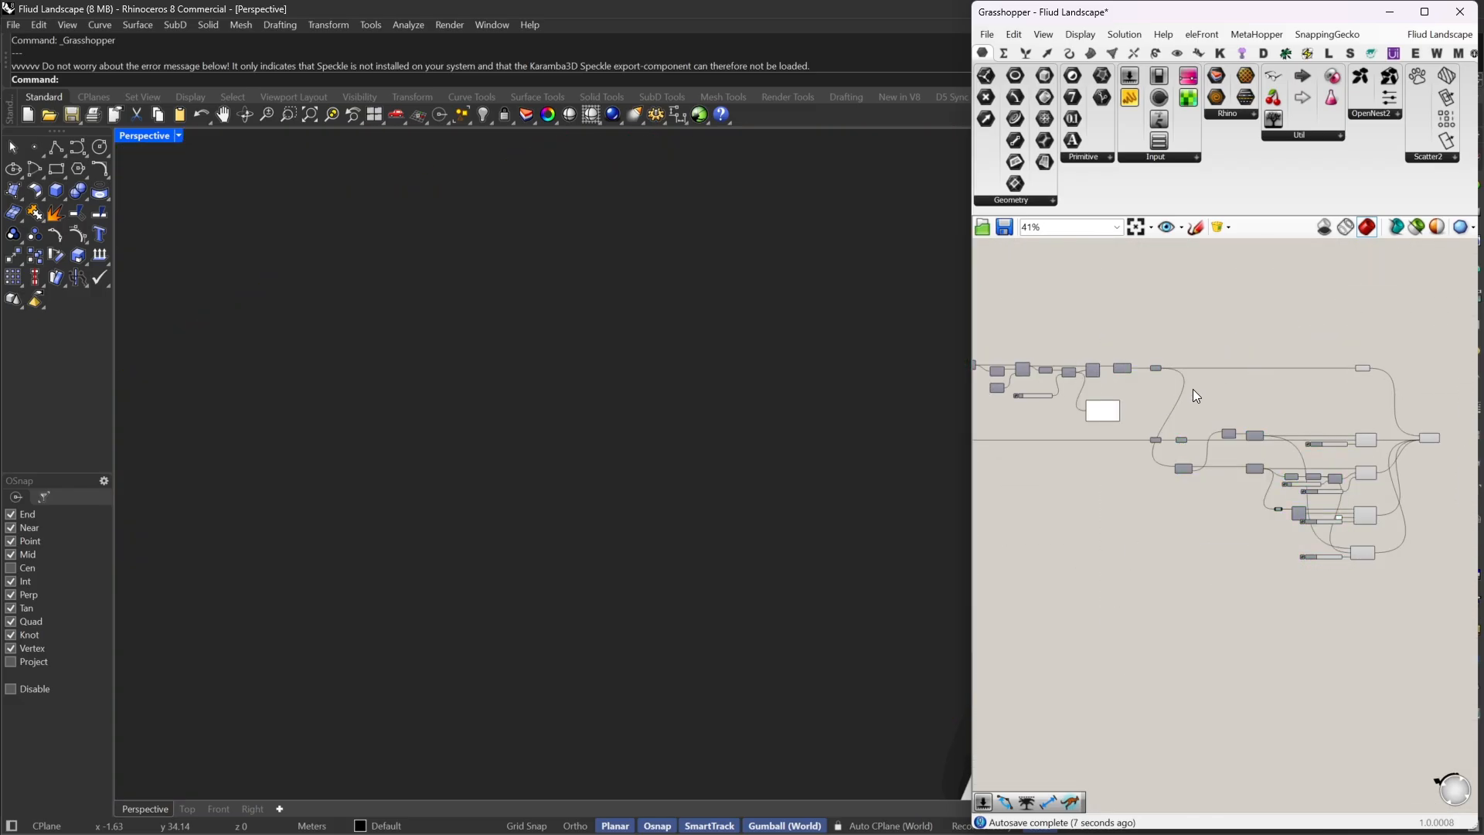
Turn off the preview of the goal components and Entwine
scroll(1294, 400, up, 2)
right_drag(1387, 412, 1215, 405)
drag(1261, 307, 1117, 685)
middle_click(1283, 245)
click(1314, 271)
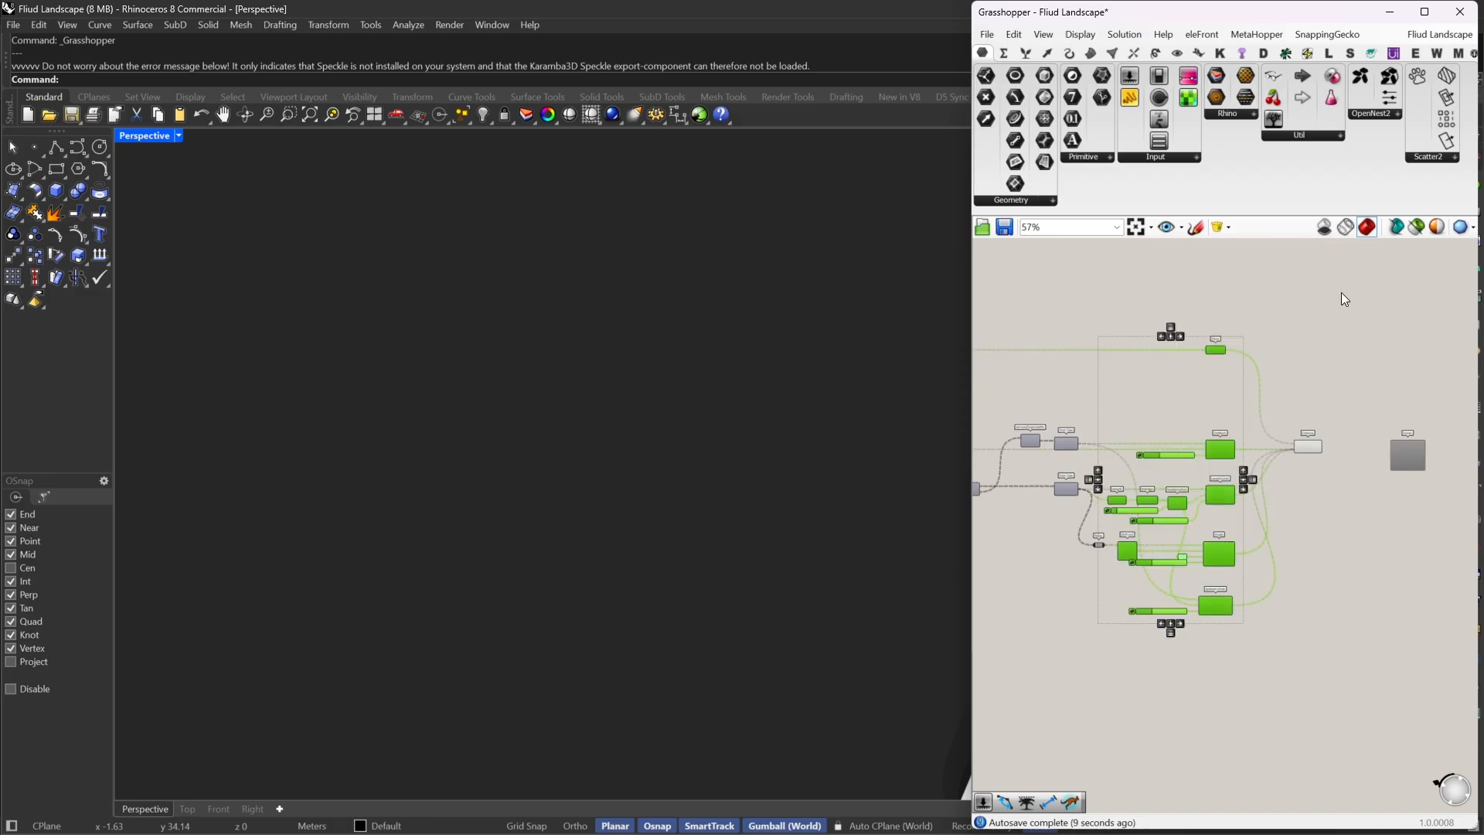
scroll(1203, 445, up, 4)
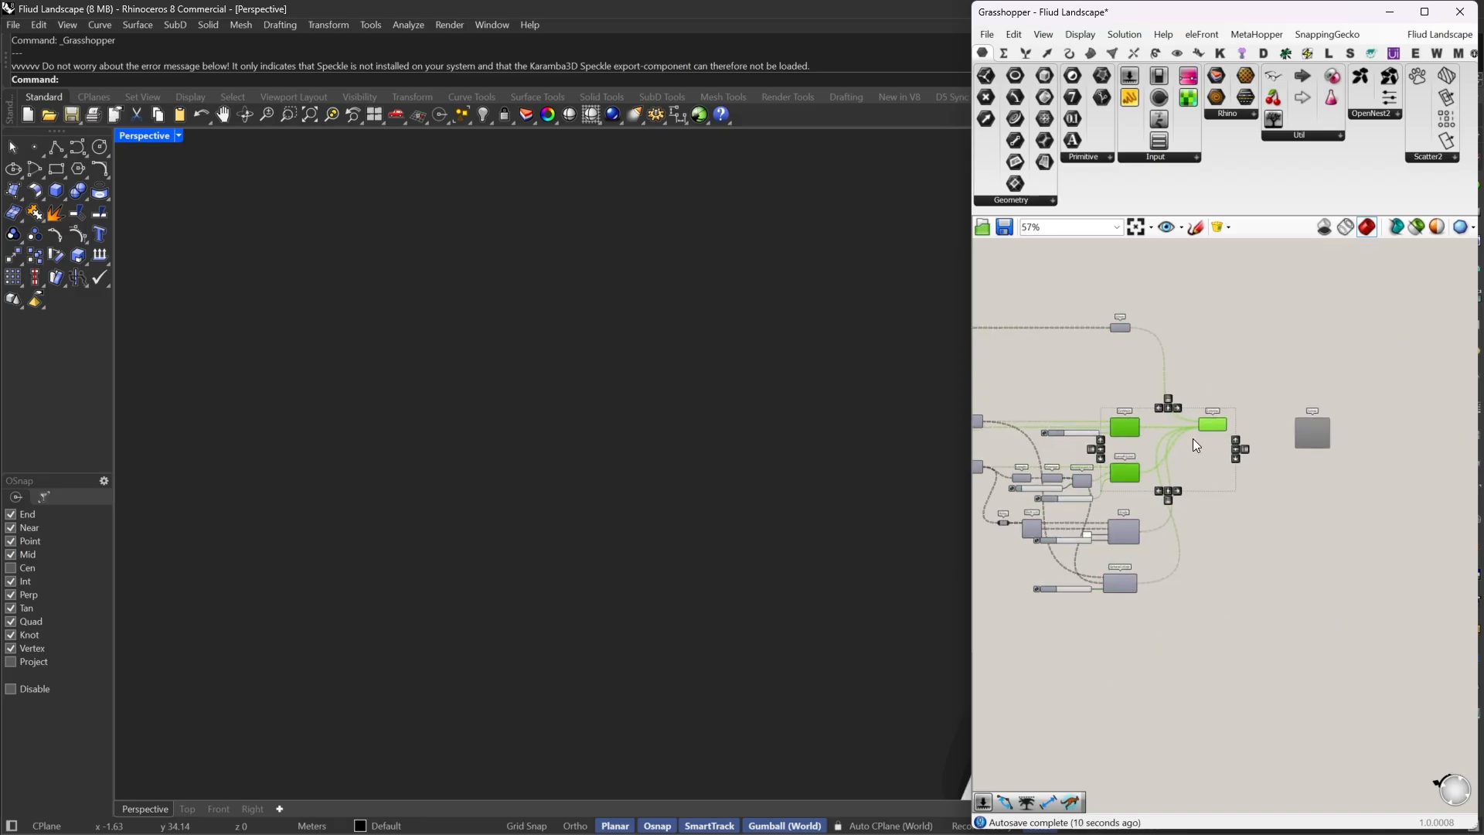
click(1280, 337)
Connect the Entwine output to the GoalObjects input of the disabled Solver and reposition the Solver lower
scroll(1342, 375, up, 3)
drag(1367, 424, 1217, 431)
drag(1426, 439, 1402, 516)
Add a Button component and connect it to the Reset input of the Solver
double_click(1282, 509)
text(bo)
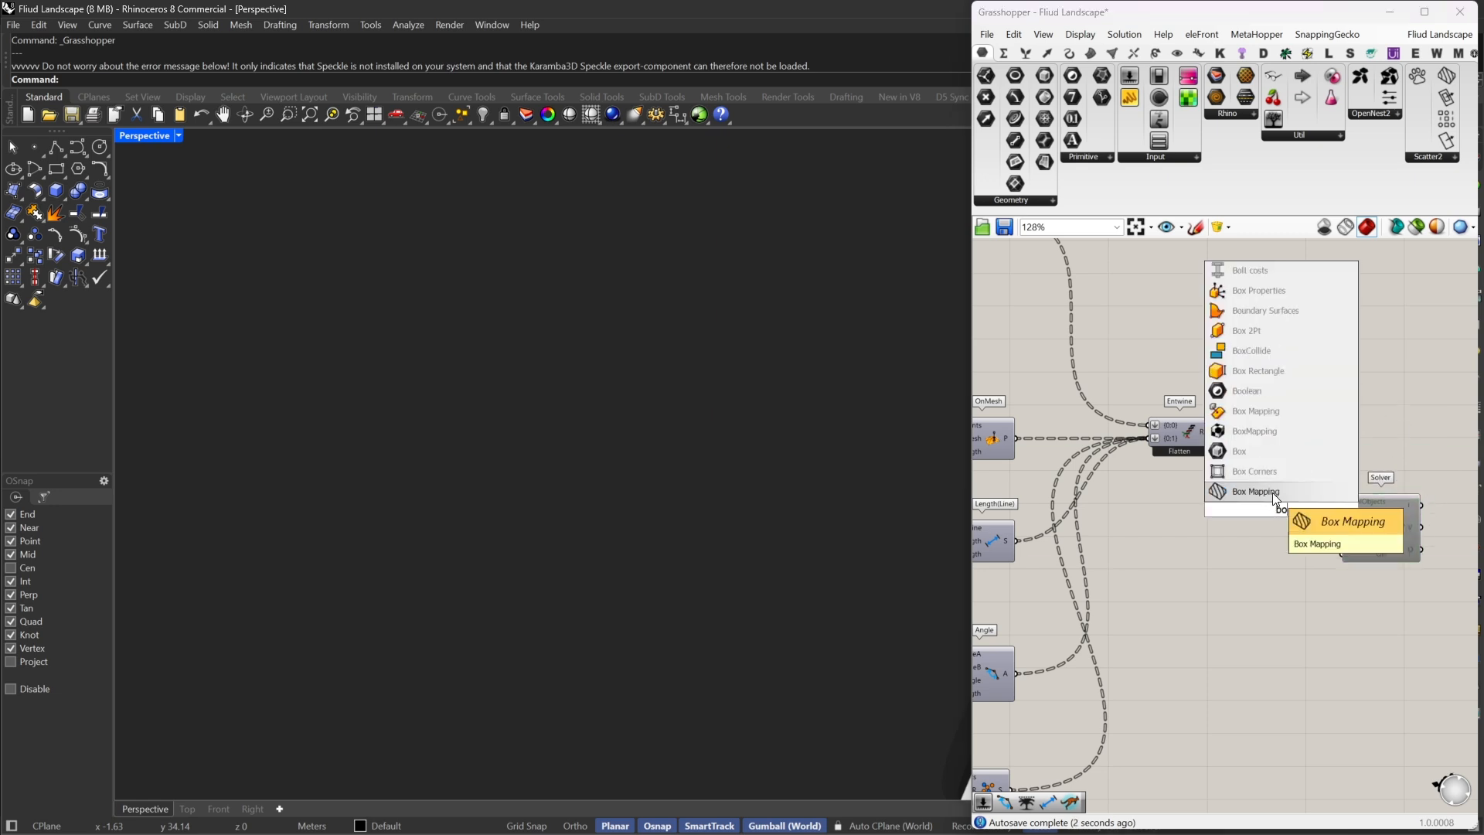
key(BackSpace)
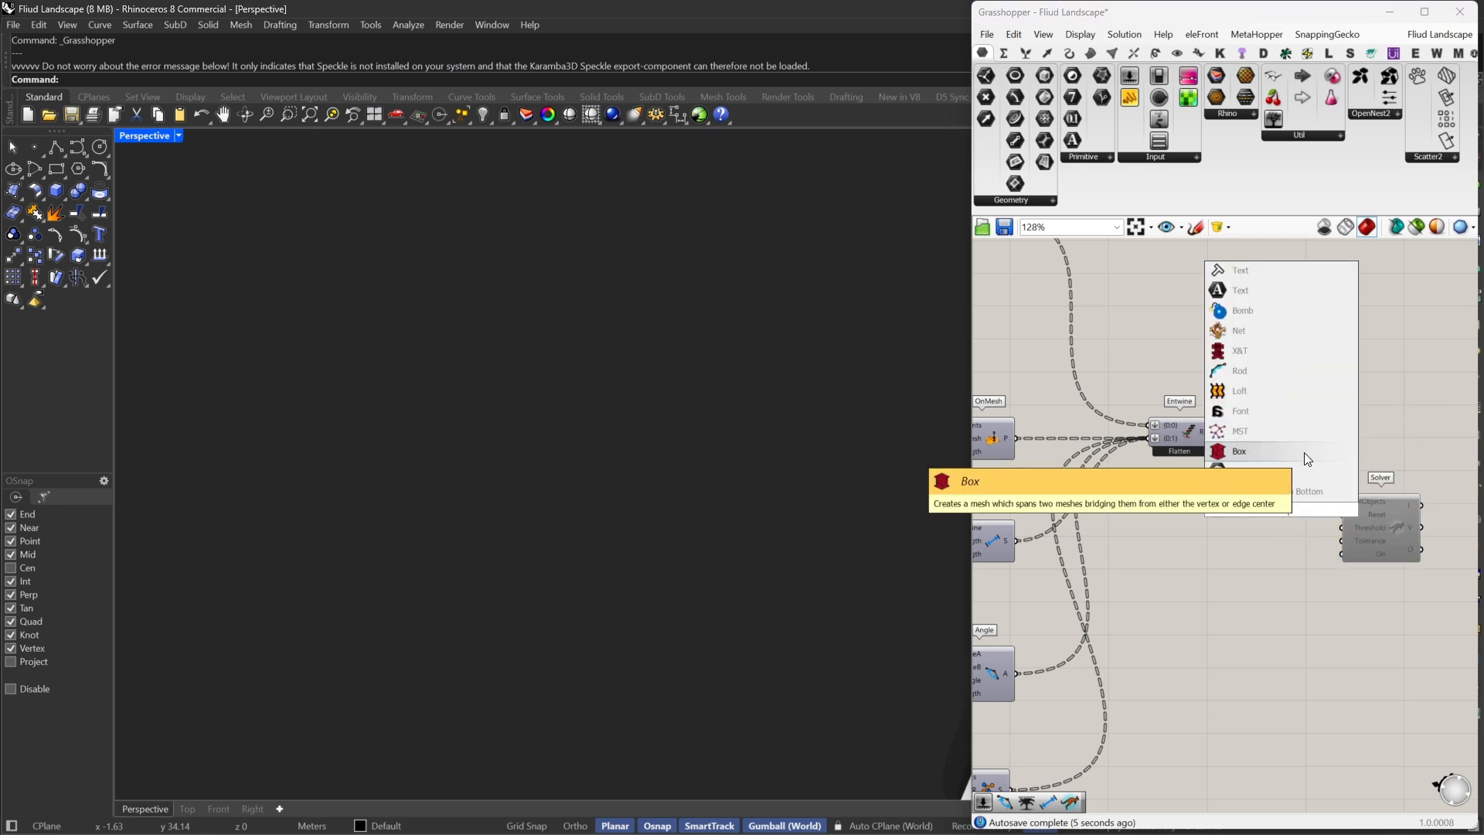
text(u)
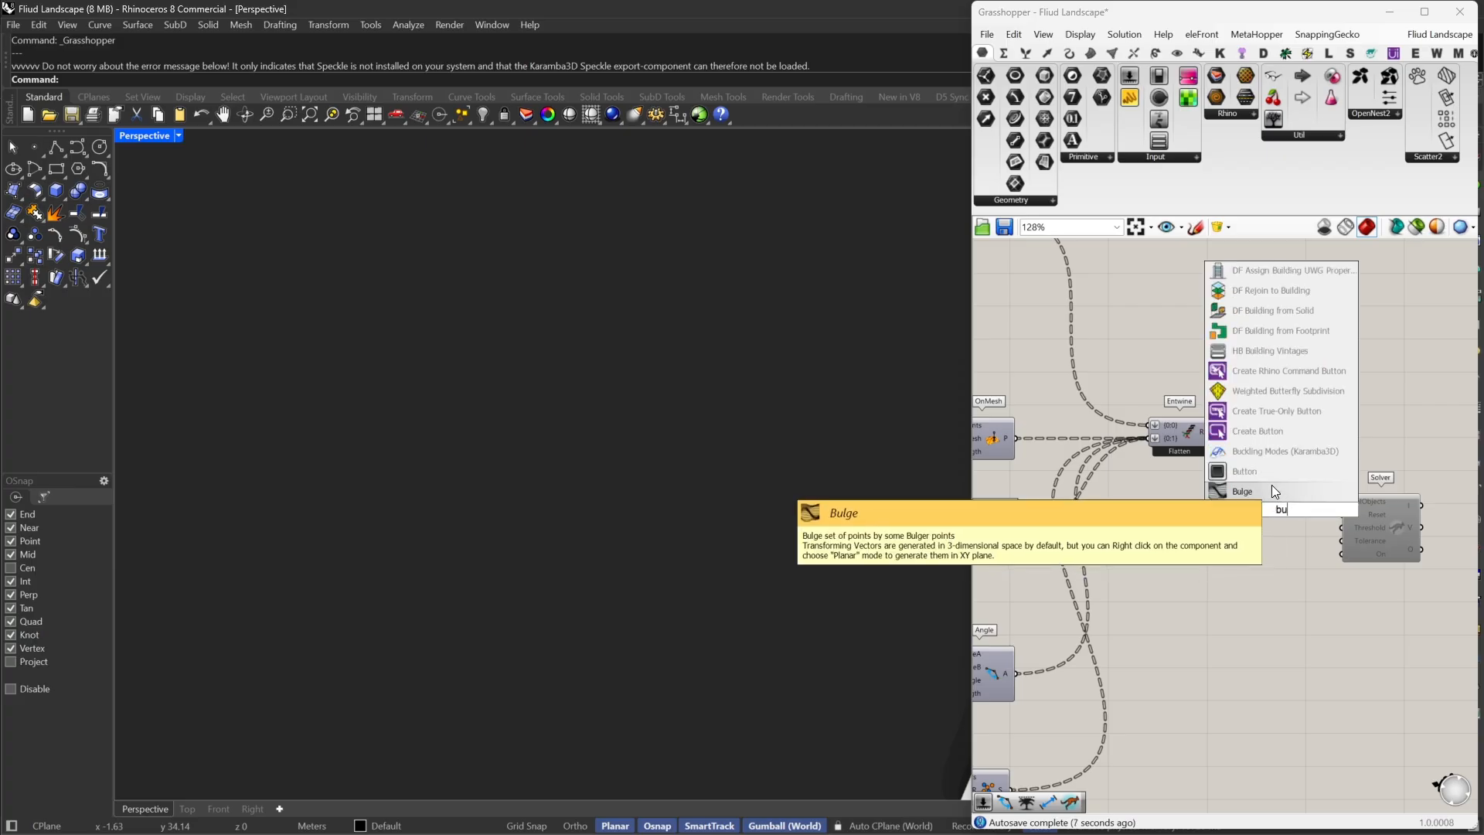
click(1253, 471)
scroll(1344, 525, up, 3)
drag(1288, 501, 1097, 508)
Add a Boolean Toggle below the Button, connect it to the Solver's On input, and move the Solver closer to both
double_click(1191, 556)
text(t)
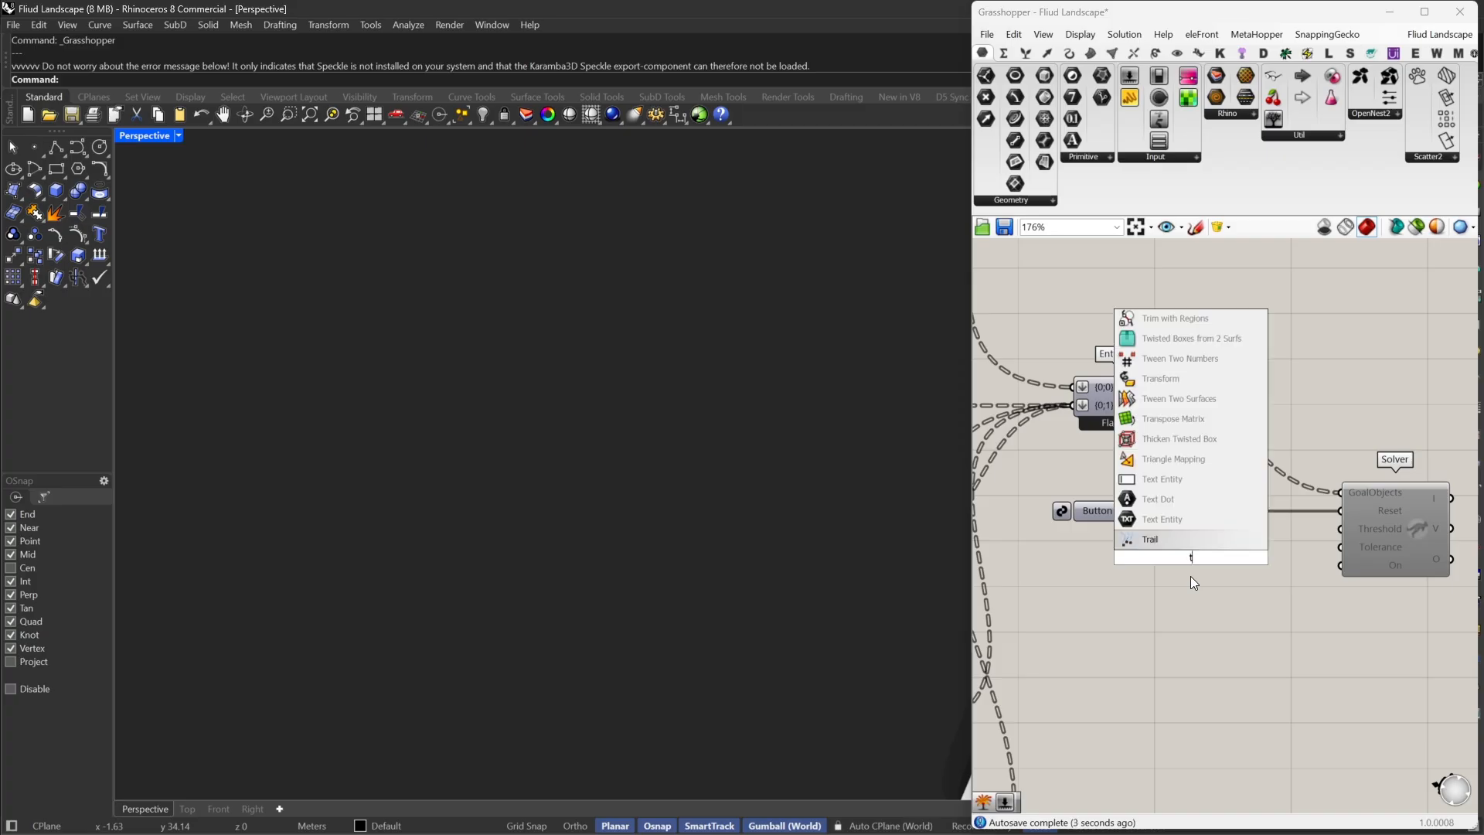
text(og)
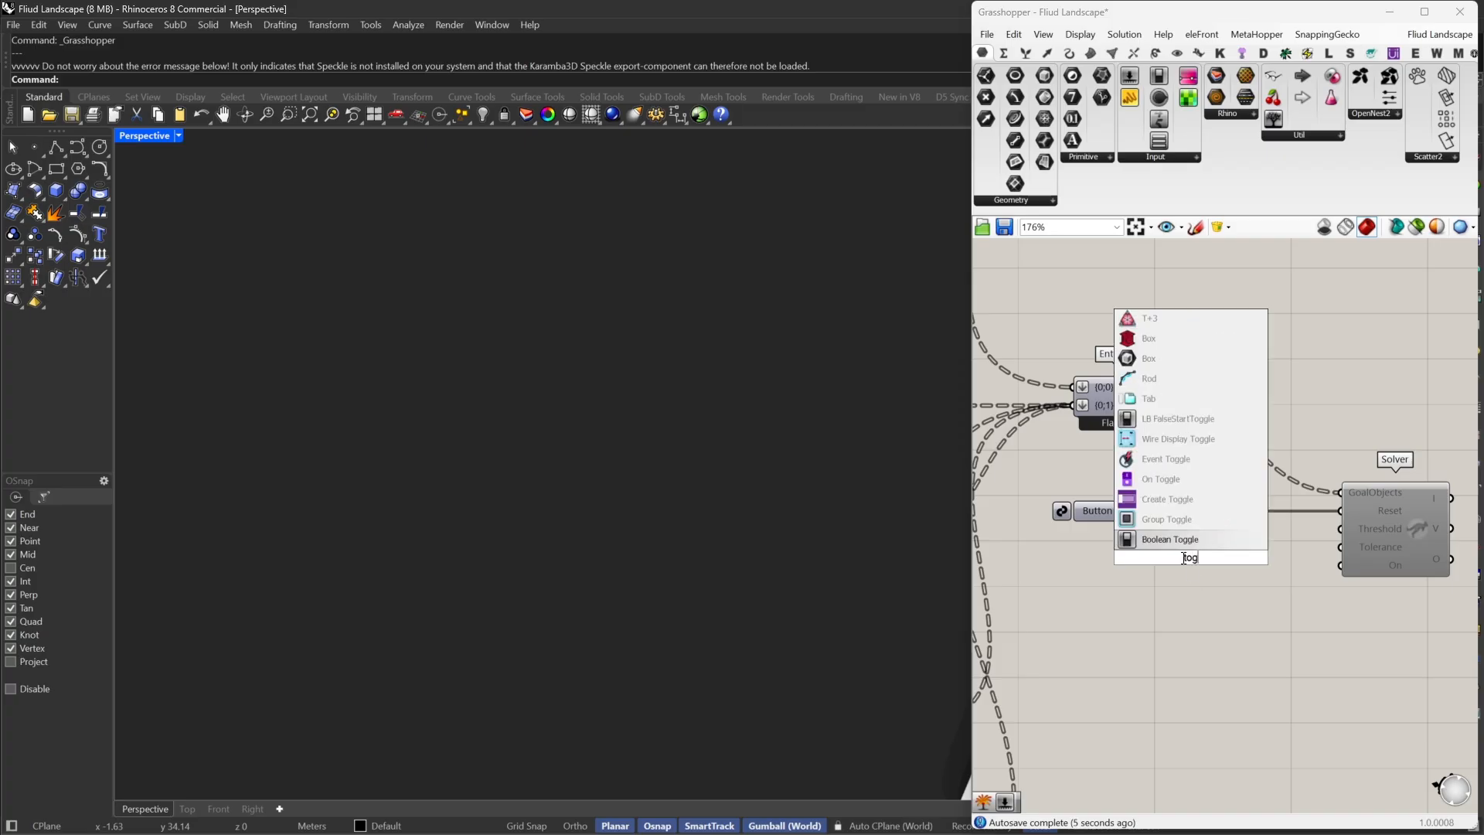
key(Return)
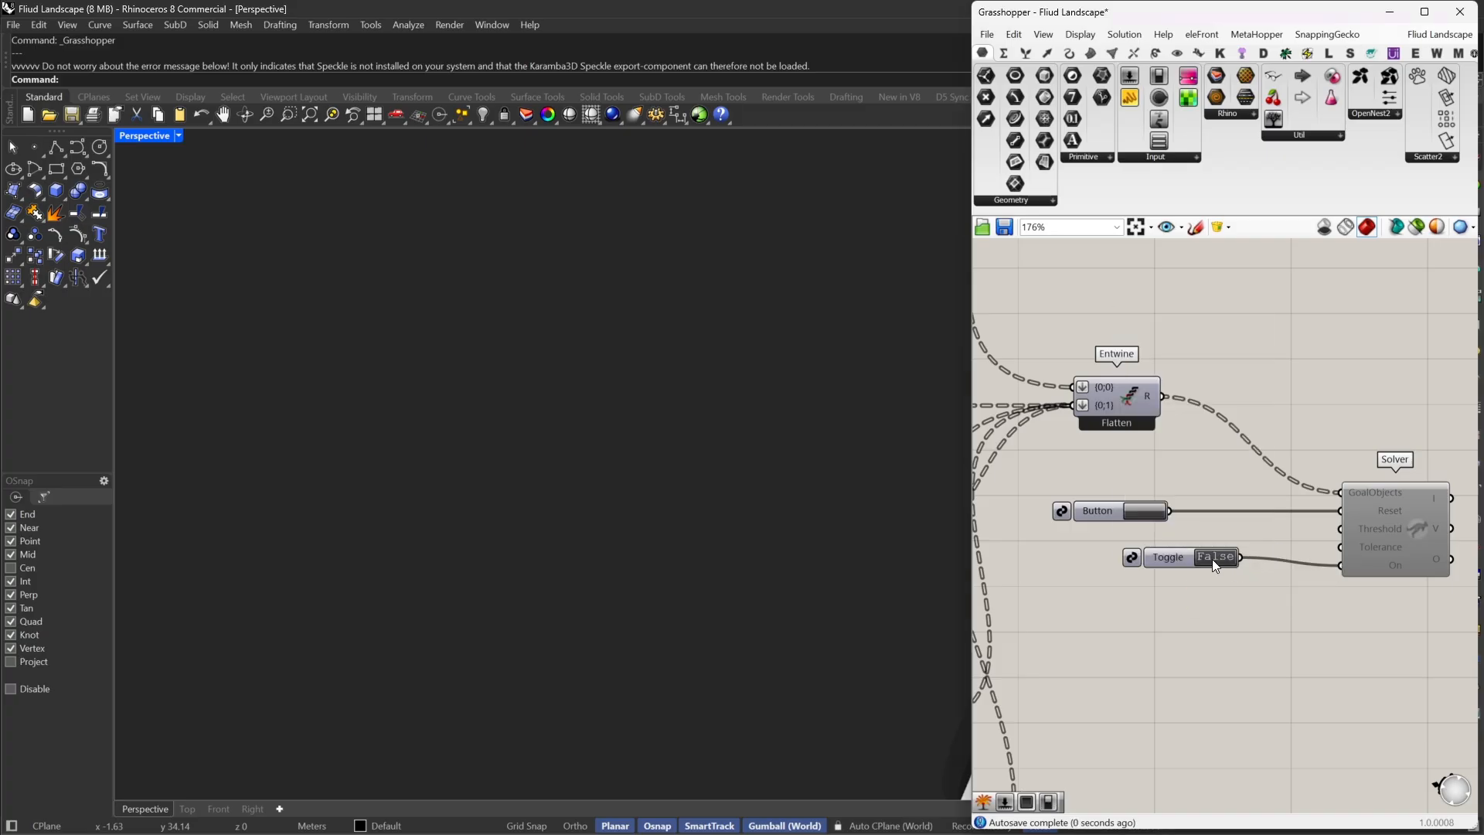
double_click(1212, 559)
drag(1212, 559, 1090, 574)
drag(1387, 535, 1323, 526)
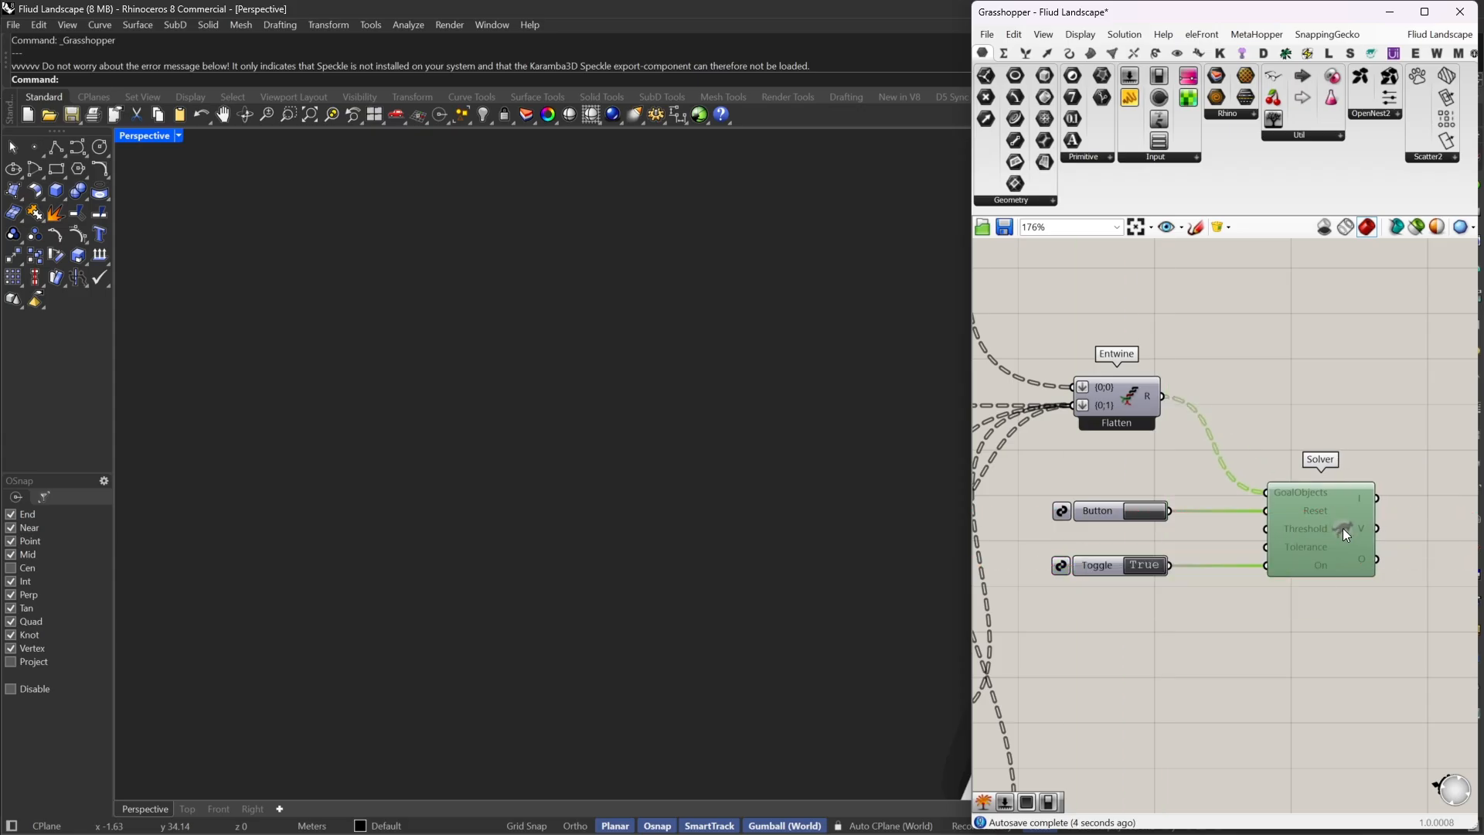
Set the Boolean Toggle to False and enable the Solver component
right_drag(1343, 528, 1226, 500)
click(1142, 530)
right_click(1226, 500)
click(1256, 545)
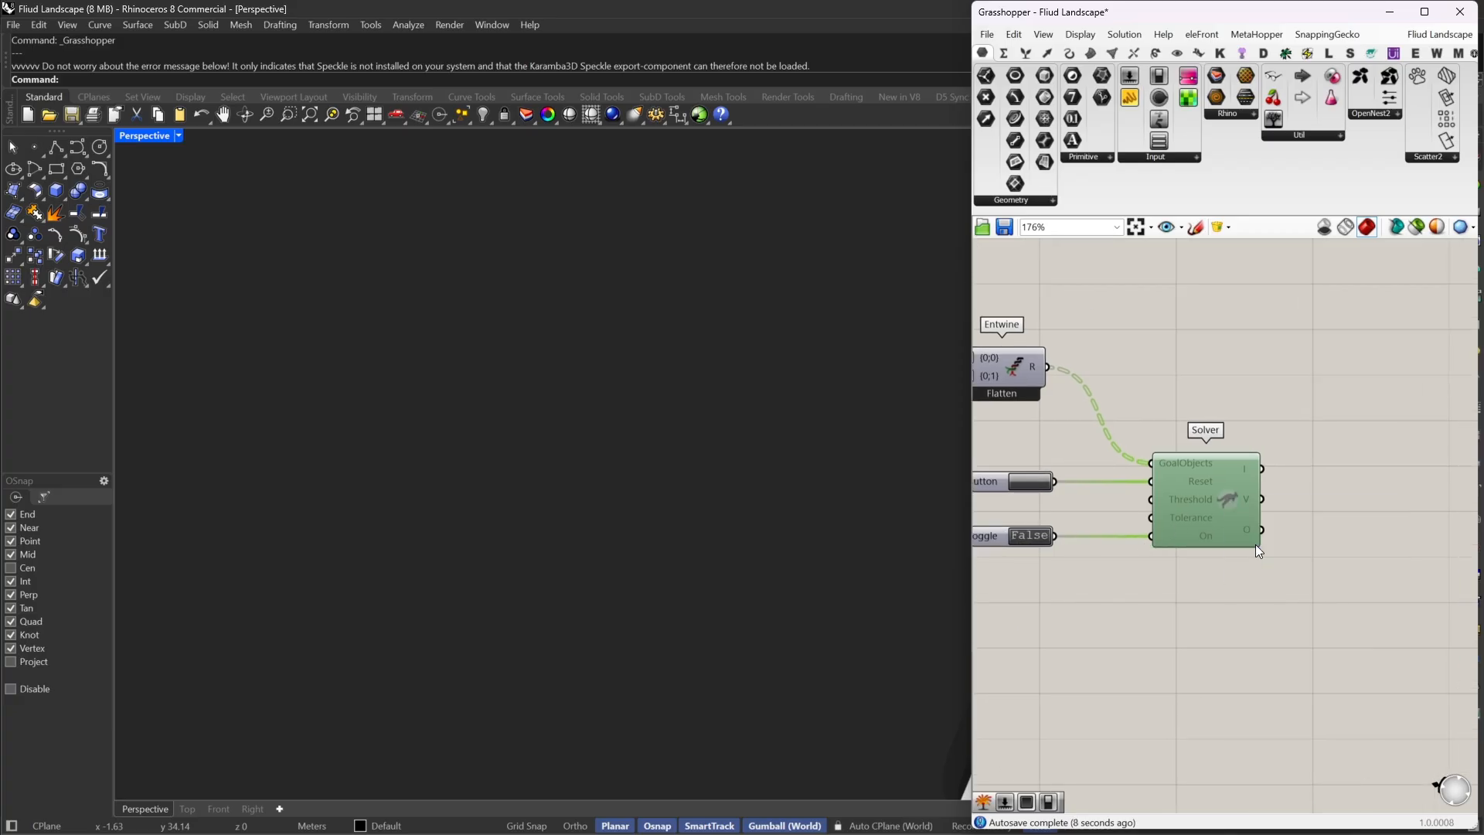
click(1314, 451)
scroll(1181, 442, down, 3)
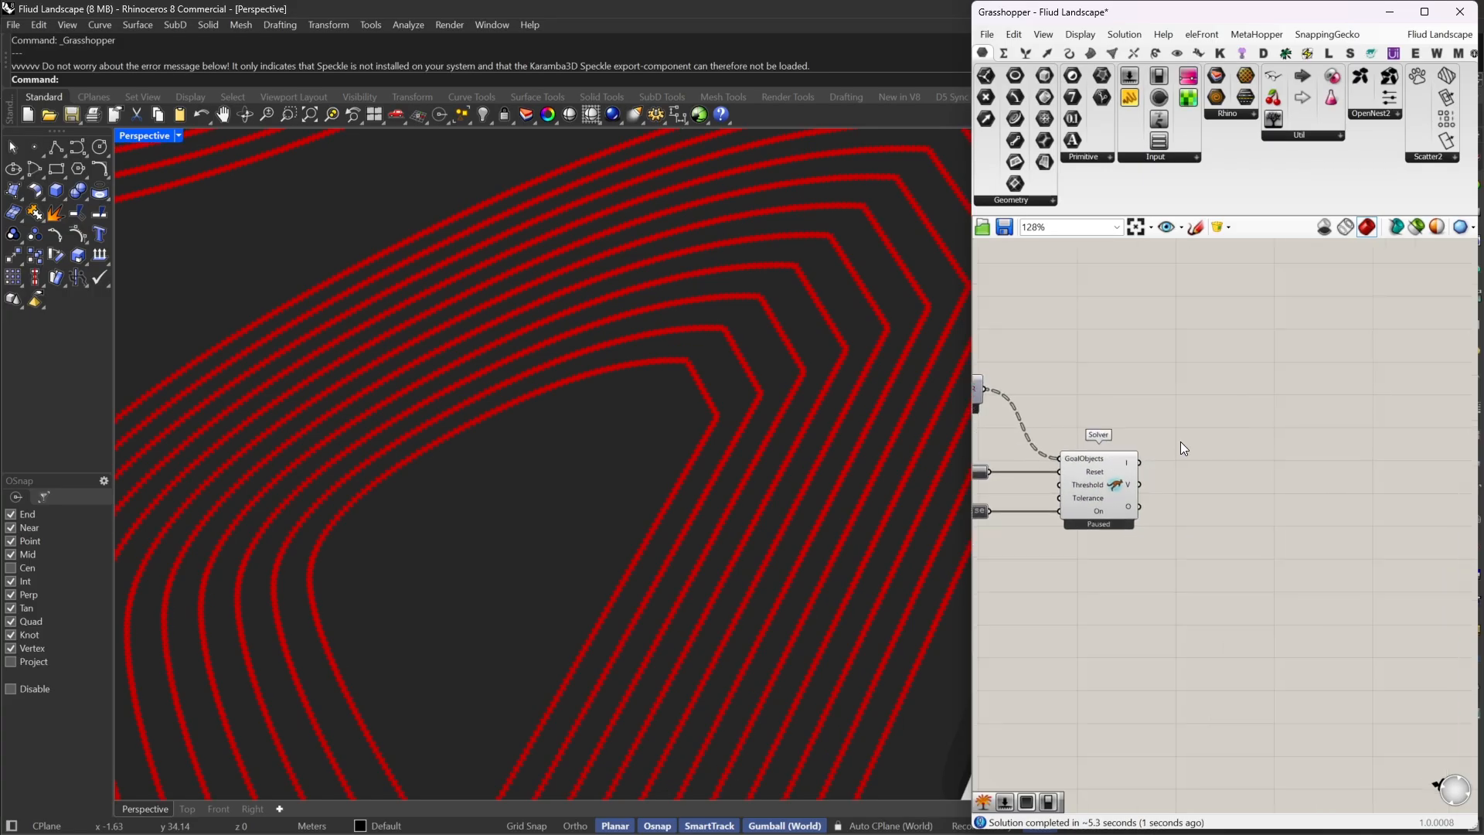
Add a Curve parameter after the Solver and connect the Solver's O output to it
drag(1231, 467, 1257, 503)
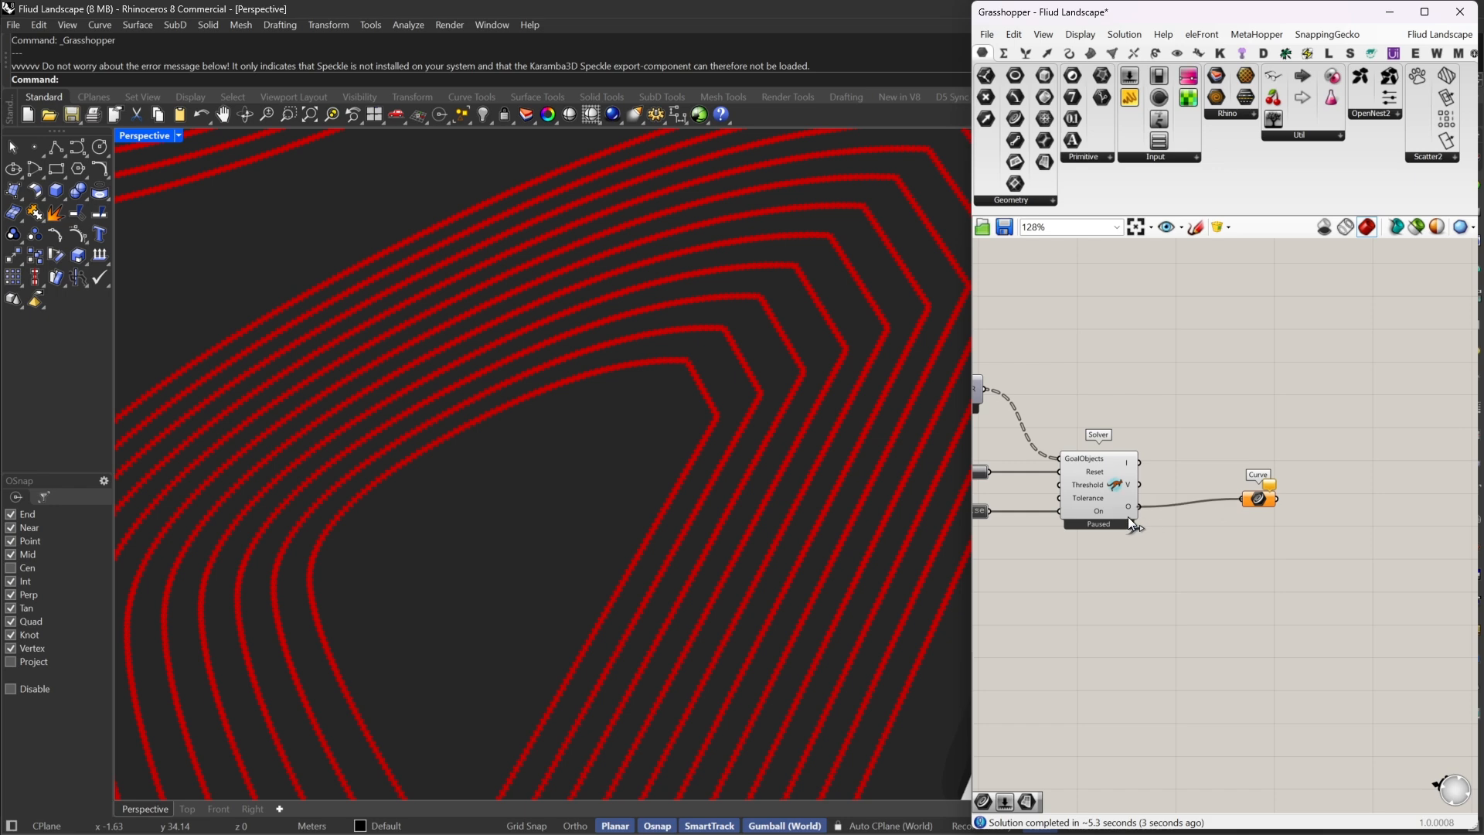
drag(1139, 506, 1242, 507)
right_drag(1184, 490, 1353, 507)
scroll(1349, 496, down, 6)
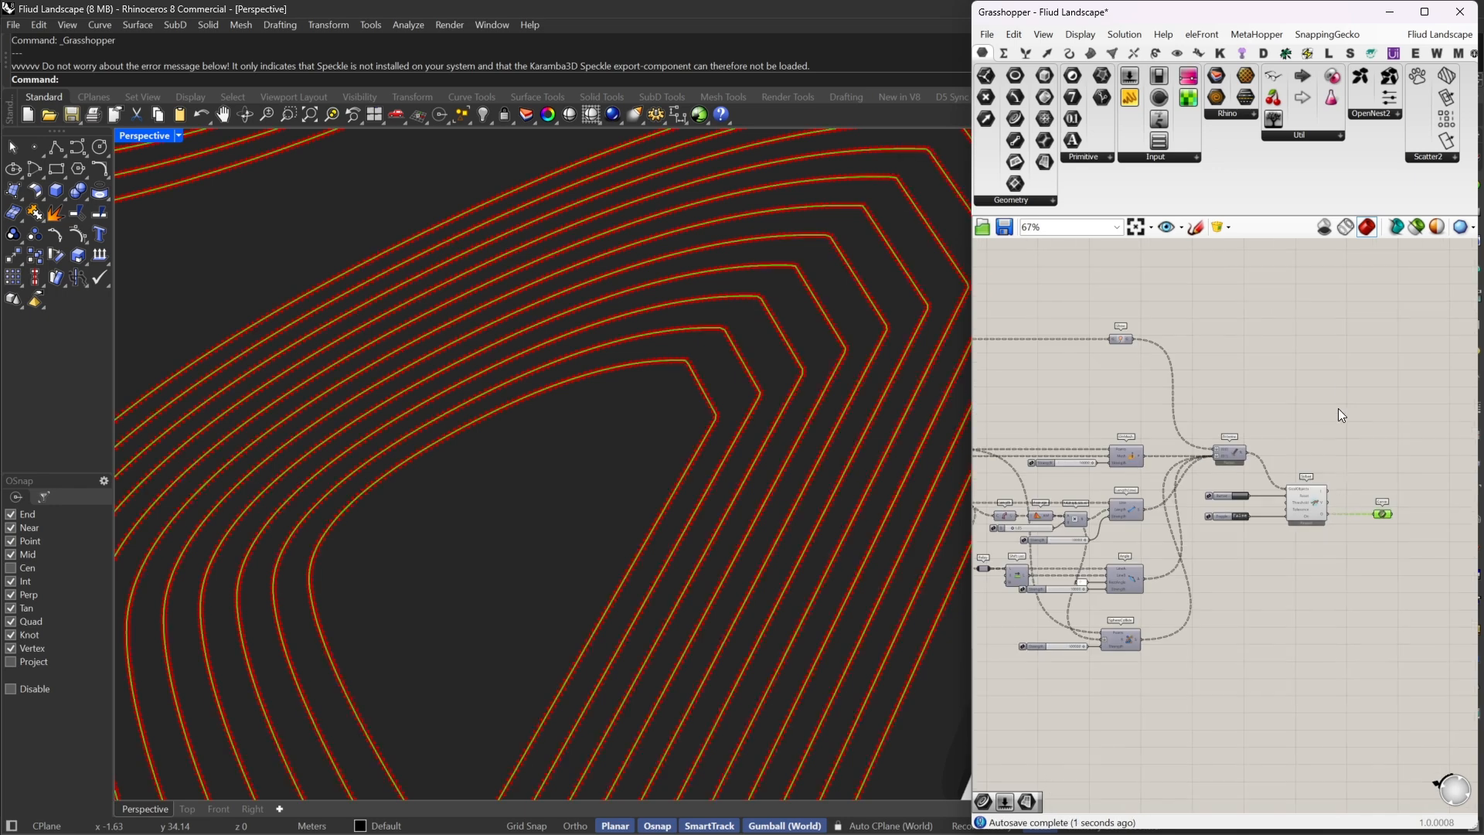
Turn off the preview of the Solver, leaving the Curve parameter displayed
drag(1338, 409, 1236, 532)
right_click(1272, 403)
click(1314, 427)
click(1310, 391)
Set the Boolean Toggle to True to run the Kangaroo simulation on the landscape curves
scroll(746, 475, down, 6)
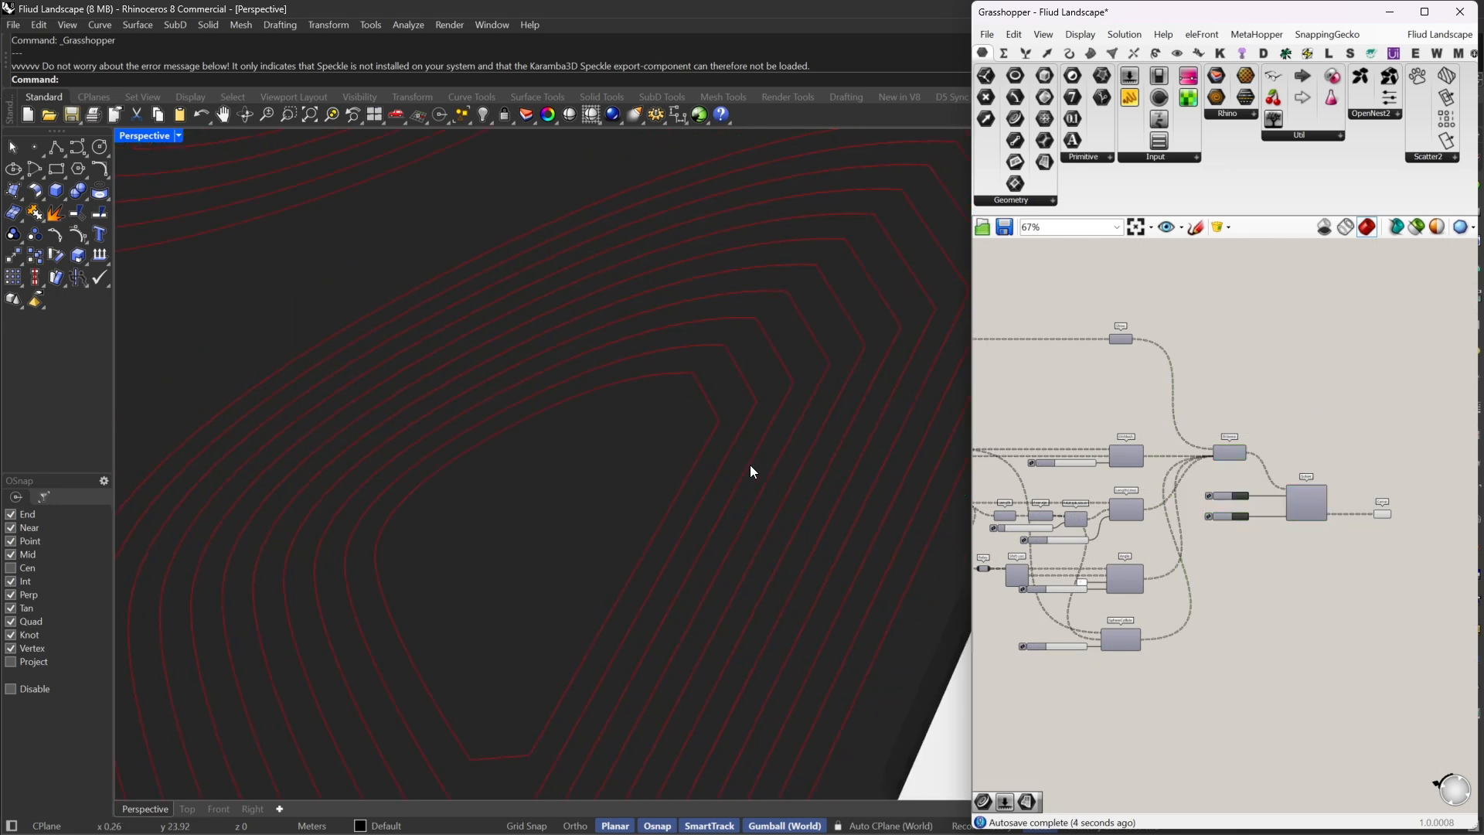
scroll(1232, 488, up, 5)
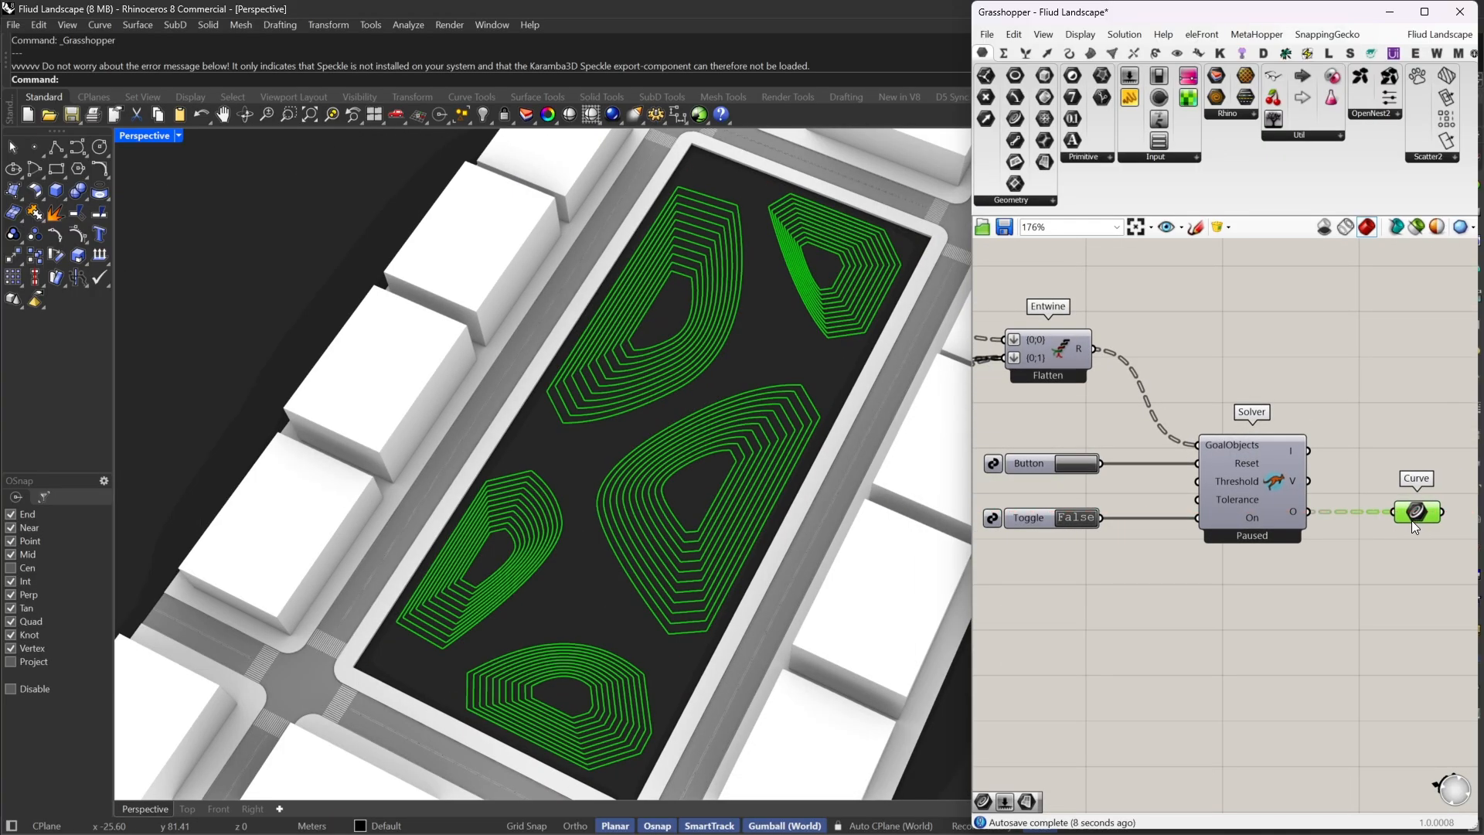
scroll(1299, 510, up, 3)
double_click(1130, 494)
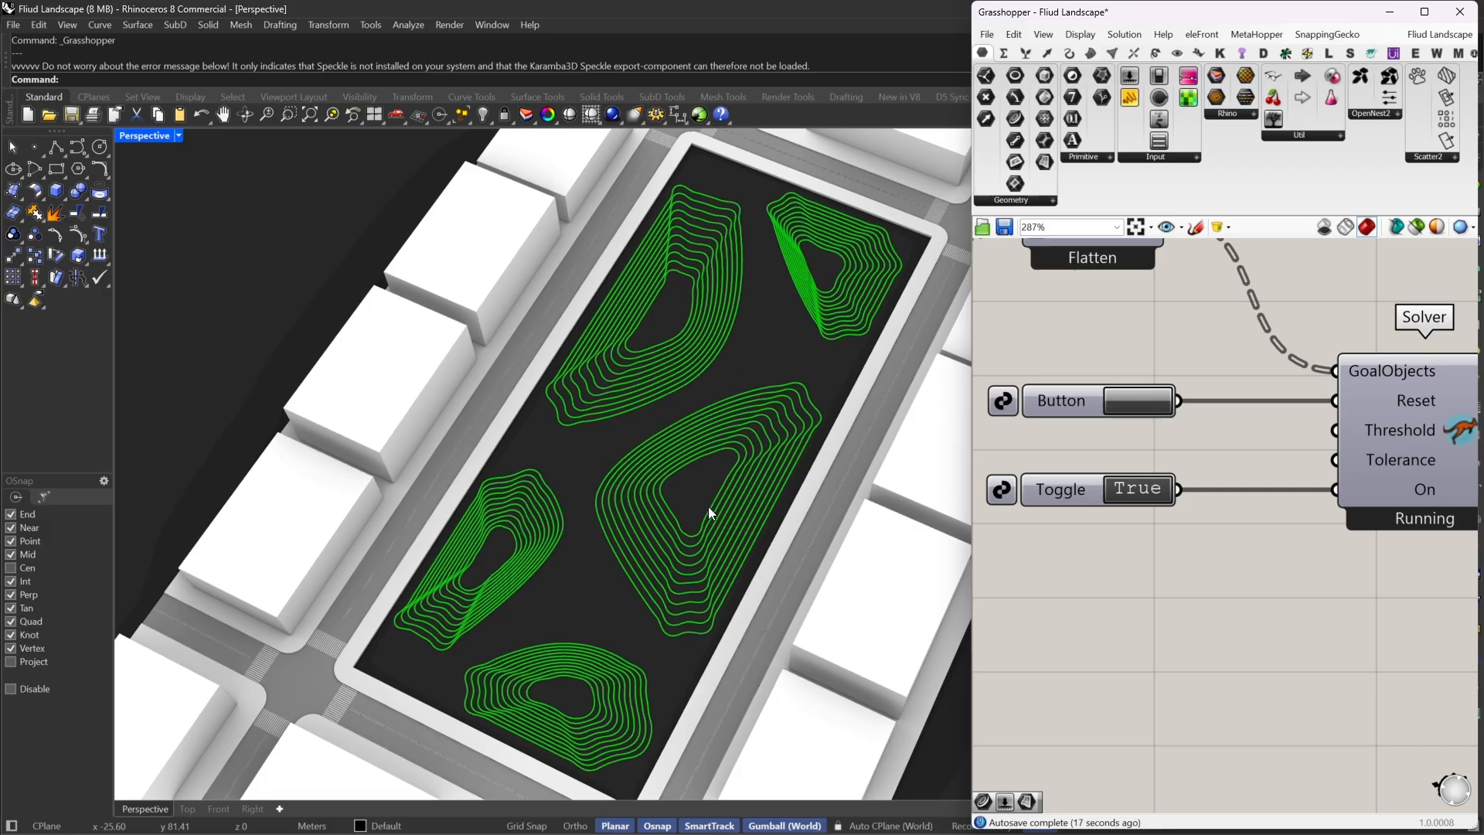
Inspect the simulated curves in the site and reset the Solver with the connected Button
scroll(708, 507, up, 5)
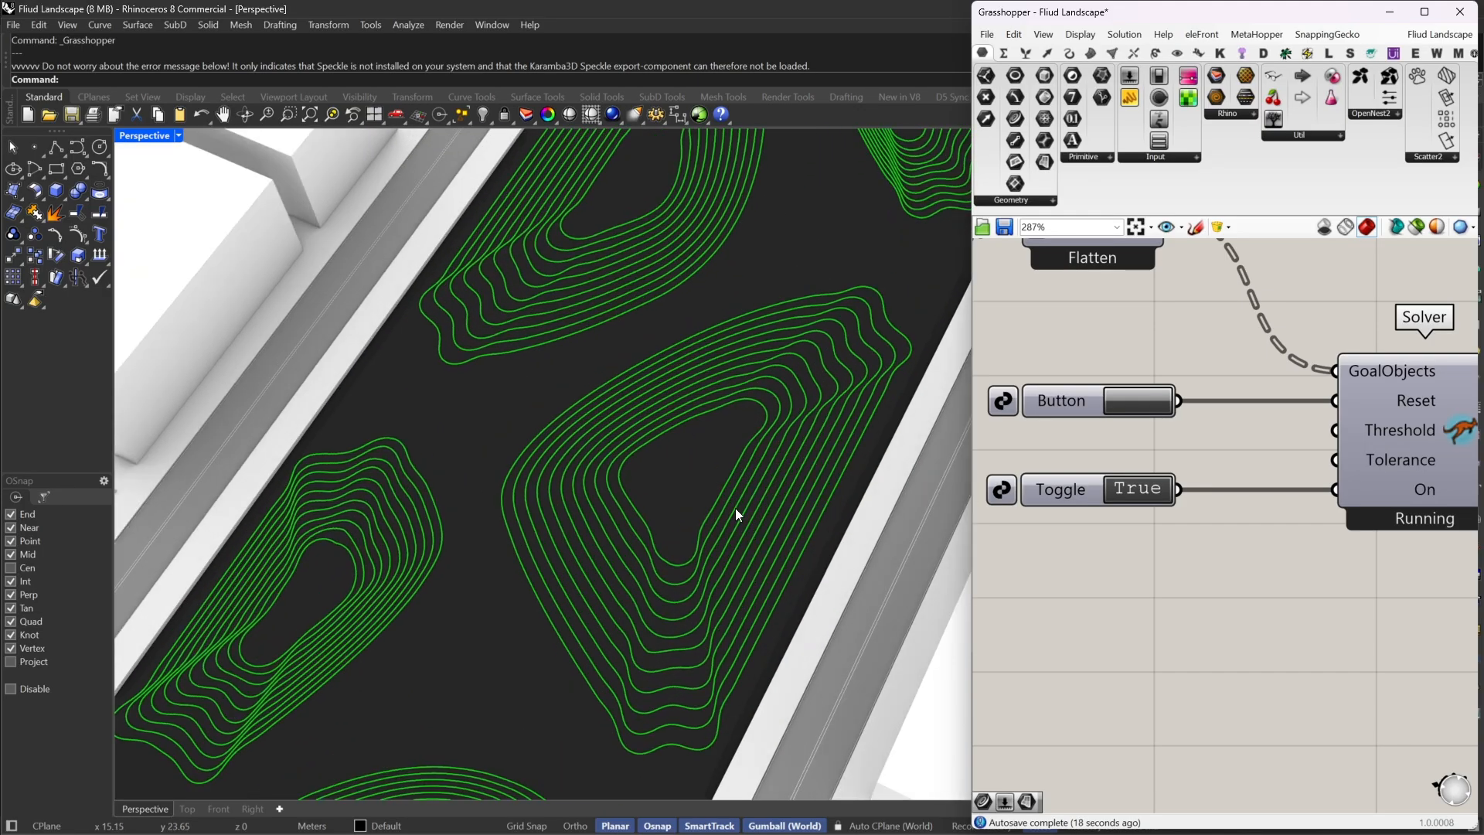
right_drag(745, 508, 748, 501)
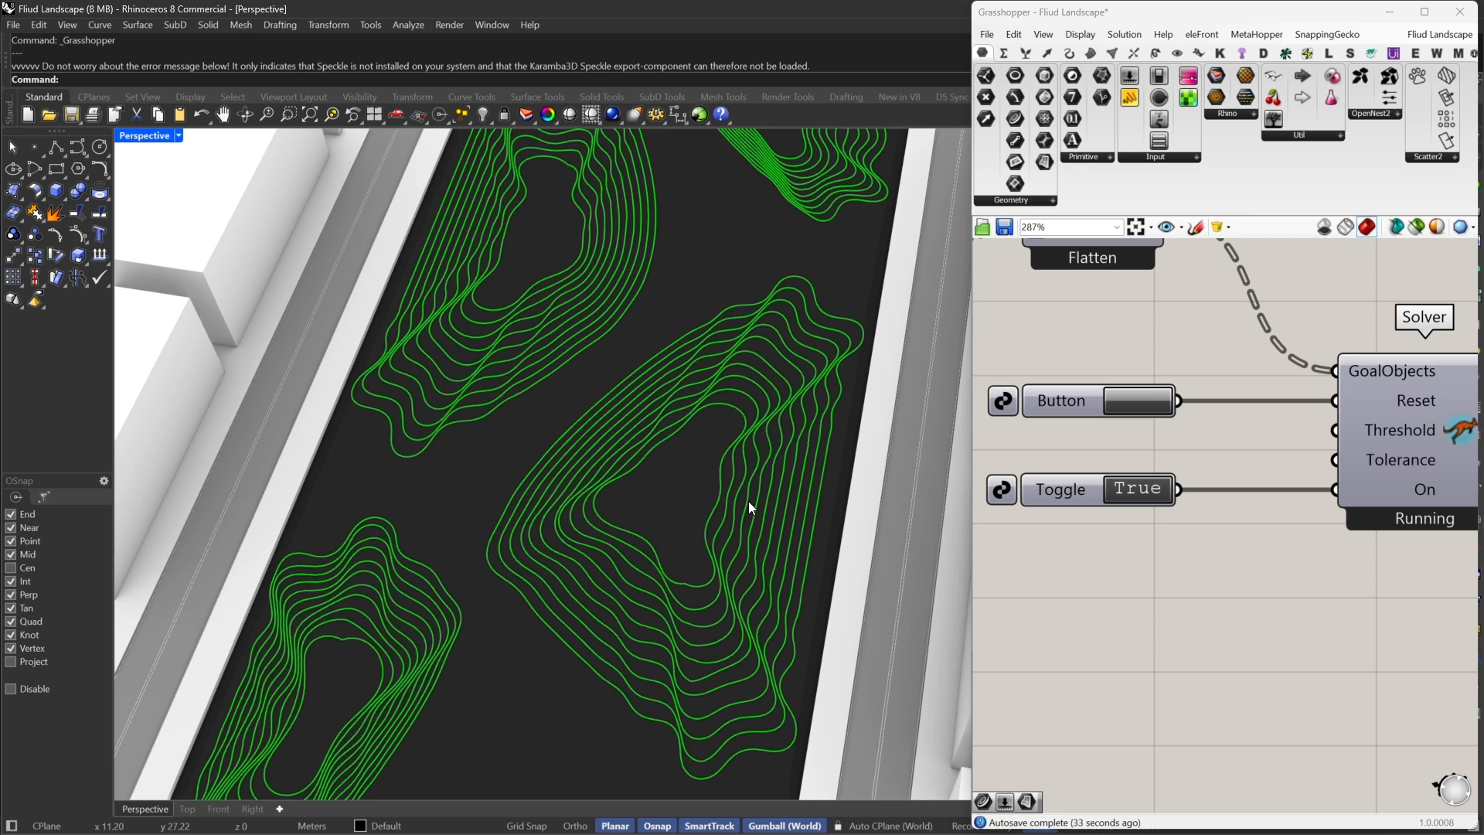
scroll(749, 502, down, 2)
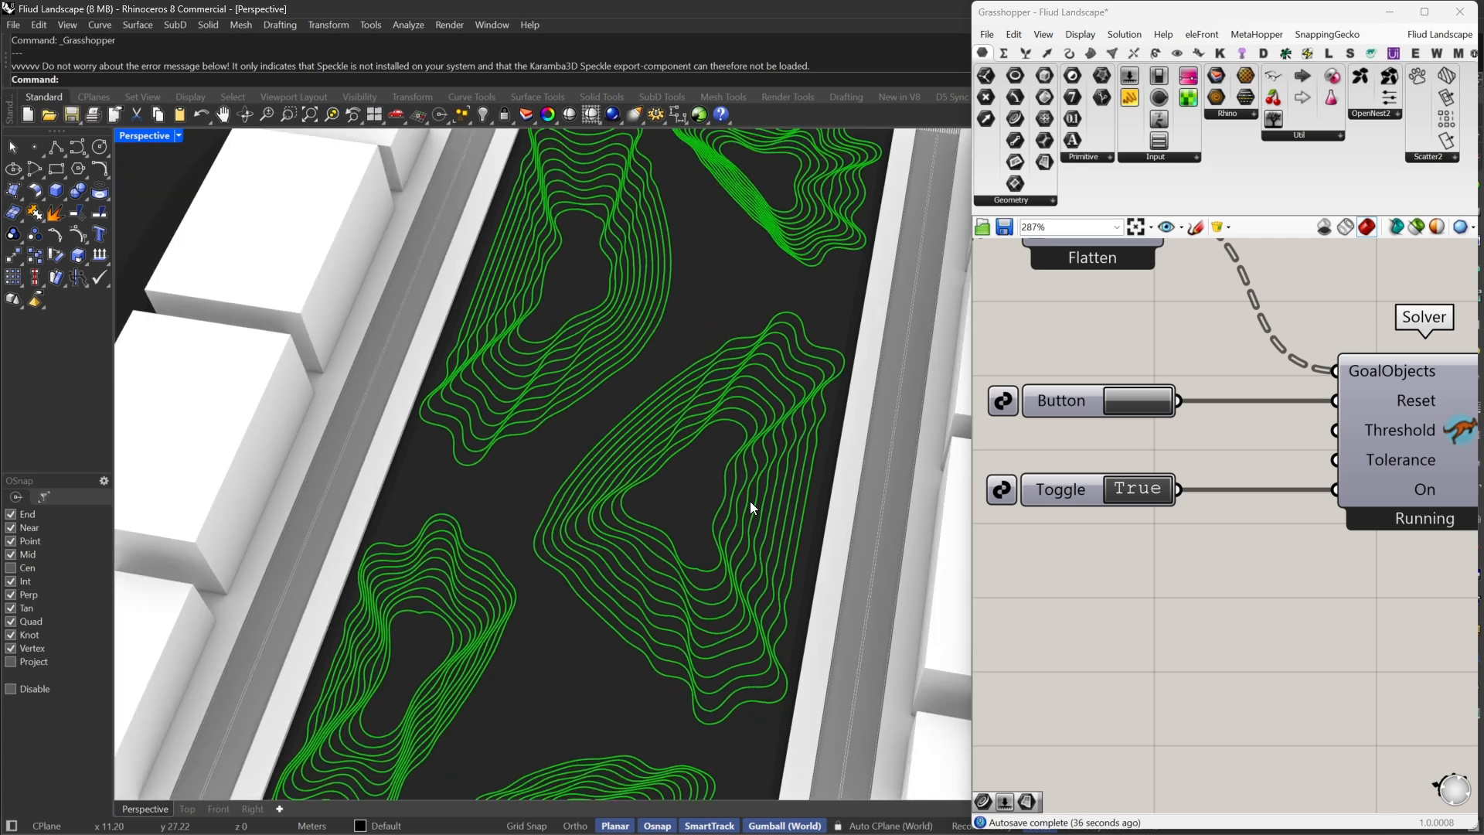
scroll(750, 503, down, 2)
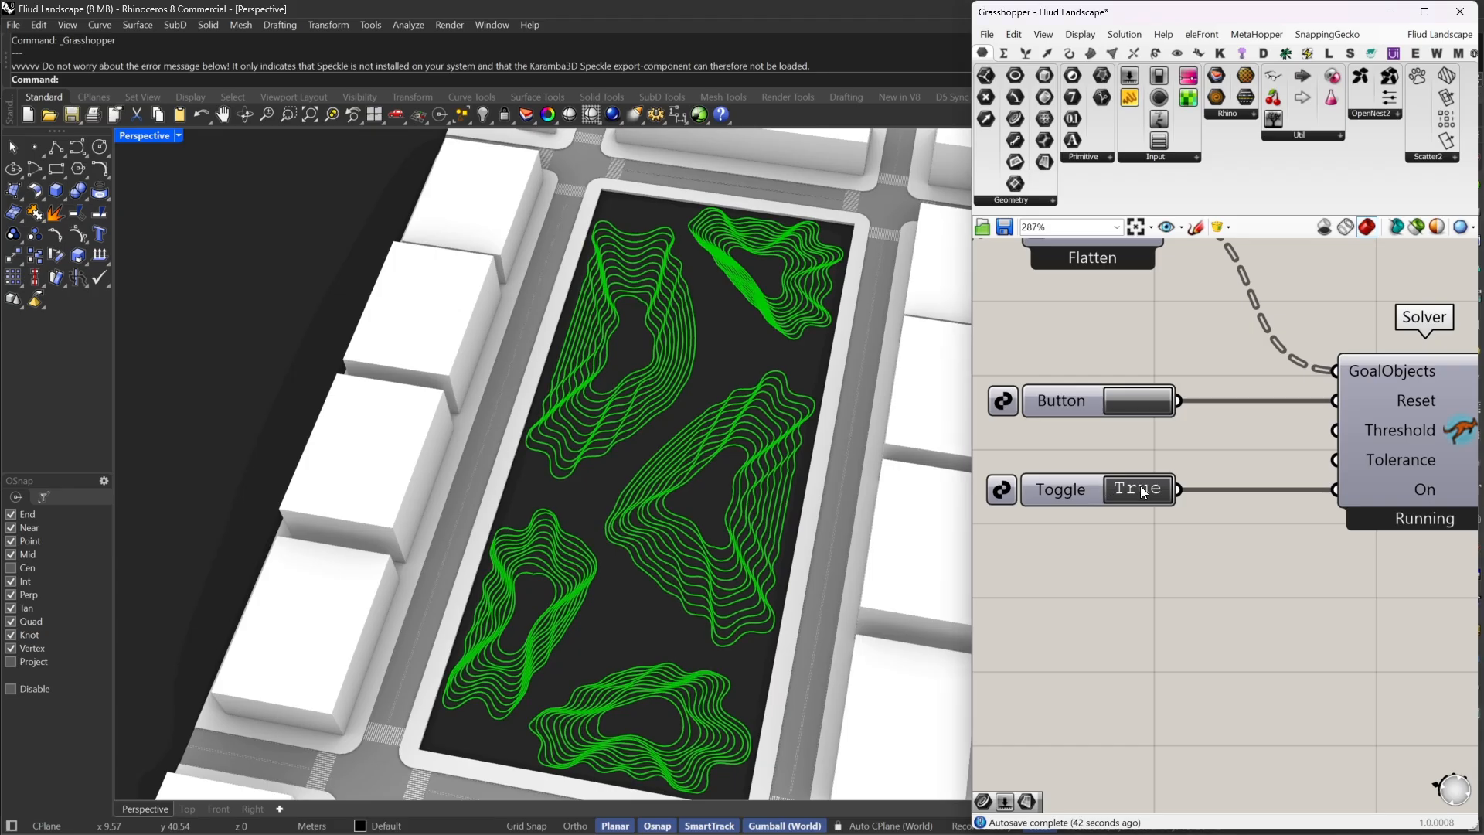
click(1134, 404)
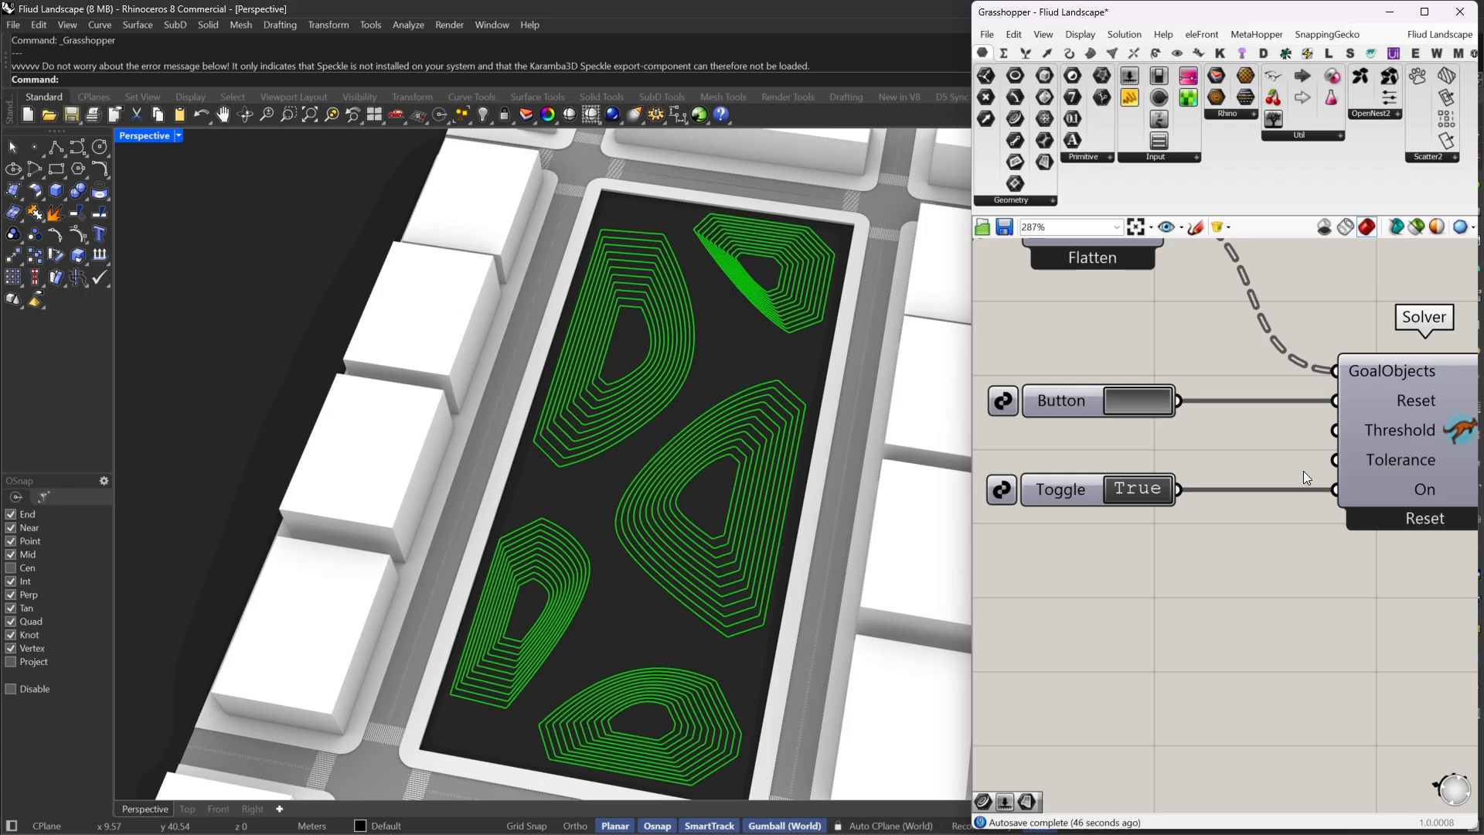
Set the number slider feeding the Multiplication's B input, before the Divide Curve component, to 2
scroll(1303, 471, down, 5)
scroll(1303, 471, down, 3)
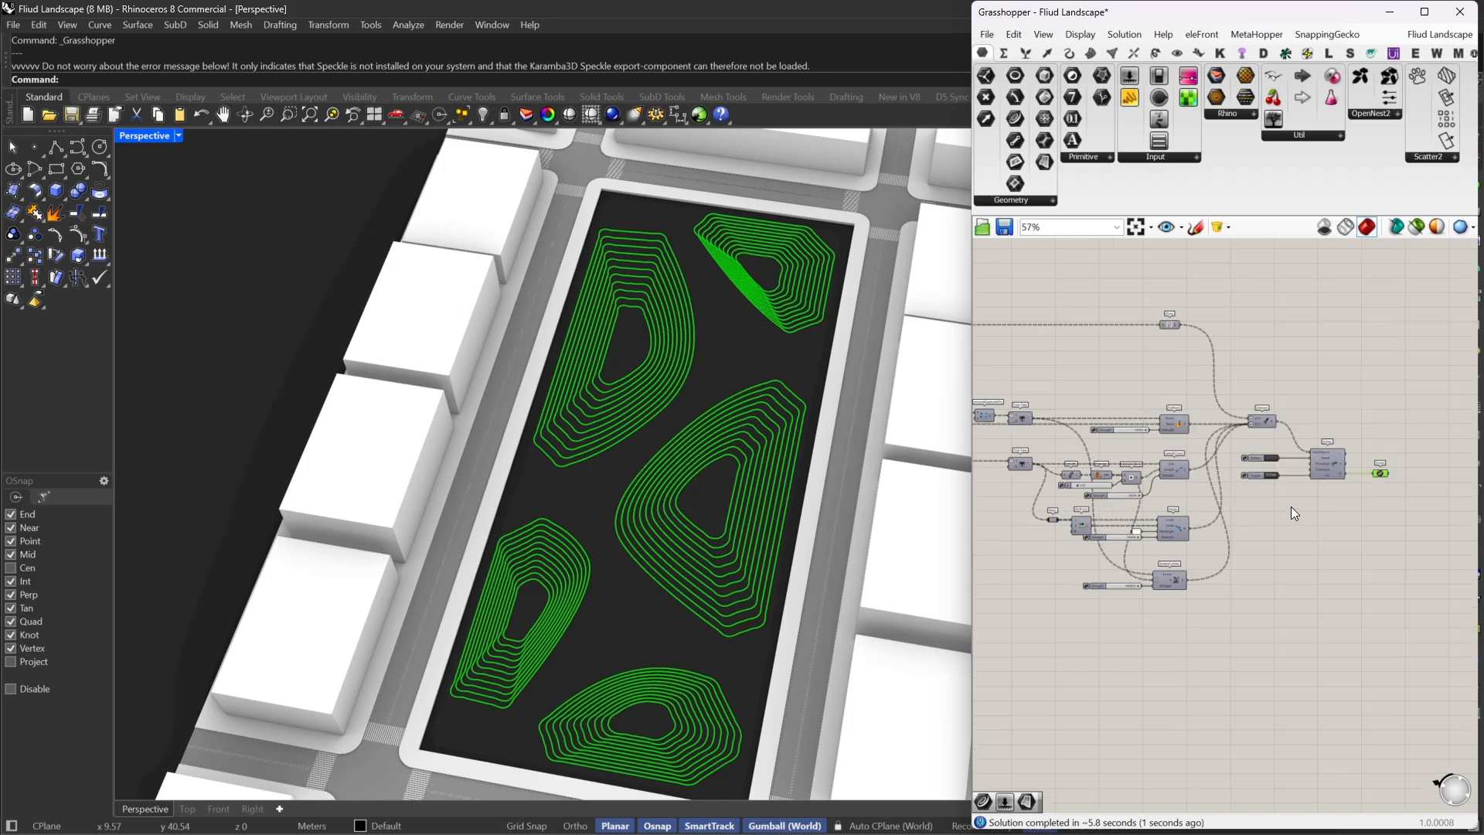
right_drag(1232, 488, 1415, 496)
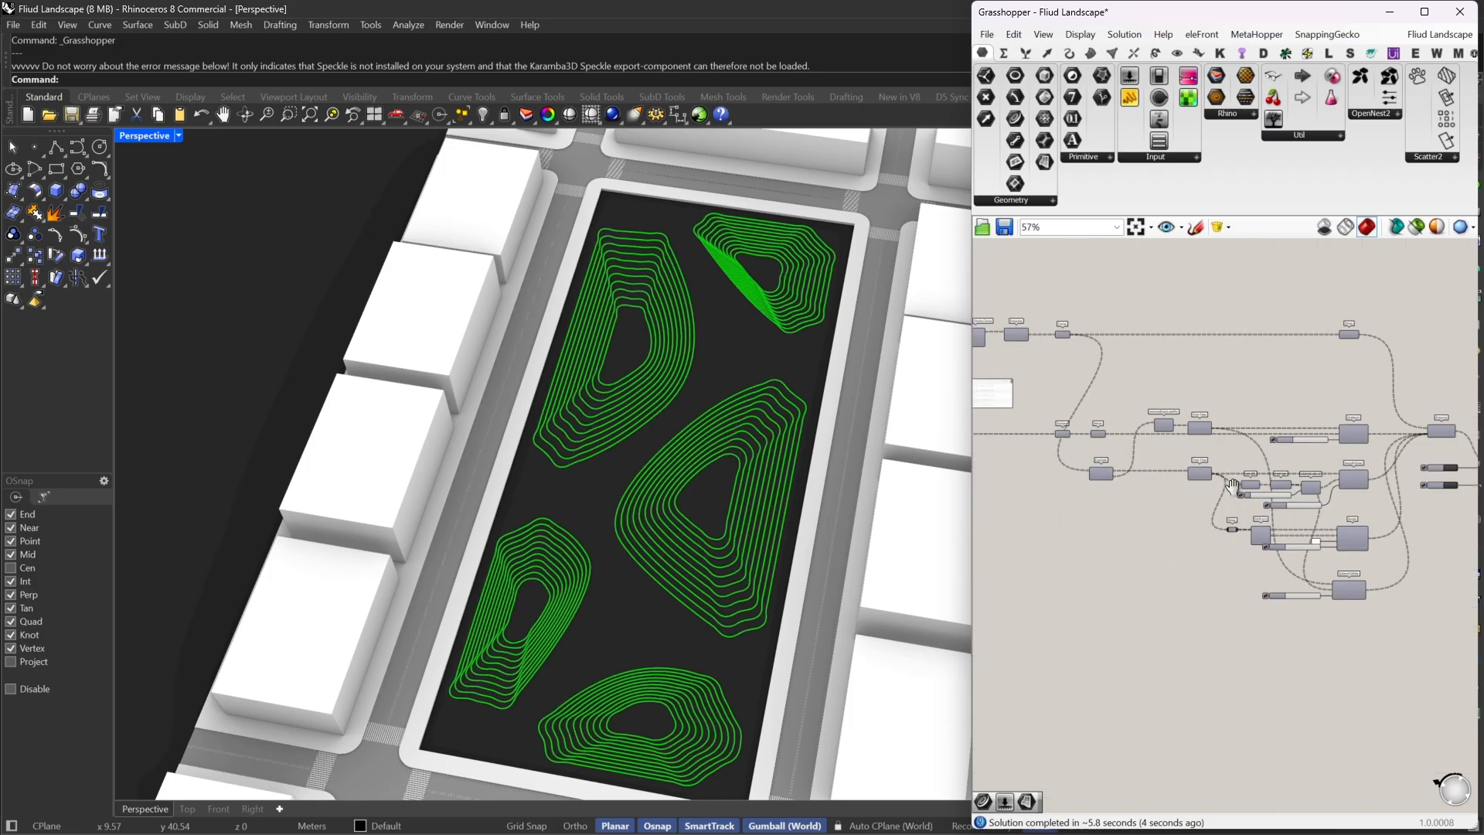
right_drag(1126, 443, 1145, 449)
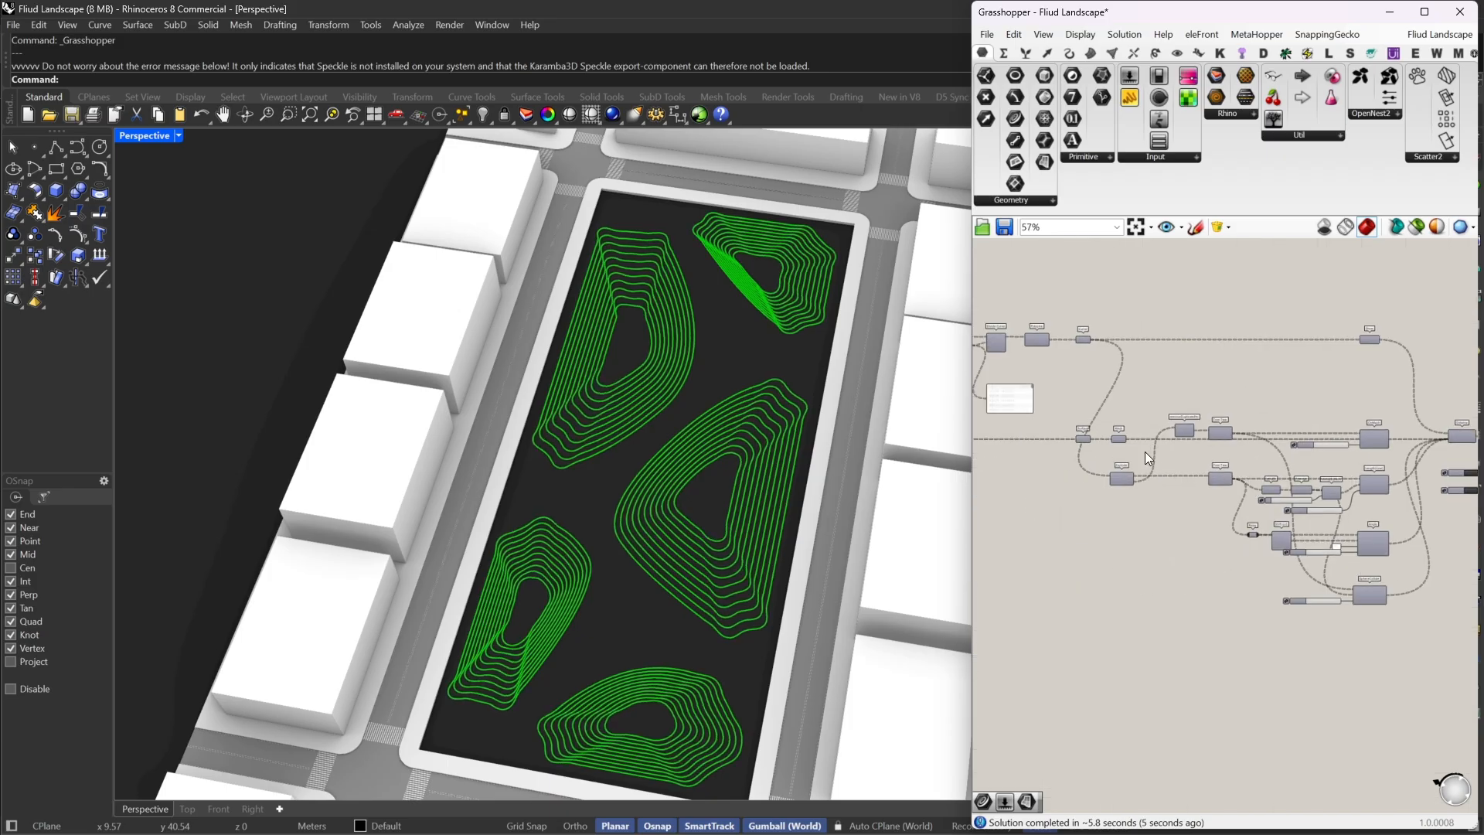
scroll(1144, 451, up, 3)
scroll(1411, 543, up, 3)
right_drag(1008, 487, 1276, 512)
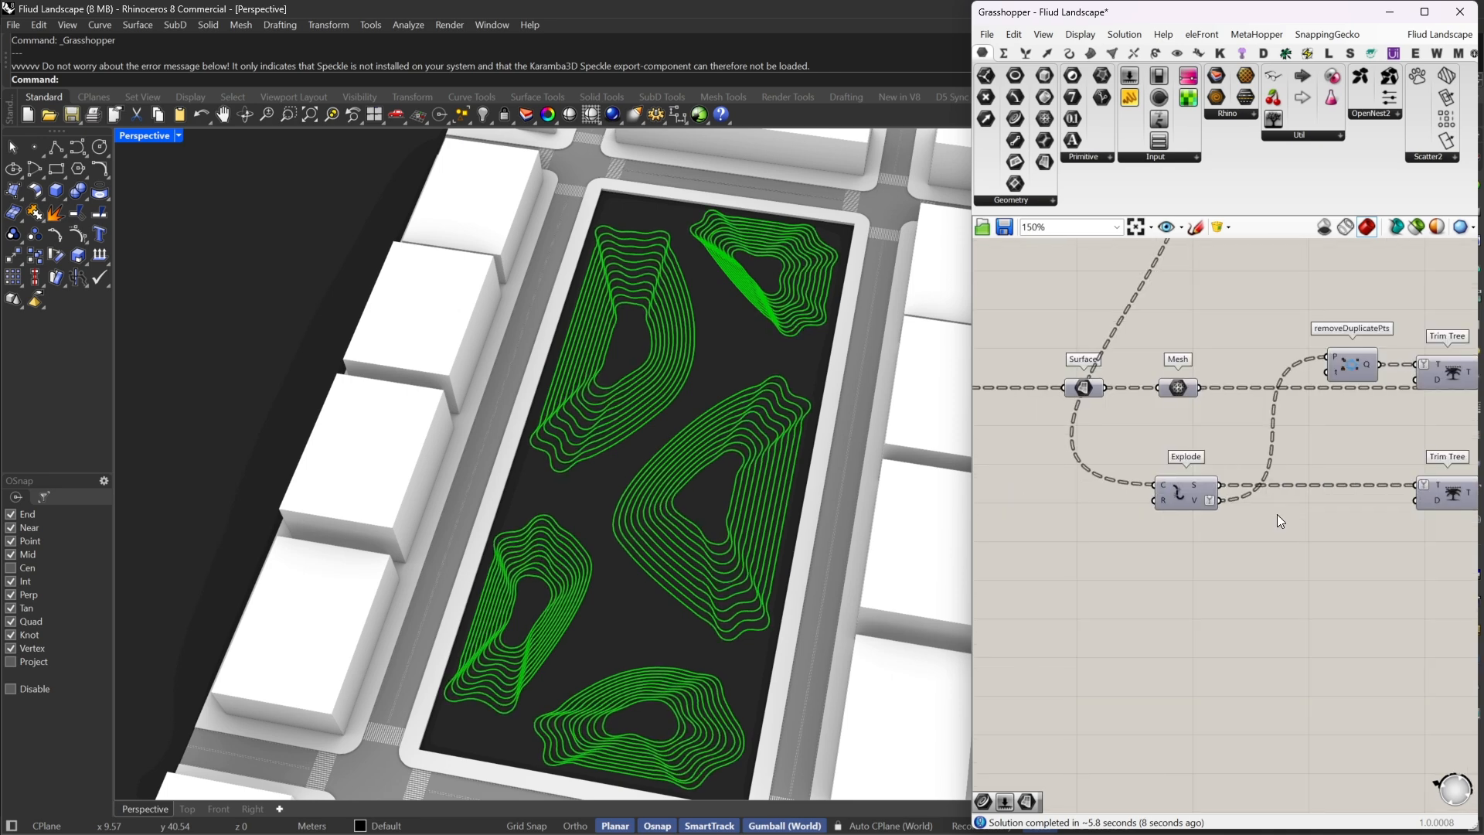
scroll(1276, 520, down, 5)
scroll(1198, 503, up, 5)
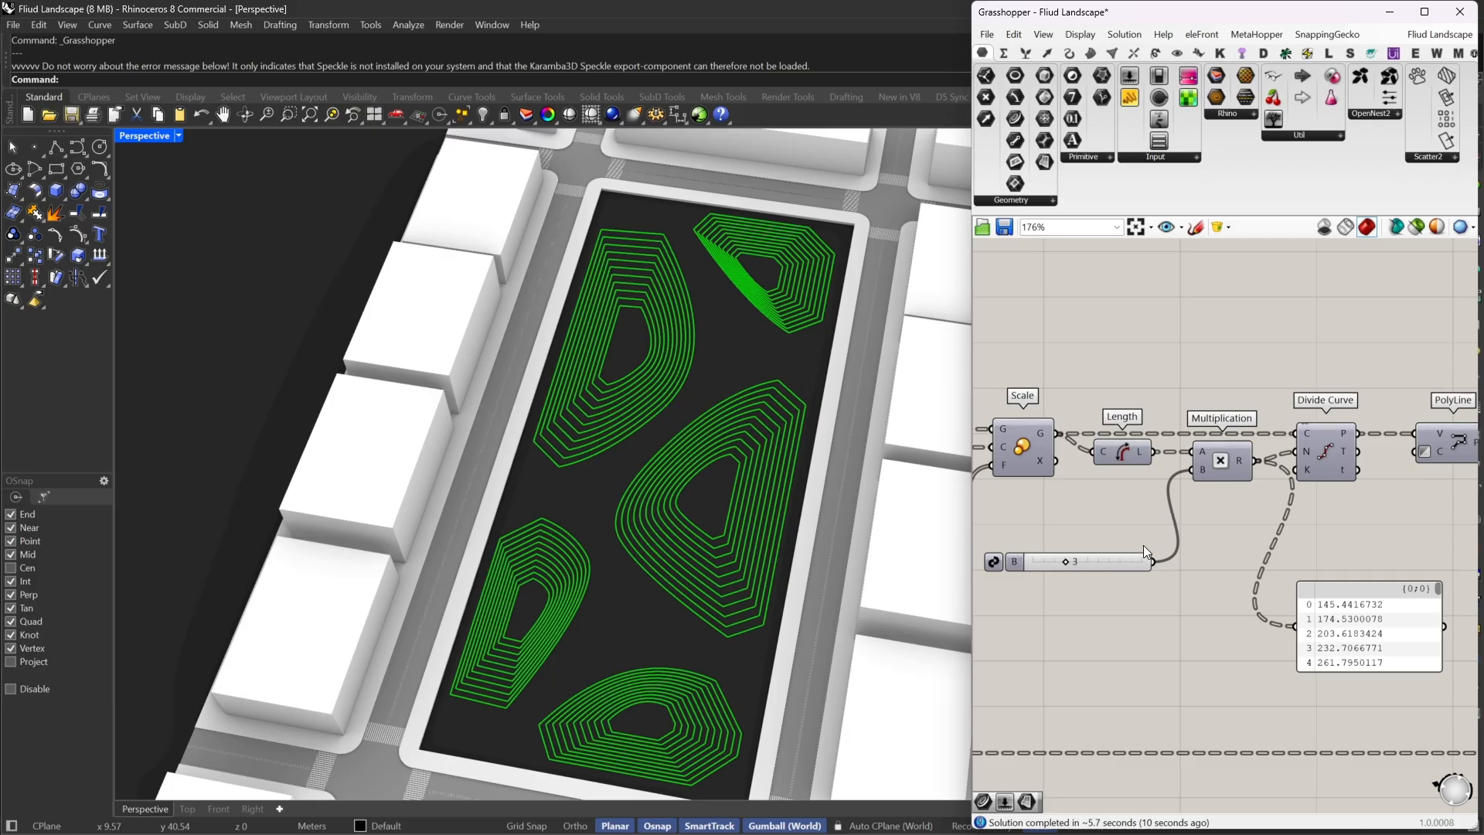
scroll(1152, 556, up, 3)
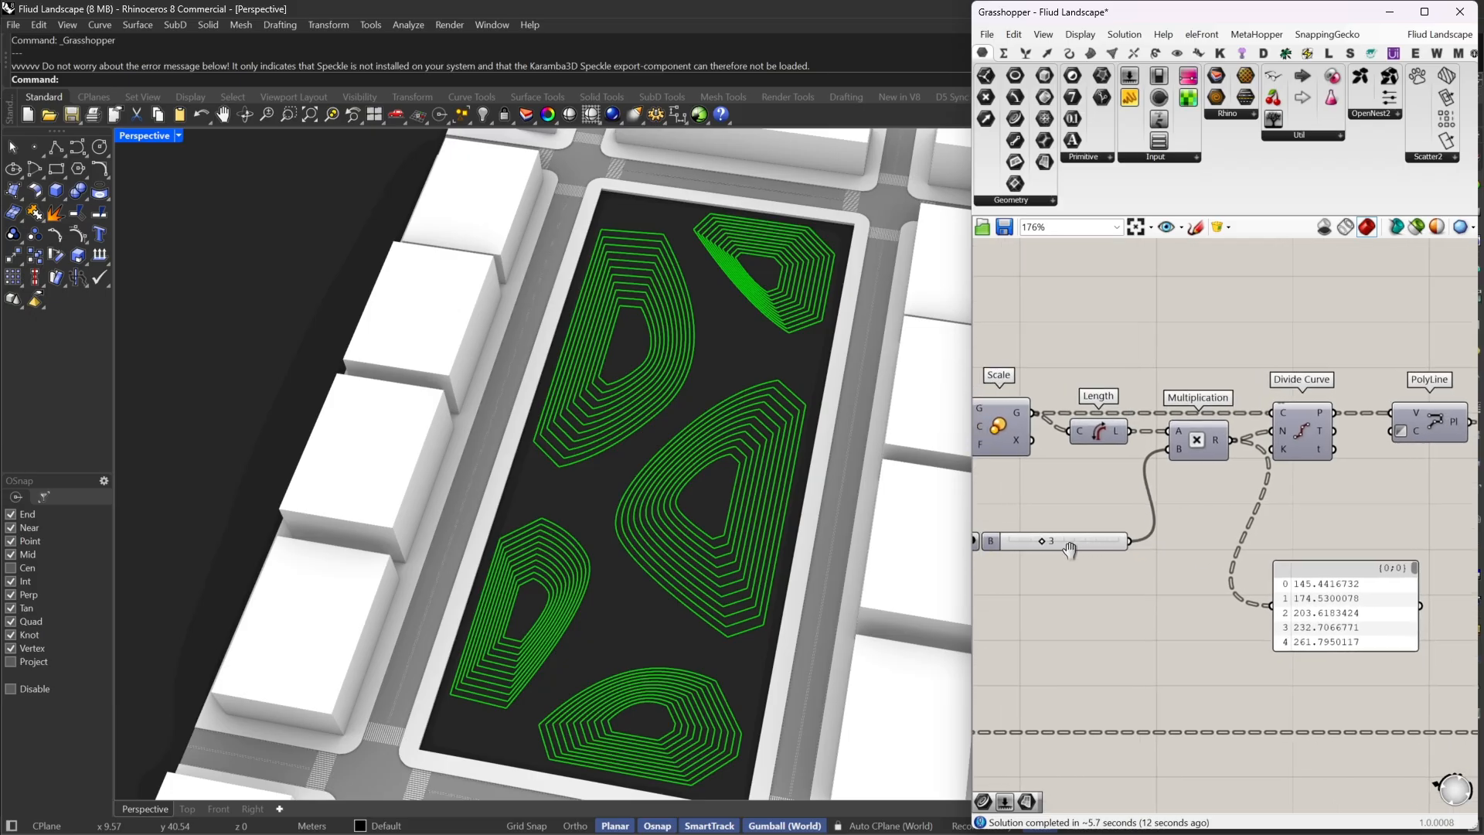
click(1014, 536)
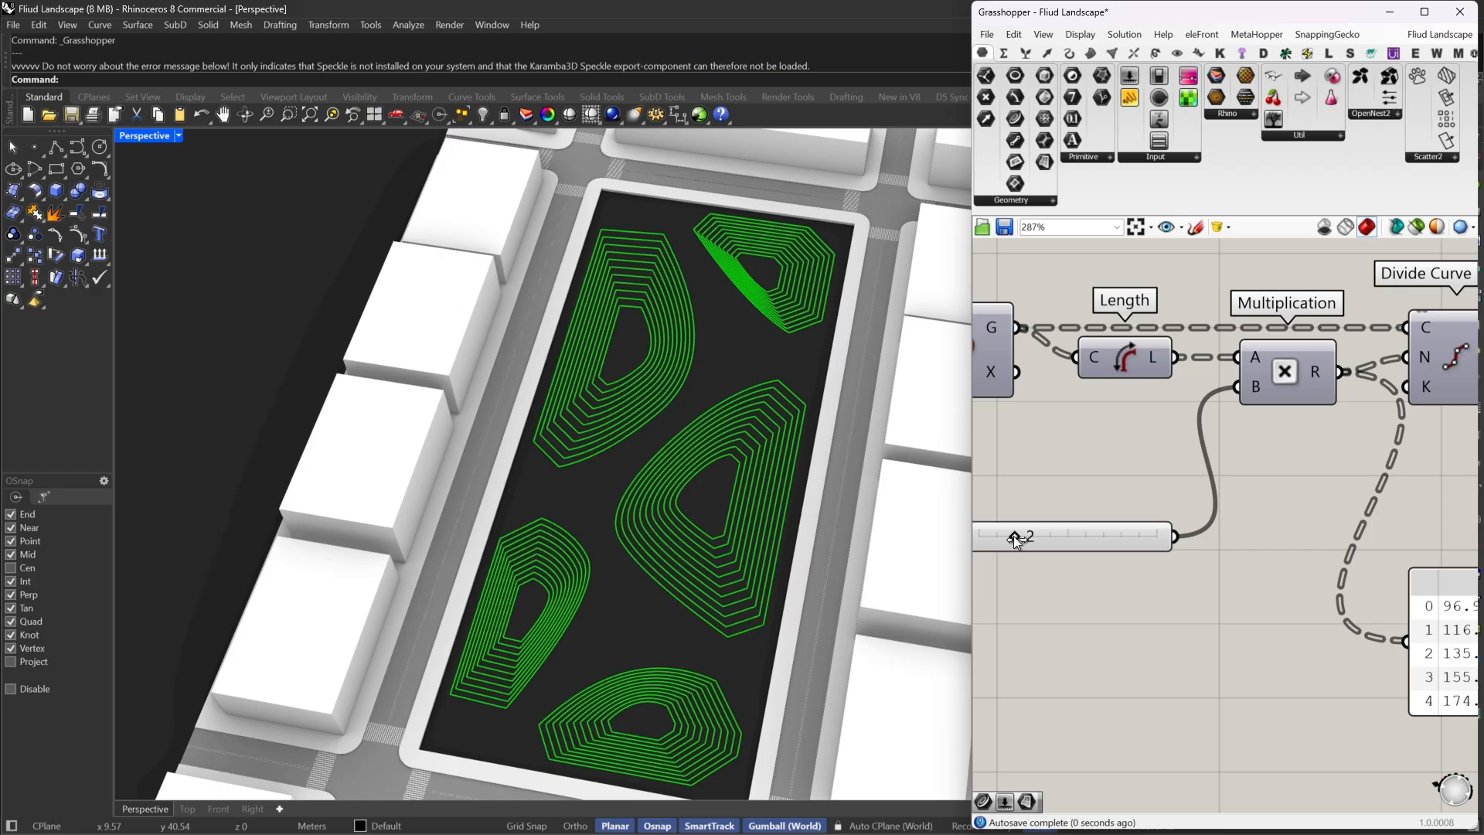
Set the Boolean Toggle to False and reset the Solver with the connected Button
scroll(1059, 521, down, 10)
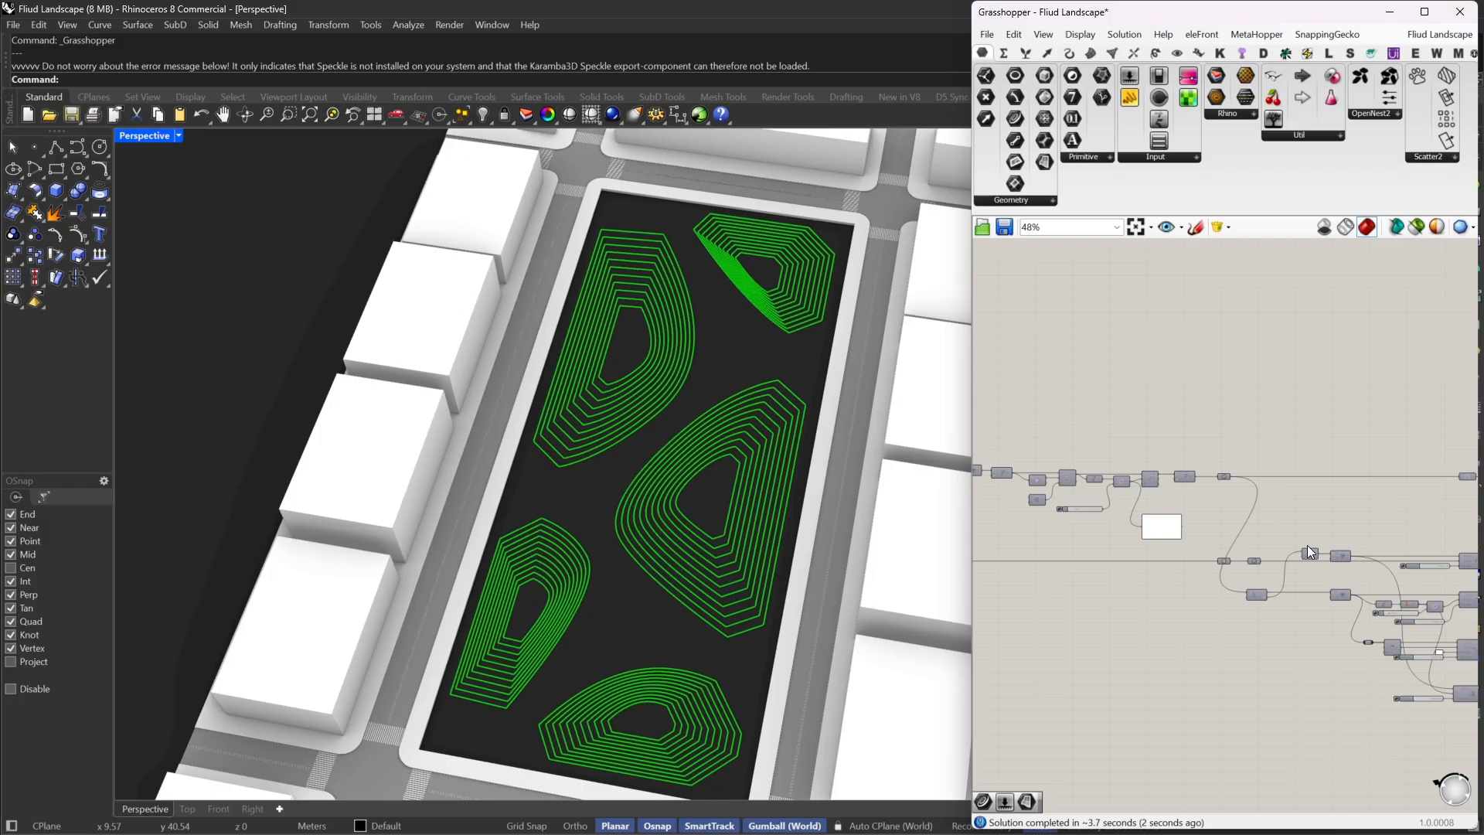
scroll(1206, 510, up, 5)
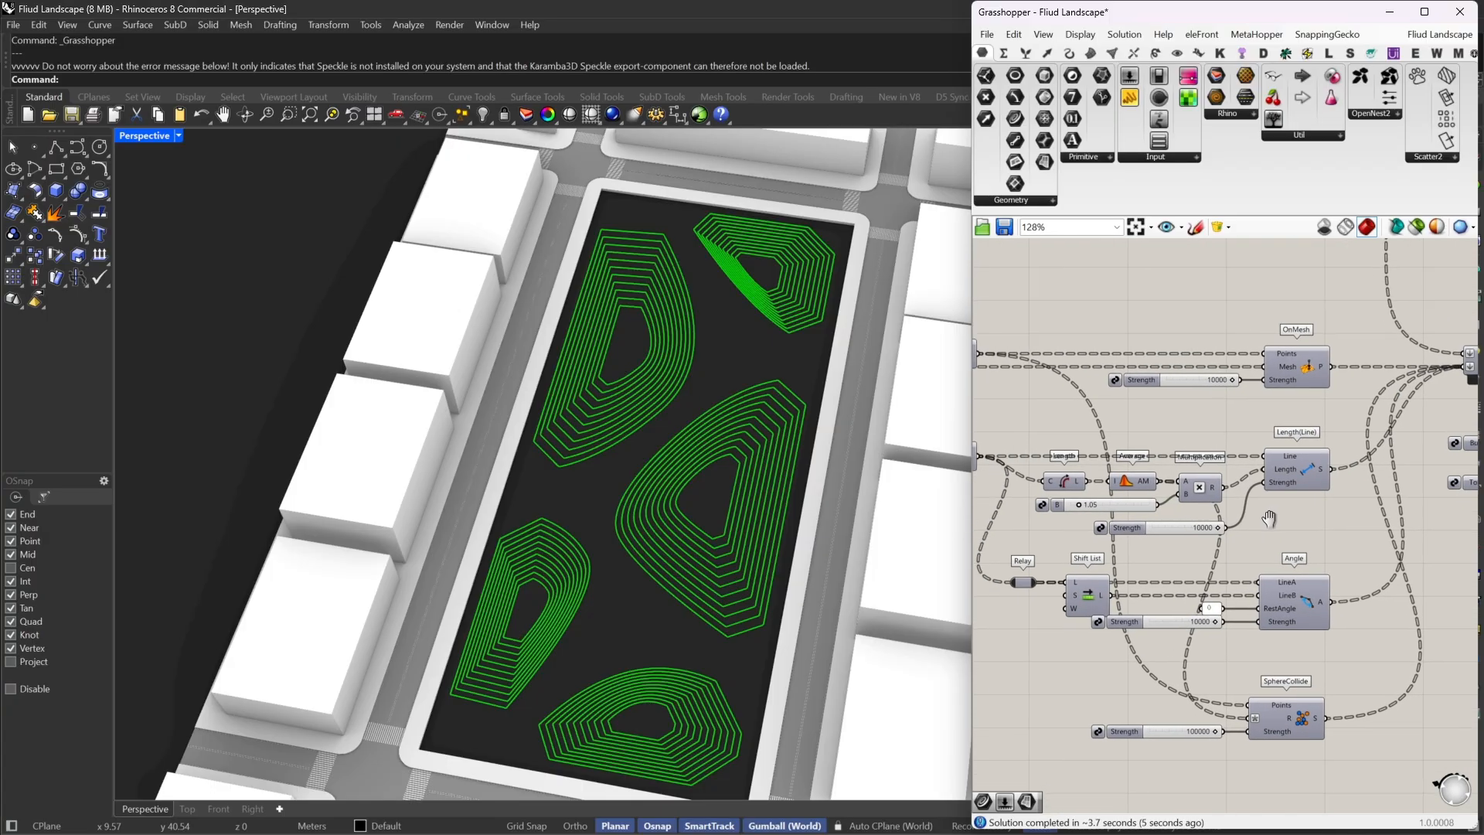
right_drag(1369, 512, 1418, 517)
right_drag(1237, 519, 1103, 495)
click(1200, 429)
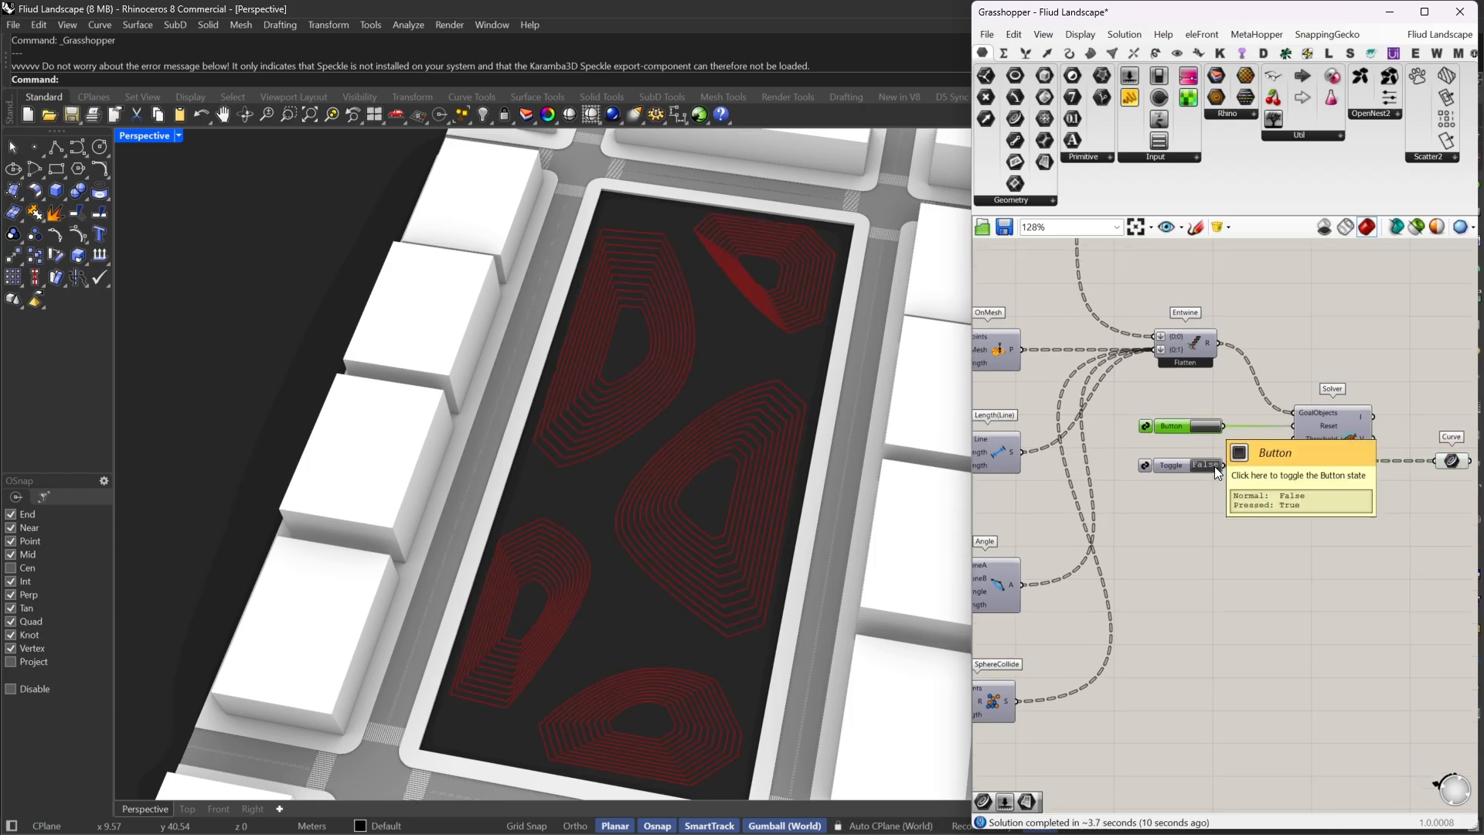
Select the Curve parameter after the Solver and set the Boolean Toggle to True to run the simulation
right_drag(1376, 476, 1278, 495)
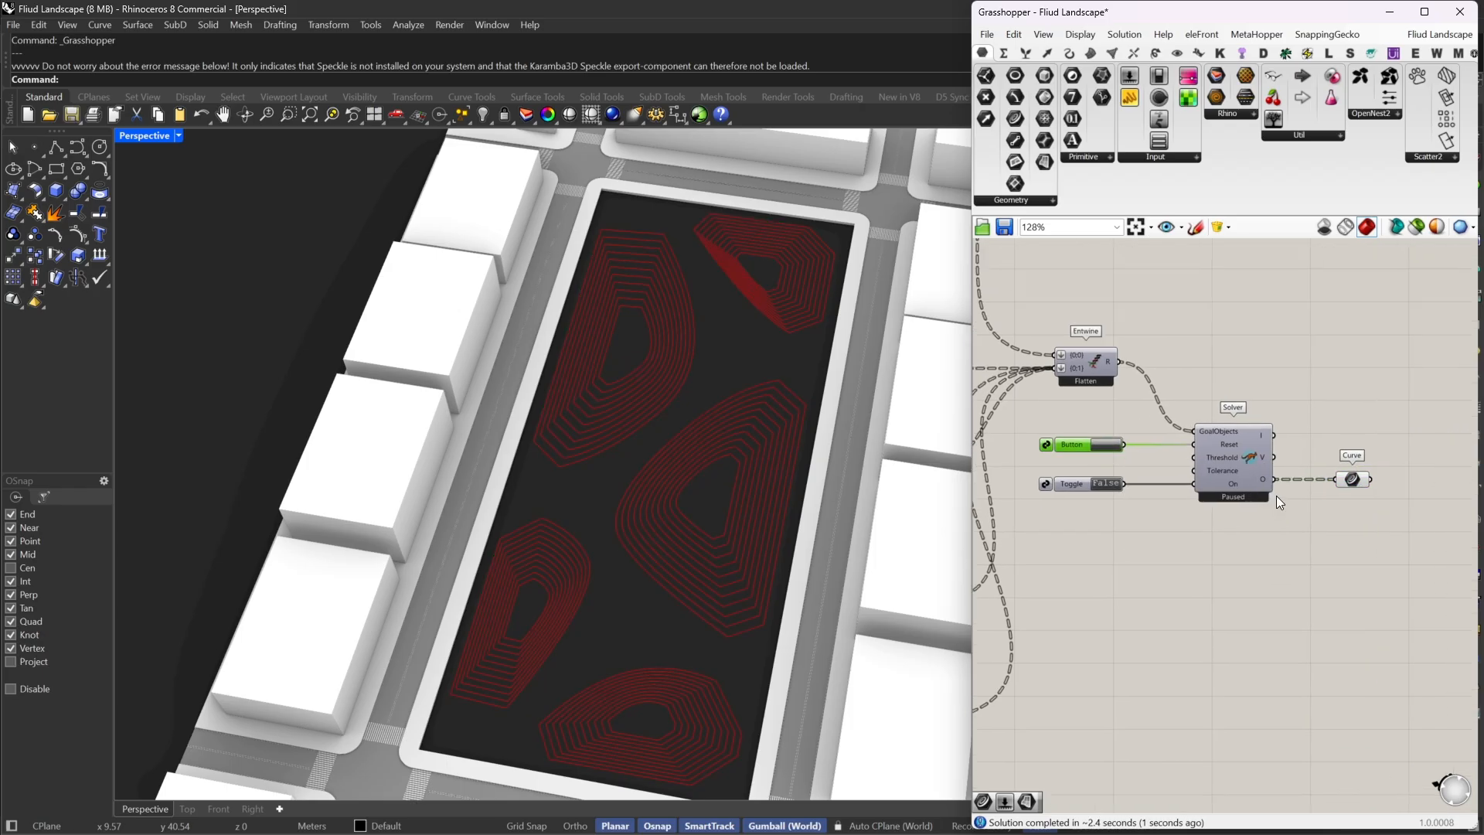
drag(1373, 441, 1335, 518)
double_click(1107, 484)
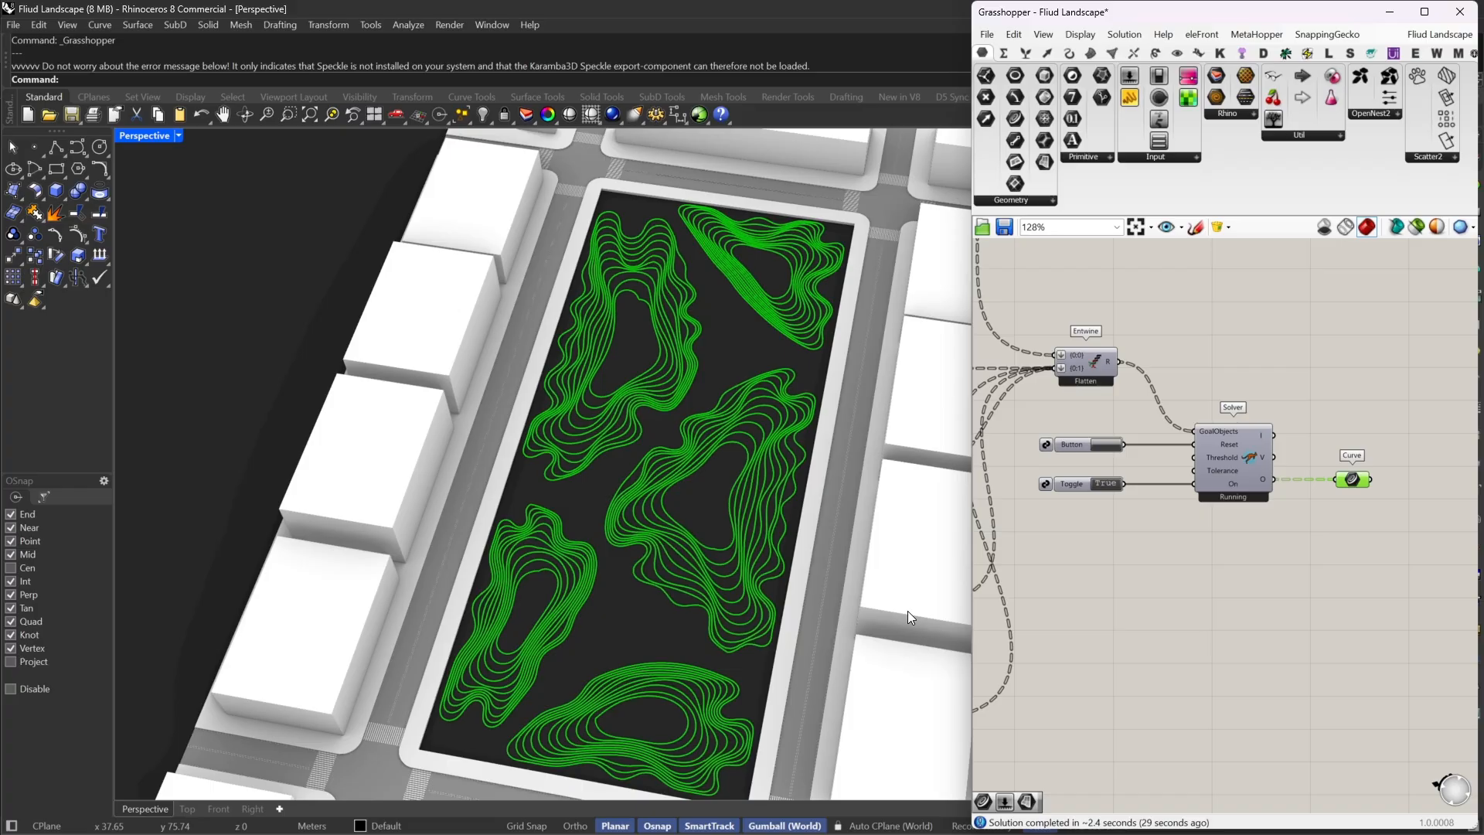
Examine the growing simulated curves within the site boundary, up close and from several angles
right_drag(850, 613, 846, 611)
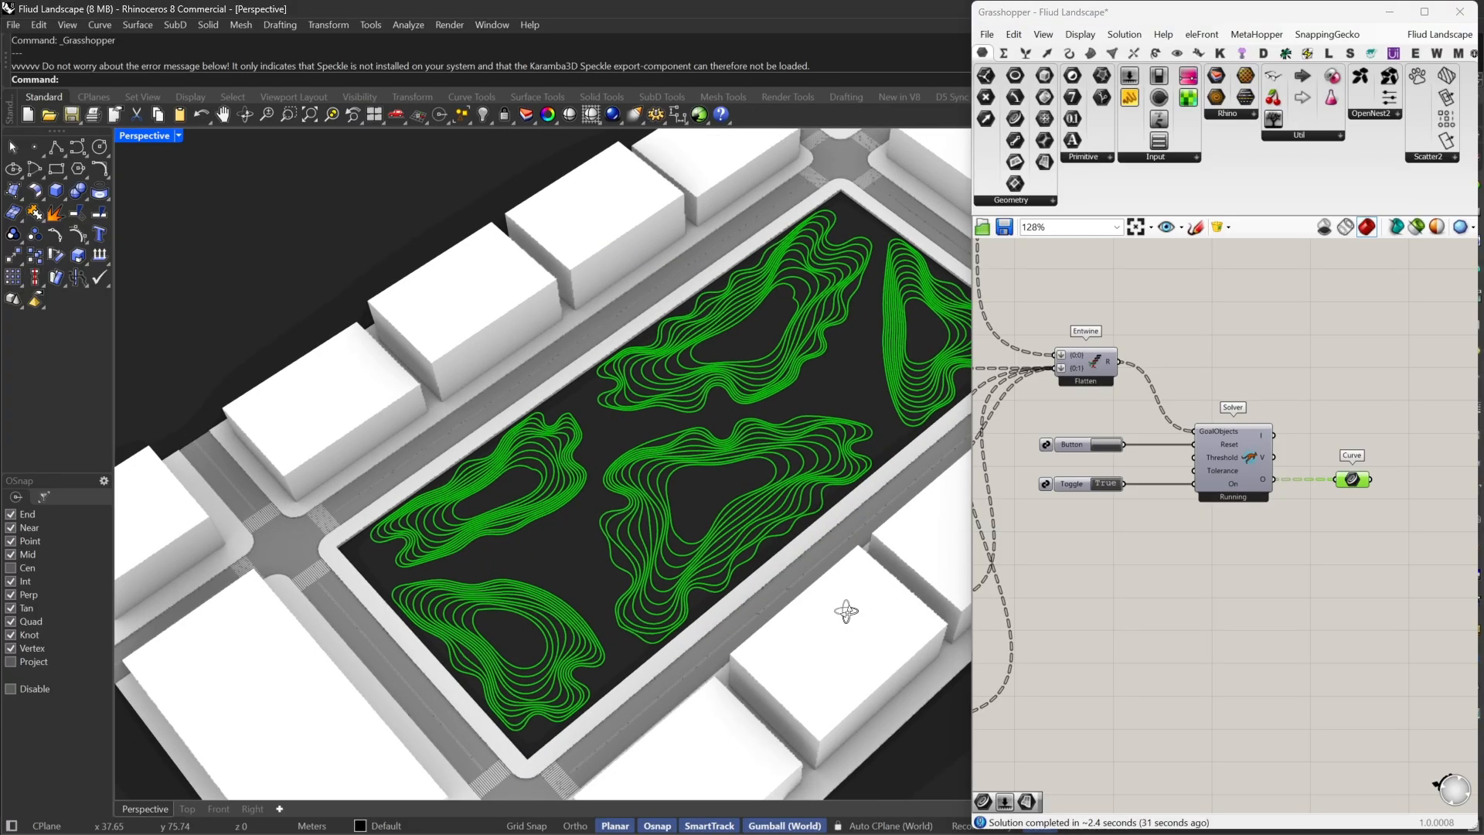
scroll(788, 556, up, 2)
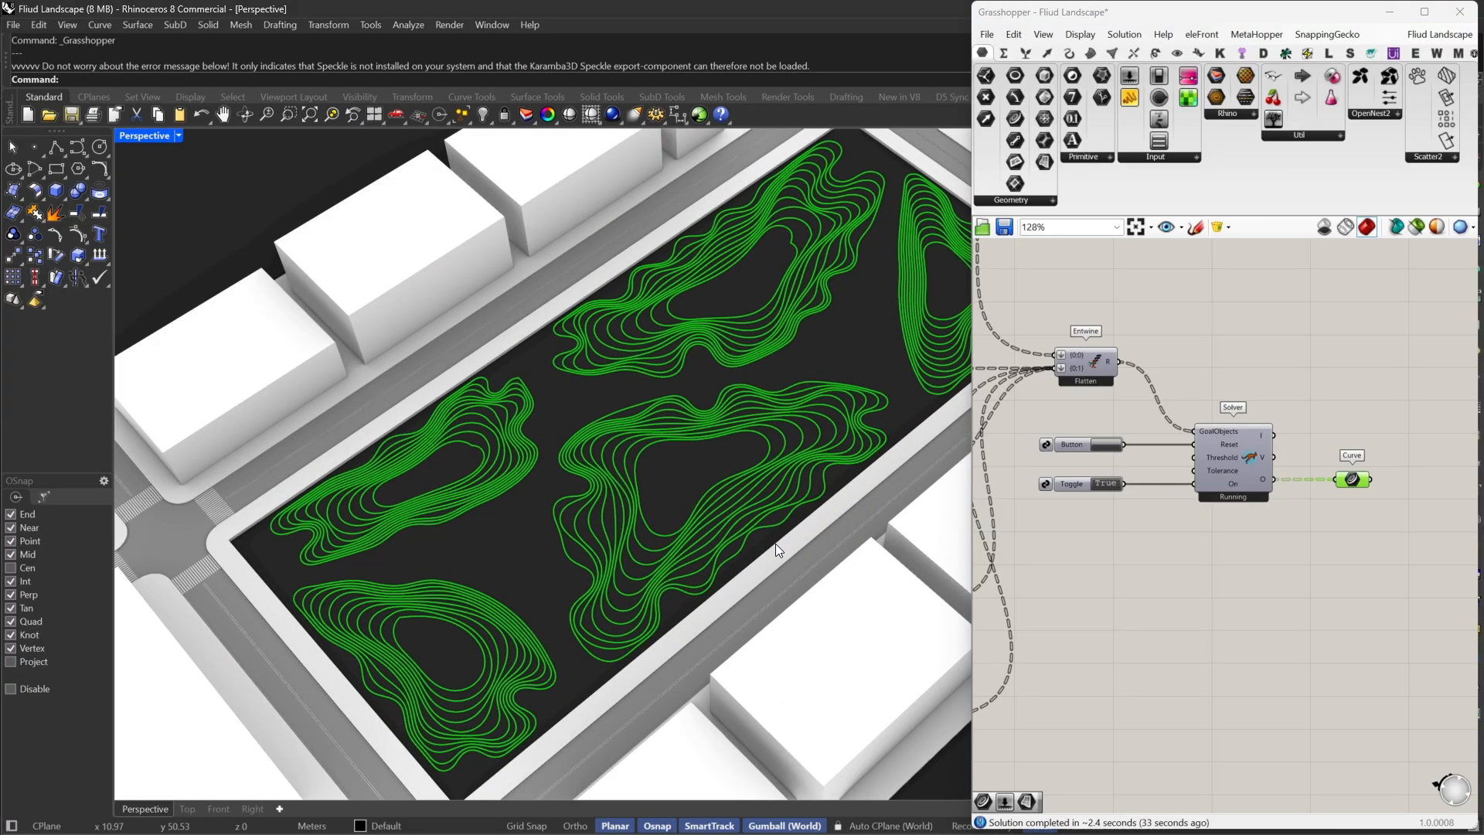
scroll(782, 528, up, 2)
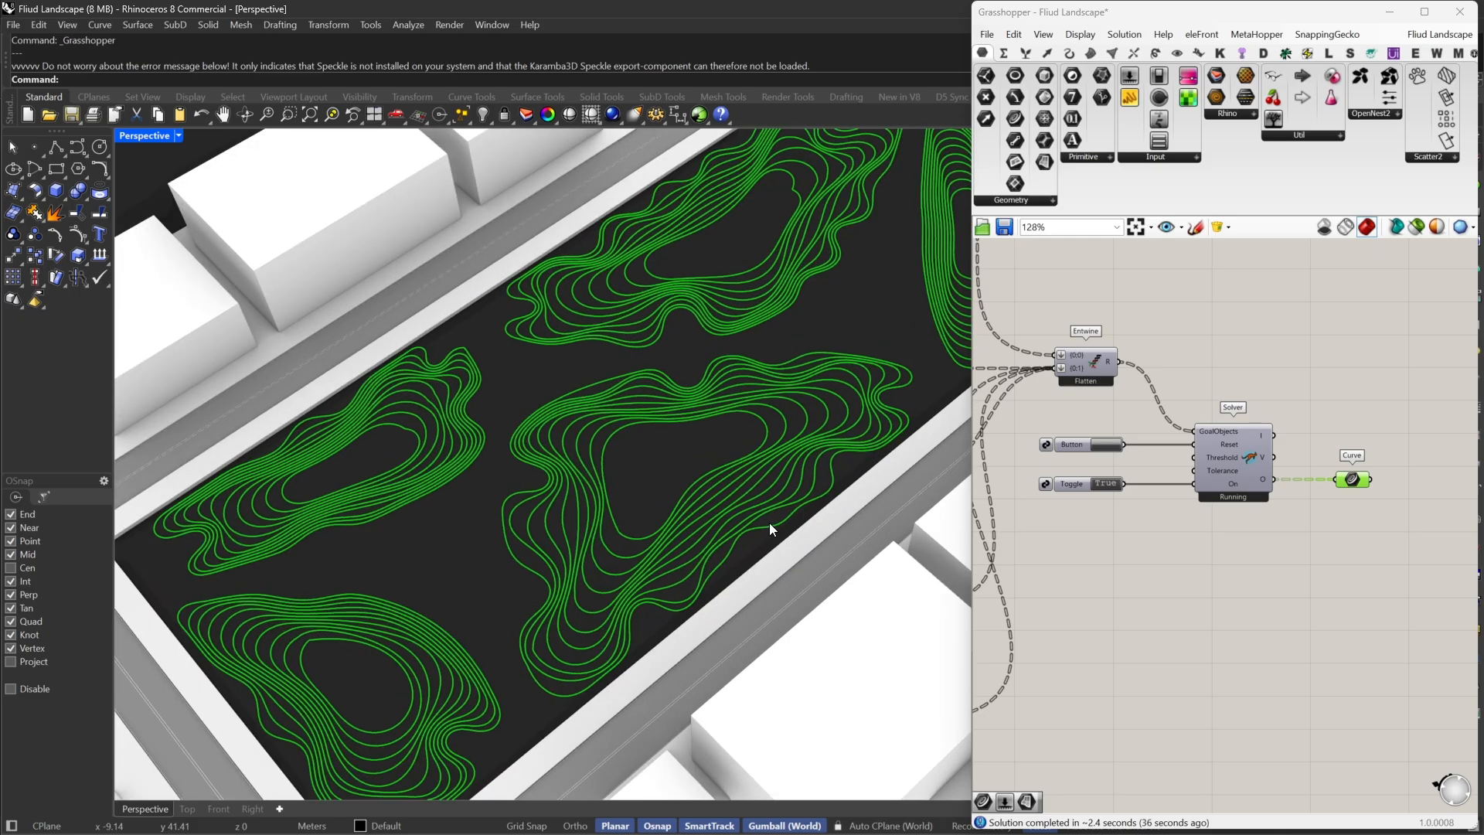
scroll(769, 522, up, 2)
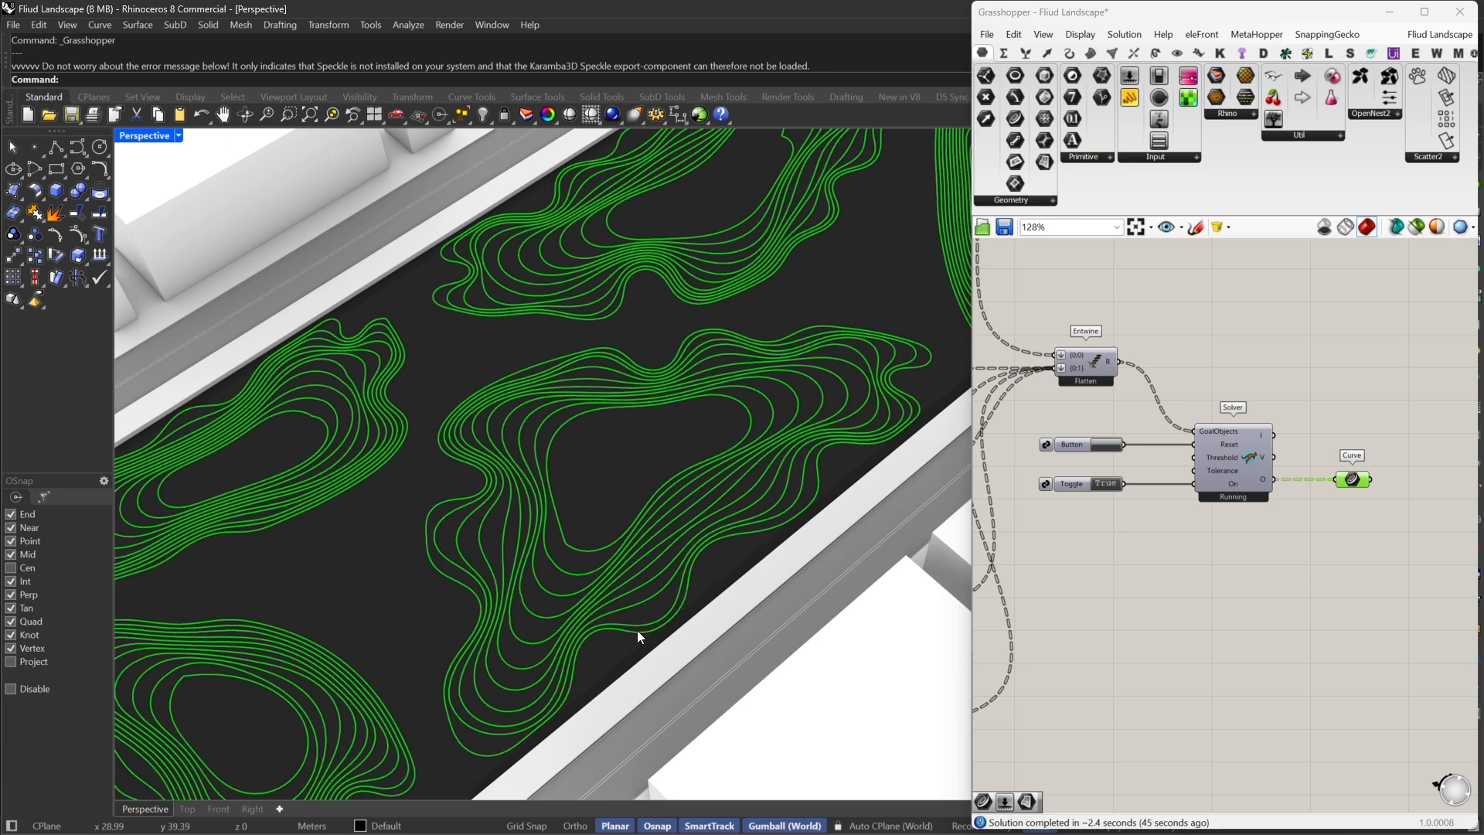
right_drag(470, 534, 511, 535)
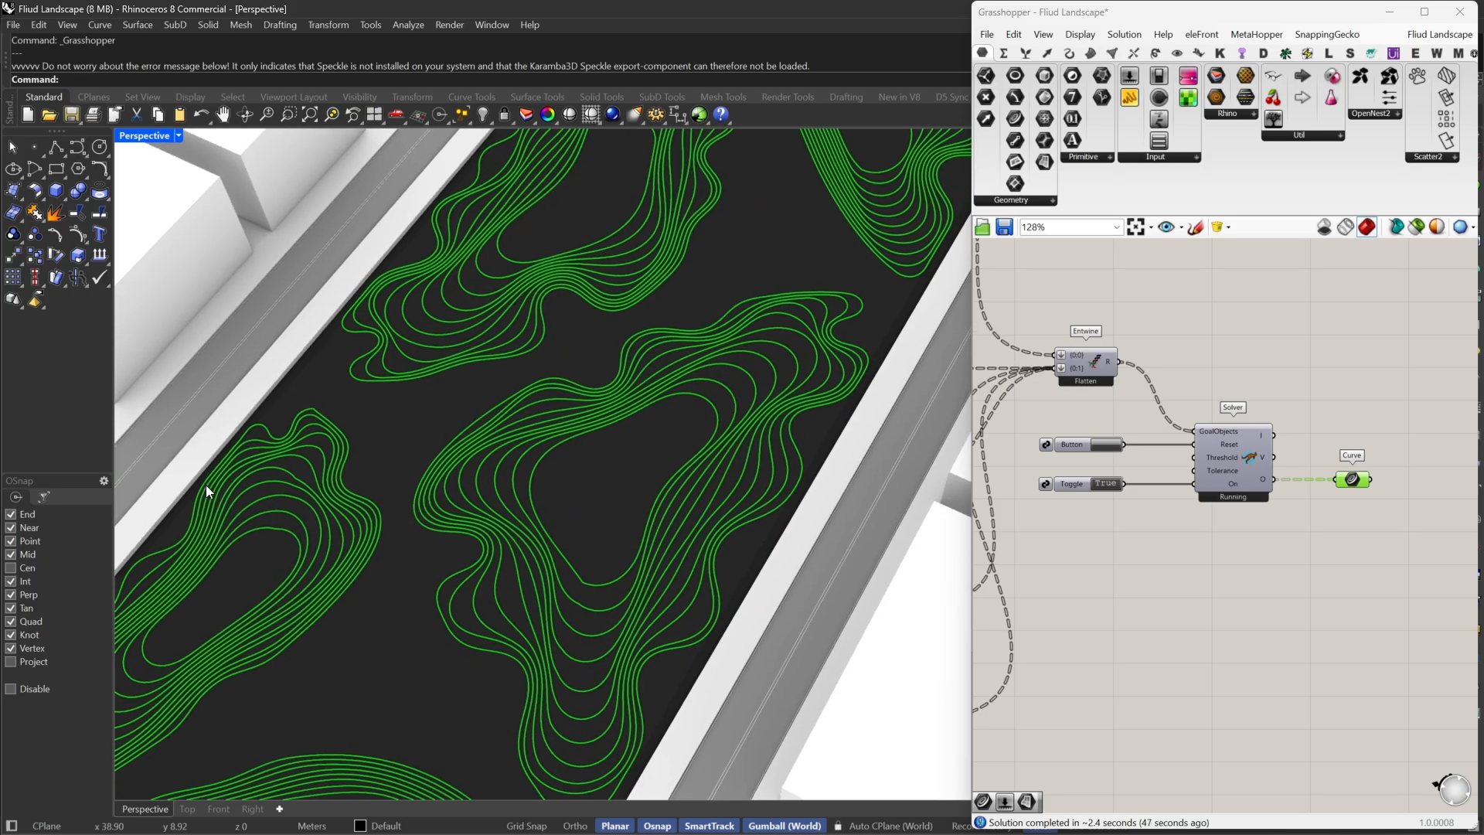
scroll(199, 454, up, 5)
scroll(348, 398, up, 2)
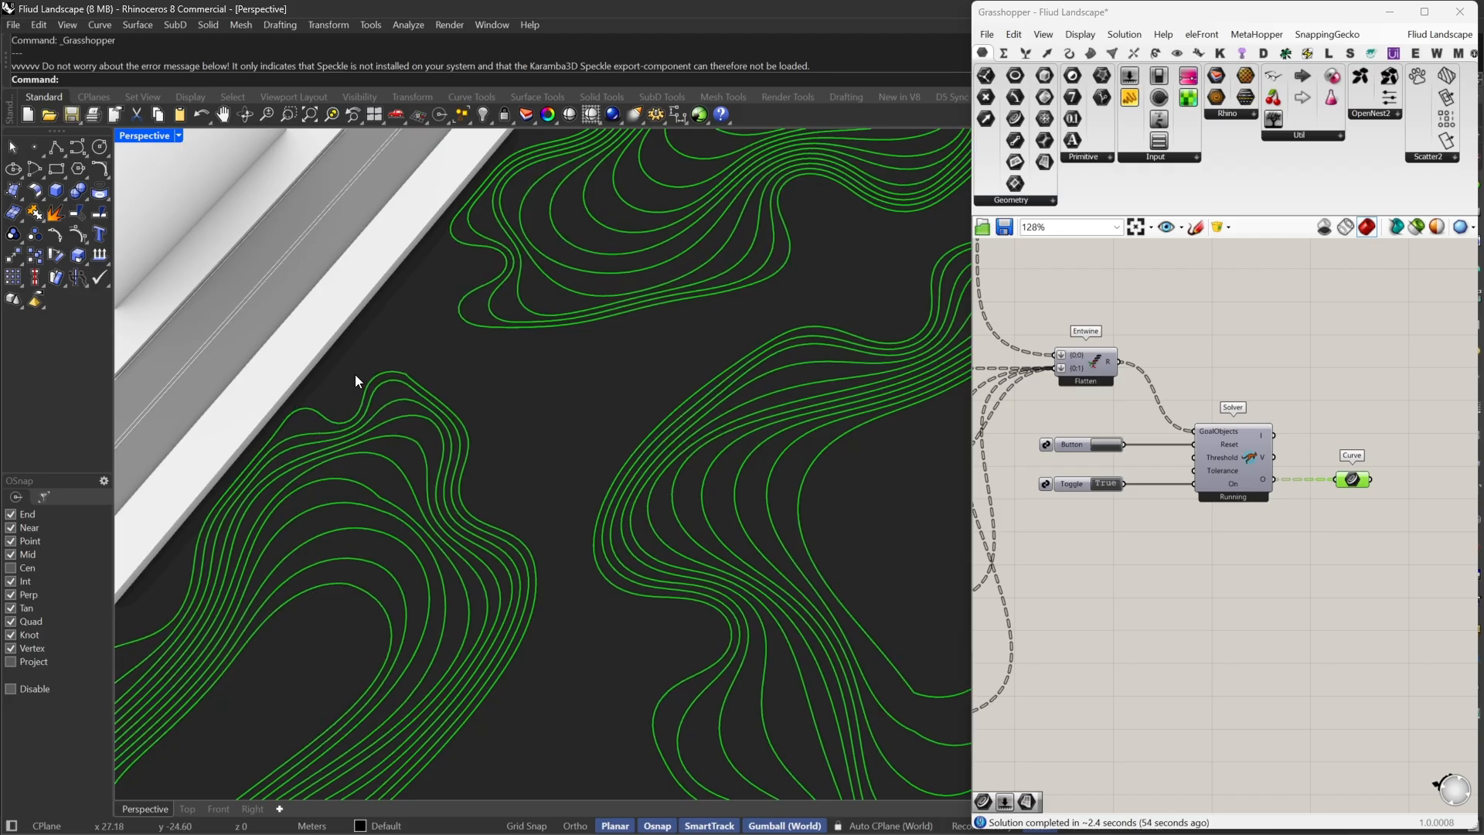
scroll(571, 481, down, 2)
scroll(573, 480, down, 3)
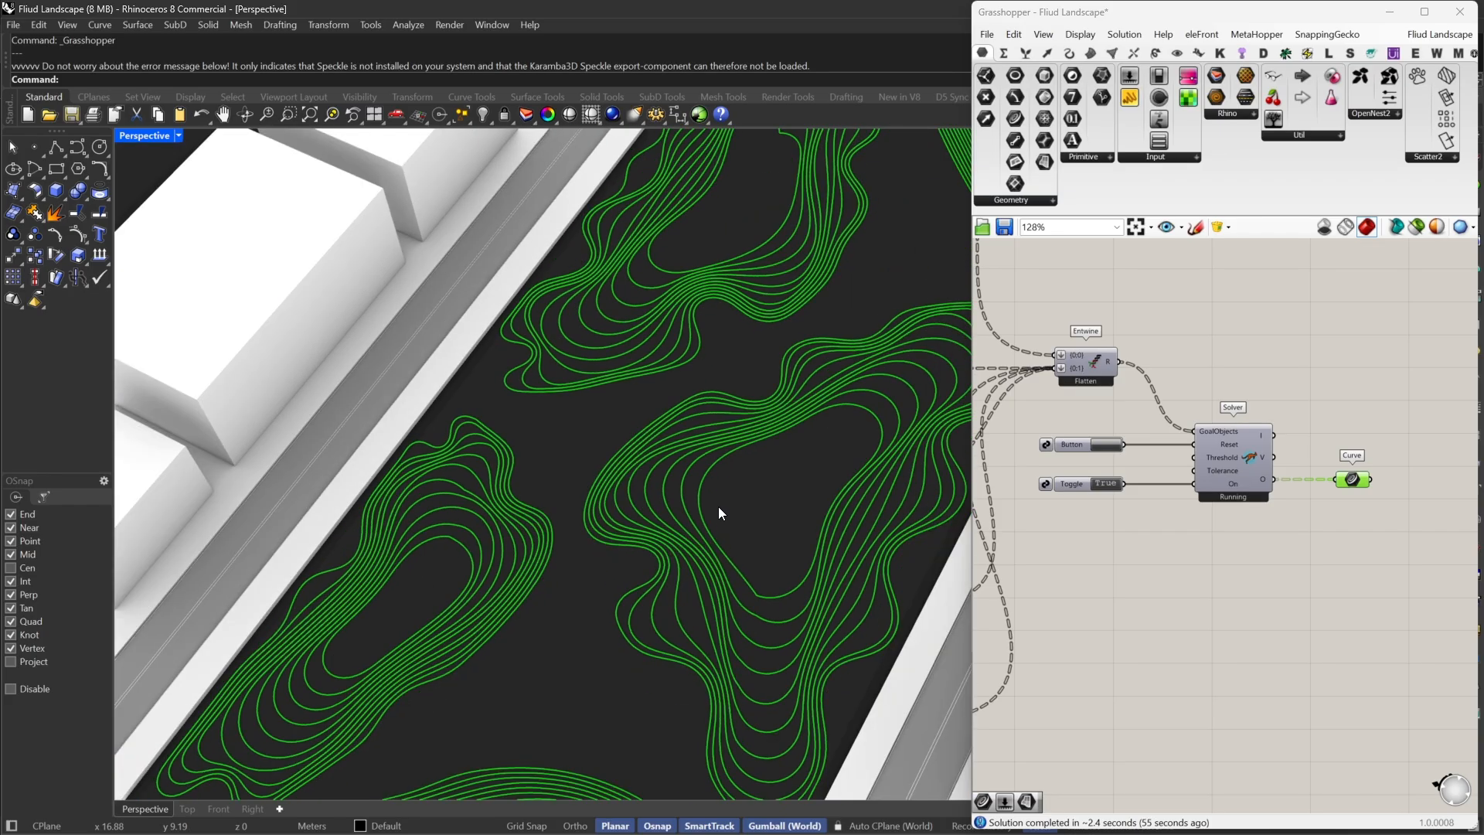
scroll(640, 516, up, 3)
right_drag(648, 510, 749, 519)
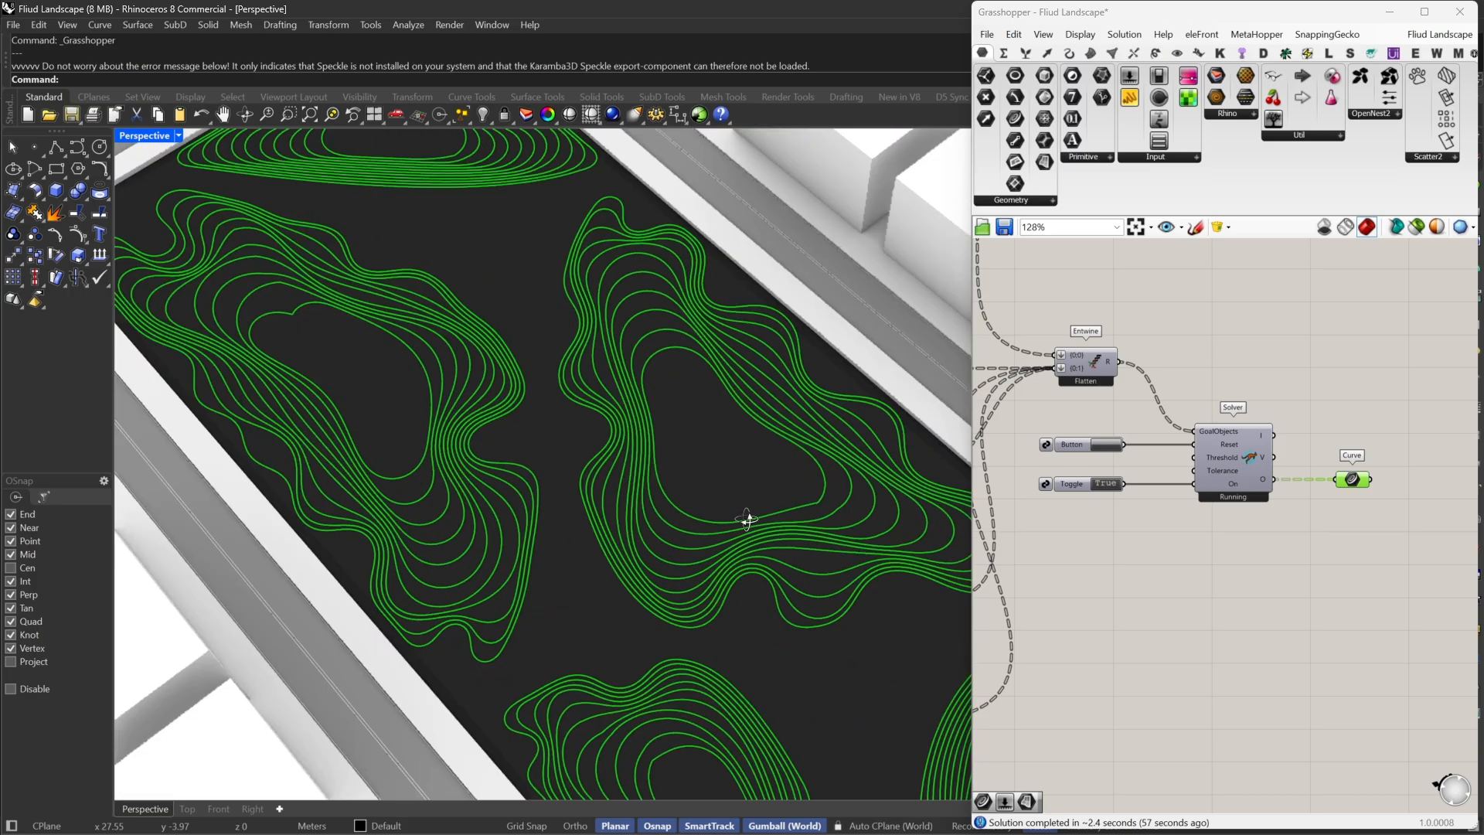
scroll(694, 499, down, 2)
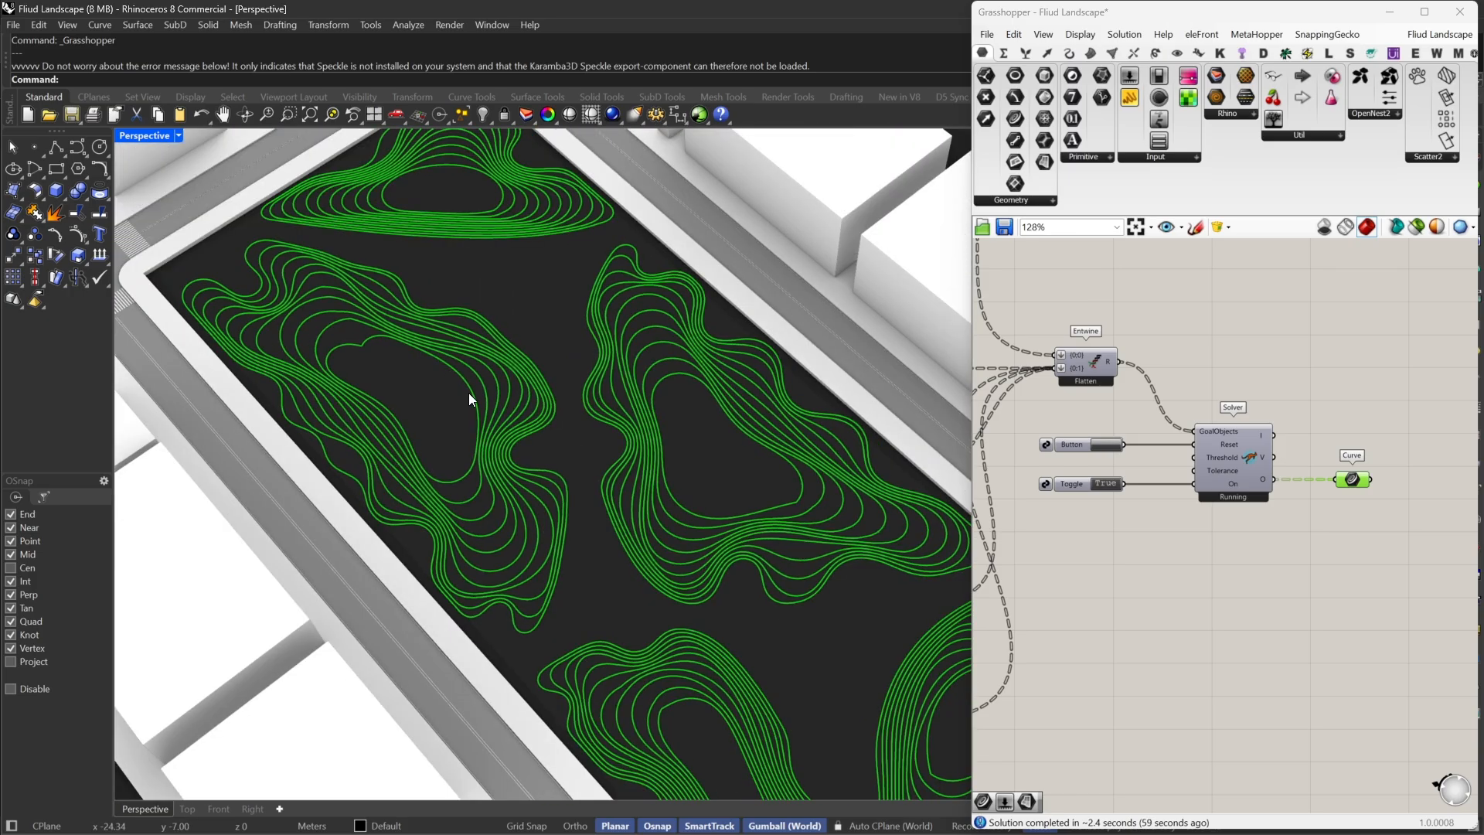
scroll(468, 393, down, 2)
right_drag(662, 511, 605, 507)
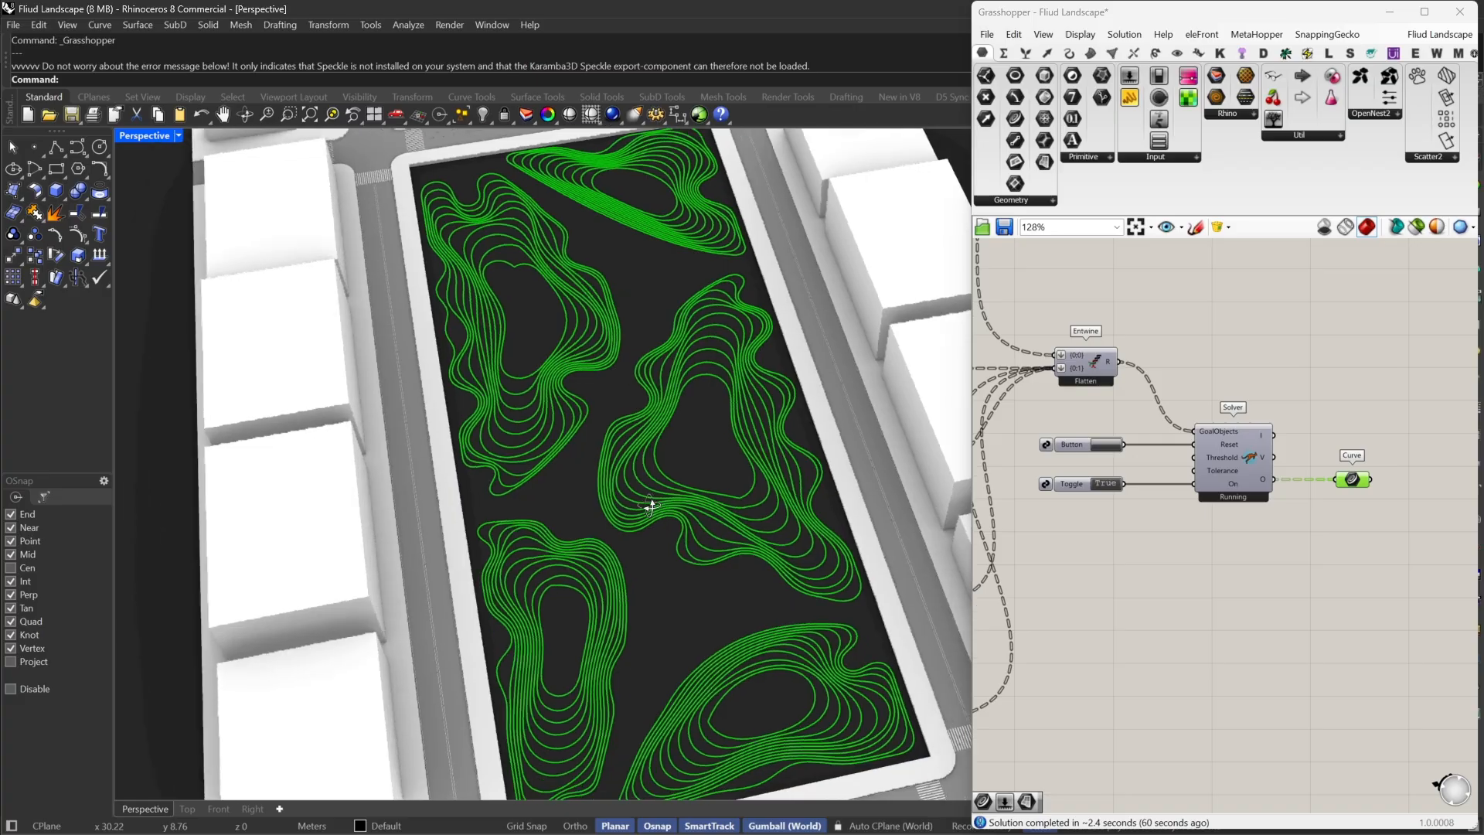
Review the definition from the PolyLine, Scale and Divide Curve components through to the Kangaroo goals
scroll(1321, 461, down, 5)
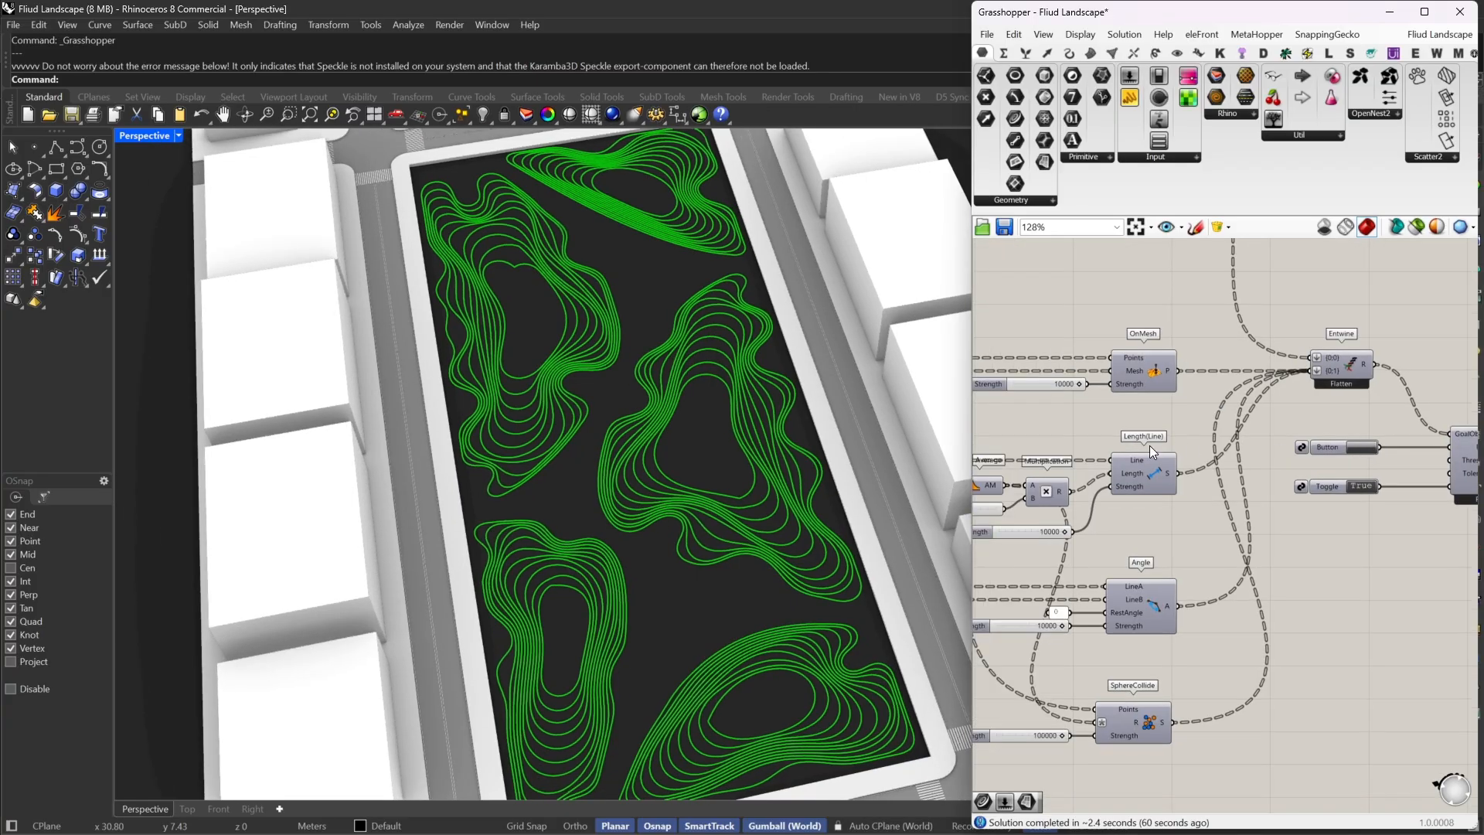
right_drag(1056, 481, 1223, 474)
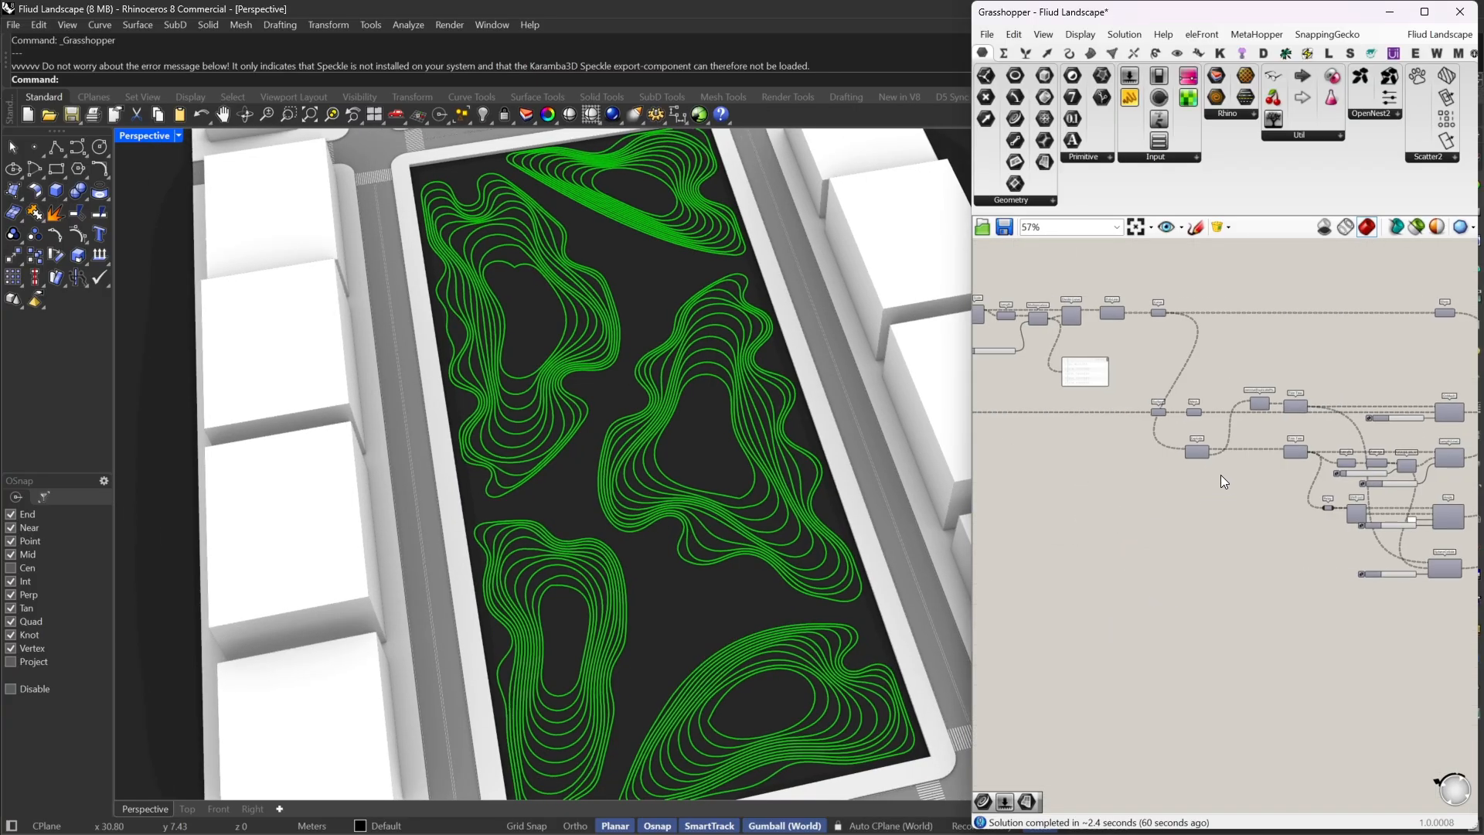
right_drag(986, 335, 1102, 359)
scroll(1047, 350, up, 10)
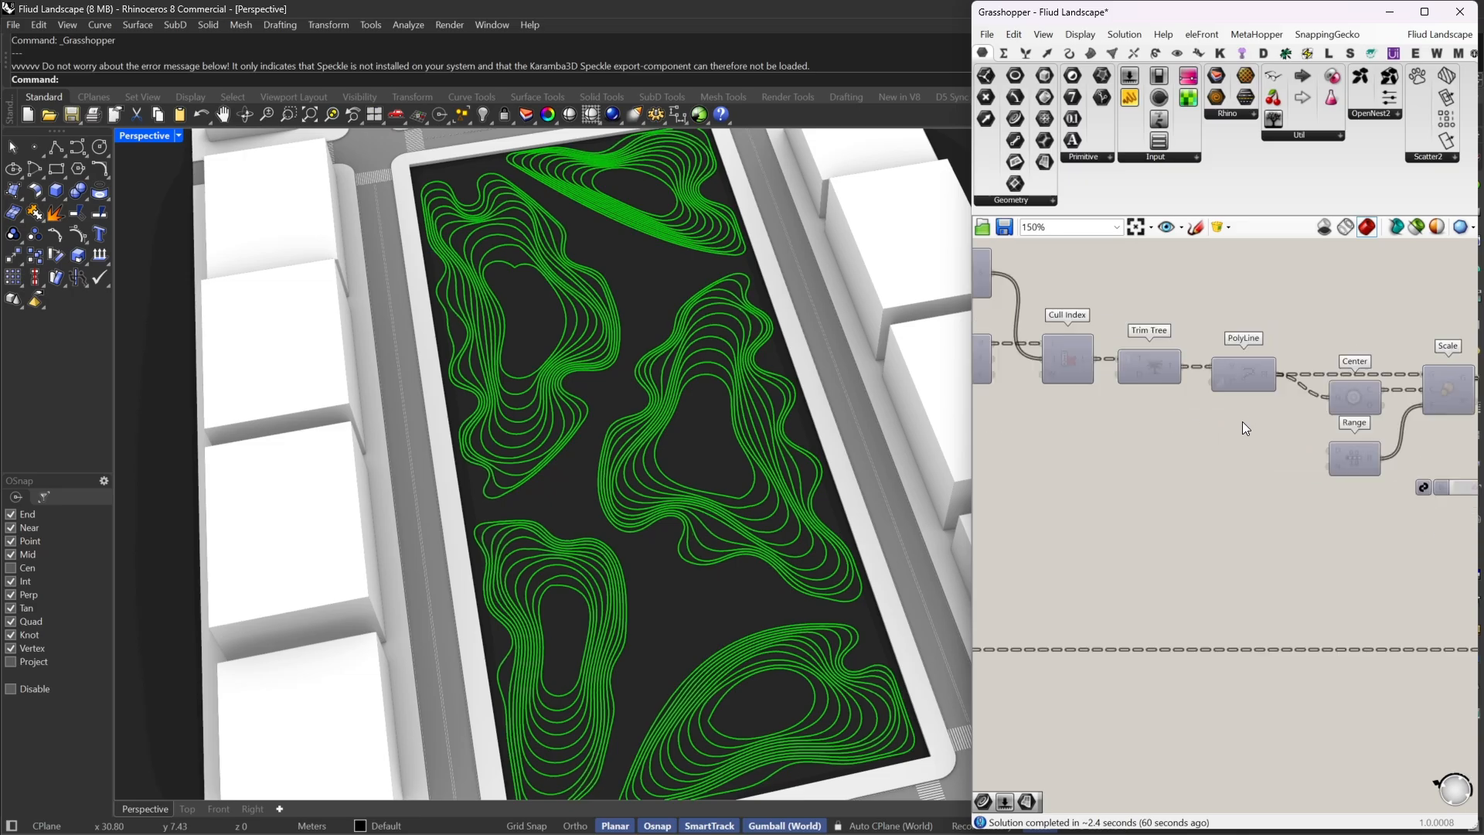
right_drag(1428, 422, 1125, 405)
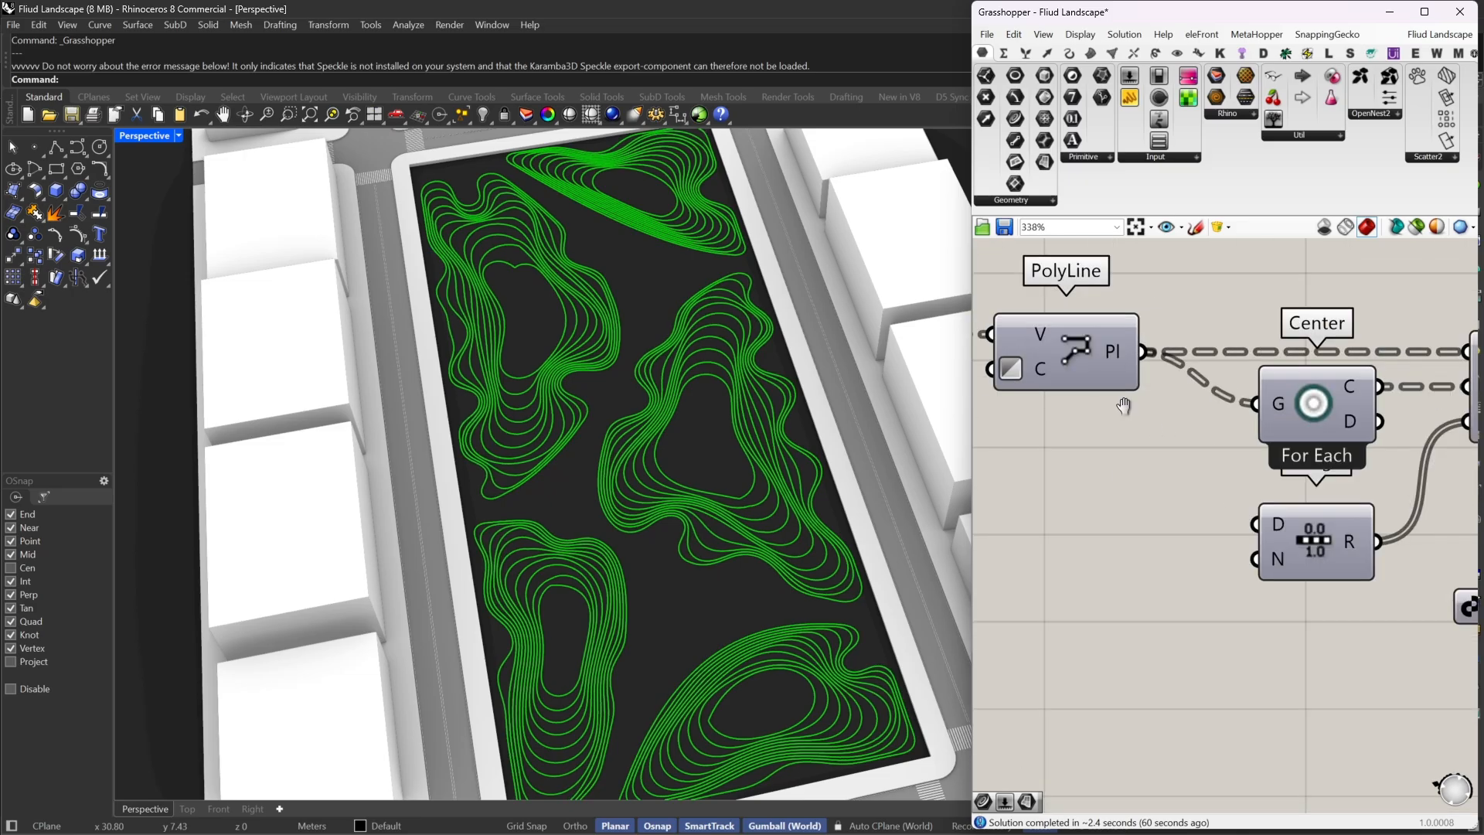
scroll(1126, 409, down, 5)
right_drag(1260, 462, 1103, 477)
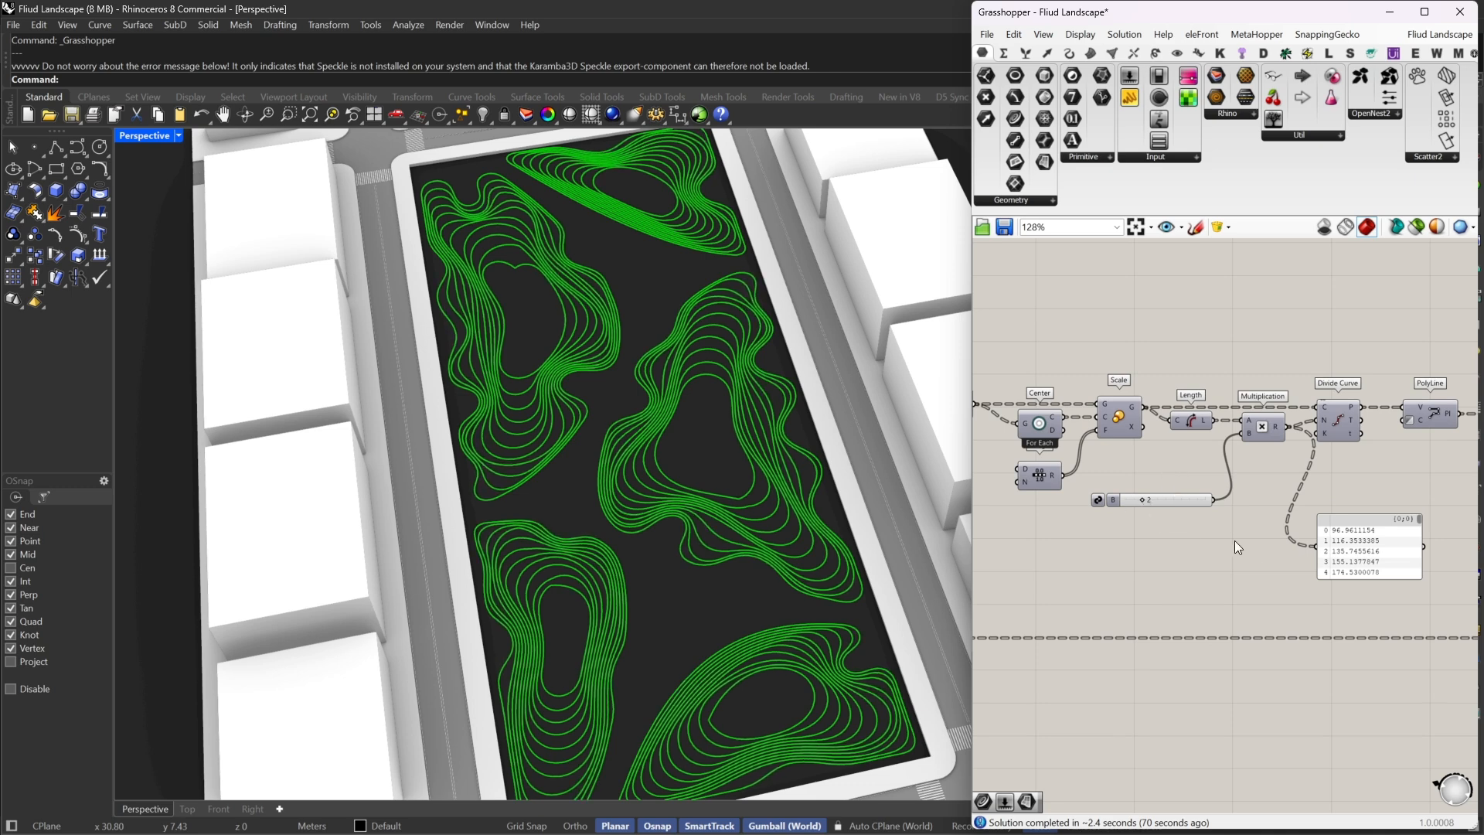
right_drag(1235, 540, 1183, 499)
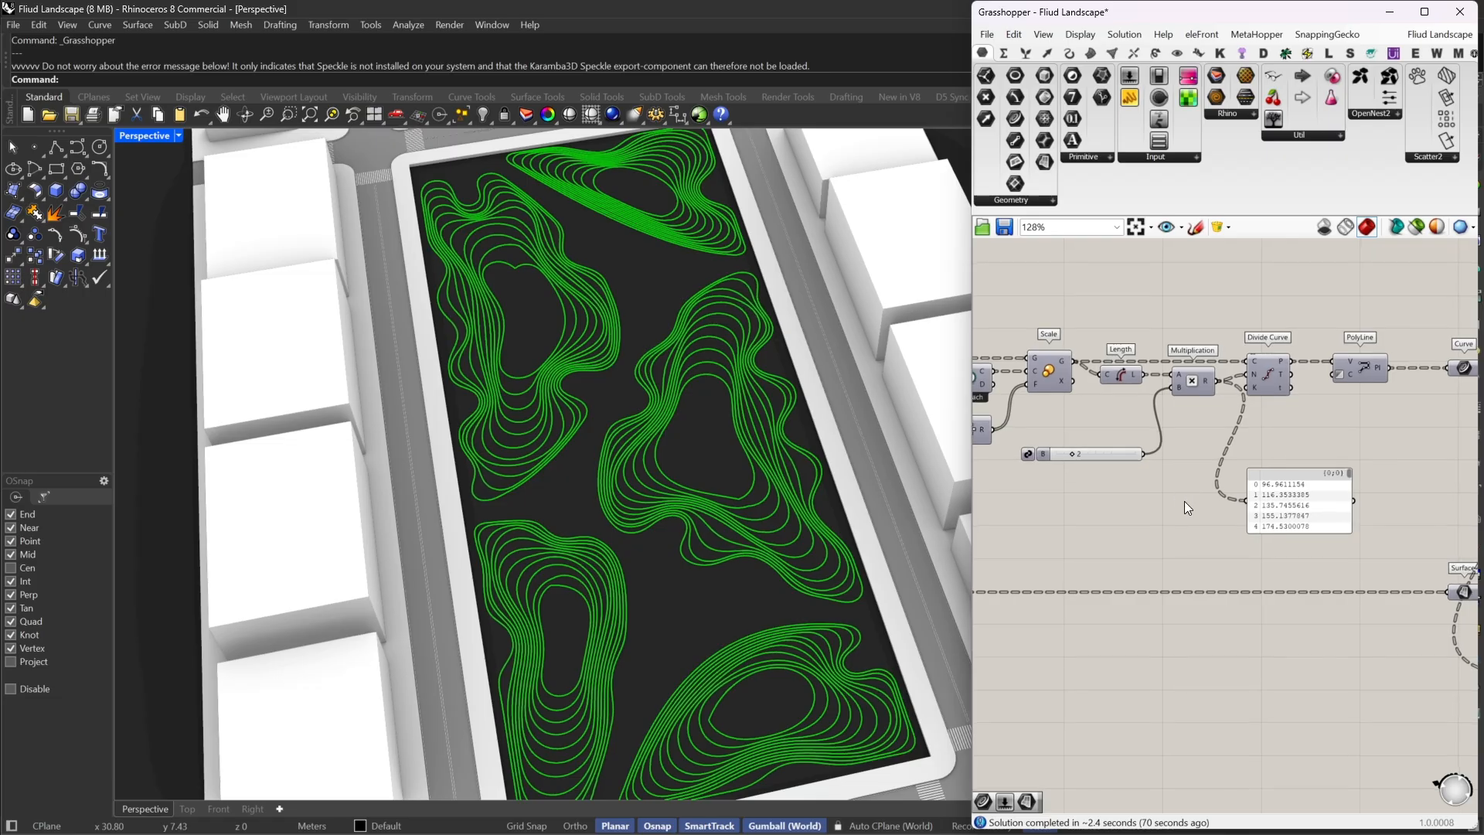
scroll(1183, 501, down, 5)
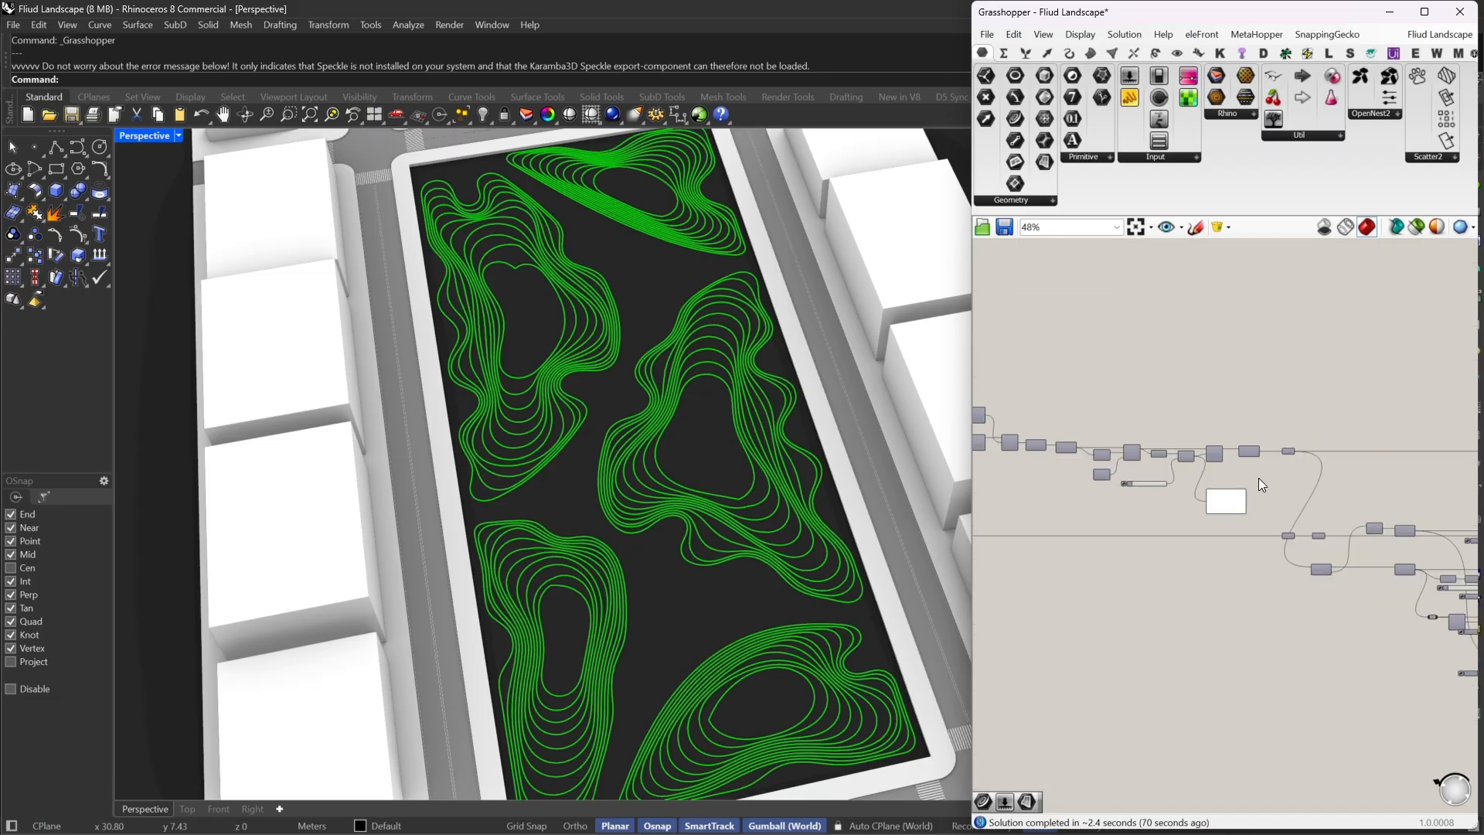
right_drag(1425, 505, 1321, 469)
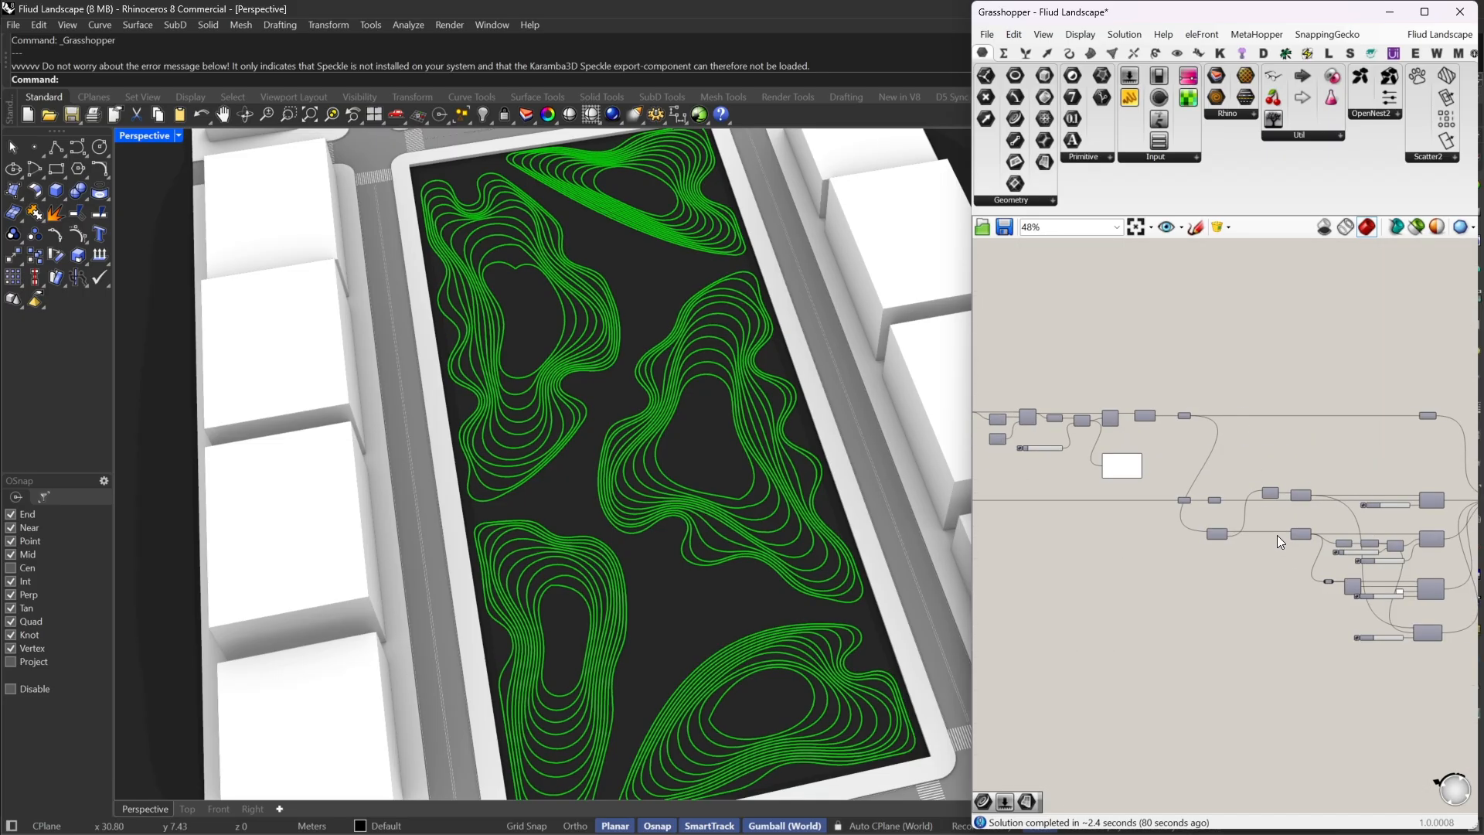
scroll(1277, 535, up, 3)
right_drag(1284, 542, 1201, 518)
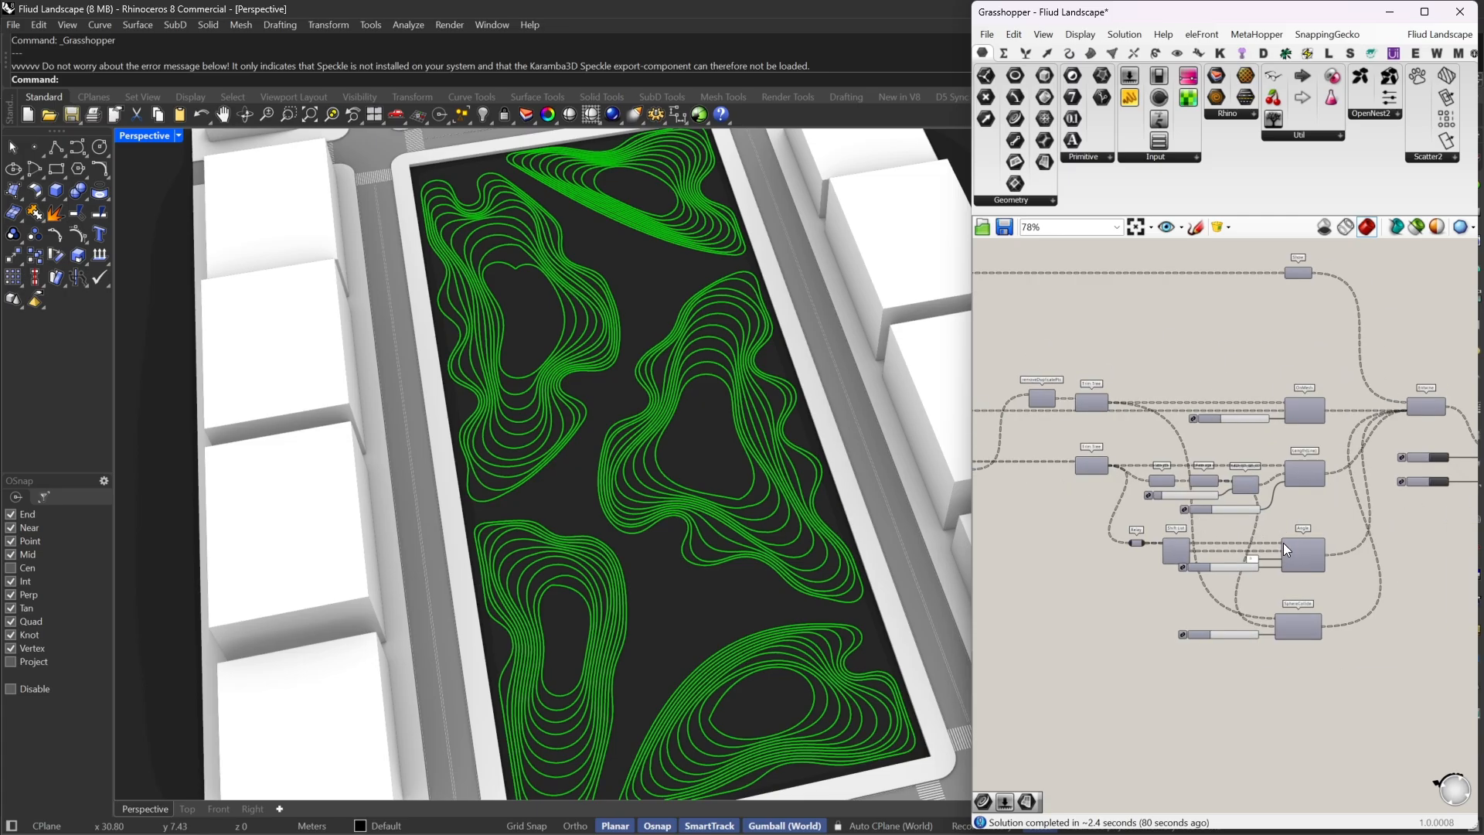
right_drag(1358, 564, 1287, 568)
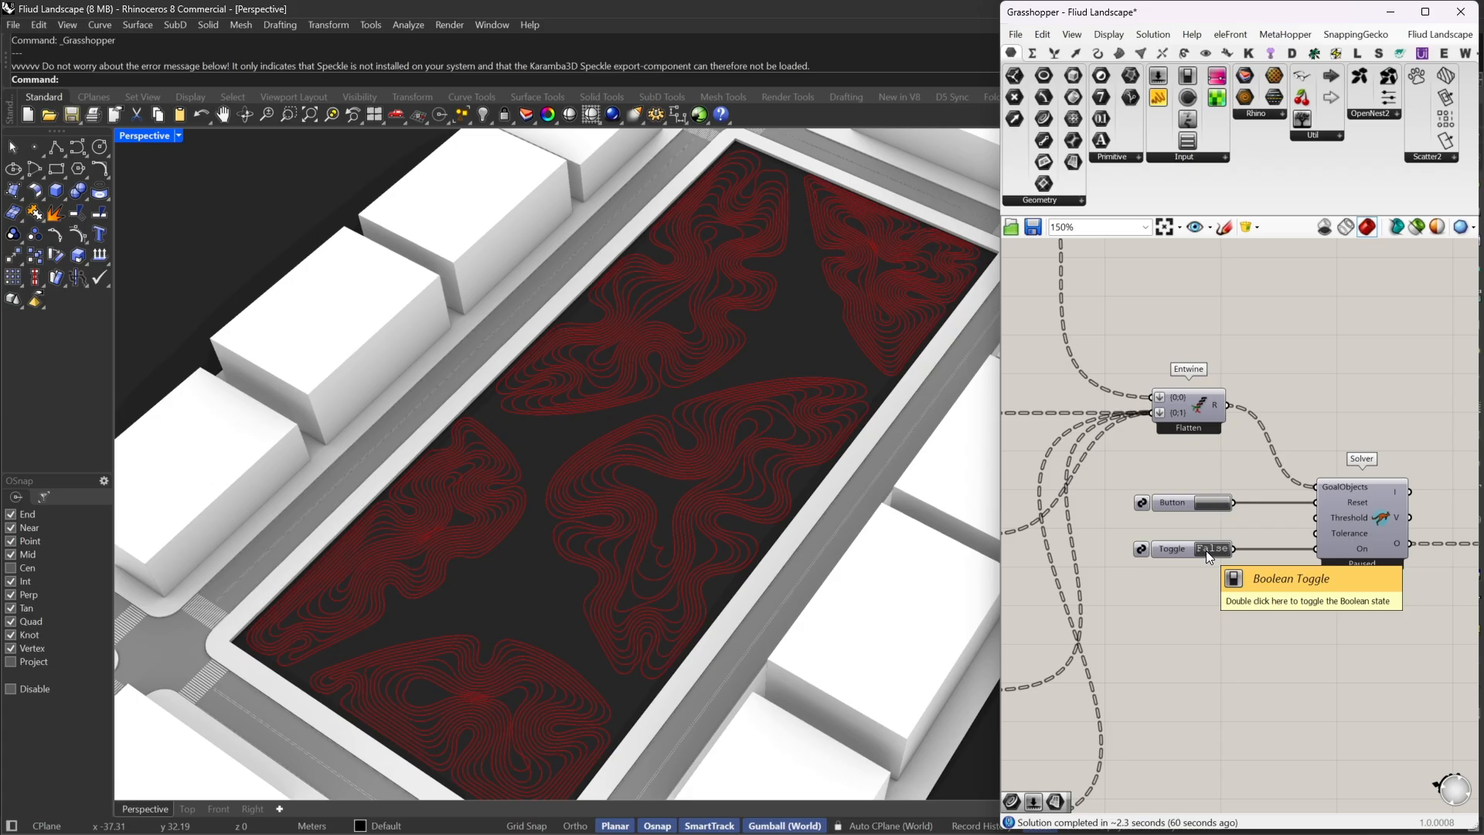
Examine the paused simulation's dense fluid curves across the site and in close-up
right_drag(1206, 550, 1243, 509)
mouse_move(802, 501)
right_down()
mouse_move(791, 490)
mouse_move(809, 497)
right_up()
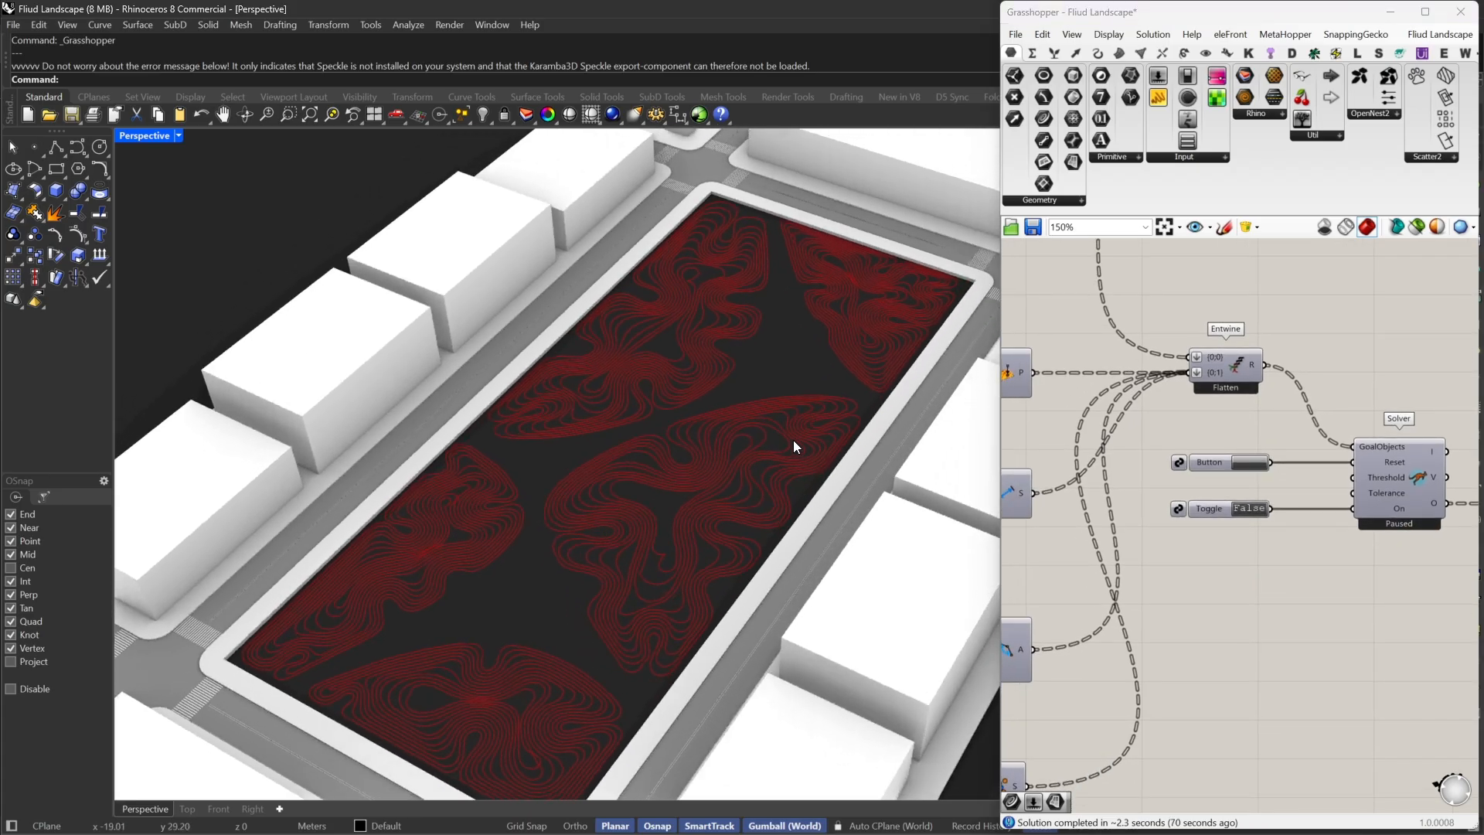
right_drag(796, 442, 705, 522)
scroll(504, 481, down, 5)
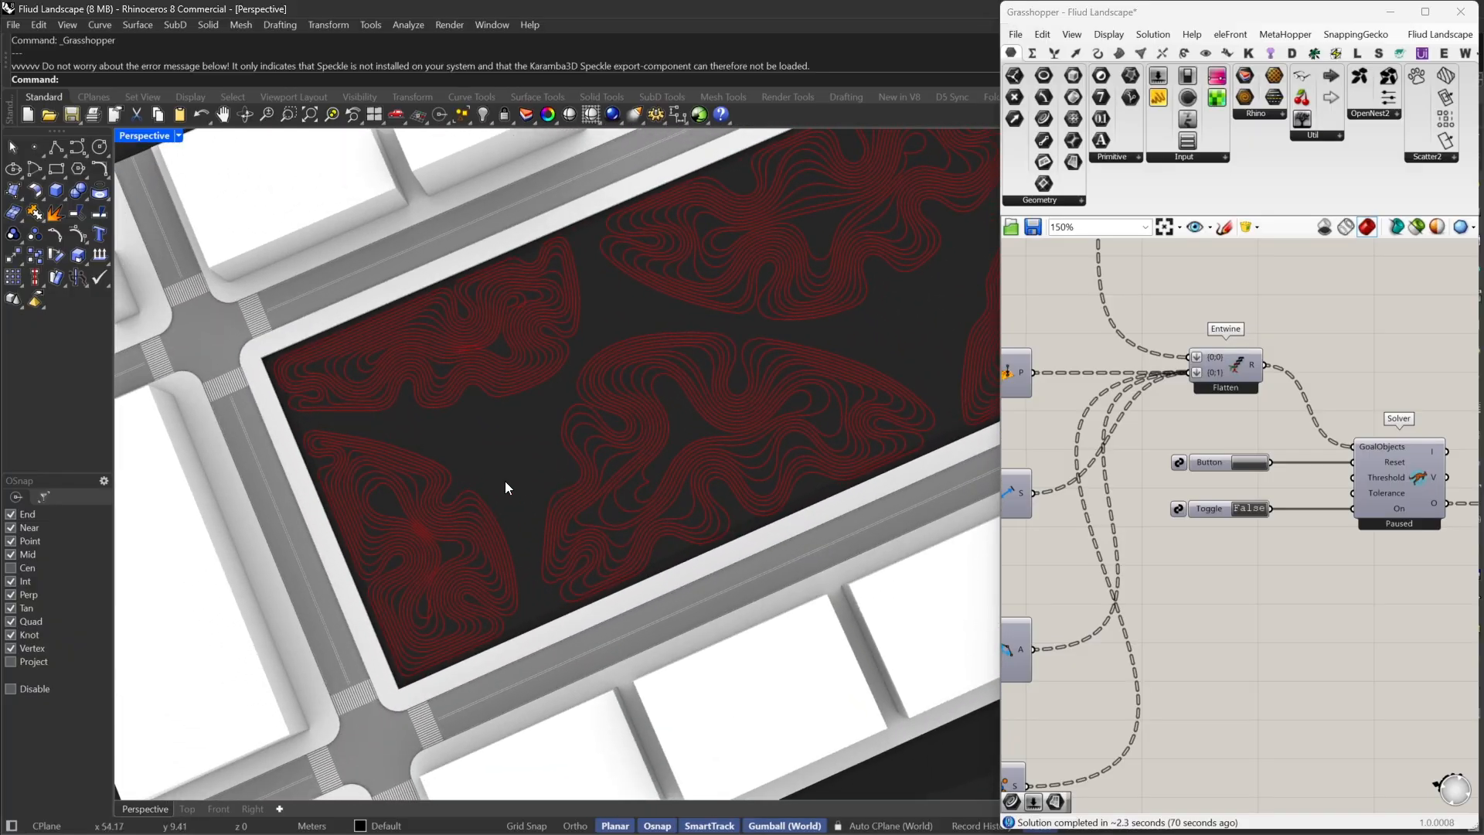
scroll(749, 394, up, 6)
right_drag(790, 399, 893, 362)
scroll(783, 366, up, 9)
scroll(810, 383, down, 8)
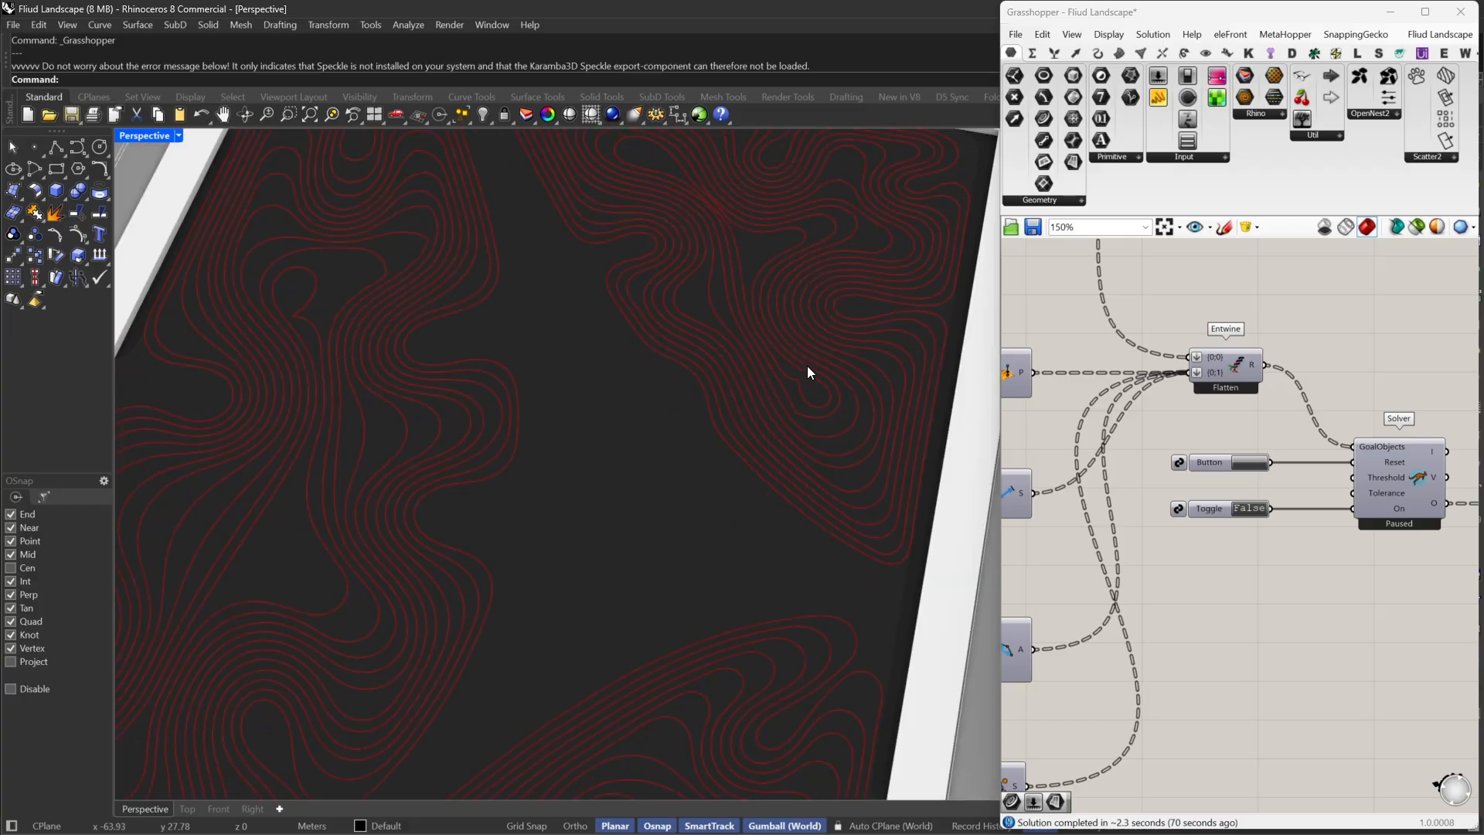
Examine the fluid curve clusters from several angles, up close and in an overview of the surrounding buildings
right_drag(742, 311, 634, 505)
scroll(382, 634, up, 5)
scroll(382, 634, down, 8)
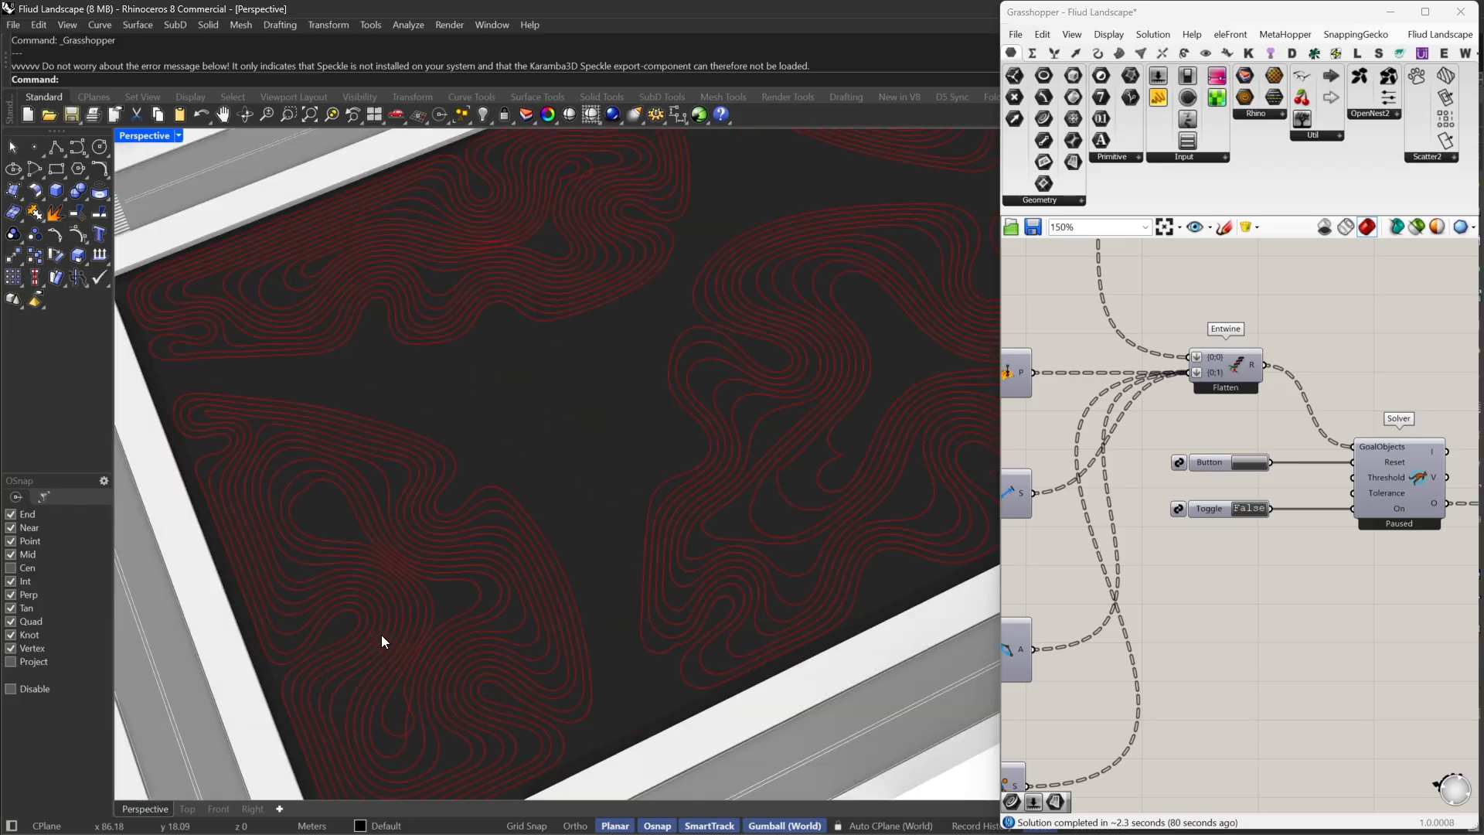
right_drag(454, 557, 697, 510)
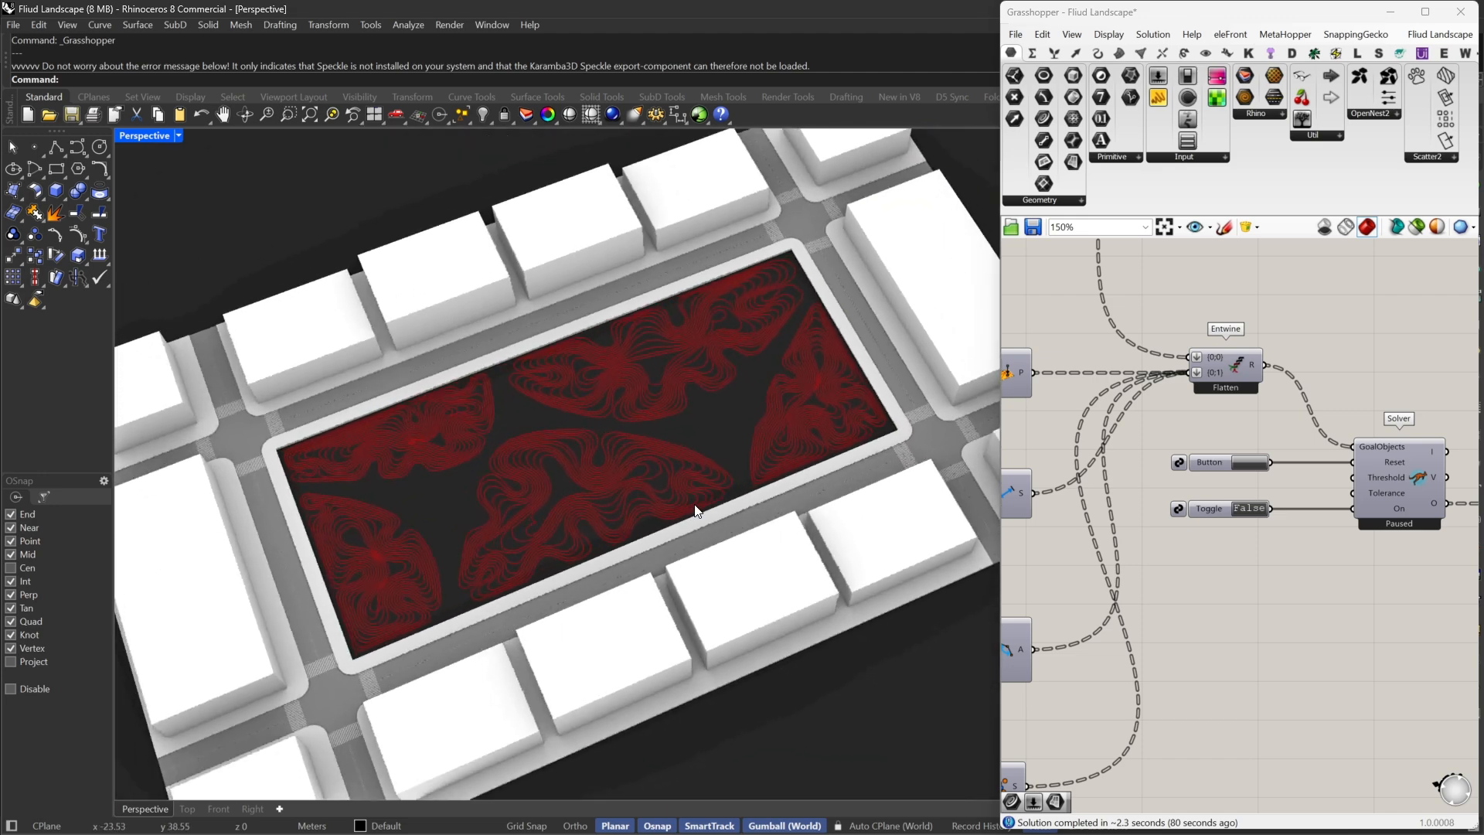
right_drag(648, 382, 774, 433)
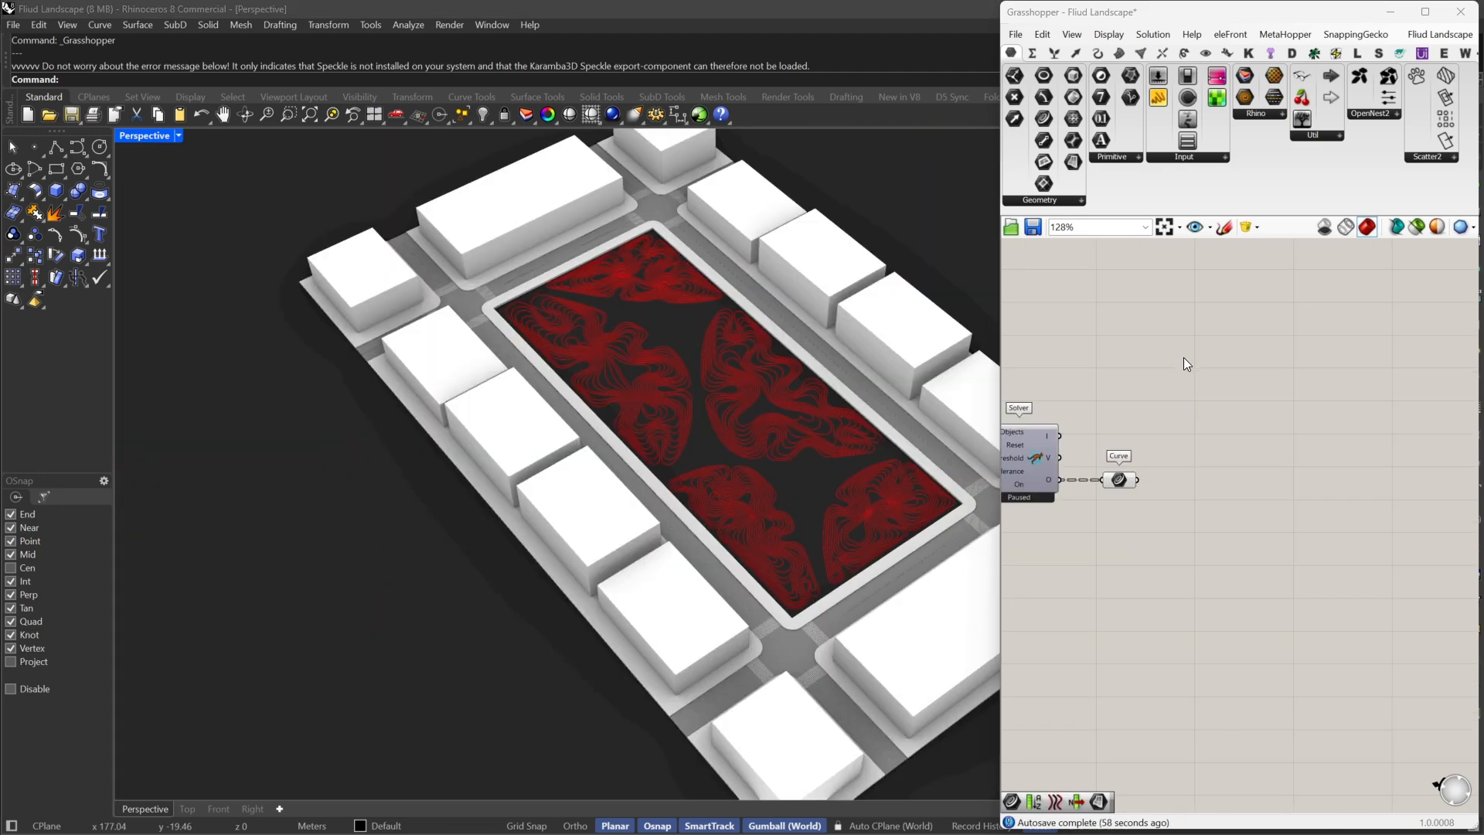
Move the Curve parameter away from the Solver and place an Explode Tree component in the space between them
scroll(1162, 479, up, 3)
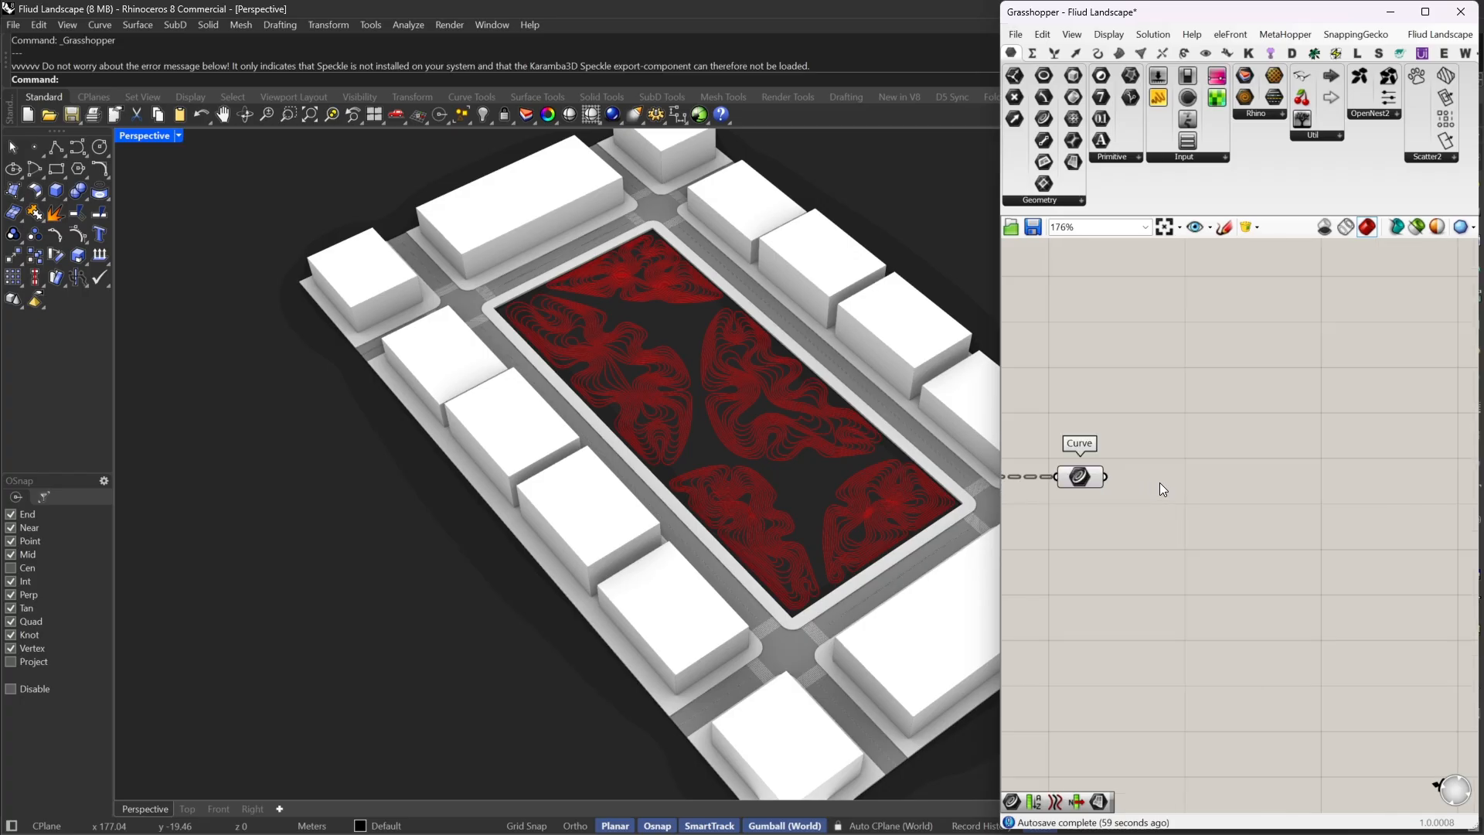
mouse_move(1163, 481)
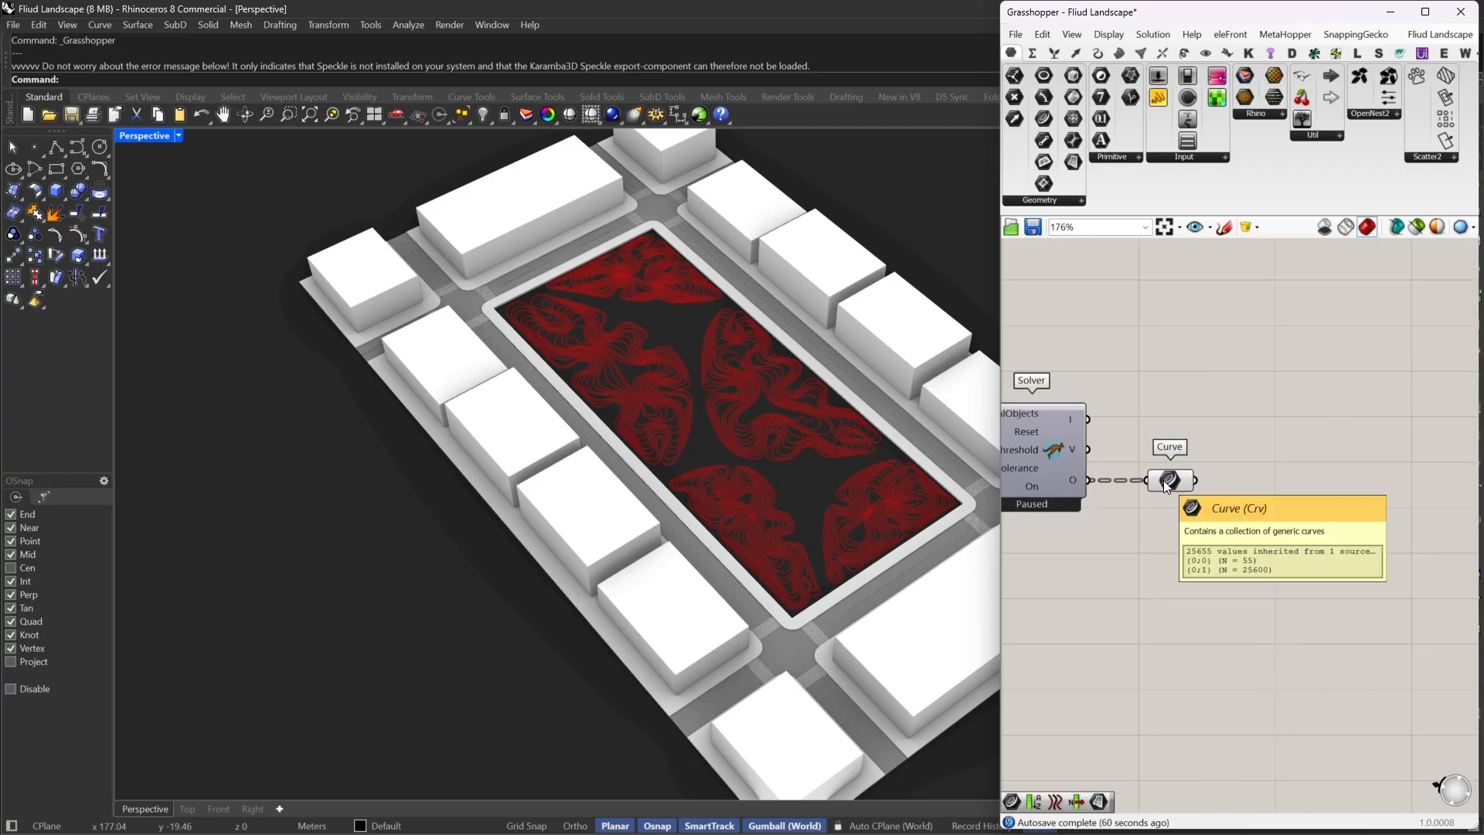
drag(1167, 481, 1263, 408)
double_click(1208, 503)
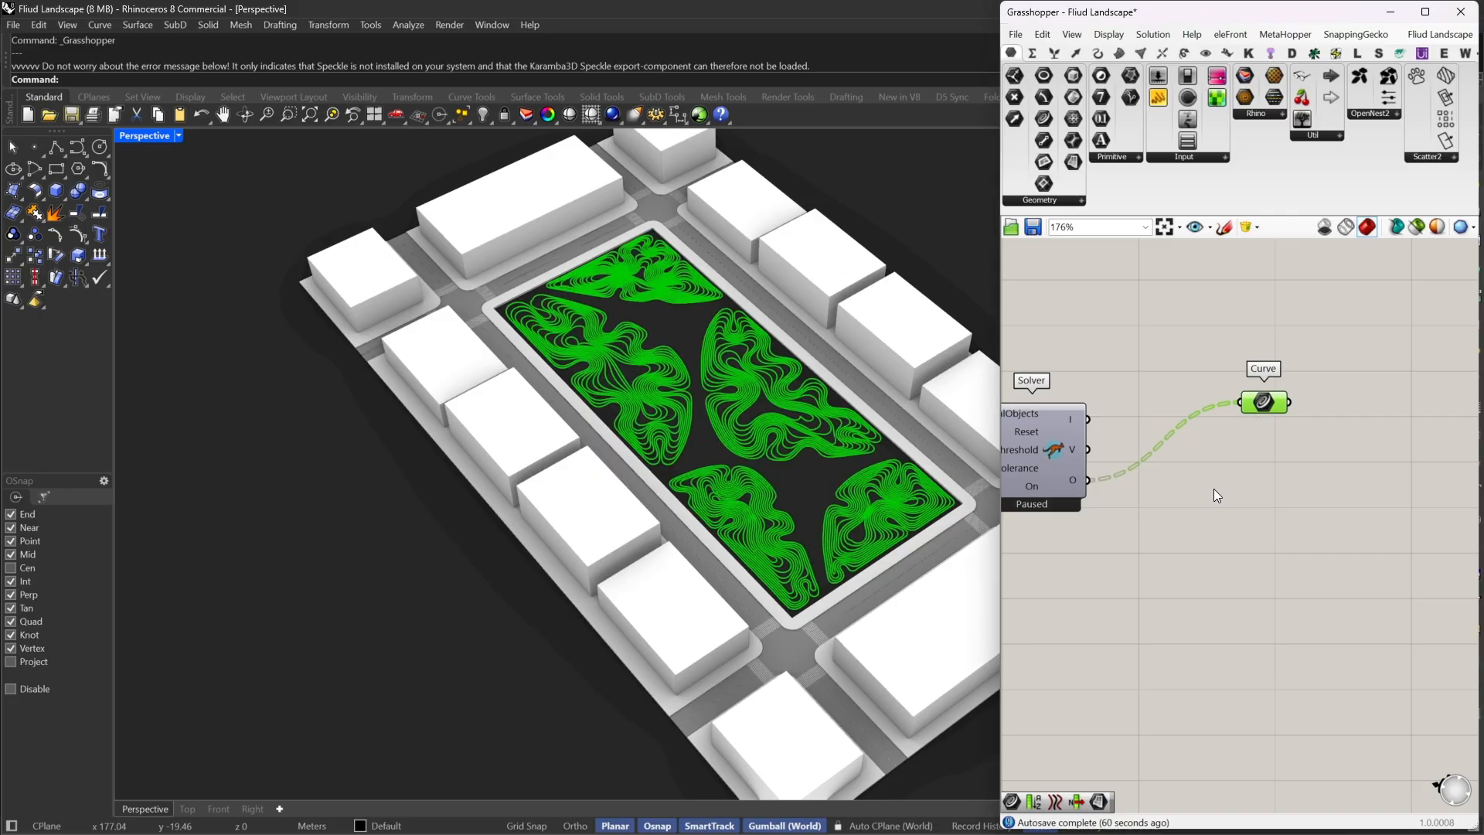
double_click(1214, 489)
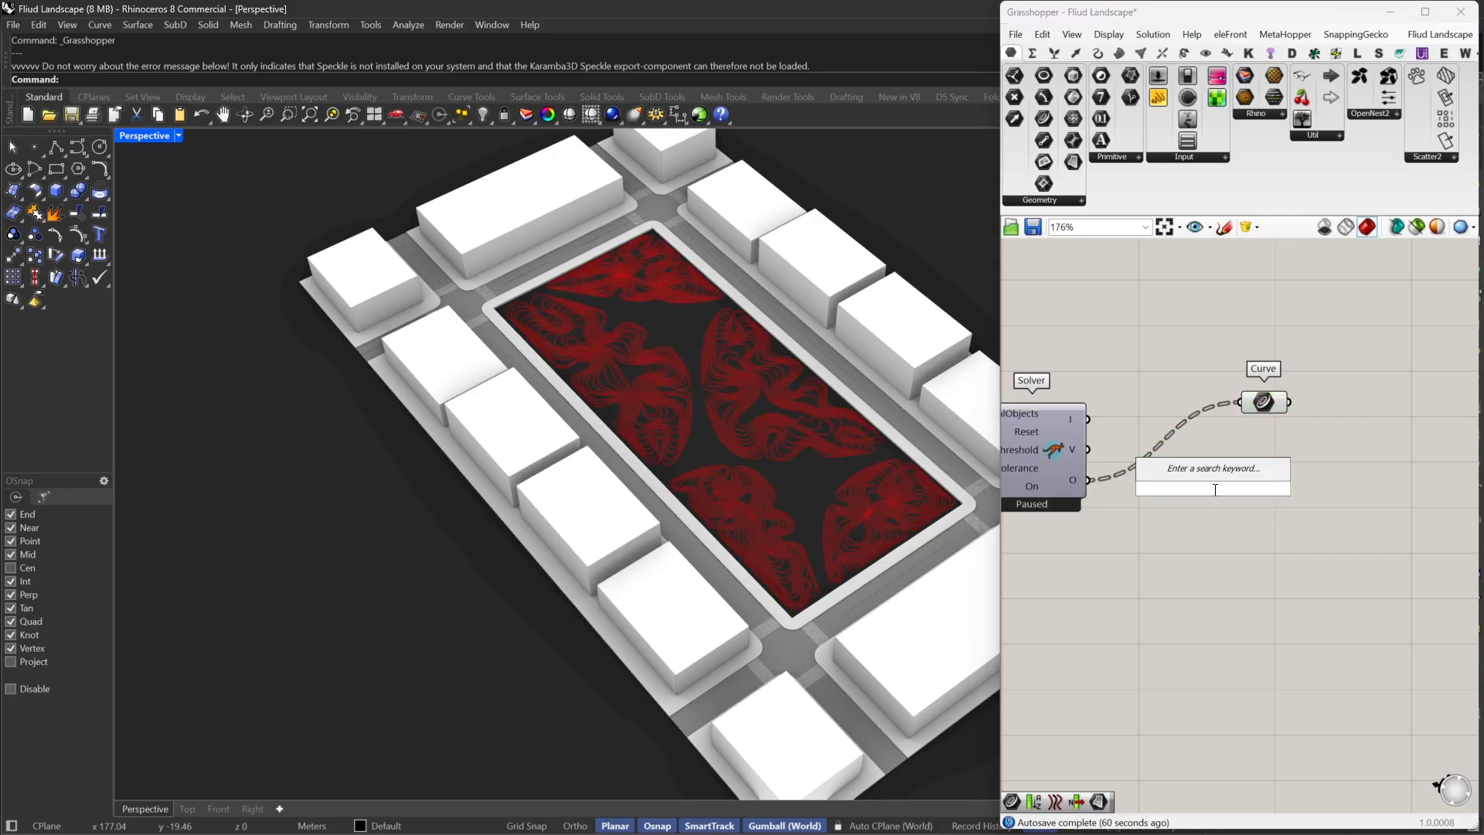
text(explo)
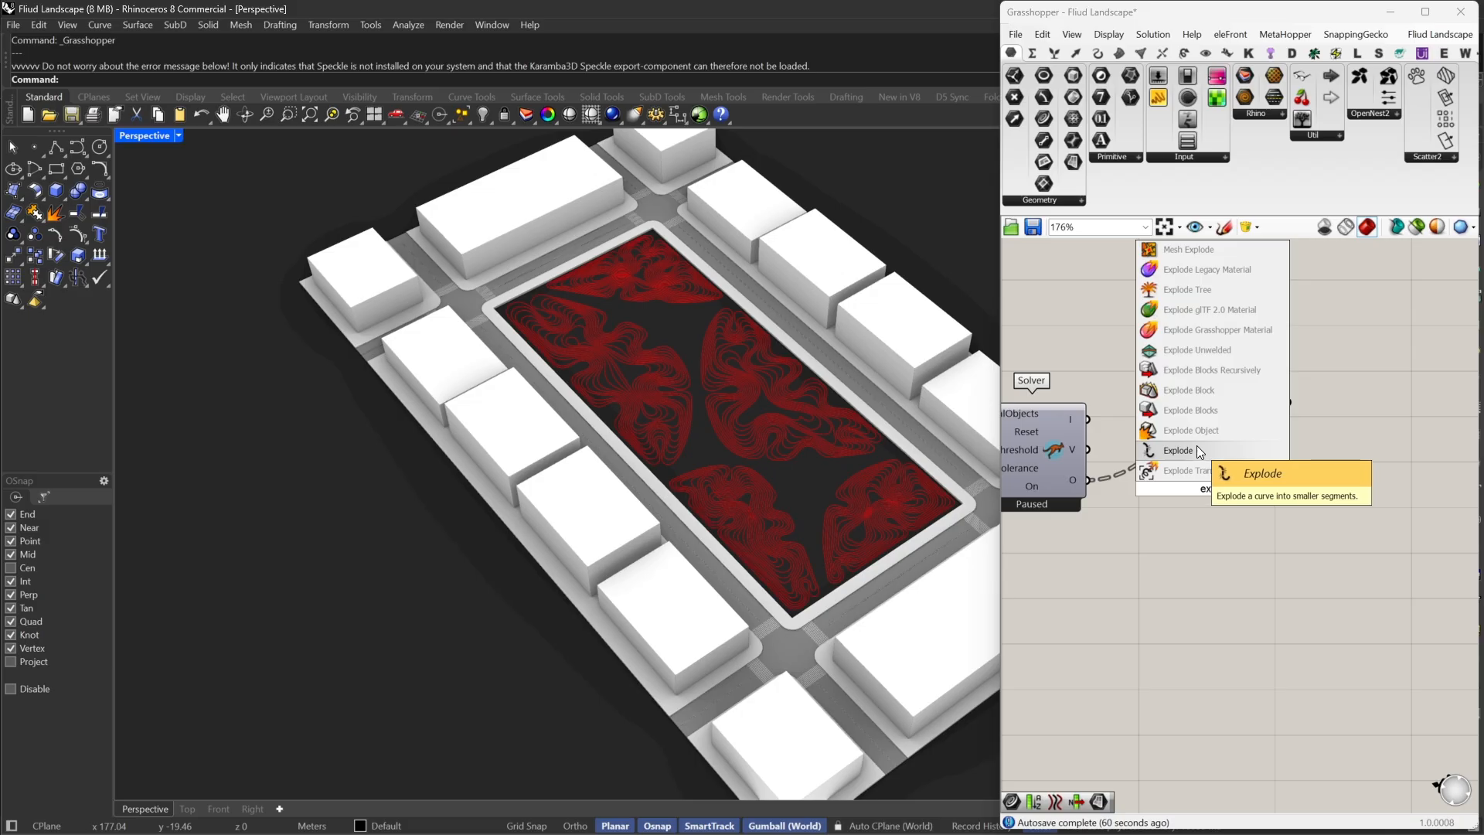
click(1199, 286)
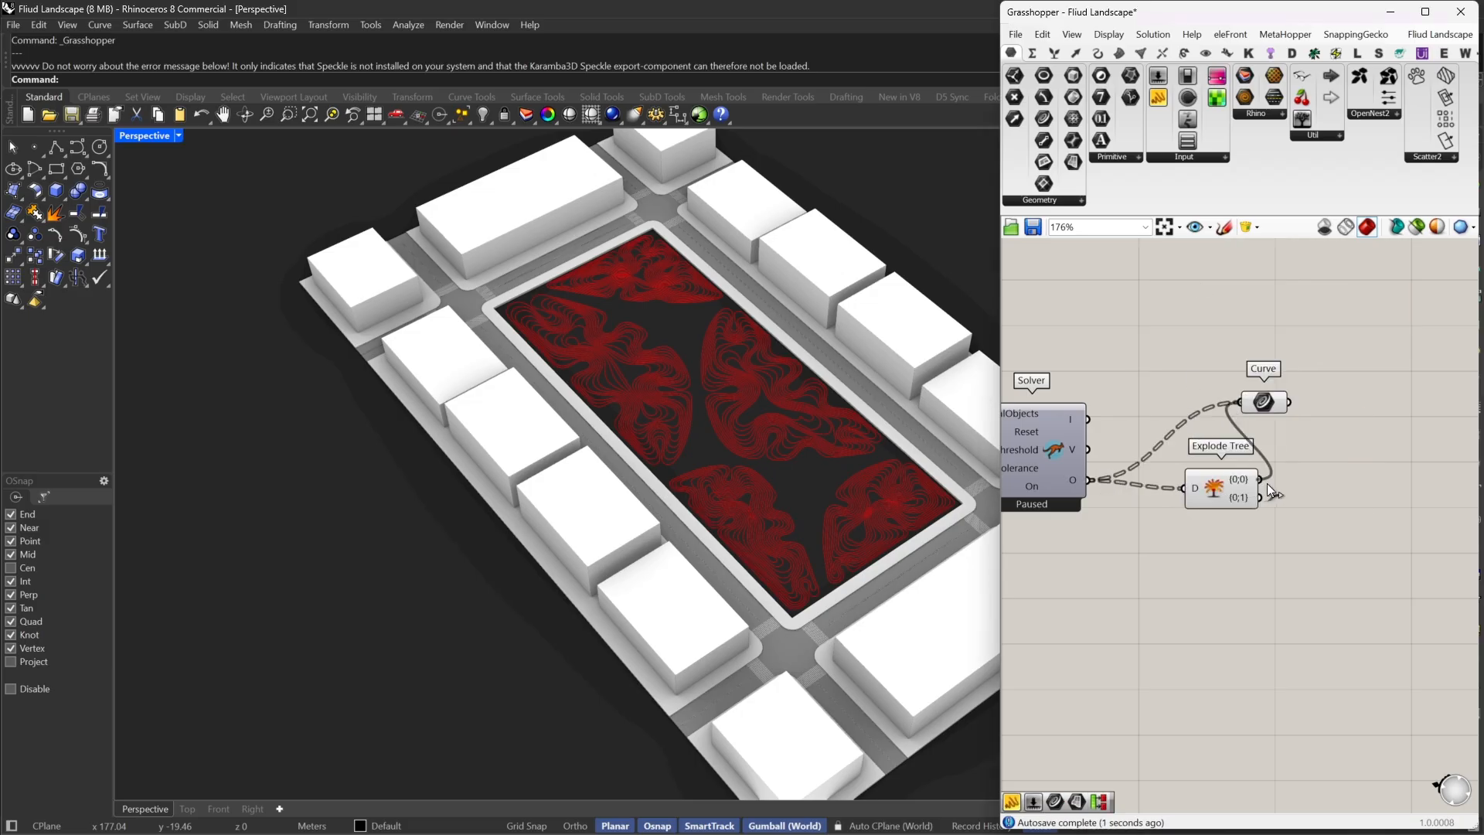
Feed the Curve parameter from the Explode Tree's {0;0} branch instead of the Solver, and align both components beside the Solver
drag(1268, 484, 1267, 483)
drag(1212, 500, 1189, 493)
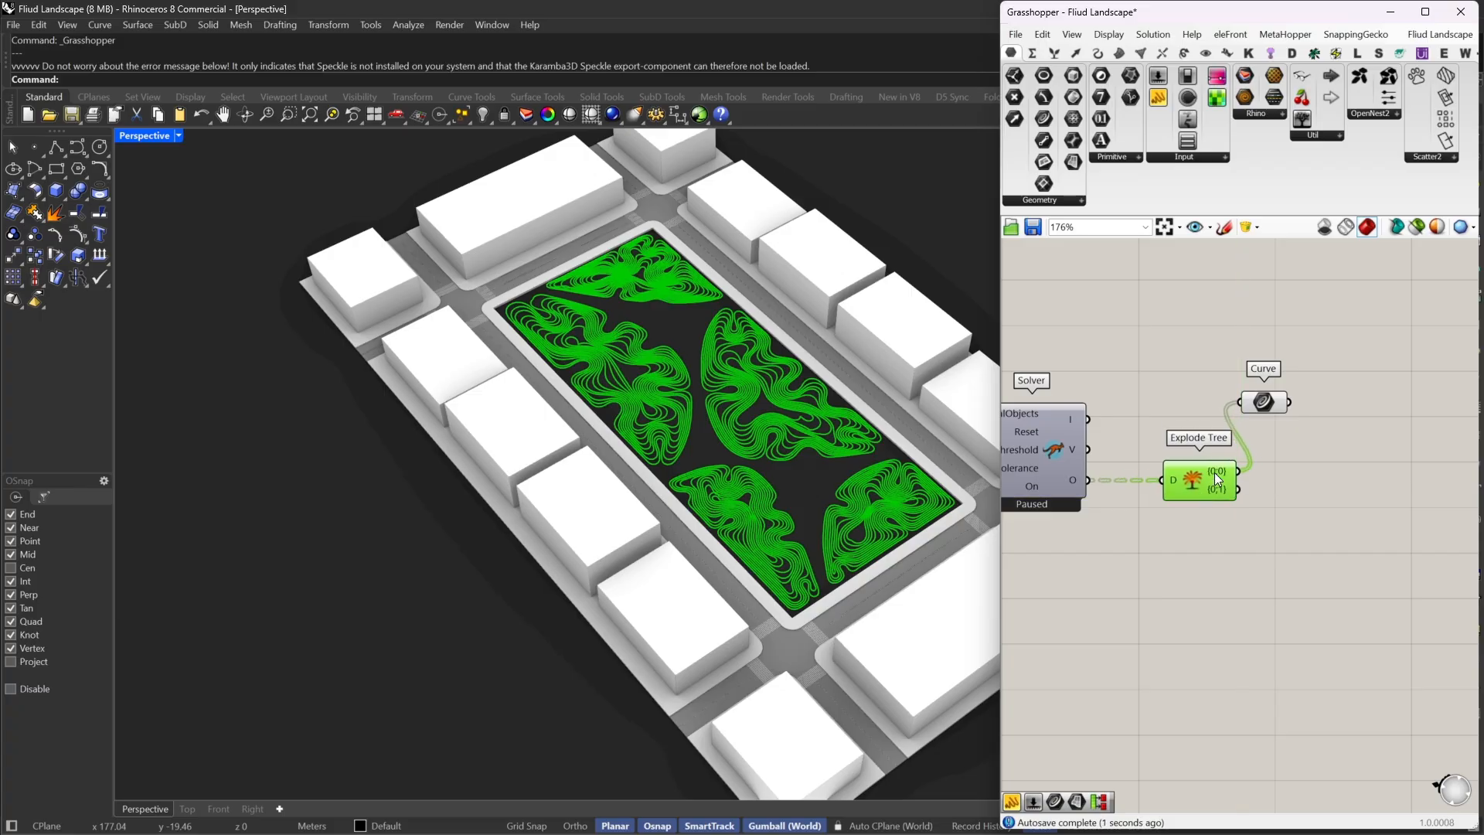
mouse_move(1218, 470)
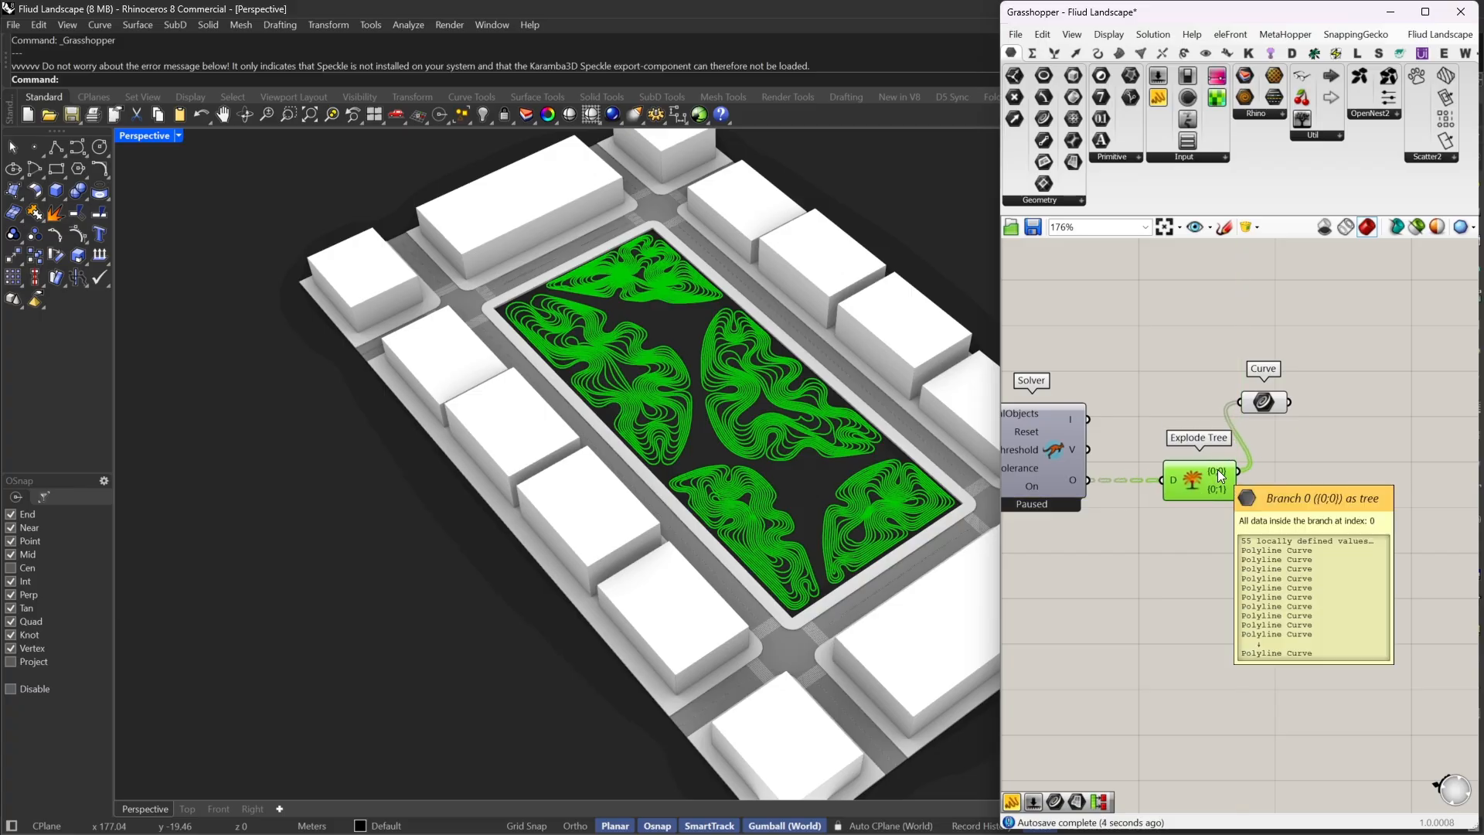
drag(1218, 470, 1199, 470)
drag(1260, 402, 1275, 471)
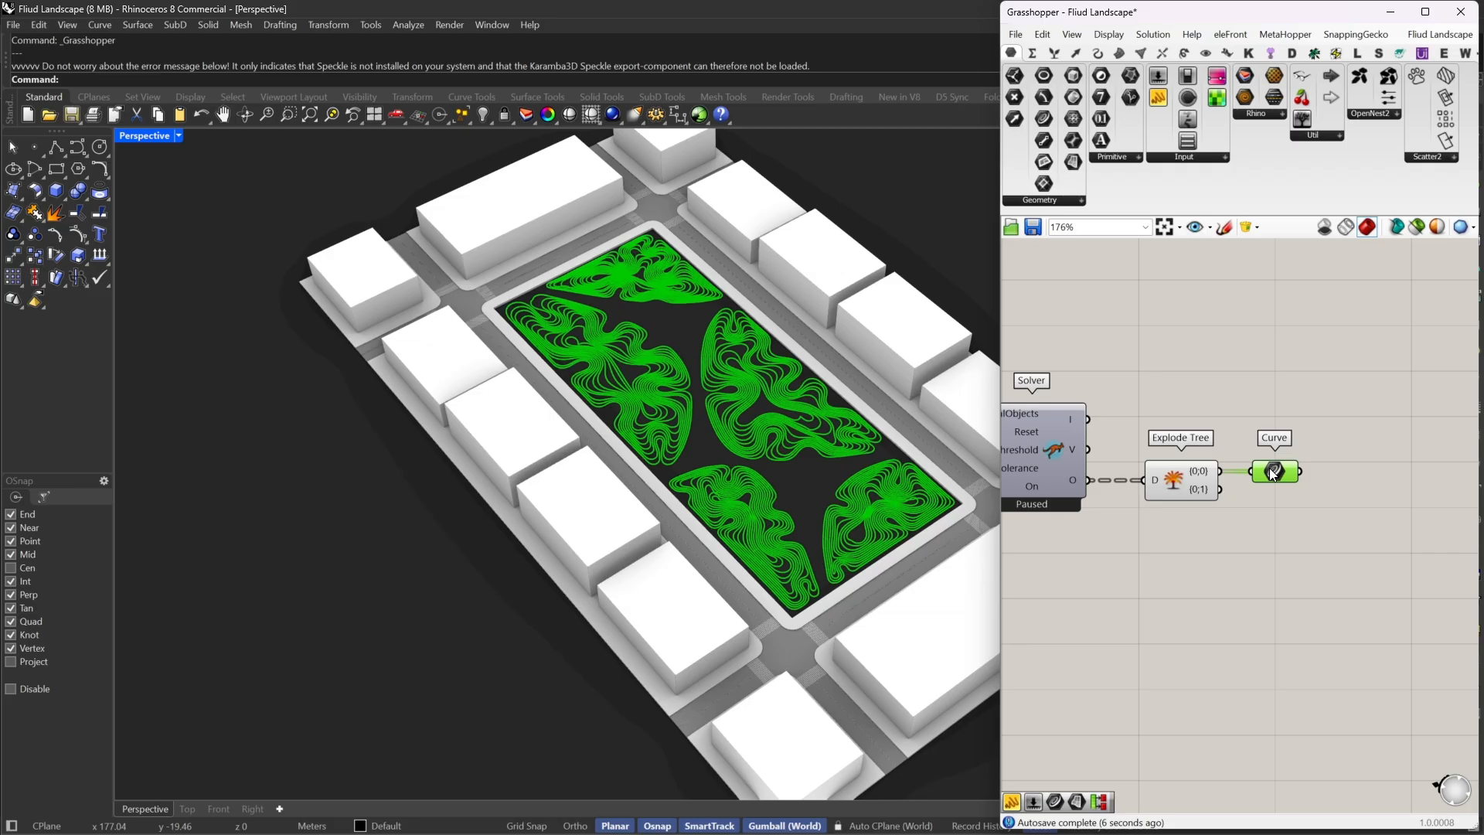
Extract the Range component's N input as a separate Steps parameter
scroll(1273, 473, down, 12)
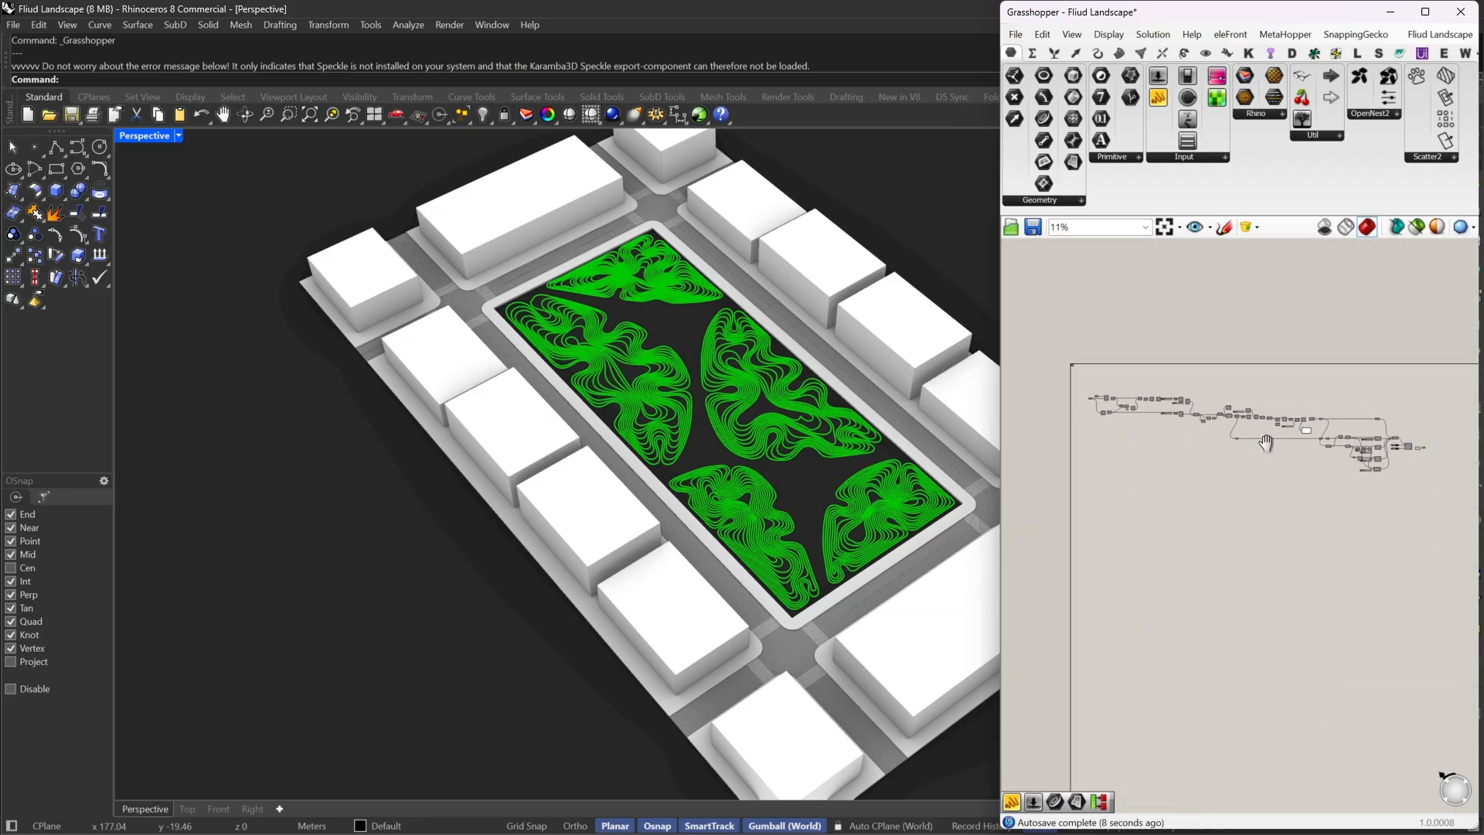
scroll(1265, 442, up, 8)
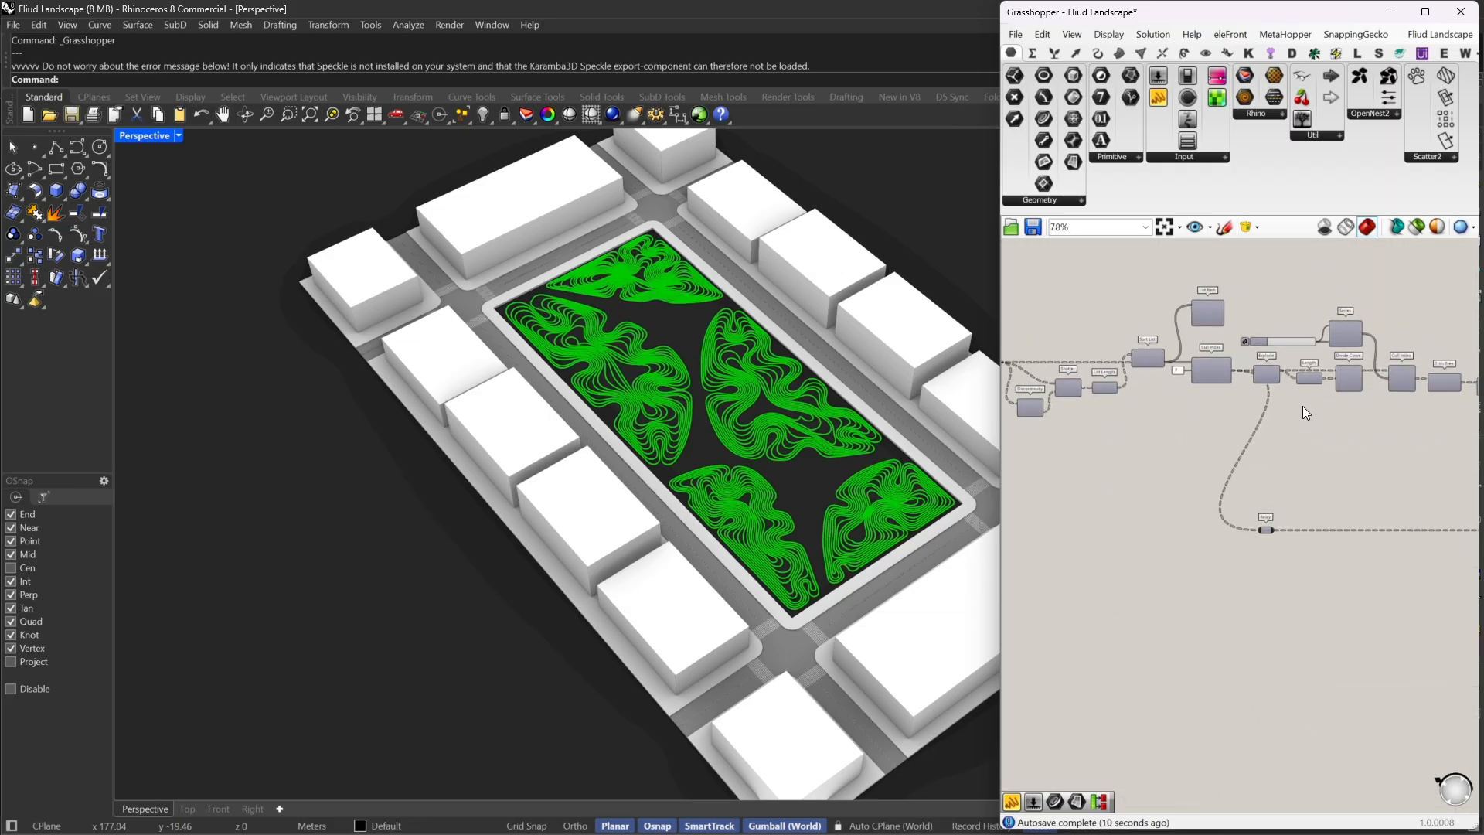
right_drag(1303, 408, 1116, 416)
scroll(1261, 400, up, 4)
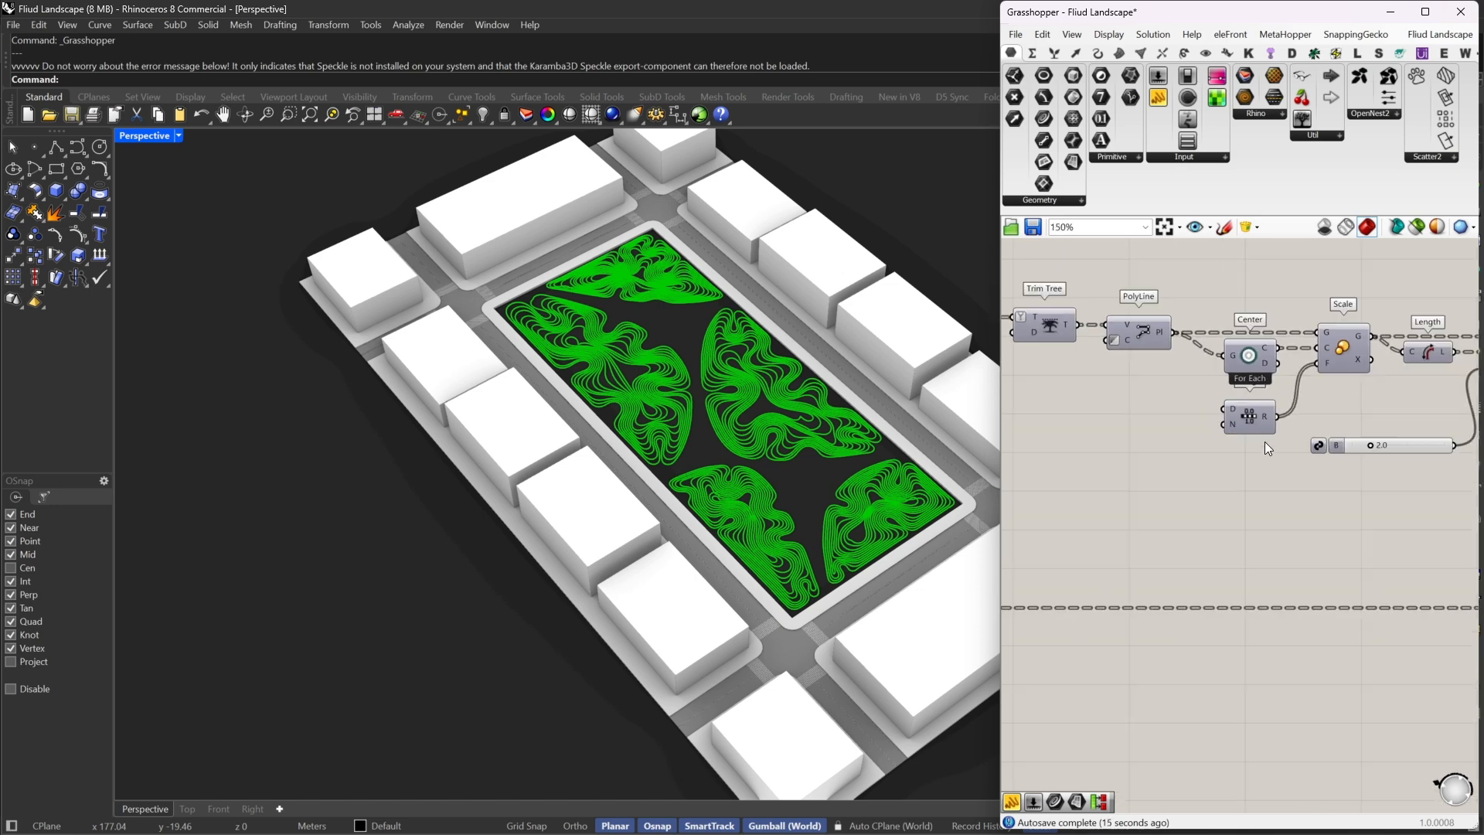
scroll(1265, 442, up, 1)
right_click(1181, 420)
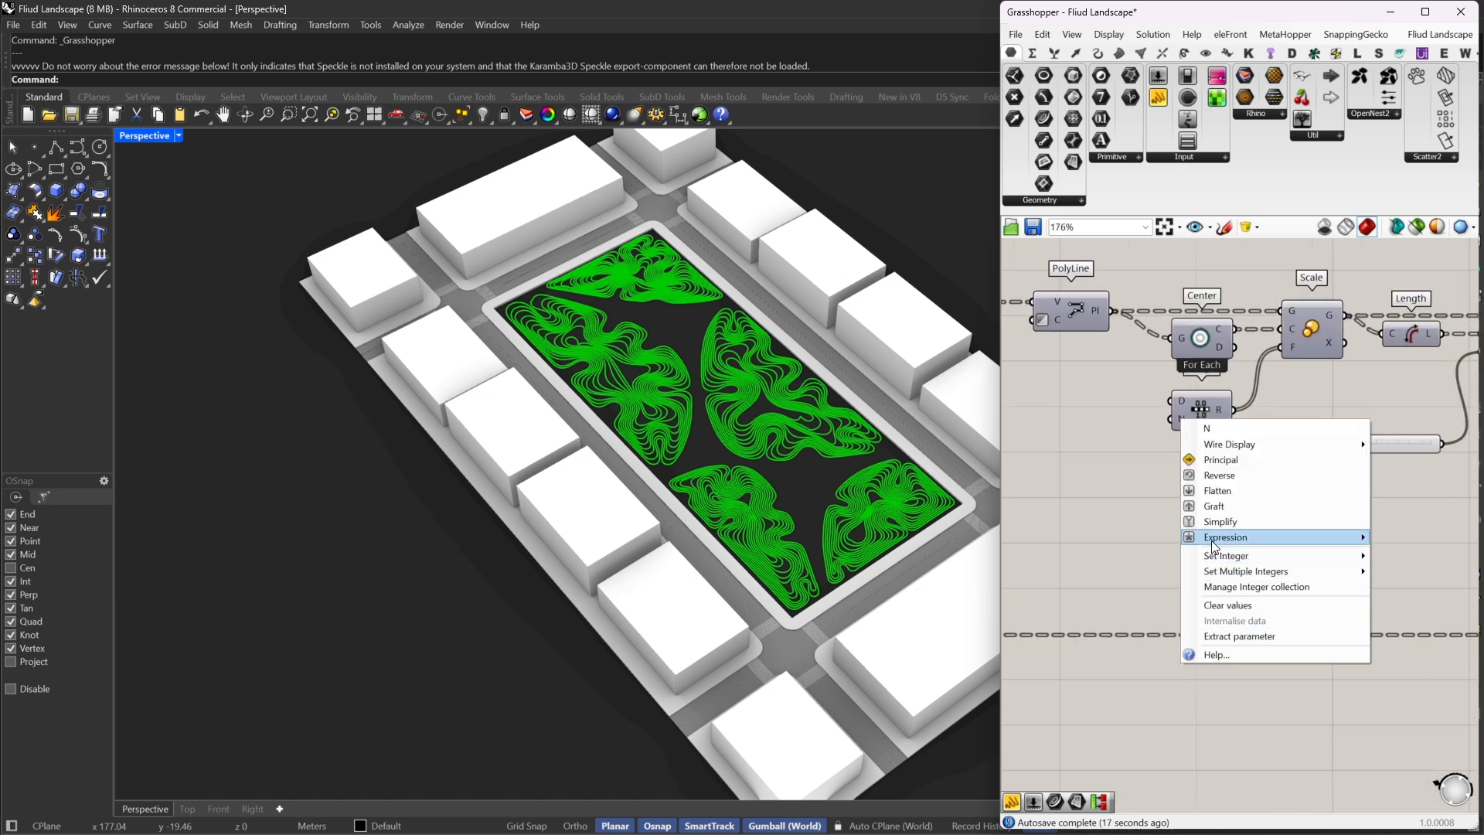
click(1212, 634)
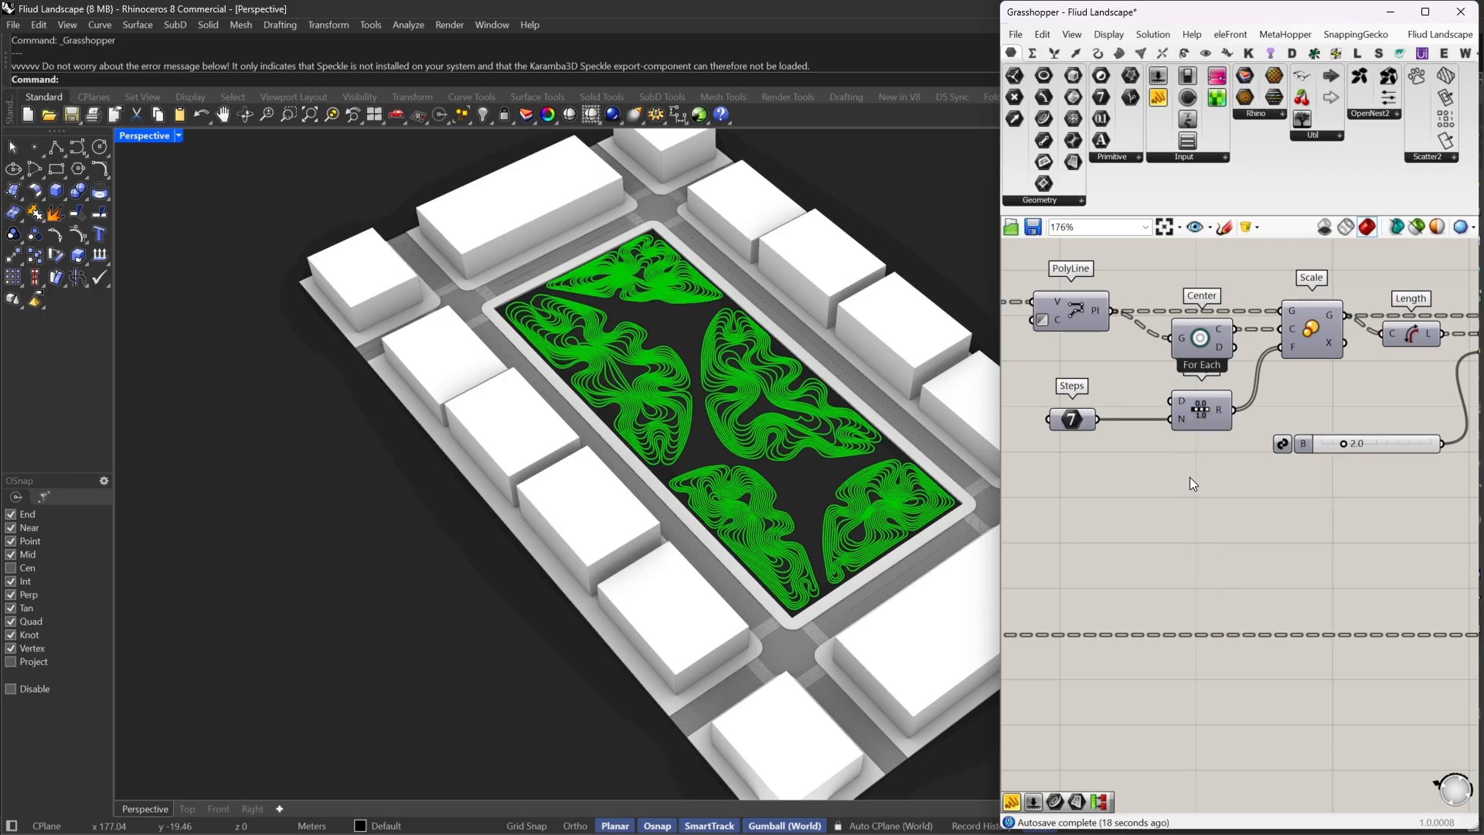
Move the Steps parameter into the empty canvas area well below the Range component and the long connecting wire
scroll(1154, 374, down, 3)
drag(1101, 411, 1083, 633)
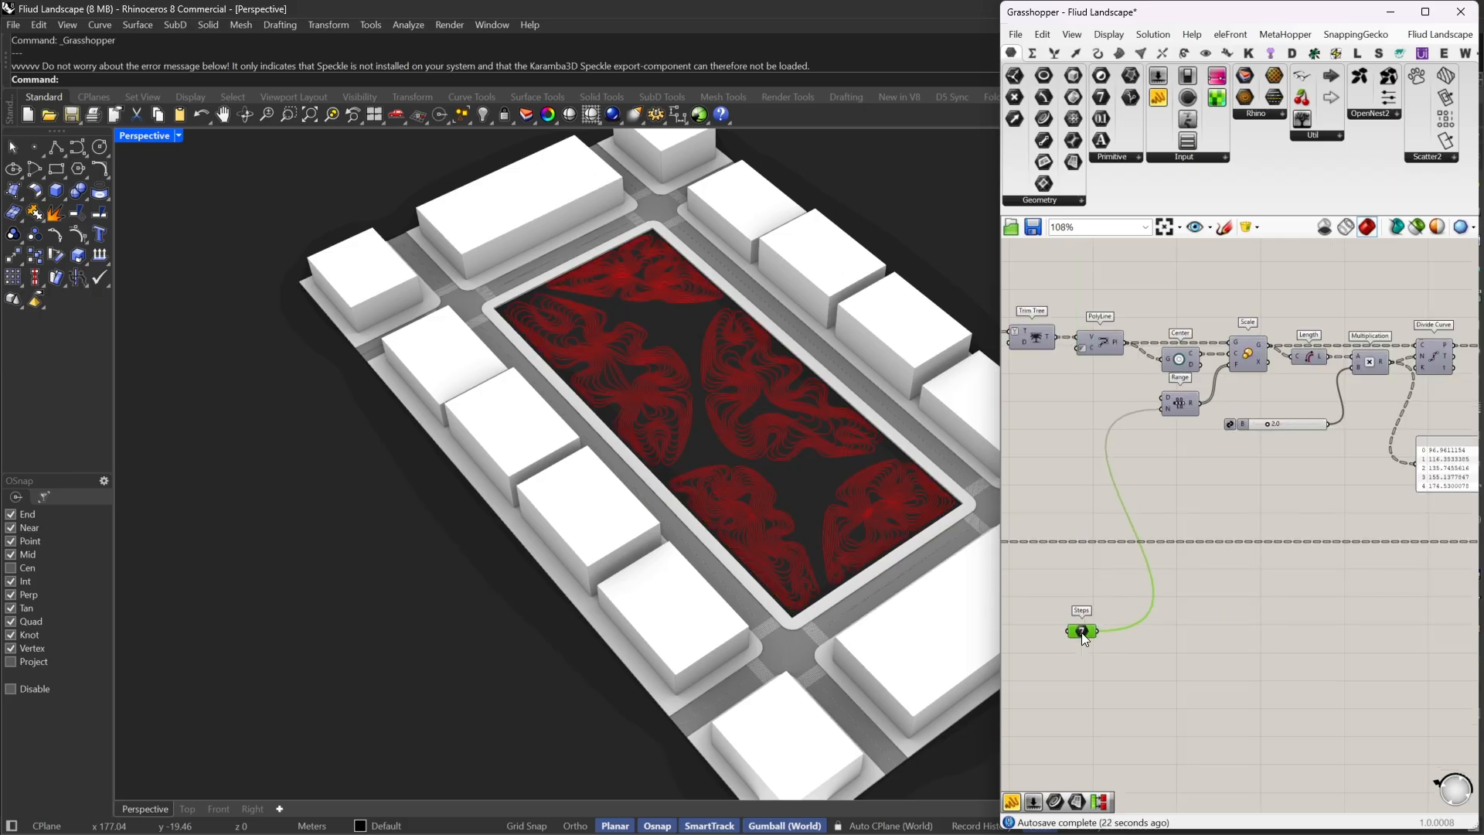
right_drag(1082, 633, 1268, 513)
scroll(1241, 502, down, 2)
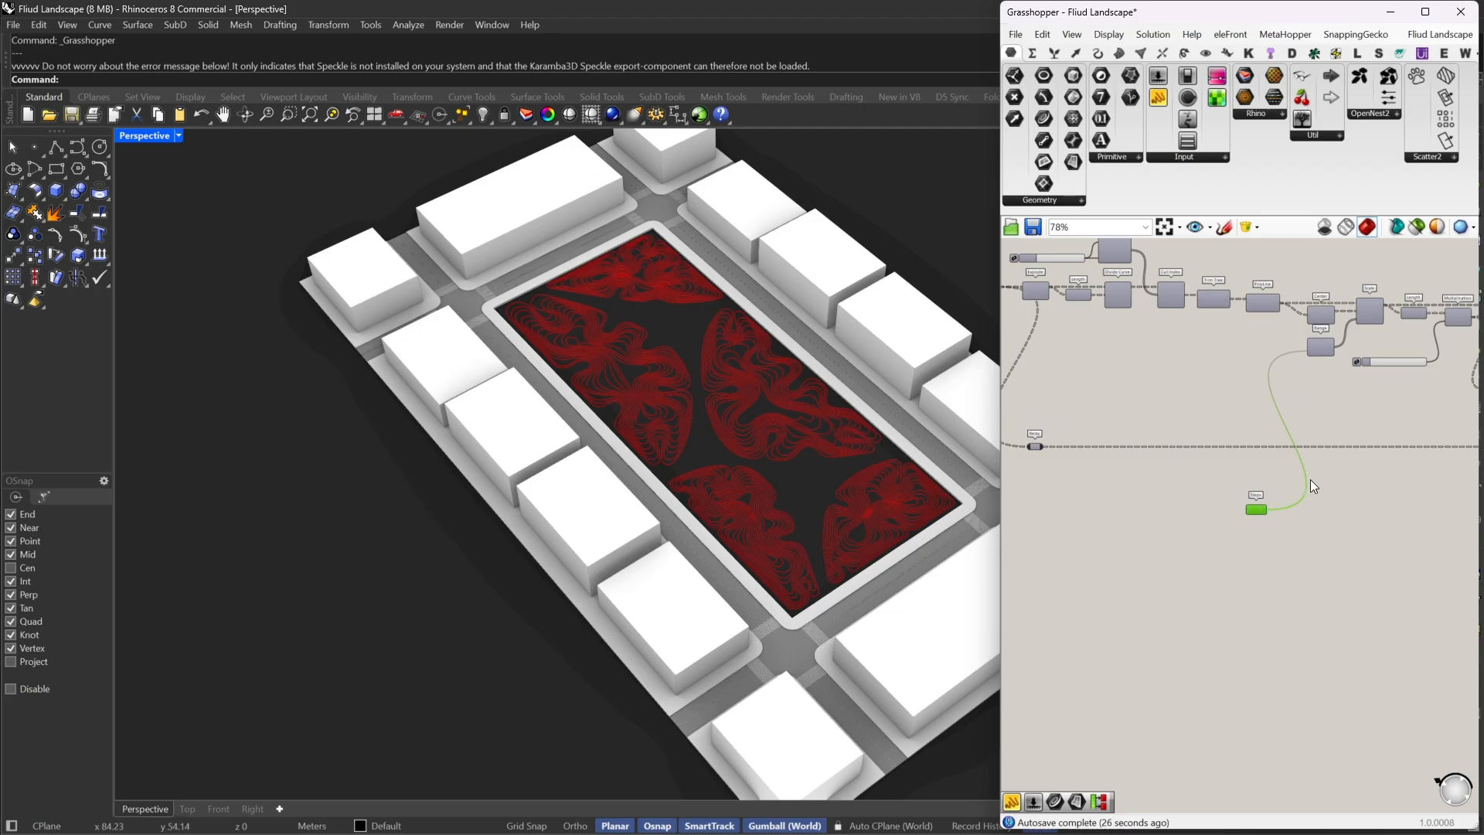
right_drag(1310, 480, 1121, 470)
scroll(1111, 472, down, 2)
scroll(1066, 466, up, 1)
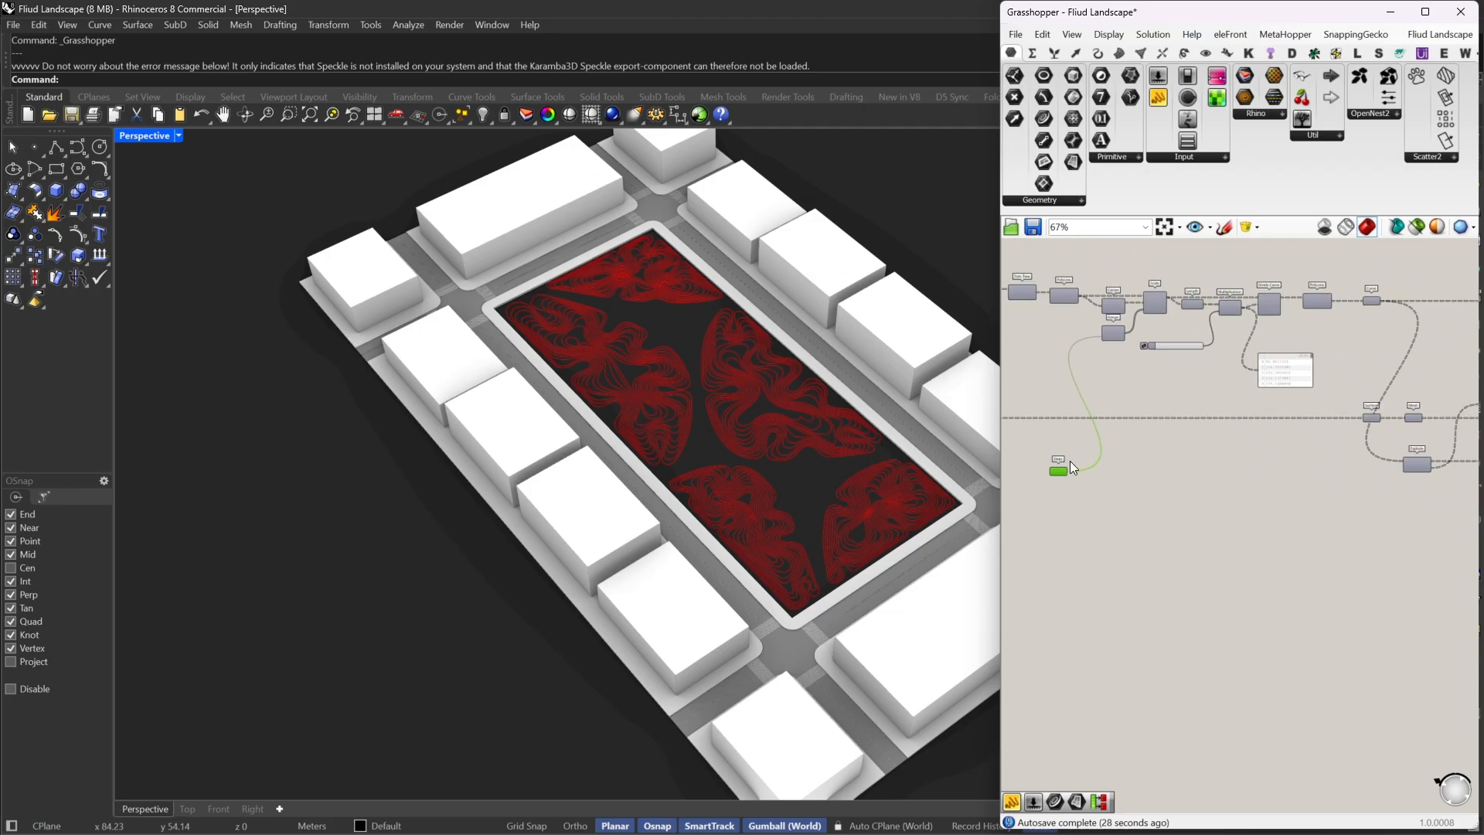
drag(1061, 470, 1051, 508)
Add a Partition List after the Curve parameter, connecting the curves to its L input and the Steps parameter to its S input
right_drag(1271, 479, 1160, 466)
scroll(1210, 495, down, 1)
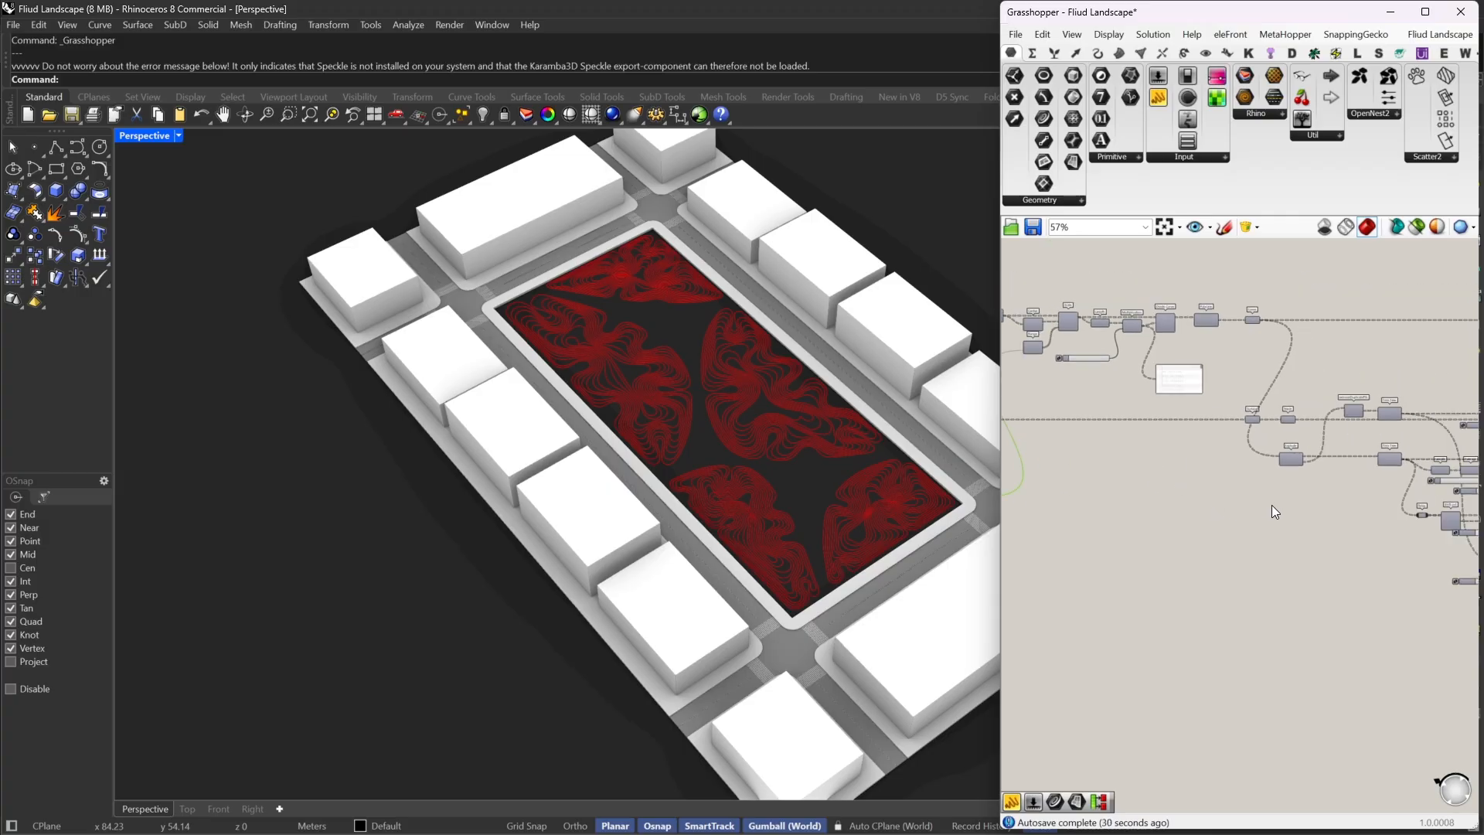
scroll(1274, 511, up, 5)
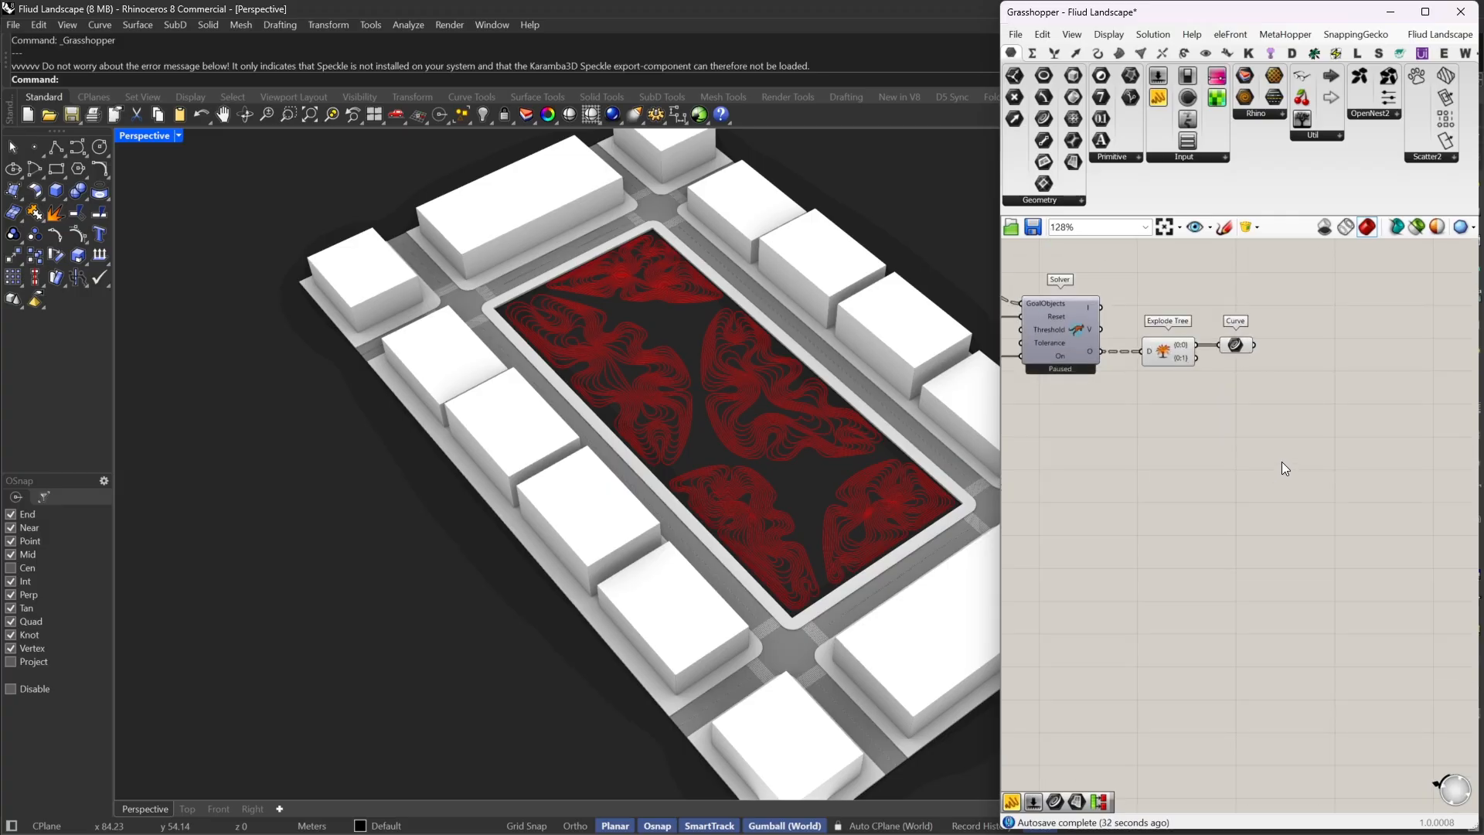
double_click(1282, 461)
text(par)
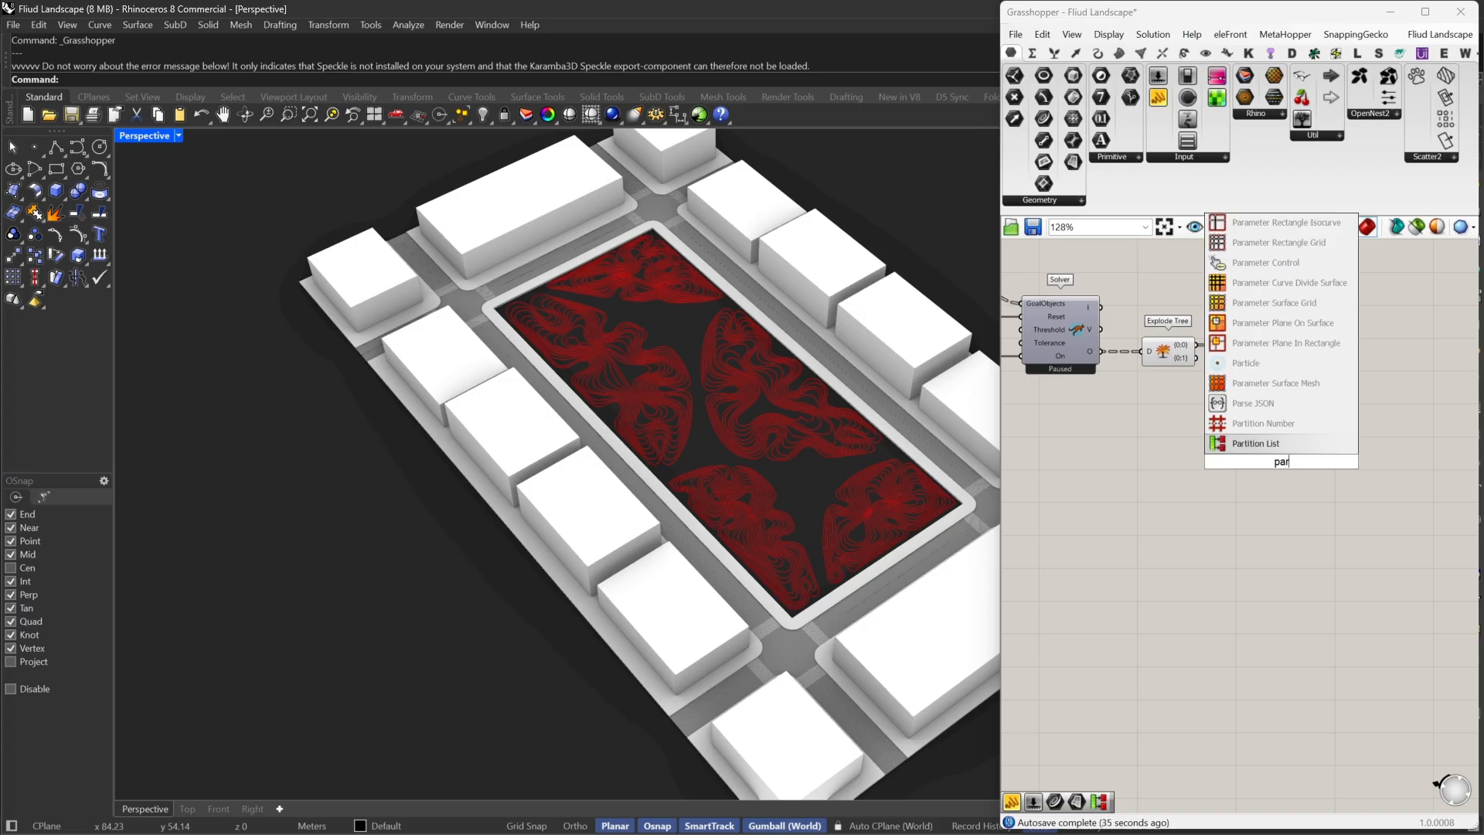
key(Return)
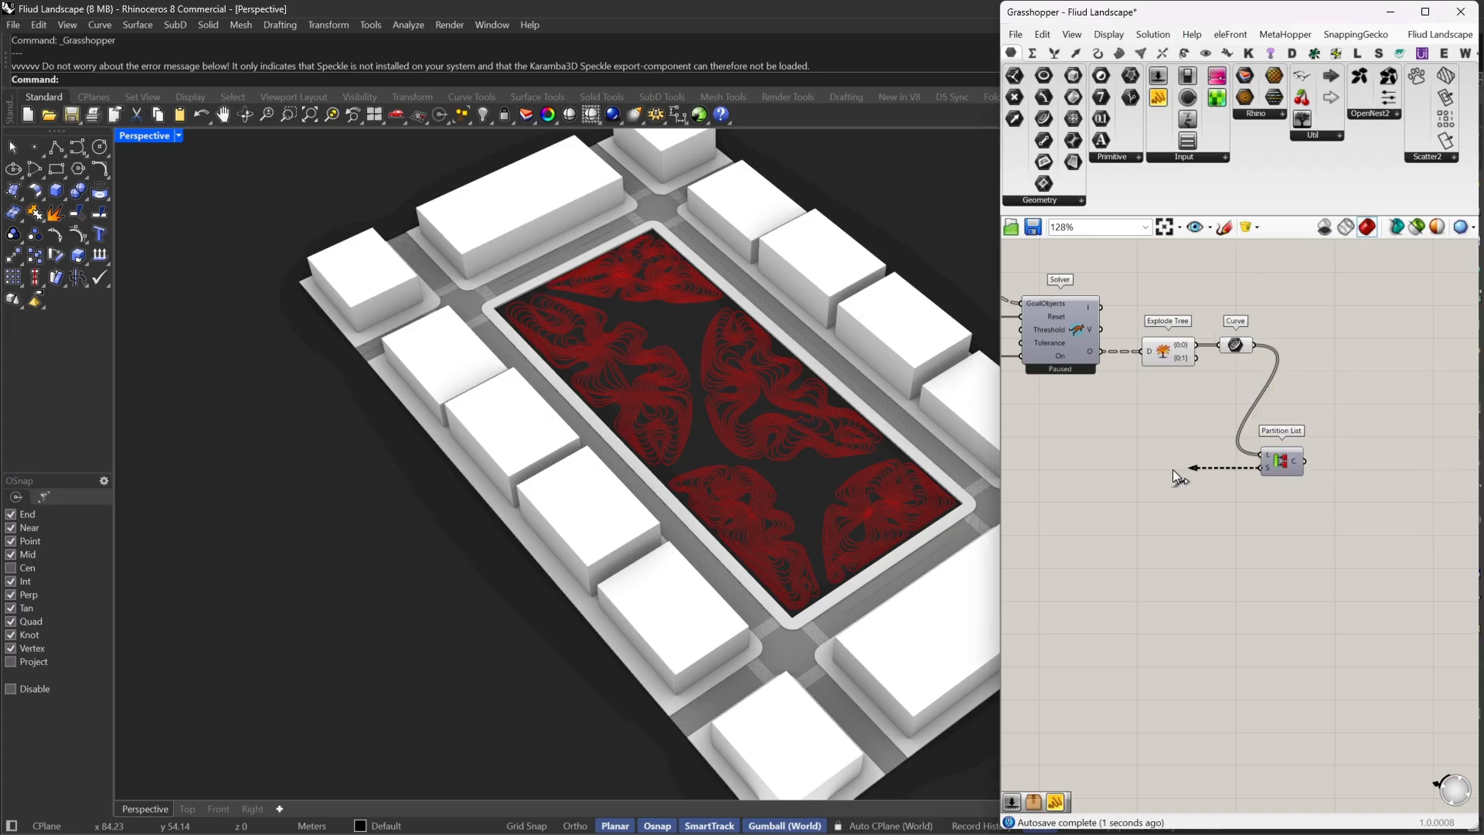
drag(1175, 476, 1201, 418)
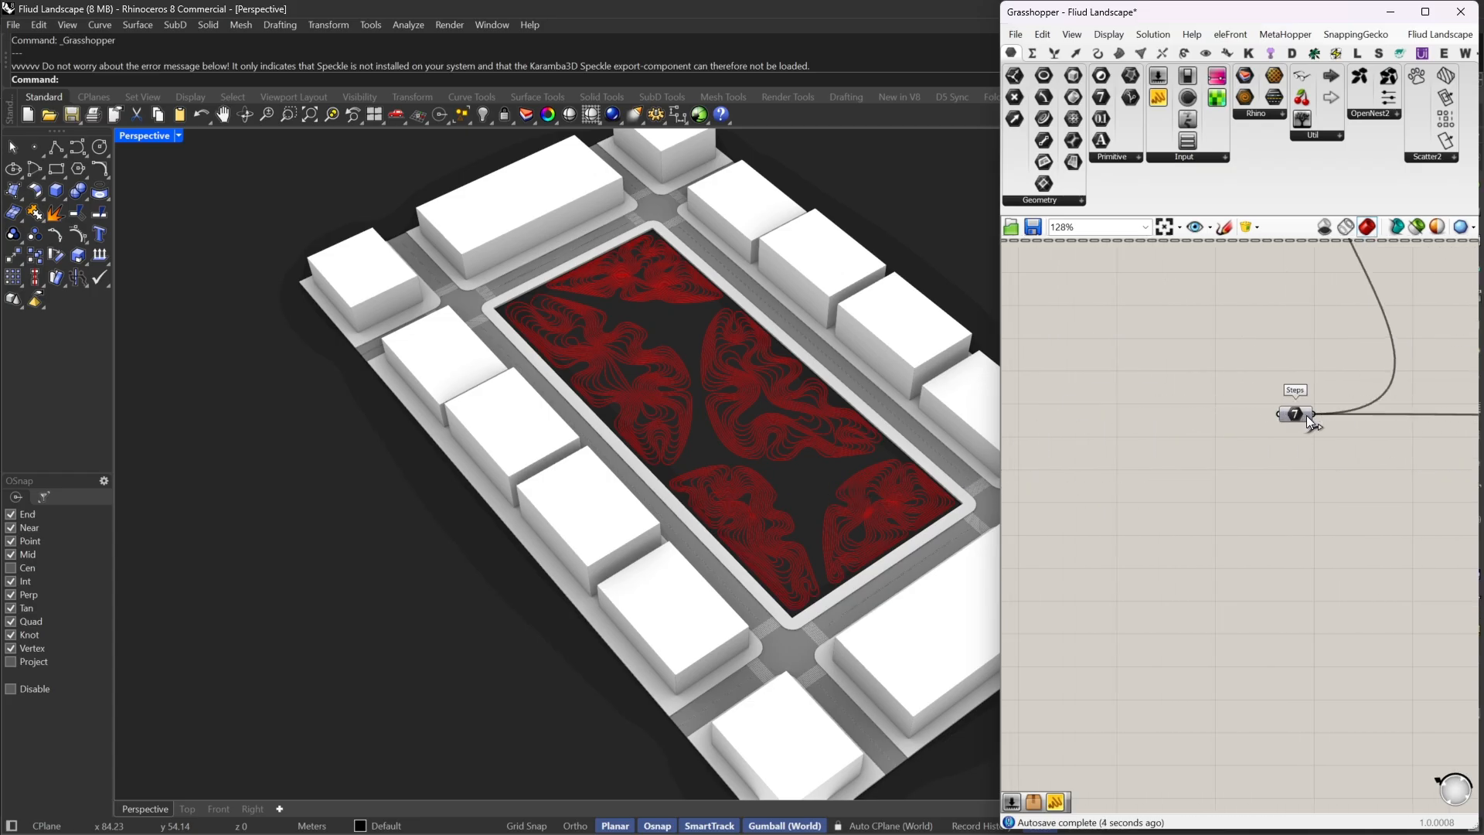
Check the Range component's output list, and commit an expression on the Partition List's S input
scroll(1294, 442, down, 7)
right_drag(1430, 427, 1260, 431)
scroll(1191, 382, up, 8)
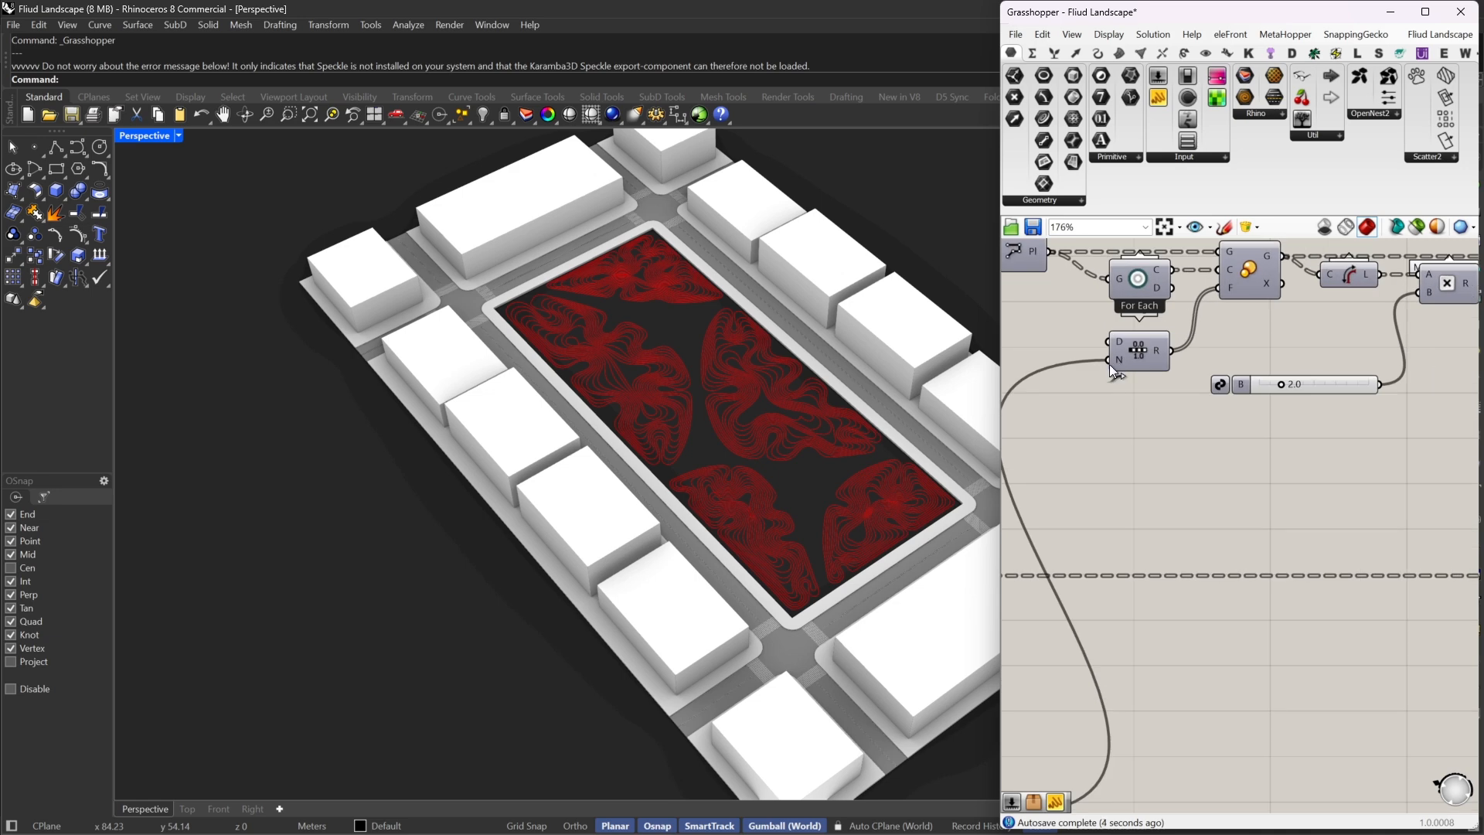
mouse_move(1159, 351)
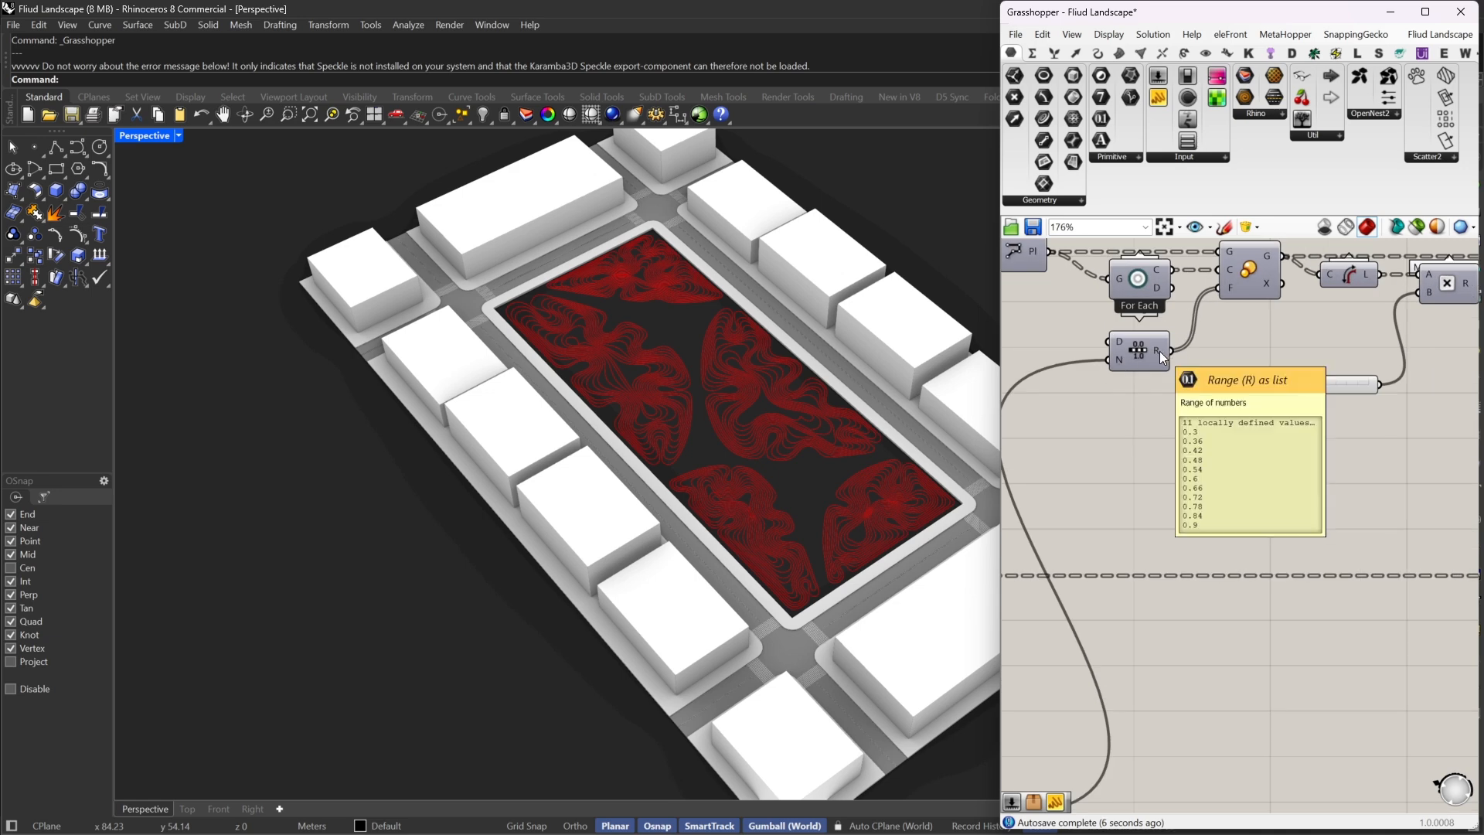
scroll(1159, 351, down, 7)
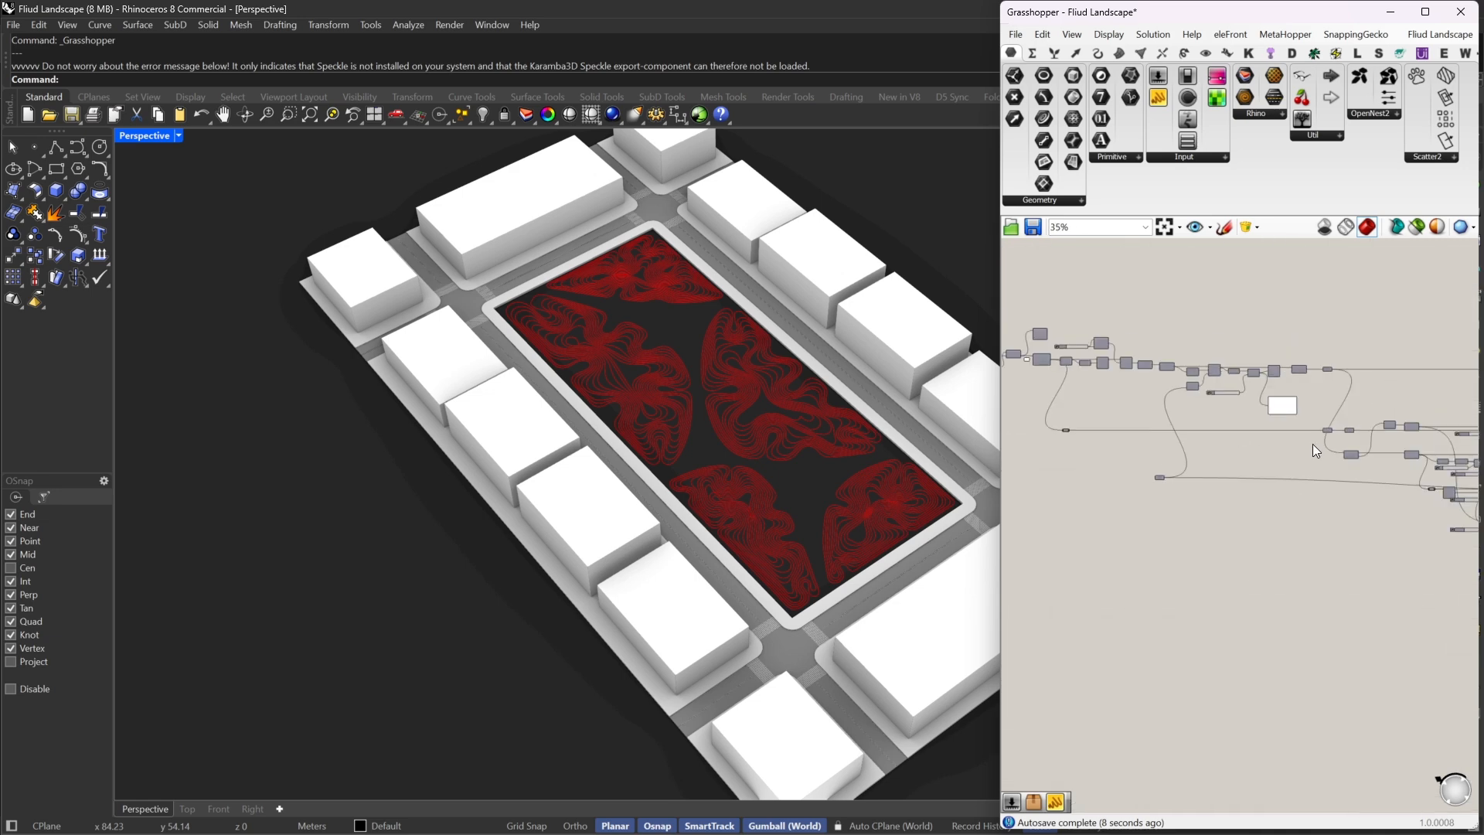
right_drag(1392, 456, 1241, 453)
scroll(1240, 453, up, 2)
scroll(1264, 450, up, 6)
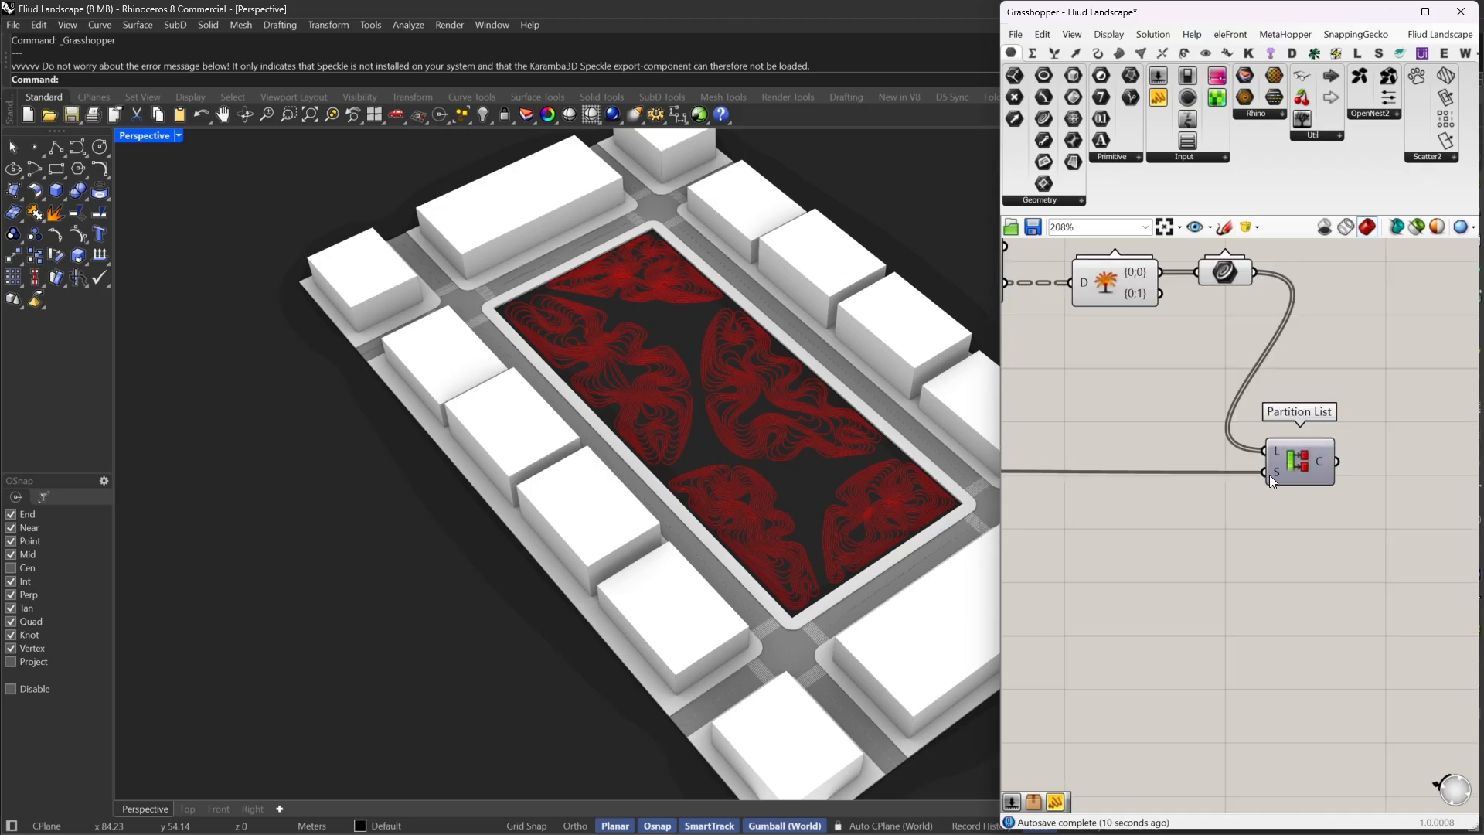
right_click(1270, 471)
mouse_move(1298, 610)
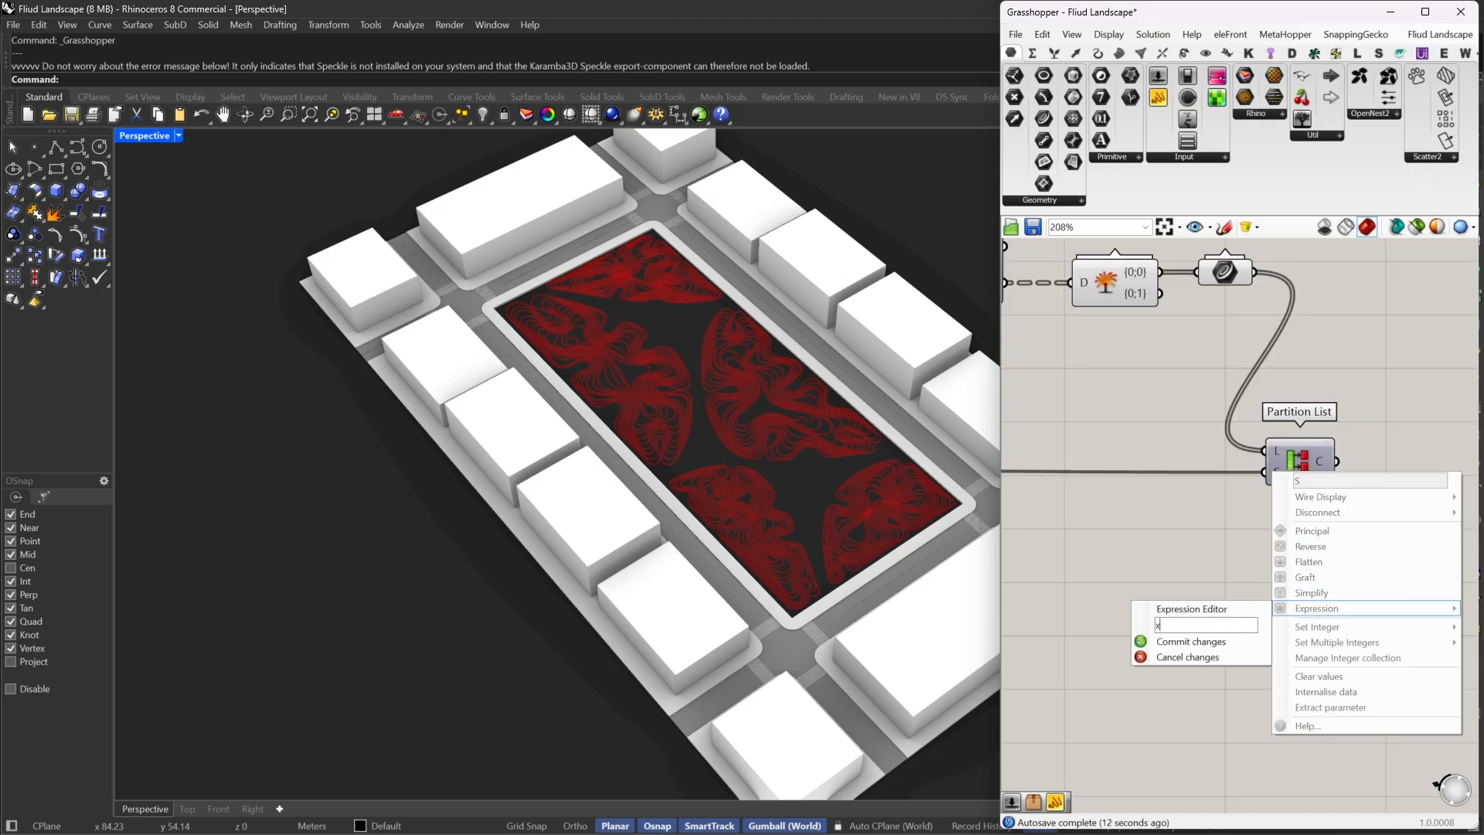
click(1224, 641)
Connect a Tree Branch Check to the Partition List's output and inspect the curve group it isolates in the model
right_drag(1385, 437, 1277, 480)
drag(1208, 505, 1243, 486)
double_click(1348, 470)
text(tree)
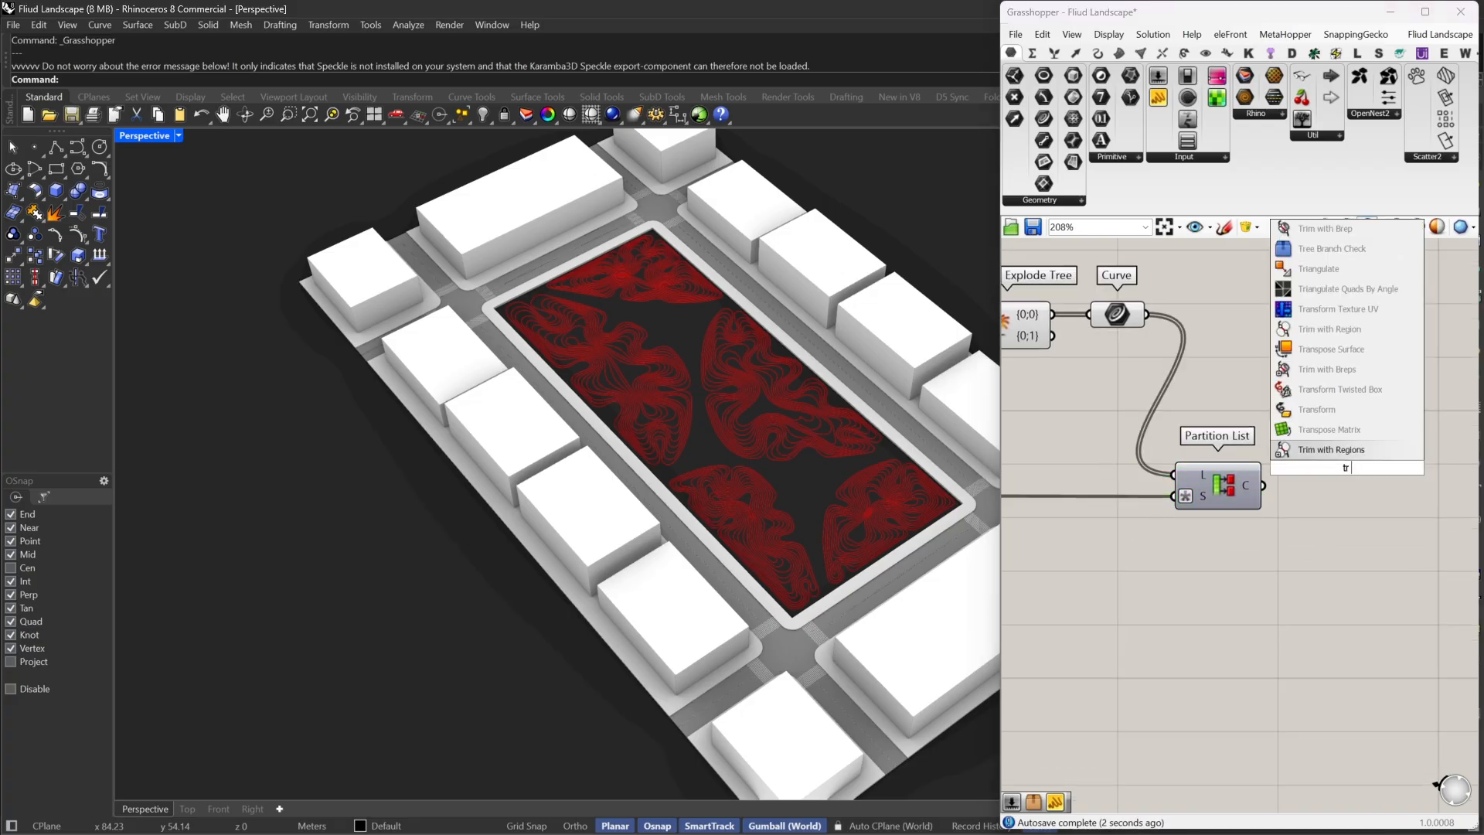
click(1333, 452)
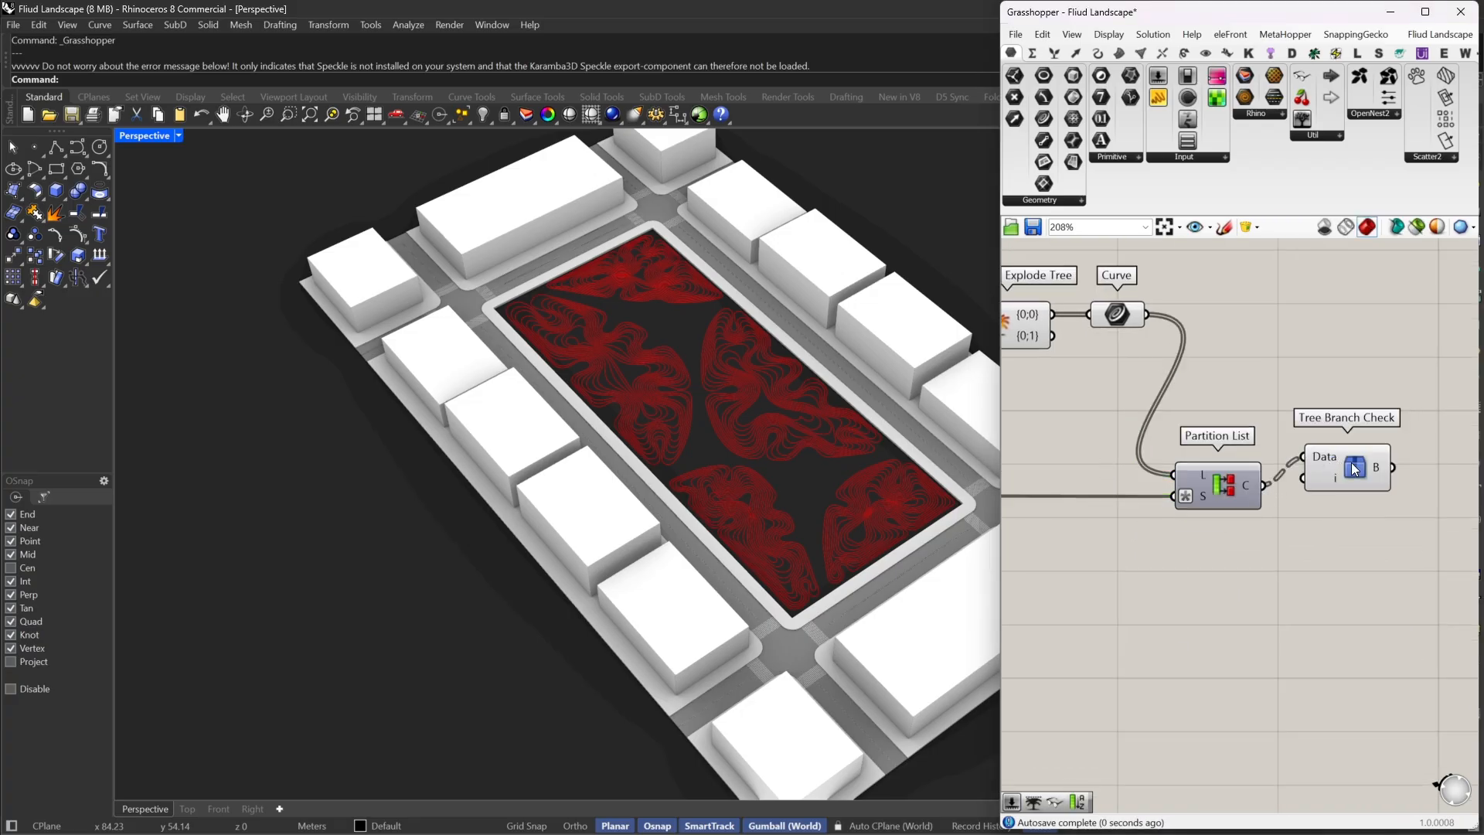
drag(1355, 469, 1354, 498)
scroll(687, 581, up, 8)
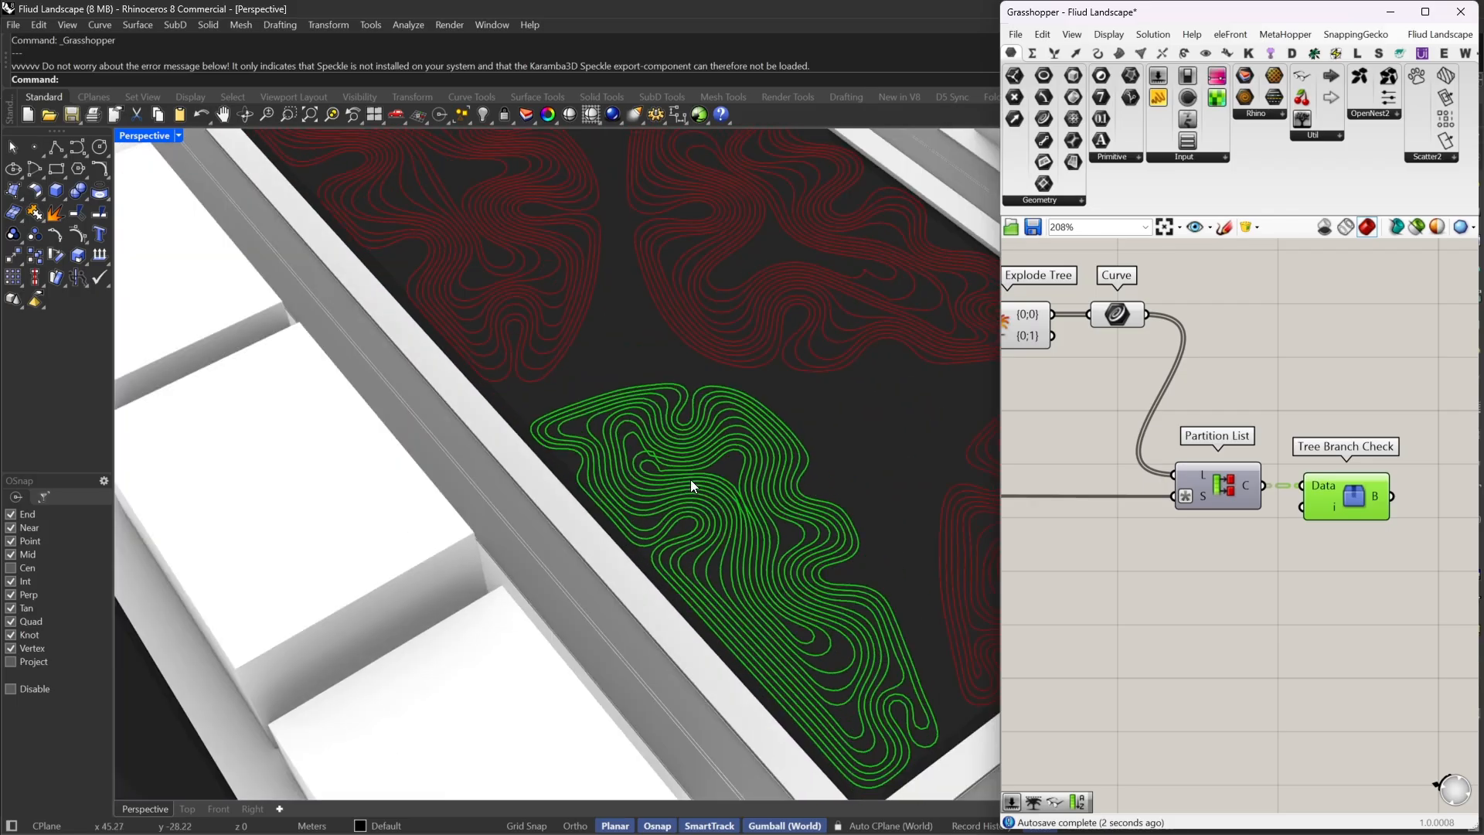
scroll(689, 480, down, 7)
right_drag(789, 510, 673, 541)
right_drag(1343, 489, 1259, 488)
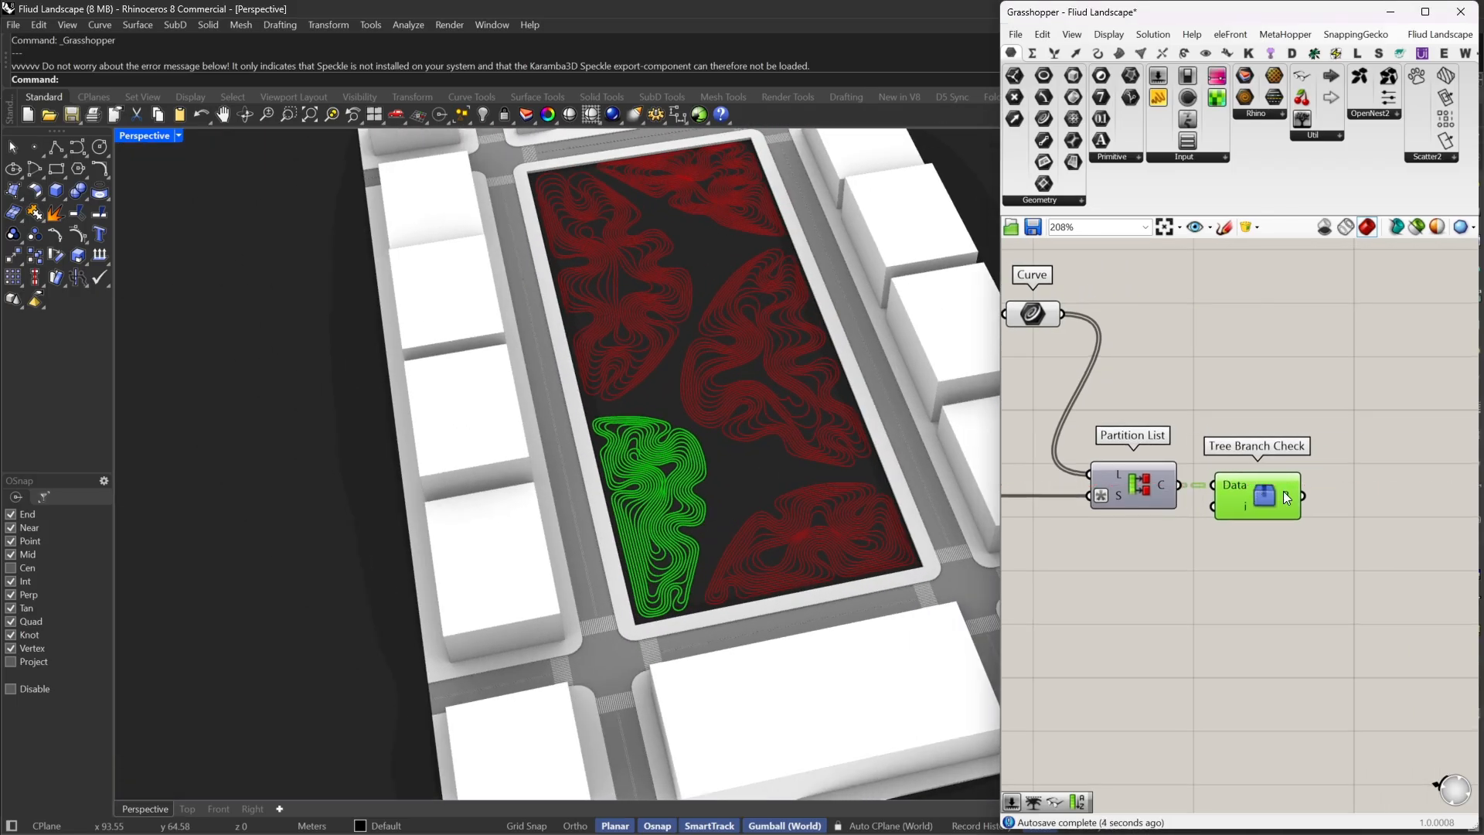
scroll(1405, 448, down, 6)
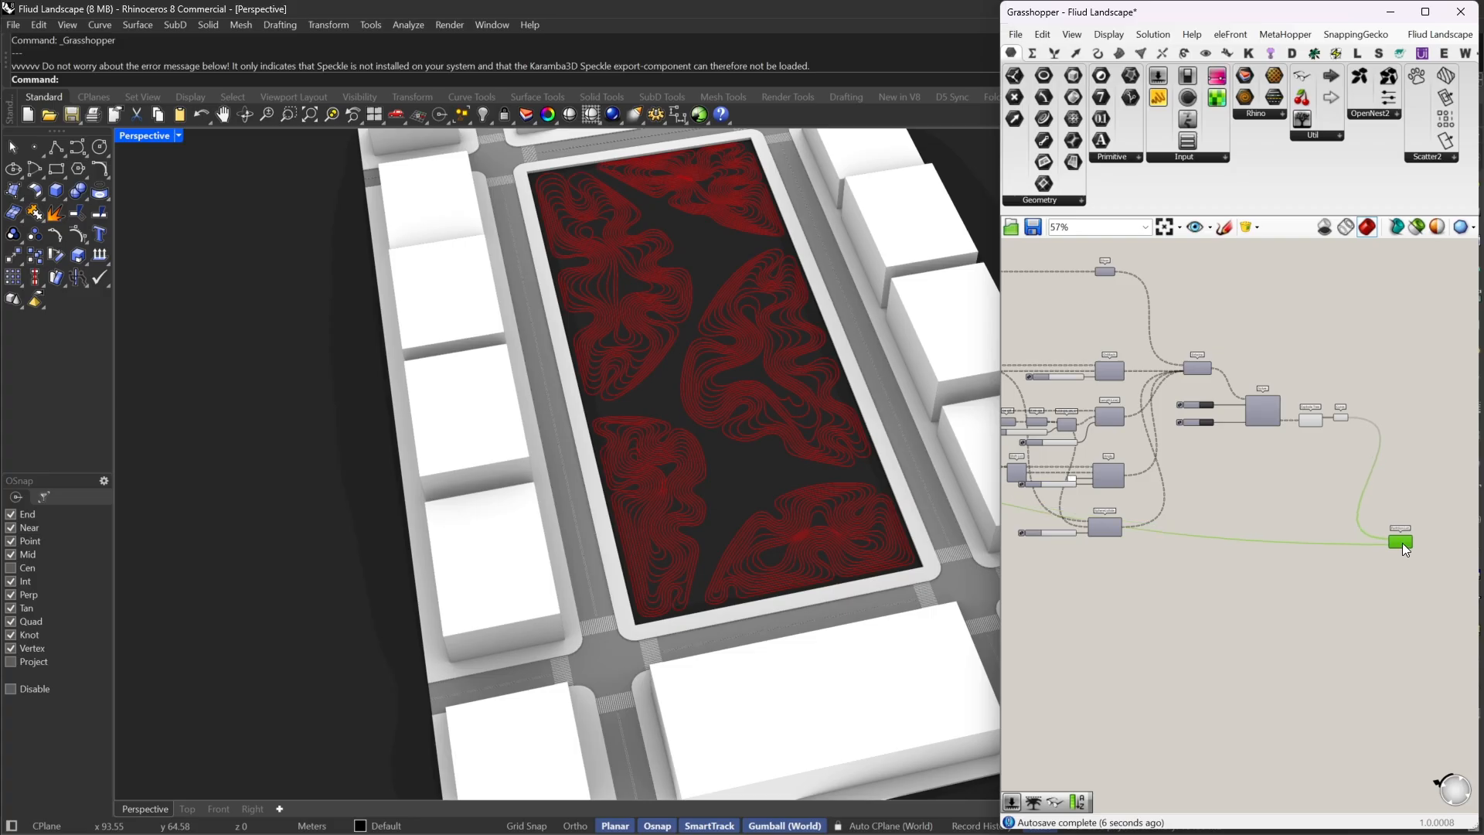
Move the Steps parameter further down in the canvas, clear of the component chain above it
scroll(1414, 510, down, 4)
right_drag(1185, 495, 1277, 487)
scroll(1129, 464, up, 6)
drag(1106, 456, 1051, 654)
scroll(1145, 518, down, 9)
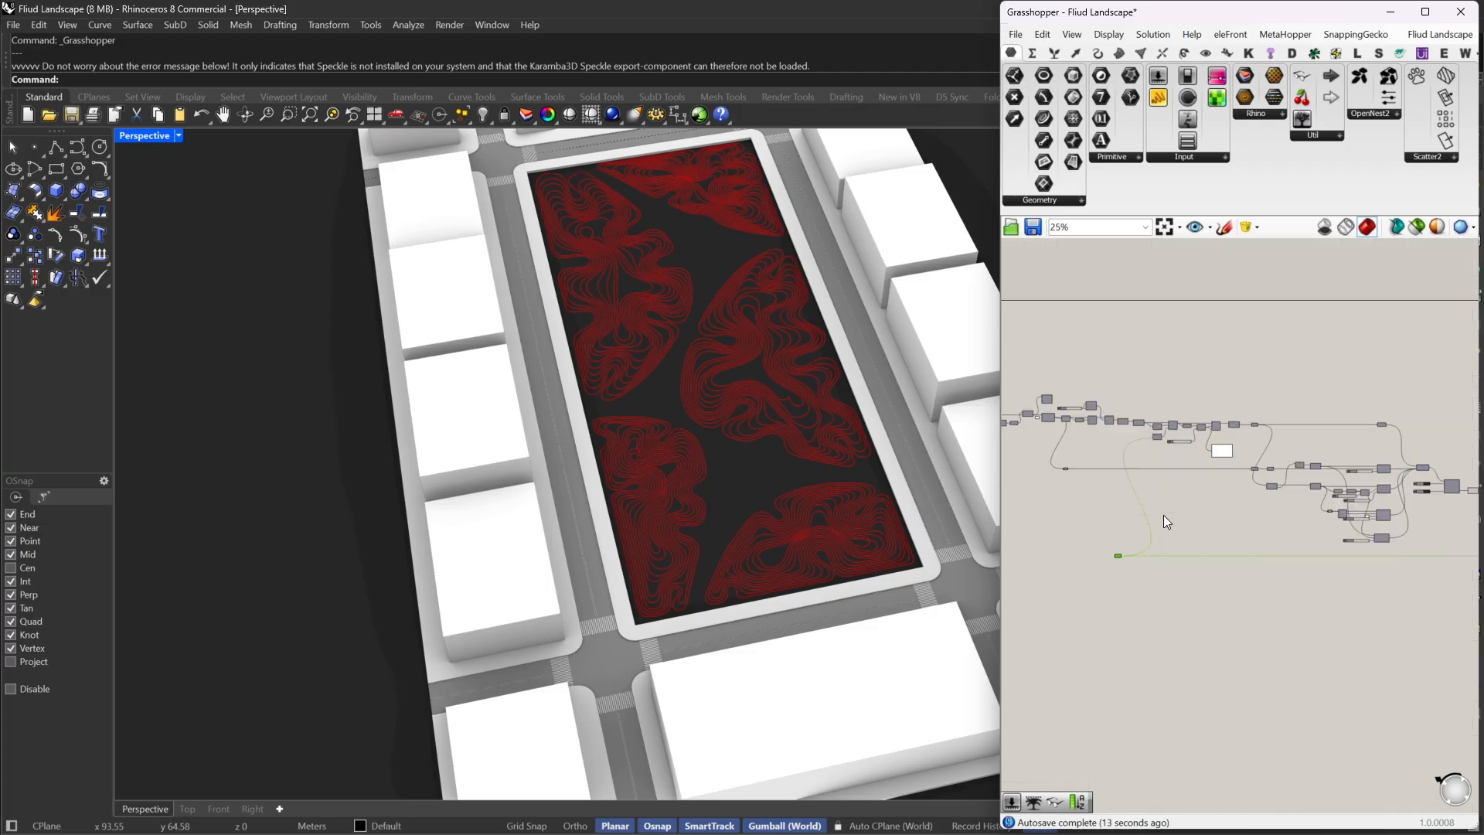
Turn off the preview of the Explode Tree and Curve components that follow the Solver
right_drag(1365, 524, 1203, 532)
scroll(1189, 527, up, 7)
right_drag(1075, 418, 1203, 404)
scroll(1202, 406, up, 4)
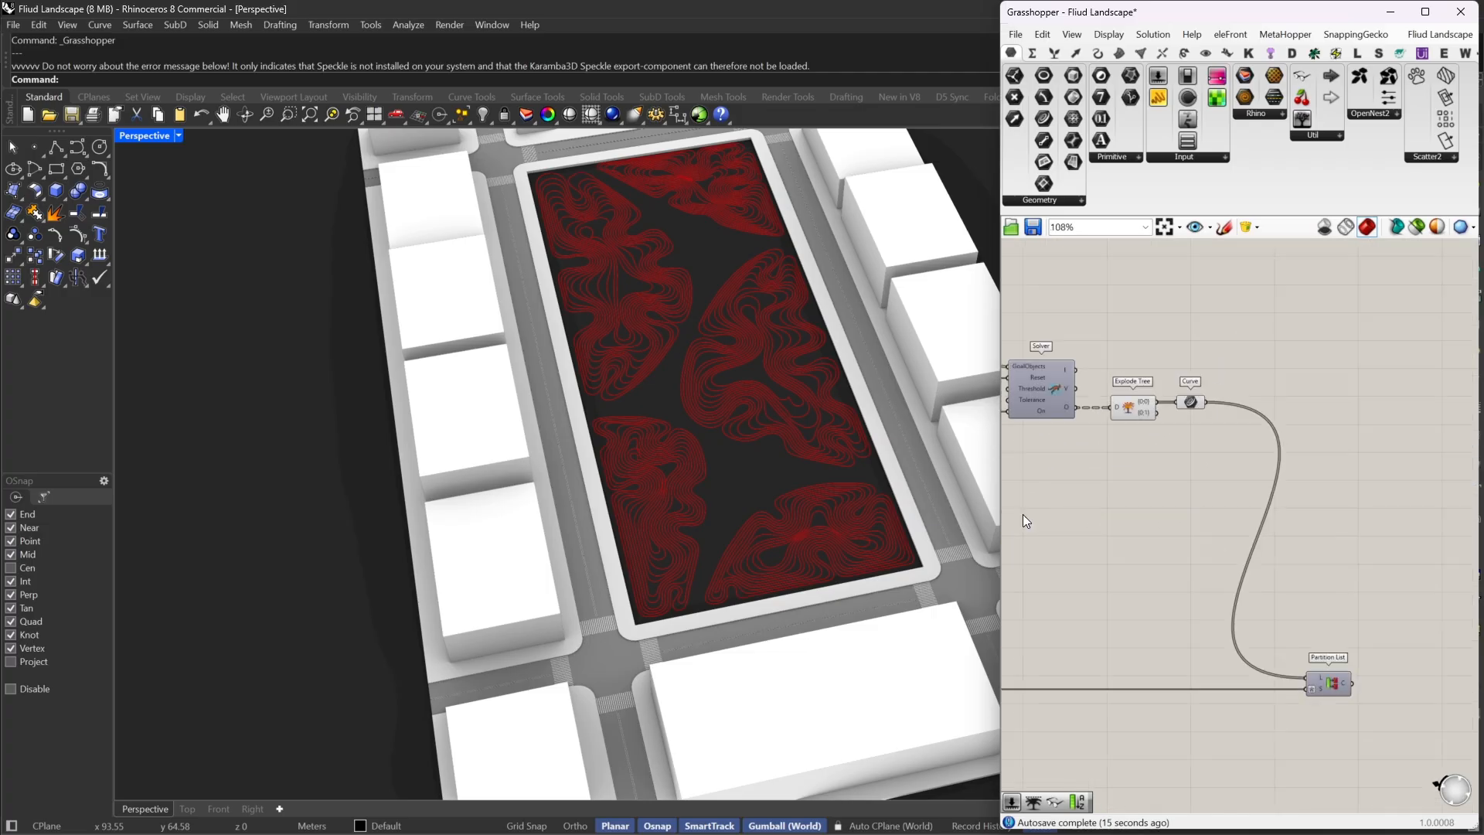
drag(1023, 513, 1203, 371)
middle_click(1203, 374)
click(1202, 357)
Turn on the preview of the Partition List component
scroll(1222, 598, up, 6)
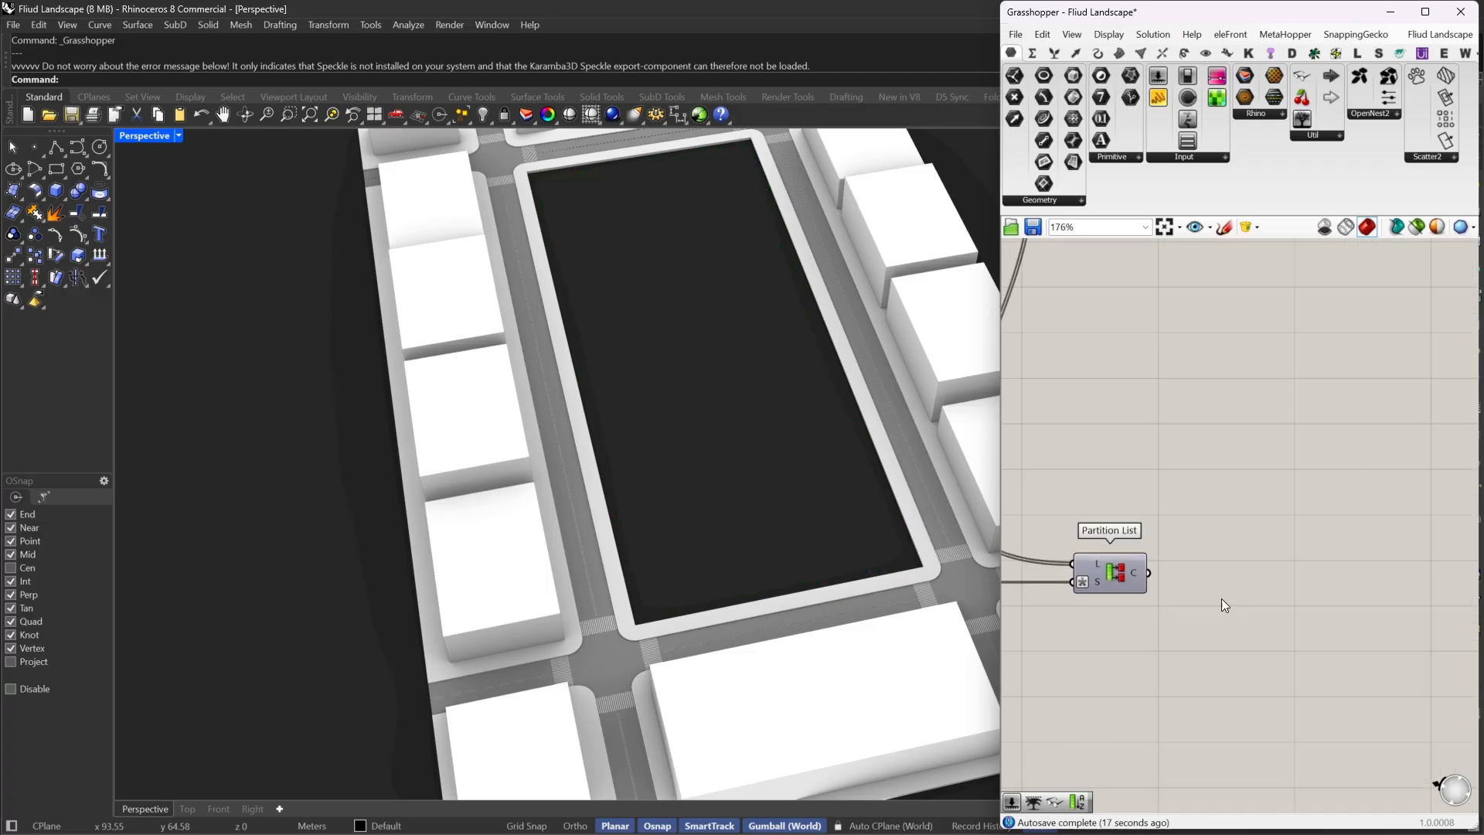
right_drag(1166, 590, 1211, 508)
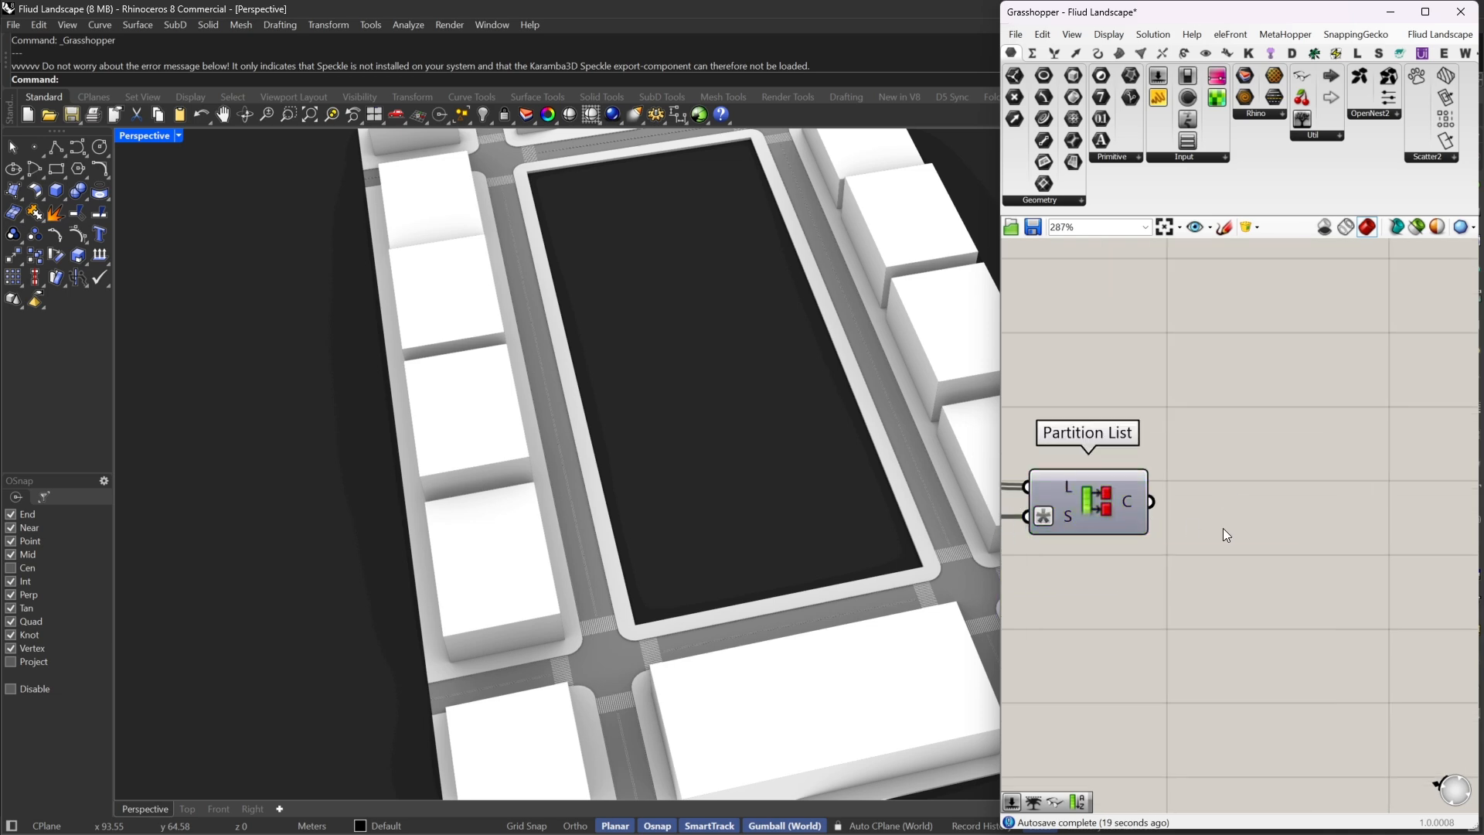
double_click(1223, 527)
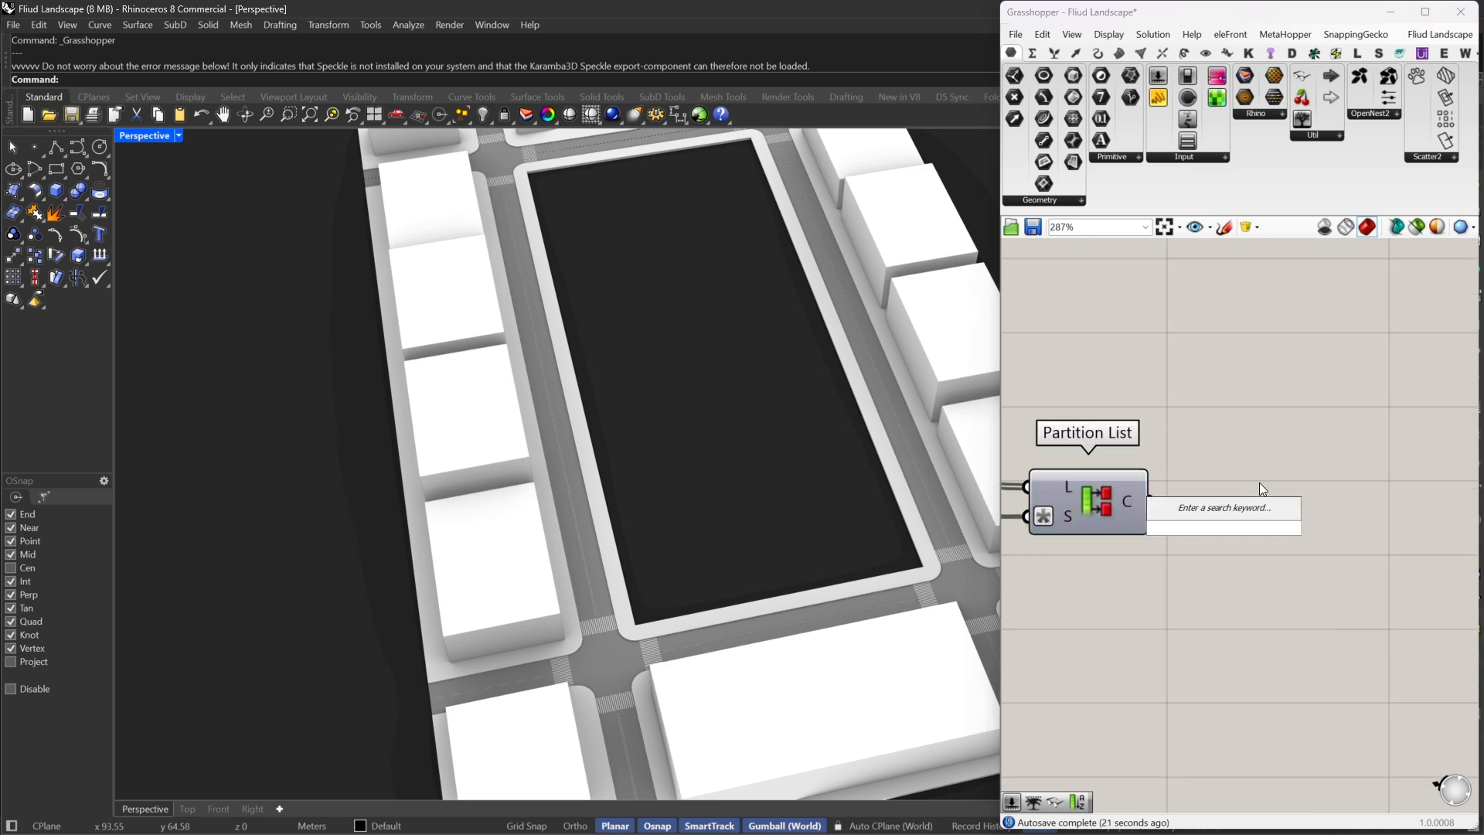
click(1223, 575)
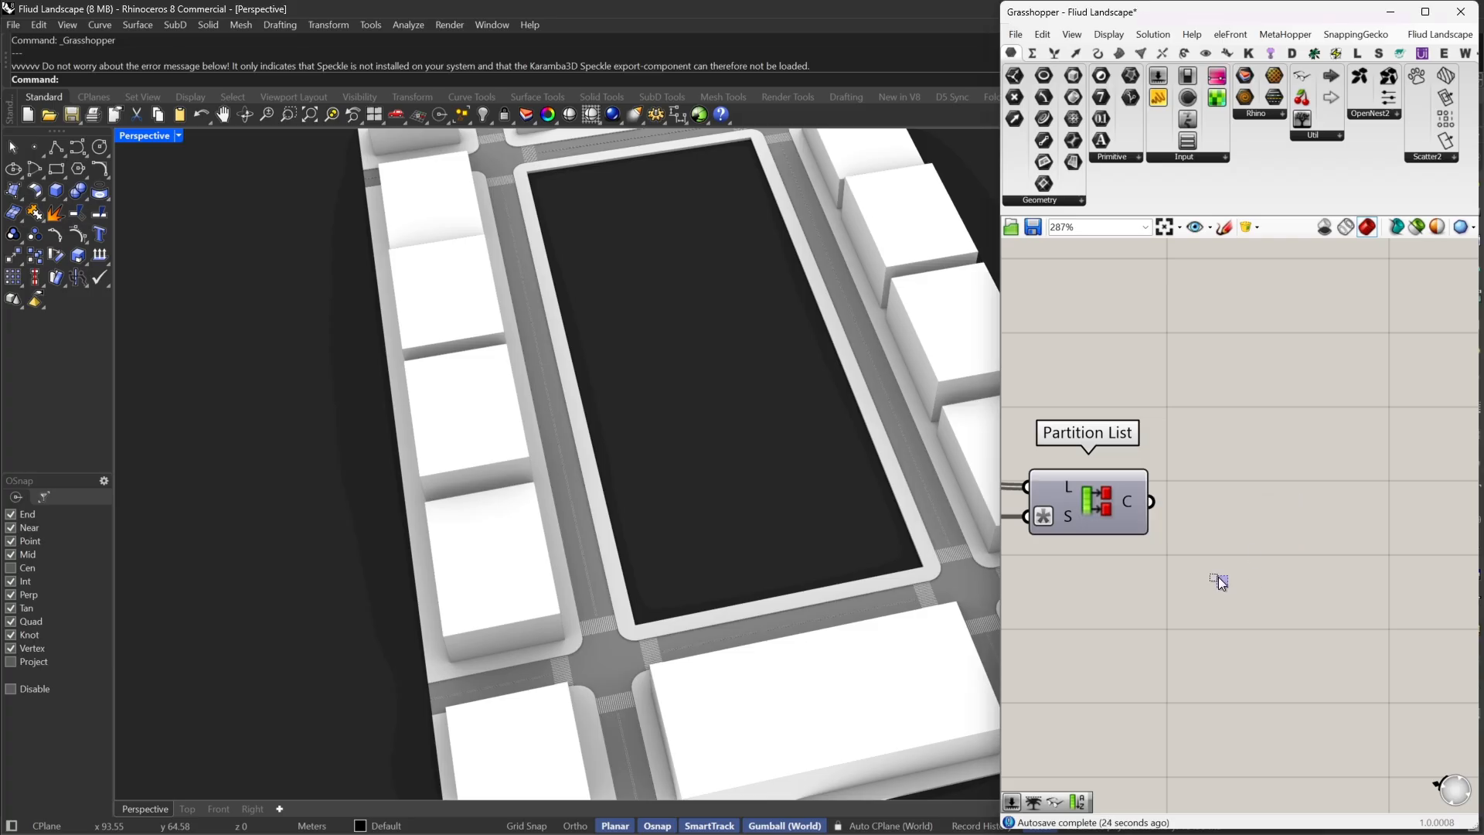
drag(1219, 578, 1123, 405)
middle_click(1121, 405)
click(1142, 412)
click(1195, 394)
Add a Reduce component after the Partition List and connect the C output to its P input
scroll(603, 656, up, 10)
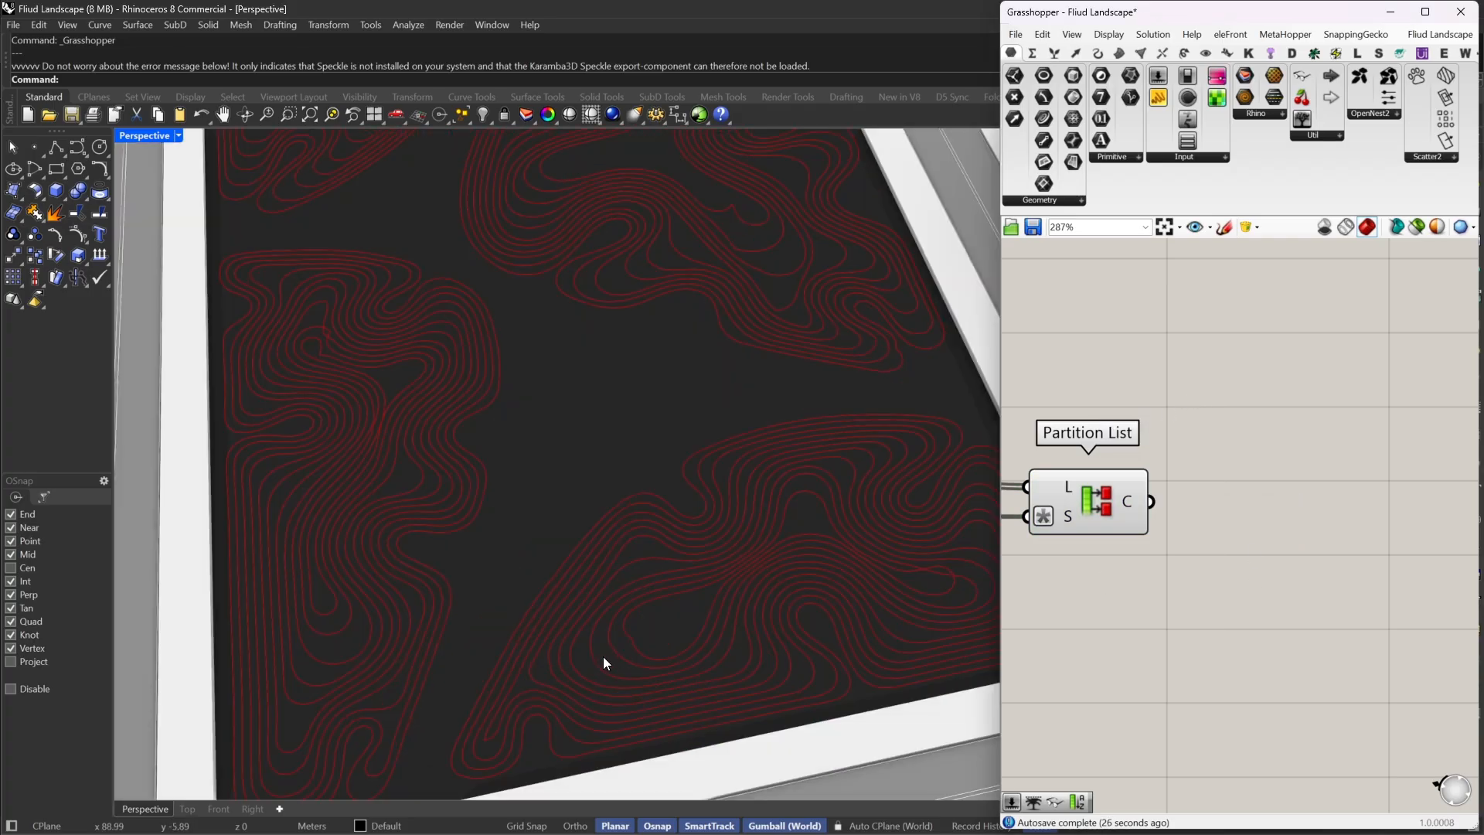
scroll(675, 600, up, 3)
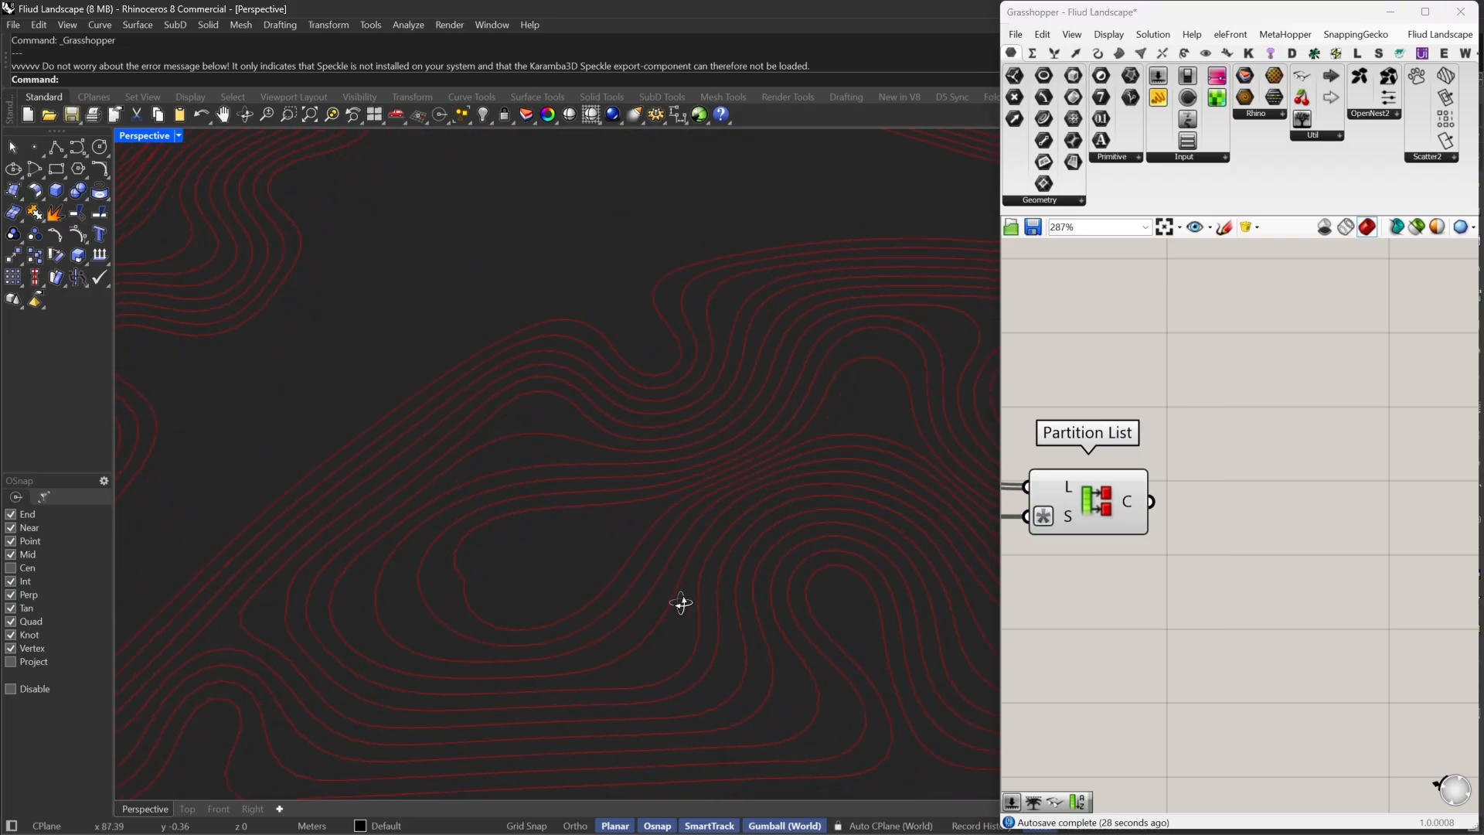
scroll(1260, 495, up, 3)
double_click(1241, 447)
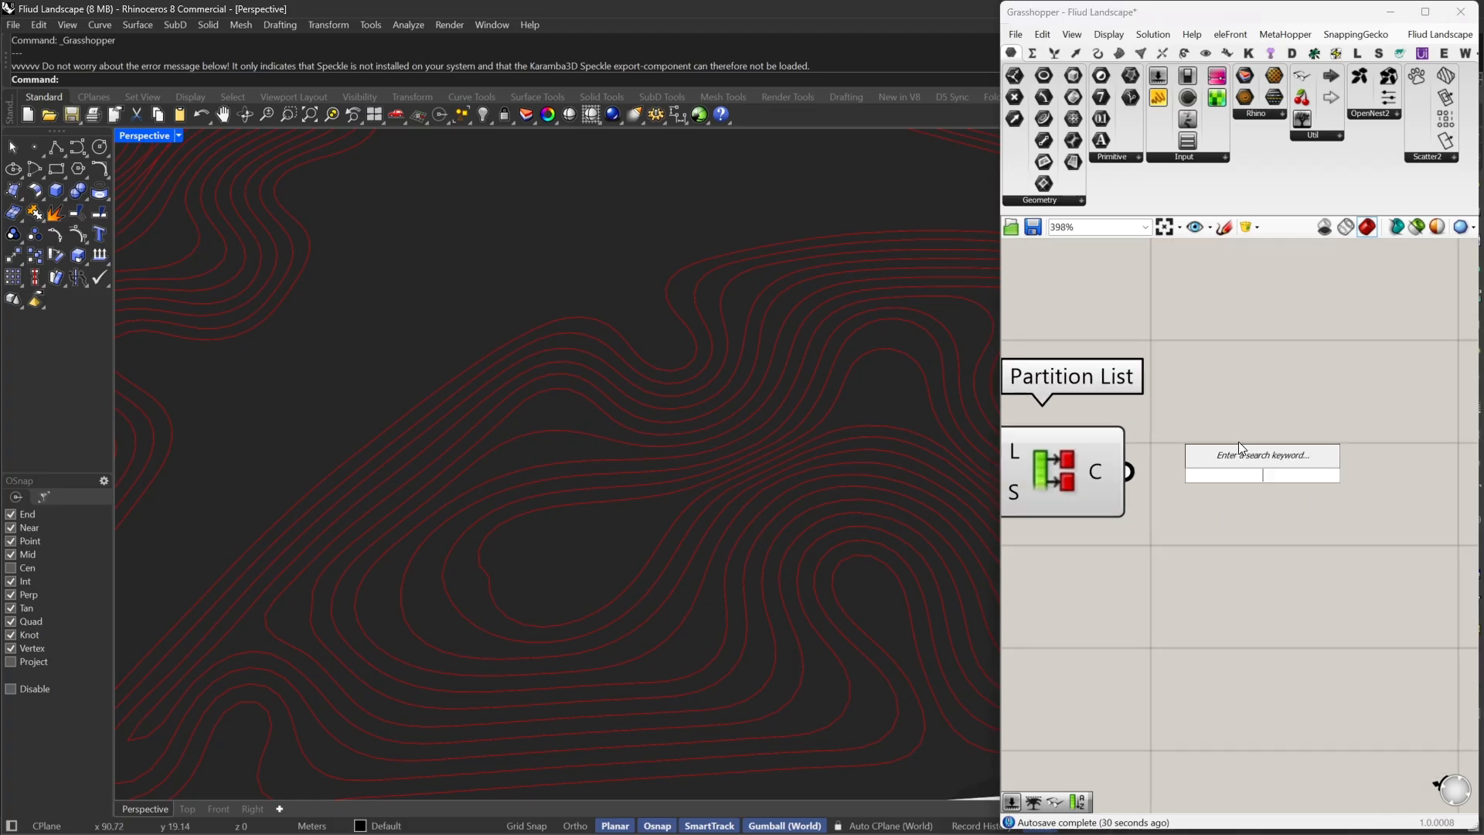
text(red)
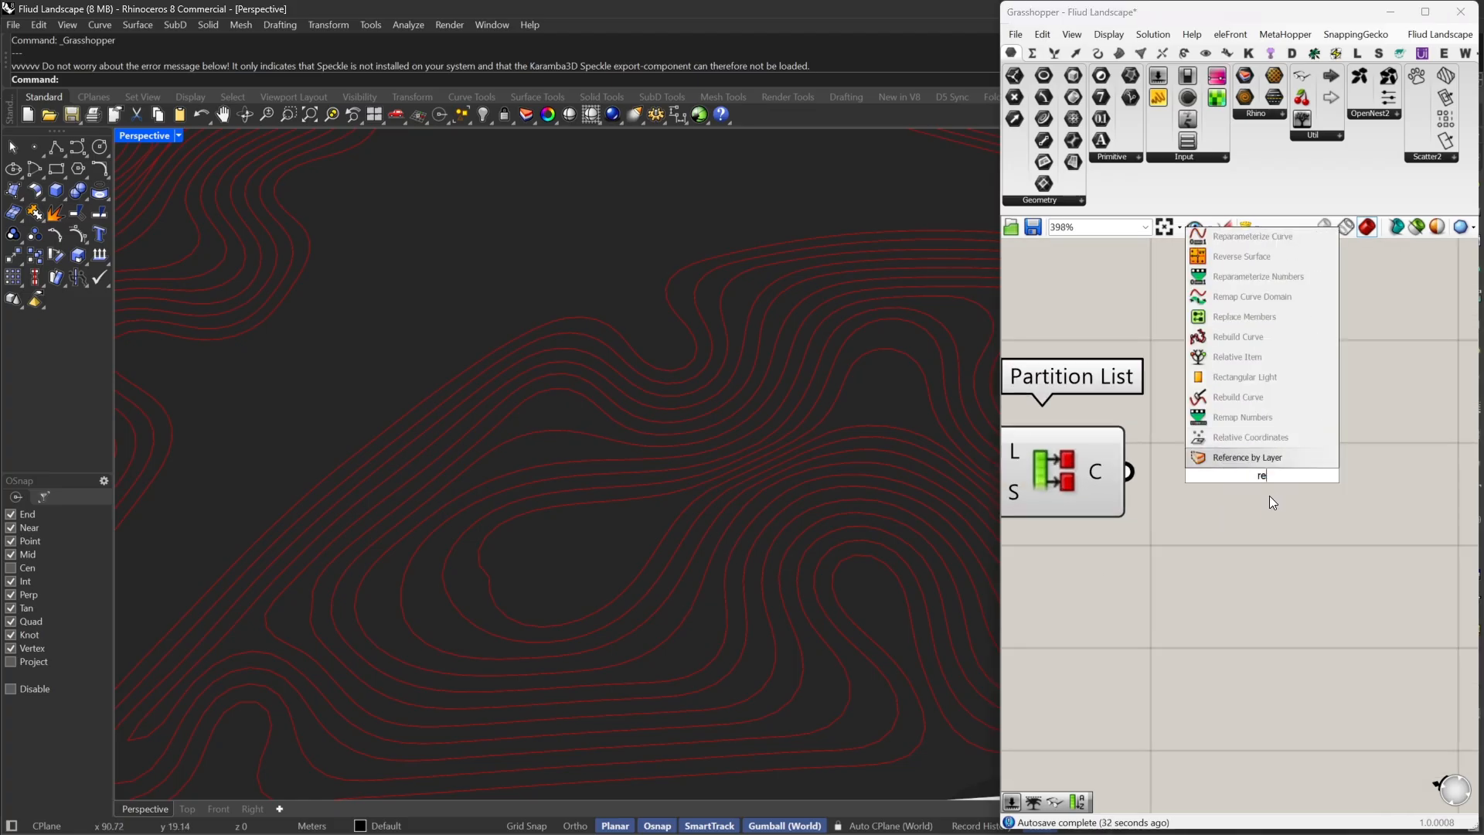
click(1236, 433)
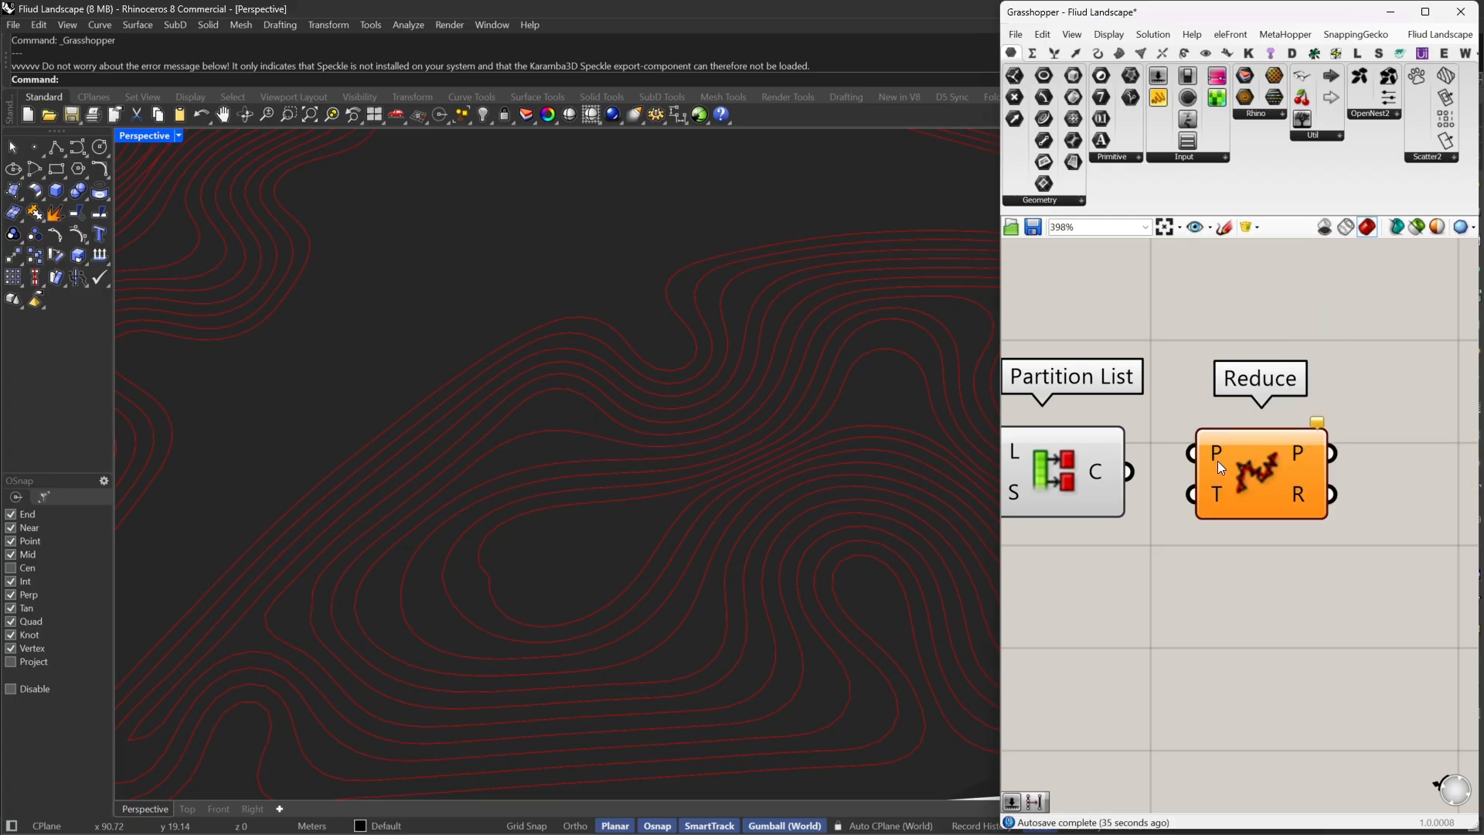
drag(1267, 475, 1401, 495)
right_drag(1401, 495, 1308, 433)
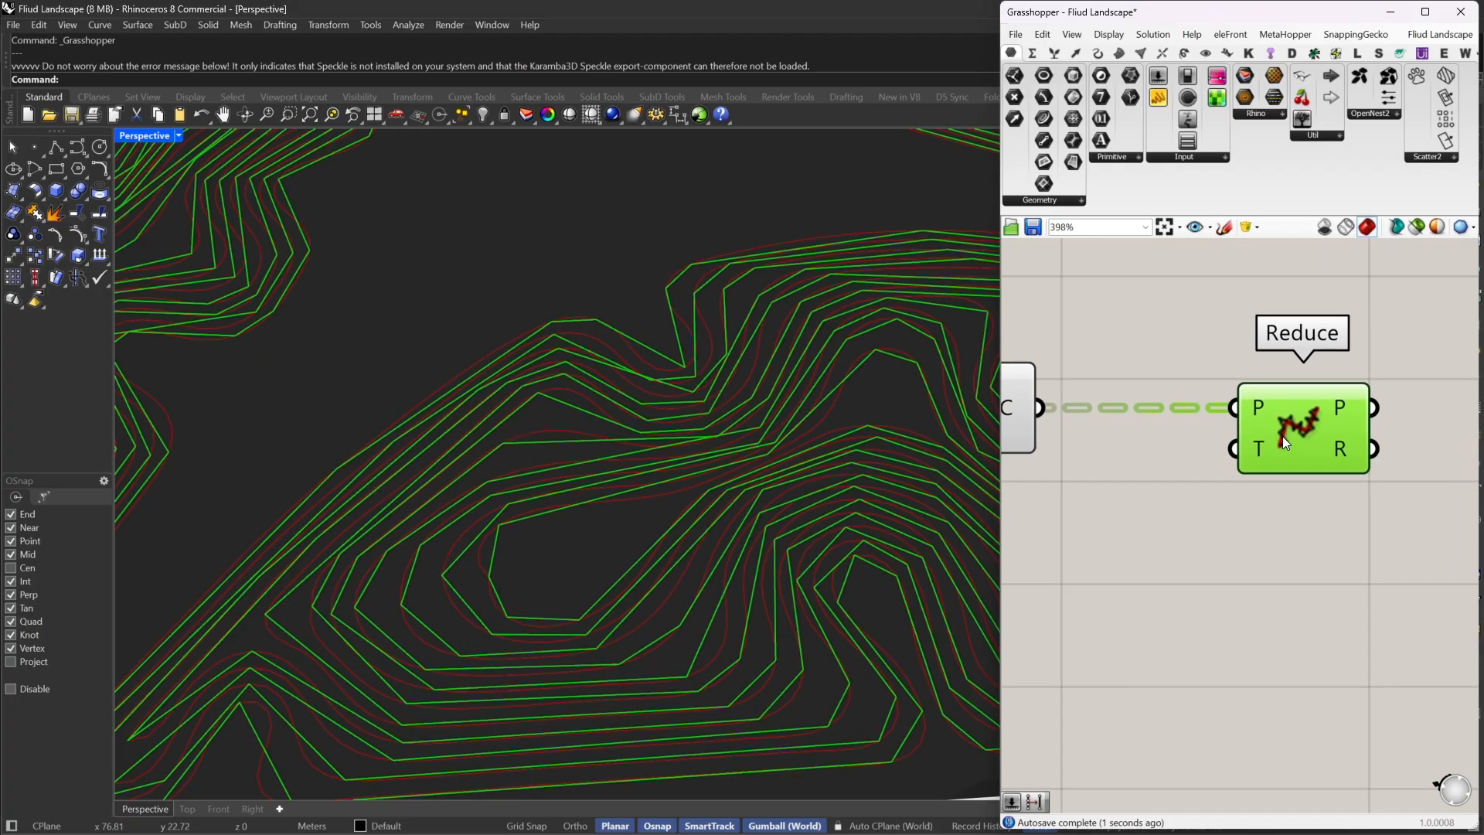
drag(1283, 436, 1309, 417)
Connect a new number slider to Reduce's T input and set the tolerance to 0.2
double_click(1084, 513)
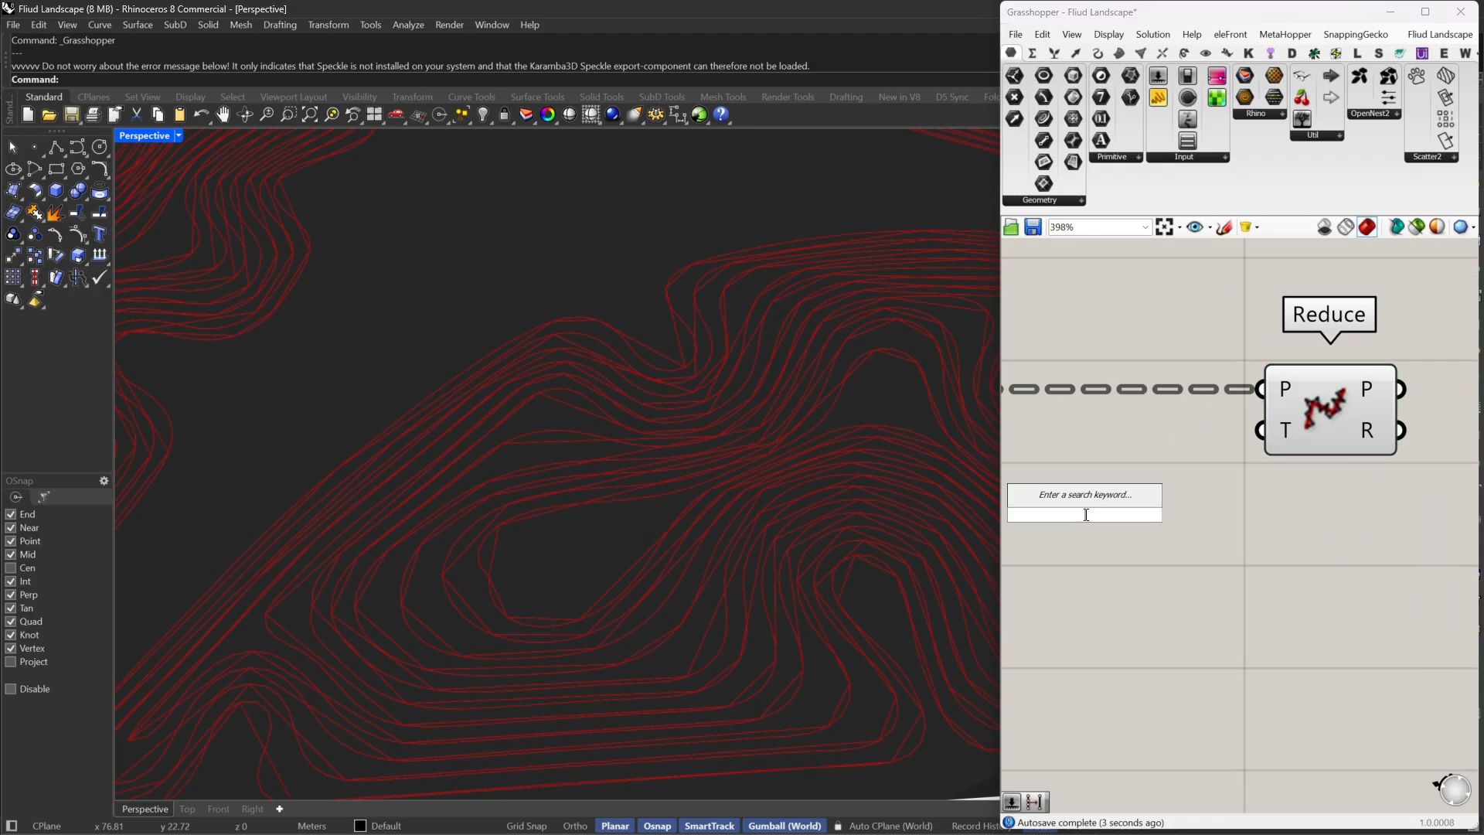
text(0.3)
key(Return)
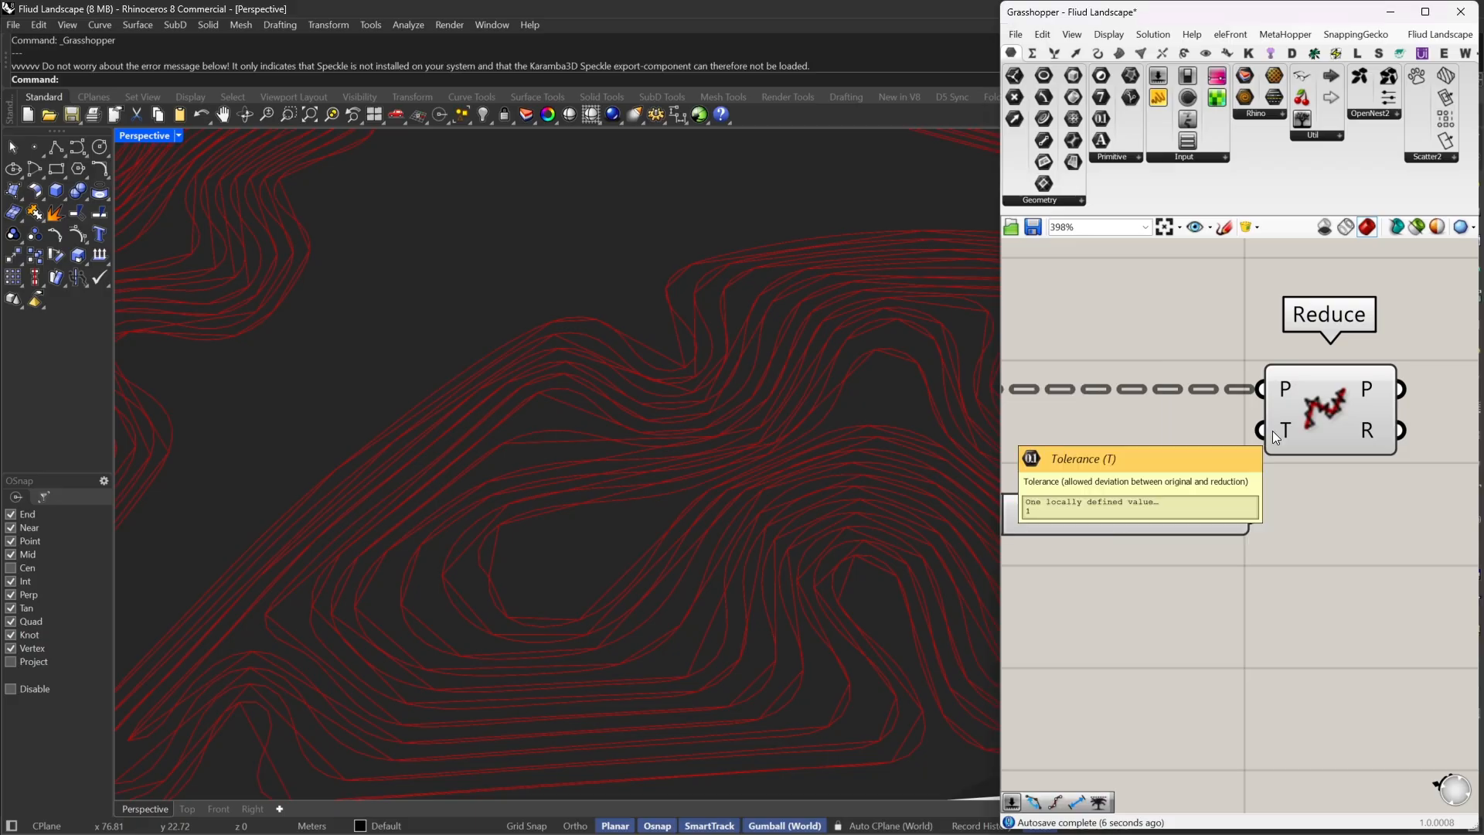
drag(1273, 431, 1235, 515)
right_drag(1172, 511, 1254, 486)
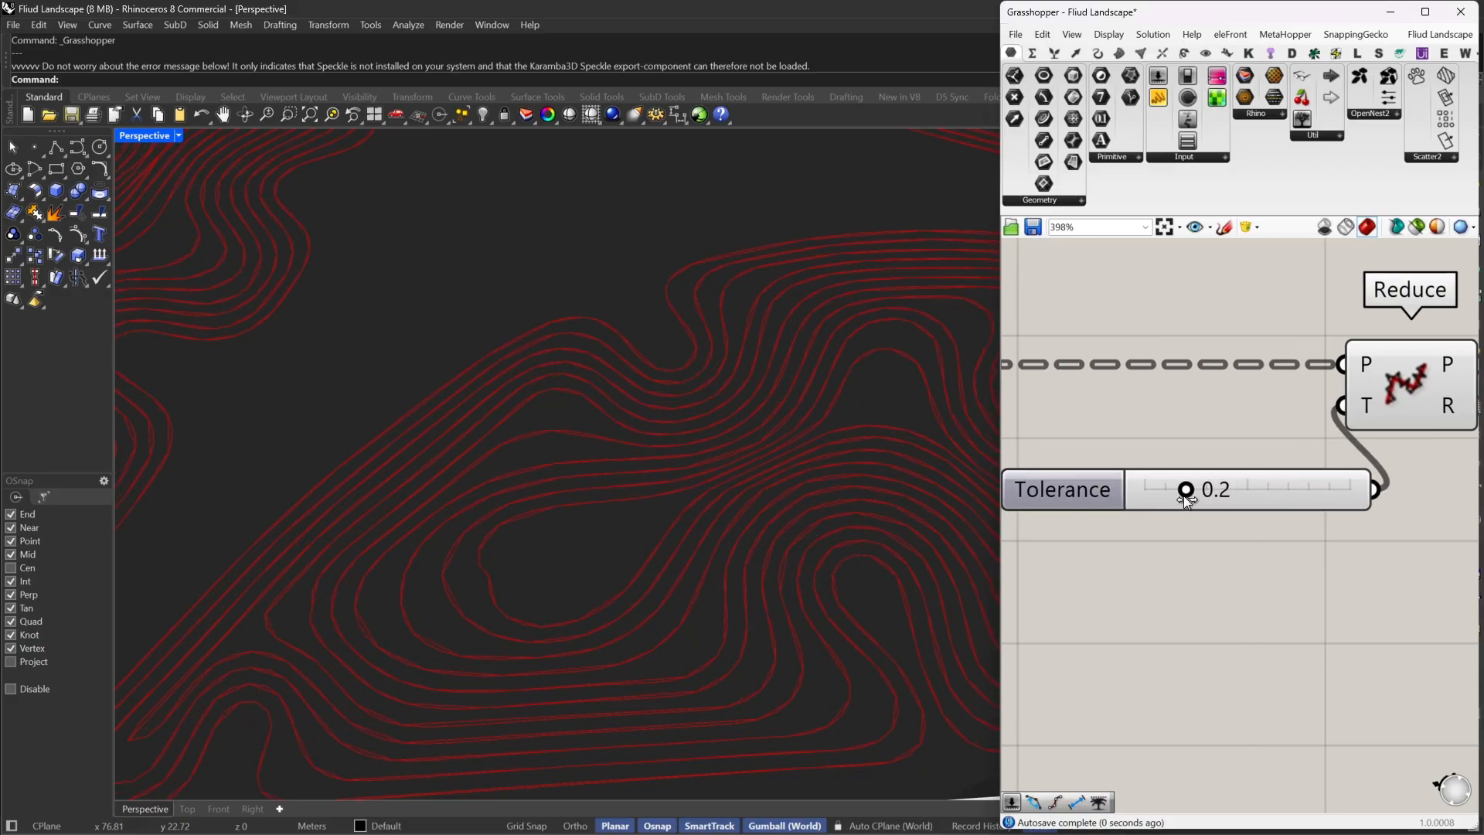
Arrange the Tolerance slider beneath the Partition List wire and bring the Reduce component closer to the Partition List
drag(1301, 491, 1143, 532)
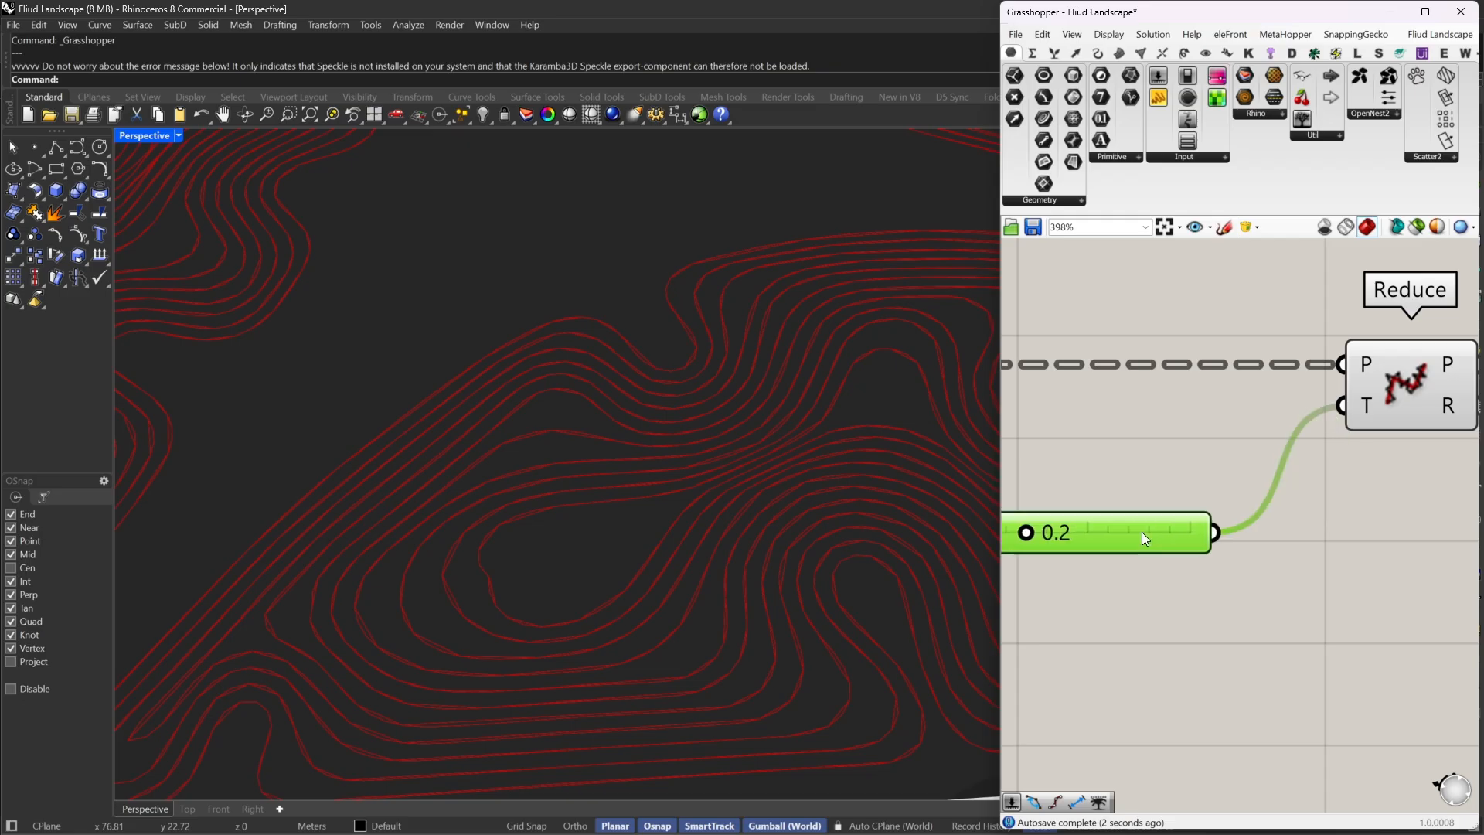
scroll(1241, 489, down, 3)
drag(1342, 436, 1296, 435)
drag(1162, 528, 1140, 496)
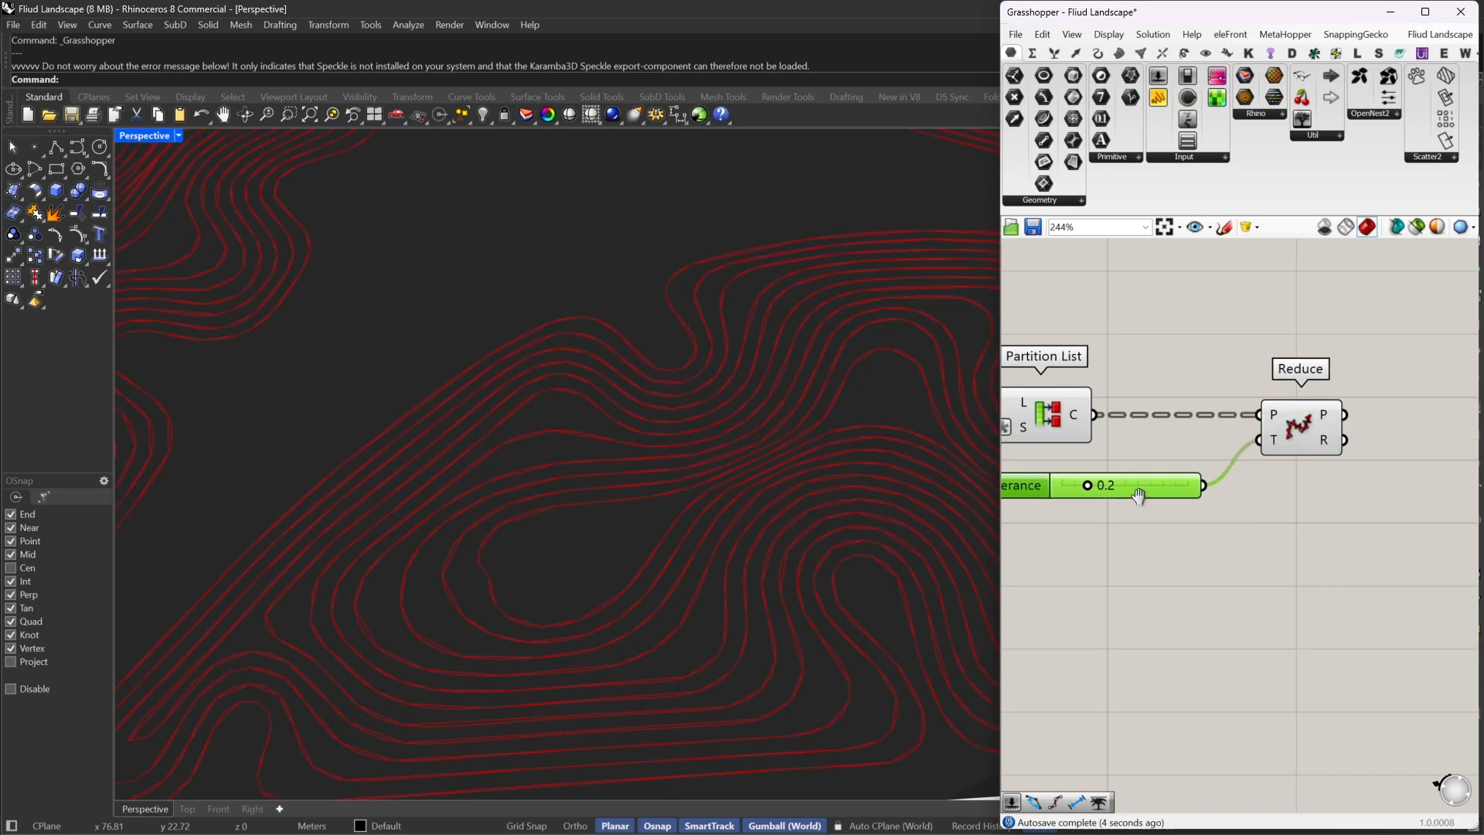
right_drag(1136, 492, 1221, 500)
mouse_move(1211, 497)
mouse_down()
mouse_move(1232, 488)
mouse_move(1221, 496)
mouse_up()
Add a Control Points component fed by the P output of Reduce
right_drag(1415, 423, 1222, 451)
double_click(1290, 450)
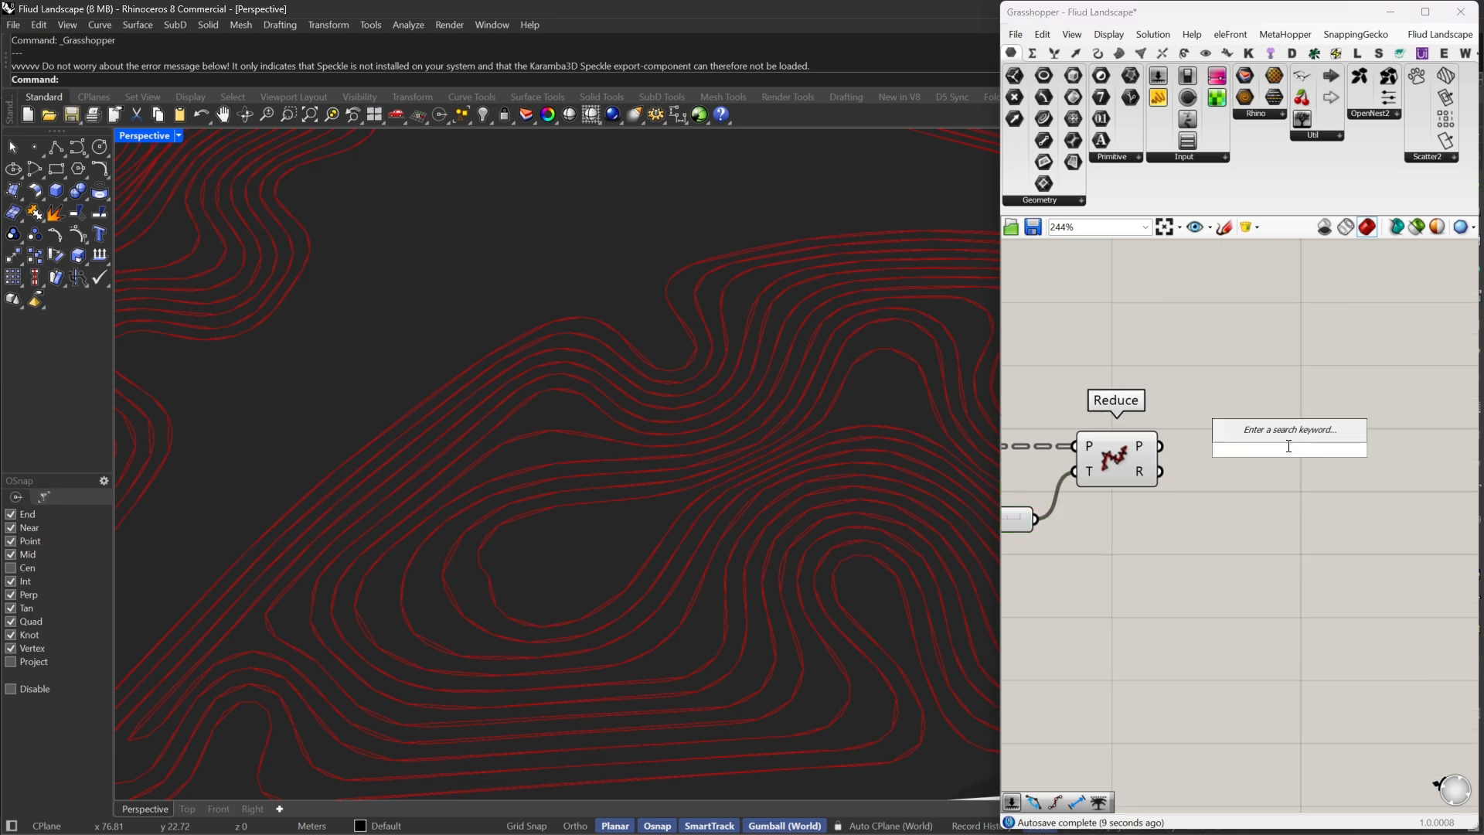
text(con)
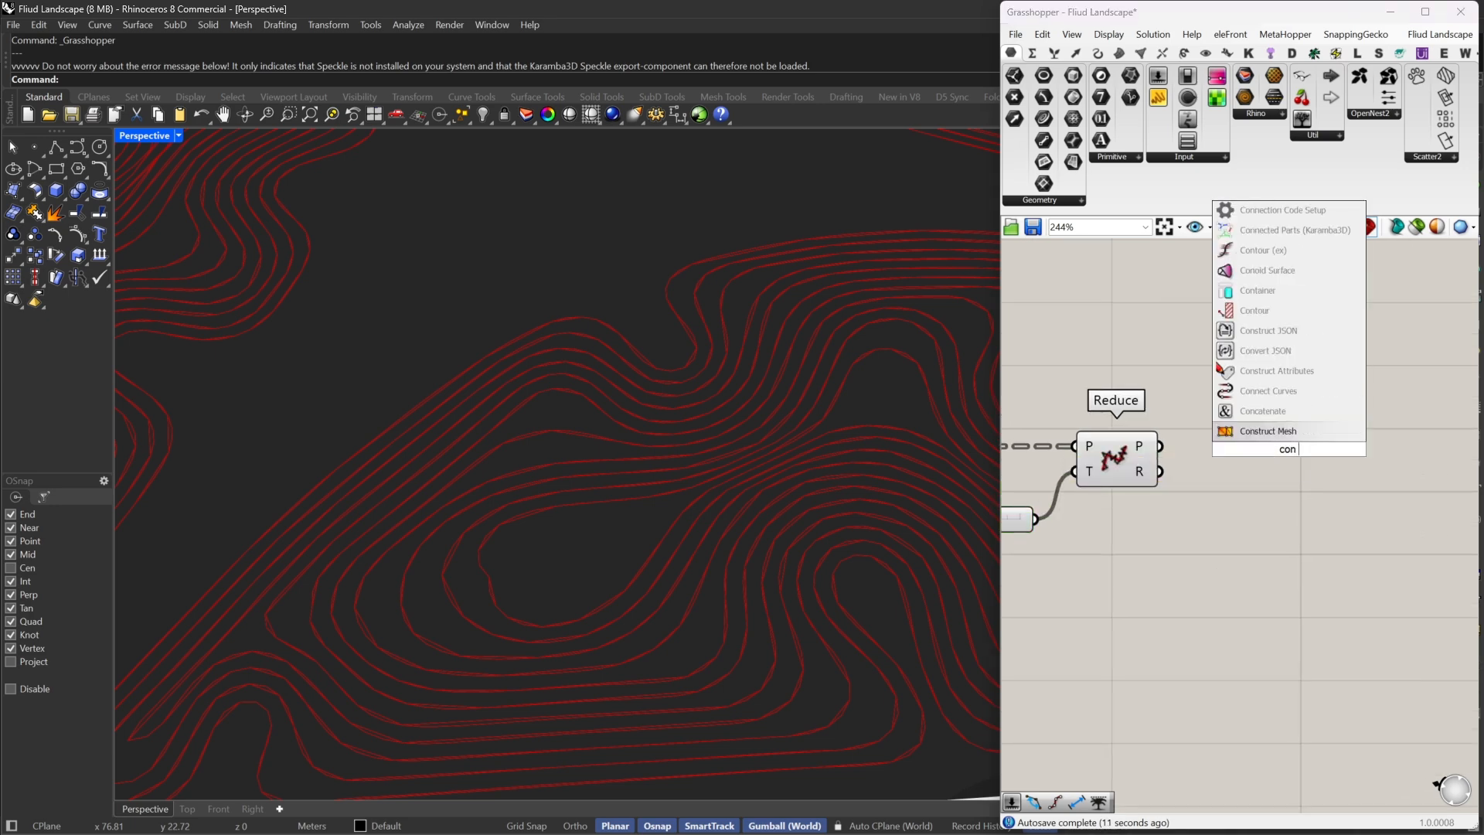
text( poi)
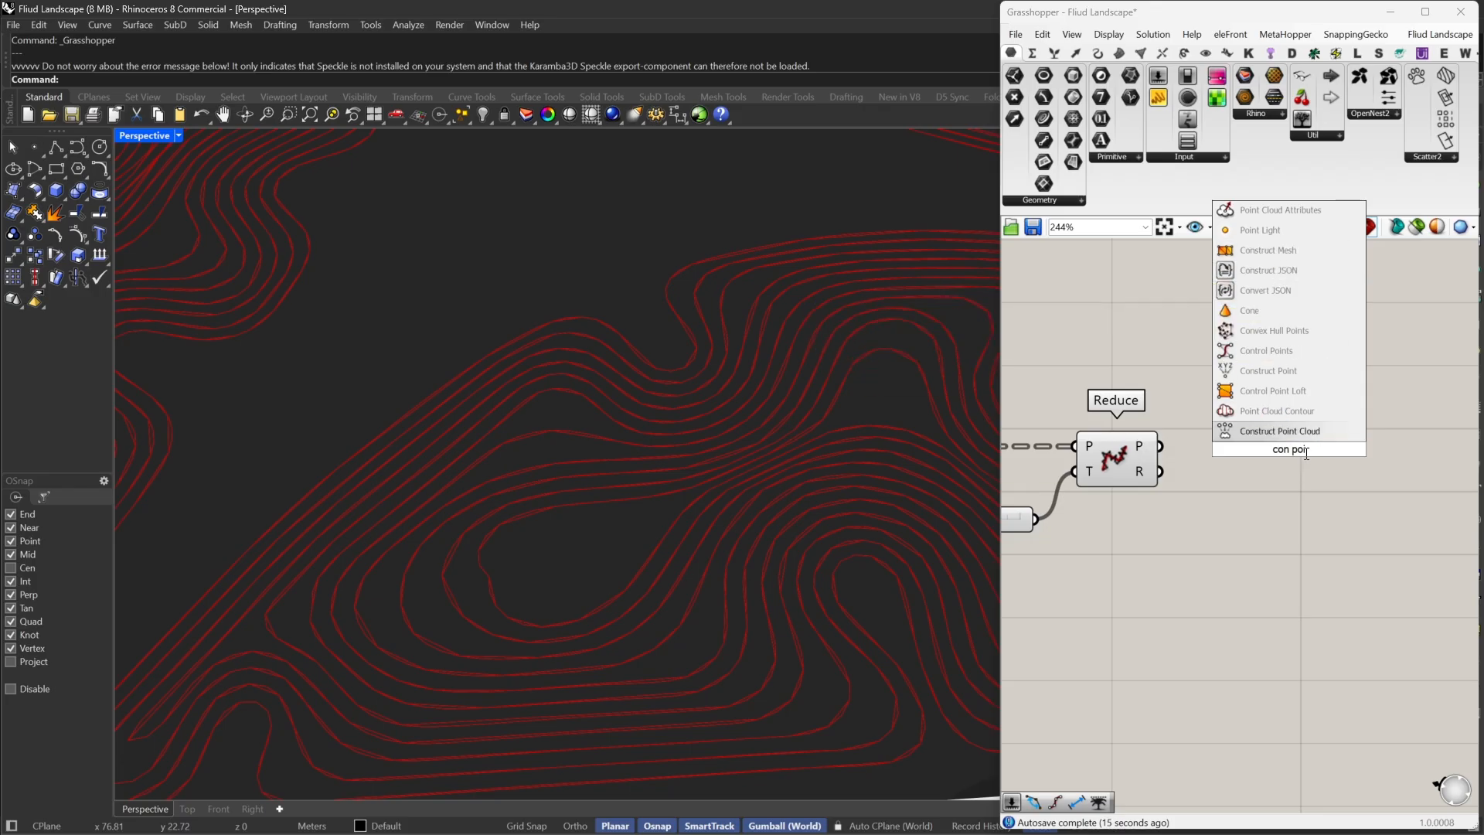
click(1283, 352)
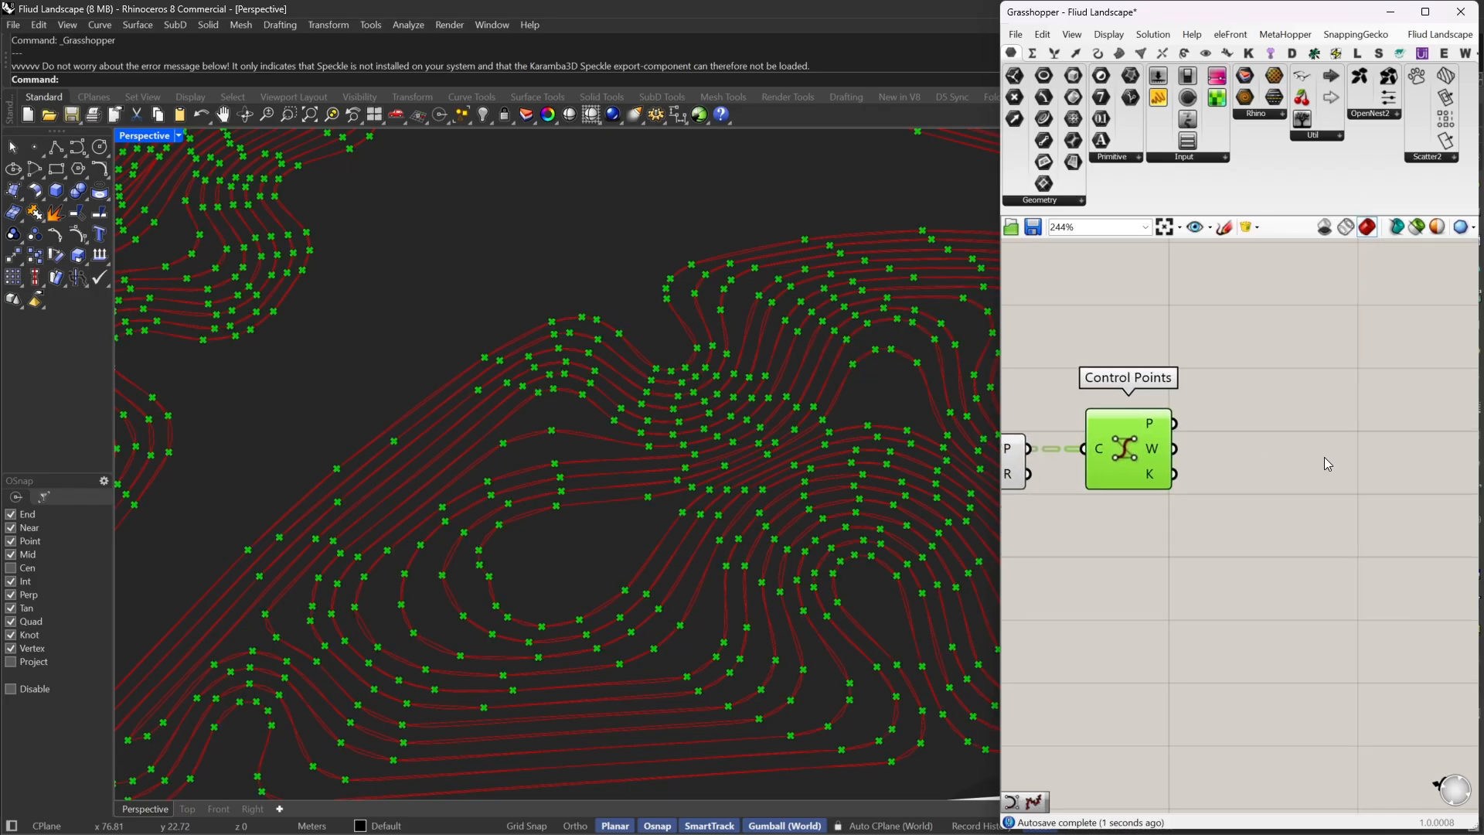
Add a removeDuplicatePts component and connect the P output of Control Points to its P input
double_click(1324, 456)
text(remo)
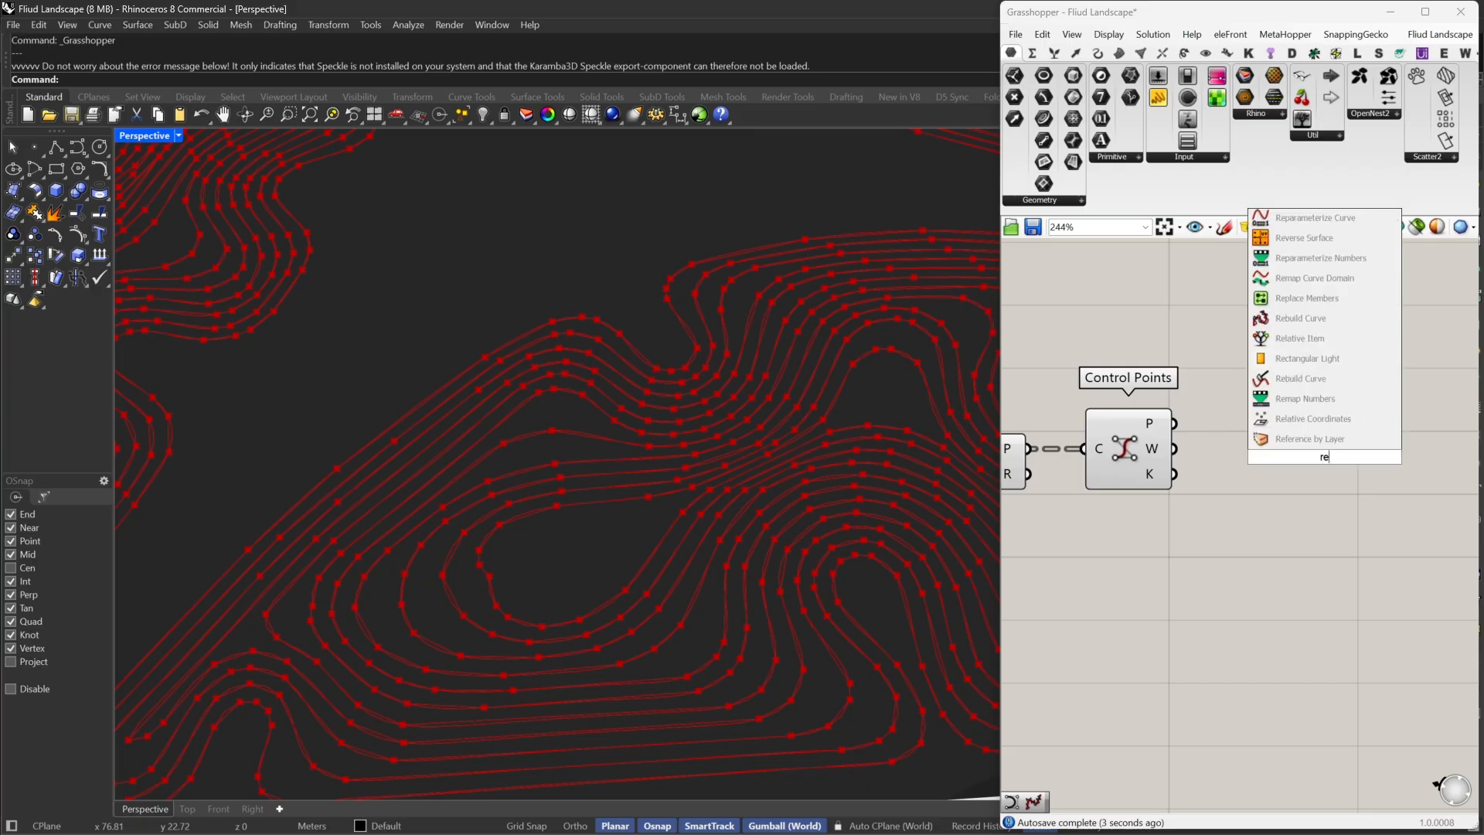
click(1271, 421)
drag(1175, 423, 1217, 424)
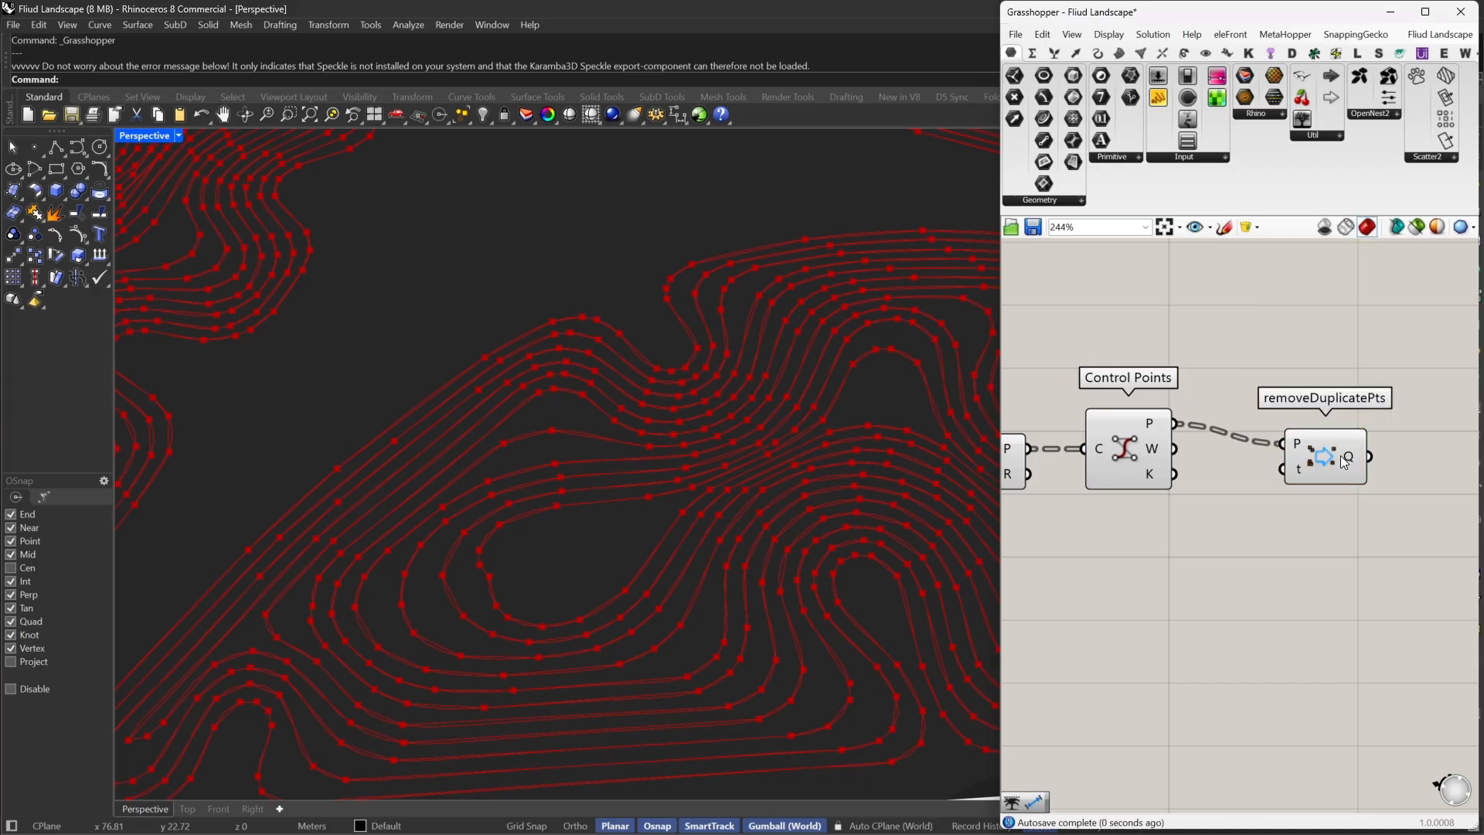
Add a Nurbs Curve component and connect the Q output of removeDuplicatePts to its V input
double_click(1348, 465)
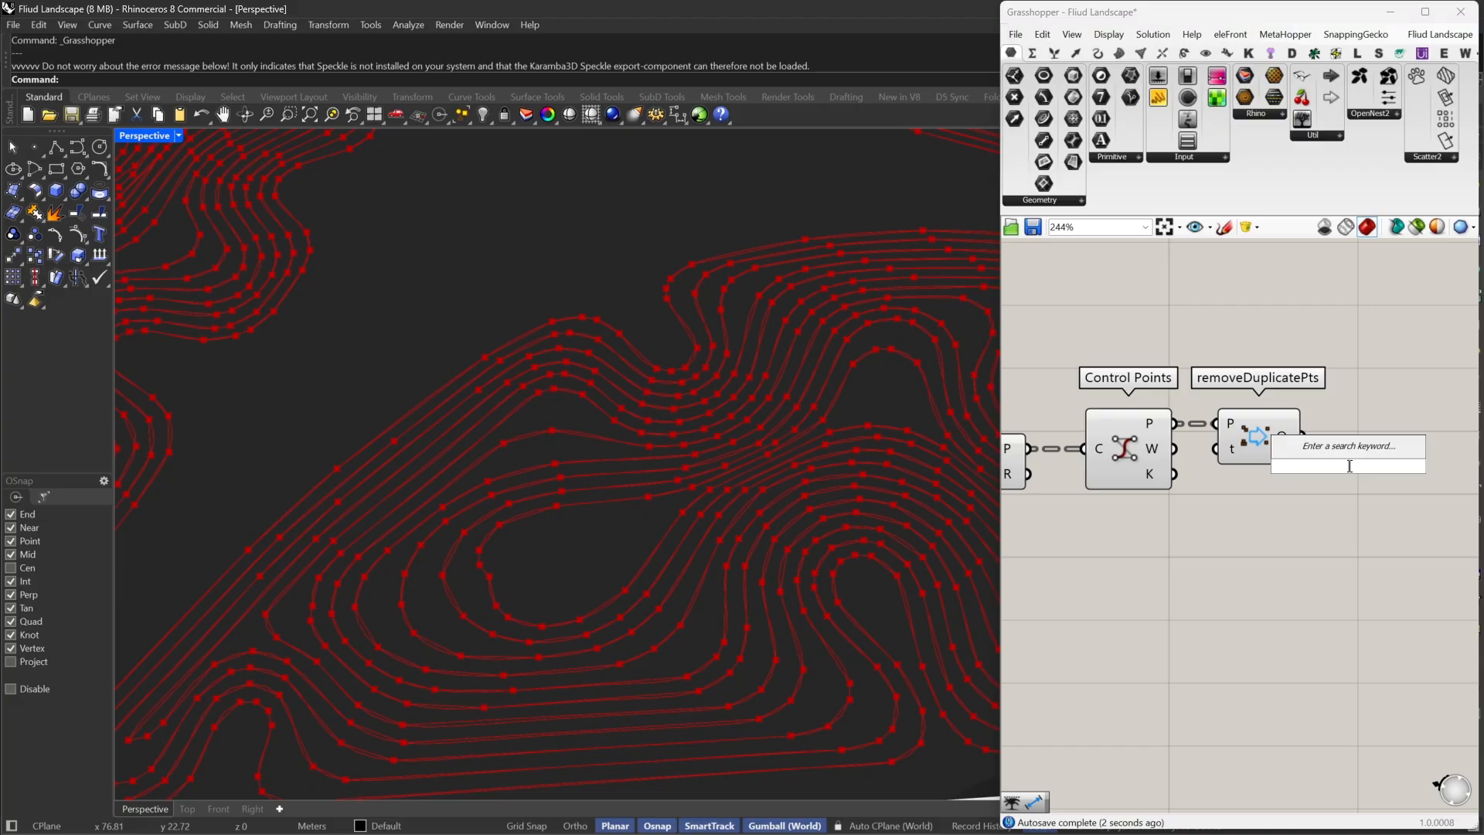
text(nur)
click(1365, 449)
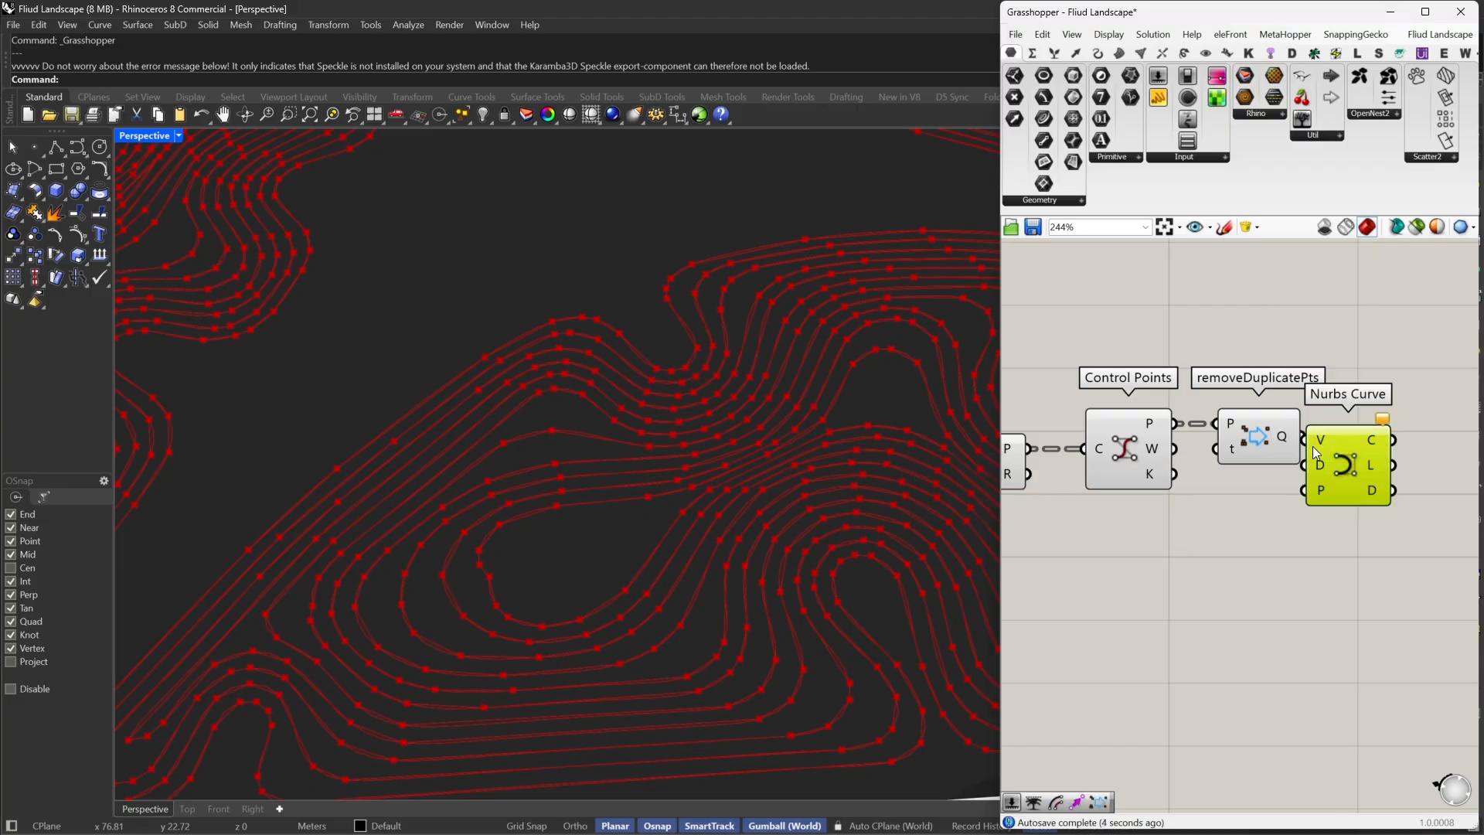
drag(1357, 476, 1392, 457)
Turn off the preview of every component from Partition List through removeDuplicatePts
scroll(1396, 456, down, 3)
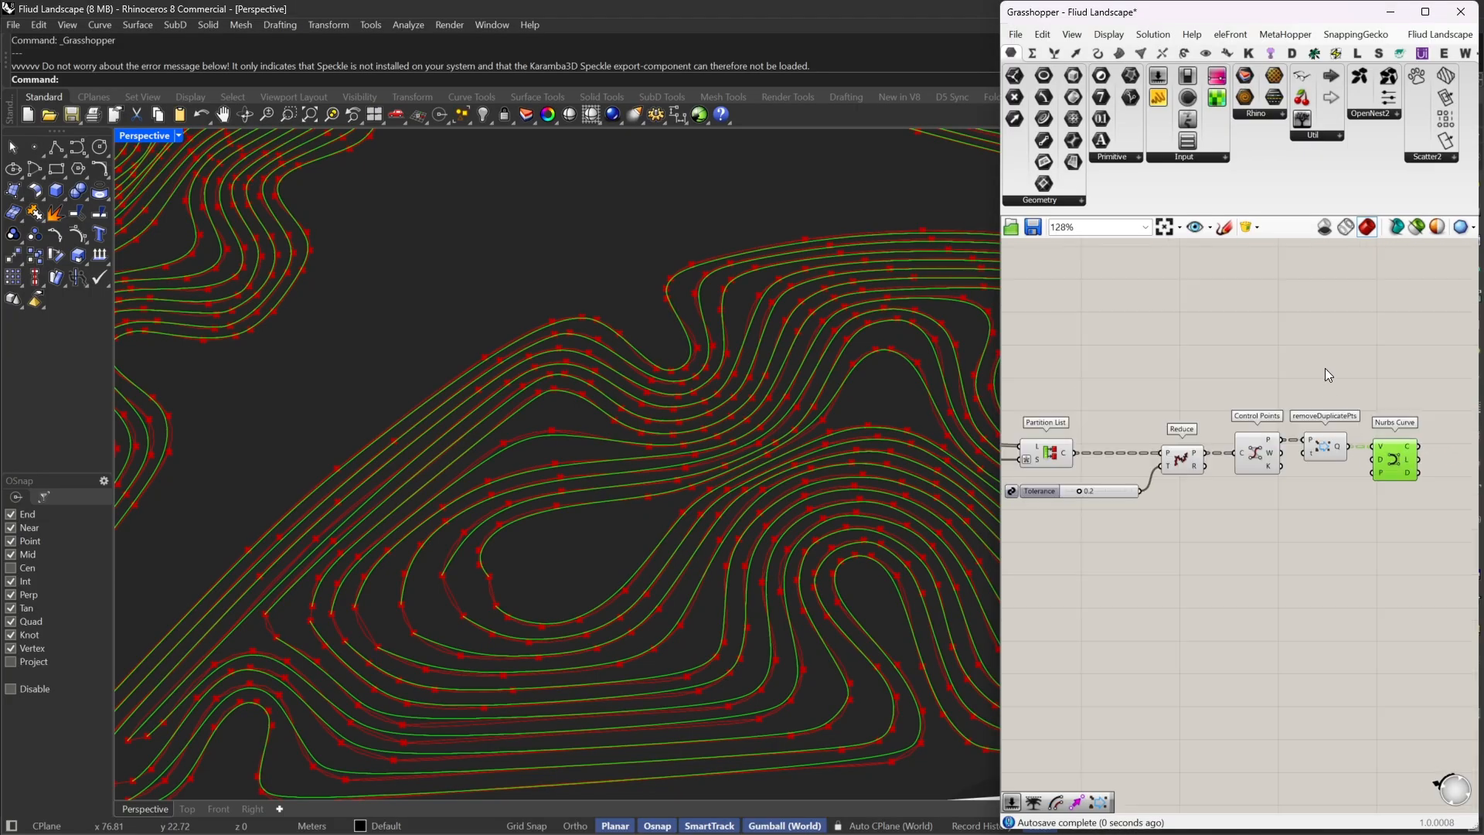
drag(1325, 368, 1044, 512)
right_click(1213, 332)
click(1273, 347)
click(1276, 355)
Invert the periodic (P) input of the Nurbs Curve component and nudge the component into place beside removeDuplicatePts
scroll(1284, 410, up, 2)
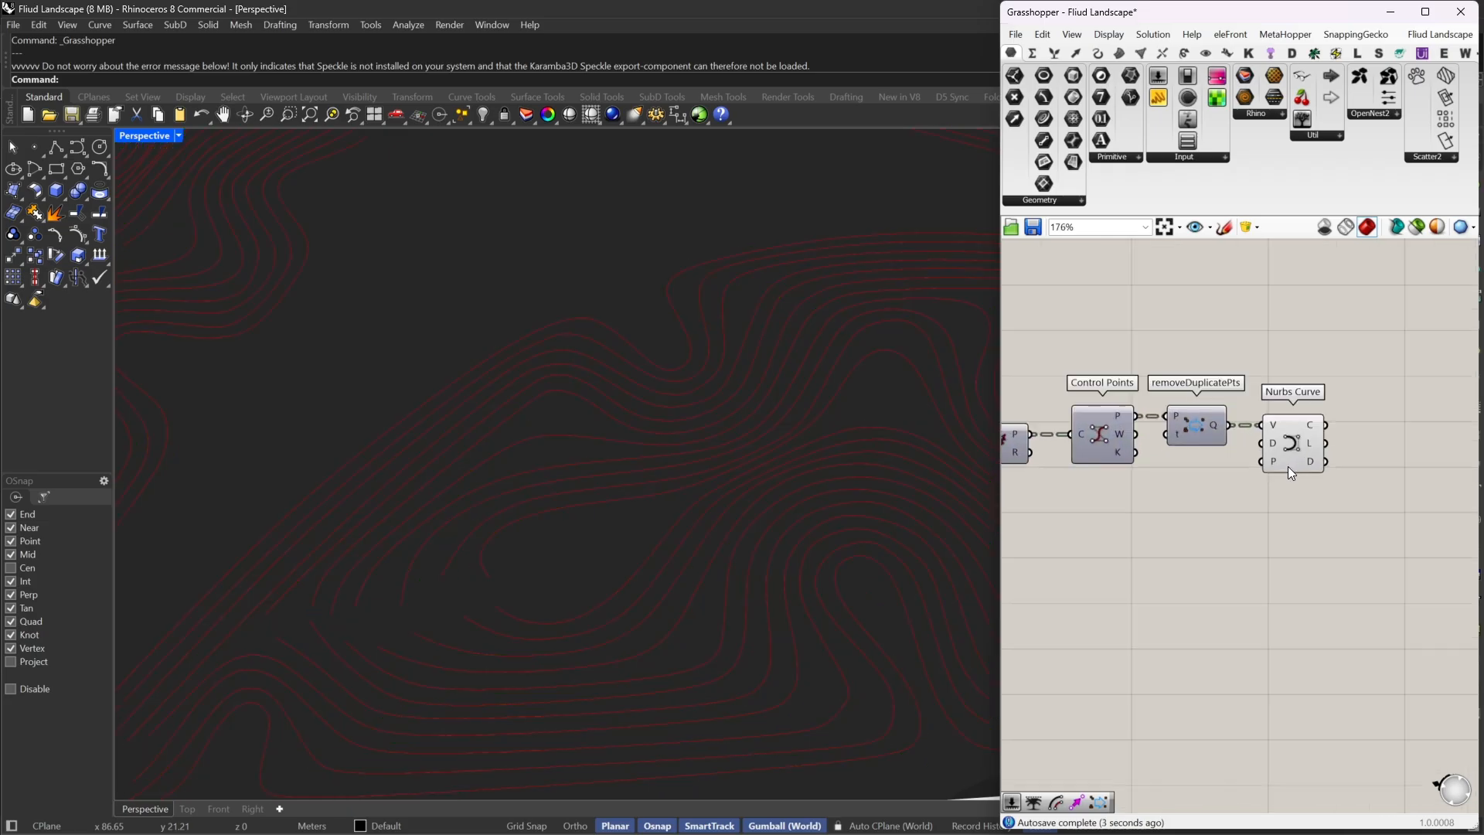
right_click(1272, 462)
click(1317, 583)
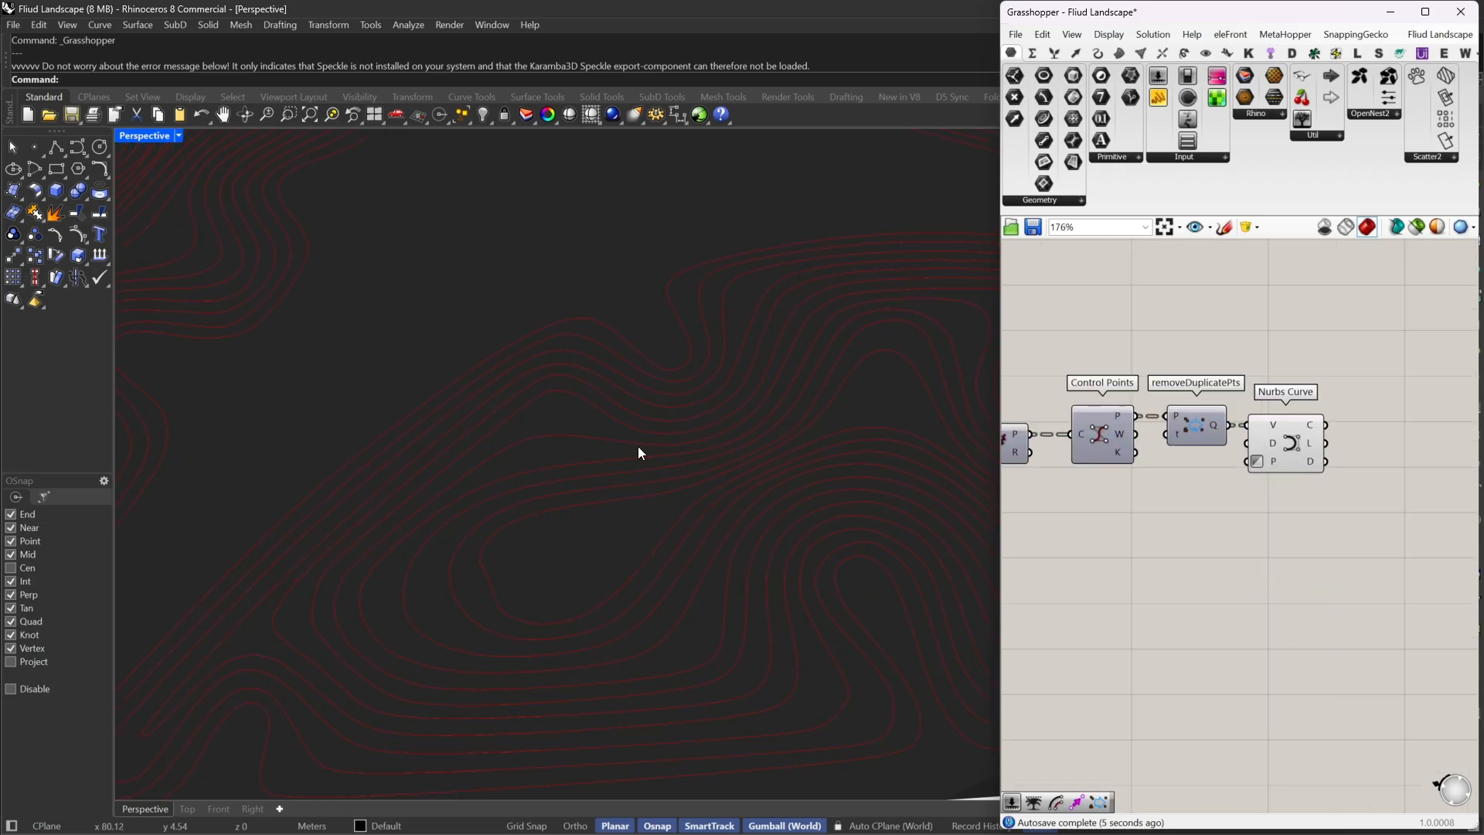
mouse_move(1182, 505)
right_down()
mouse_move(1260, 493)
mouse_move(1164, 495)
right_up()
drag(1257, 446, 1268, 446)
Try a Reduce tolerance of 0.3, comparing the curves in the model, and return the slider to 0.2
right_drag(1017, 476, 1149, 455)
scroll(1149, 454, up, 3)
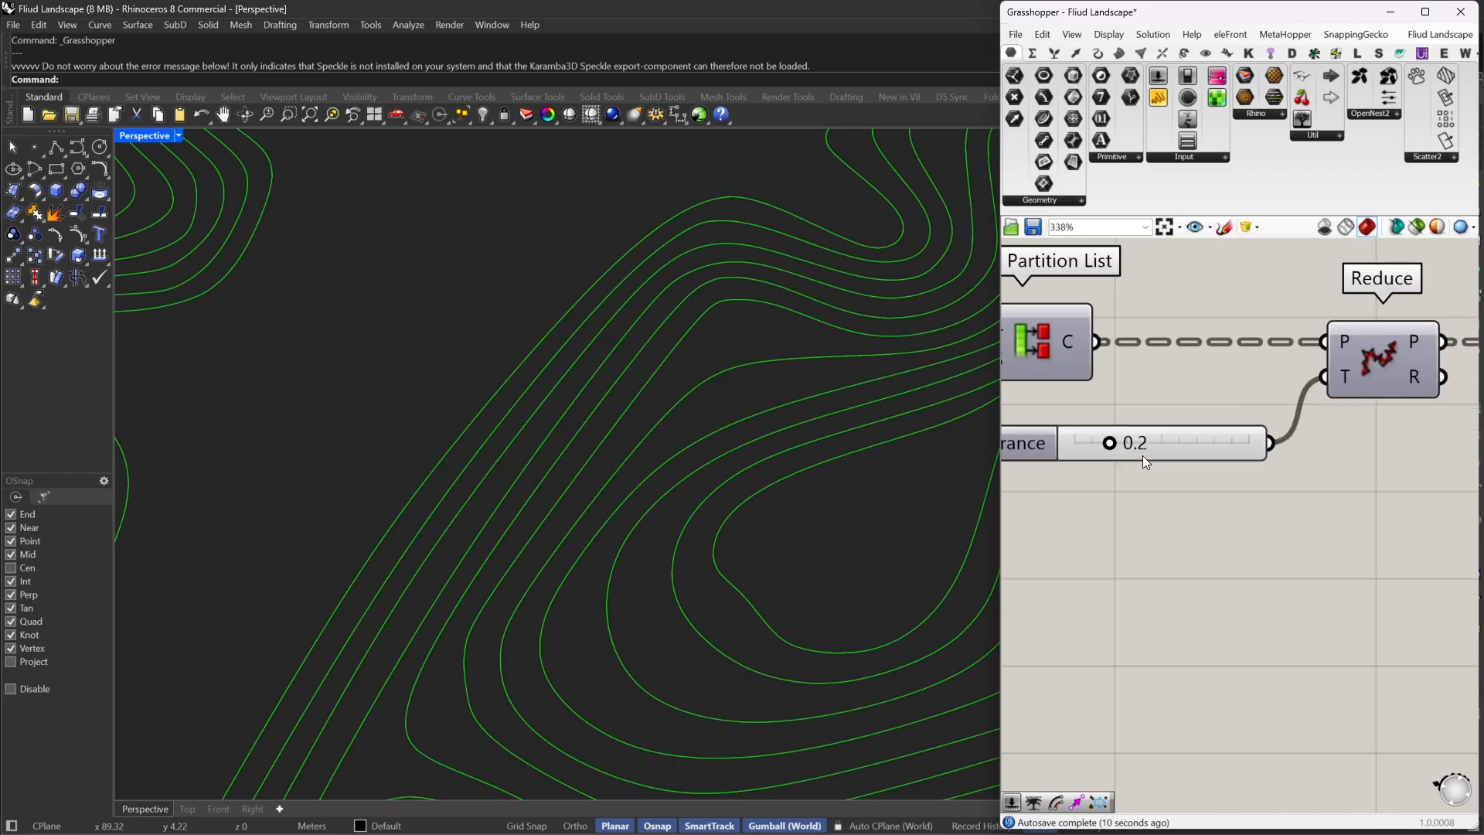
mouse_move(1111, 446)
mouse_down()
mouse_move(1094, 446)
mouse_move(1159, 447)
mouse_move(1127, 452)
mouse_up()
scroll(606, 495, down, 5)
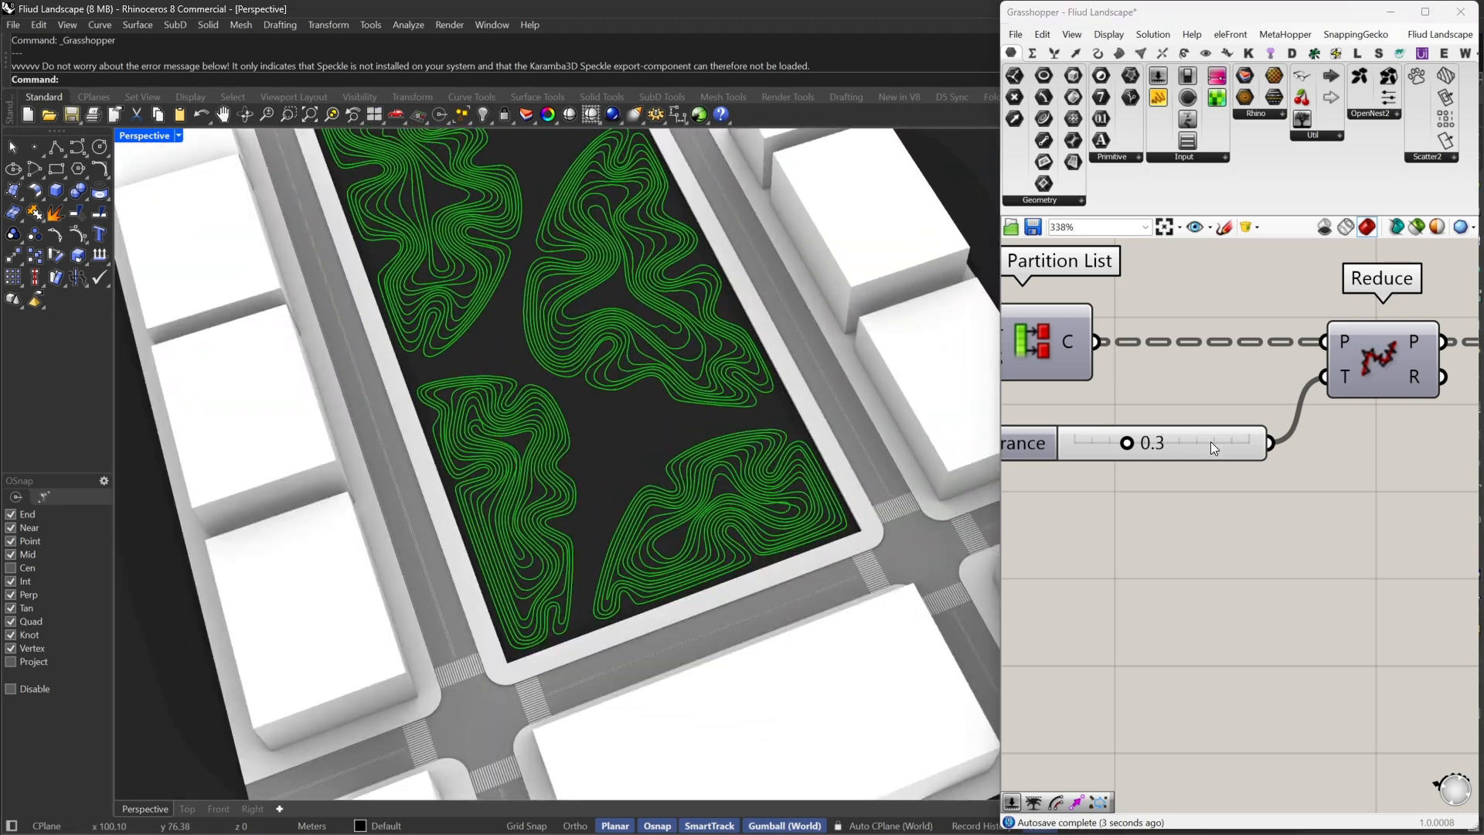
scroll(1211, 442, up, 2)
right_drag(1102, 448, 1268, 458)
mouse_move(1237, 448)
mouse_down()
mouse_move(1283, 461)
mouse_move(1242, 461)
mouse_up()
Inspect the rebuilt curves in the model up close and from afar, and check the Nurbs Curve component's C output data
scroll(614, 452, up, 2)
scroll(526, 448, down, 4)
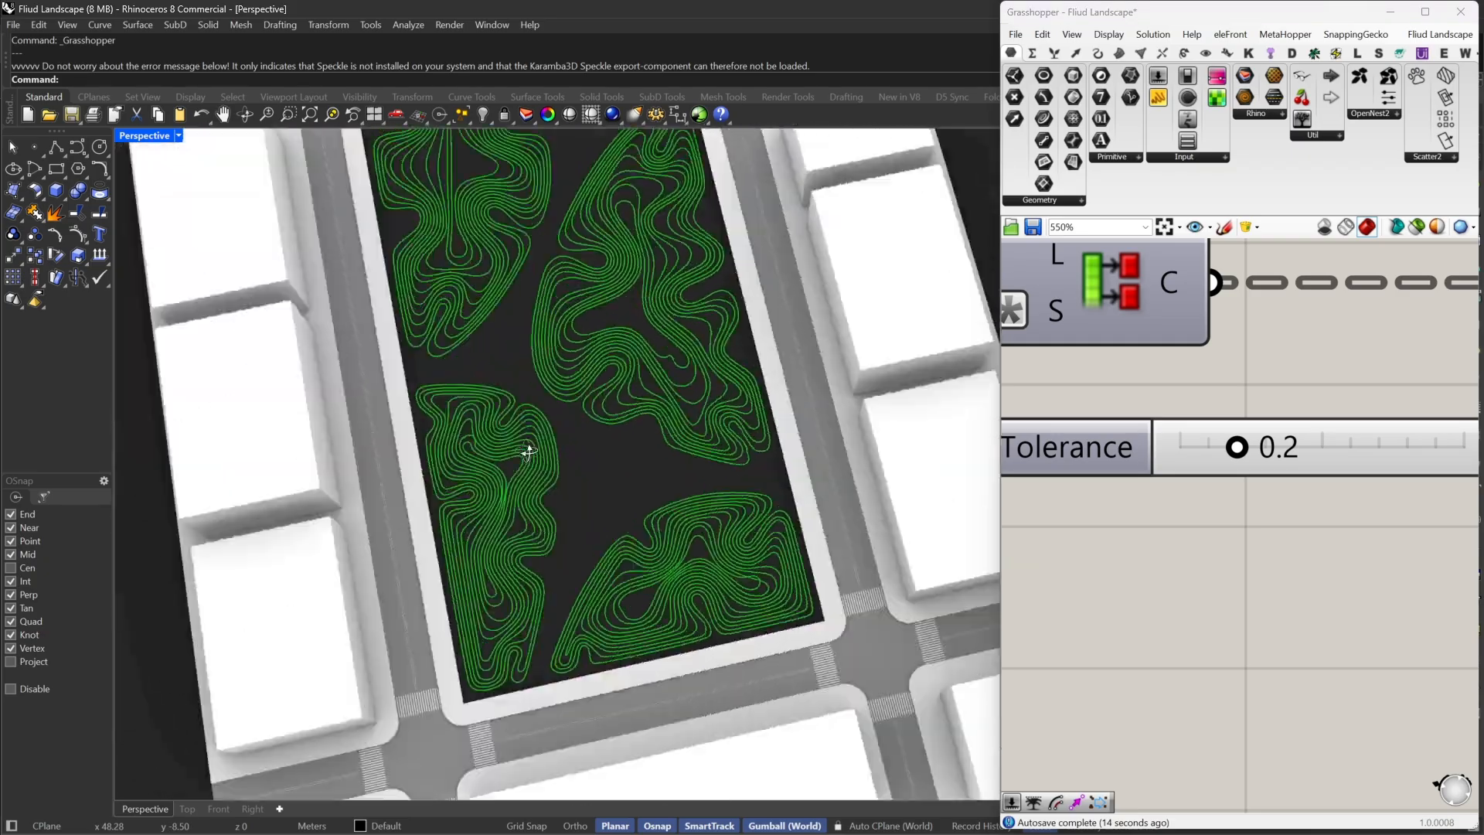
scroll(744, 325, up, 5)
scroll(1274, 447, down, 4)
scroll(1278, 447, down, 2)
mouse_move(1330, 448)
right_down()
mouse_move(1020, 460)
mouse_move(1158, 438)
right_up()
scroll(756, 535, down, 6)
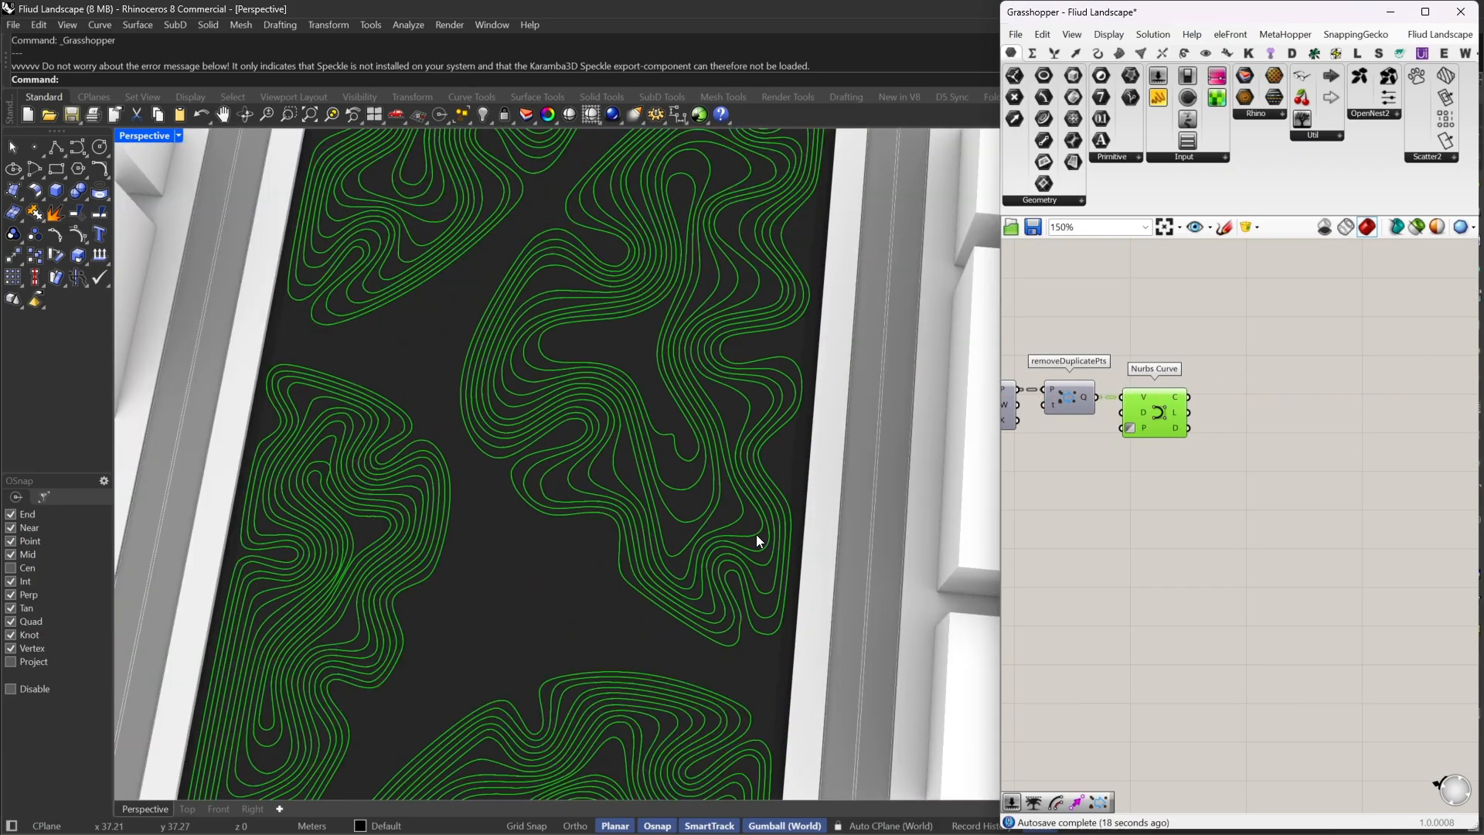
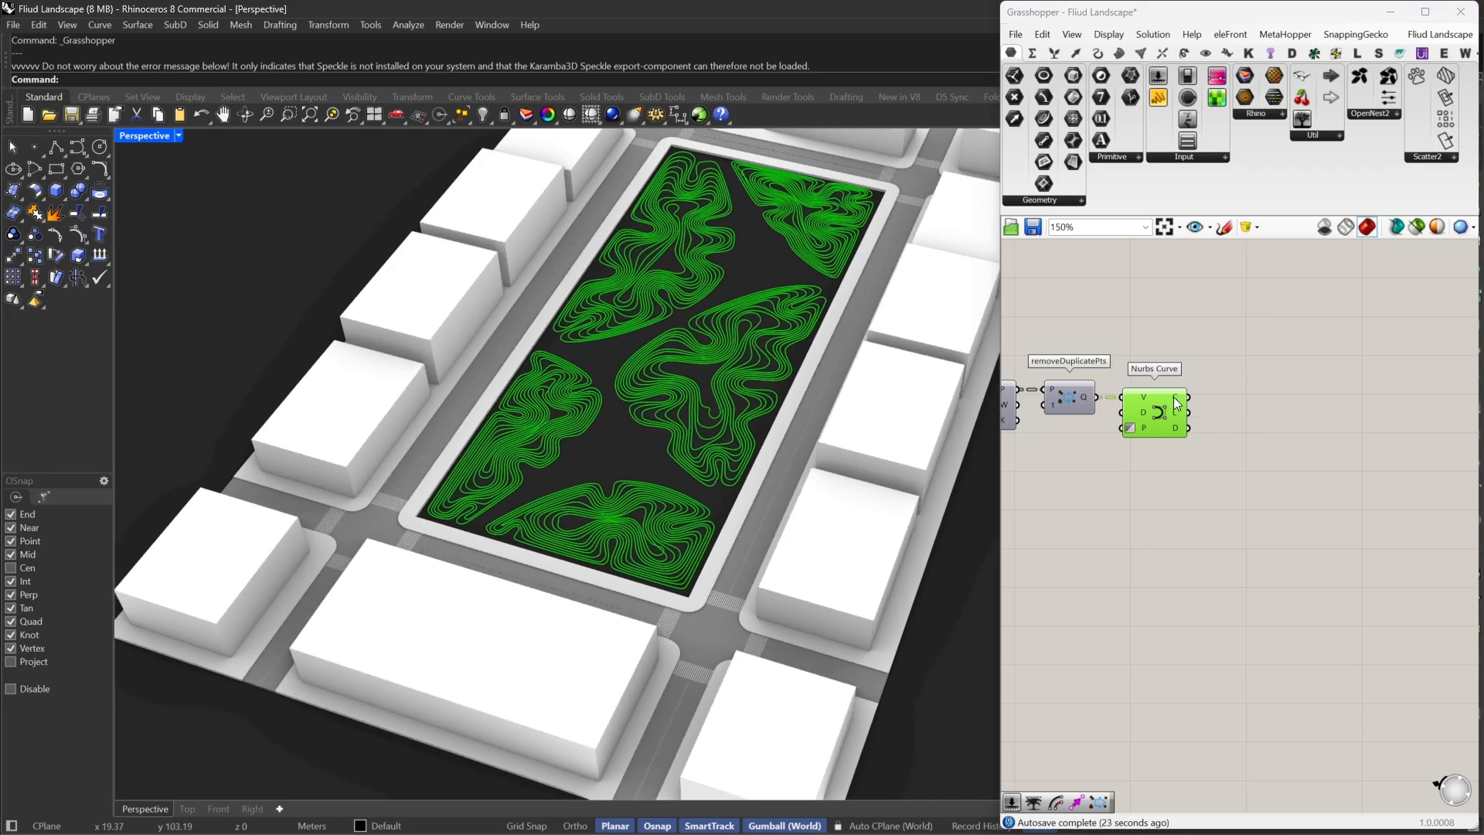
mouse_move(1176, 403)
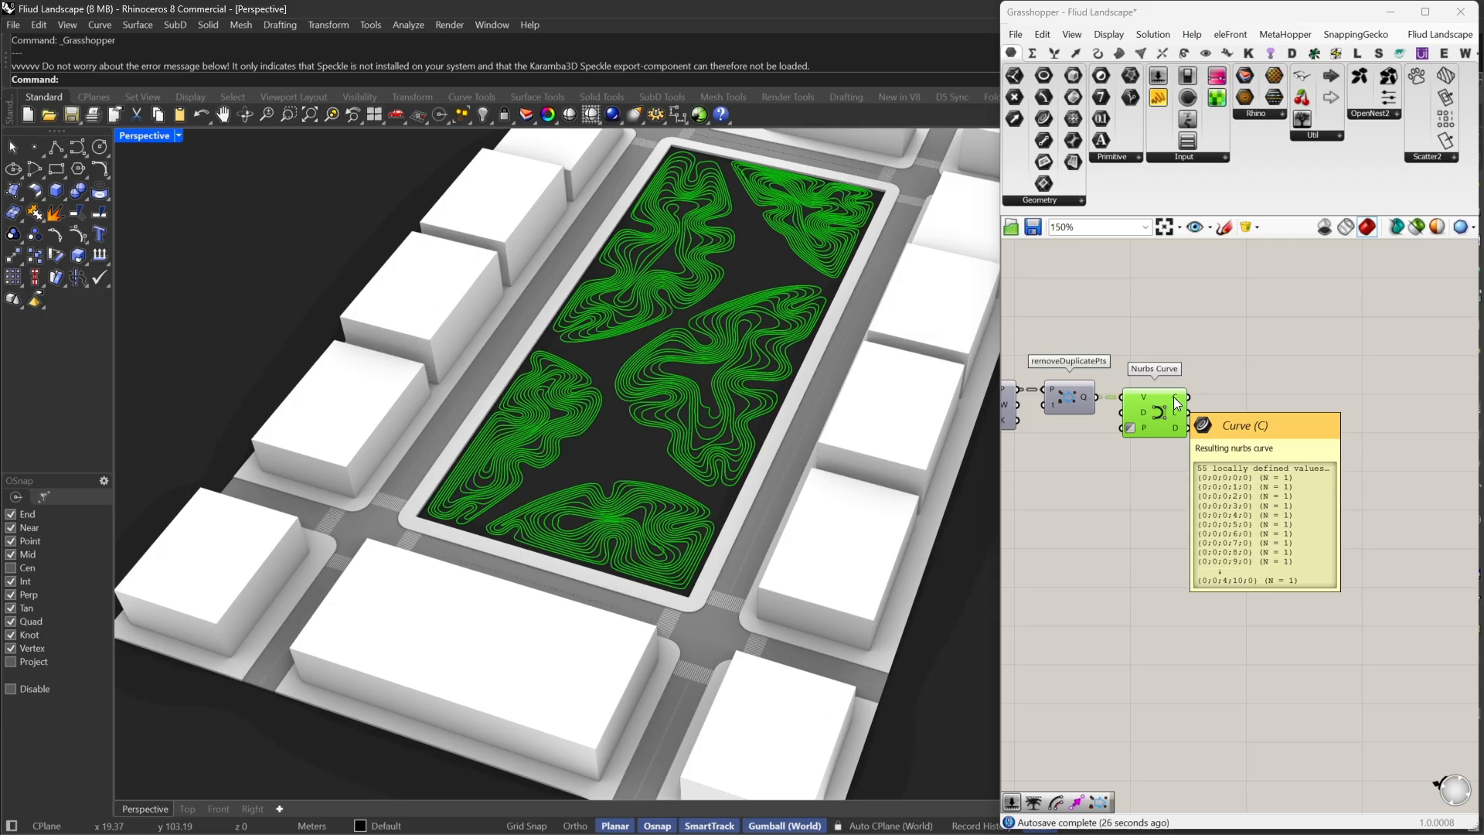
scroll(799, 326, up, 5)
scroll(612, 424, up, 3)
scroll(708, 478, up, 2)
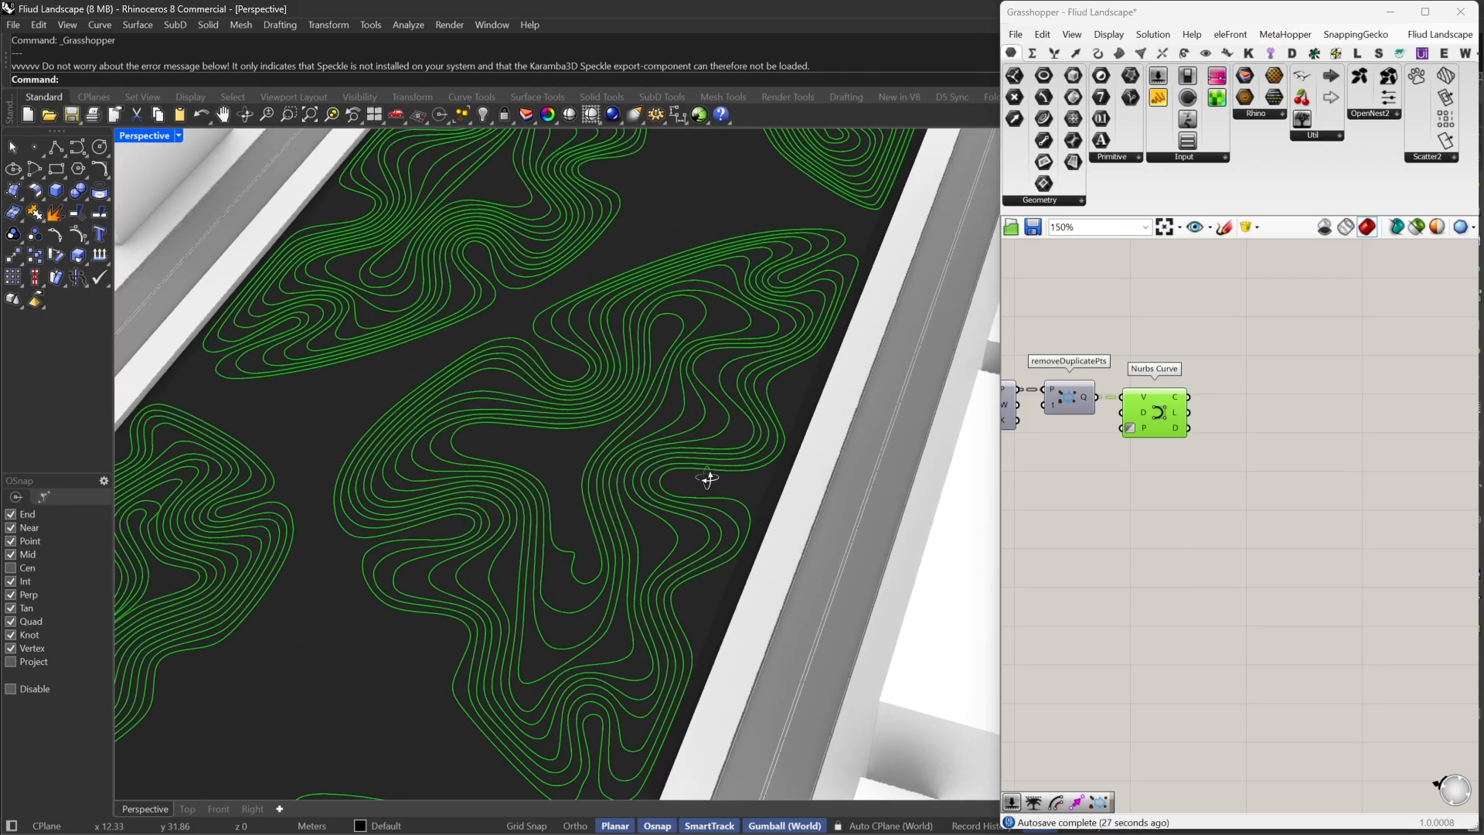
scroll(708, 478, down, 3)
double_click(1268, 419)
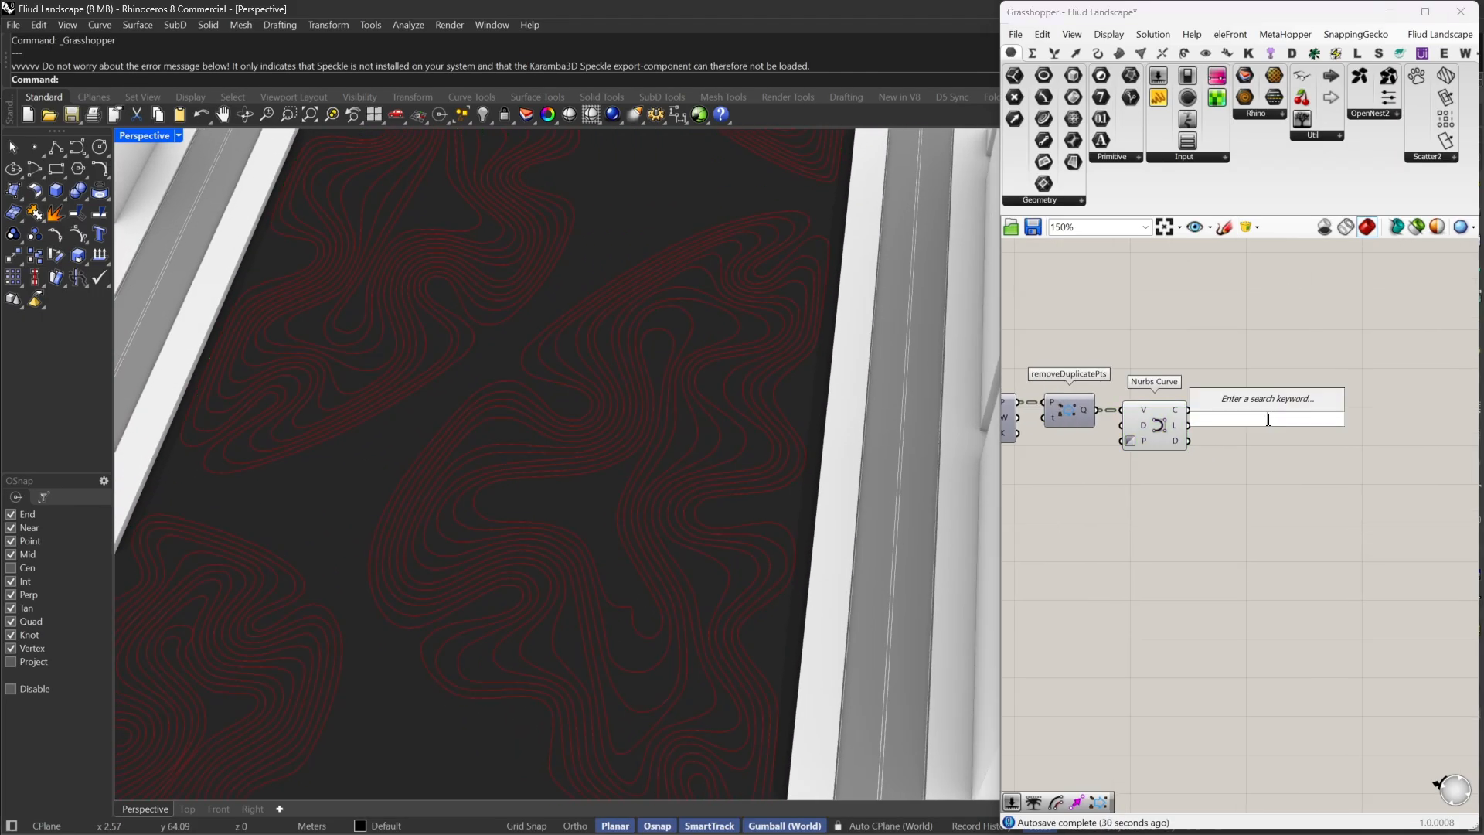
text(sor)
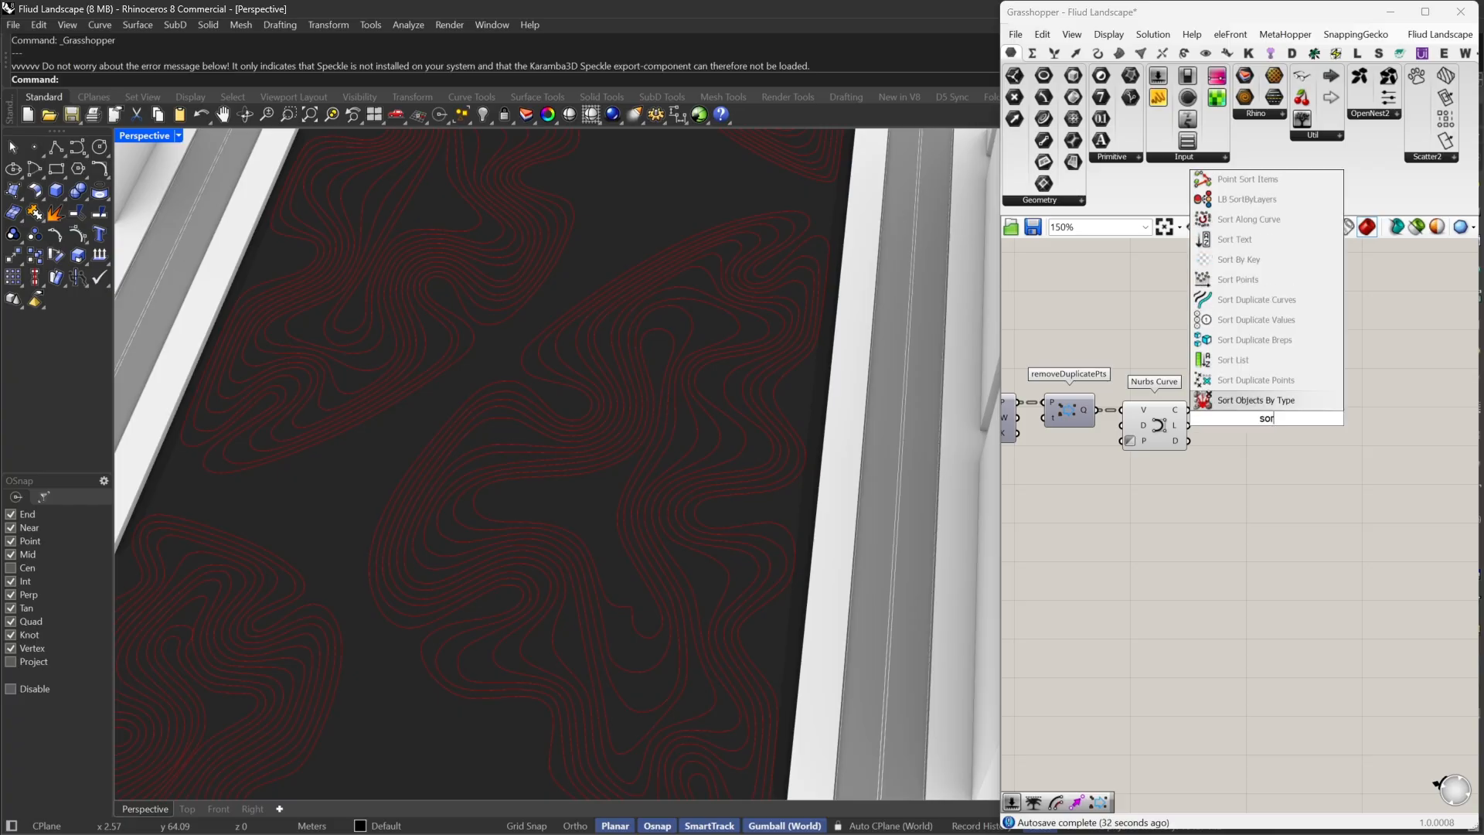
key(Escape)
Add a List Item component, feed its L input from the Nurbs Curve's C output, and move it farther away to leave a gap
double_click(1278, 476)
text(li i)
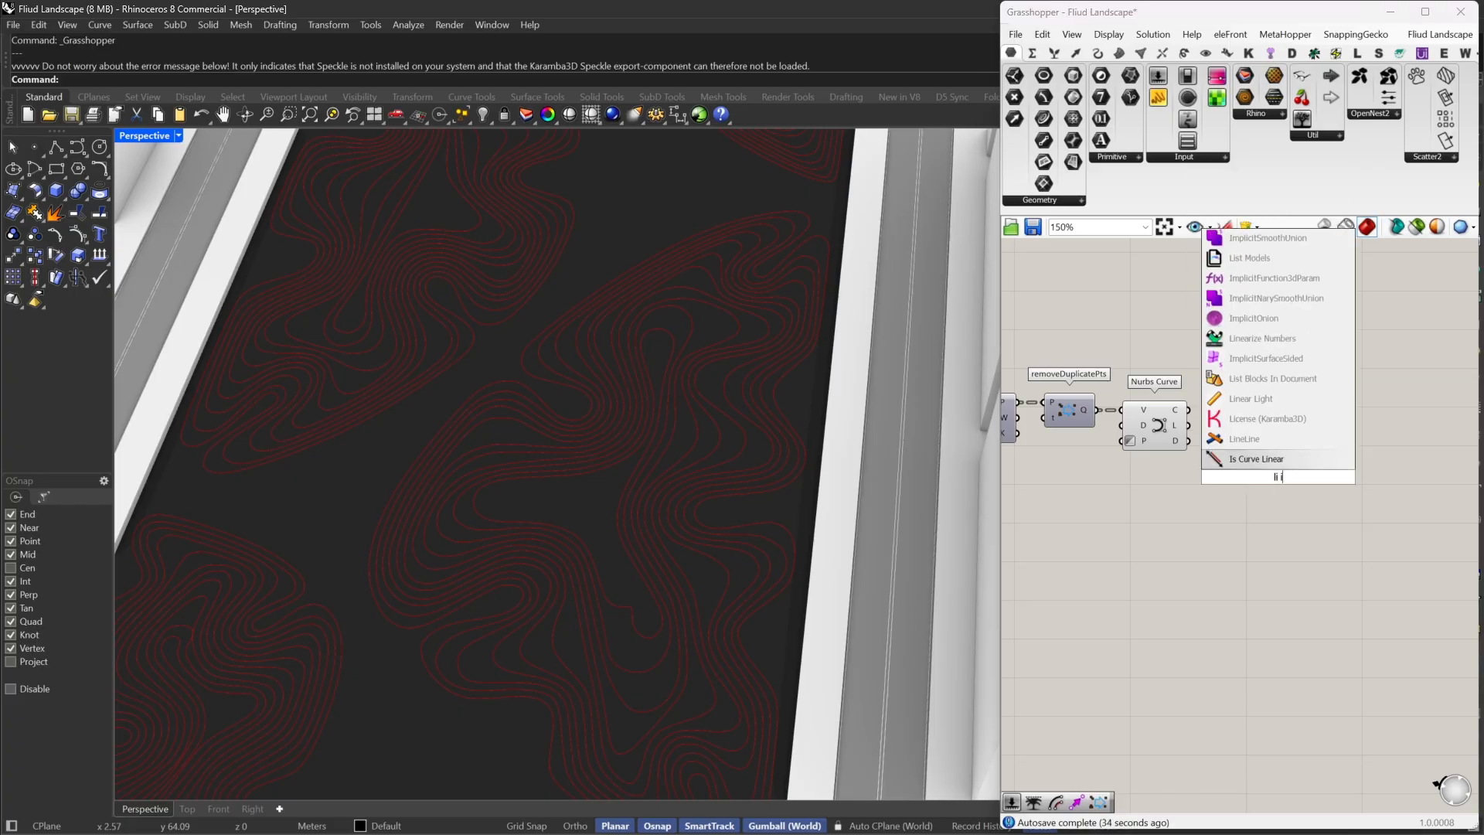
text(t)
click(1268, 461)
drag(1248, 460, 1191, 408)
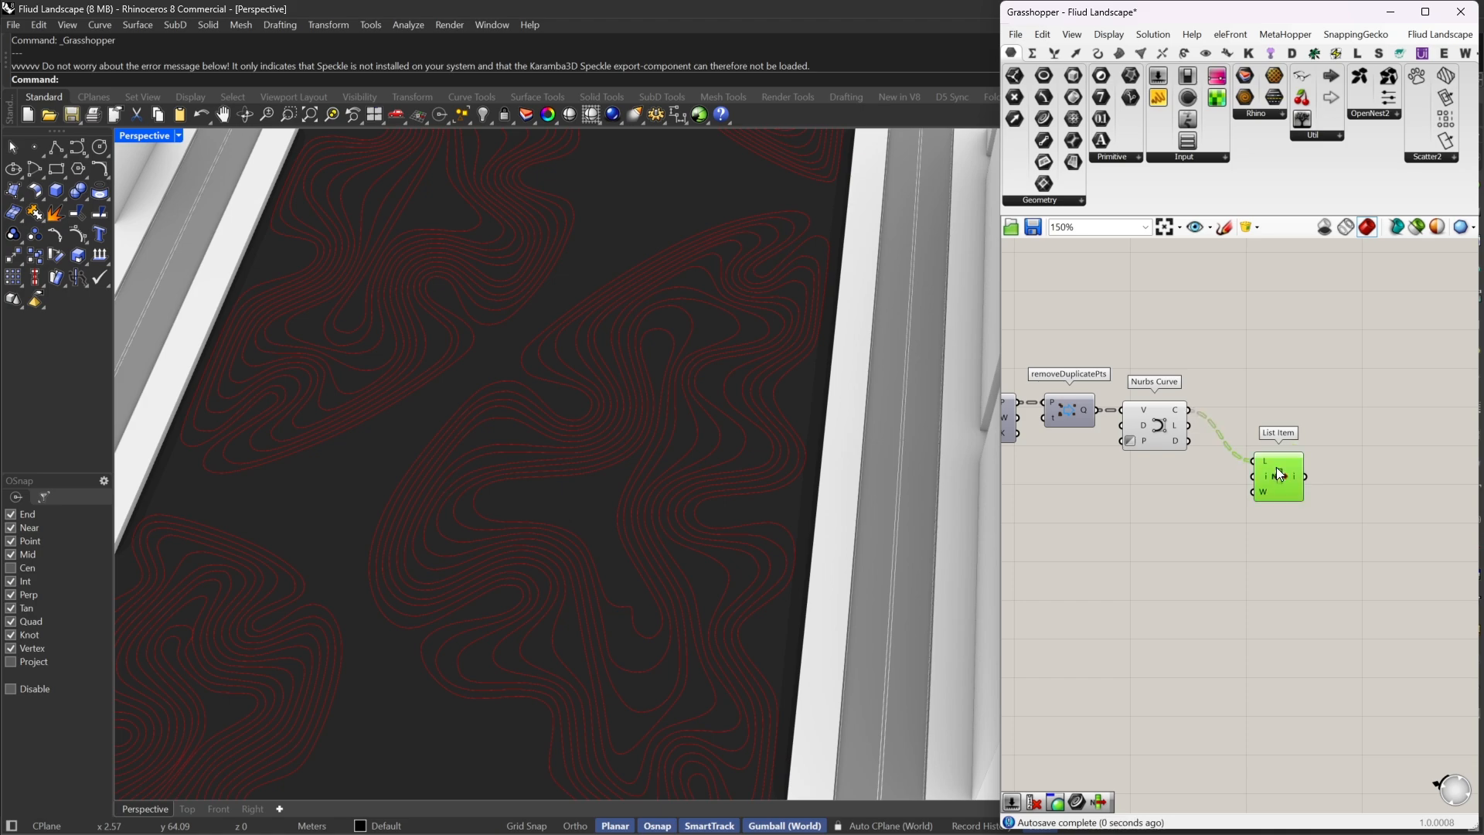
drag(1277, 466, 1401, 434)
Add a Trim Tree component between Nurbs Curve and List Item and feed its T input from the Nurbs Curve's C output
scroll(773, 411, down, 7)
scroll(1257, 422, up, 2)
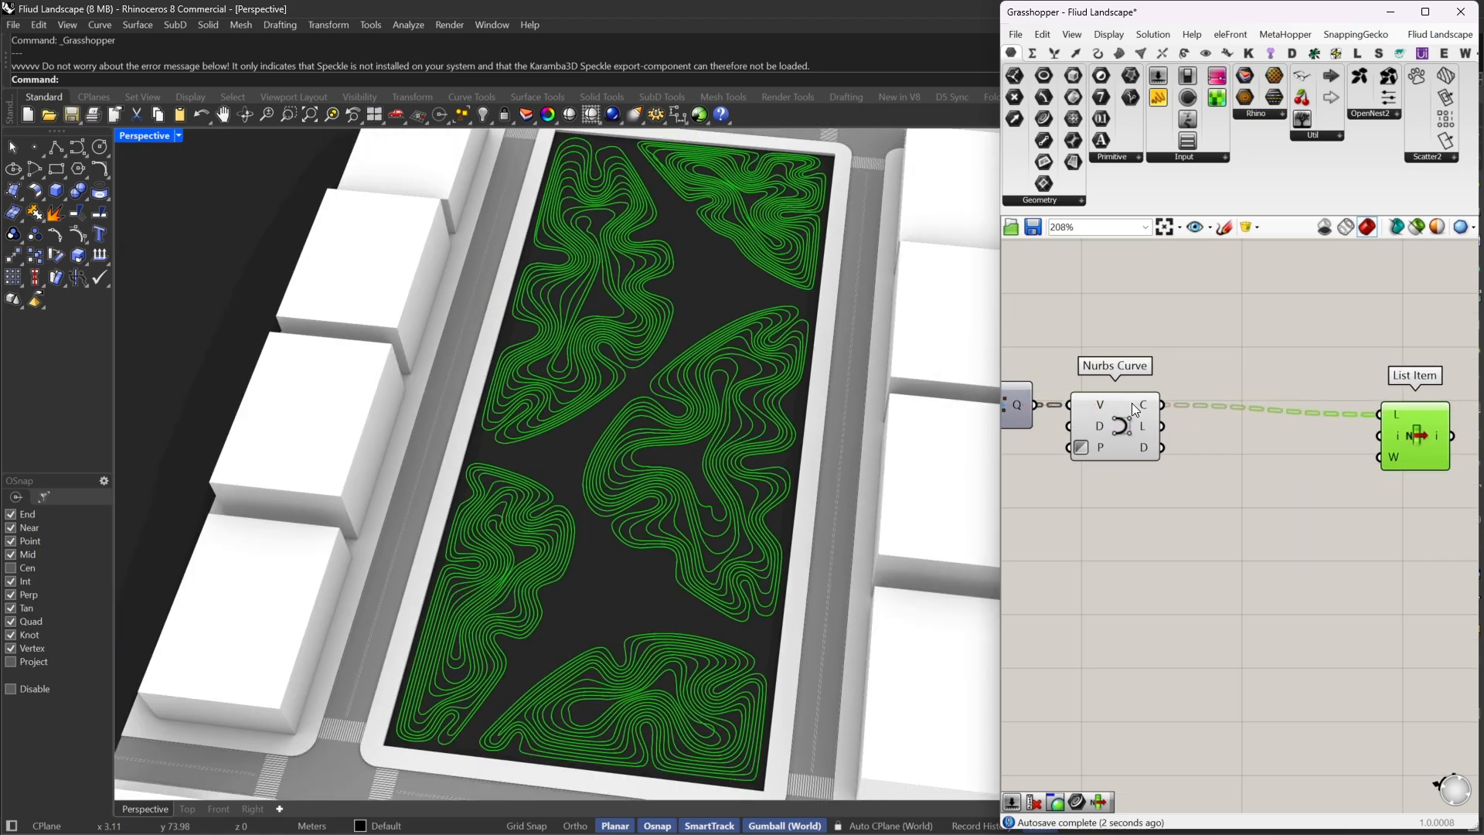
double_click(1249, 502)
text(tr)
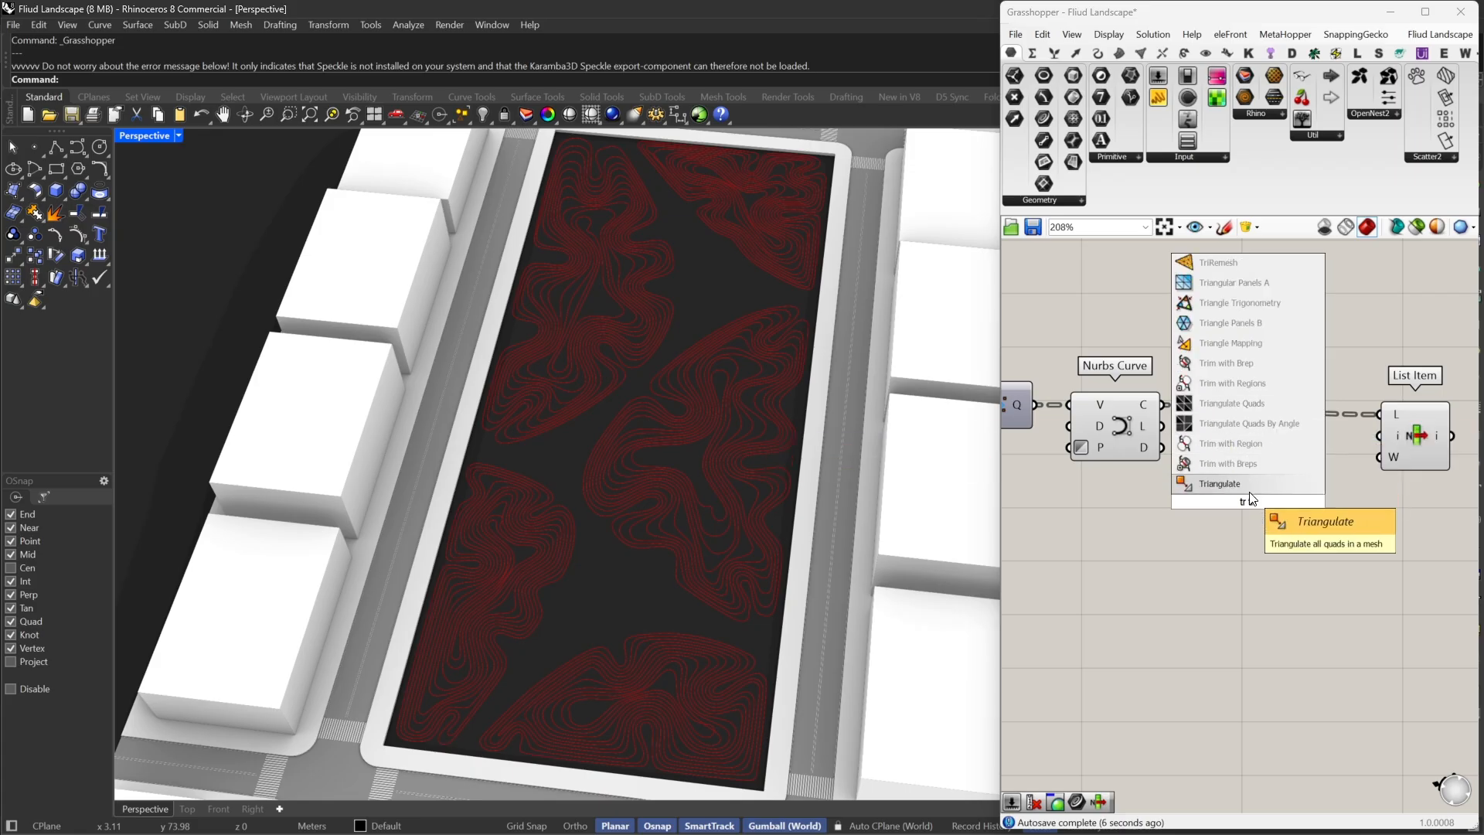
text( trim)
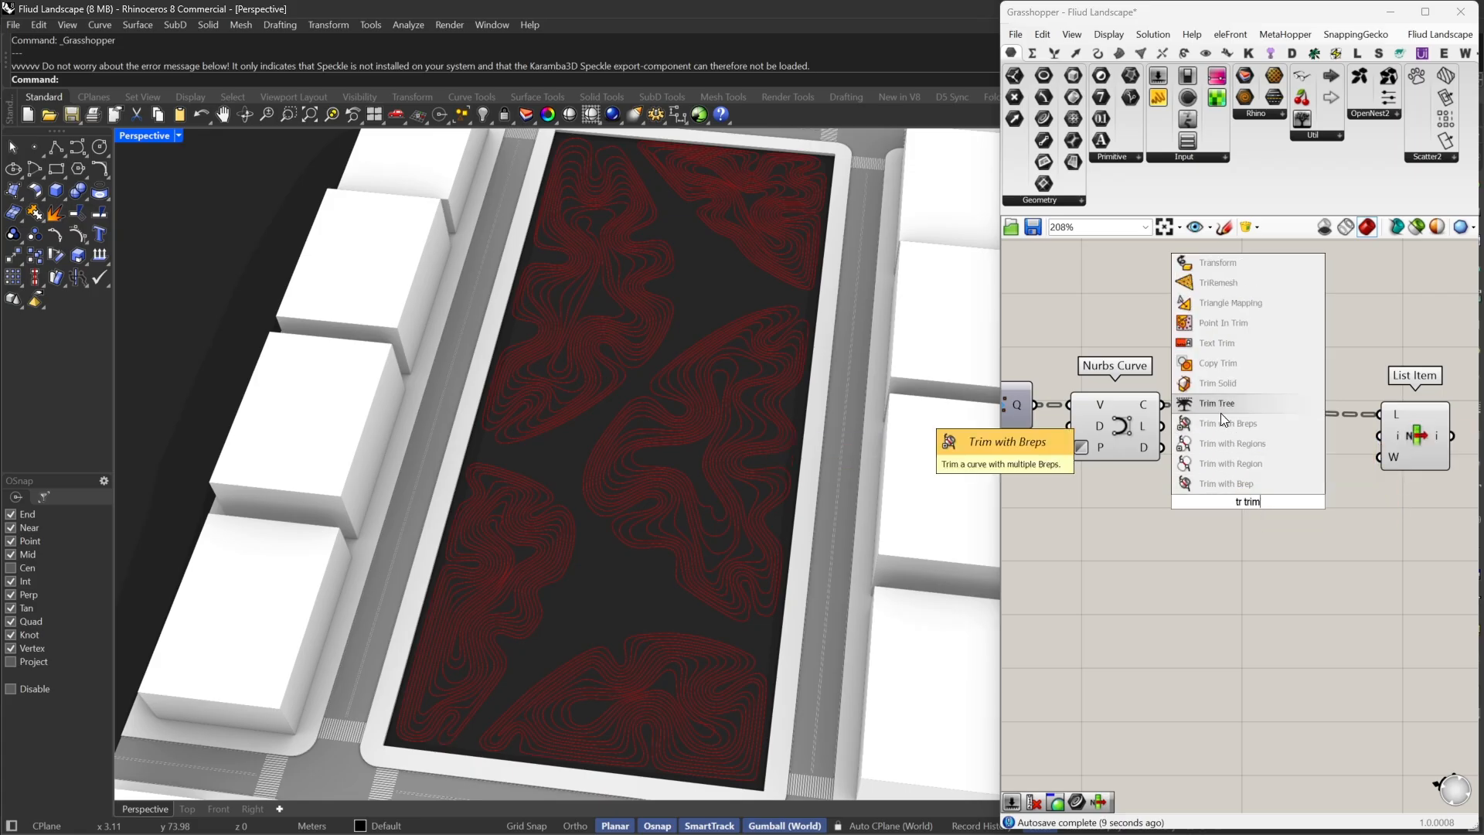
click(1222, 413)
drag(1214, 489, 1162, 403)
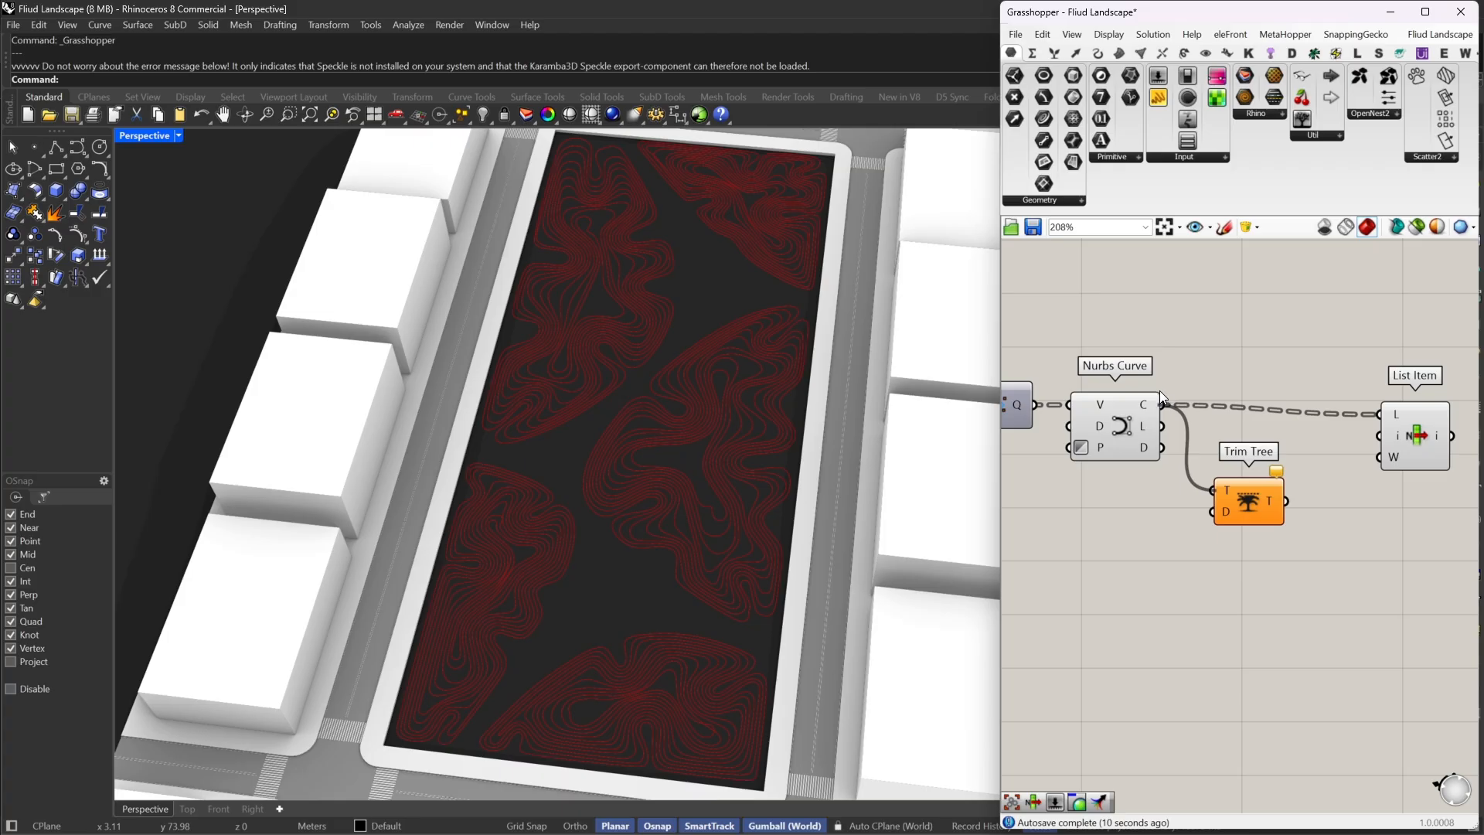
Simplify Trim Tree's T input, line the component up after Nurbs Curve, and wire its output into List Item's L input
right_click(1221, 485)
click(1268, 623)
drag(1250, 509, 1256, 423)
drag(1368, 412, 1381, 414)
click(1399, 443)
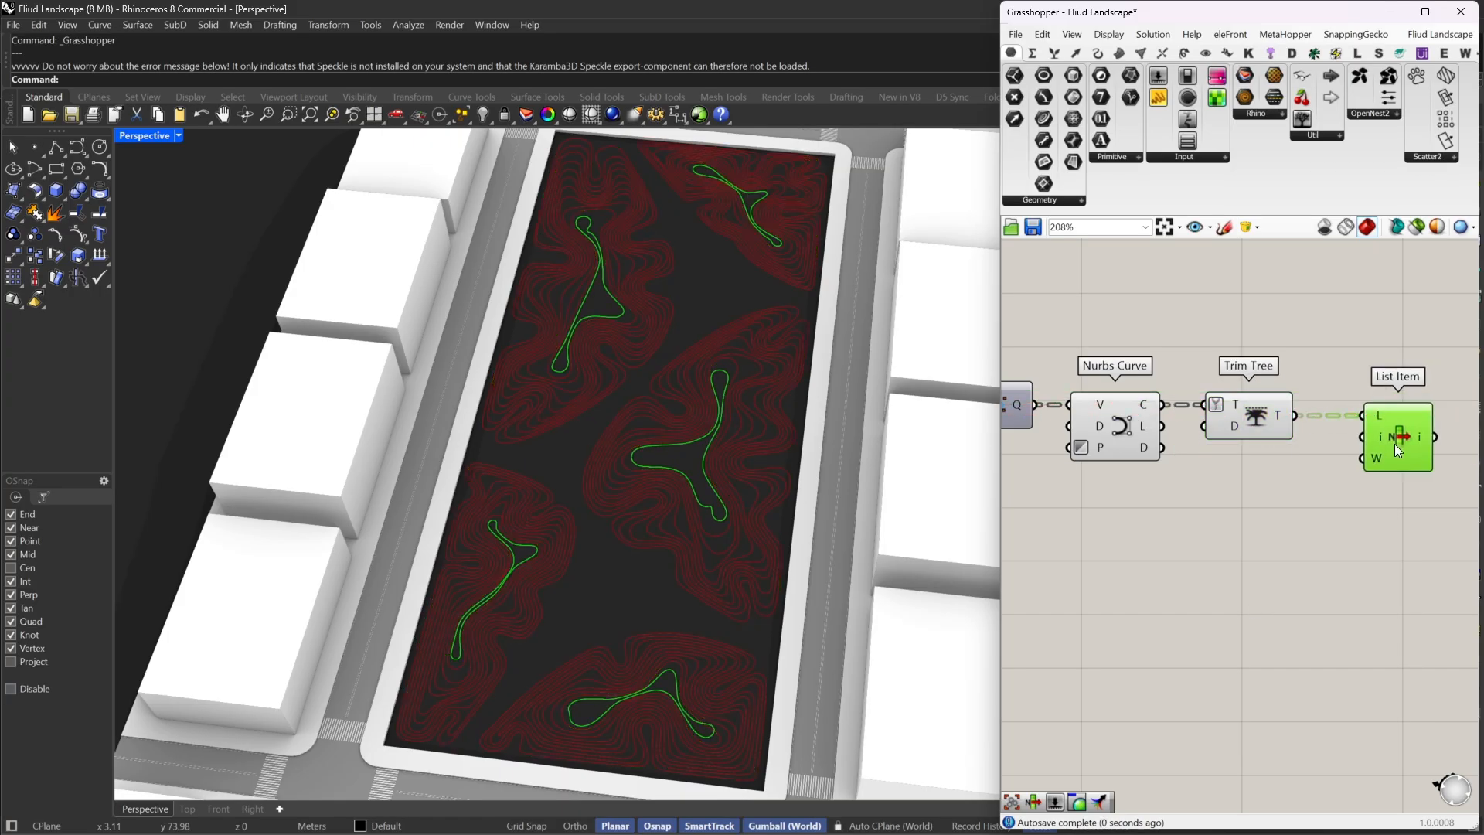
Extend the List Item component with extra outputs +1 through +10 and align it with Trim Tree
scroll(1394, 444, up, 5)
click(1299, 469)
click(1300, 469)
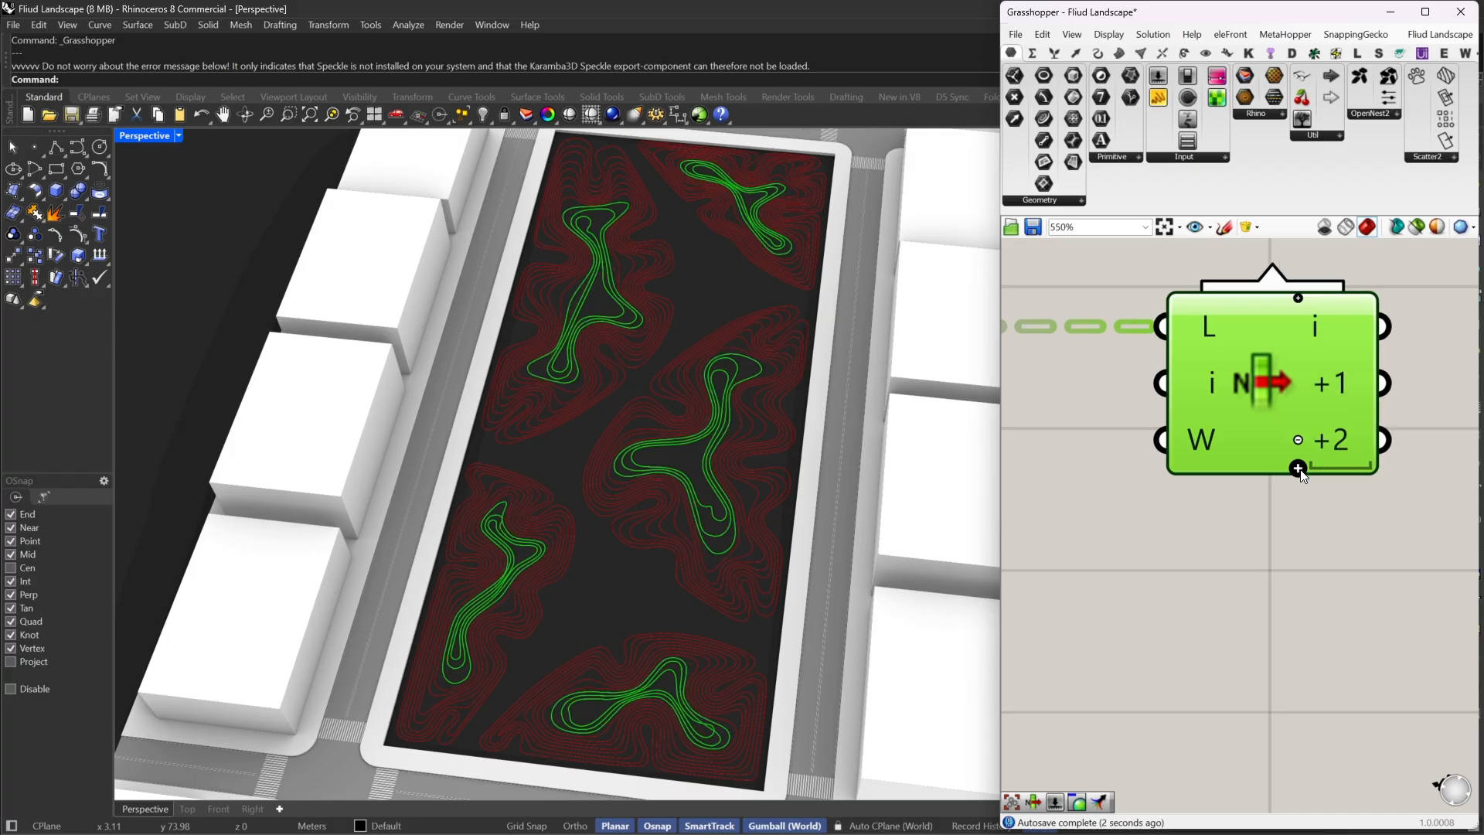
click(1301, 470)
scroll(1246, 460, down, 7)
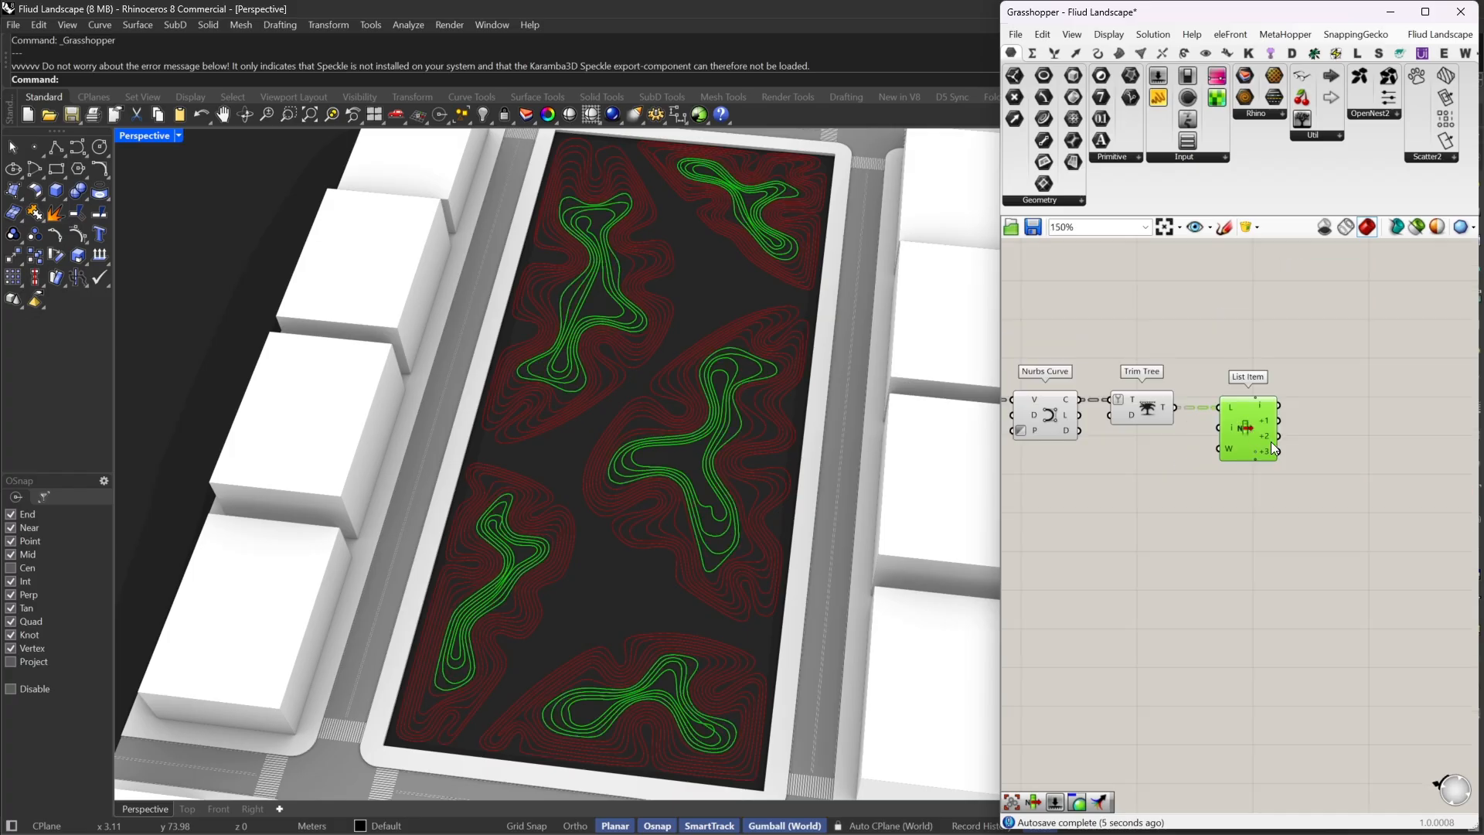
right_drag(1162, 428, 1308, 435)
scroll(1308, 434, up, 7)
click(1299, 461)
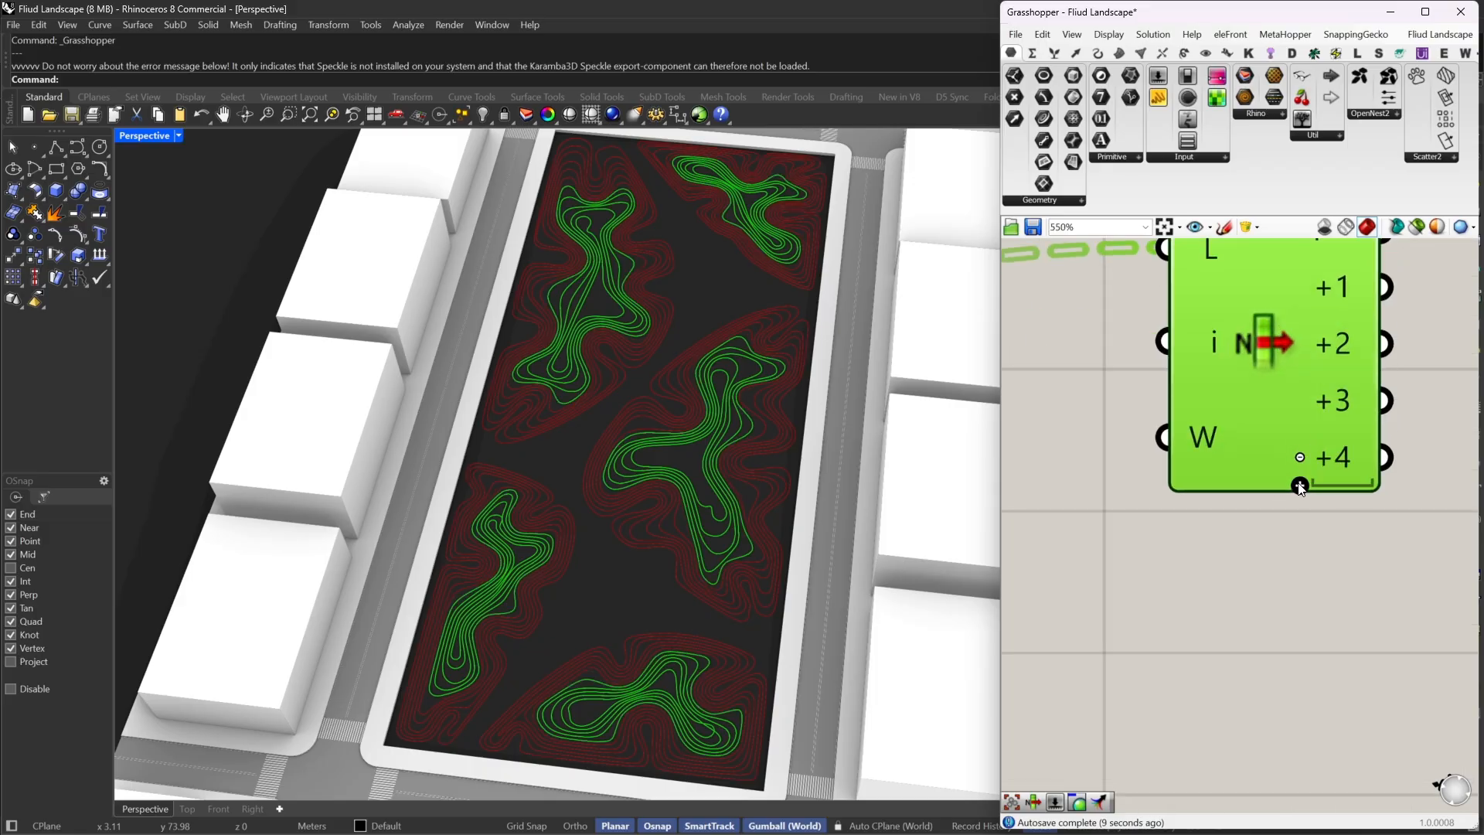
click(1300, 485)
click(1300, 516)
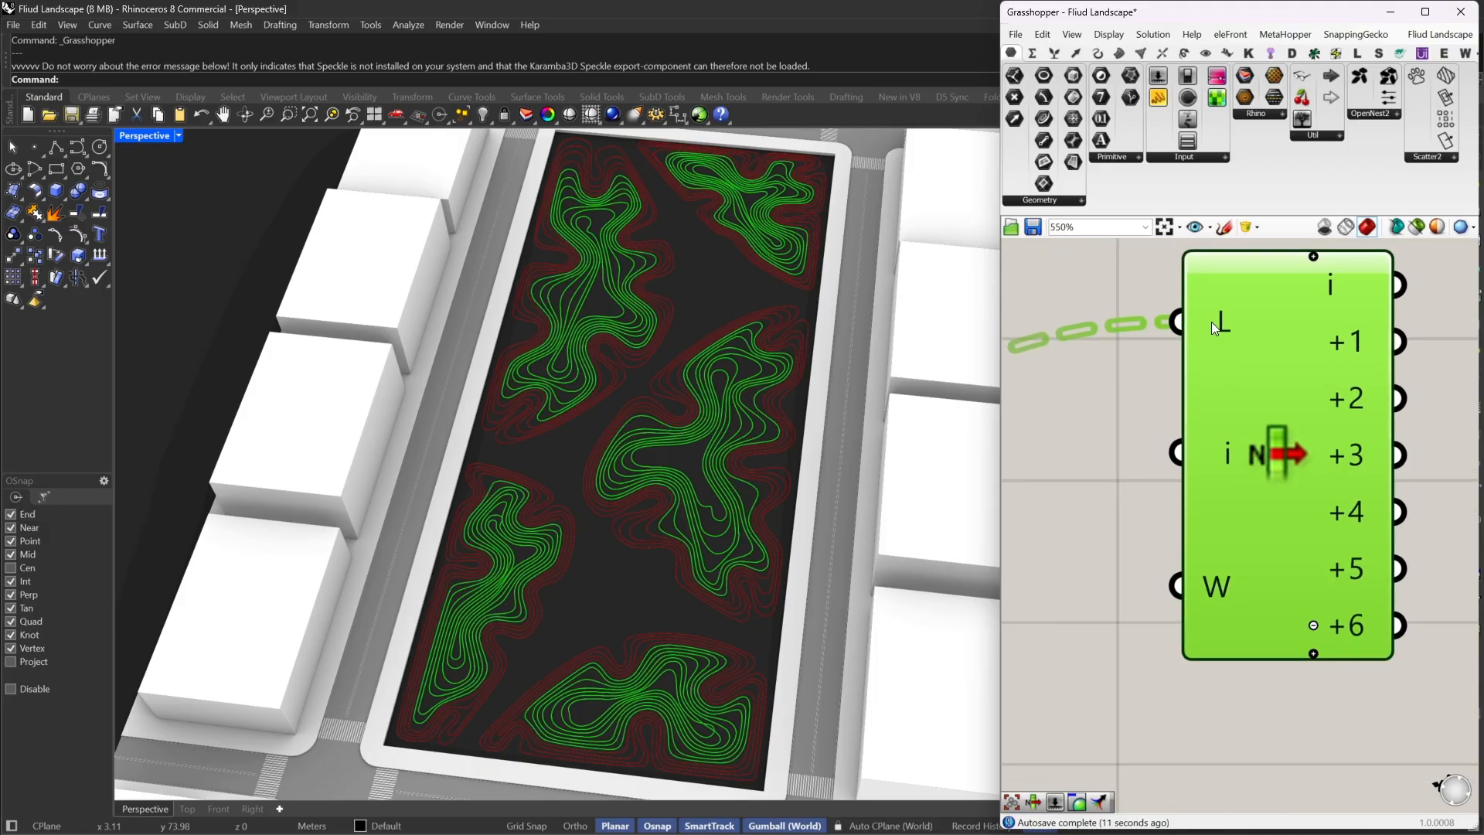
scroll(1260, 586, up, 3)
click(1281, 519)
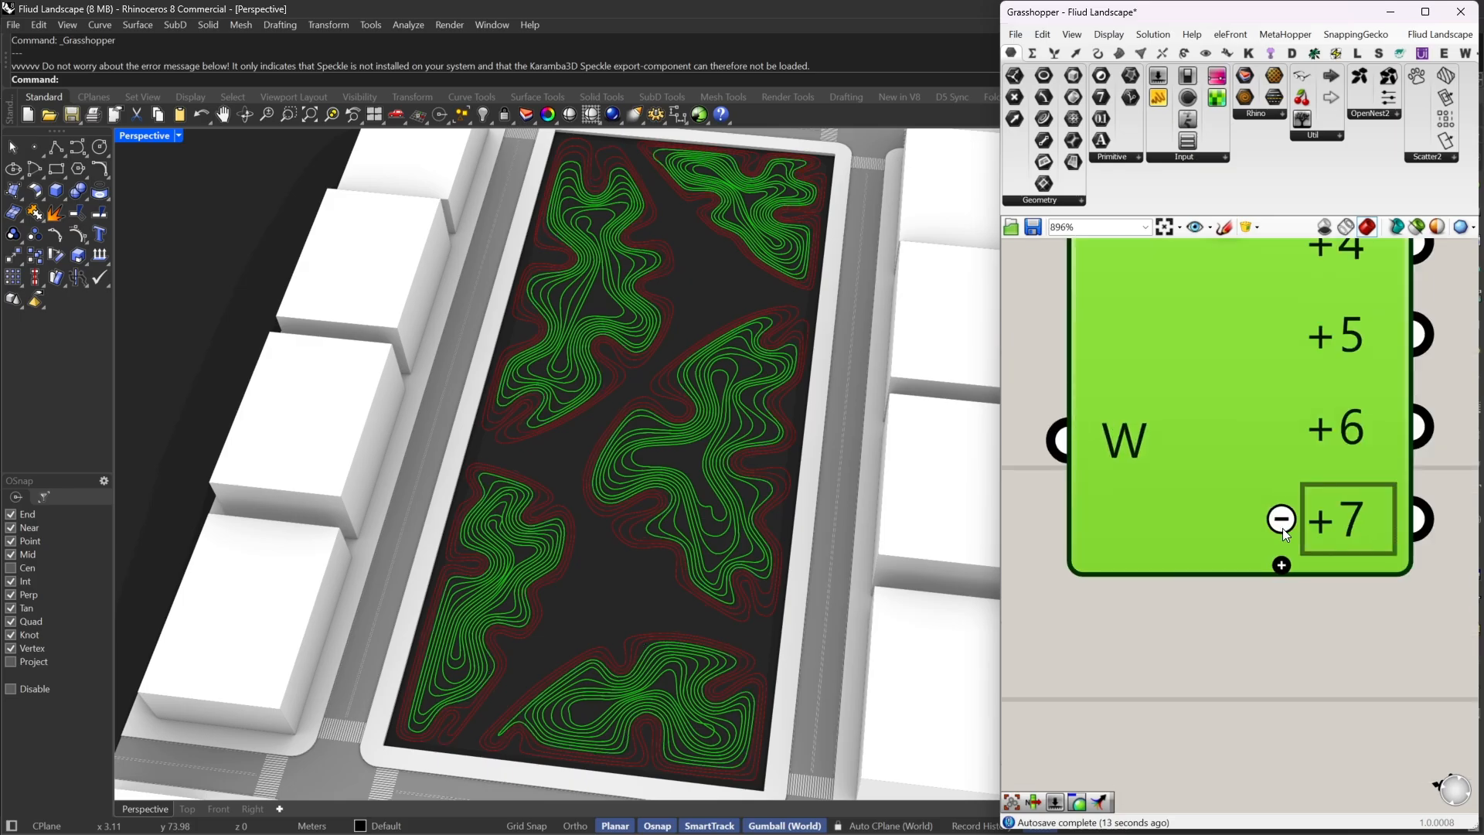
click(1282, 569)
click(1282, 611)
click(1286, 674)
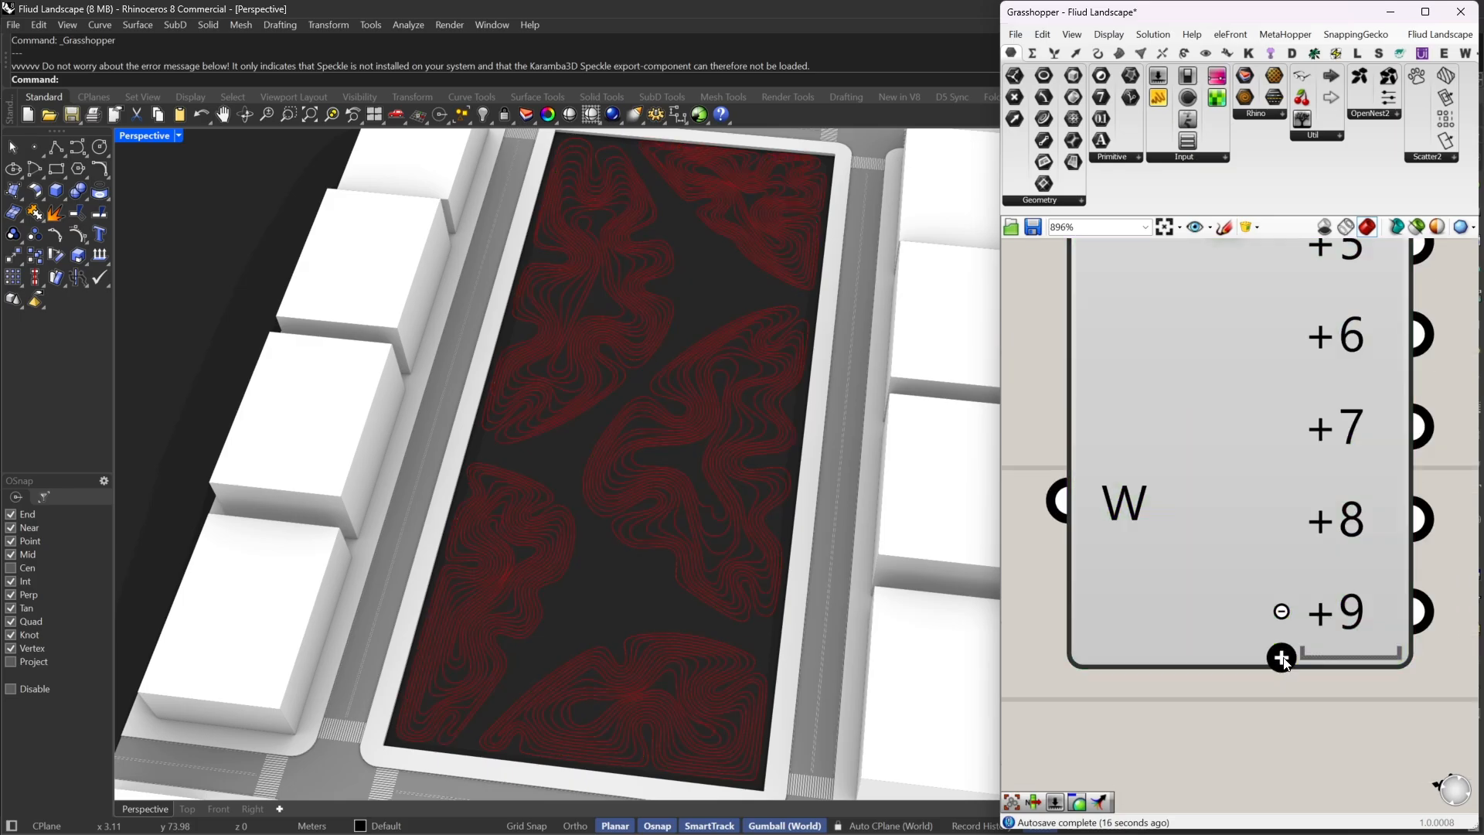
click(1282, 657)
scroll(1263, 600, down, 5)
click(1219, 509)
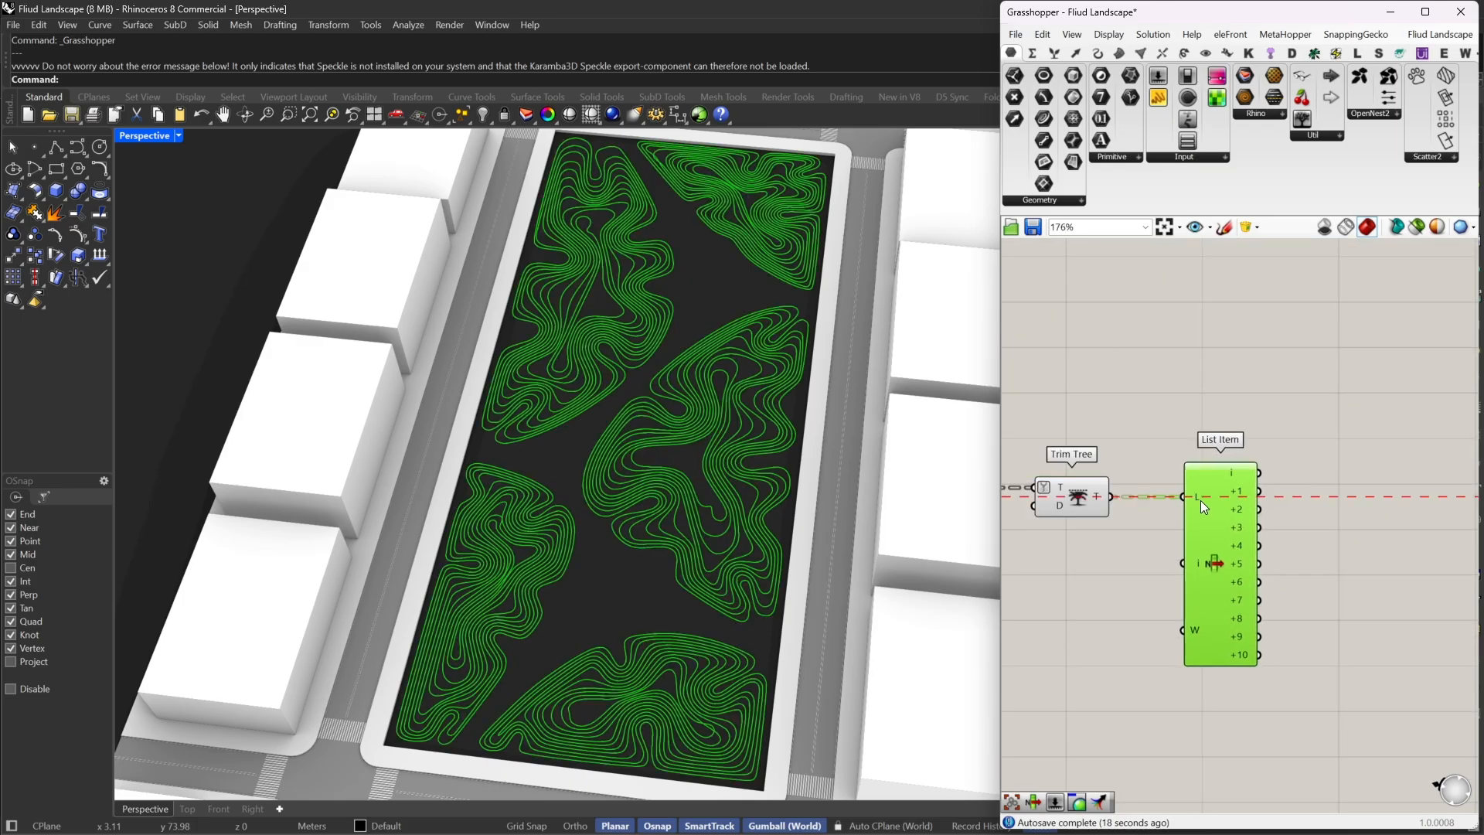
drag(1201, 500, 1194, 501)
Add a Merge component beside List Item, feed its D1 input from output i, and try output +1 there instead
right_drag(1363, 527, 1297, 480)
double_click(1297, 481)
text(m)
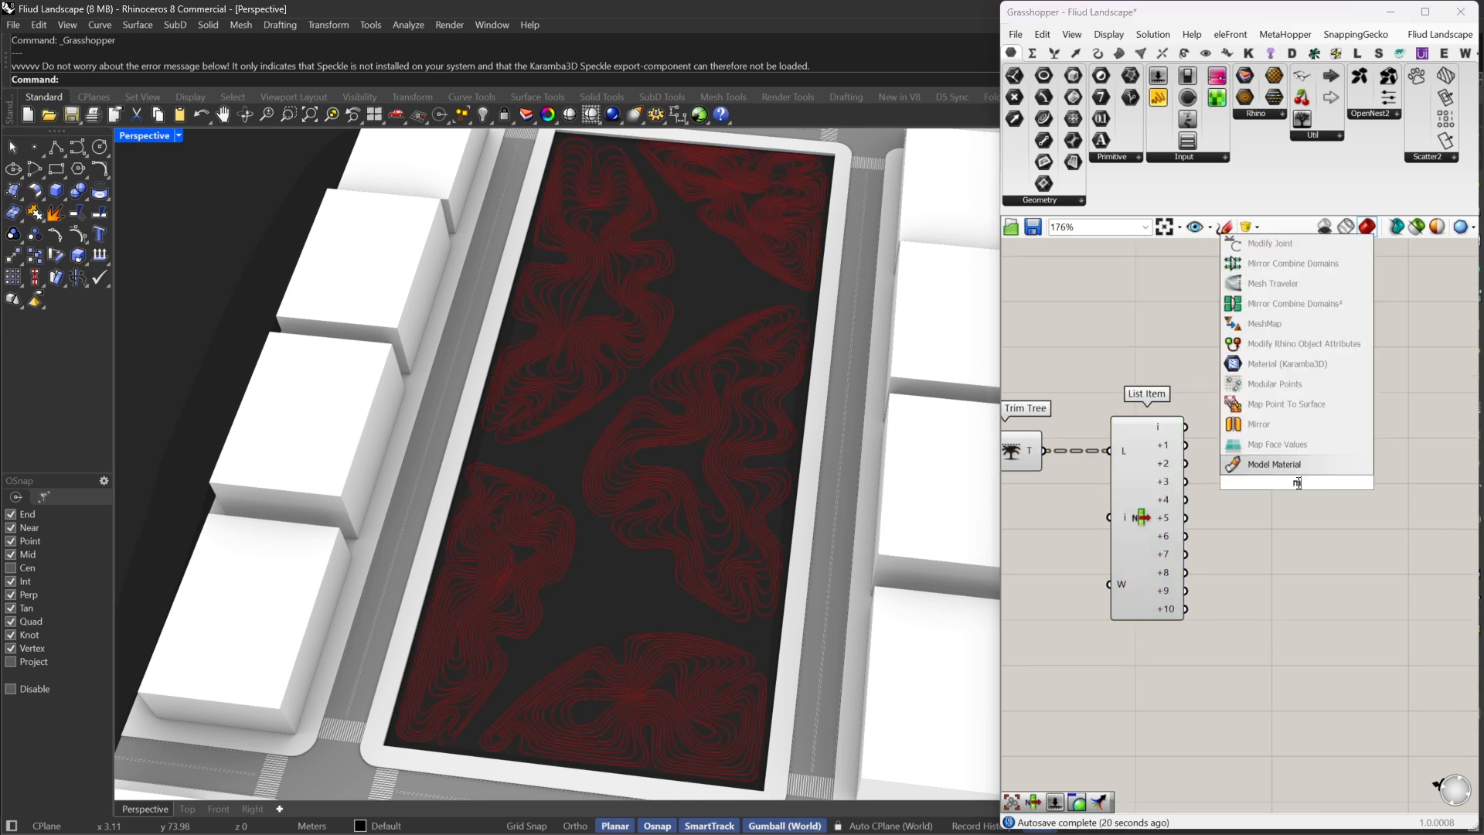
text(er)
click(1283, 446)
drag(1264, 473, 1187, 428)
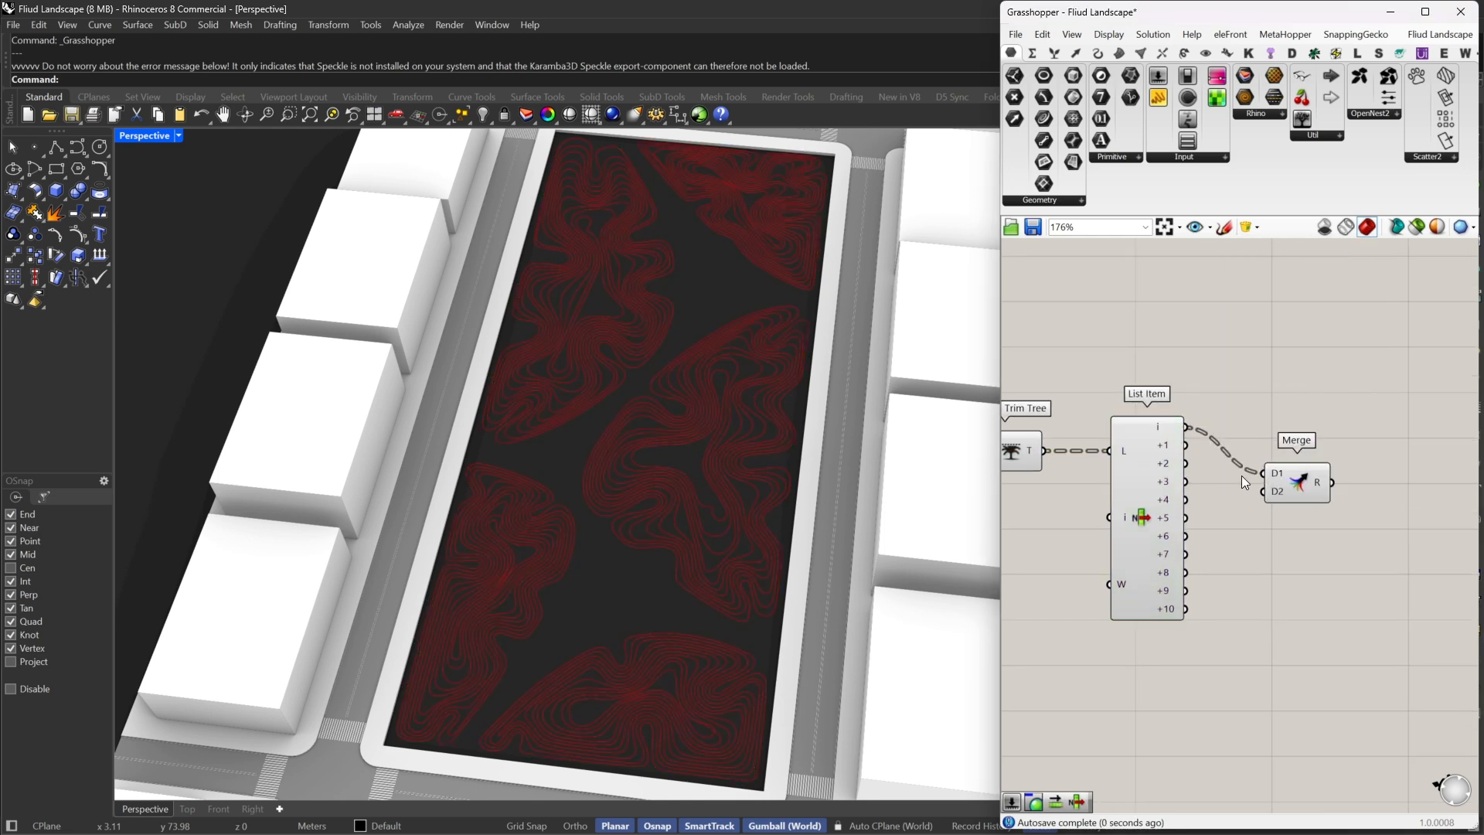
right_drag(1241, 475, 1261, 475)
drag(1319, 487, 1339, 473)
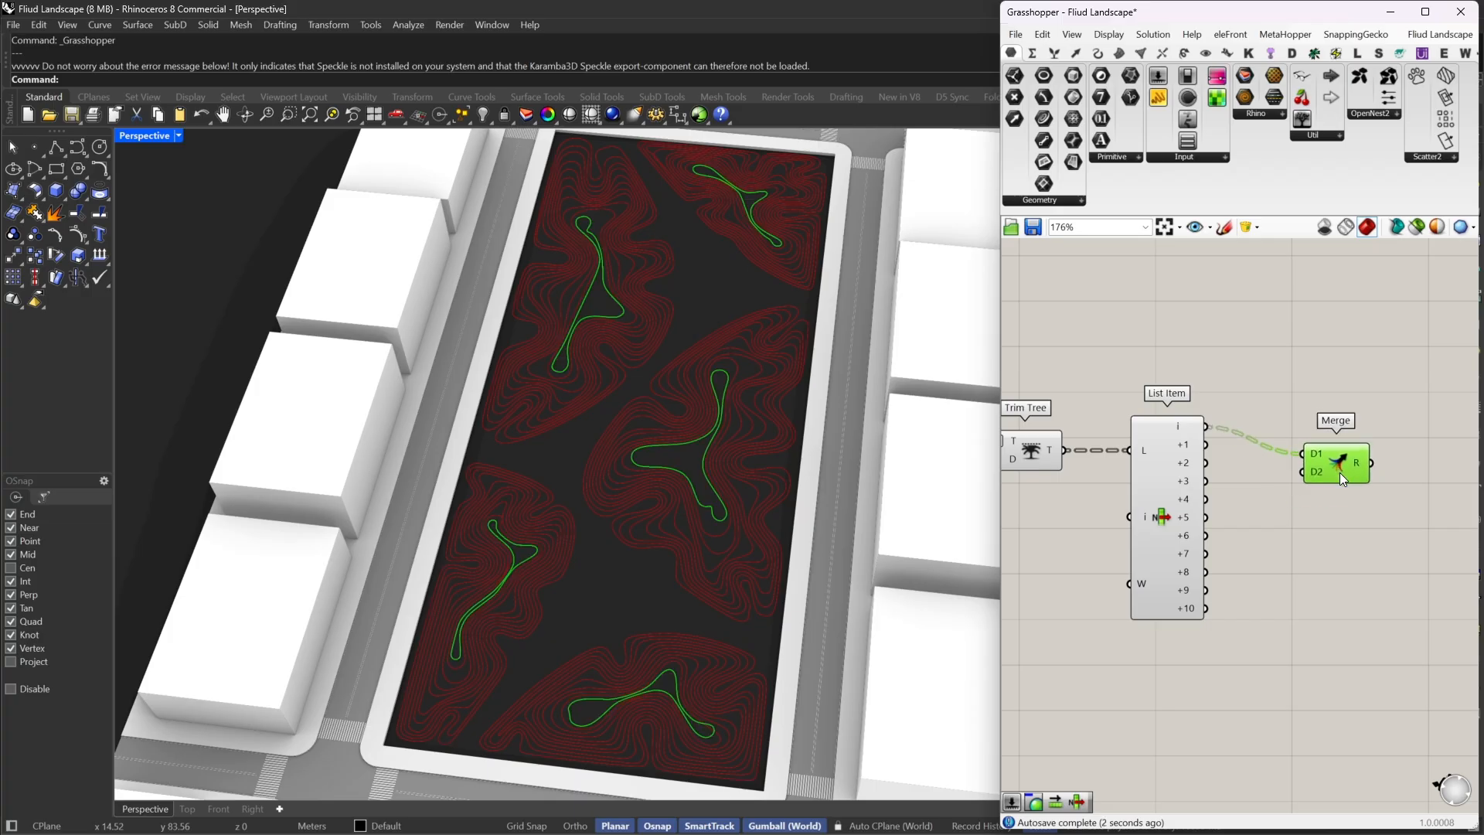
scroll(1258, 361, up, 2)
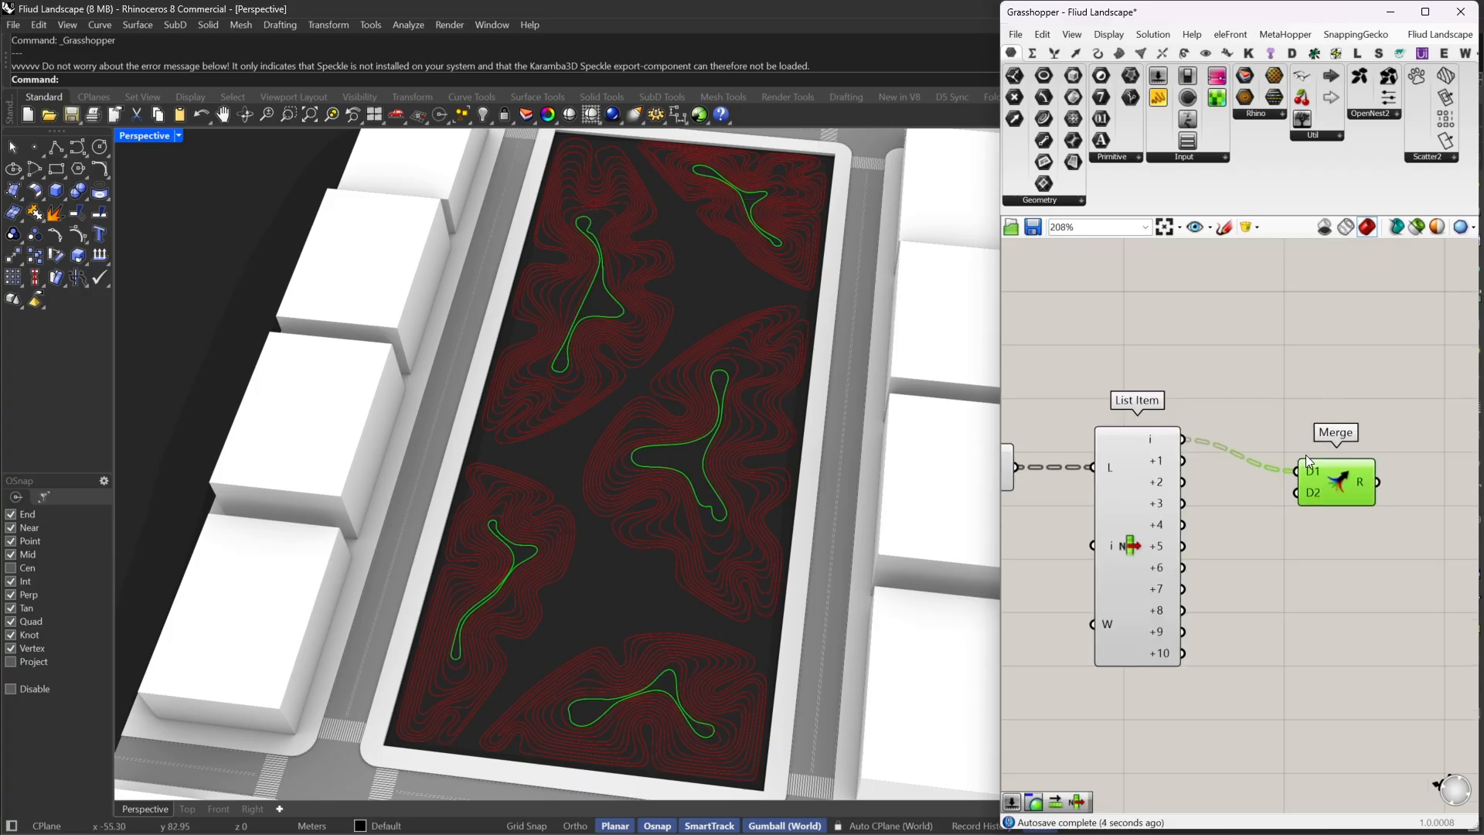
drag(1172, 458, 1175, 460)
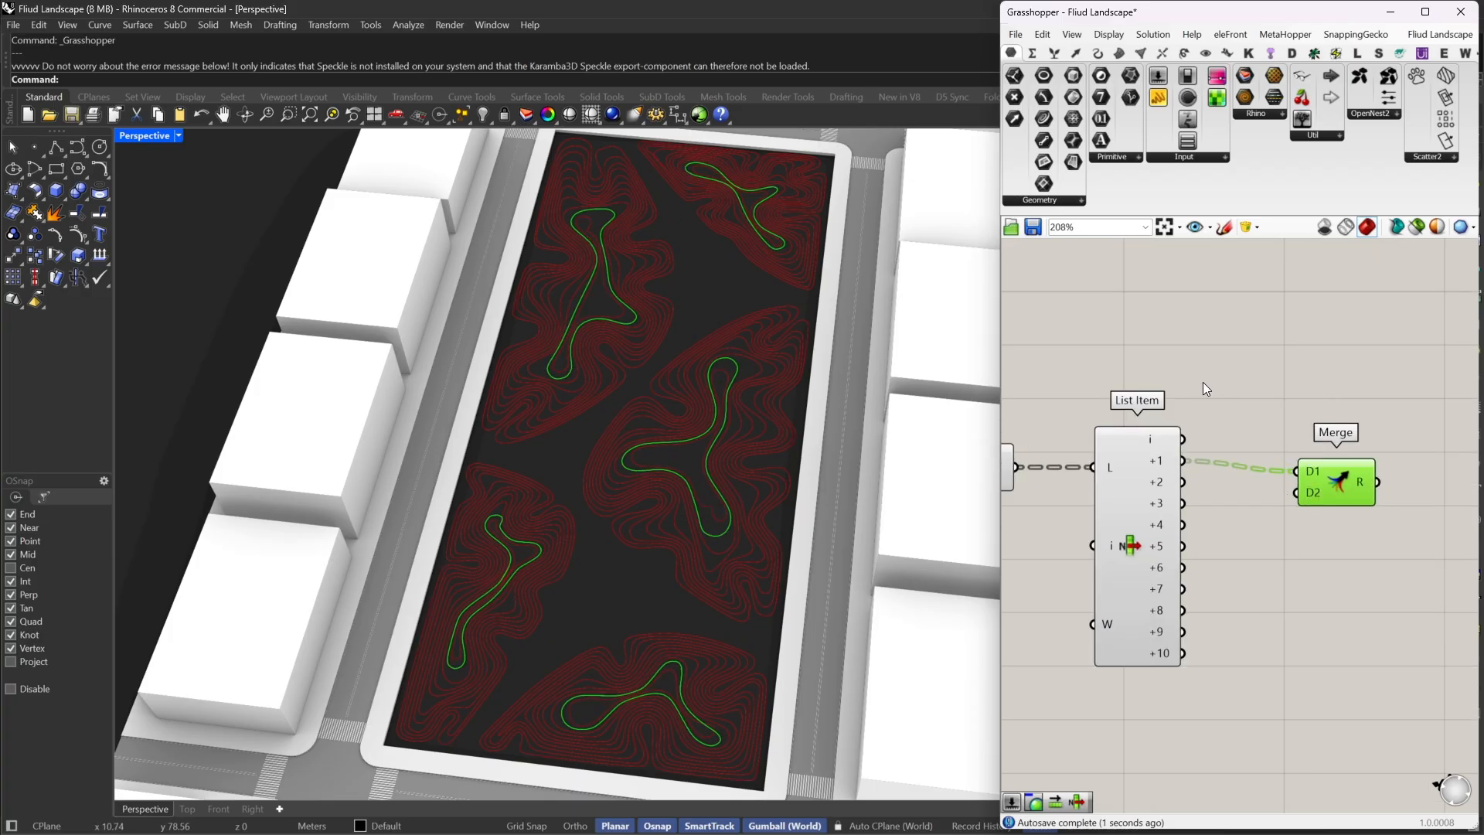
Turn off the preview of the Nurbs Curve, Trim Tree and List Item components
drag(1203, 381, 866, 605)
scroll(1082, 447, down, 3)
right_drag(1034, 406, 1185, 394)
middle_click(1200, 357)
click(1233, 384)
click(1251, 365)
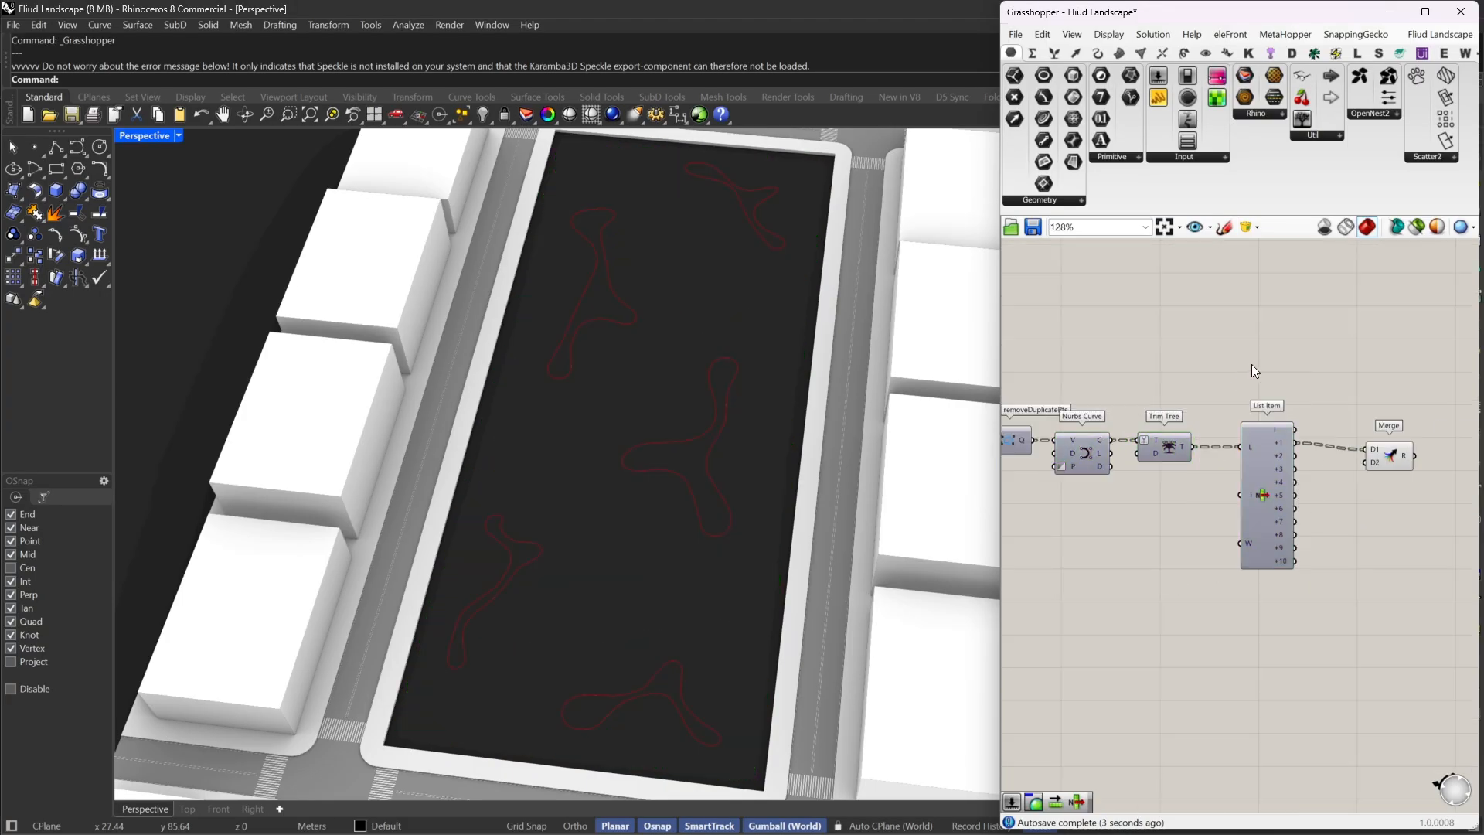
Reverse the List Item's L input
scroll(1260, 456, up, 2)
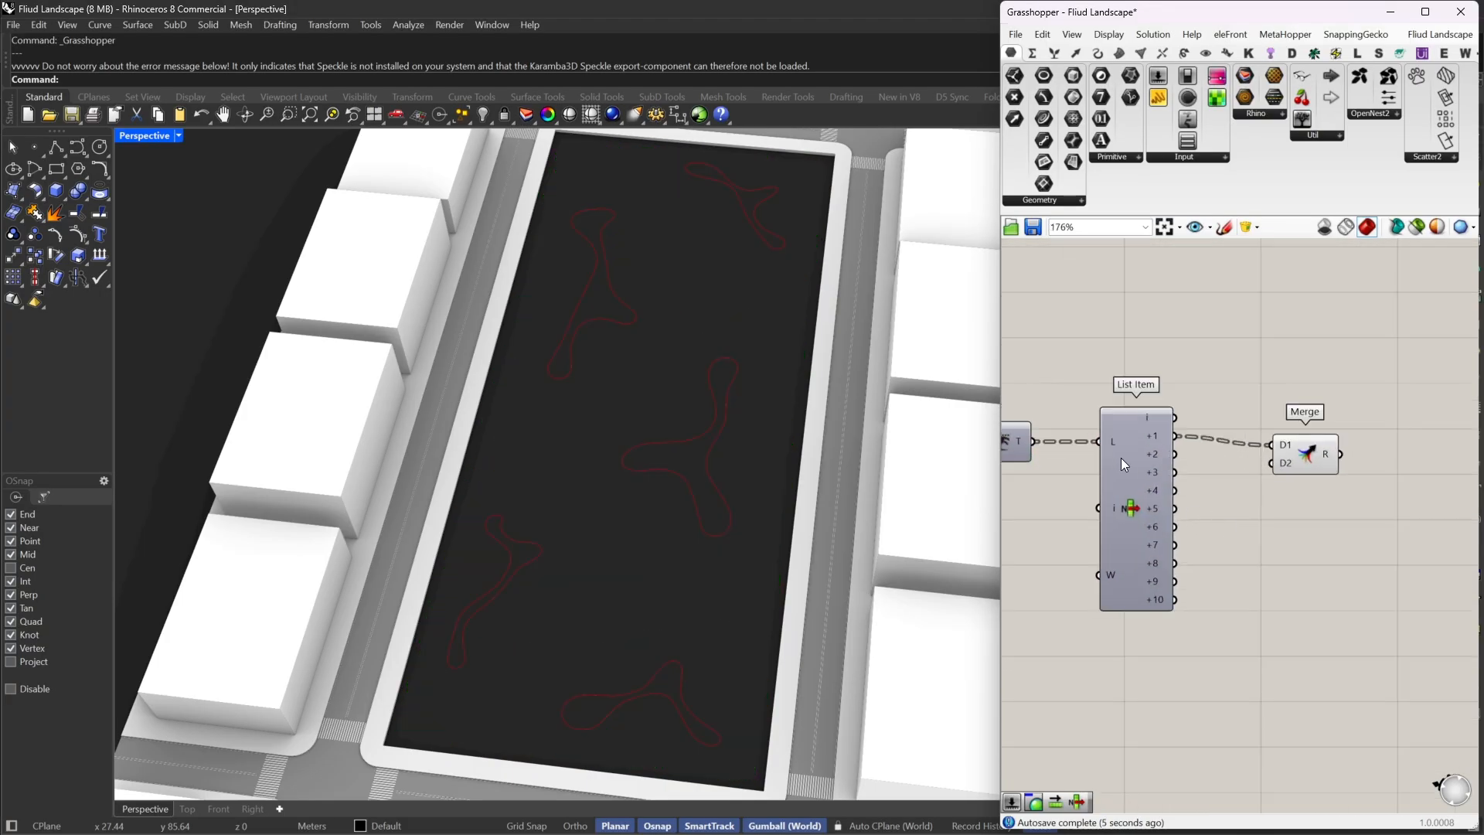
right_click(1104, 444)
click(1146, 537)
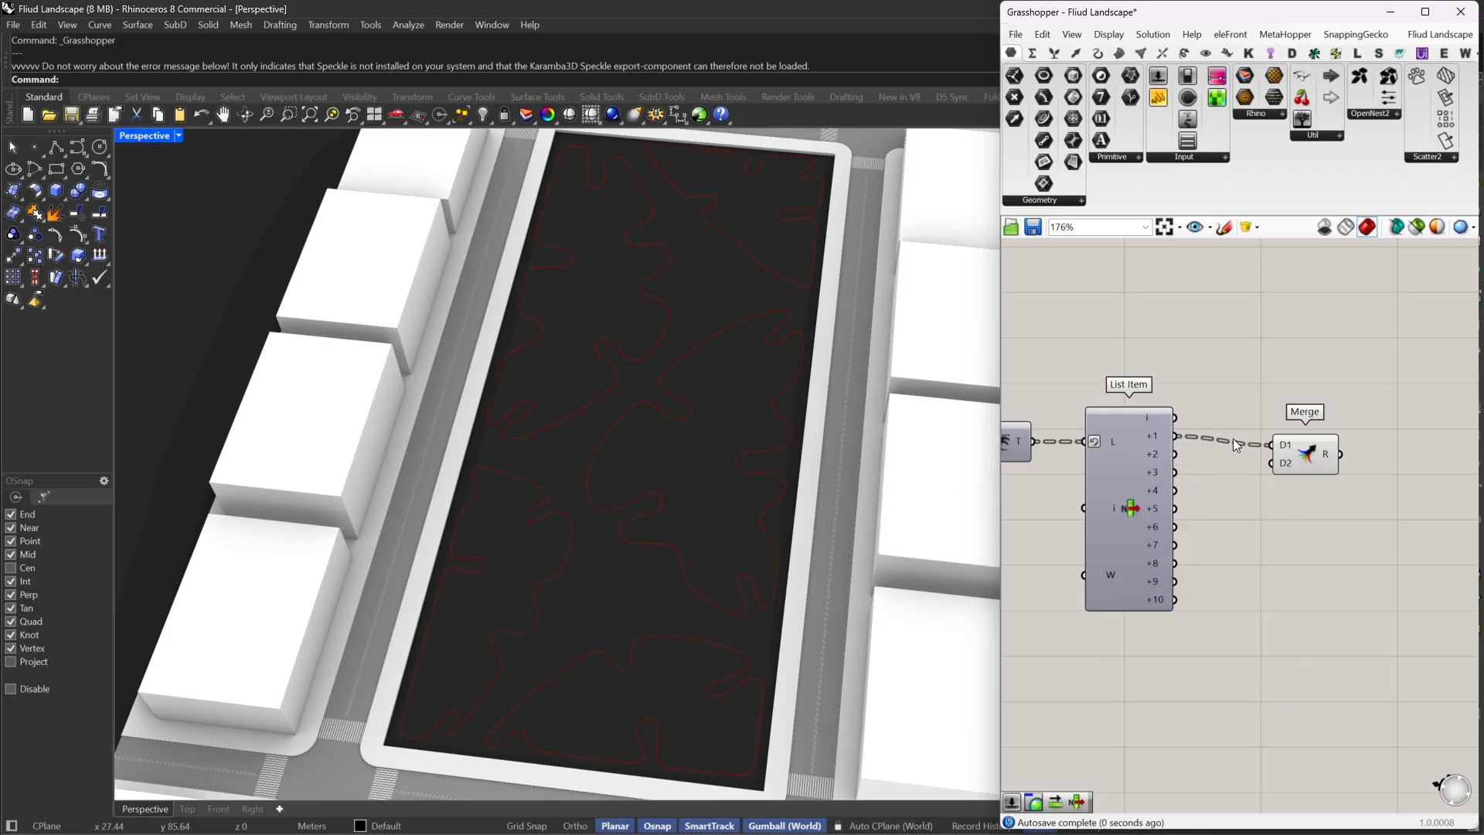
Wire List Item outputs i, +2, +4, +6 and +8 into Merge inputs D1 to D5, and disconnect the trial +10 wire from D6
drag(1275, 445, 1174, 417)
drag(1288, 473, 1175, 435)
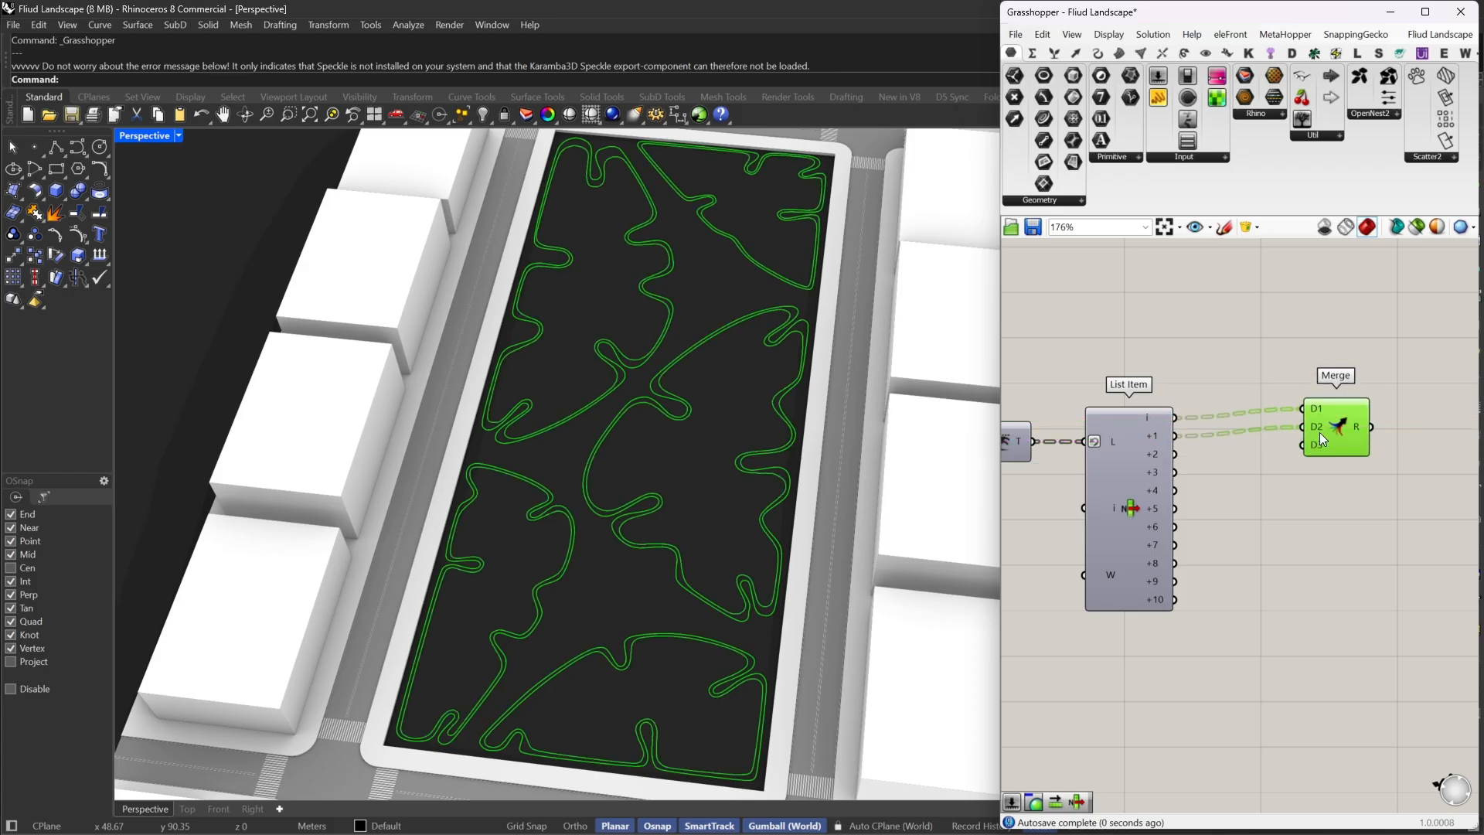
drag(1309, 438, 1174, 453)
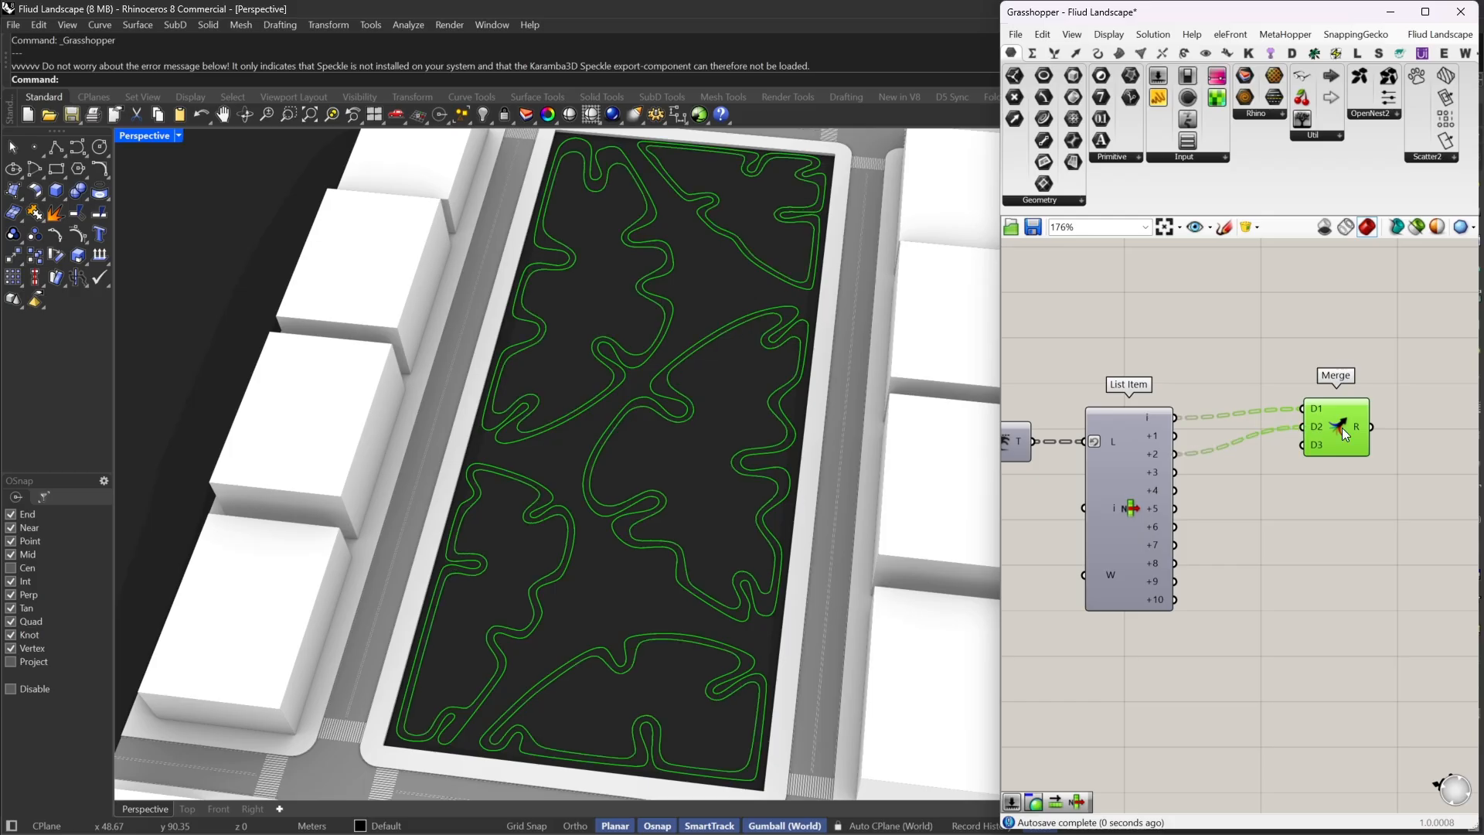
drag(1300, 440, 1176, 490)
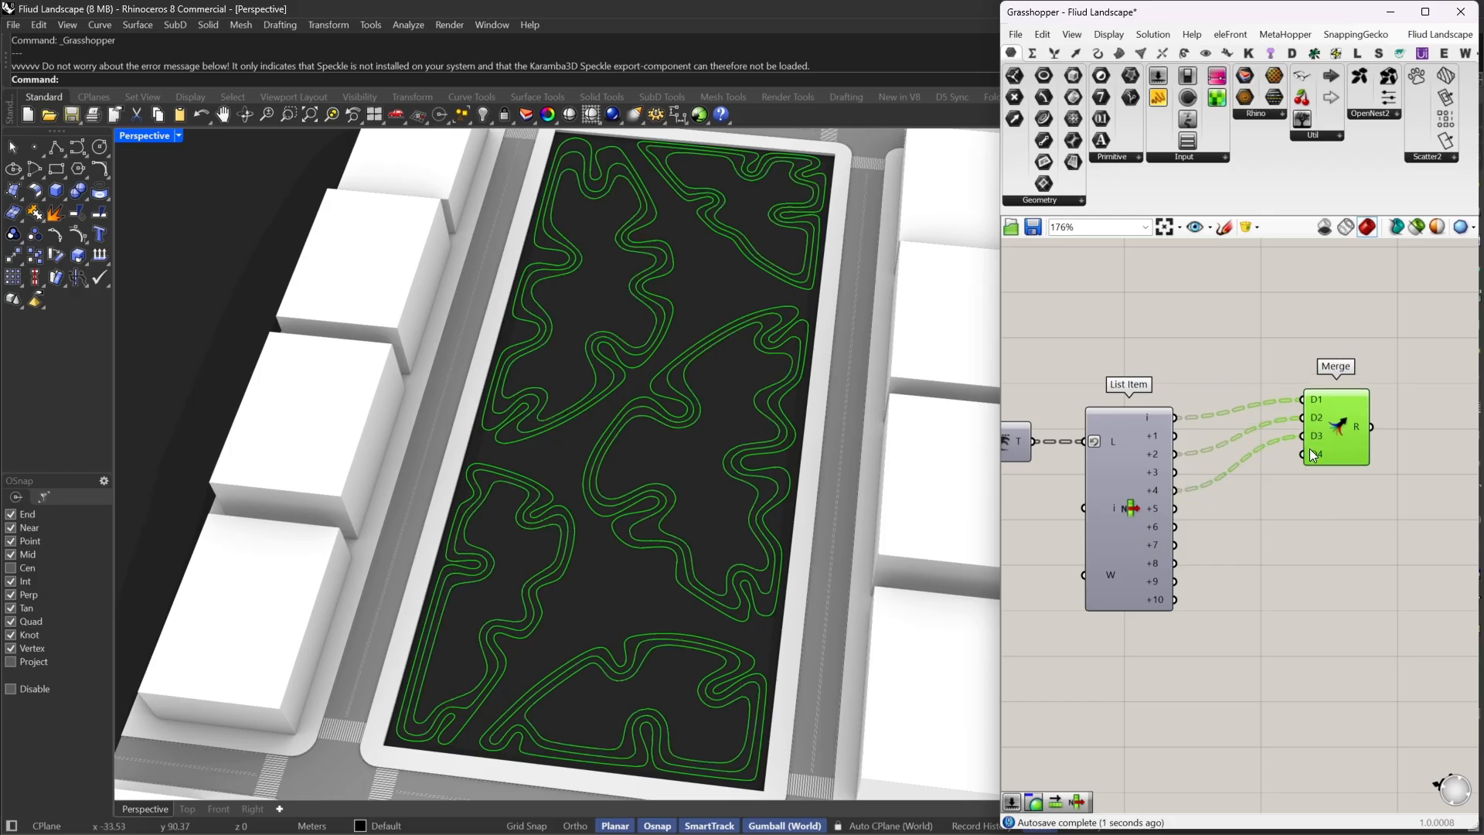
drag(1312, 455, 1168, 528)
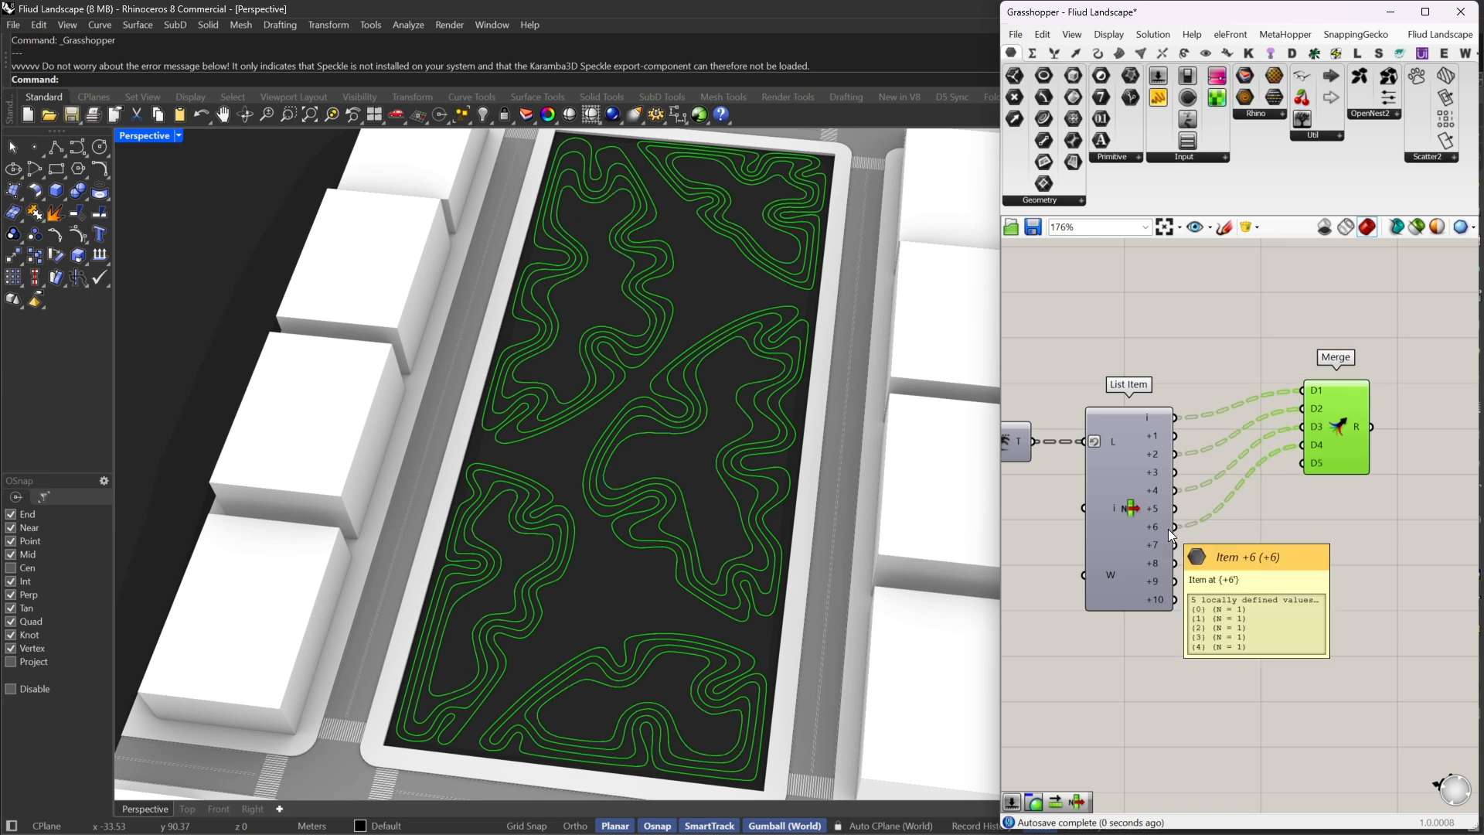
drag(1310, 465, 1183, 559)
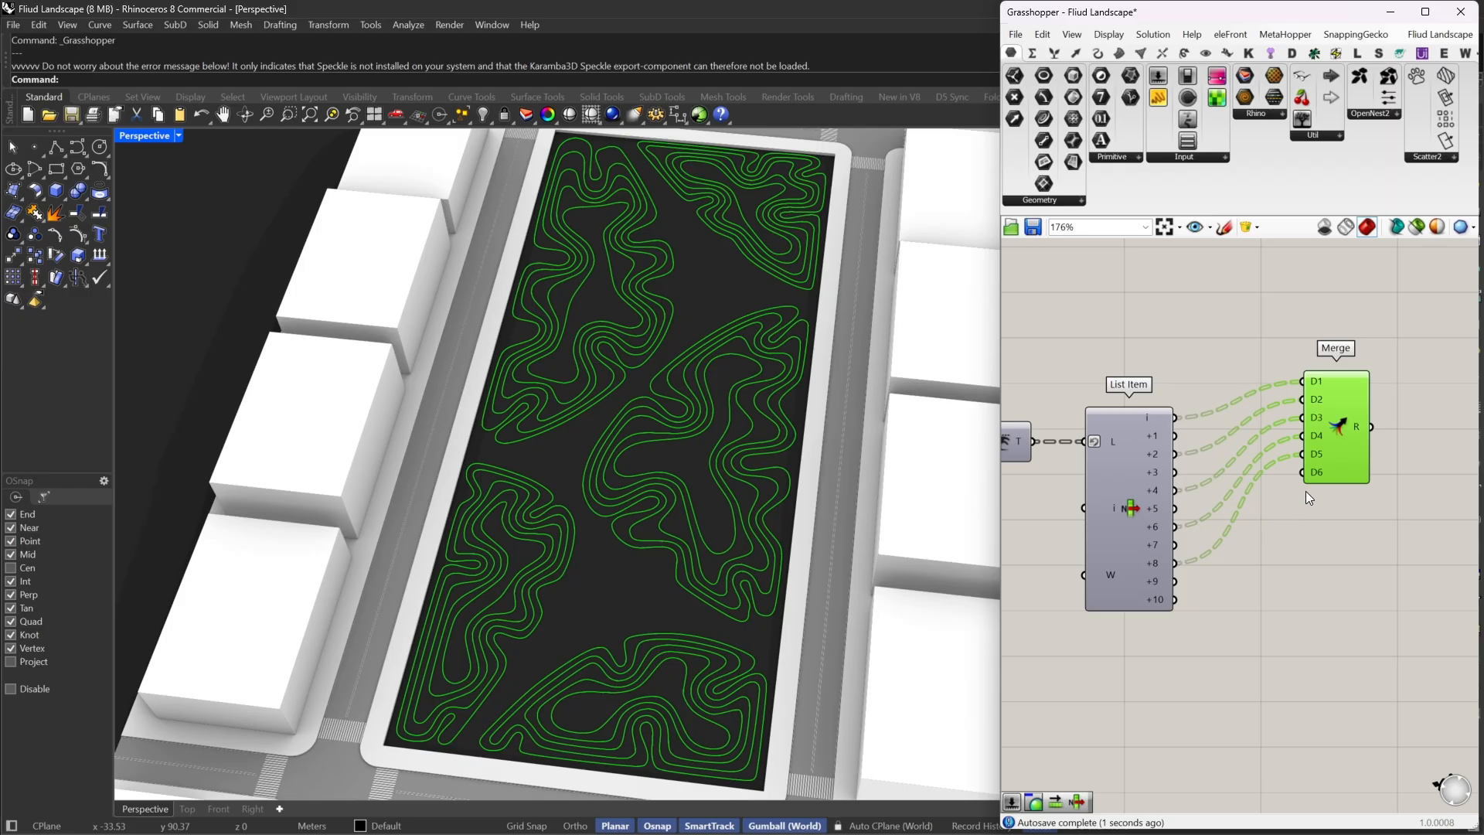
drag(1305, 473, 1184, 596)
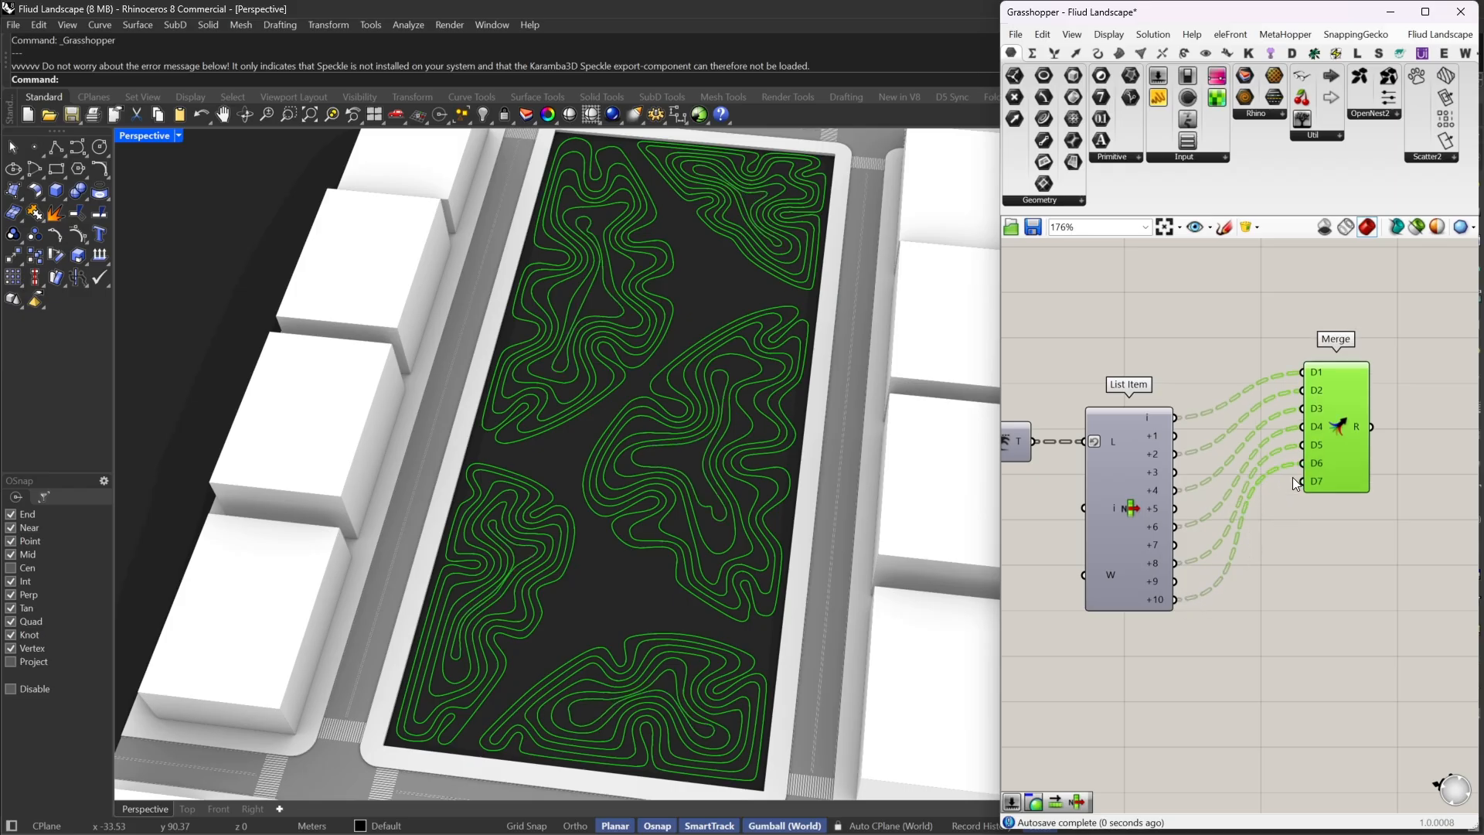
ctrl+drag(1302, 465, 1179, 600)
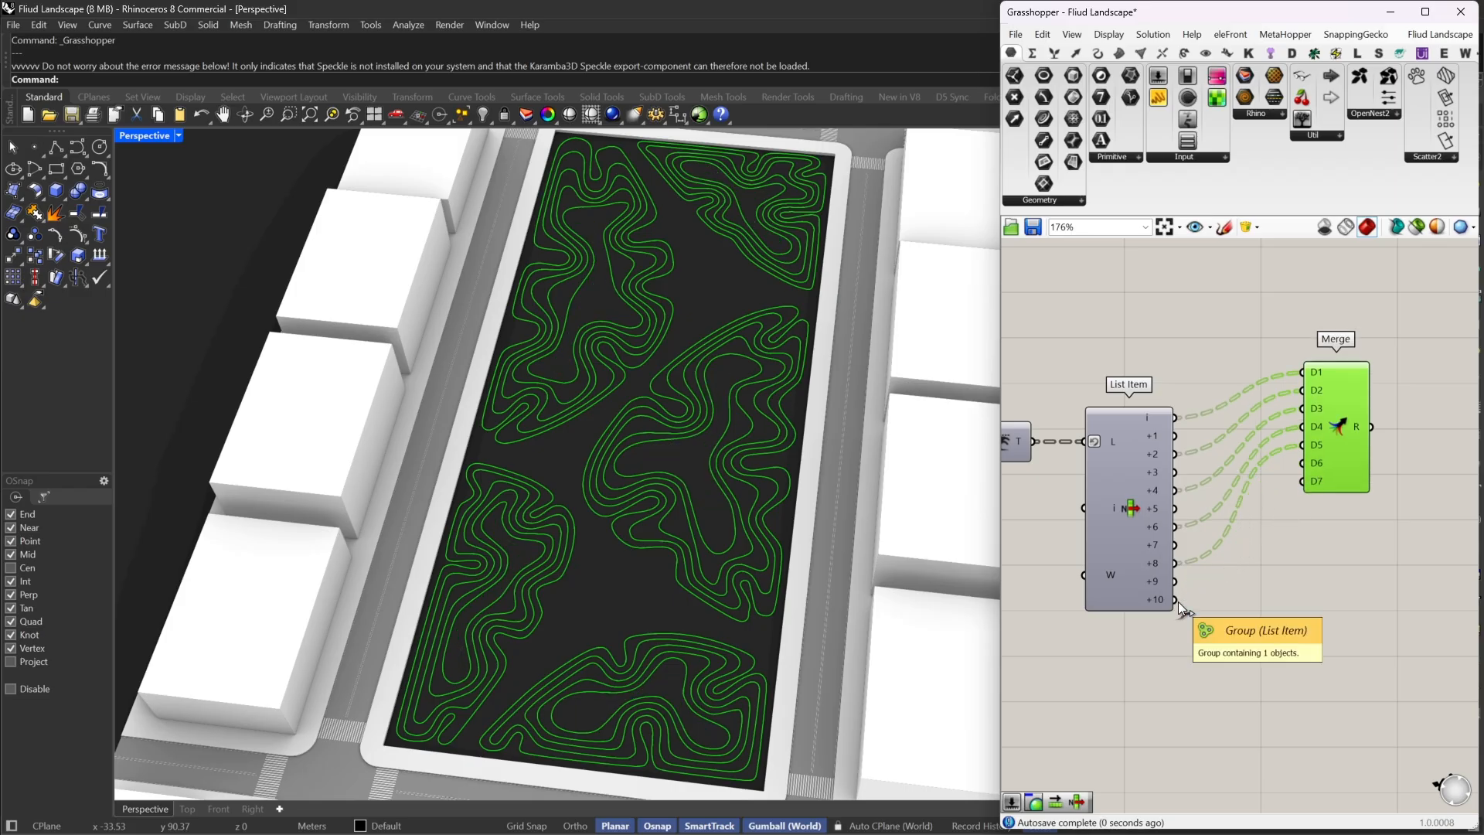
Align Merge beside List Item, remove its unused D7 input, and check the data of its R output
drag(1331, 424, 1309, 503)
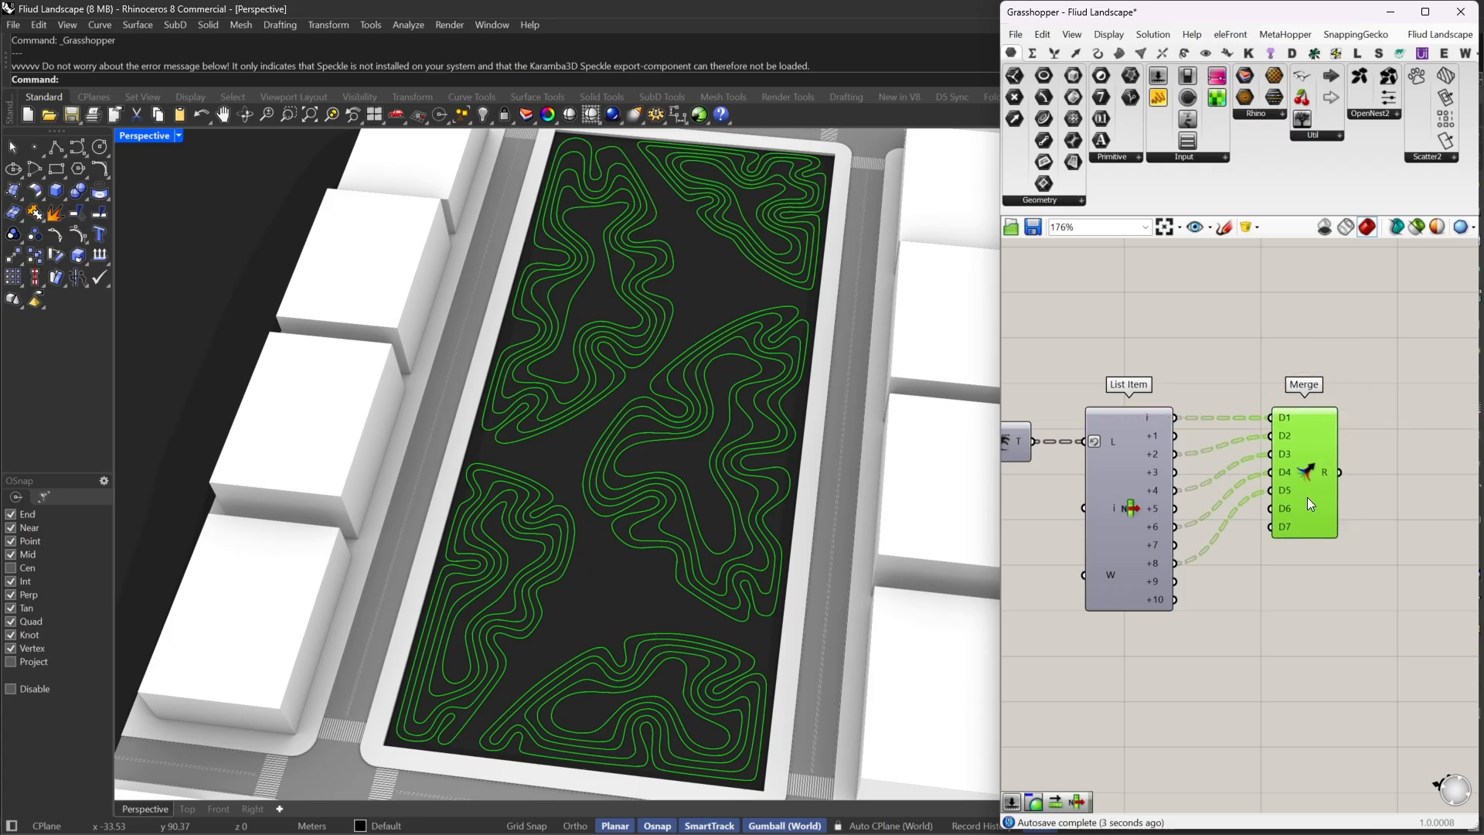
scroll(1288, 520, up, 5)
click(1307, 534)
scroll(1237, 485, down, 3)
drag(1306, 451, 1294, 439)
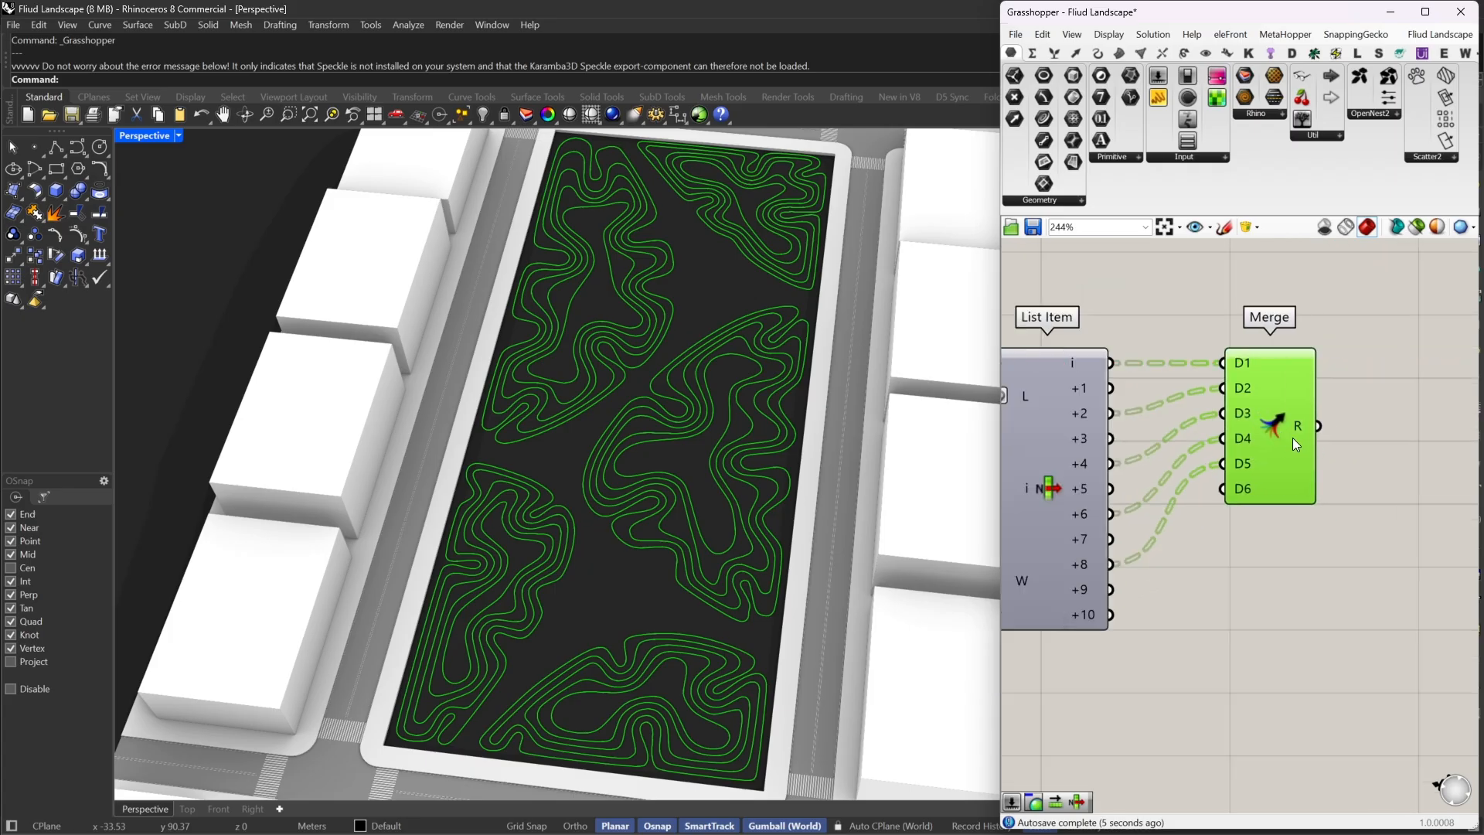
right_drag(1293, 437, 1203, 412)
mouse_move(1208, 416)
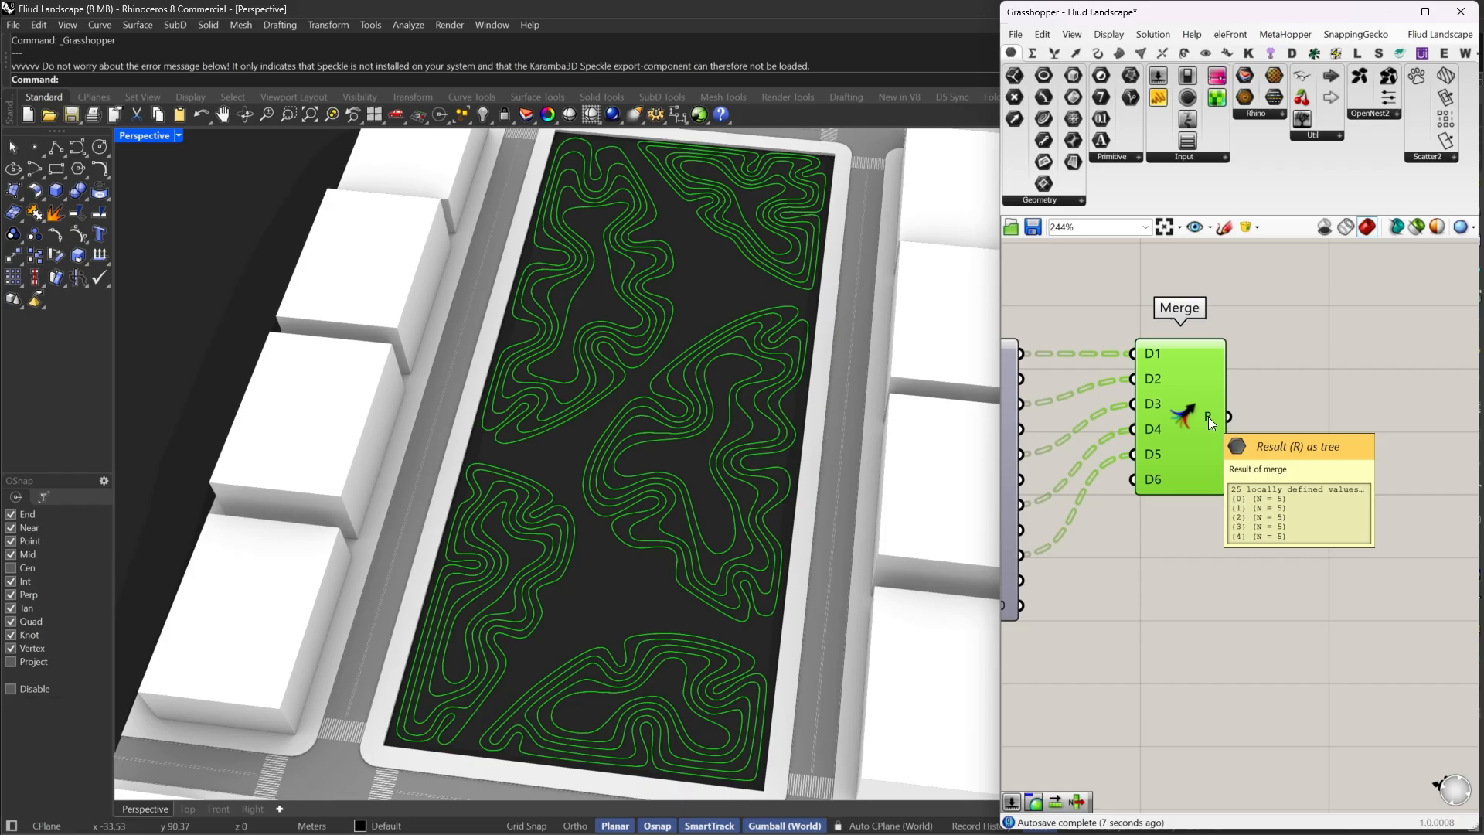
Add a Boundary Surfaces component and place it after the Merge component with space between them
right_drag(1337, 410, 1209, 442)
scroll(1208, 442, down, 3)
double_click(1256, 455)
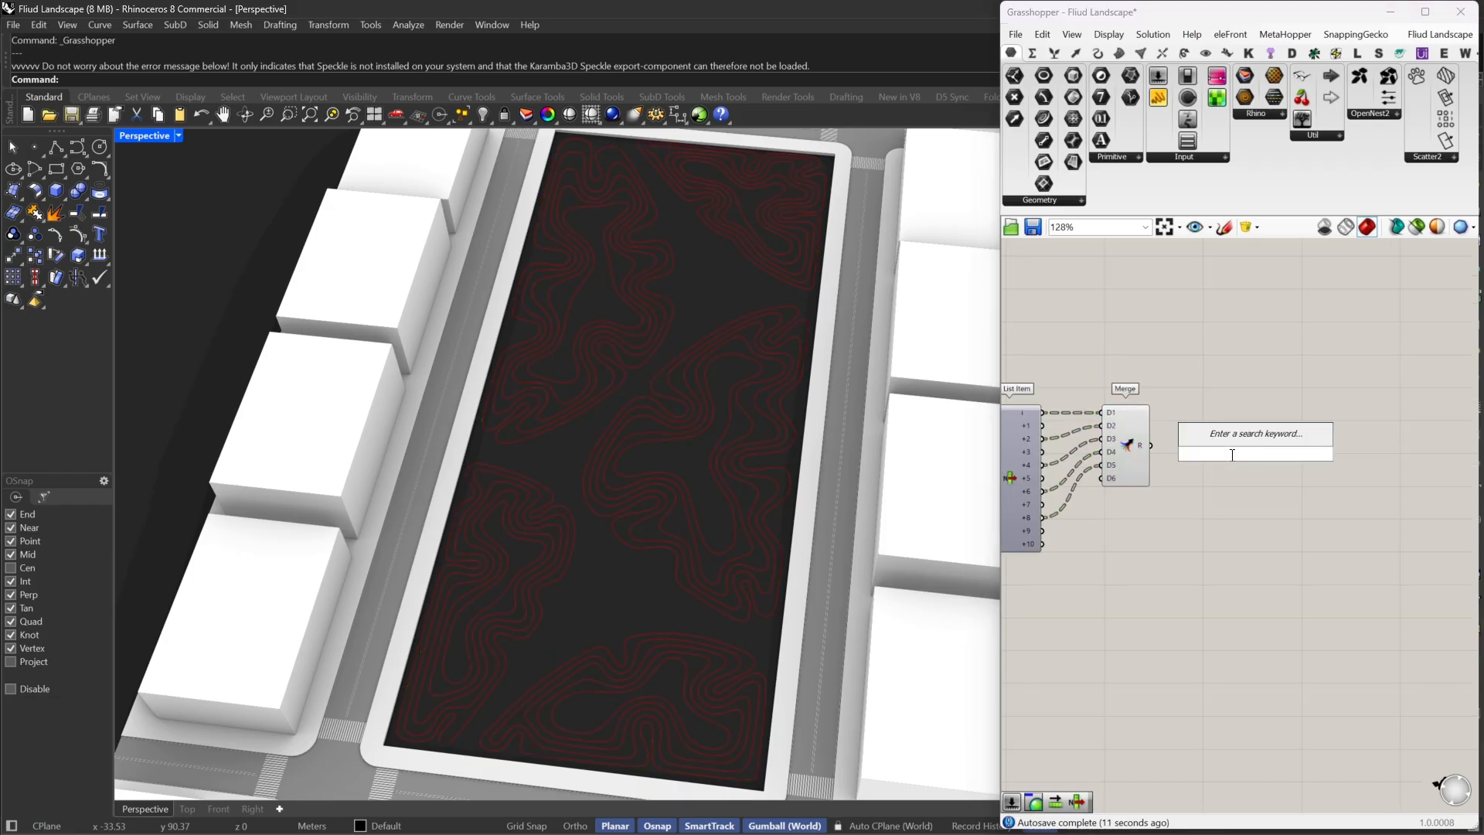
text(boundary)
key(Return)
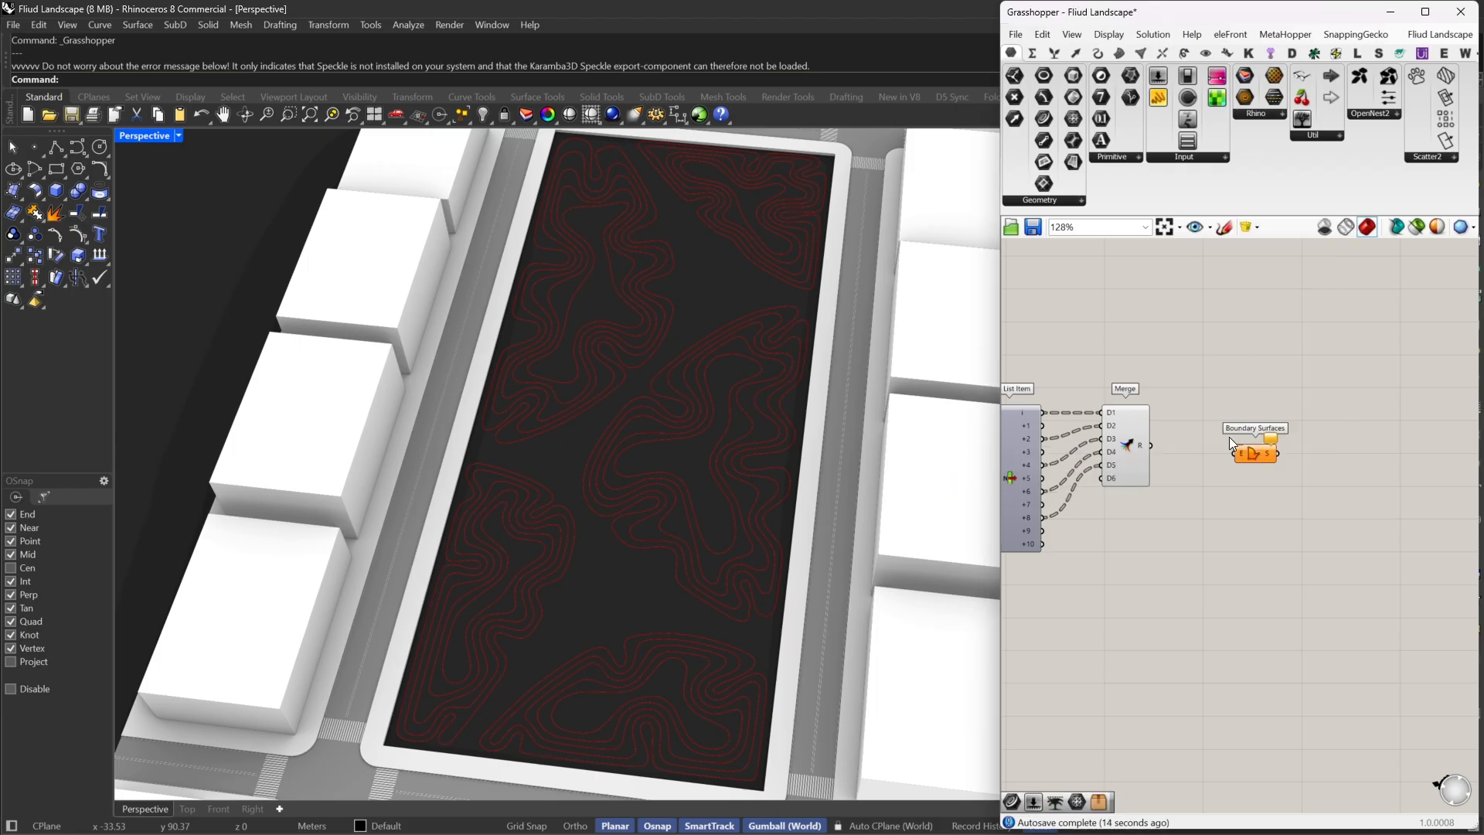
scroll(1254, 456, up, 2)
drag(1252, 450, 1363, 396)
right_drag(1334, 411, 1292, 421)
Add a Shift List component after Merge and wire Merge's R output into its L input
double_click(1147, 462)
text(s)
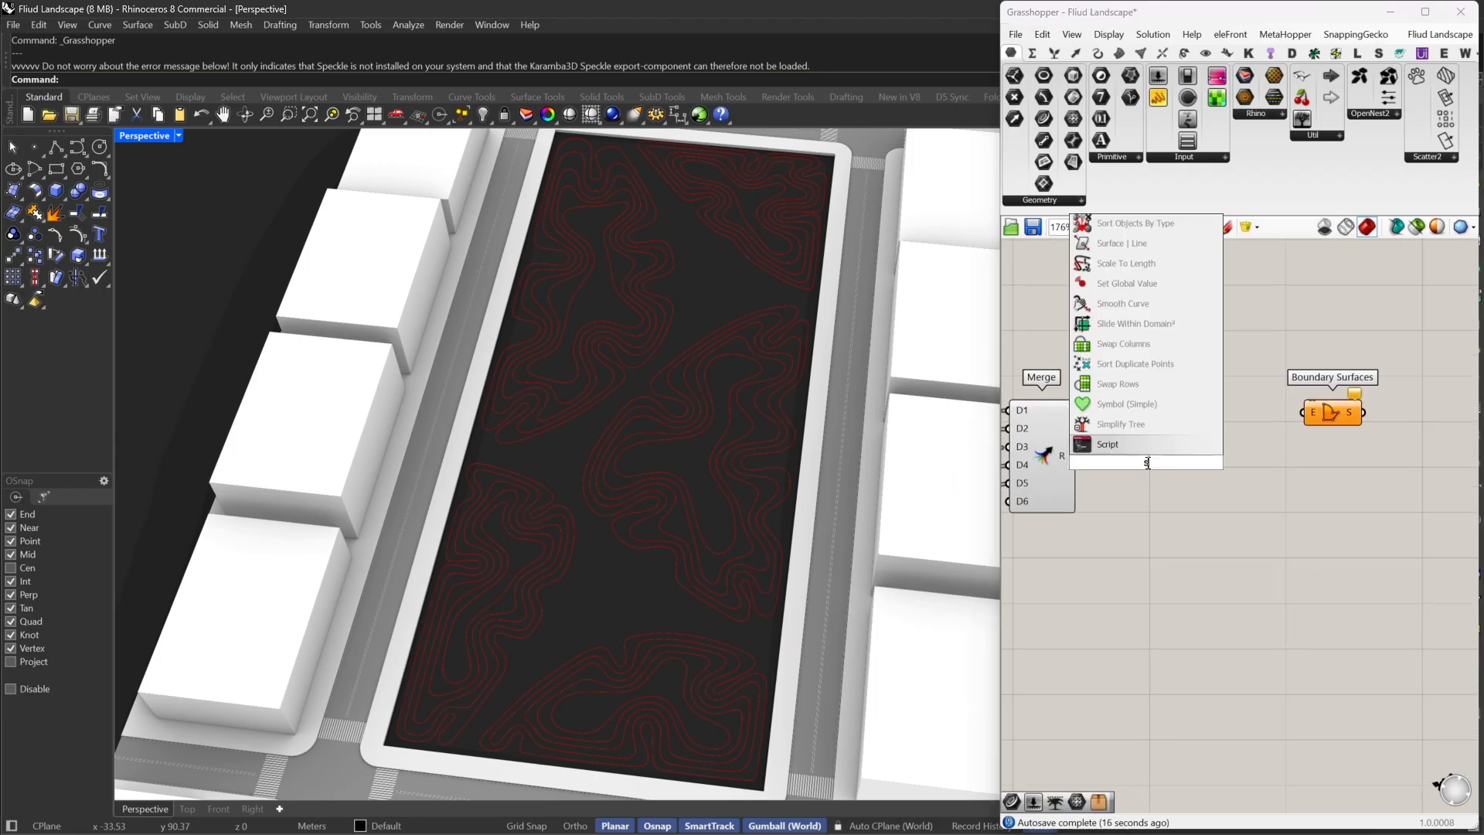
text(hi)
click(1121, 431)
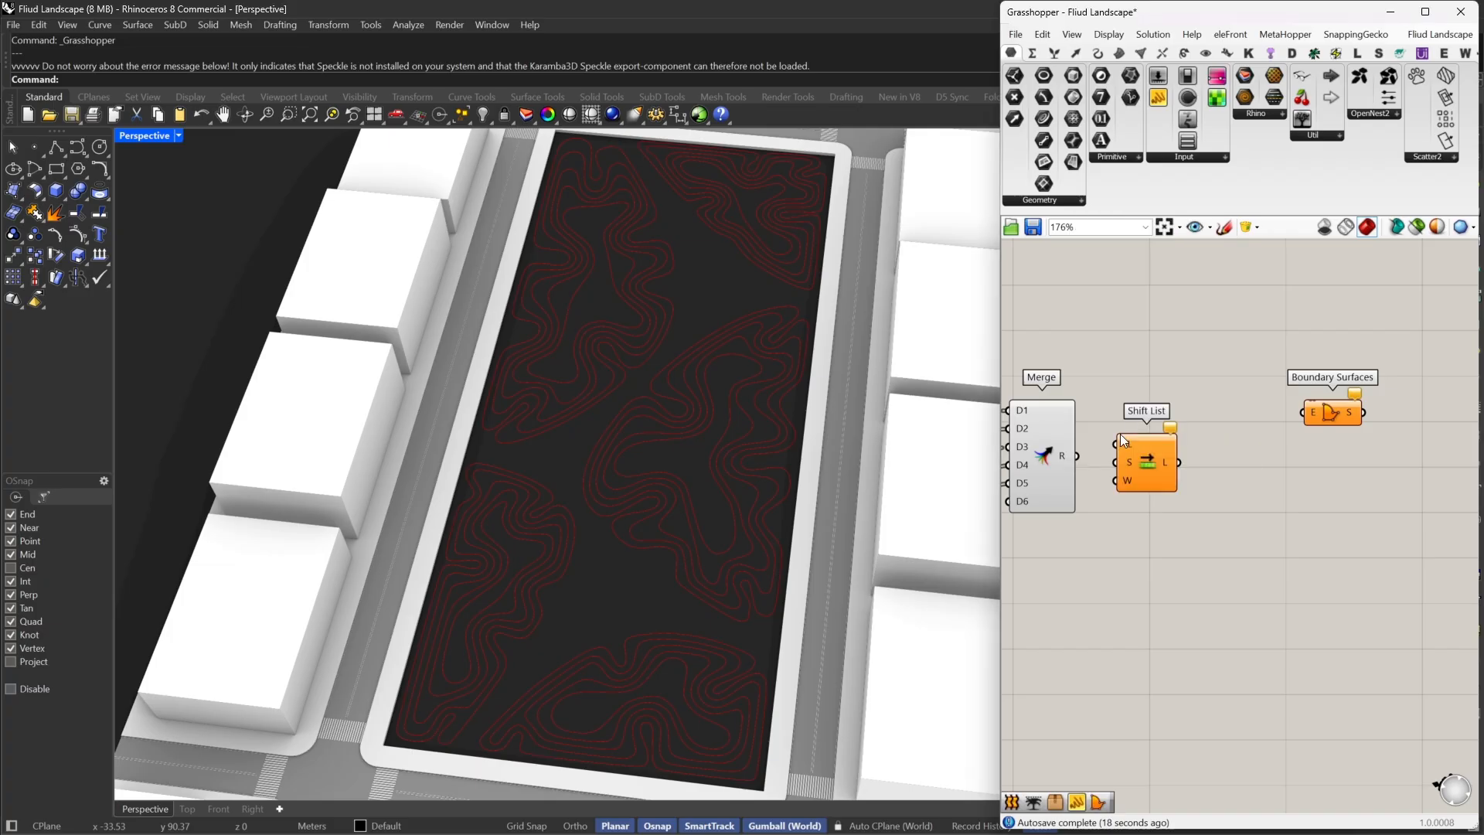
drag(1083, 458, 1114, 456)
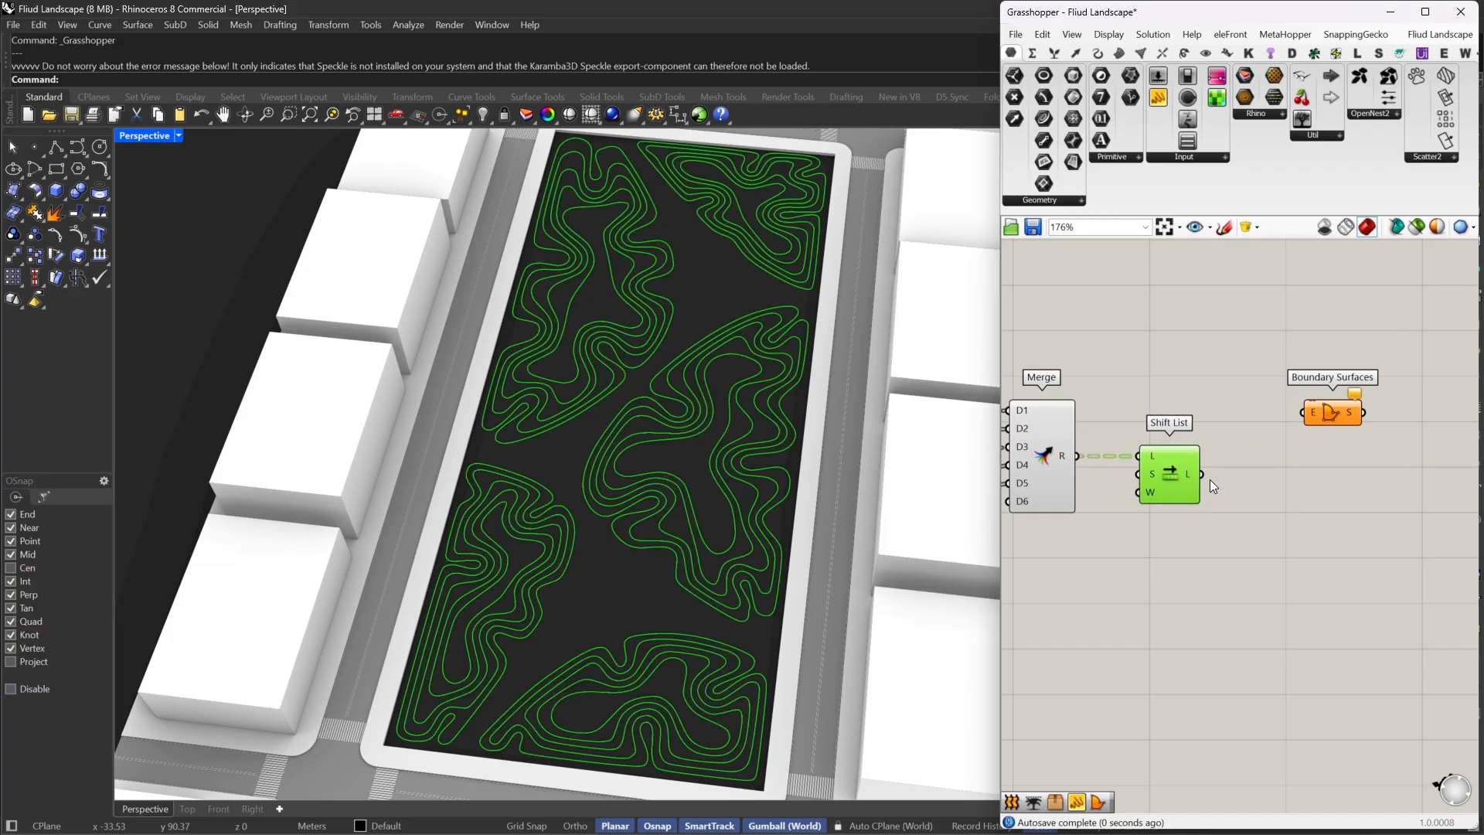
scroll(1191, 472, up, 2)
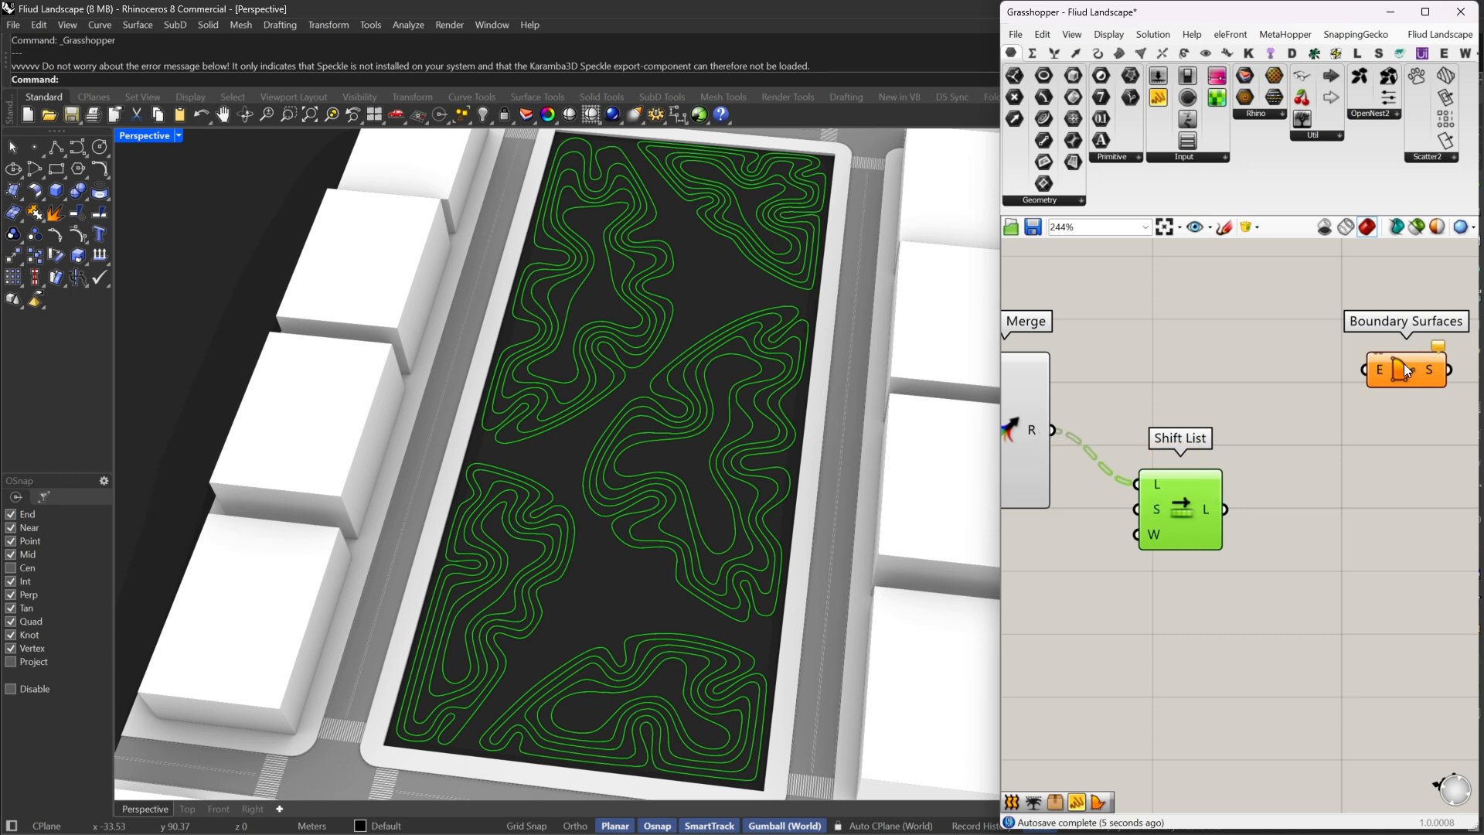
Add a second Merge, feed the first Merge's R into a grafted D1 input, and wire Shift List's L output into D2
double_click(1218, 401)
text(merge)
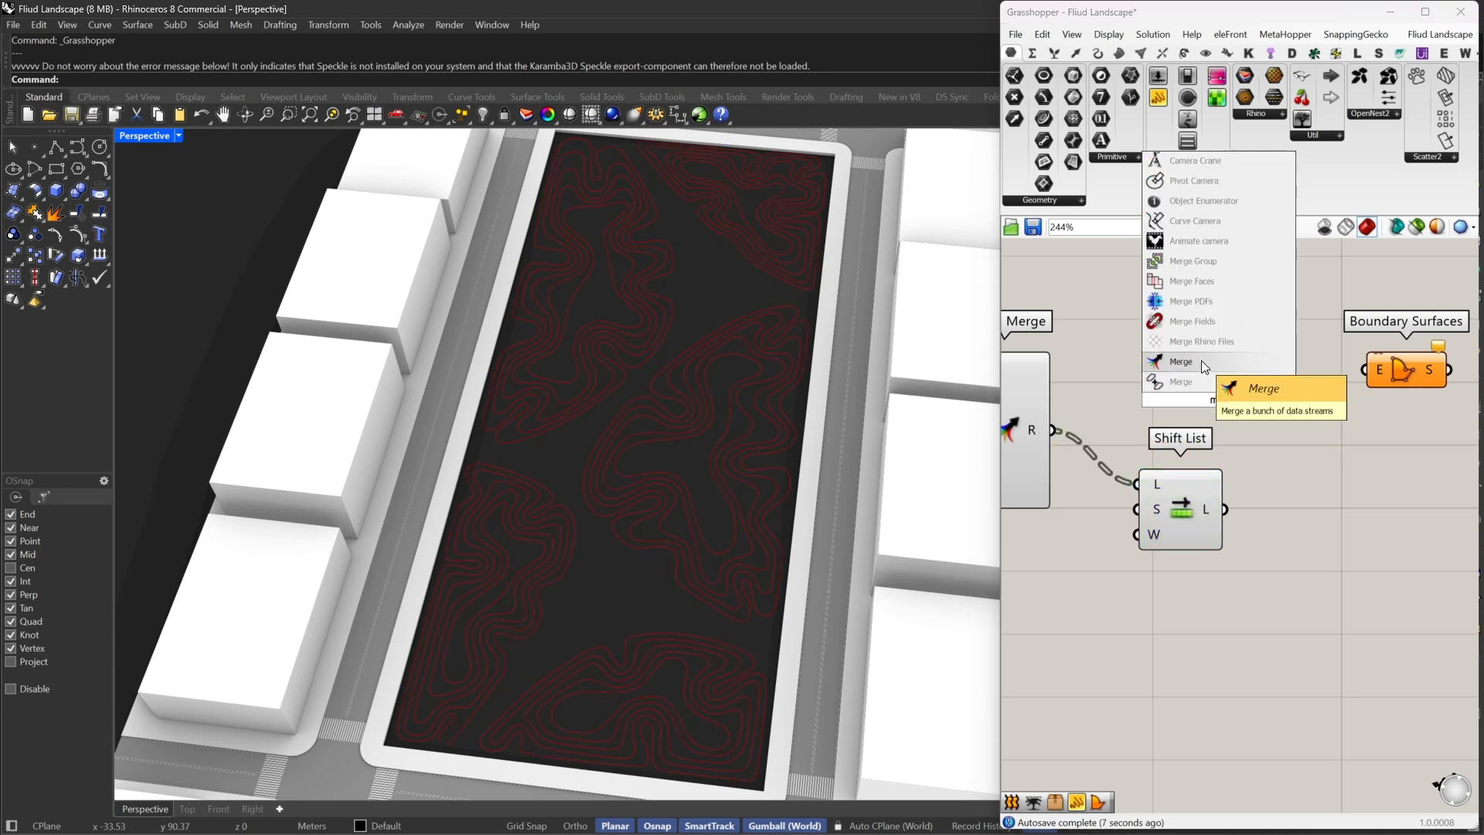
click(1202, 360)
drag(1175, 386, 1055, 430)
right_click(1189, 387)
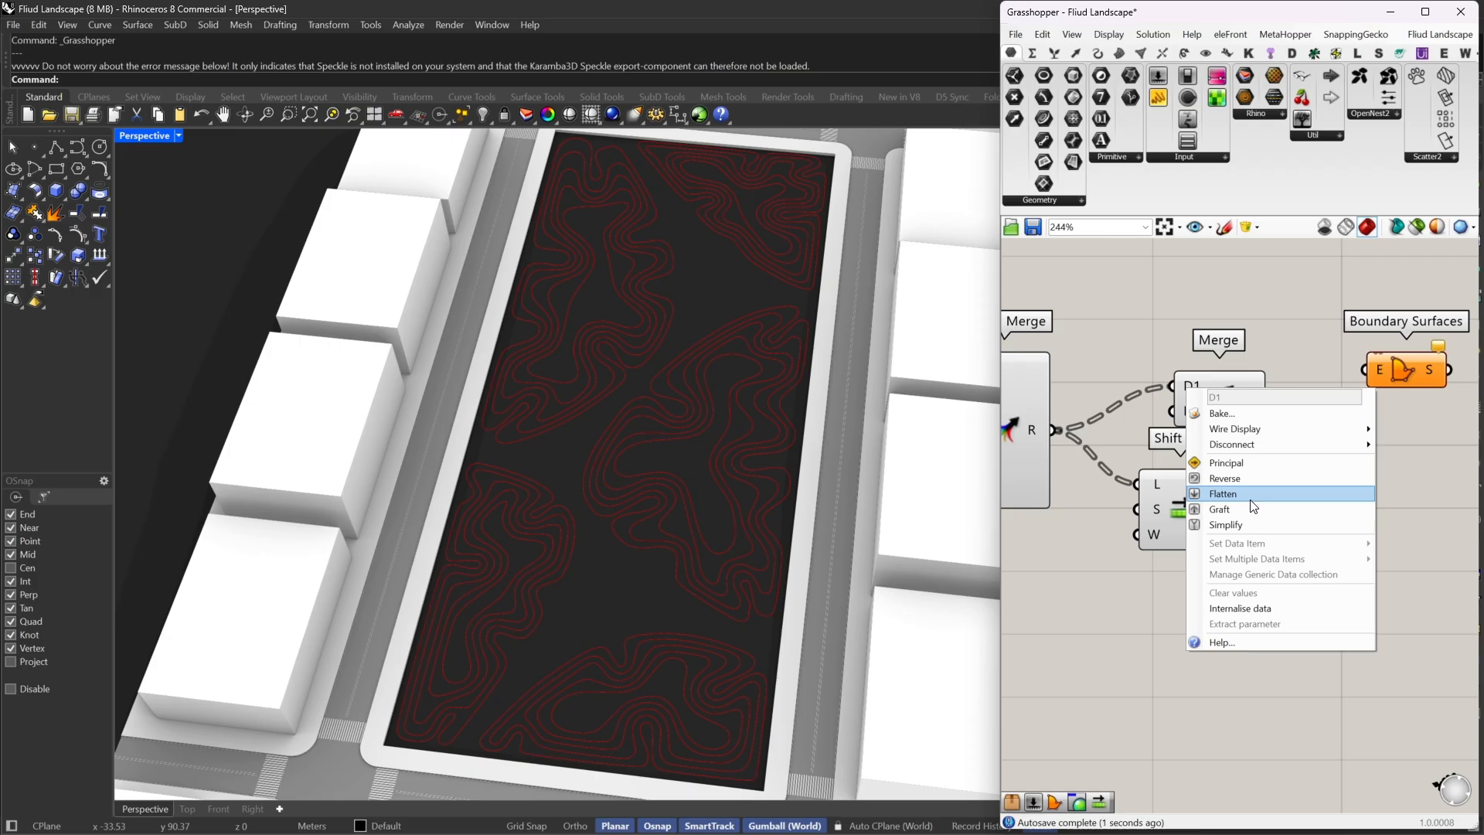
click(1253, 508)
drag(1196, 408, 1281, 452)
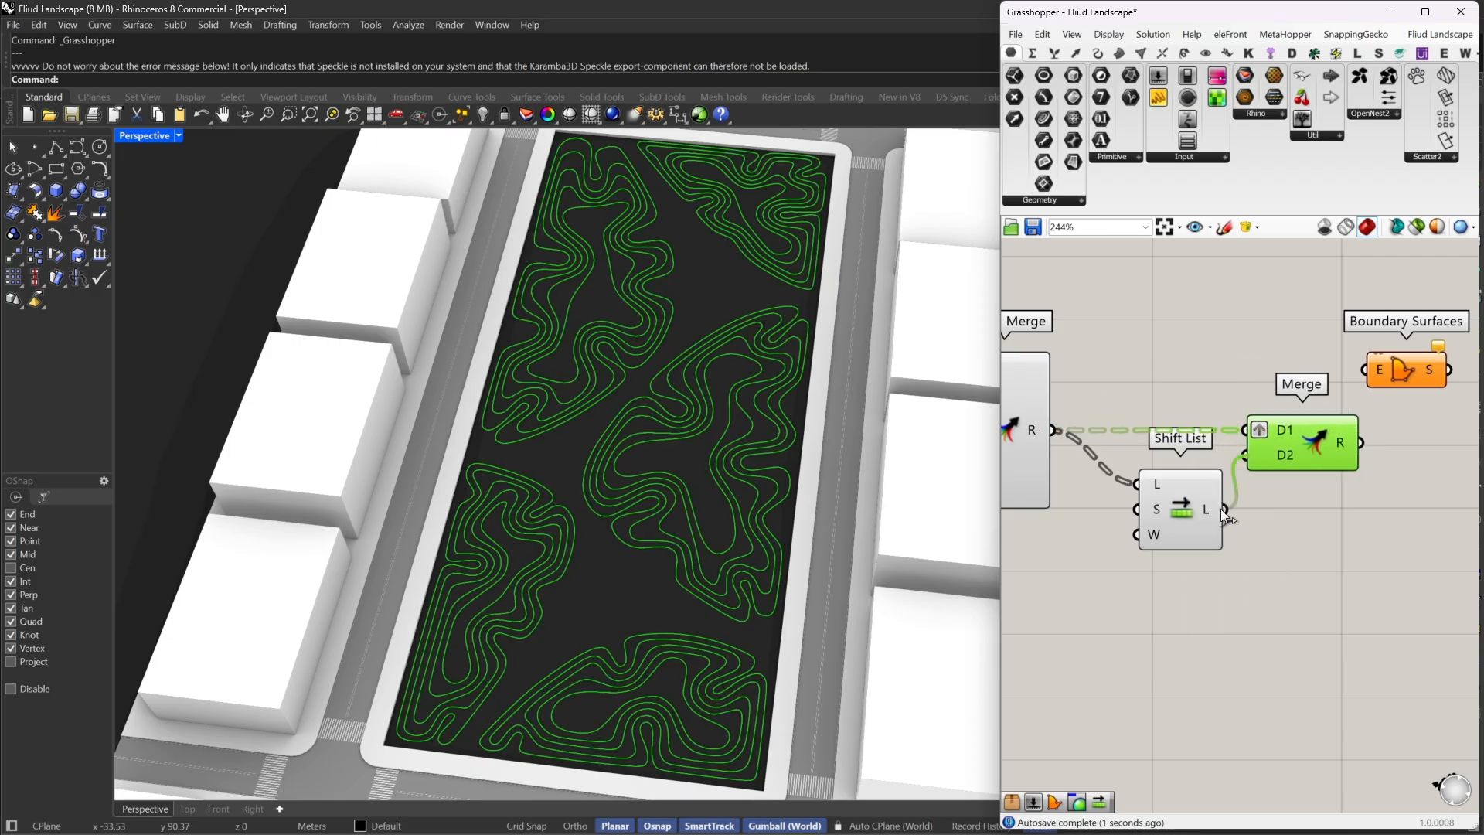
drag(1222, 508, 1222, 508)
Invert the Shift List's W input
scroll(1259, 453, up, 1)
right_click(1130, 547)
click(1170, 633)
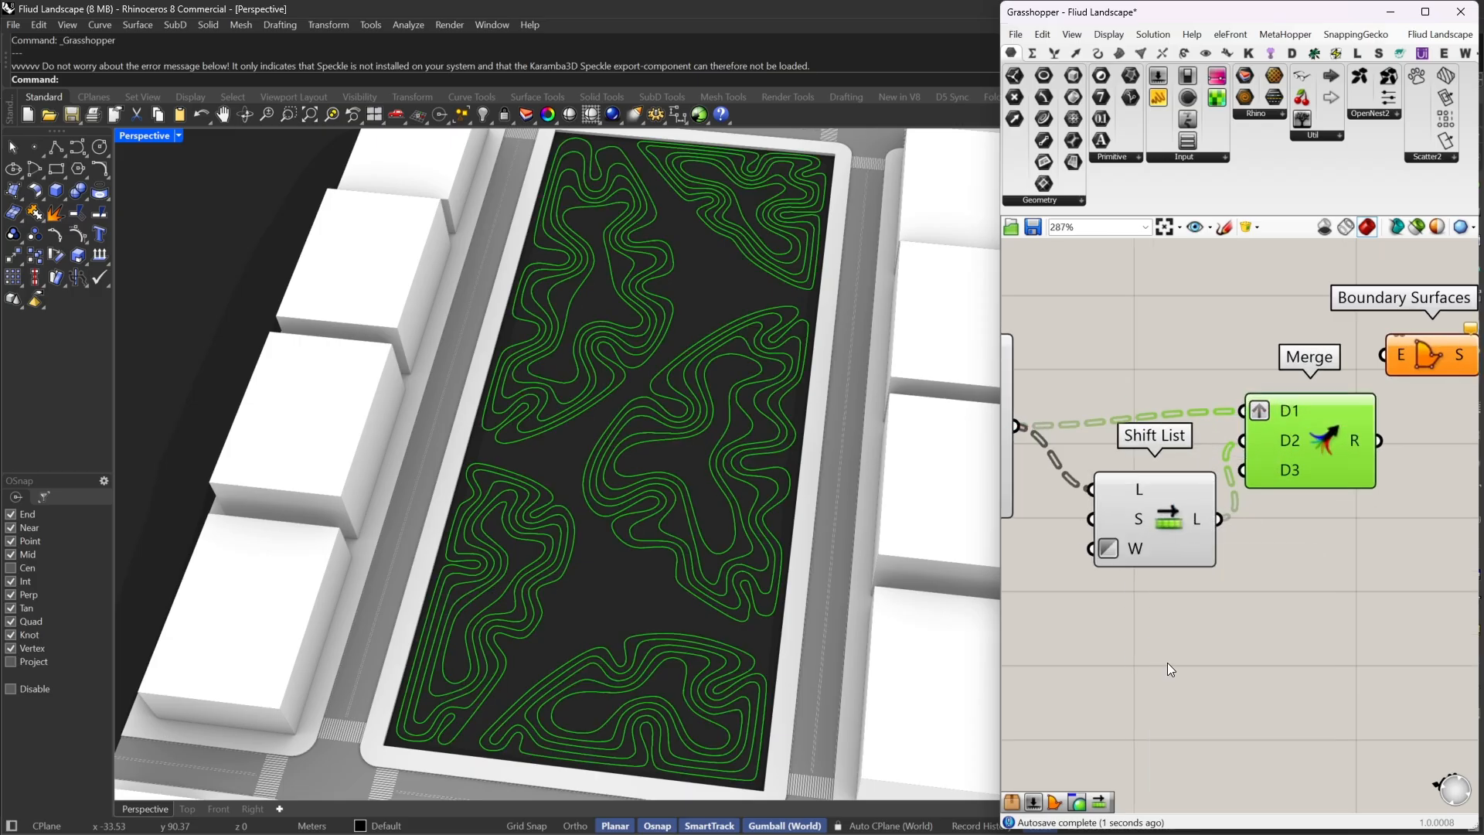
Graft the second Merge's D2 input and simplify both its D1 and D2 inputs
right_click(1260, 441)
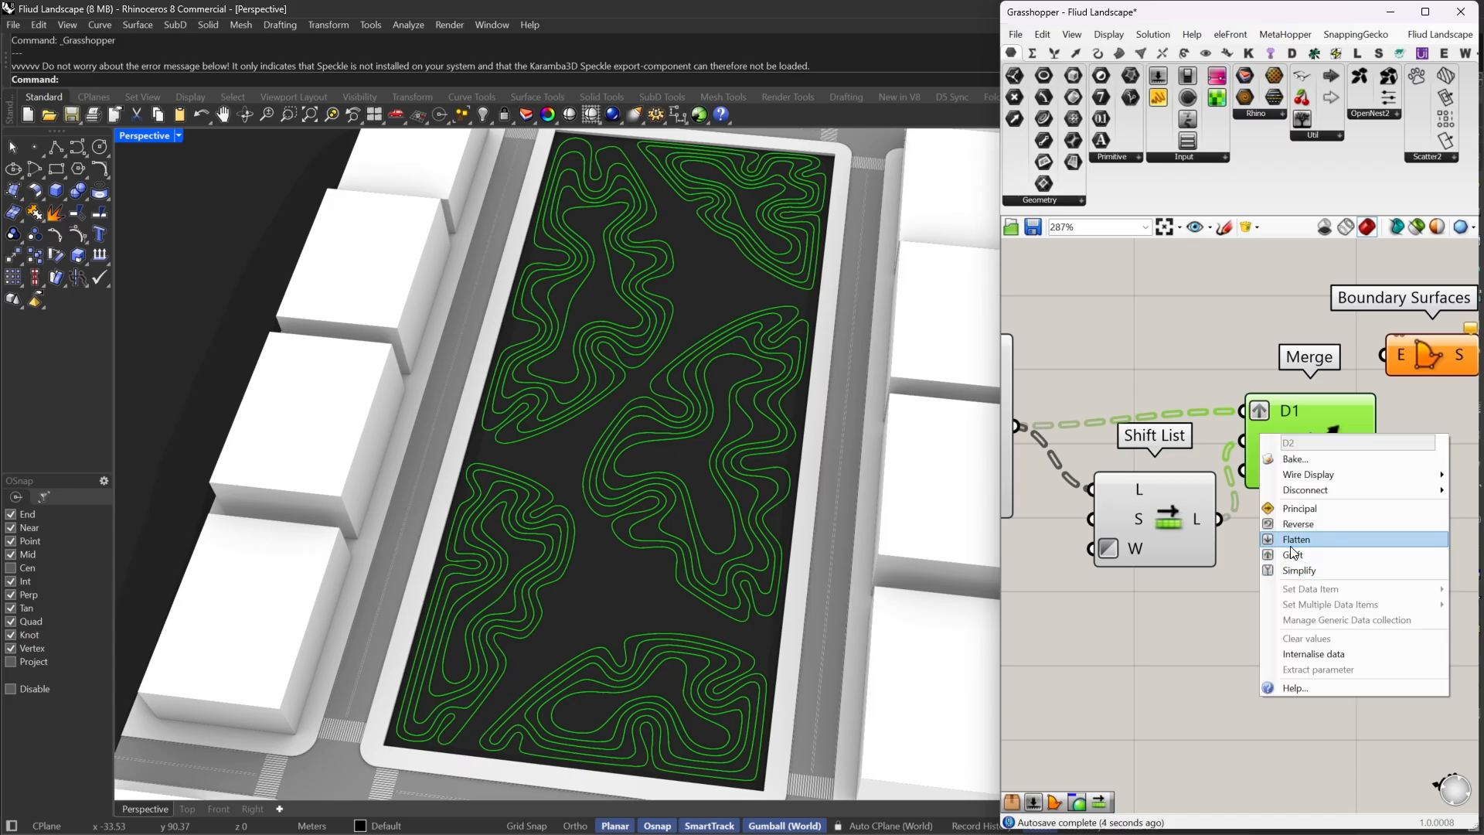
click(1283, 541)
right_click(1260, 438)
click(1284, 572)
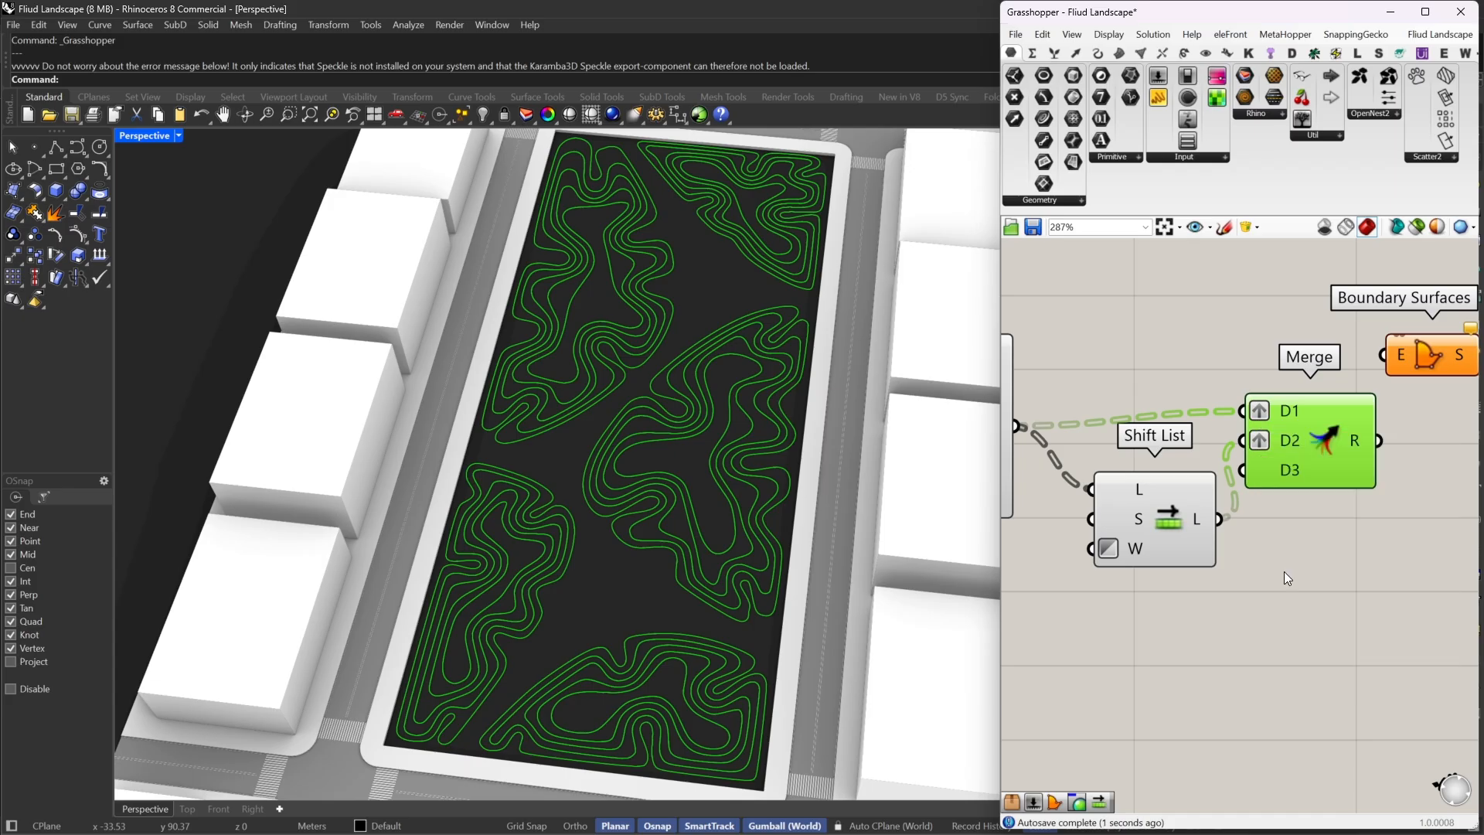
right_click(1236, 417)
click(1272, 538)
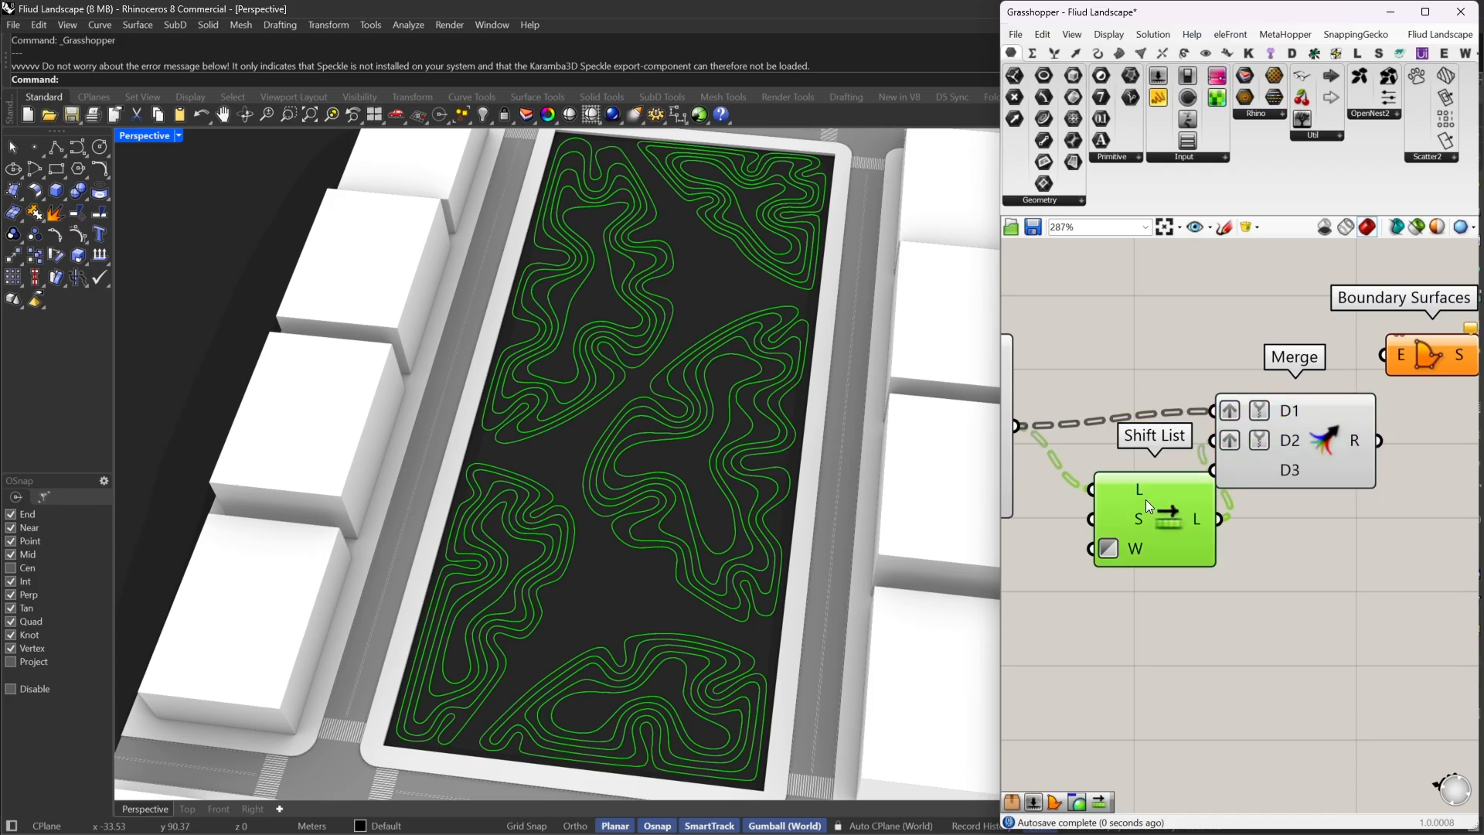
Remove the second Merge's unused D3 input, wire its R output into Boundary Surfaces' E input, and align the two components
scroll(1300, 473, up, 5)
click(1360, 465)
scroll(1357, 468, down, 4)
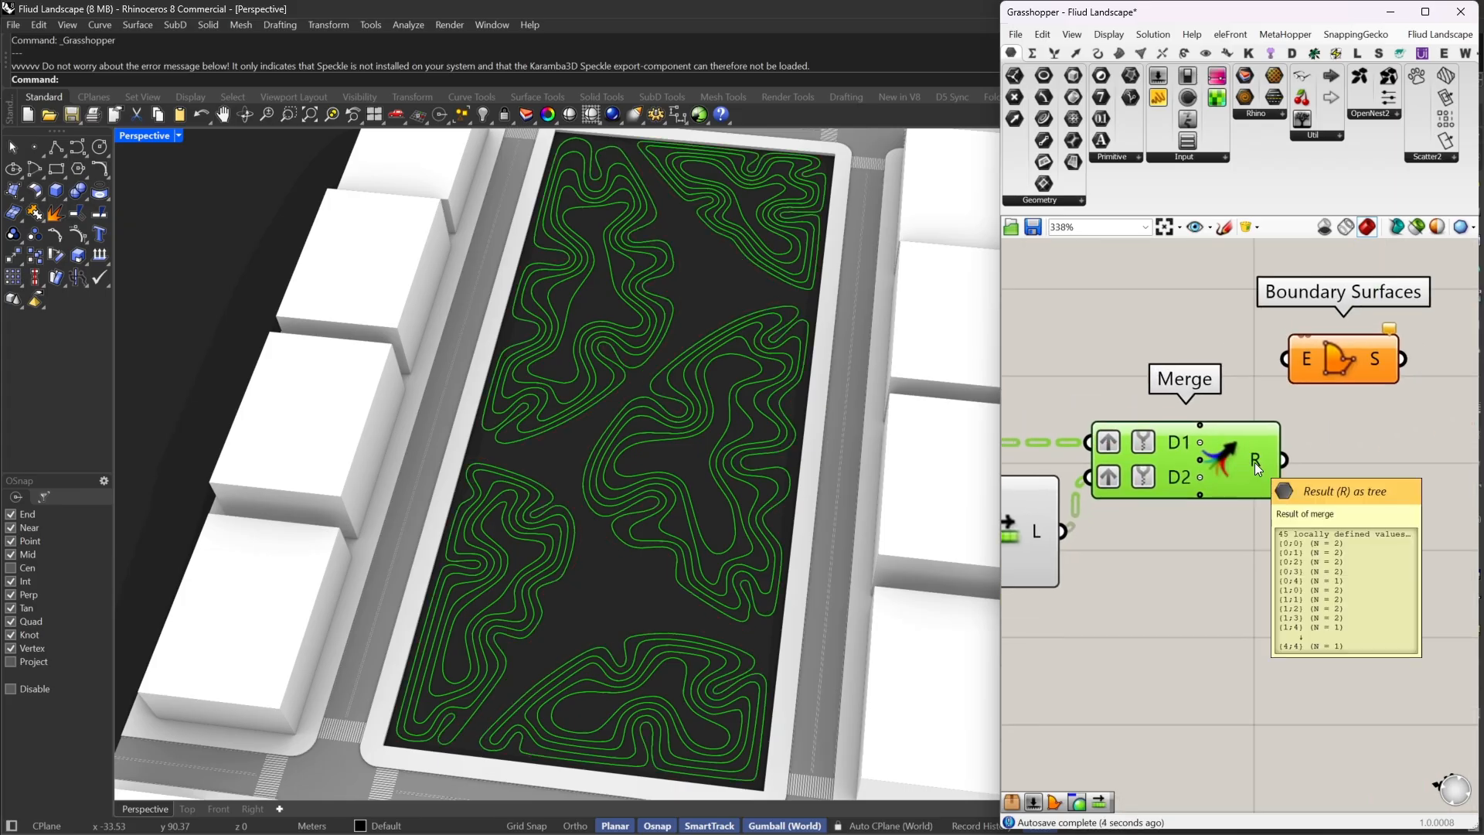
drag(1282, 460, 1408, 475)
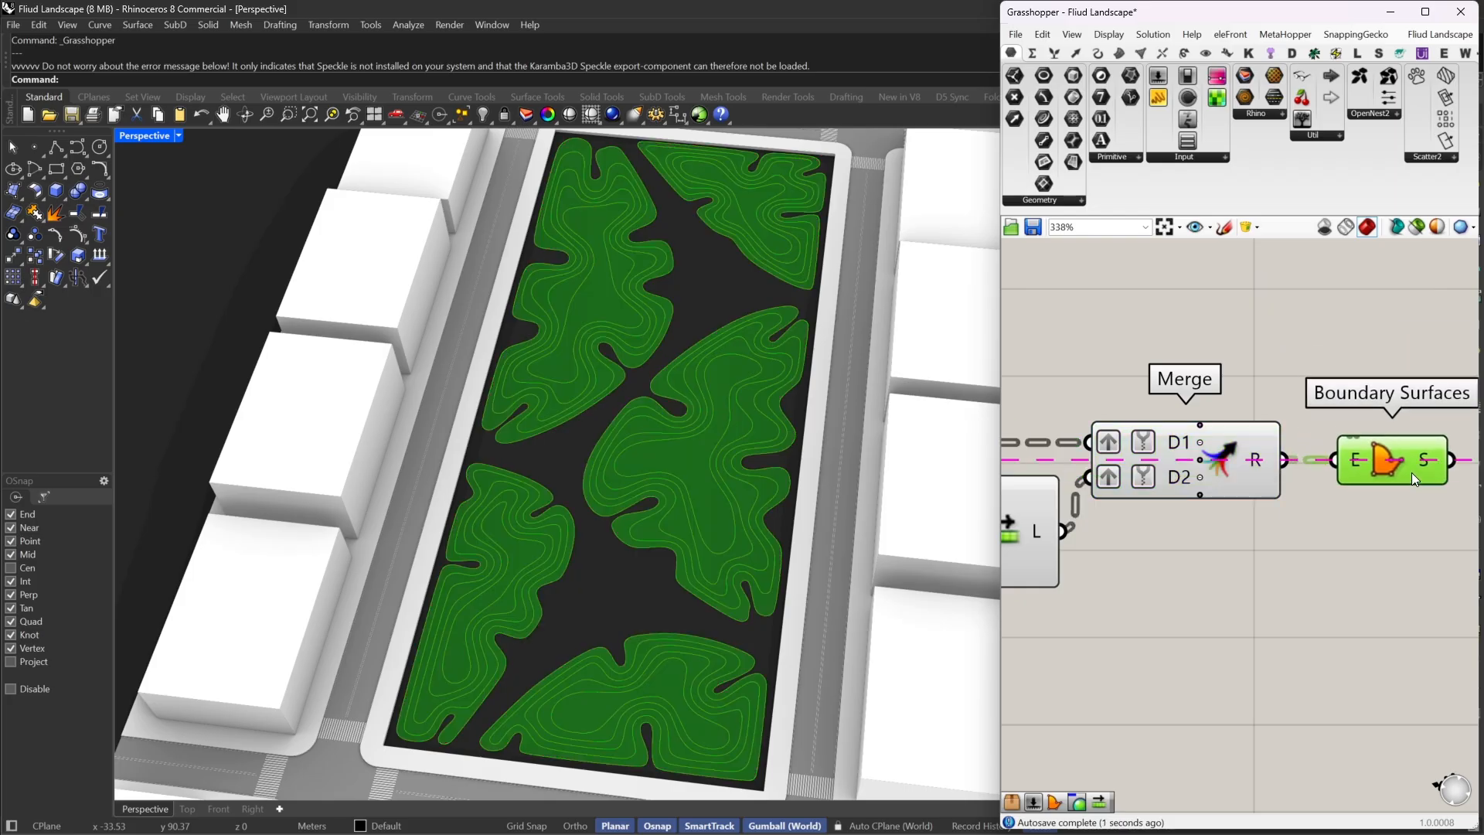
scroll(1394, 478, down, 1)
scroll(1346, 438, down, 4)
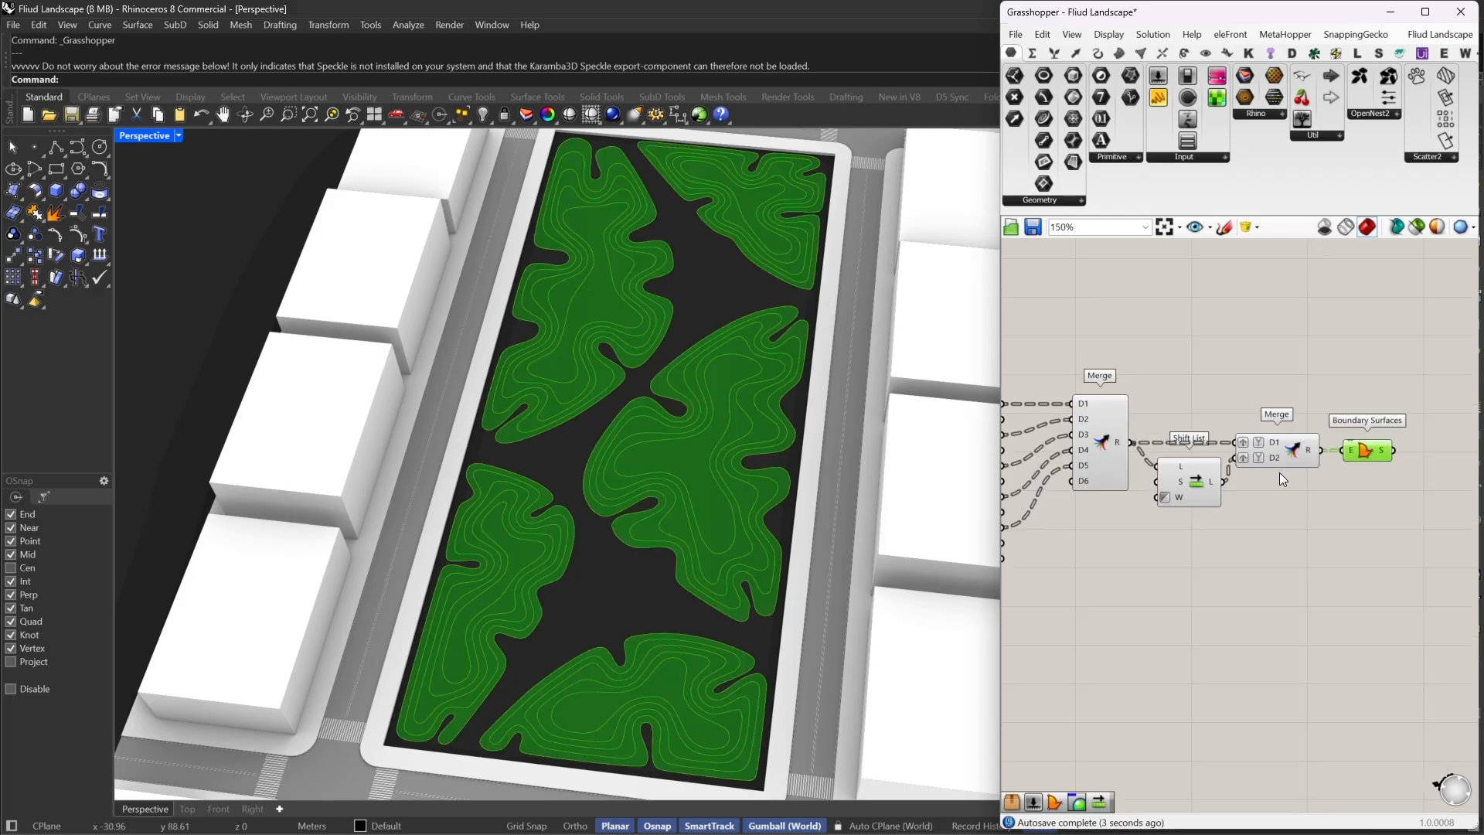
Turn off the preview of both Merge components, Shift List and Boundary Surfaces
right_drag(1279, 471, 1216, 464)
drag(1277, 574, 1023, 362)
right_click(1136, 323)
click(1163, 343)
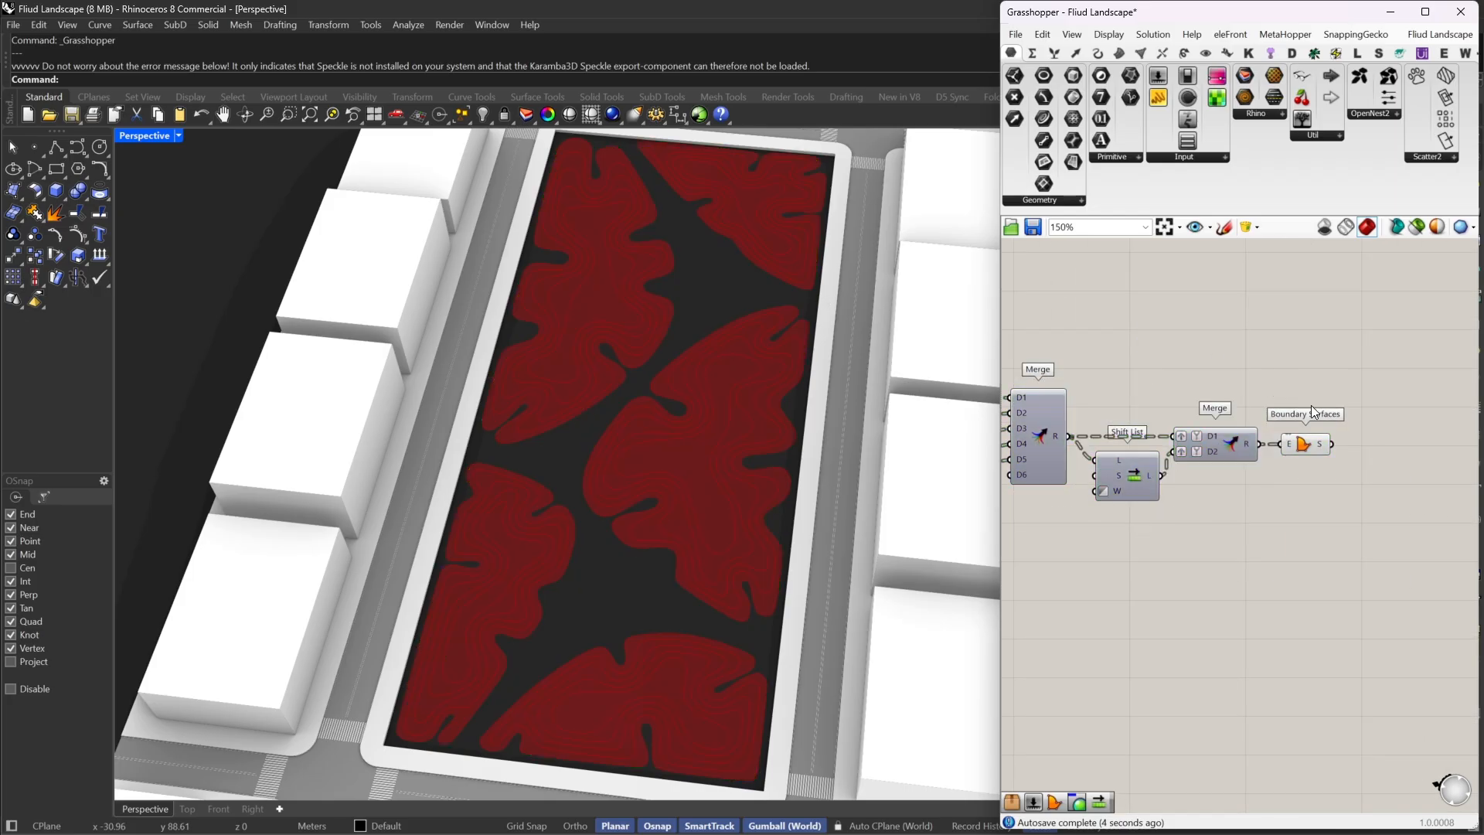
drag(1363, 408, 1168, 504)
right_click(1291, 369)
click(1323, 390)
Add a List Item component after Boundary Surfaces, leaving room for another component between them
right_drag(1367, 378, 1289, 413)
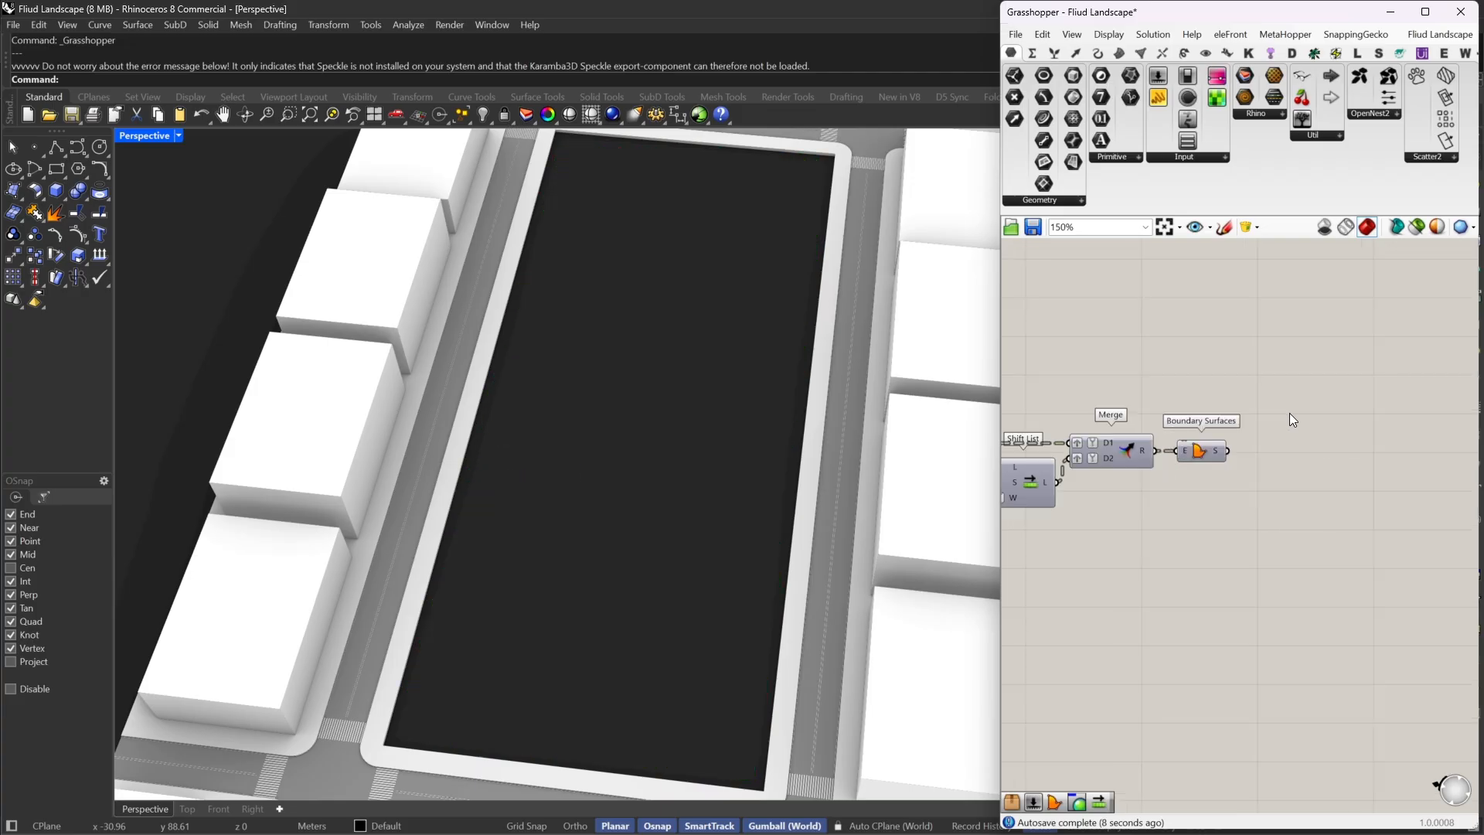
double_click(1290, 413)
text(li it)
key(Return)
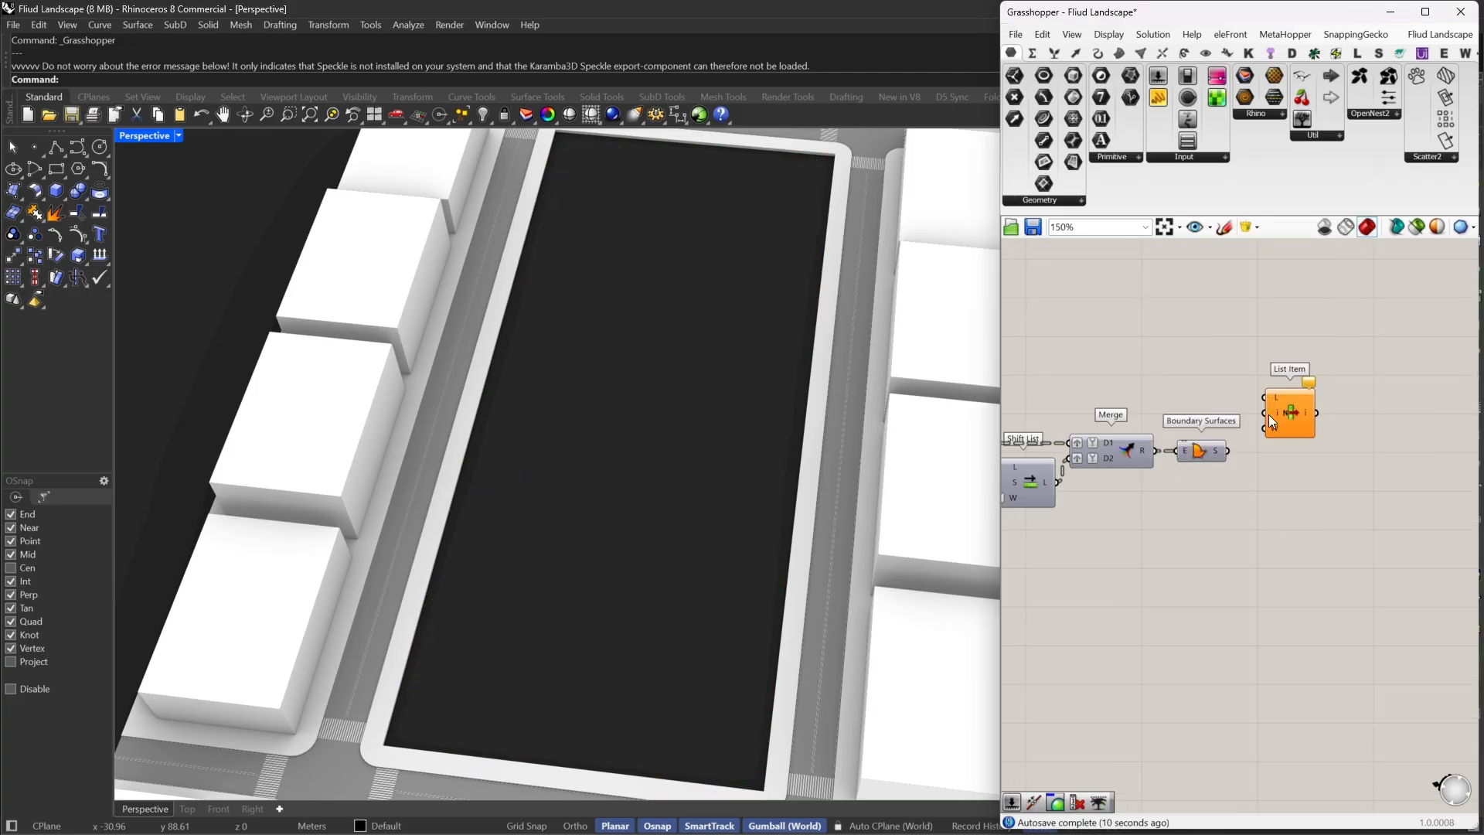
drag(1289, 415, 1320, 443)
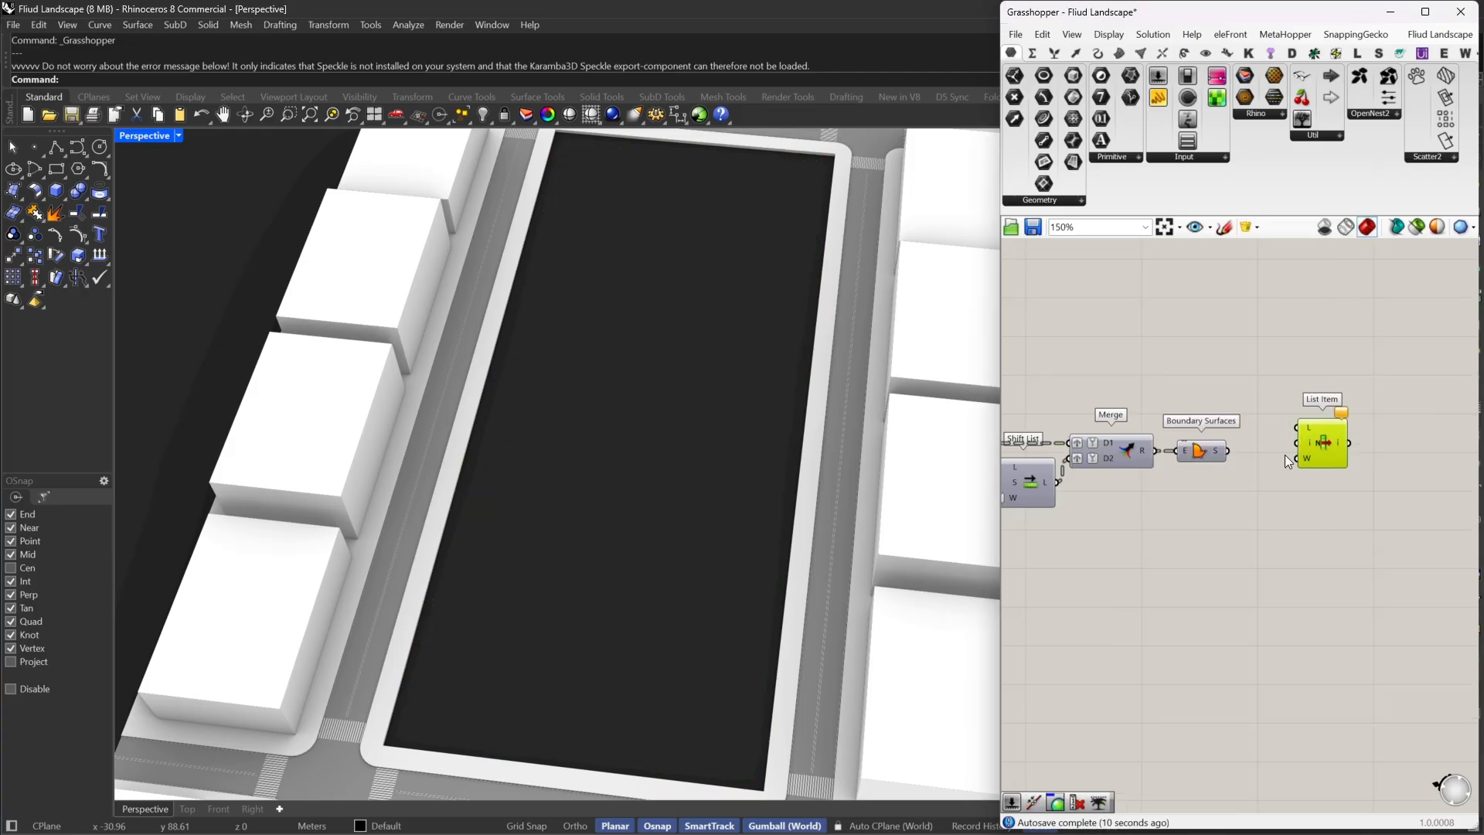
Add a Trim Tree component, wire Boundary Surfaces' S output into its T input, and simplify that input
double_click(1245, 490)
text(tr i)
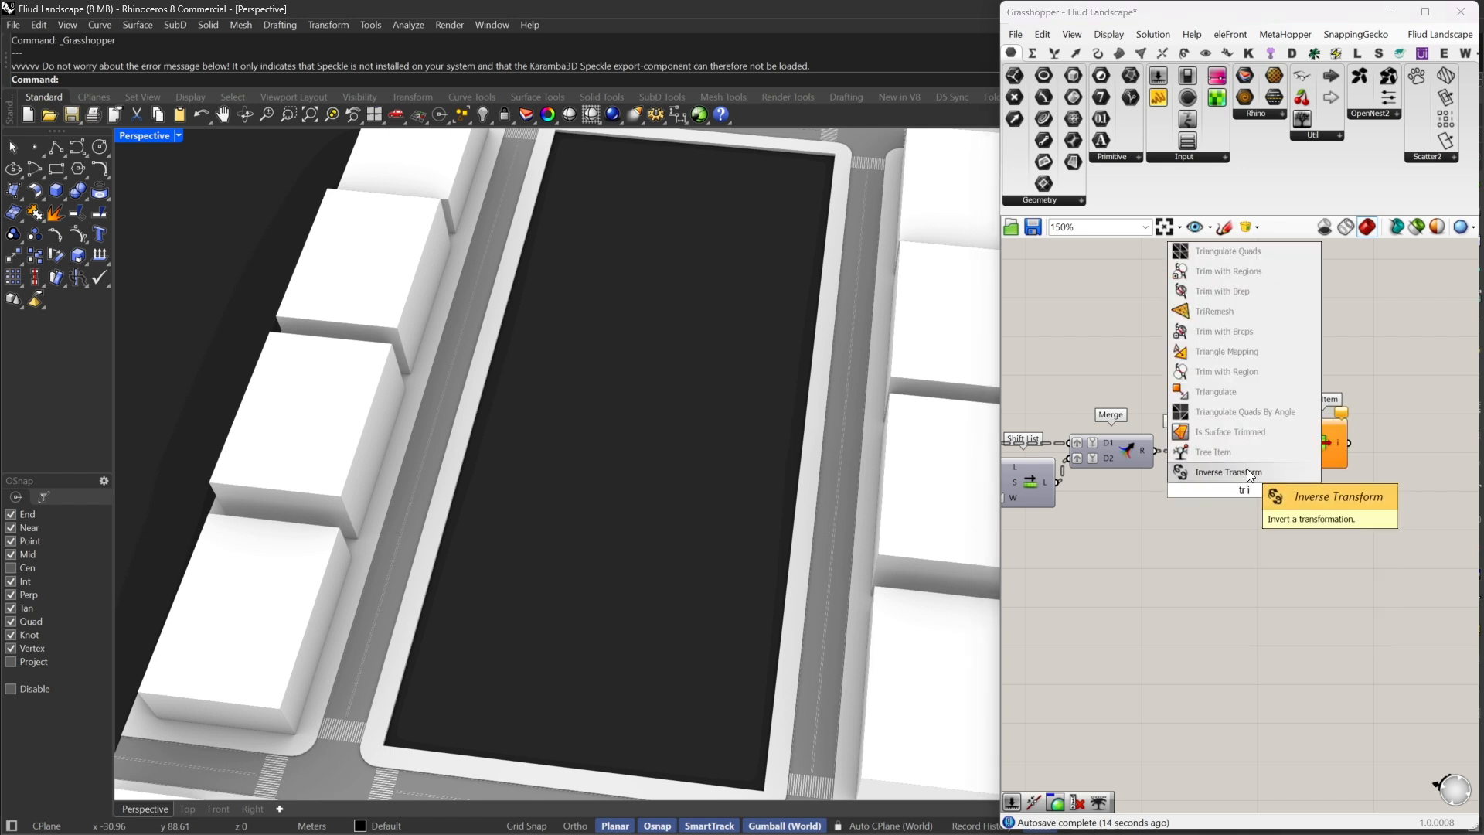
key(BackSpace)
key(BackSpace)
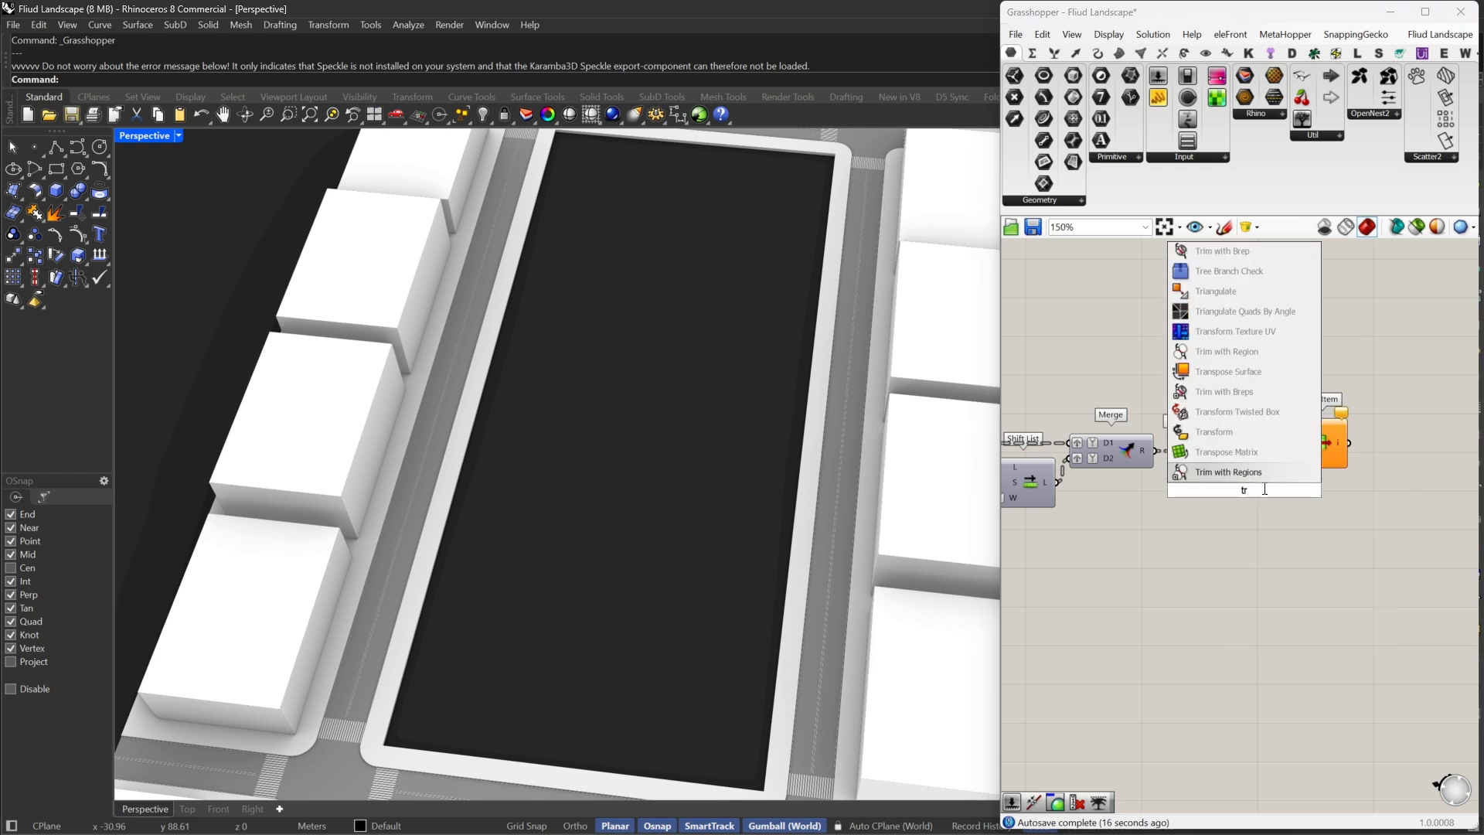
click(1243, 362)
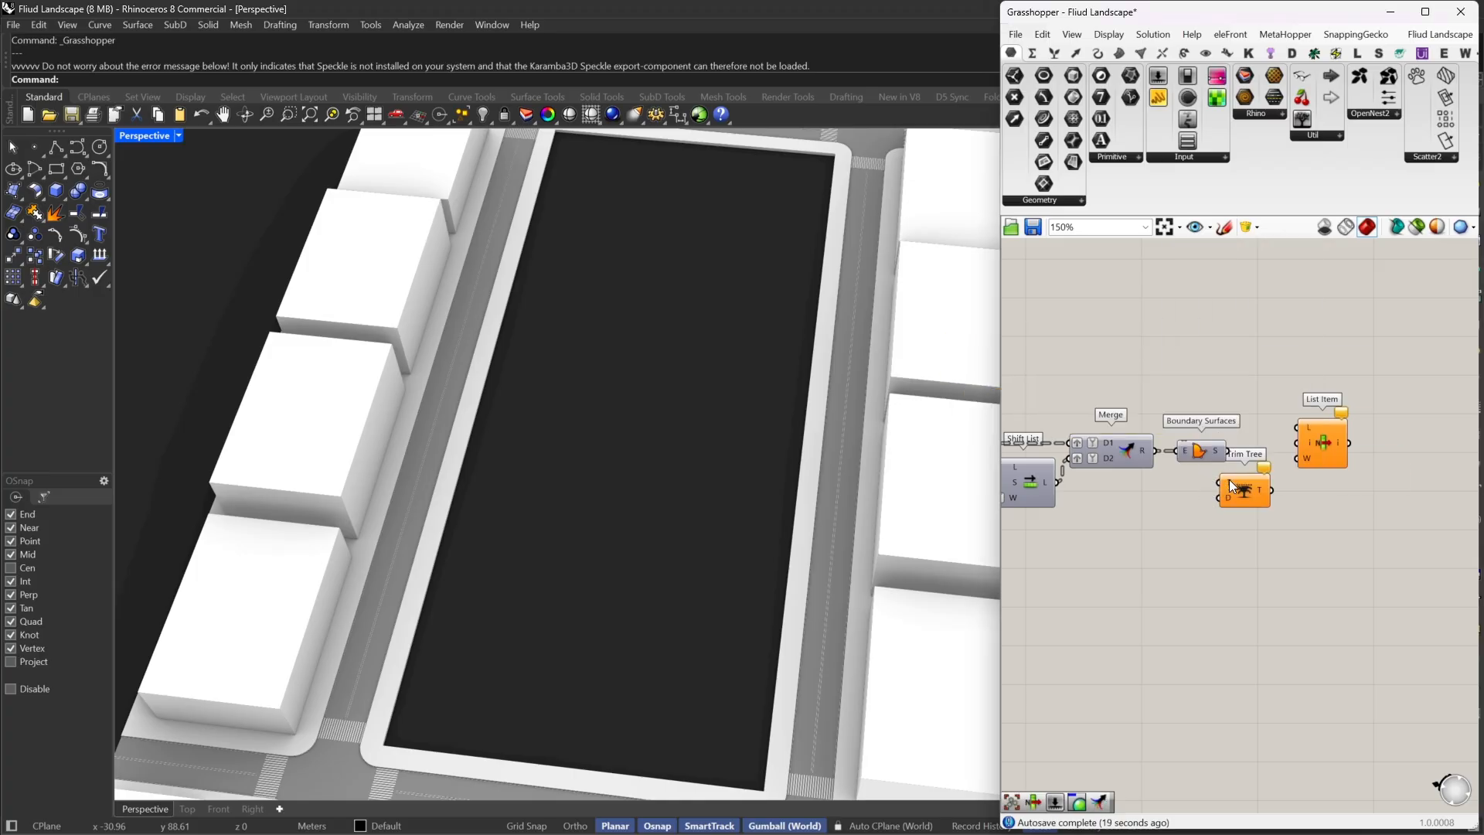
mouse_move(1229, 480)
mouse_down()
mouse_move(1251, 480)
mouse_move(1228, 451)
mouse_up()
right_click(1249, 481)
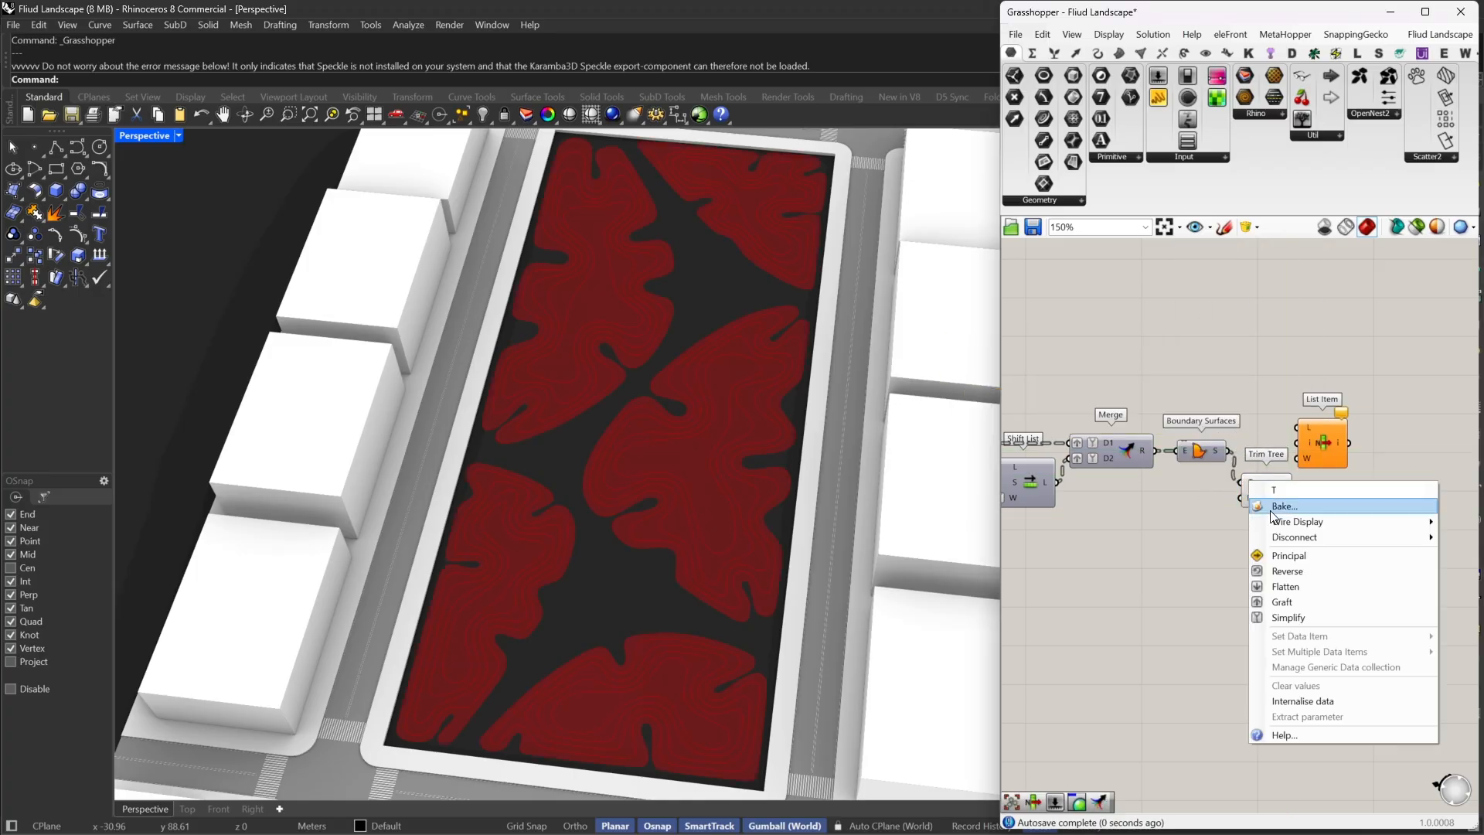
click(1283, 619)
drag(1270, 495, 1386, 455)
Wire Trim Tree's T output into List Item's L input and position List Item beside it
right_drag(1386, 456, 1328, 451)
scroll(1313, 450, up, 3)
drag(1292, 441, 1227, 456)
drag(1325, 470, 1329, 486)
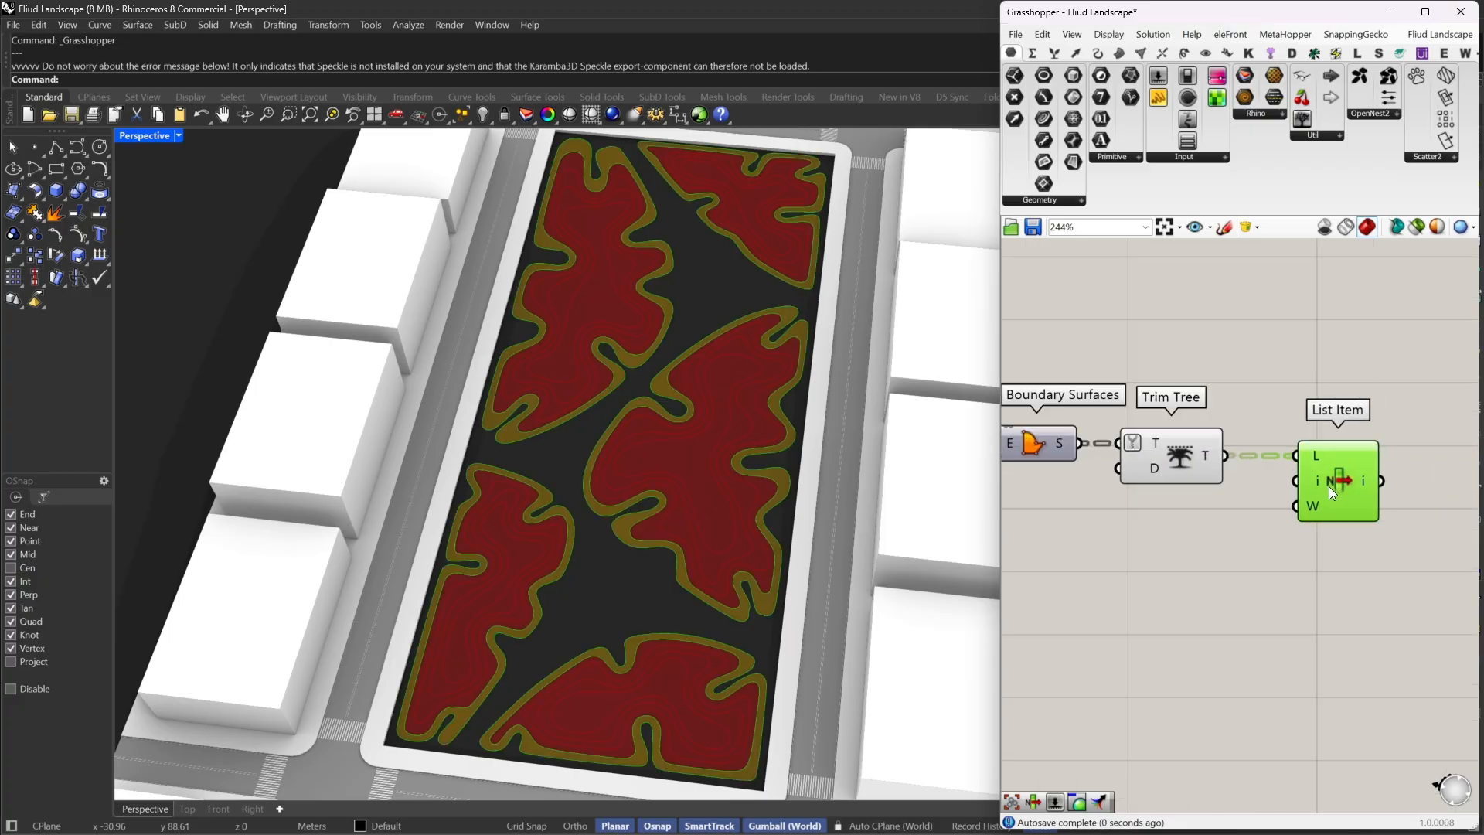
Add outputs +1 to +4 to the List Item component
scroll(1279, 443, up, 4)
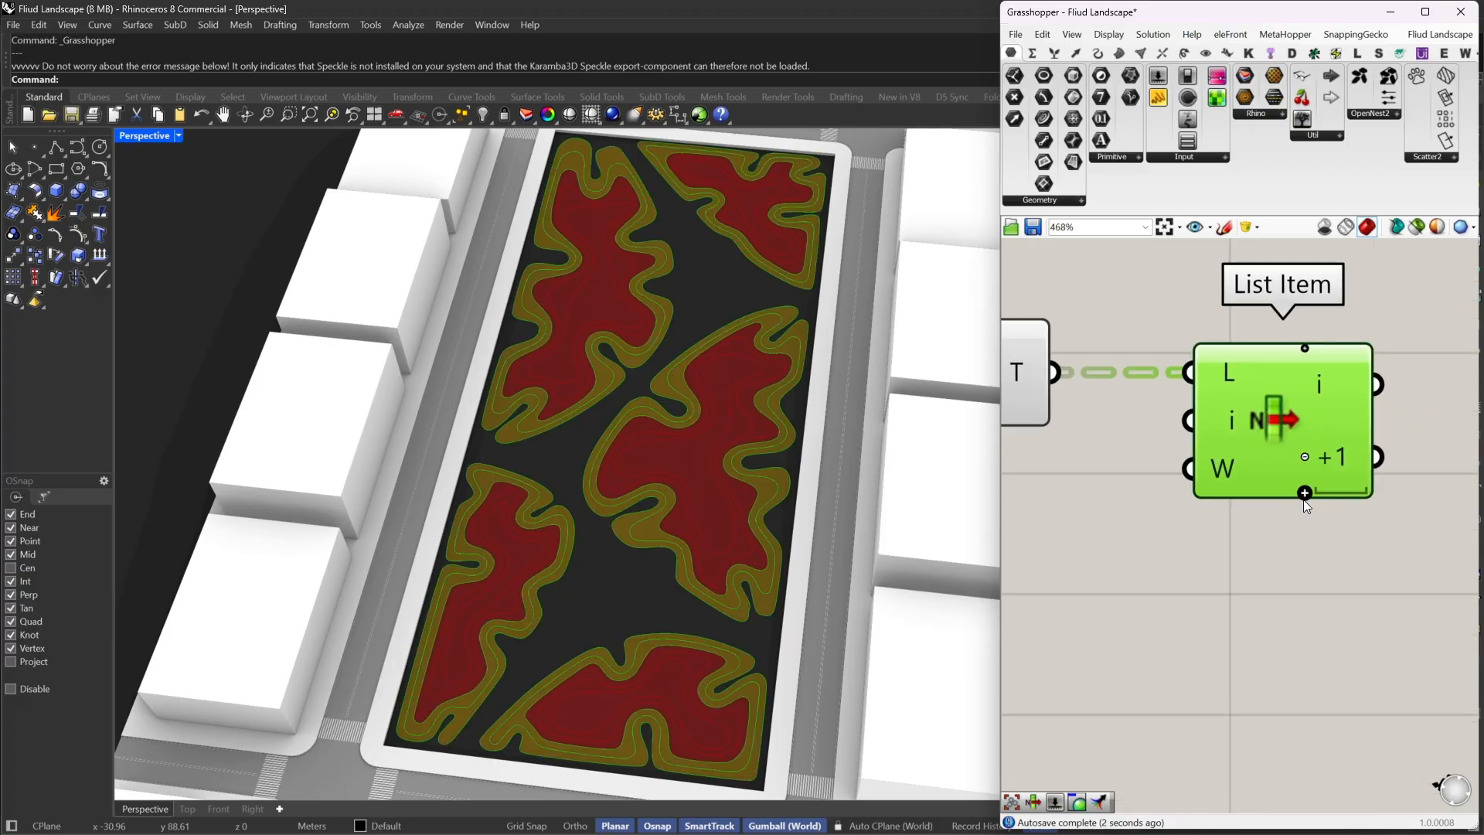
click(1305, 492)
click(1305, 507)
click(1305, 539)
scroll(1252, 510, down, 3)
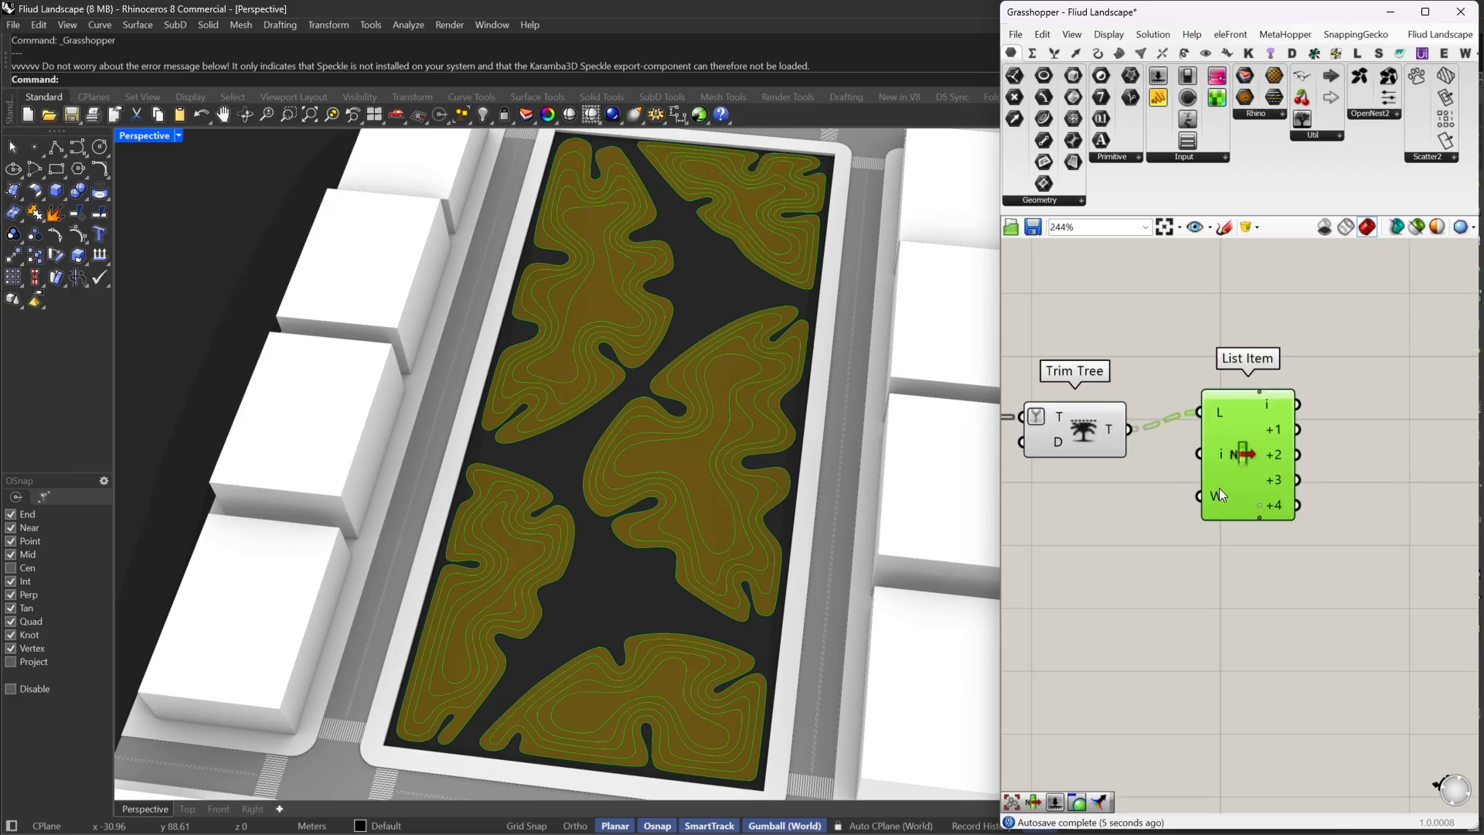
Turn off the preview of the Merge, Boundary Surfaces and Trim Tree components that precede List Item
drag(1233, 419, 1150, 466)
scroll(1240, 445, down, 6)
middle_click(1247, 353)
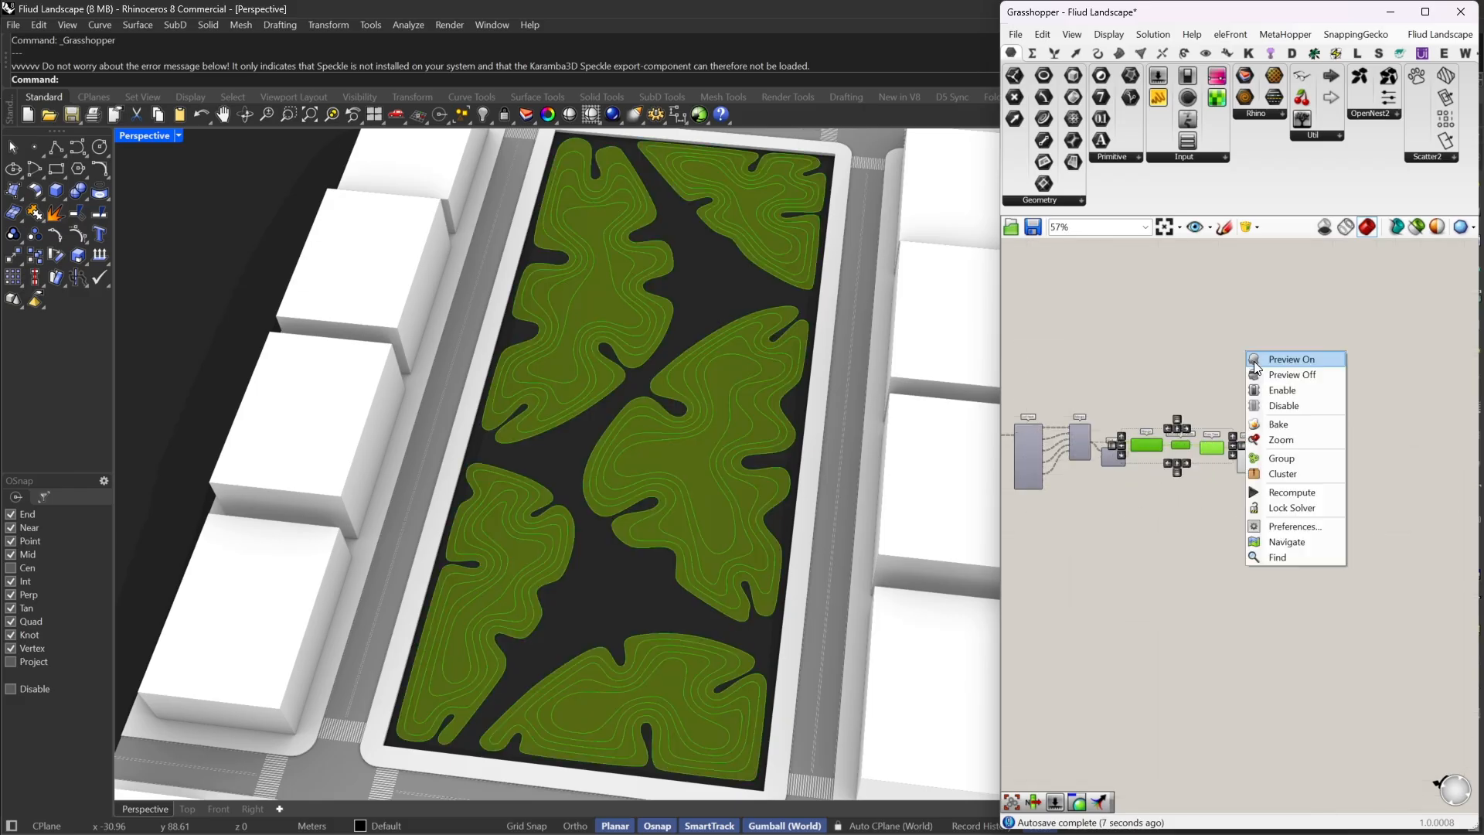
click(1257, 362)
click(1291, 378)
Add a Custom Preview component after List Item
scroll(1187, 439, up, 4)
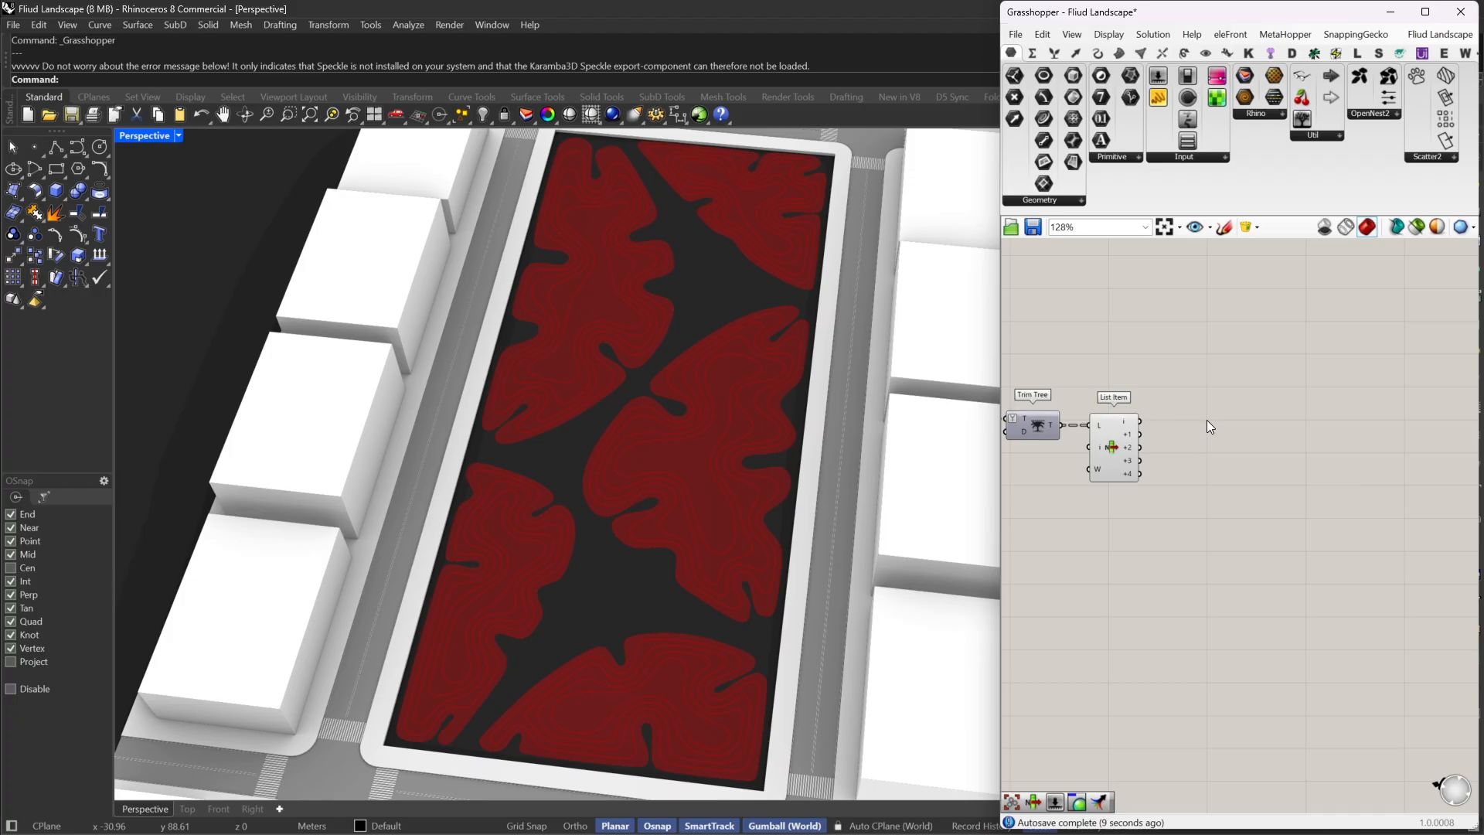
right_drag(1208, 422, 1177, 409)
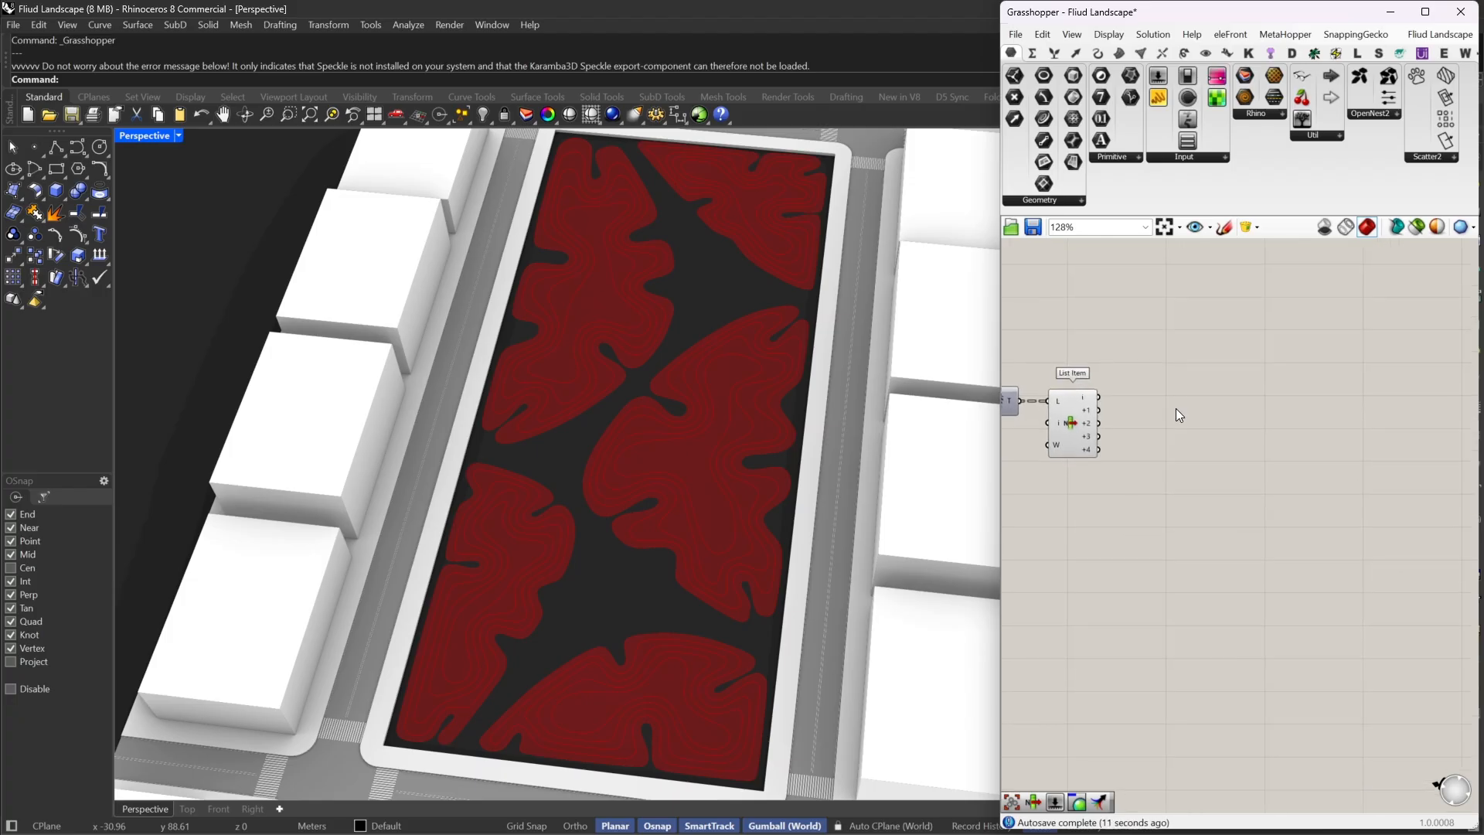
double_click(1209, 404)
text(cu)
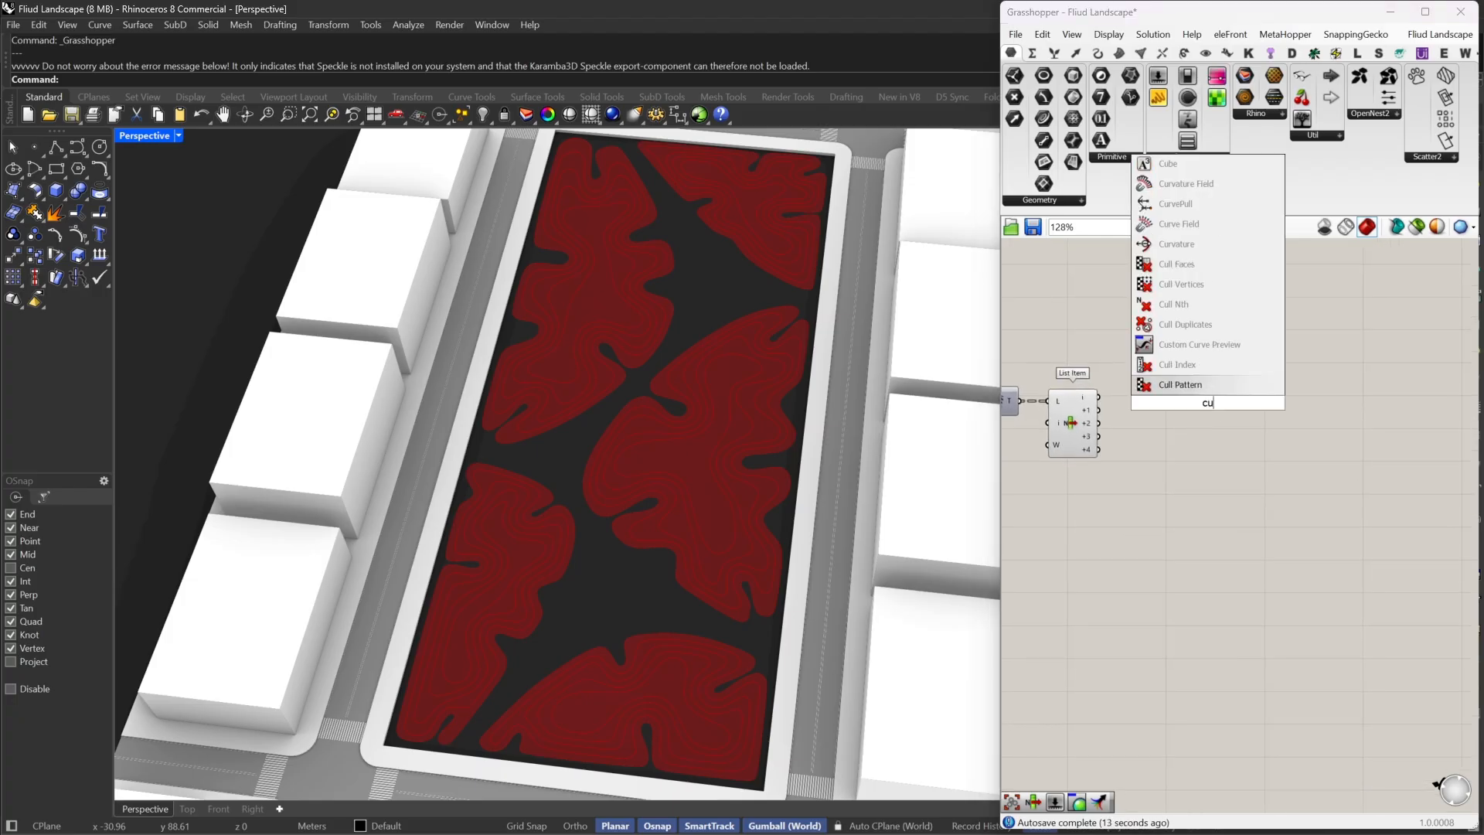
text(st)
click(1171, 285)
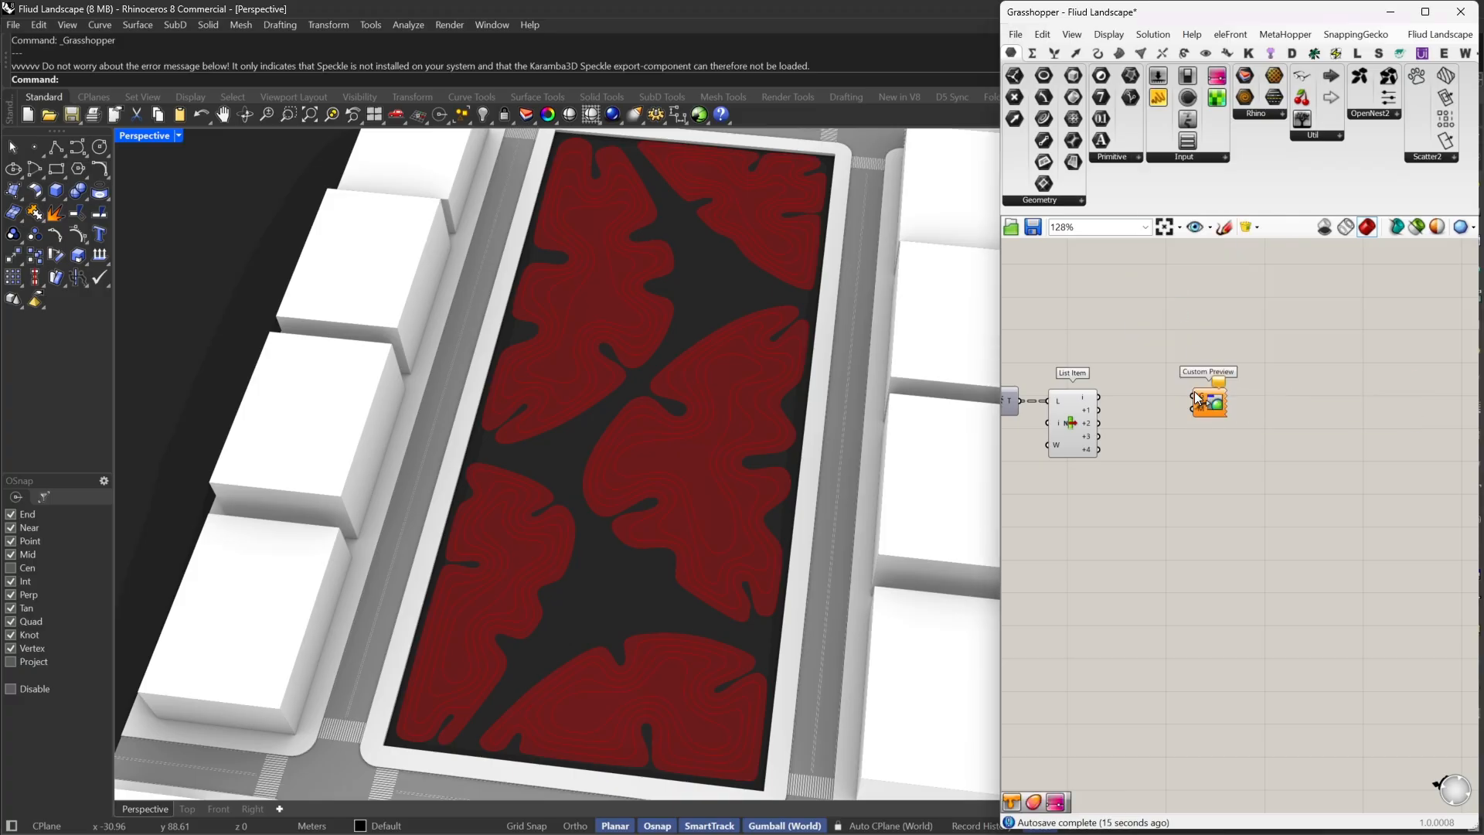
Connect the List Item's first output to the Custom Preview's geometry input and place the preview component farther along the canvas
drag(1094, 410, 1195, 397)
drag(1098, 396, 1098, 397)
drag(1211, 403, 1420, 403)
right_drag(1421, 402, 1337, 381)
drag(1337, 381, 1353, 382)
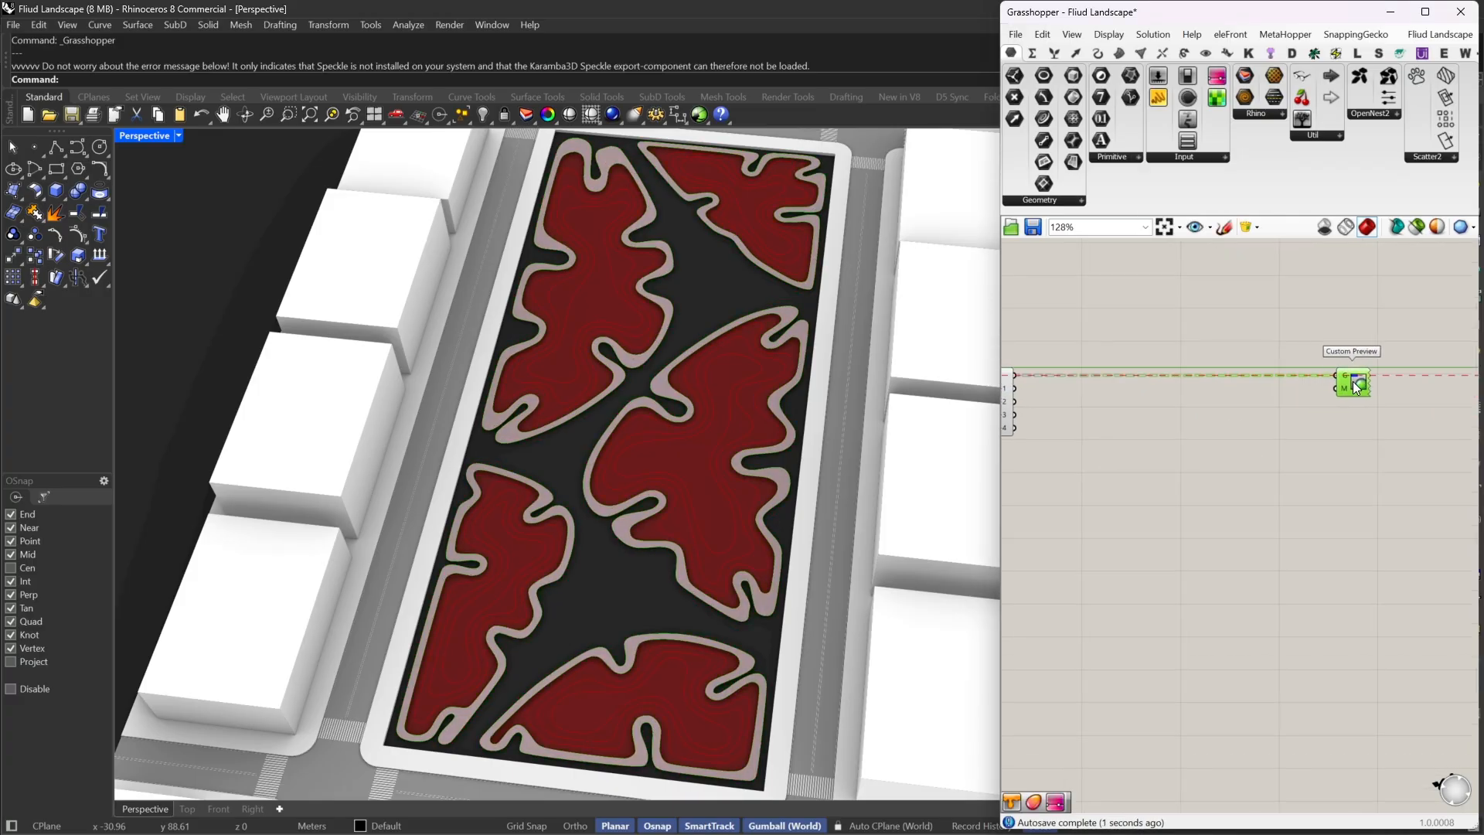
Add a Colour Swatch, connect it to the Custom Preview's material input, and position it beside the preview with its white colour kept
double_click(1282, 390)
text(sw)
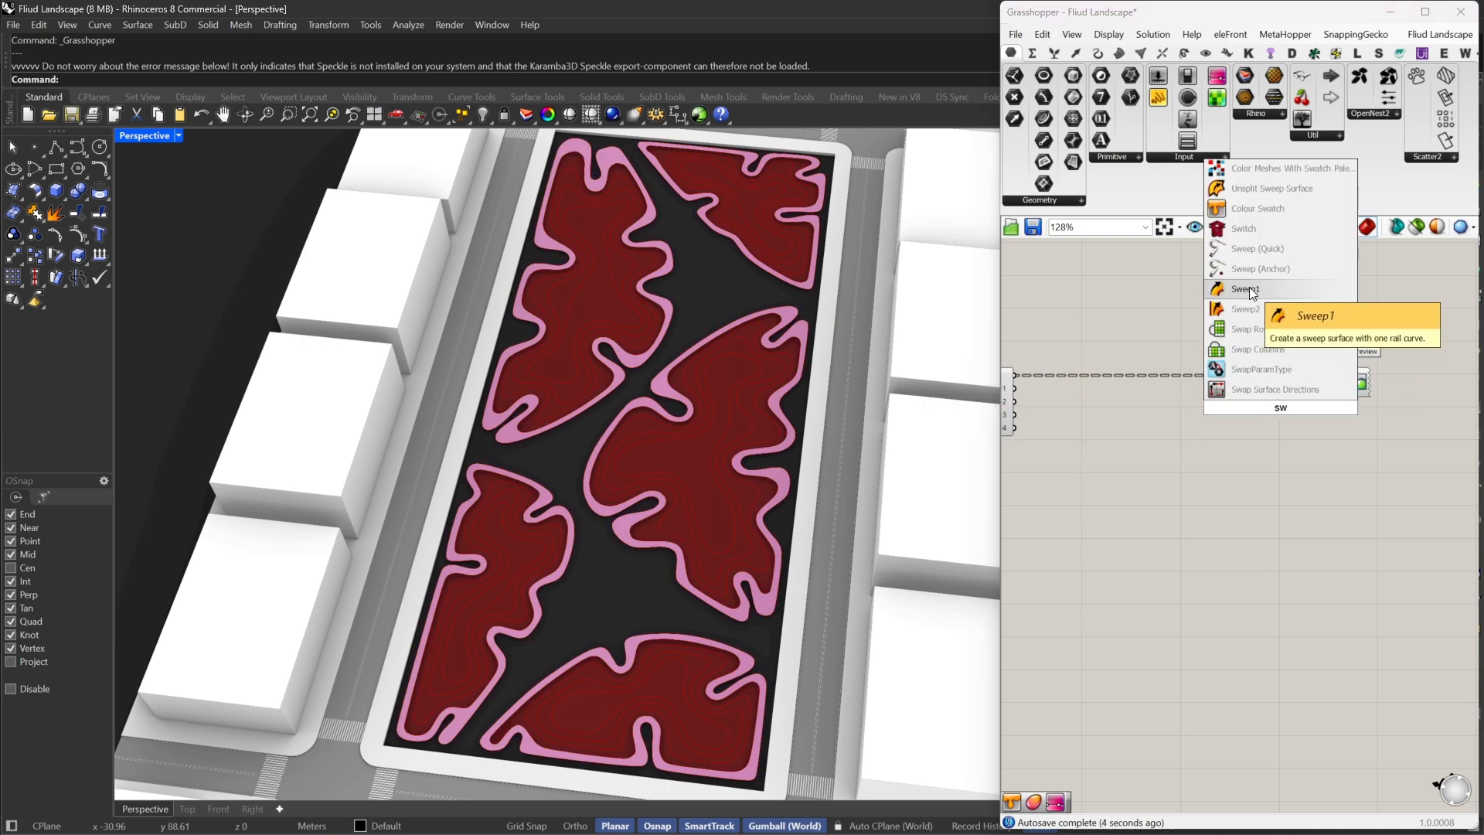
click(1245, 210)
scroll(1331, 353, up, 3)
drag(1339, 422, 1269, 448)
click(1268, 457)
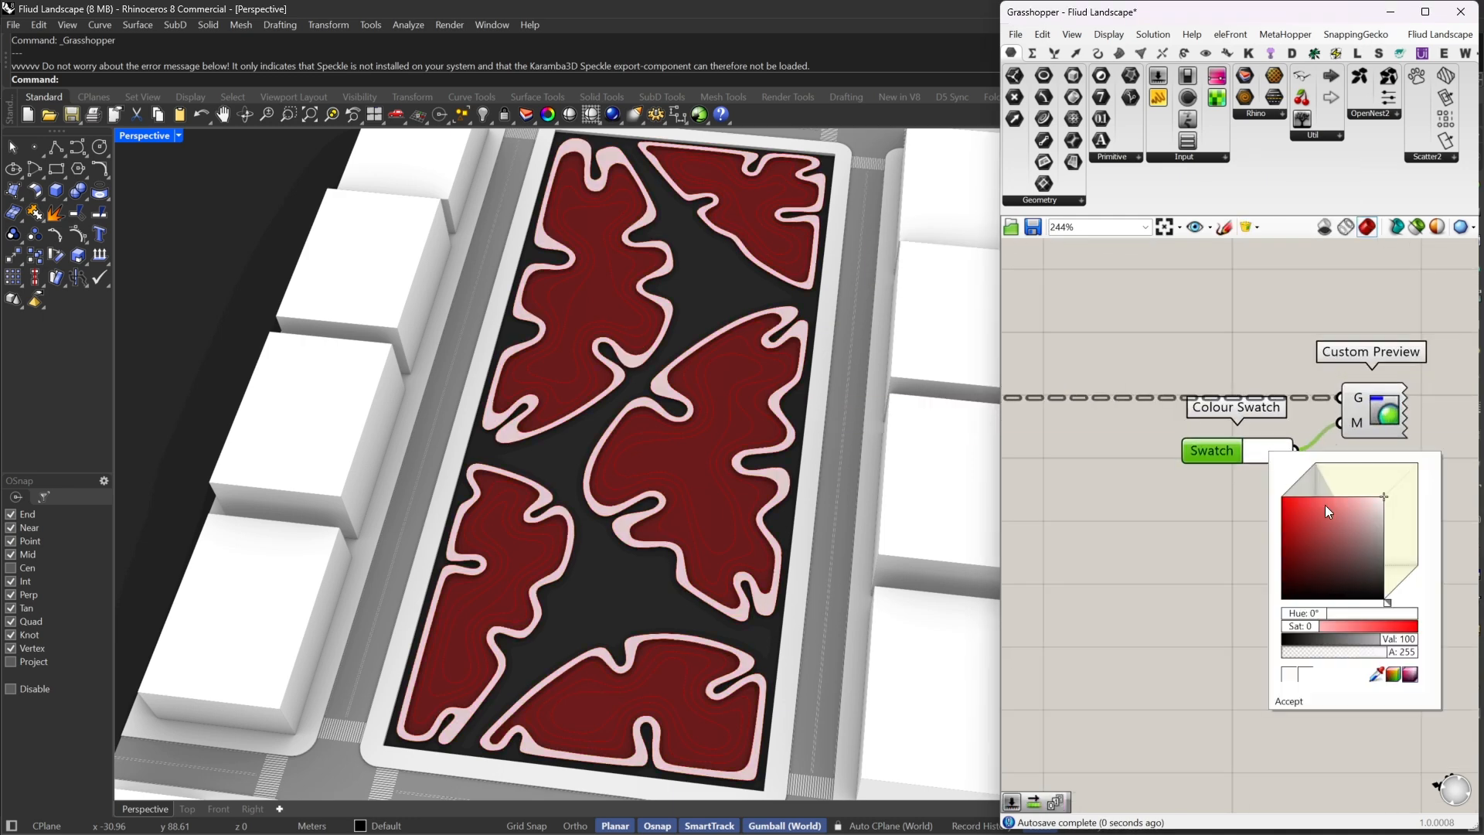
click(1125, 541)
click(1227, 442)
scroll(1223, 425, down, 5)
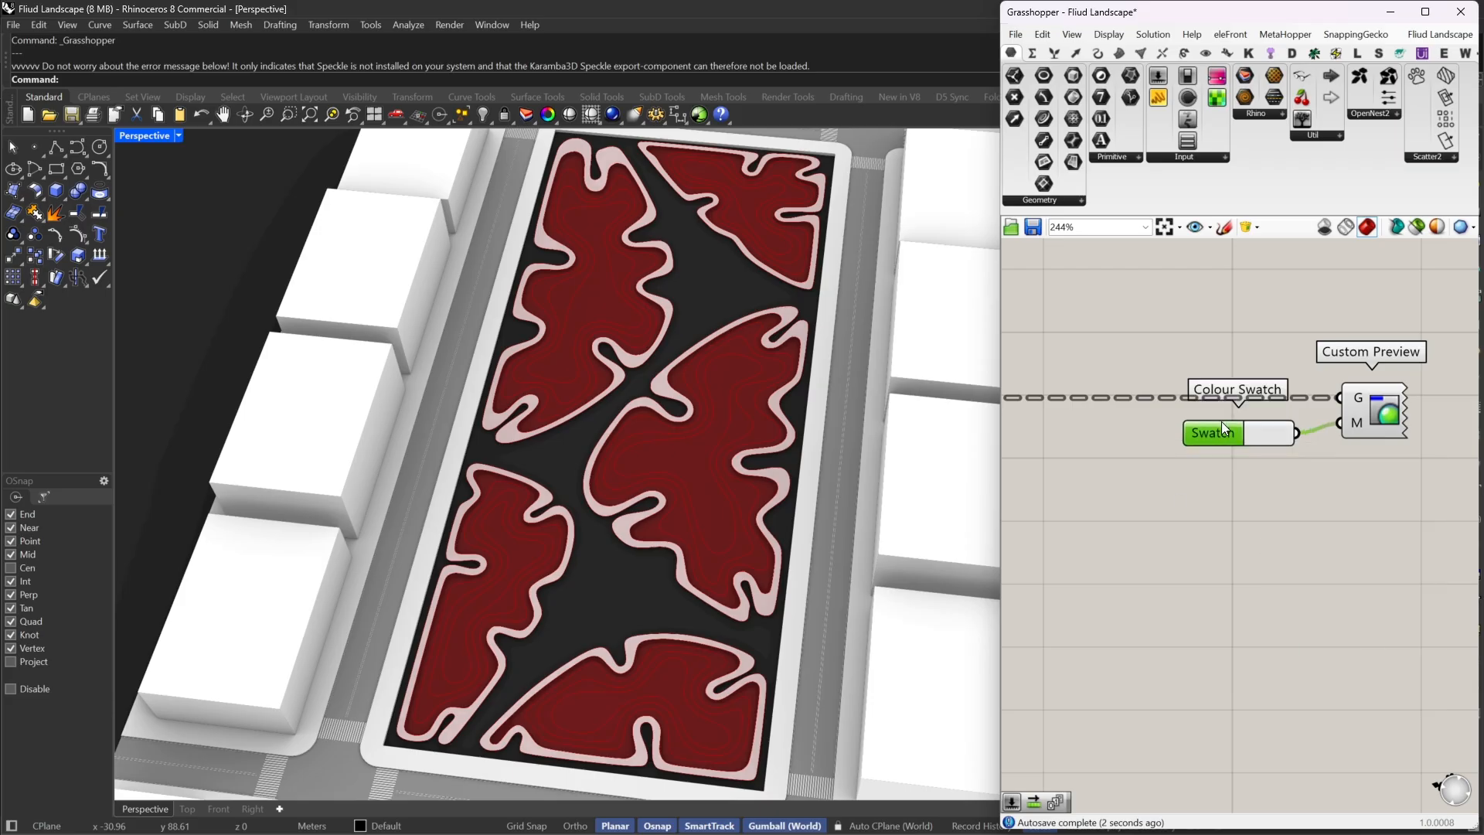
Duplicate the Colour Swatch and Custom Preview pair and place the copy directly below the original
drag(1345, 436, 1292, 398)
right_drag(1292, 405, 1292, 369)
key(ctrl+c)
key(ctrl+v)
drag(1344, 373, 1342, 409)
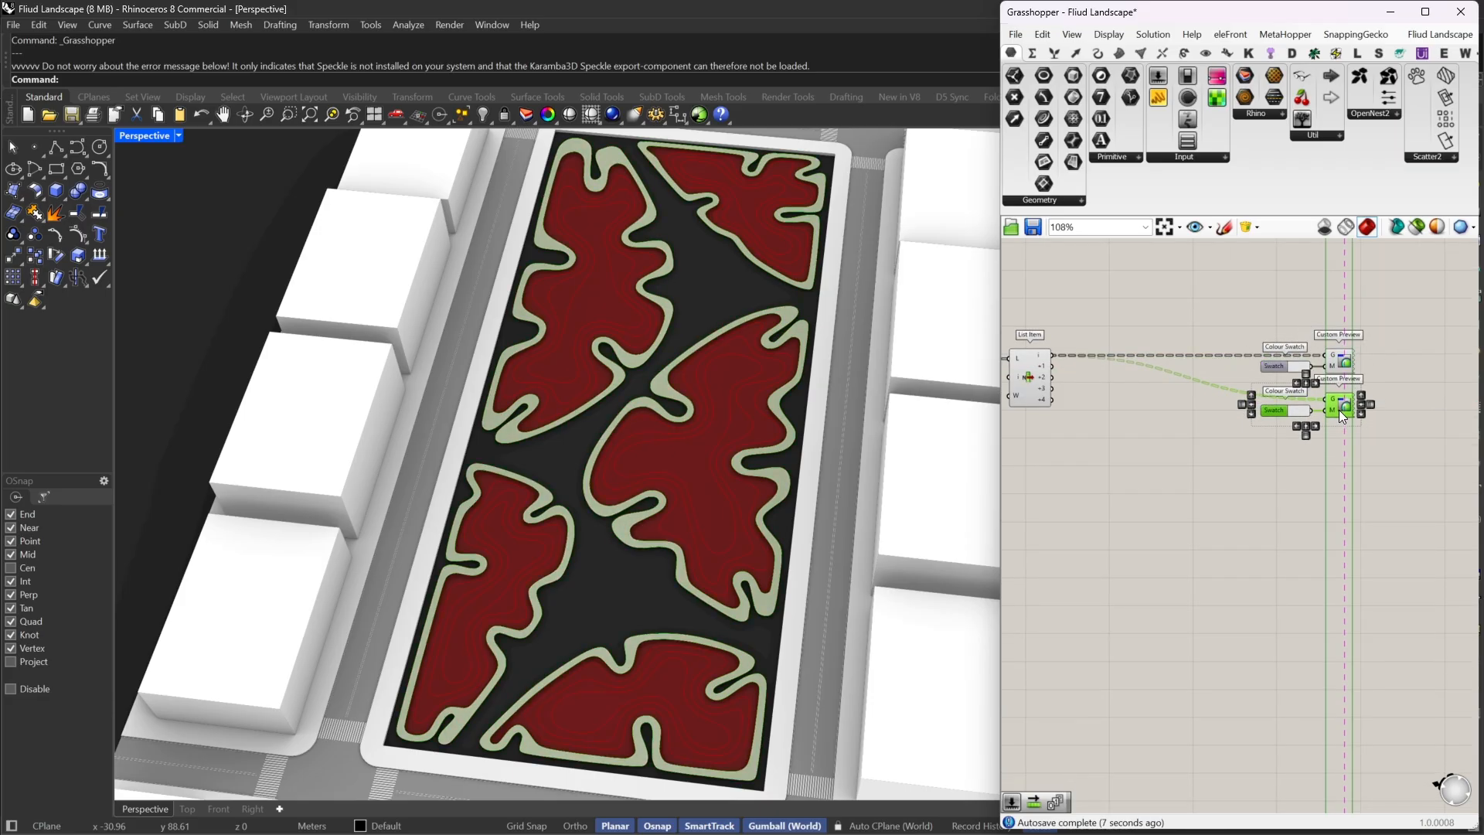
Duplicate both swatch and preview pairs and place the copies below to form four pairs
drag(1381, 473, 1244, 330)
right_drag(1284, 404, 1287, 358)
key(ctrl+c)
key(ctrl+v)
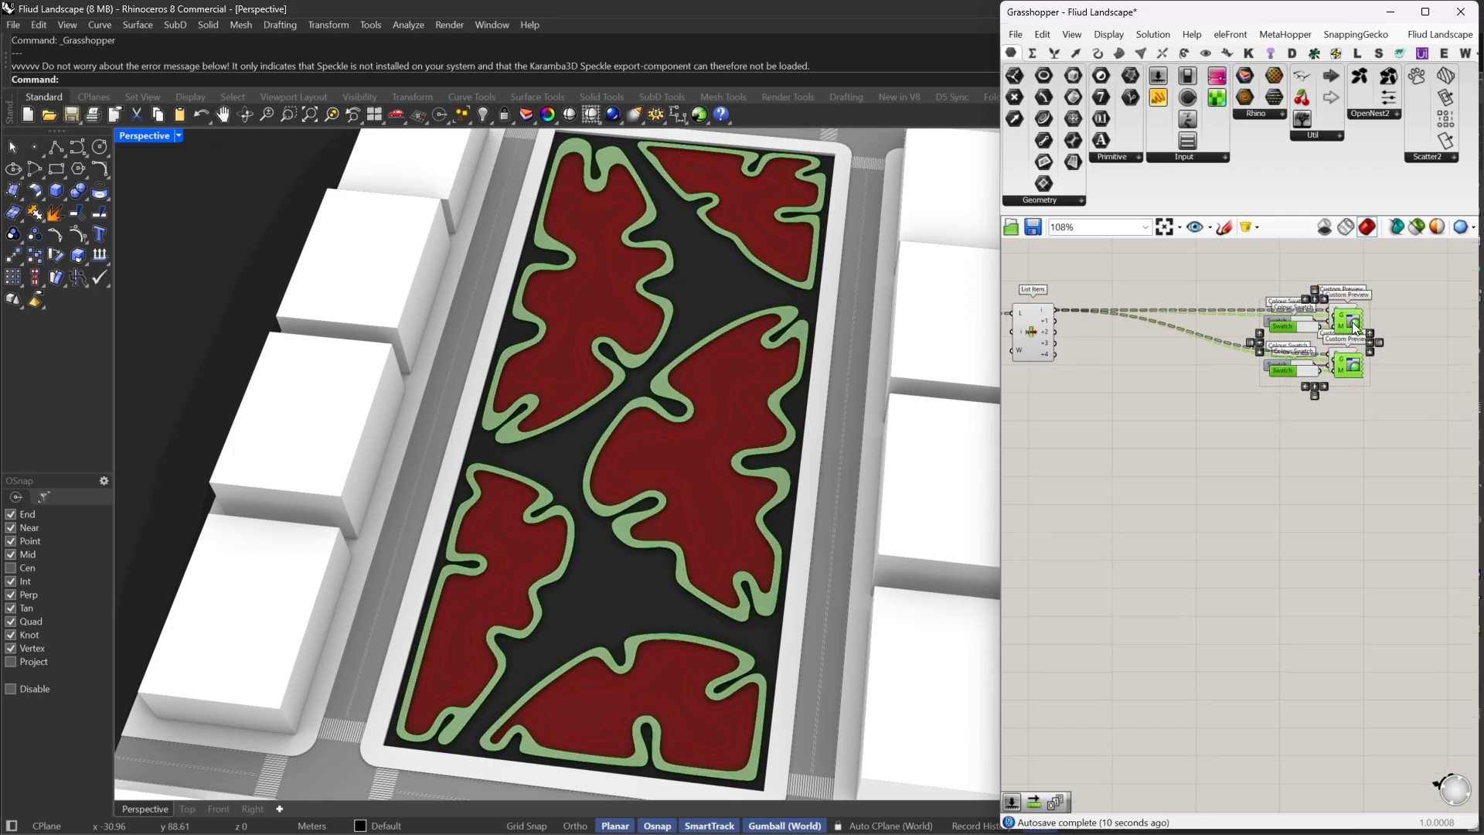
drag(1347, 319, 1349, 418)
Duplicate the lowest swatch and preview pair and place the copy below as the fifth pair
drag(1395, 535, 1236, 439)
right_drag(1210, 473, 1239, 433)
key(ctrl+c)
key(ctrl+v)
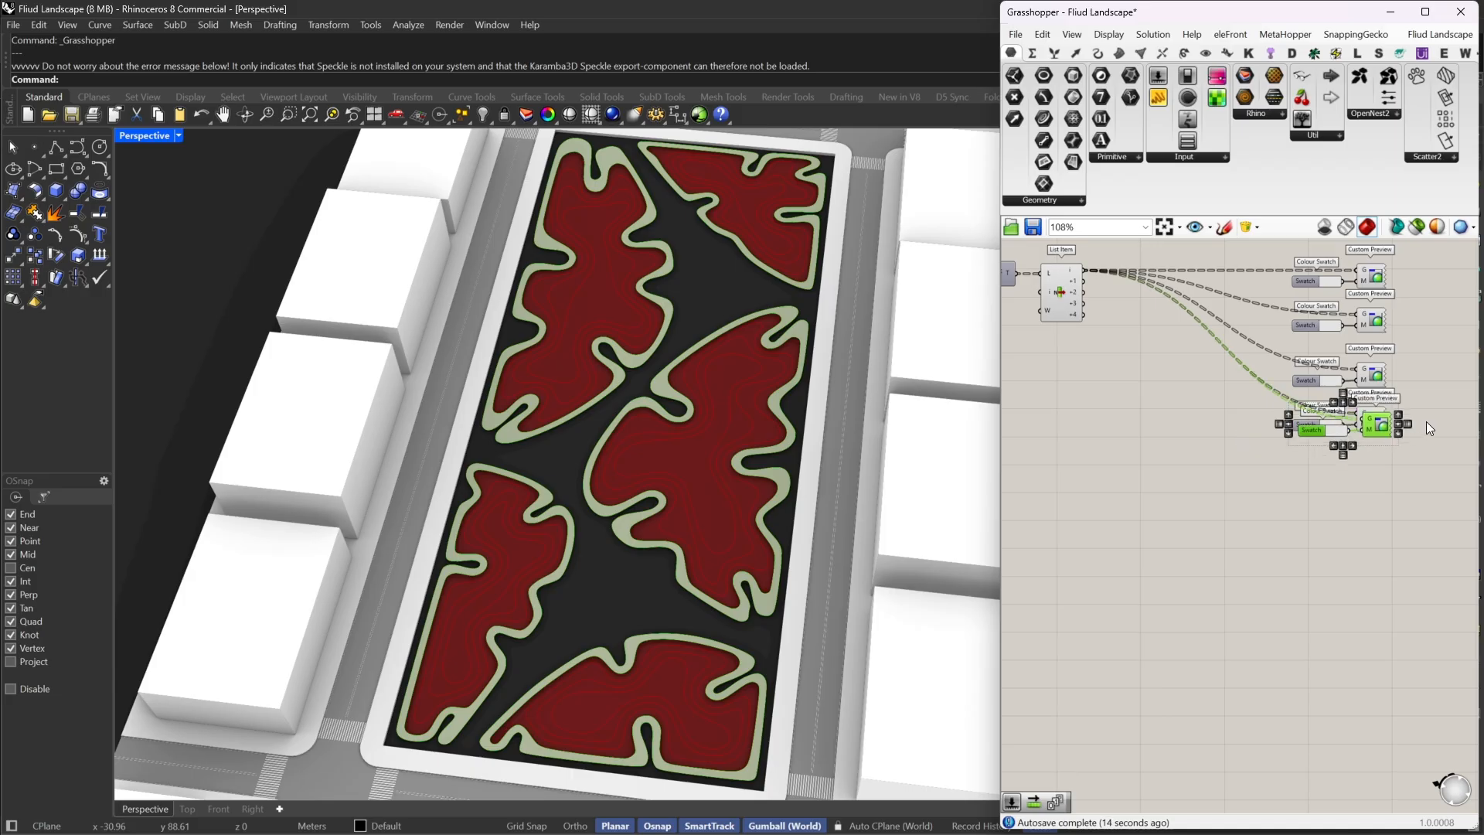
drag(1381, 418, 1380, 471)
Rewire the second to fifth Custom Previews so their geometry comes from List Item outputs +1, +2, +3 and +4 respectively
click(1384, 342)
right_drag(1374, 337, 1334, 390)
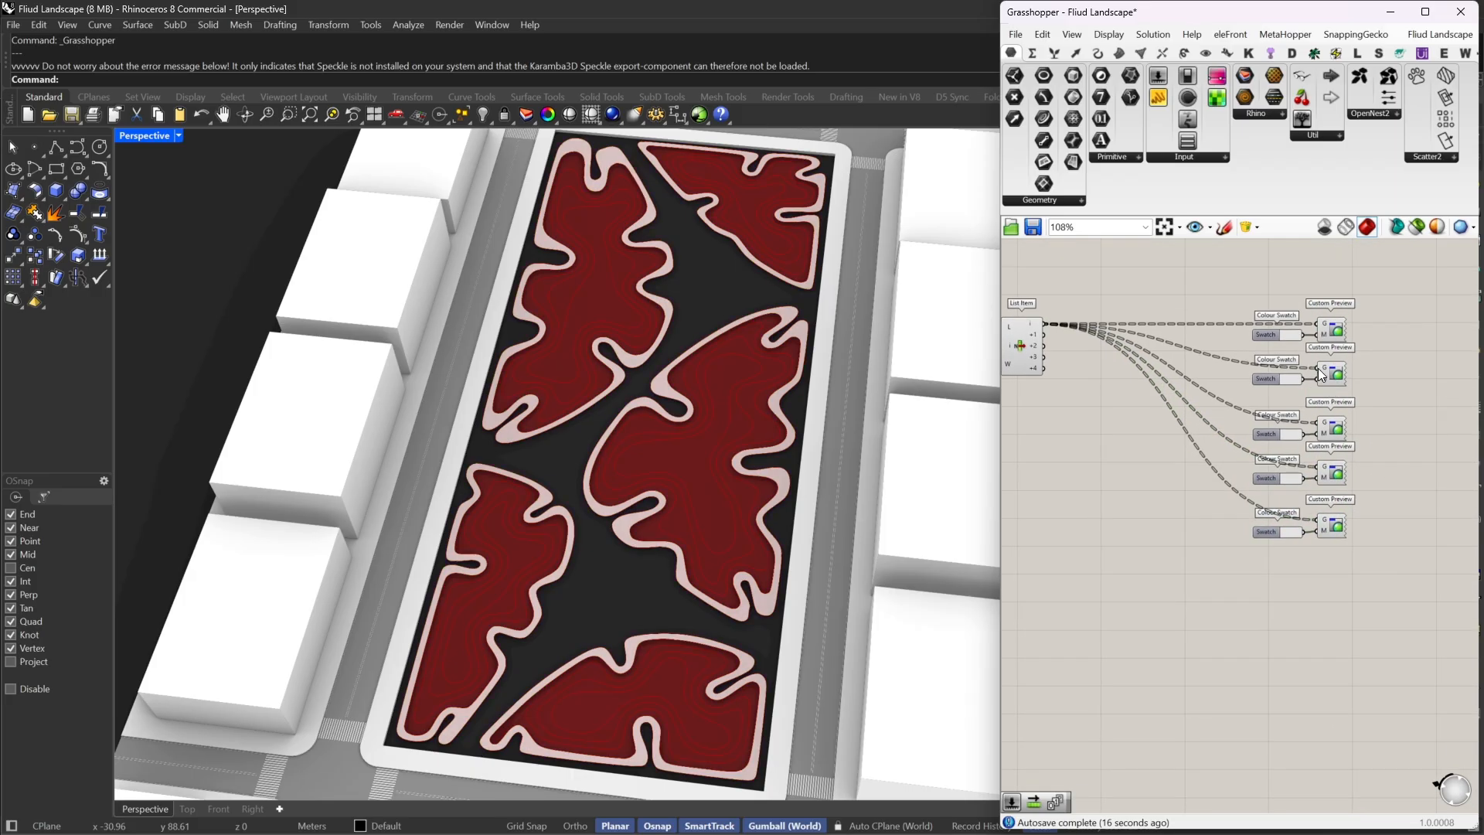
drag(1317, 367, 1320, 521)
Set the fifth Colour Swatch to a light blue with a hue of 196°
click(1293, 533)
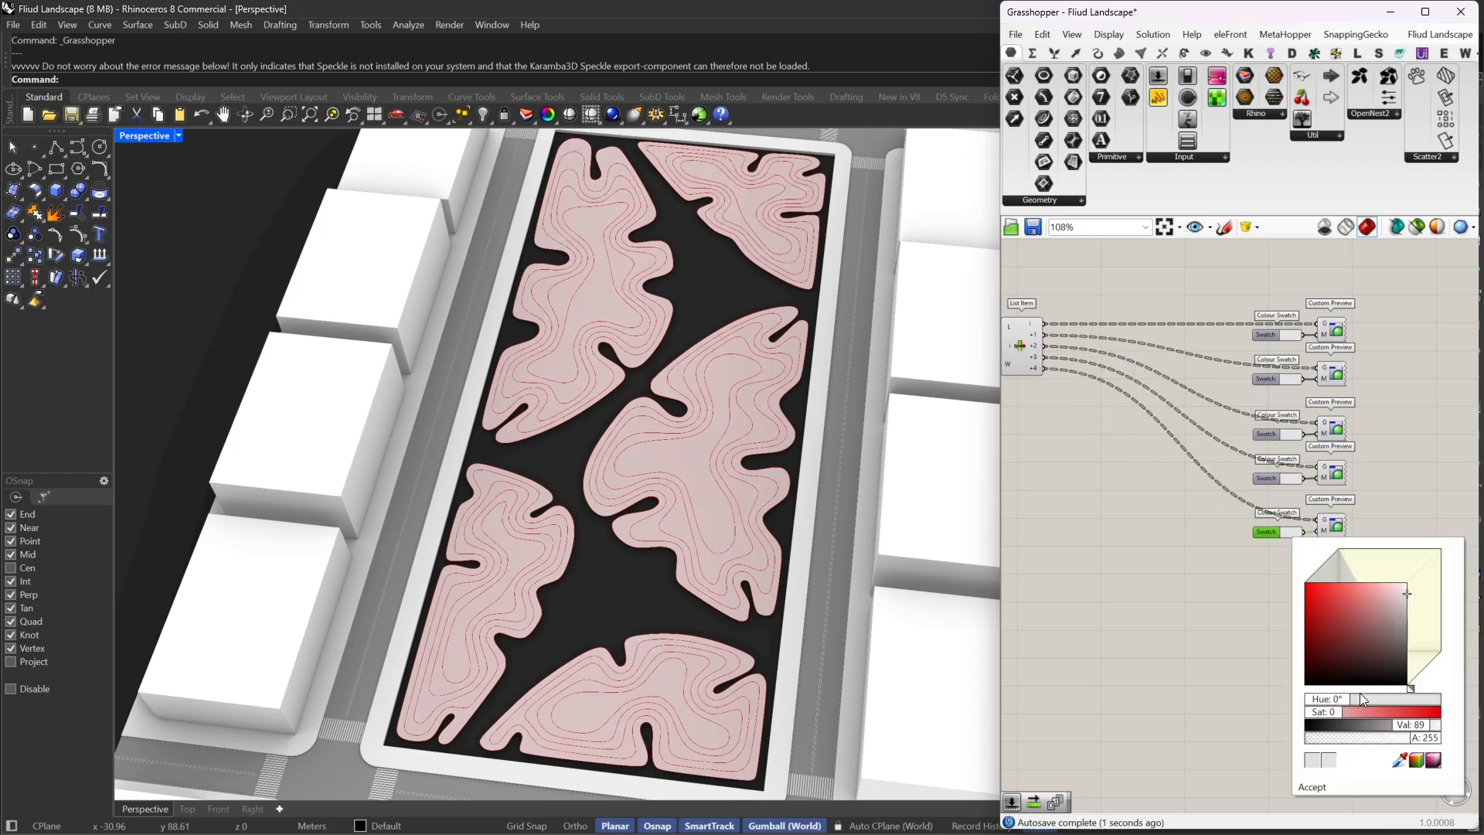
mouse_move(1361, 692)
mouse_down()
mouse_move(1338, 703)
mouse_move(1384, 703)
mouse_up()
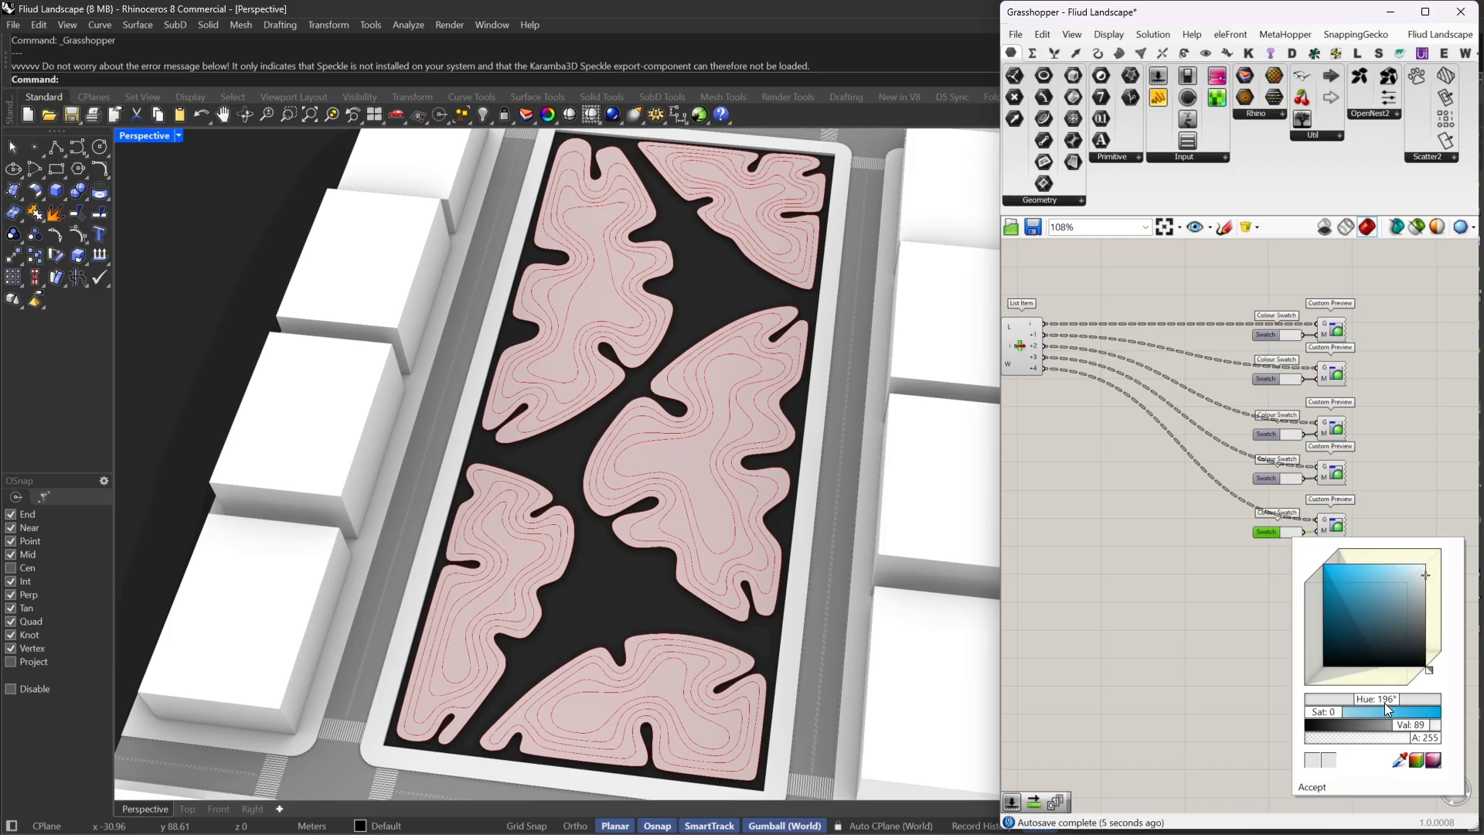
click(1389, 582)
scroll(1268, 530, up, 4)
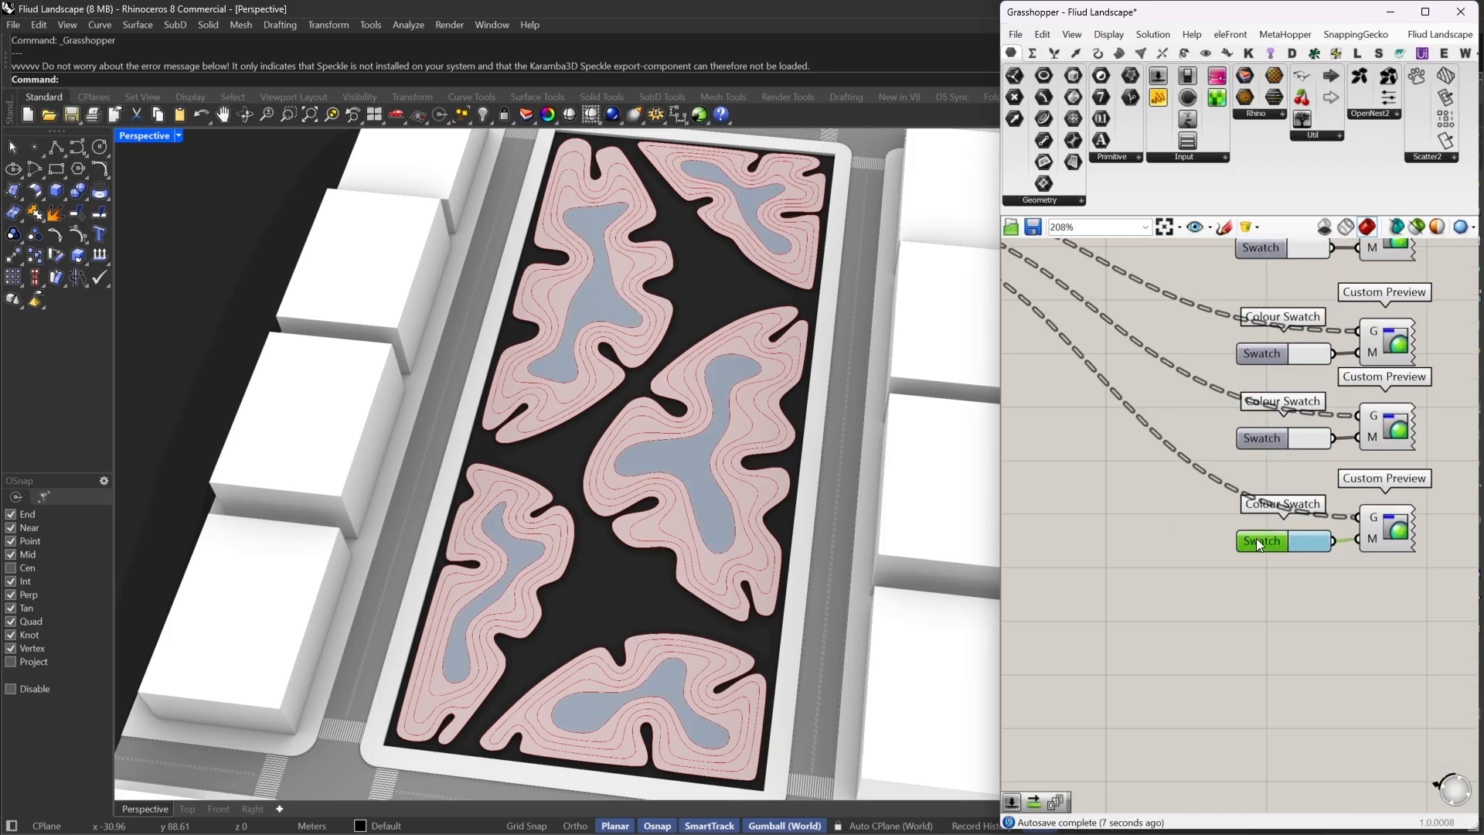
Replace the fourth white Colour Swatch with a copy of the light blue swatch connected to the fourth Custom Preview
alt+drag(1256, 538, 1255, 468)
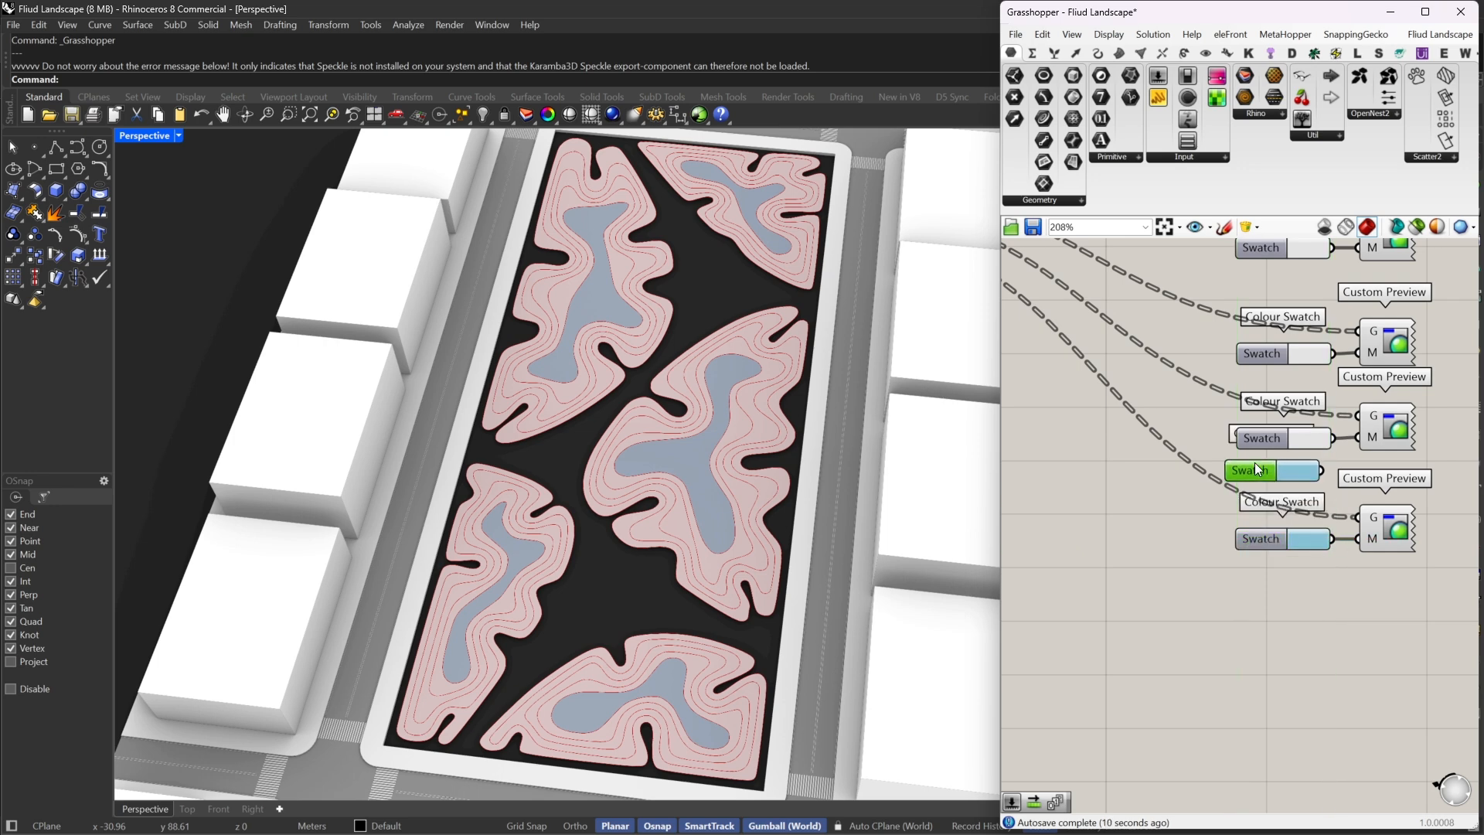
click(1274, 438)
right_drag(1273, 441, 1254, 453)
key(Delete)
drag(1286, 482, 1240, 453)
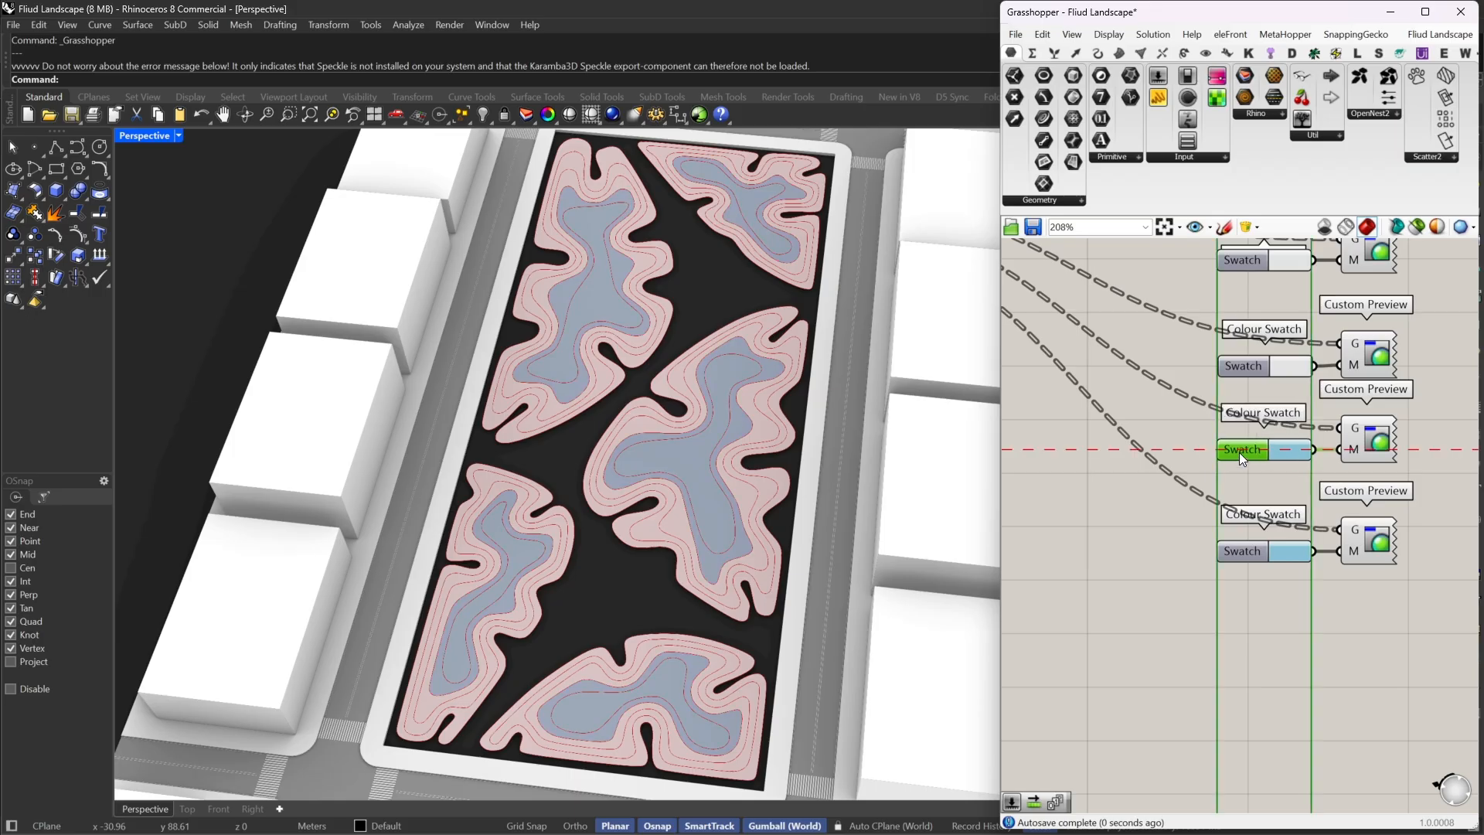
Recolour the fourth Colour Swatch to a light turquoise with hue 182°, saturation 32 and value 84
click(1291, 450)
drag(1380, 613, 1355, 621)
click(1166, 654)
scroll(1359, 550, down, 3)
scroll(1329, 465, up, 2)
right_drag(1303, 466, 1385, 484)
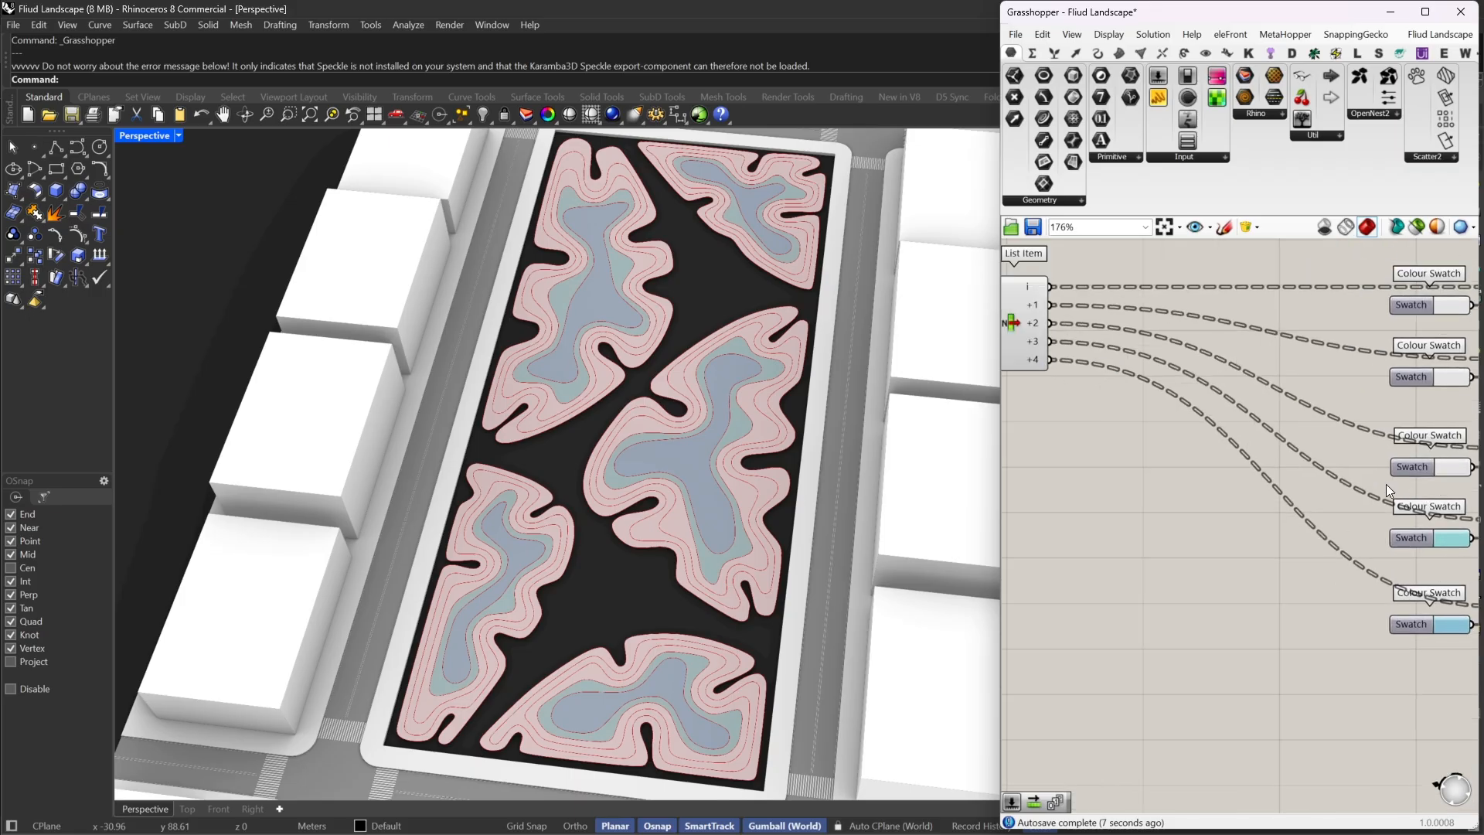
Turn off the preview of the List Item and the components feeding it so only the custom colours are displayed
scroll(1390, 486, down, 3)
drag(1289, 289, 1035, 485)
right_click(1195, 303)
click(1212, 319)
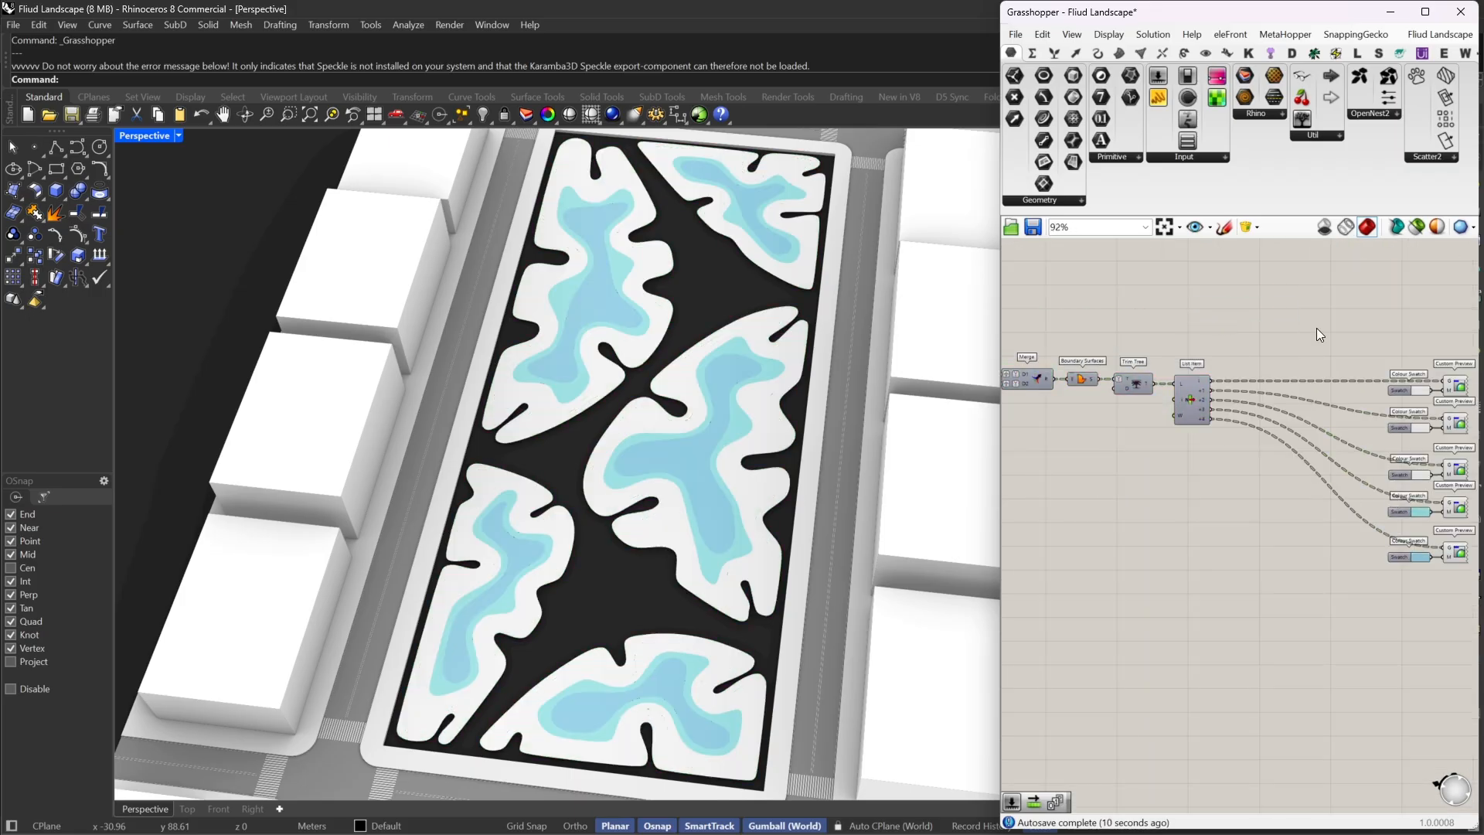
Set the second Colour Swatch to a medium green
scroll(1245, 397, up, 4)
click(1246, 543)
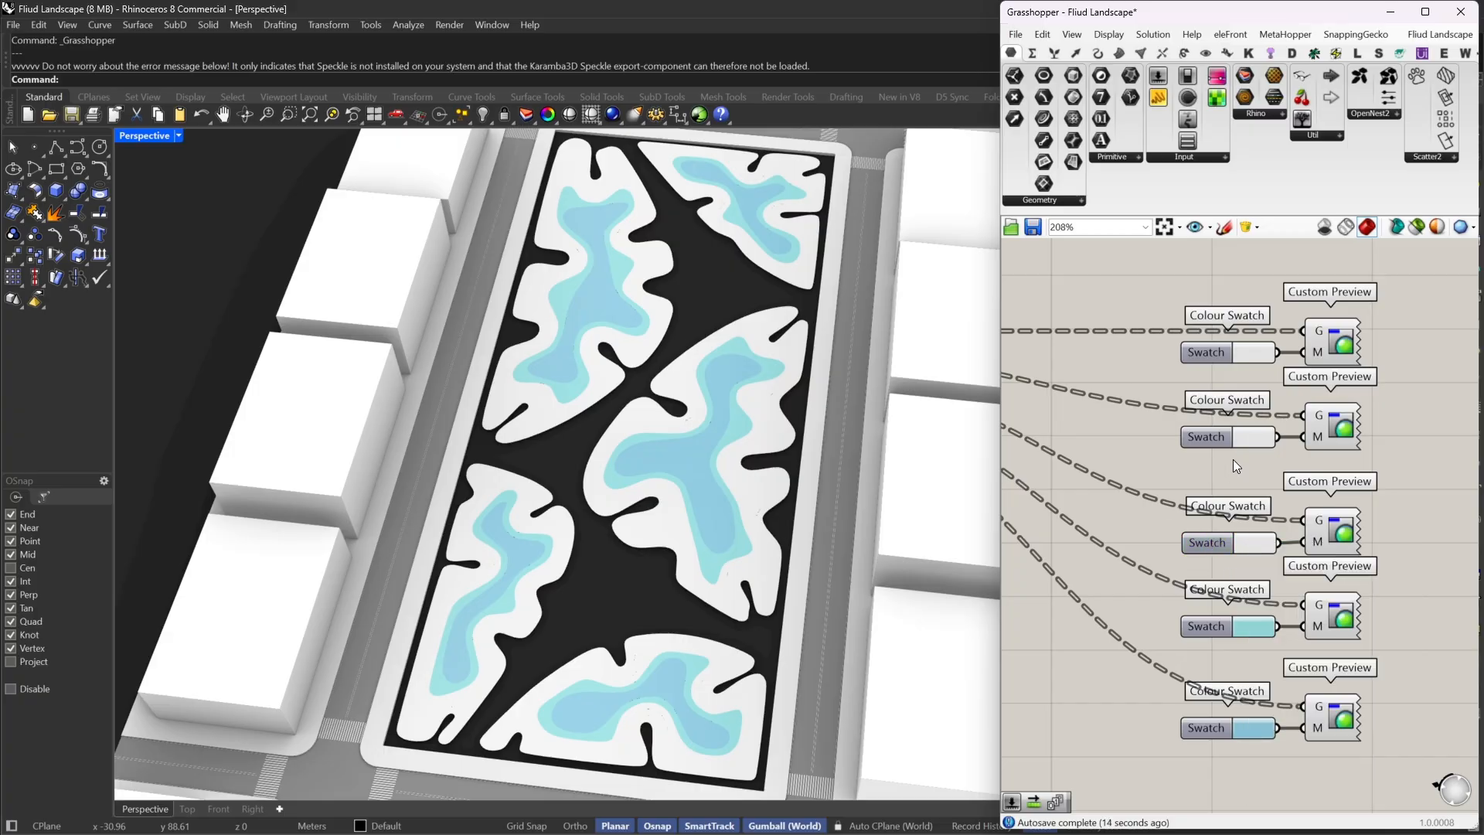
click(1255, 439)
drag(1311, 601, 1329, 601)
drag(1339, 487, 1339, 503)
click(1166, 468)
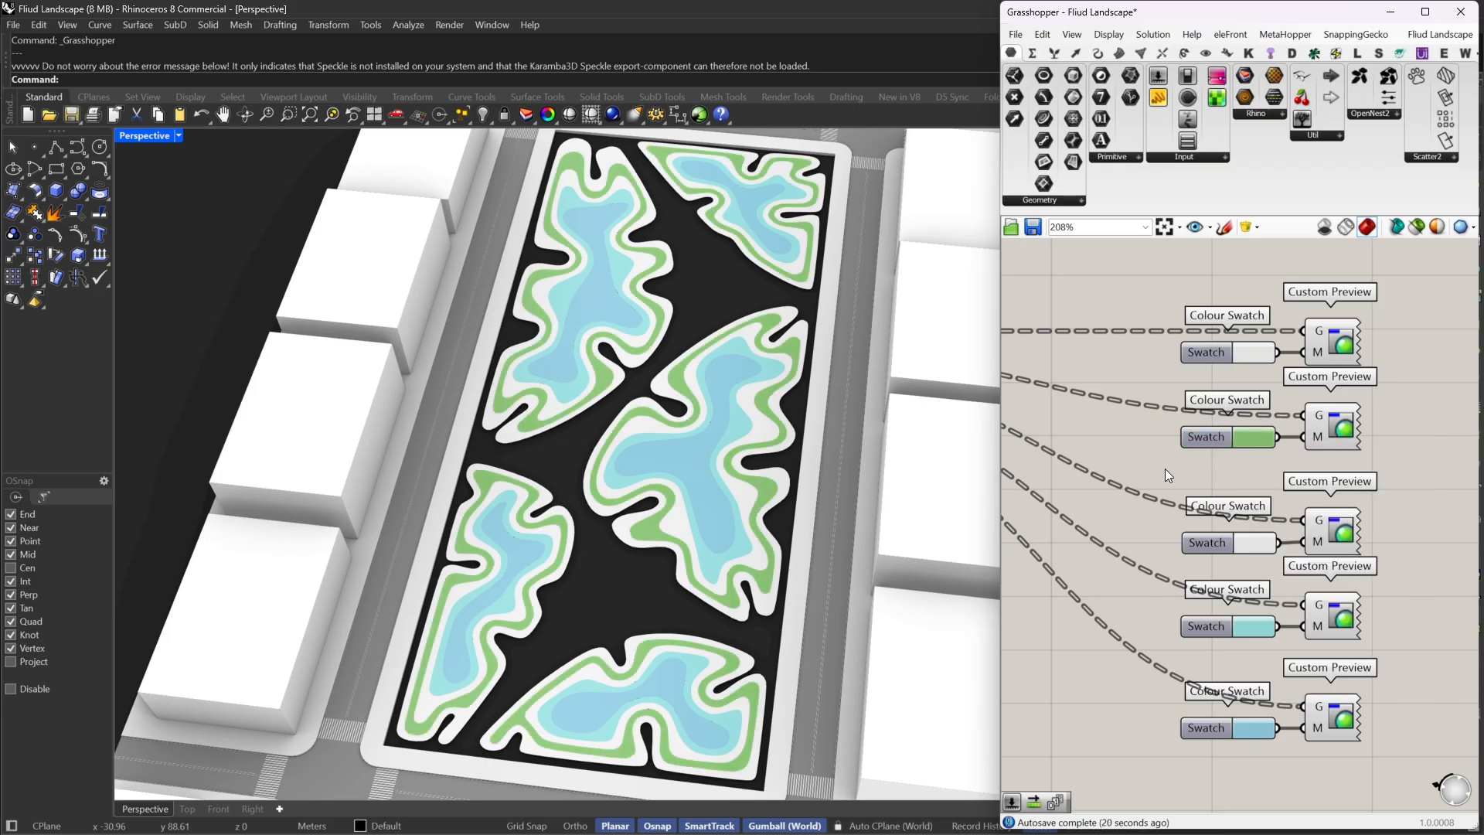
Deepen the fourth Colour Swatch to a more saturated, darker turquoise
right_drag(1165, 469, 1149, 377)
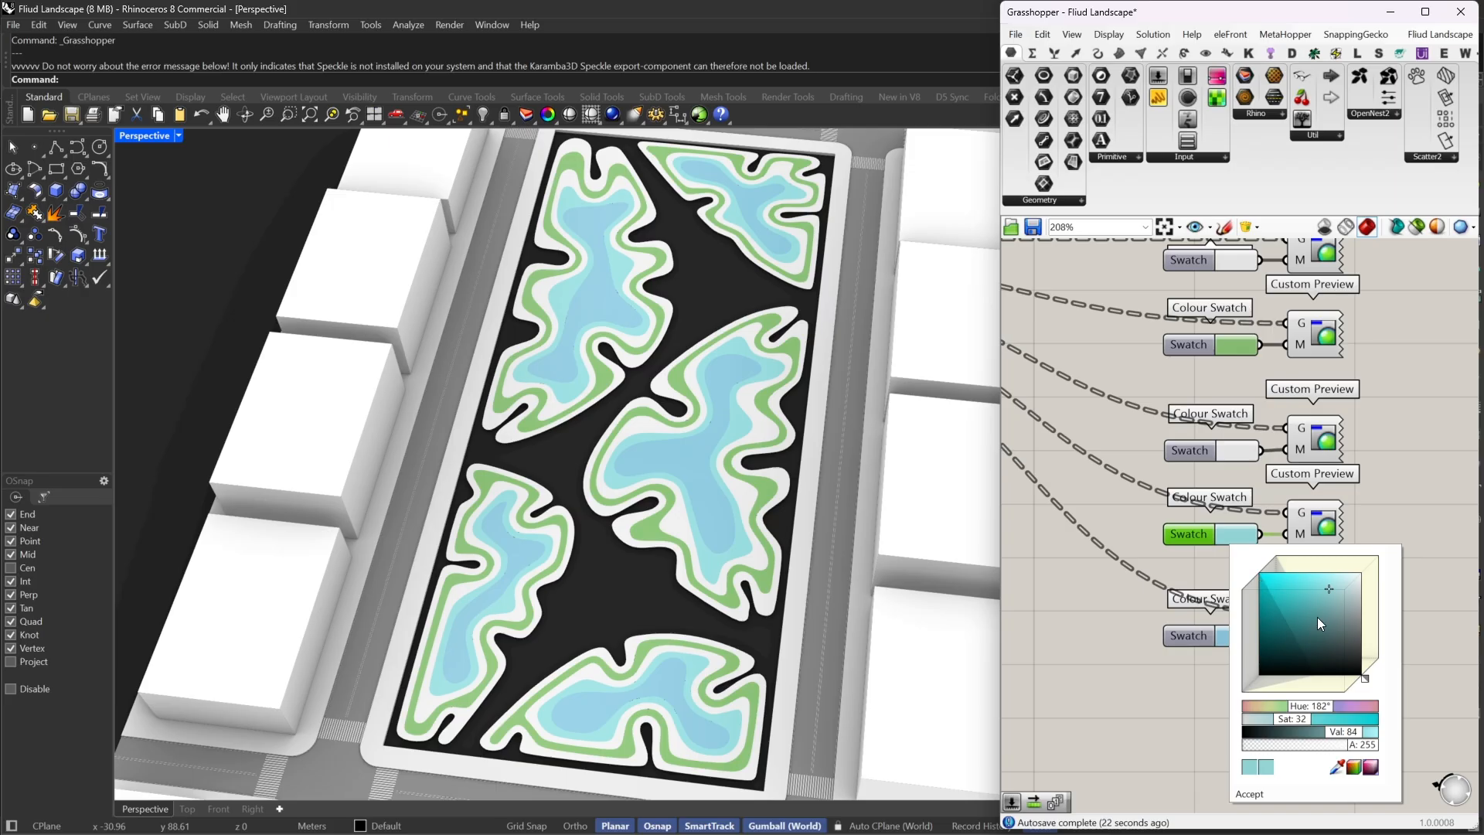
click(1320, 596)
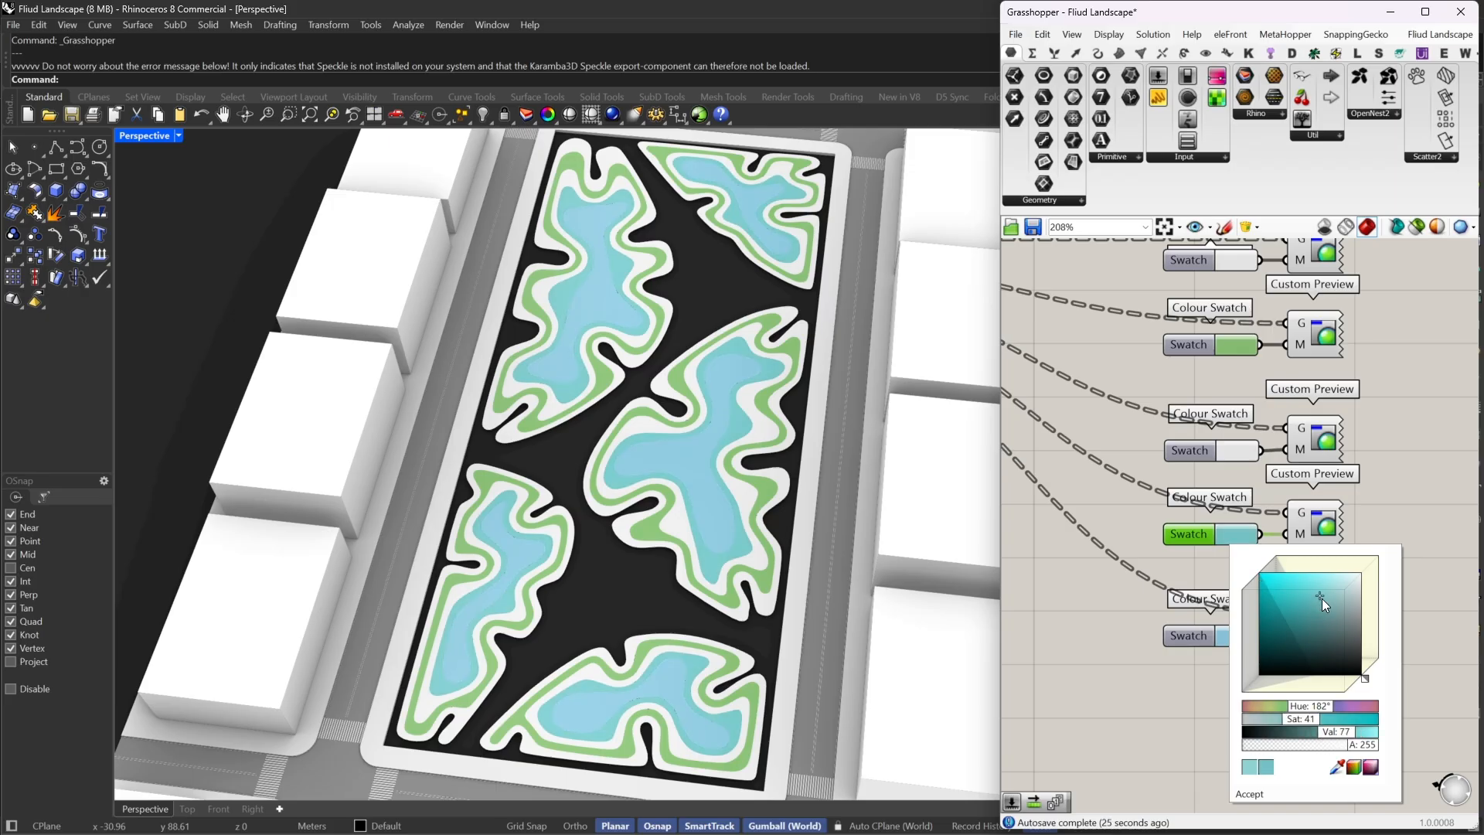
mouse_move(1322, 598)
mouse_down()
mouse_move(1334, 600)
mouse_move(1301, 602)
mouse_up()
click(1127, 634)
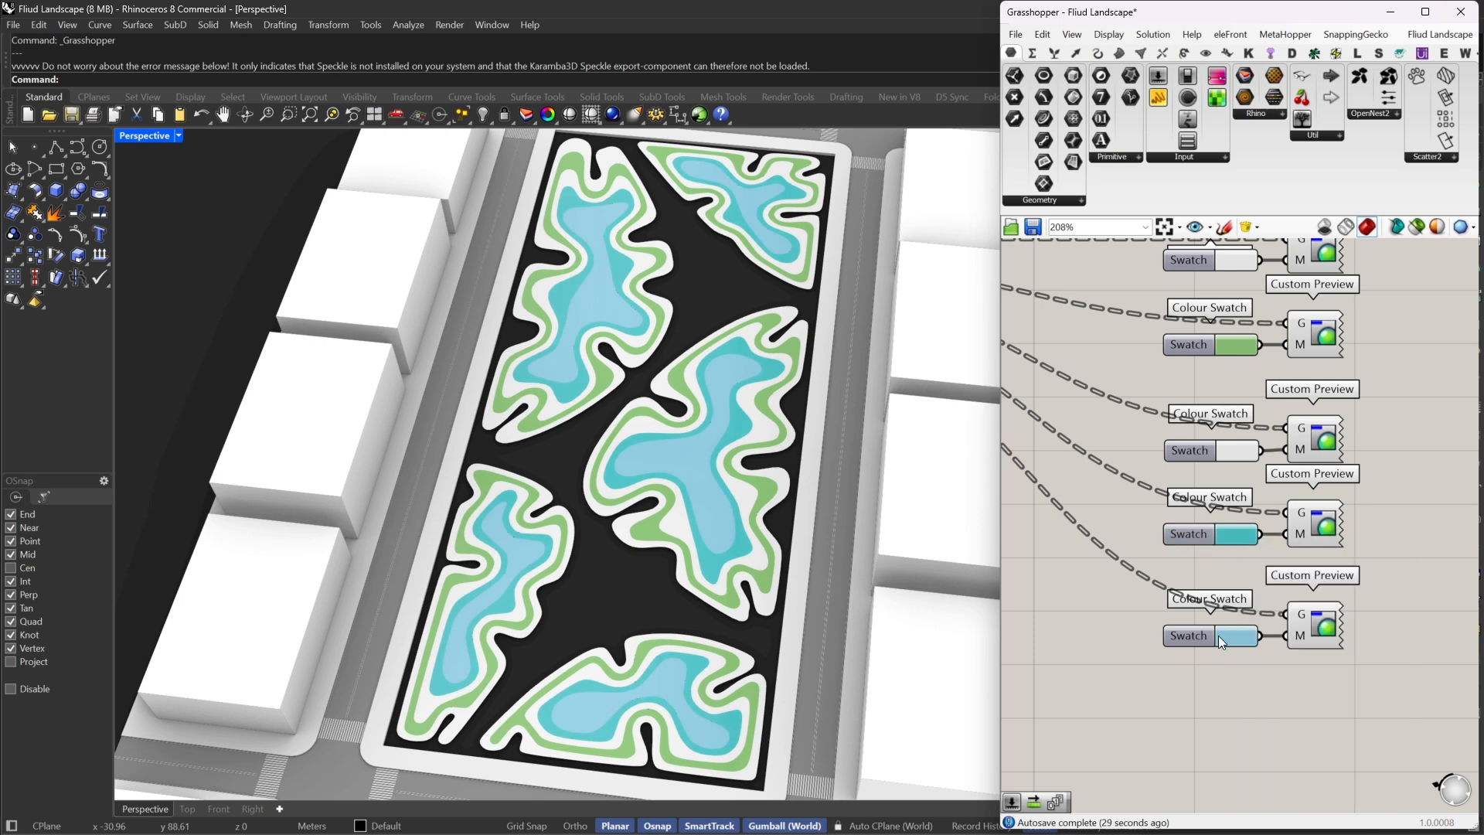
Deepen the fifth Colour Swatch to a stronger blue with saturation 82 and value 70
click(1219, 636)
drag(1317, 663, 1283, 633)
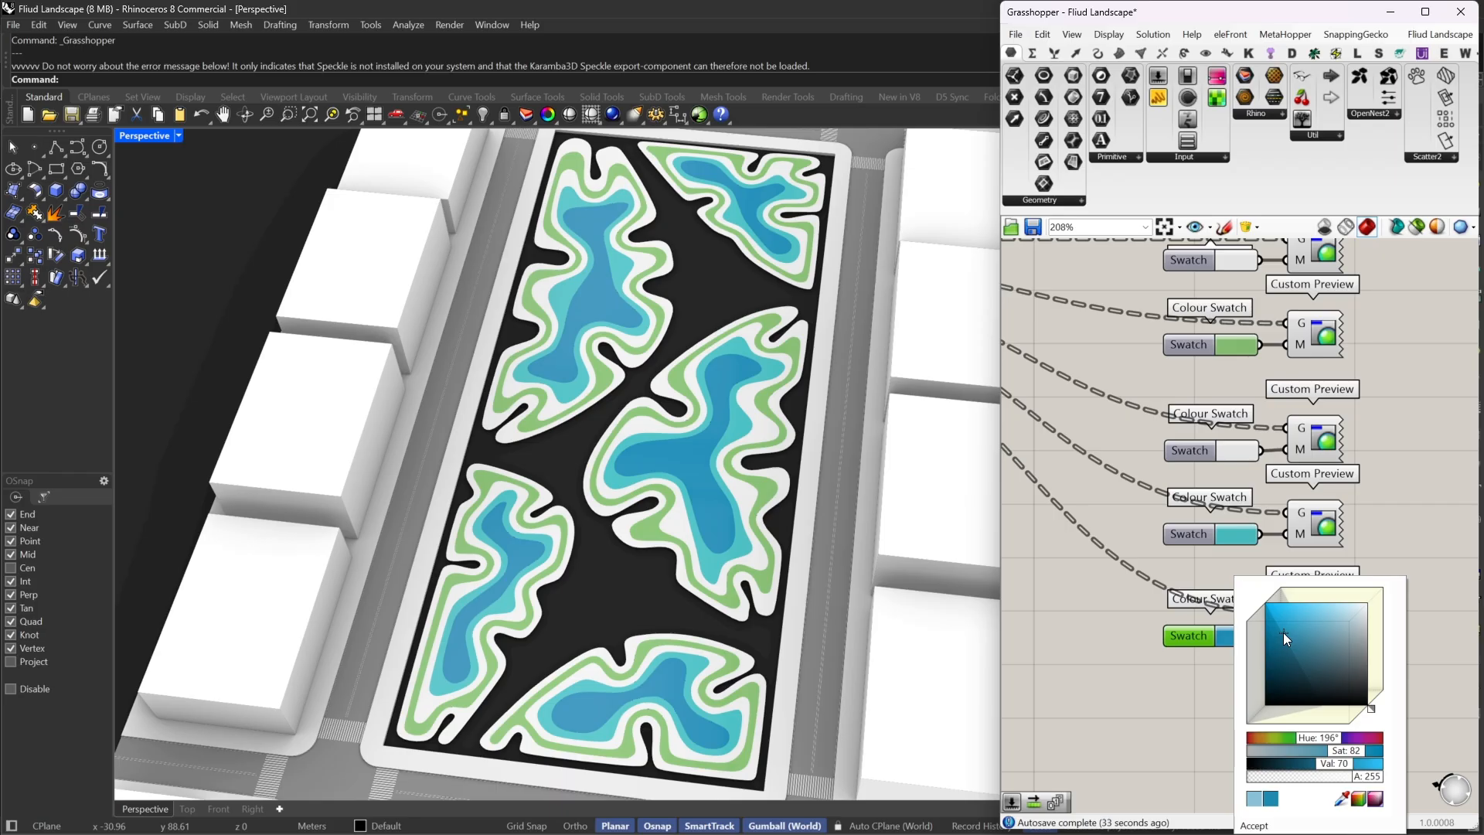
click(1083, 657)
scroll(1379, 507, down, 5)
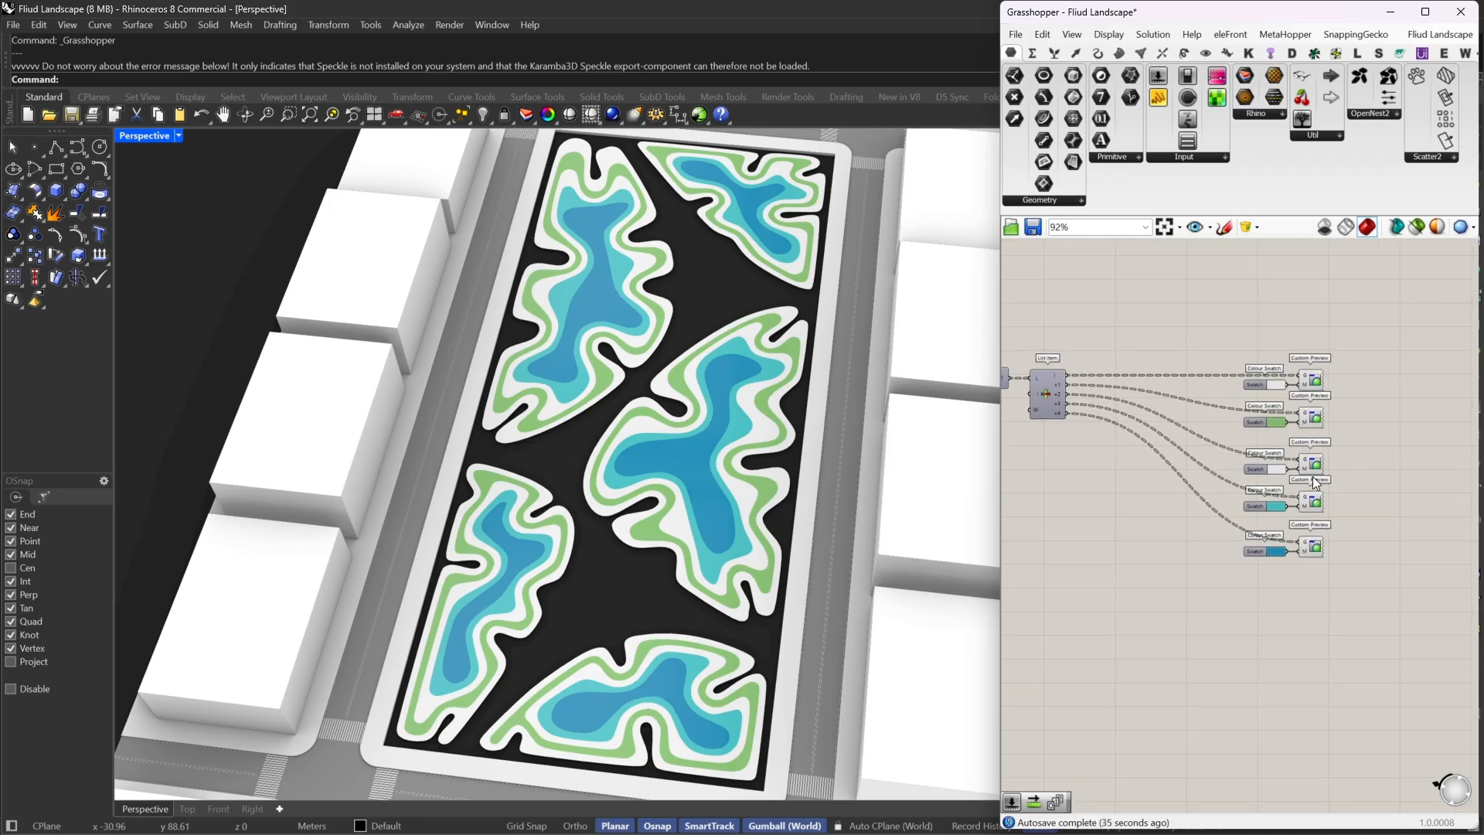
right_drag(1317, 483, 1179, 507)
drag(1215, 350, 1155, 619)
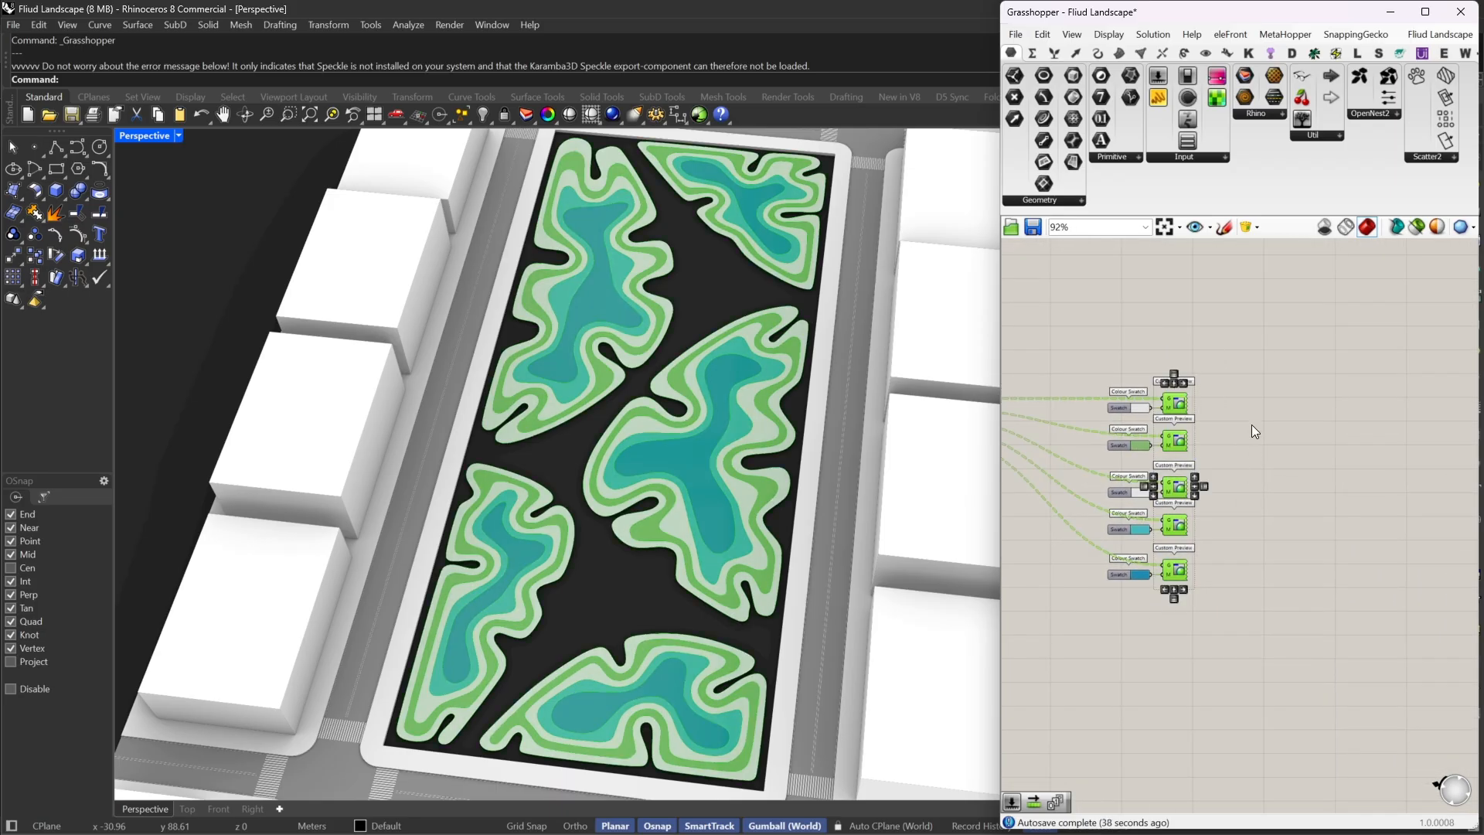
click(1244, 409)
Bake the first Custom Preview's surfaces into Rhino as a group with colour by layer
right_drag(1248, 410, 1333, 387)
click(1264, 381)
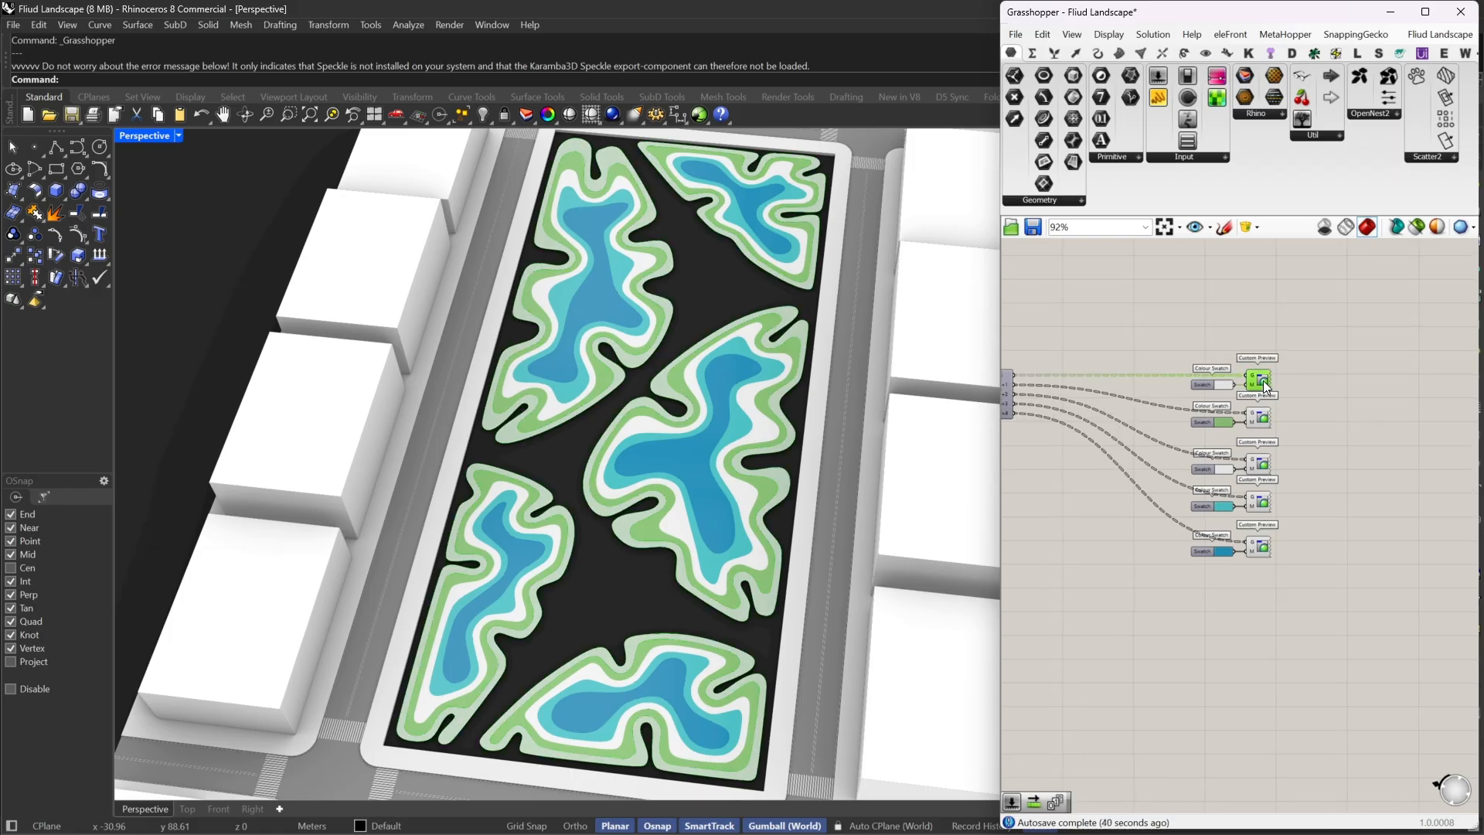
right_click(1265, 387)
click(1299, 452)
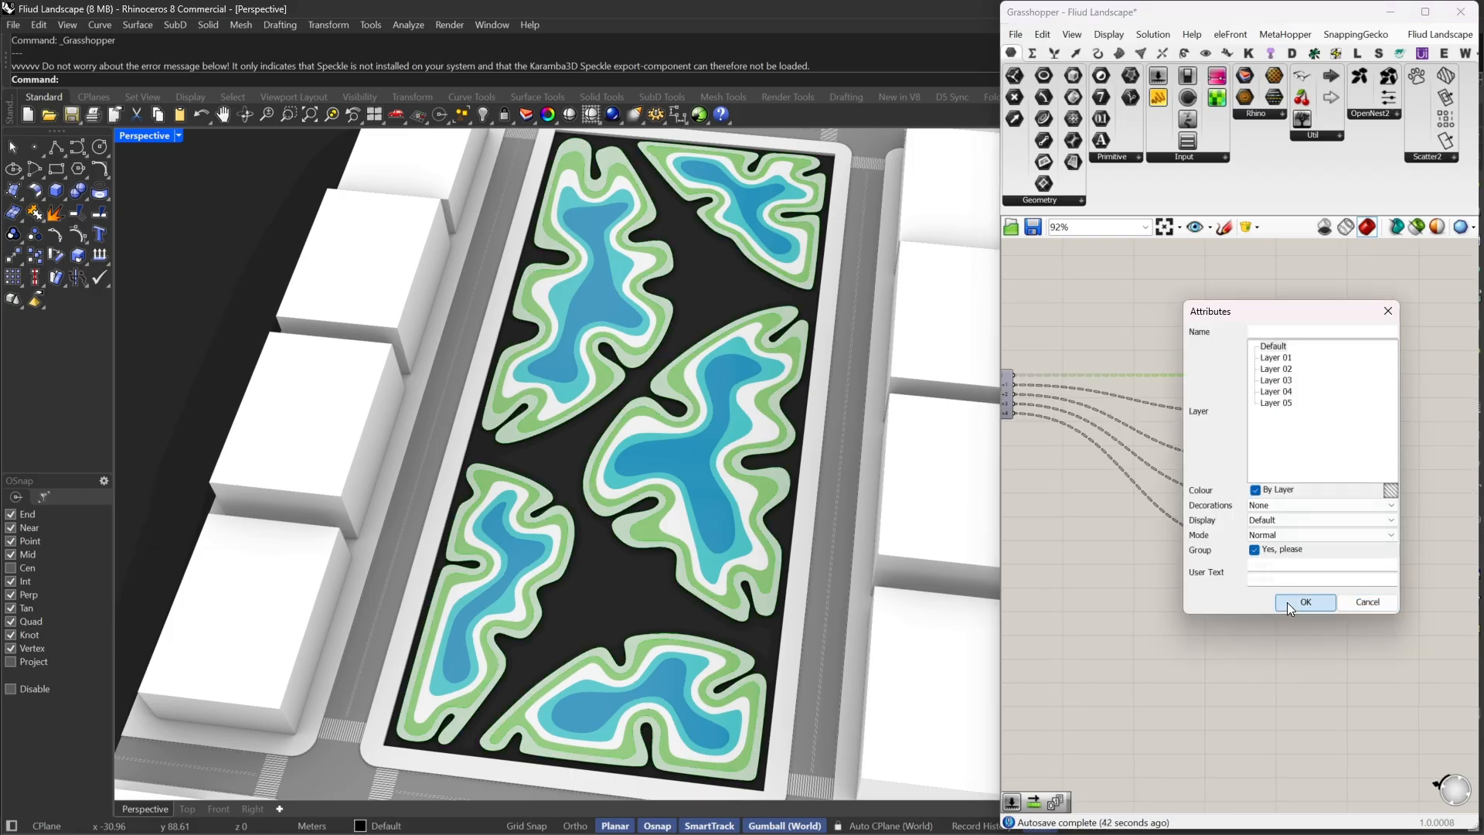
click(1305, 602)
Bake the second and third Custom Previews' surfaces into Rhino, each as a group
right_click(1261, 423)
click(1296, 497)
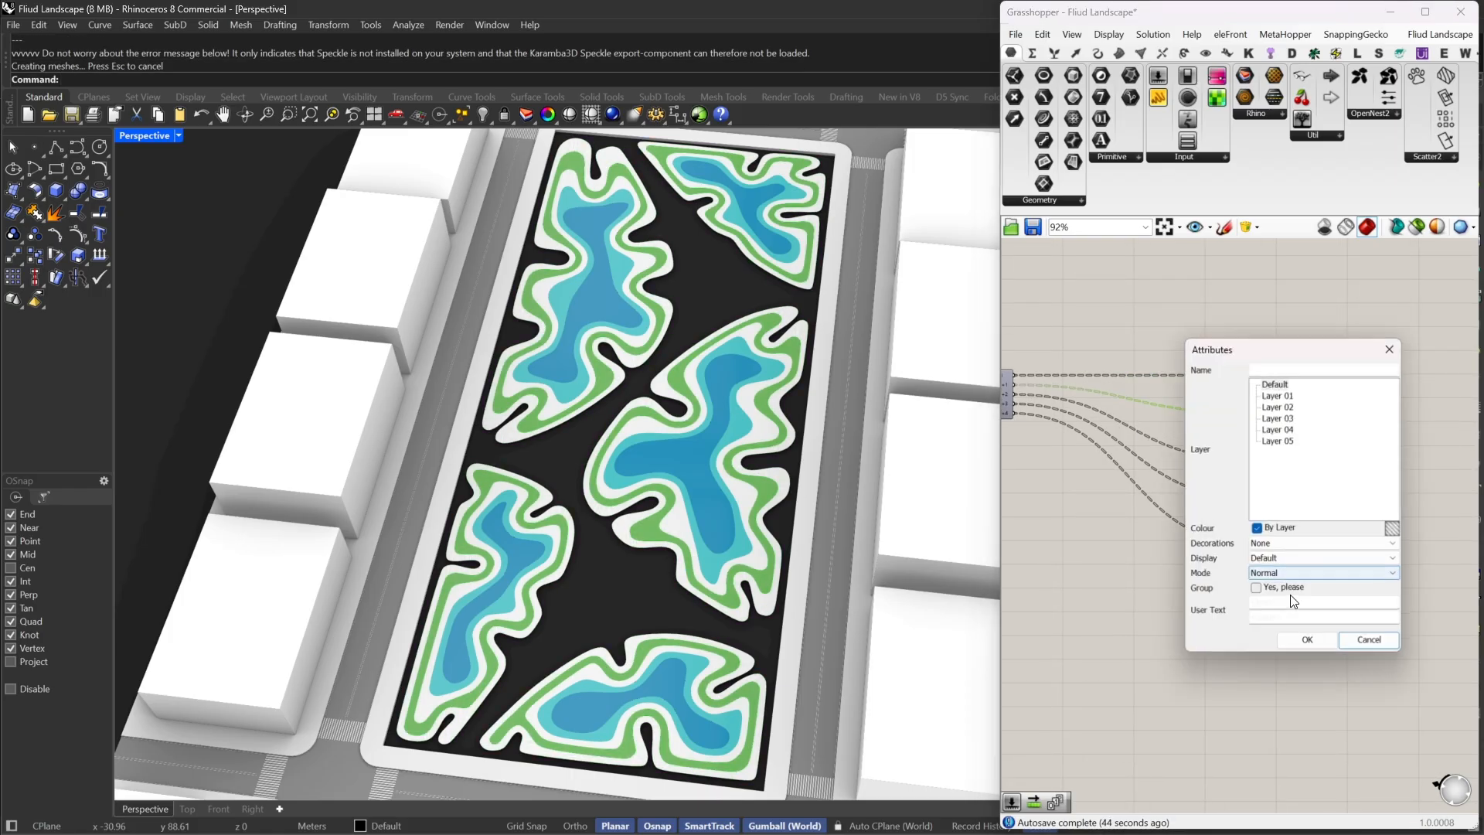
click(1291, 590)
click(1308, 641)
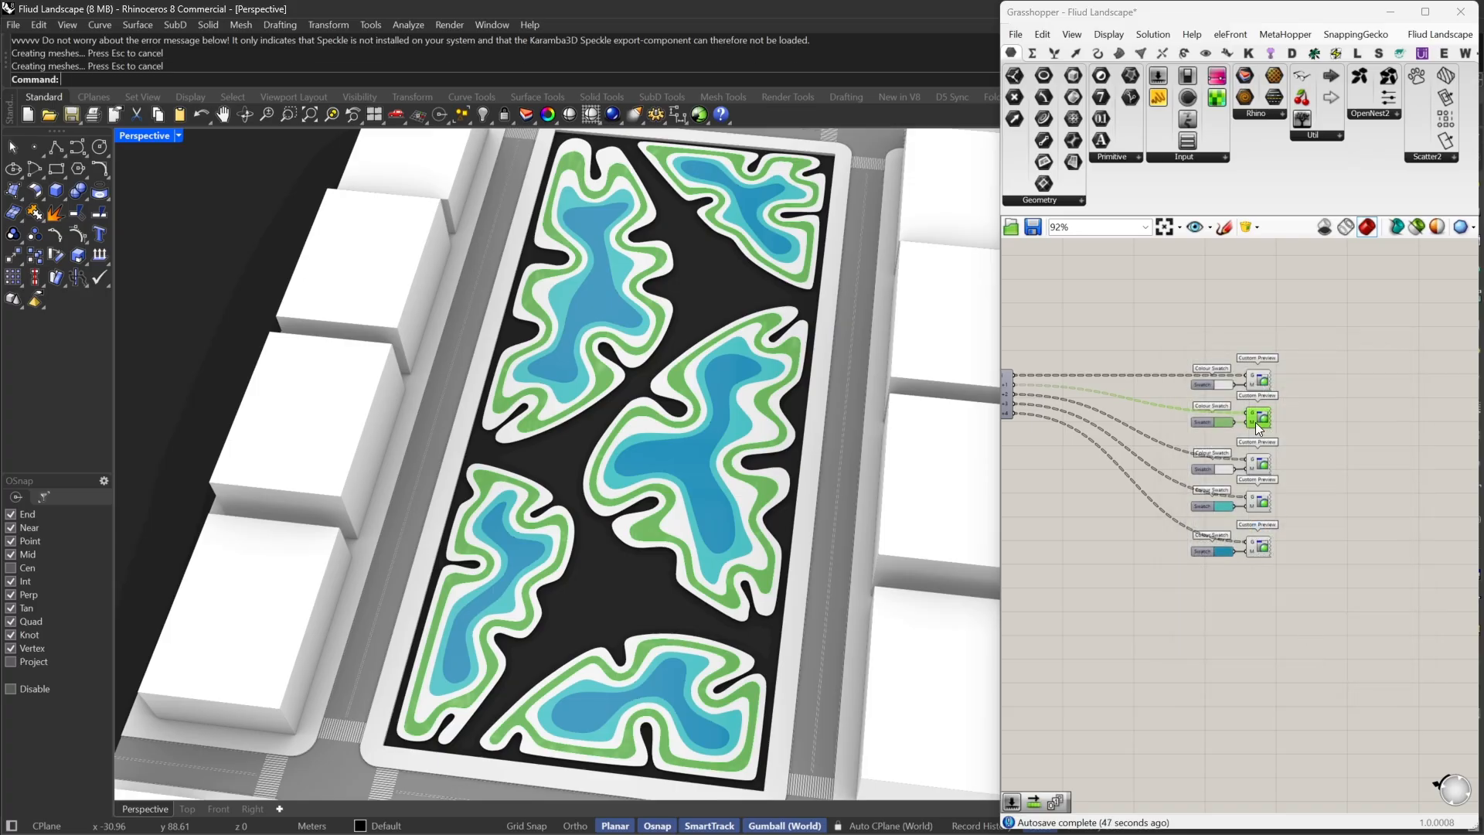
right_click(1261, 464)
click(1307, 541)
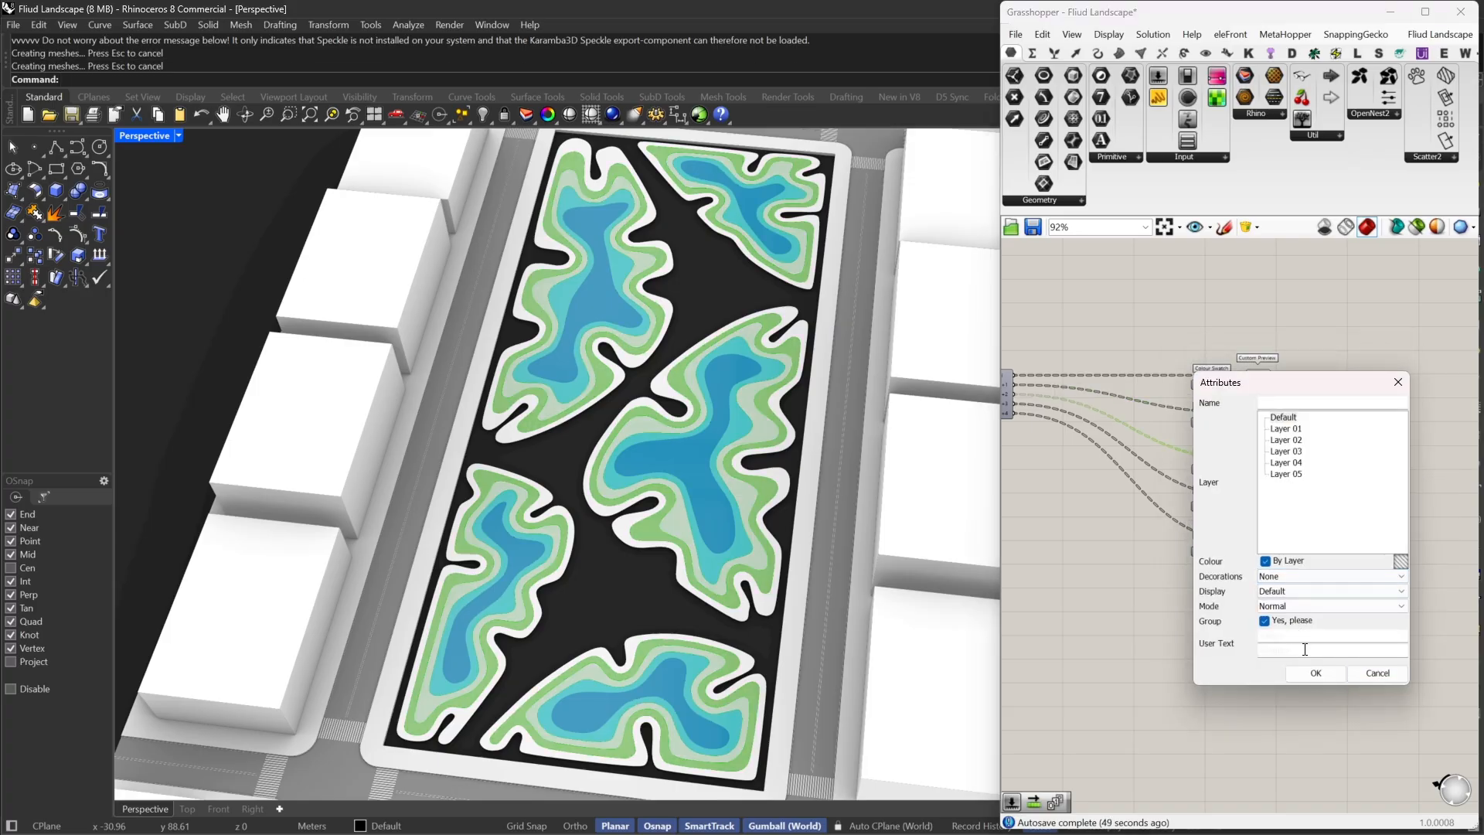
click(1315, 672)
Bake the fourth and fifth Custom Previews' surfaces into Rhino
right_click(1259, 501)
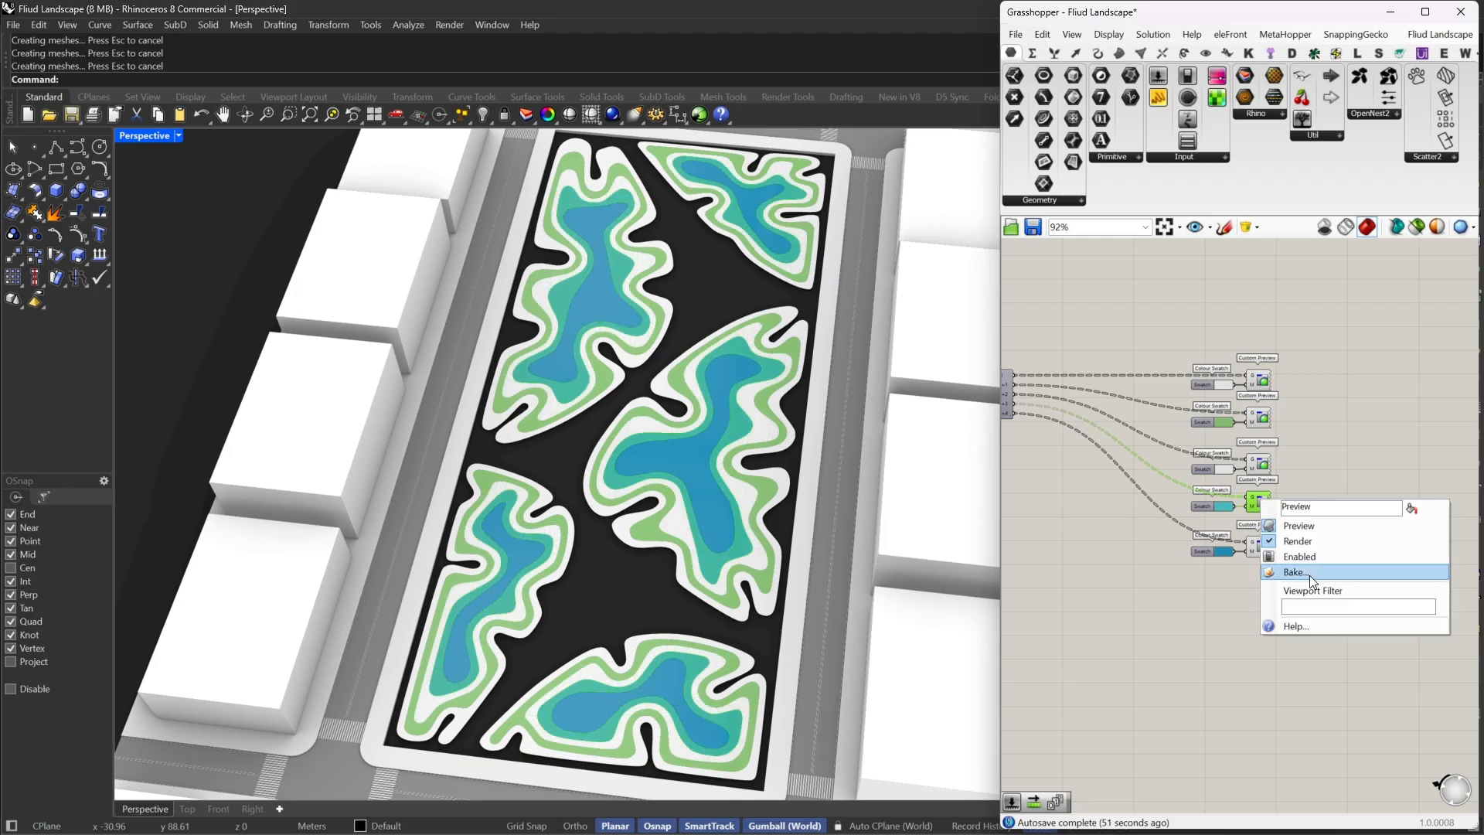
click(1312, 580)
click(1322, 717)
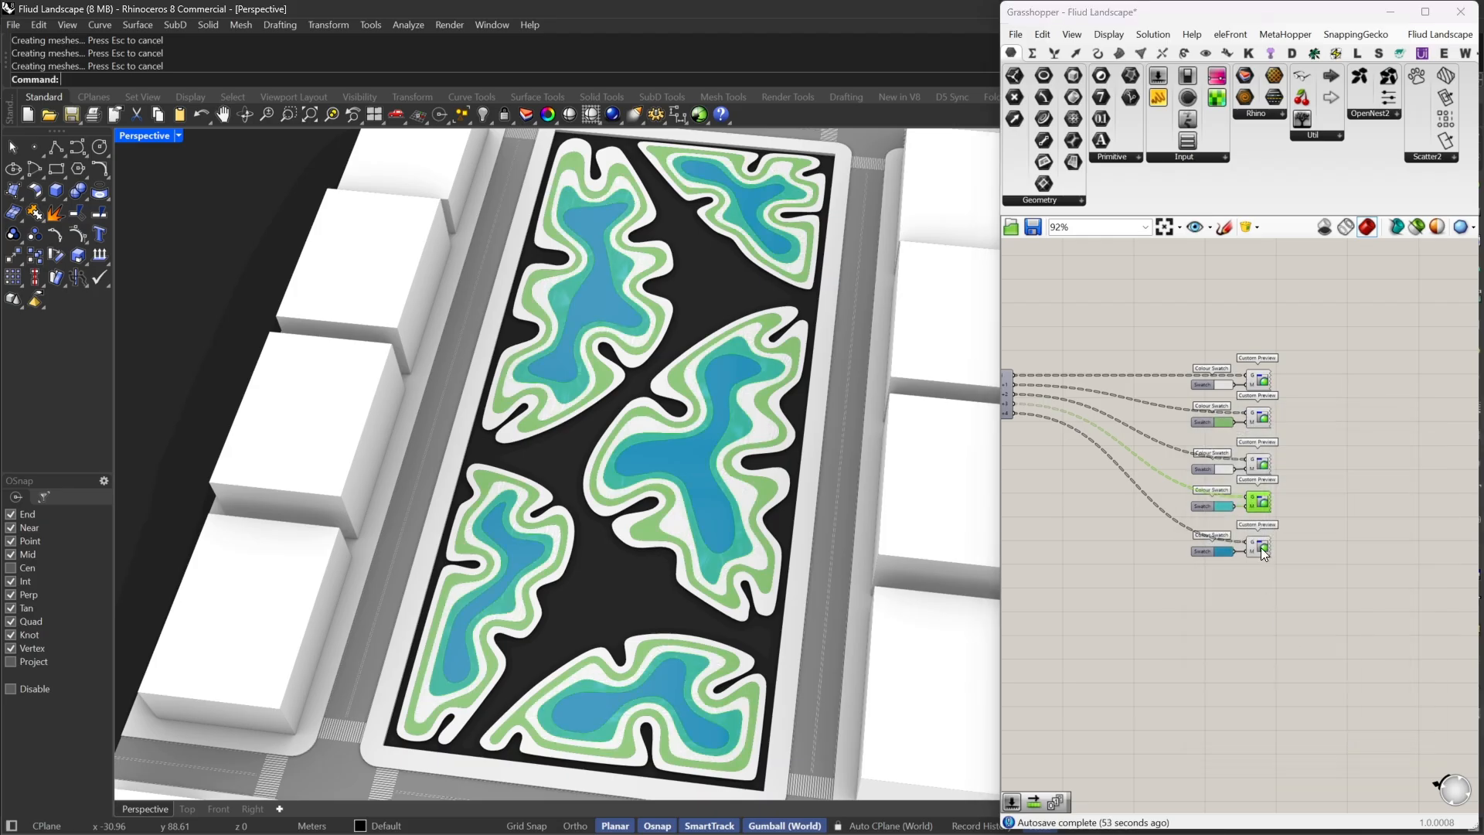
right_click(1260, 542)
click(1308, 615)
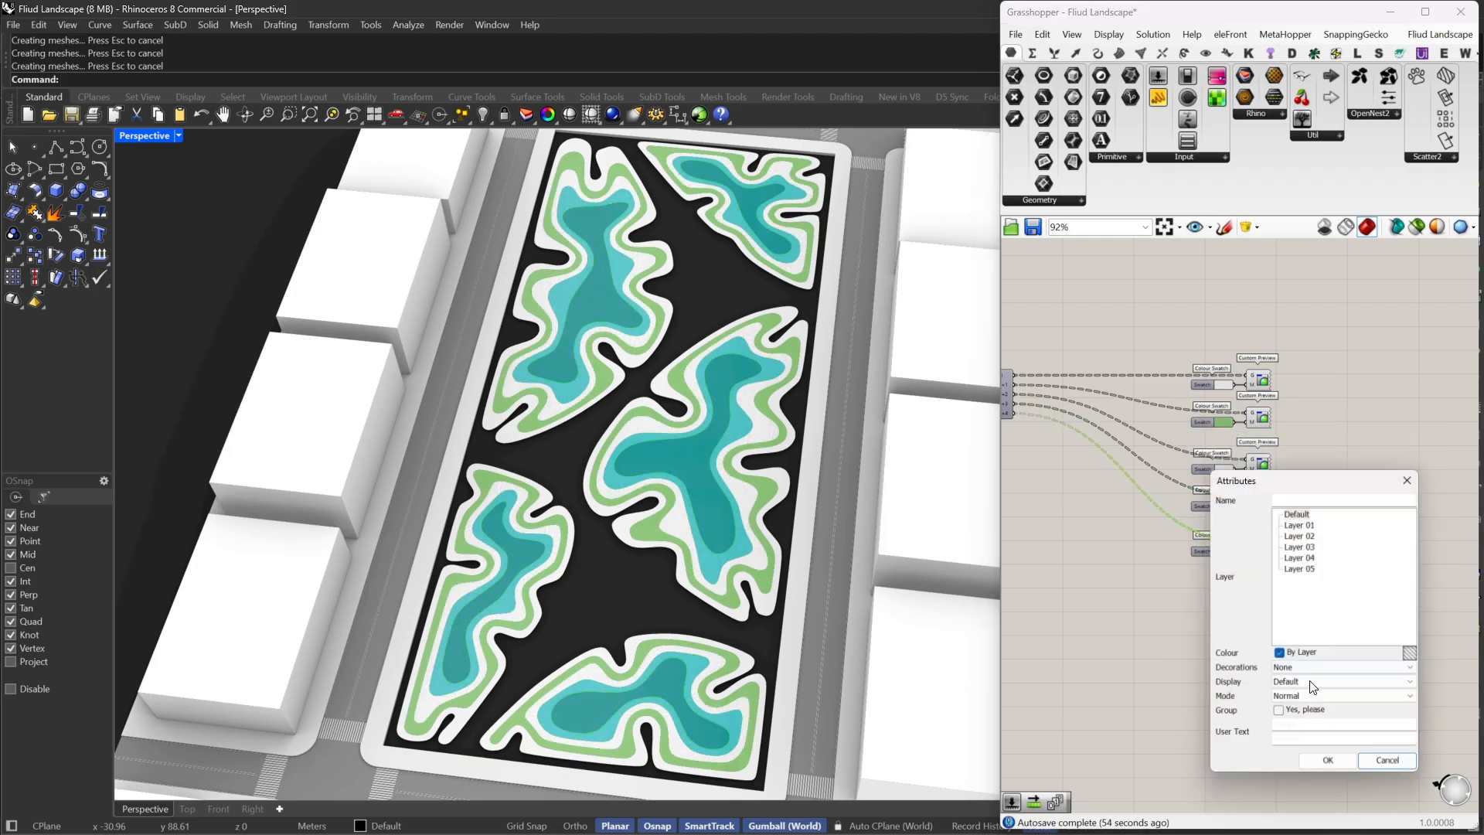
click(1323, 766)
Turn off the preview of all five Custom Preview components so only the baked surfaces are shown
scroll(1266, 576, down, 3)
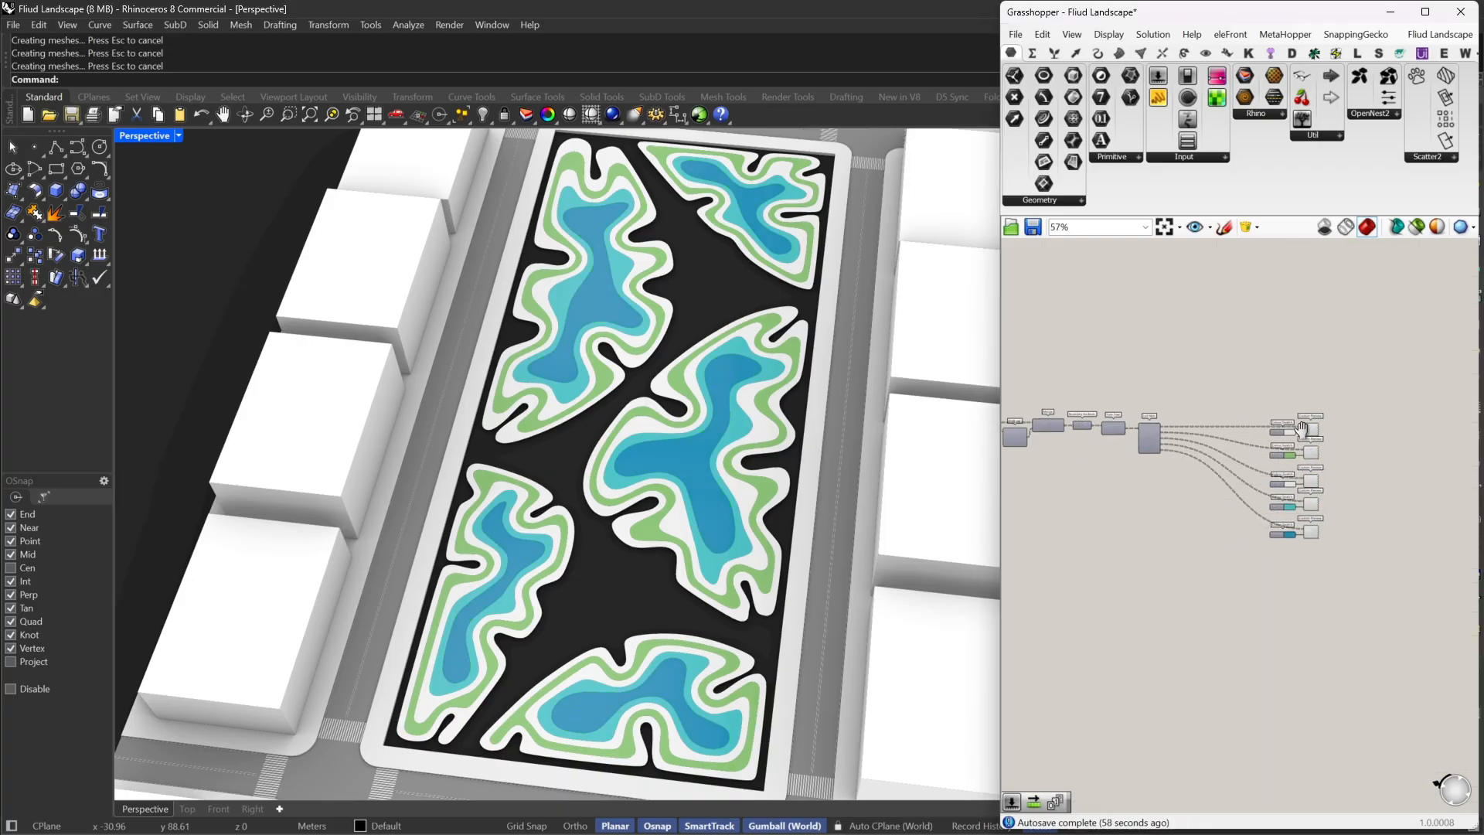
drag(1354, 354, 1237, 593)
right_click(1284, 315)
click(1309, 340)
click(1206, 340)
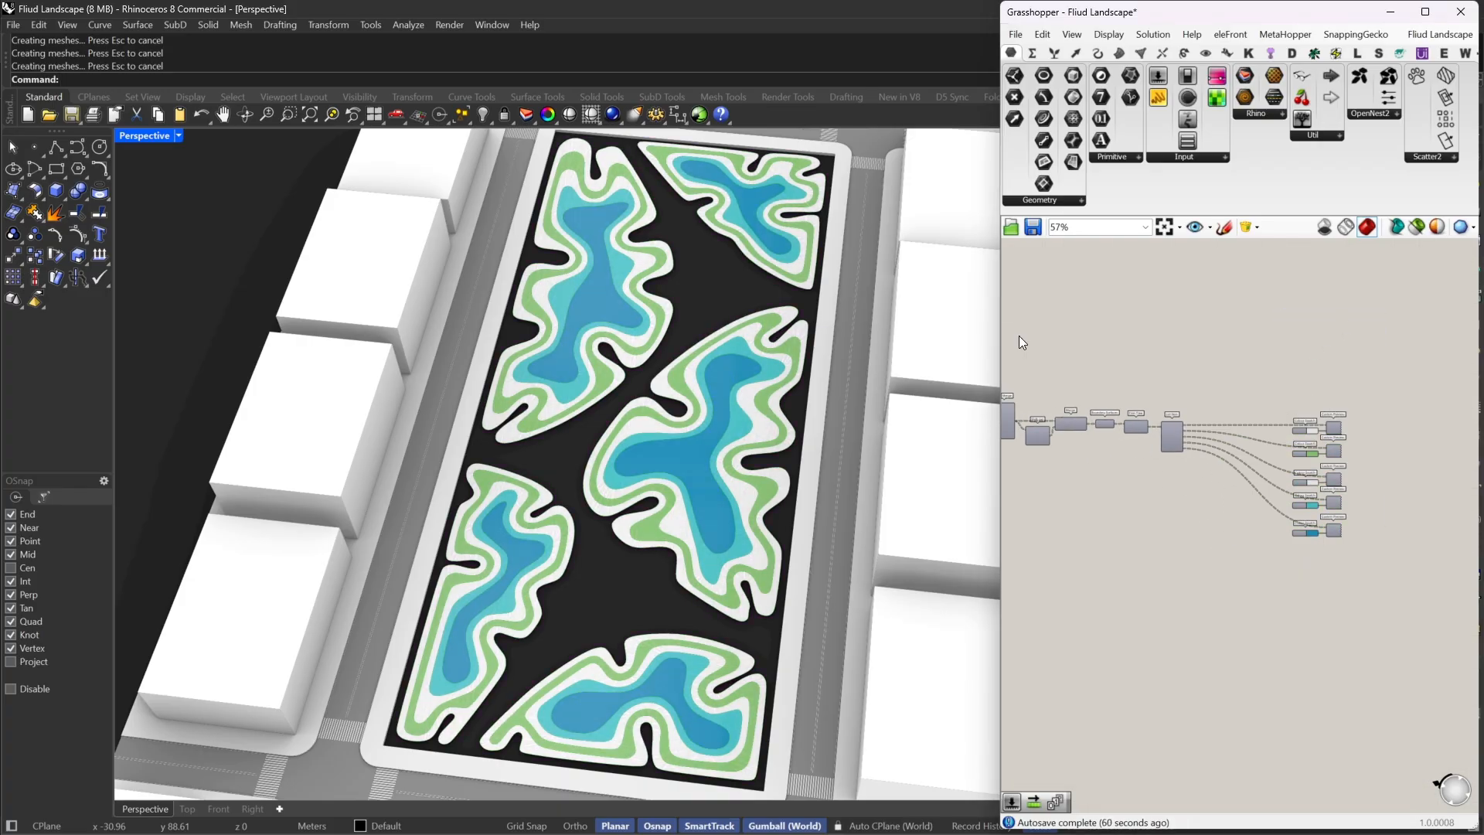
Select the baked landscape surfaces in the Perspective viewport to check them, and clear the selection
right_drag(634, 347, 738, 331)
drag(680, 289, 568, 609)
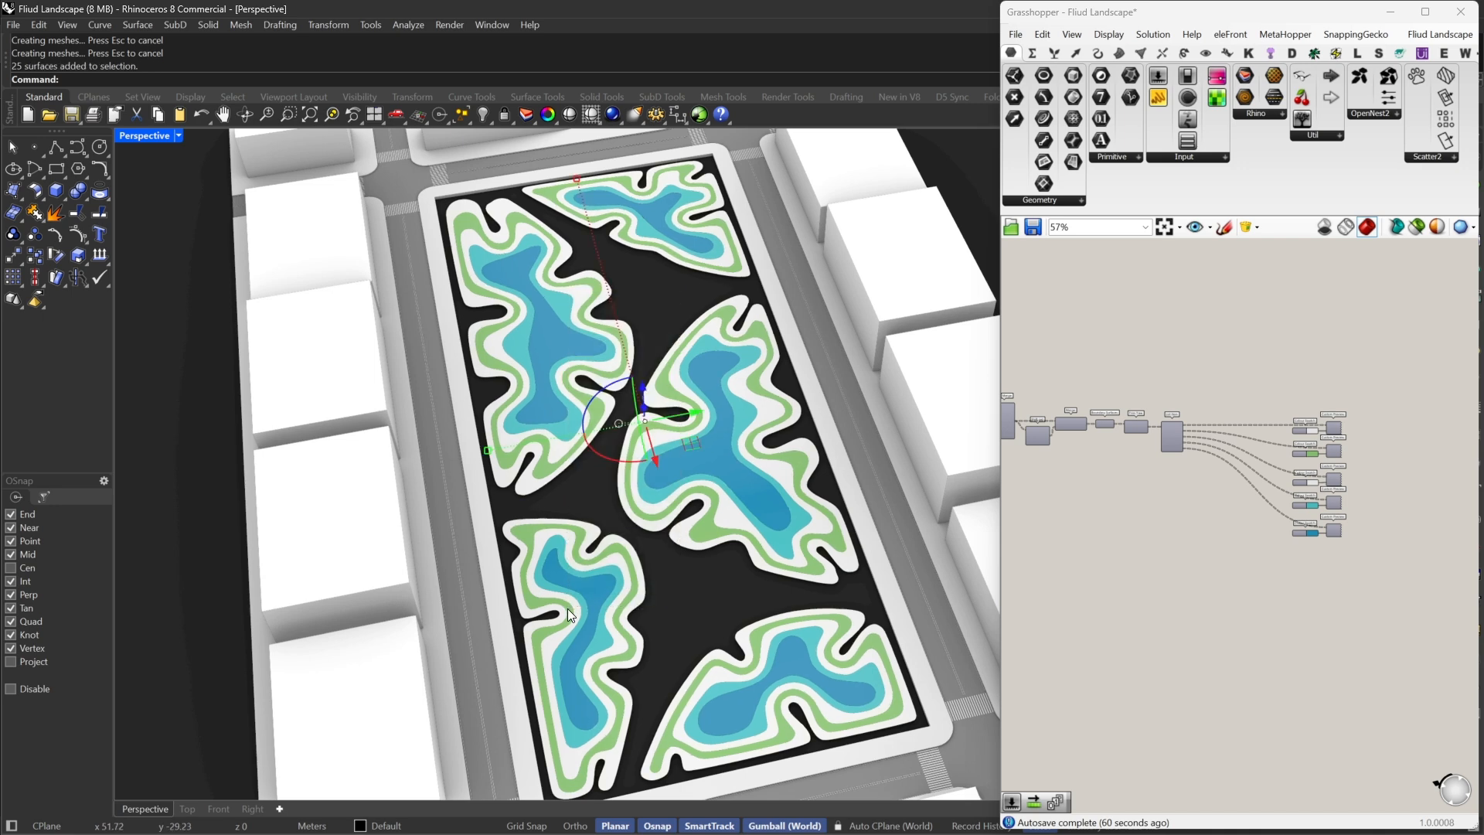
key(Escape)
click(671, 97)
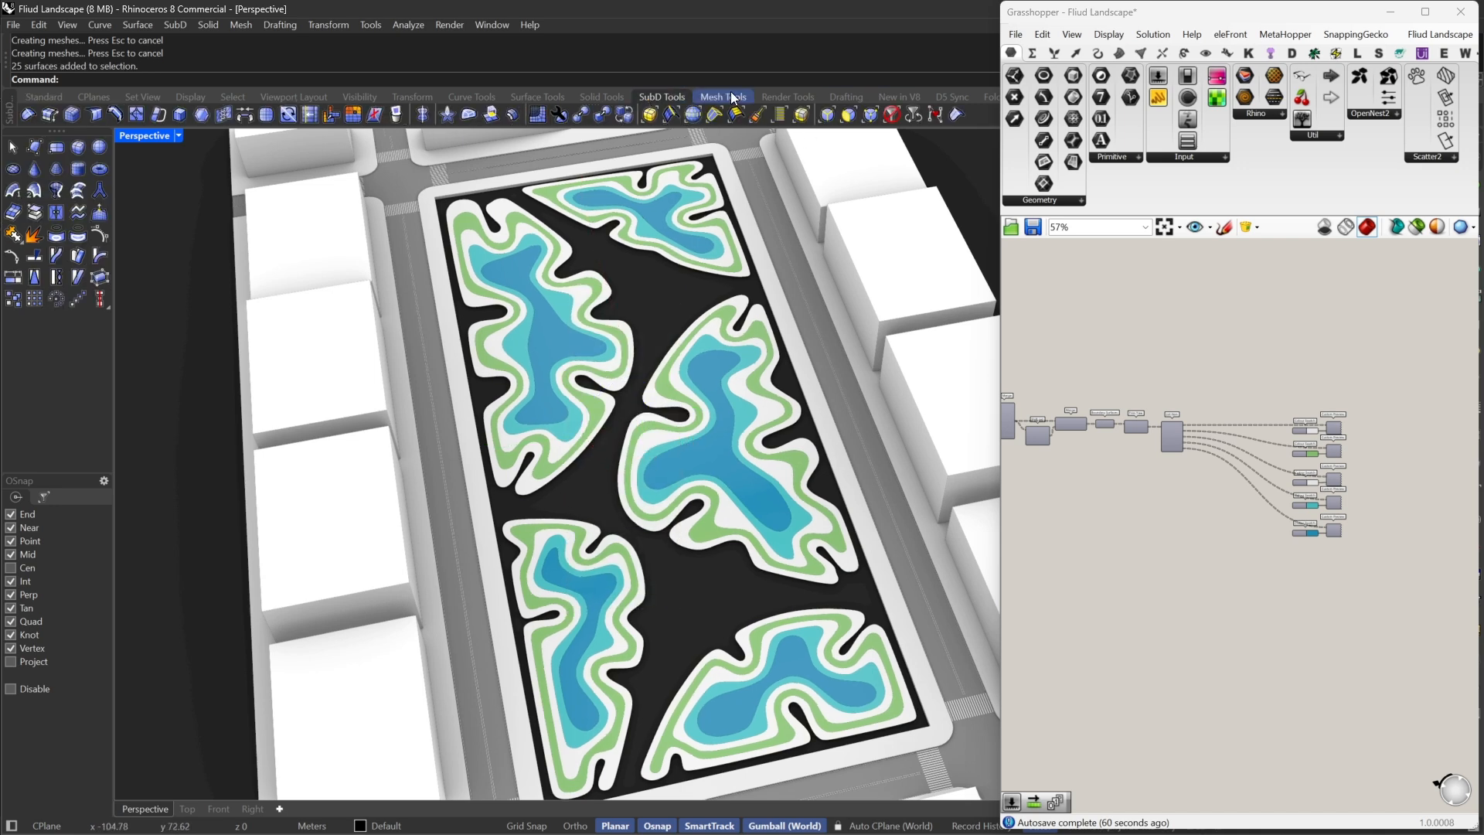
Select all the baked landscape surfaces in the Perspective viewport and combine them into one group
click(893, 114)
drag(660, 288, 539, 212)
right_drag(659, 333, 643, 323)
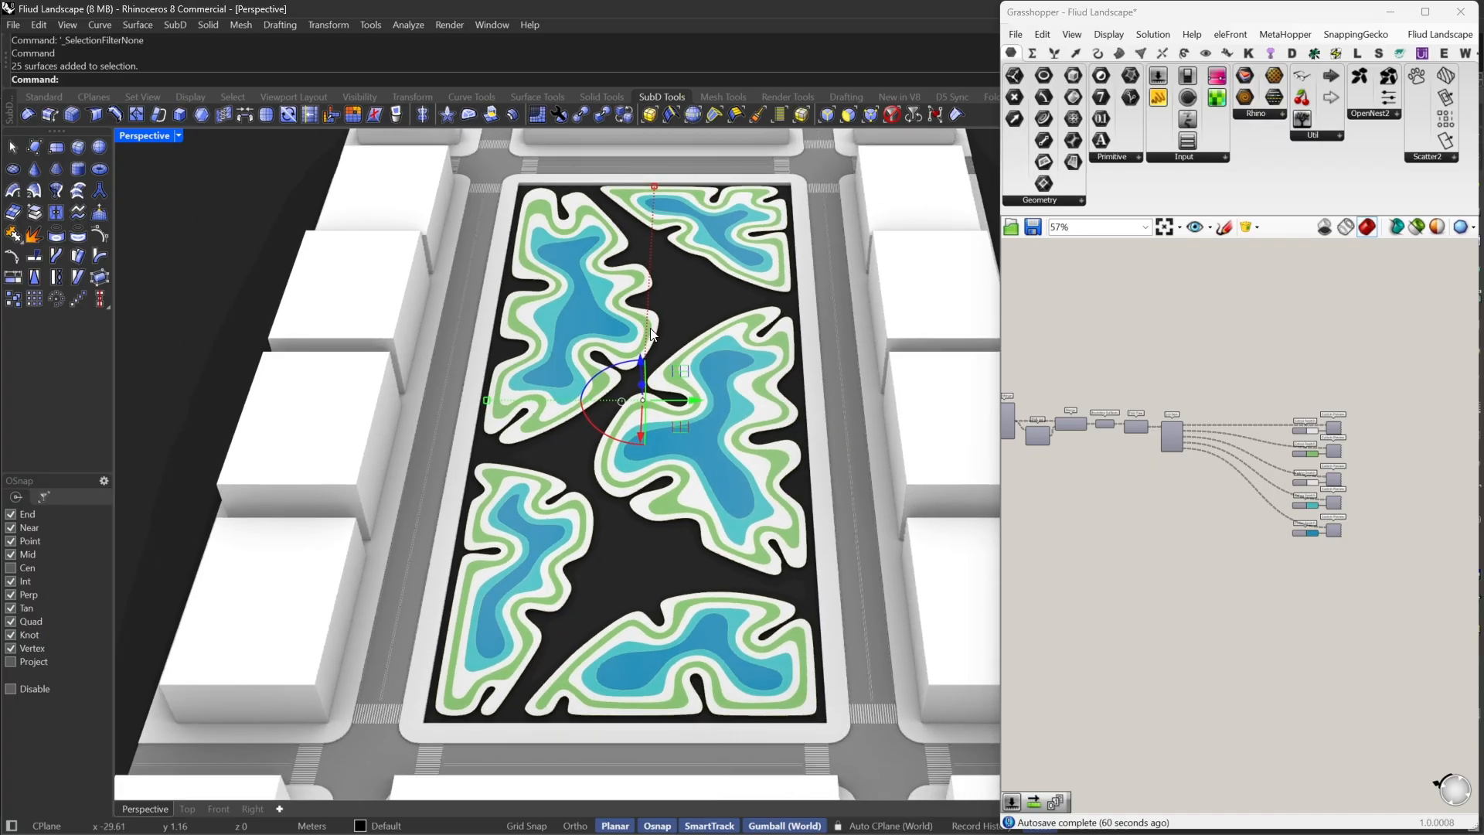
key(ctrl+g)
key(Escape)
right_drag(698, 407, 692, 388)
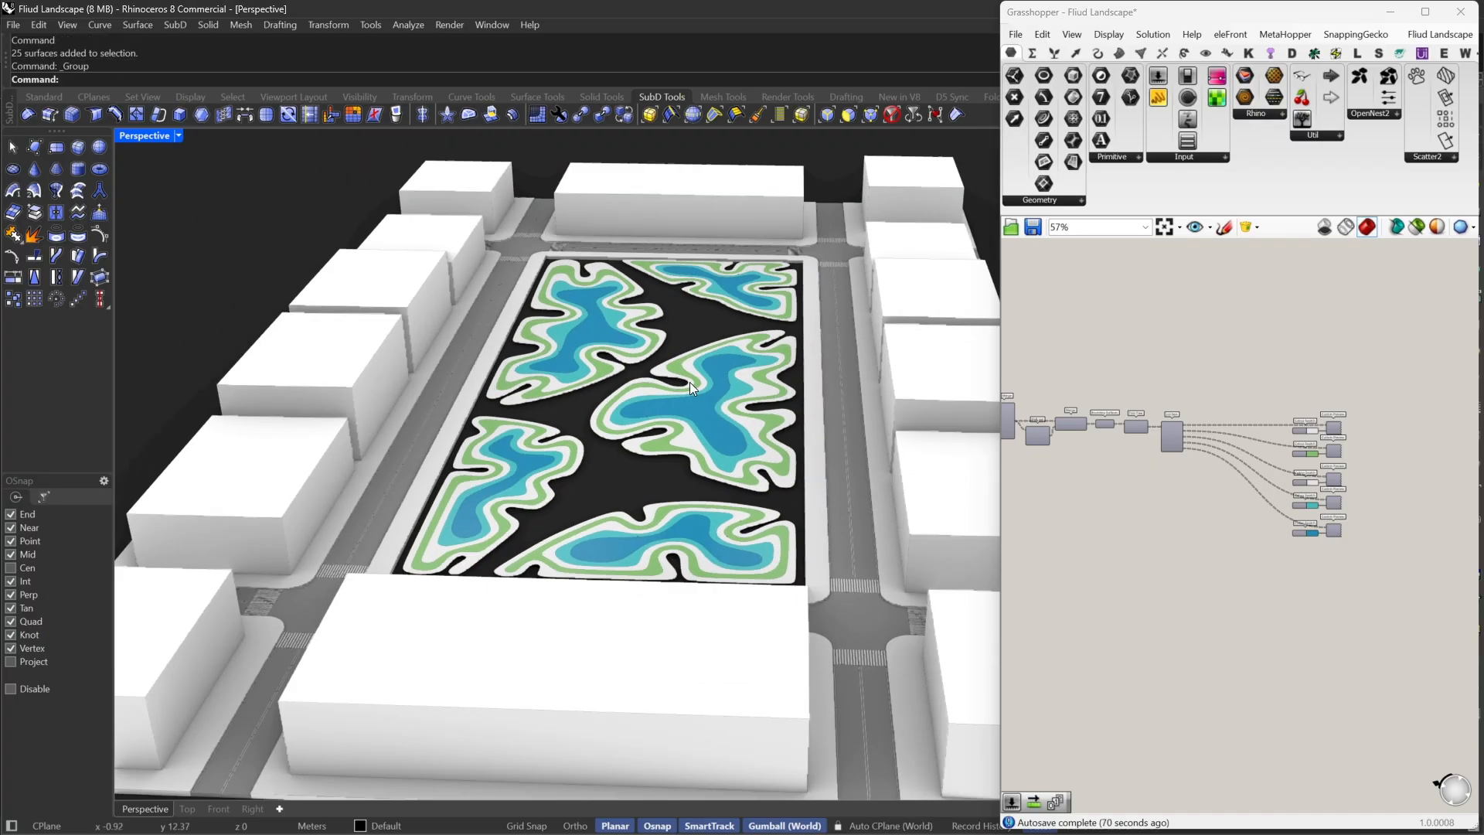
Move the grouped landscape surfaces vertically upward by 0.1 m
scroll(682, 388, up, 3)
click(675, 398)
scroll(676, 397, up, 4)
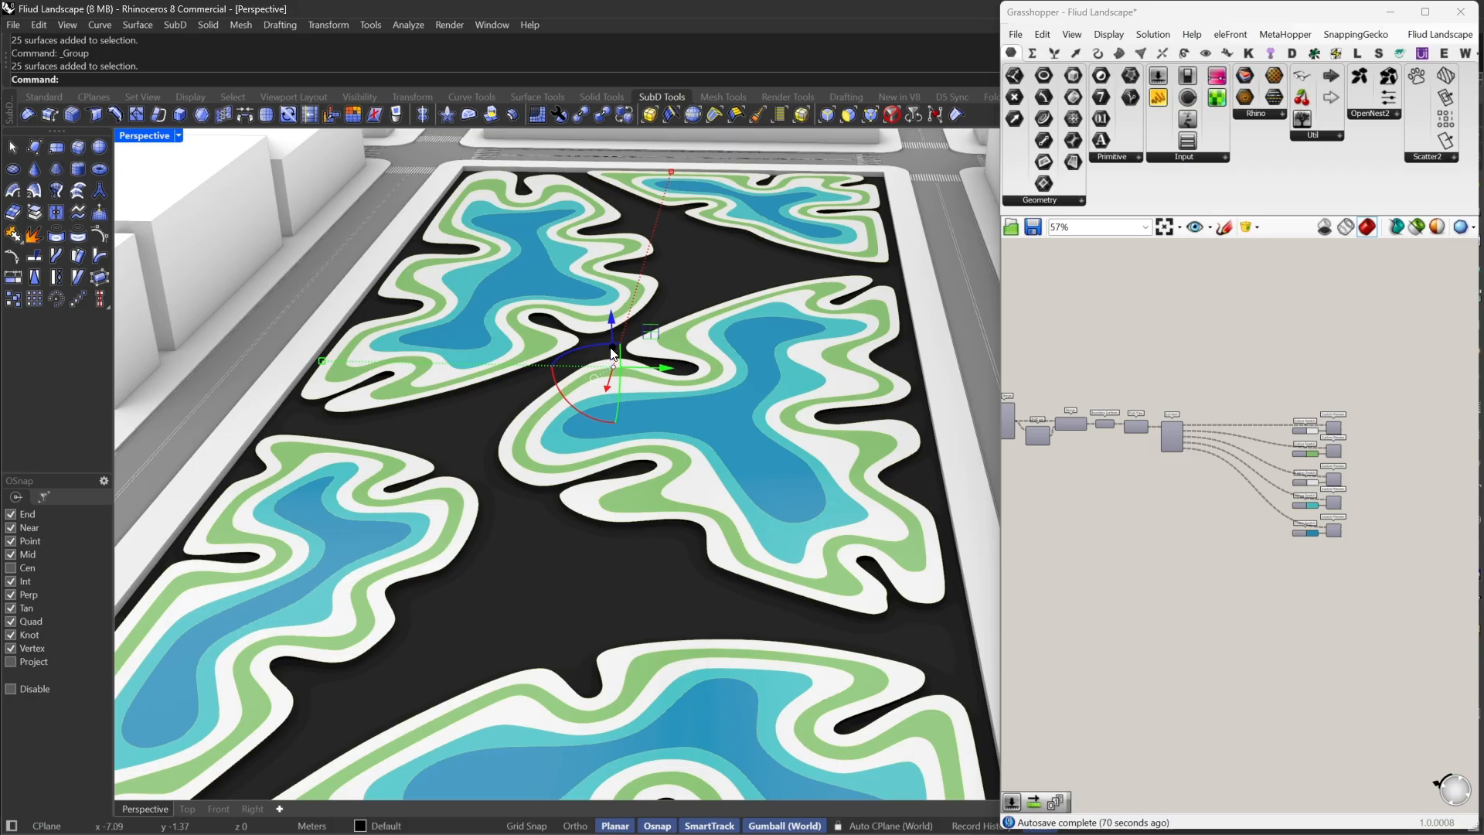
click(612, 349)
text(1)
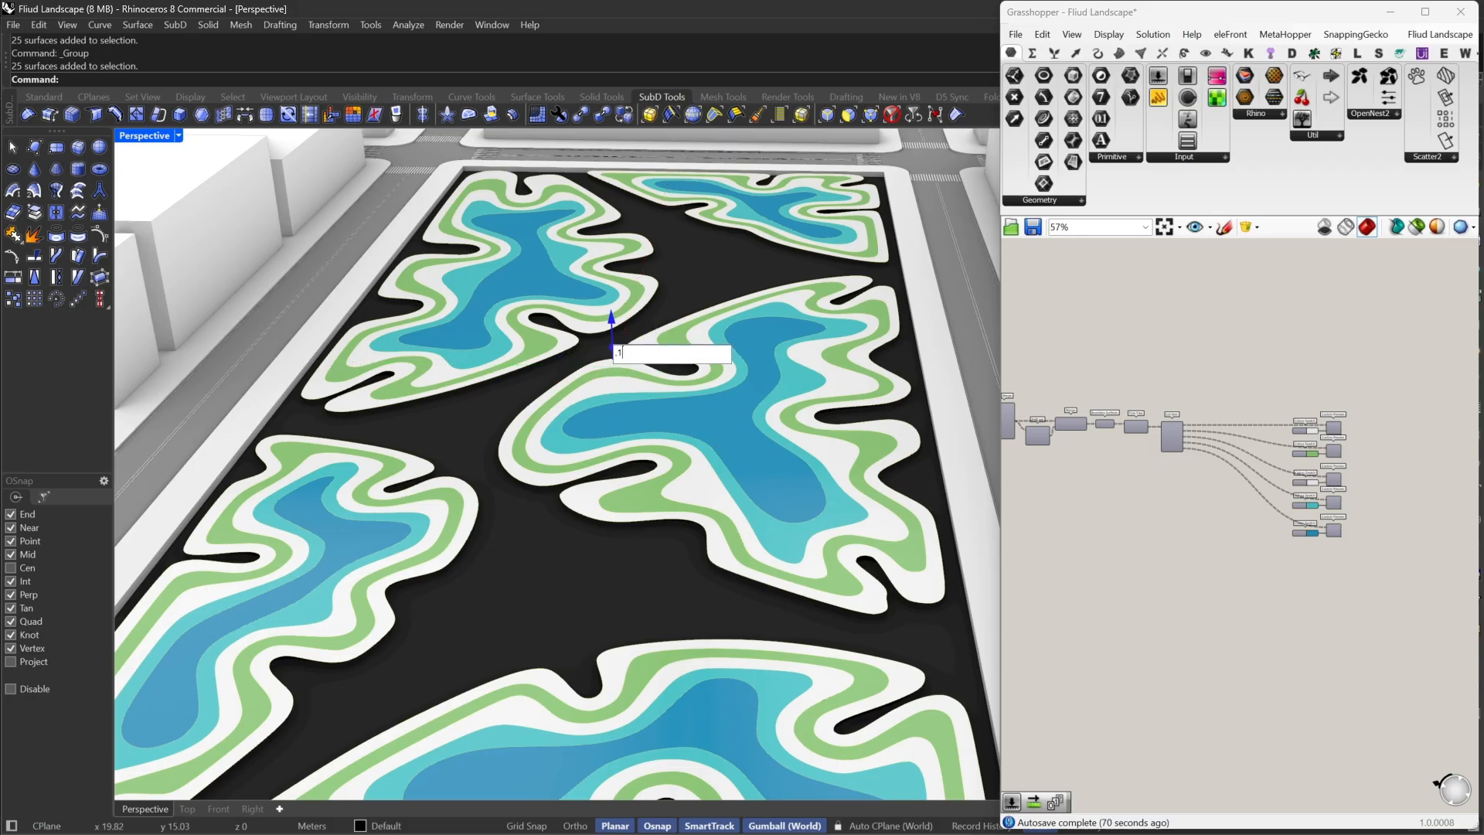
key(Return)
Unhide the hidden ground surface beneath the landscape, select it and collapse the Grasshopper window
click(573, 541)
right_drag(574, 541, 632, 550)
text(Sh)
key(Return)
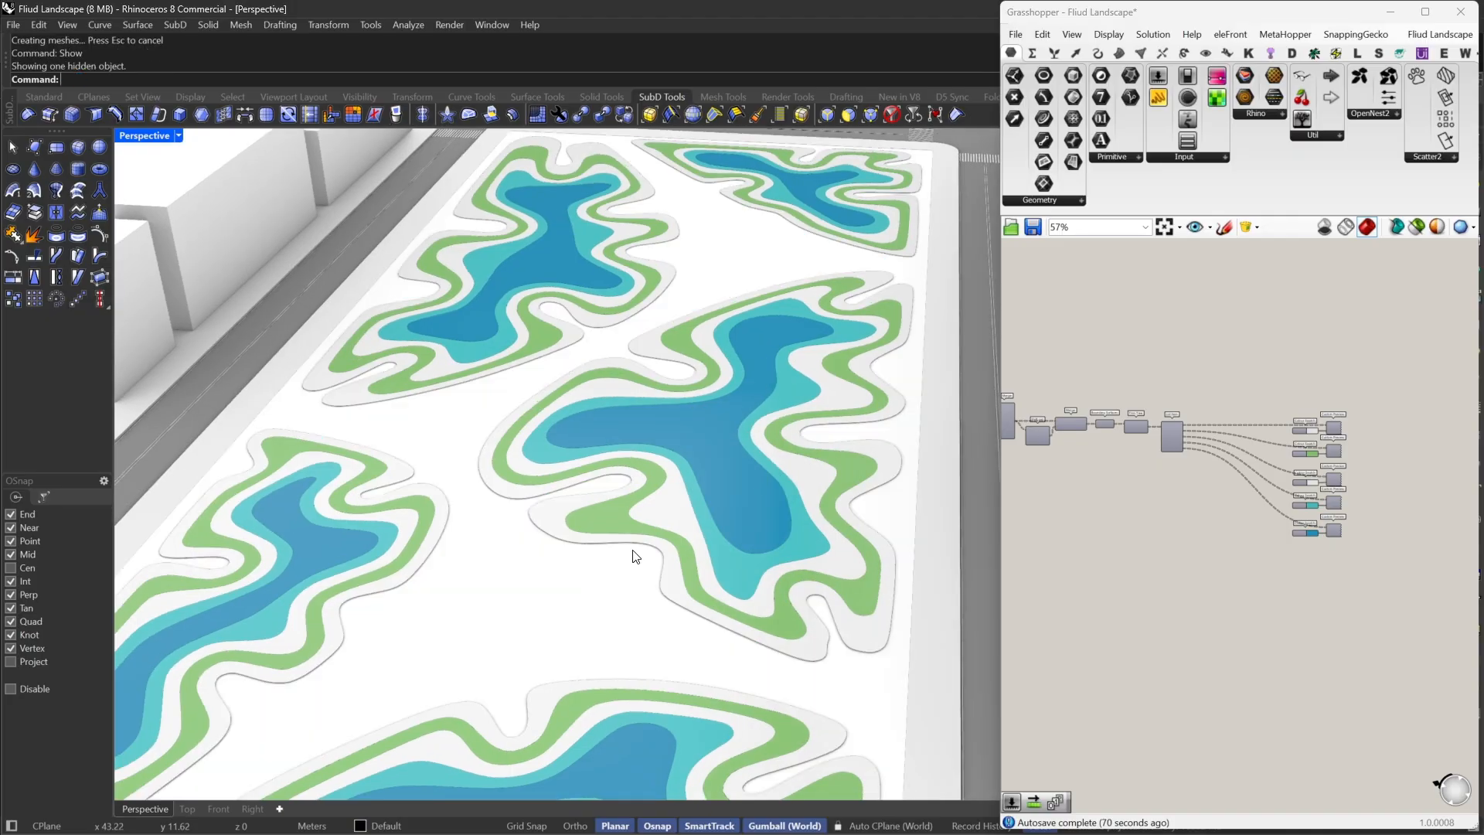
scroll(688, 467, down, 5)
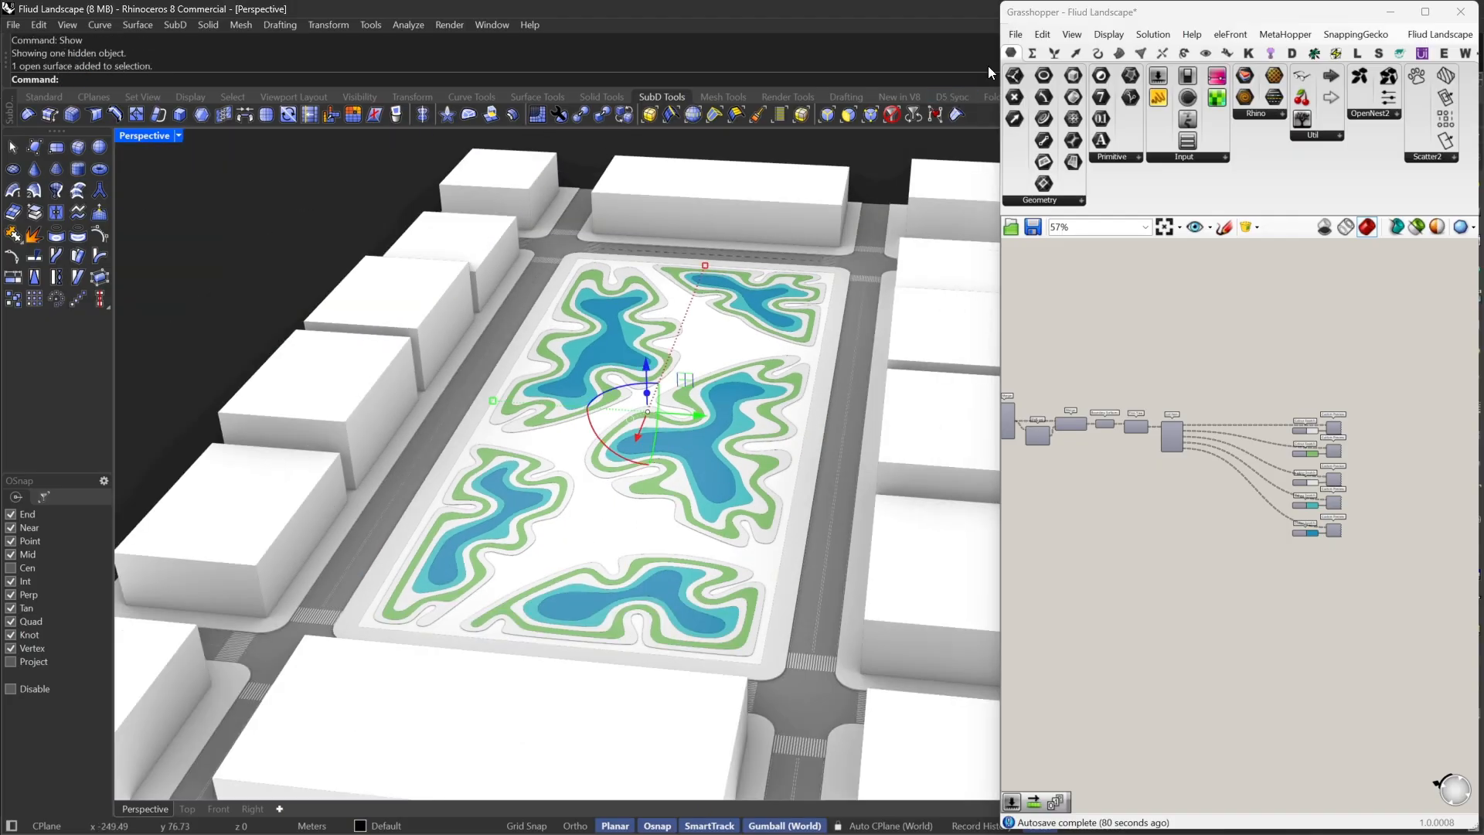
double_click(1101, 21)
Examine the raised landscape bands against the ground surface from several angles
scroll(618, 456, up, 3)
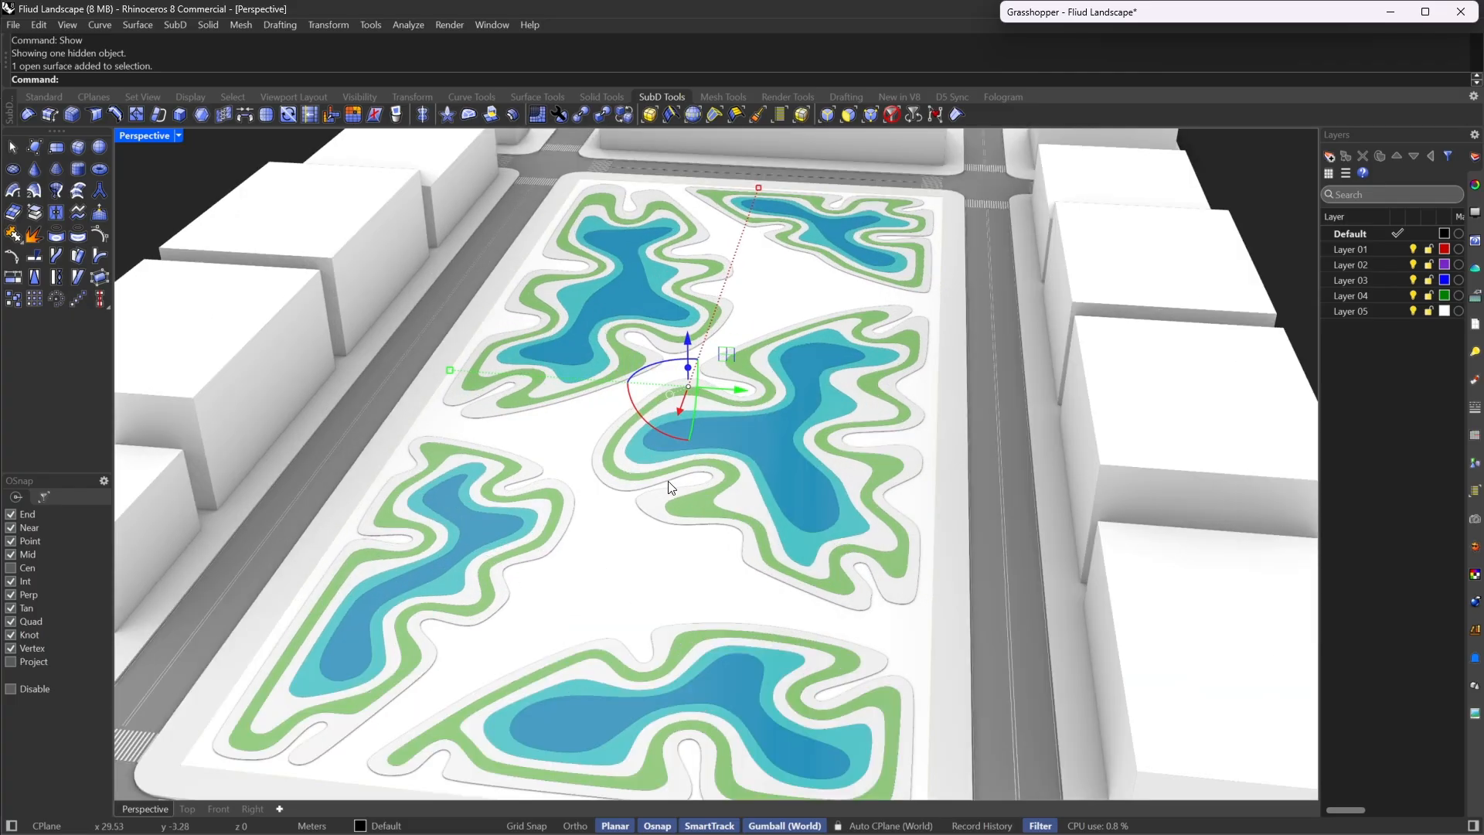
scroll(744, 484, up, 3)
right_drag(670, 491, 781, 507)
scroll(745, 486, down, 4)
scroll(780, 526, up, 5)
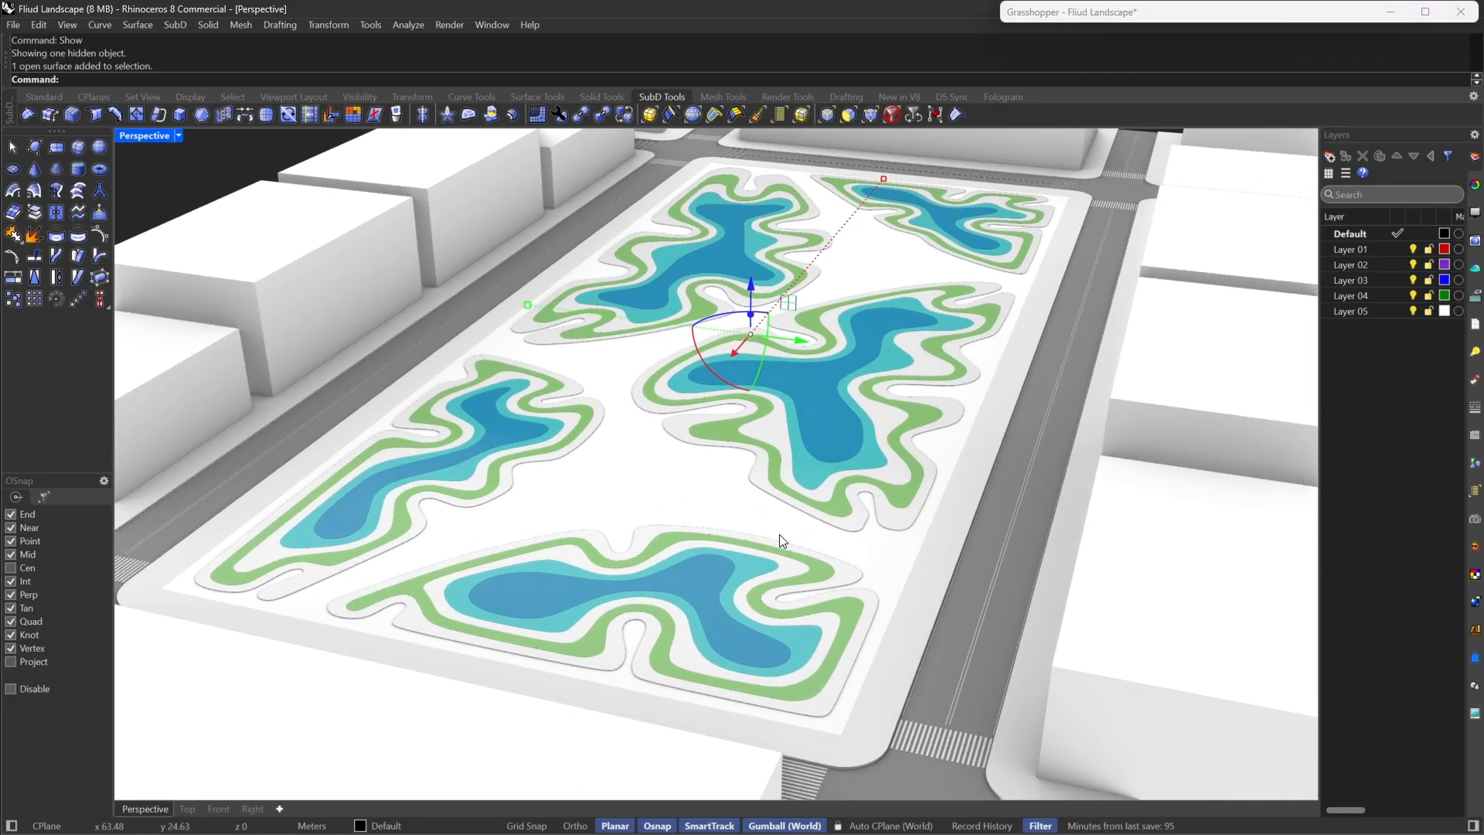
mouse_move(930, 489)
right_down()
mouse_move(858, 513)
mouse_move(959, 480)
right_up()
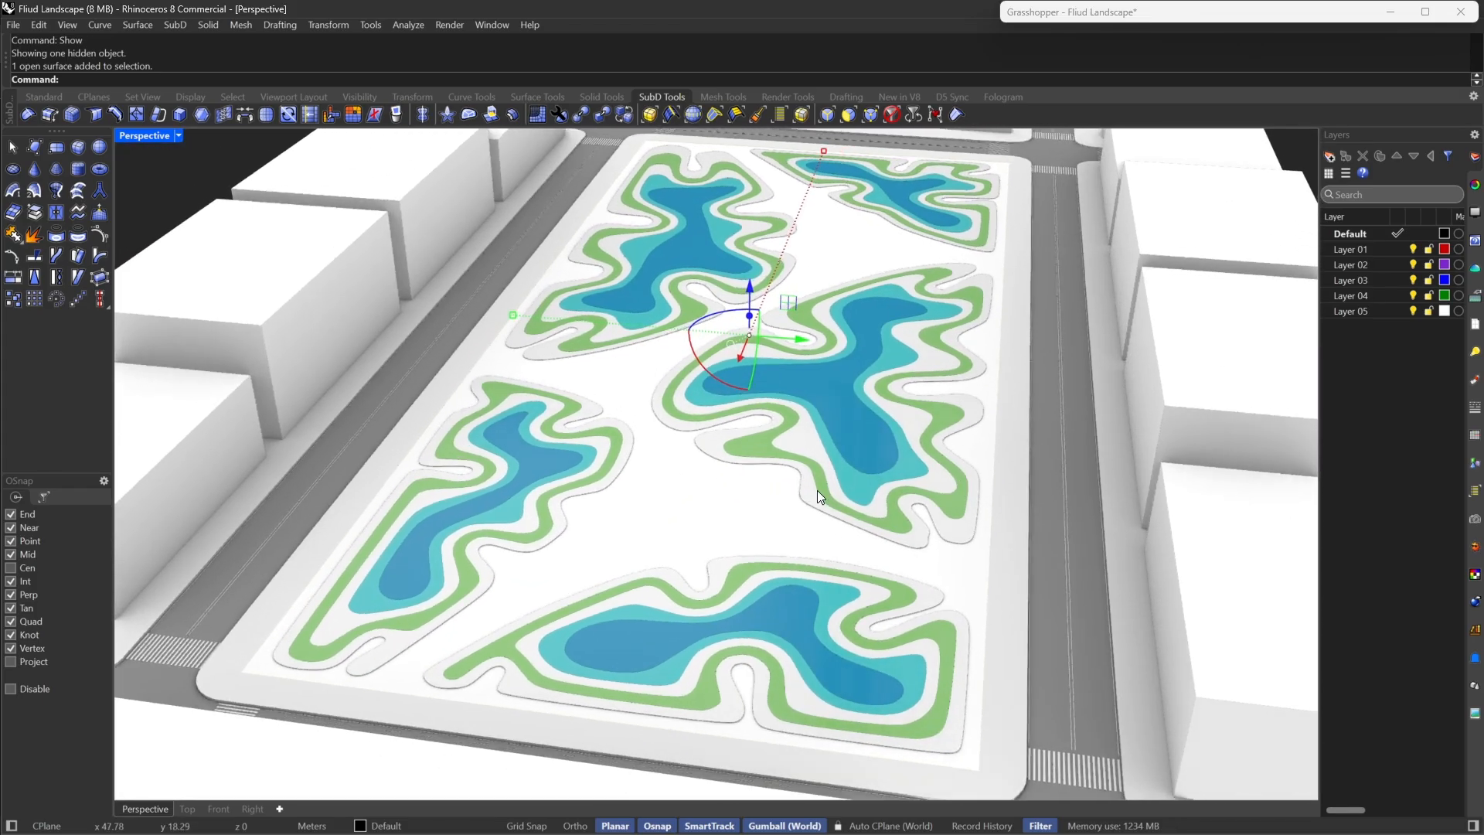
right_drag(818, 490, 936, 484)
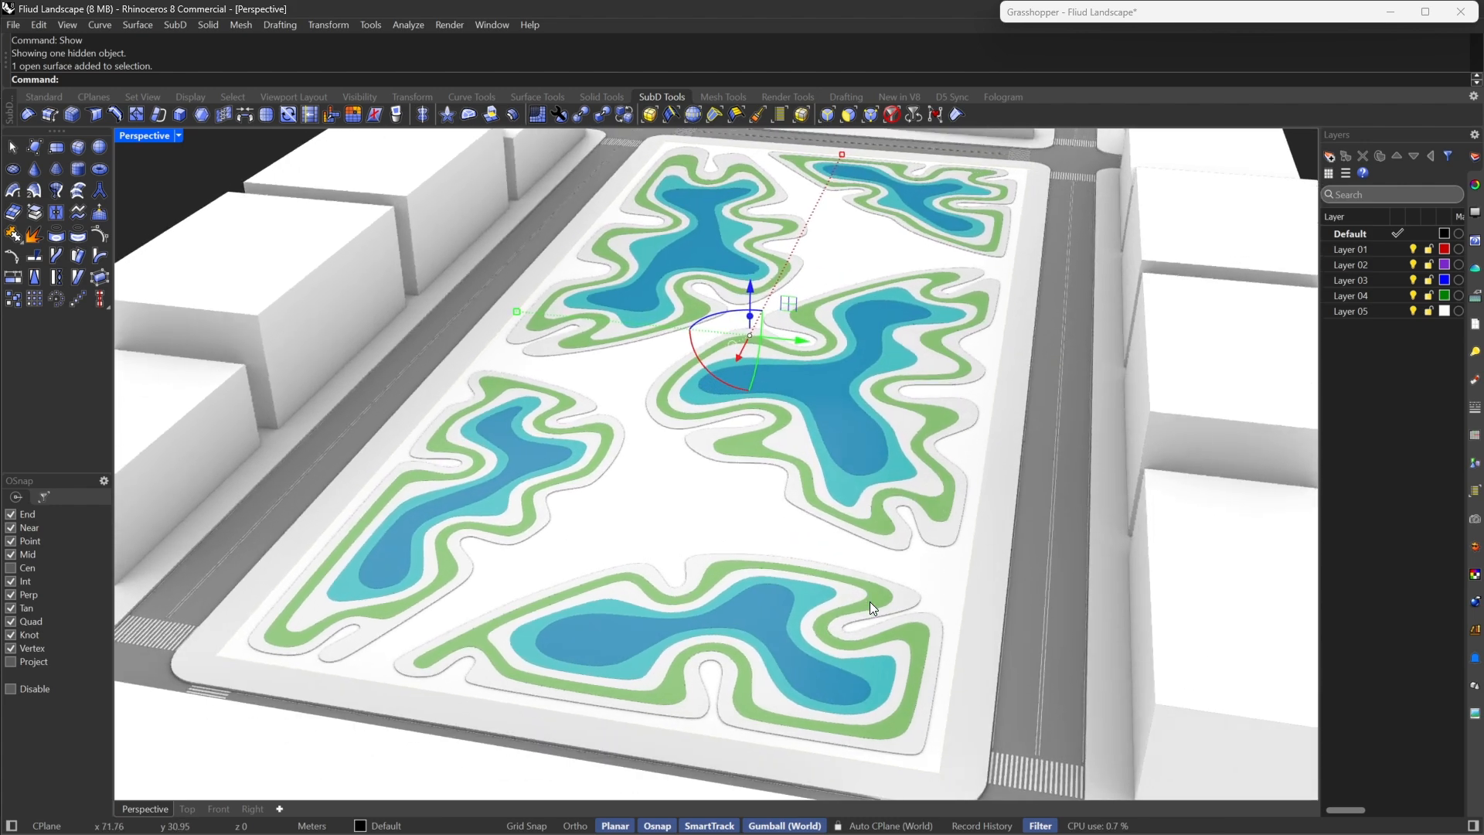
right_drag(870, 602, 863, 562)
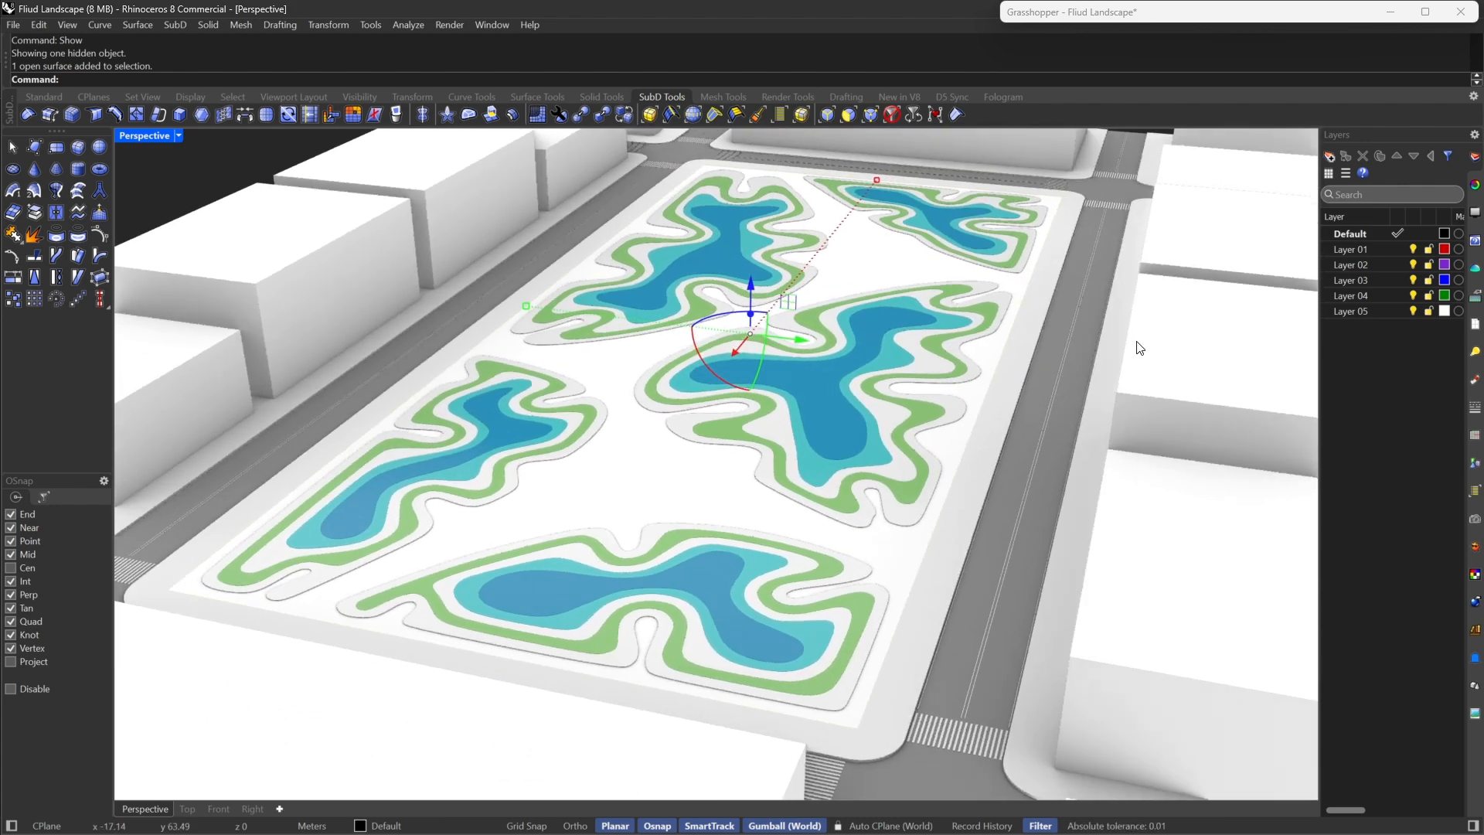
right_drag(852, 367, 881, 389)
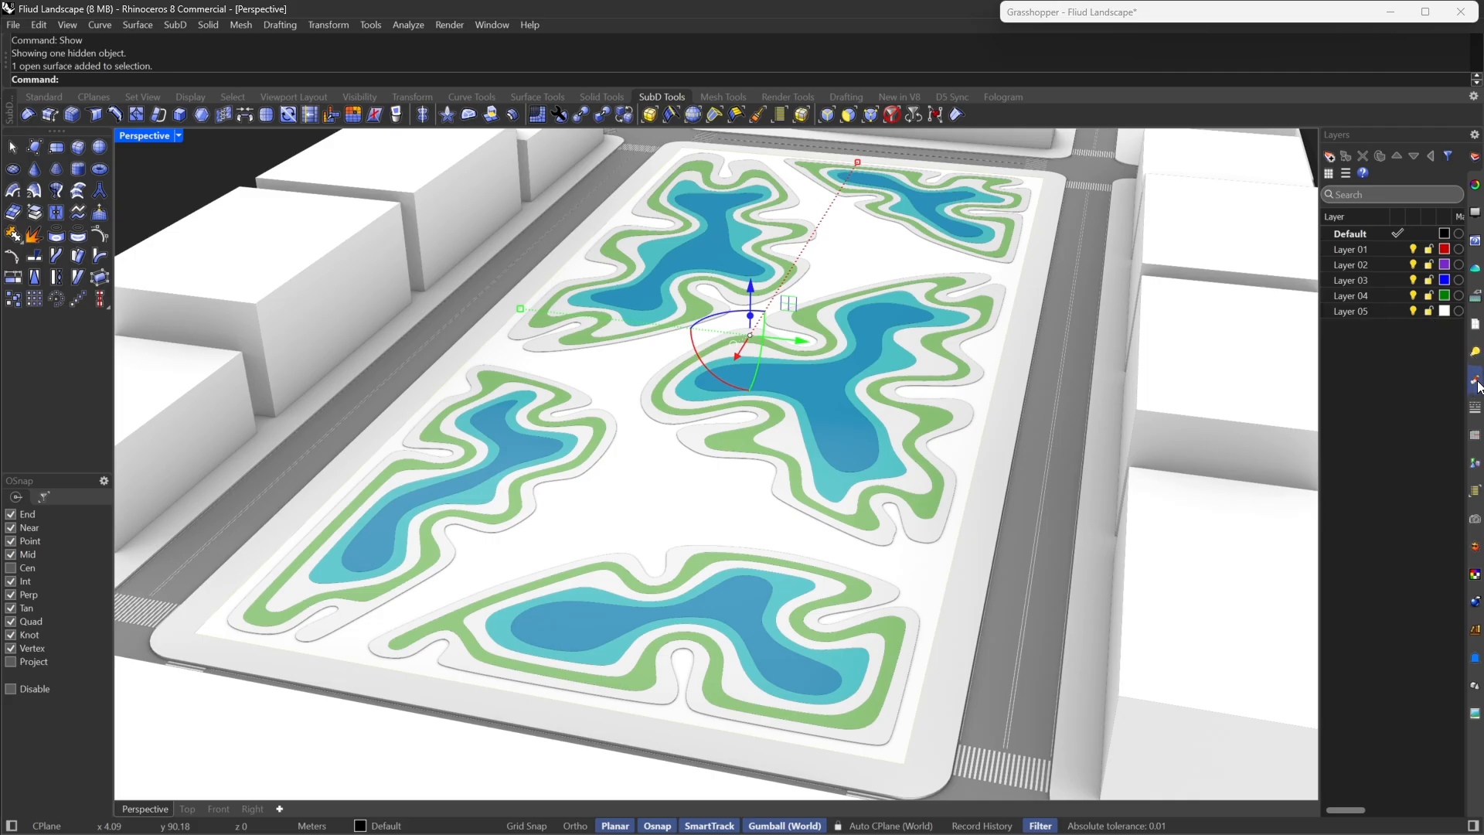
Create a new Custom material and assign it to the selected ground surface
right_click(1383, 332)
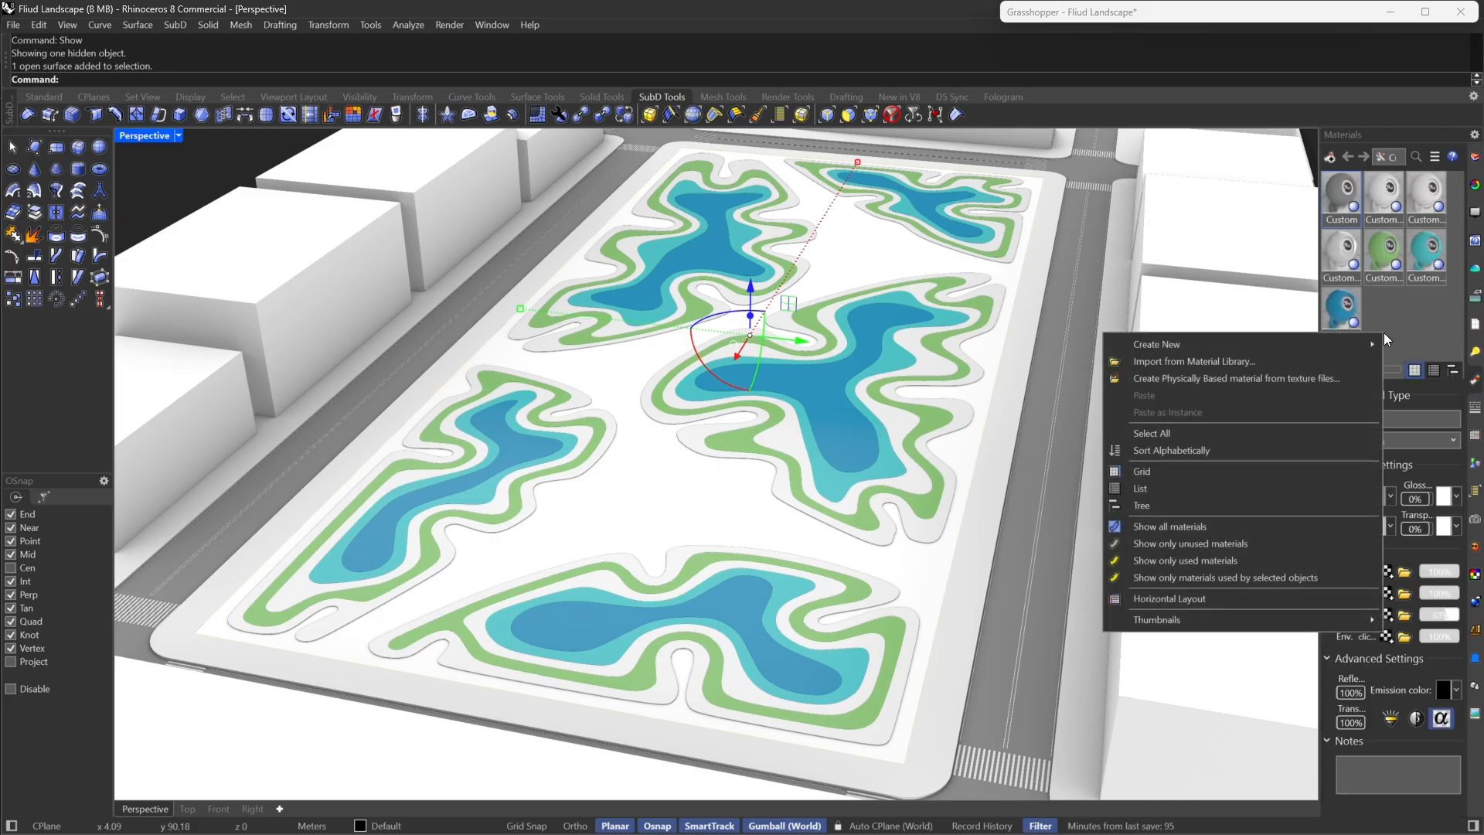
mouse_move(1269, 349)
click(1030, 389)
right_click(1384, 302)
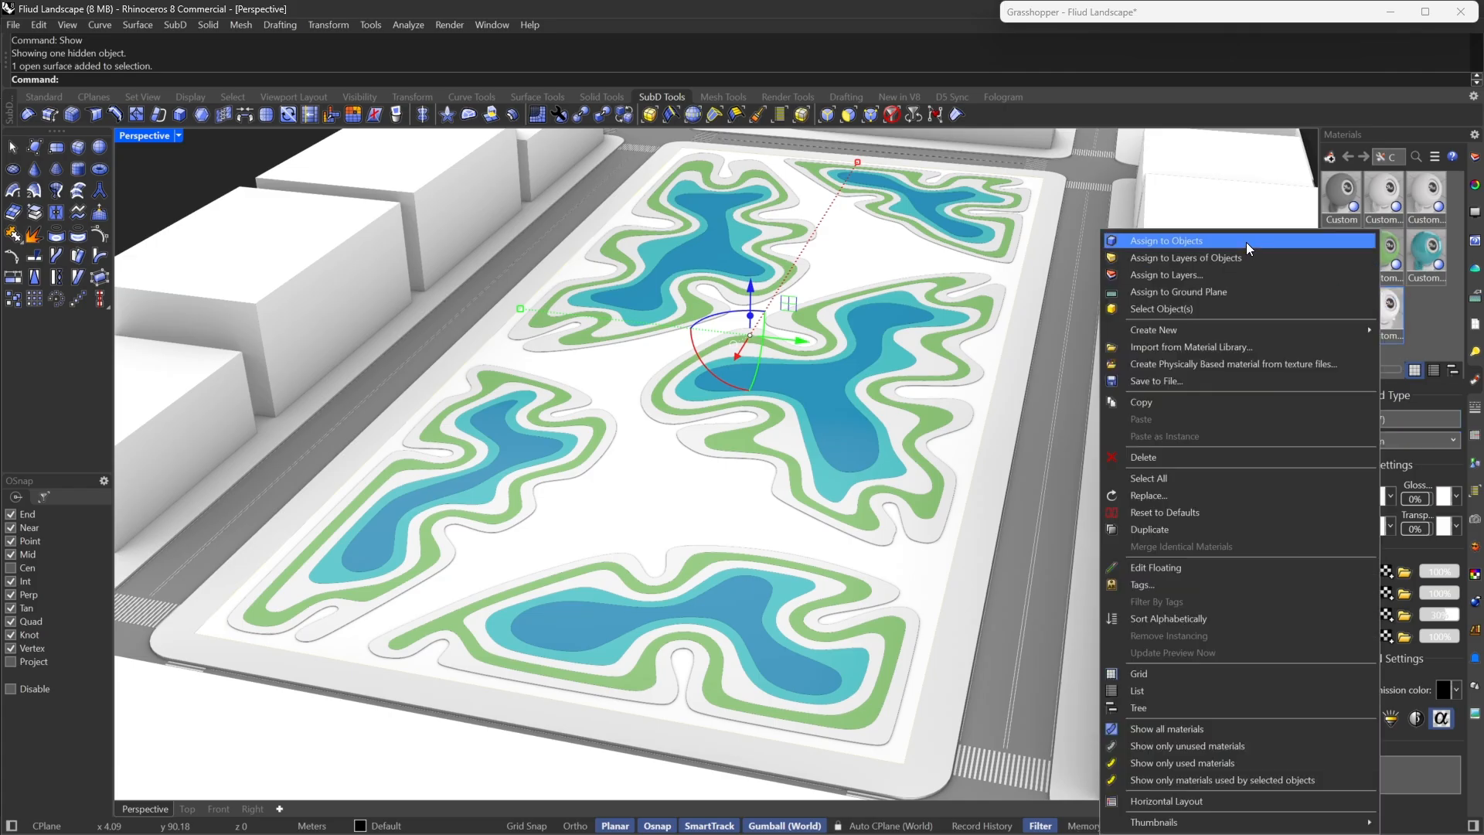
click(1245, 244)
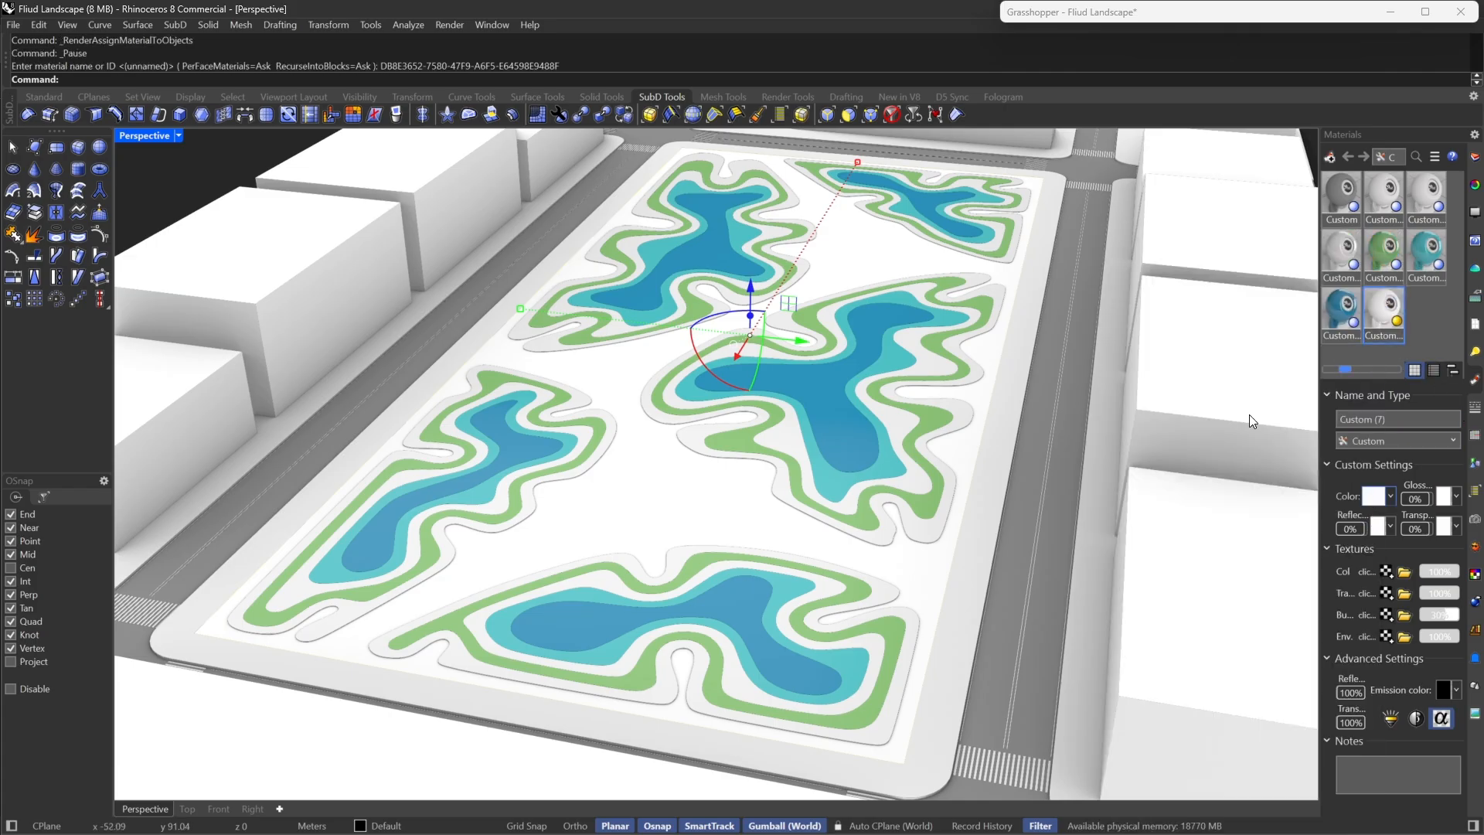
Set the new ground material's color to Gray
click(1374, 495)
click(924, 248)
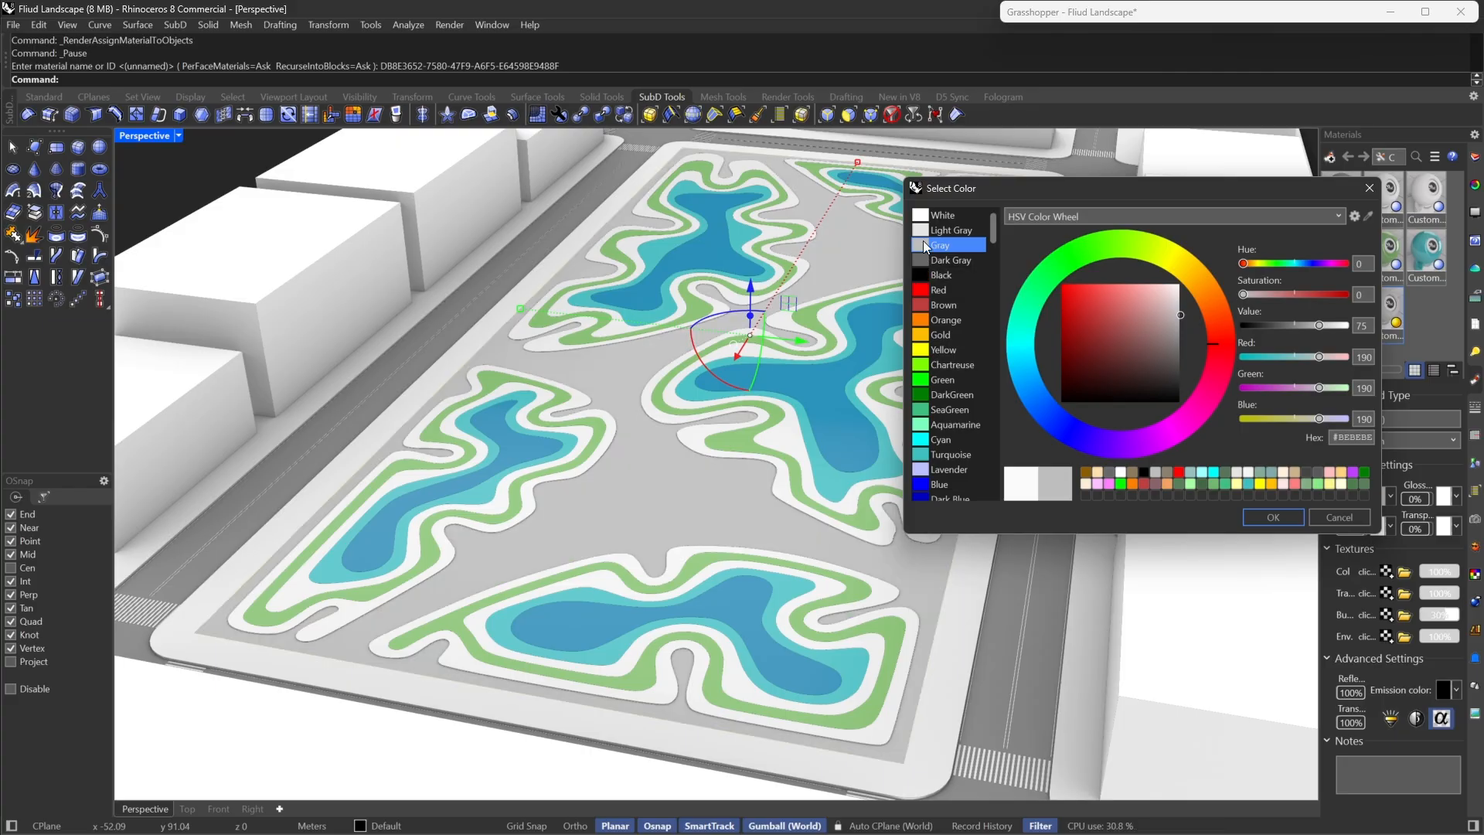
click(924, 230)
click(923, 247)
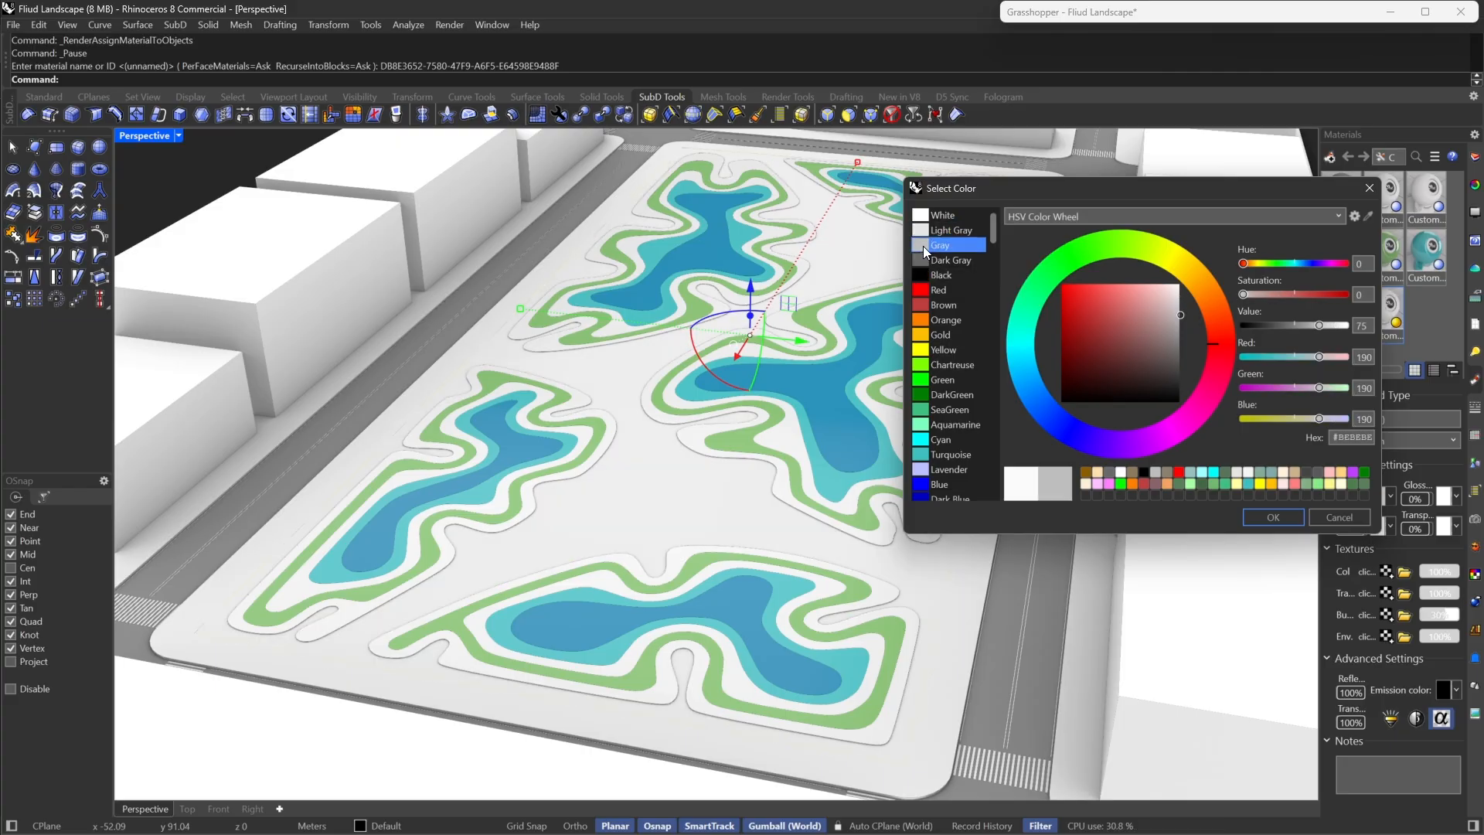
click(1252, 512)
right_drag(994, 427, 932, 308)
scroll(920, 432, down, 5)
scroll(933, 308, up, 3)
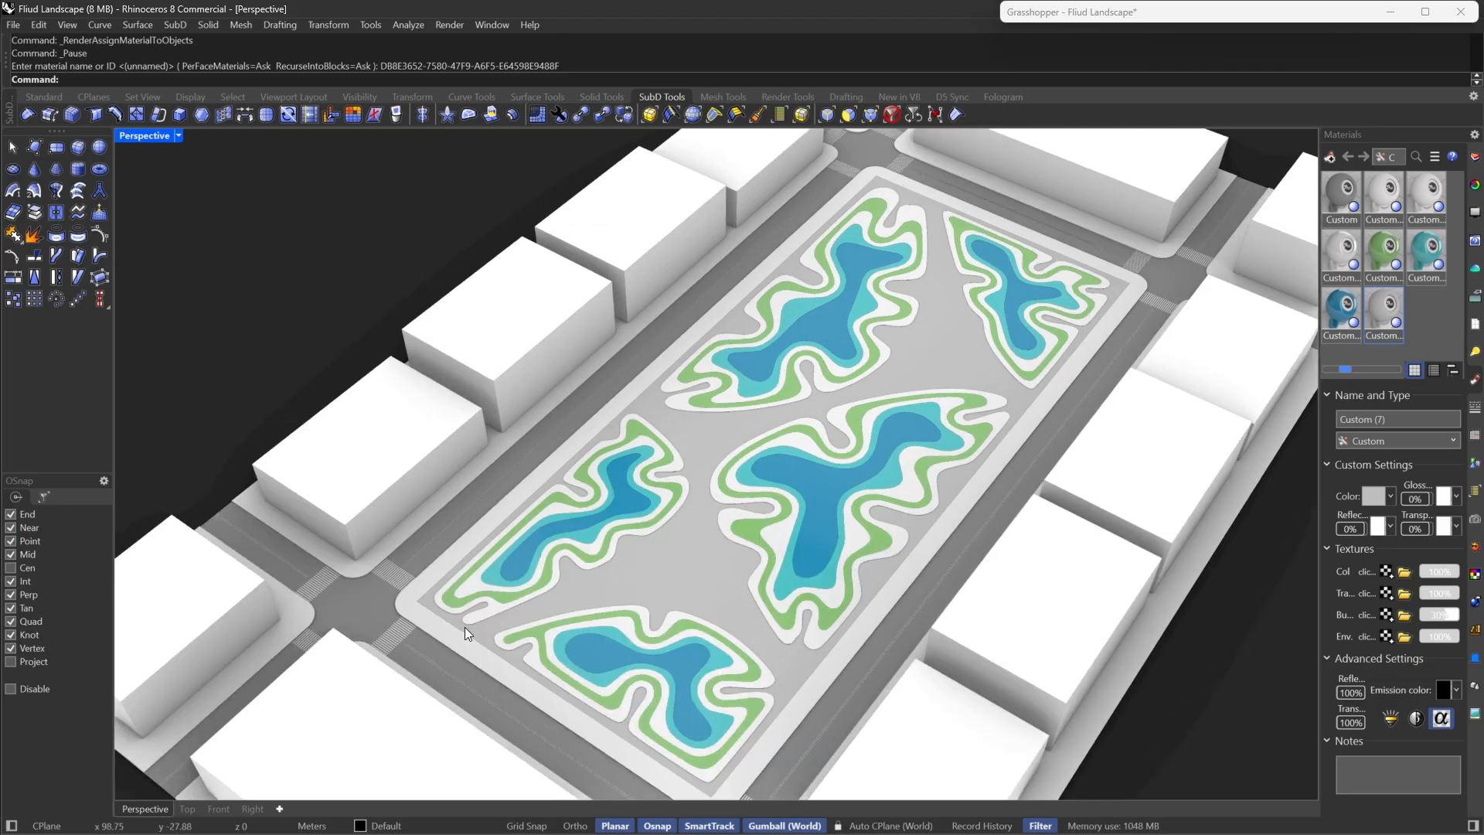
right_drag(881, 314, 858, 386)
Restore the Grasshopper window and turn on the preview of the Offset Curve that feeds Extend Curve
double_click(1082, 15)
scroll(1307, 474, down, 10)
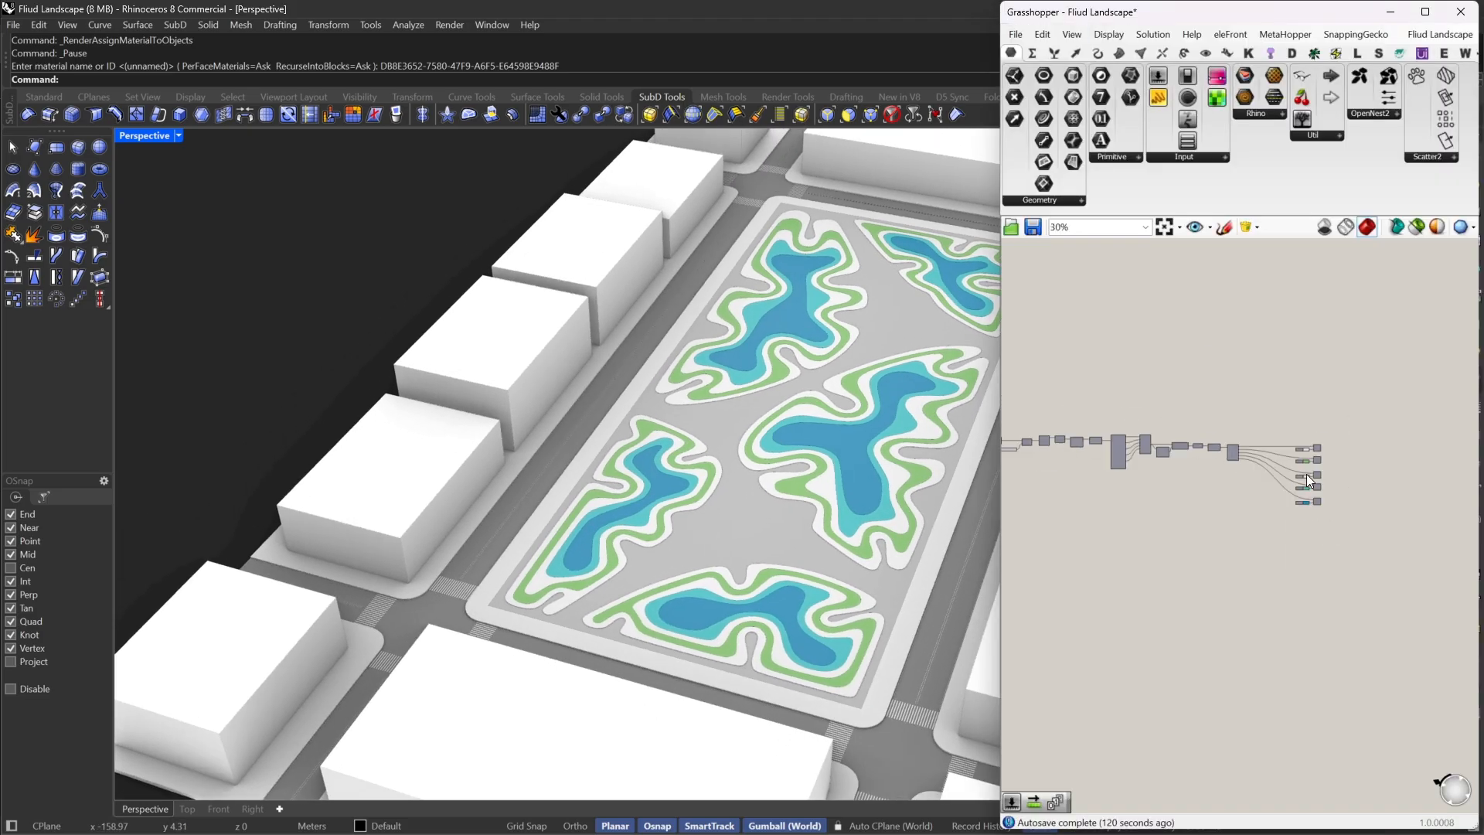
scroll(1183, 444, up, 10)
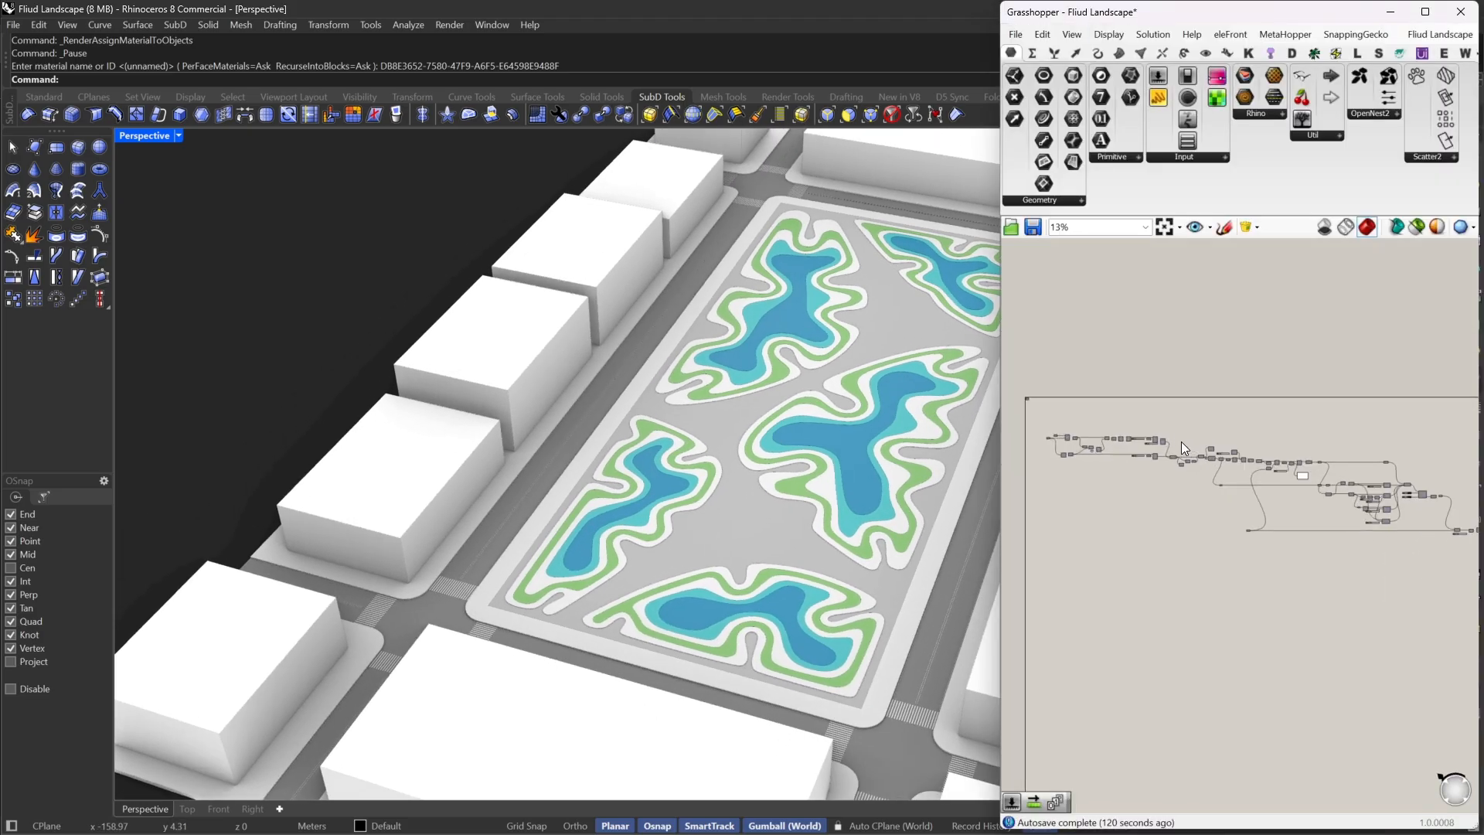
right_drag(1203, 439, 1234, 441)
click(1229, 445)
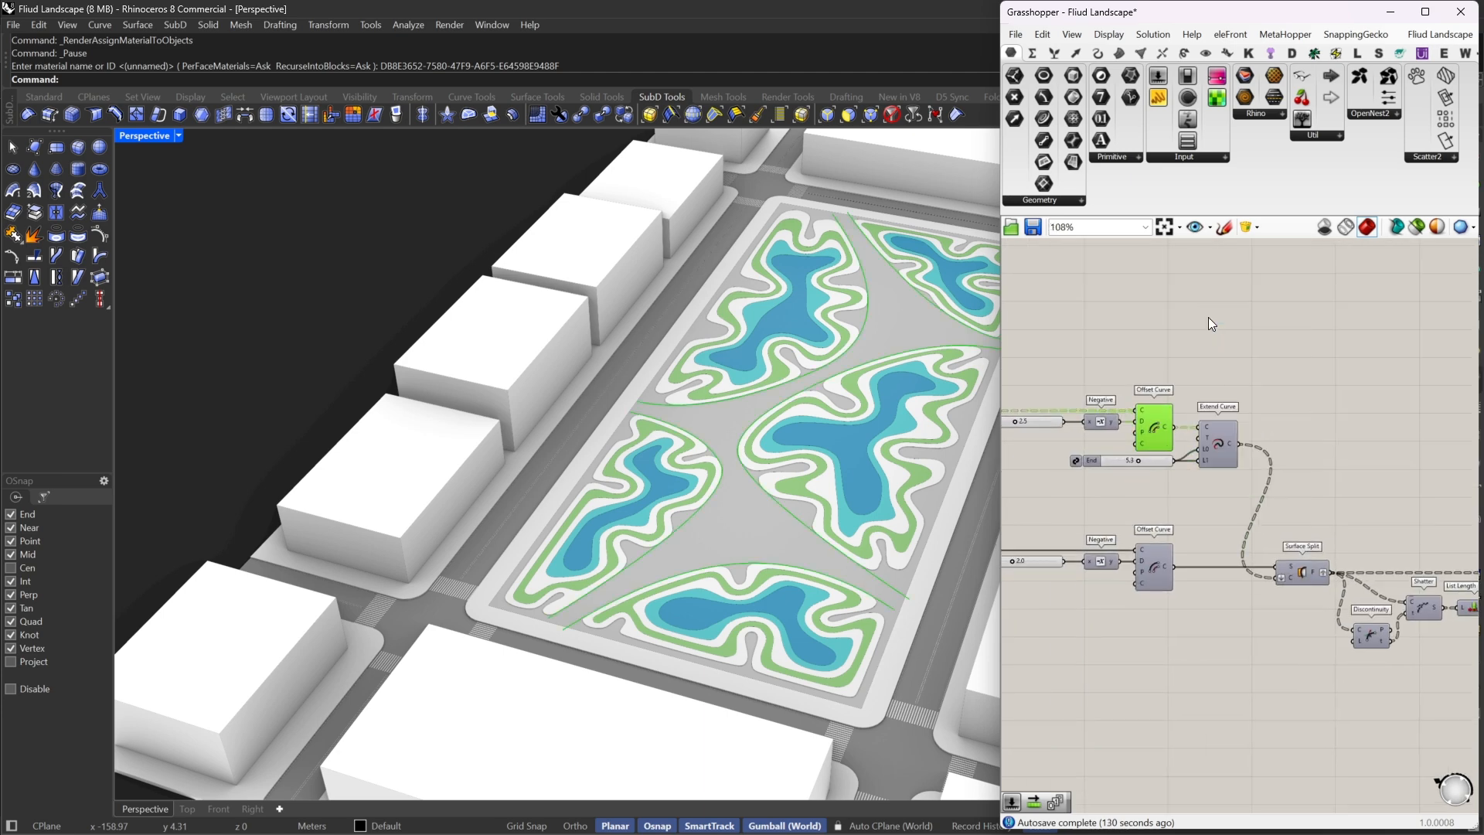
scroll(765, 475, up, 5)
scroll(657, 470, down, 5)
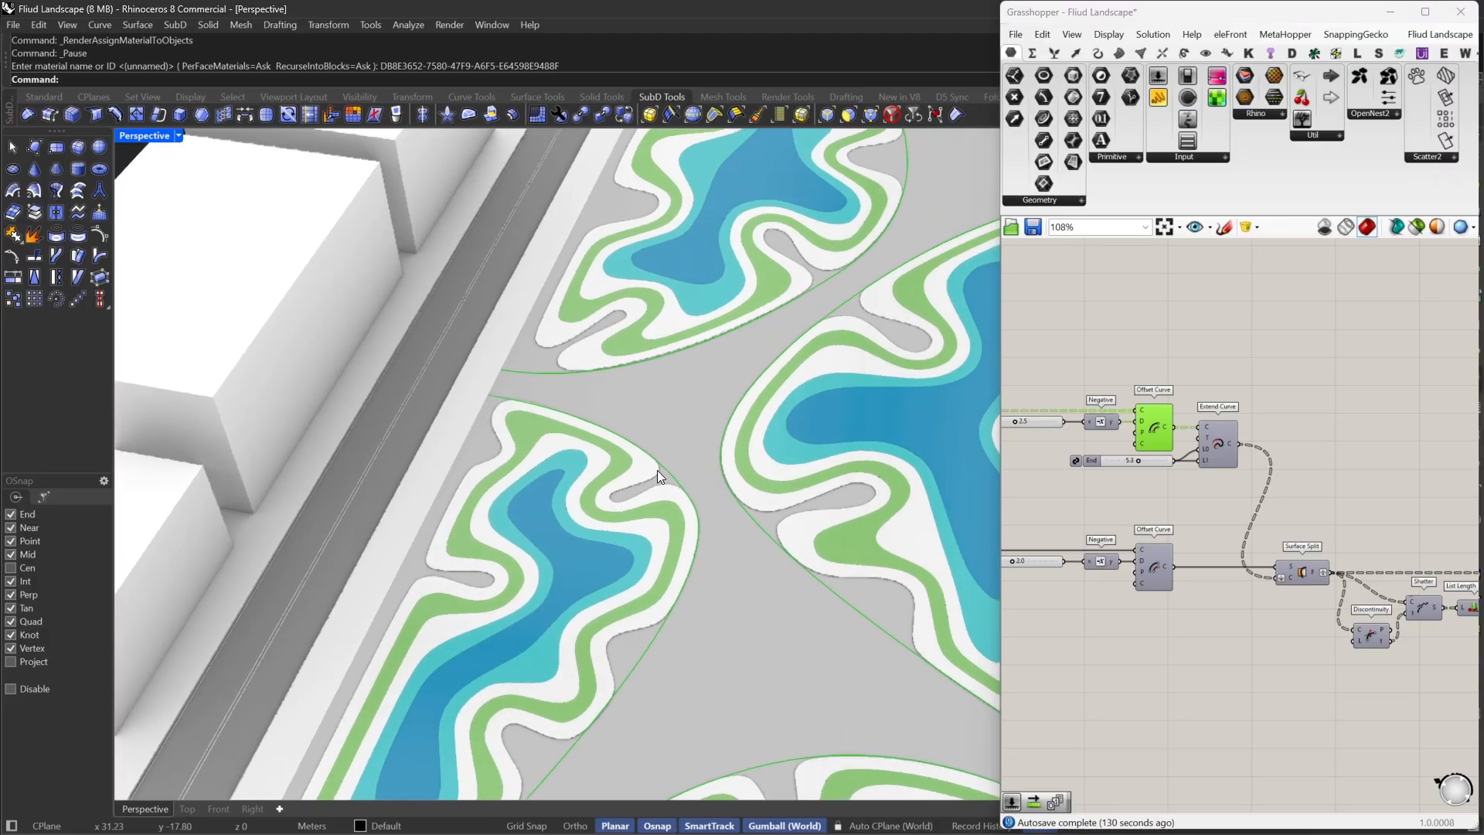
mouse_move(1159, 411)
right_down()
mouse_move(1295, 396)
mouse_move(1135, 427)
mouse_move(1204, 424)
mouse_move(1152, 419)
right_up()
scroll(1300, 400, down, 3)
scroll(1152, 433, up, 3)
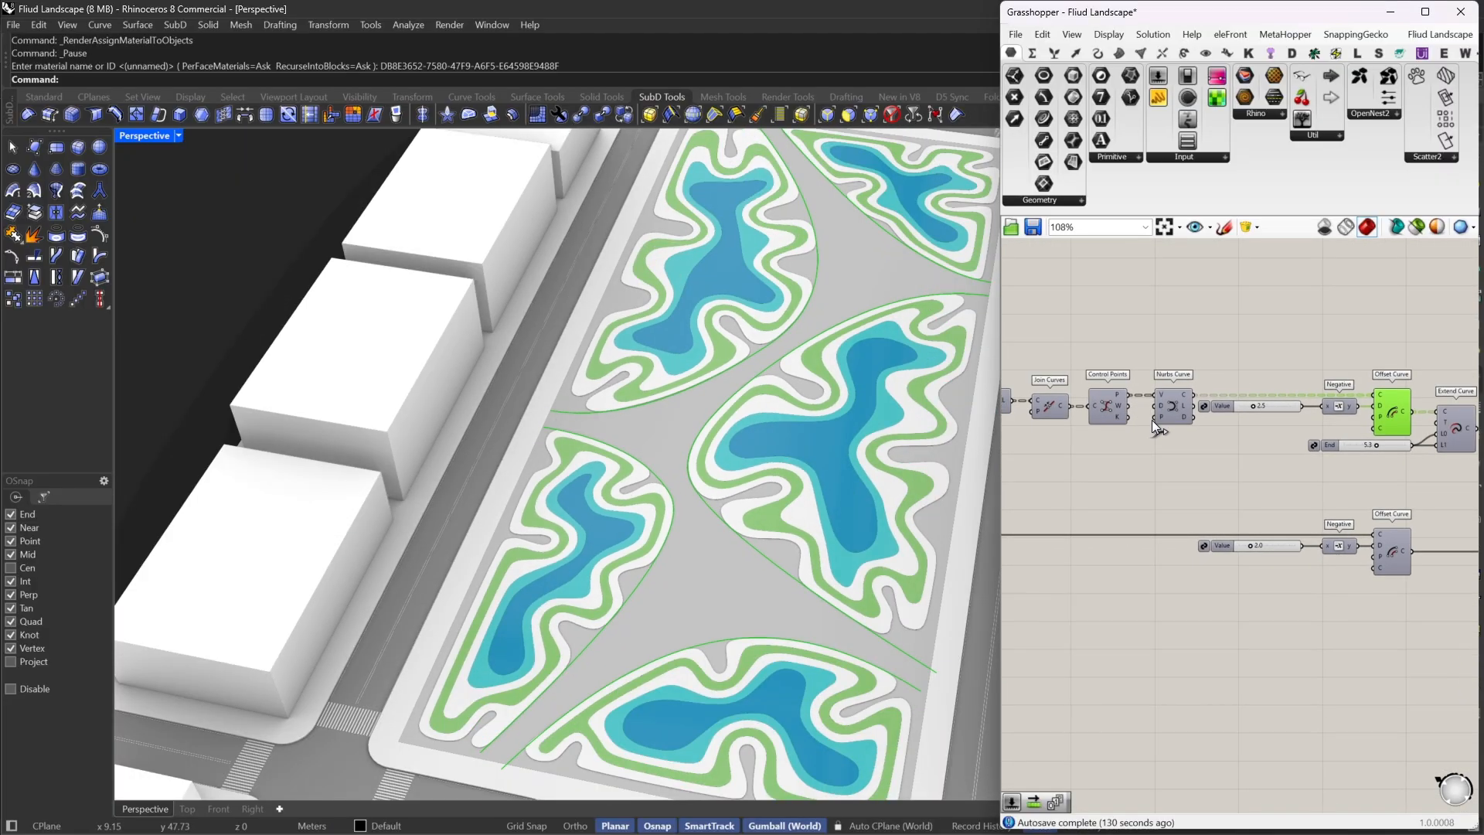
Try previewing the Nurbs Curve component's curves in the viewport
click(1189, 410)
right_click(1193, 327)
click(1203, 334)
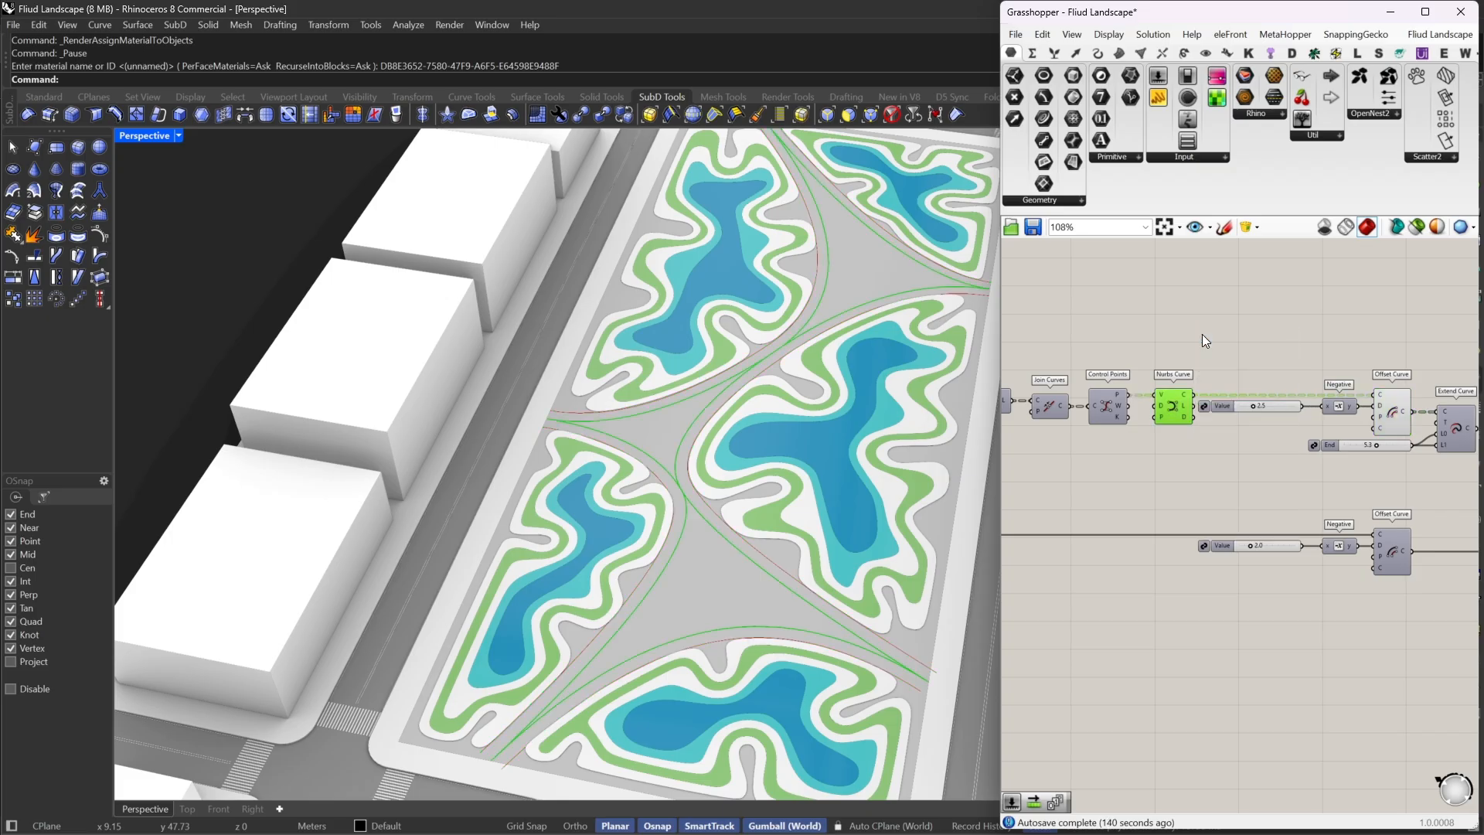
right_drag(1164, 342, 1245, 366)
right_click(1245, 366)
click(1261, 388)
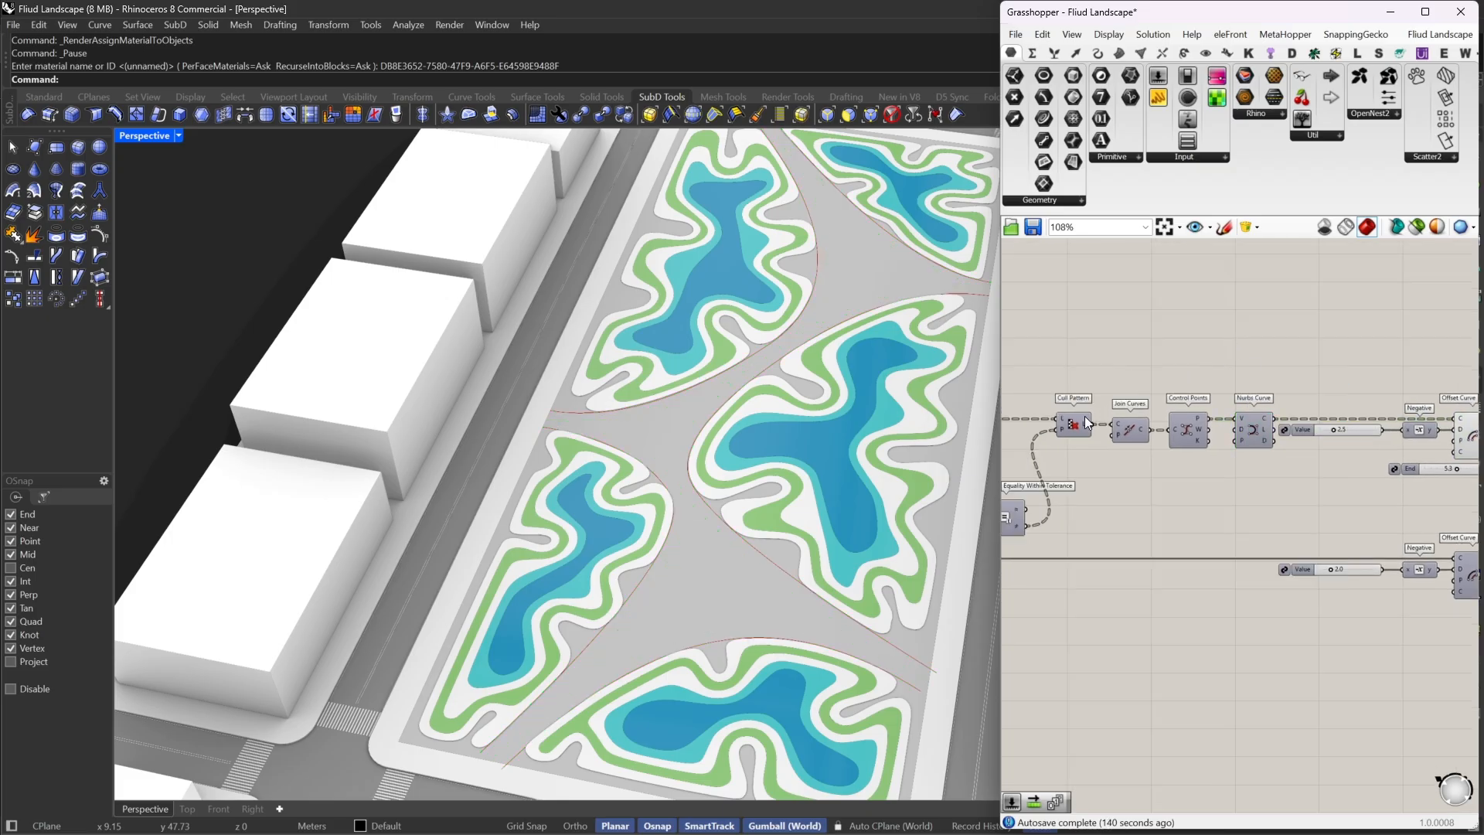
Turn on the preview of the Join Curves component to show the straight centrelines
click(1076, 419)
right_click(1129, 346)
click(1146, 353)
right_drag(1269, 339, 1175, 351)
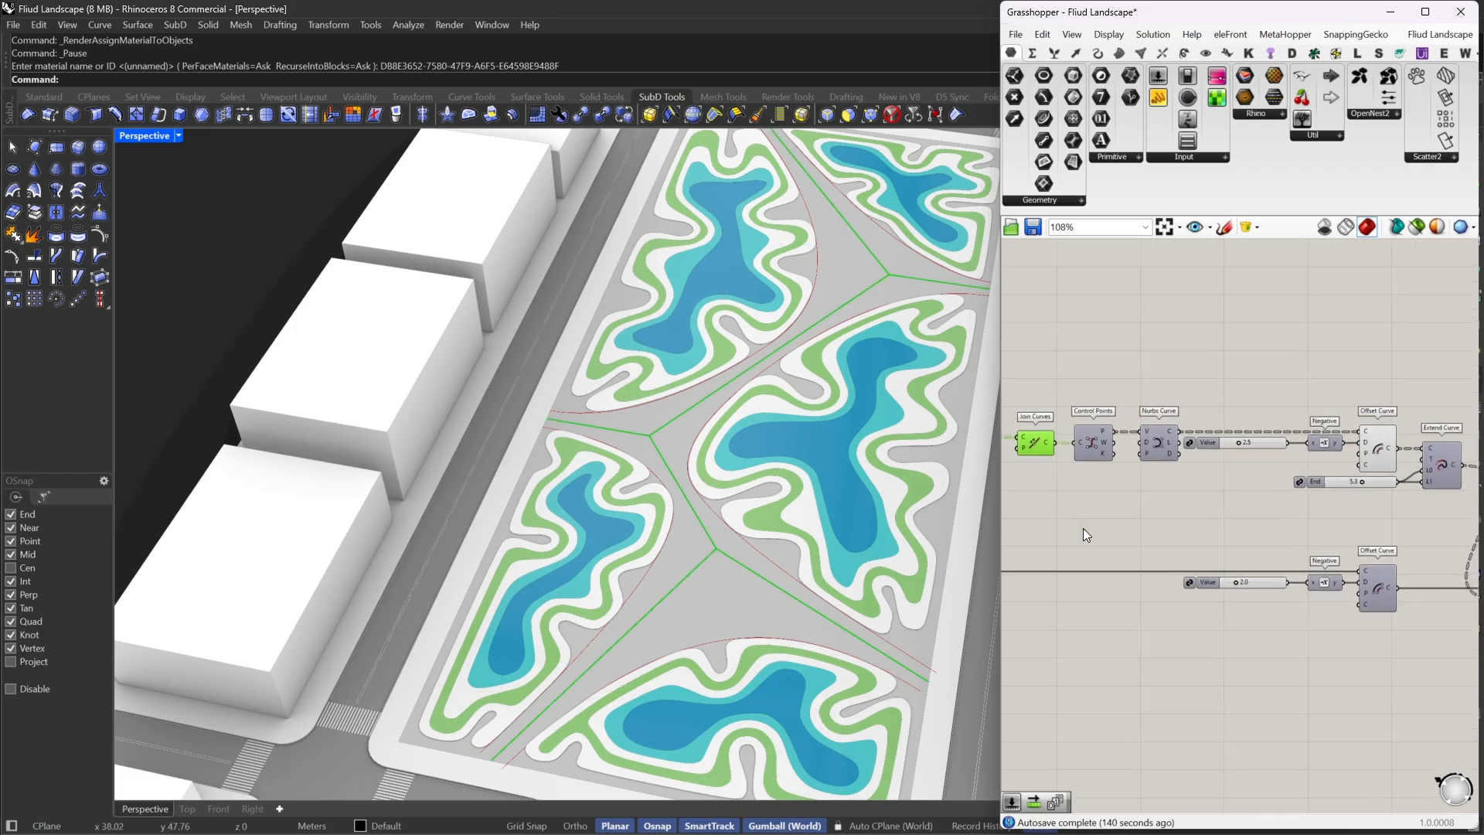
Add a Loft component to the canvas above the Extend Curve component
right_drag(1314, 445, 1245, 467)
double_click(1246, 392)
text(loft)
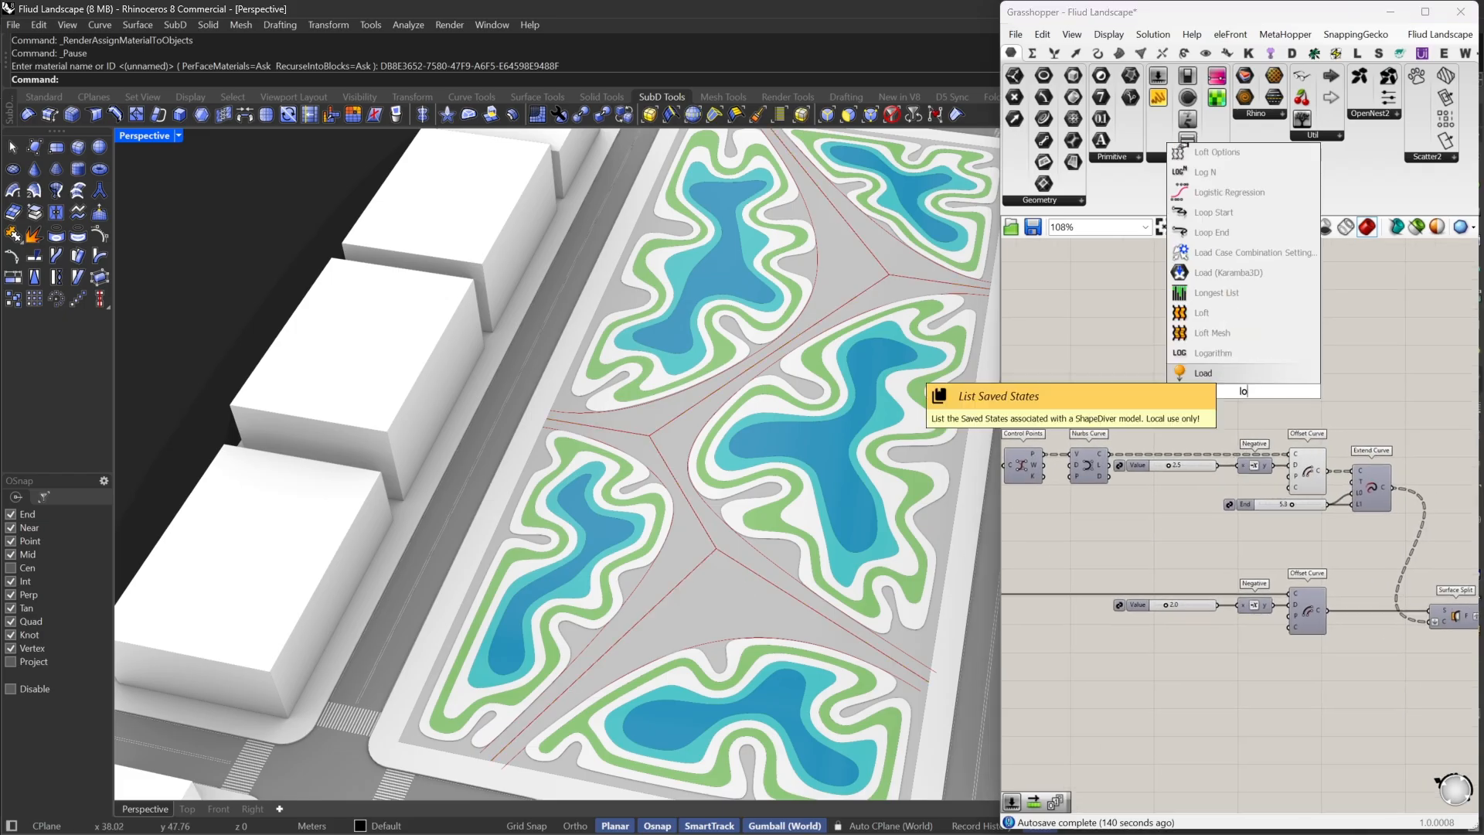
key(Return)
drag(1251, 398, 1386, 348)
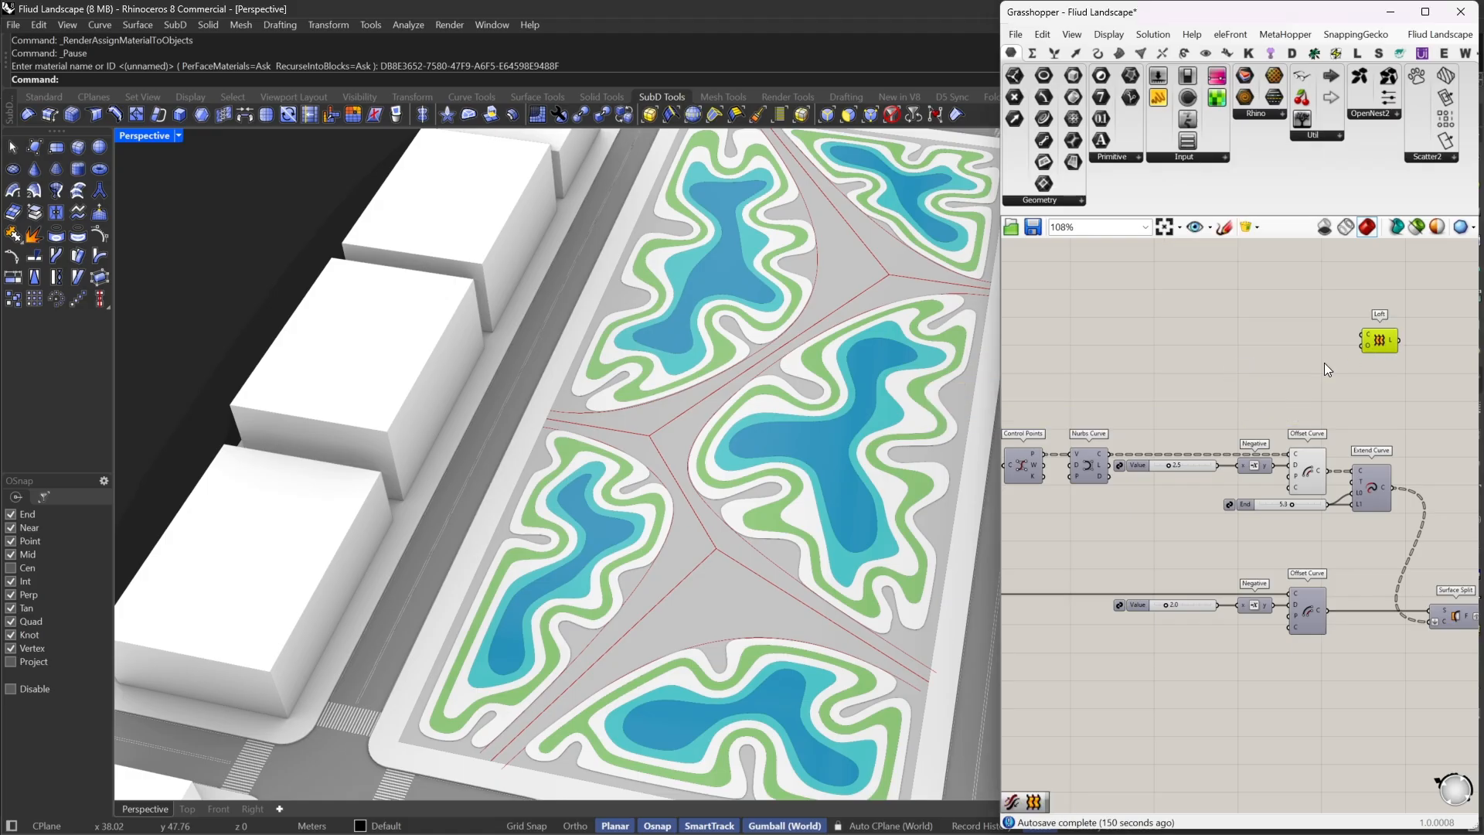
right_drag(1206, 397, 1254, 402)
Add a Merge component and connect the Join Curves output to its D1 input
double_click(1251, 398)
text(merge)
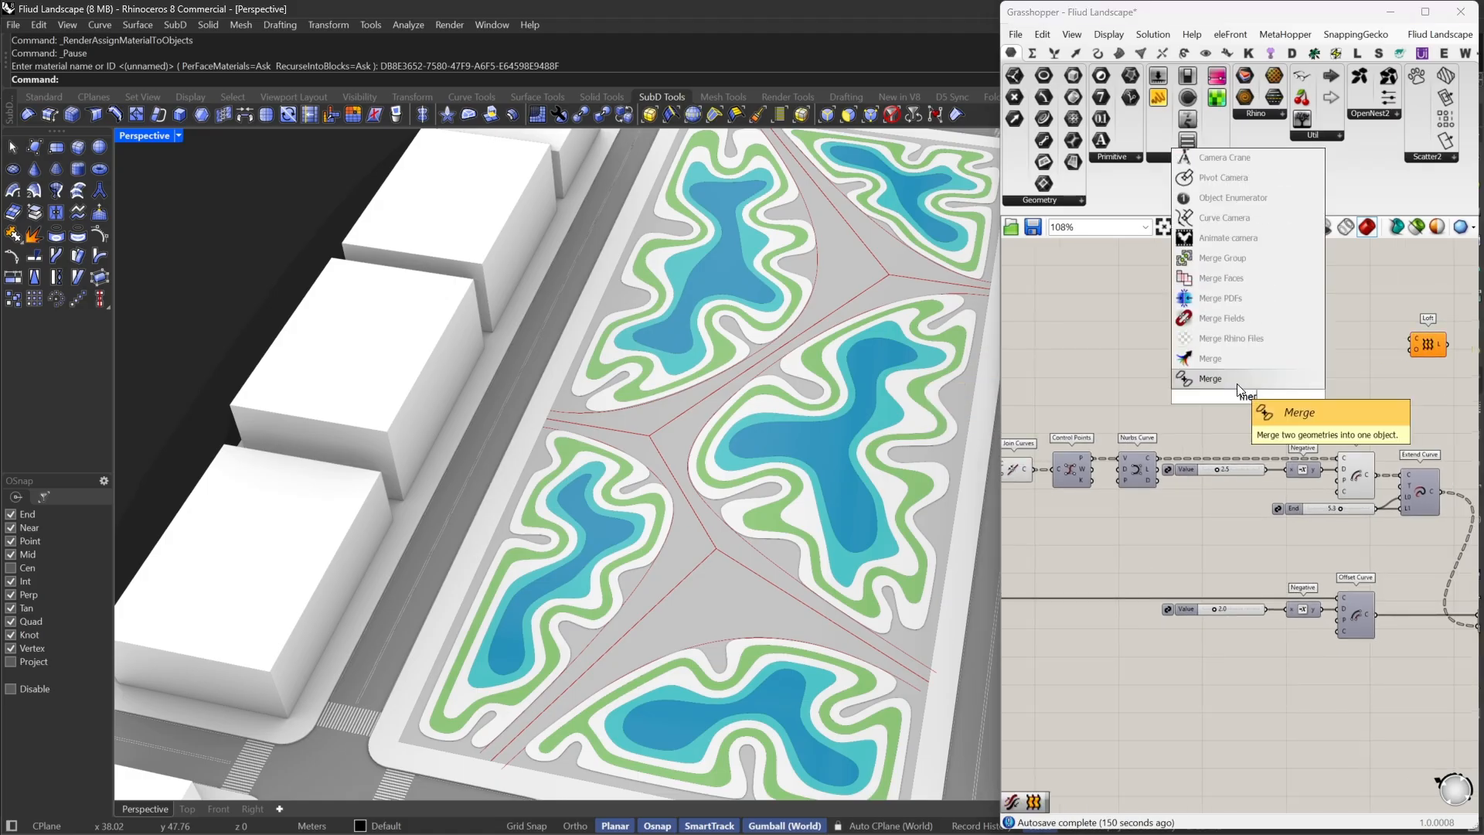
key(Return)
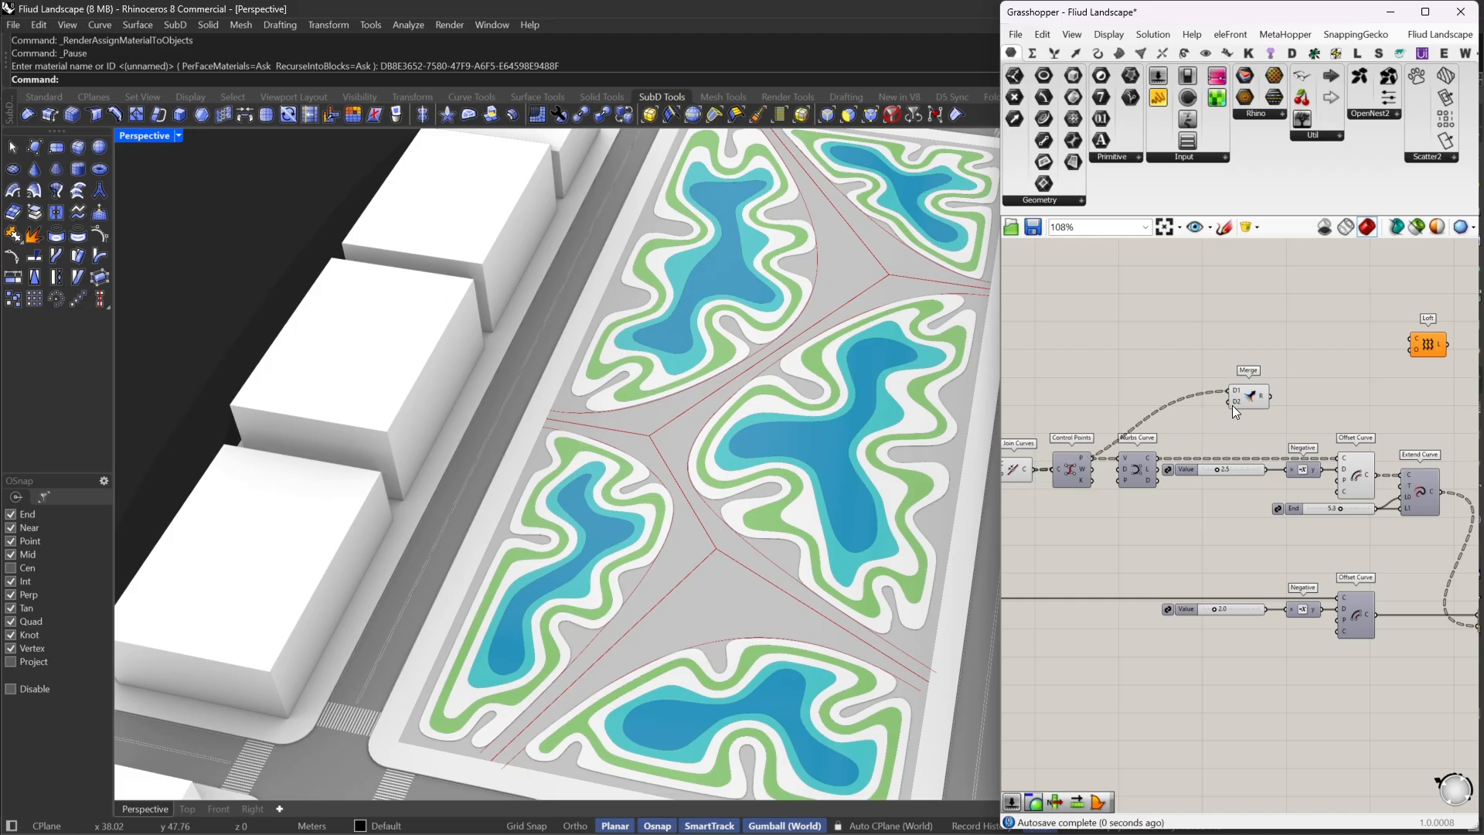
click(1237, 398)
scroll(1241, 394, up, 4)
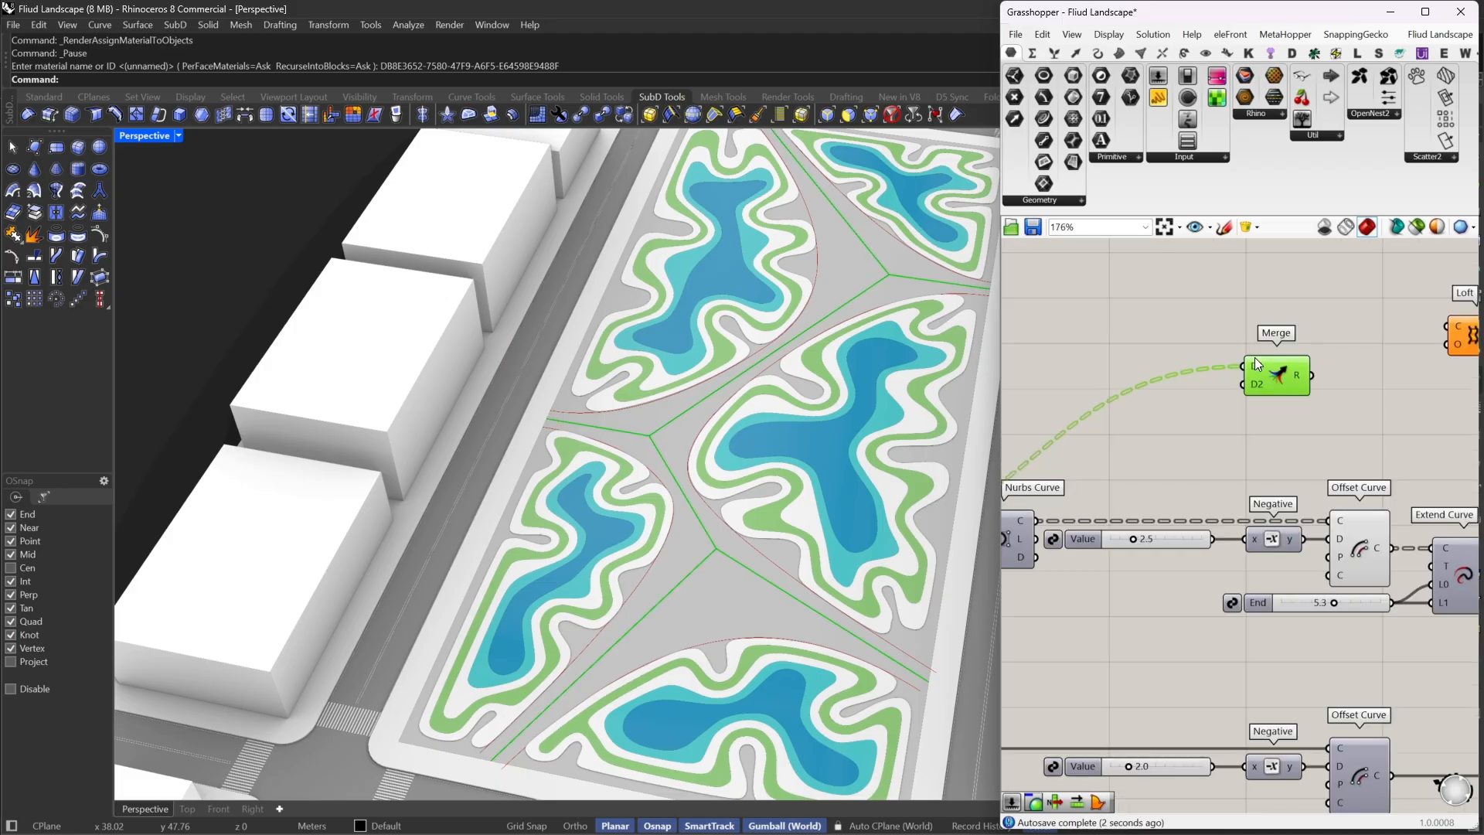
right_click(1255, 360)
click(1204, 358)
Graft and simplify the Merge component's D1 input
right_click(1252, 367)
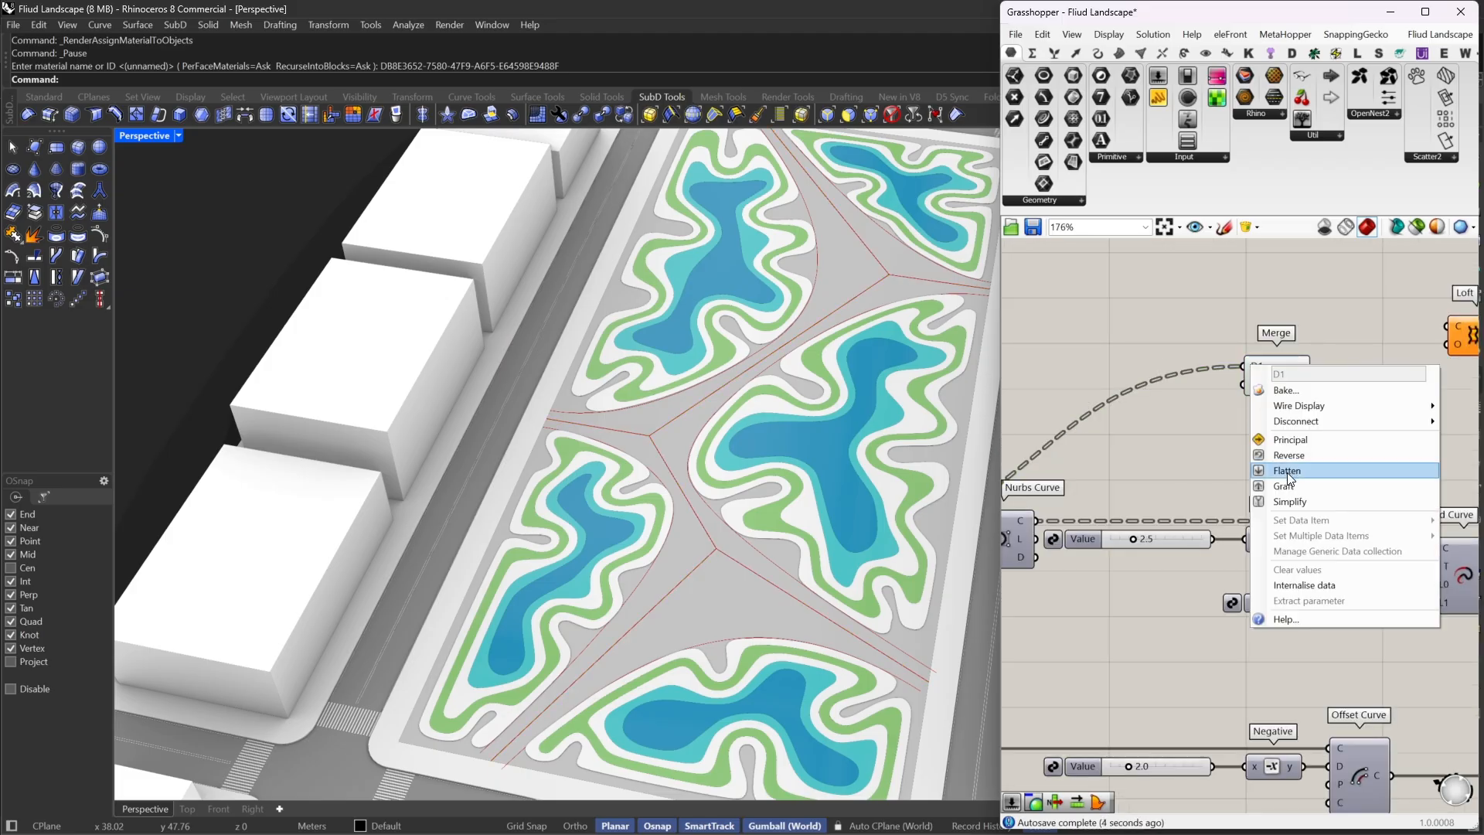
click(1288, 486)
right_click(1251, 365)
click(1285, 501)
Connect the Offset Curve output above the Extend Curve component to the Merge component's D2 input
right_drag(1292, 453, 1188, 460)
drag(1157, 393, 1342, 419)
scroll(1285, 552, up, 2)
right_drag(1286, 552, 1194, 547)
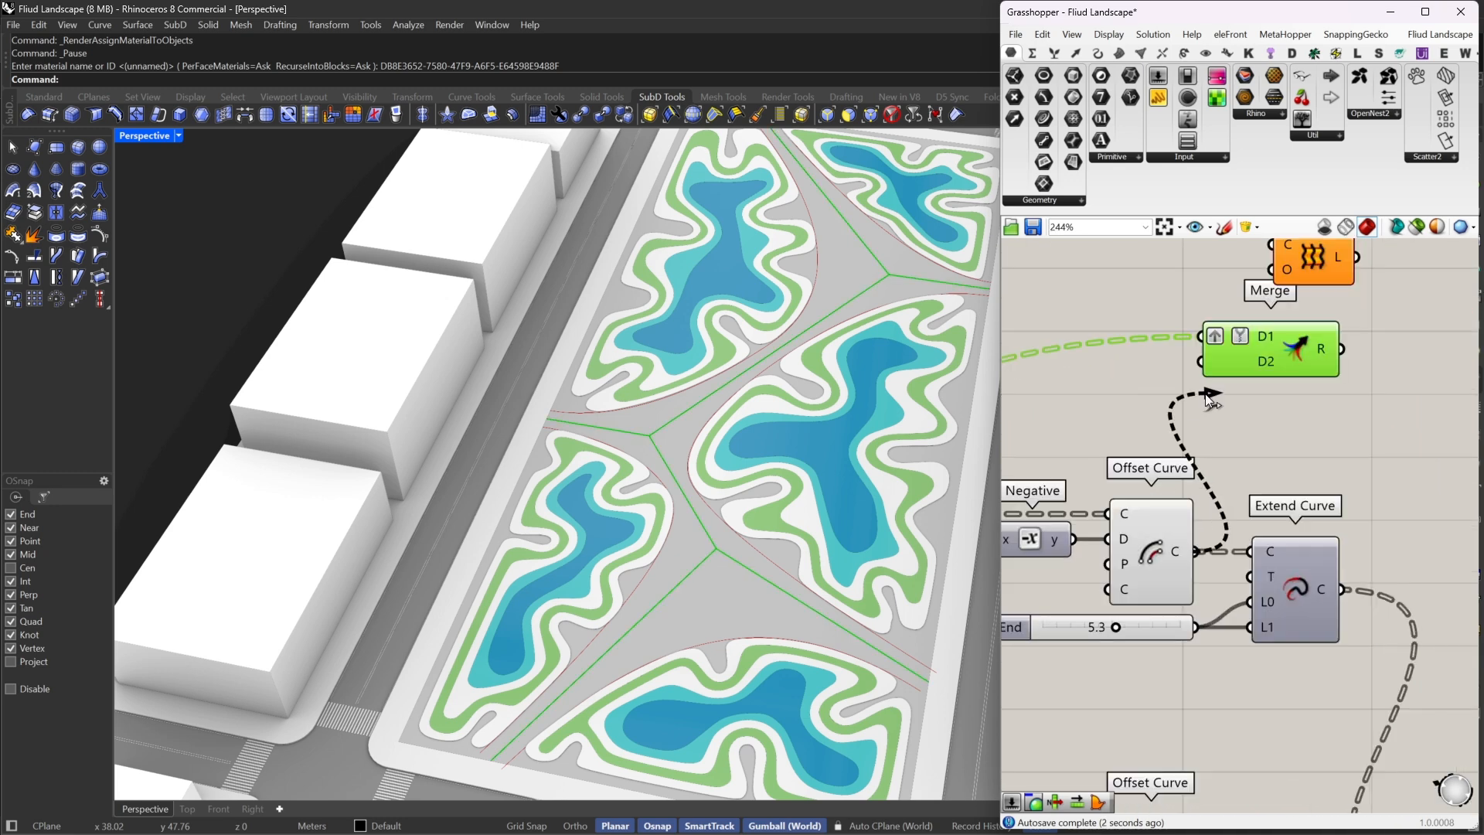
drag(1210, 399, 1216, 365)
Graft and simplify the Merge component's D2 input
right_click(1225, 346)
click(1290, 473)
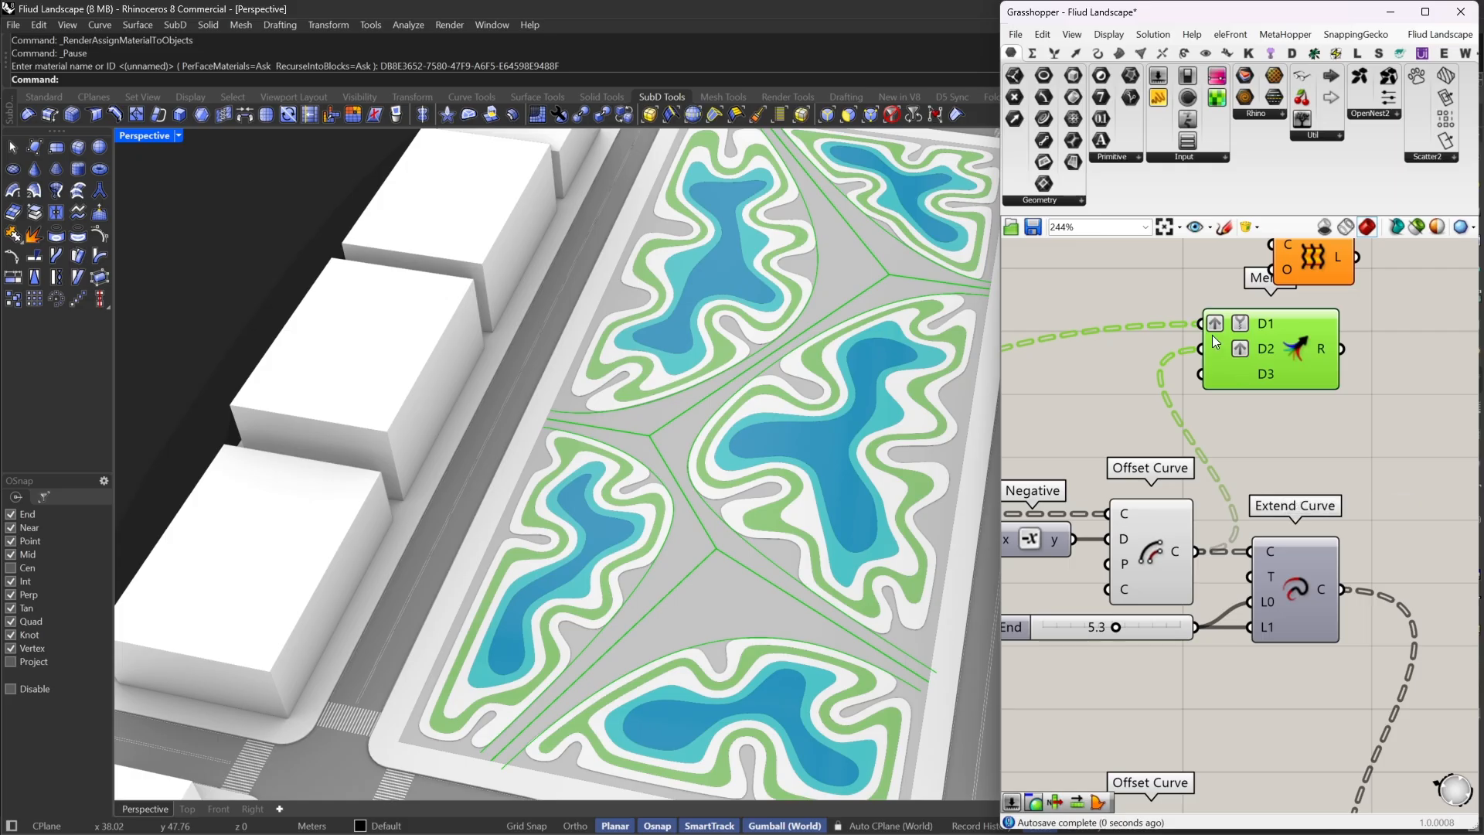
right_click(1215, 335)
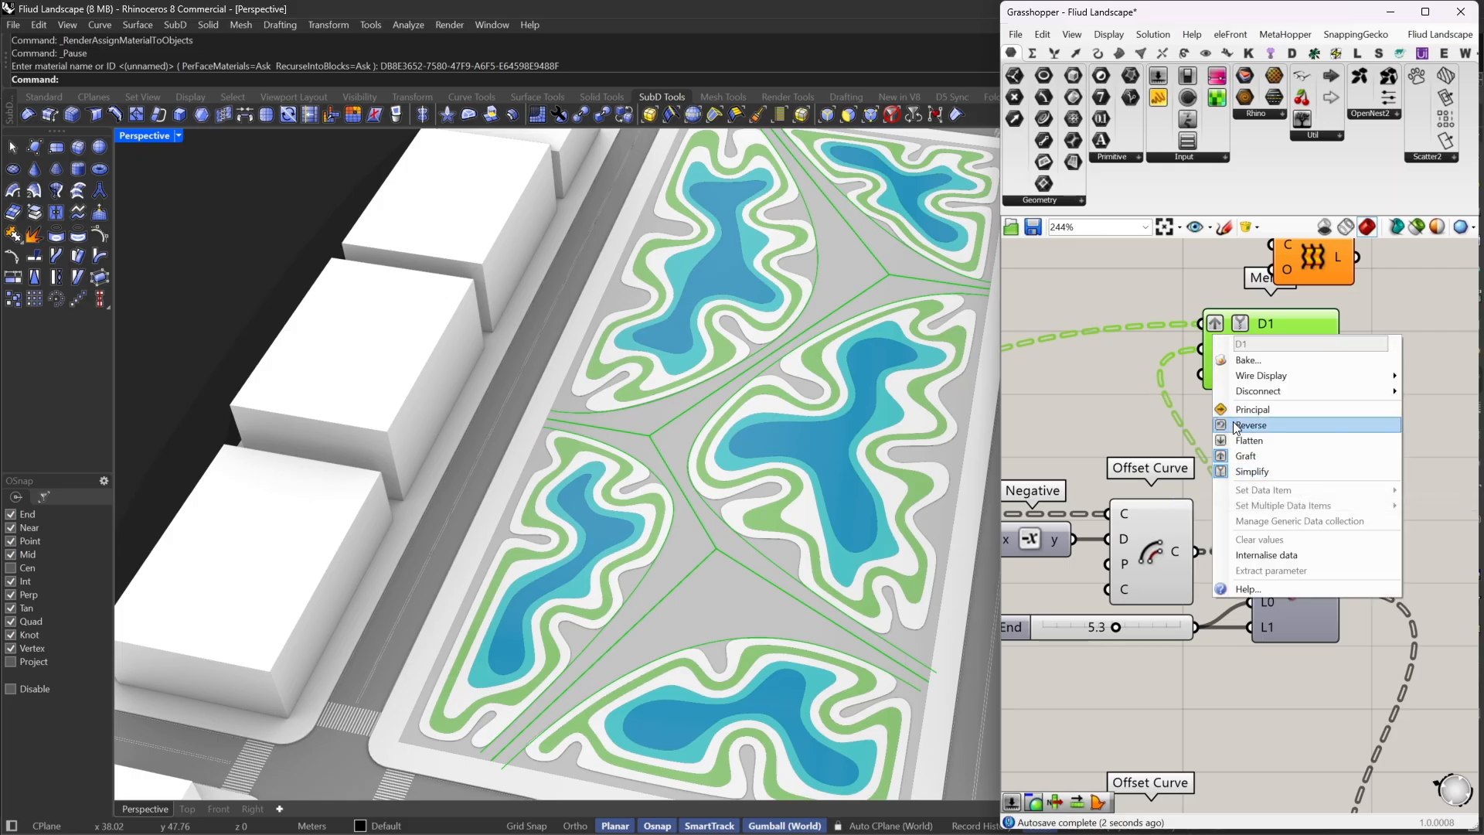
click(1139, 346)
right_click(1226, 345)
click(1271, 485)
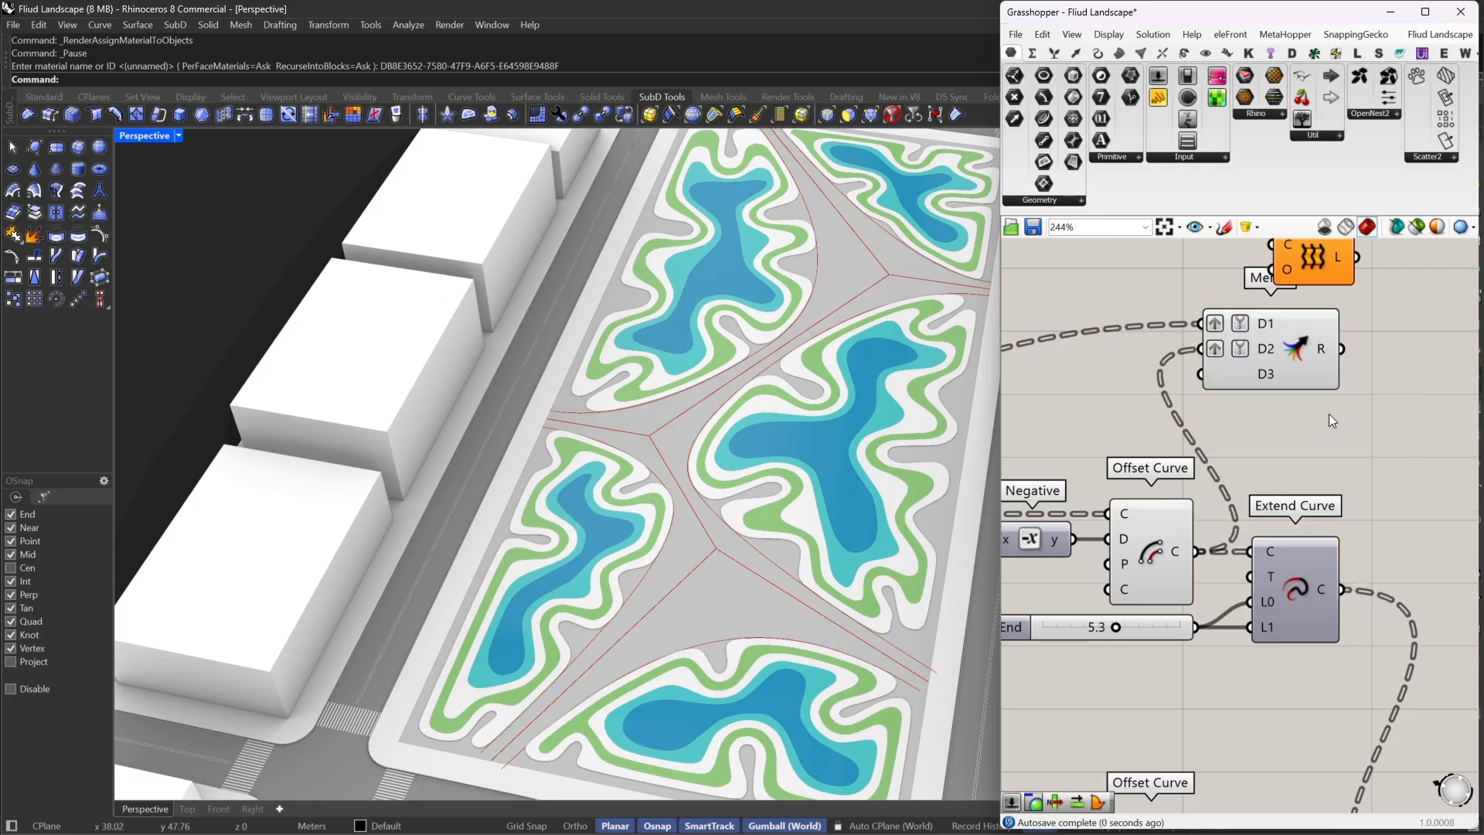
Place the Loft component beside Merge and connect the merged result to its C input
click(1321, 374)
drag(1317, 276, 1408, 379)
drag(1343, 349, 1425, 371)
right_drag(858, 502, 694, 541)
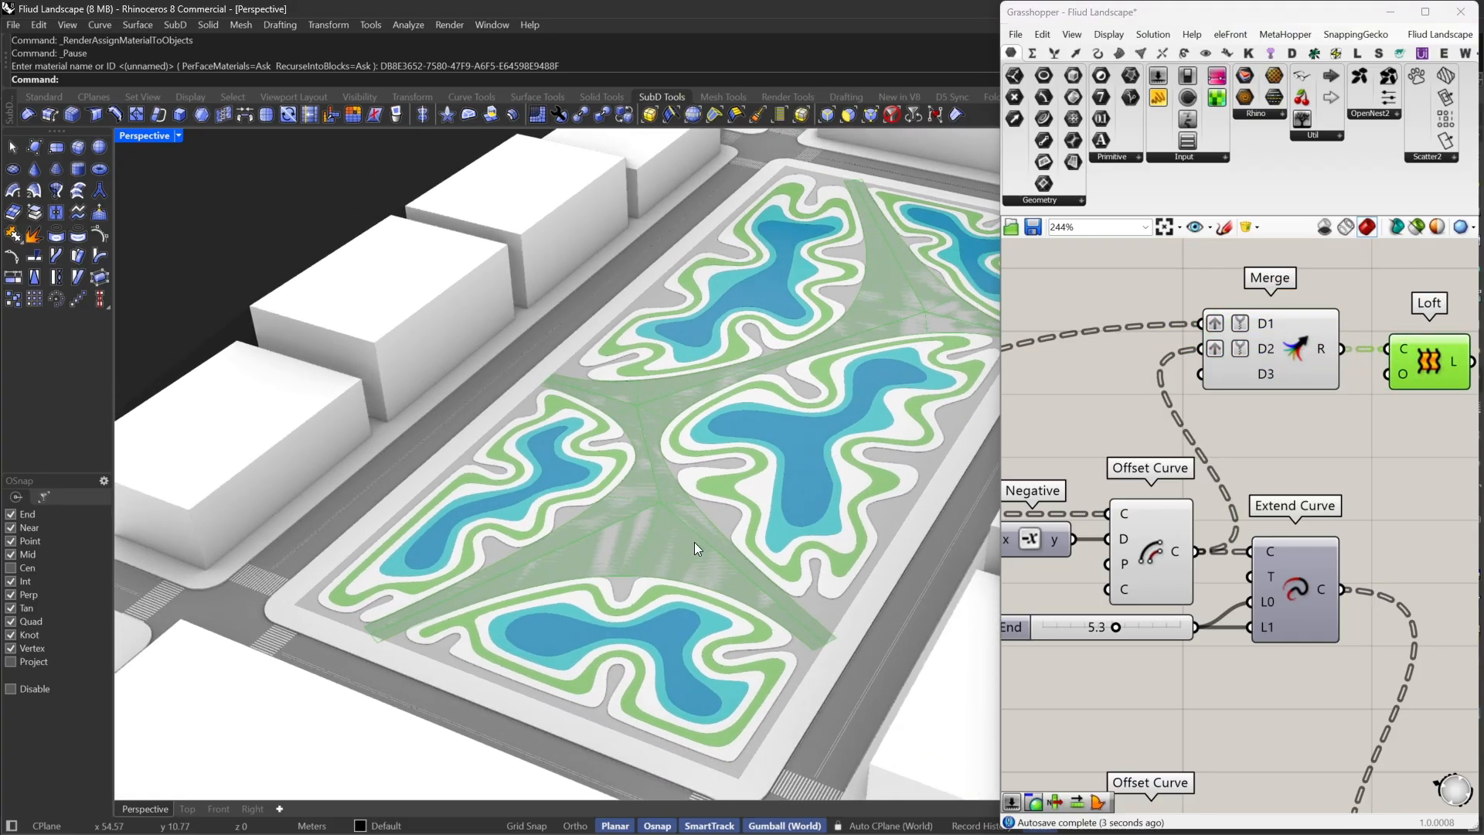
scroll(639, 463, up, 4)
scroll(788, 461, down, 6)
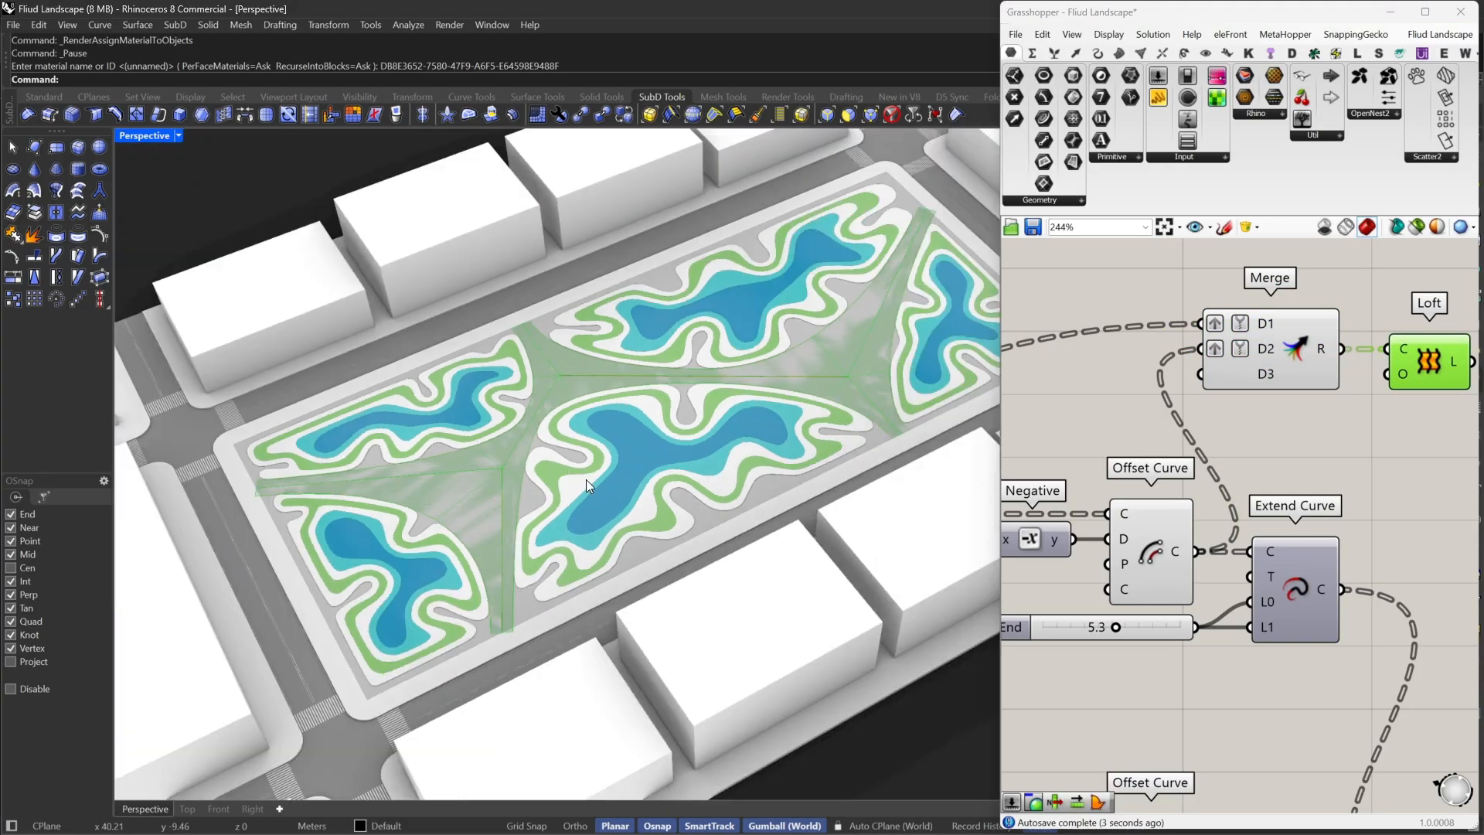
Turn off the preview of the curve and Merge components, leaving the Loft component out of the selection
scroll(1340, 371, down, 6)
drag(1343, 340, 966, 595)
middle_click(1220, 311)
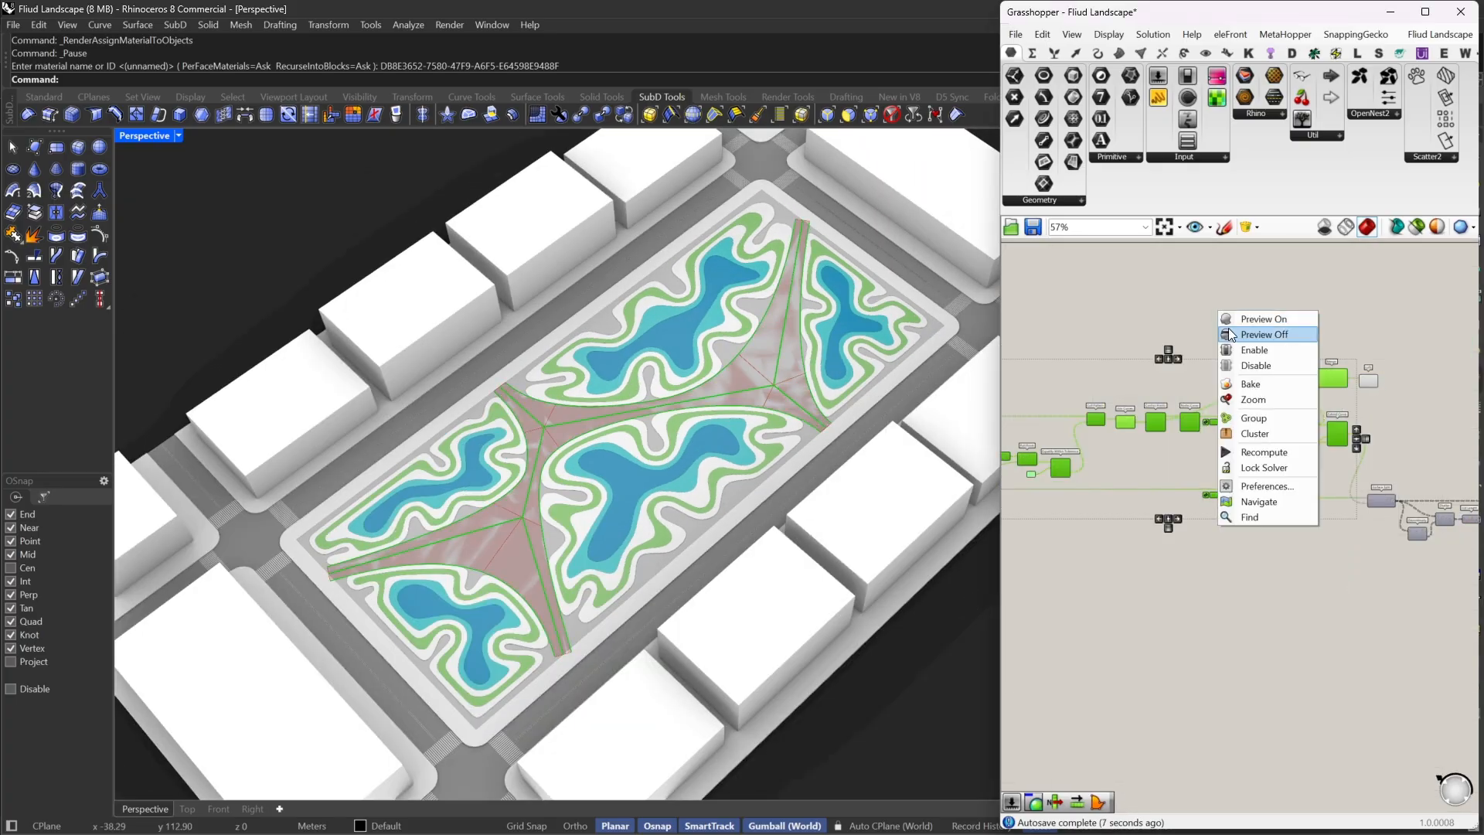
click(1229, 333)
click(1162, 333)
Hide the baked gray ground surface beneath the landscape islands in Rhino
right_drag(456, 458, 535, 466)
click(555, 457)
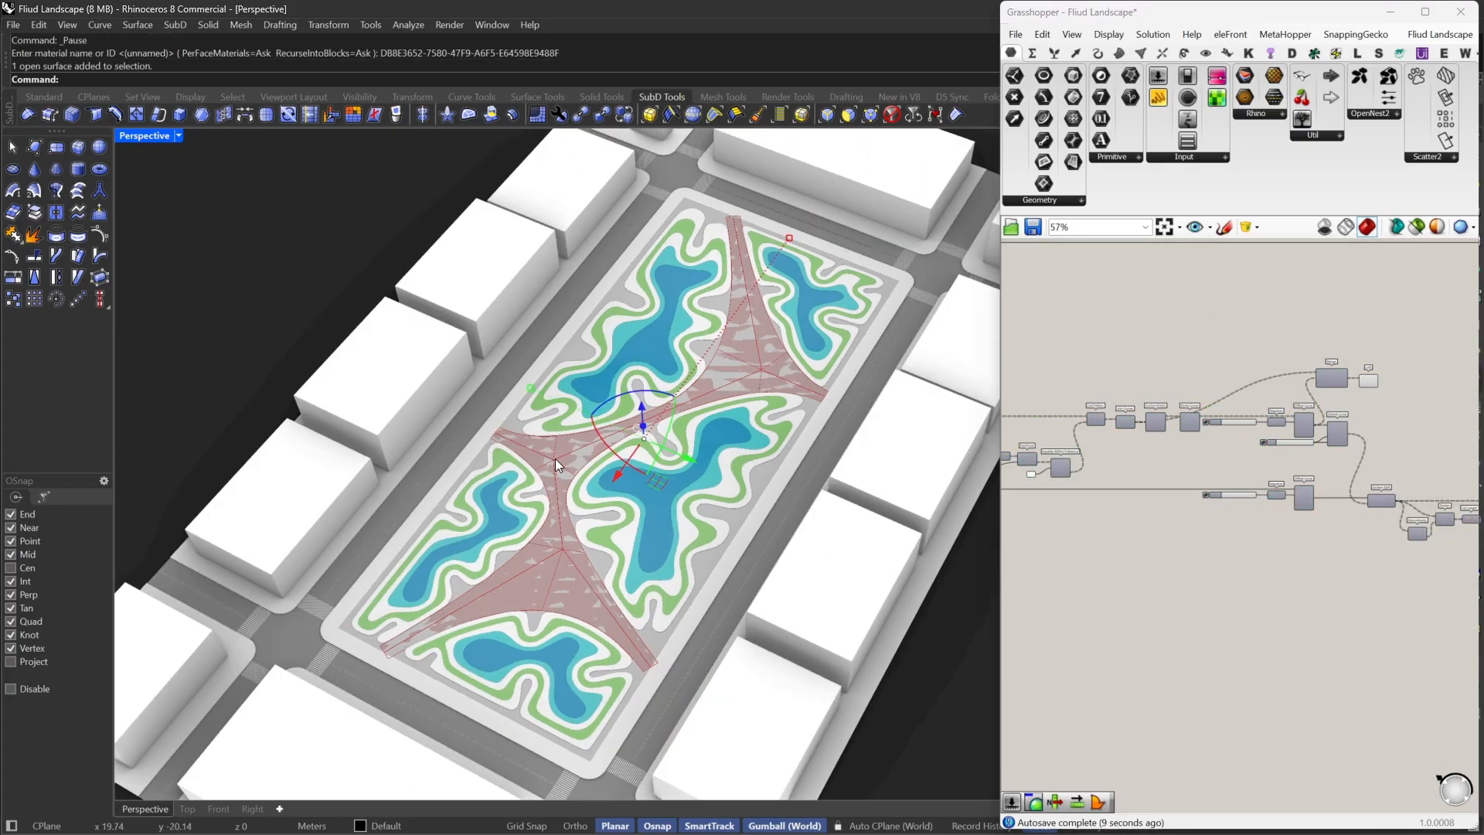
text(Hide)
key(Return)
scroll(749, 364, up, 6)
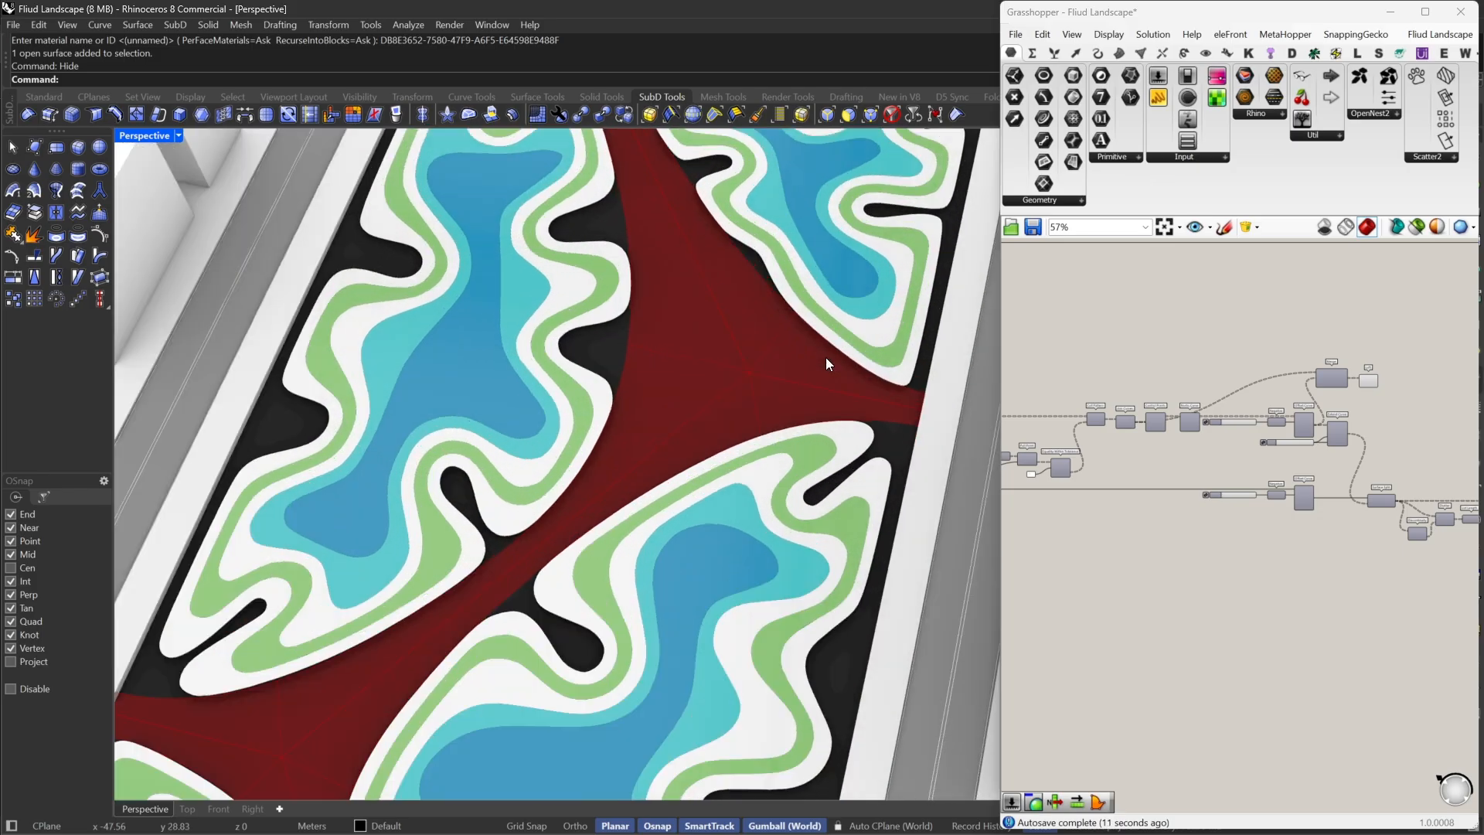
mouse_move(820, 389)
right_down()
mouse_move(775, 378)
mouse_move(804, 409)
right_up()
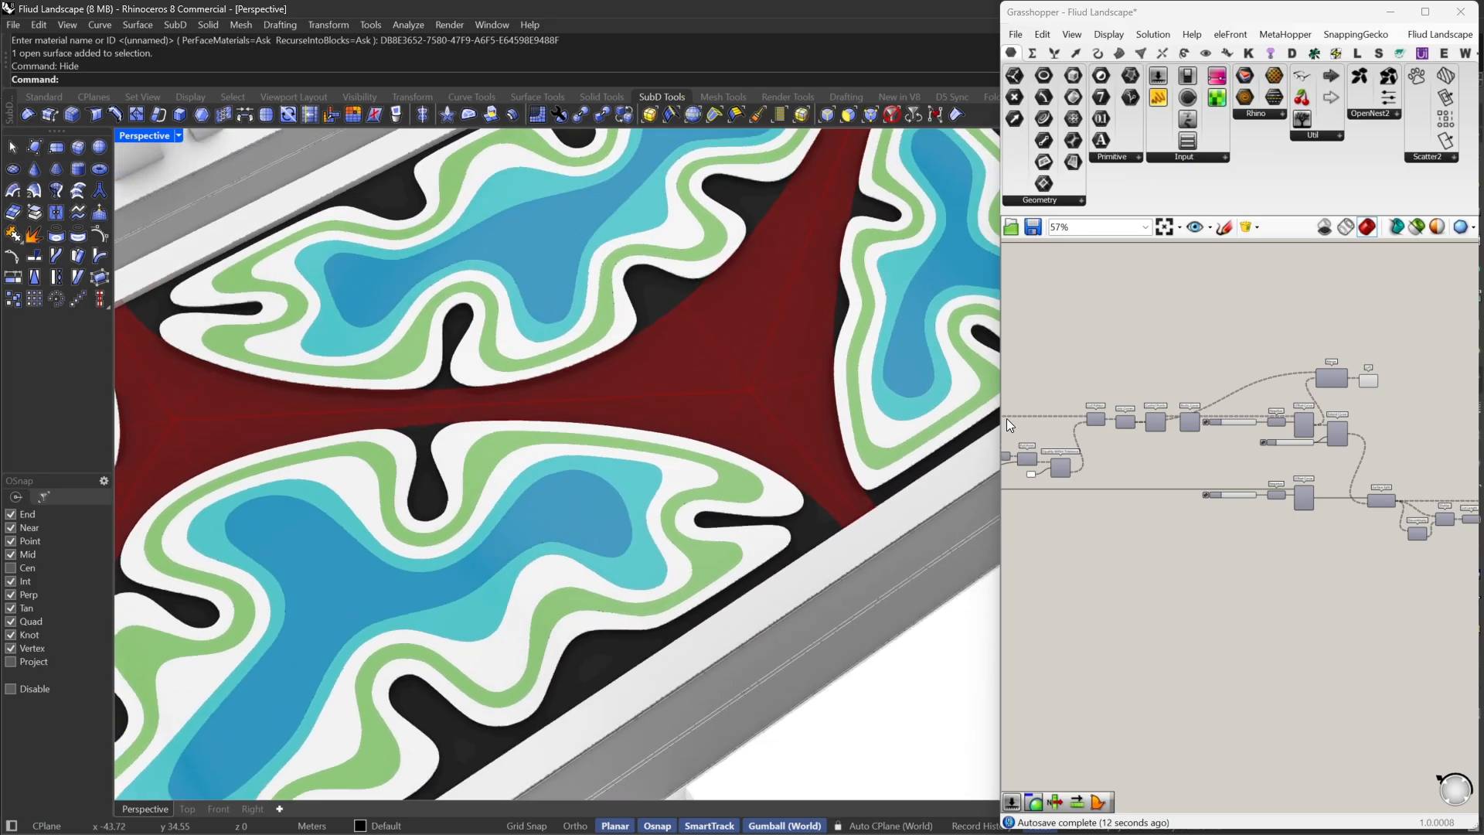
Add a Srf IsoCurves component to the canvas after the Loft component
right_drag(1341, 405, 1175, 419)
scroll(1174, 411, up, 4)
mouse_move(1171, 378)
mouse_down()
mouse_move(1175, 395)
mouse_move(1203, 384)
mouse_move(1183, 382)
mouse_up()
scroll(1170, 387, up, 3)
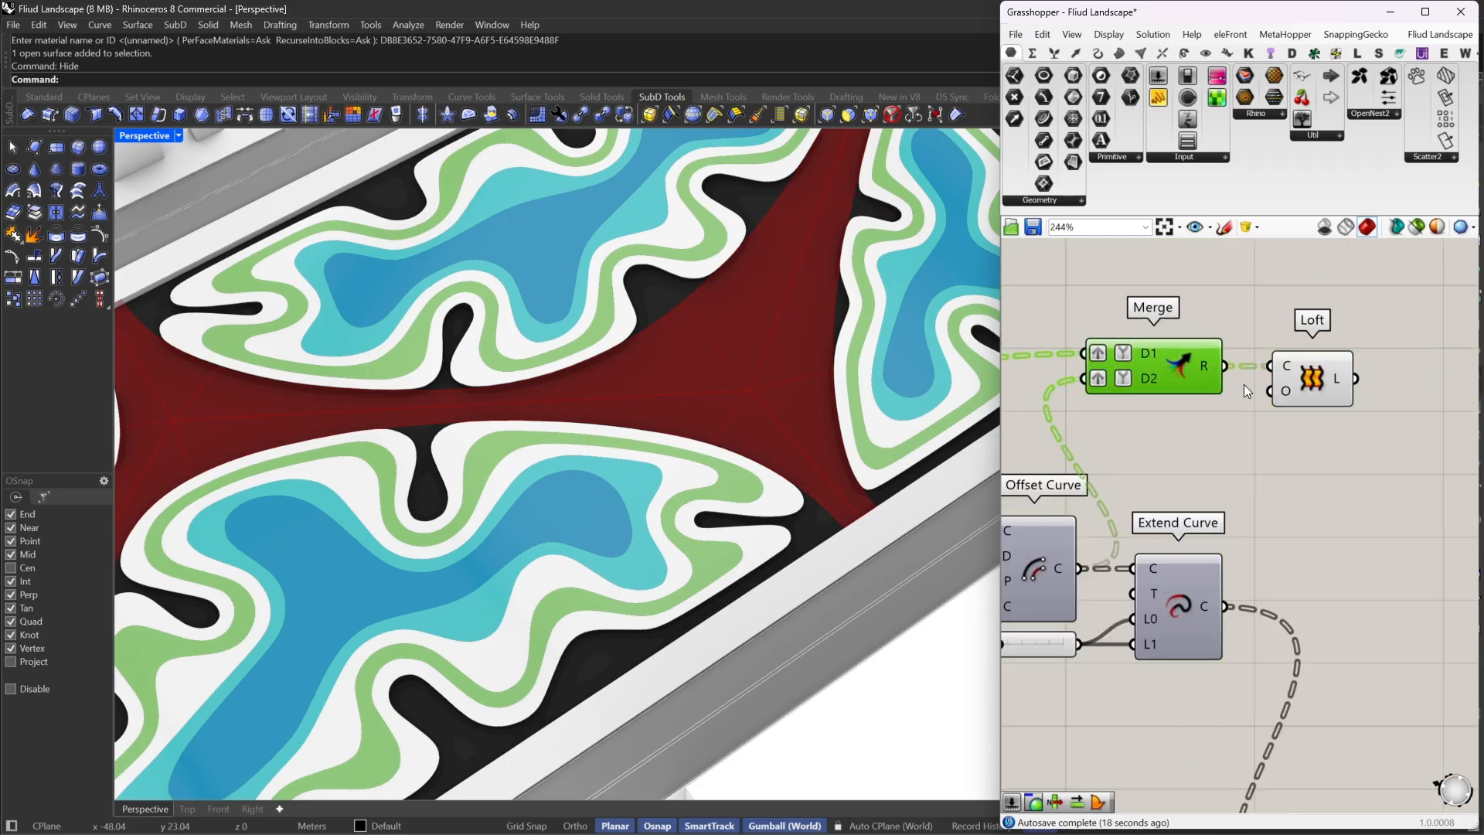
drag(1310, 391, 1287, 391)
right_drag(1336, 388, 1126, 366)
scroll(563, 443, down, 10)
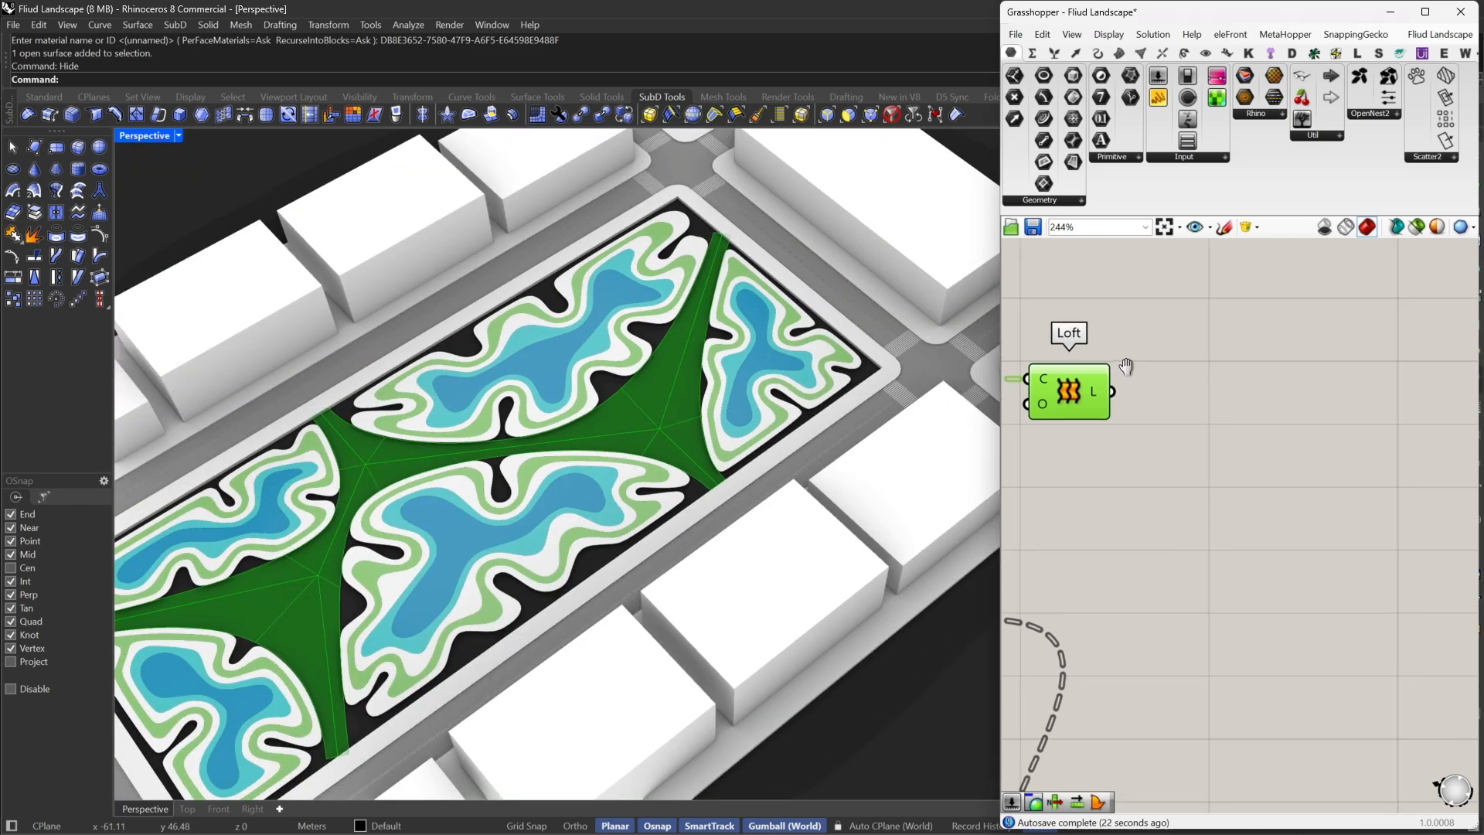
scroll(1160, 419, down, 4)
double_click(1182, 408)
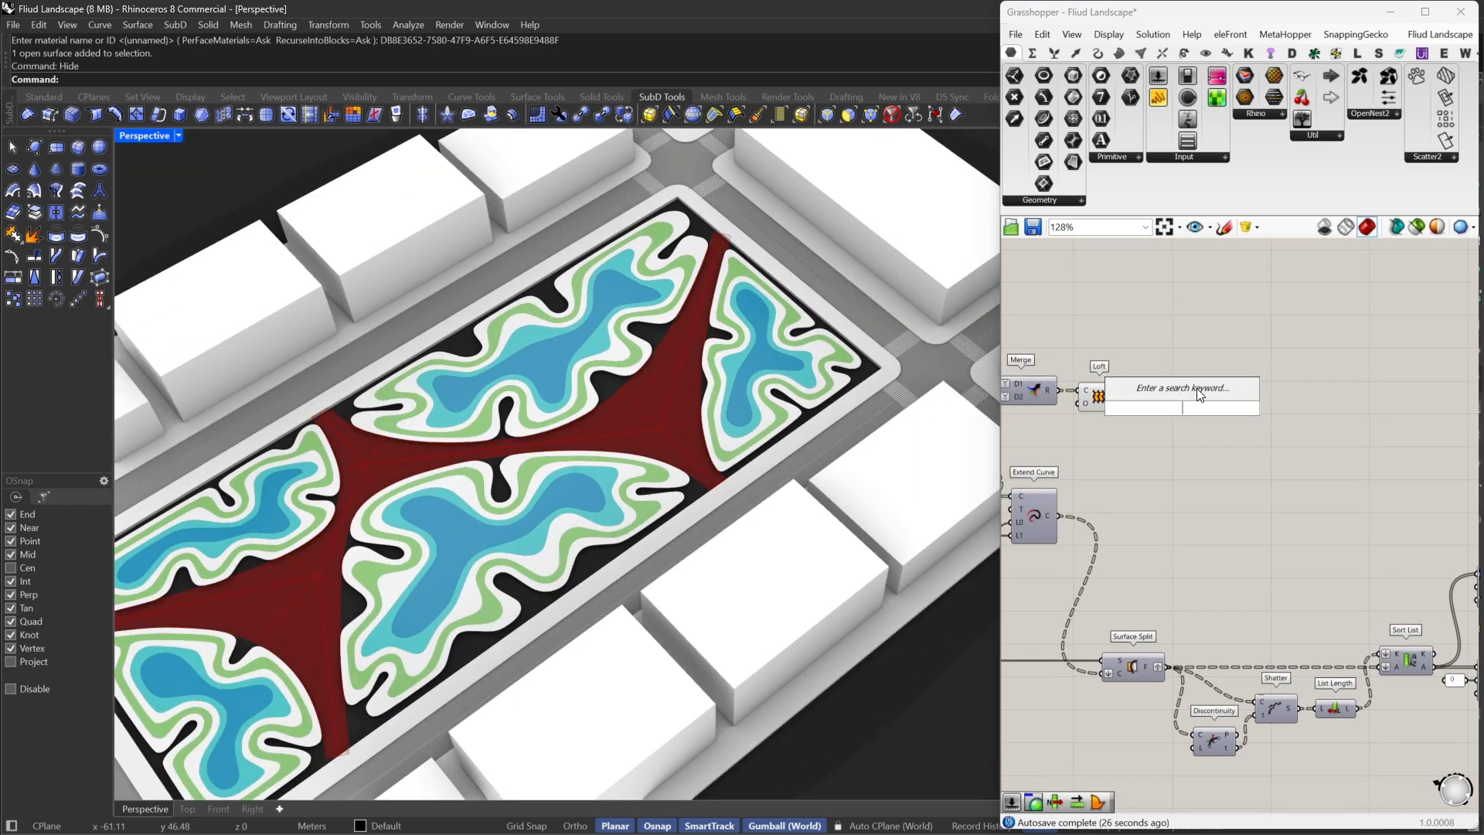
text(iso)
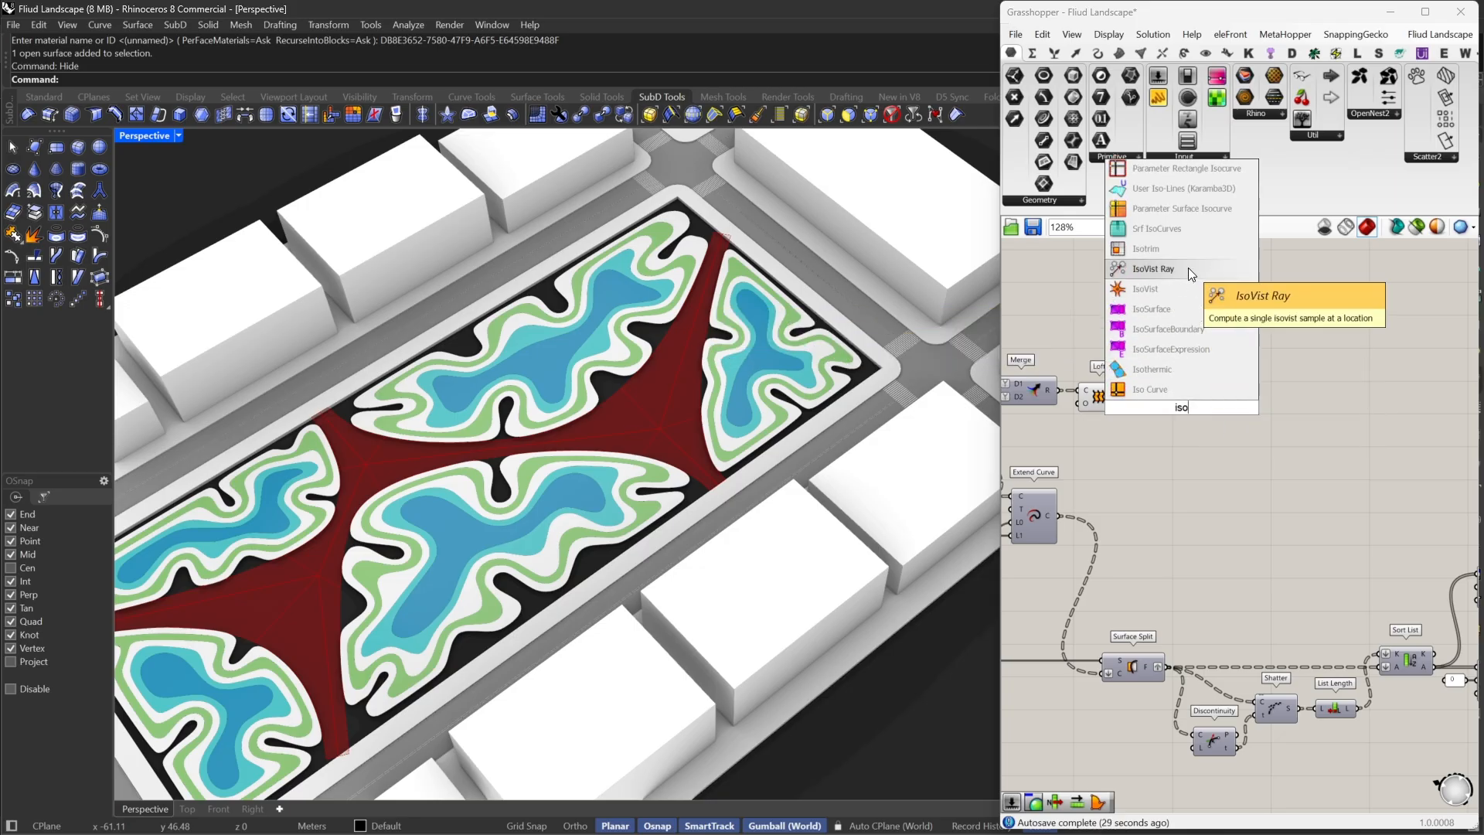
click(1189, 268)
scroll(1175, 317, up, 2)
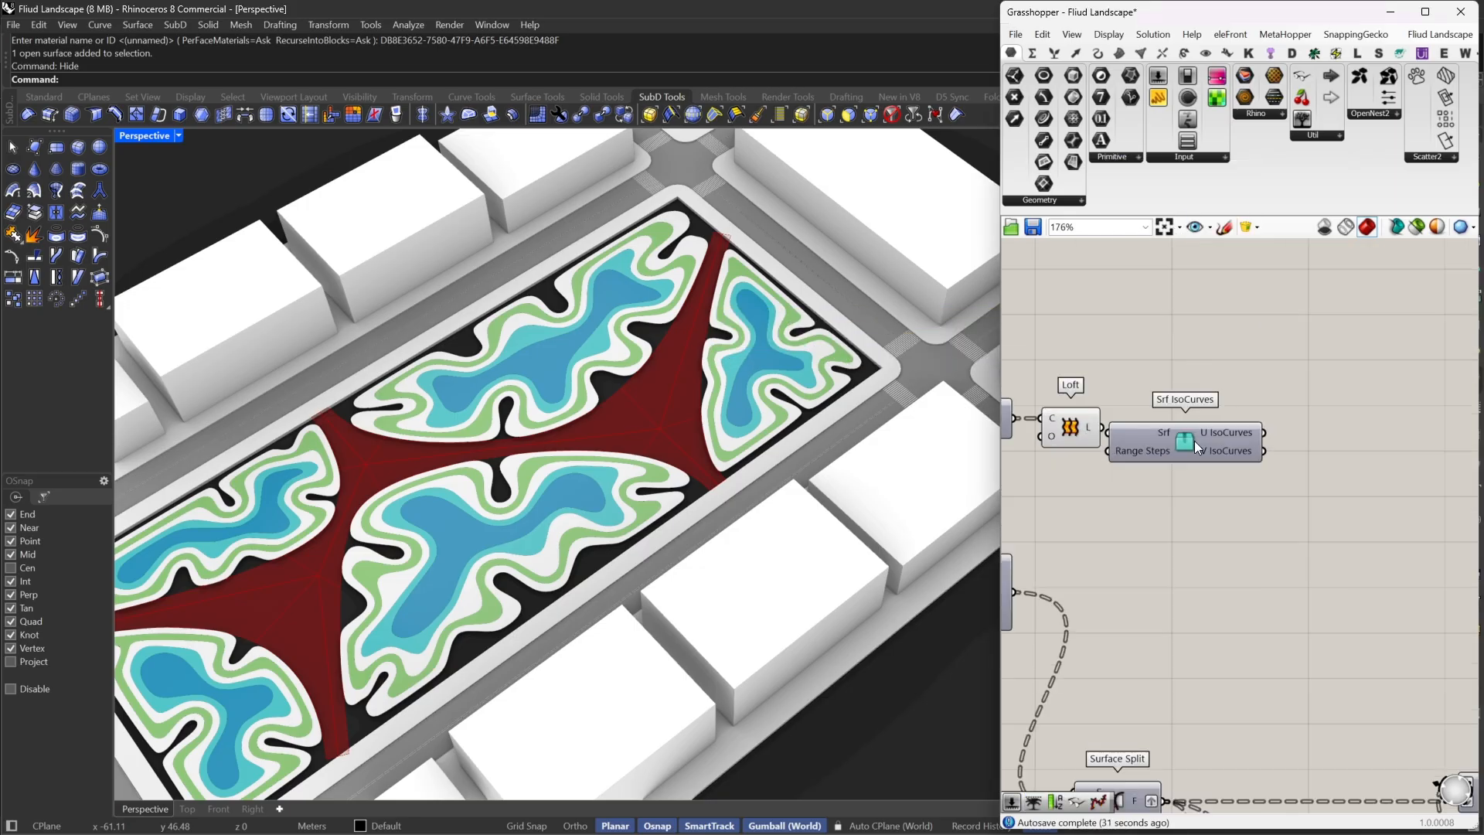
Position the Srf IsoCurves component and connect the Loft output to its Srf input
drag(1209, 444, 1283, 416)
right_drag(1284, 416, 1255, 406)
drag(1144, 392, 1203, 438)
scroll(1198, 419, up, 1)
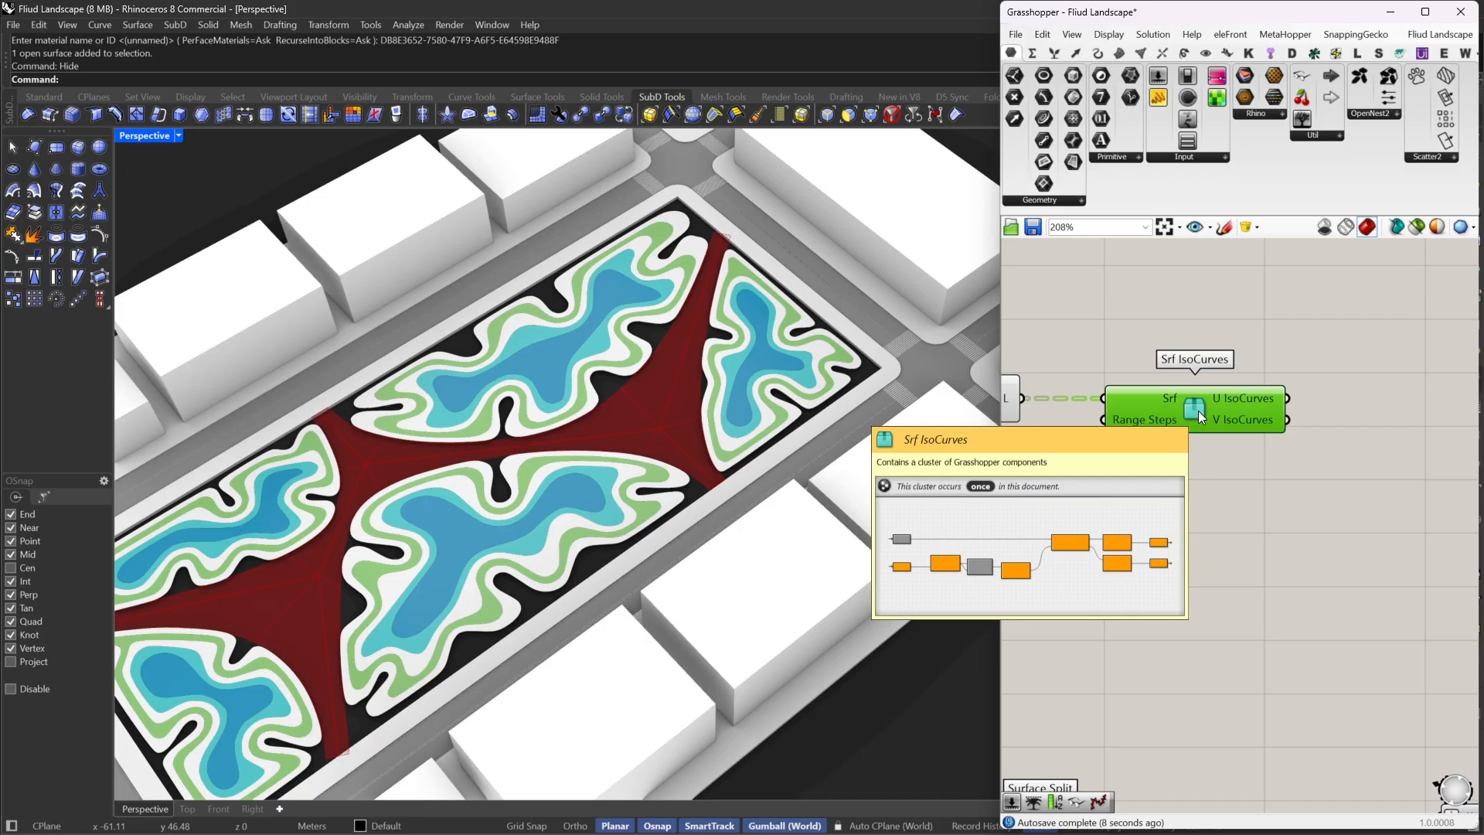
Open the Srf IsoCurves cluster, examine its internal component chain, and discard and close it
mouse_move(1179, 472)
right_down()
mouse_move(1220, 477)
mouse_move(1196, 484)
right_up()
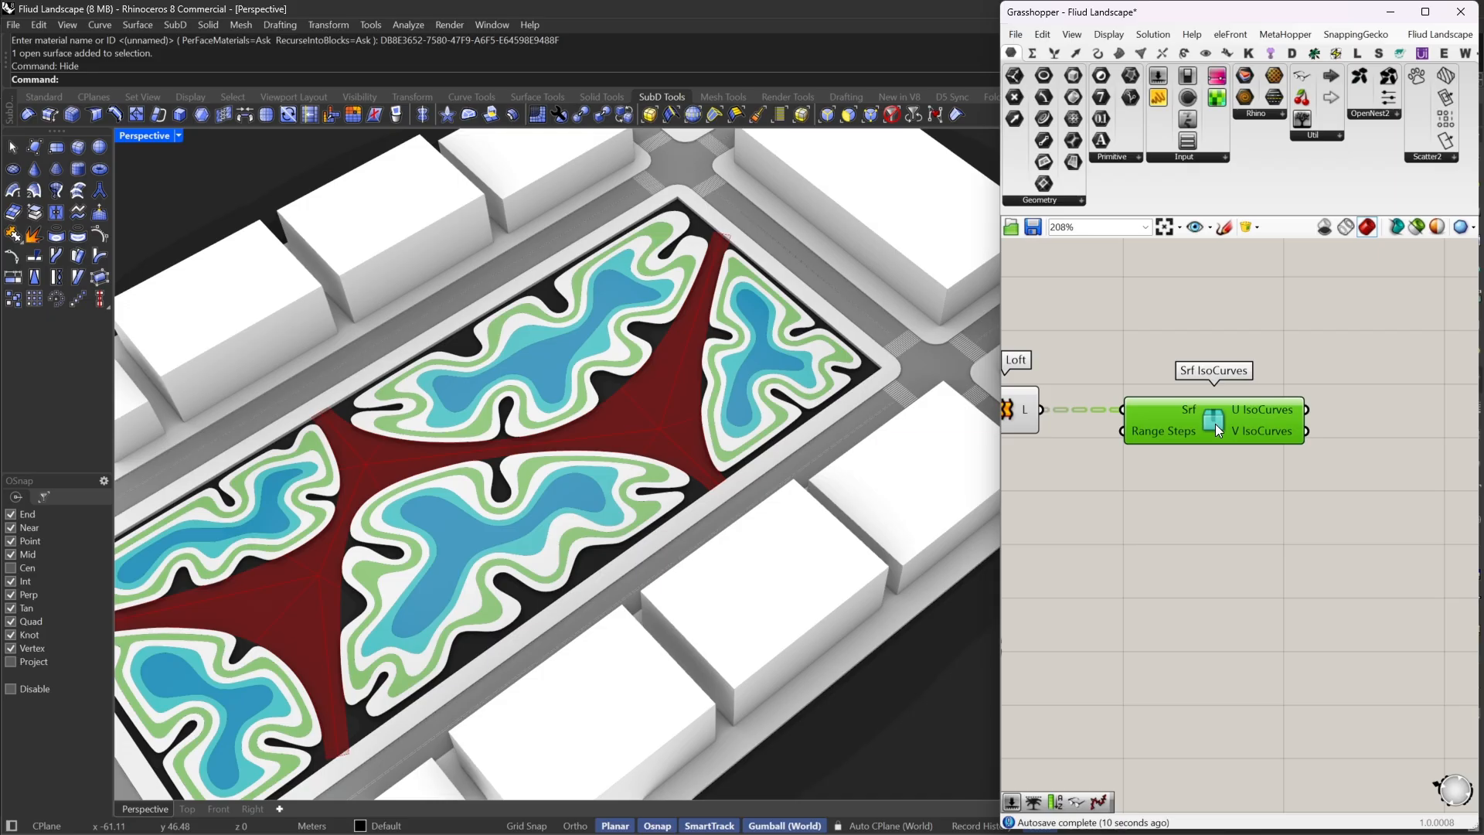
mouse_move(1216, 424)
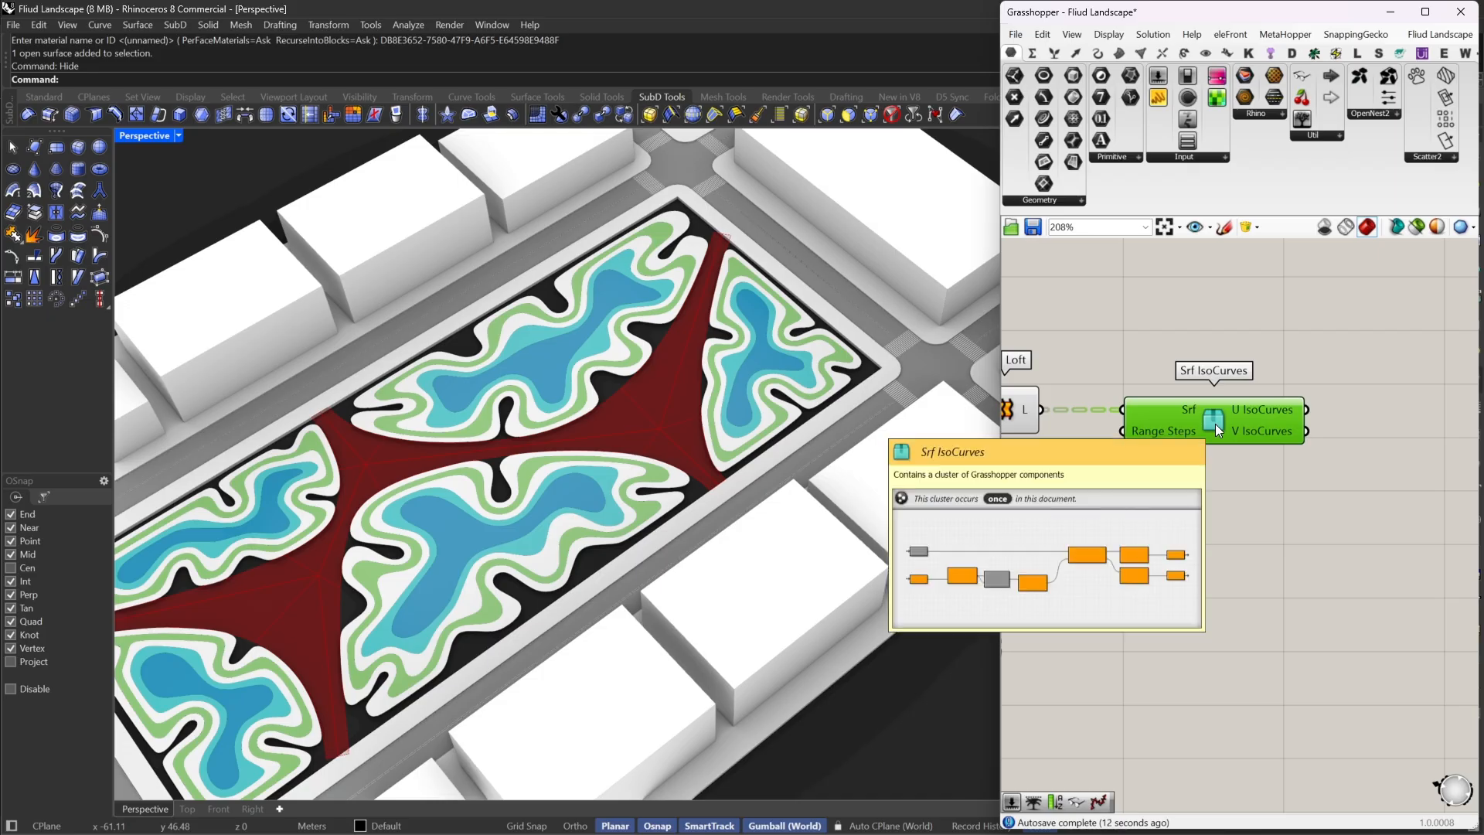
double_click(1215, 424)
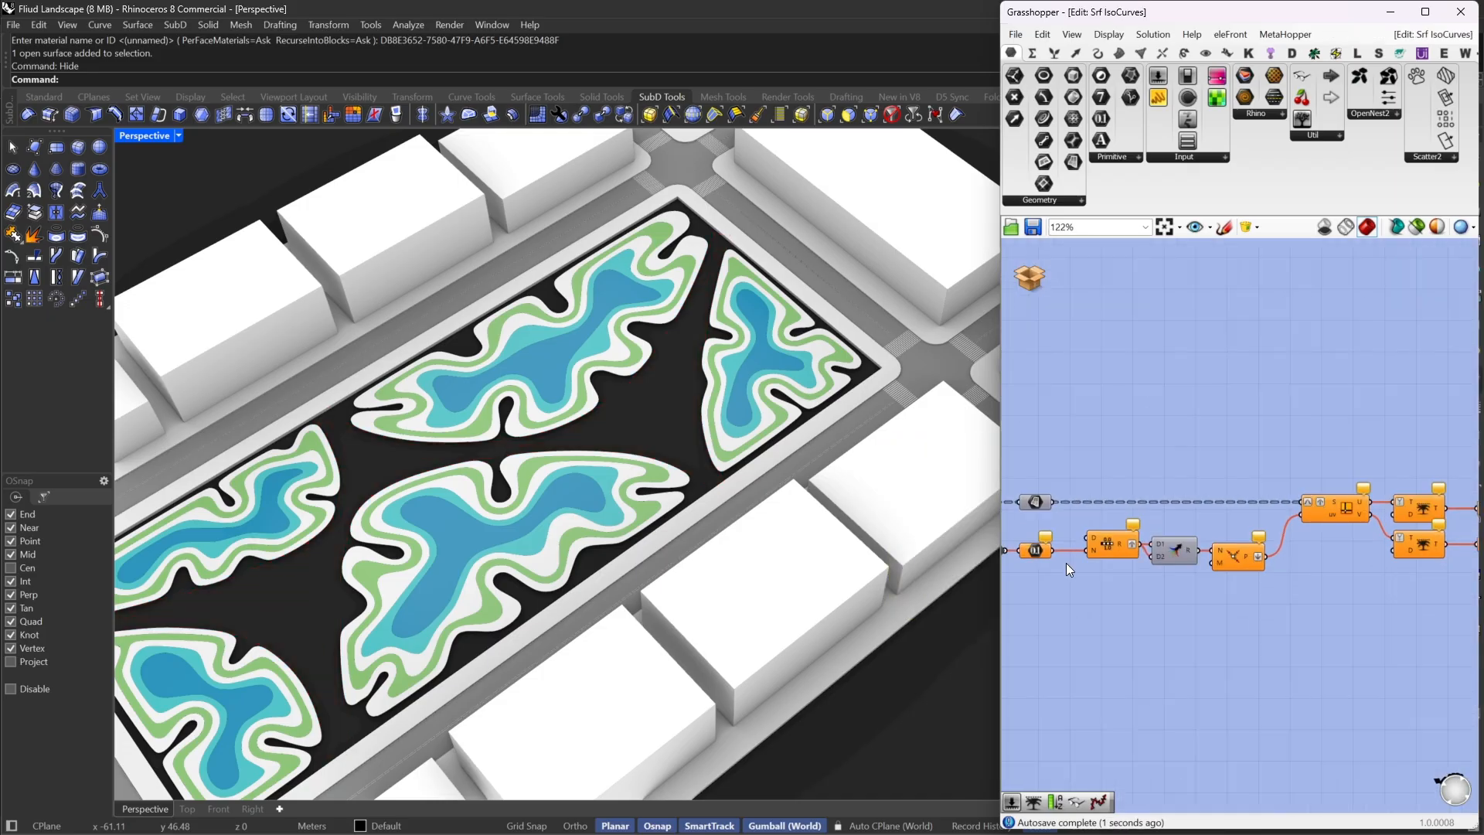
scroll(1095, 555, up, 2)
right_drag(1097, 554, 1171, 535)
right_drag(1293, 478, 1012, 471)
right_drag(1154, 524, 1212, 543)
scroll(1247, 512, down, 3)
right_drag(1120, 545, 1200, 554)
click(1031, 269)
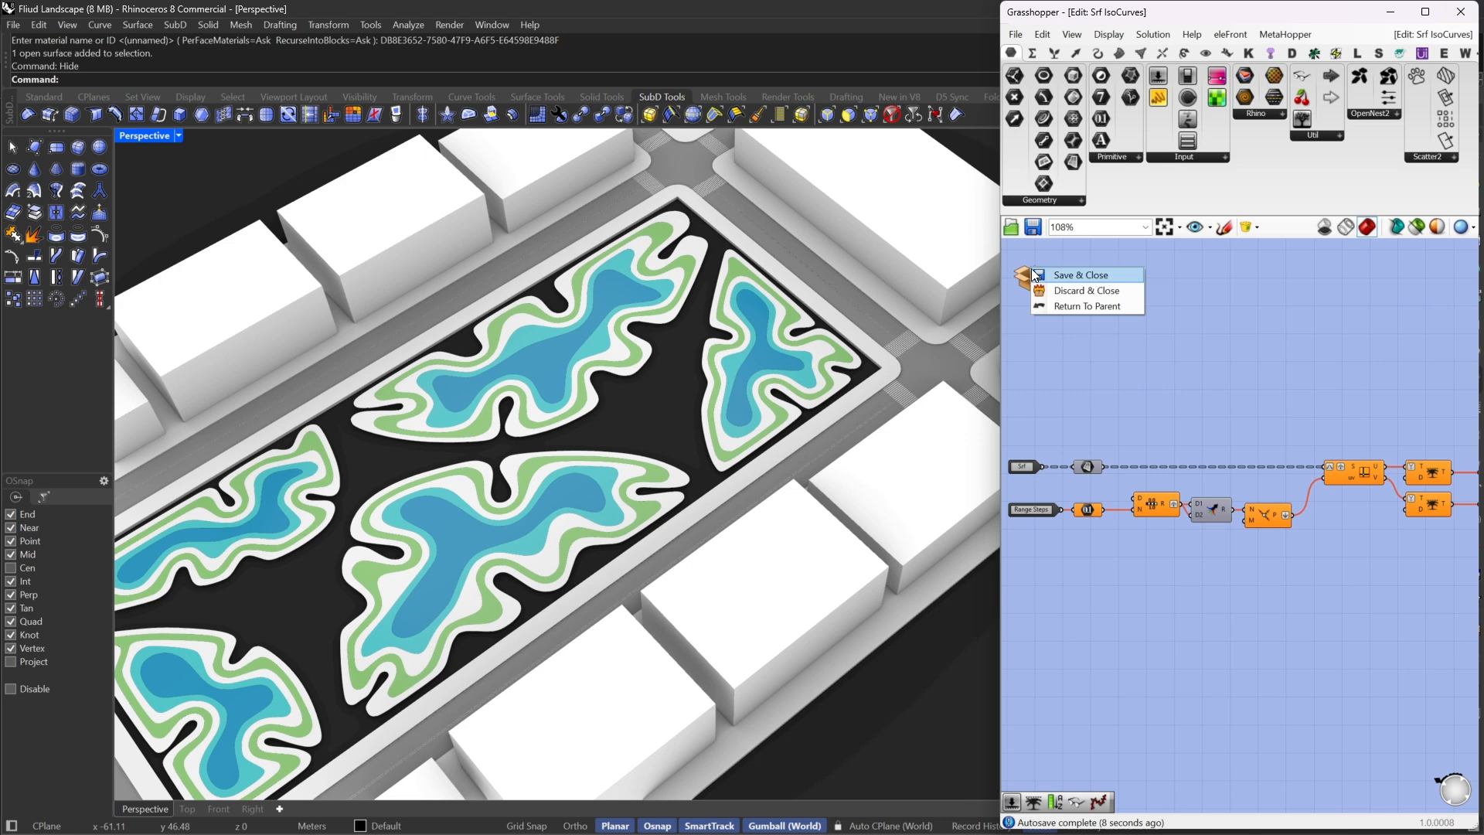
click(1086, 291)
click(1269, 461)
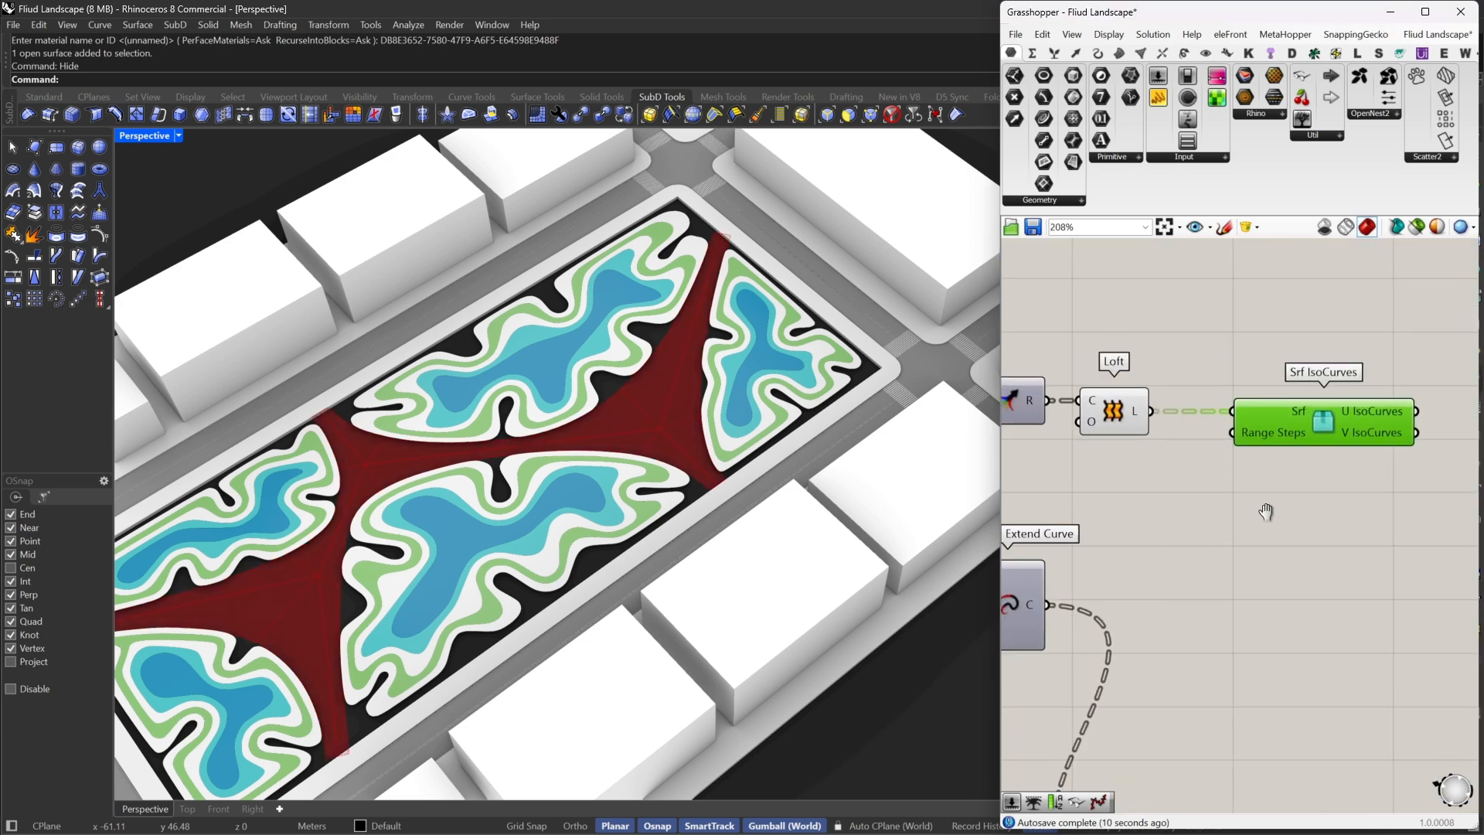
Add a Curve parameter and connect the V IsoCurves output to it
scroll(1266, 512, down, 1)
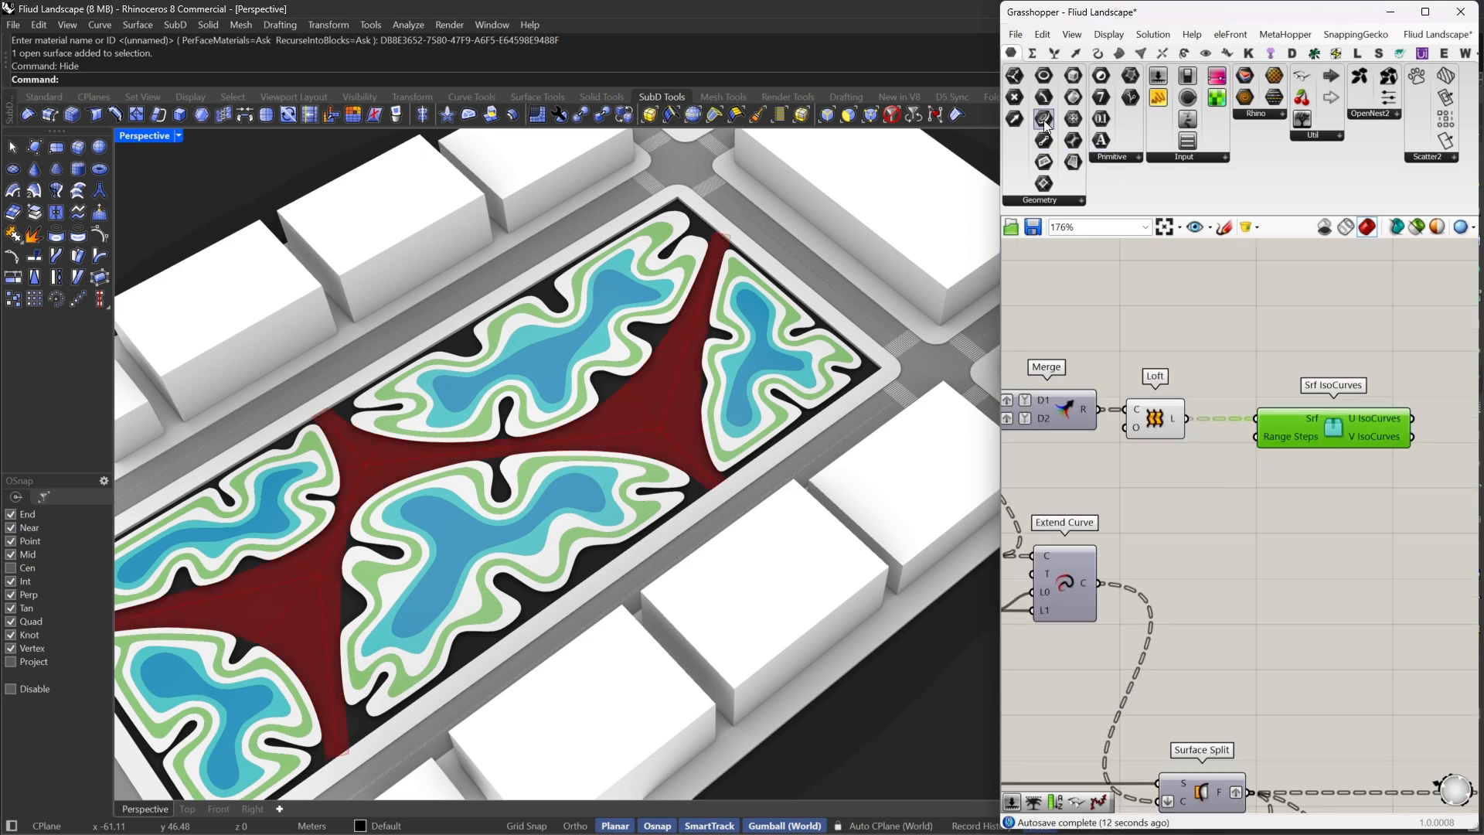
drag(1417, 391, 1427, 416)
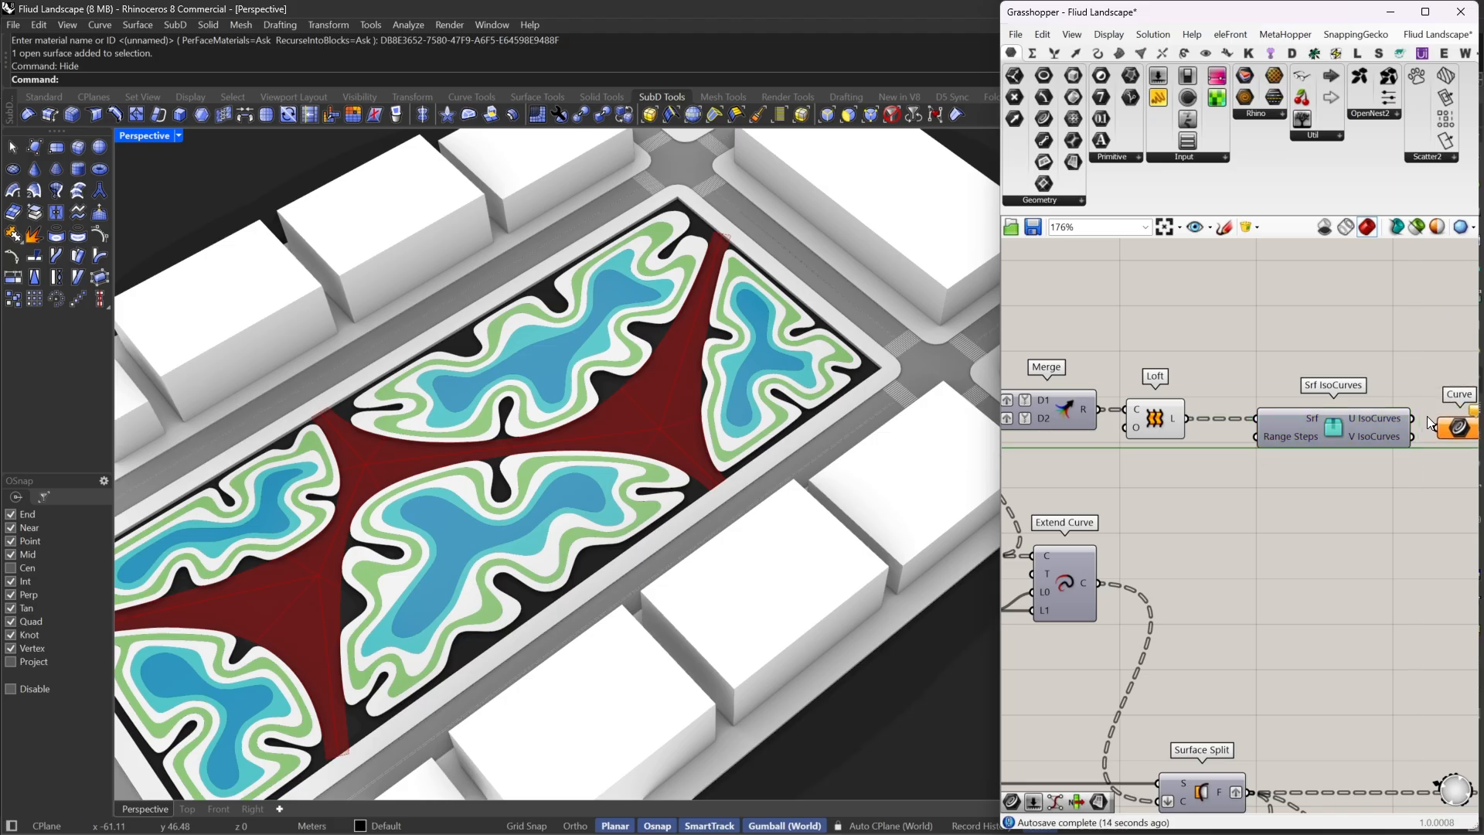
right_drag(1465, 435, 1375, 419)
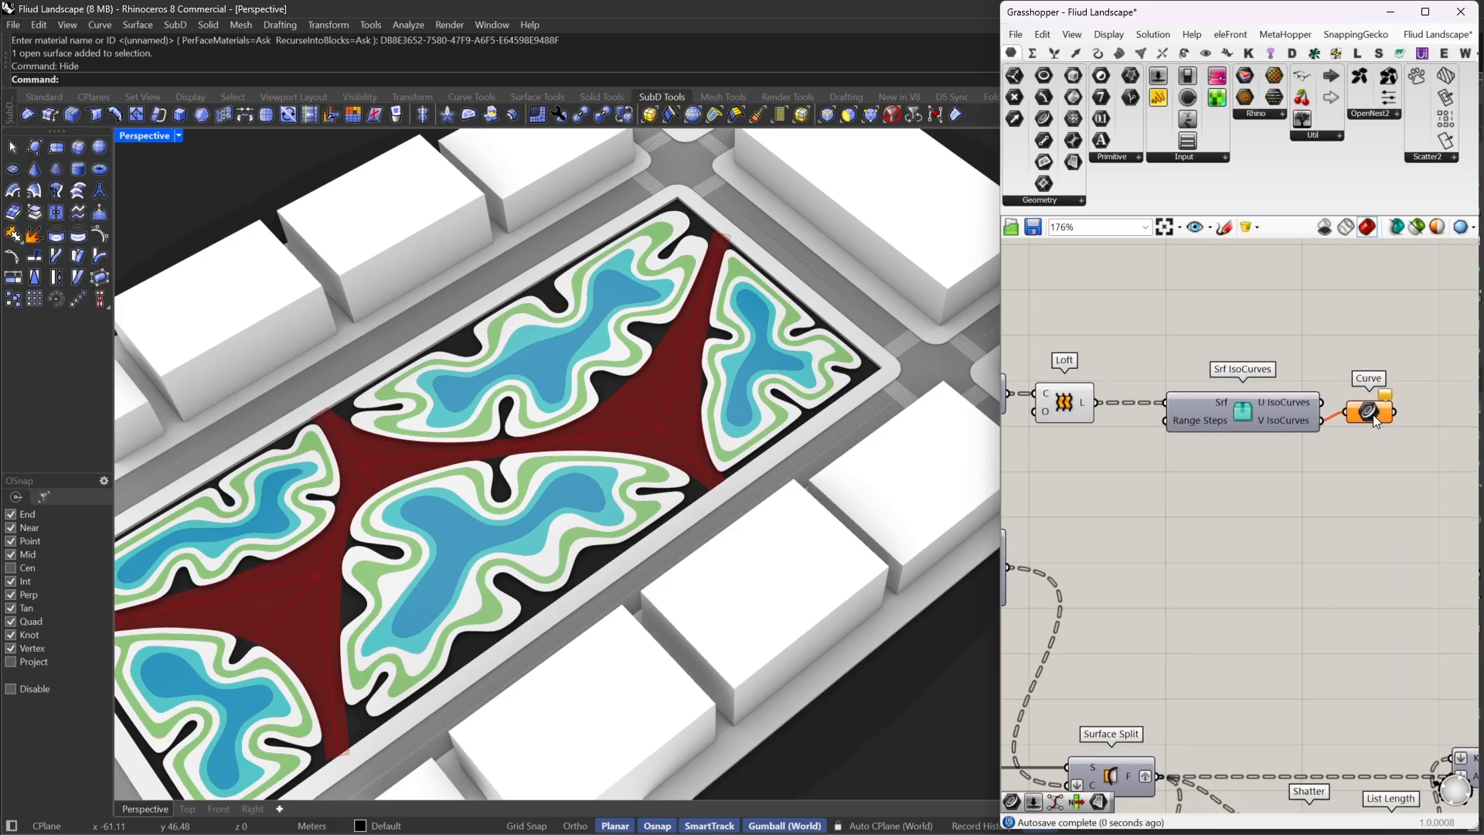
Add a number slider set to 10 for the Range Steps input and highlight the resulting V isocurves
double_click(1129, 479)
text(slider)
key(Return)
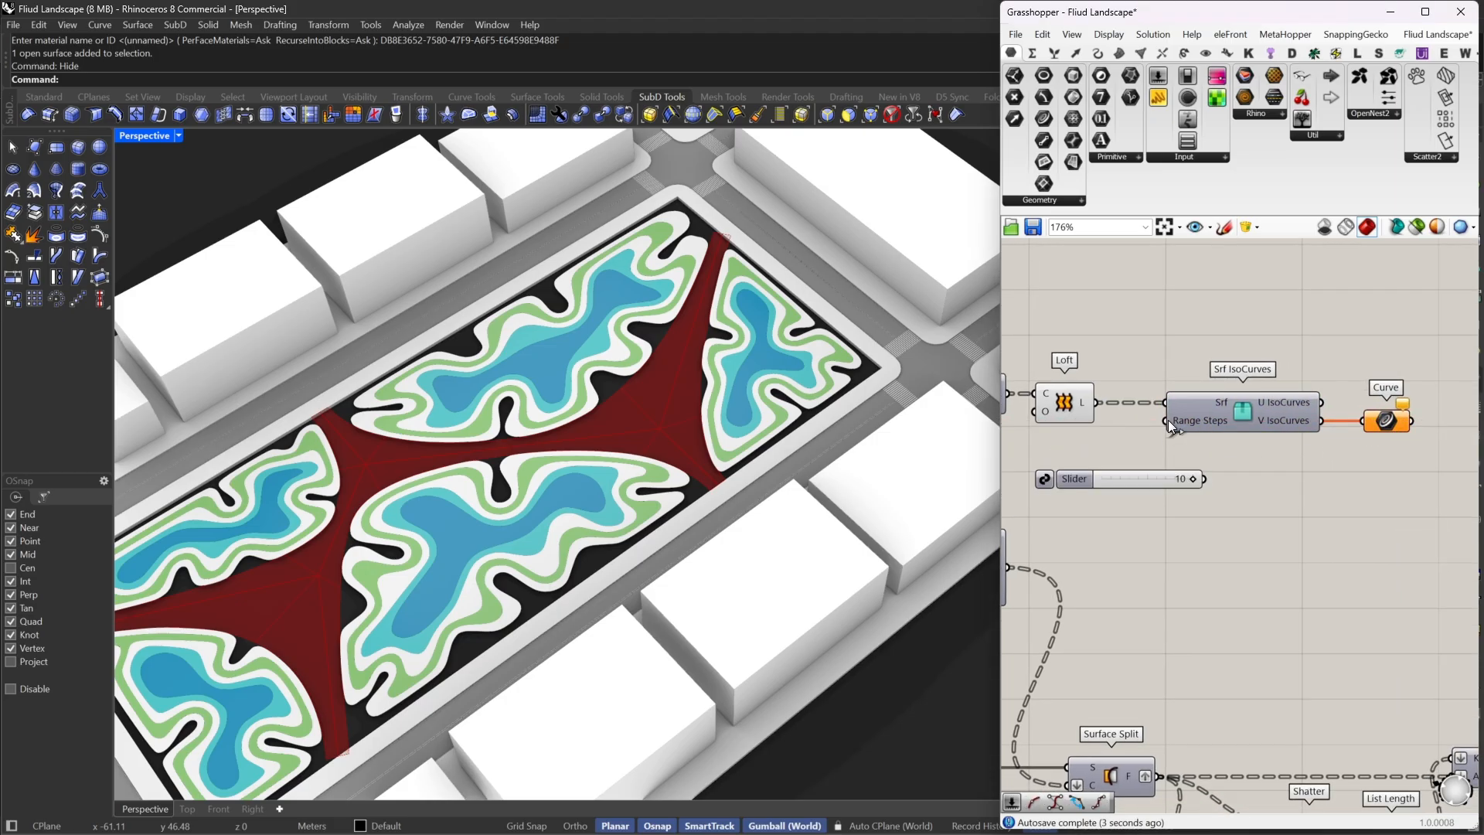
click(1385, 421)
scroll(684, 424, up, 5)
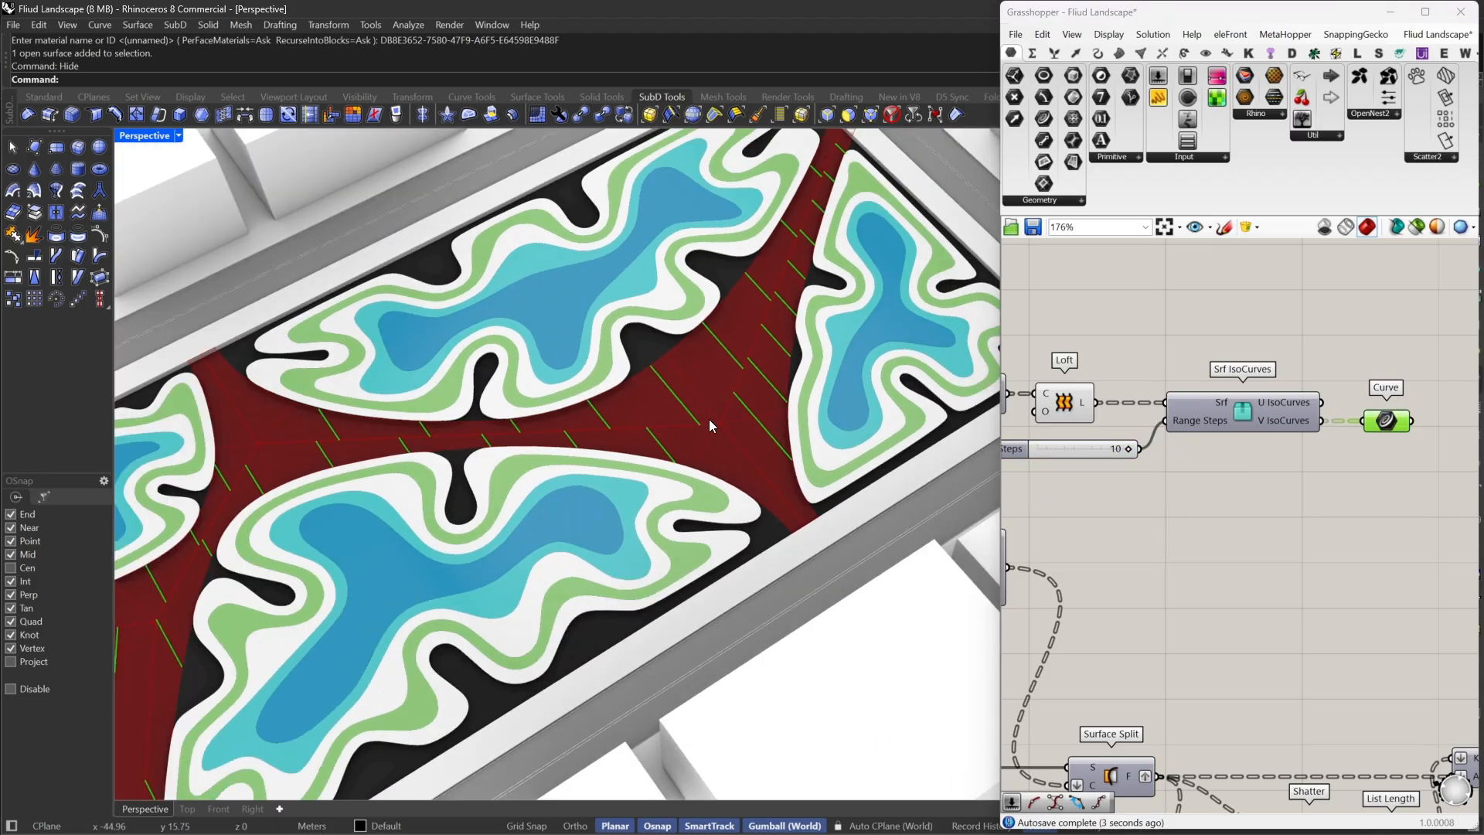
scroll(709, 420, down, 6)
right_drag(709, 420, 785, 432)
Try the Rebuild setting in the Loft component's options, keeping the Normal loft type
right_drag(1311, 434, 1343, 414)
right_click(1076, 393)
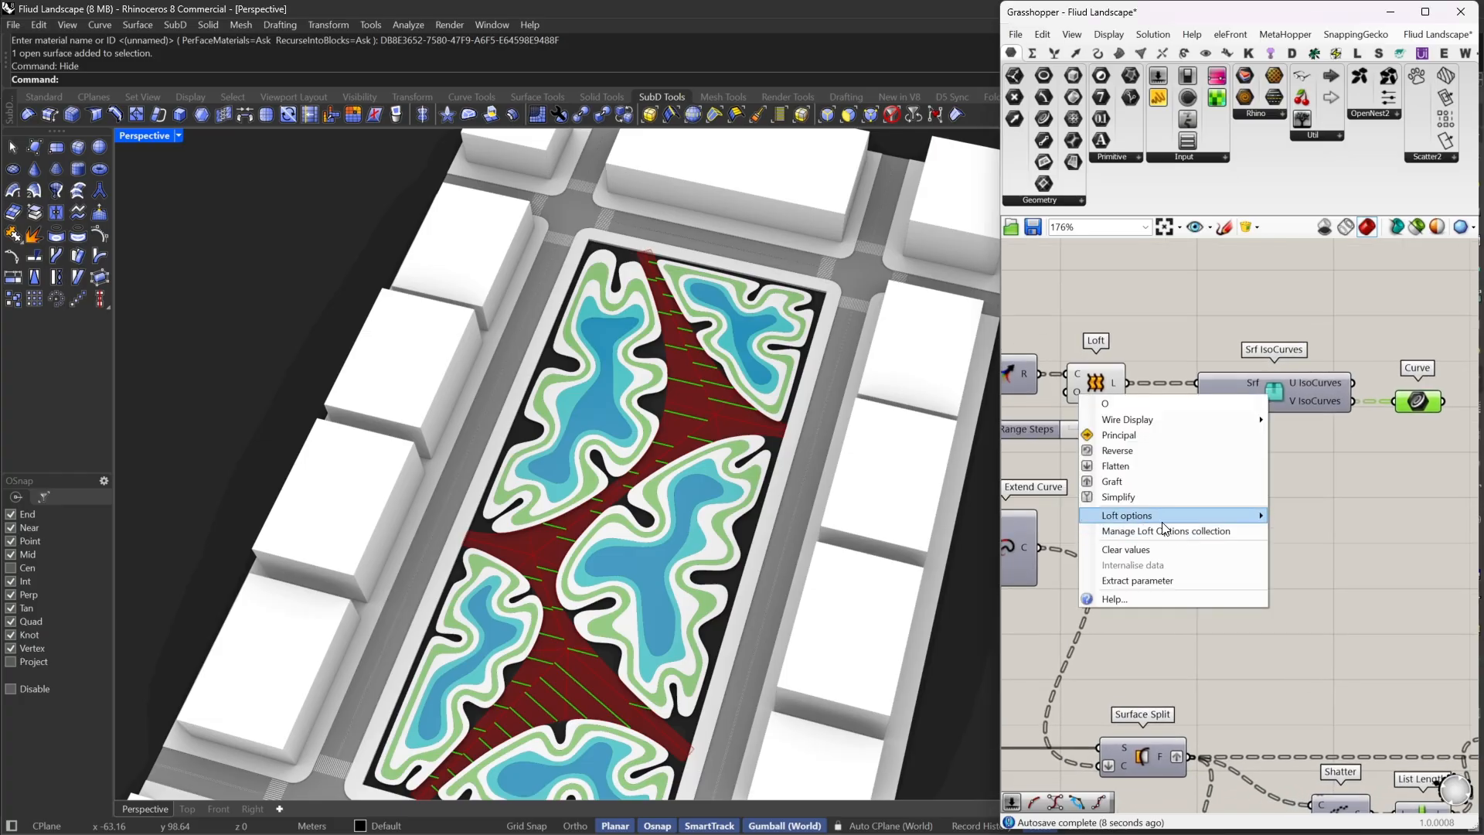
mouse_move(1175, 515)
click(1346, 548)
click(1345, 547)
click(1341, 572)
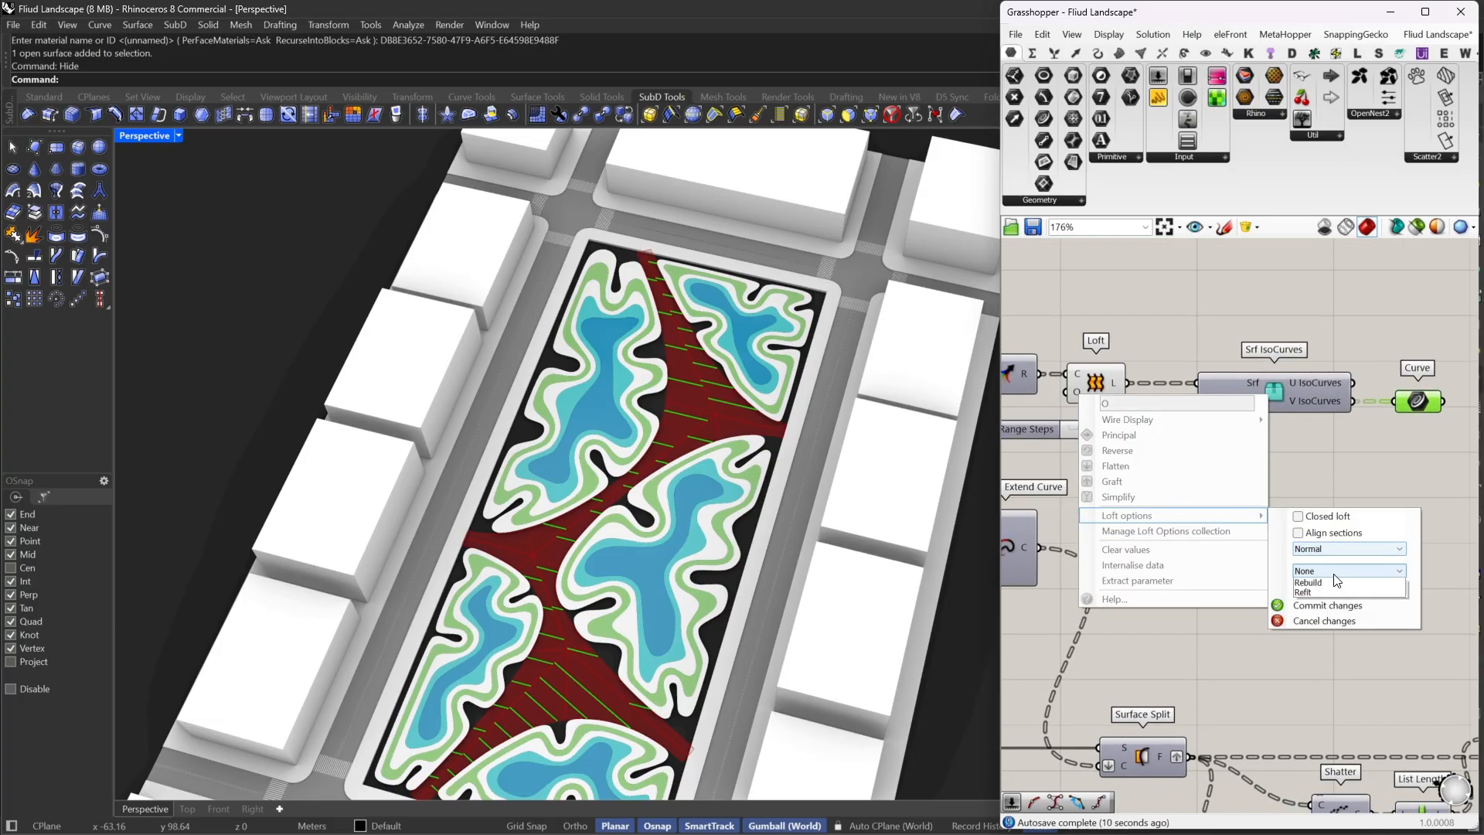
click(1341, 590)
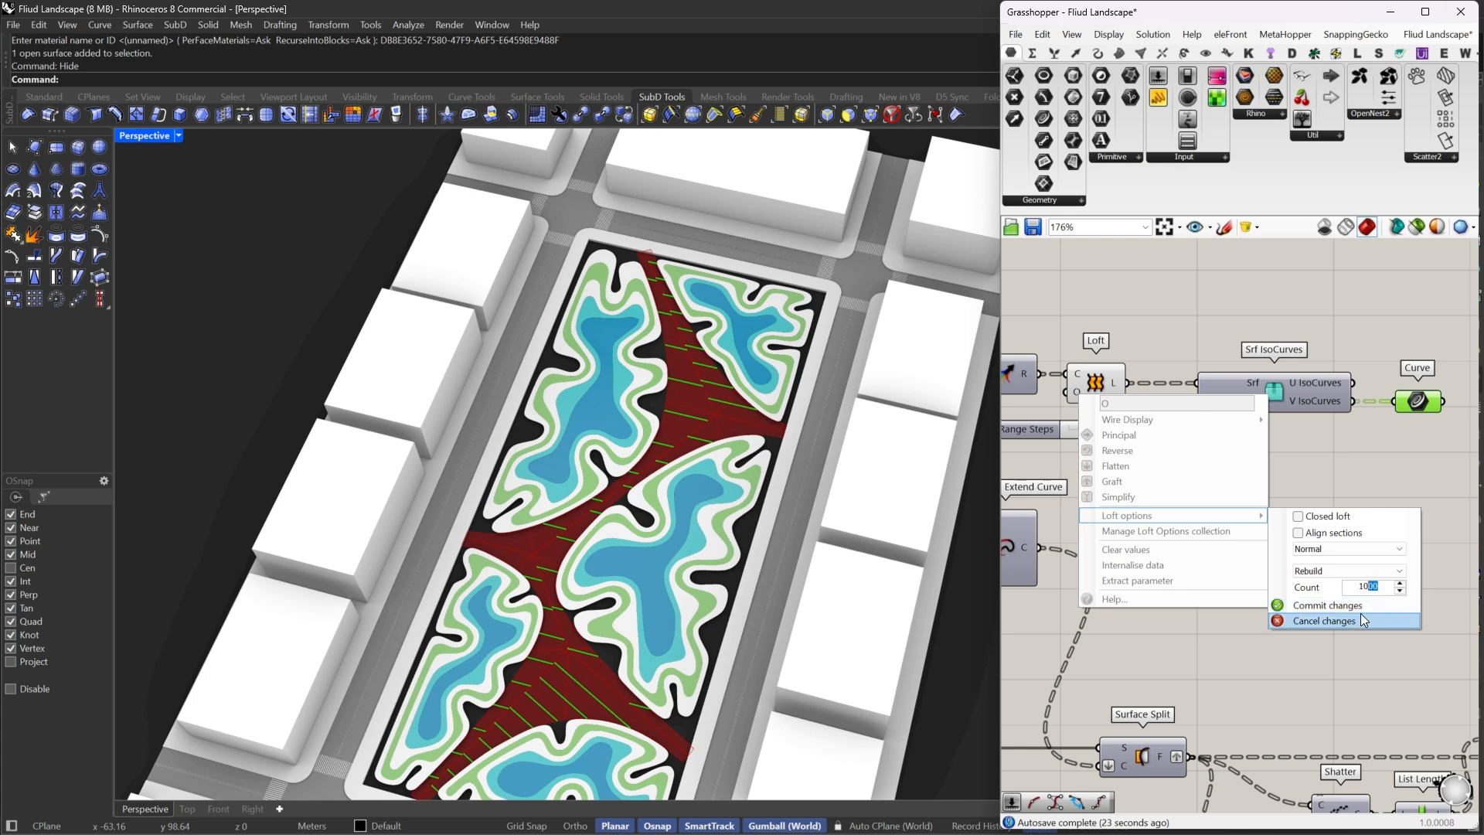
click(1364, 606)
Restore the Loft options to the Normal type with None as the rebuild setting
right_drag(1319, 275, 1282, 295)
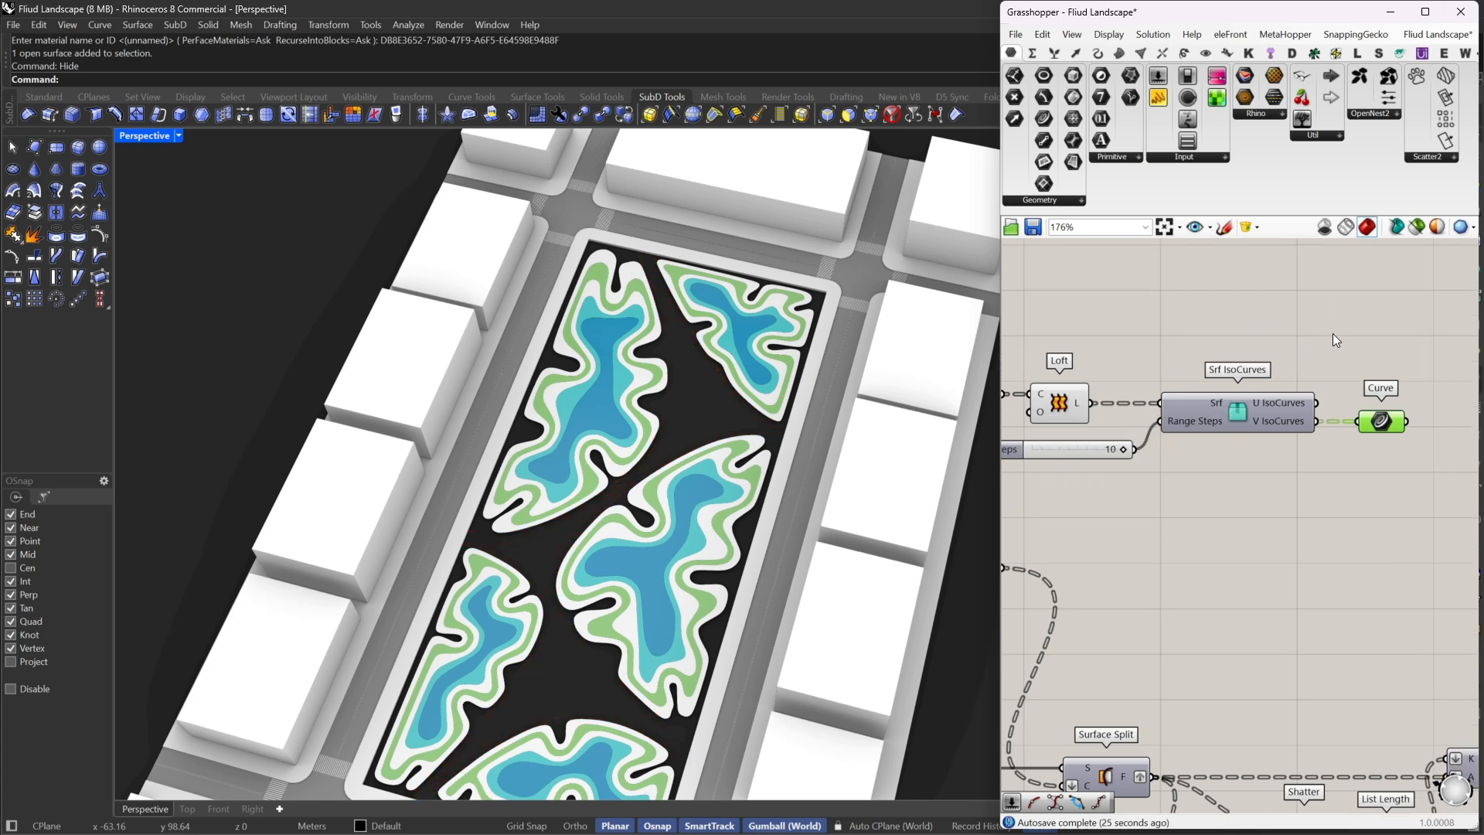
right_click(1031, 415)
mouse_move(1138, 535)
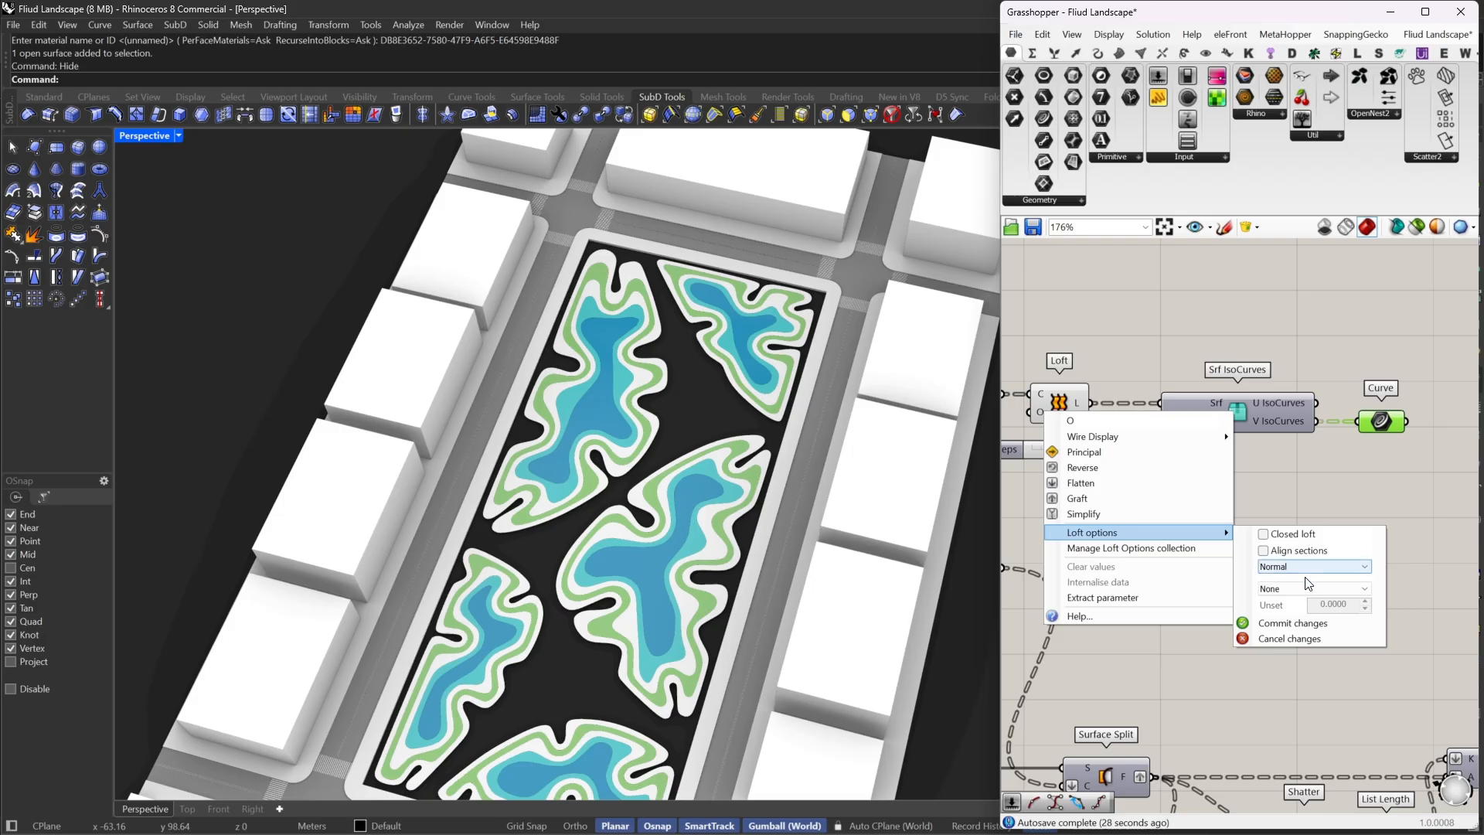
click(1292, 623)
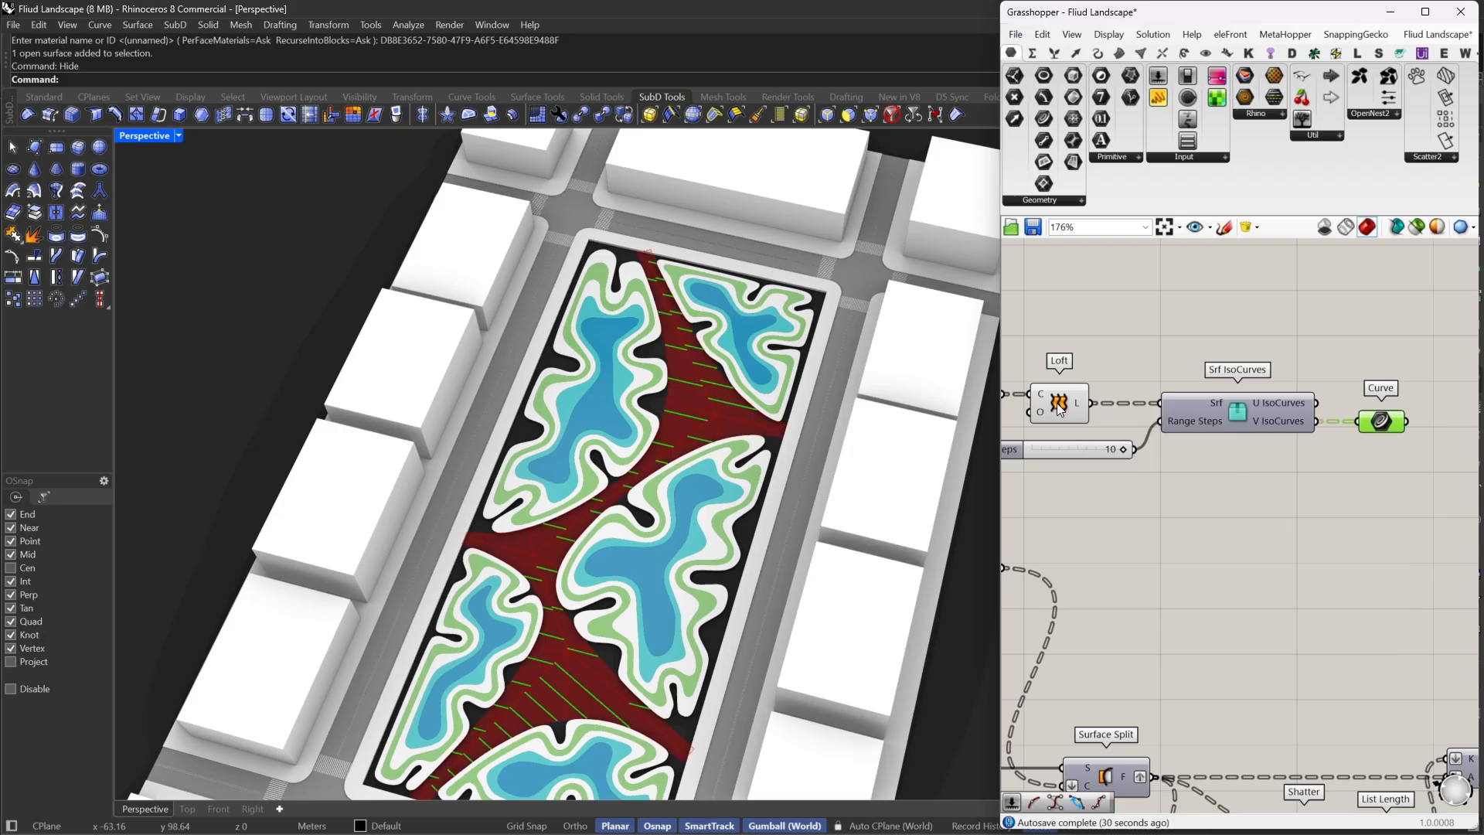
Move the Loft component, Range Steps slider and isocurve components away from Merge to free up space
drag(1057, 404, 1077, 404)
drag(1374, 352, 1038, 478)
scroll(1118, 438, down, 2)
drag(1088, 415, 1230, 416)
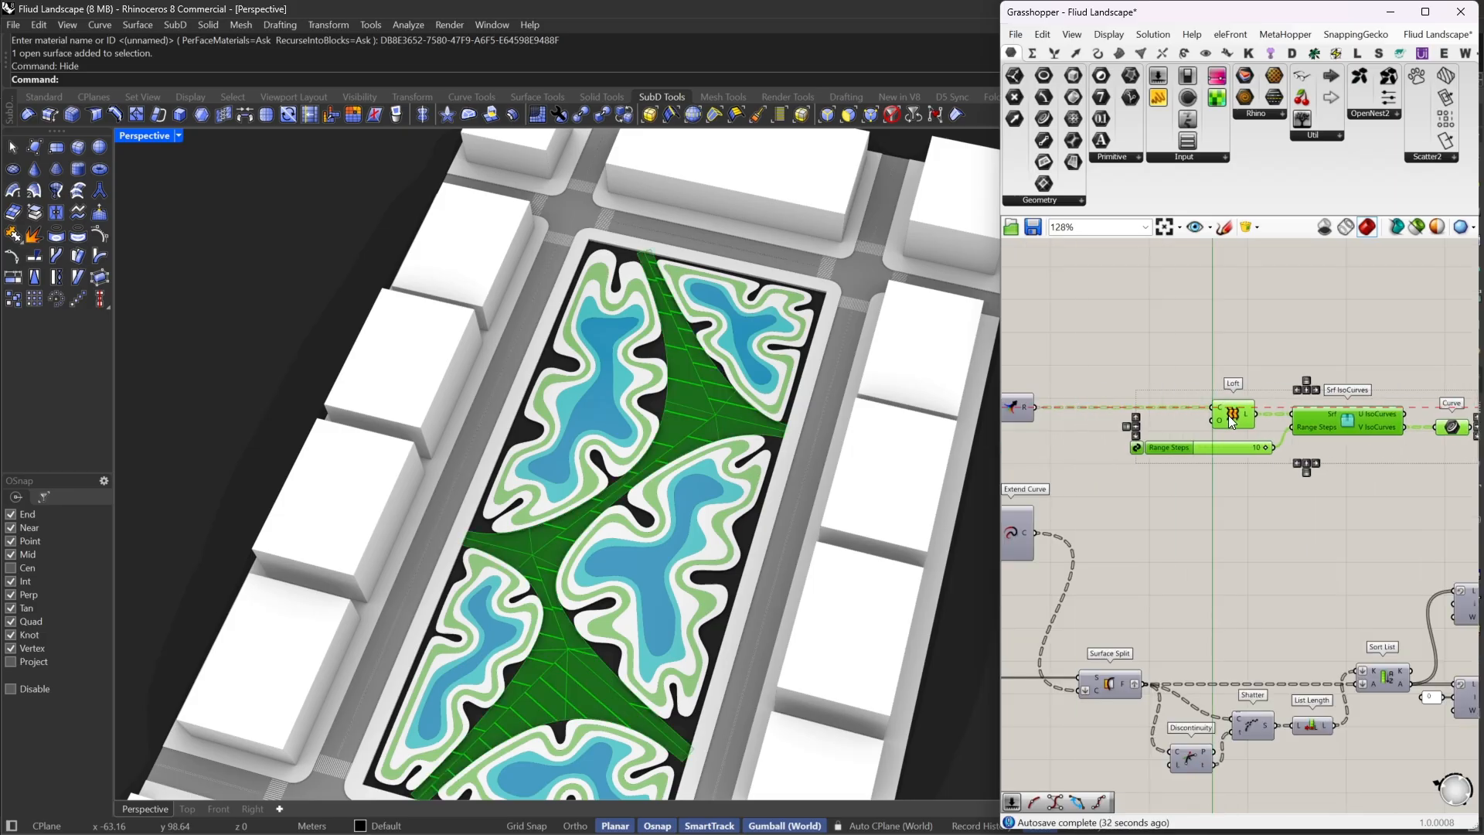
Add a Rebuild Curve component between the Merge and Loft components
scroll(1053, 396, up, 3)
double_click(1075, 381)
text(reb)
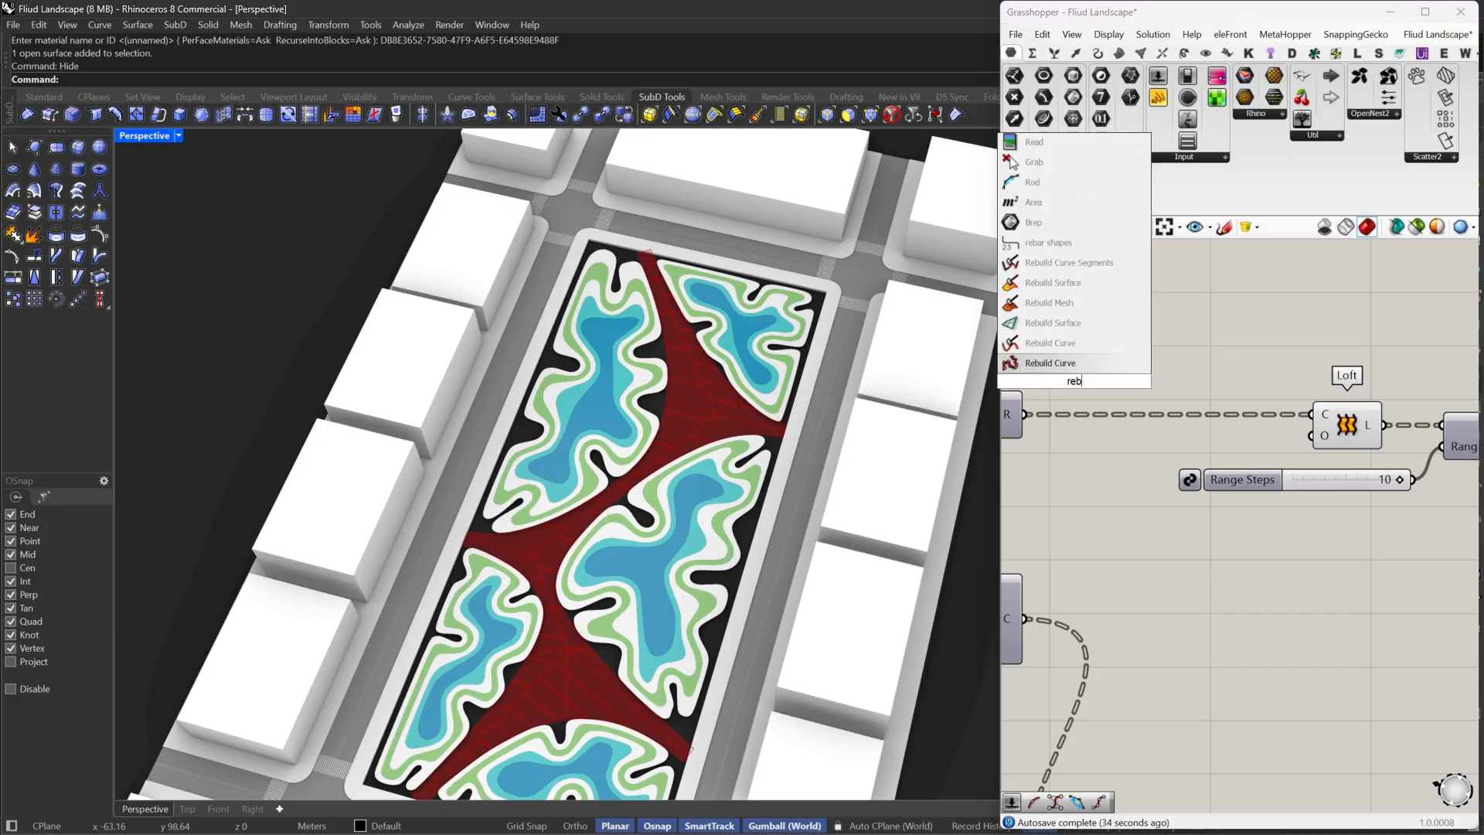
click(1056, 365)
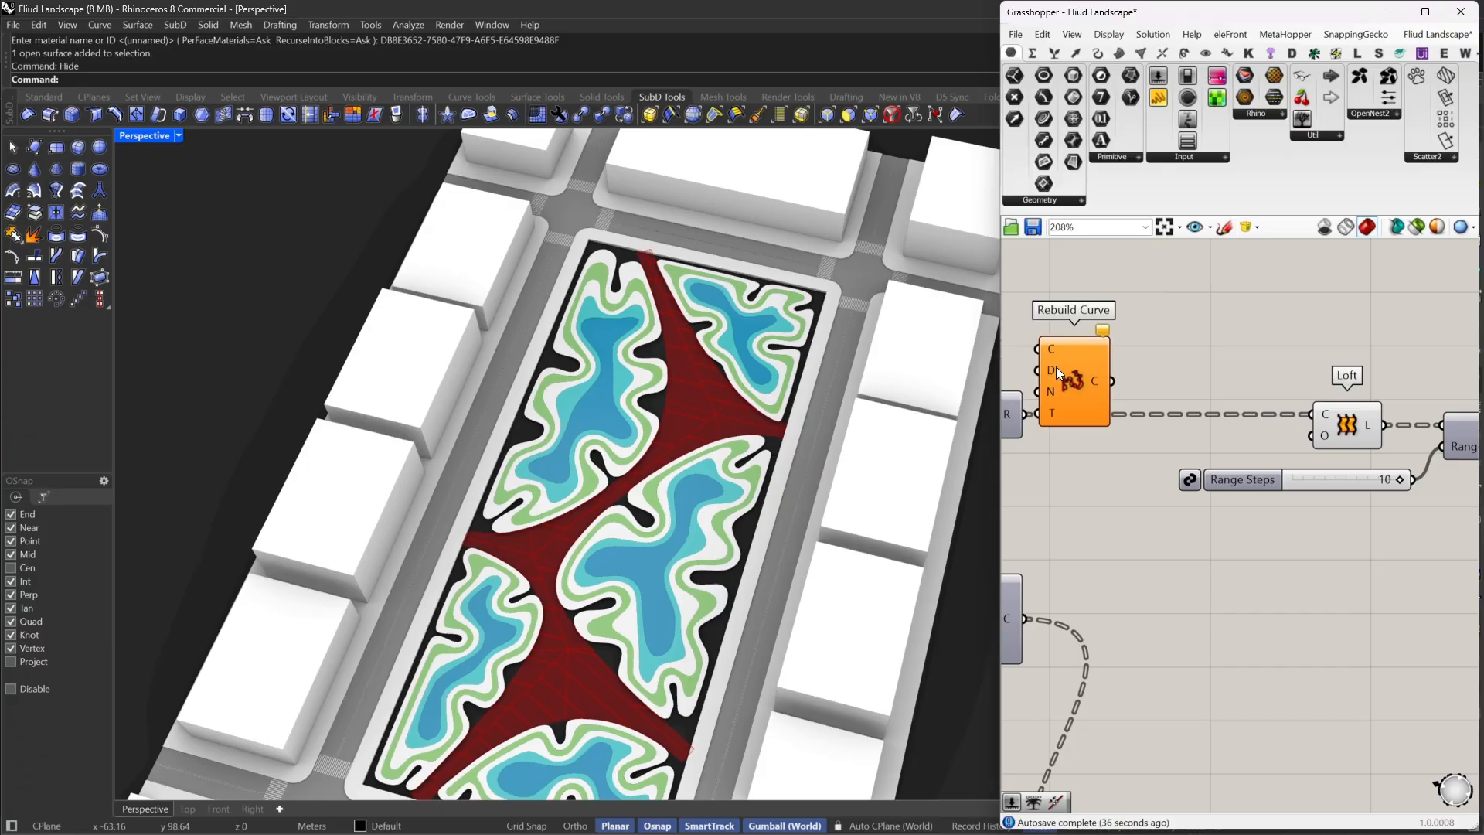
Connect the Merge result to Rebuild Curve's curve input and its output to the Loft component's curve input
drag(1038, 350, 1025, 413)
drag(1074, 368, 1316, 407)
right_drag(1310, 406, 1369, 368)
Set the Rebuild Curve component's degree input to 3
right_click(1149, 401)
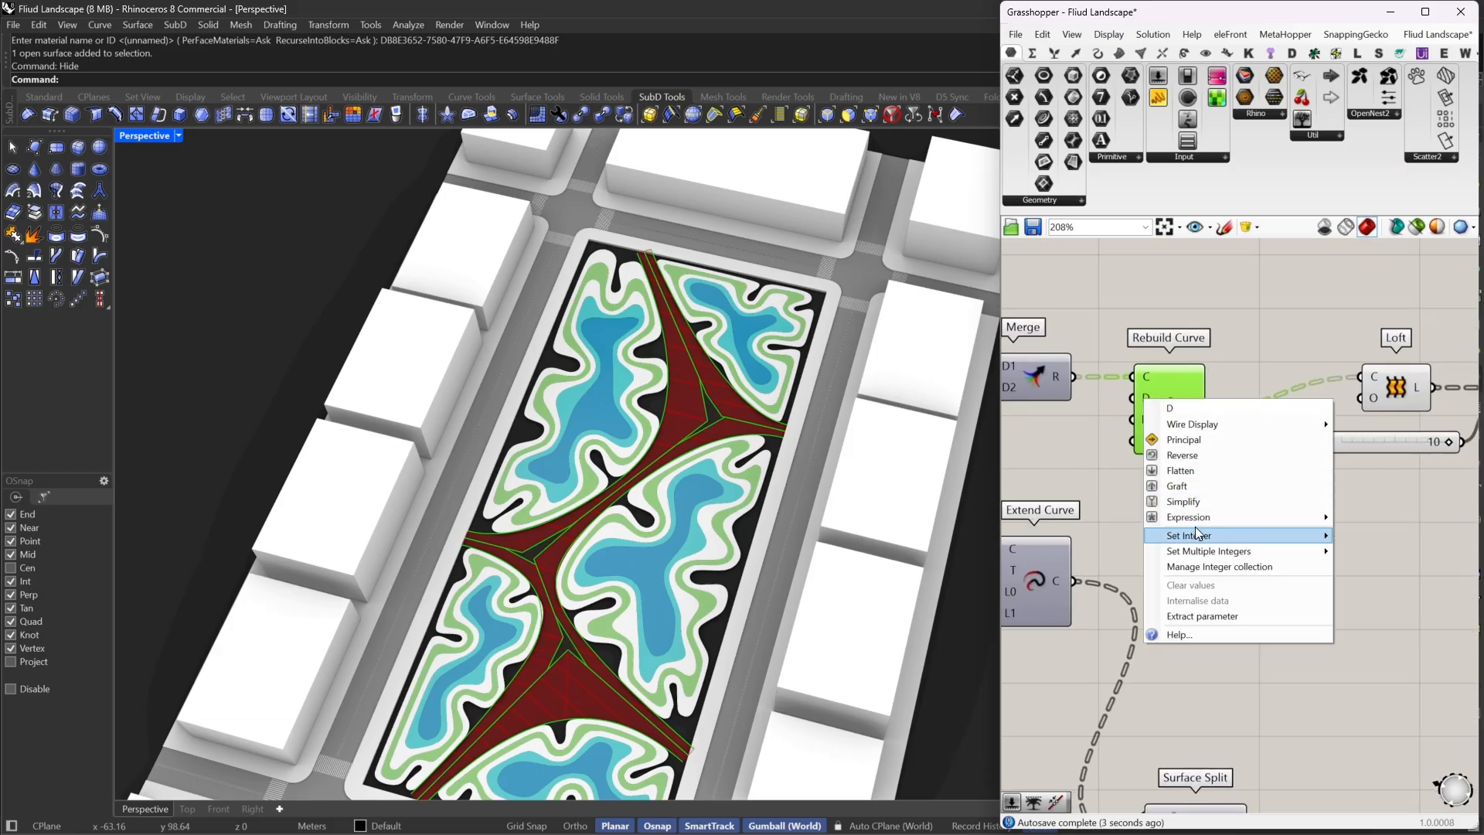
mouse_move(1198, 535)
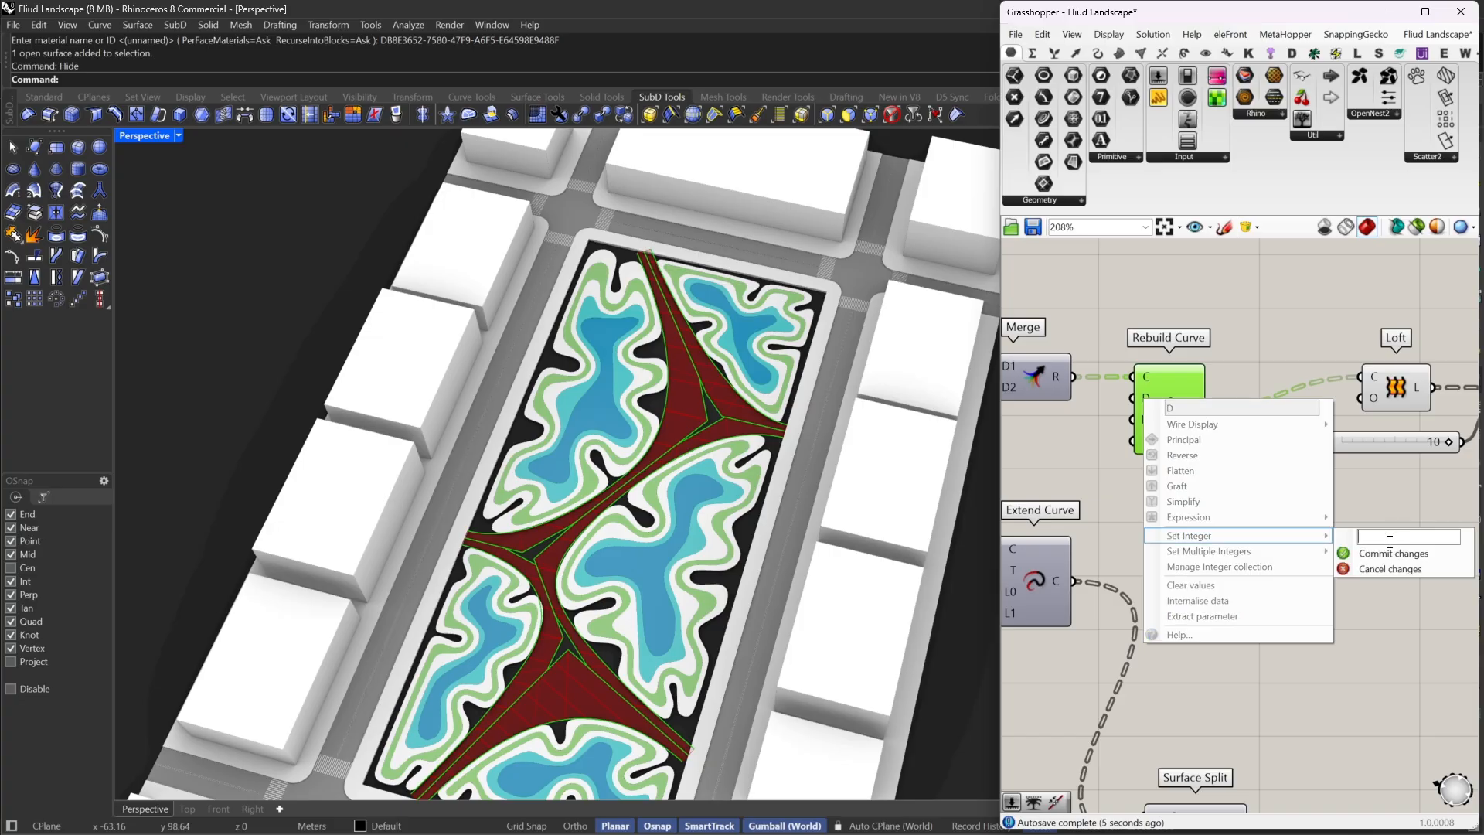
text(3)
click(1386, 552)
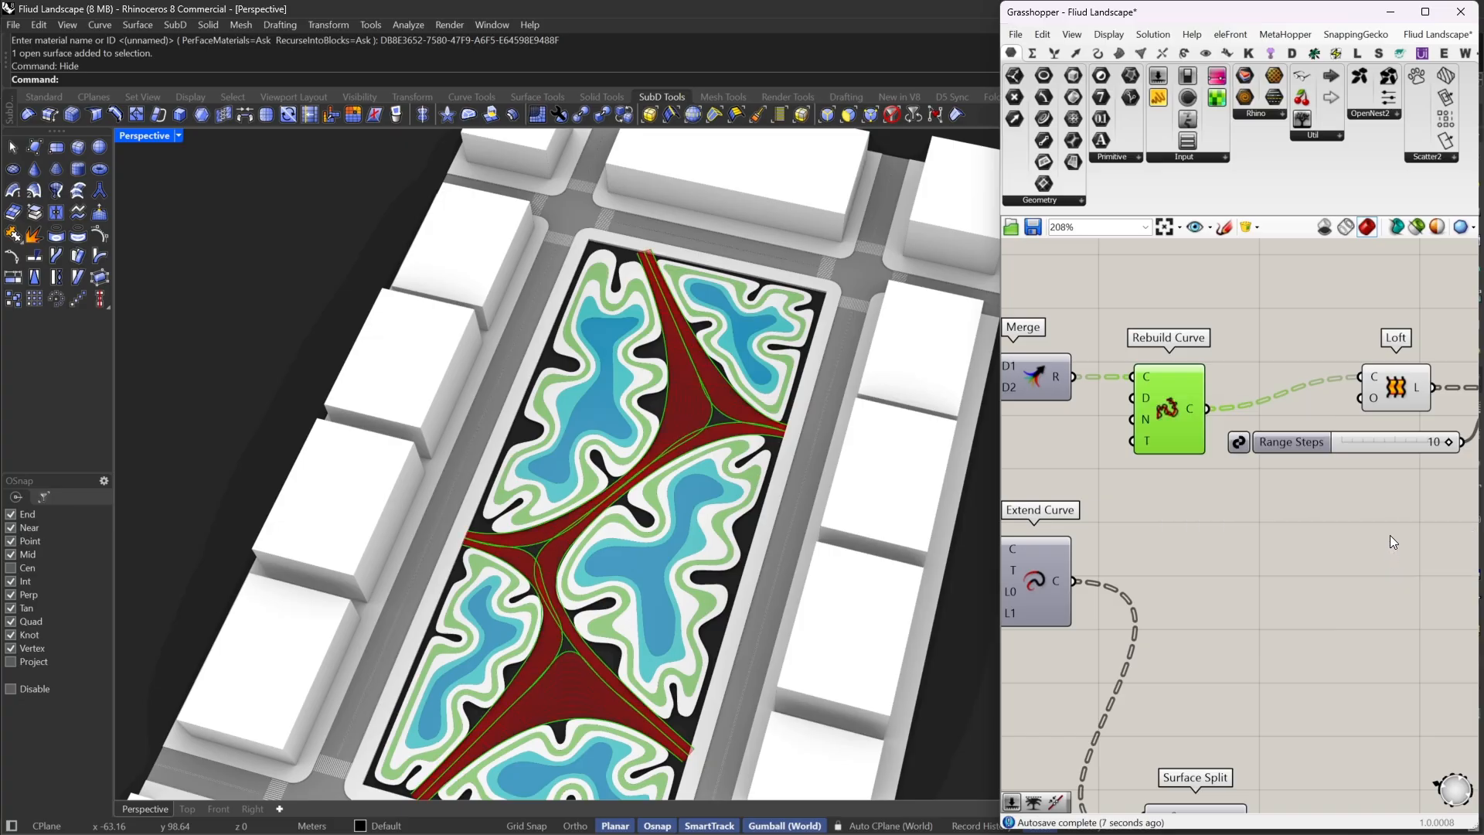
Examine how the rebuilt curves and lofted surfaces fit together at the path junctions
right_drag(1292, 478, 1204, 461)
scroll(726, 416, up, 10)
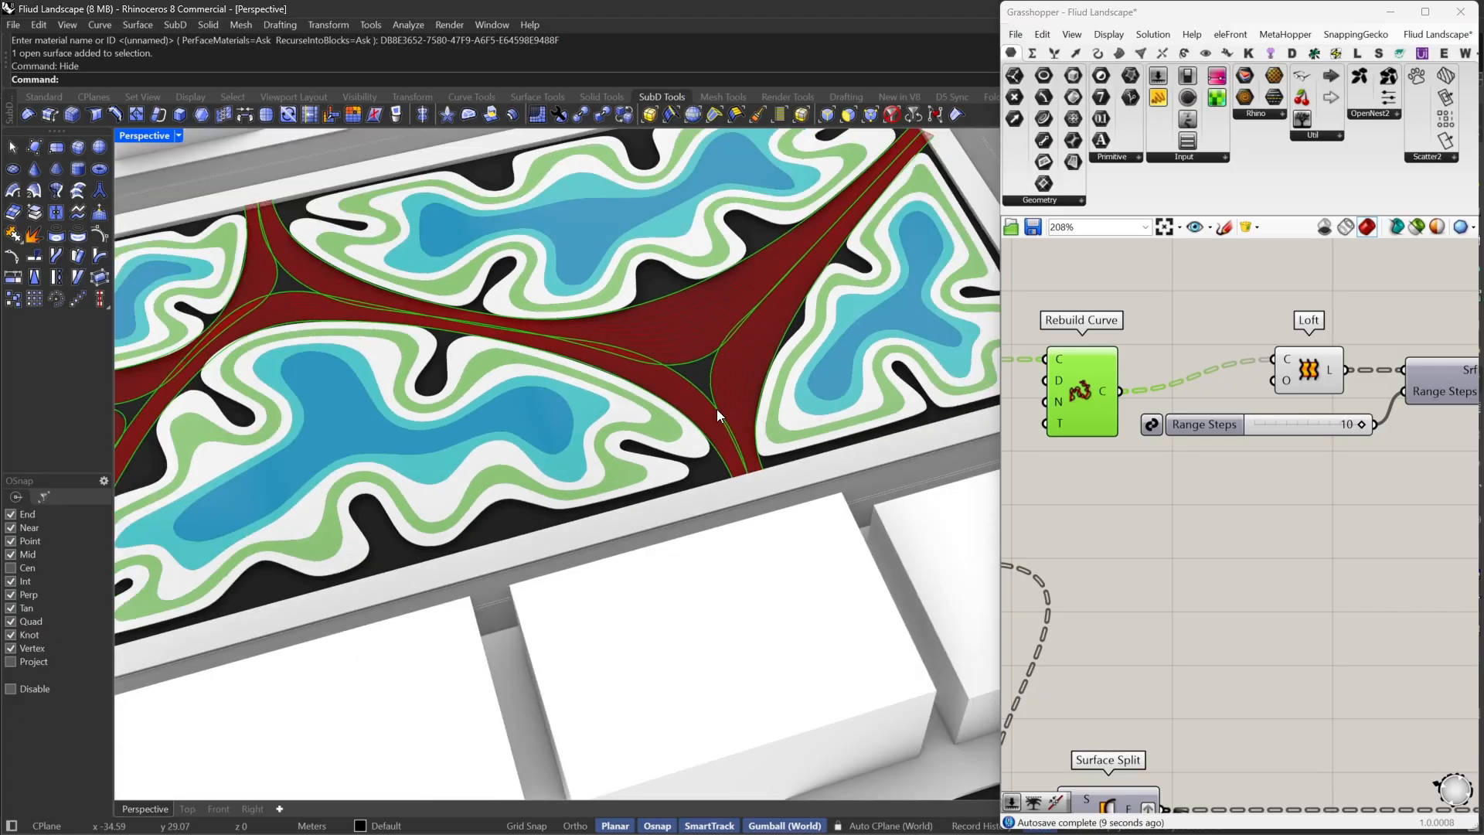
scroll(718, 413, down, 5)
right_drag(717, 413, 750, 312)
scroll(689, 331, up, 10)
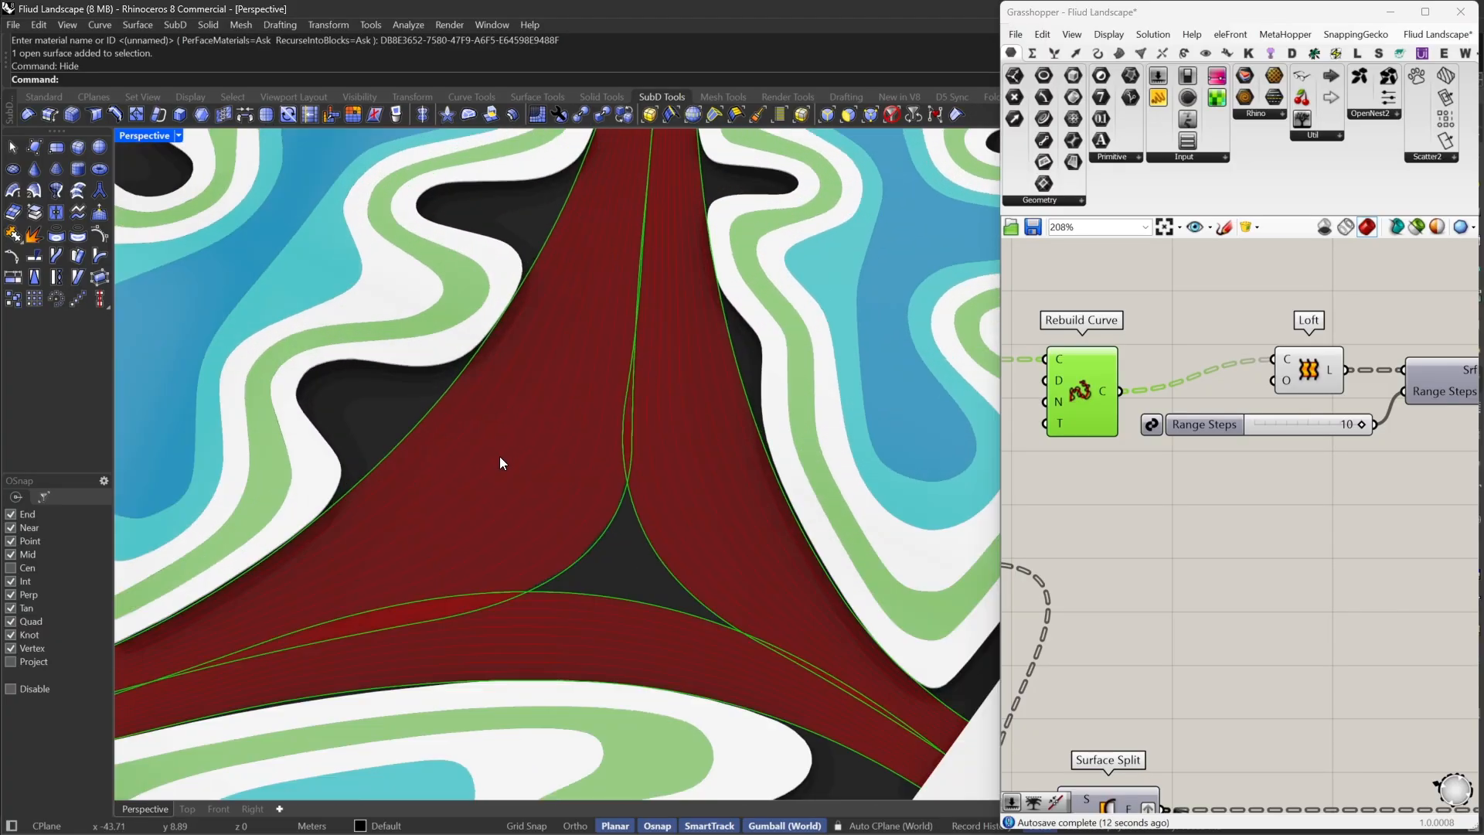
scroll(695, 501, down, 10)
right_drag(752, 513, 782, 501)
scroll(763, 534, up, 8)
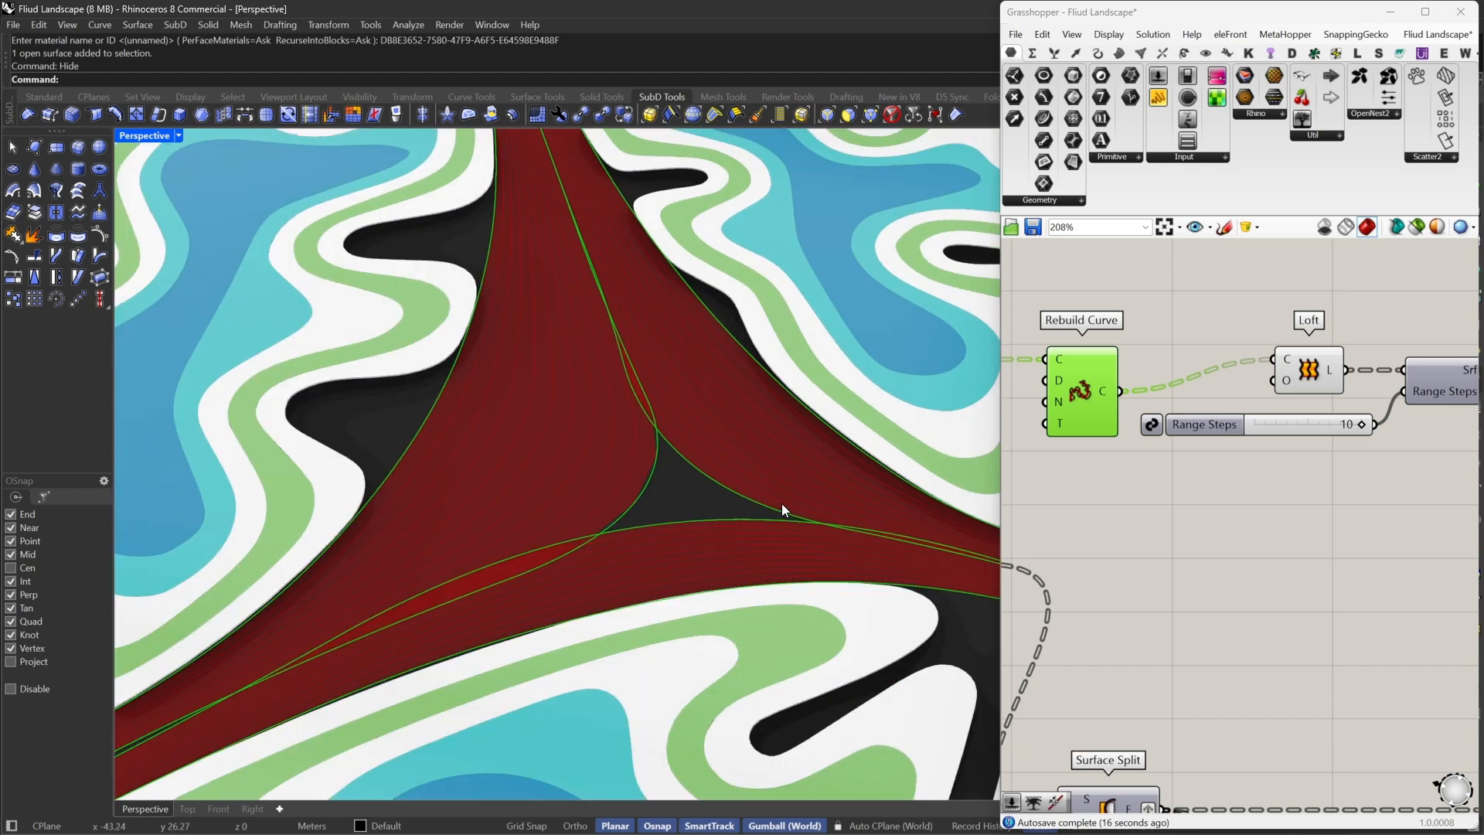
scroll(782, 499, down, 8)
scroll(1223, 447, down, 5)
Turn off the preview of the Rebuild Curve and Loft components so only the isocurves are drawn
drag(1290, 389, 1113, 506)
scroll(1139, 436, up, 1)
drag(1139, 436, 1139, 450)
click(1159, 394)
right_drag(1182, 378, 1356, 397)
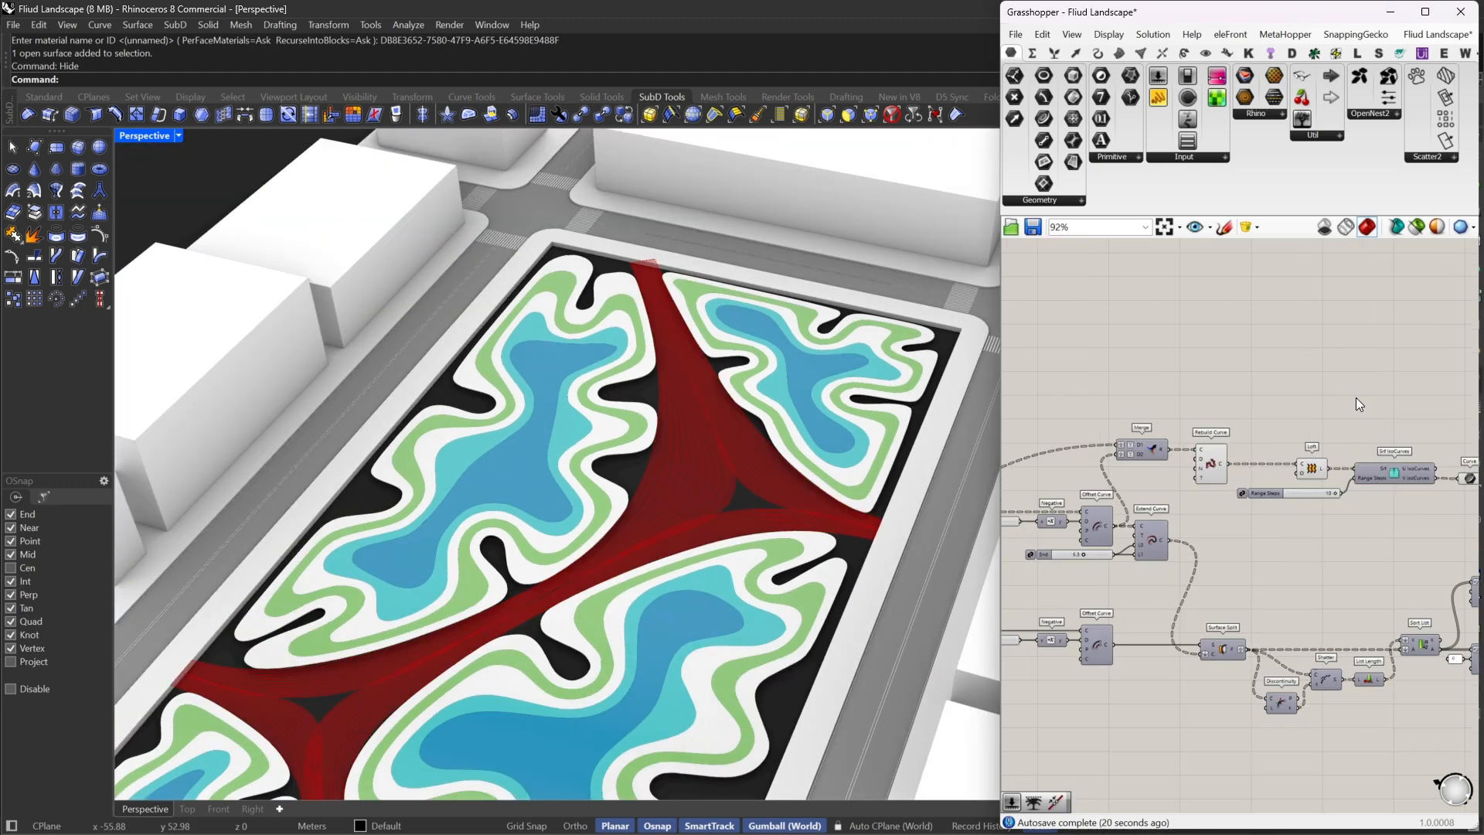
drag(1340, 376, 1205, 493)
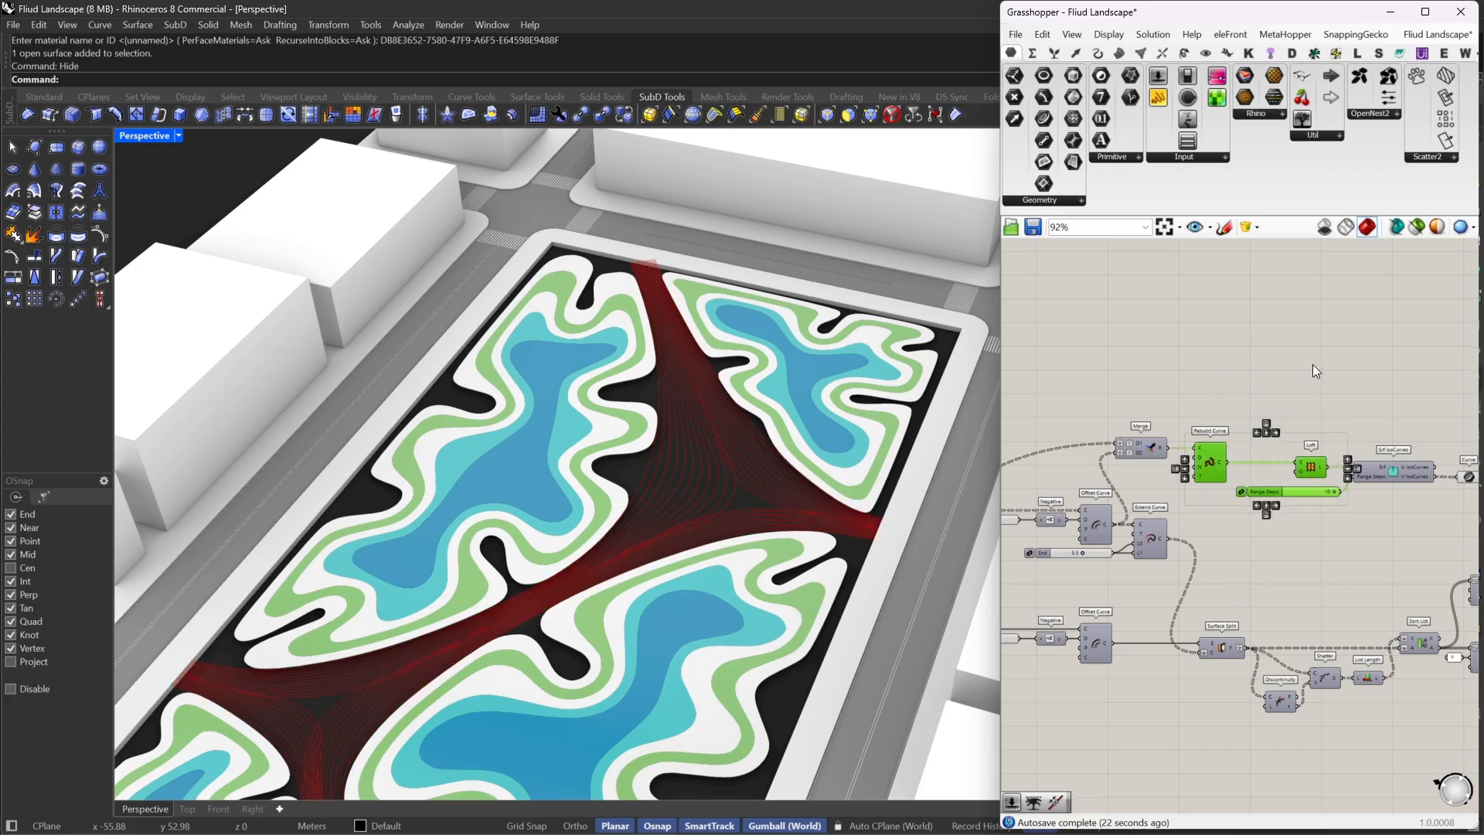
Examine the spacing and flow of the isocurves along the paths and through the junctions
scroll(796, 472, up, 3)
scroll(671, 516, up, 2)
scroll(567, 457, down, 8)
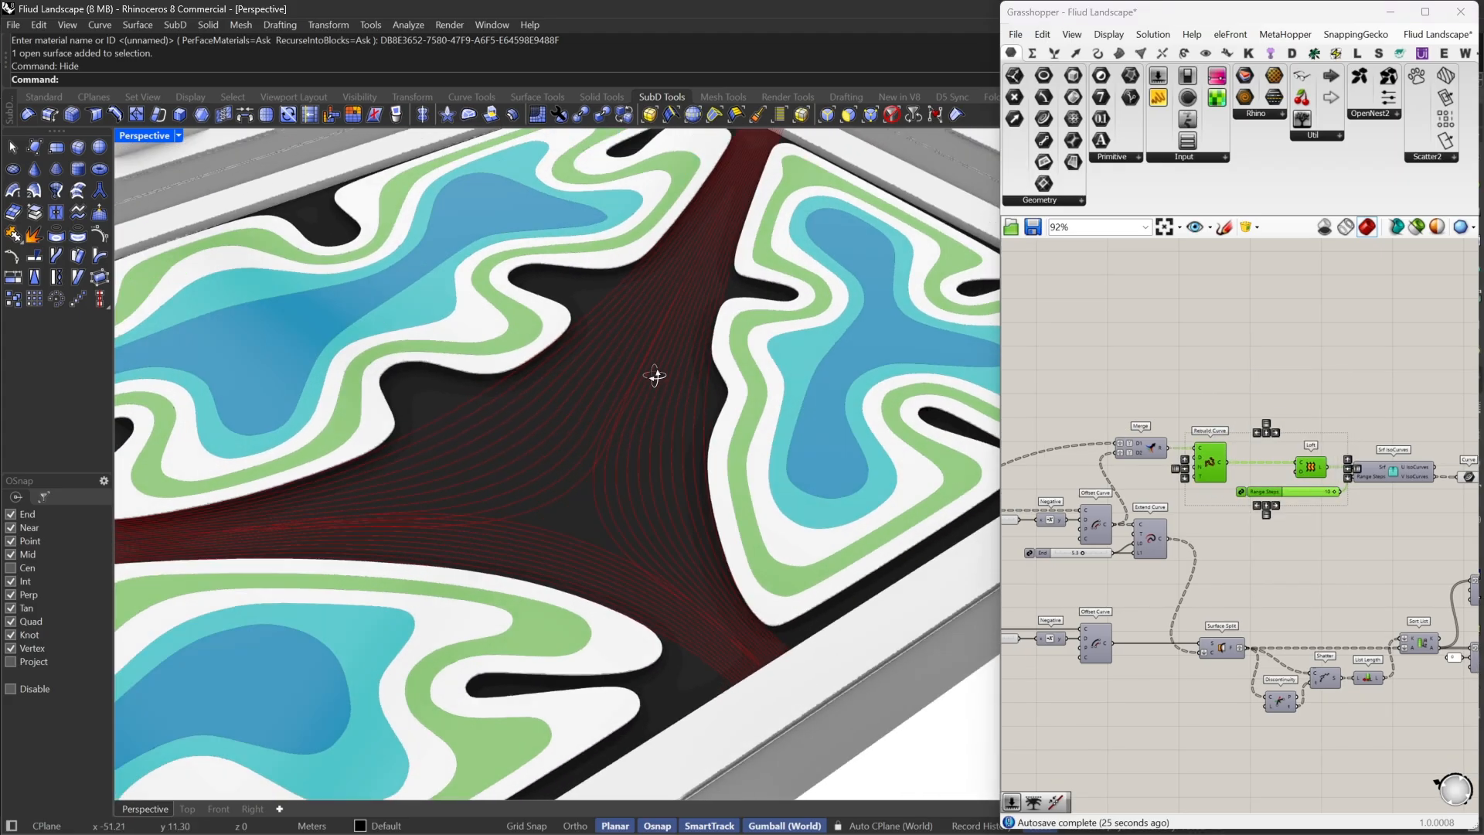
scroll(864, 504, up, 6)
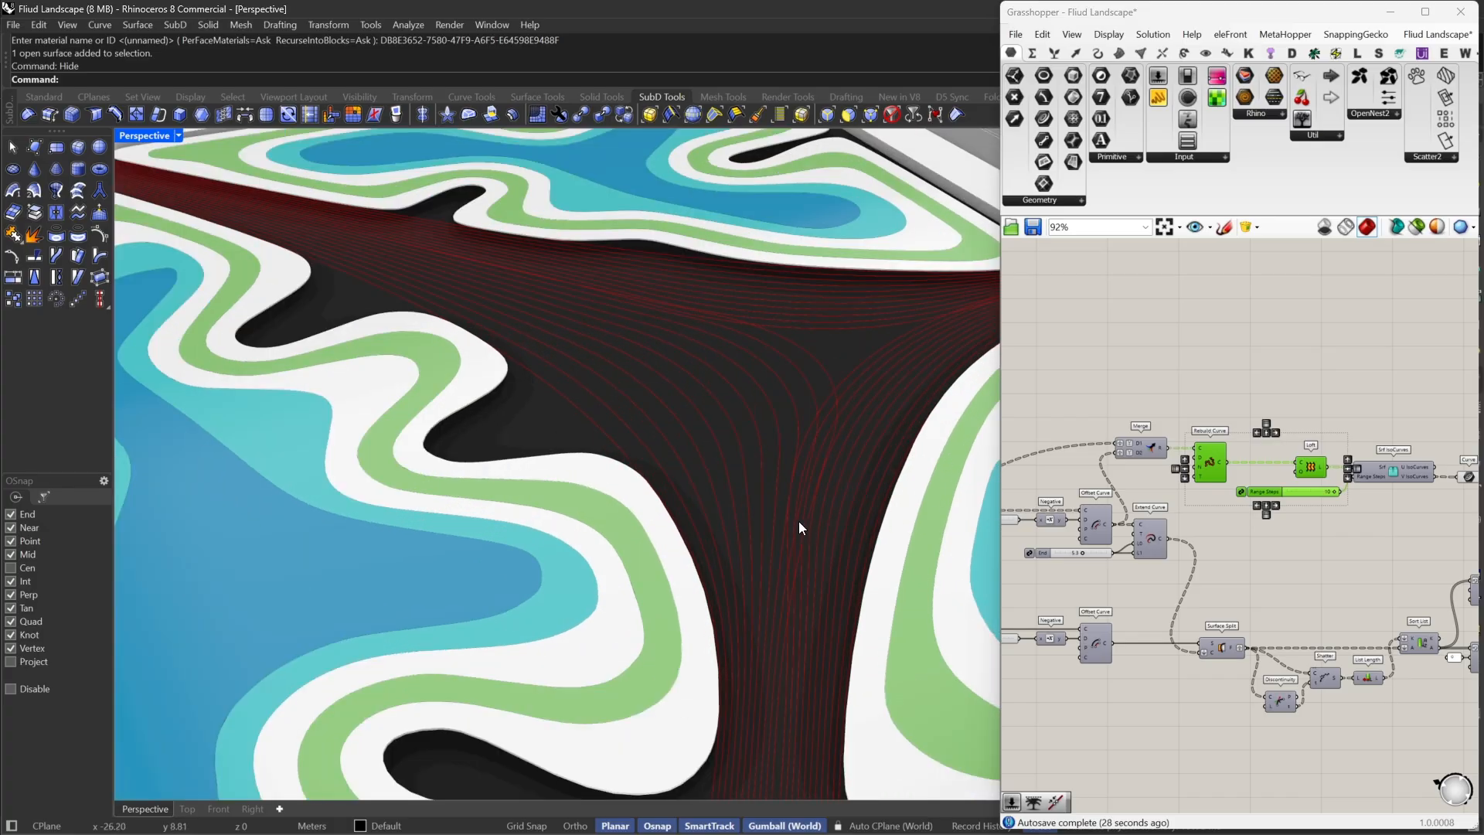
scroll(800, 339, down, 10)
scroll(797, 617, up, 5)
scroll(814, 504, down, 4)
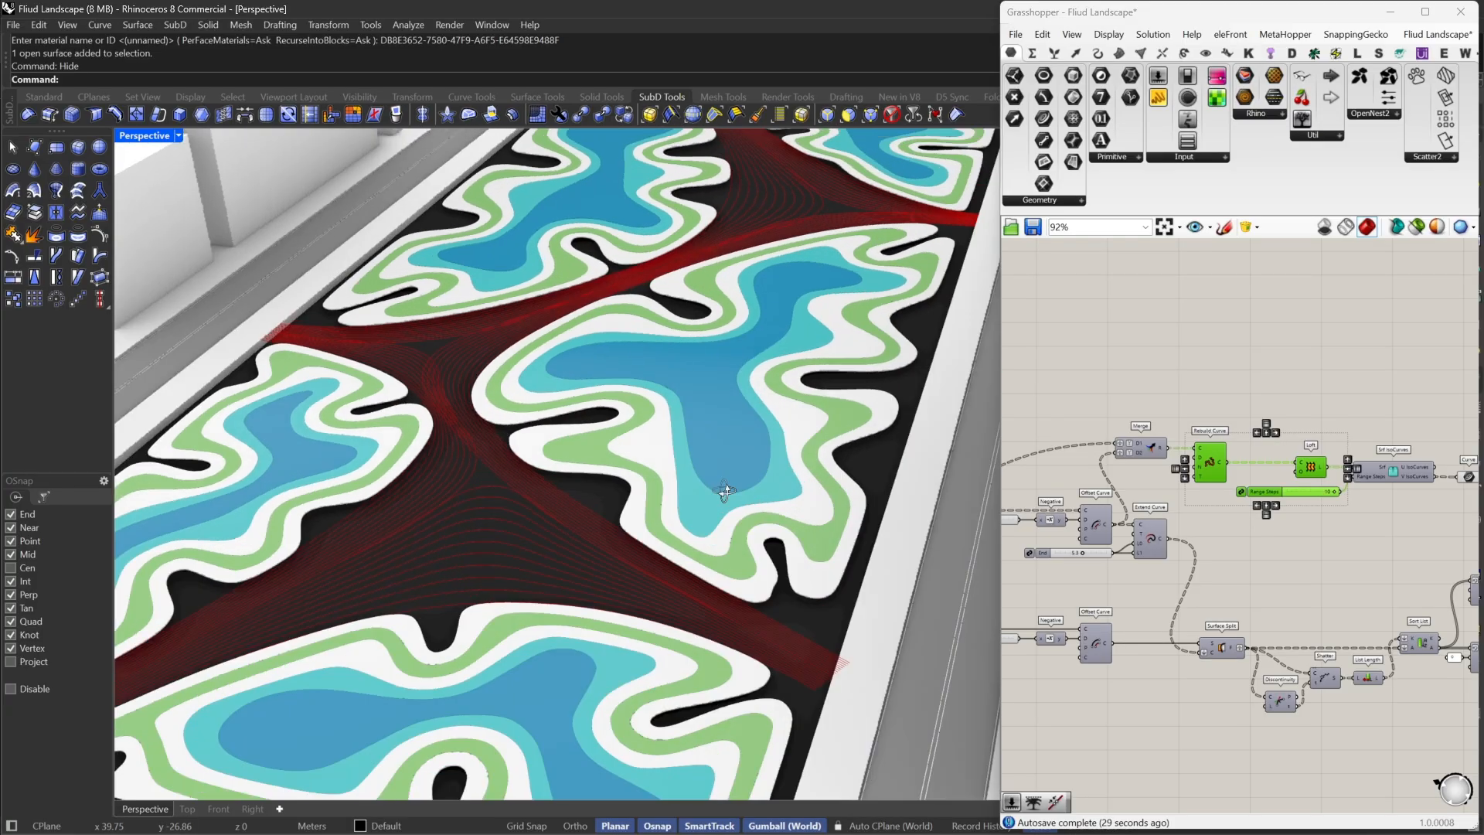
scroll(382, 394, up, 6)
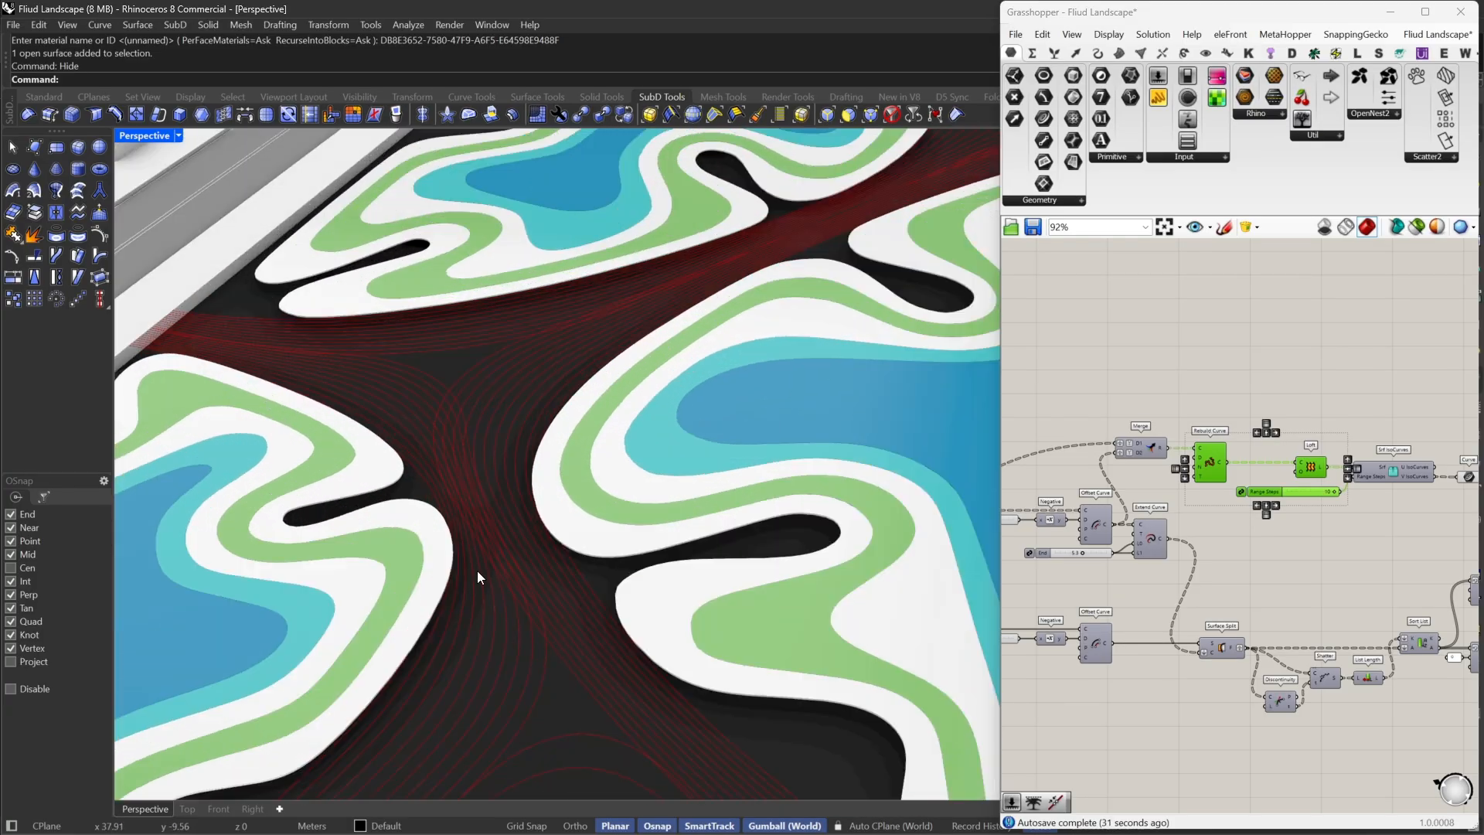
scroll(537, 507, down, 4)
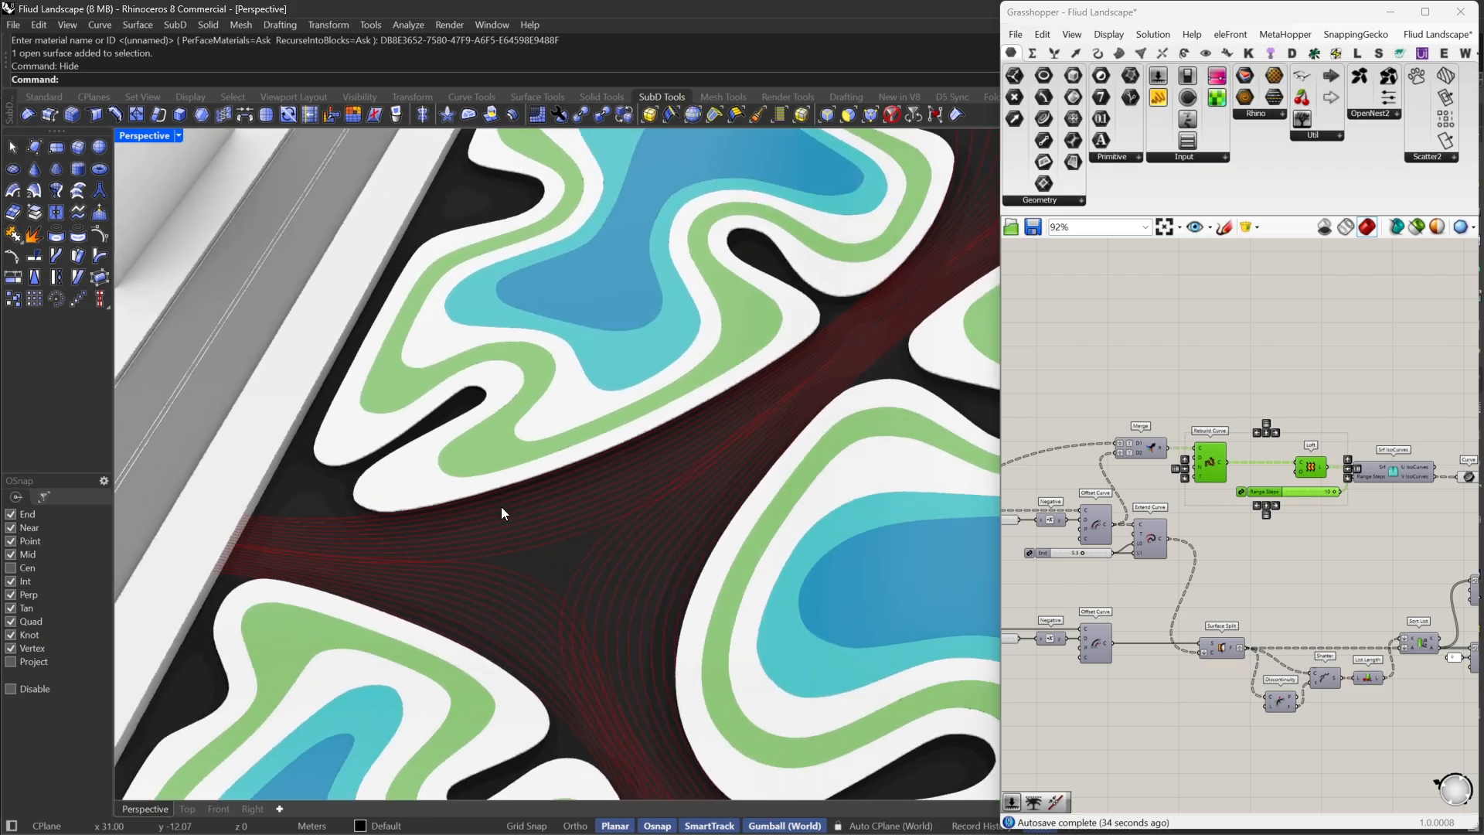
scroll(507, 512, up, 3)
scroll(510, 512, down, 5)
right_drag(518, 507, 736, 485)
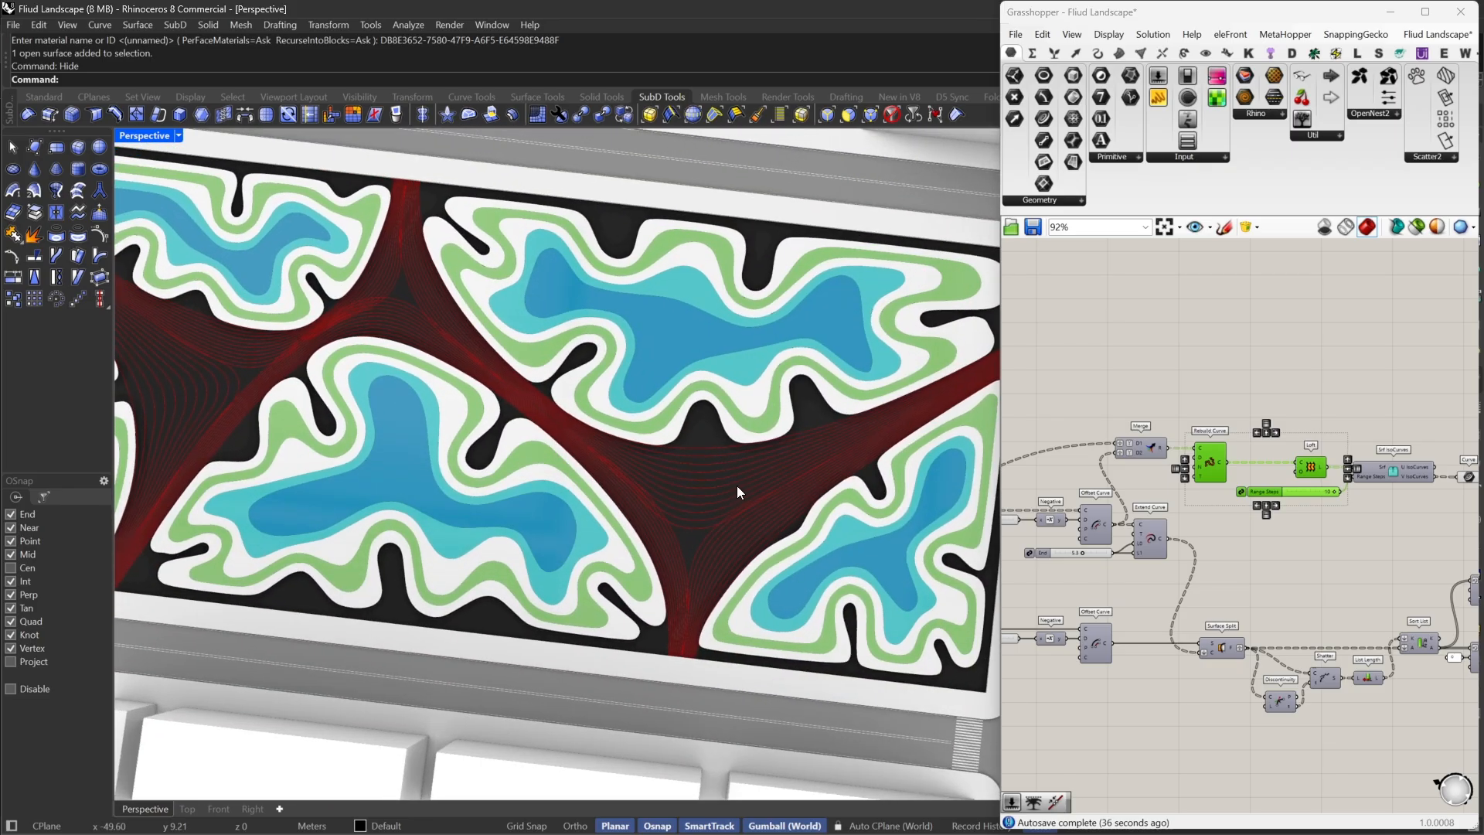
scroll(736, 486, up, 5)
scroll(1268, 379, down, 4)
Place the Curve component in line with the V IsoCurves output of the Srf IsoCurves component
drag(1338, 371, 1209, 345)
scroll(1166, 459, up, 4)
right_drag(1335, 405, 1184, 456)
click(1184, 456)
drag(1328, 439, 1089, 405)
scroll(1151, 392, up, 4)
right_drag(1271, 365, 1104, 382)
click(1104, 382)
drag(1180, 439, 1181, 438)
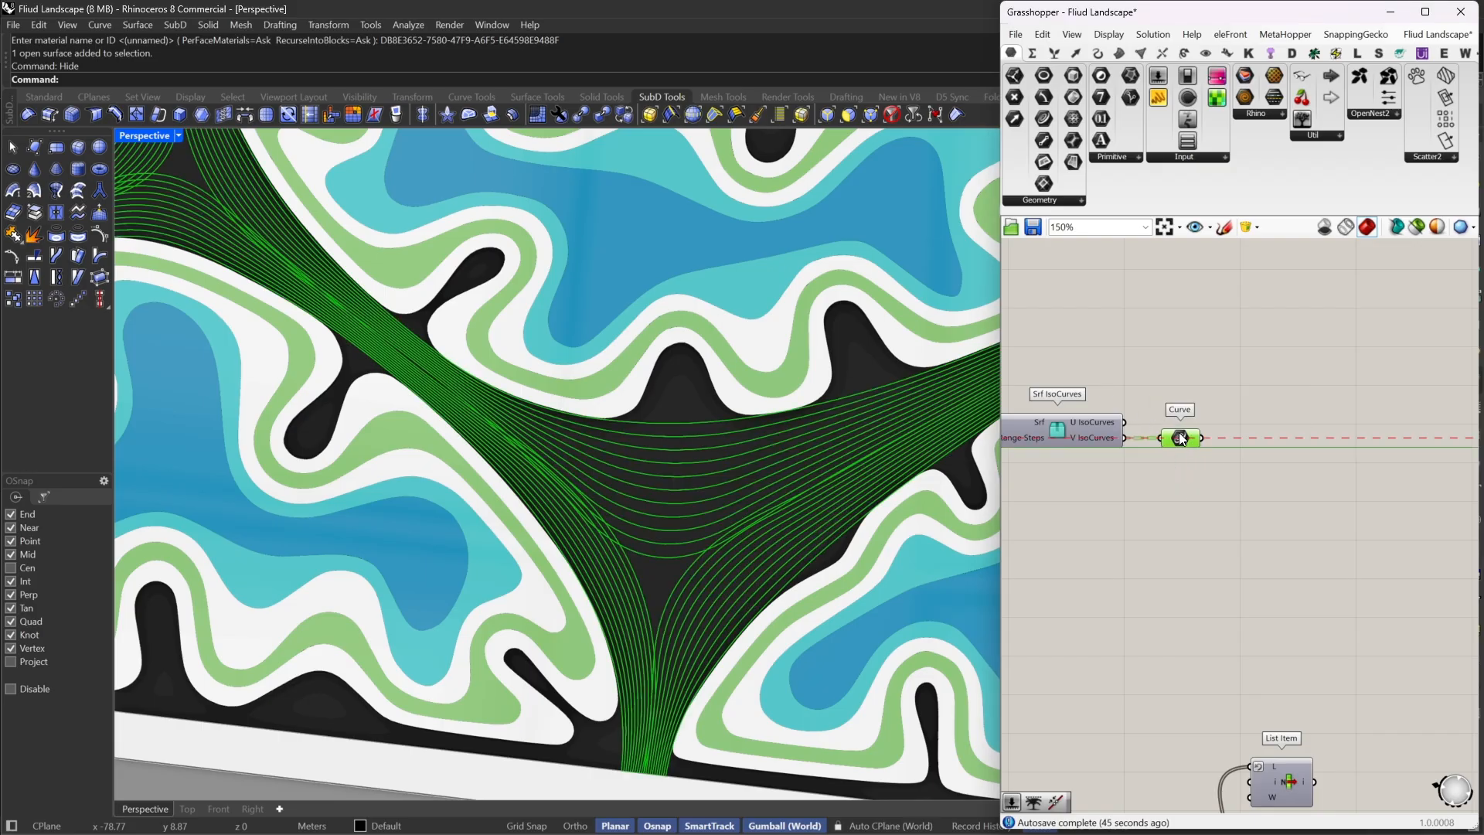
Add a Dash Pattern component to the right of the Curve component and connect the Curve output to its curve input
double_click(1178, 477)
text(da)
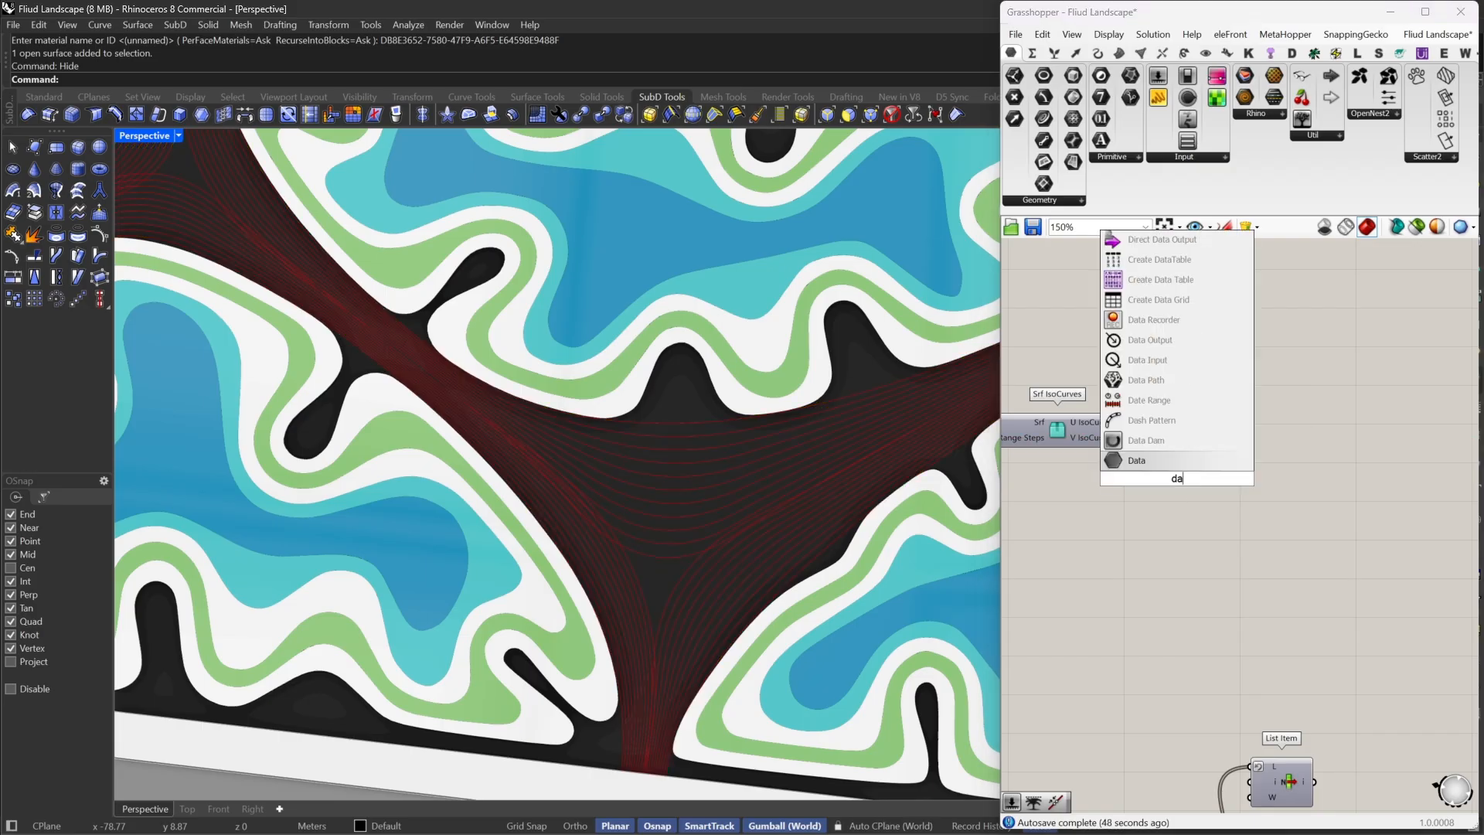
click(1160, 419)
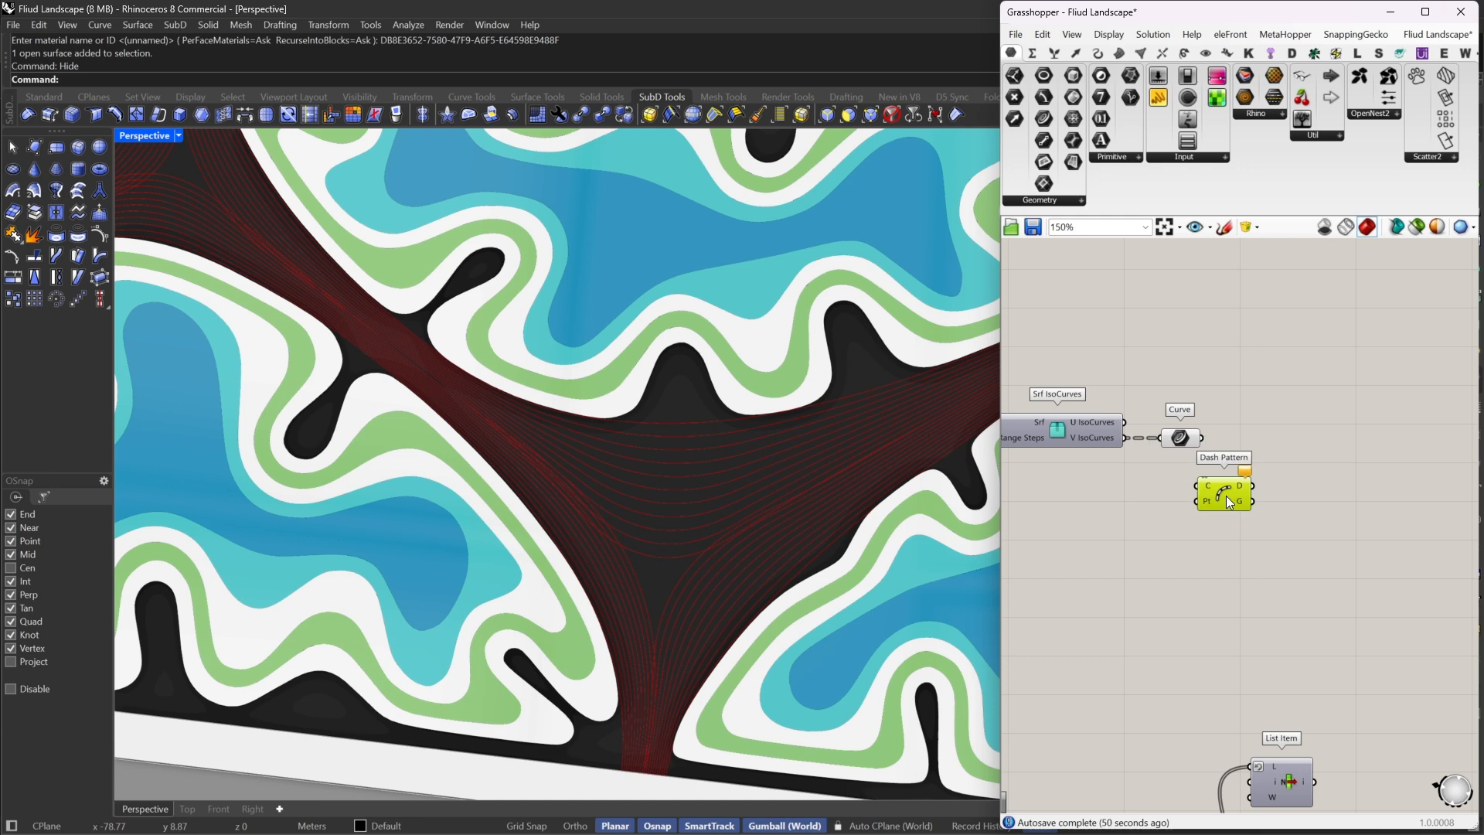
ctrl+alt+click(1227, 498)
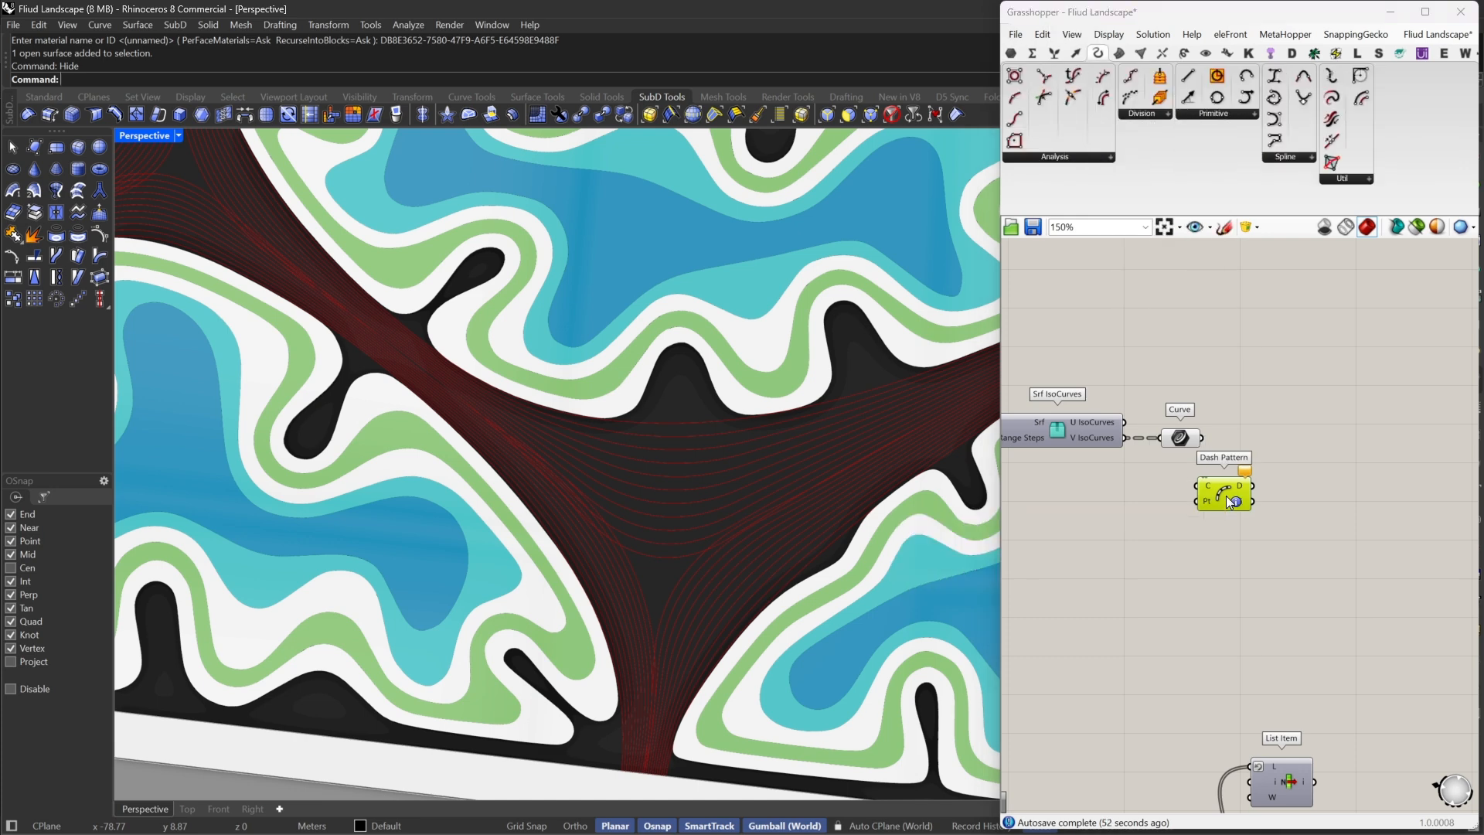
ctrl+alt+click(1230, 498)
click(1143, 112)
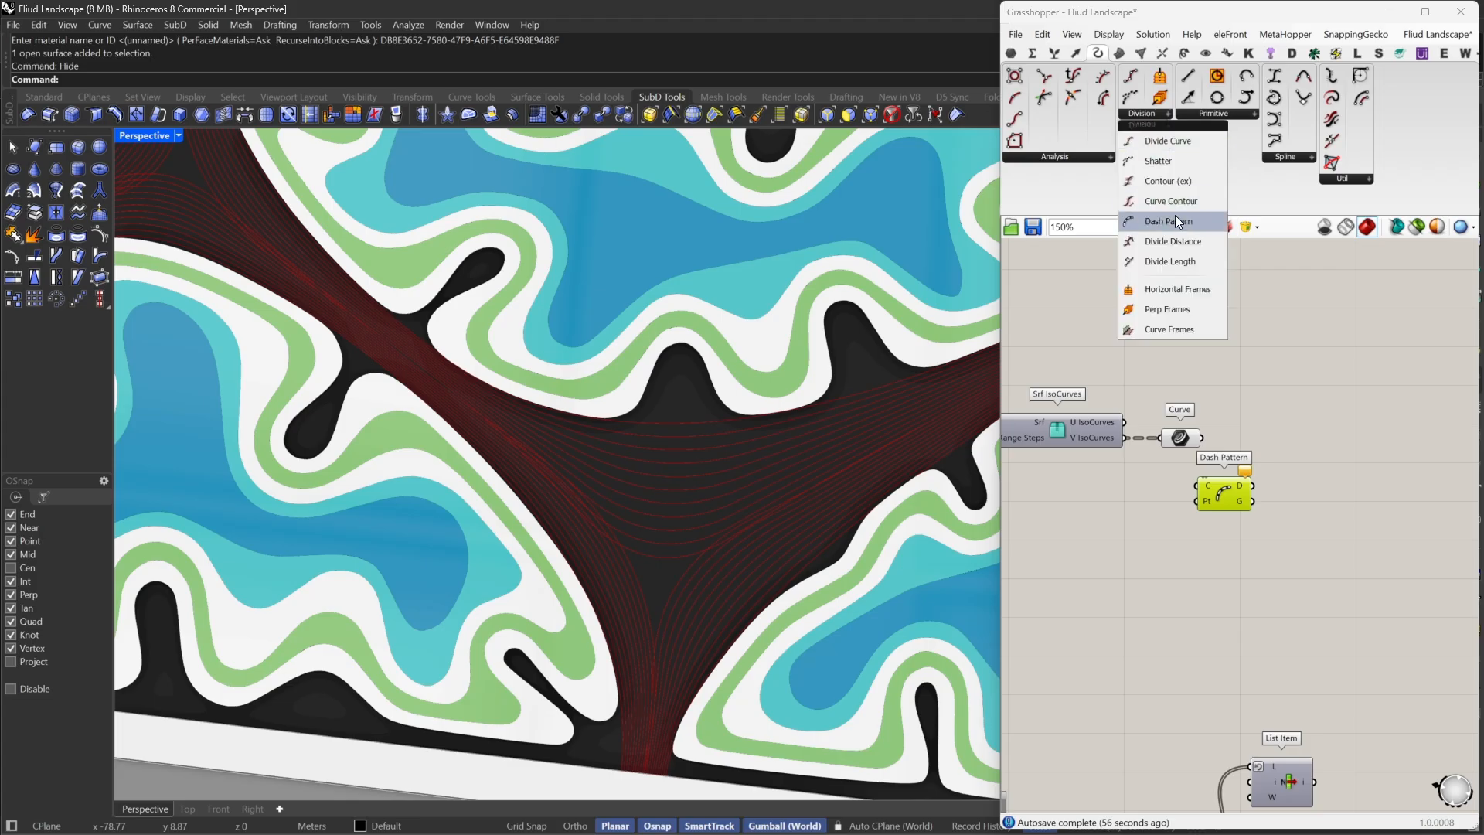
right_drag(1223, 490, 1107, 552)
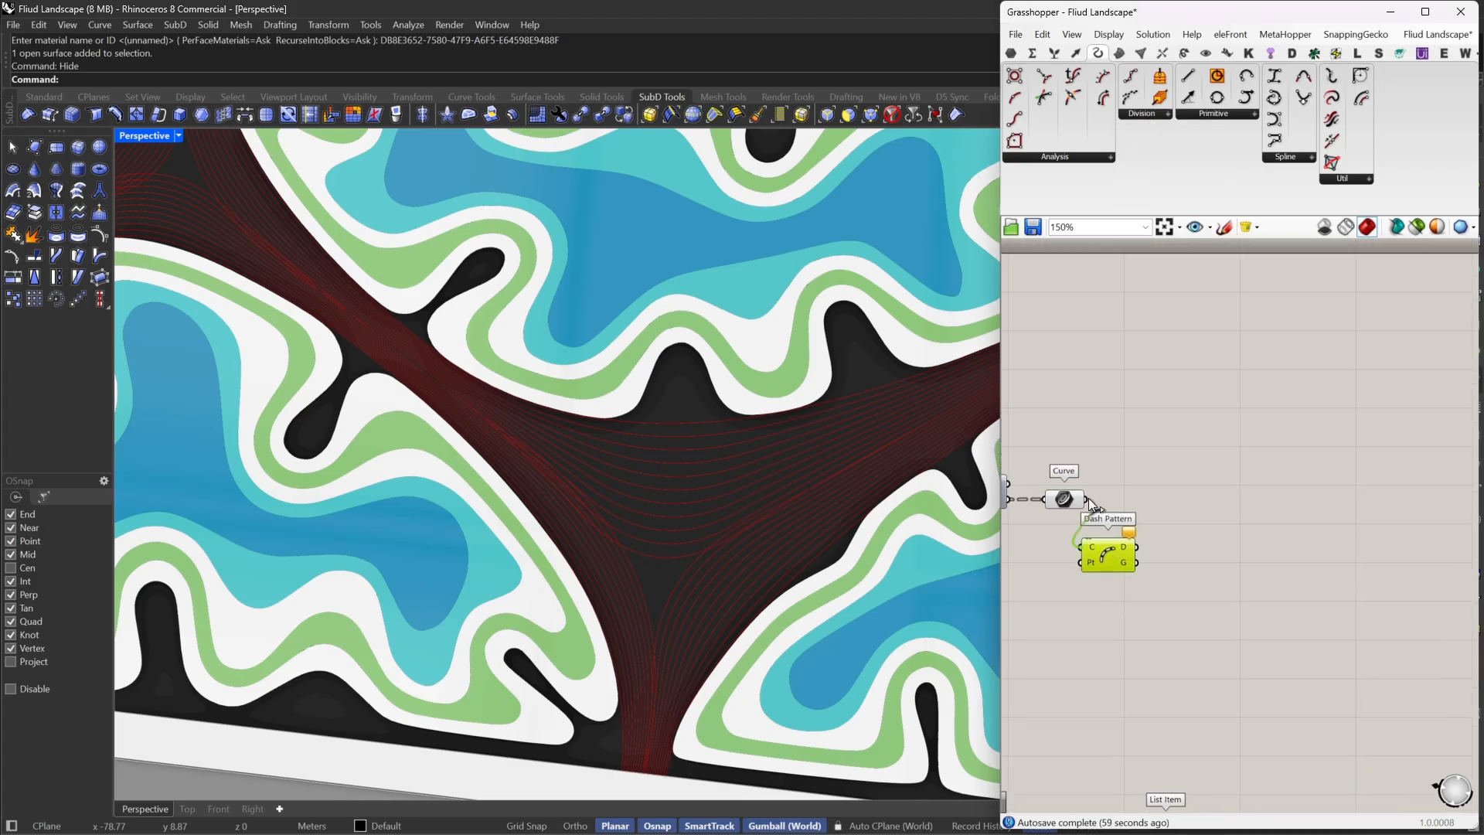
drag(1110, 547, 1193, 498)
scroll(1192, 480, up, 3)
click(1055, 564)
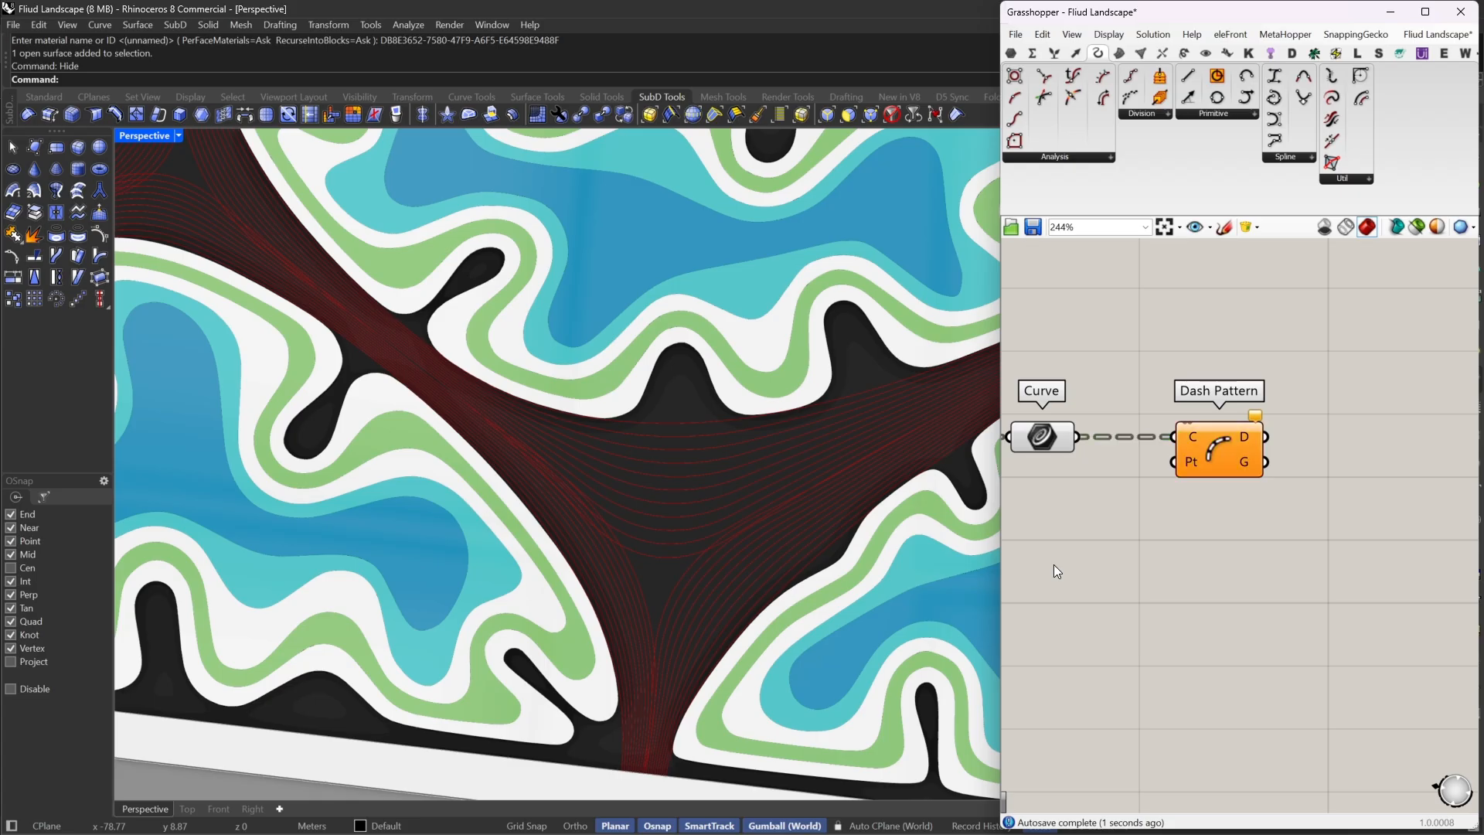
Create a number slider with the value 1.5 and connect it to the Dash Pattern's Pt input
double_click(1055, 565)
text(1.5)
key(Return)
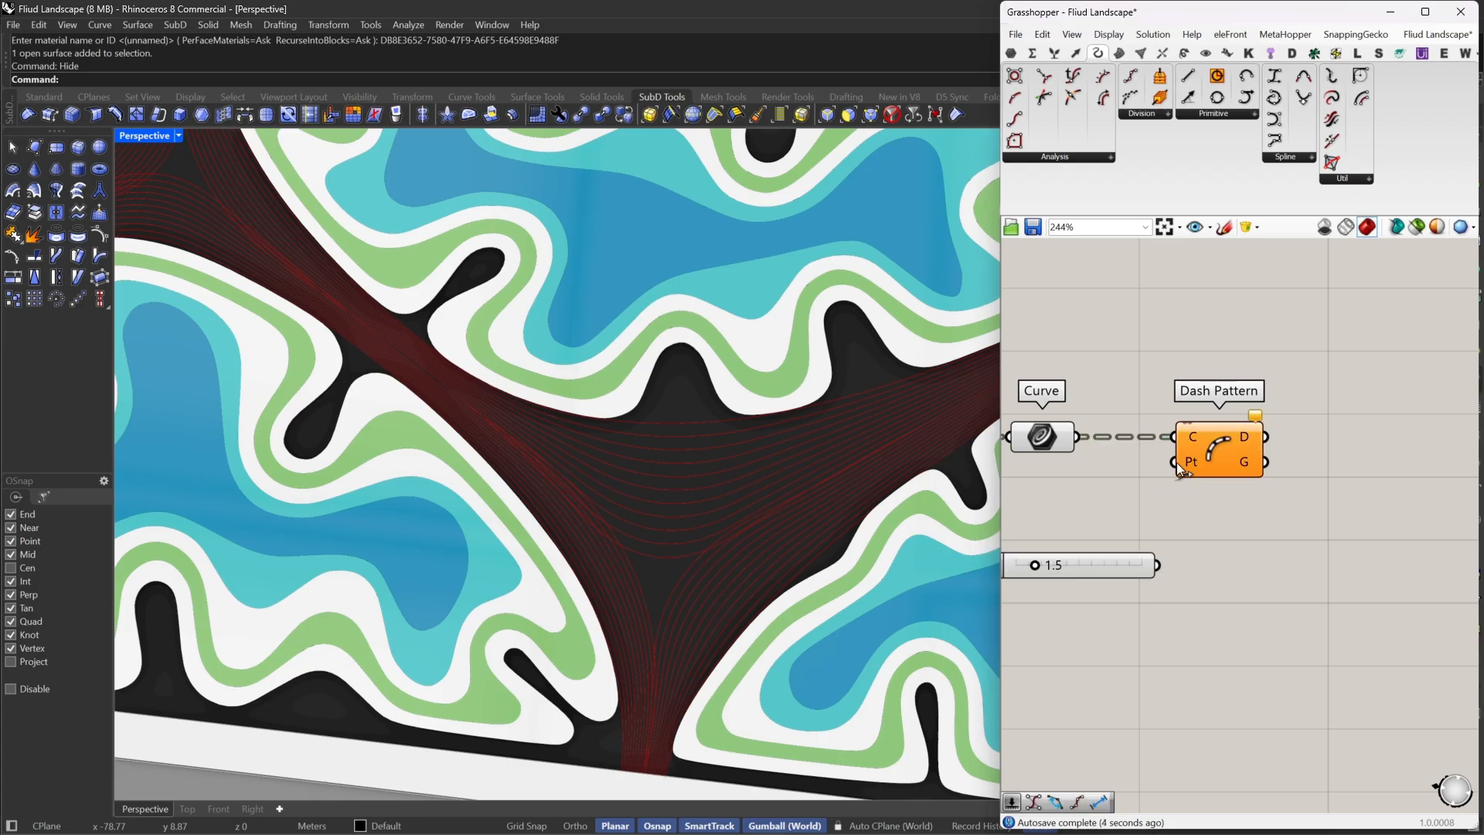
drag(1175, 462, 1167, 565)
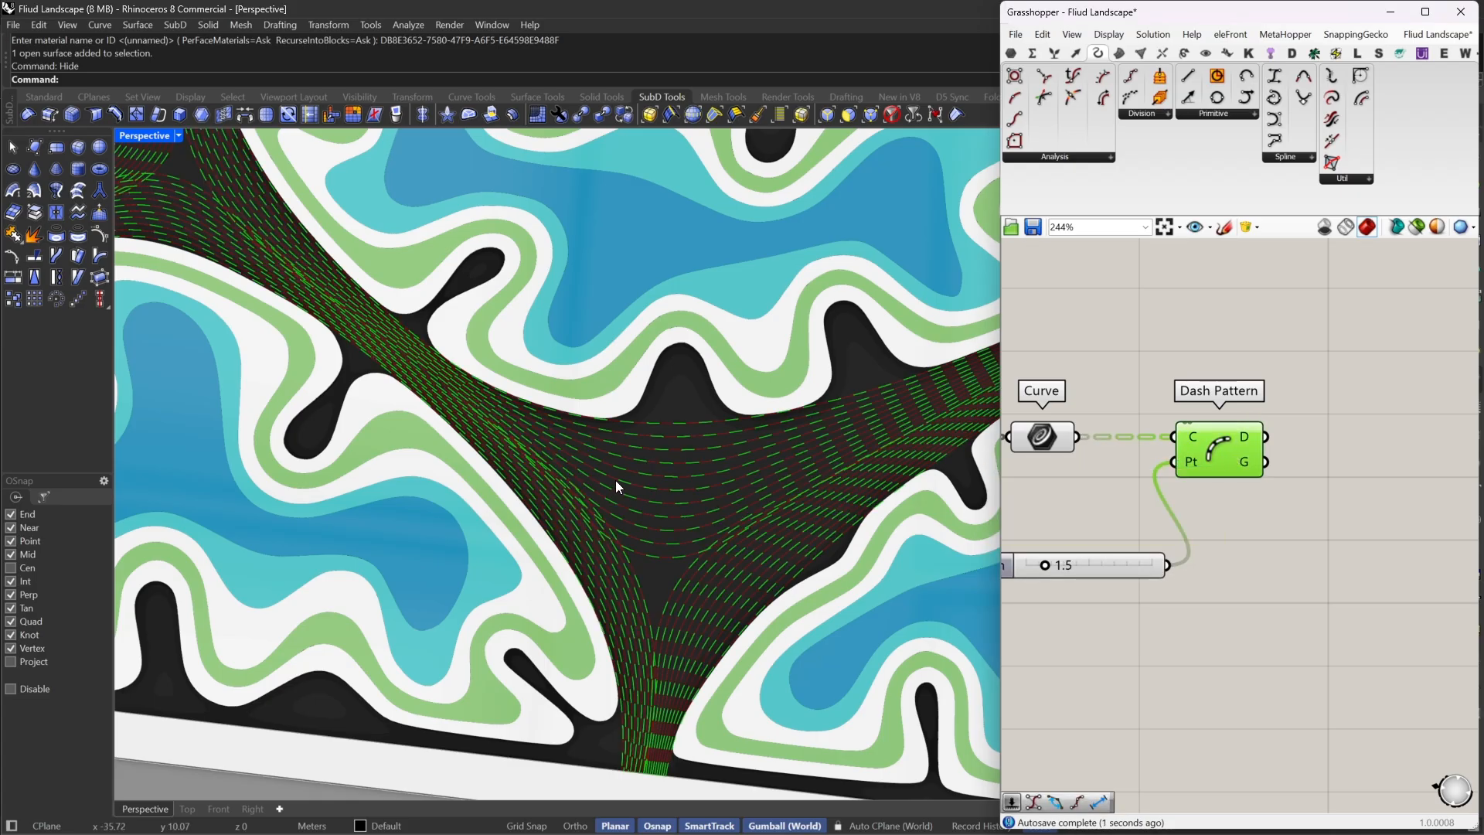
scroll(765, 500, up, 8)
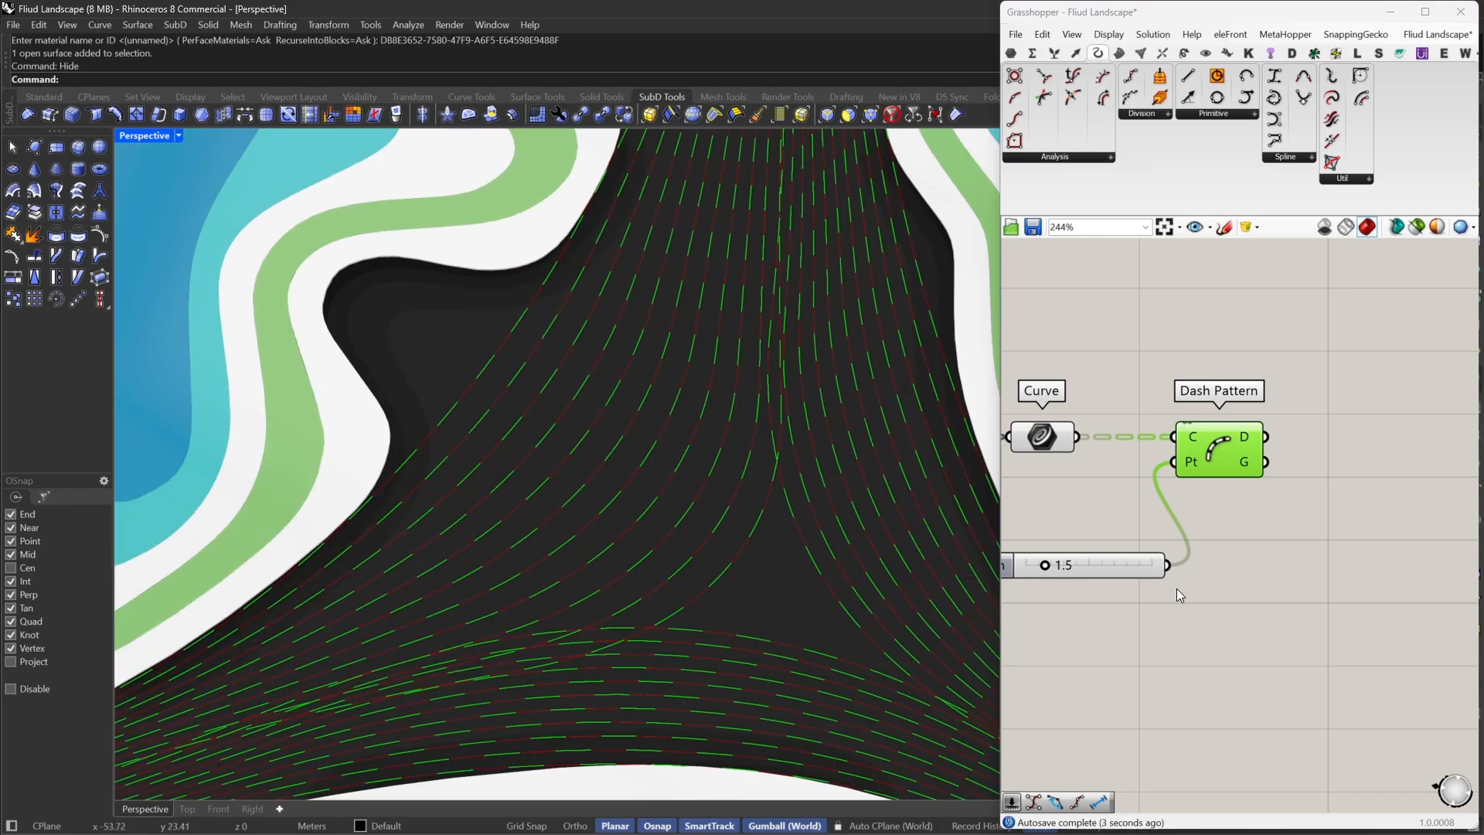
Turn off the preview of the Srf IsoCurves and Curve components
right_drag(1177, 588, 1346, 564)
scroll(1347, 564, down, 2)
drag(1306, 407, 1185, 598)
middle_click(1214, 407)
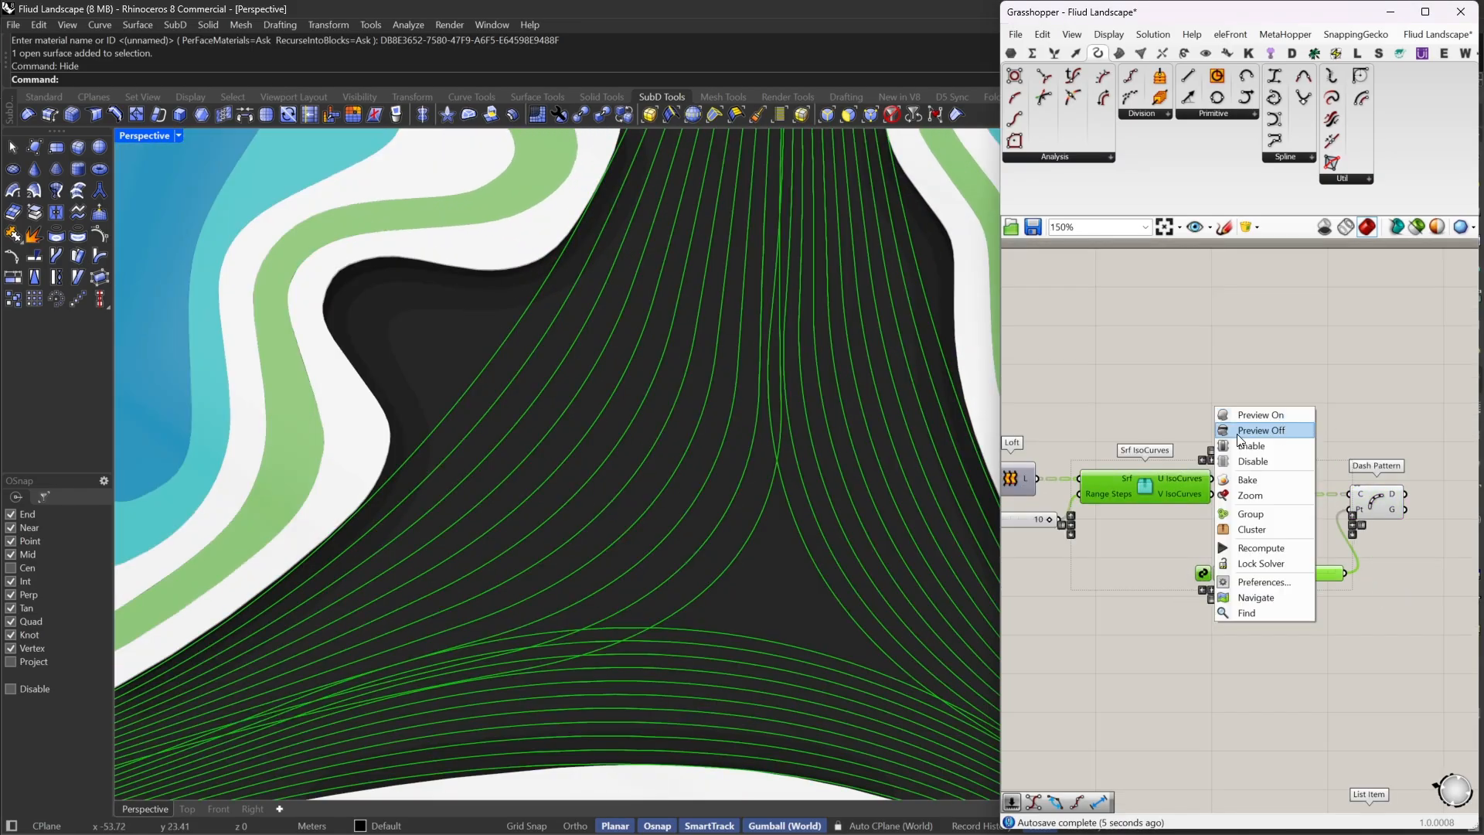
click(1245, 431)
click(1263, 410)
Move the Pattern slider and Dash Pattern component close to the Curve component, and set the slider to 0.5
right_drag(1271, 635, 1189, 597)
scroll(1189, 597, up, 2)
drag(1242, 515, 1166, 449)
drag(1314, 411, 1275, 410)
scroll(1127, 431, up, 5)
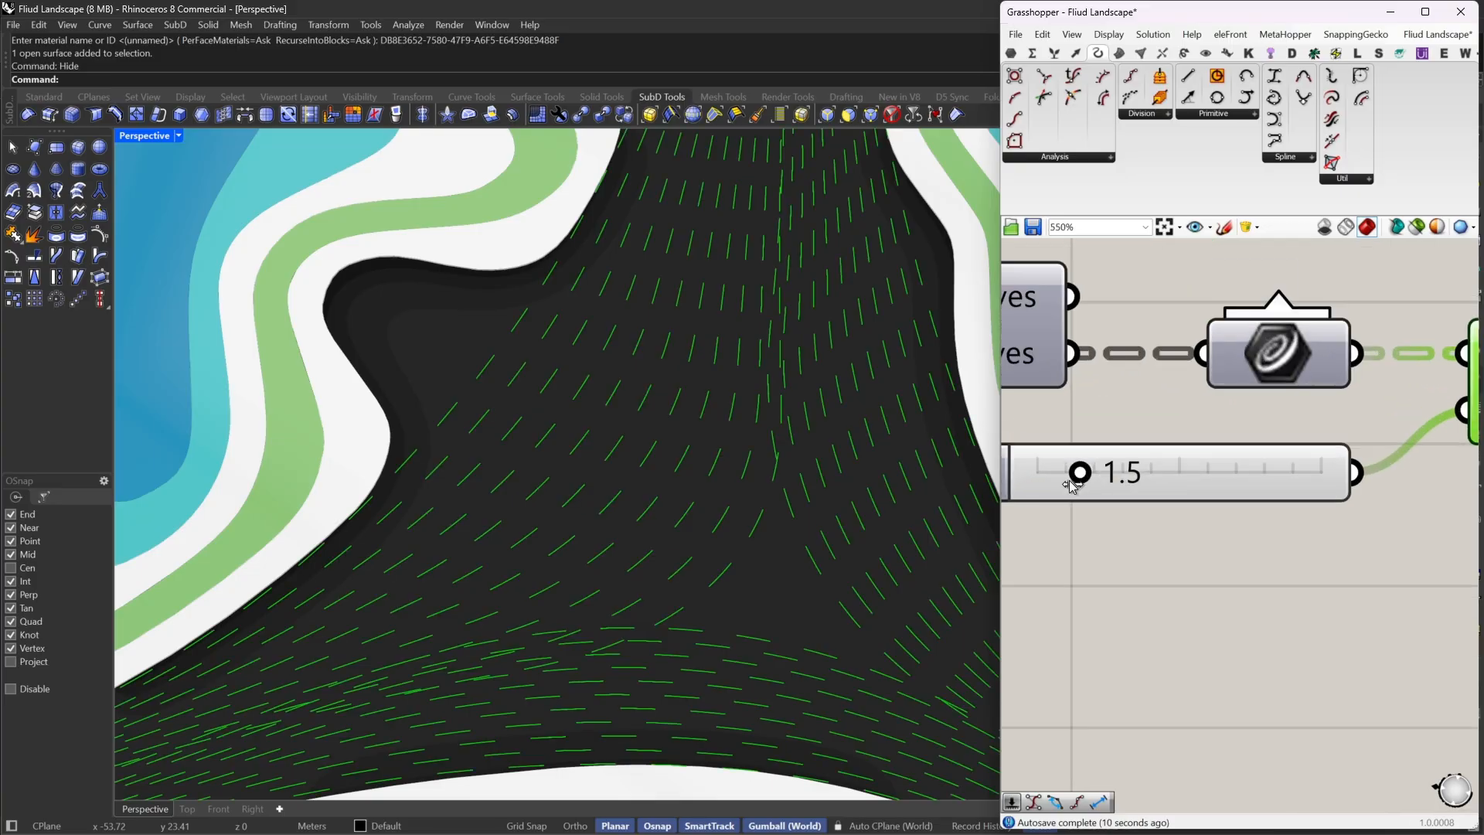
drag(1076, 475, 1044, 484)
scroll(1191, 480, down, 2)
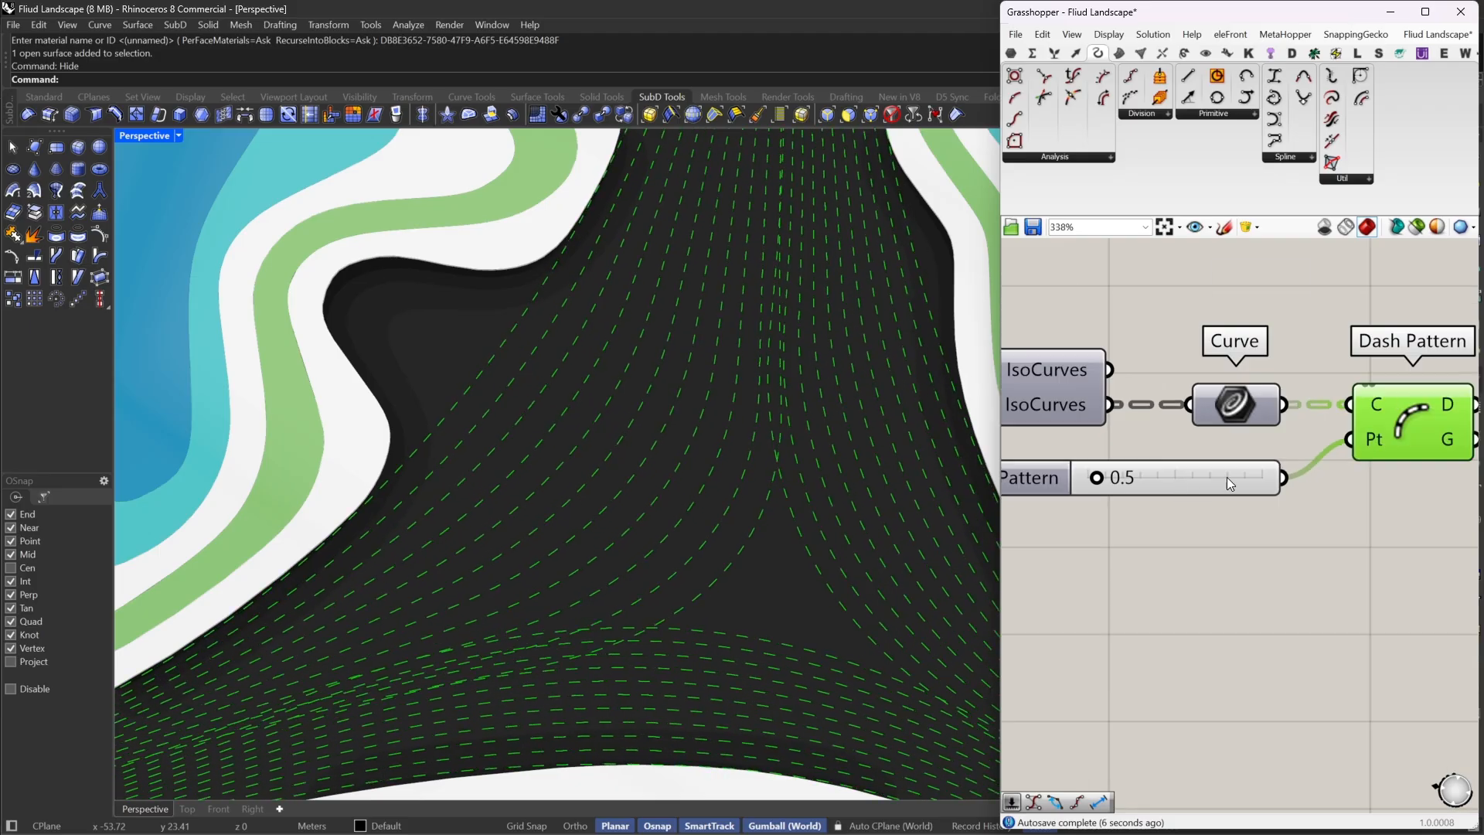
scroll(1367, 426, down, 2)
scroll(1315, 448, down, 1)
Add a Mesh Pipe component beside Dash Pattern and connect the gap output G to its P input
double_click(1372, 442)
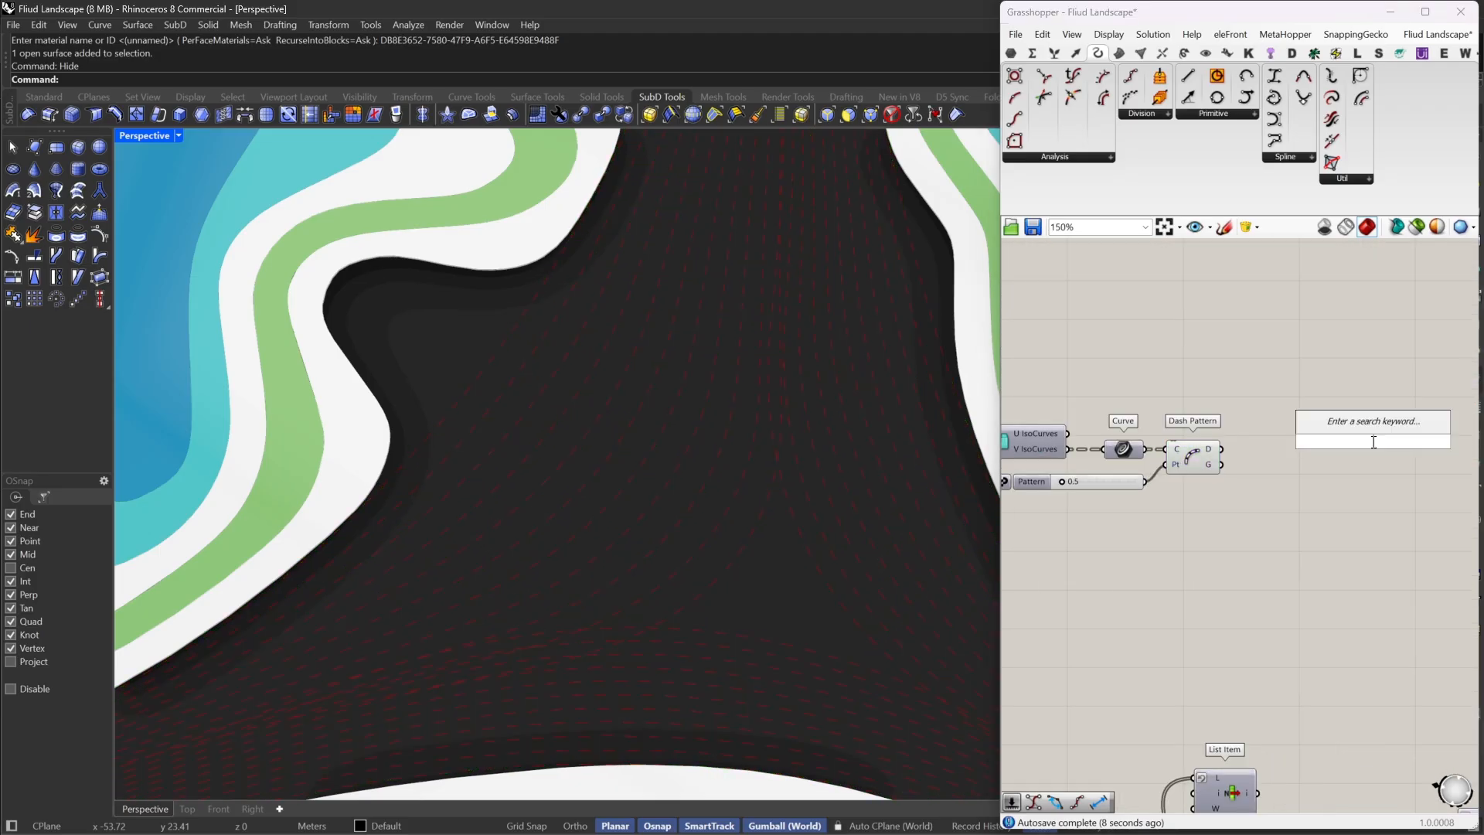
click(1195, 462)
scroll(1270, 442, up, 3)
double_click(1272, 443)
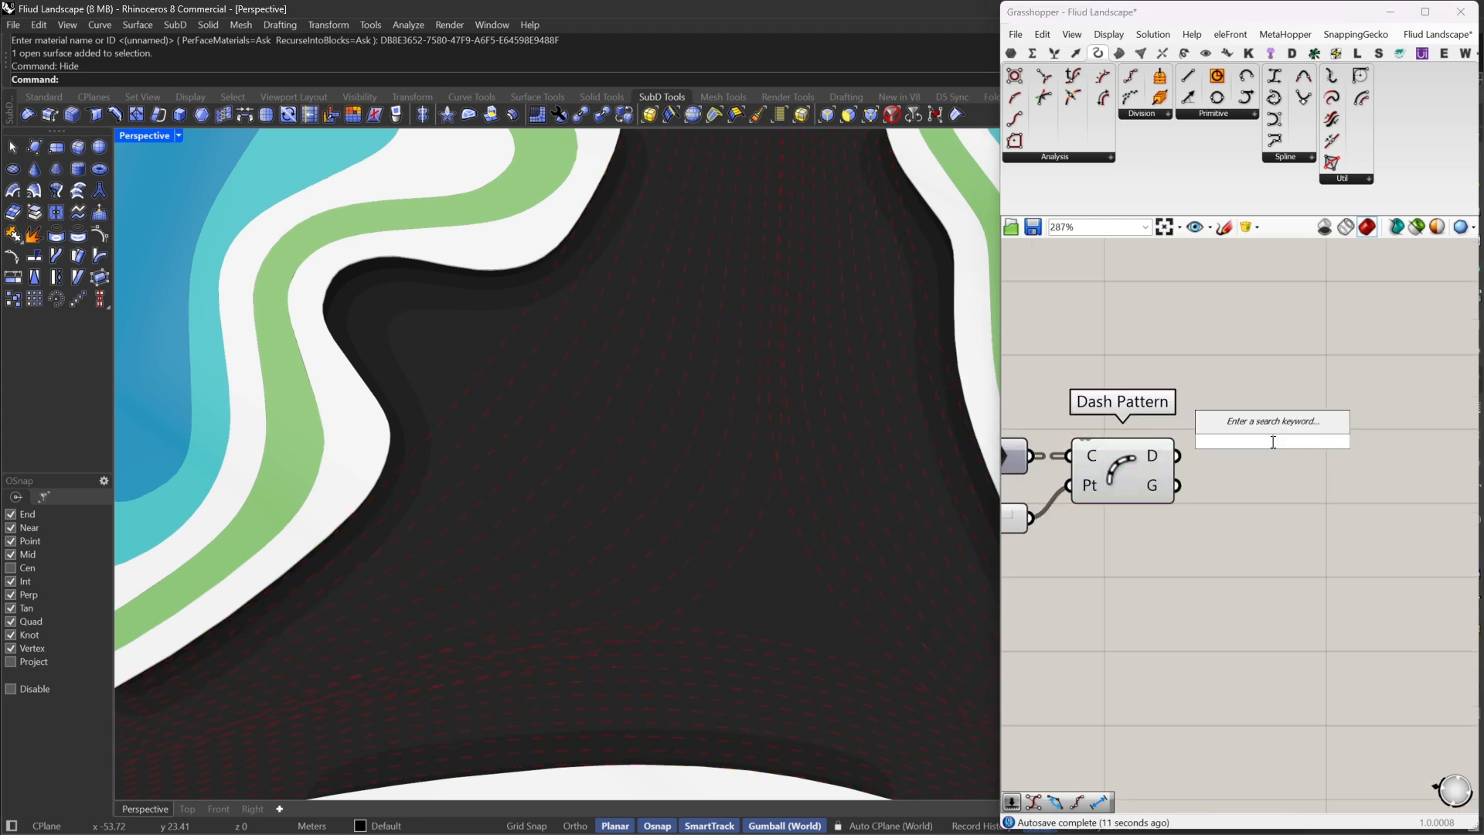
double_click(1225, 472)
text(pi)
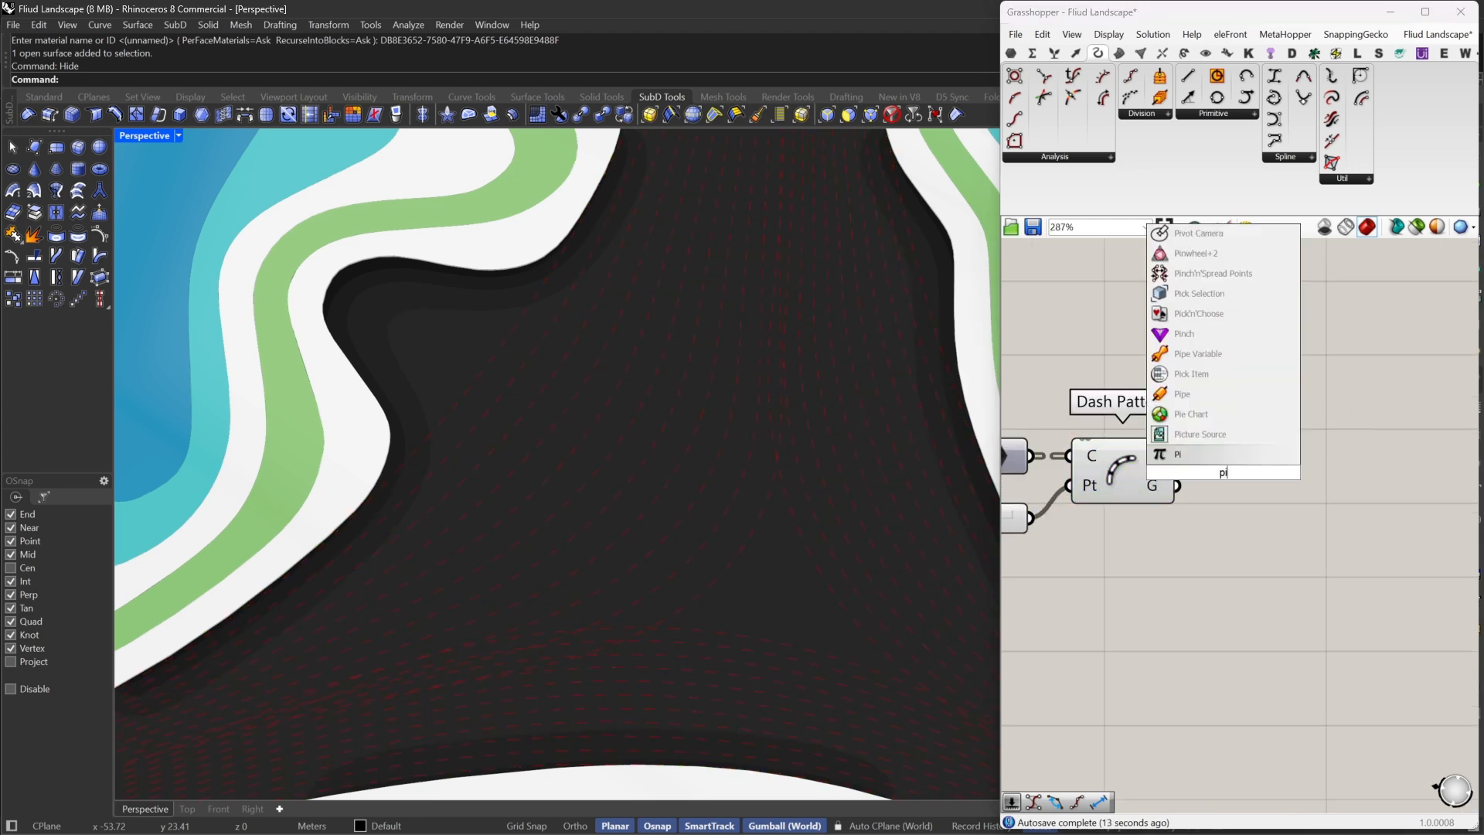
text(p)
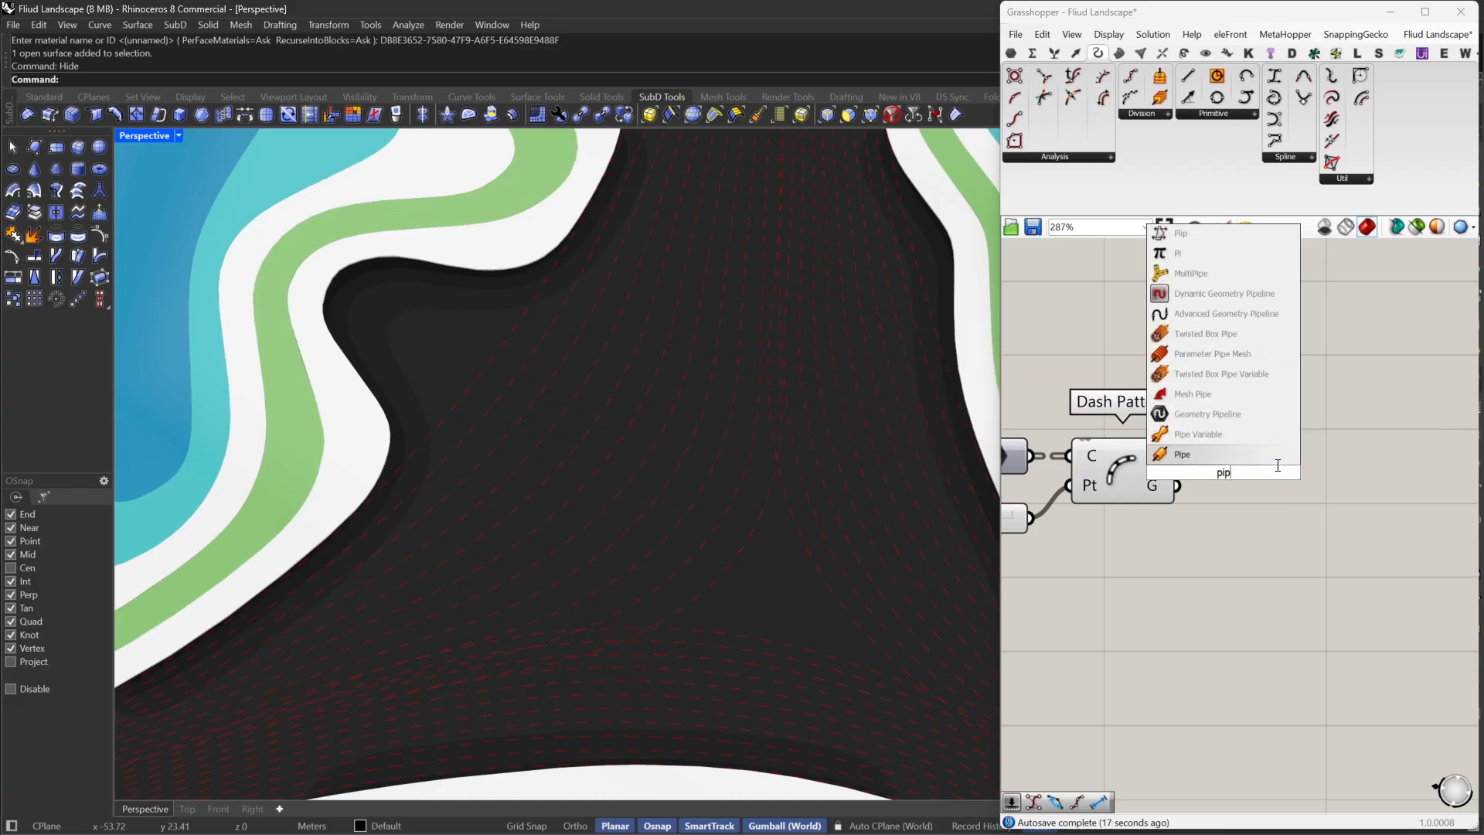
click(1227, 393)
drag(1227, 402, 1182, 487)
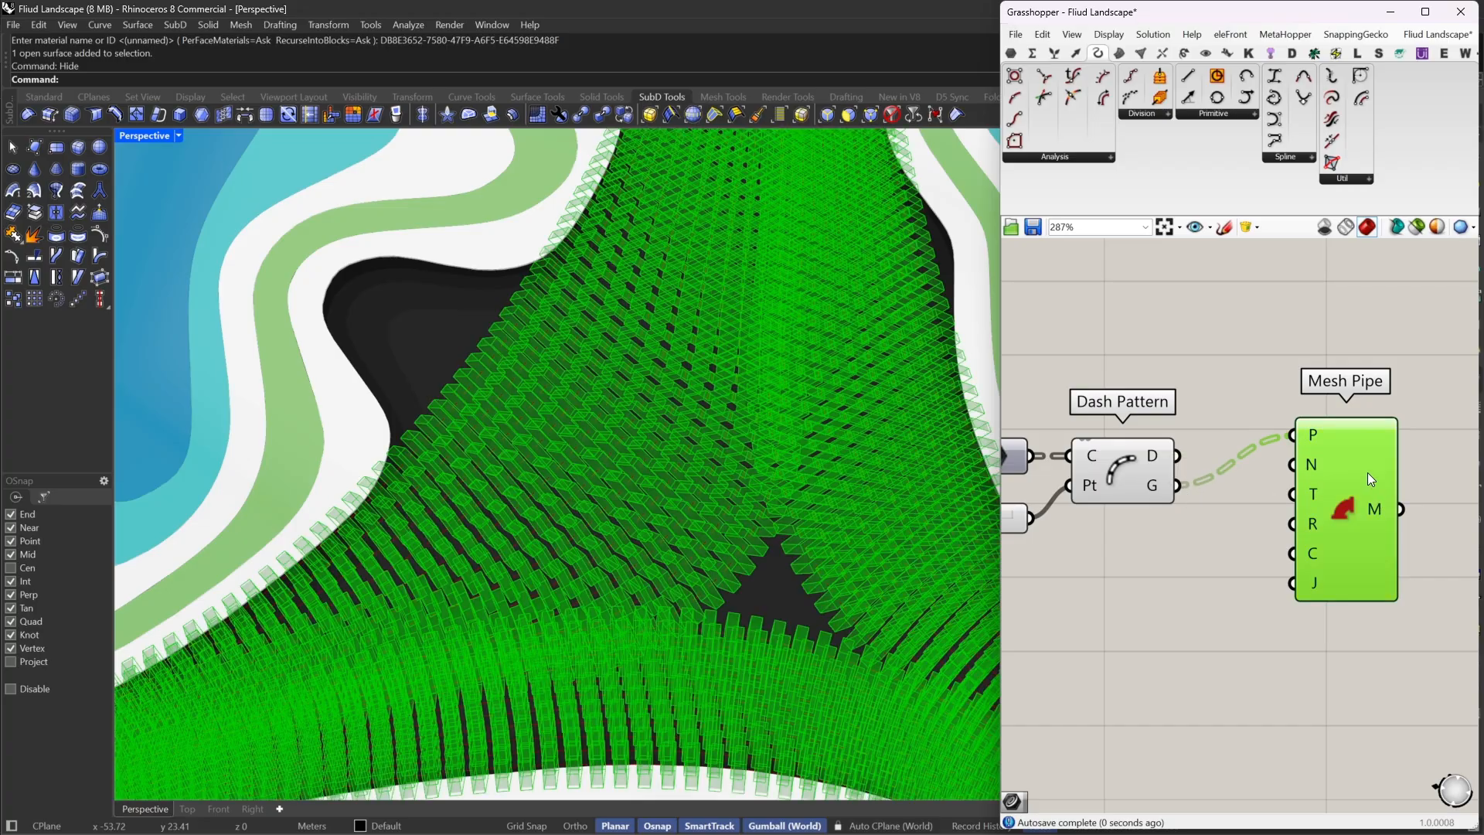
drag(1367, 472, 1353, 523)
right_drag(1353, 526, 1322, 455)
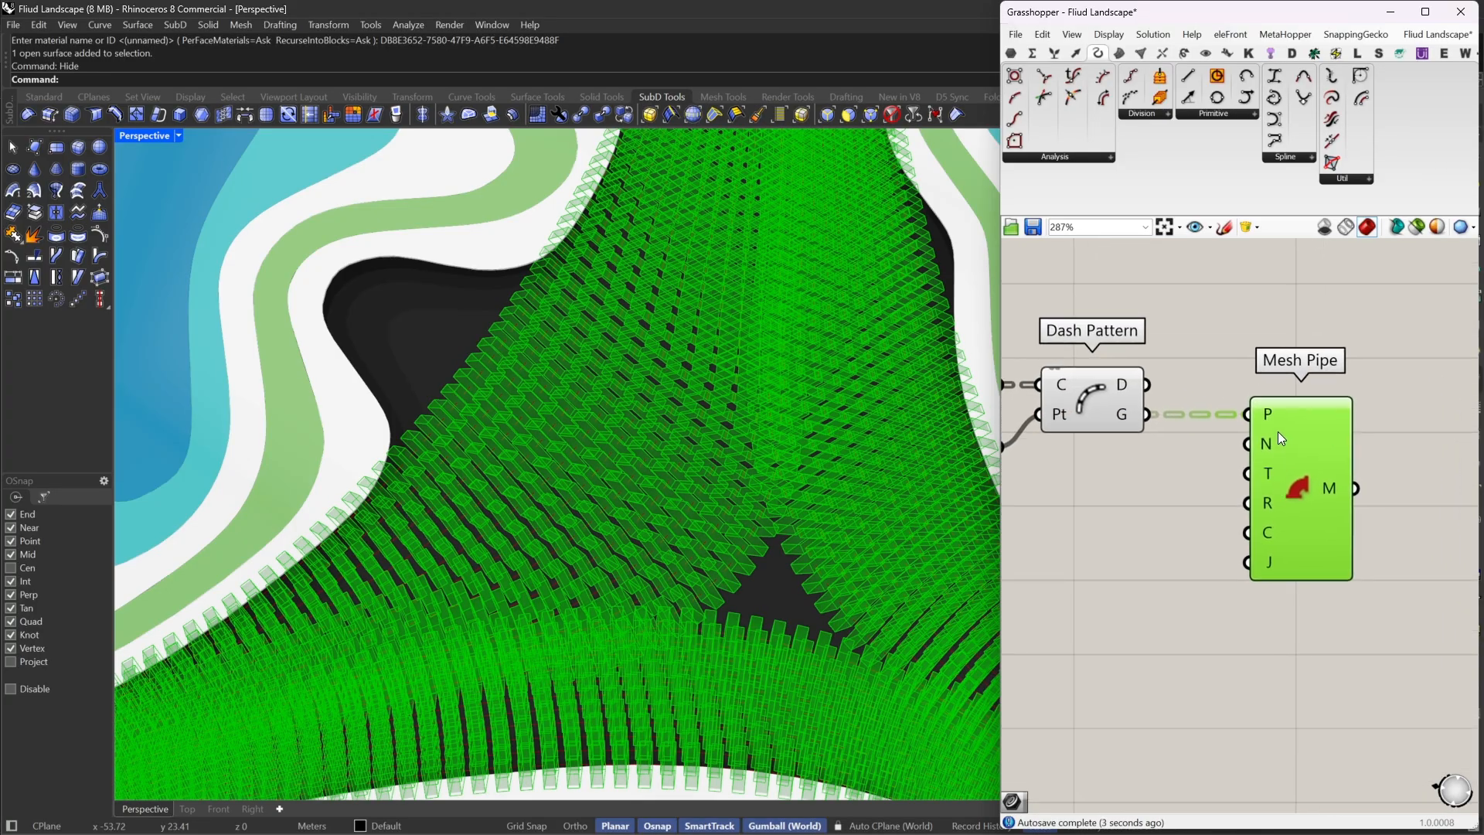
Create a 0.05 slider for the Mesh Pipe's radius input R, and move Mesh Pipe closer to Dash Pattern
double_click(1138, 535)
text(05)
key(Return)
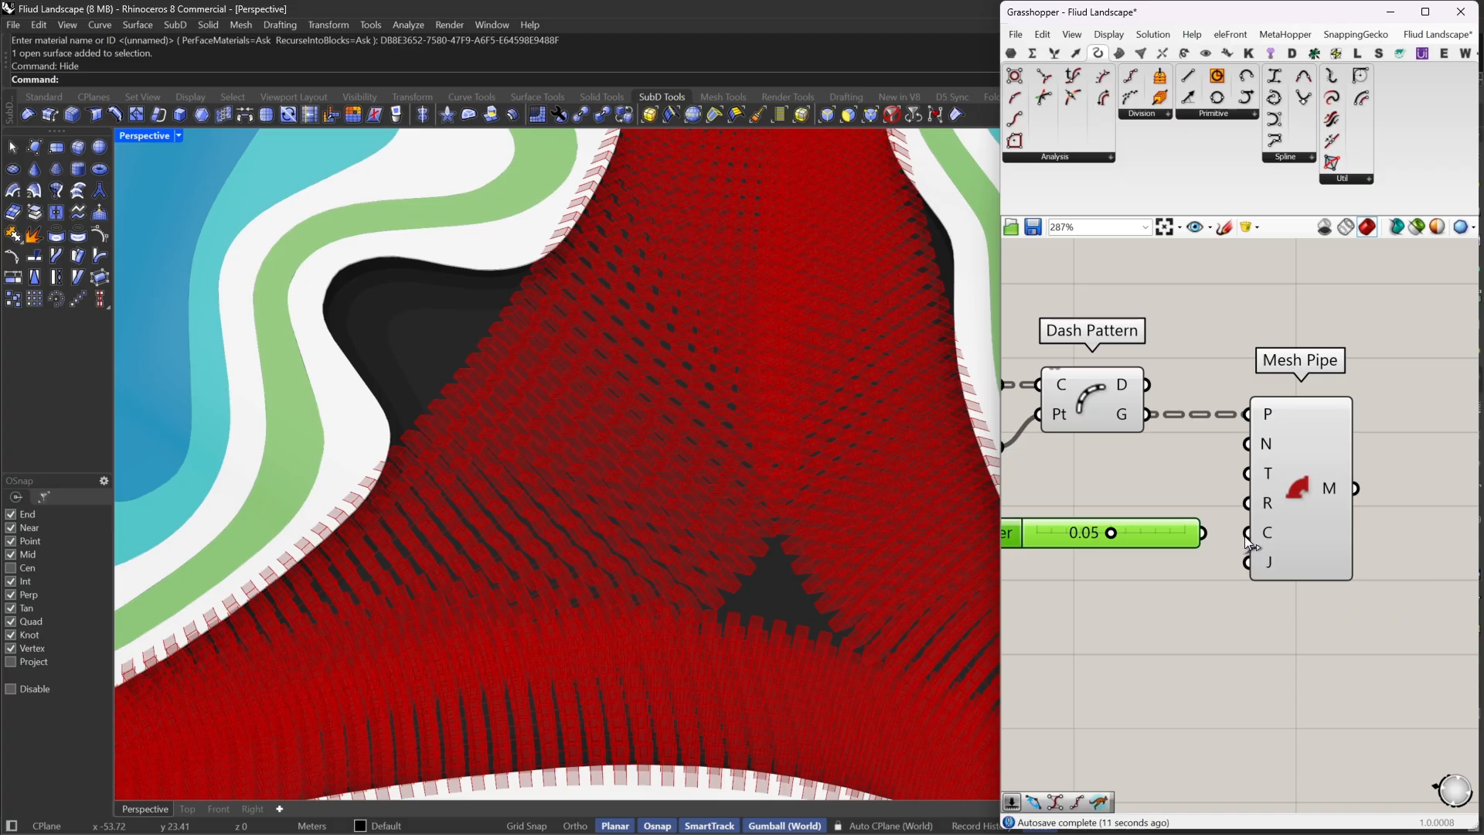
drag(1175, 535, 1224, 586)
drag(1246, 504, 1097, 504)
click(1304, 485)
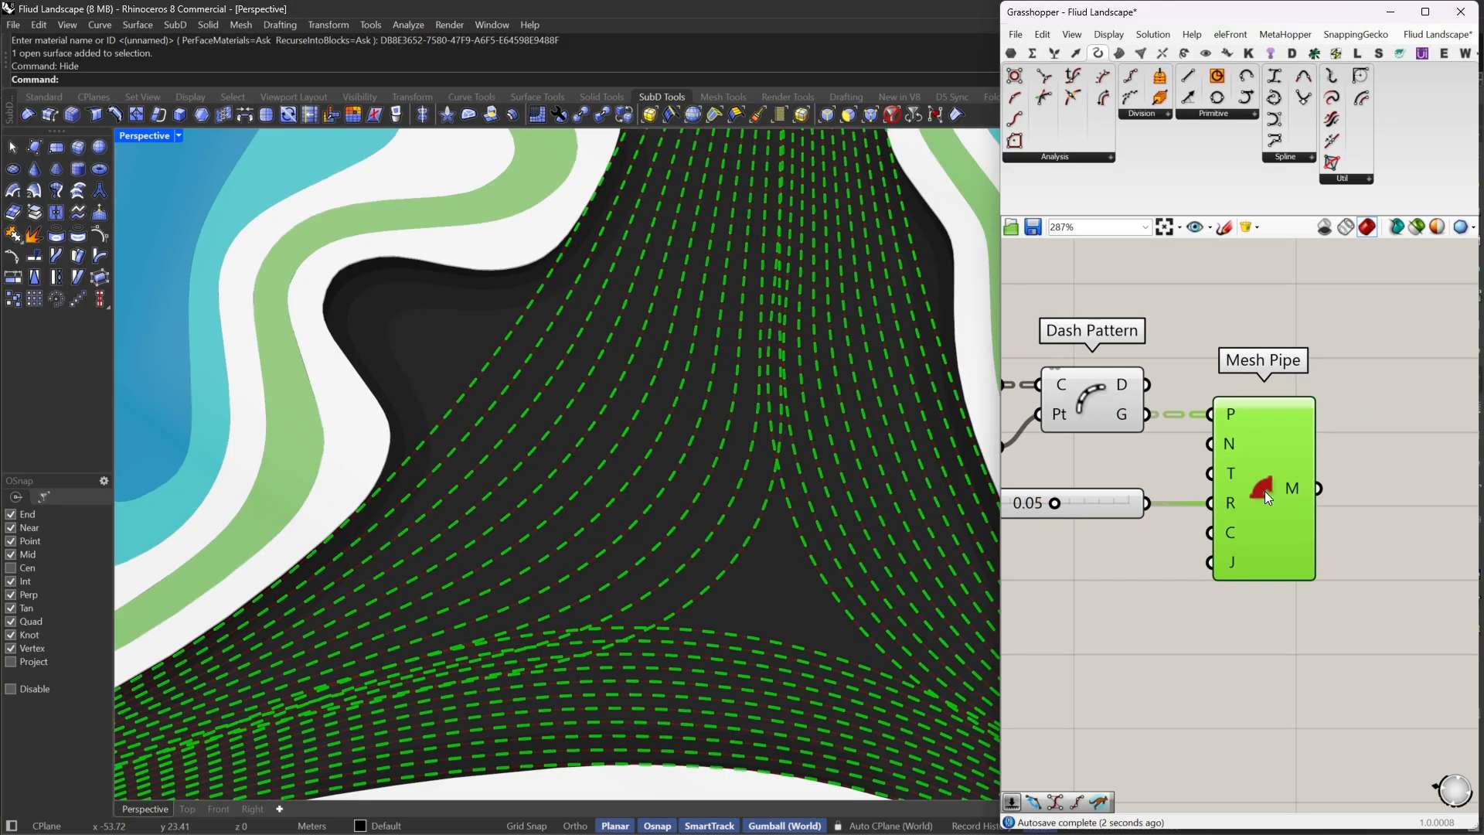
Turn off the preview of the isocurve and curve components that feed the Dash Pattern
scroll(1237, 486, down, 5)
scroll(1237, 485, down, 3)
drag(1214, 413, 1143, 509)
middle_click(1211, 371)
click(1256, 396)
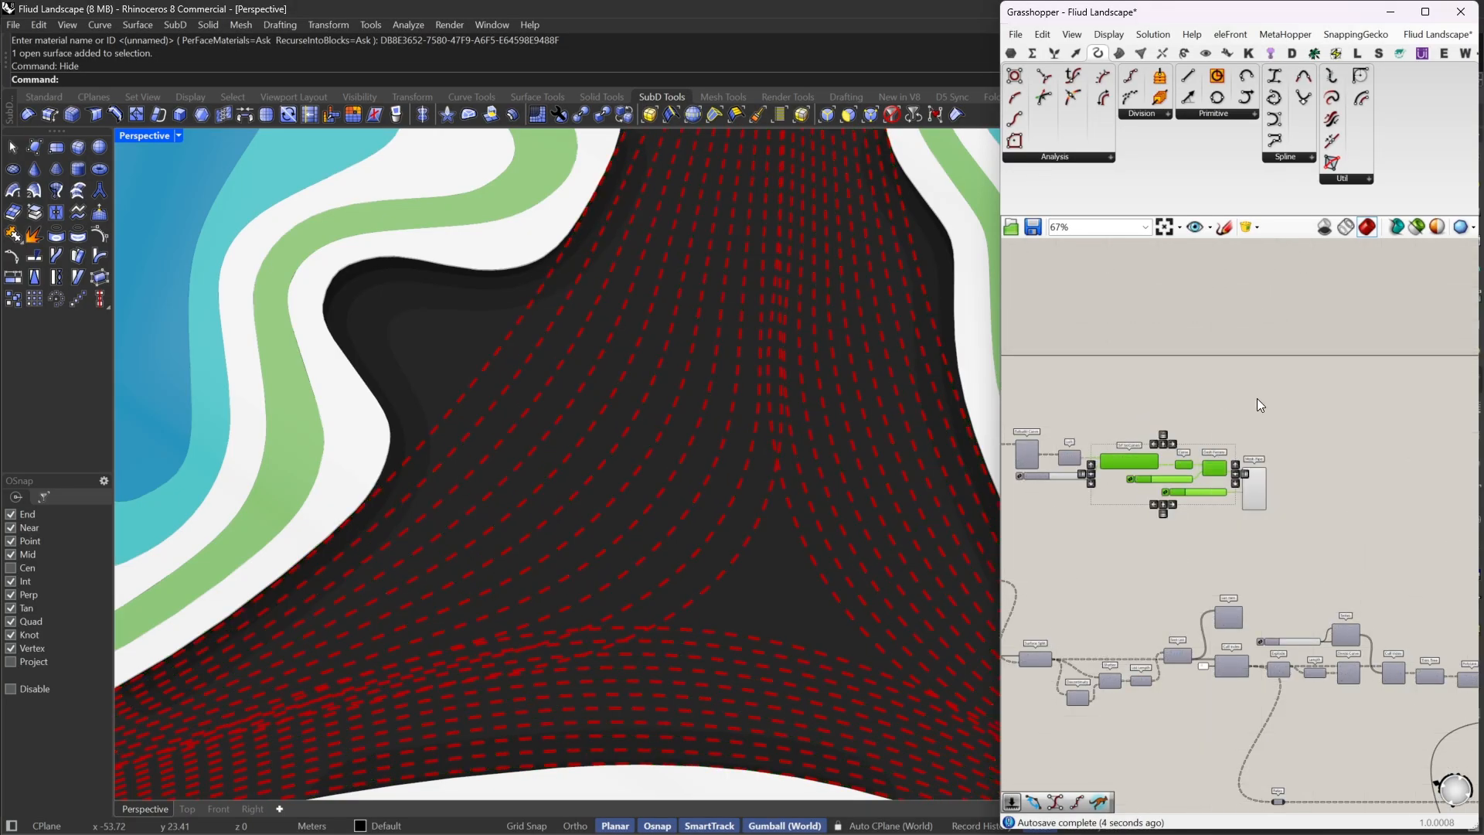
Bake the Mesh Pipe component's meshes into Rhino with the default bake settings
click(1287, 468)
scroll(1287, 480, up, 4)
scroll(1230, 501, up, 3)
click(1207, 484)
right_click(1204, 491)
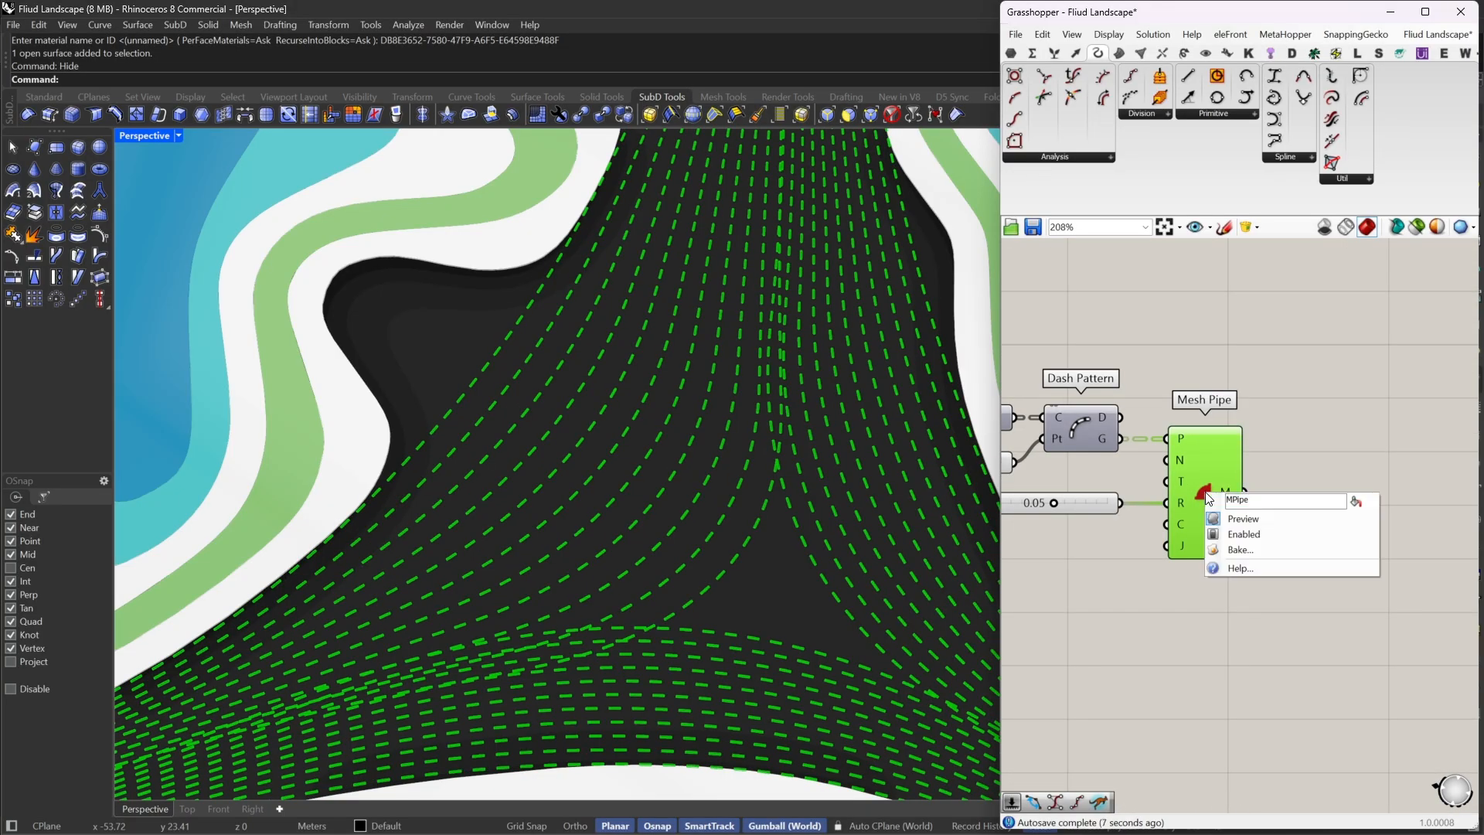
click(1263, 549)
click(1265, 694)
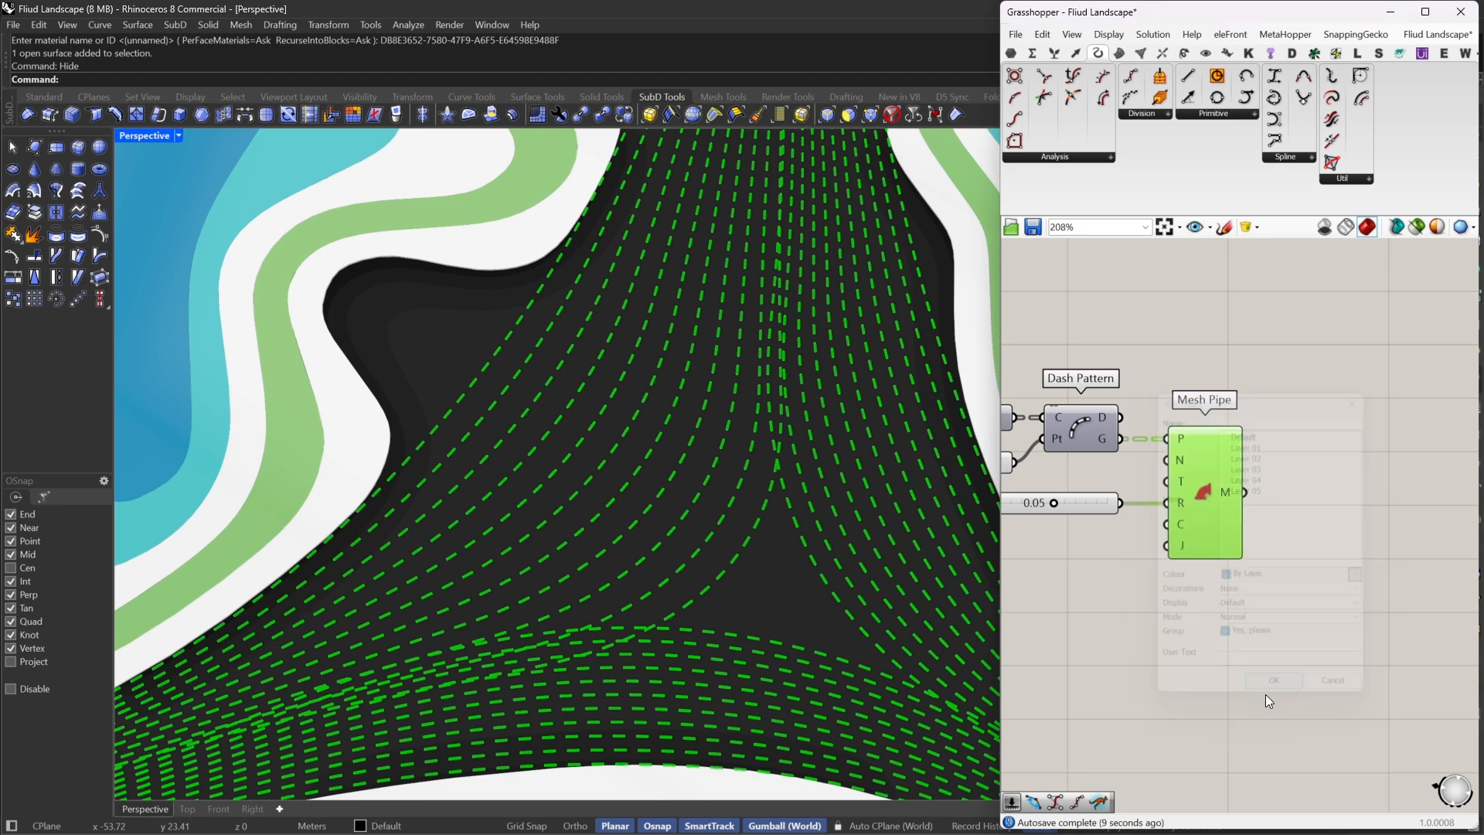
Show the hidden ground surface again in the Rhino scene
scroll(851, 484, up, 3)
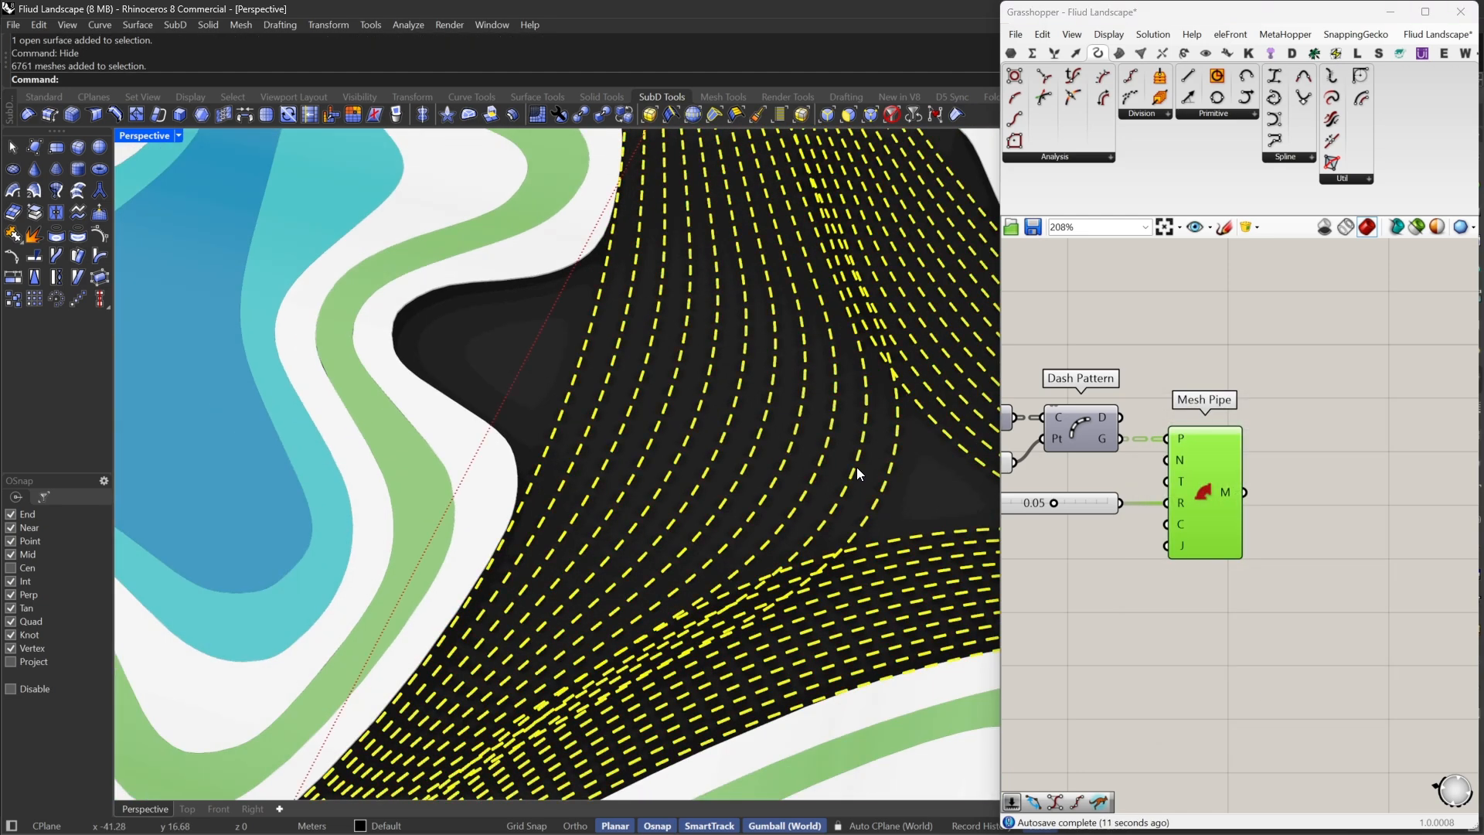
text(how)
key(Return)
scroll(827, 465, down, 5)
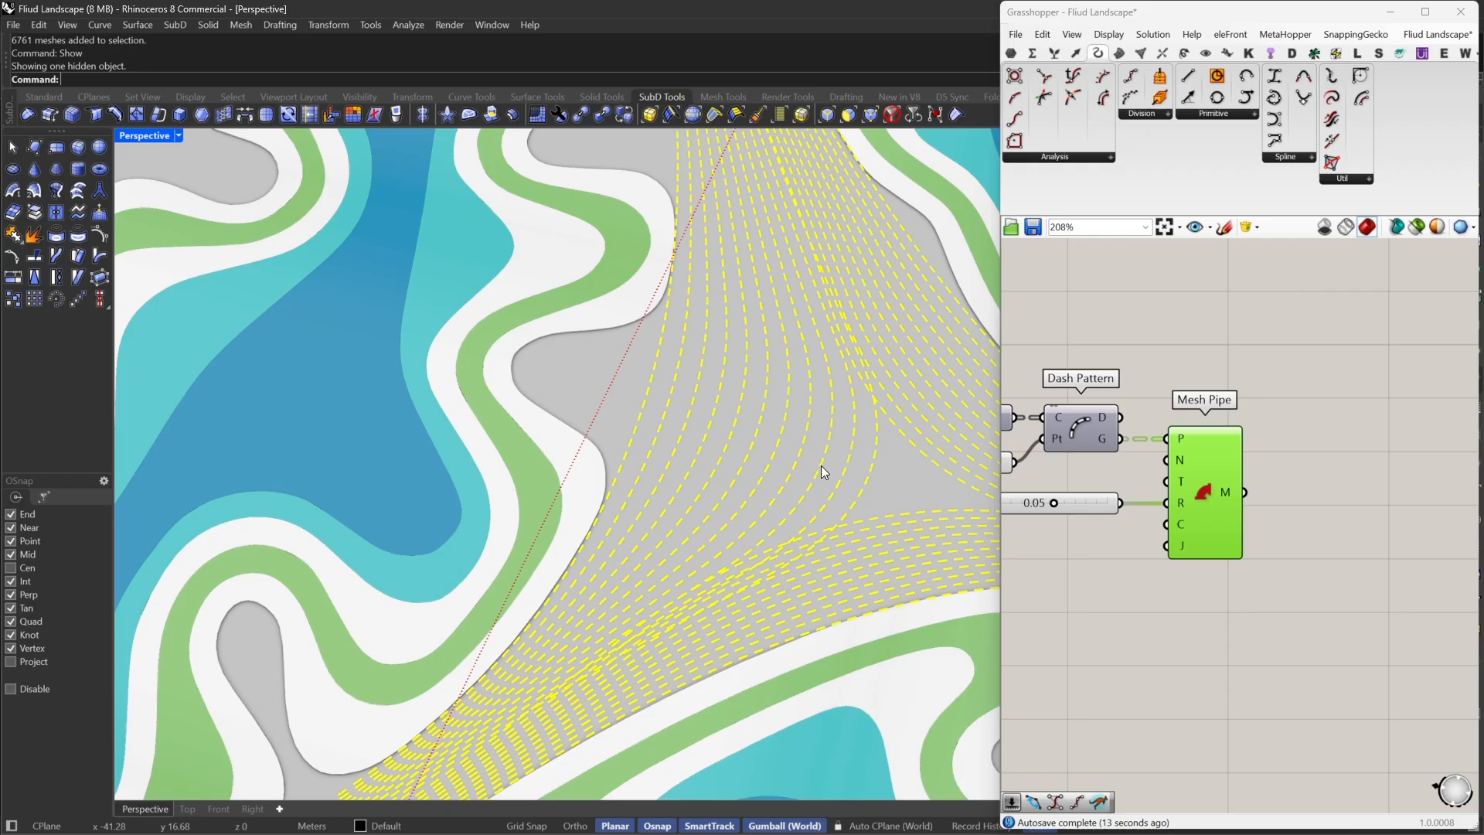
Turn off the preview of the Dash Pattern and Mesh Pipe components
right_drag(815, 475, 855, 464)
drag(1102, 541, 1197, 410)
middle_click(1217, 308)
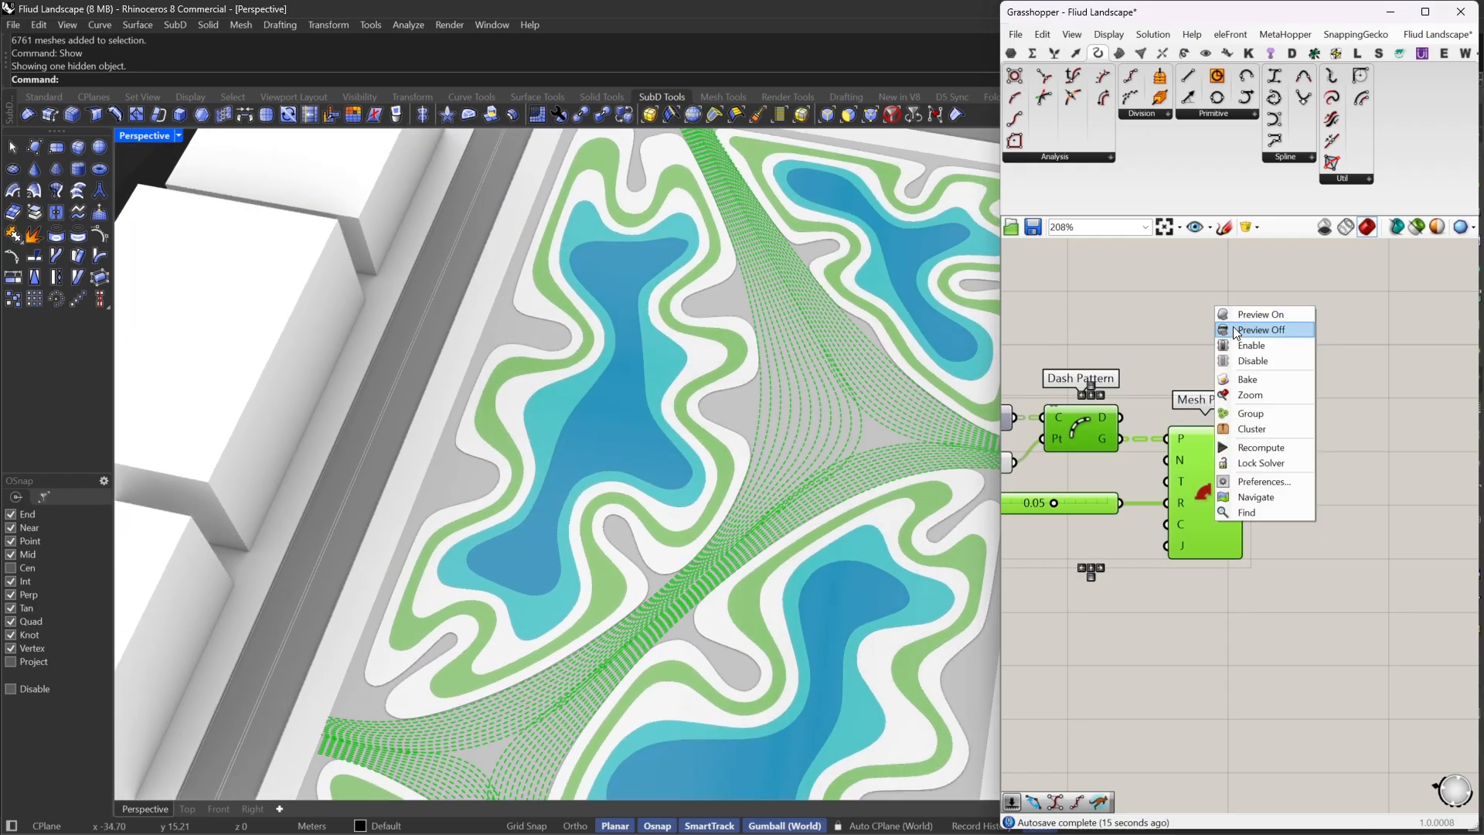
click(1262, 331)
click(1263, 334)
Select the baked dash meshes, collapse the Grasshopper window and turn off Mesh Wires for the Visual ID display mode
scroll(681, 393, down, 5)
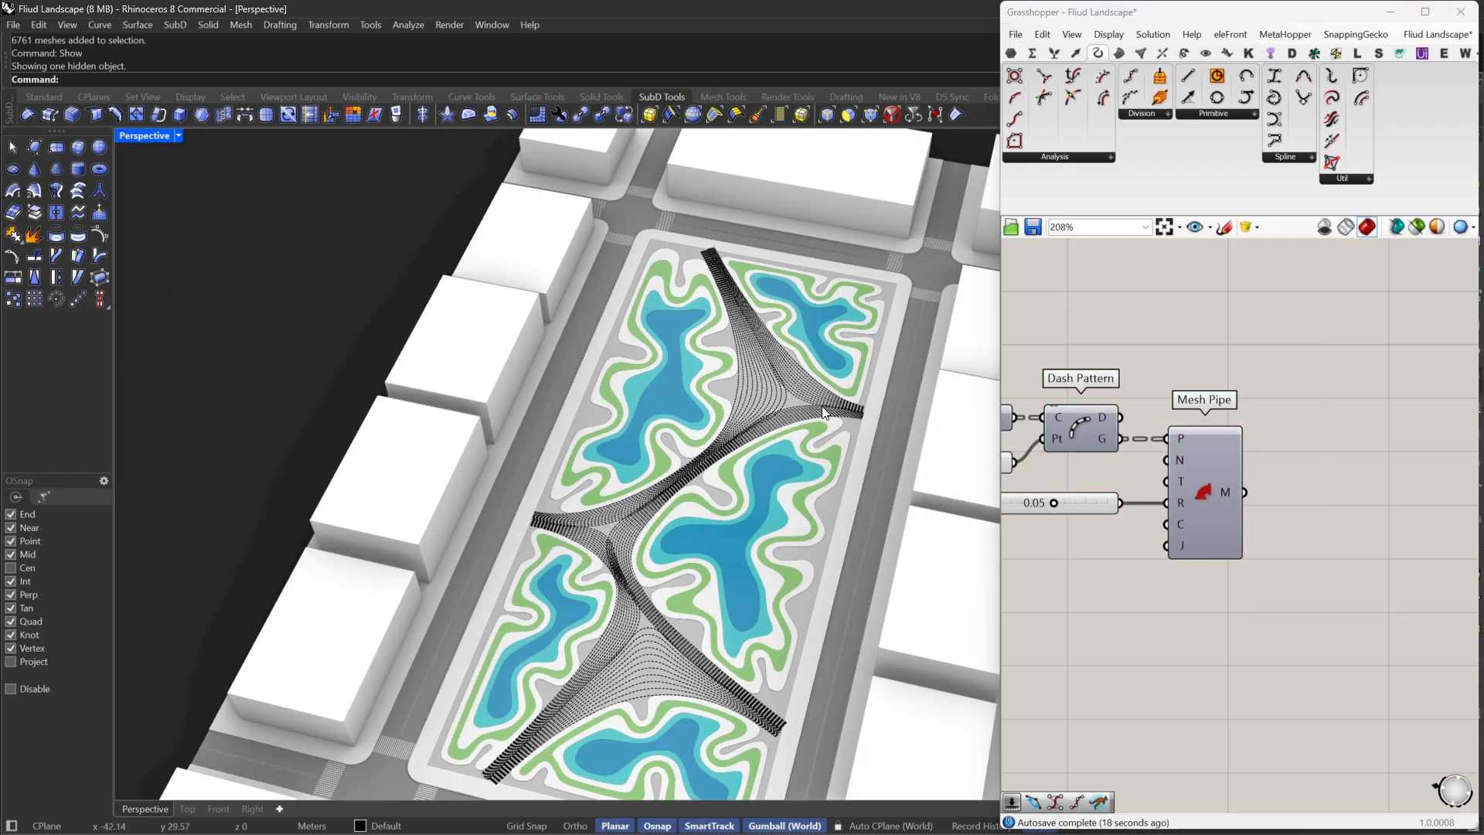
scroll(822, 406, up, 10)
click(823, 406)
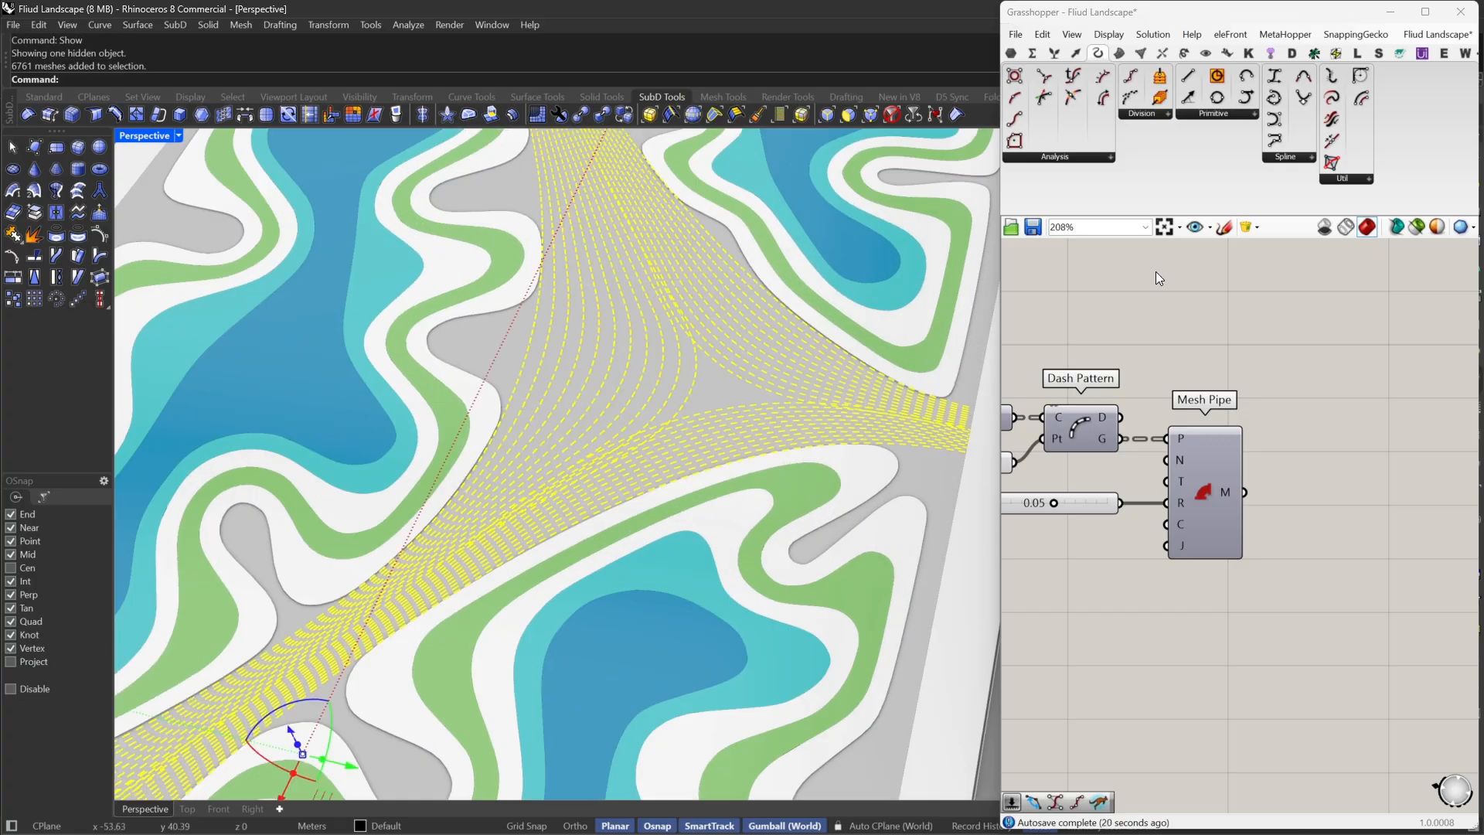
double_click(1171, 16)
click(1475, 212)
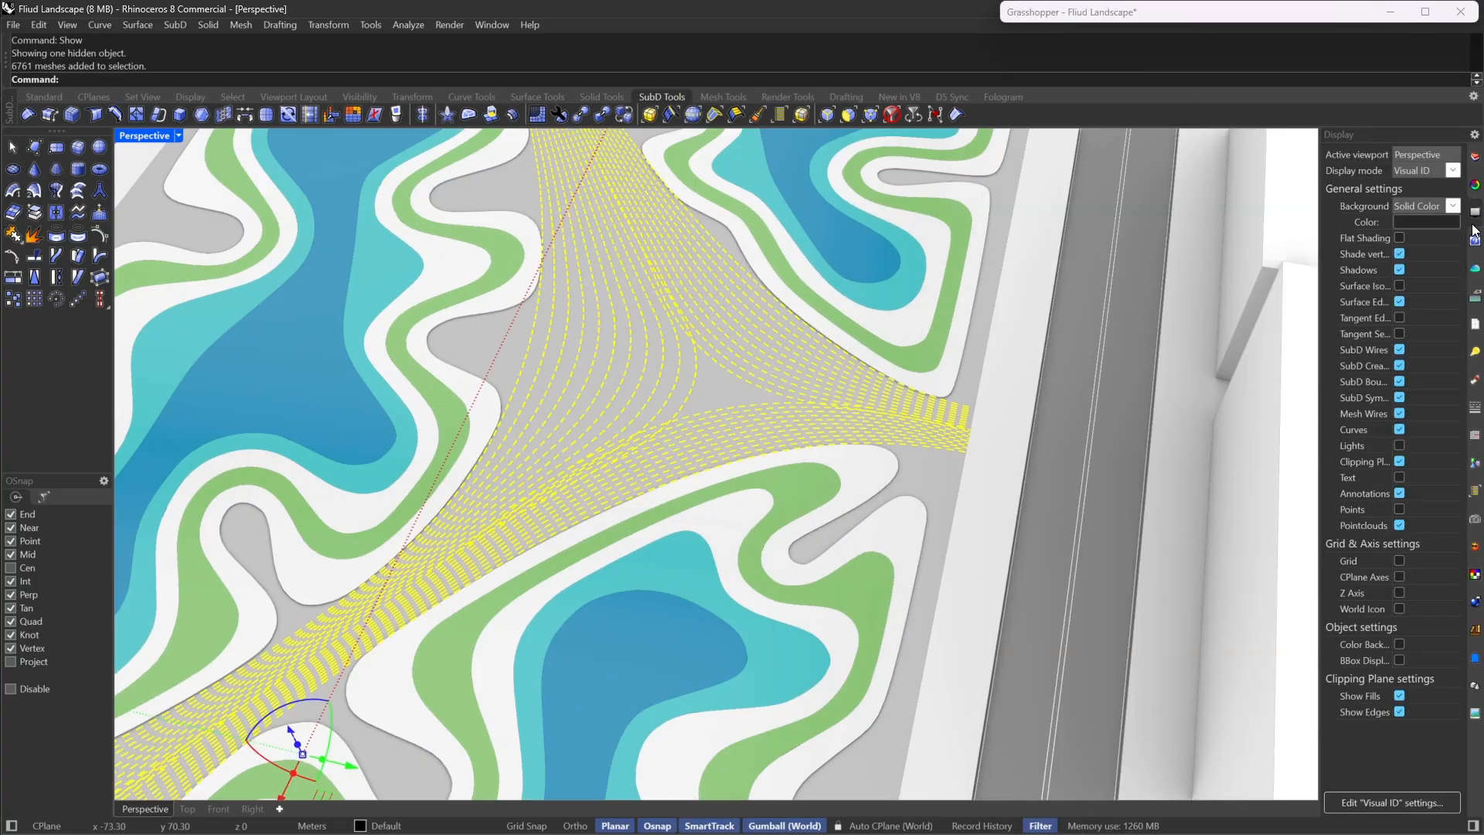
click(1399, 414)
scroll(1020, 441, down, 8)
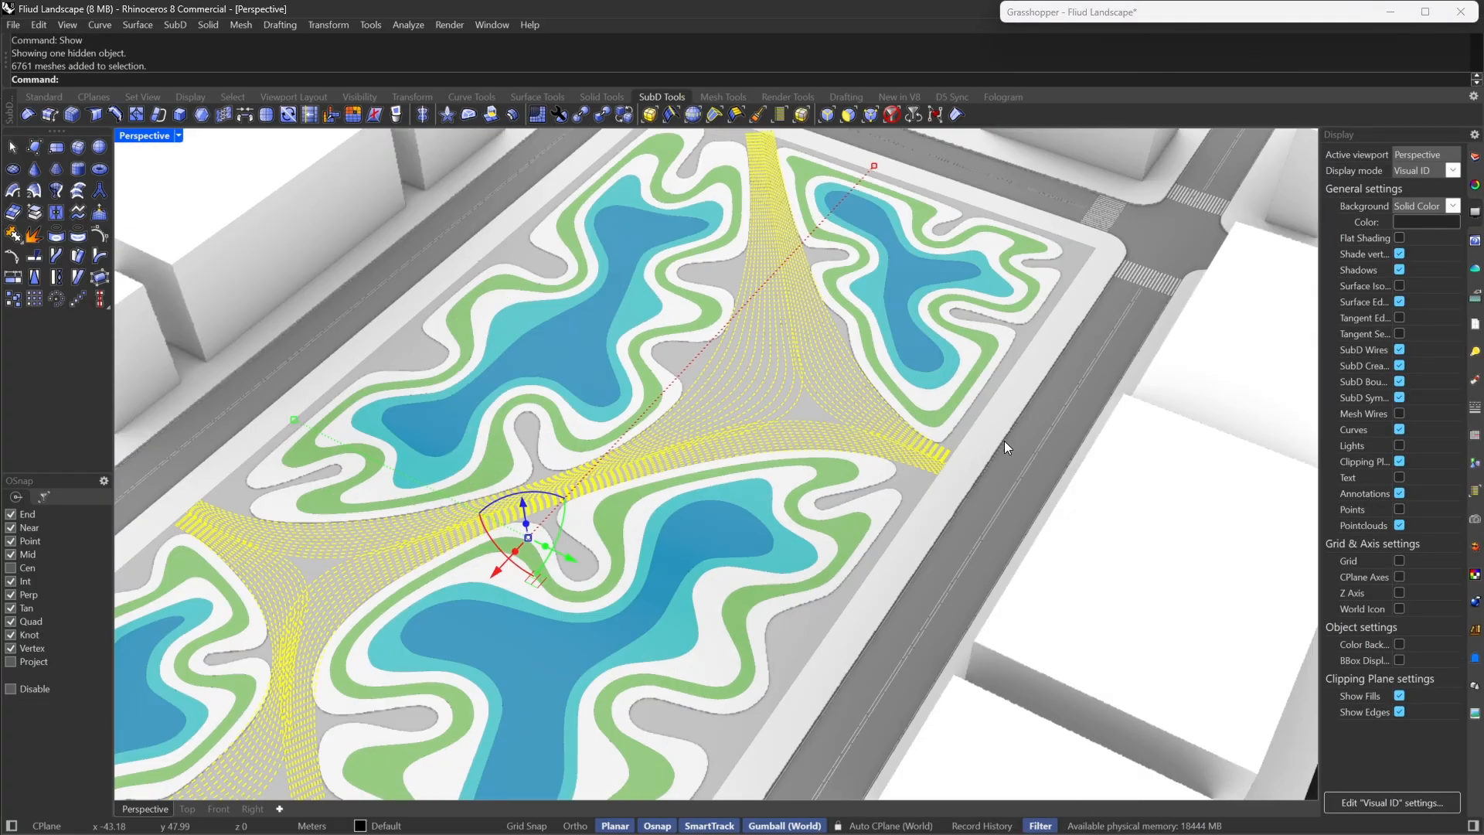
Create a new Emission material and assign it to the baked dash meshes
key(Escape)
scroll(852, 429, up, 10)
click(854, 425)
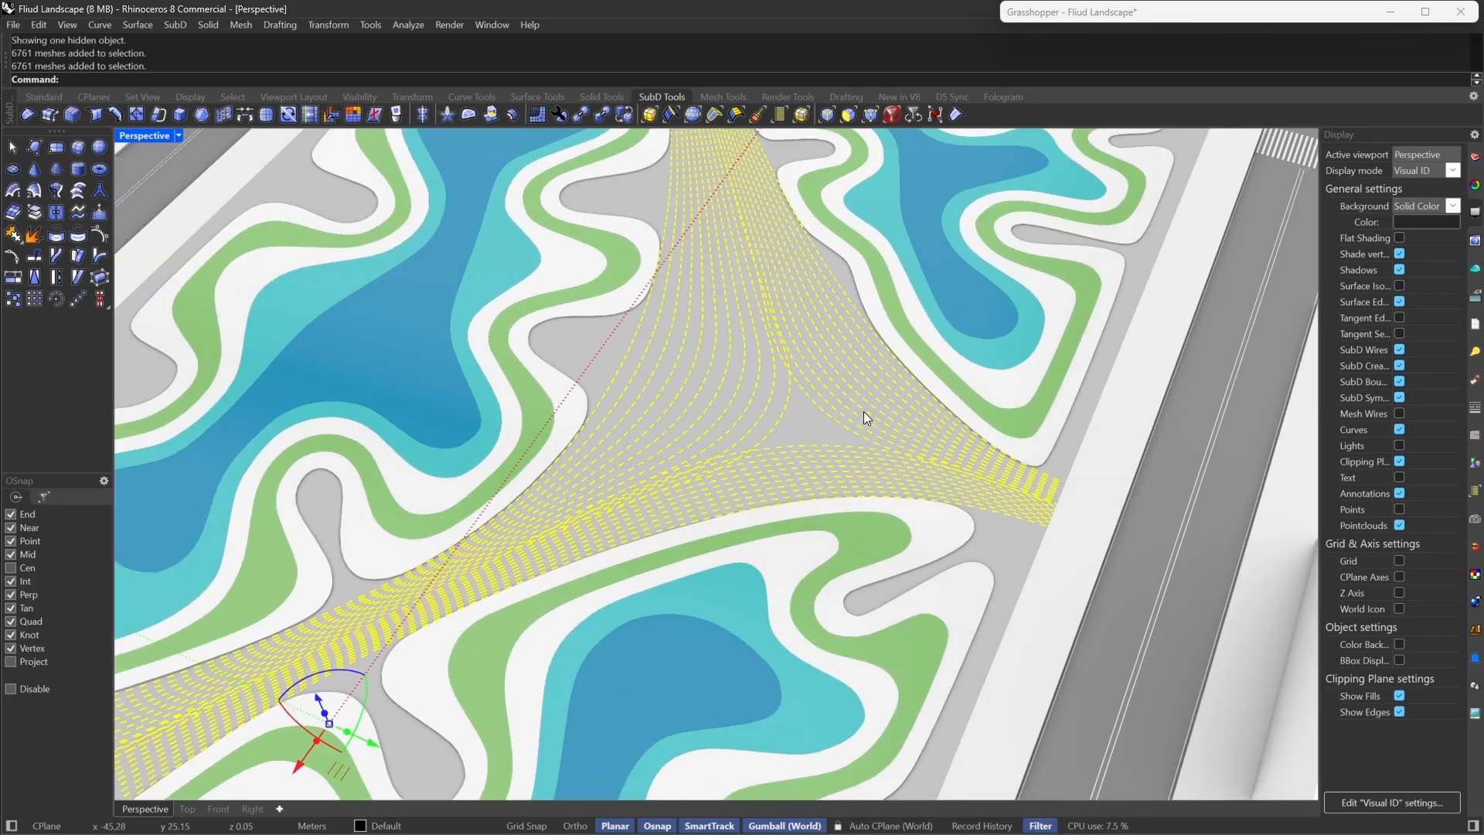
click(1477, 376)
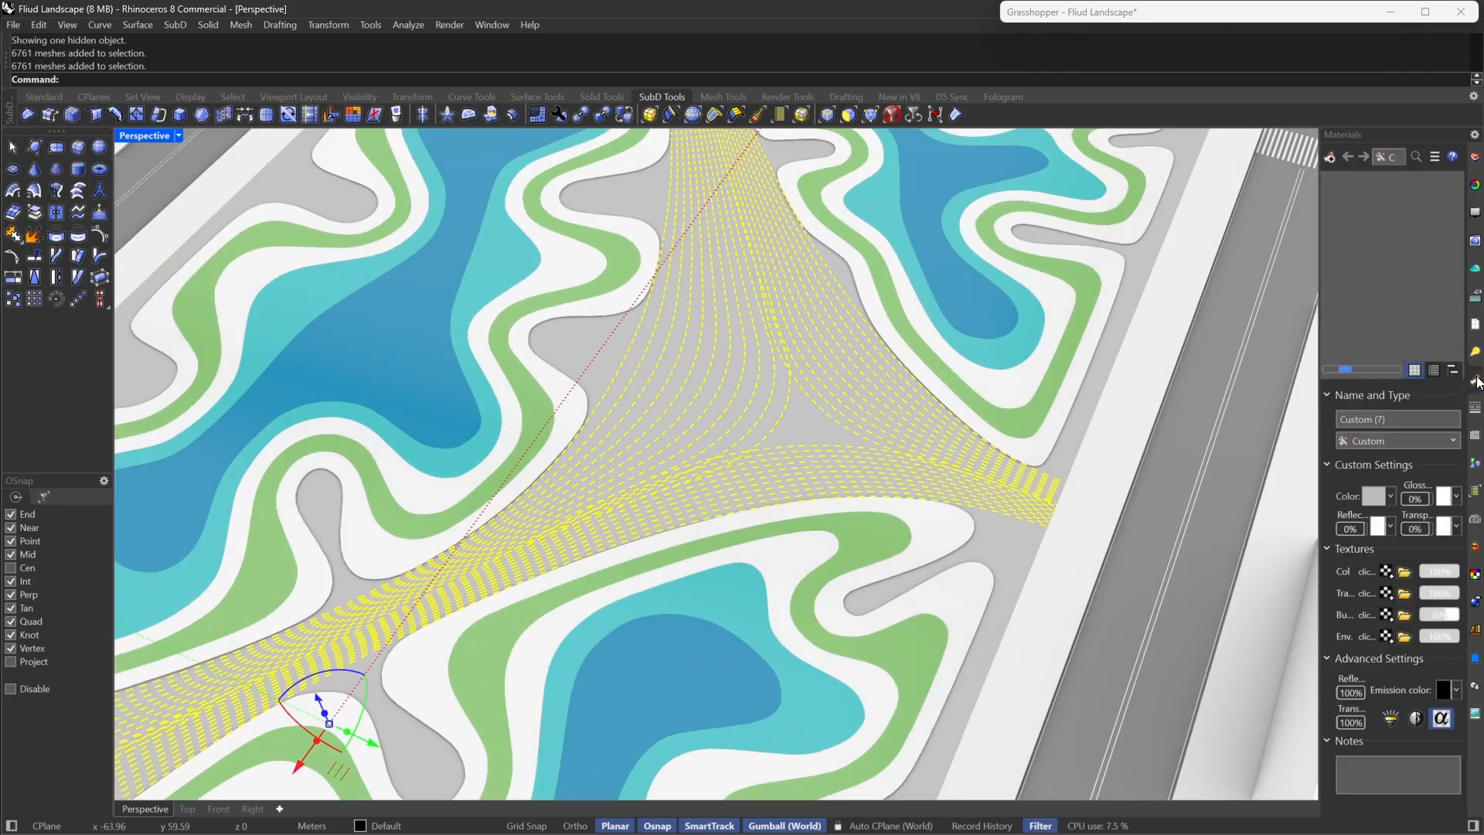
right_click(1424, 308)
mouse_move(1246, 317)
click(1055, 392)
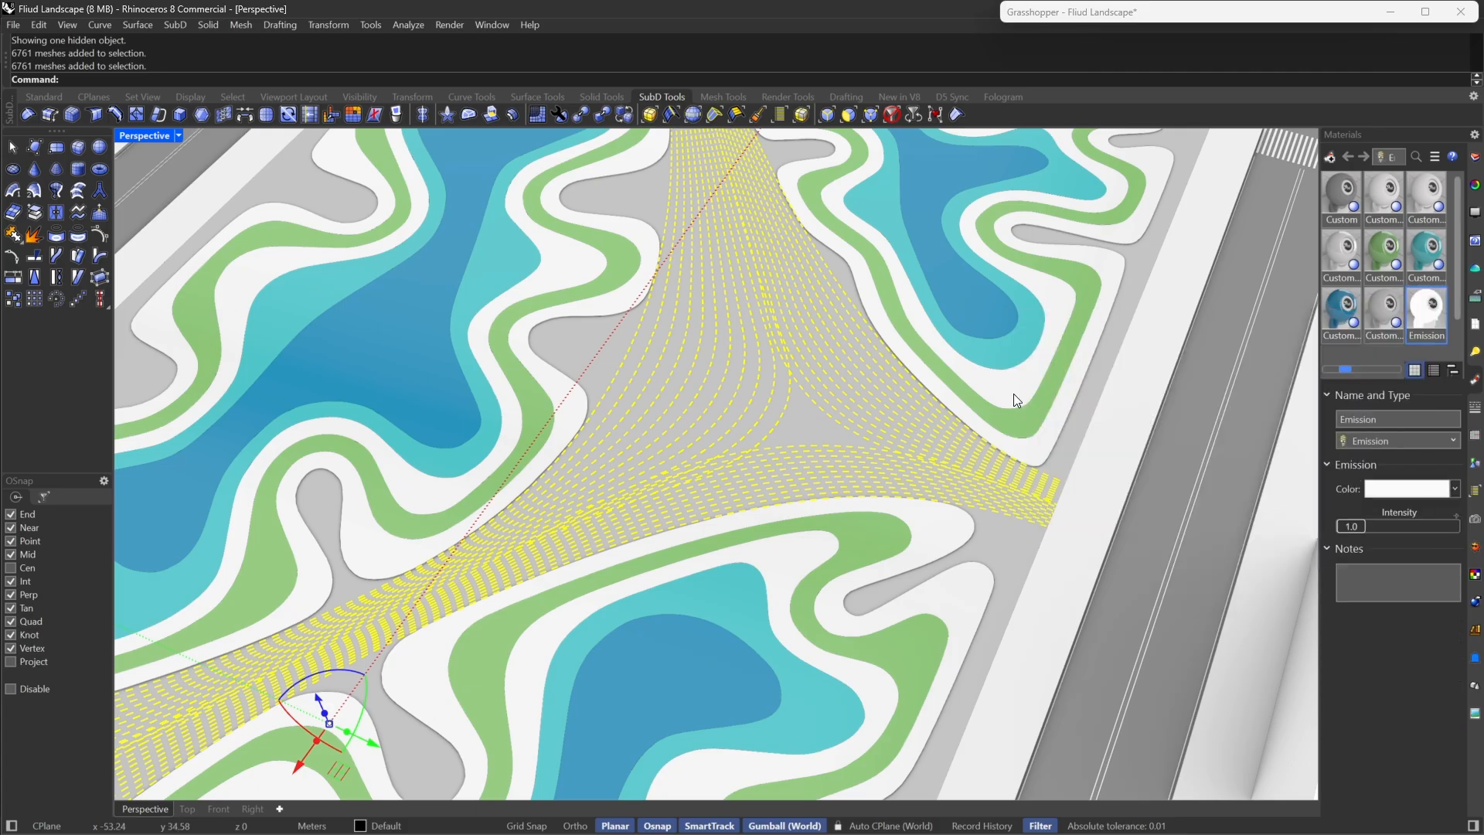
right_click(1424, 328)
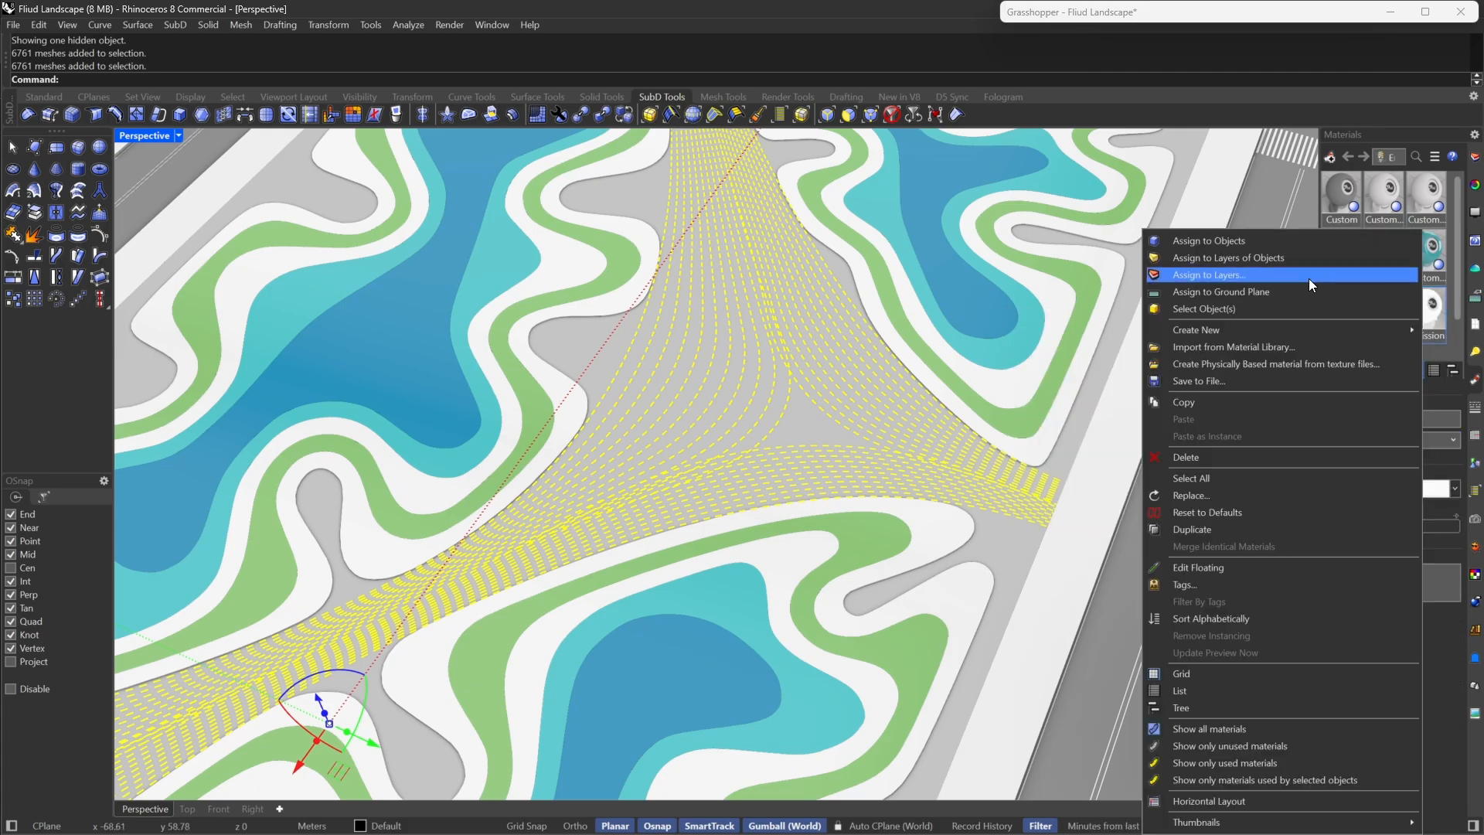
click(1251, 246)
Examine the dashed path pattern across the landscape from several distances and angles
scroll(1083, 433, down, 3)
scroll(1040, 414, down, 5)
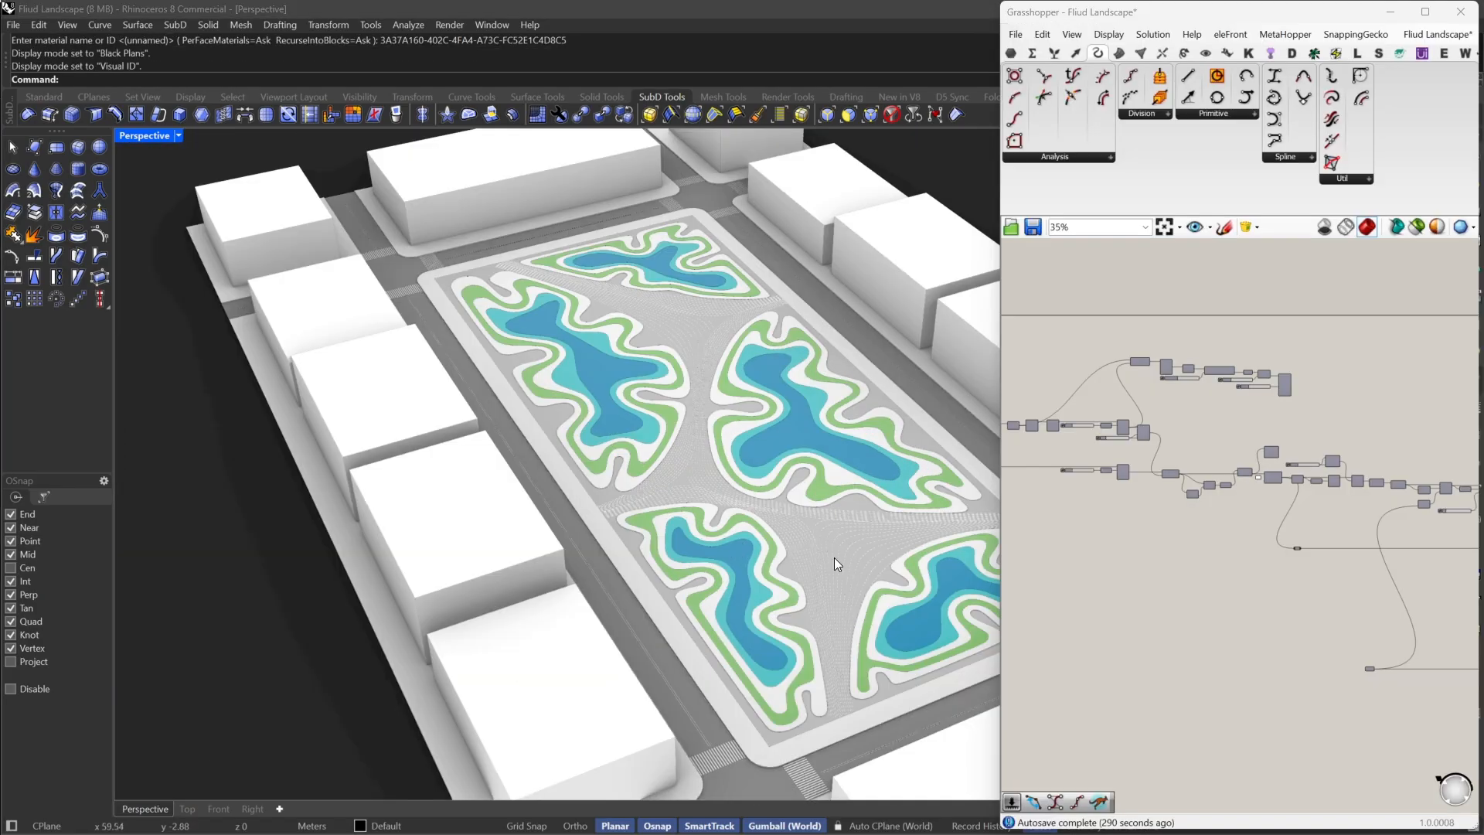
right_drag(834, 558, 761, 558)
right_drag(878, 487, 801, 508)
scroll(480, 498, down, 7)
scroll(867, 499, up, 14)
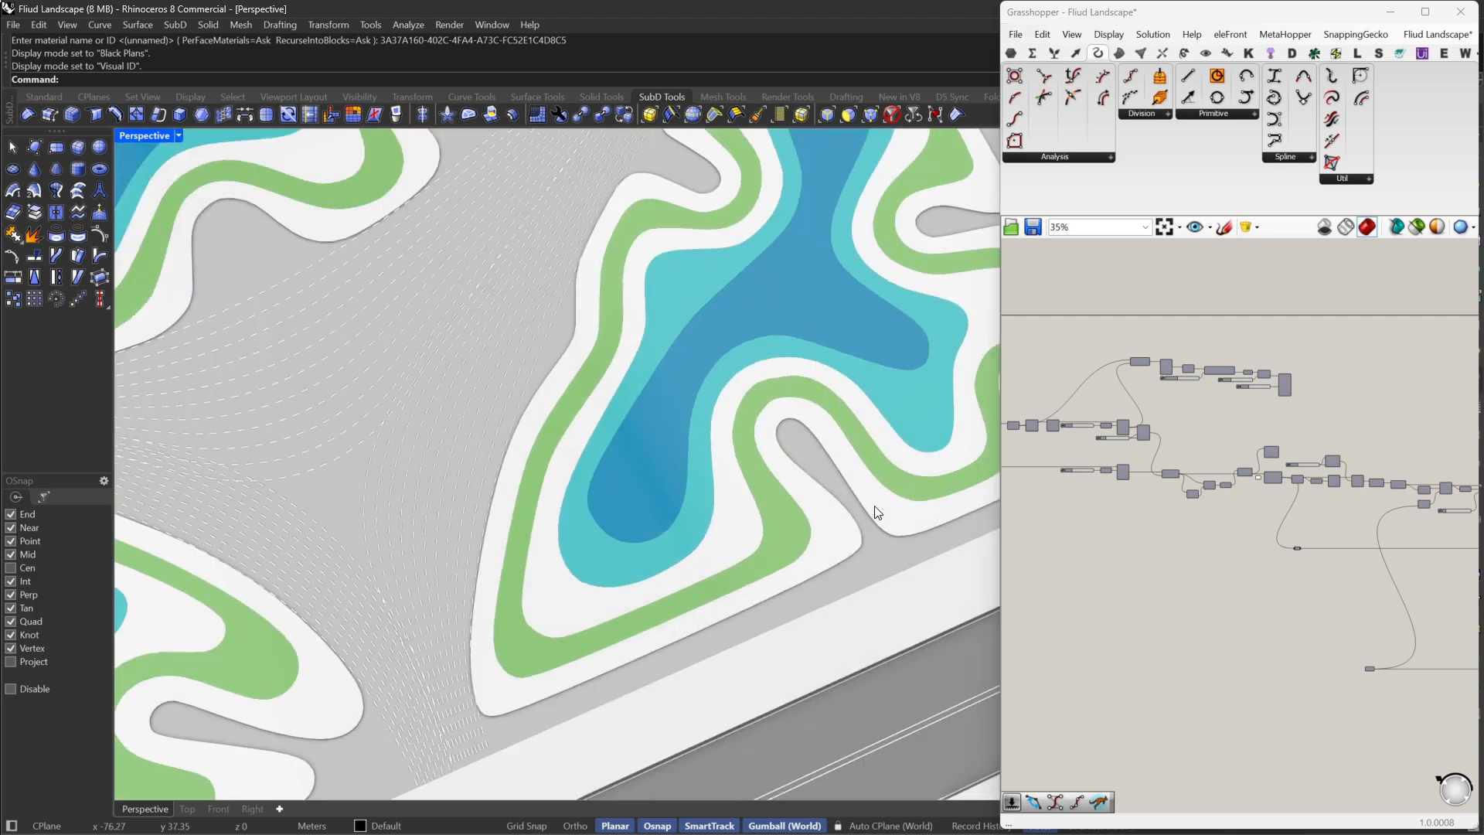
scroll(876, 513, down, 12)
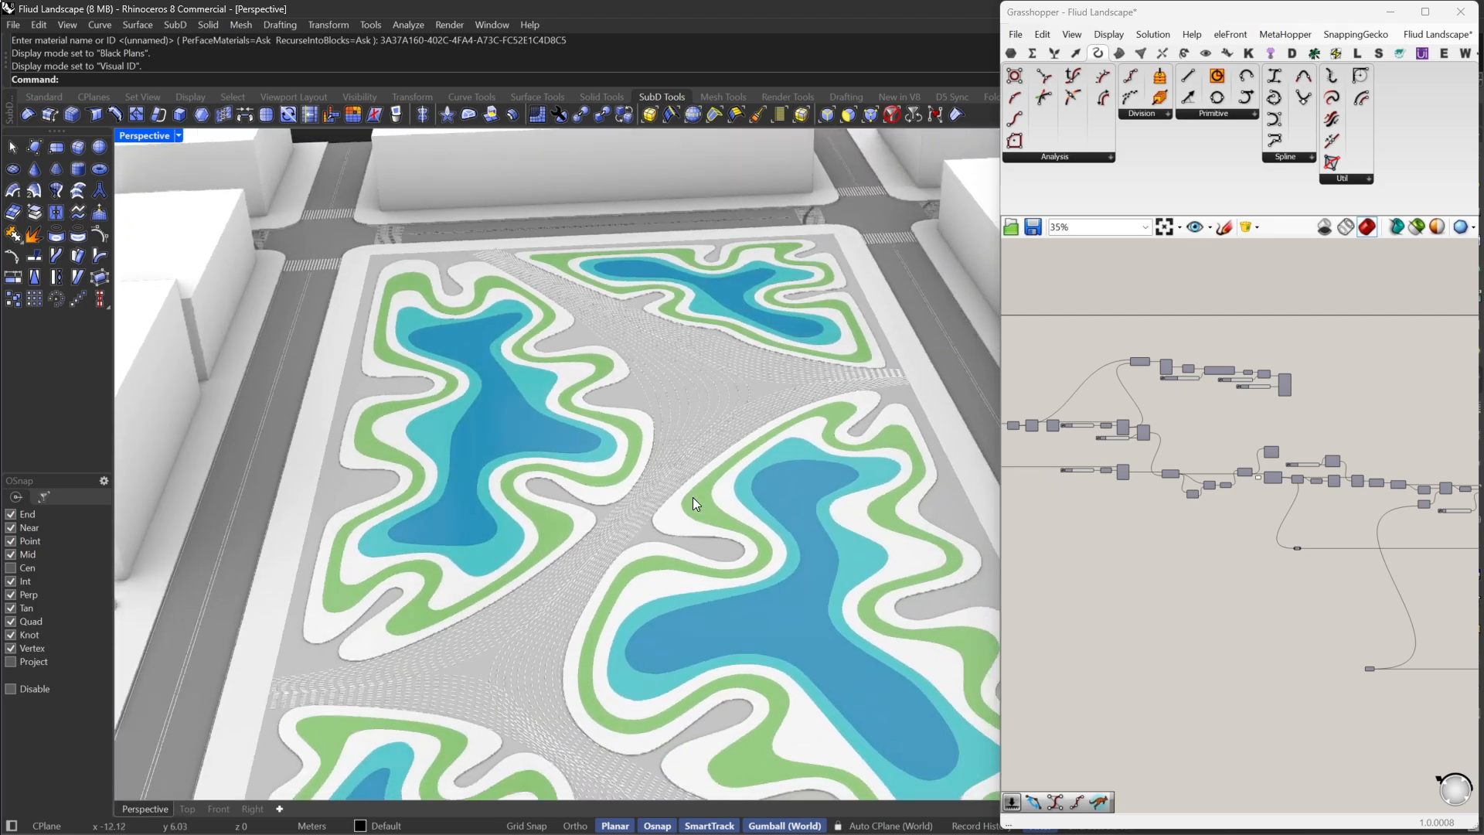
scroll(868, 442, up, 6)
right_drag(868, 442, 783, 447)
scroll(735, 419, down, 5)
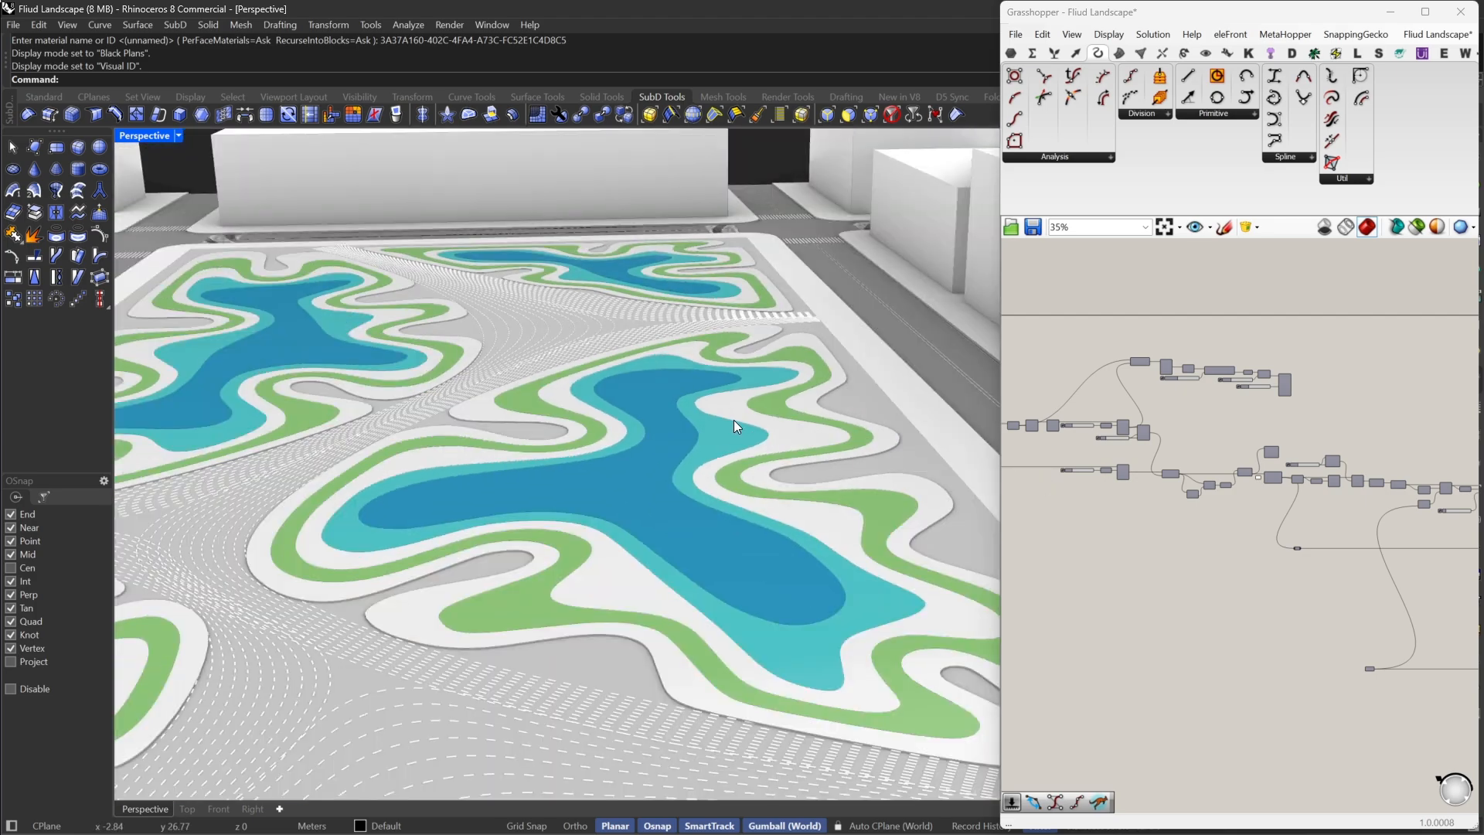
scroll(734, 420, down, 4)
right_drag(802, 521, 791, 520)
scroll(792, 519, down, 2)
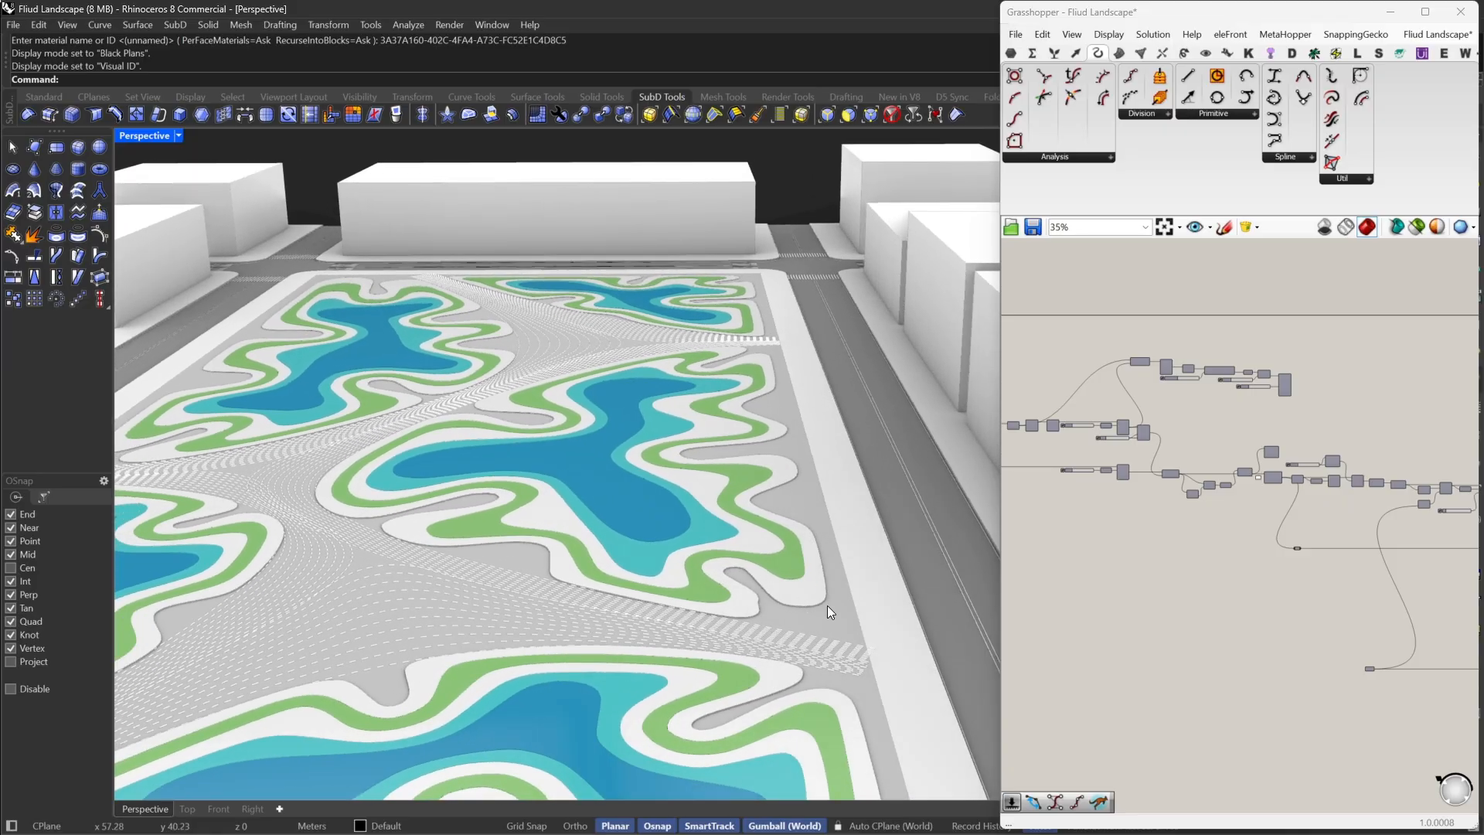
scroll(1292, 498, down, 3)
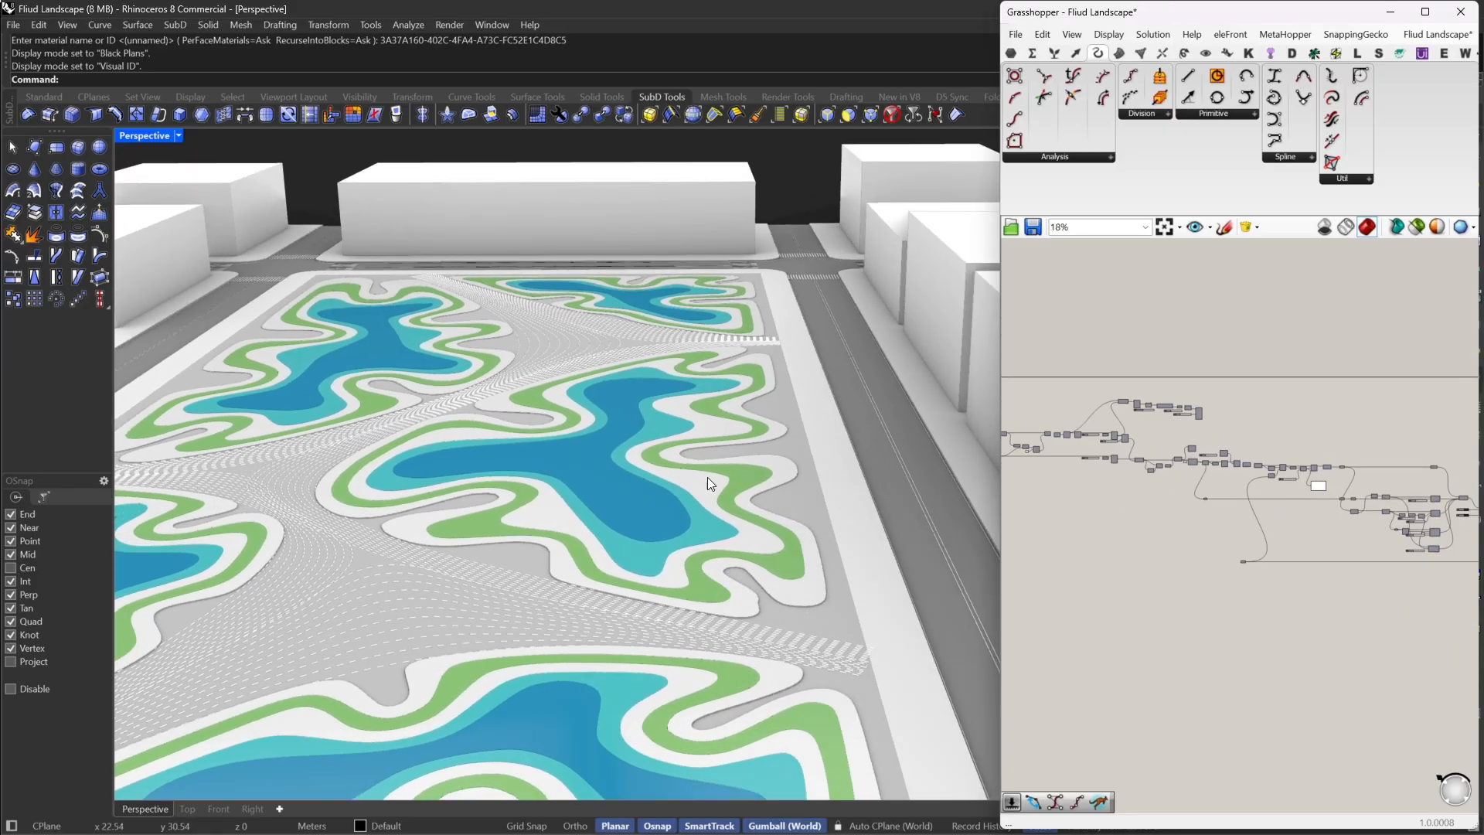
right_drag(707, 478, 761, 561)
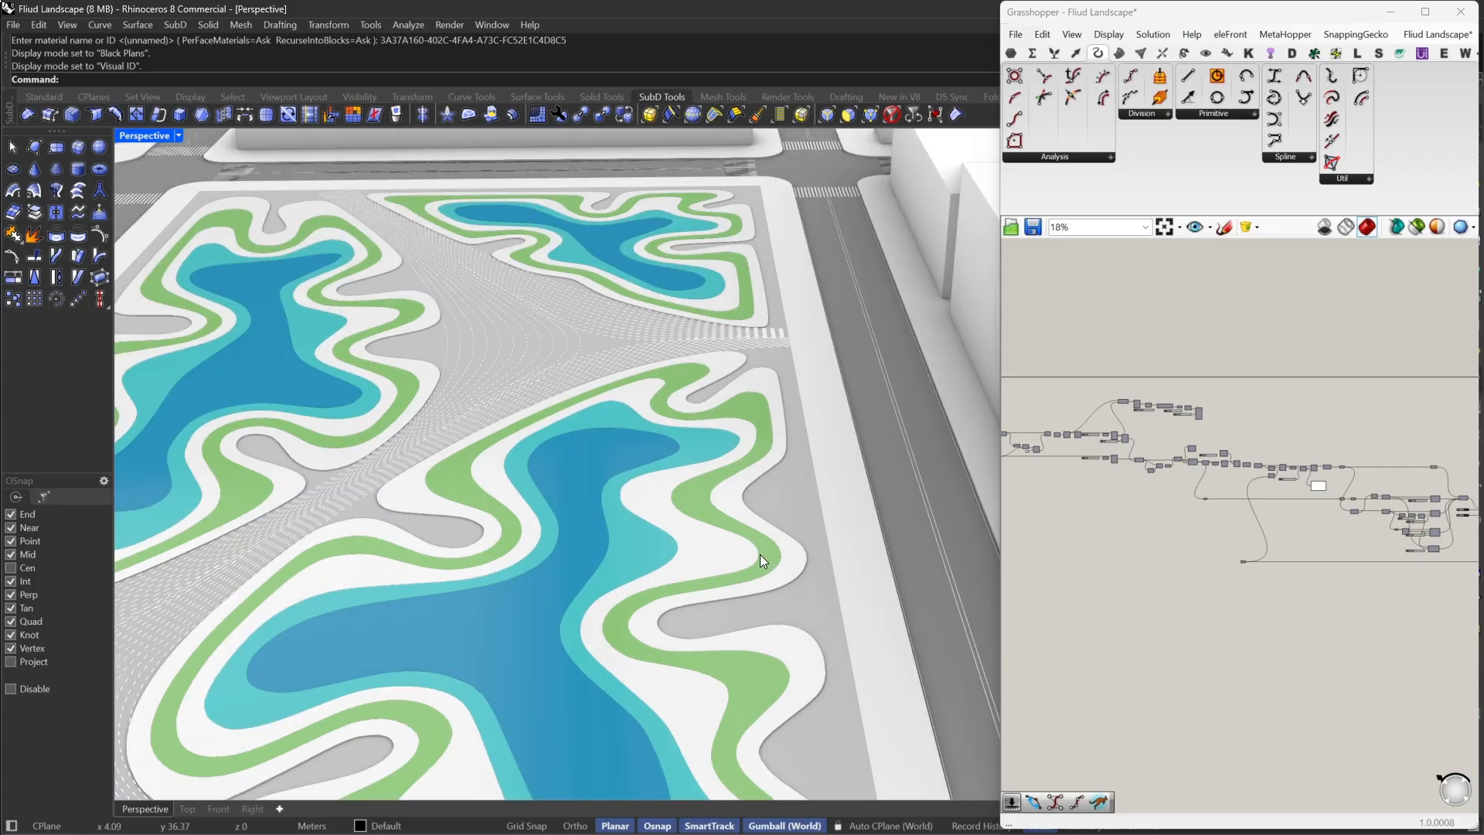
scroll(712, 559, up, 3)
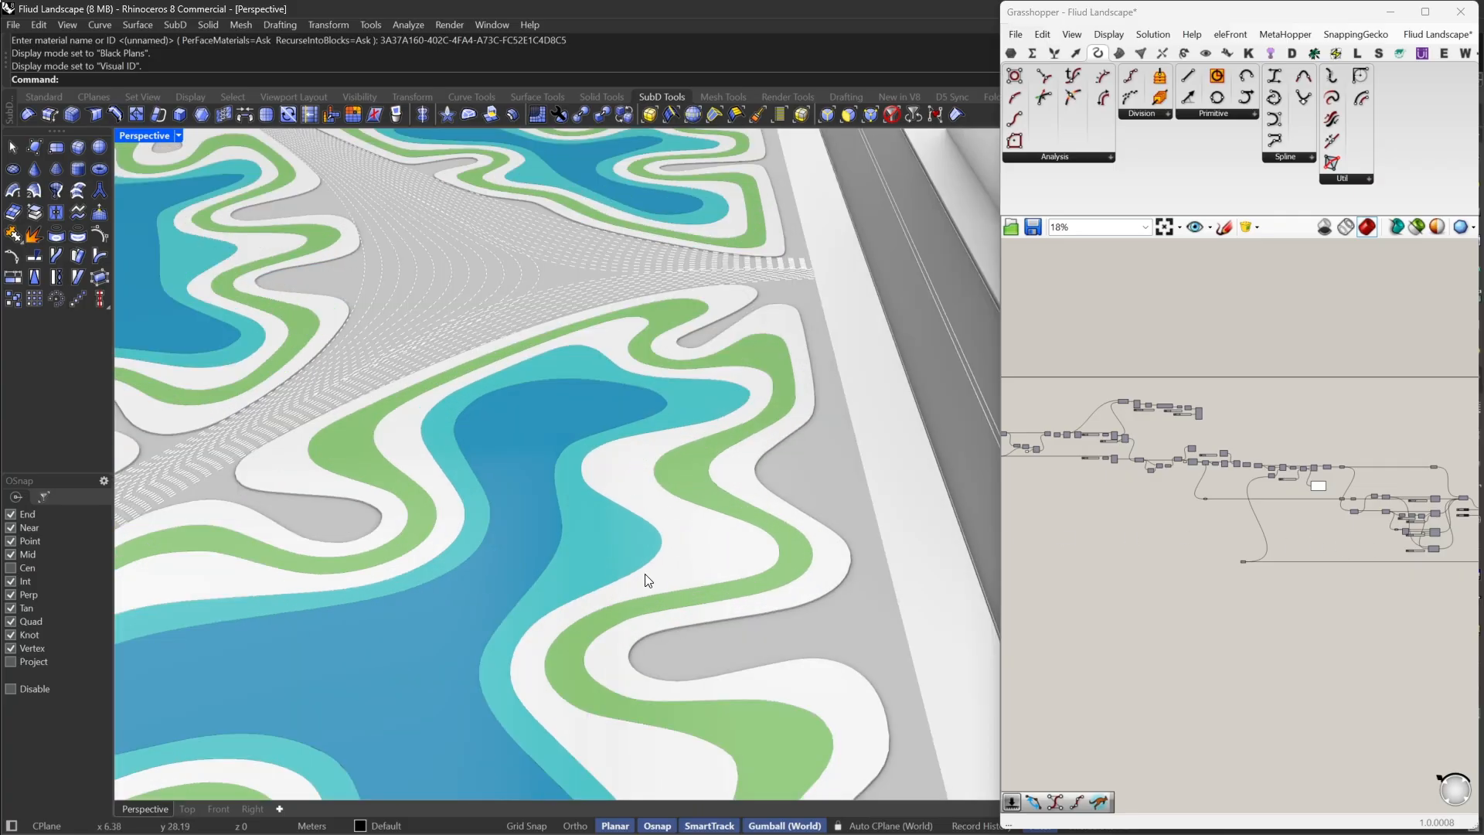
scroll(1283, 485, up, 9)
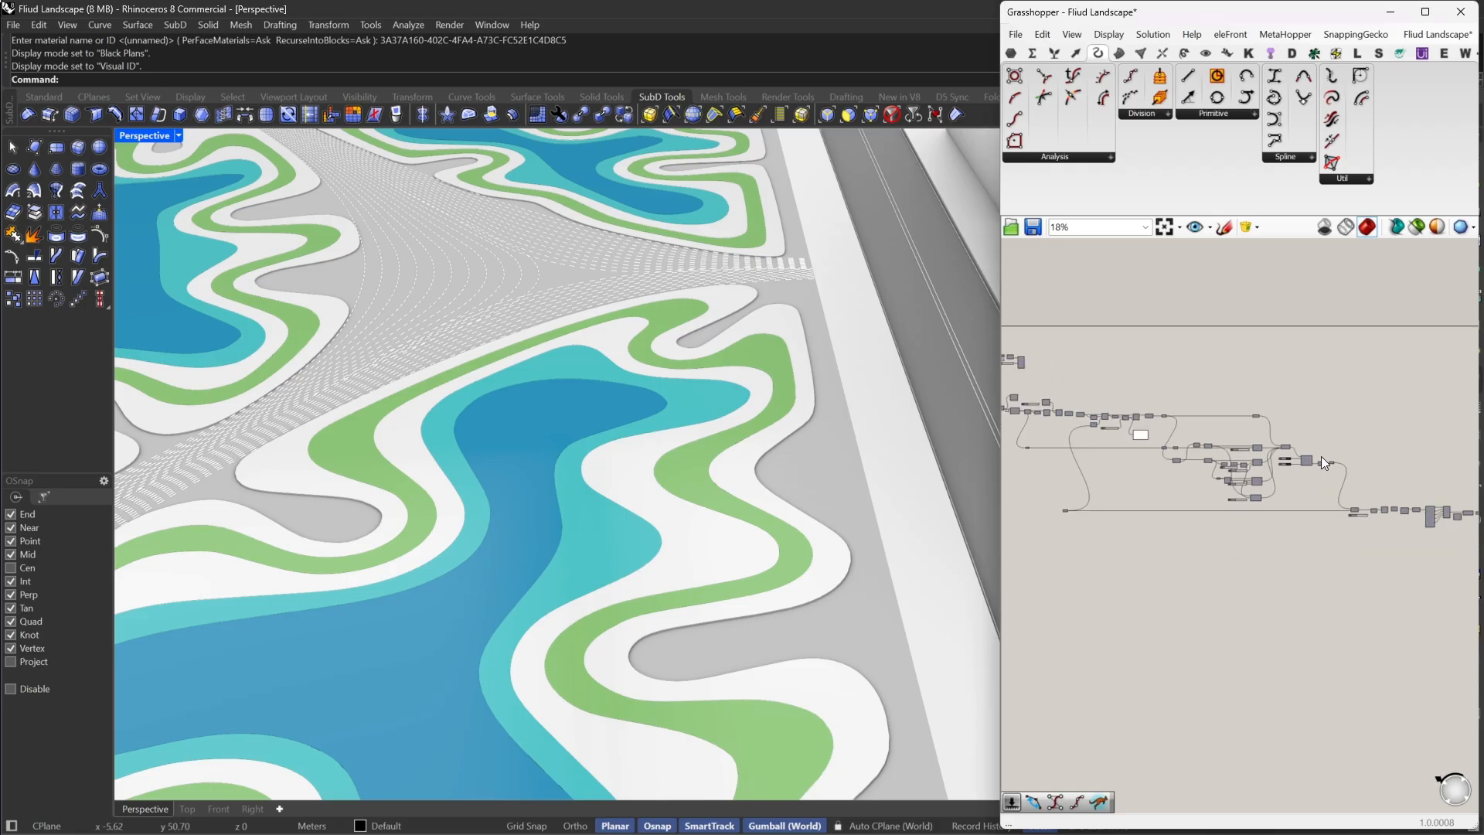
right_drag(1165, 421, 1096, 466)
right_drag(1084, 411, 1158, 423)
double_click(1159, 424)
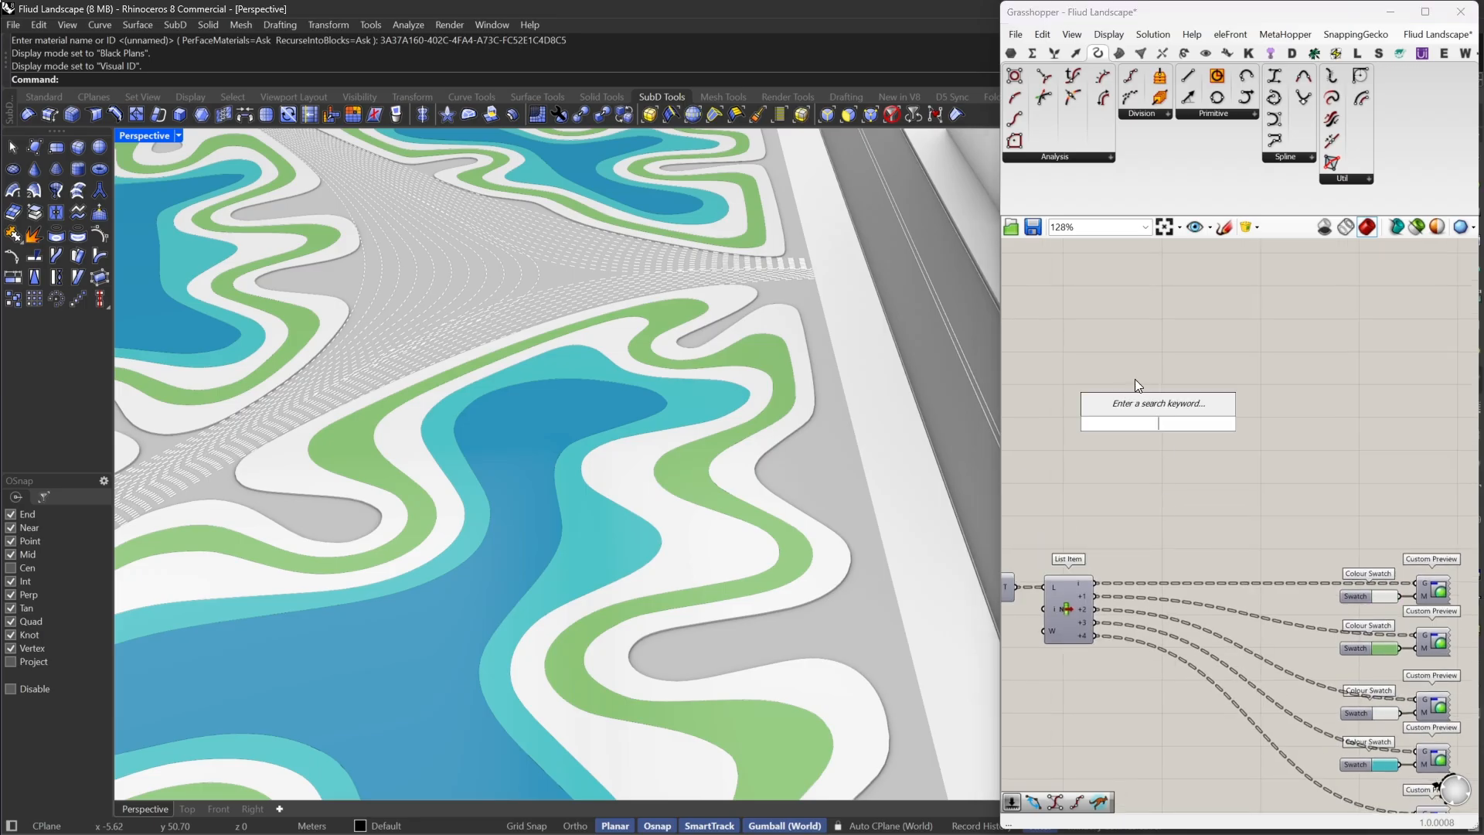
text(off)
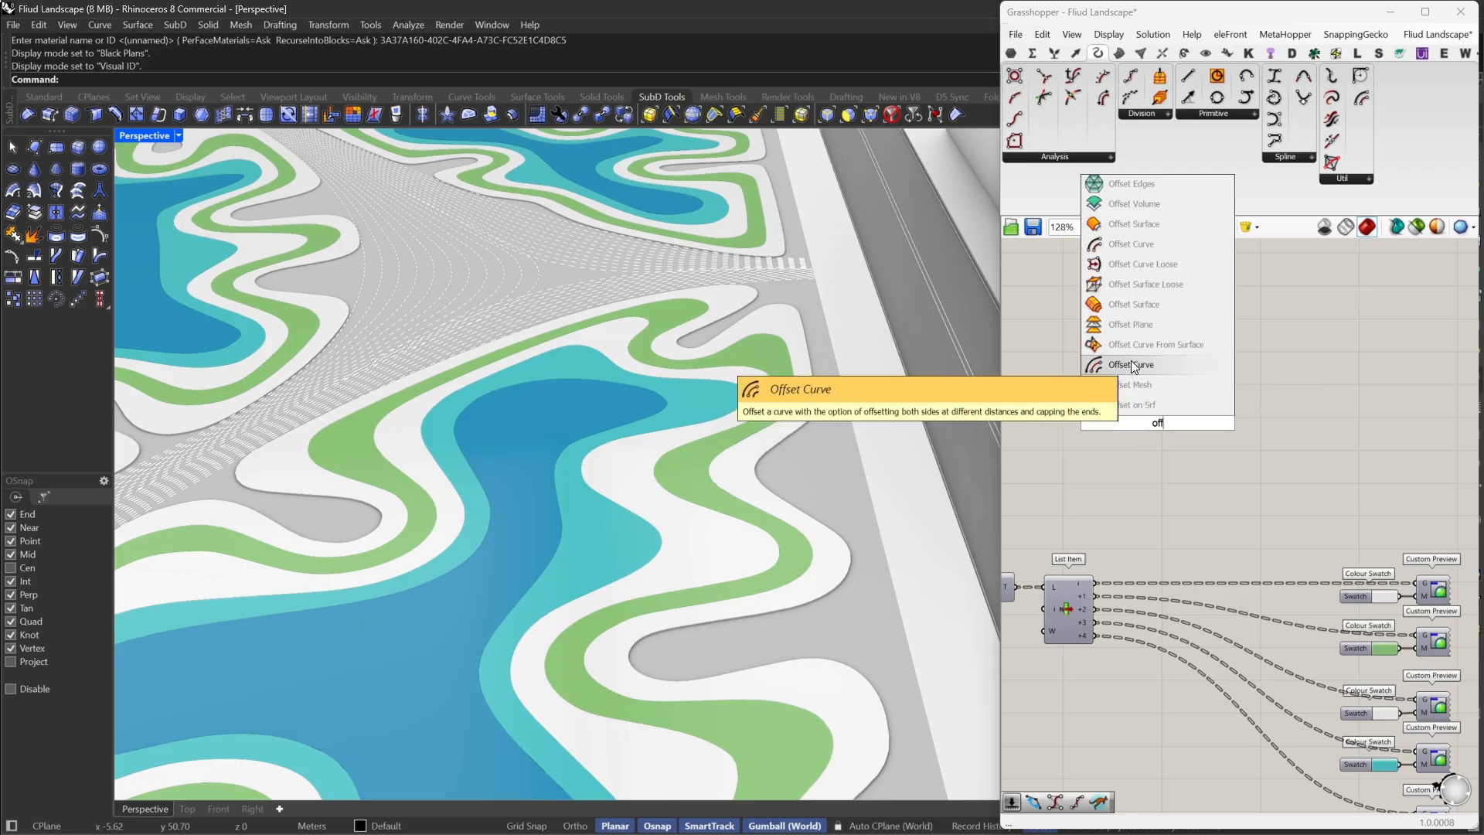
click(1134, 366)
right_drag(1101, 429, 1268, 415)
drag(1209, 377, 1165, 444)
click(1231, 399)
drag(1231, 399, 1254, 388)
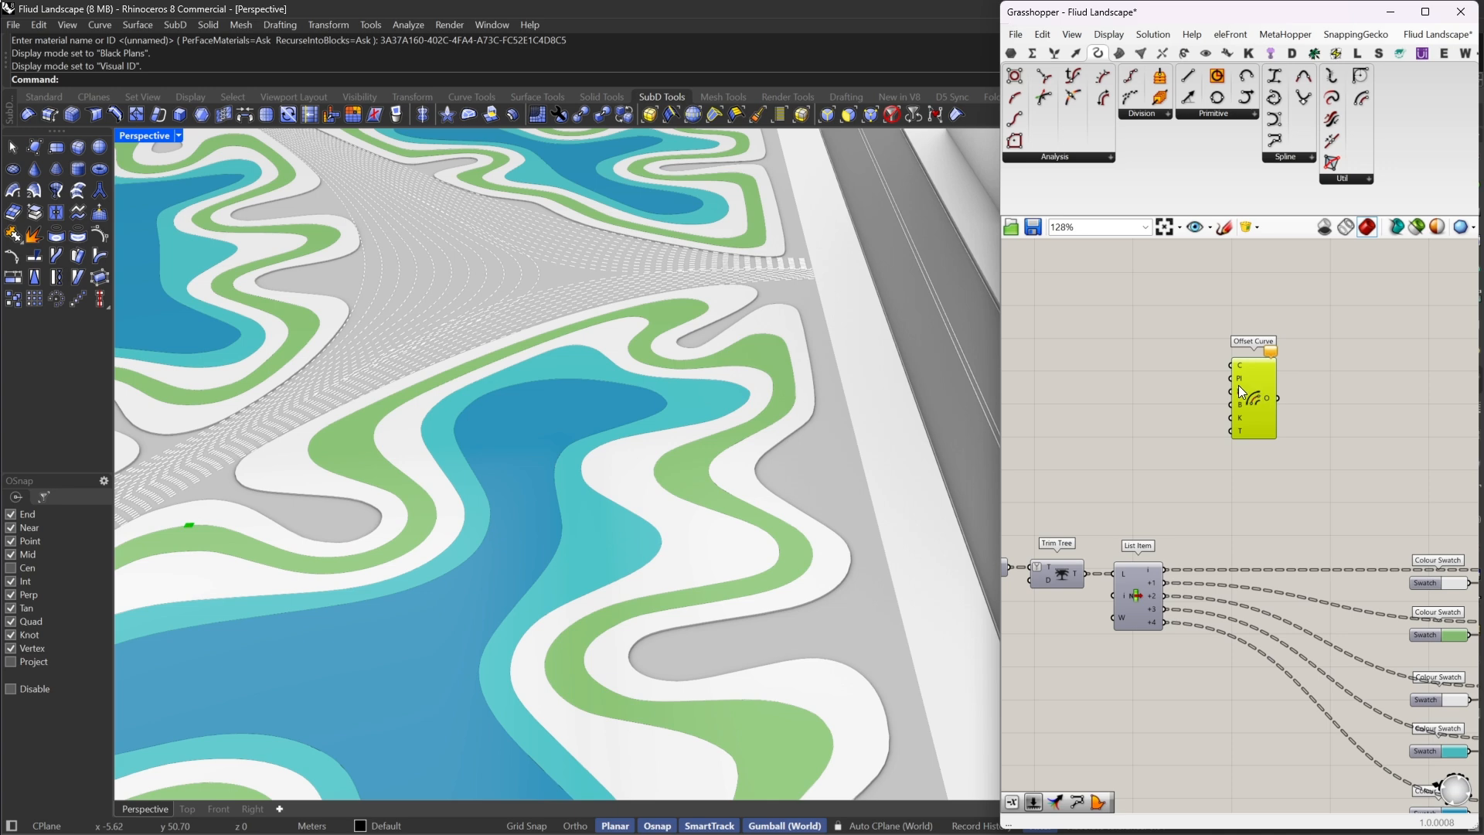
right_drag(1254, 388, 1175, 374)
drag(1175, 373, 1201, 366)
right_drag(1201, 366, 1178, 361)
key(Delete)
Add the four-input Offset Curve component above the List Item and connect List Item output +3 to its C input
double_click(1138, 421)
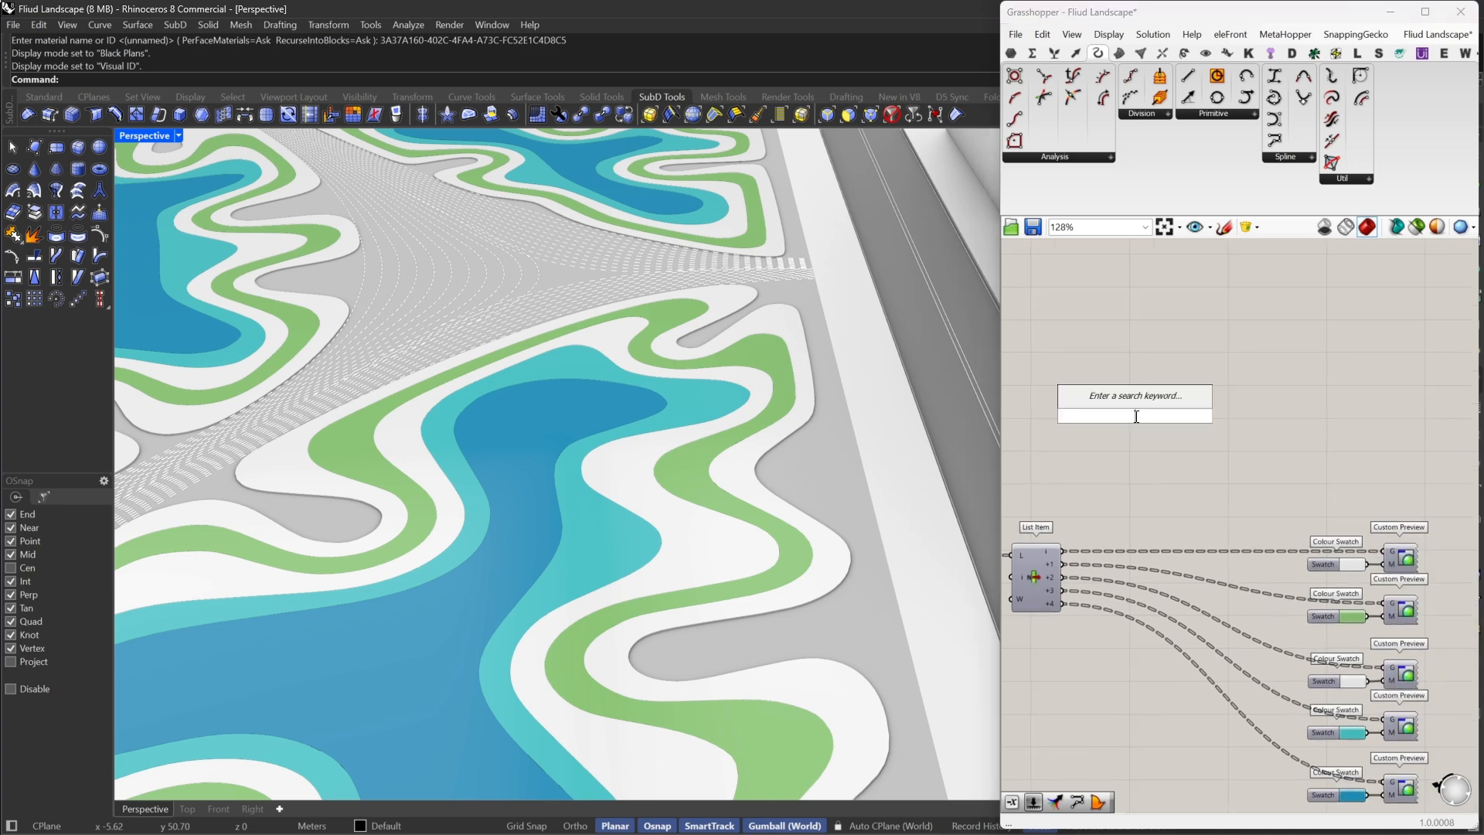
text(of)
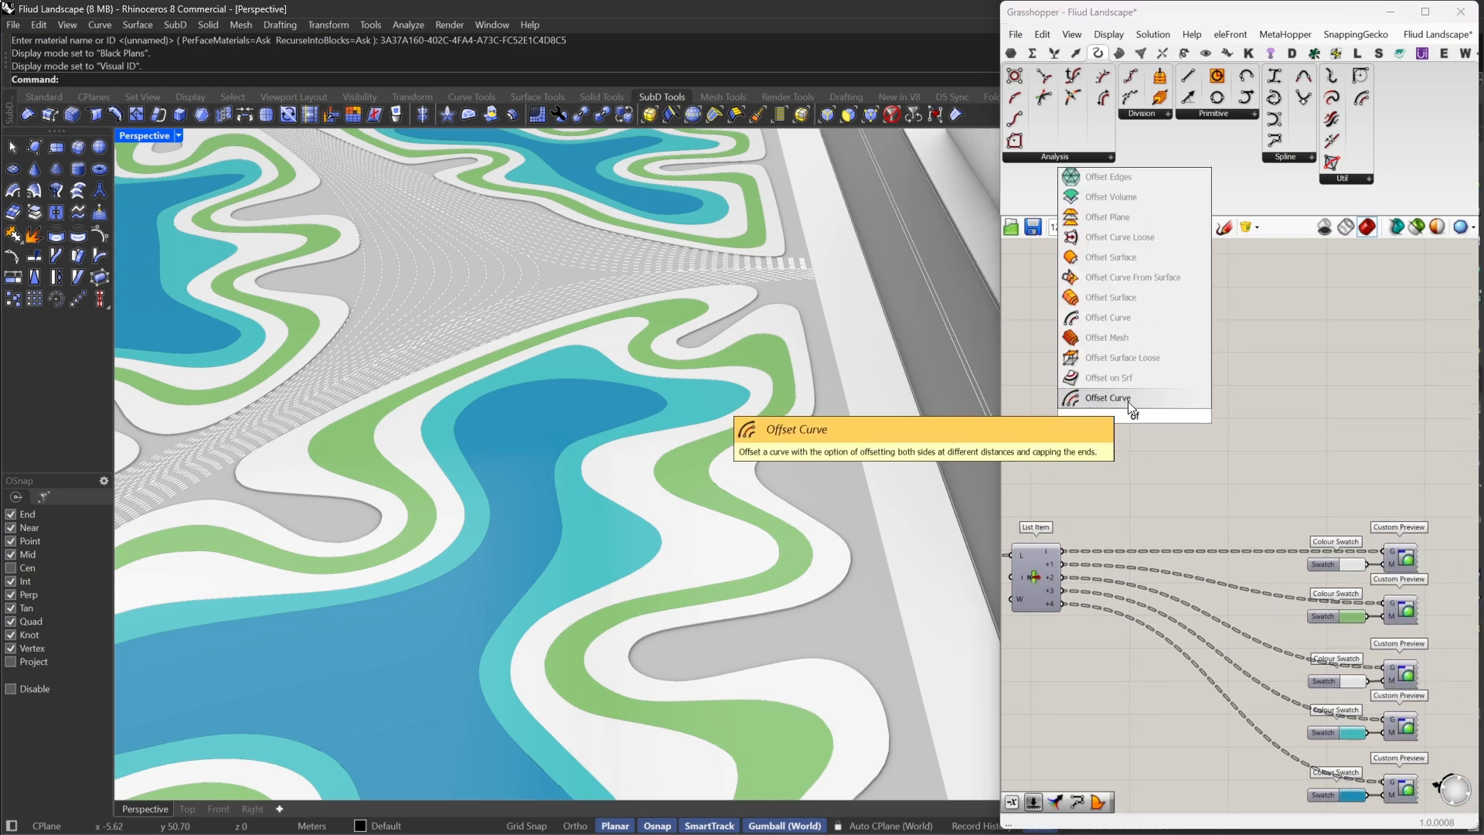
click(1118, 322)
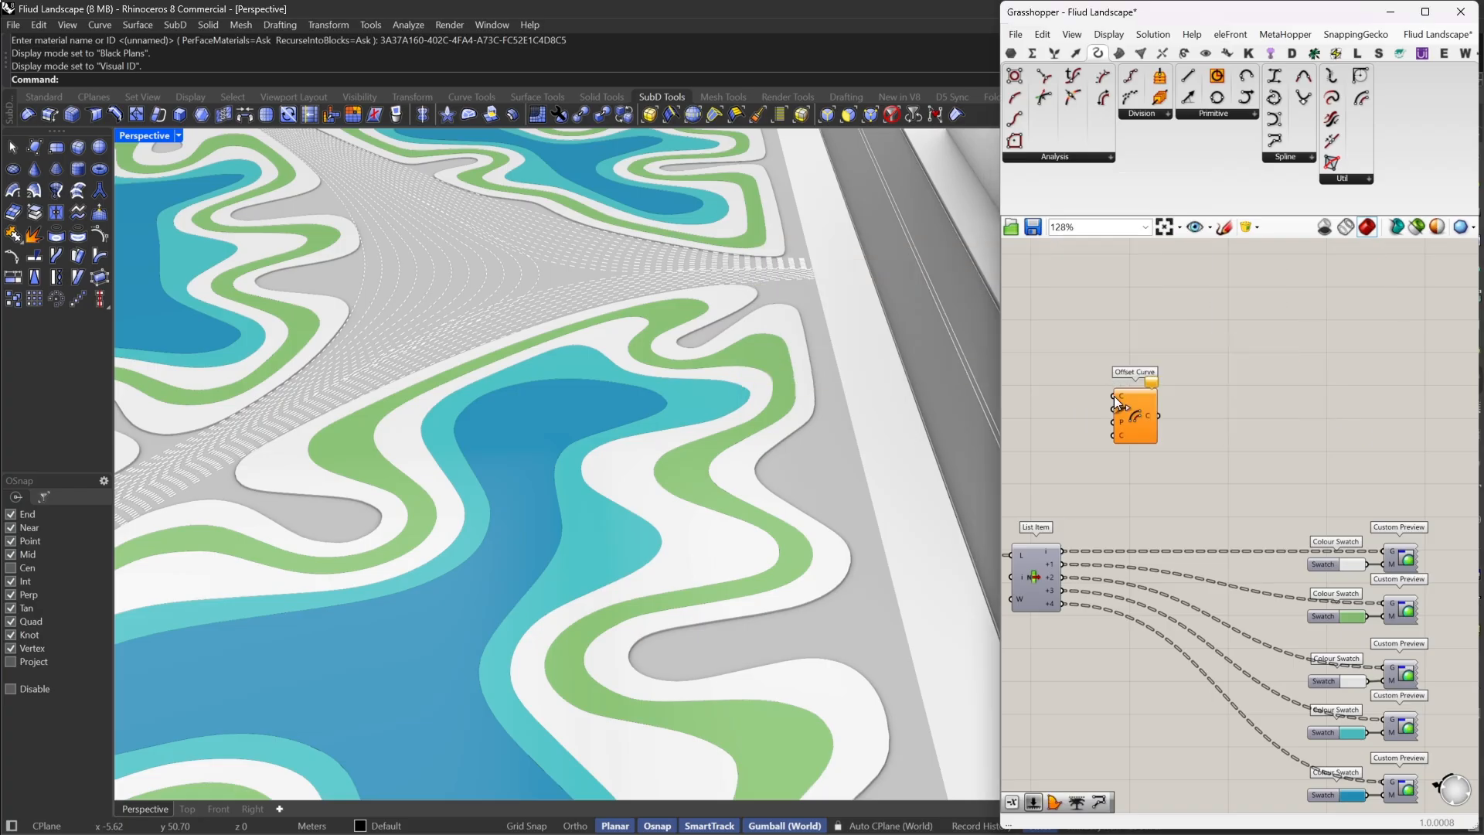
drag(1114, 396, 1064, 576)
drag(1134, 430, 1276, 389)
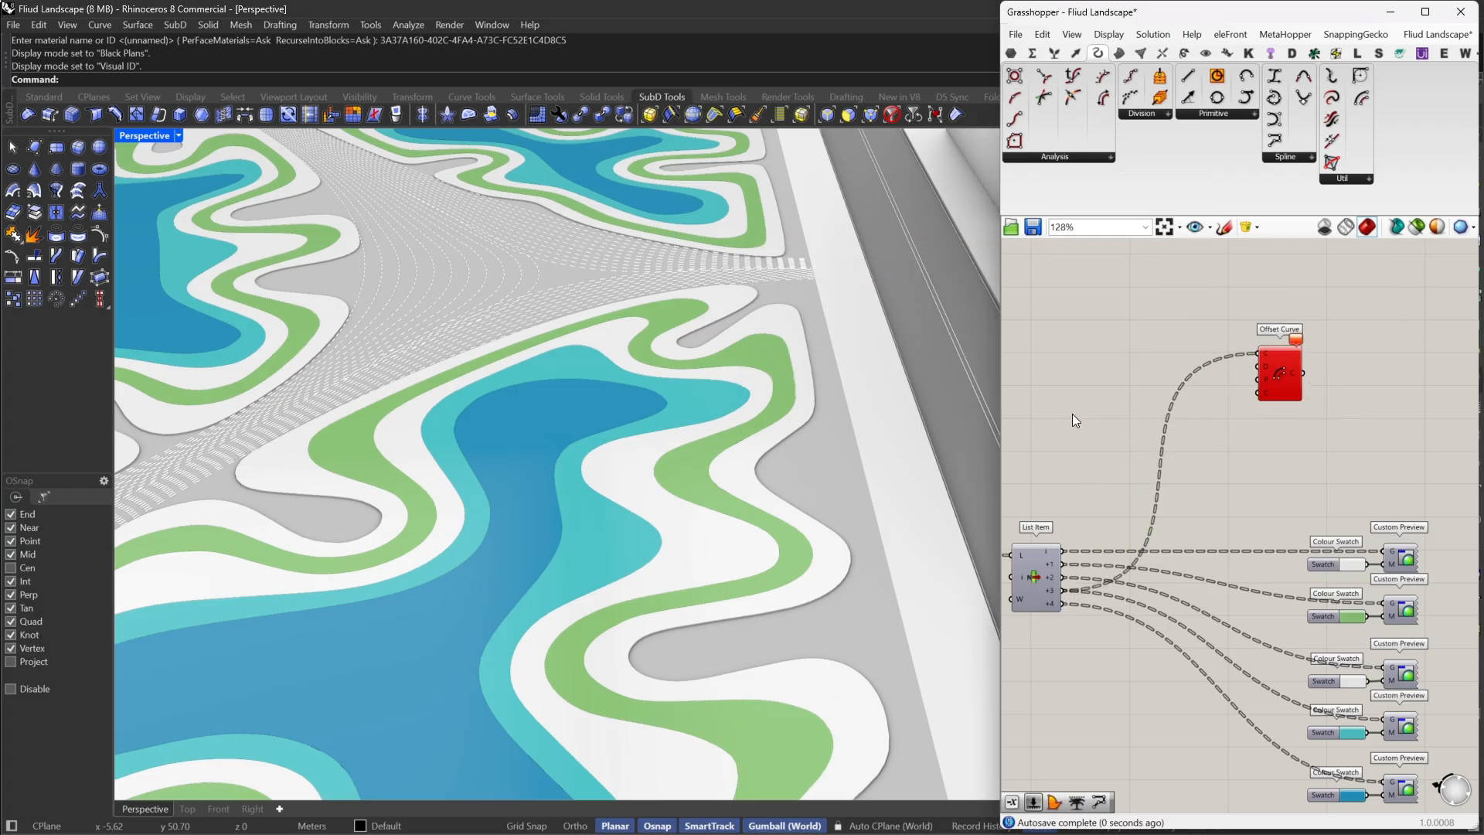
Add a Brep Edges component fed by List Item output +3, and connect its En output to Offset Curve's C input
double_click(1073, 415)
text(ed)
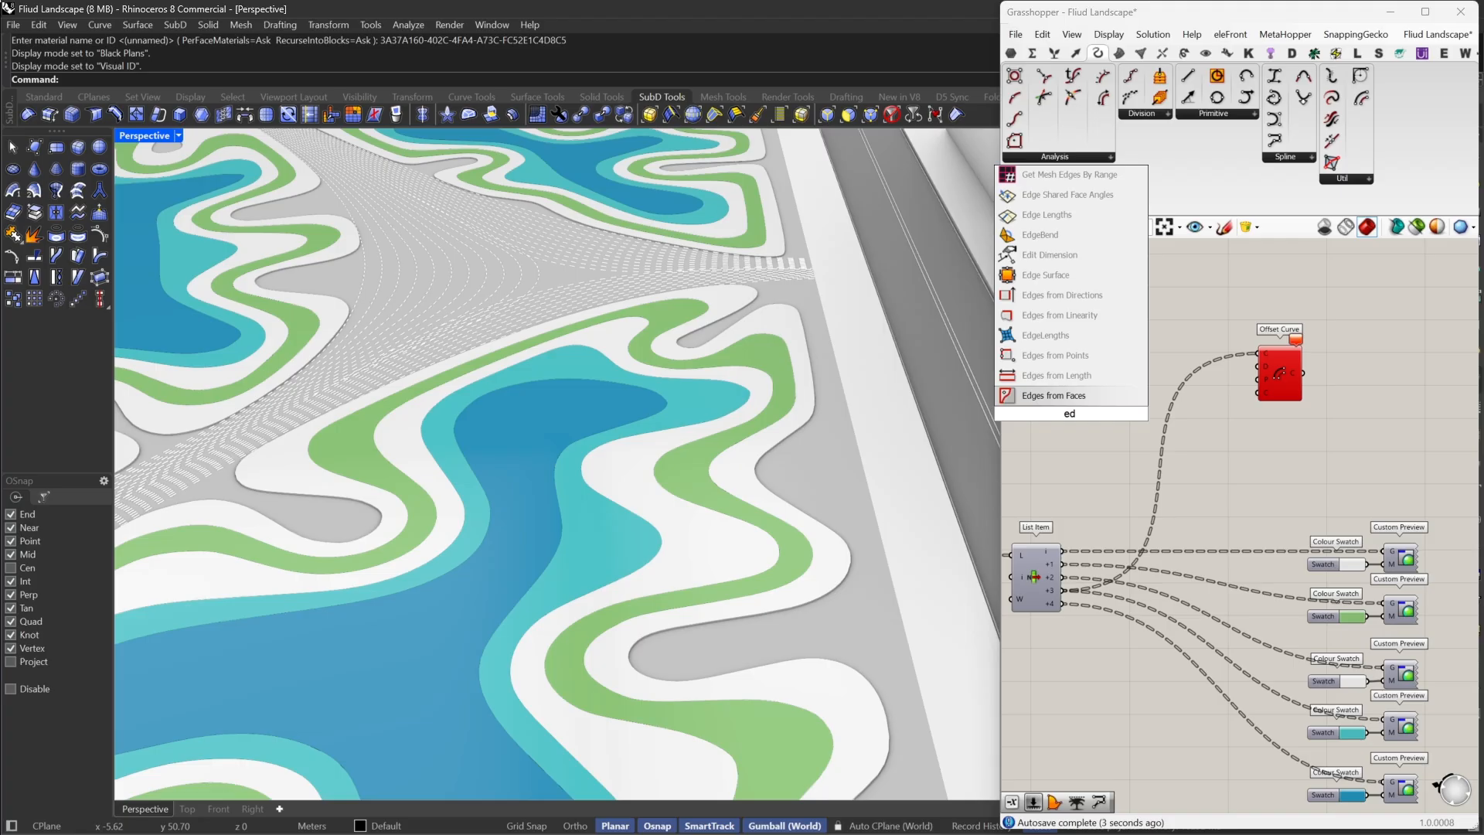
text( b)
click(1073, 392)
drag(1048, 414, 1065, 588)
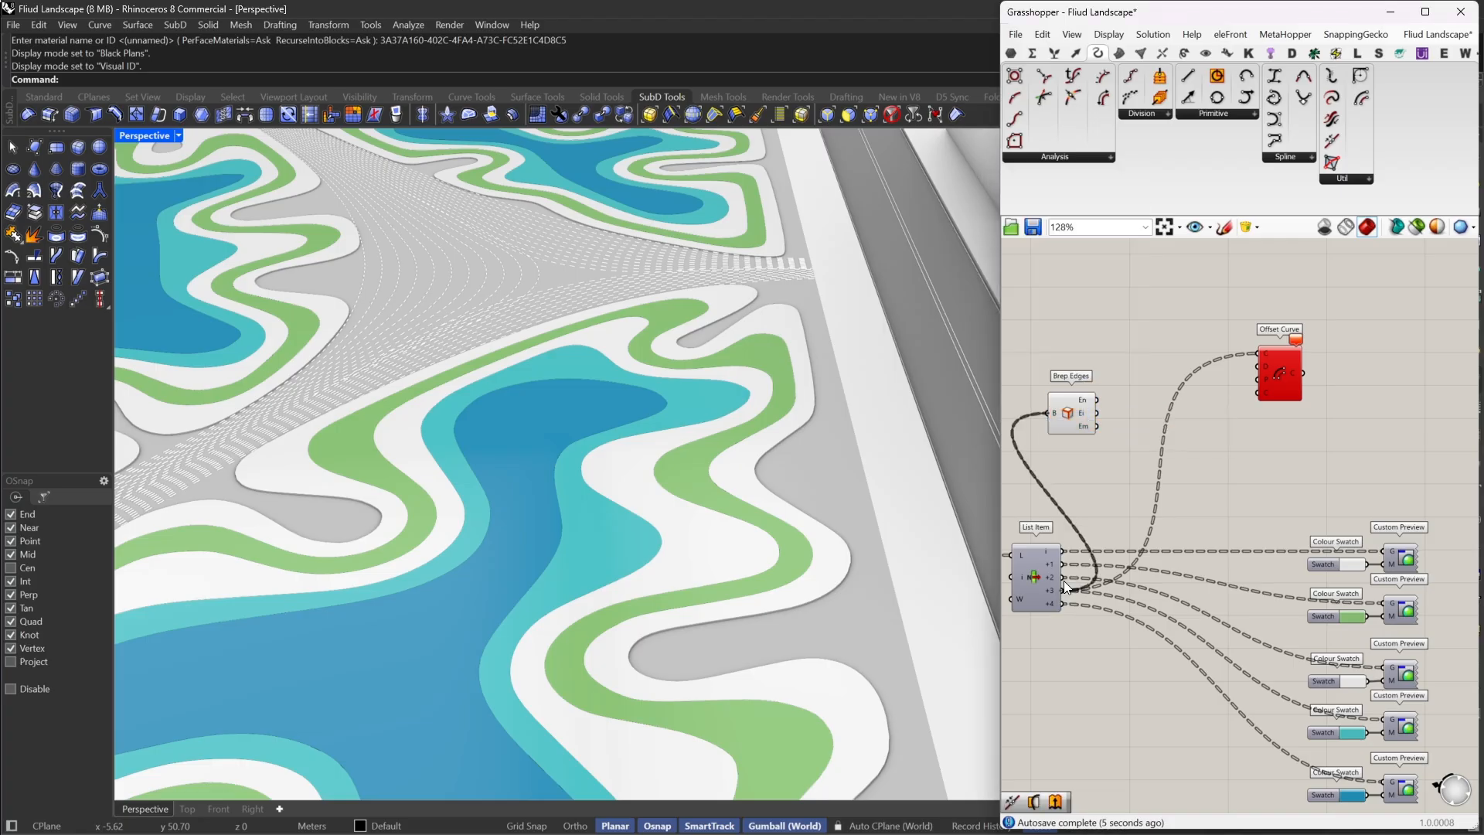
drag(1082, 401, 1254, 353)
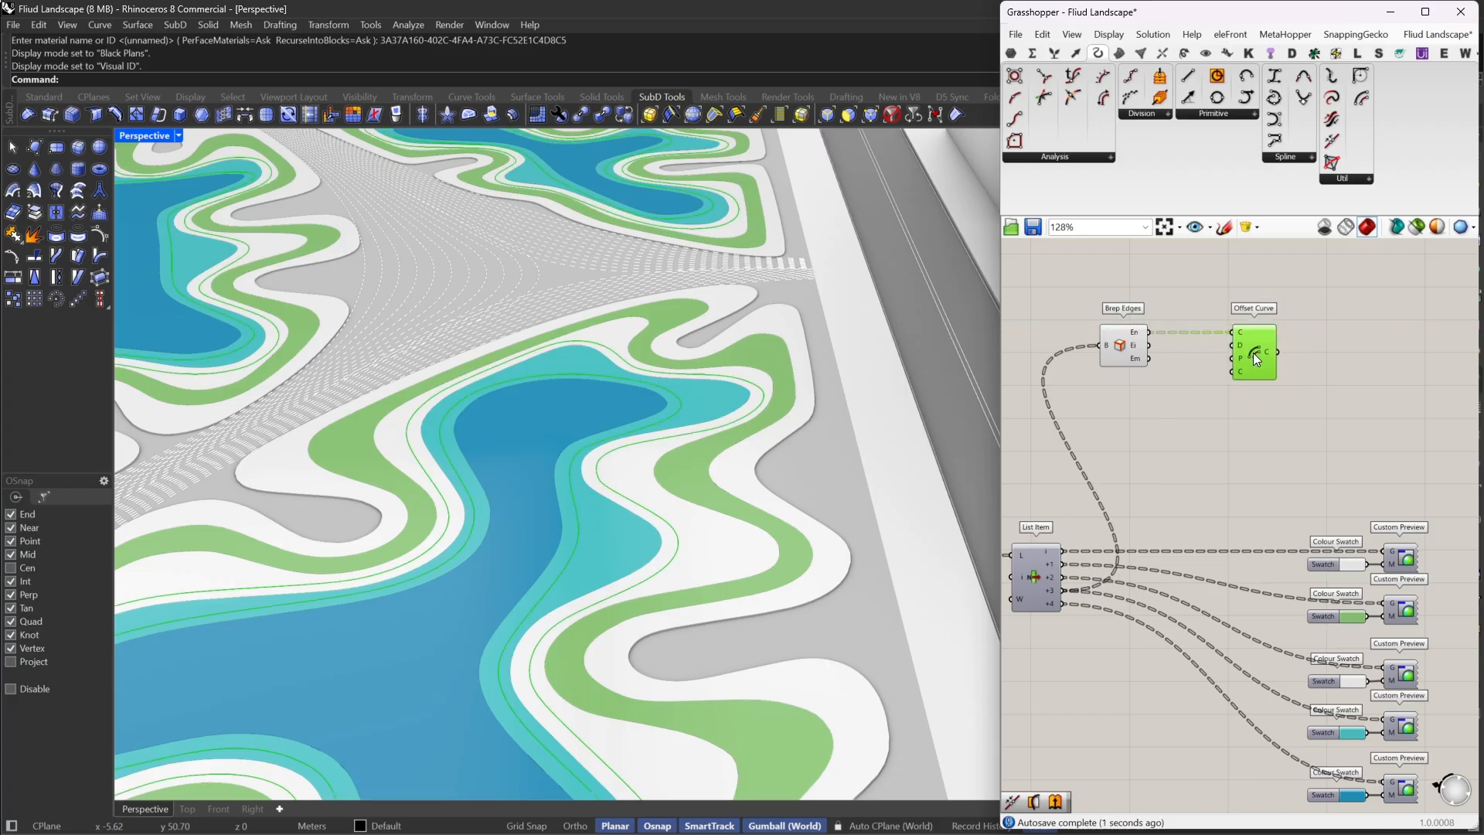
right_drag(744, 415, 701, 489)
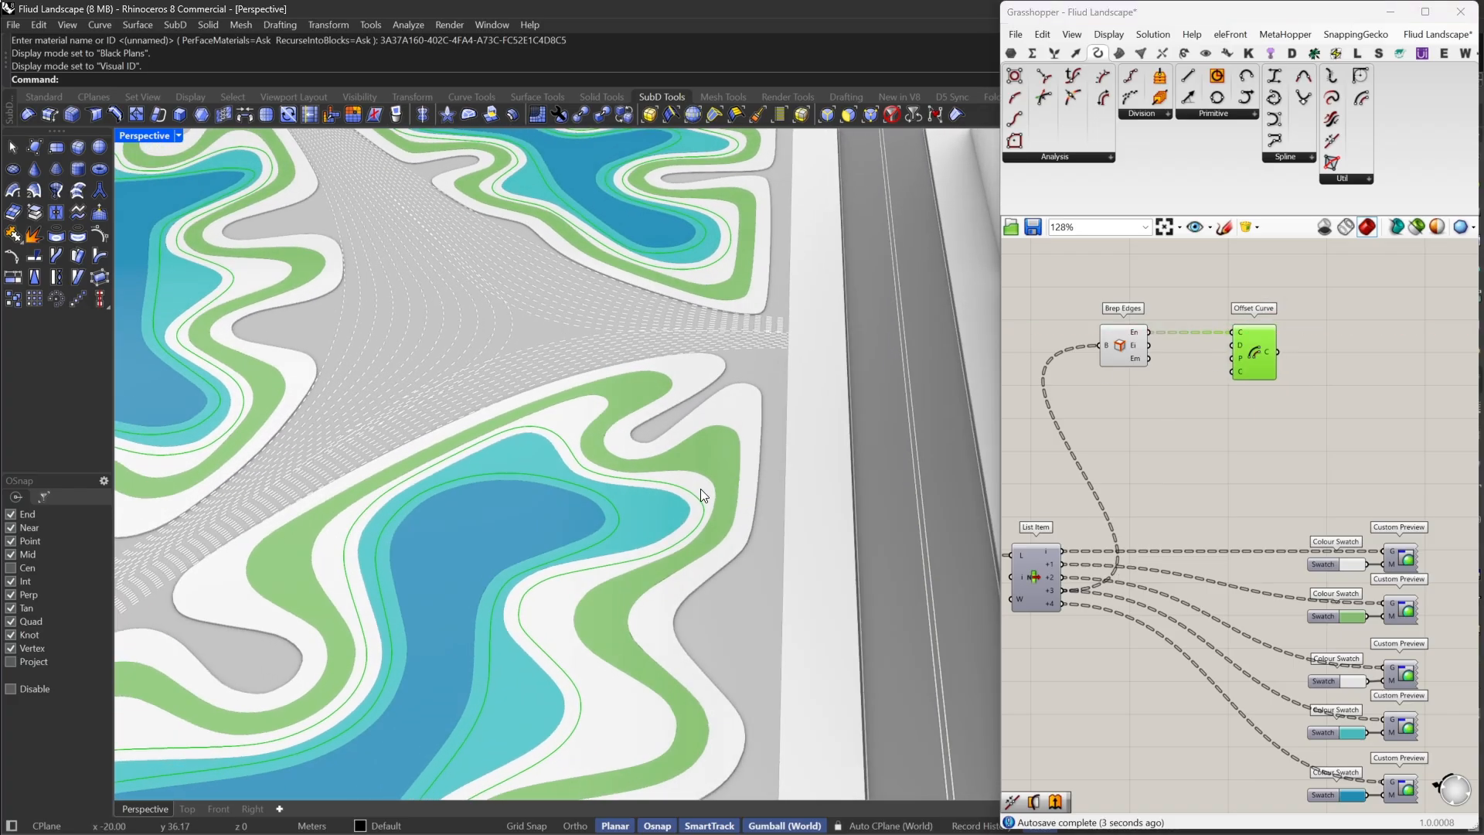
scroll(614, 540, up, 2)
scroll(1252, 377, up, 3)
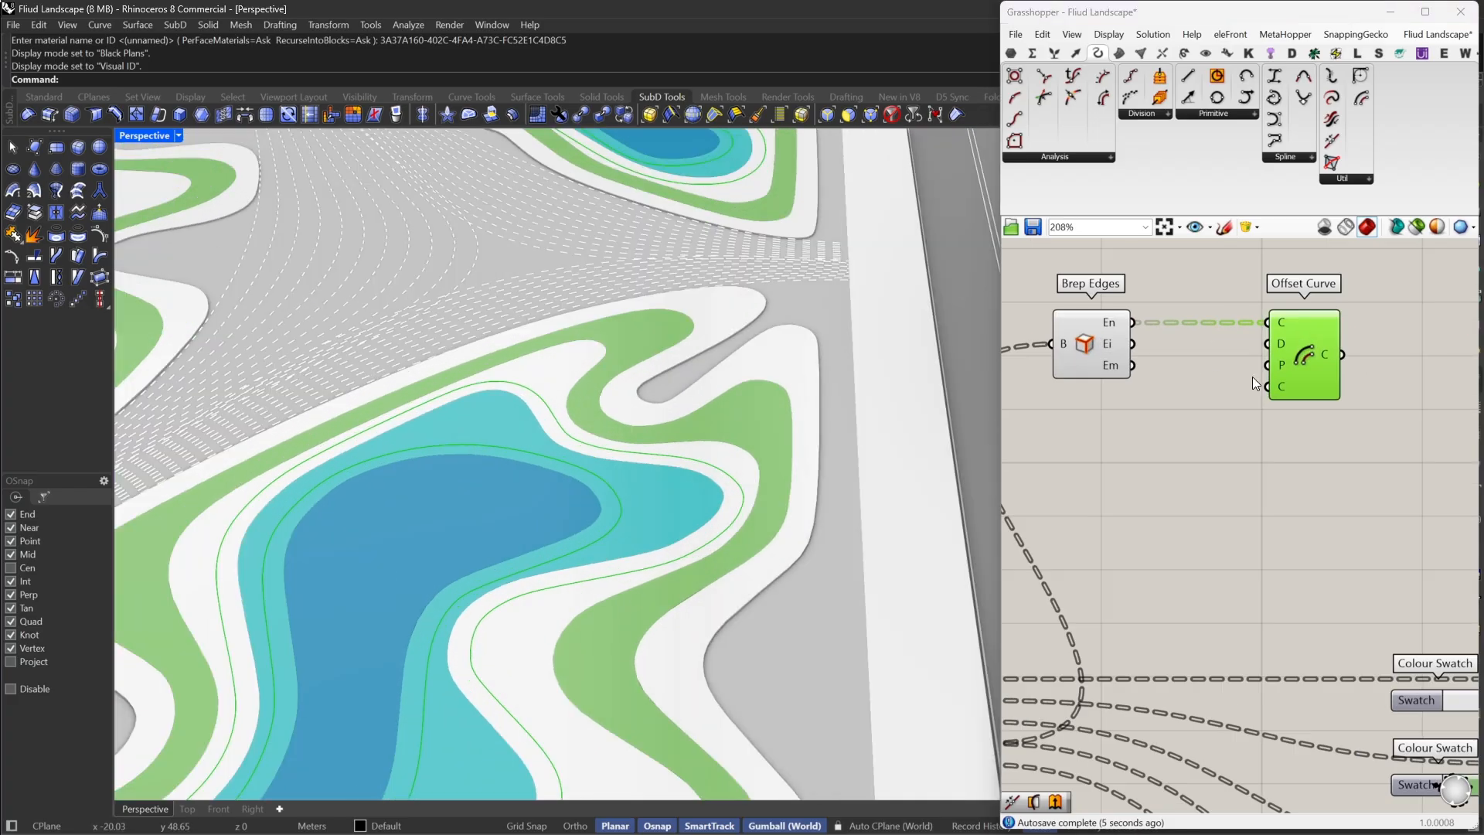
Set Offset Curve's D input to the multiple numbers 1 and -1
right_click(1275, 372)
right_drag(1276, 349, 1157, 377)
right_click(1160, 375)
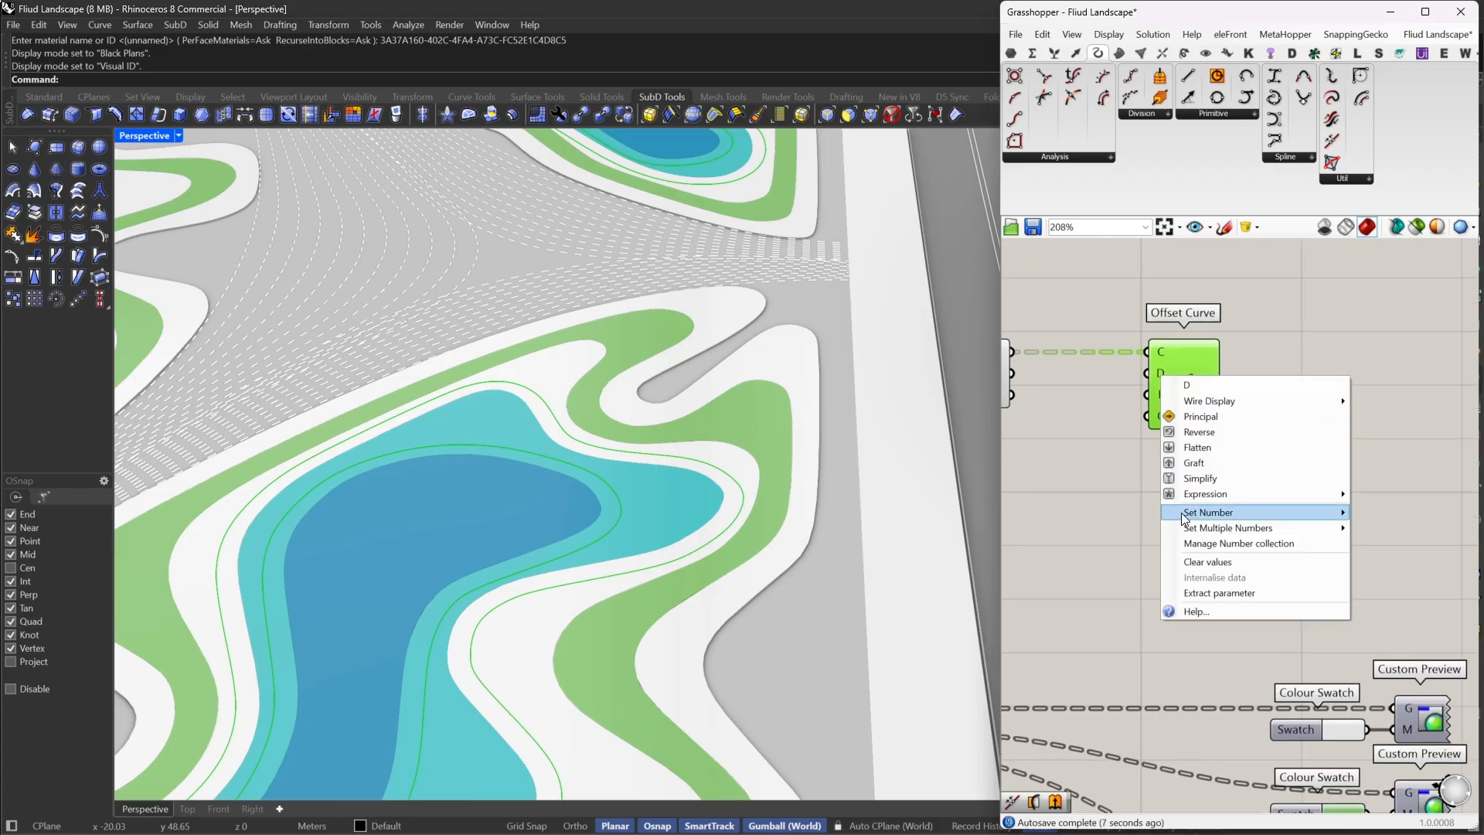
mouse_move(1188, 531)
click(1038, 545)
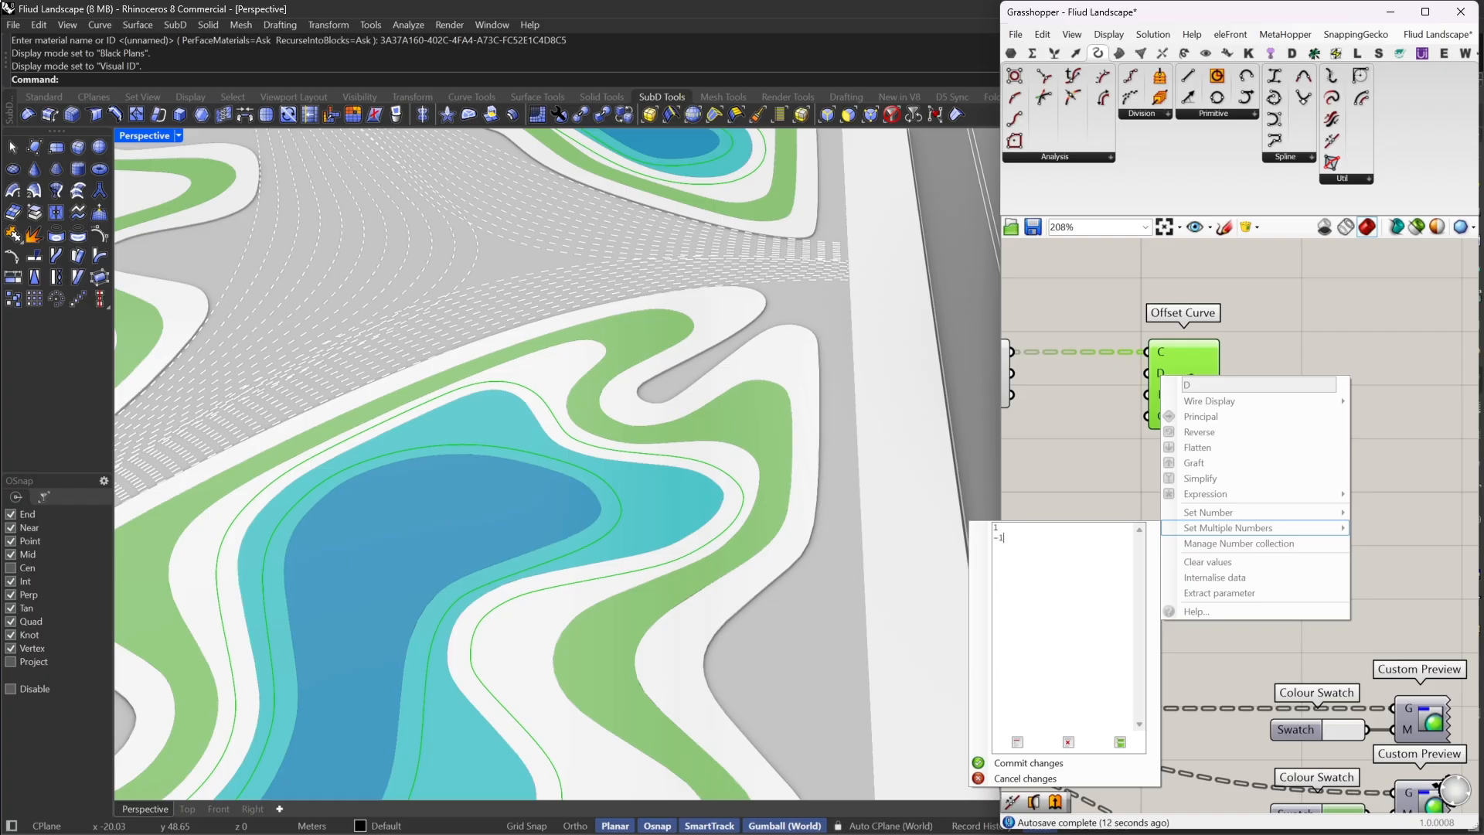
click(1028, 764)
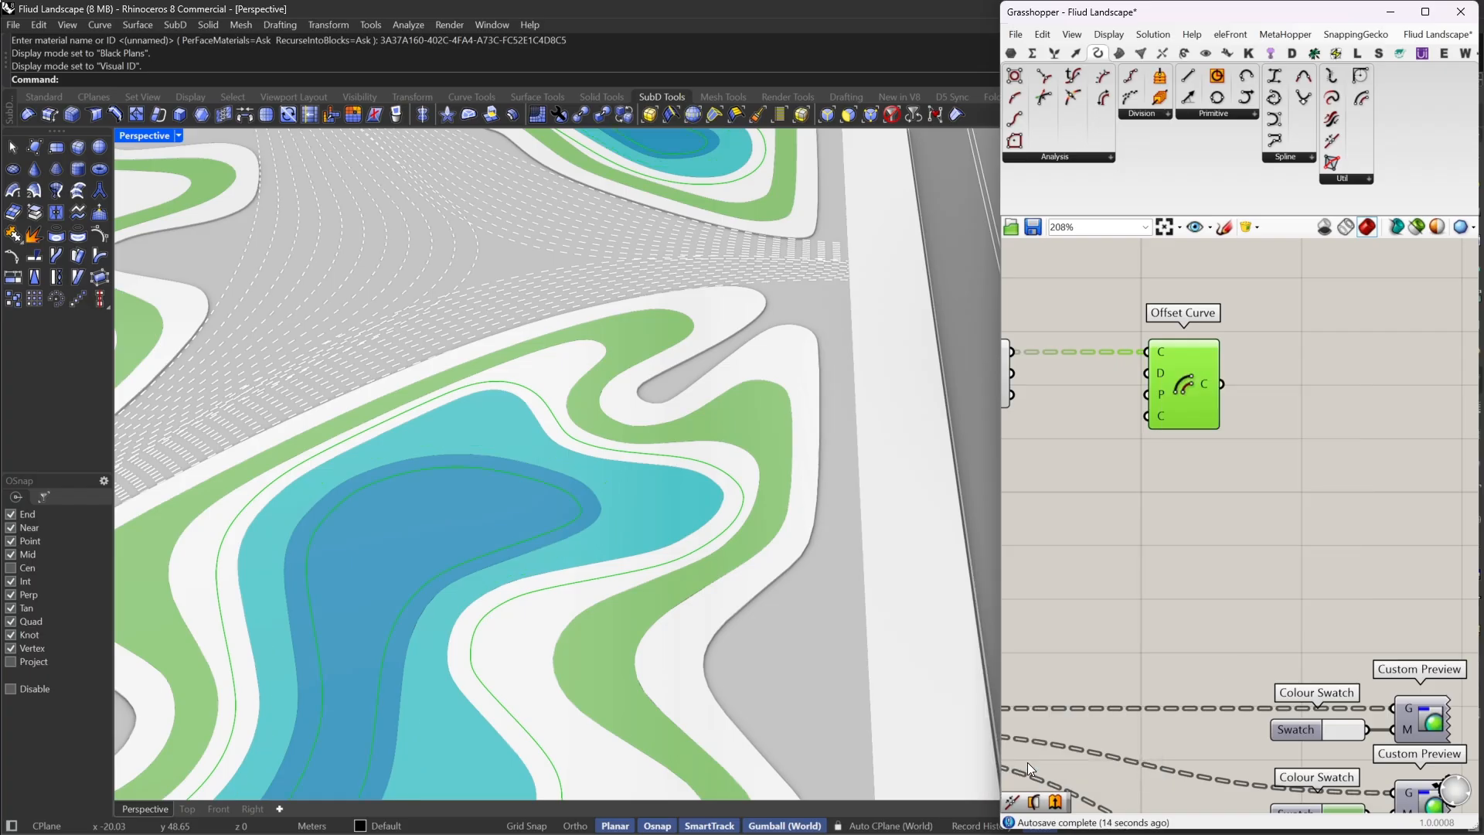
Apply Reverse to Offset Curve's C input
right_click(1162, 349)
click(1203, 442)
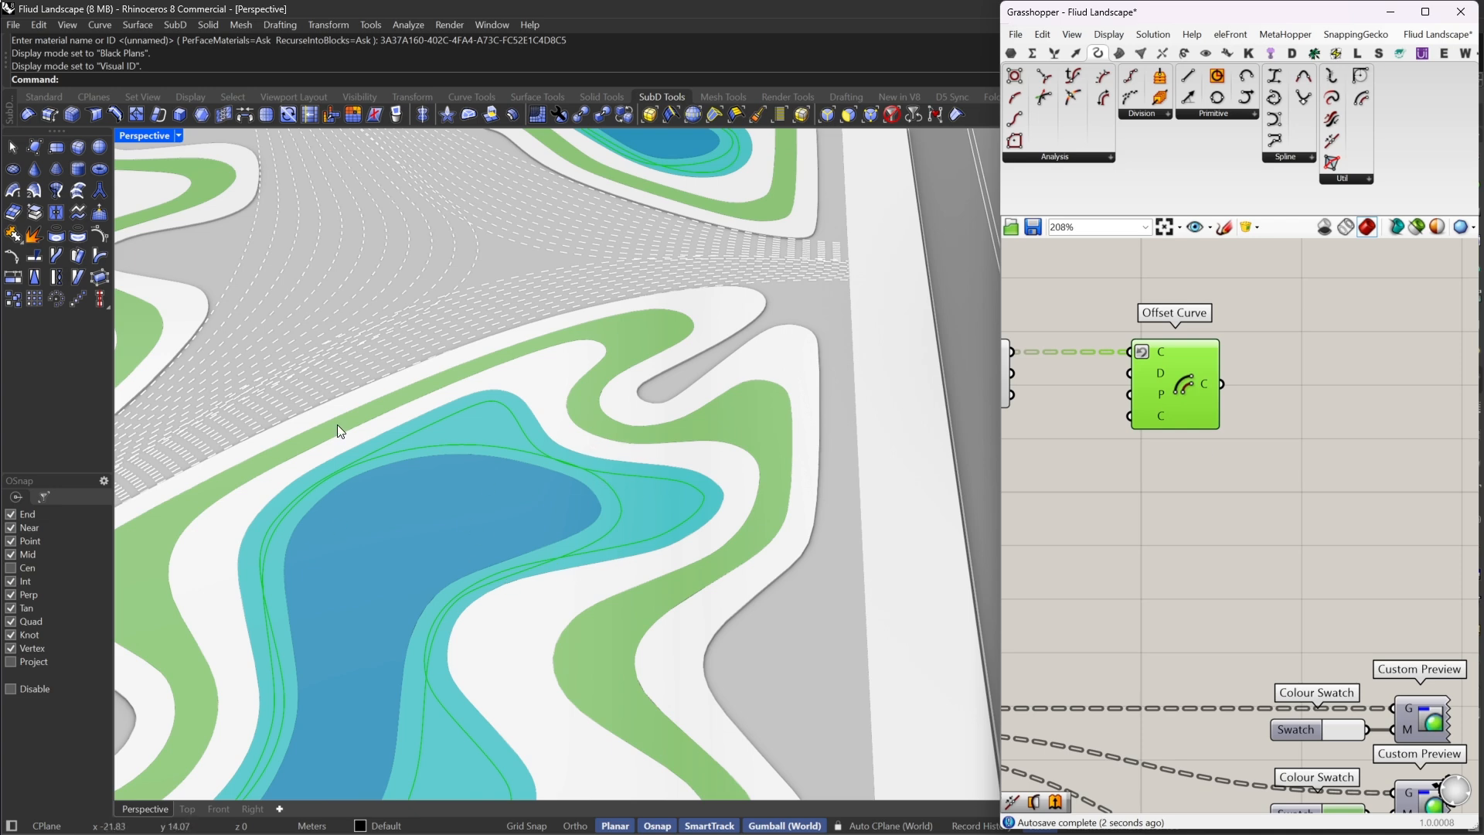
scroll(597, 351, down, 5)
scroll(1309, 340, down, 4)
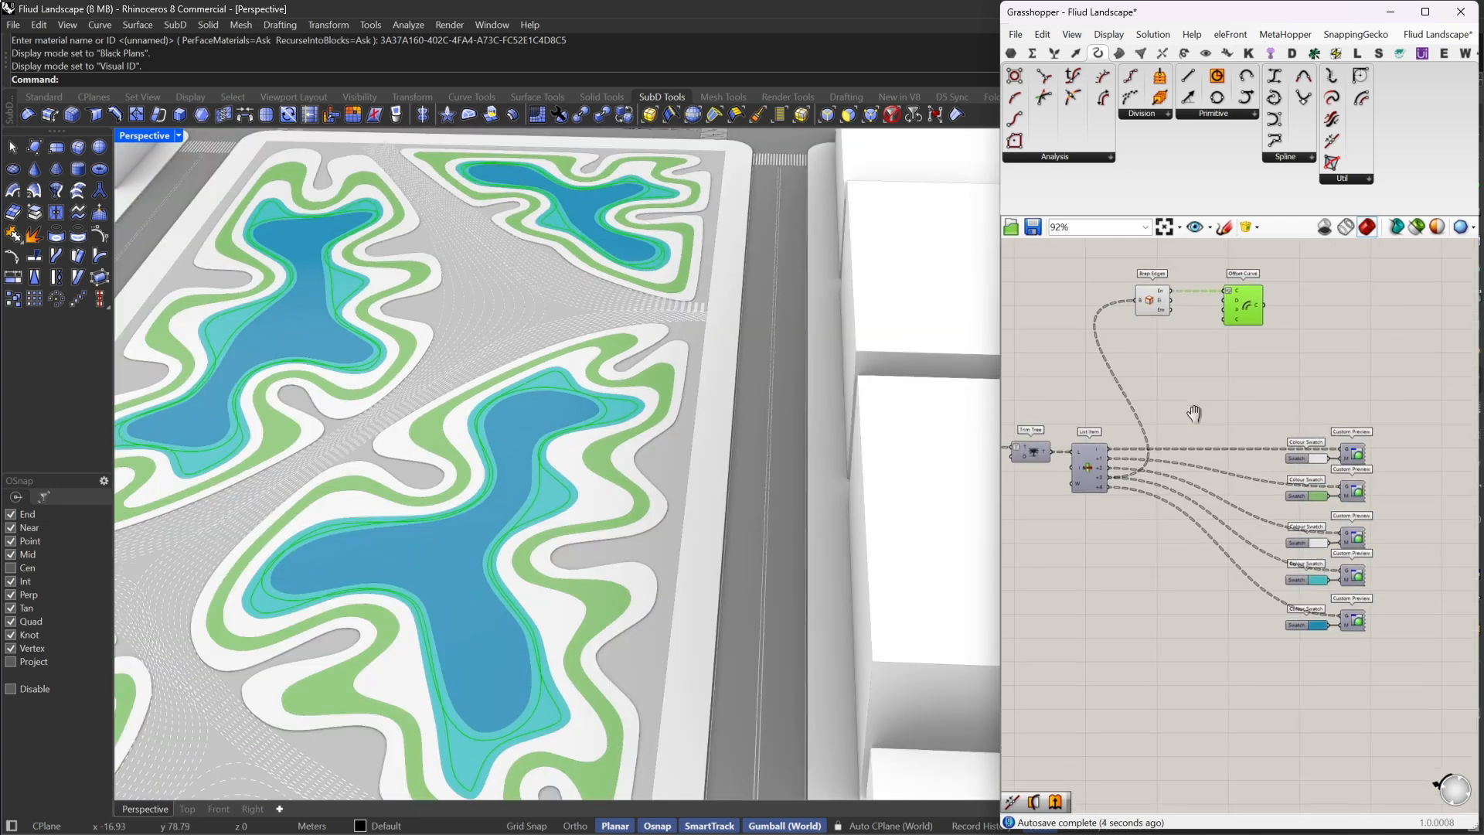
right_drag(1229, 480, 1210, 543)
shift+drag(1055, 540, 1095, 307)
right_drag(1243, 324, 1144, 415)
scroll(623, 412, up, 8)
drag(1163, 411, 1147, 410)
Add a Trim Tree component after Offset Curve, feed its T input from the C output, and apply Simplify to that input
double_click(1228, 387)
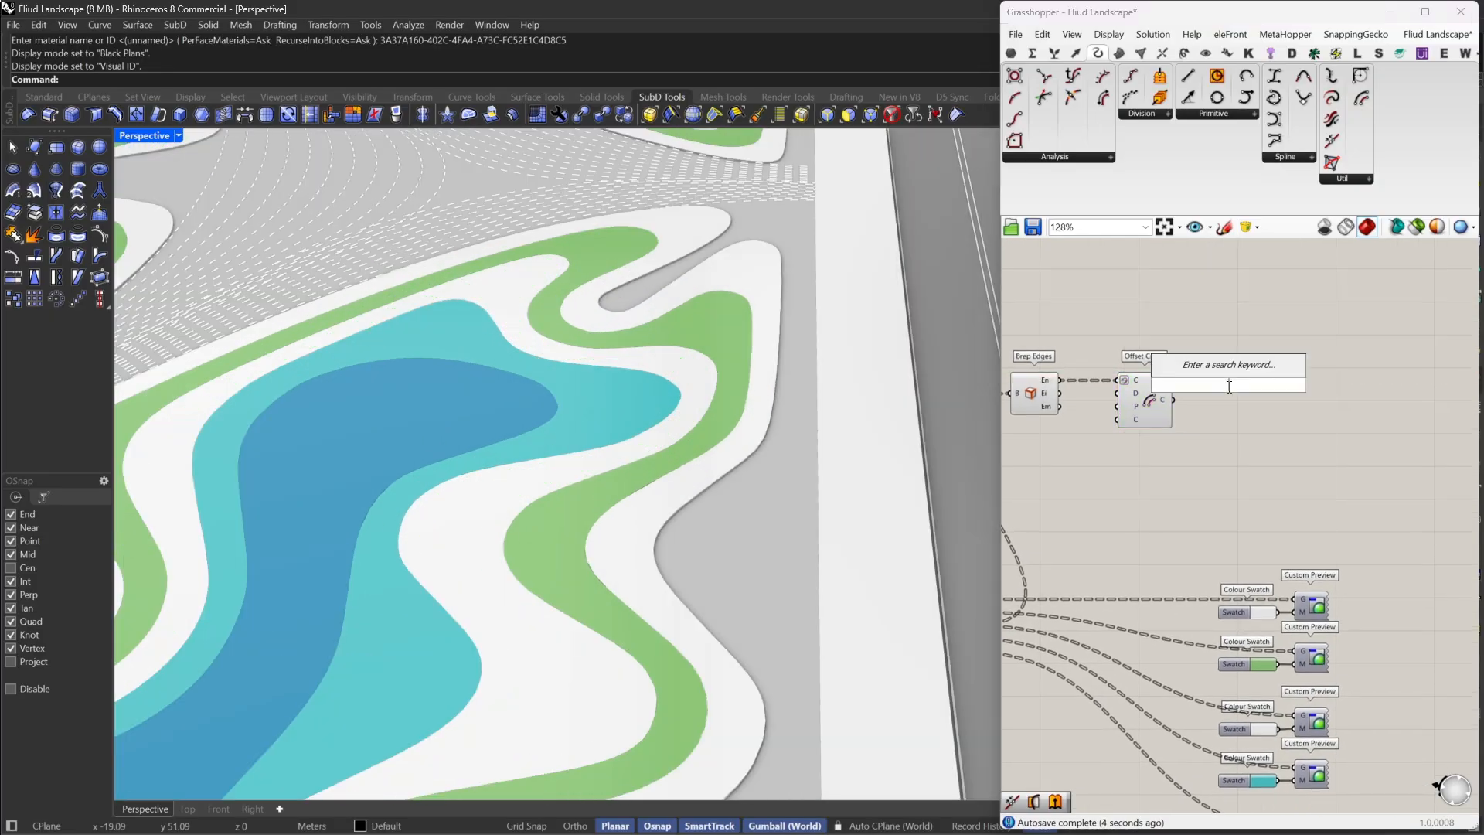
text(trim)
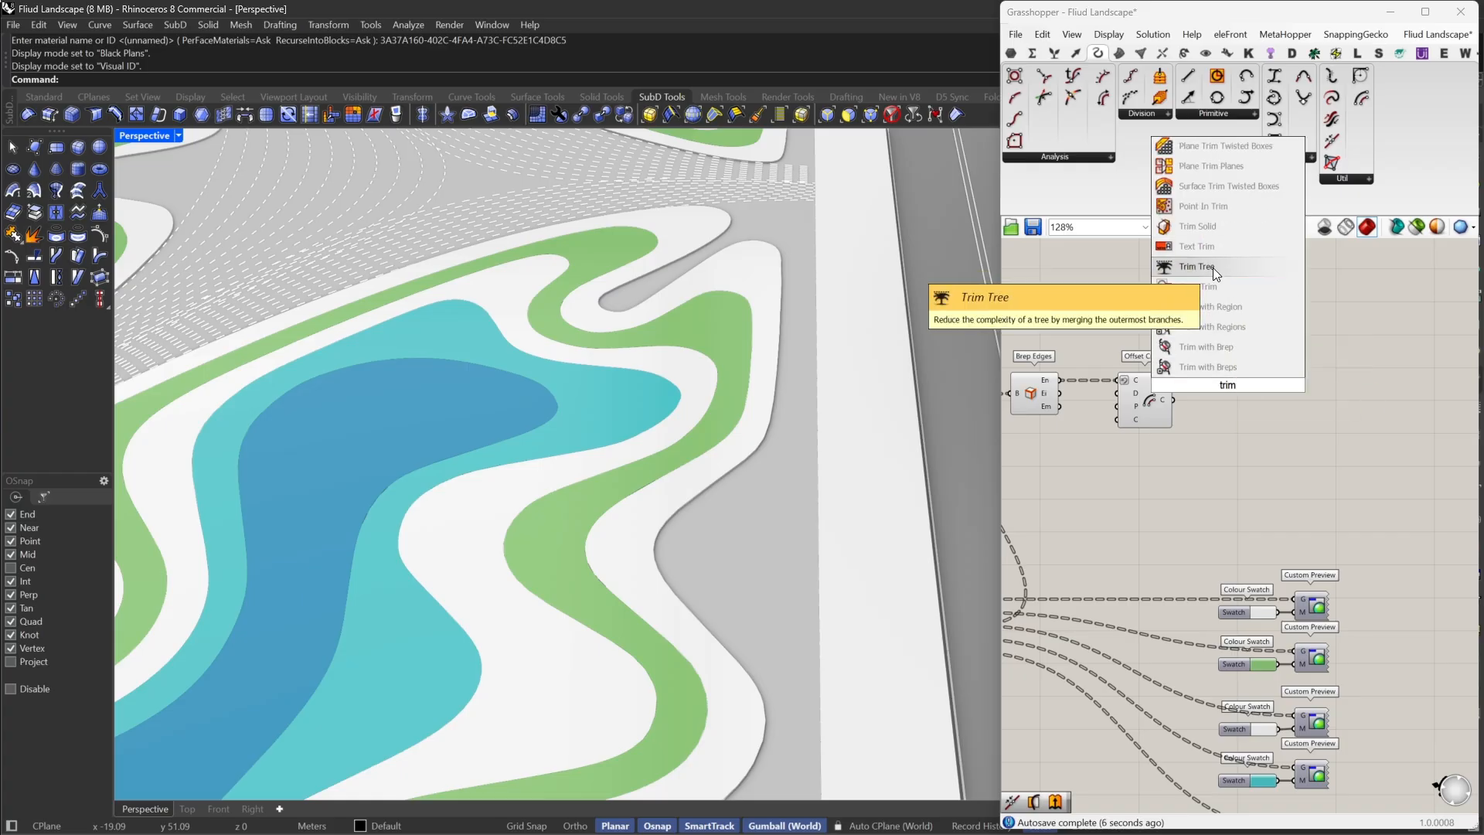
click(1213, 268)
scroll(1178, 396, up, 2)
mouse_move(1159, 402)
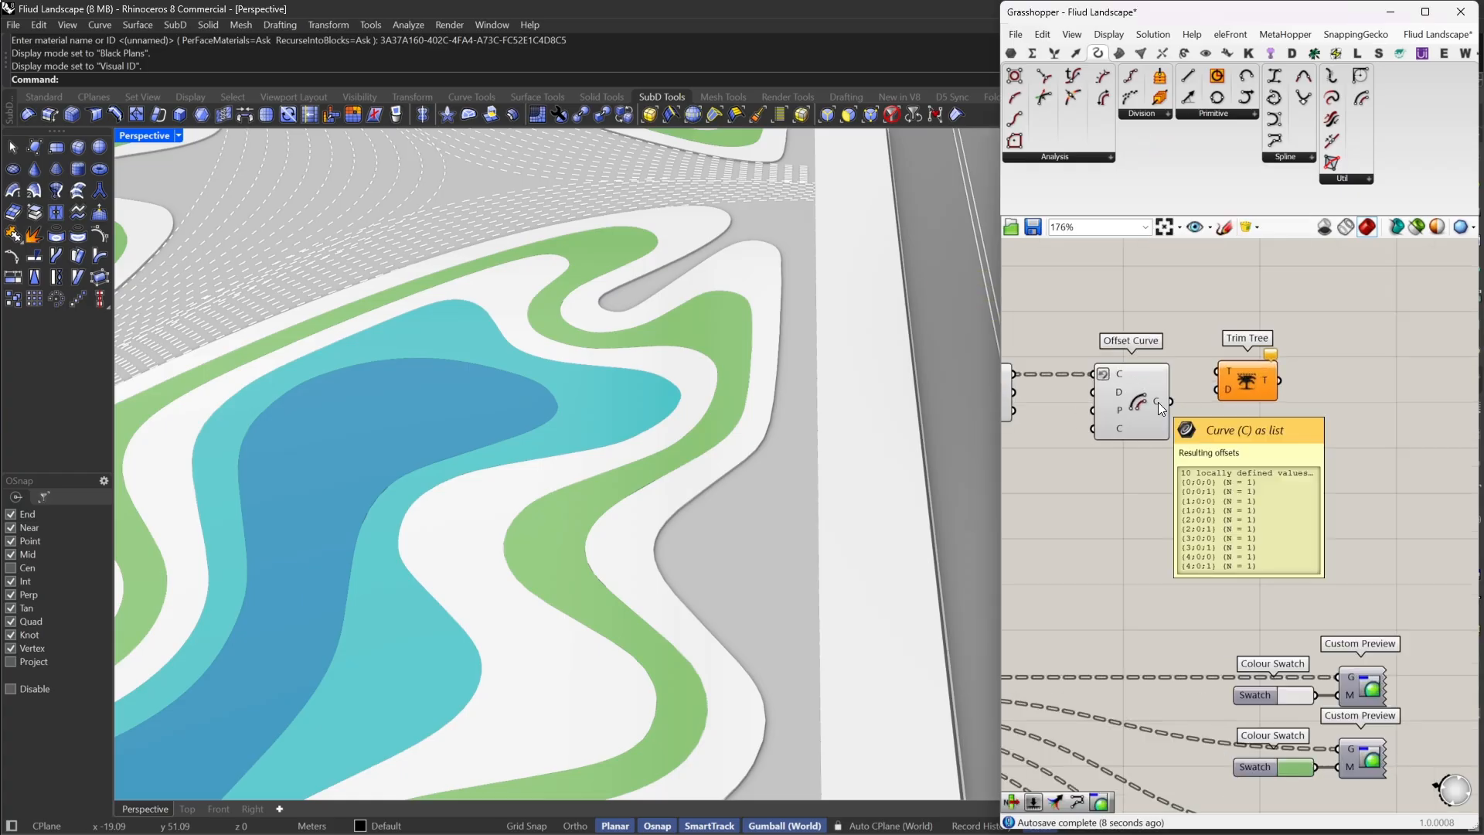
drag(1158, 402, 1220, 370)
right_click(1220, 369)
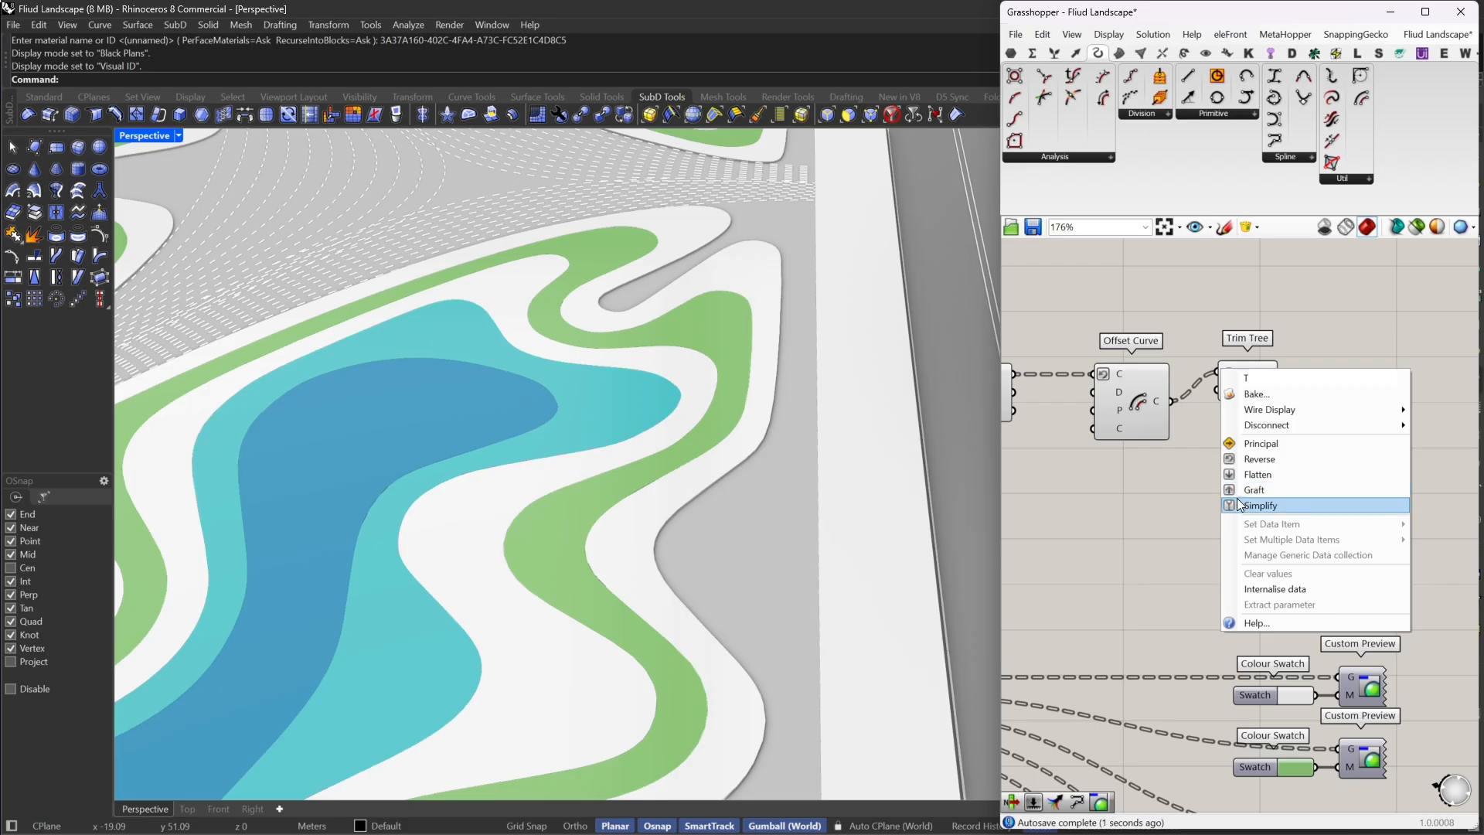
click(1231, 490)
Add a List Item fed by Trim Tree's T output and give it a second output, +1
scroll(1189, 445, up, 2)
double_click(1186, 438)
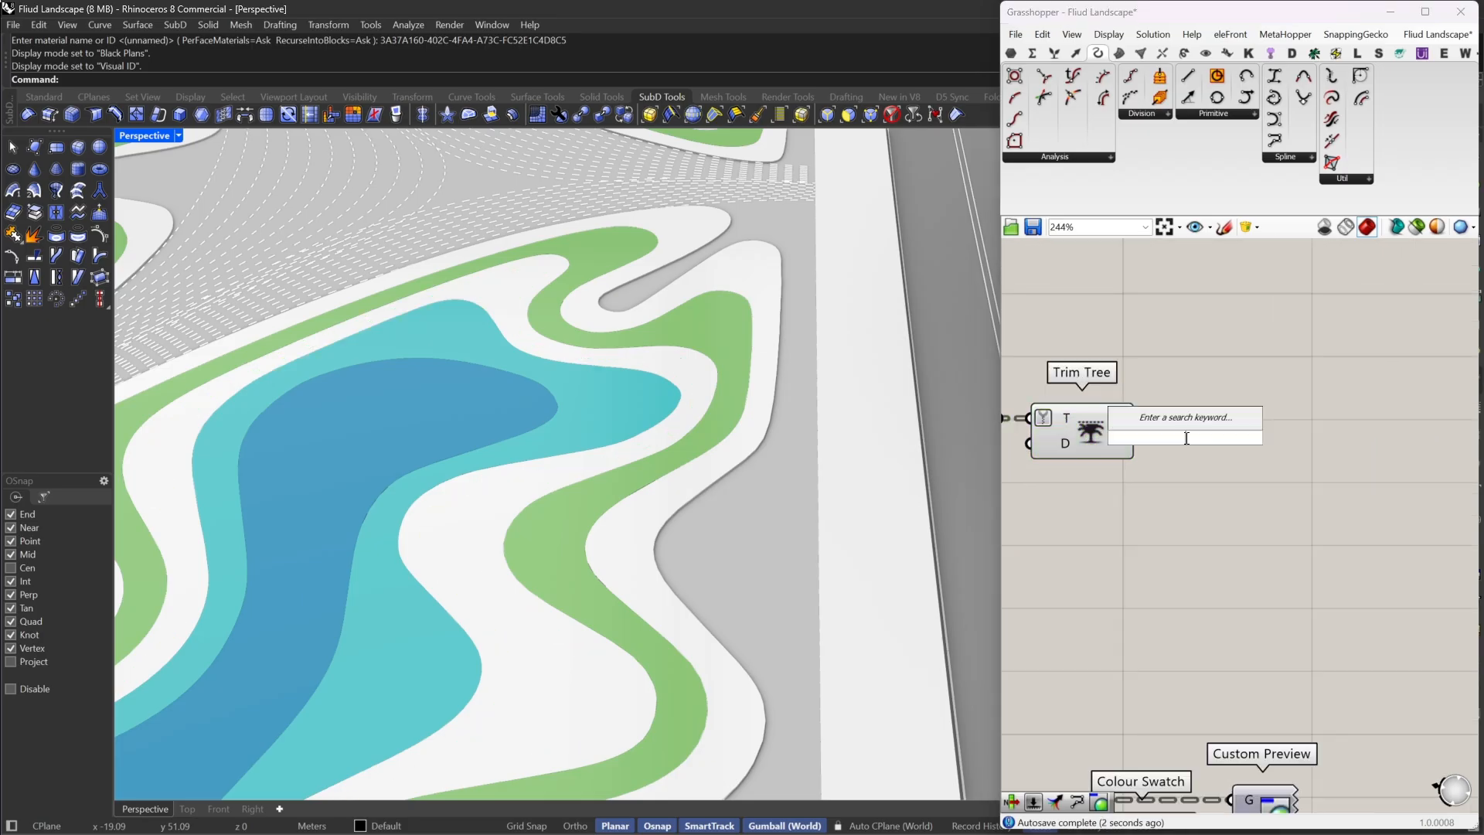
text(li it)
click(1180, 422)
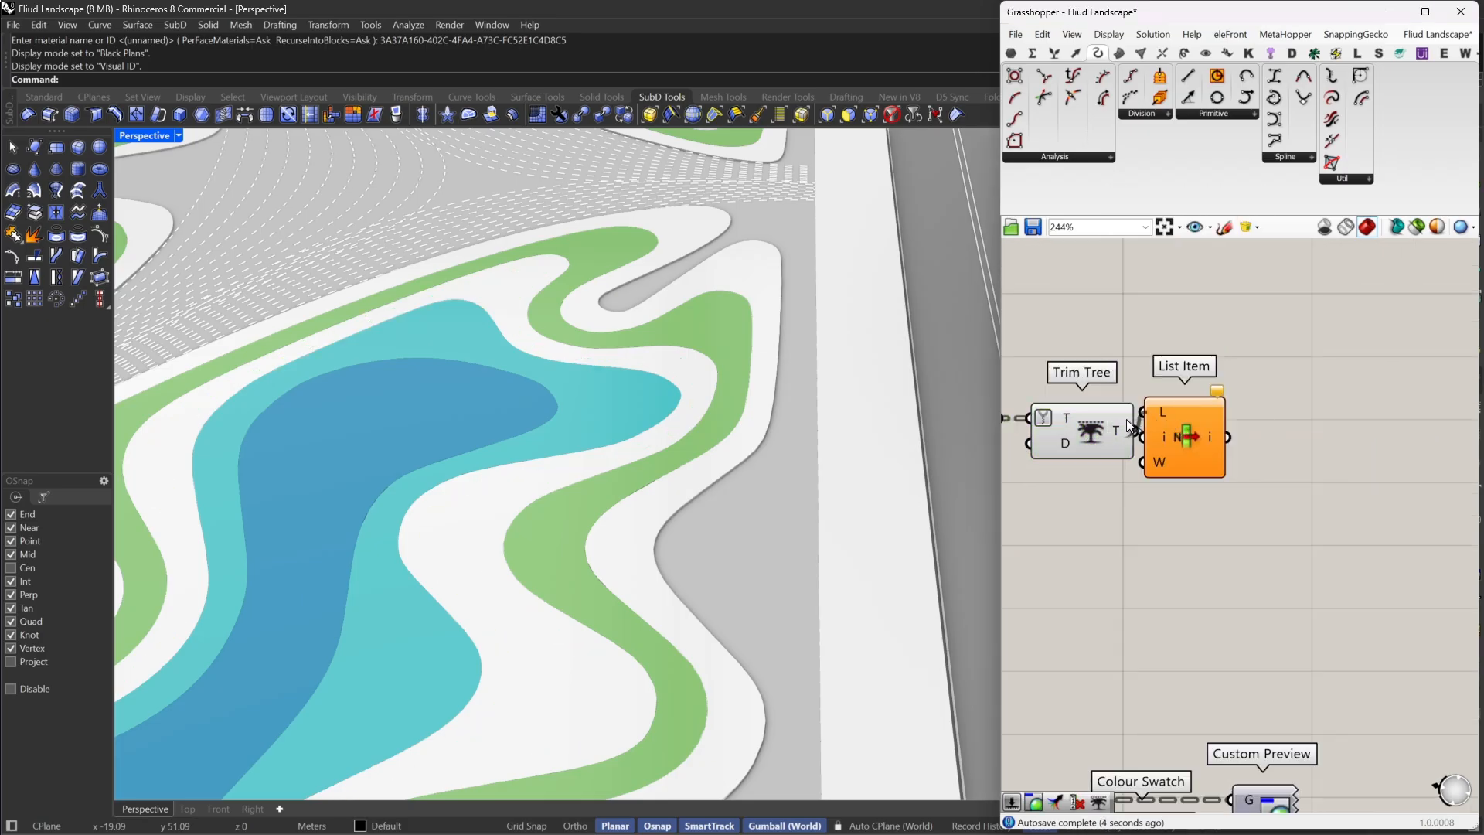
drag(1136, 431, 1165, 430)
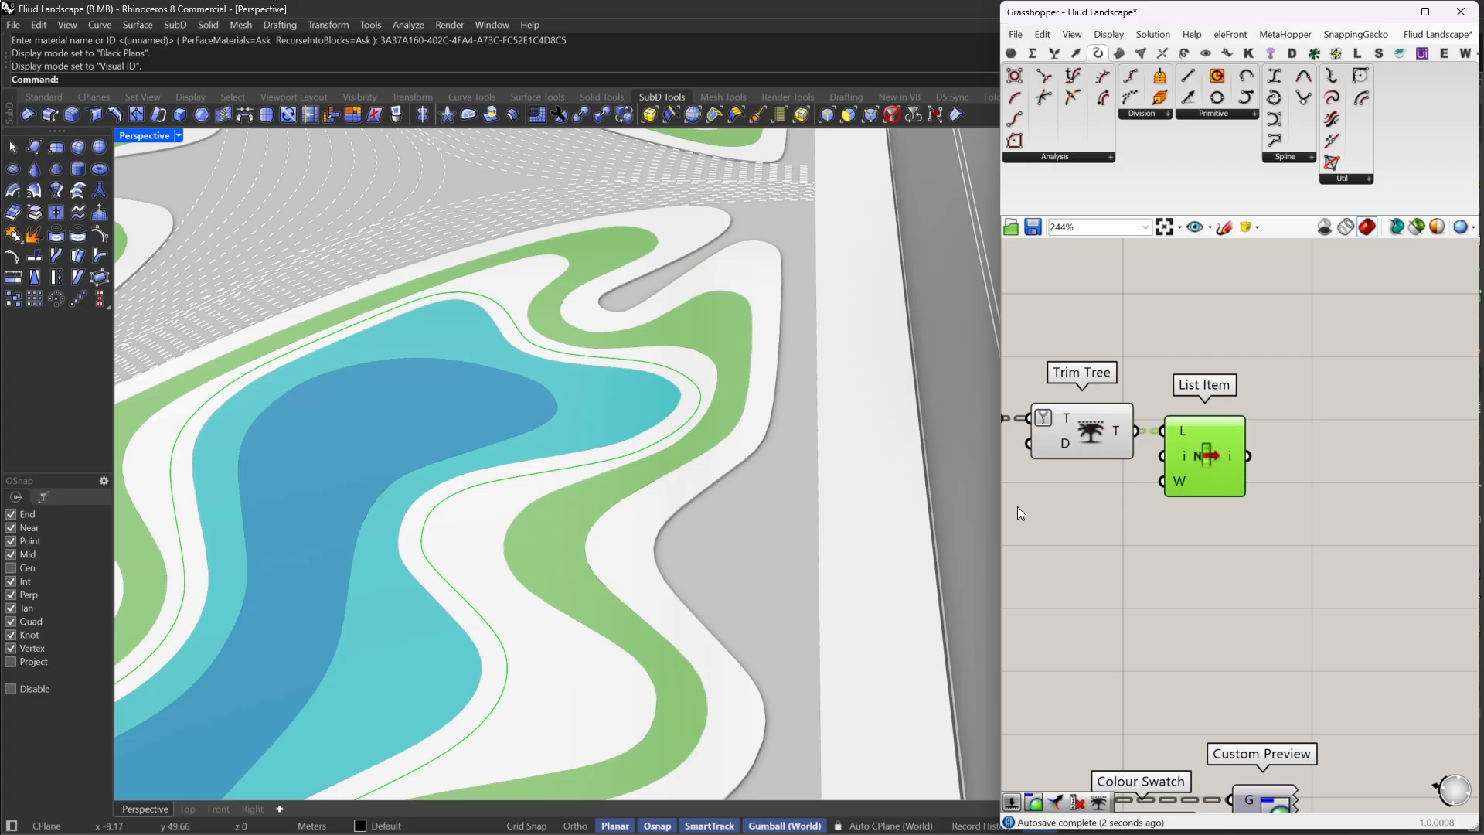
scroll(1229, 507, up, 2)
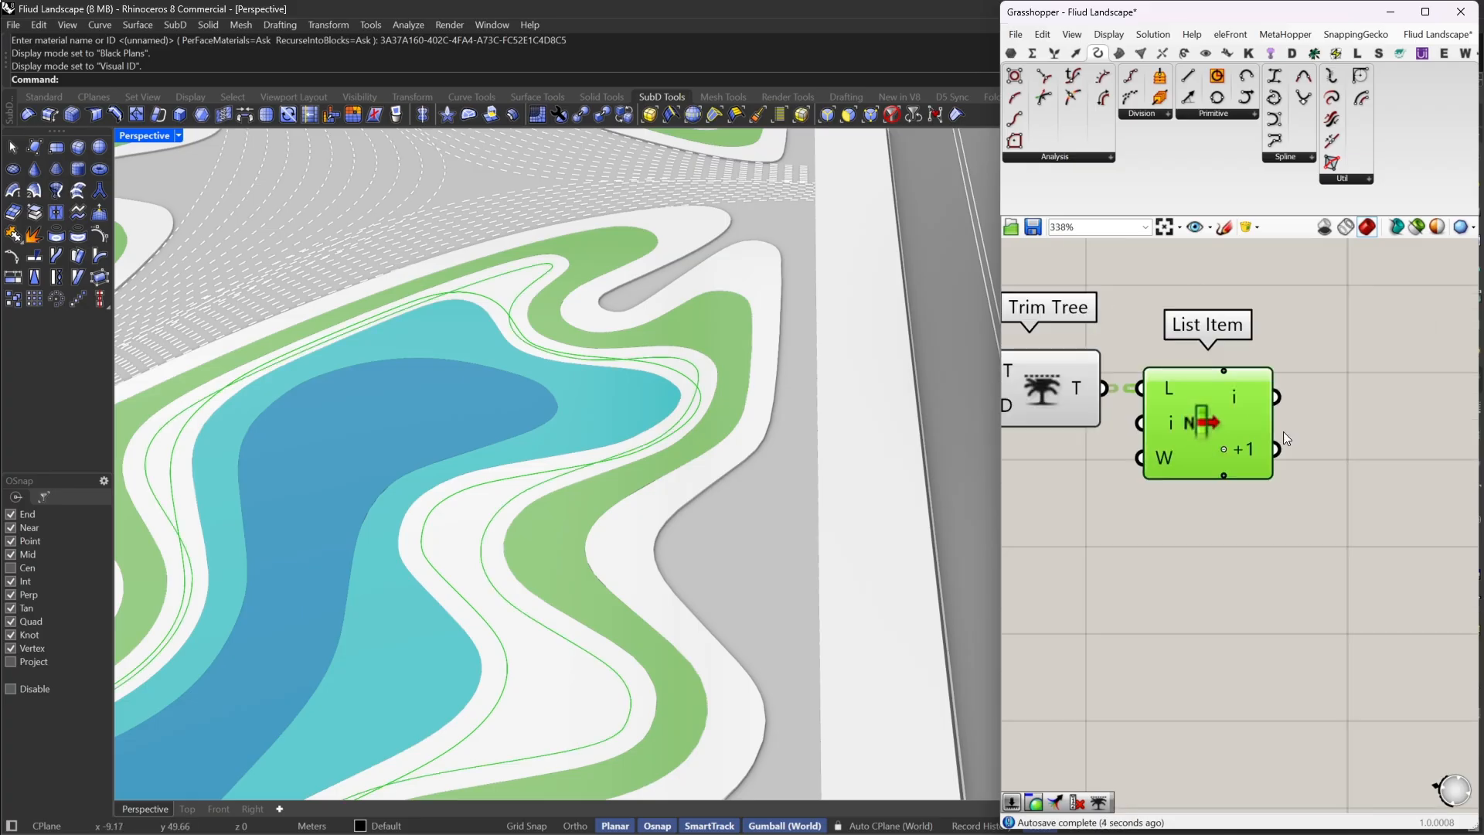
Add a Region Difference component, connecting List Item output +1 to A and output i to B
right_drag(1283, 432, 1207, 440)
right_drag(1384, 421, 1307, 436)
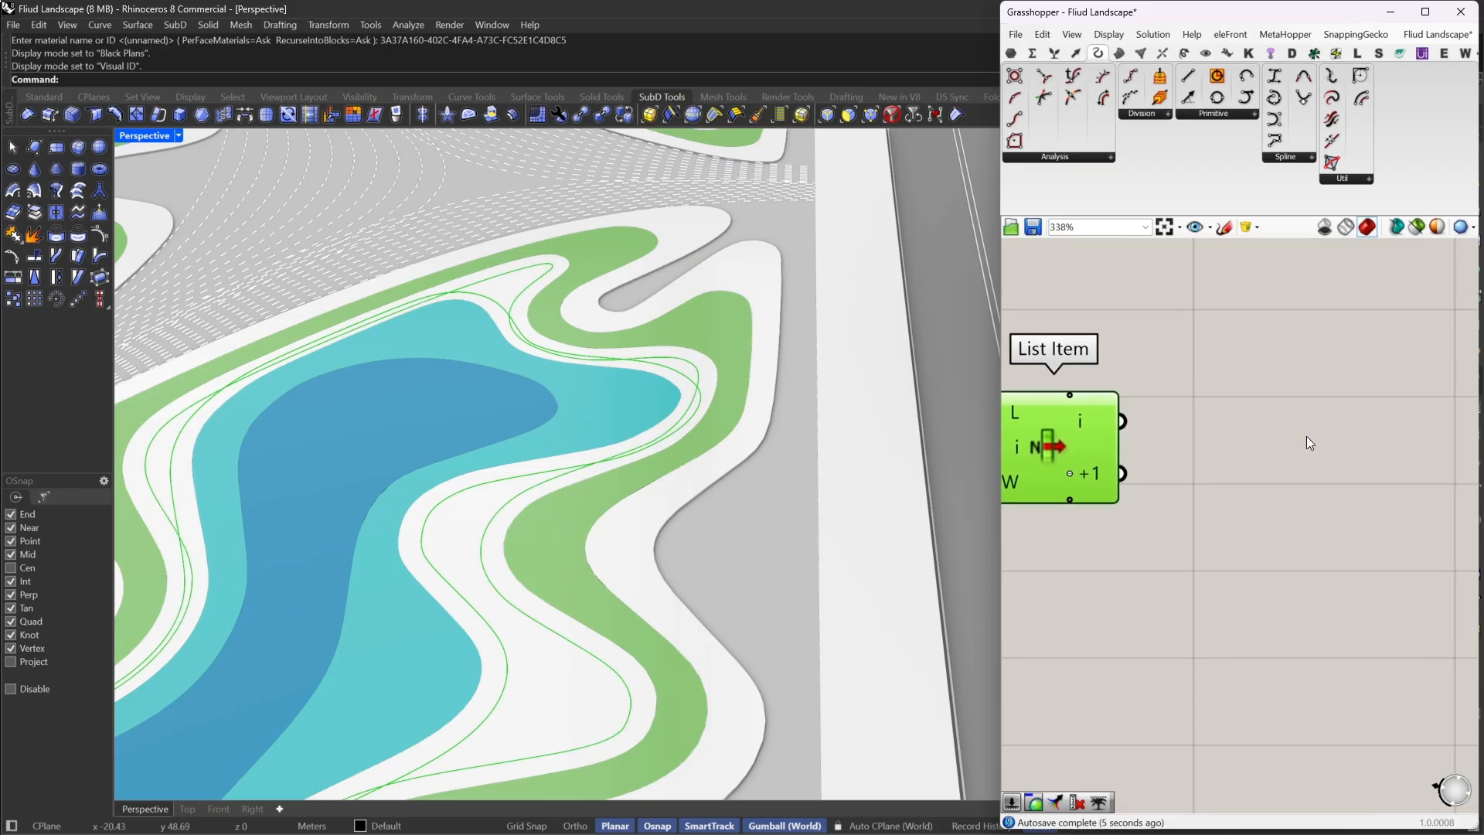
double_click(1226, 401)
text(diff)
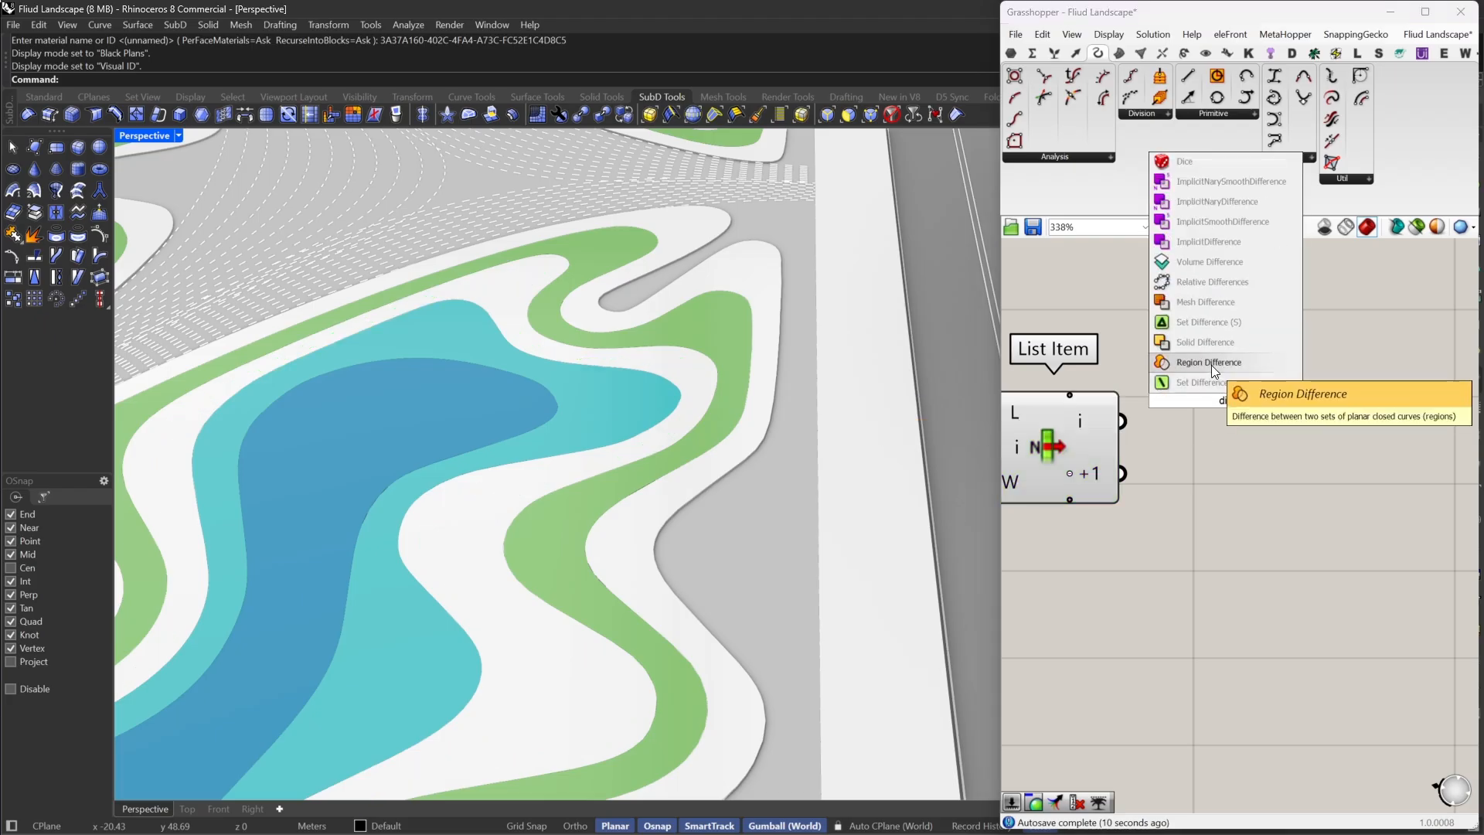
click(1212, 365)
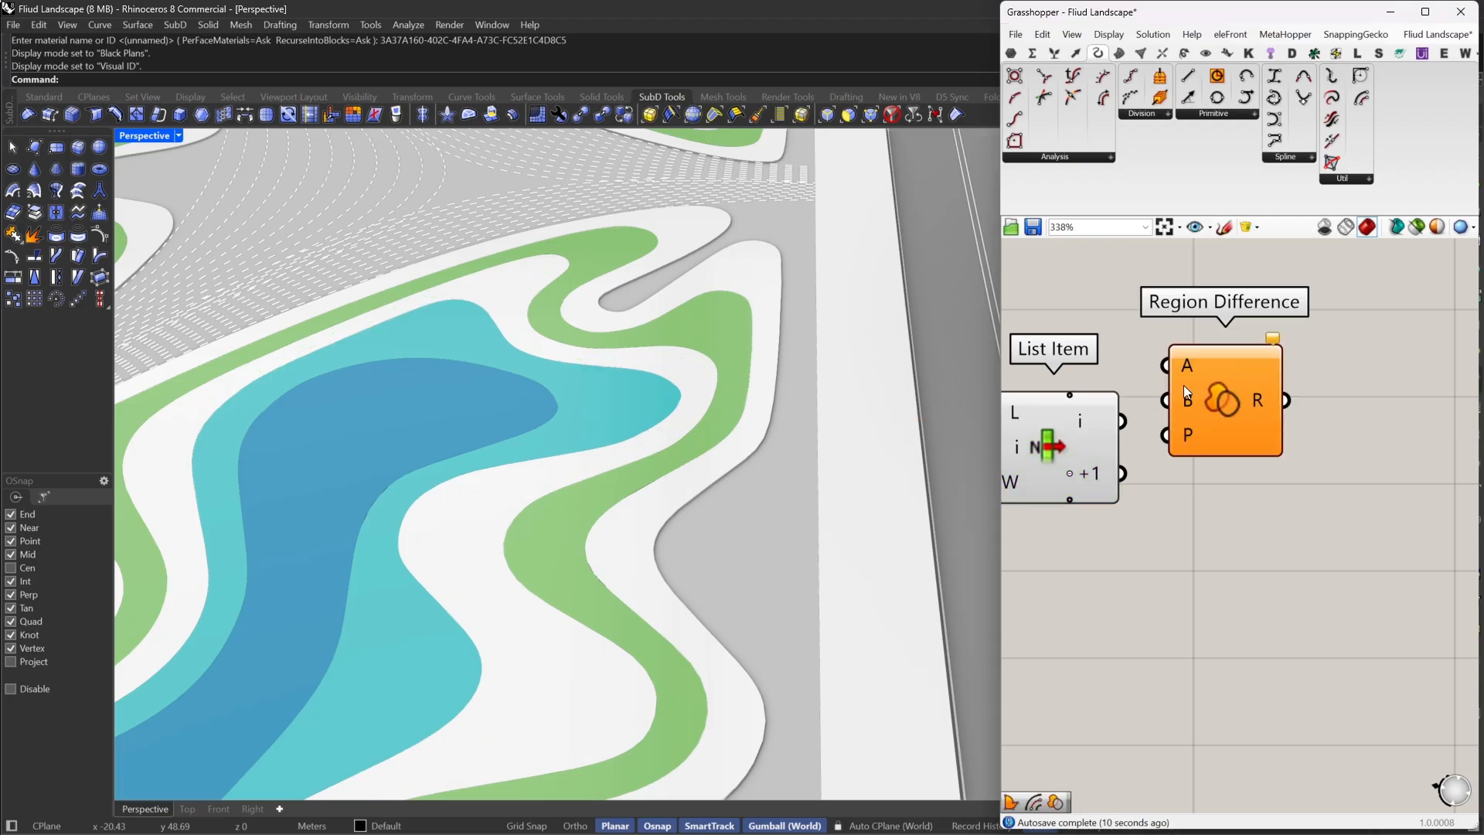
drag(1166, 365, 1118, 476)
drag(1237, 367, 1125, 419)
drag(1305, 514, 1289, 514)
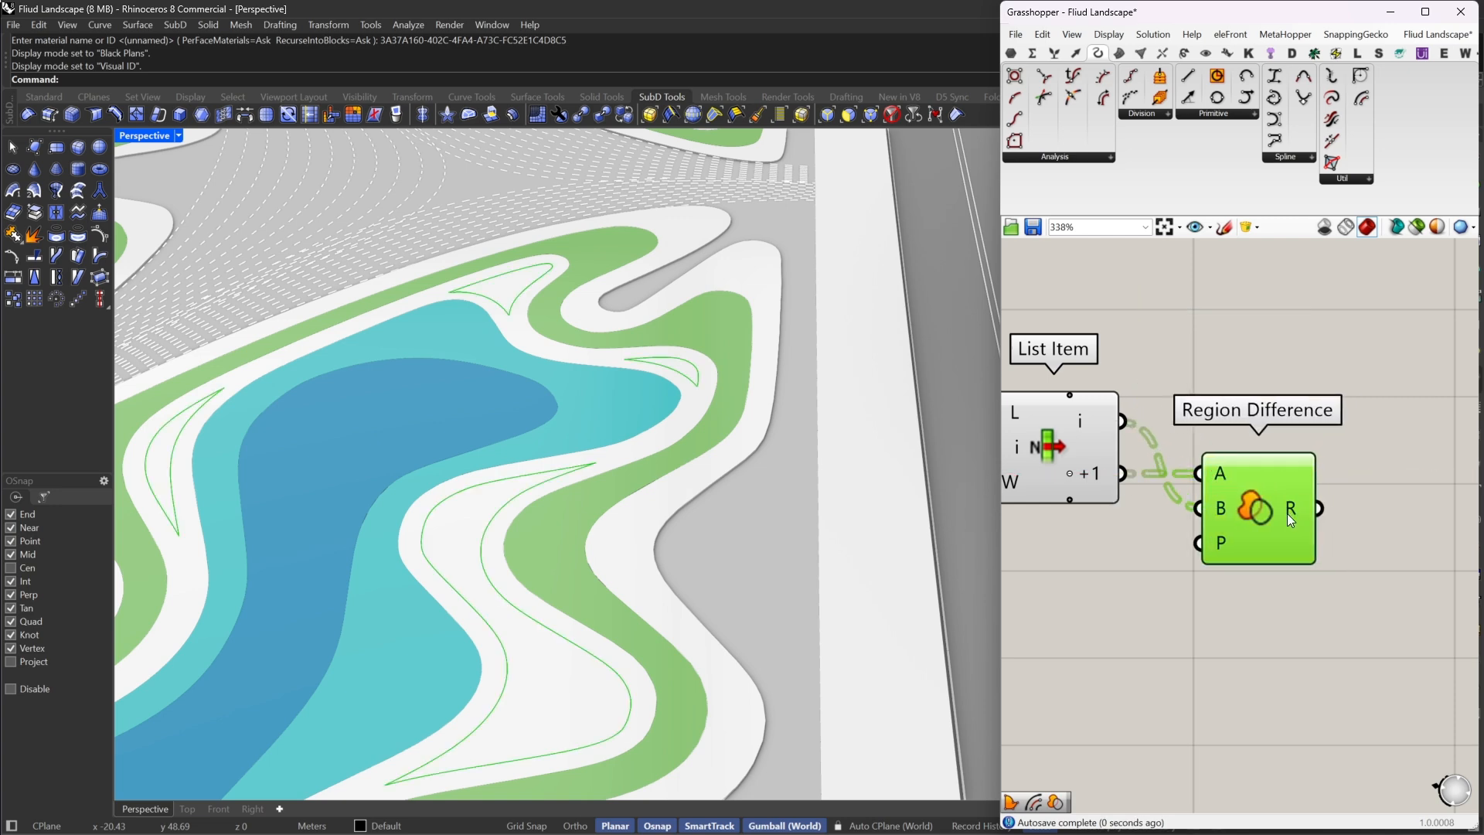
Examine the Region Difference curves around the water bodies from several distances and angles
scroll(738, 351, down, 3)
scroll(703, 373, down, 6)
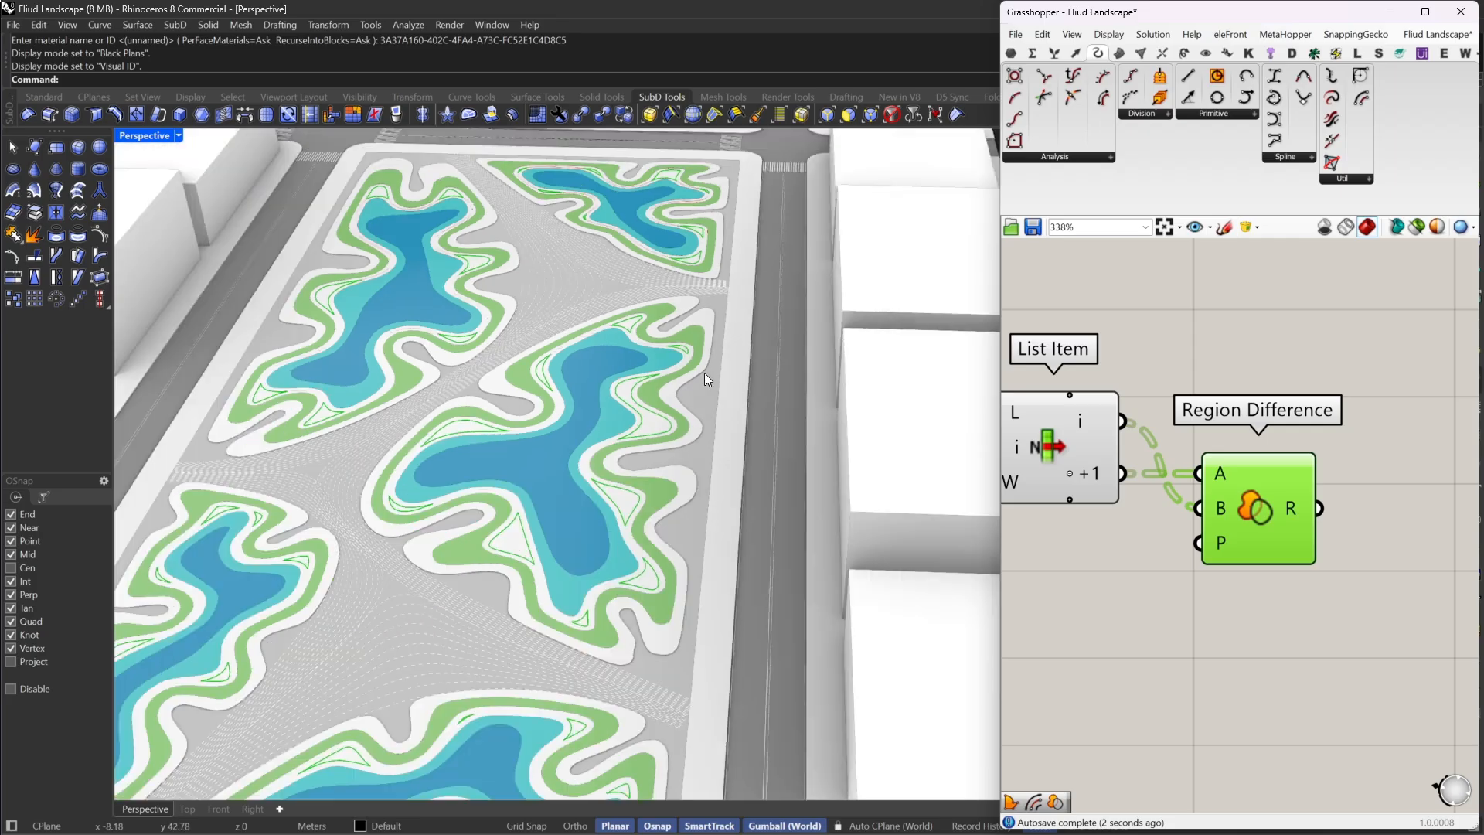
right_drag(704, 373, 897, 406)
scroll(663, 444, up, 3)
scroll(615, 386, up, 4)
scroll(629, 433, up, 5)
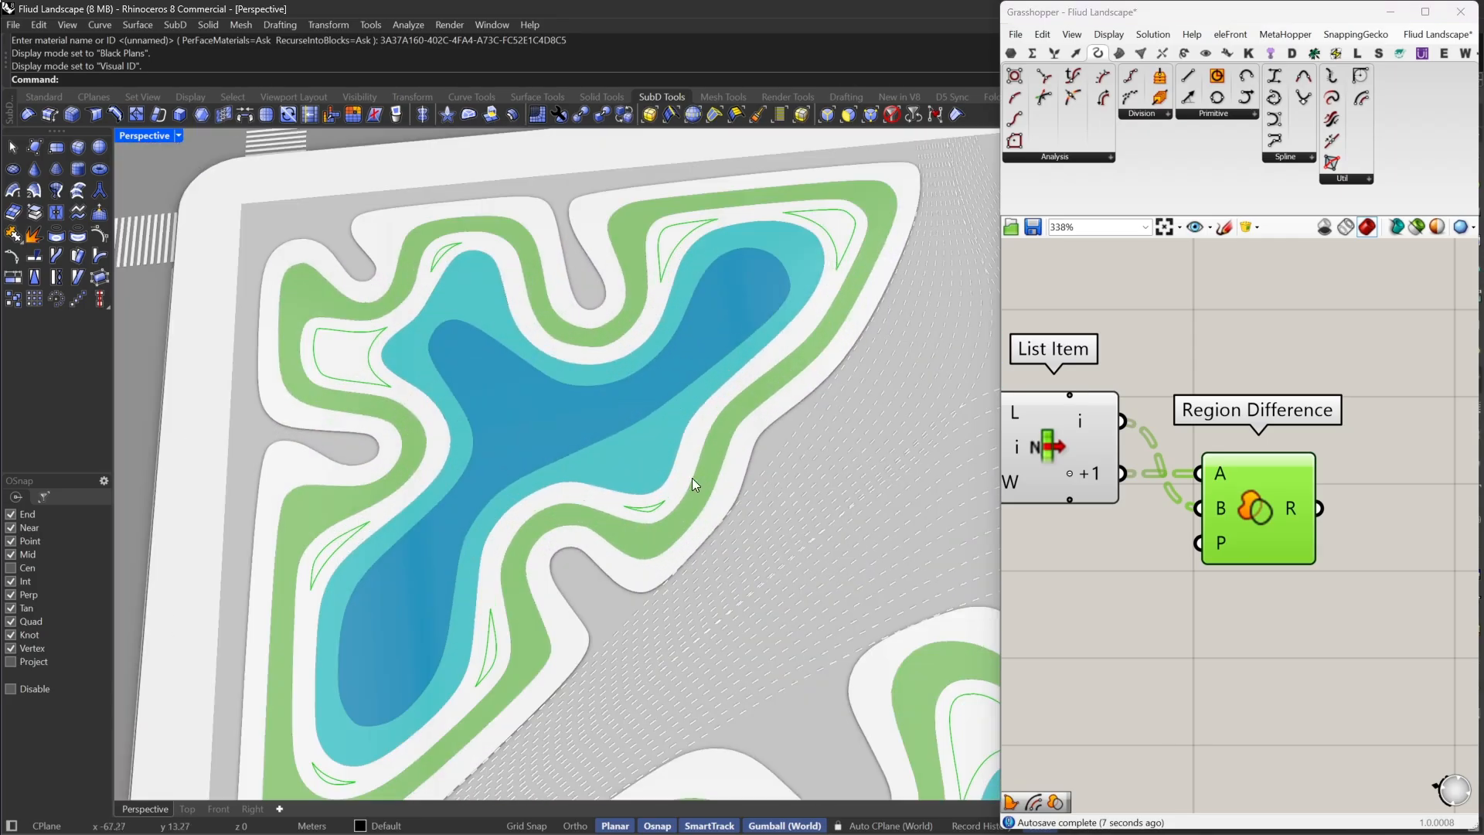
right_drag(693, 477, 573, 439)
scroll(576, 438, down, 6)
right_drag(762, 417, 549, 417)
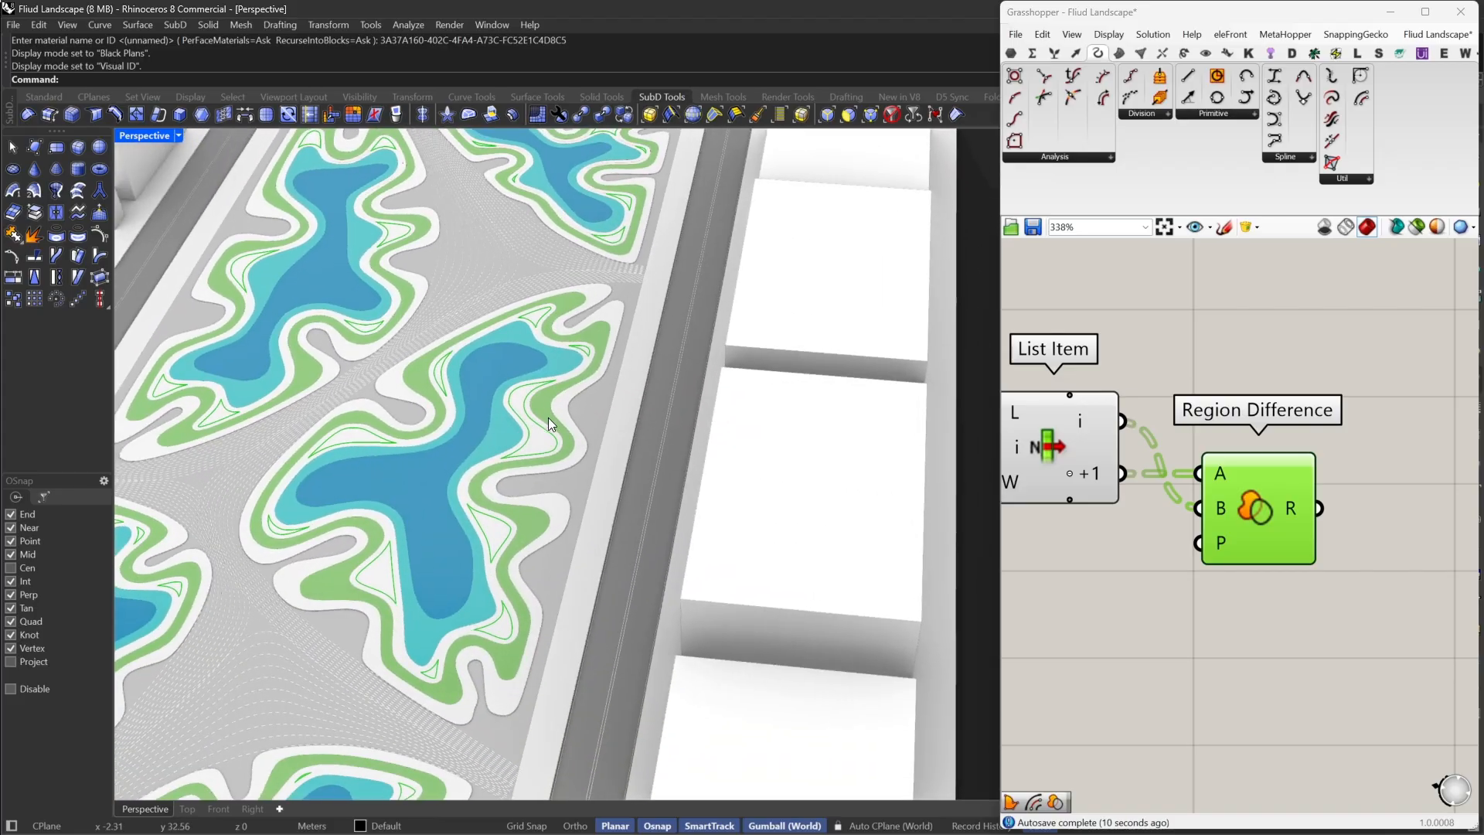
scroll(545, 414, up, 6)
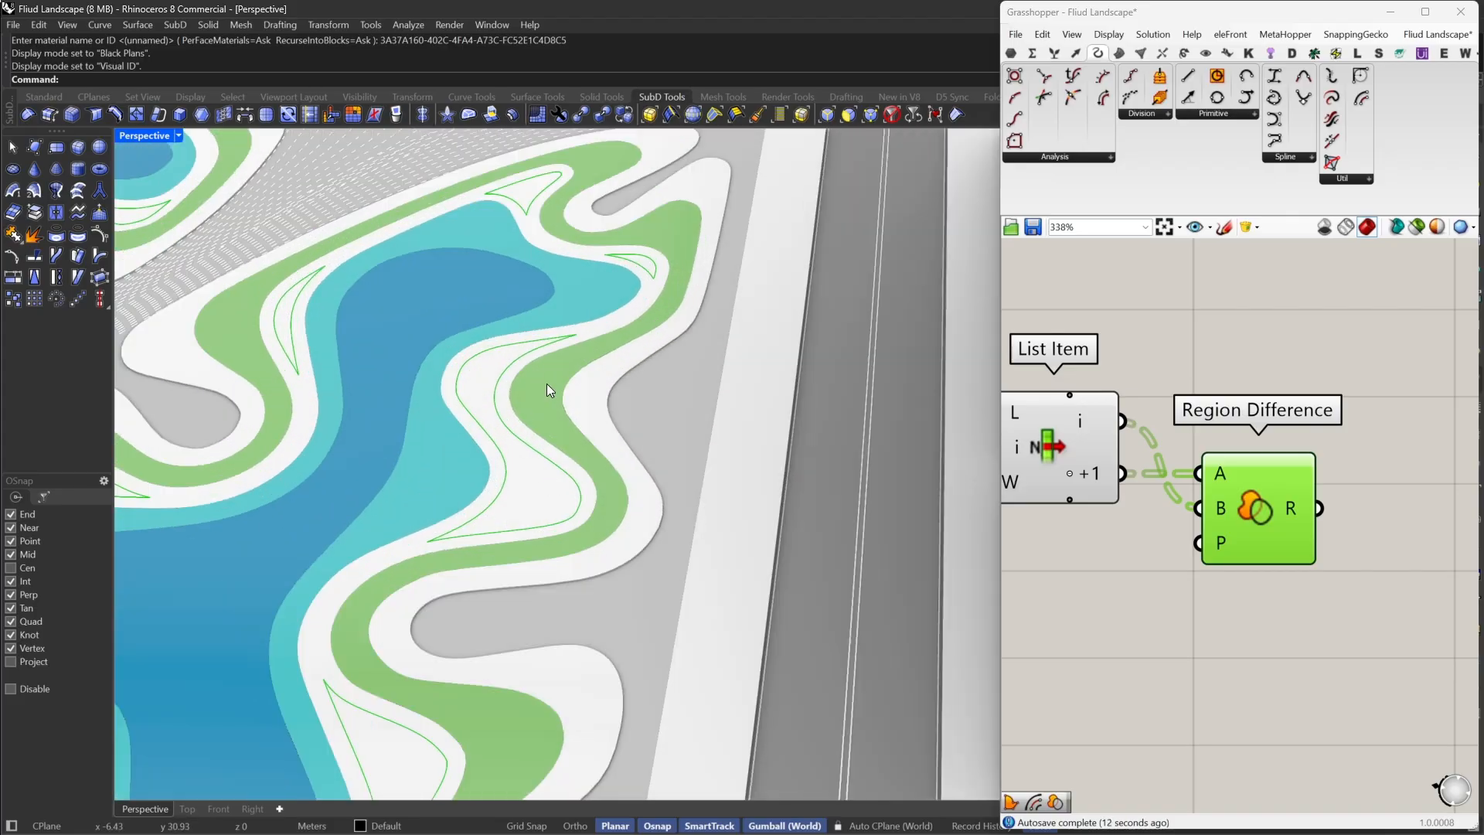
Add a Discontinuity component and connect Region Difference's R output to its C input
right_drag(1249, 468, 1178, 449)
mouse_move(1182, 504)
mouse_down()
mouse_move(1166, 492)
mouse_move(1176, 504)
mouse_up()
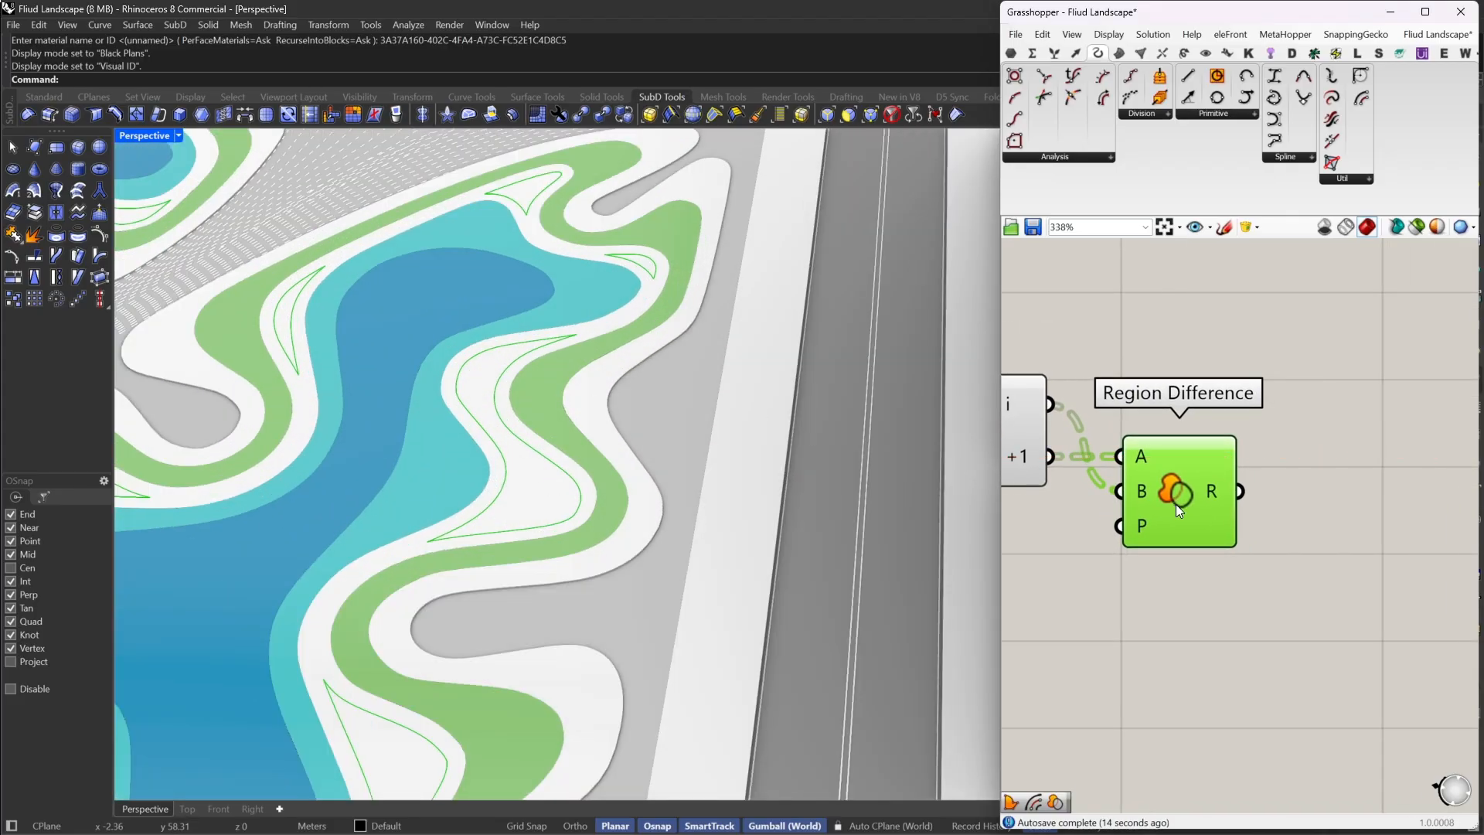
right_drag(1280, 482, 1204, 485)
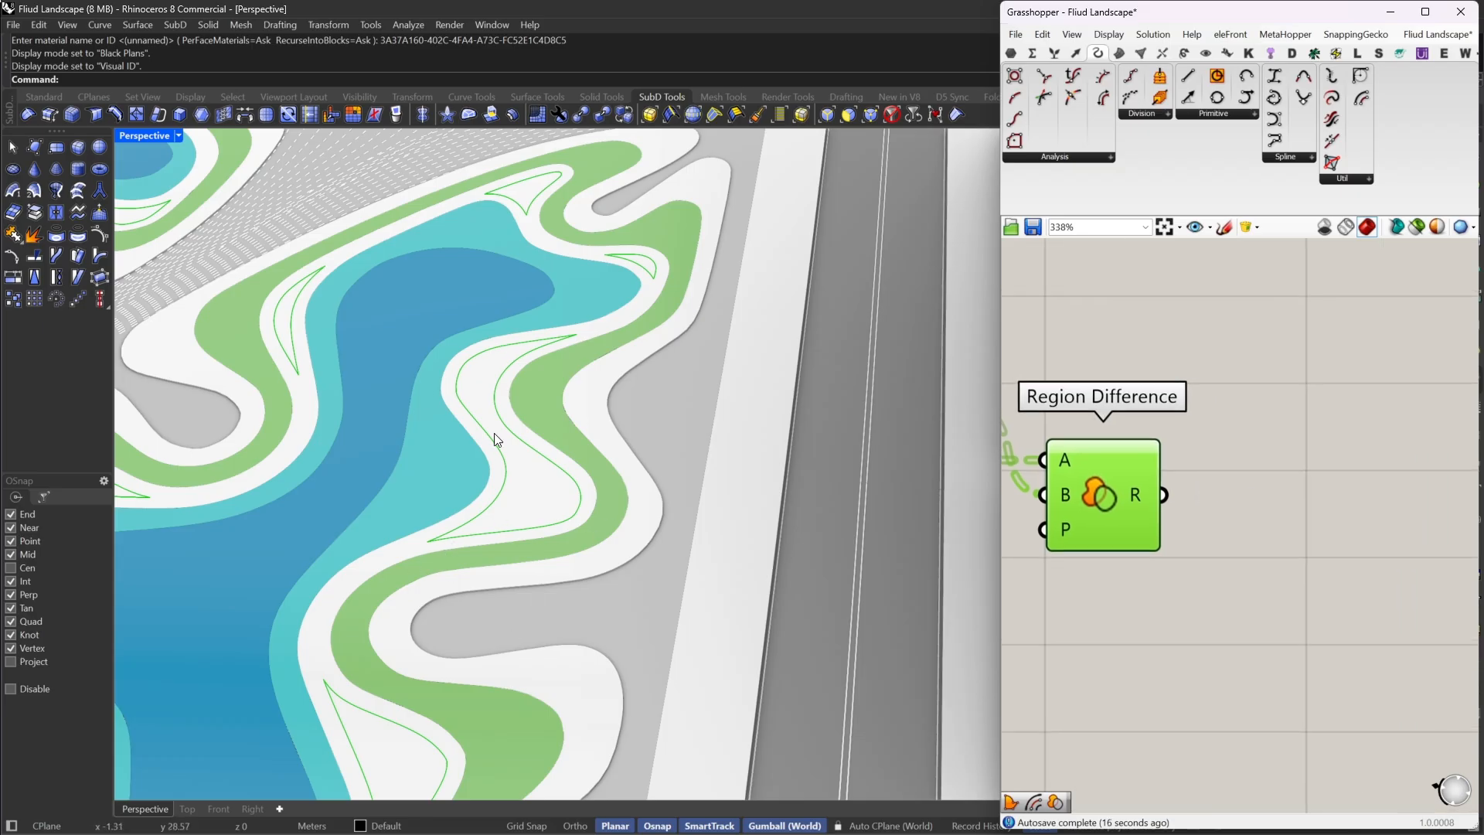
double_click(1200, 498)
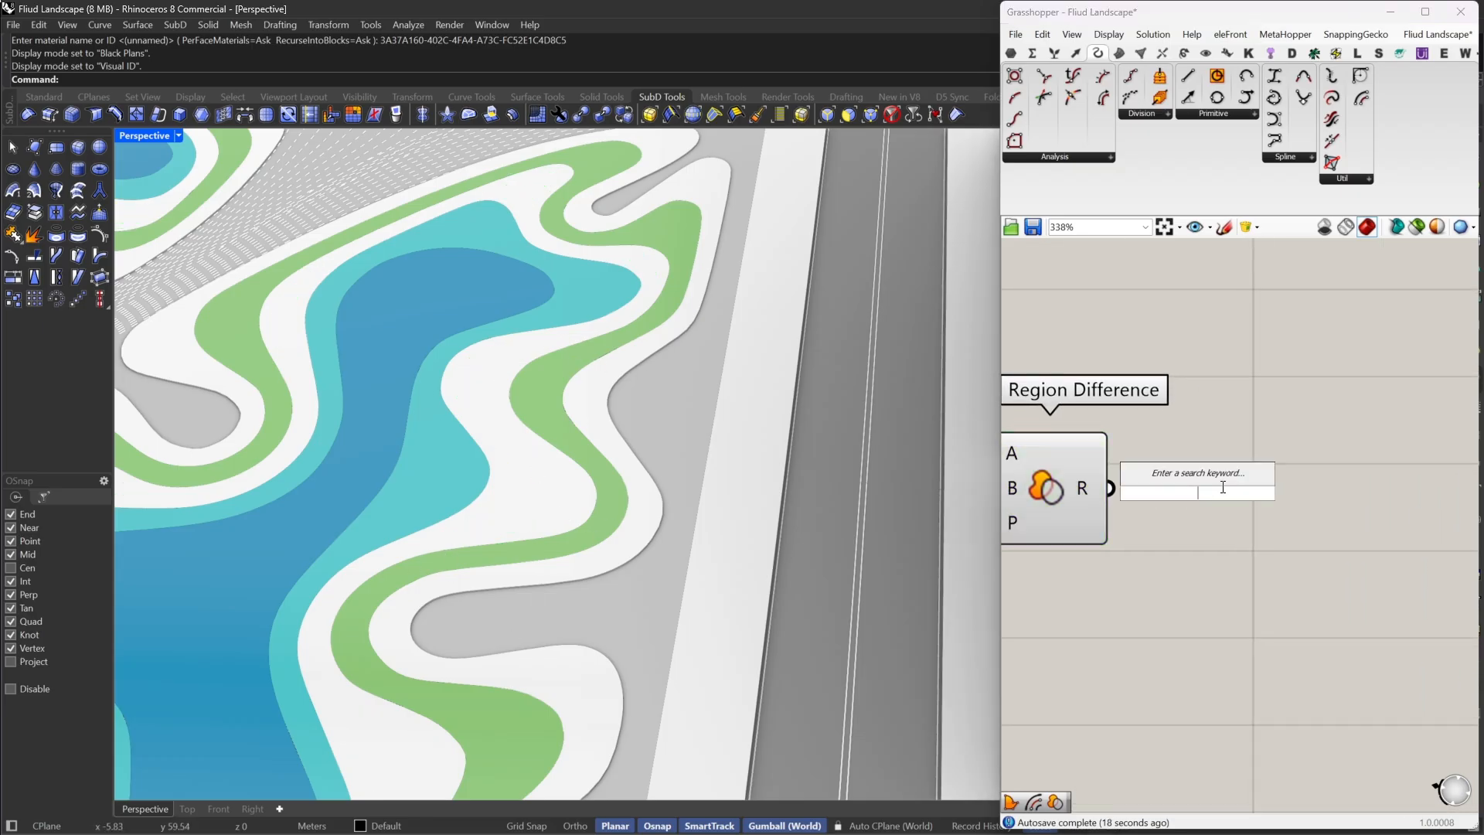
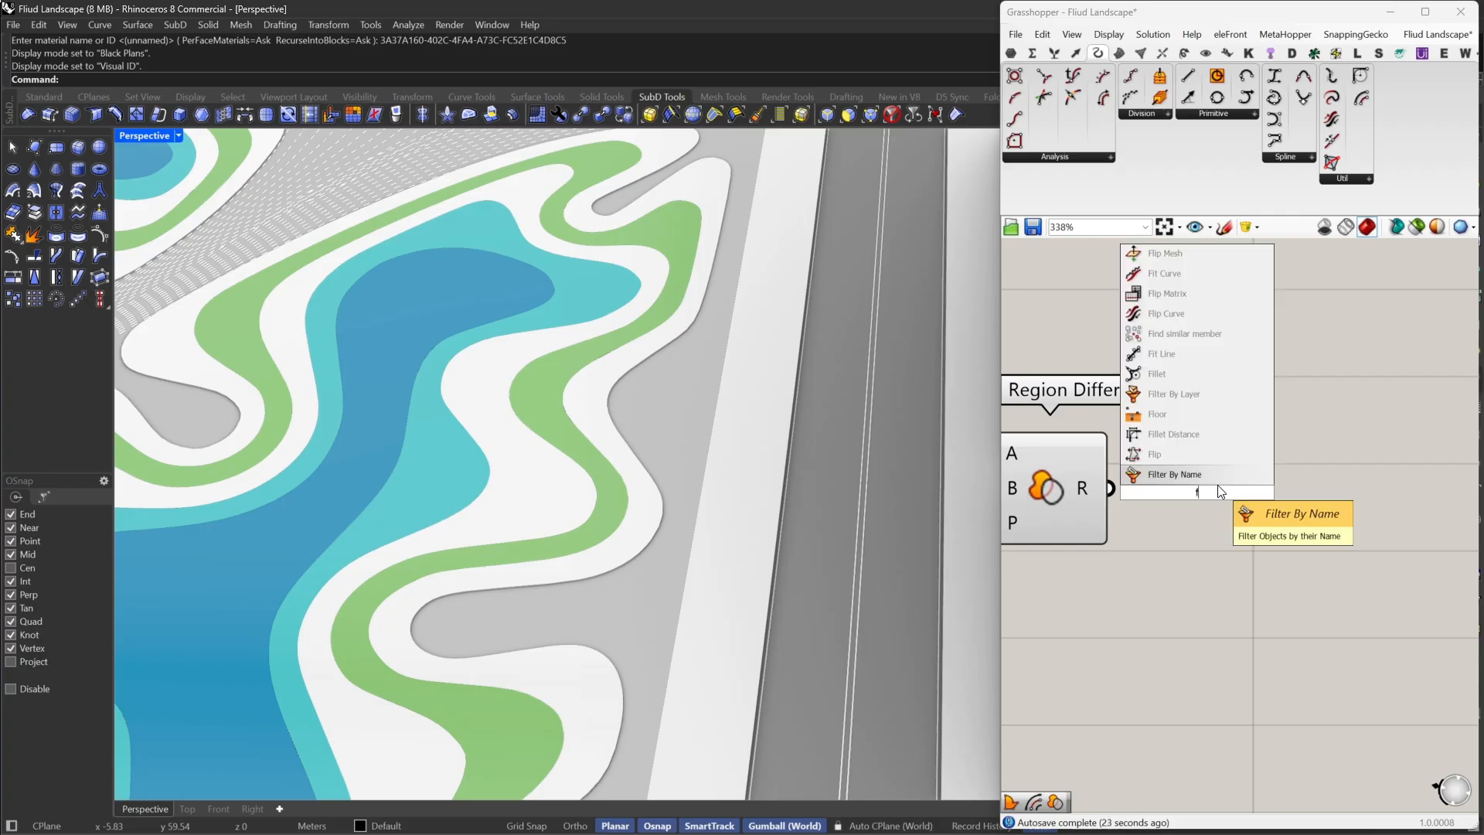
double_click(1238, 544)
text(d)
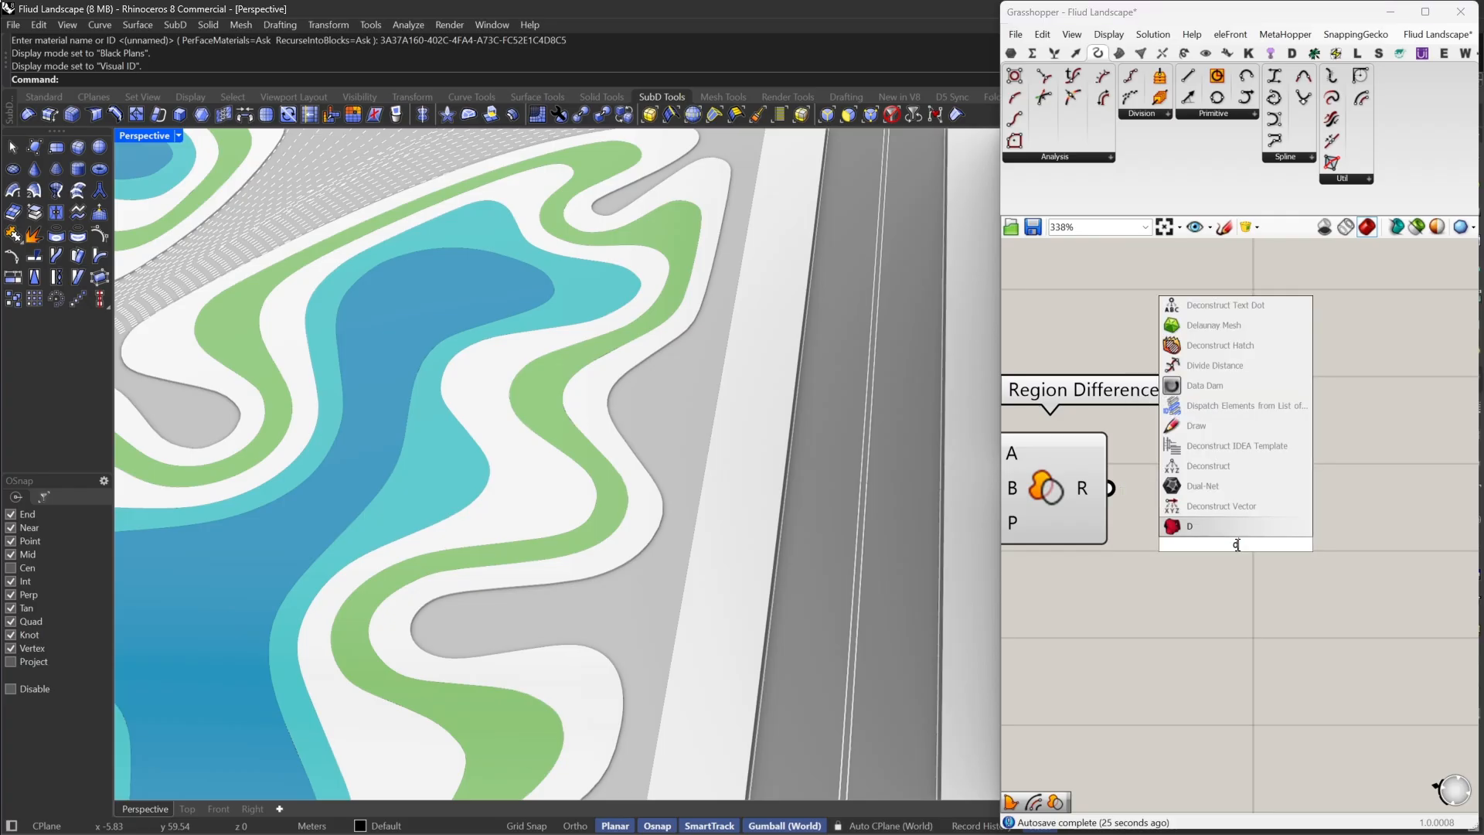
text(isv)
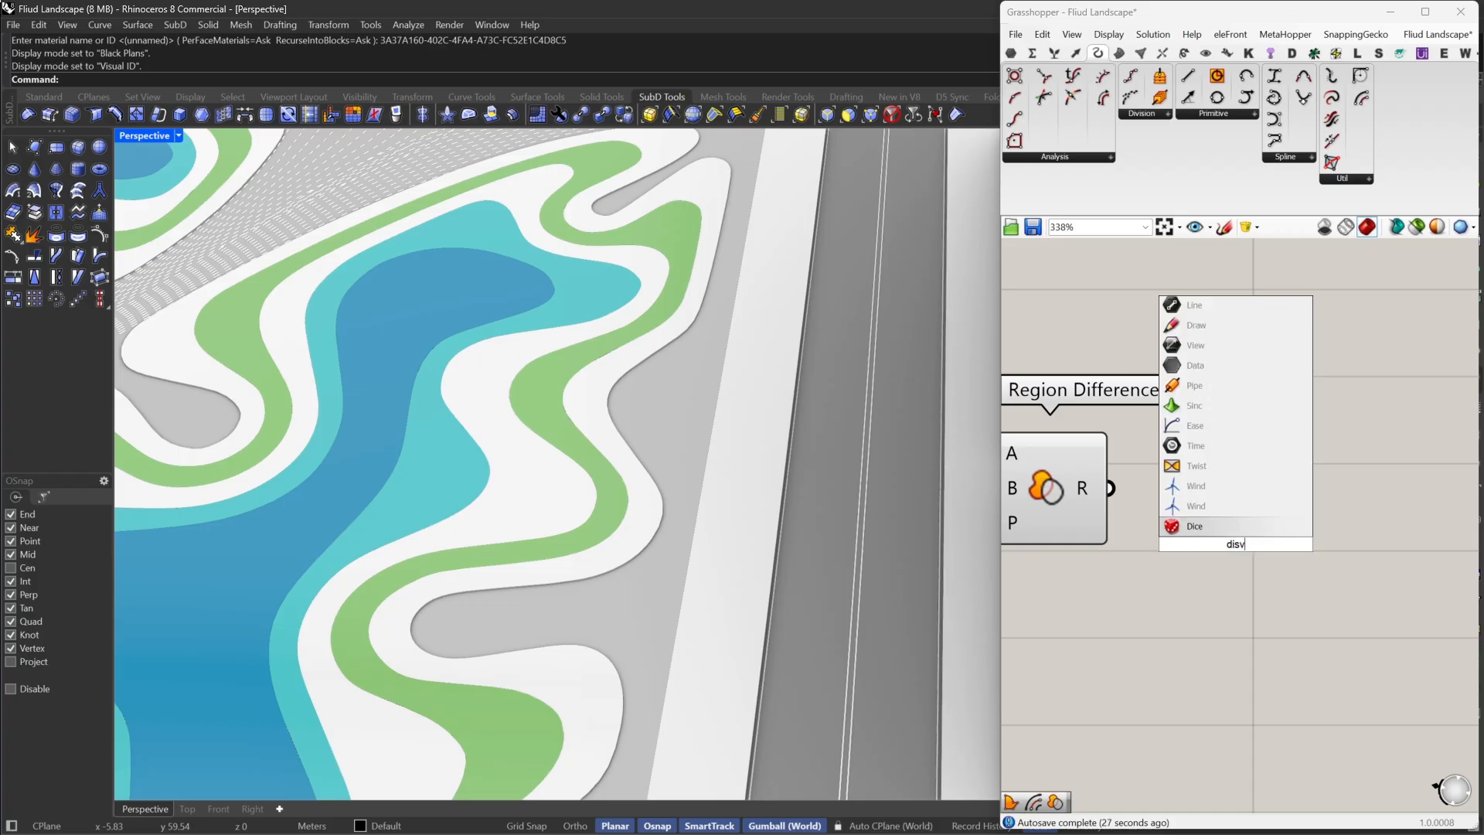
key(BackSpace)
text(v)
key(BackSpace)
text(c)
key(Return)
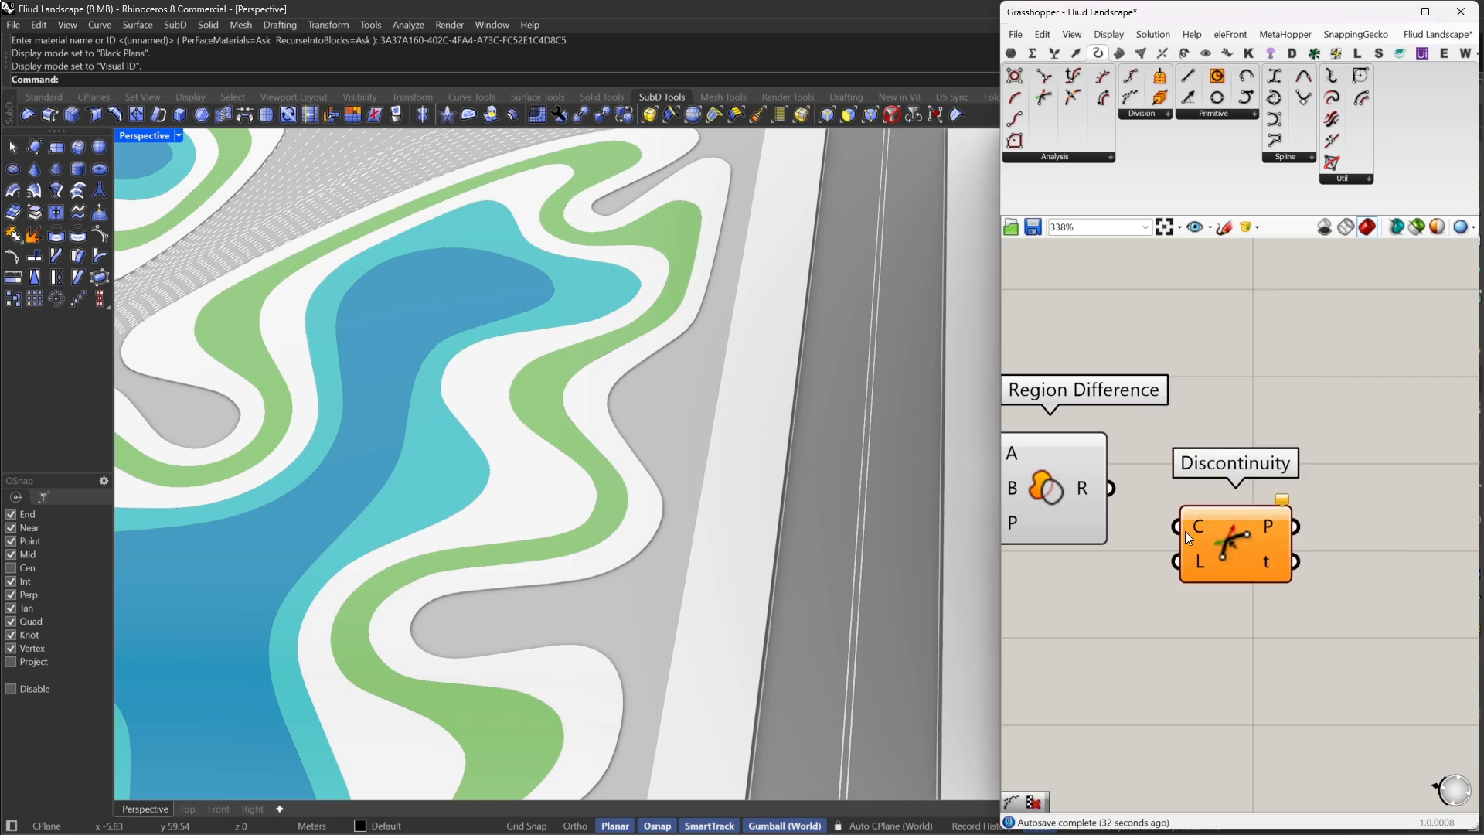
drag(1177, 527, 1112, 490)
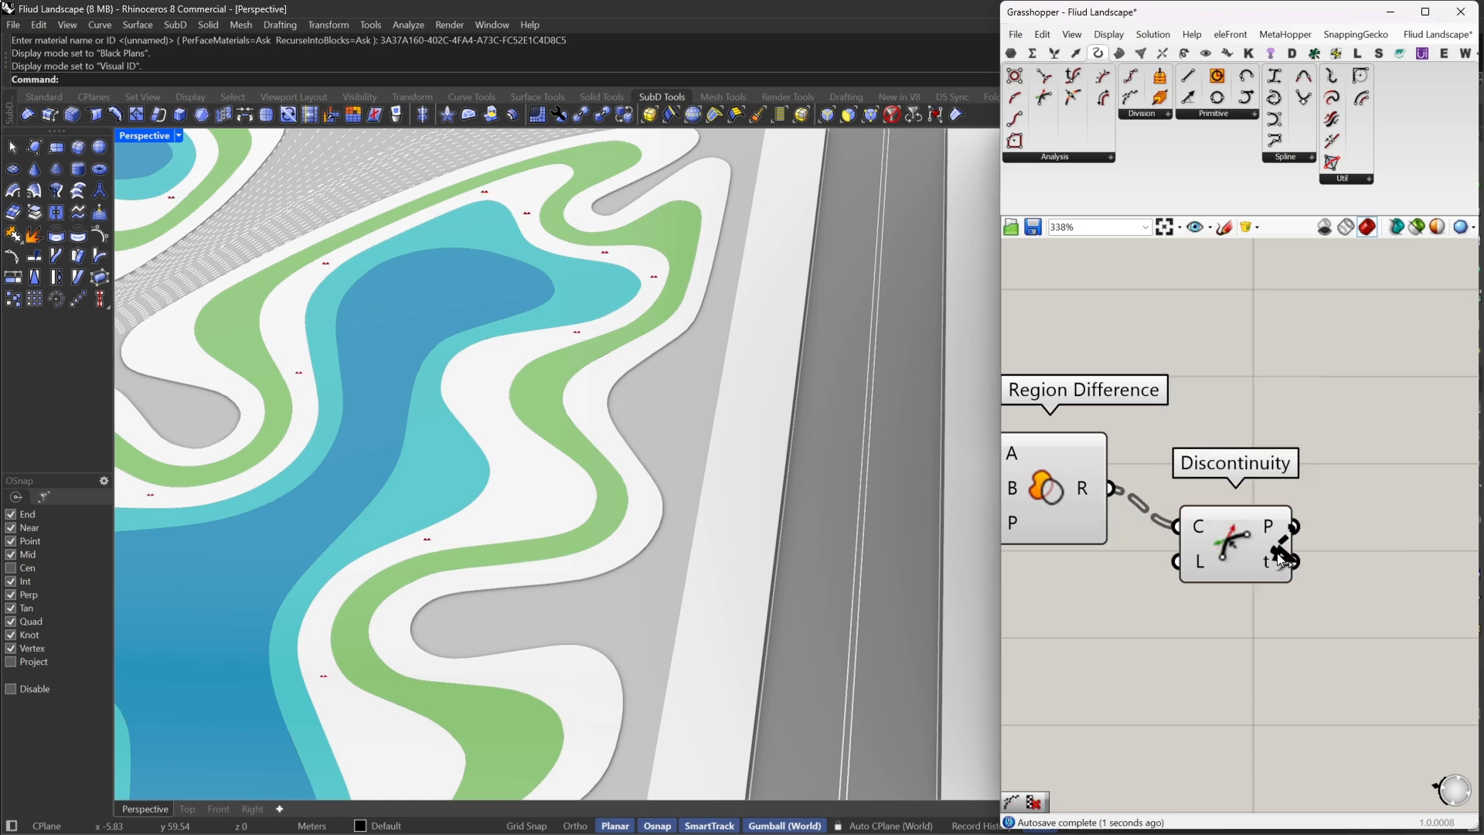
Select Region Difference and Discontinuity, and examine the discontinuity points at the ends of the regions in the viewport
click(1061, 484)
scroll(777, 475, down, 4)
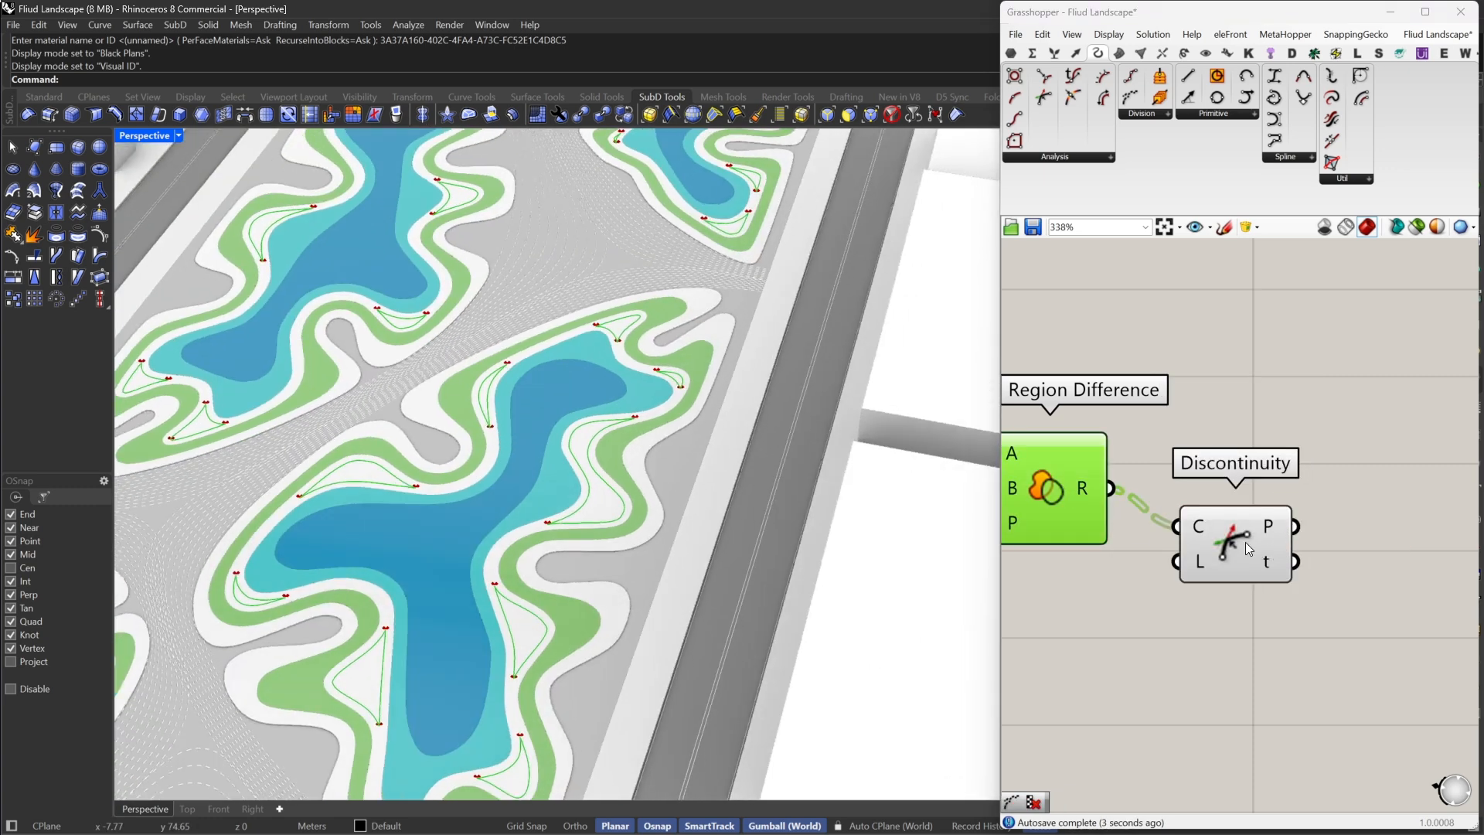
shift+click(1191, 527)
right_drag(790, 412, 608, 273)
scroll(755, 397, down, 5)
scroll(609, 273, up, 3)
scroll(1227, 531, down, 3)
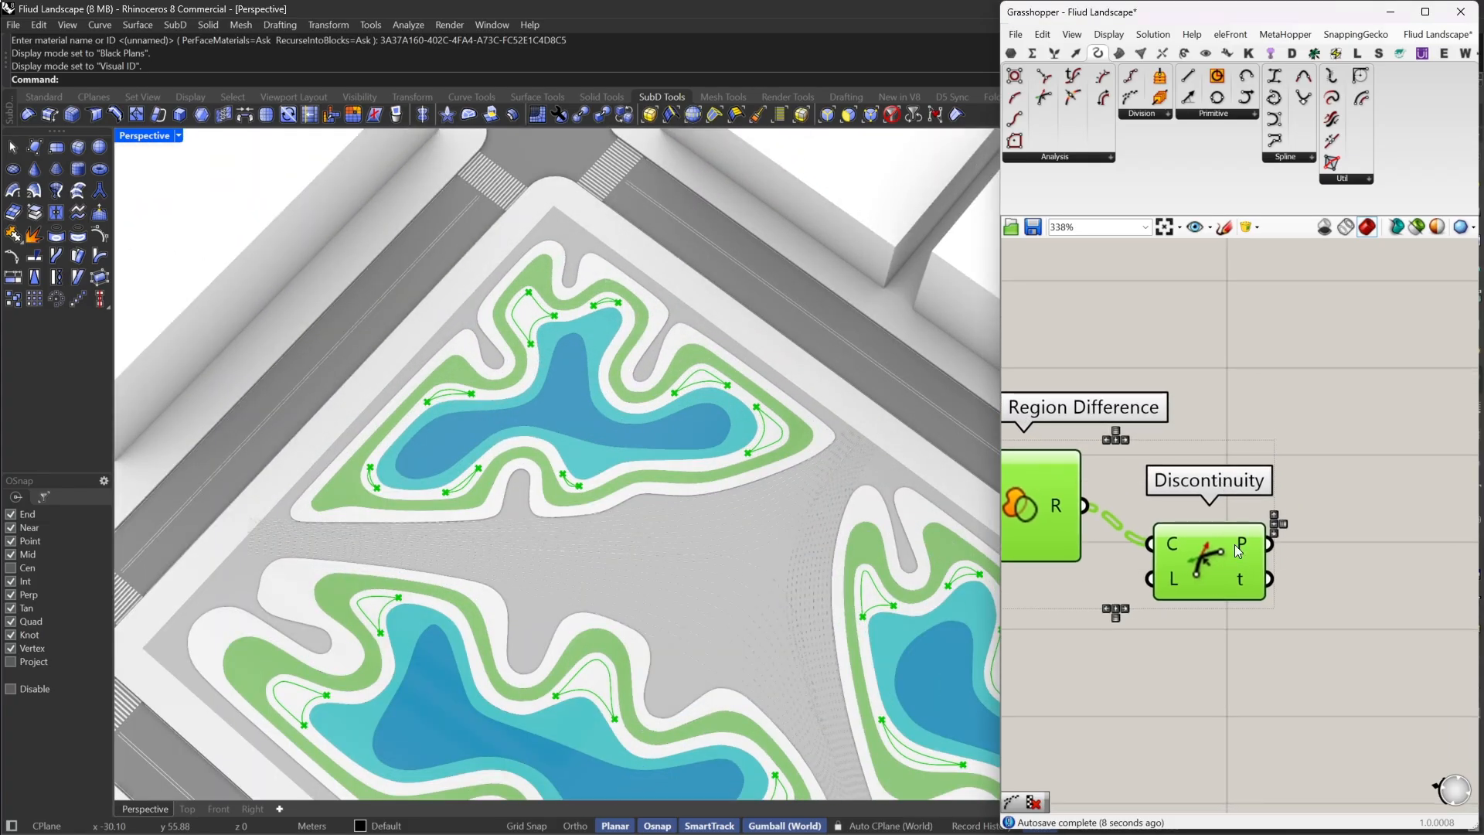
click(1301, 518)
Add a Shatter component, connecting Region Difference's R output to C and Discontinuity's t output to t
drag(1121, 521, 1120, 504)
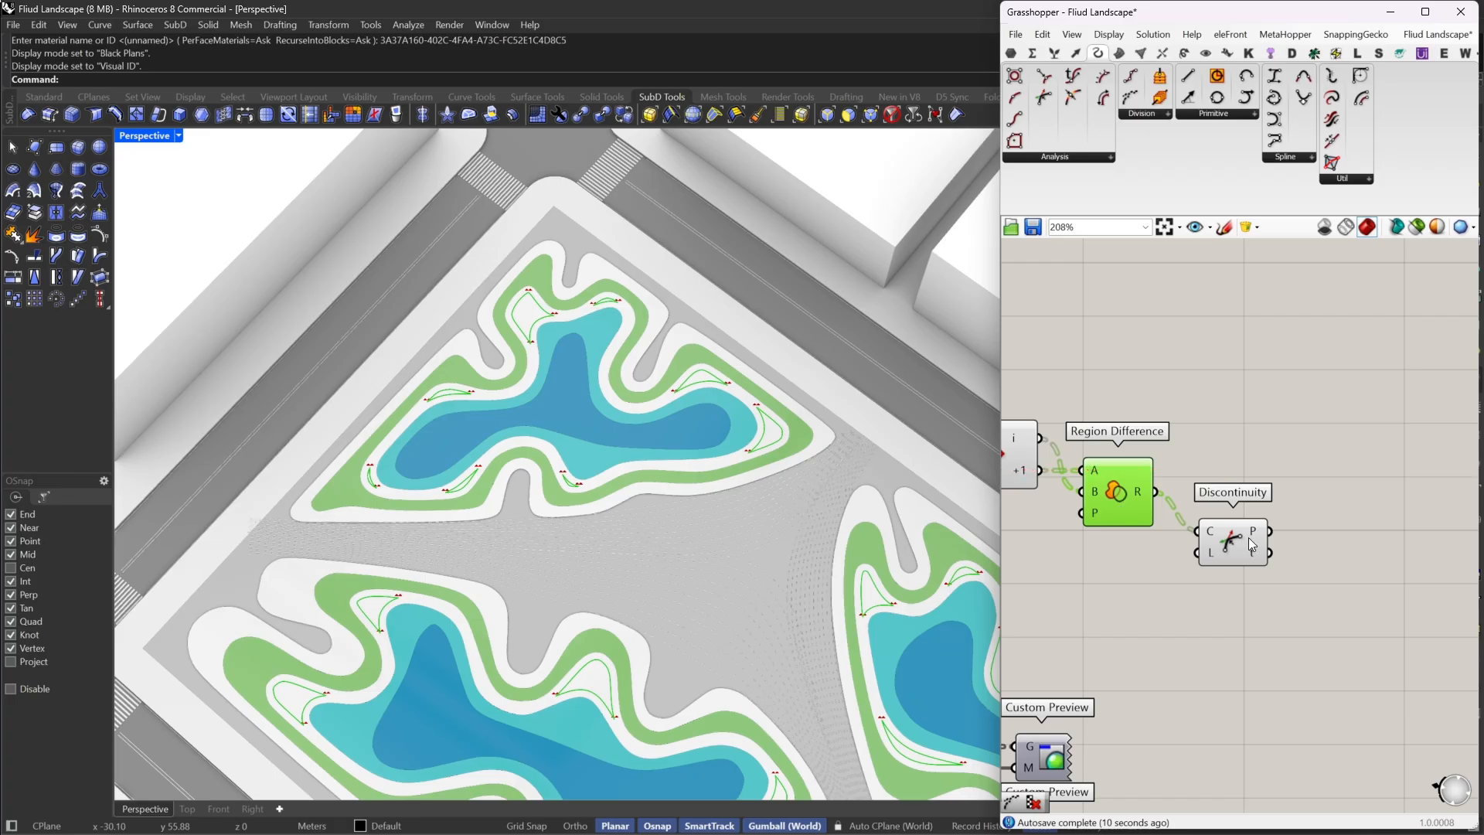
drag(1249, 537, 1245, 534)
double_click(1333, 521)
text(sh)
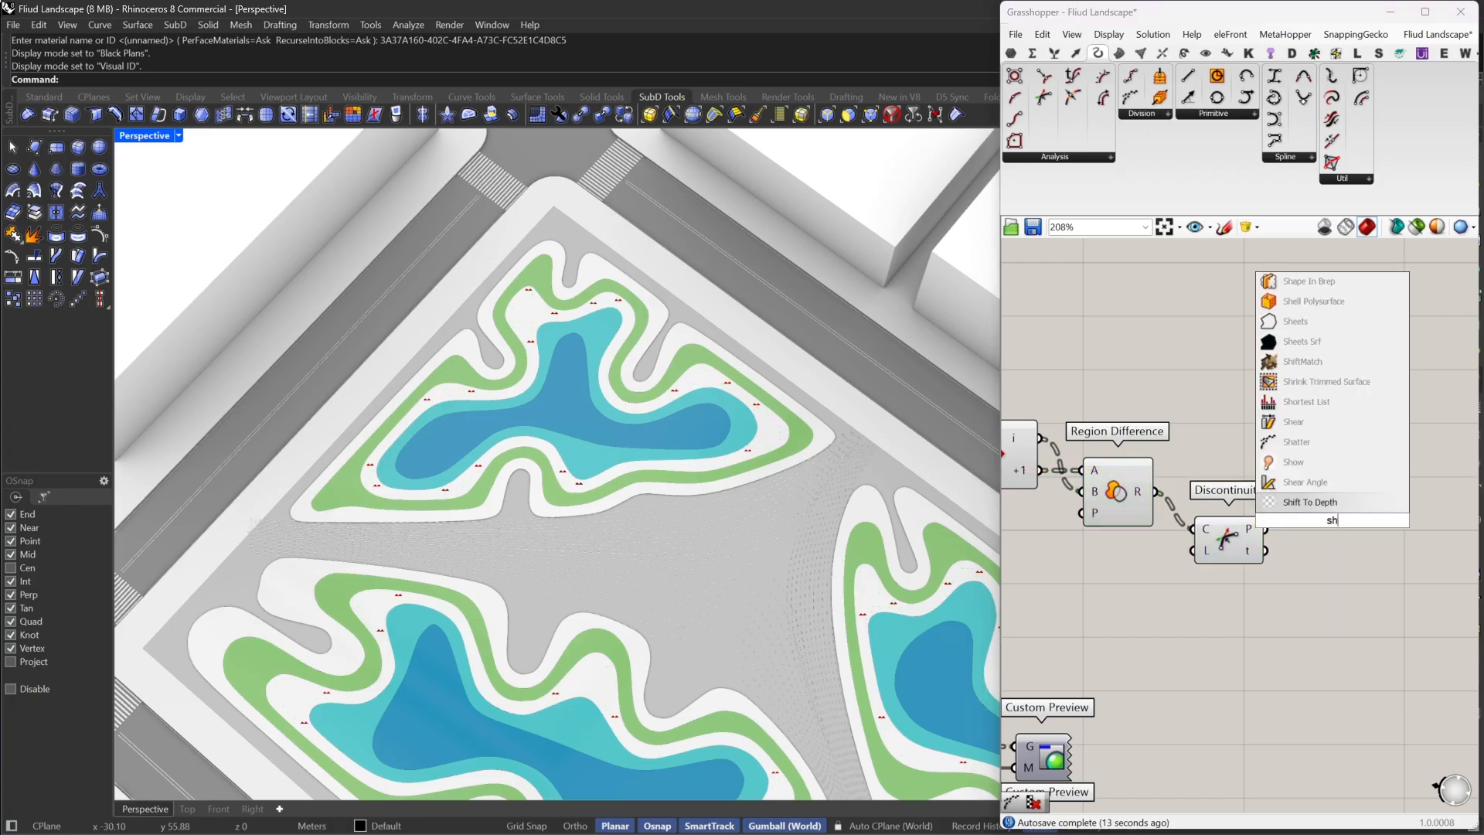
text(att)
key(Return)
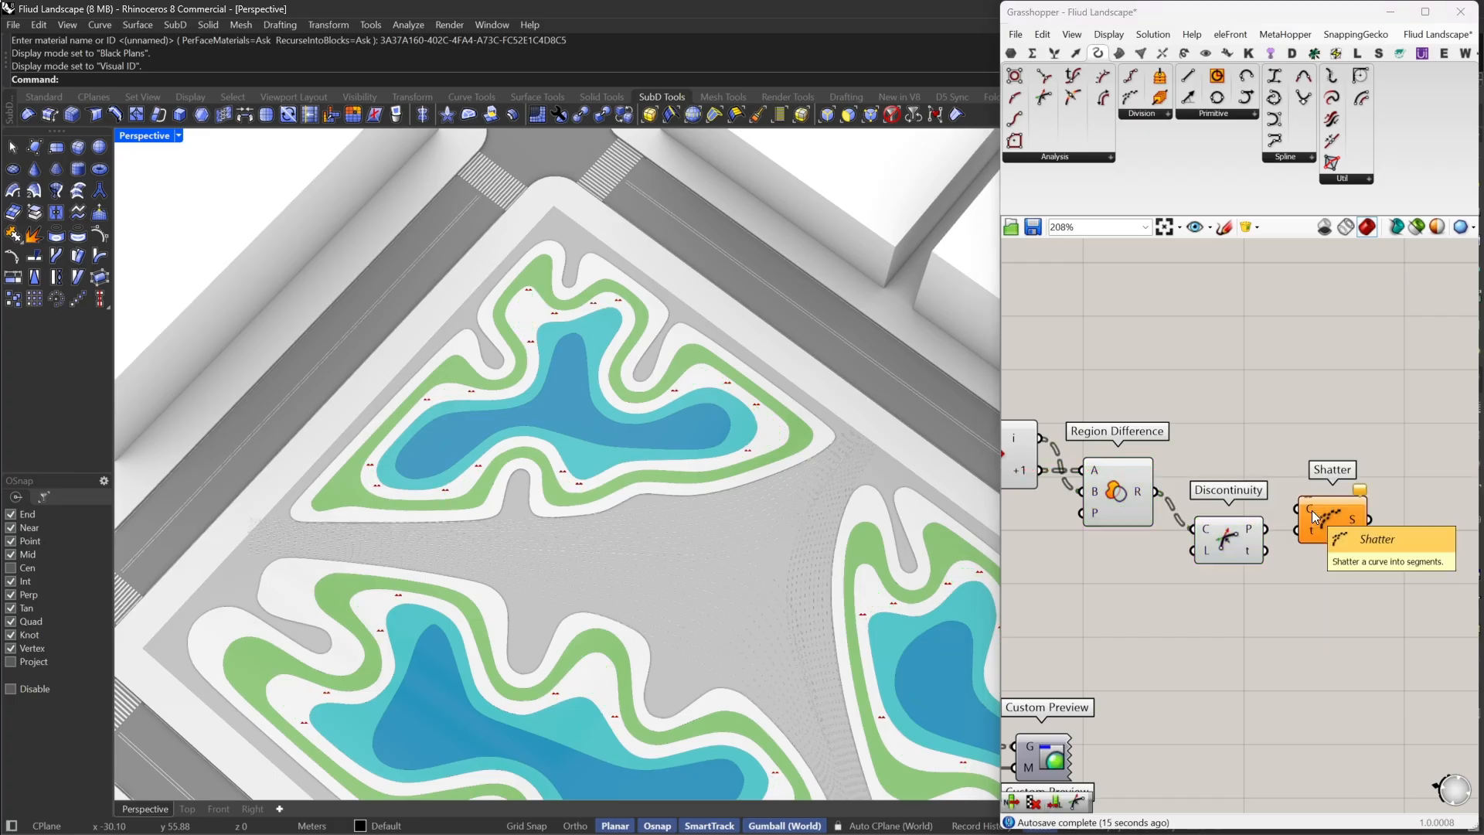
drag(1298, 510, 1157, 493)
drag(1320, 536, 1319, 509)
drag(1261, 549, 1263, 551)
drag(1318, 490, 1323, 500)
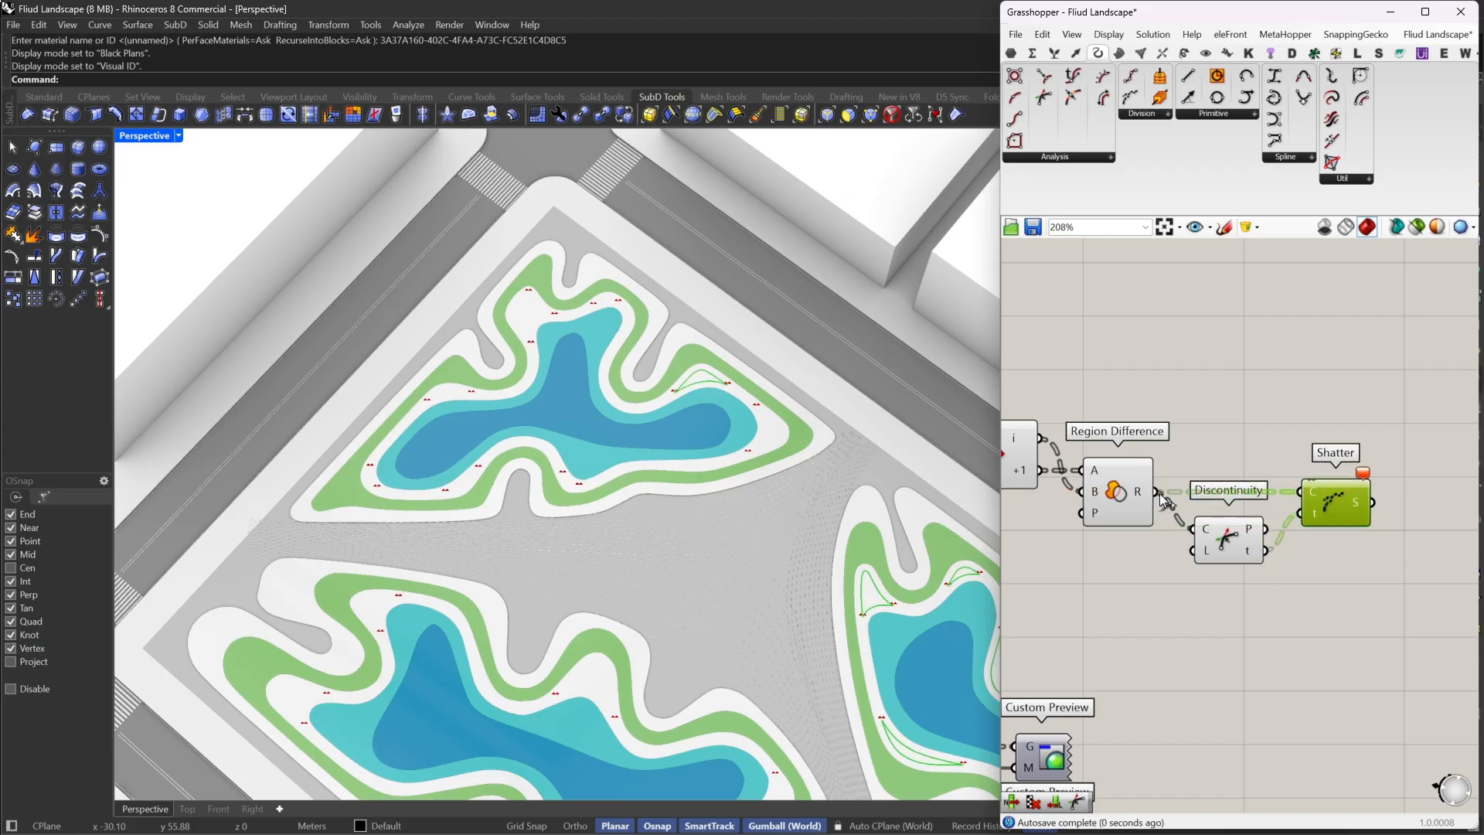
Graft the R output of Region Difference
right_click(1138, 490)
click(1178, 580)
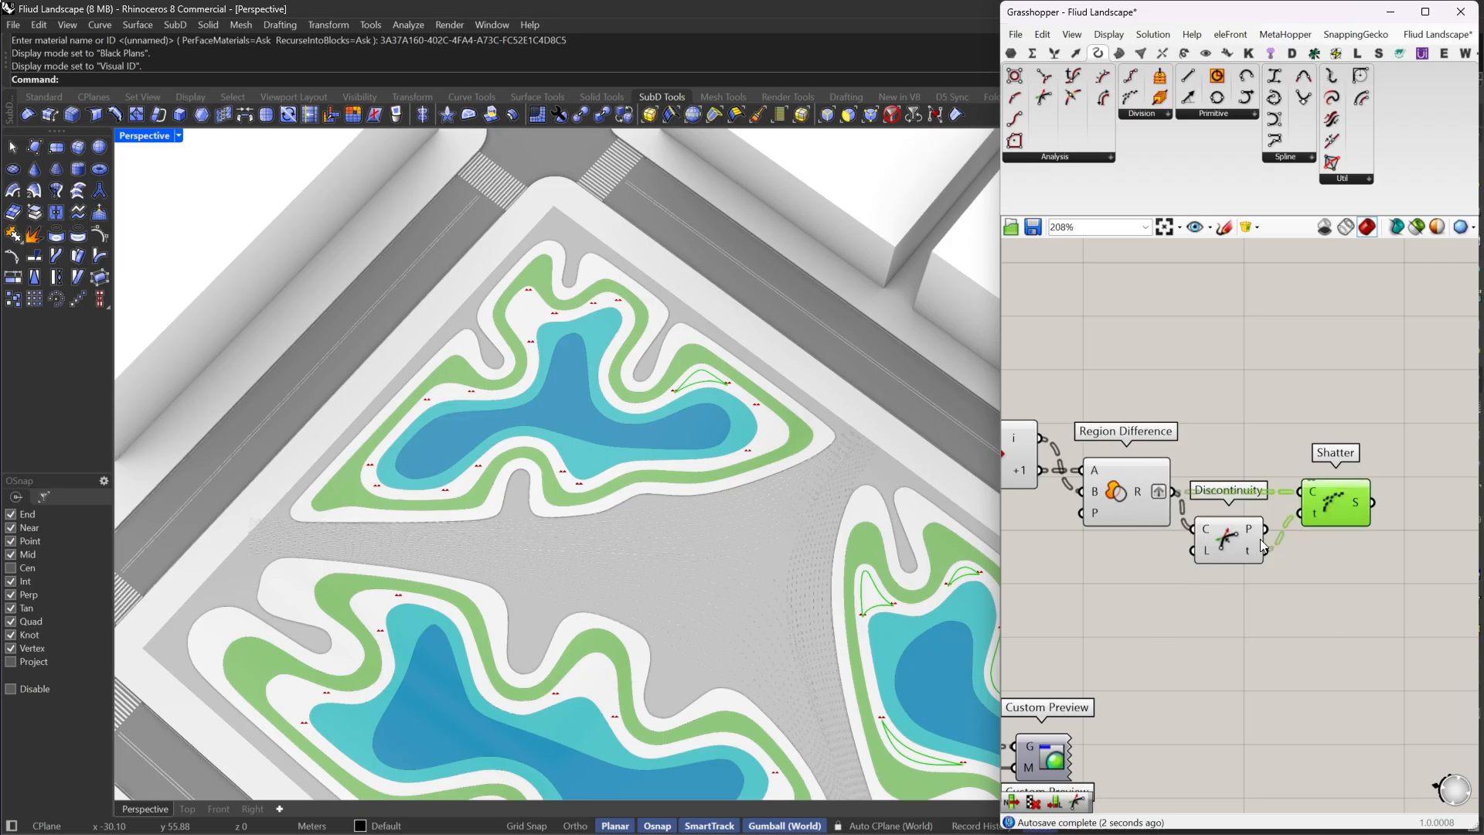
click(1240, 553)
drag(1240, 553, 1254, 553)
drag(1339, 499, 1345, 500)
Add a Rebuild Curve component and connect Shatter's S output to its C input
right_drag(1452, 514, 1302, 532)
double_click(1301, 532)
text(reb)
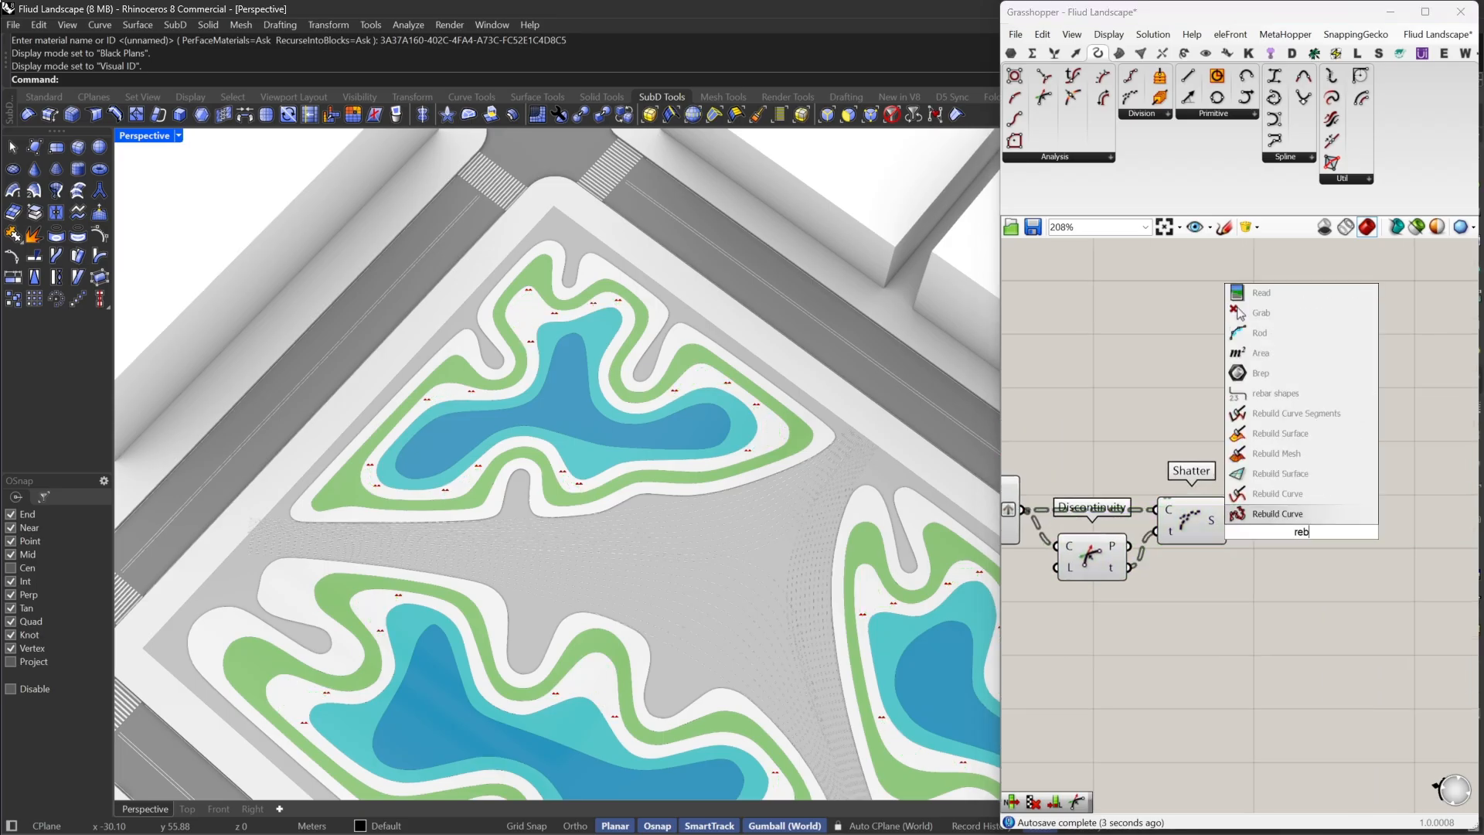
click(1289, 514)
scroll(1270, 518, up, 2)
drag(1264, 495, 1193, 547)
drag(1303, 555, 1298, 584)
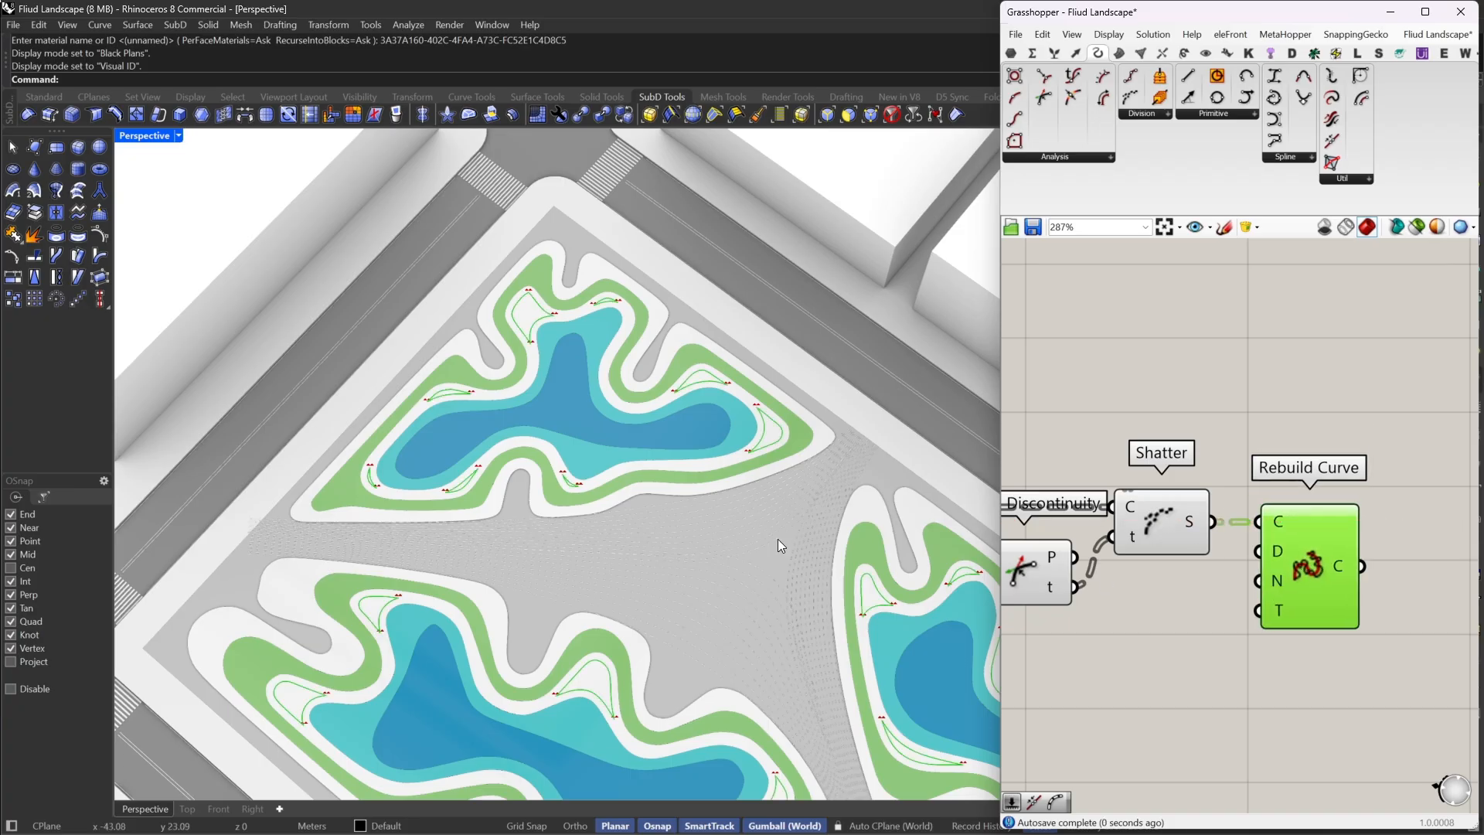
Examine the rebuilt region curves around the water bodies from close up and from farther away
scroll(778, 539, up, 8)
scroll(633, 383, down, 7)
scroll(607, 300, up, 4)
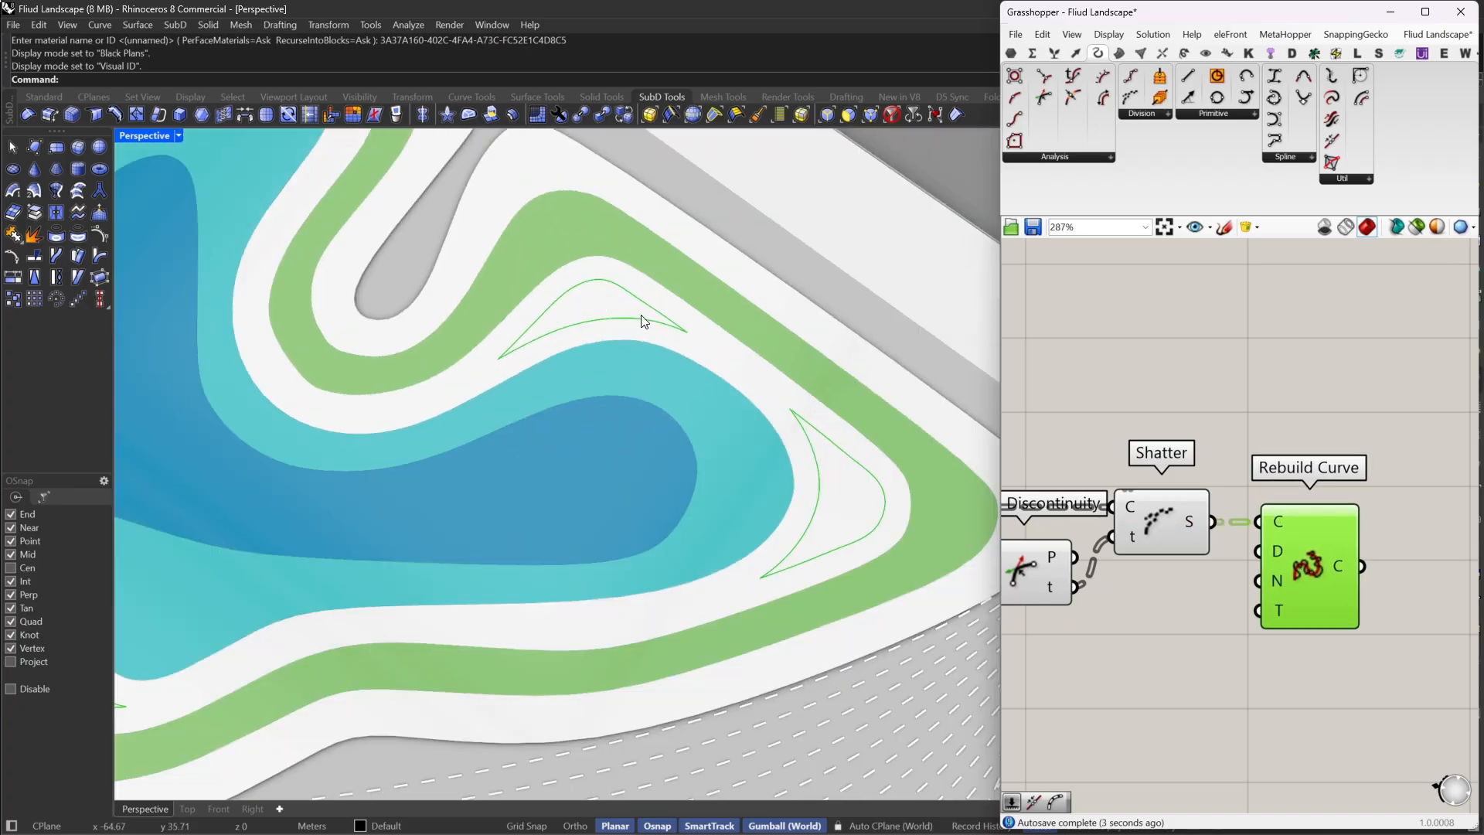
right_drag(642, 320, 696, 348)
scroll(745, 416, down, 3)
scroll(746, 416, down, 3)
right_drag(745, 416, 692, 427)
scroll(693, 427, down, 4)
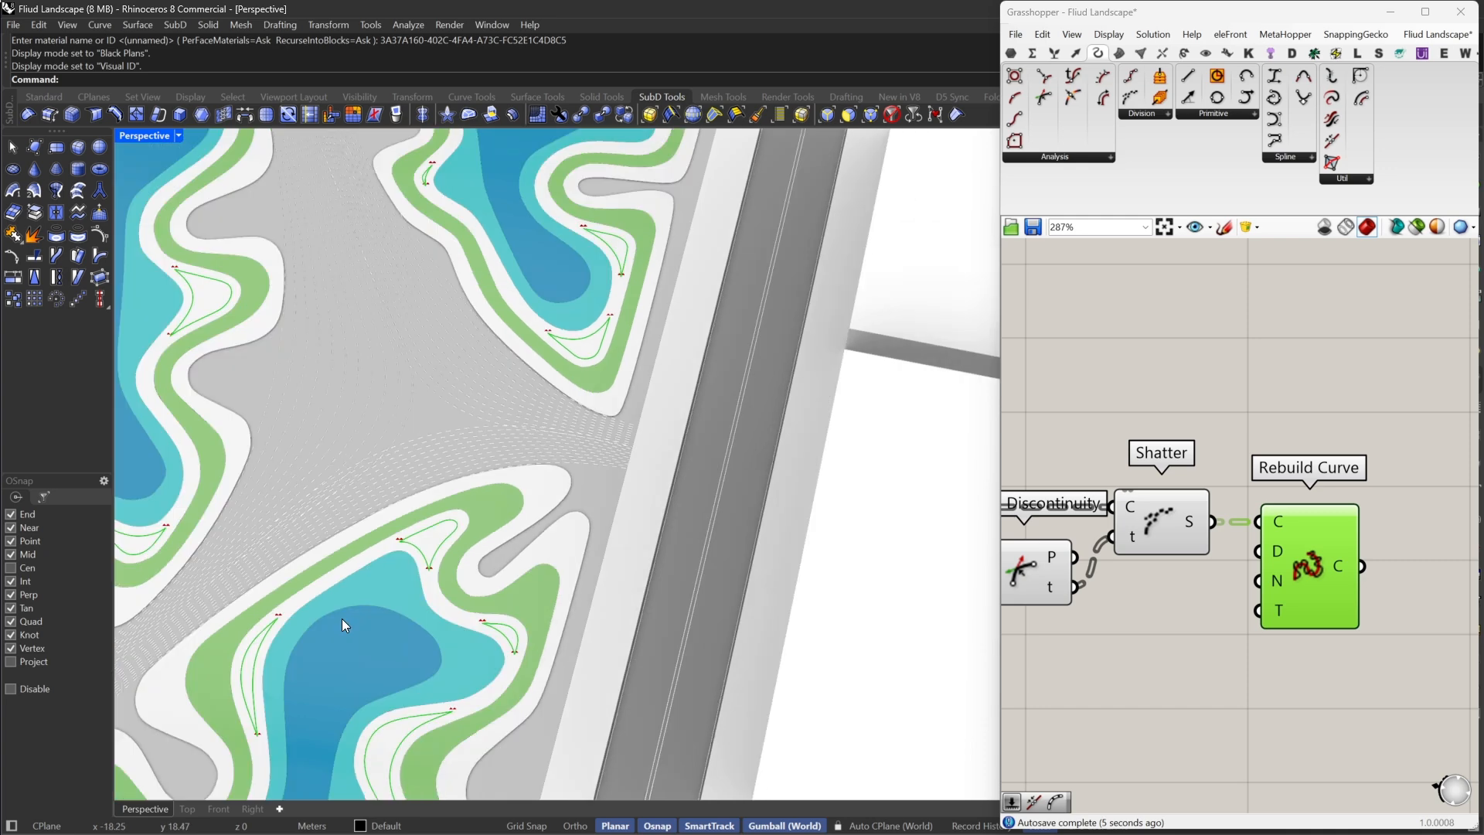
scroll(342, 618, up, 7)
Add a Join Curves component and connect Rebuild Curve's C output to its C input
right_drag(1388, 546, 1203, 545)
scroll(1353, 549, down, 1)
click(1158, 592)
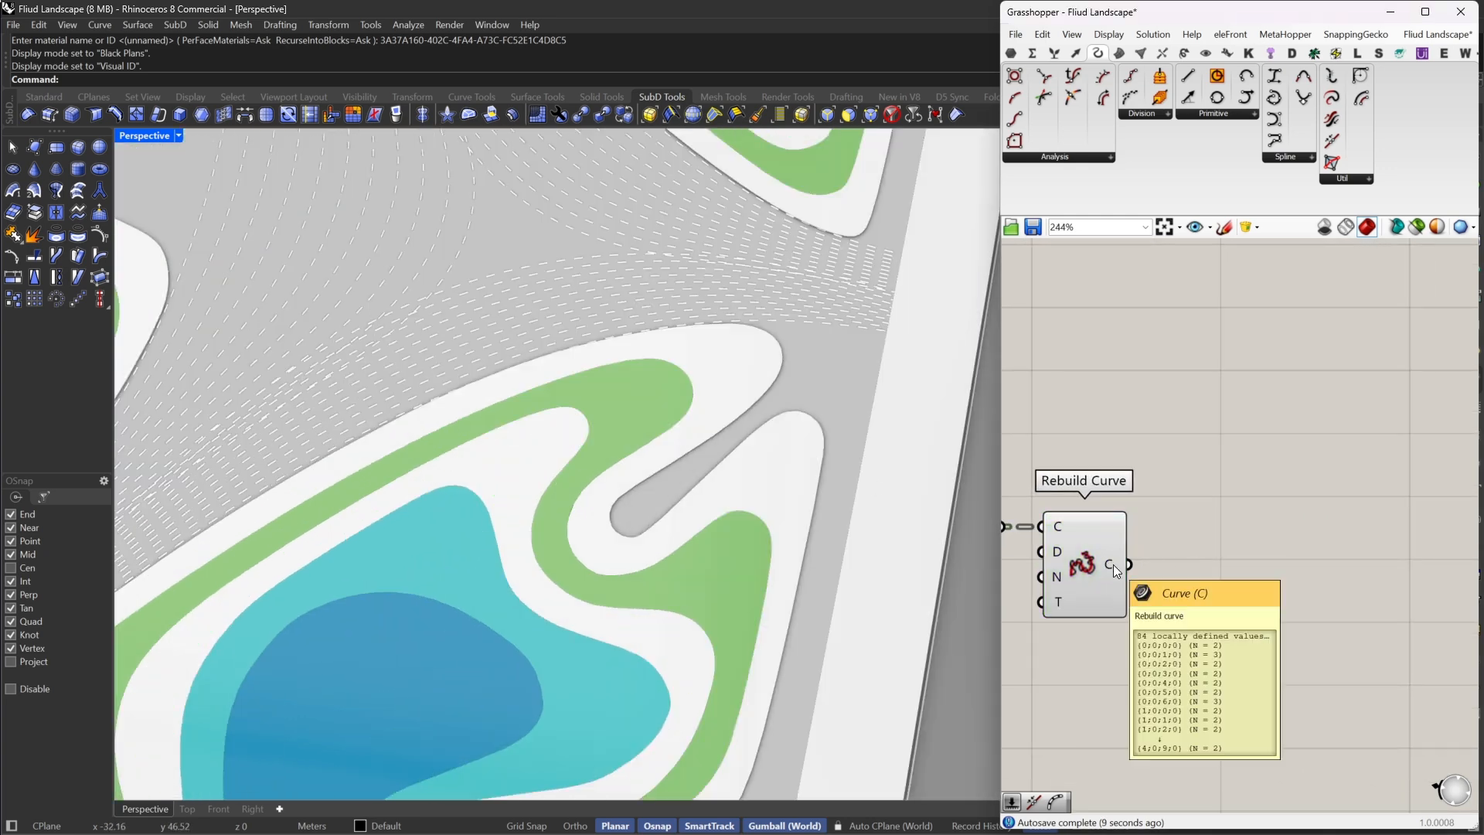
double_click(1236, 566)
text(join)
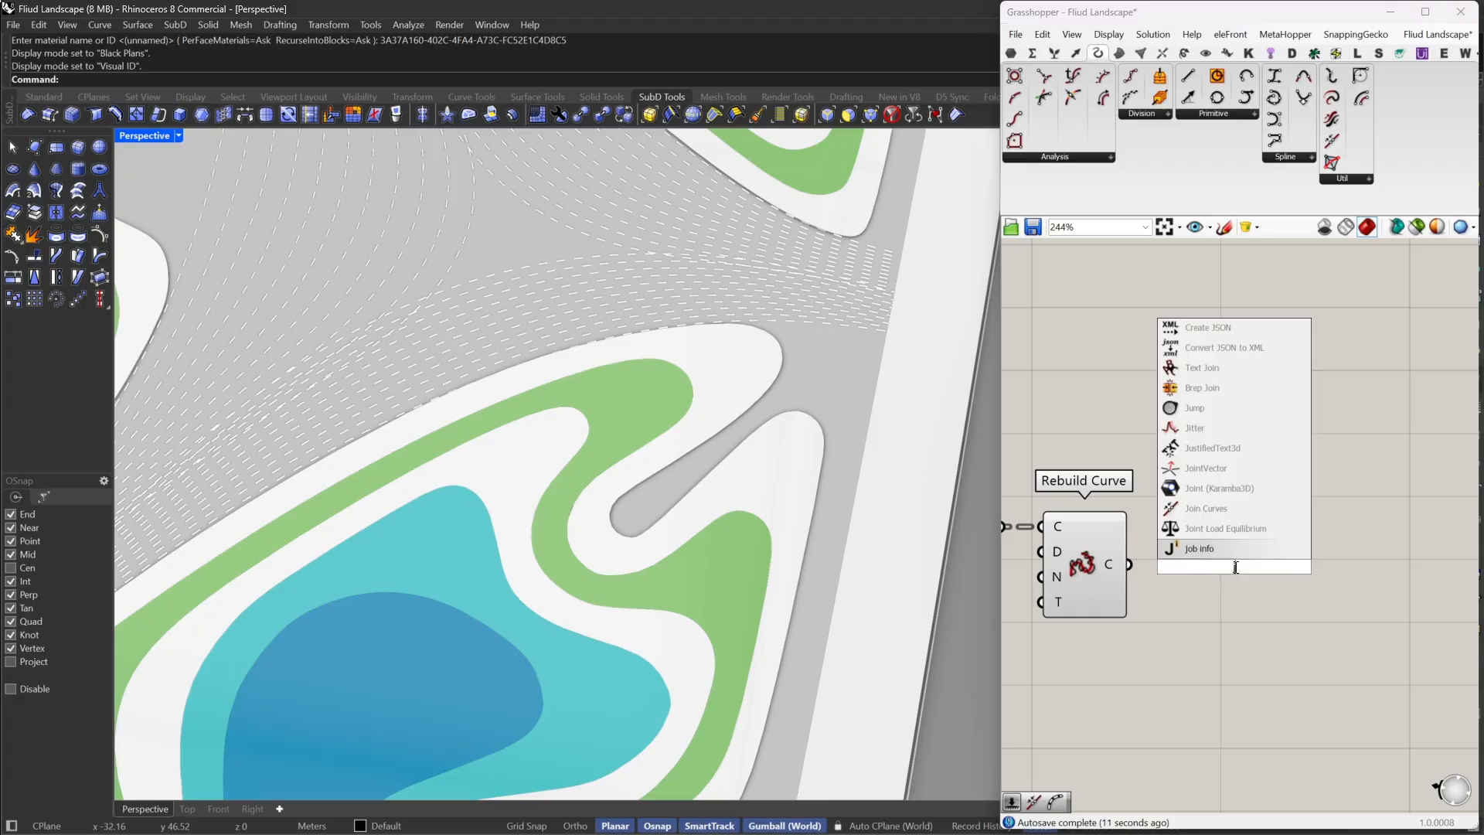
click(1223, 549)
drag(1194, 553, 1222, 577)
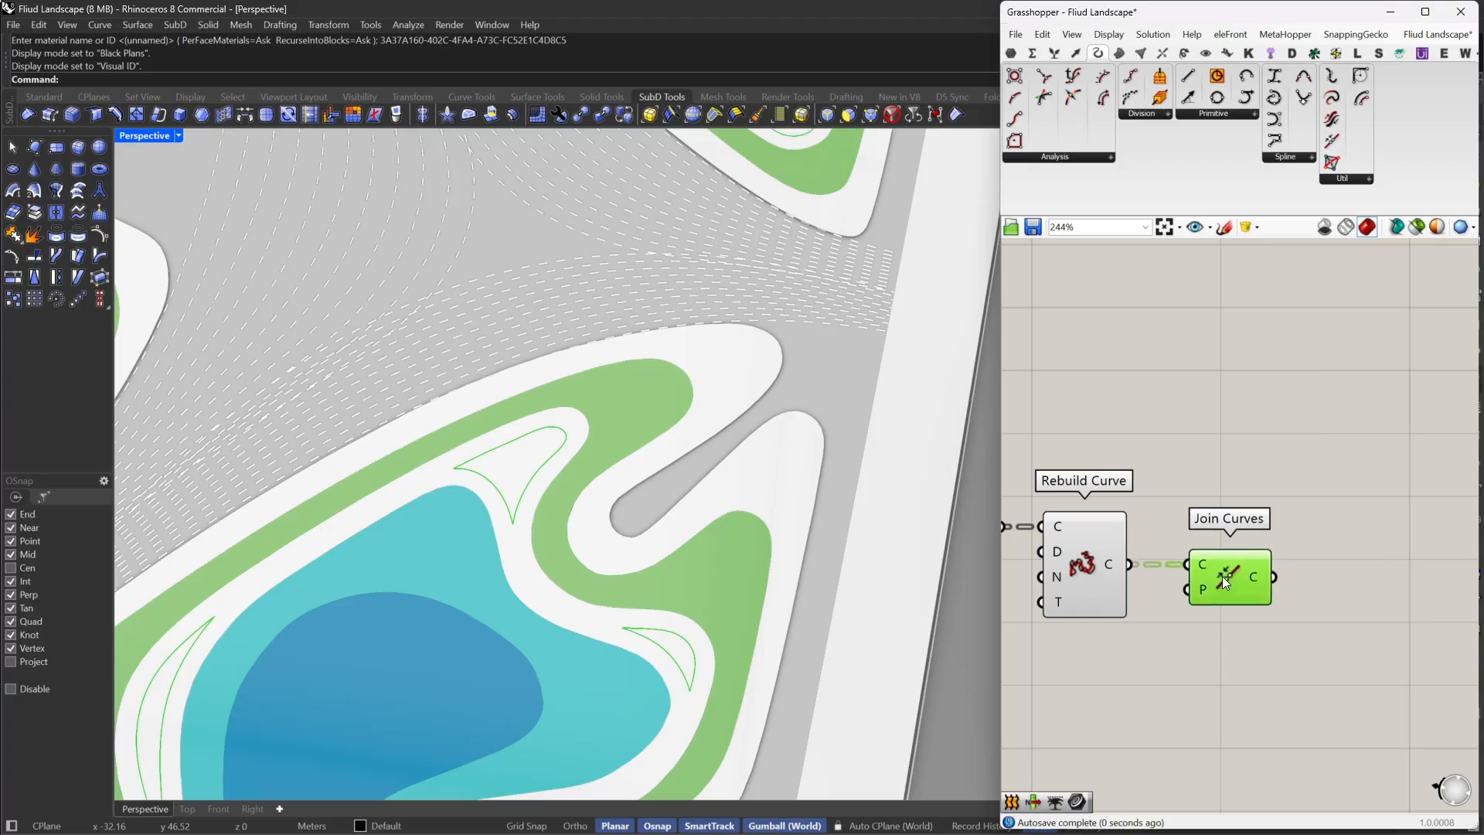
Add a Fillet component and connect Join Curves' C output to its C input
right_drag(1377, 570, 1248, 542)
double_click(1250, 541)
text(fill)
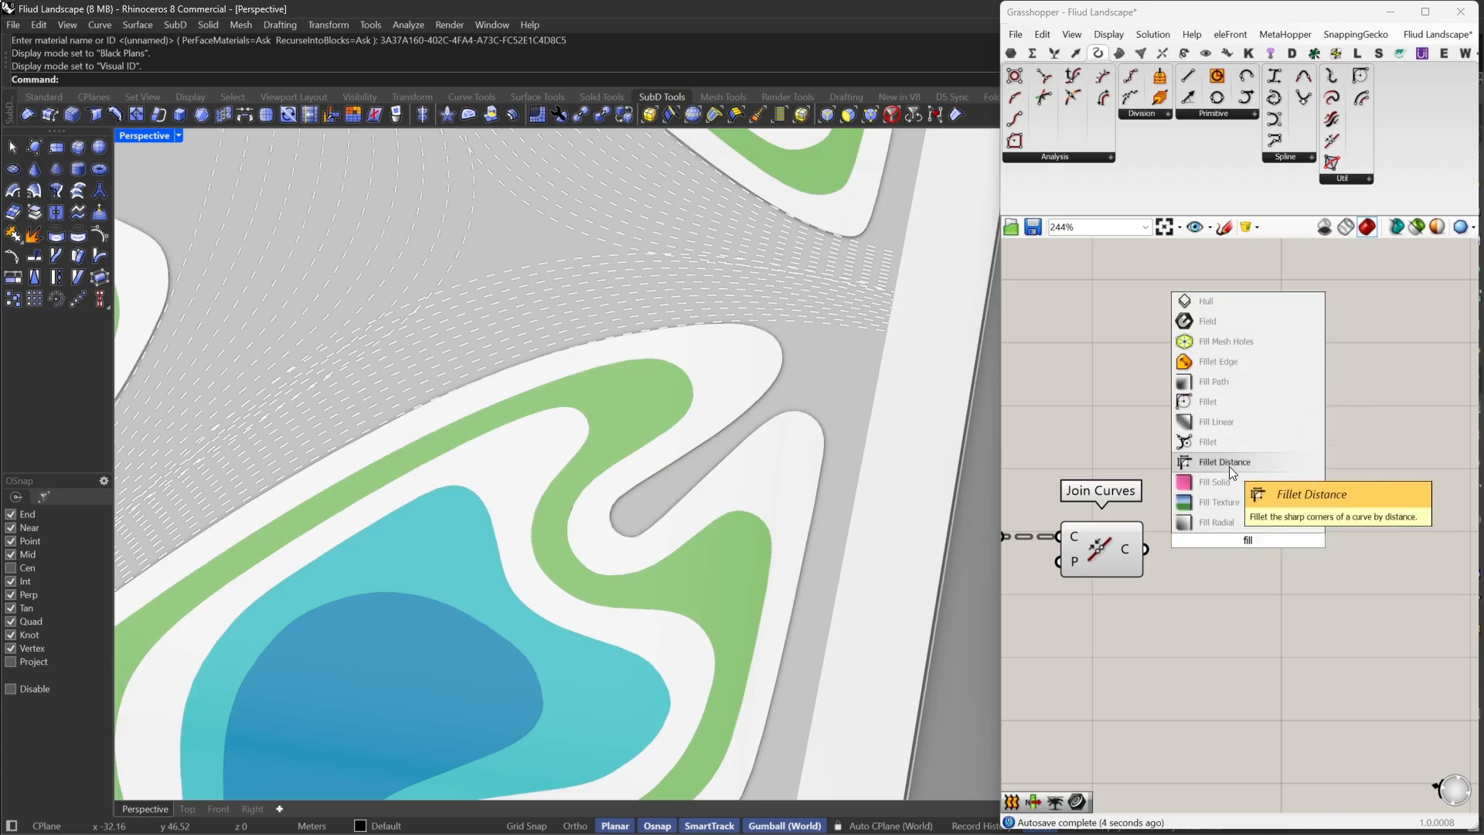
click(1226, 402)
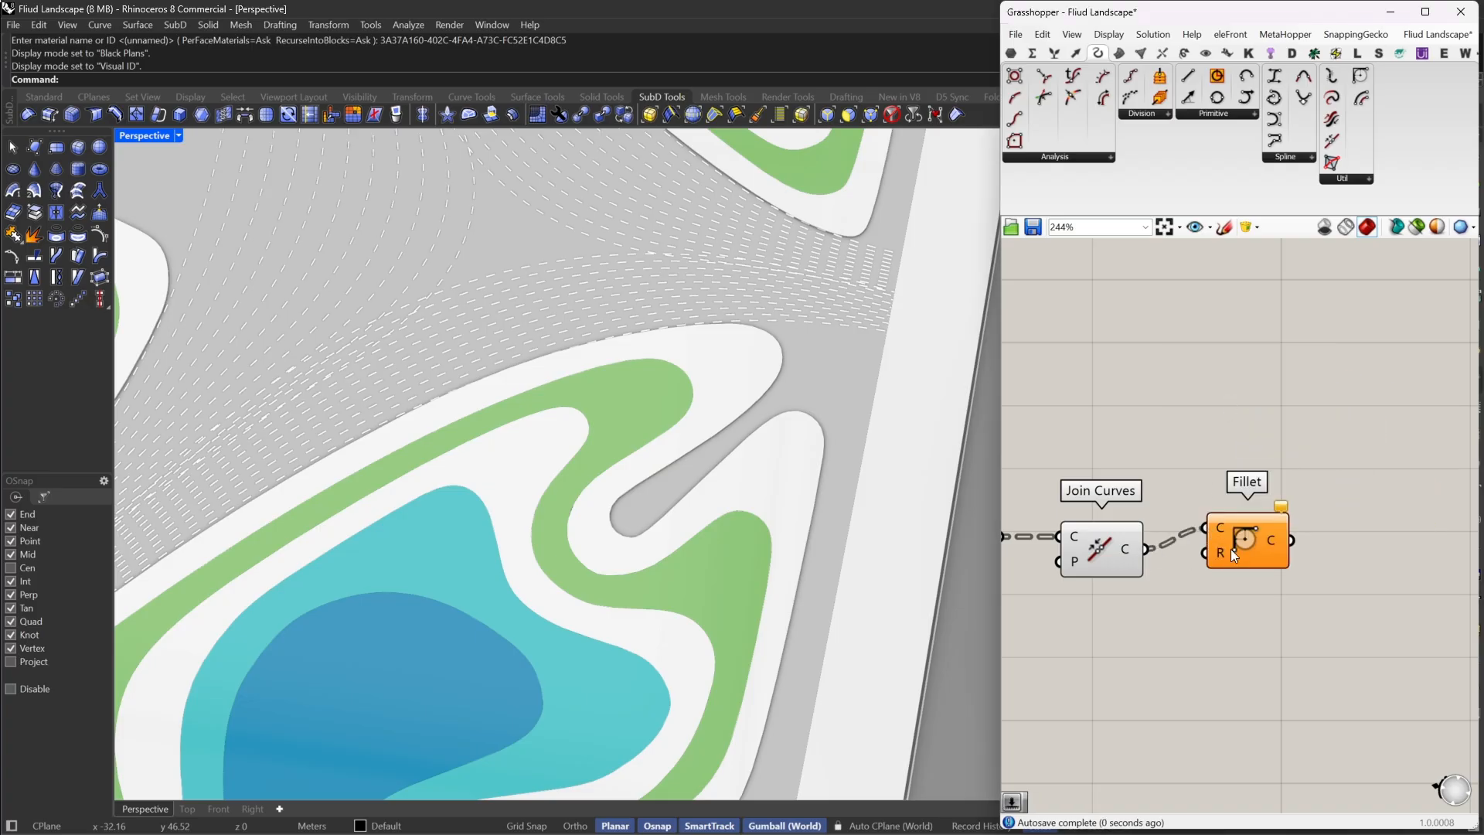
Add a number slider set to 0.5, connect it to Fillet's R input, and check the rounded region corners
scroll(1257, 567, down, 2)
double_click(1172, 632)
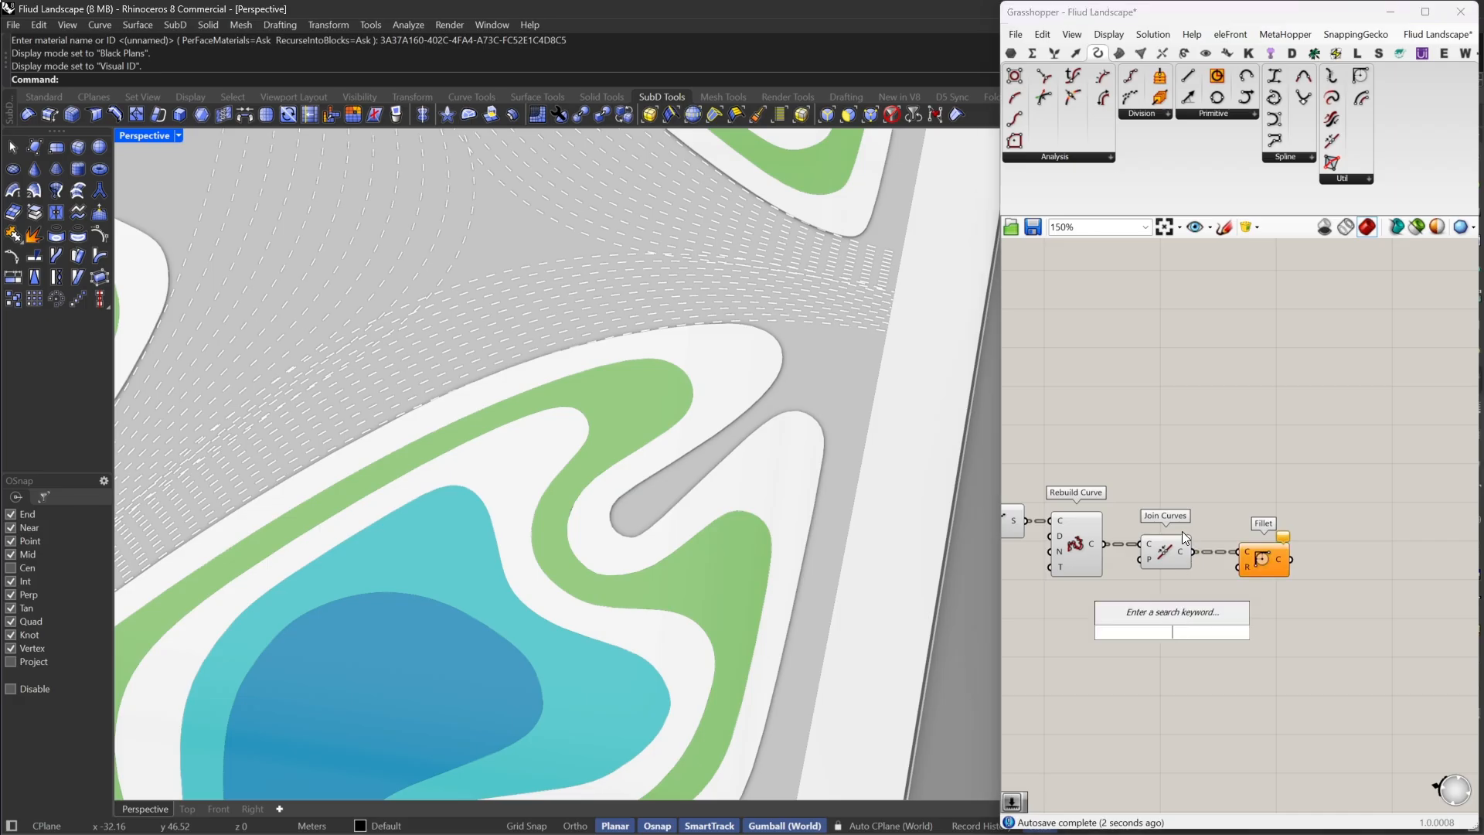
text(0.5)
key(Return)
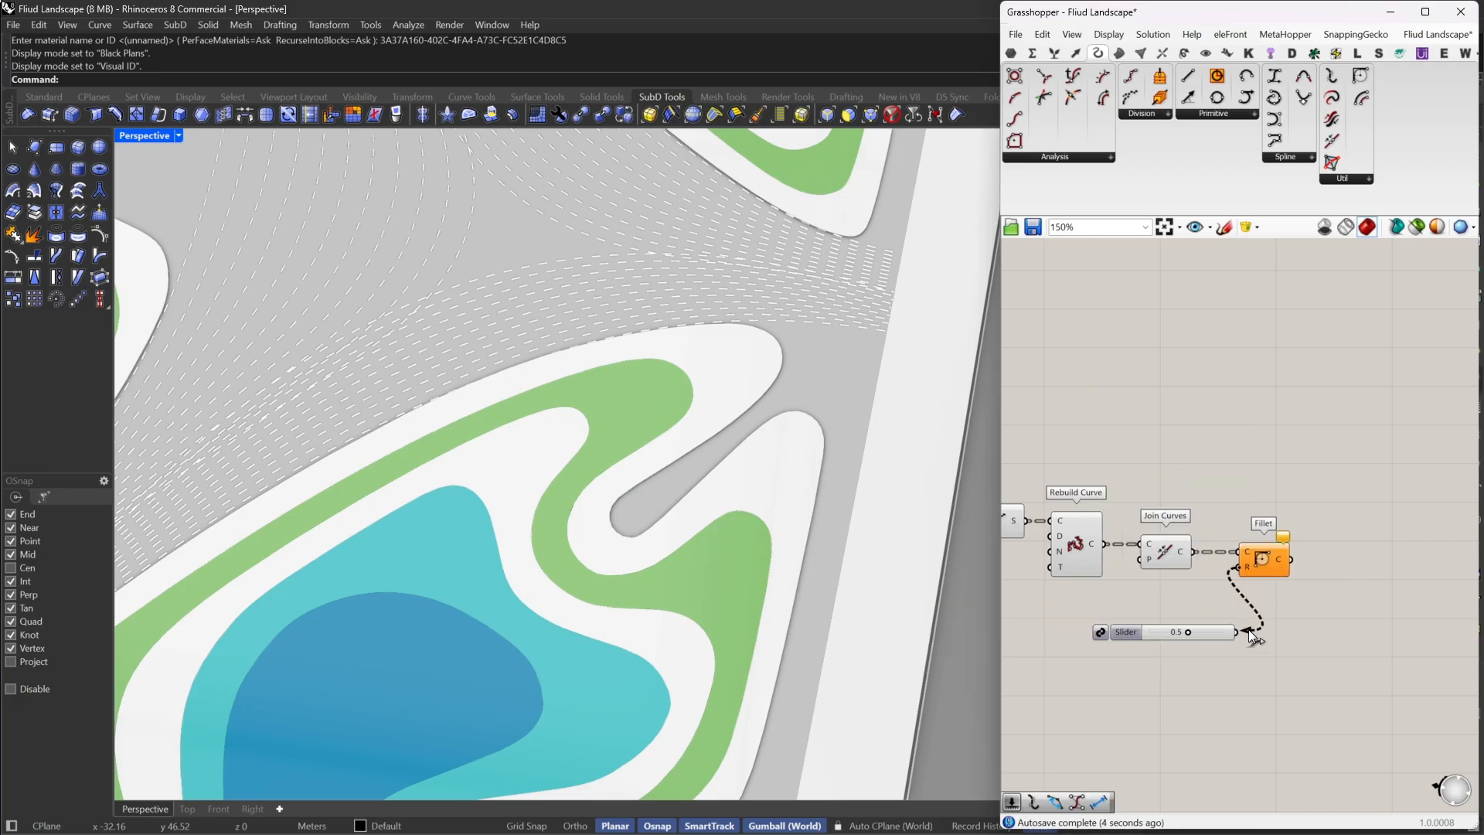
drag(1249, 630, 1247, 631)
drag(1260, 572, 1279, 572)
scroll(657, 456, up, 3)
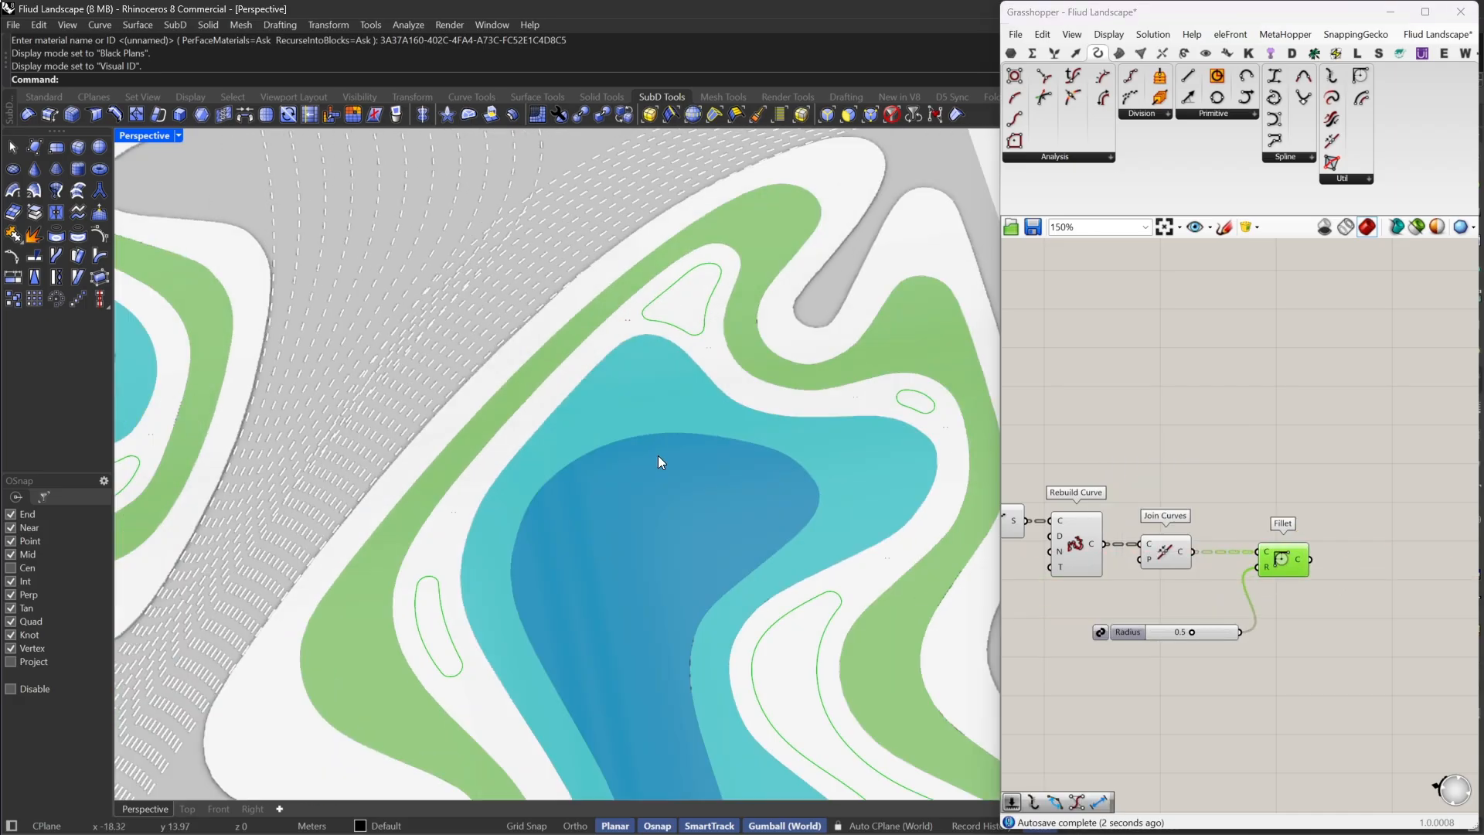
scroll(657, 456, down, 4)
right_drag(657, 457, 565, 503)
scroll(738, 508, down, 3)
Turn off the preview of all components from Brep Edges through Join Curves
right_drag(1190, 595, 1271, 616)
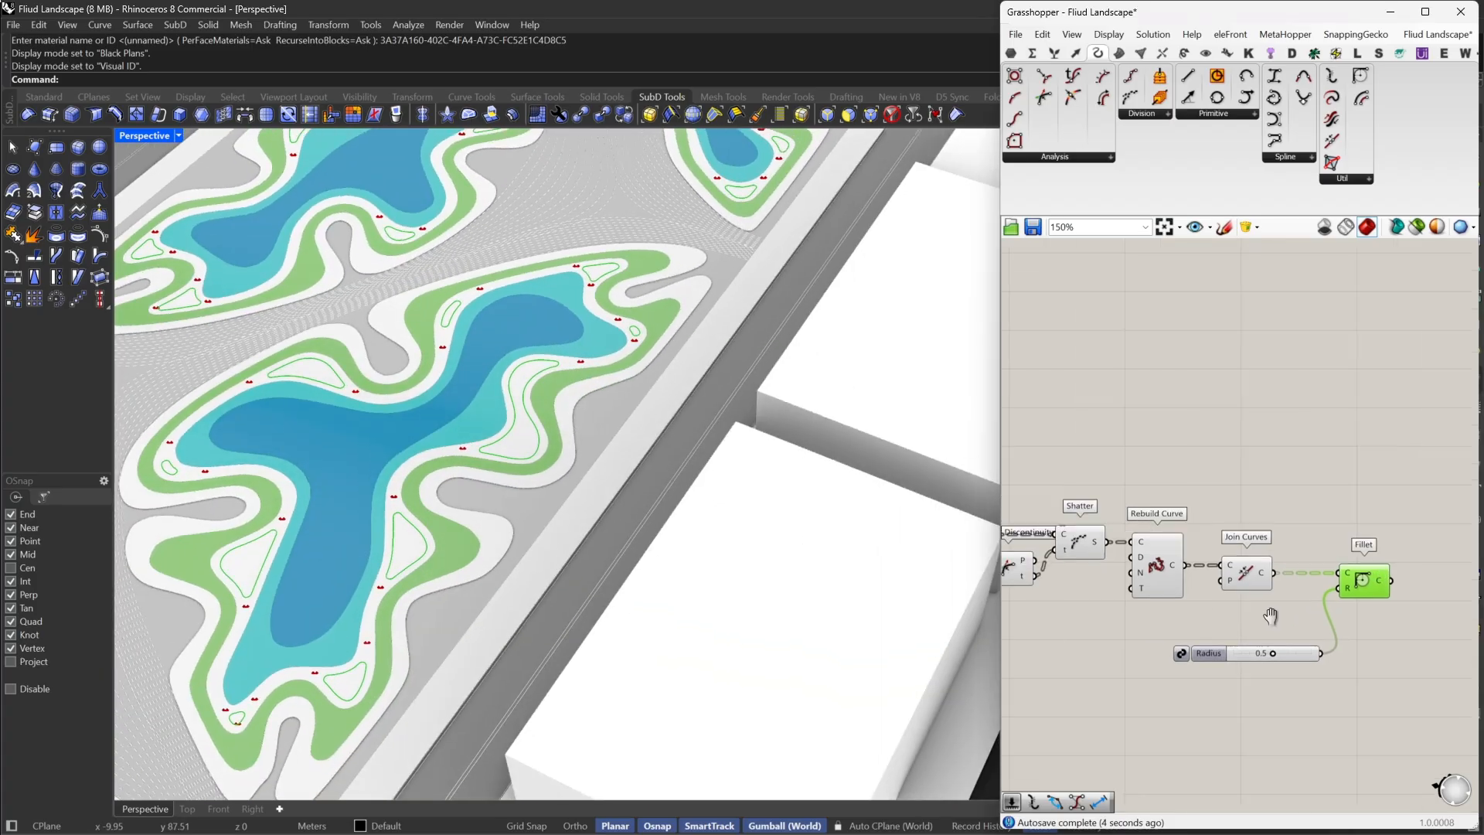
scroll(1271, 616, down, 2)
drag(1401, 476, 999, 637)
right_click(1106, 438)
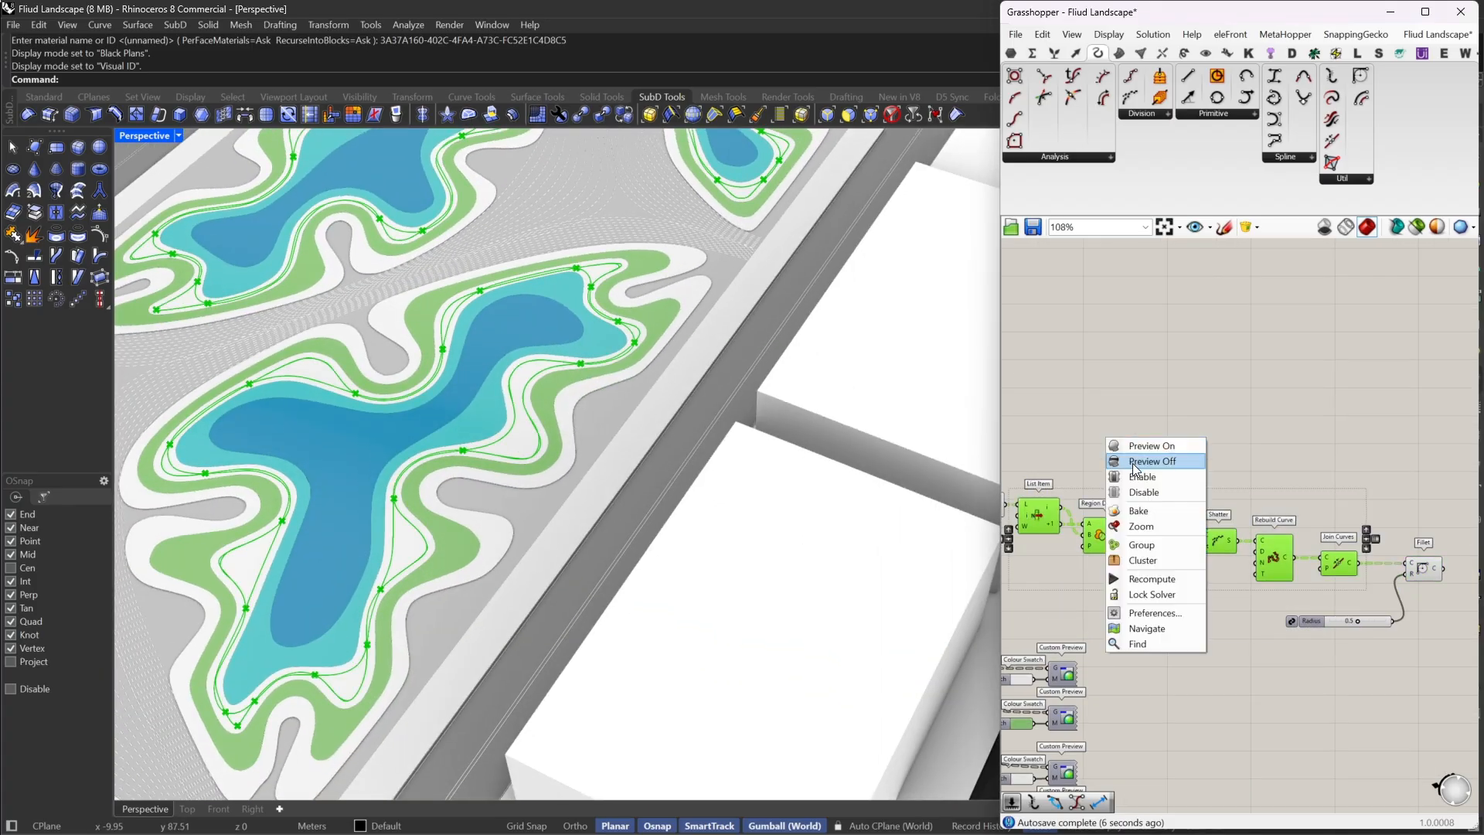
click(1133, 465)
click(1131, 439)
right_drag(1131, 439, 1365, 456)
drag(1344, 421, 1005, 576)
right_click(1113, 418)
click(1146, 441)
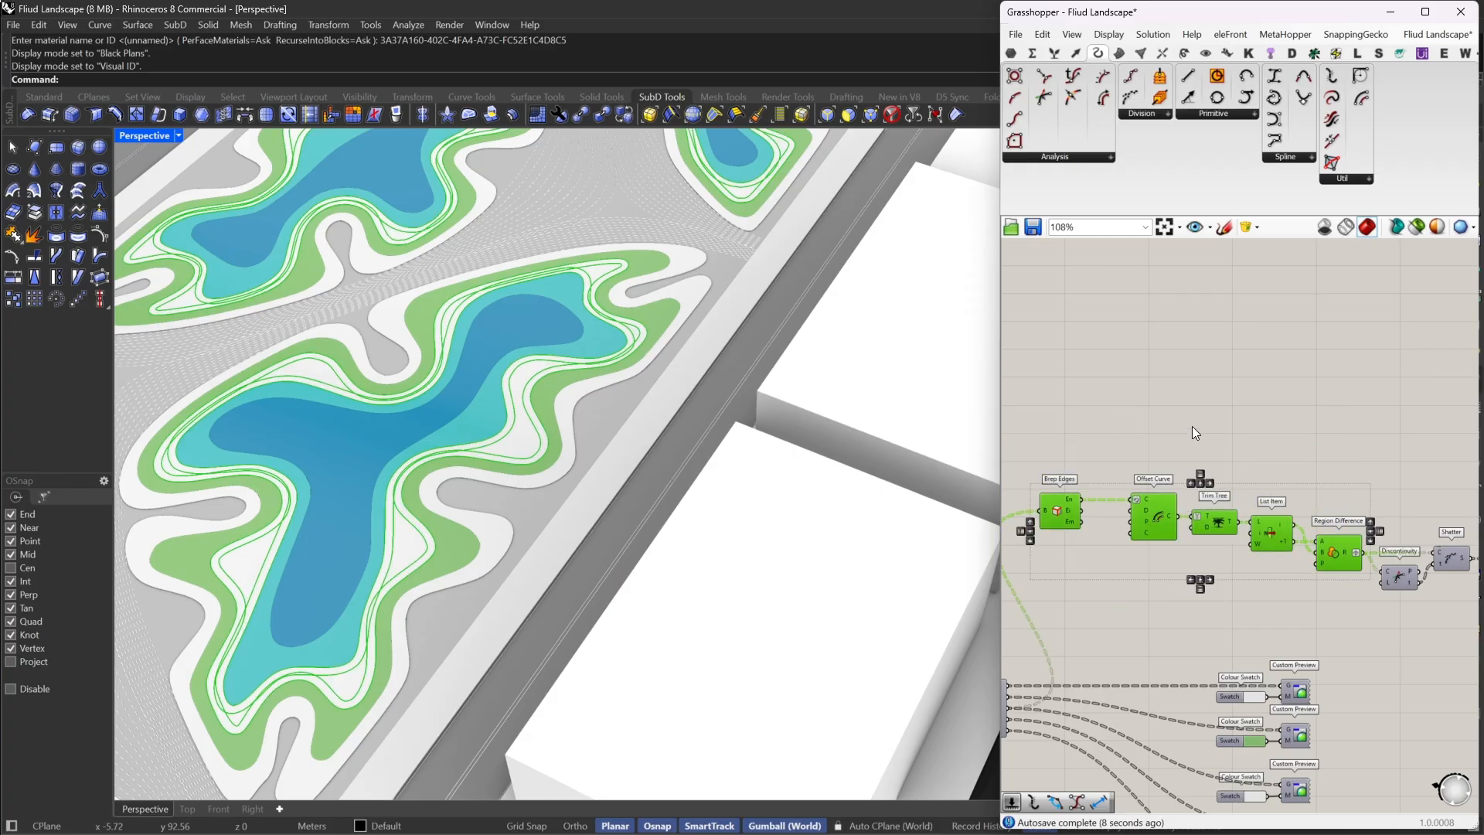
click(1314, 447)
Add a Boundary Surfaces component and connect Fillet's C output to its E input
right_drag(1321, 447, 920, 400)
scroll(1161, 527, up, 4)
drag(1310, 551, 1292, 550)
right_drag(1332, 541, 1314, 540)
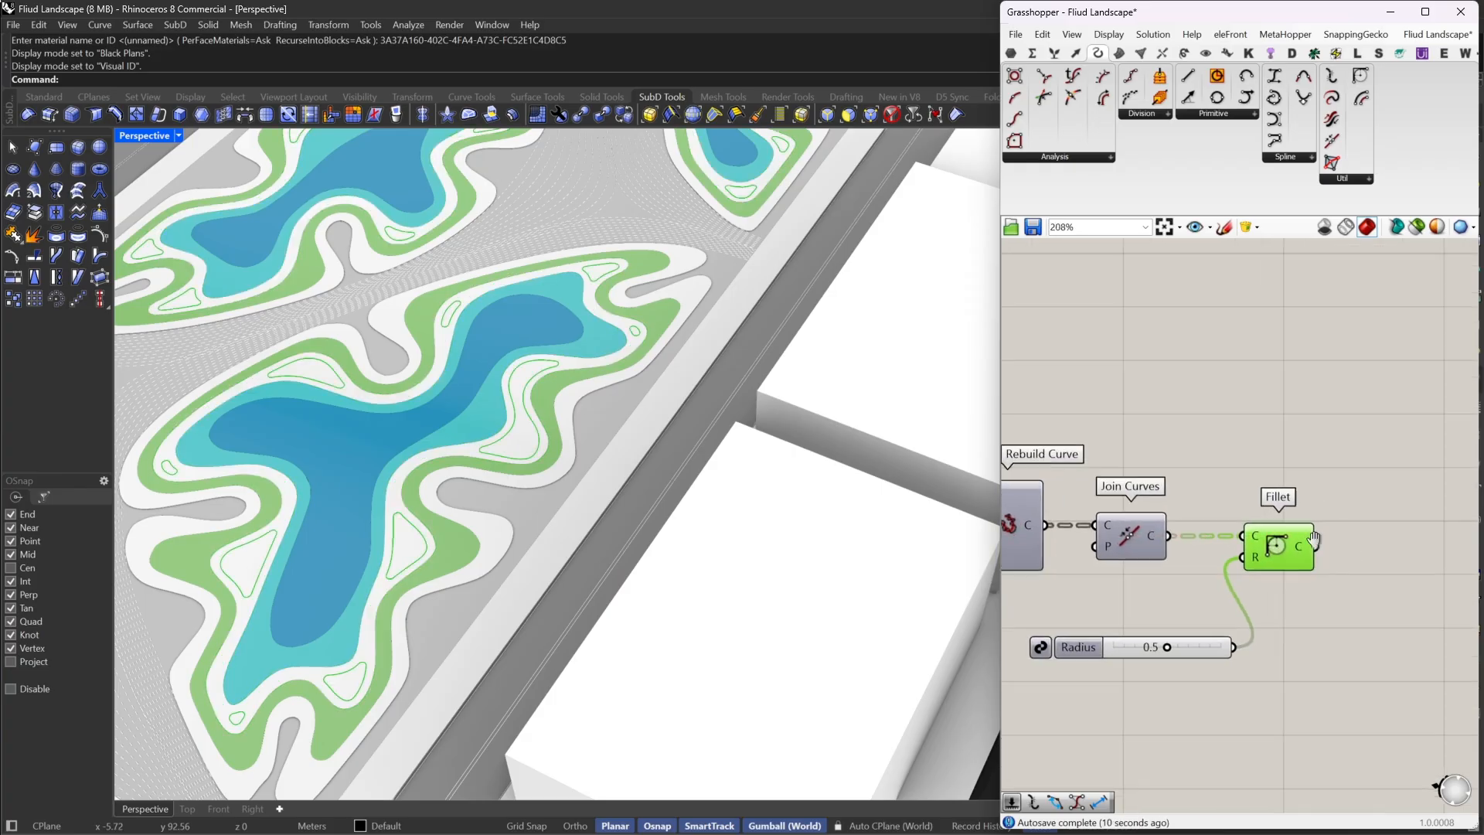
scroll(1314, 539, up, 2)
double_click(1222, 532)
text(bgui)
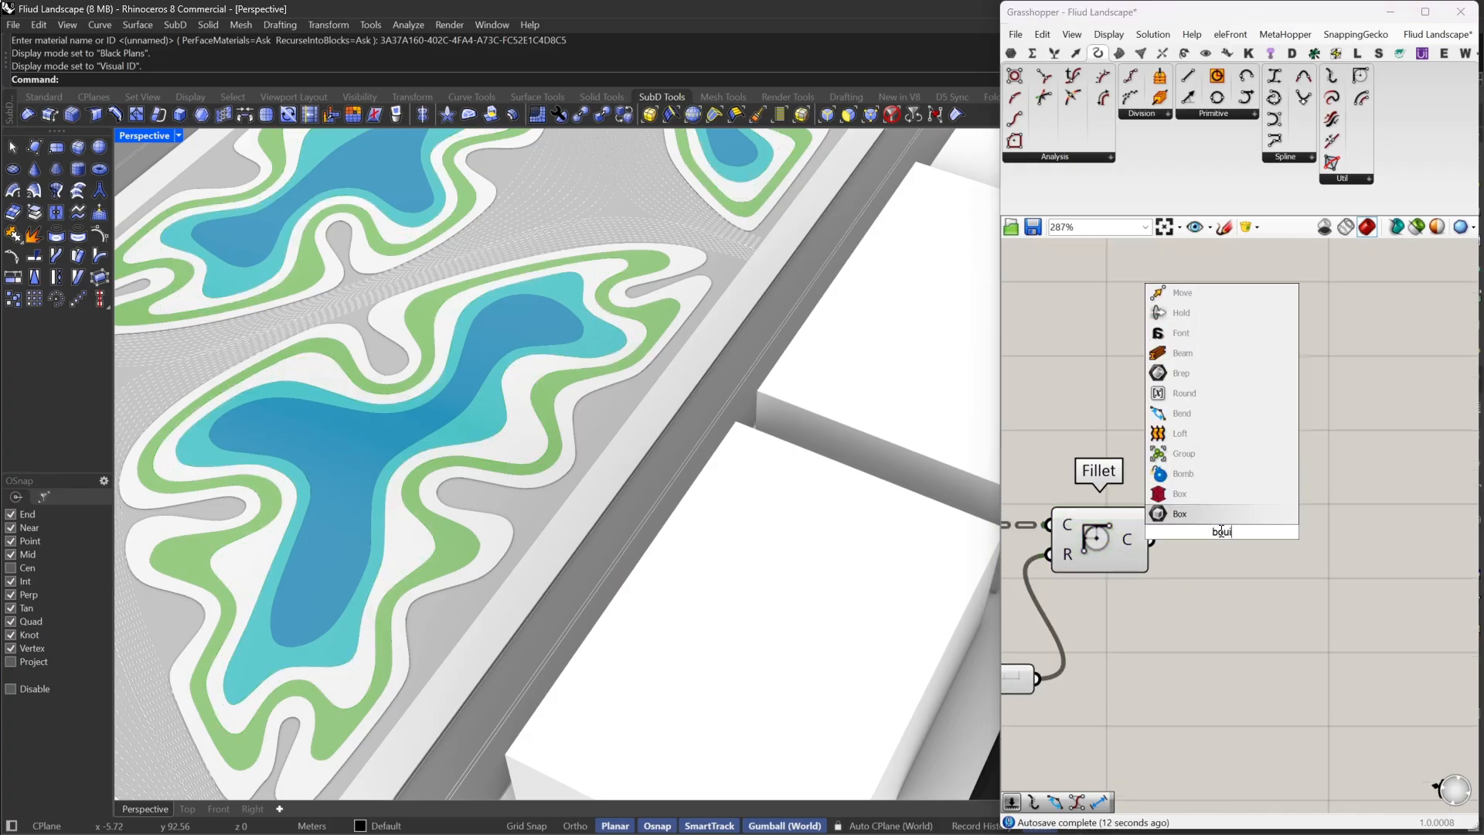
key(BackSpace)
text(n)
click(1224, 516)
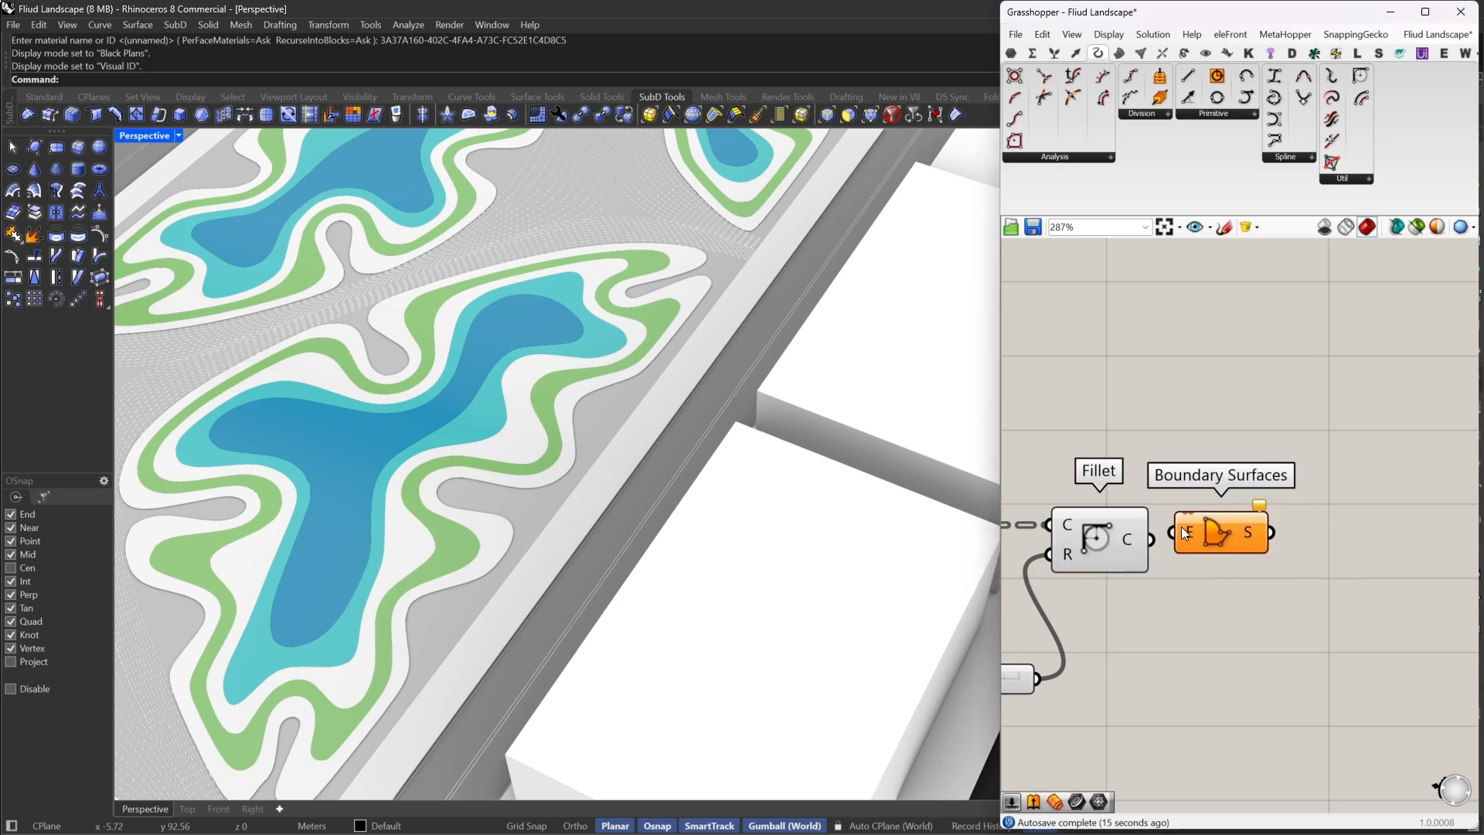
Add an Extrude component and connect Boundary Surfaces' S output to its B input
right_drag(1376, 520, 1237, 499)
double_click(1237, 499)
text(e)
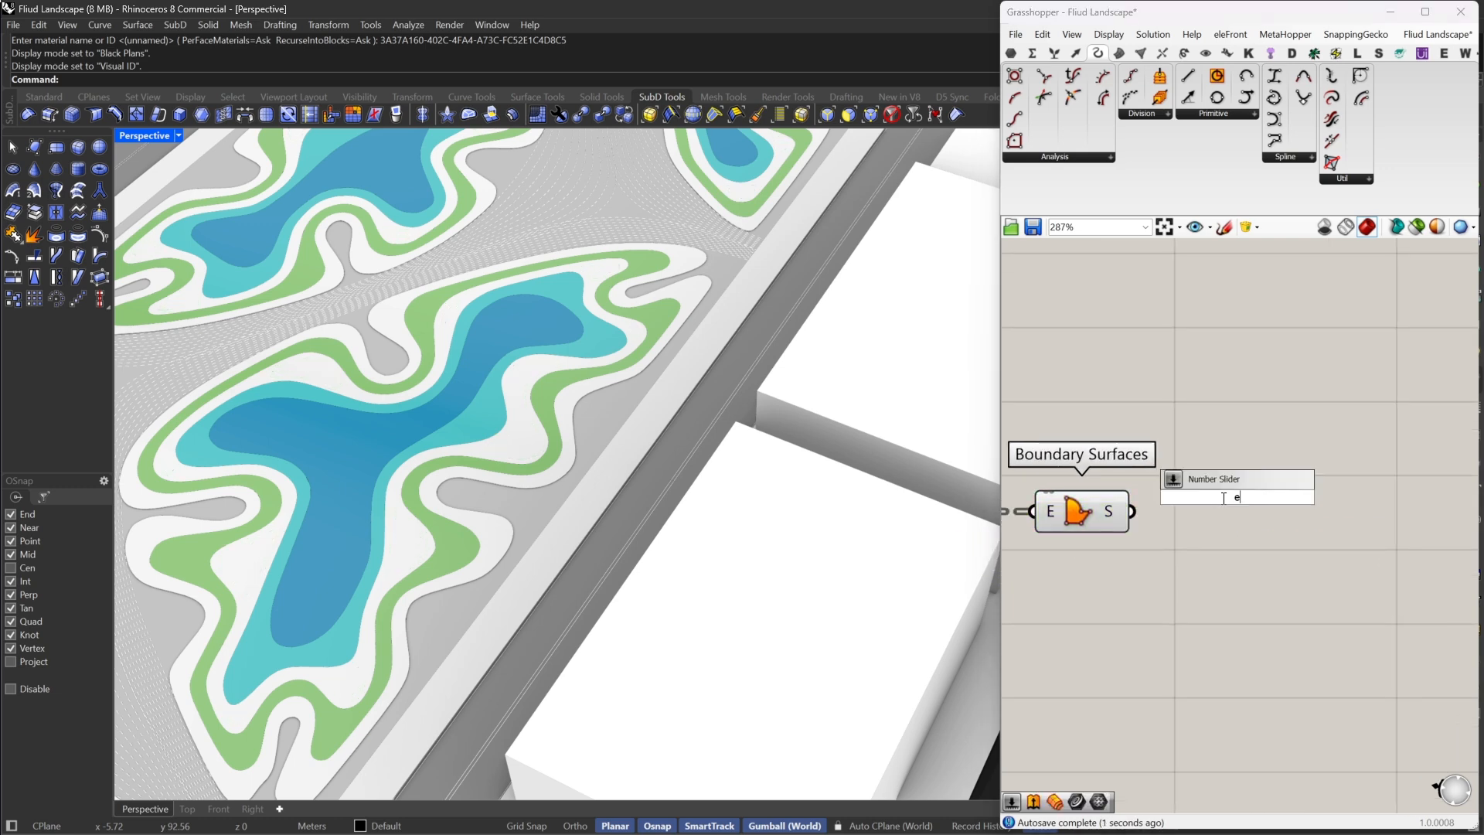
text(xtru)
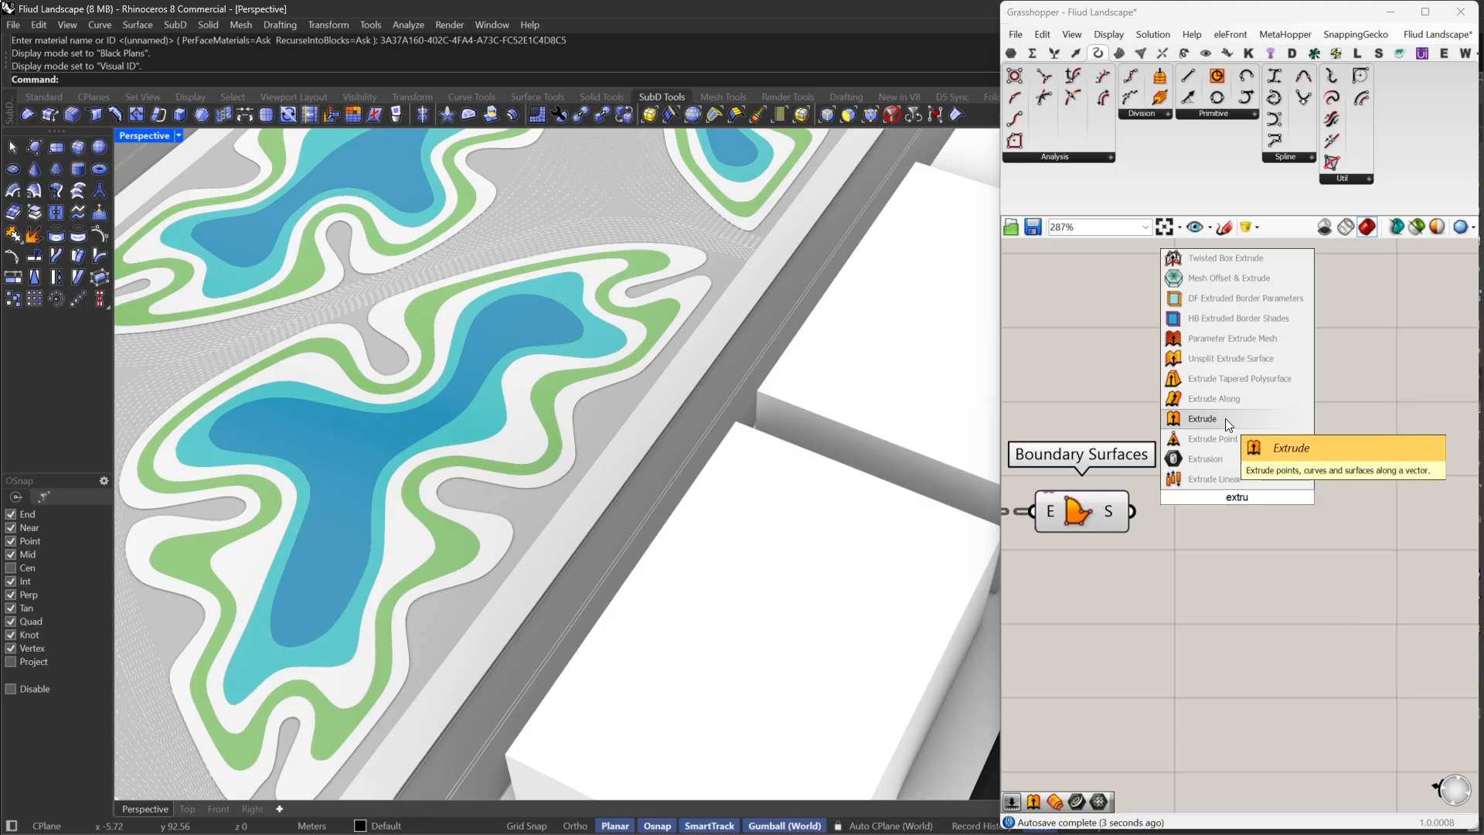
click(1227, 419)
drag(1221, 516, 1355, 520)
Add a Unit Z vector and connect its V output to Extrude's D input
double_click(1193, 595)
text(z)
click(1217, 576)
drag(1243, 596, 1300, 541)
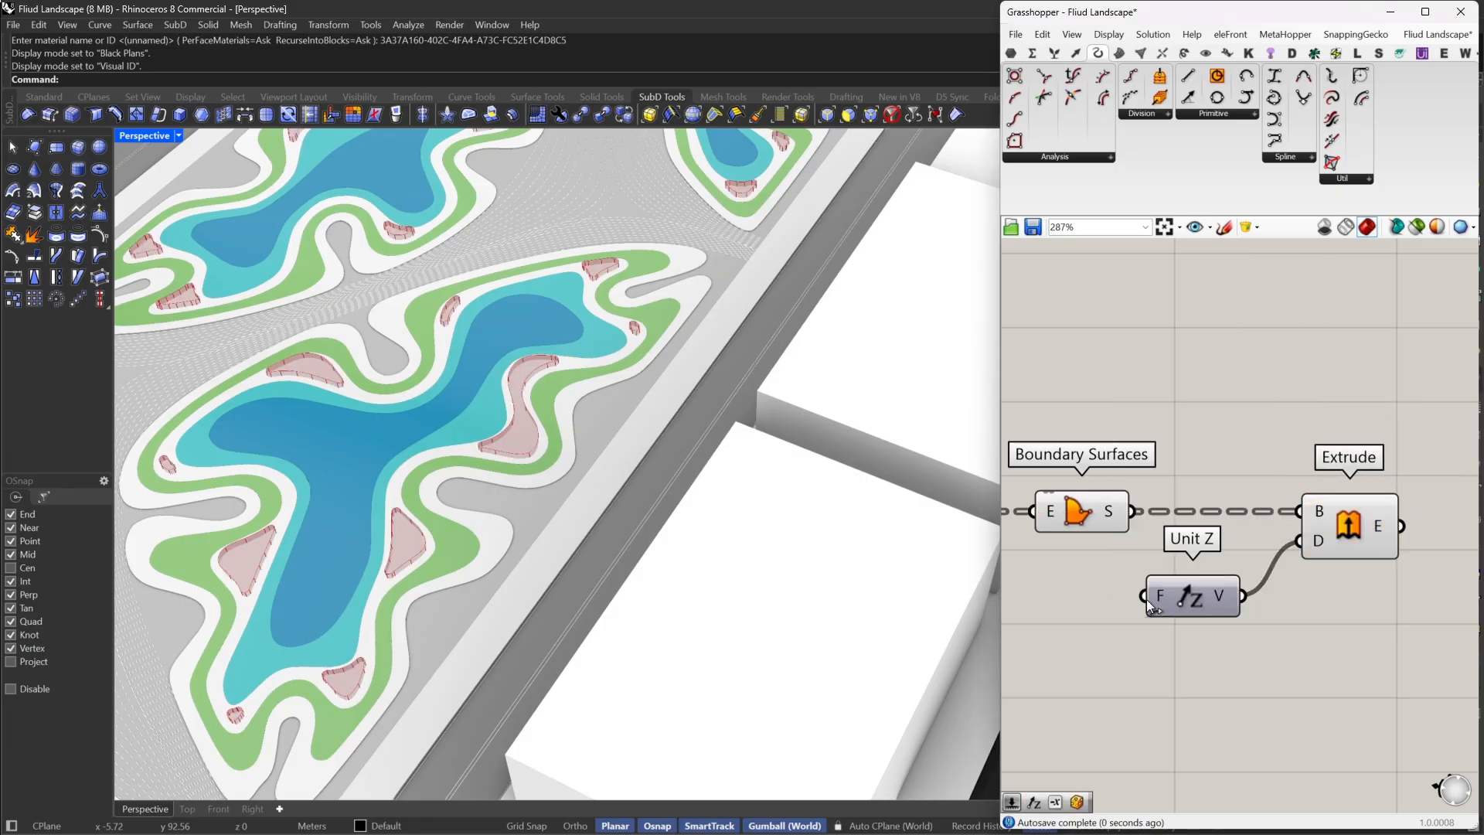
double_click(1050, 648)
text(0.05)
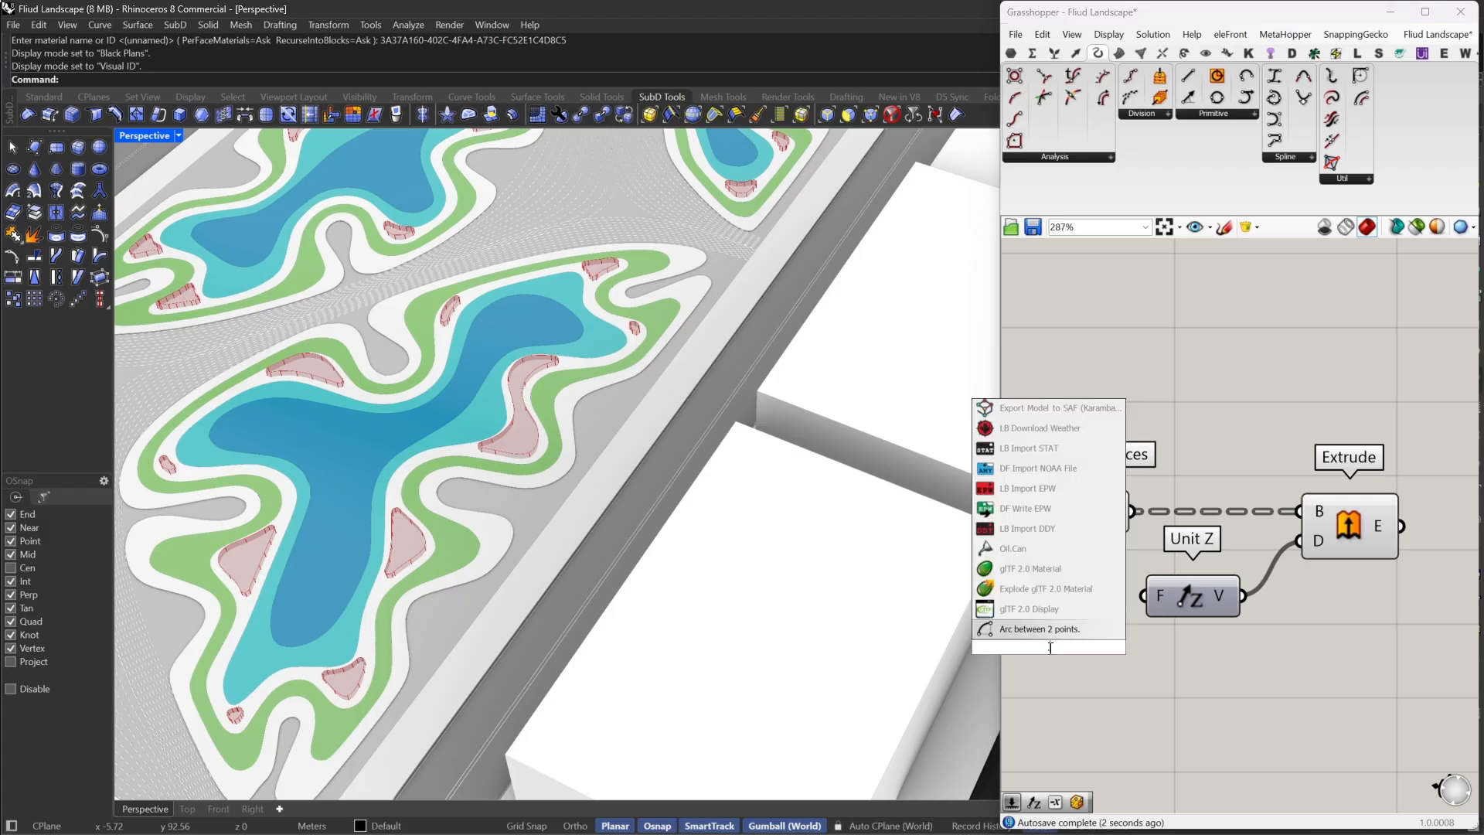
key(Return)
click(1103, 647)
right_drag(1103, 647, 1191, 610)
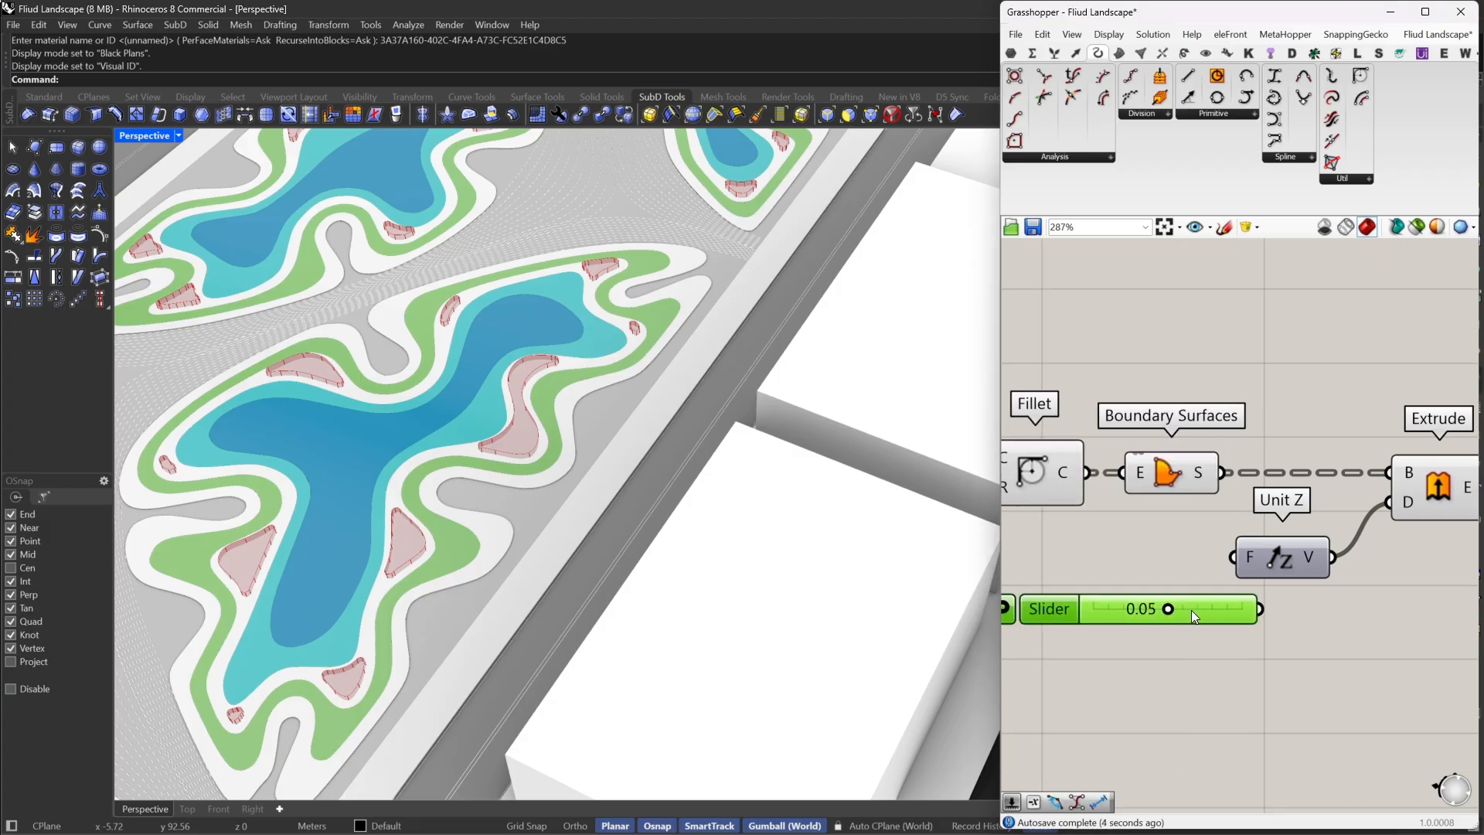
key(Delete)
Add a number slider starting at 0.5 and connect it to Unit Z's F input
double_click(1160, 635)
text(0.5)
key(Return)
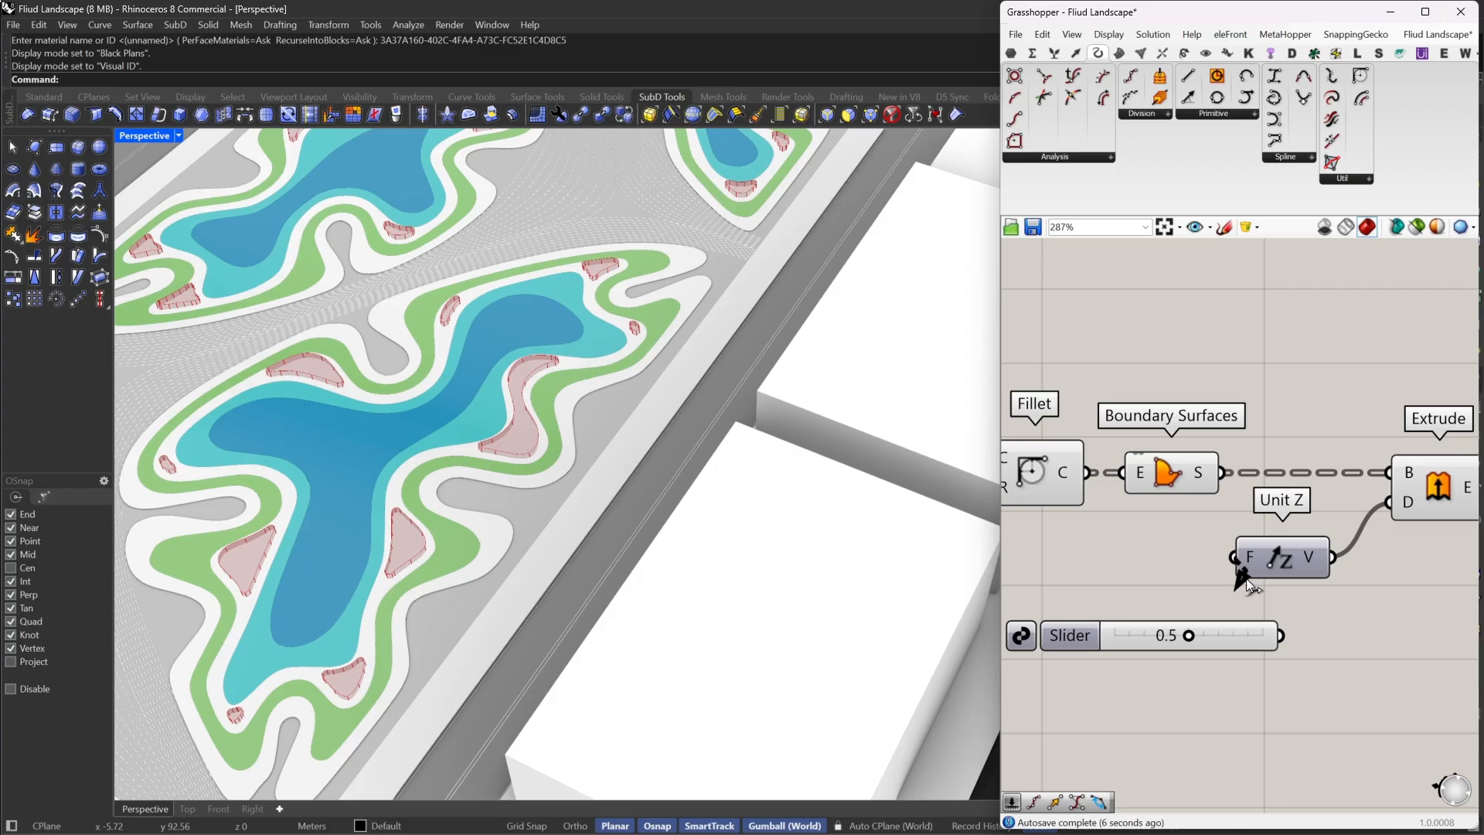
drag(1247, 578, 1281, 635)
drag(1240, 643, 1136, 569)
right_drag(1282, 545, 1213, 541)
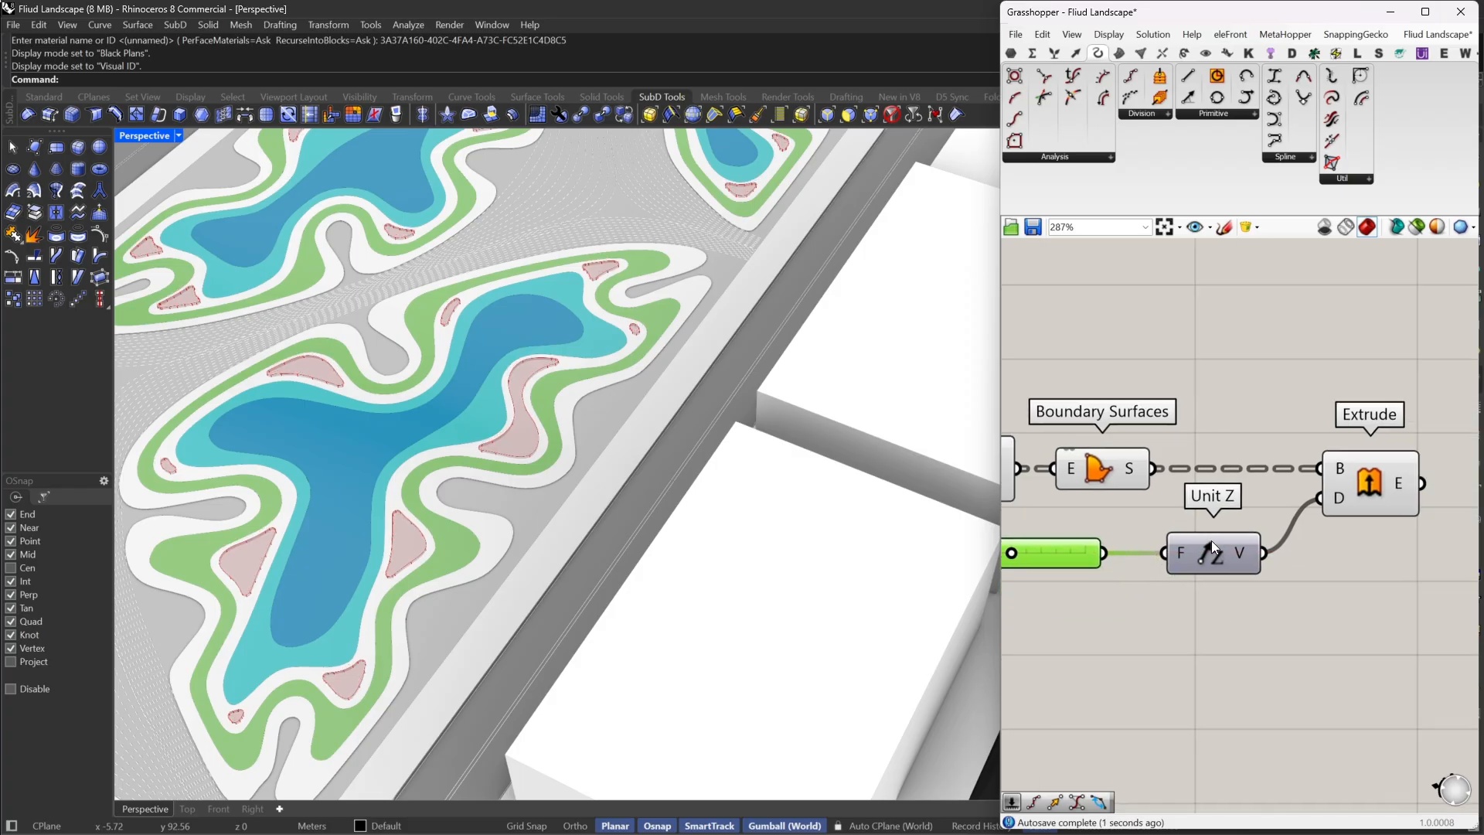
Bake the Extrude component's geometry into Rhino as a group
right_drag(874, 457, 889, 421)
scroll(636, 397, down, 3)
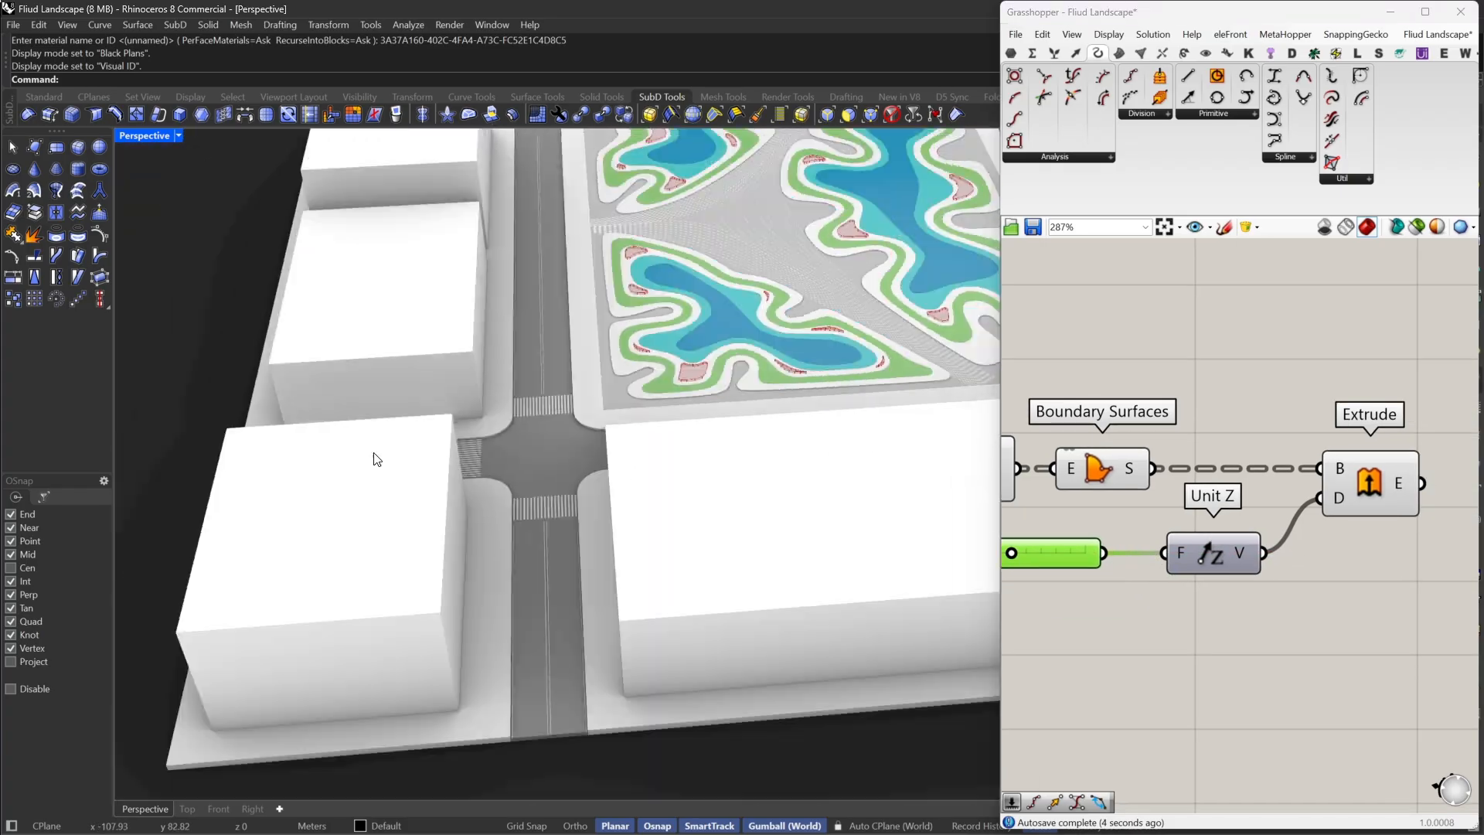
right_drag(374, 456, 878, 396)
scroll(889, 400, up, 9)
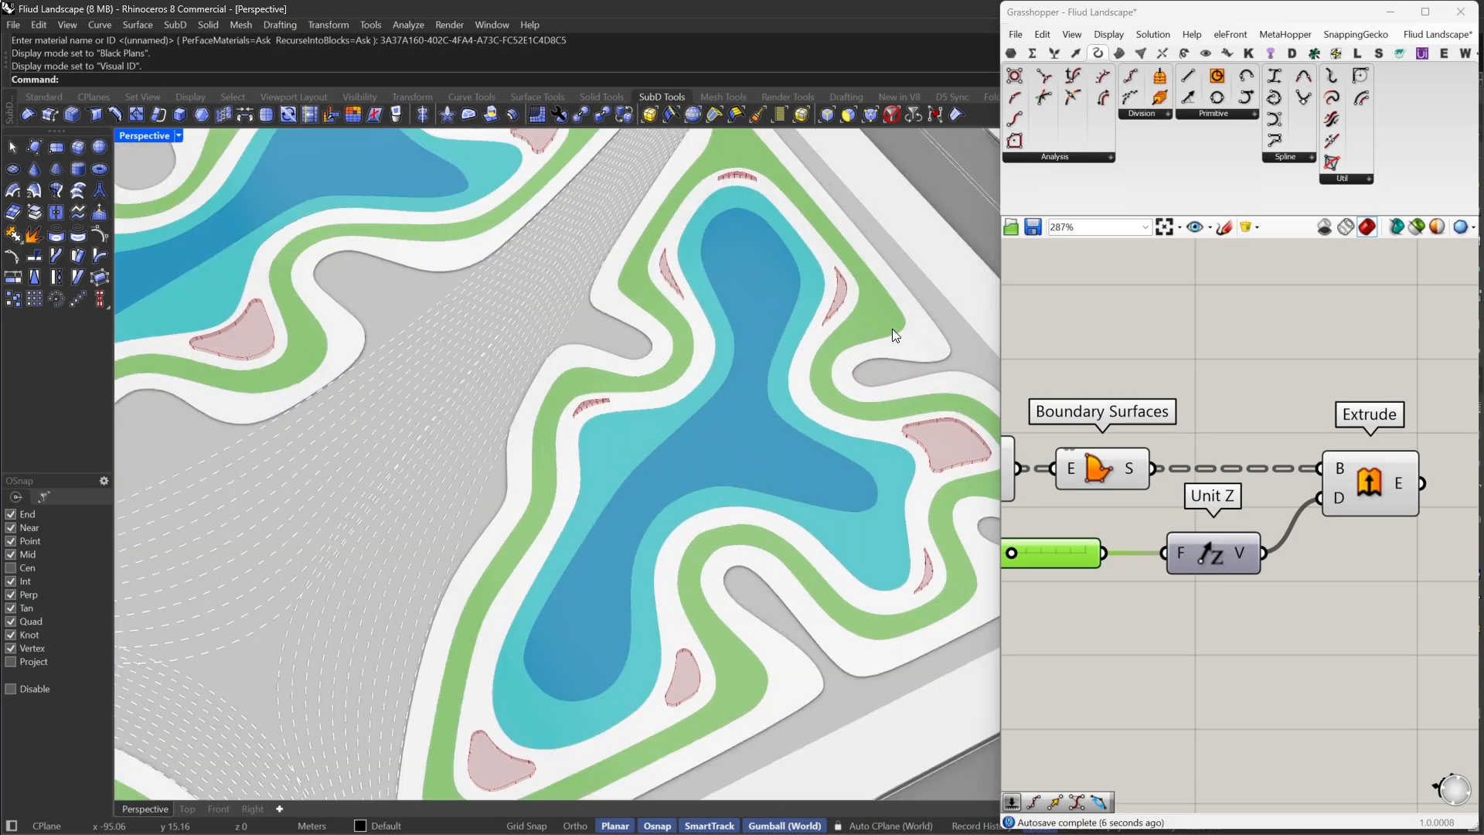
right_drag(1364, 483, 1316, 464)
right_click(1316, 464)
click(1347, 523)
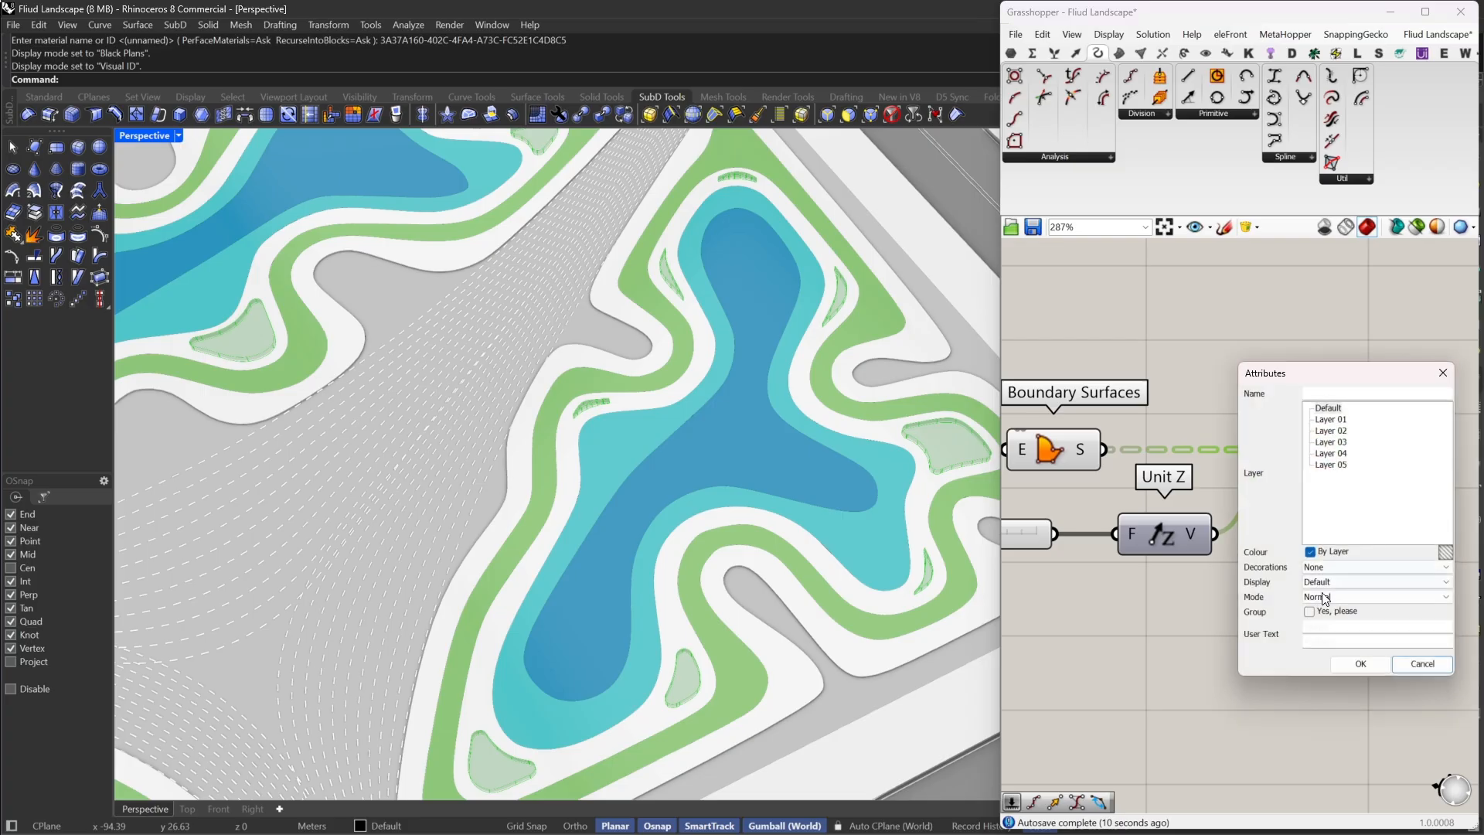
click(1309, 611)
click(1360, 663)
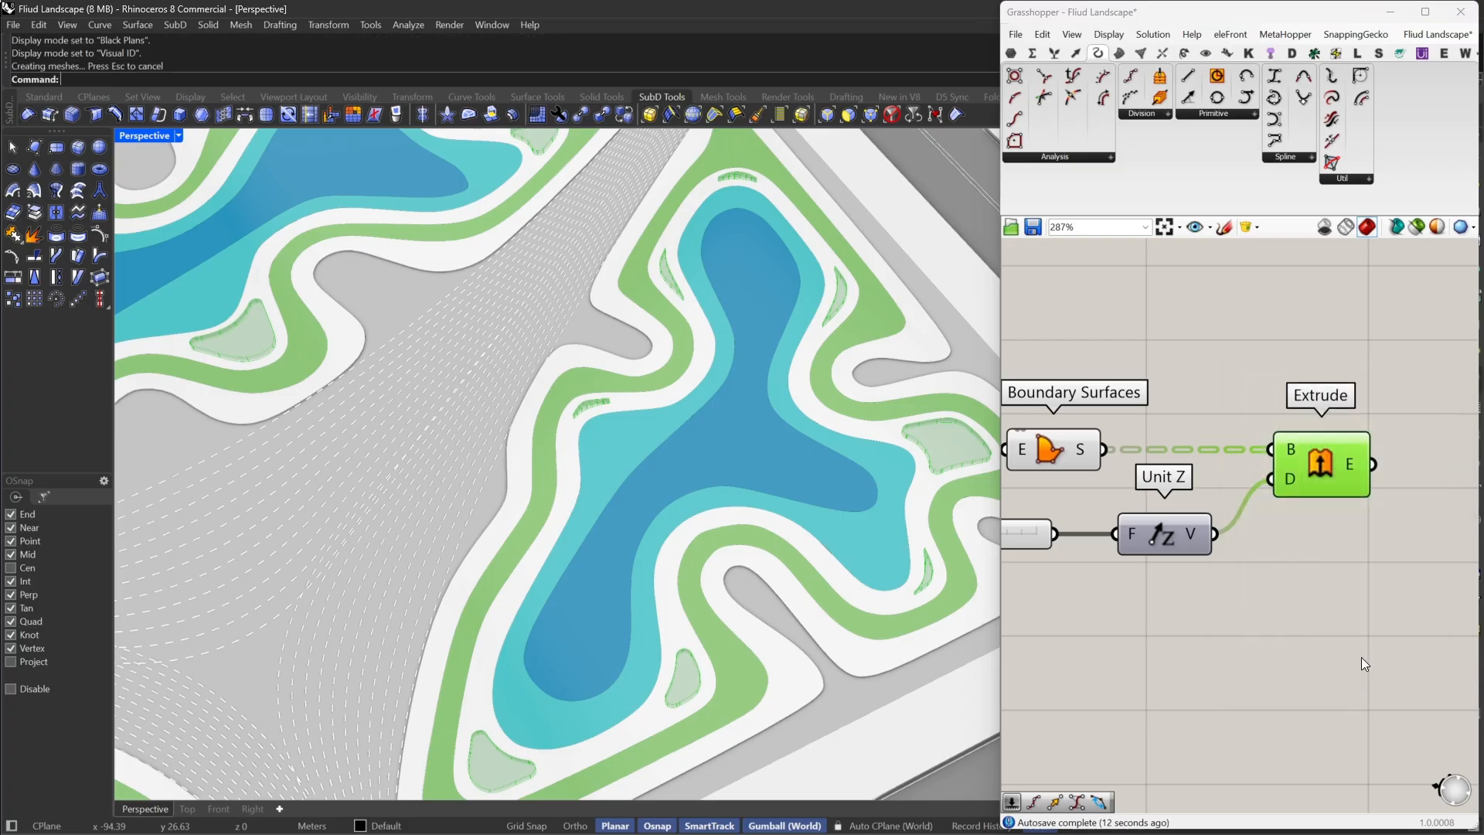
Isolate the baked extrusions in the Rhino viewport
scroll(816, 308, down, 12)
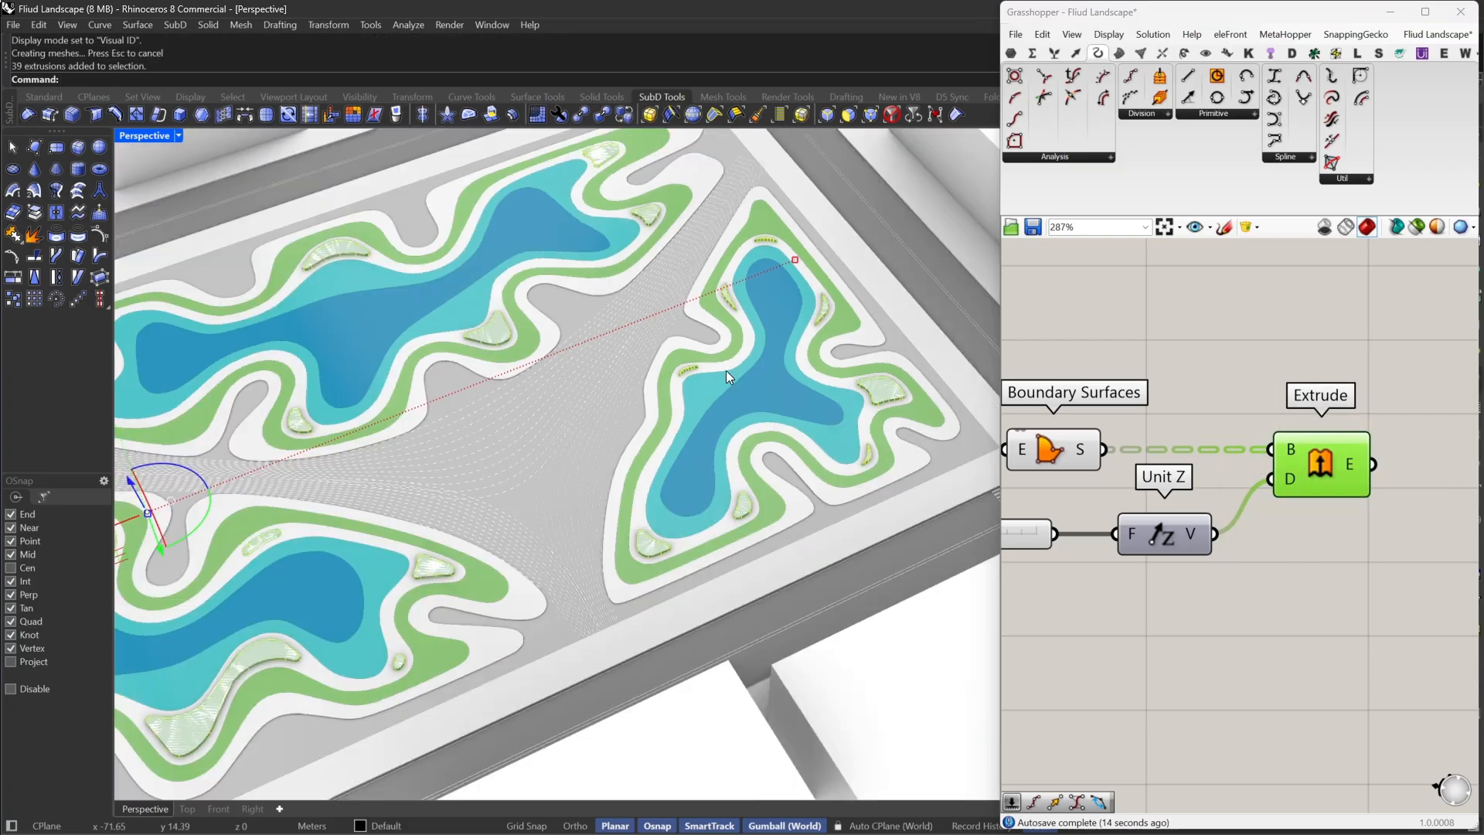
right_drag(726, 370, 804, 378)
text(Isolate)
key(Return)
click(694, 373)
scroll(1314, 446, down, 1)
scroll(1345, 395, down, 8)
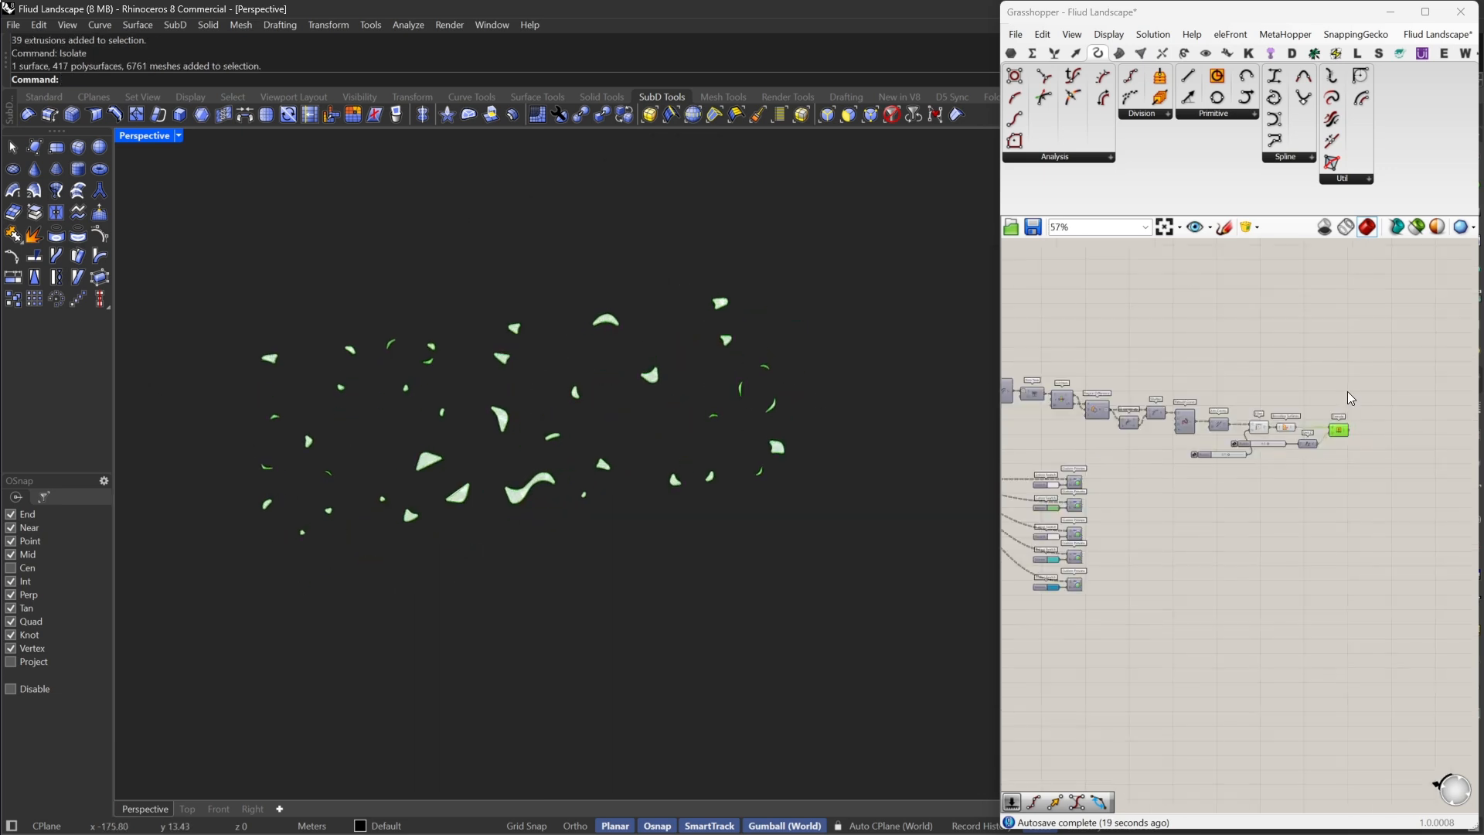
Turn off the preview of the Fillet, Boundary Surfaces and Extrude components at the end of the definition
drag(1348, 392, 1191, 456)
middle_click(1272, 309)
click(1291, 334)
click(1315, 314)
Ungroup the baked extrusions
scroll(758, 421, up, 7)
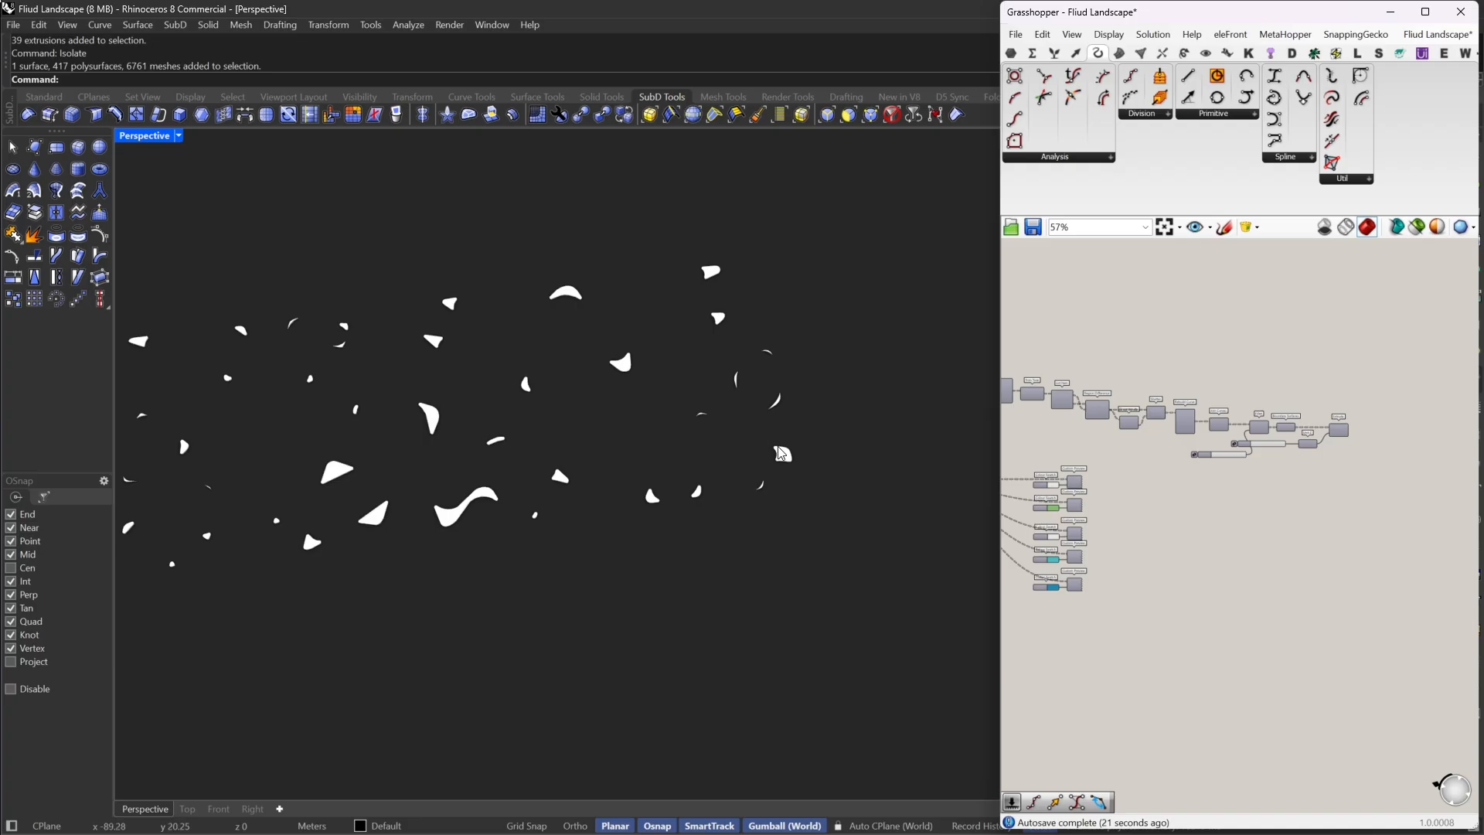
click(797, 470)
text(Ungroup)
key(Return)
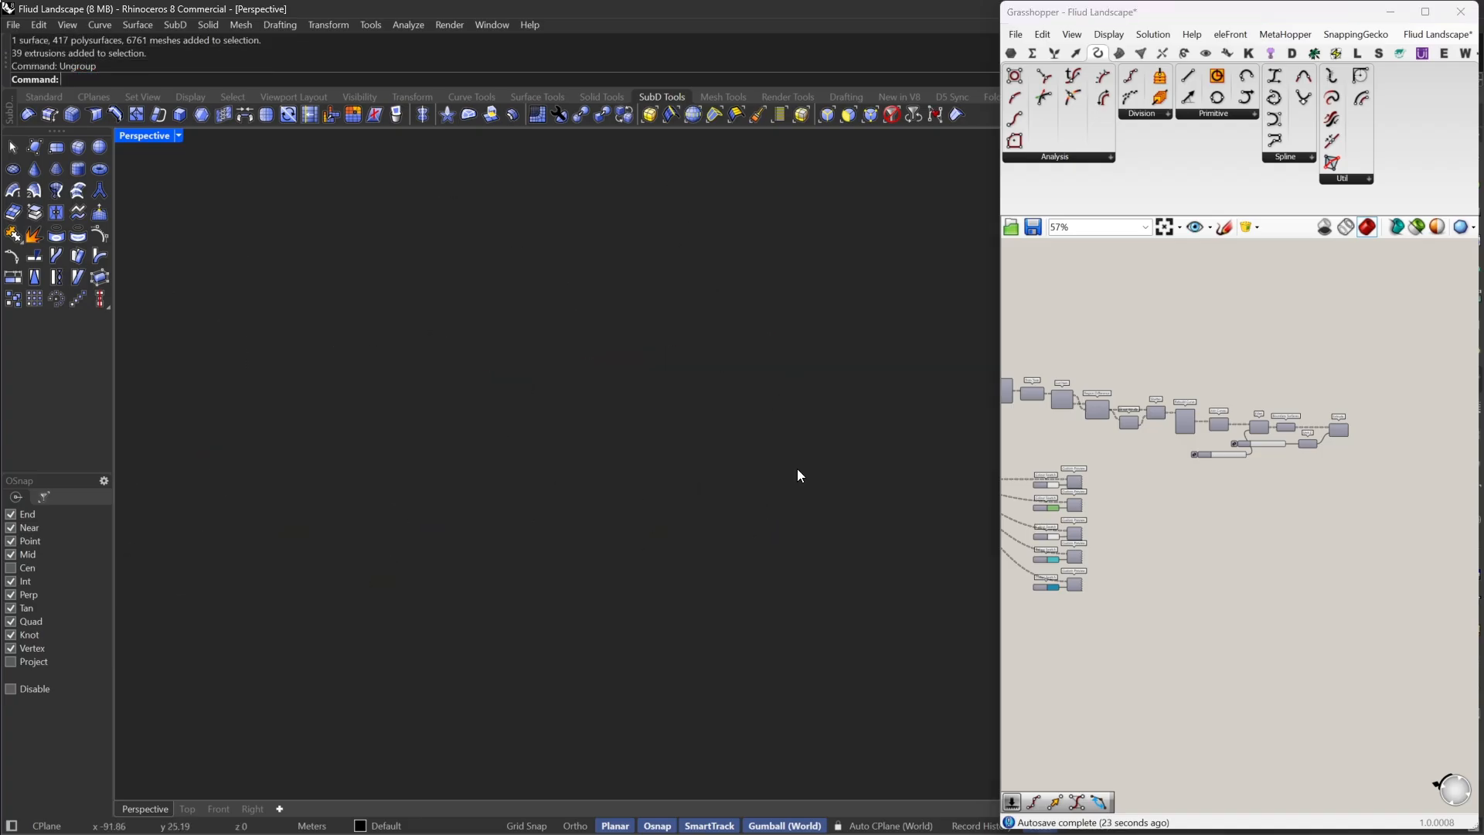
Delete the five thin crescent-shaped extrusions clustered at one end of the isolated pieces
right_drag(797, 470, 809, 370)
click(779, 379)
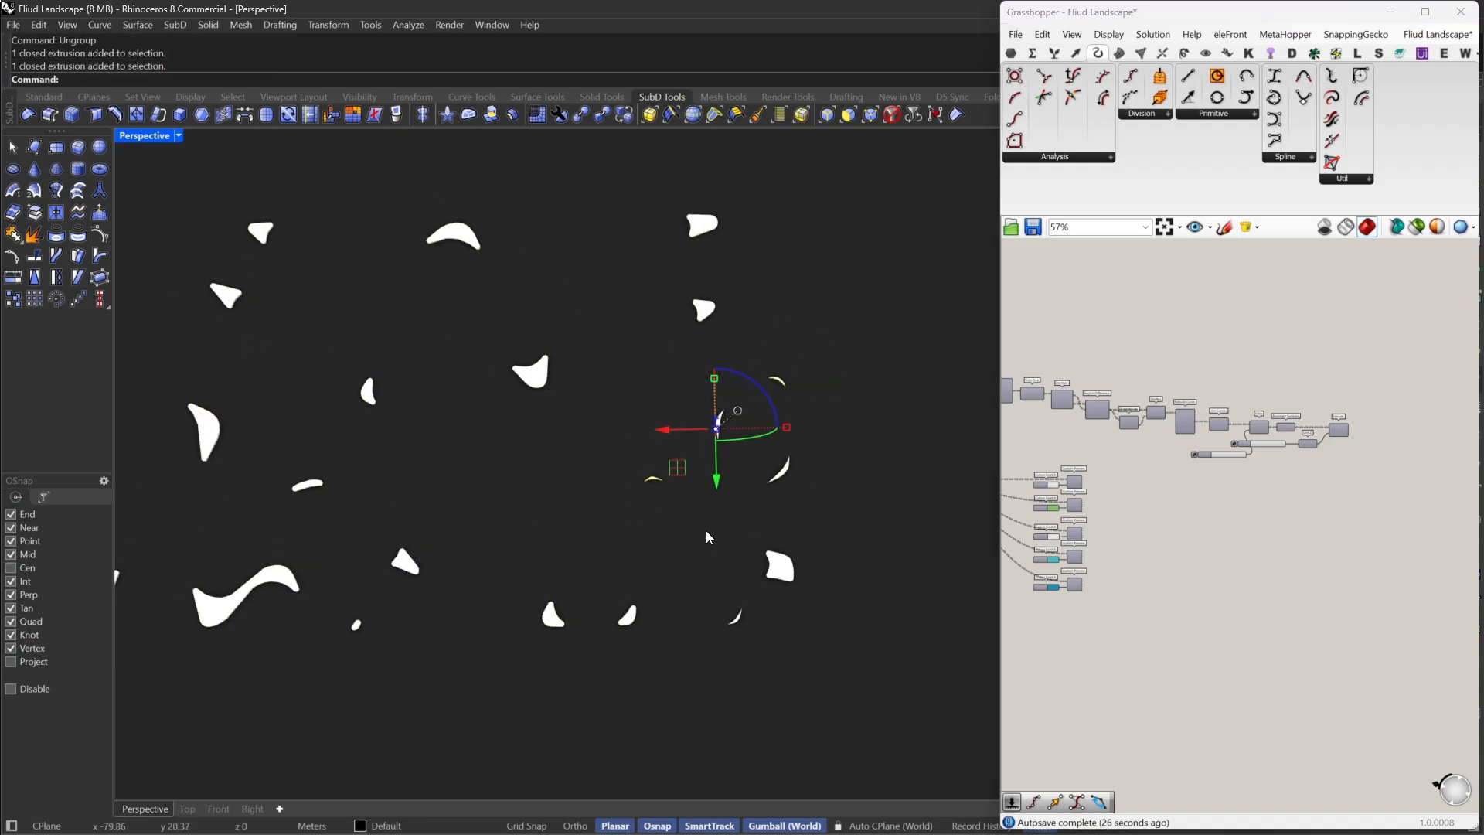
shift+drag(727, 532, 703, 637)
key(Delete)
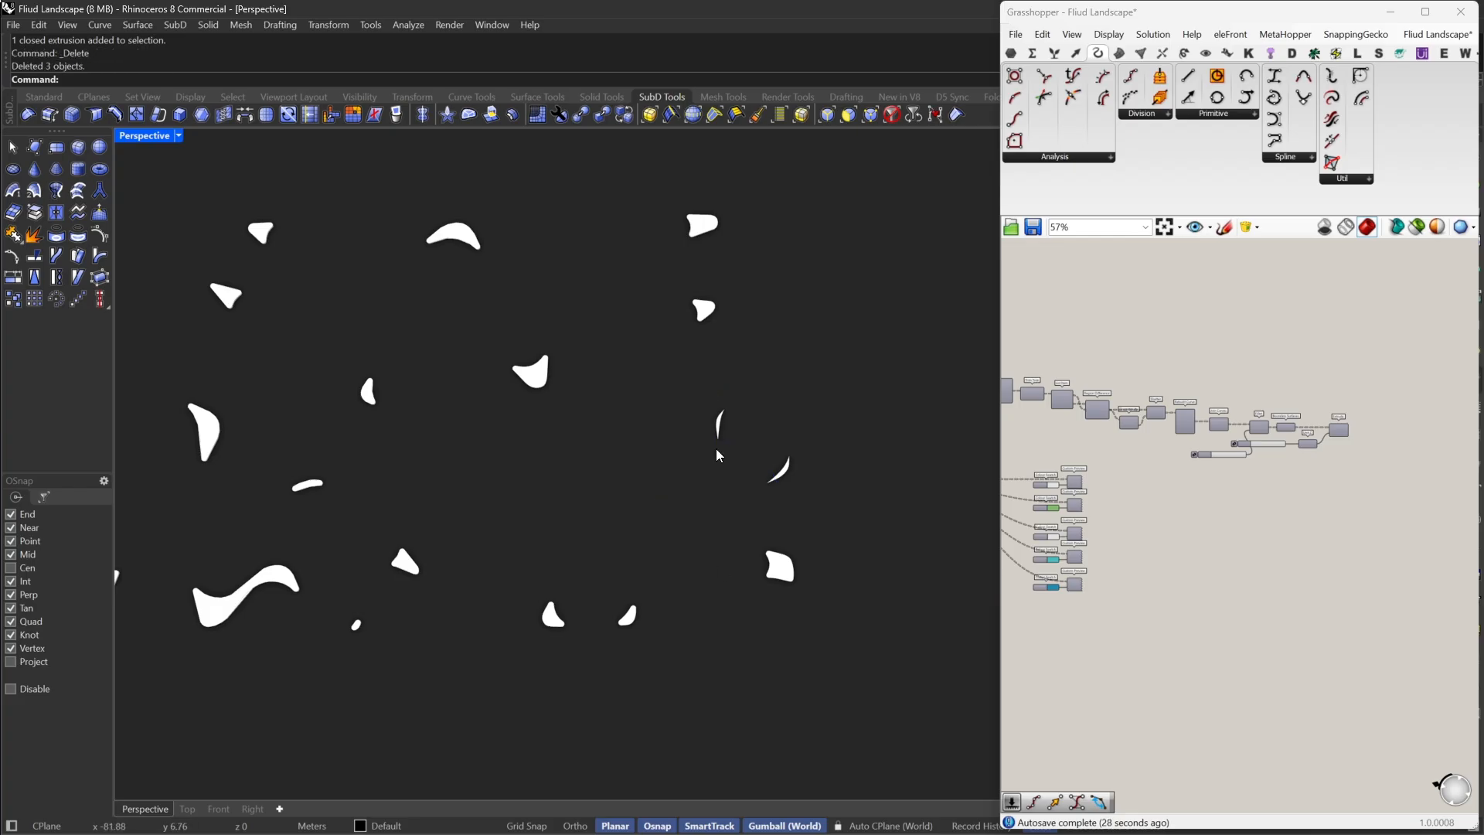
scroll(773, 387, up, 5)
scroll(804, 378, down, 5)
scroll(866, 363, up, 4)
drag(912, 363, 674, 545)
key(Delete)
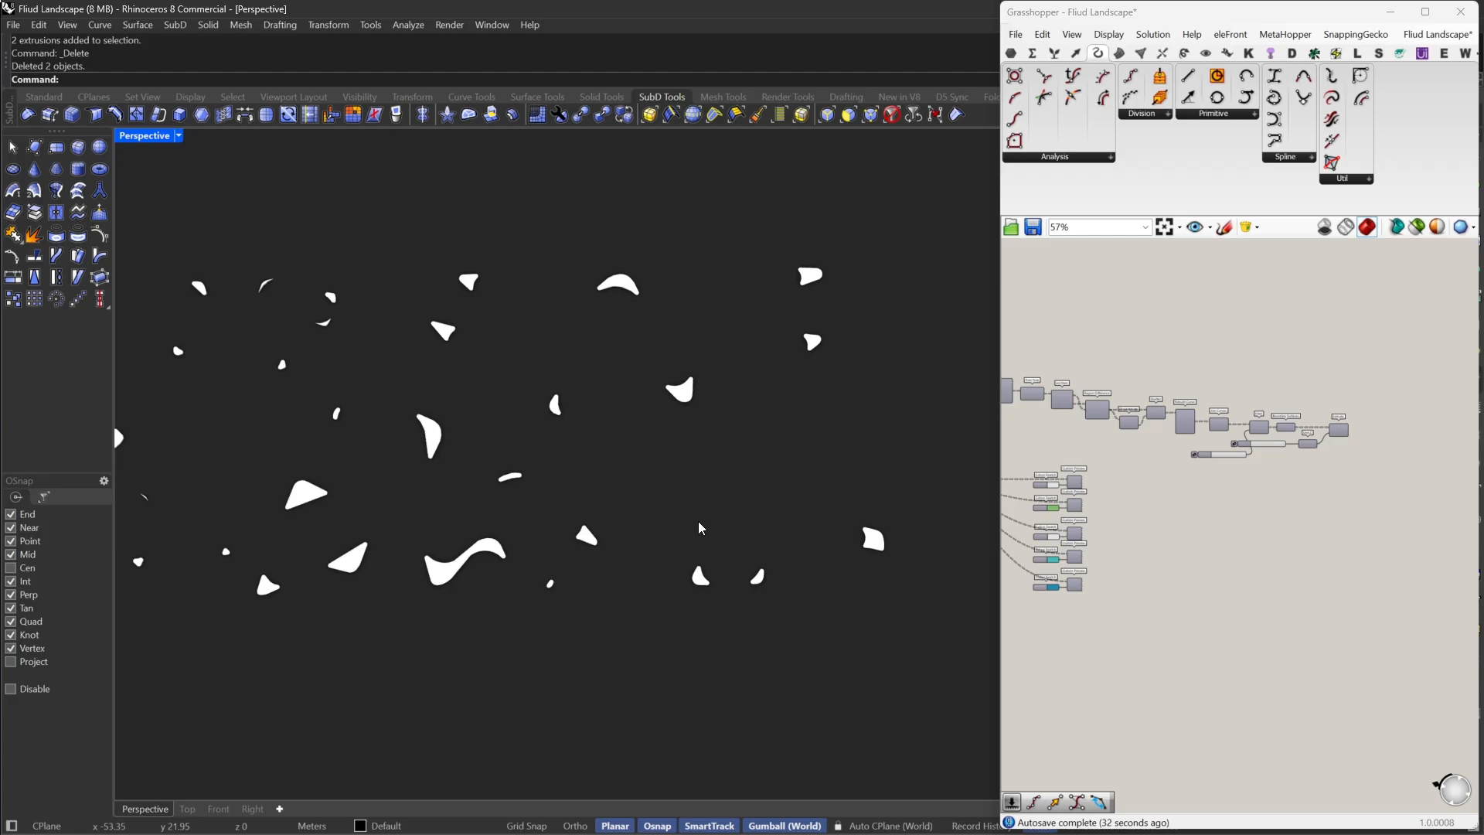
Delete the tiny isolated extrusion beside the long wavy piece
scroll(703, 528, down, 3)
scroll(715, 561, up, 6)
click(686, 562)
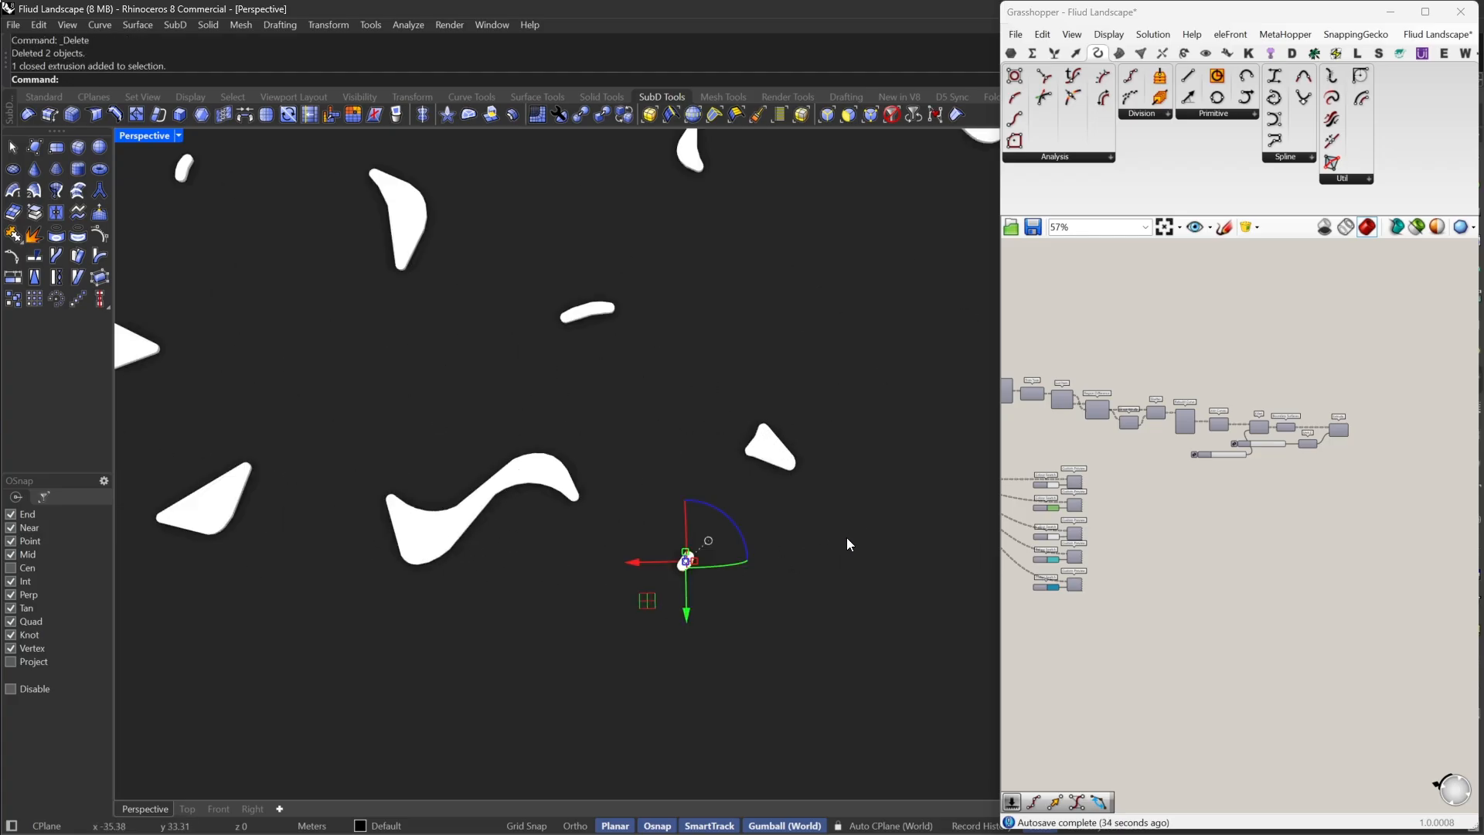
scroll(851, 539, down, 5)
key(Delete)
Delete the thin crescent extrusions and the small piece beside them at the opposite end of the landscape
scroll(618, 484, up, 5)
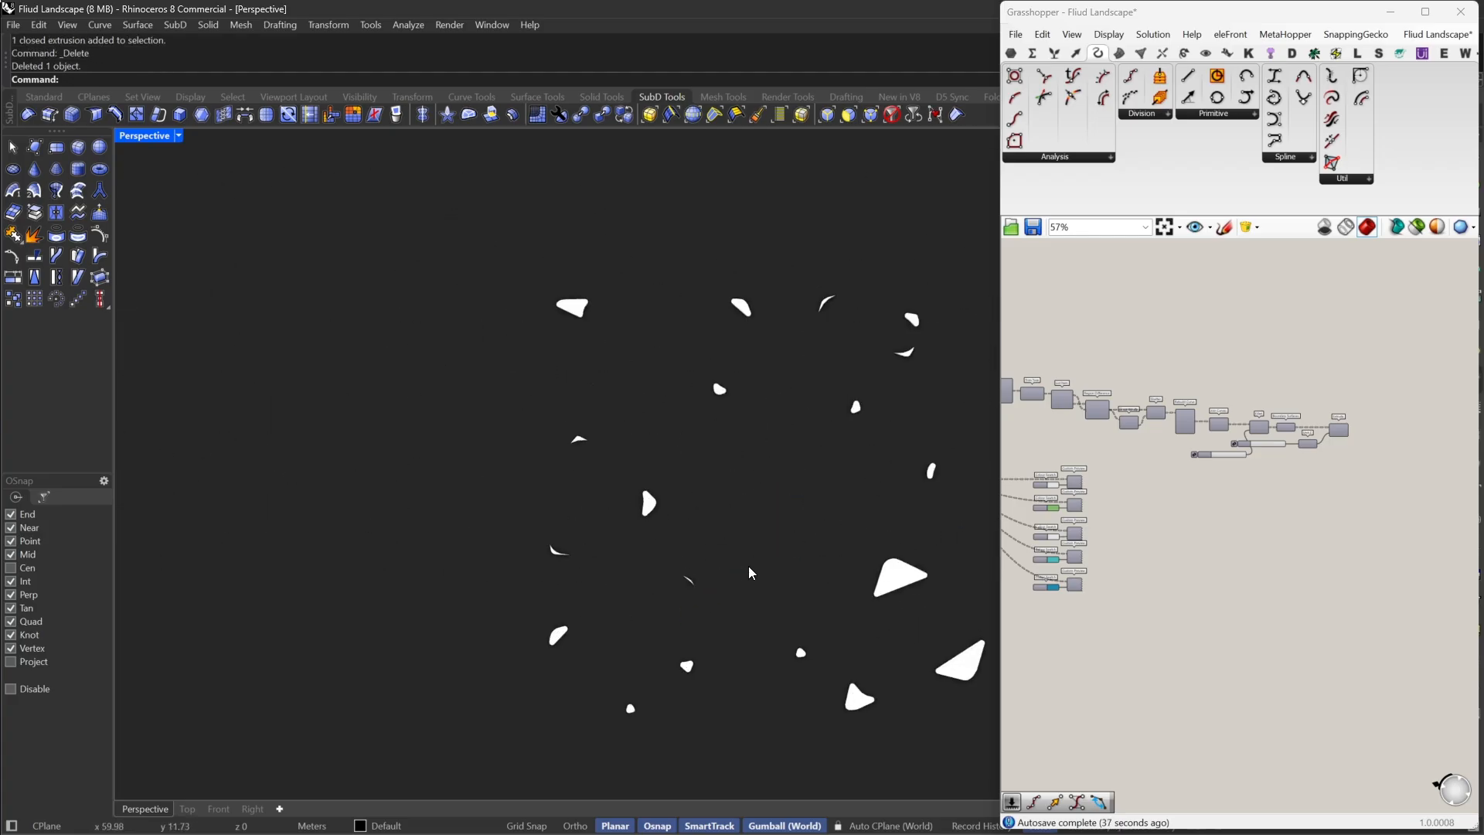
drag(759, 566, 619, 607)
shift+drag(594, 510, 530, 580)
shift+drag(639, 352, 536, 487)
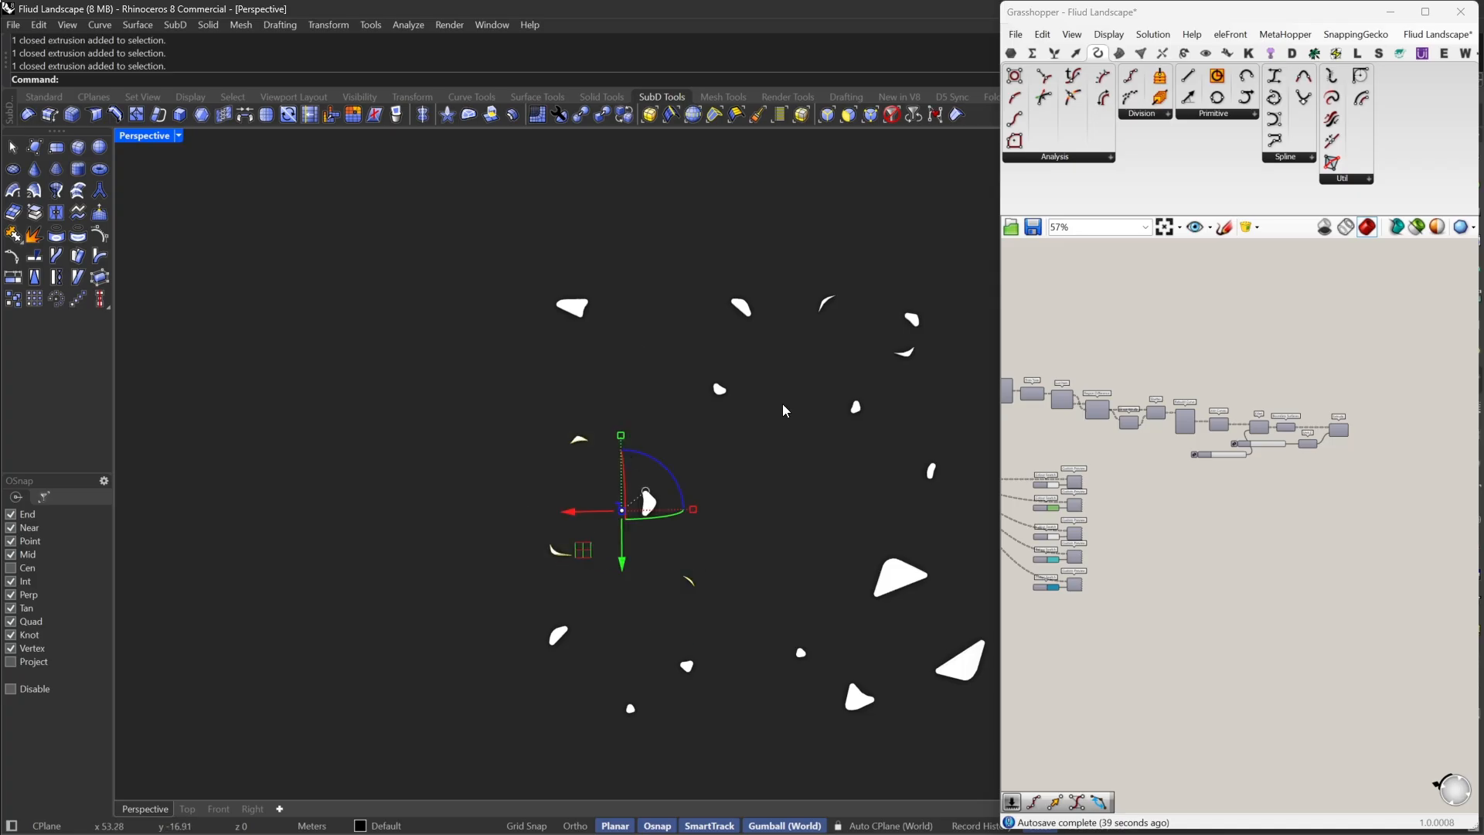
shift+drag(858, 257, 790, 333)
shift+drag(980, 326, 890, 361)
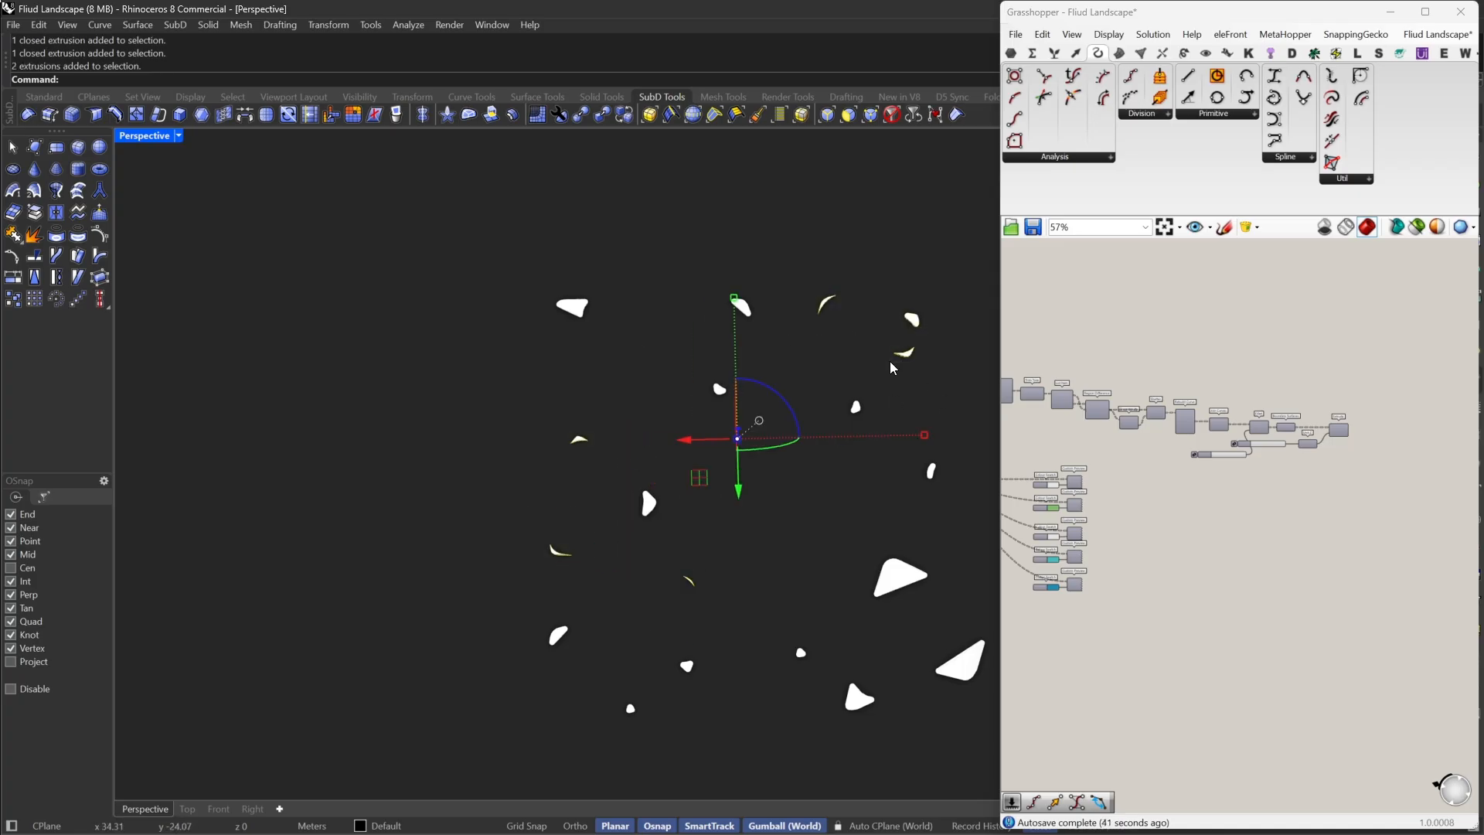
key(Delete)
Group all the remaining extrusions
scroll(526, 418, down, 5)
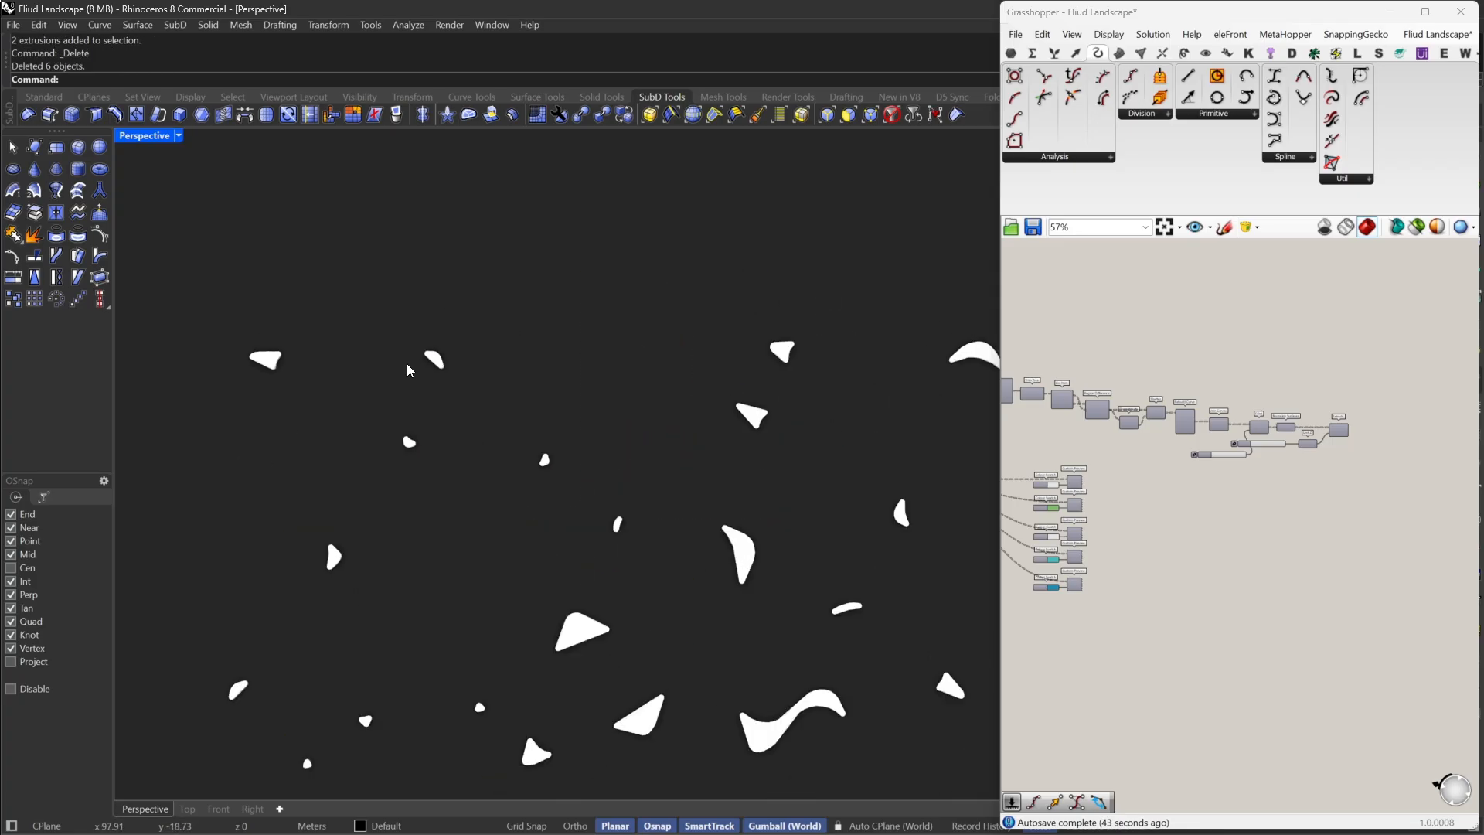
drag(159, 659, 859, 328)
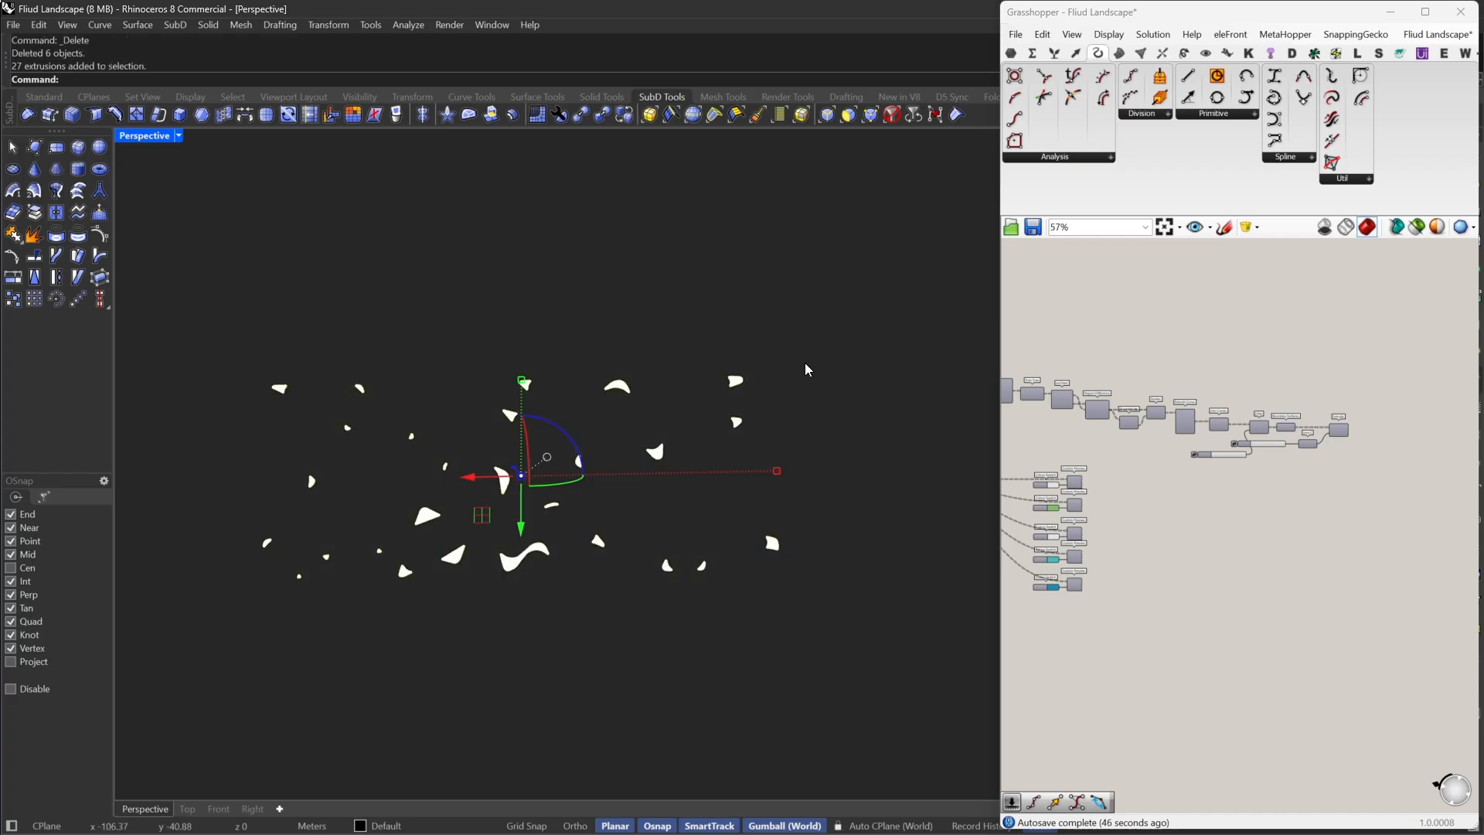
key(ctrl+g)
key(Escape)
Show all hidden objects again and collapse the Grasshopper window to reveal the whole landscape
text(Show)
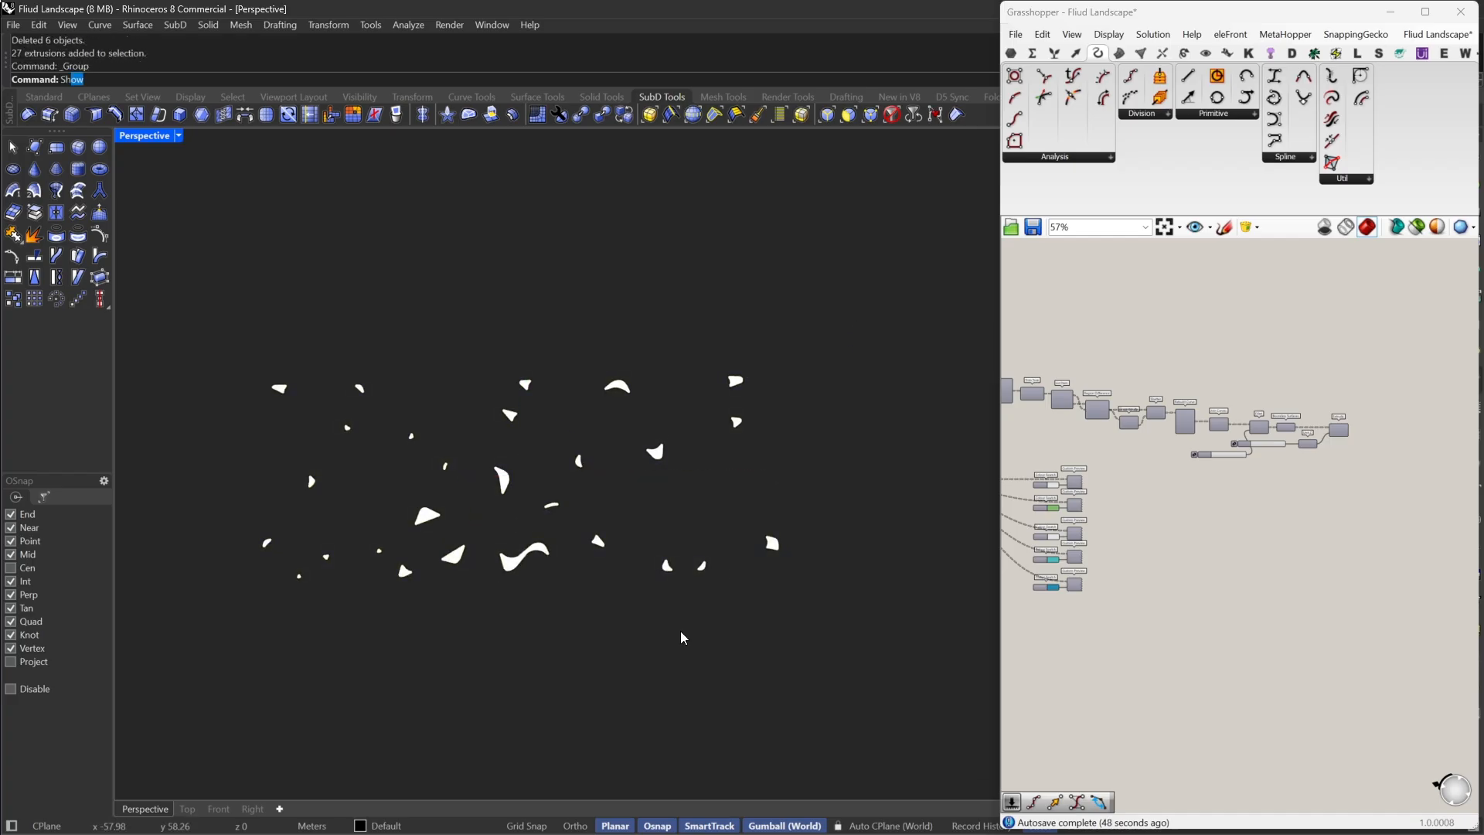
key(Return)
right_drag(682, 638, 800, 448)
scroll(804, 446, up, 7)
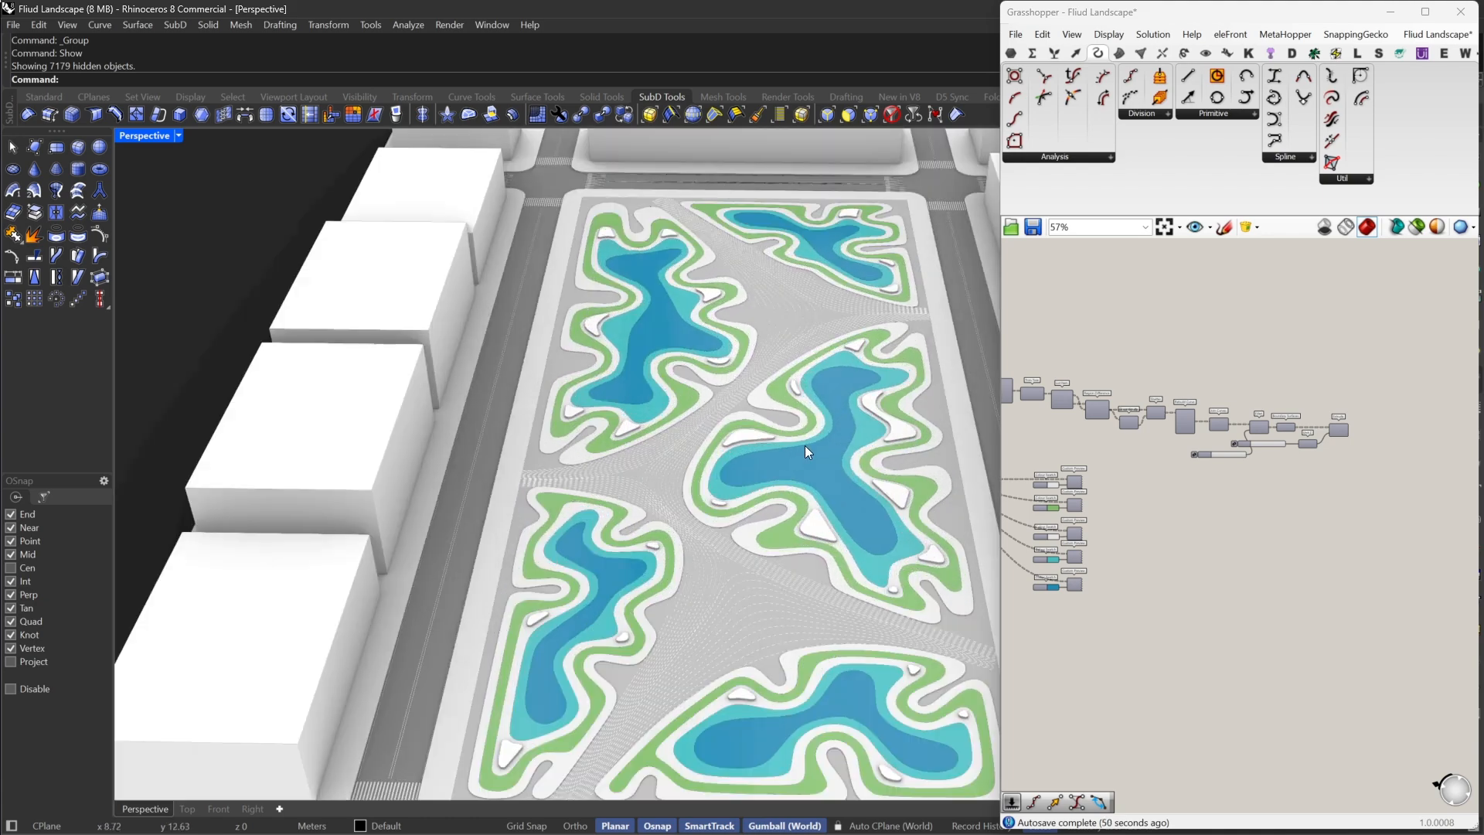
double_click(1147, 17)
scroll(973, 402, up, 4)
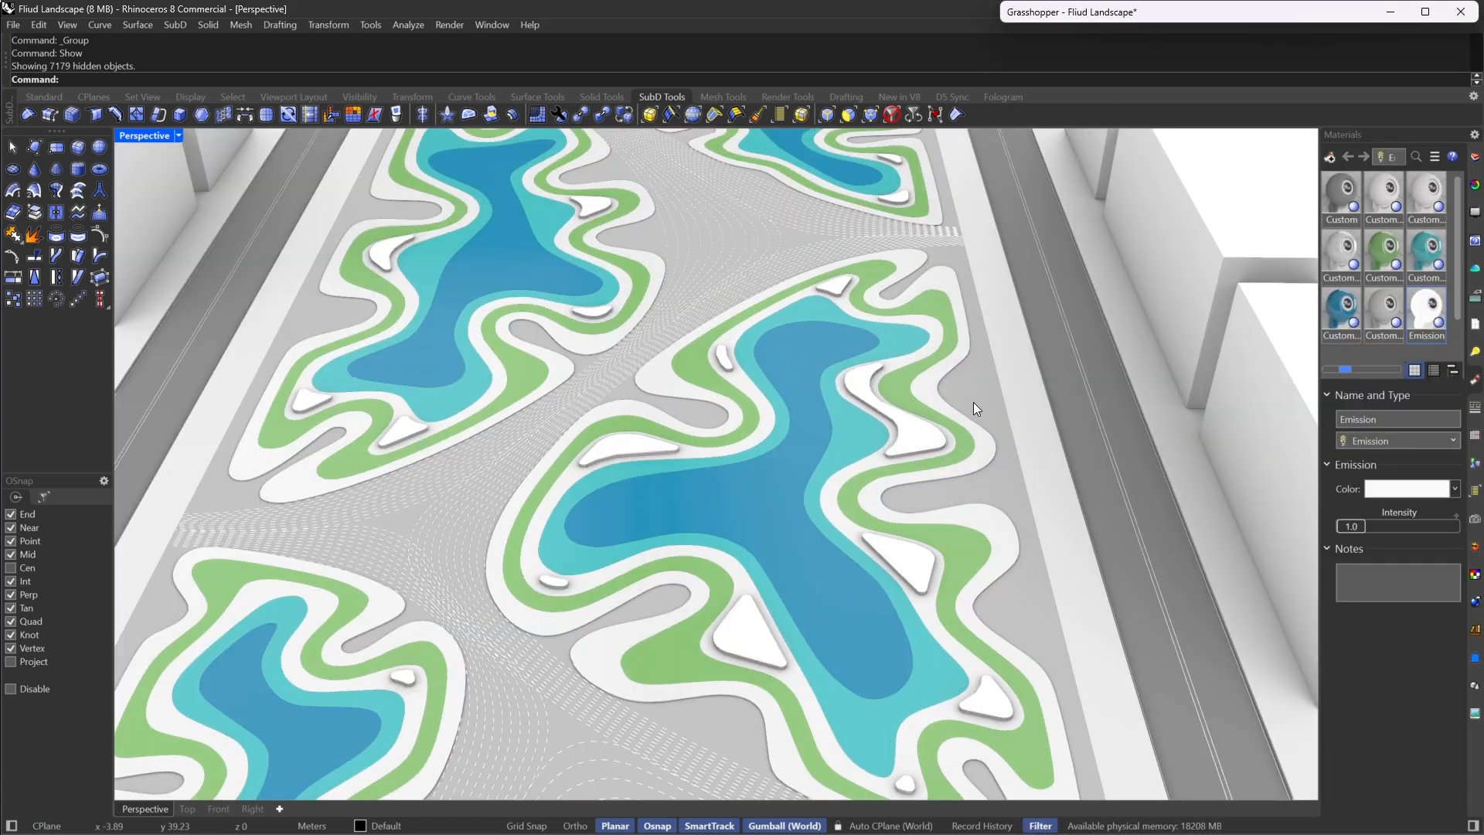
Select the grouped extrusions and create a new Custom material
click(903, 462)
right_drag(997, 338, 989, 480)
scroll(990, 484, down, 8)
right_drag(872, 526, 979, 447)
scroll(935, 470, up, 3)
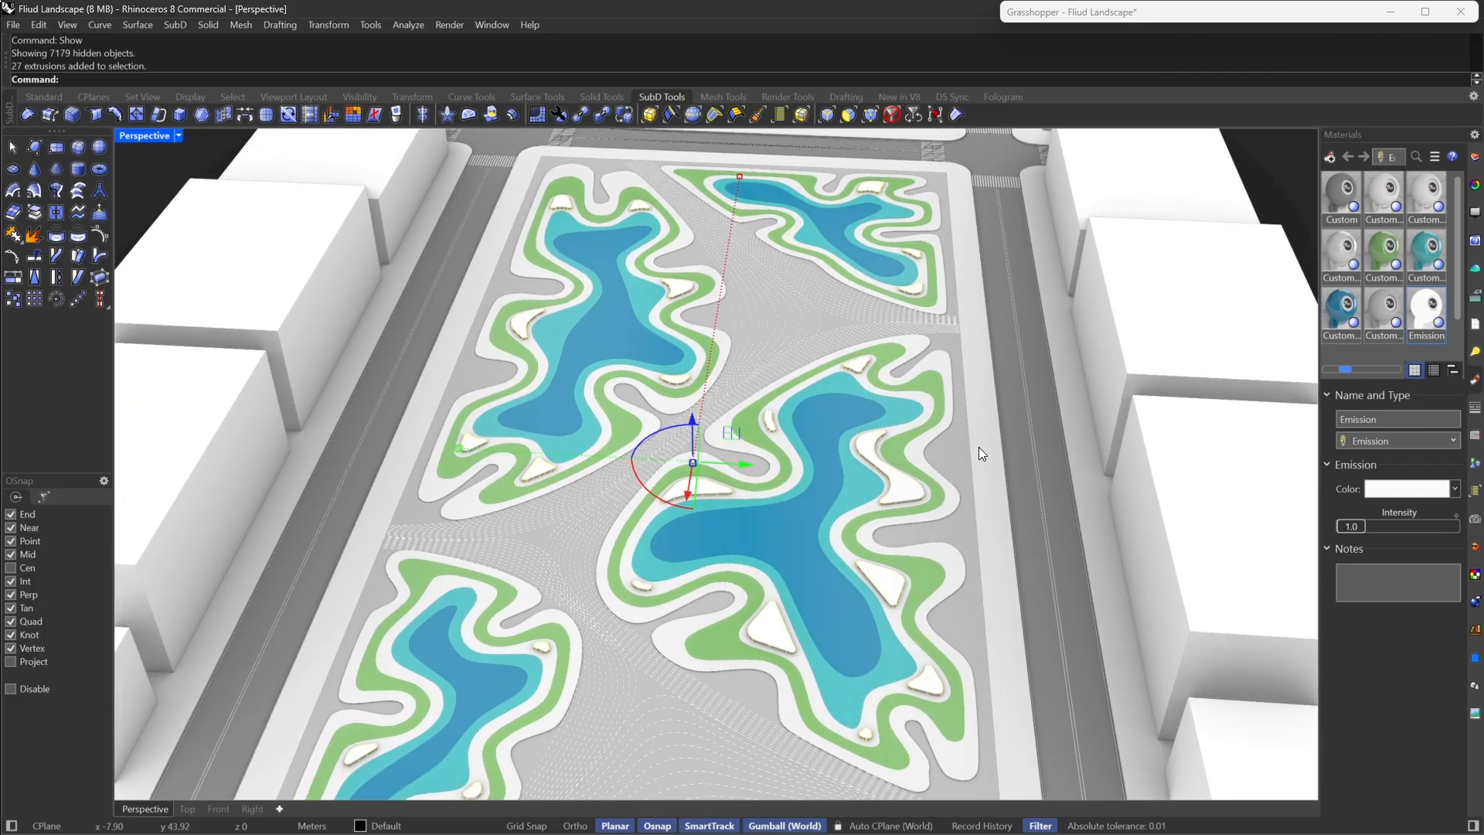
right_click(1357, 356)
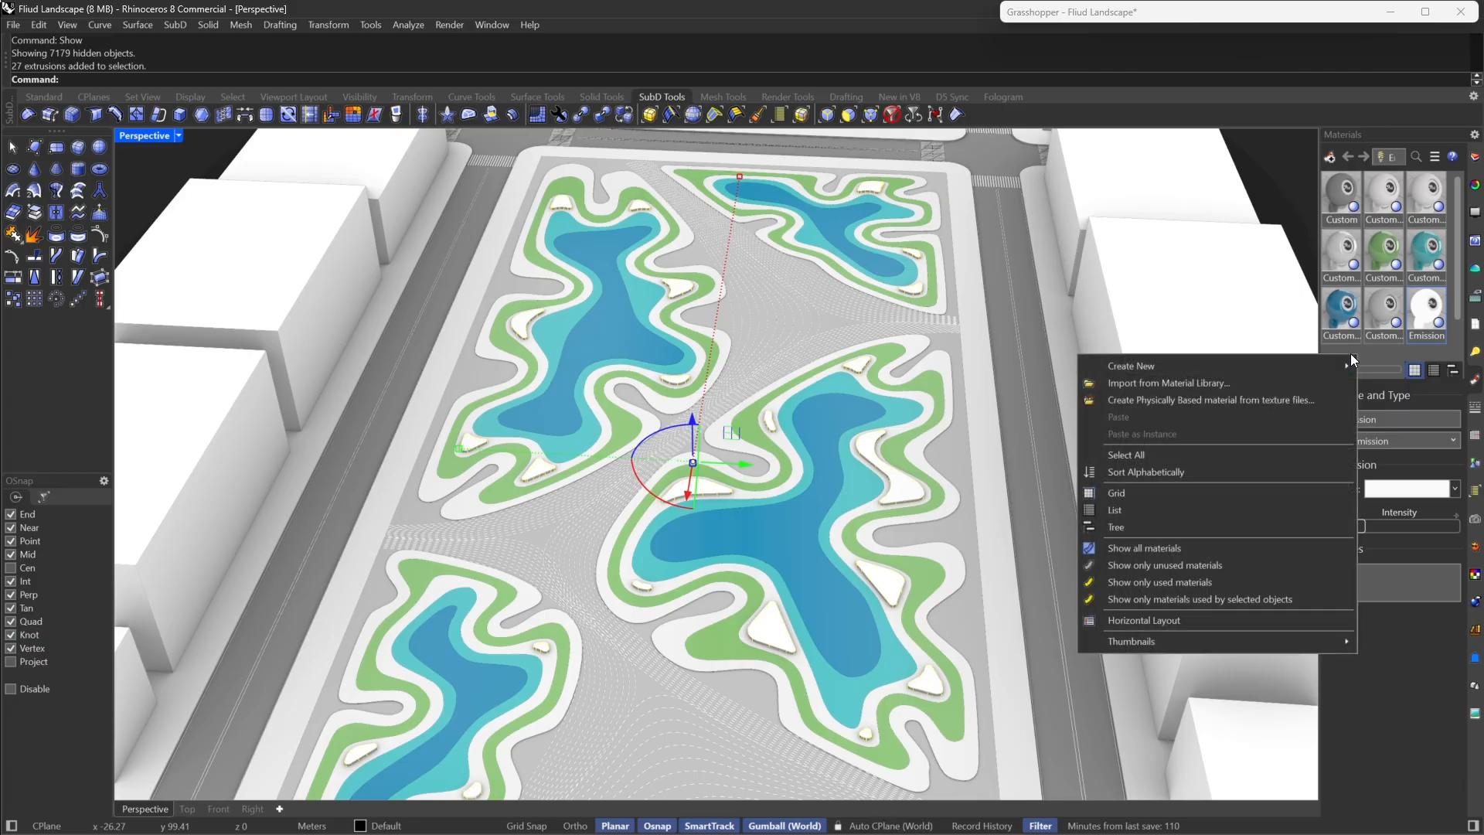
mouse_move(1195, 371)
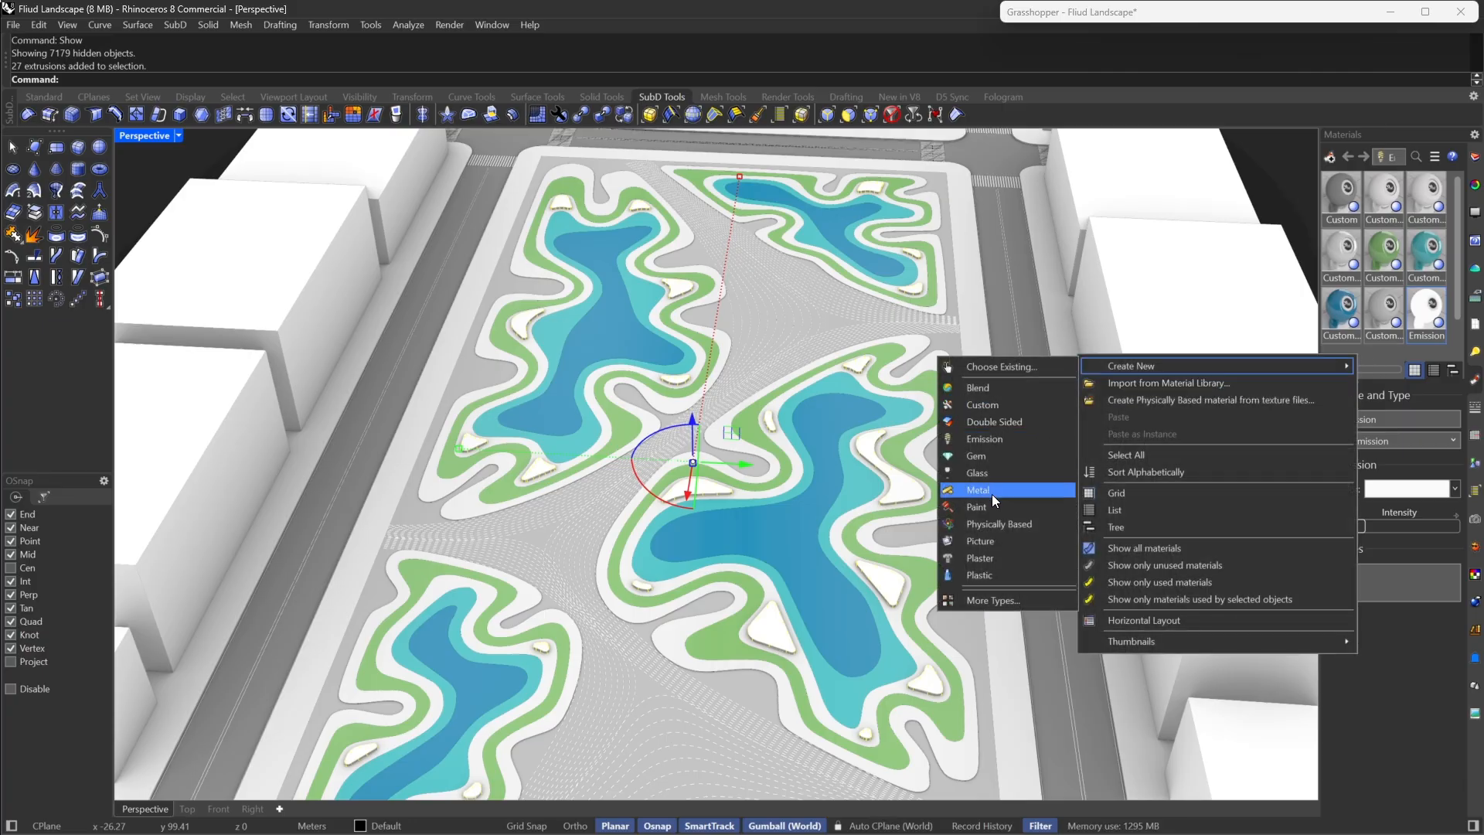
click(1008, 411)
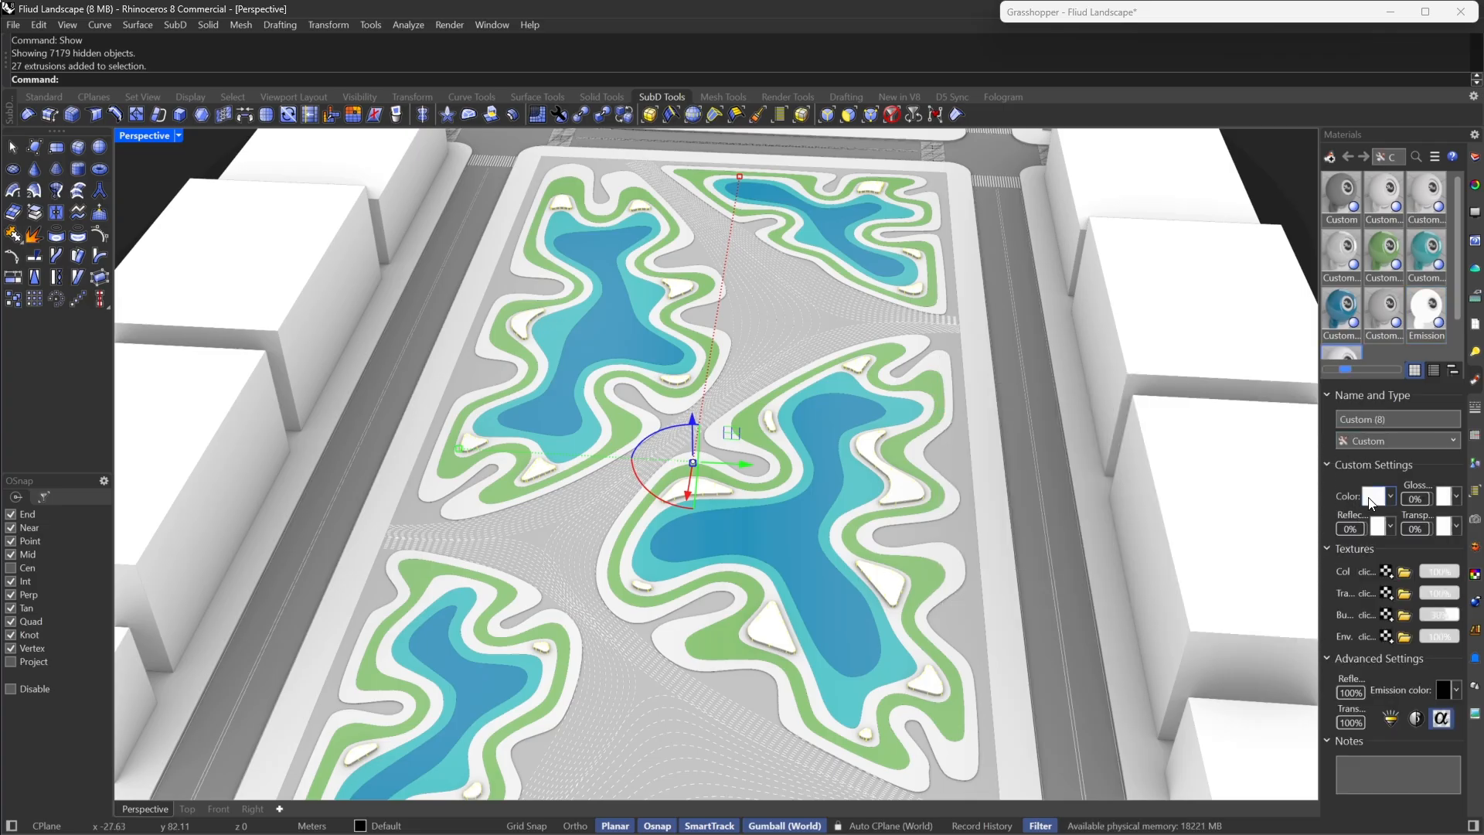
Set the new material's color to Tan (#FFDEAD) and assign the material to the selected extrusions
click(1372, 504)
scroll(935, 427, down, 15)
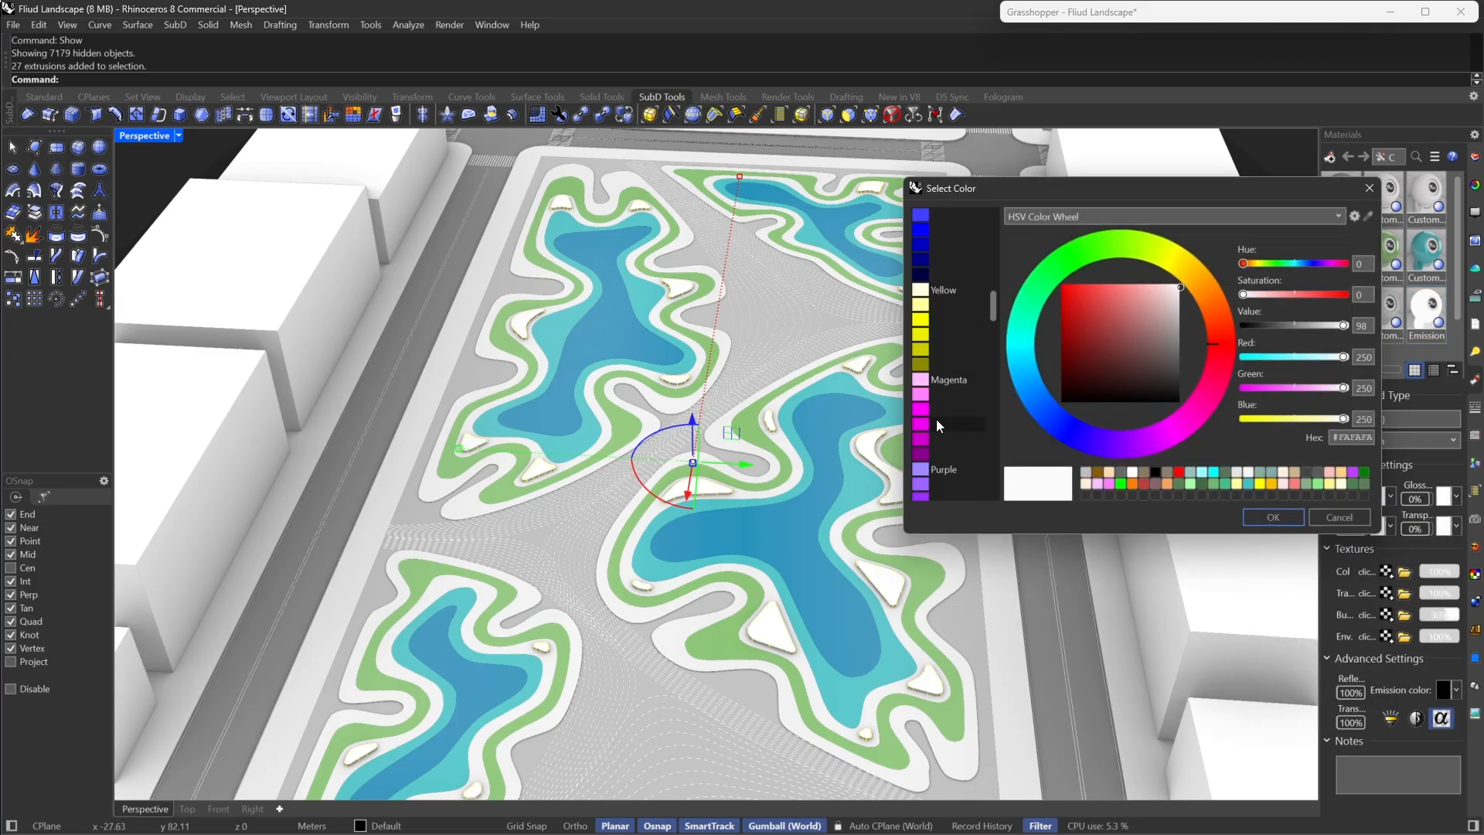
scroll(934, 414, down, 2)
click(949, 339)
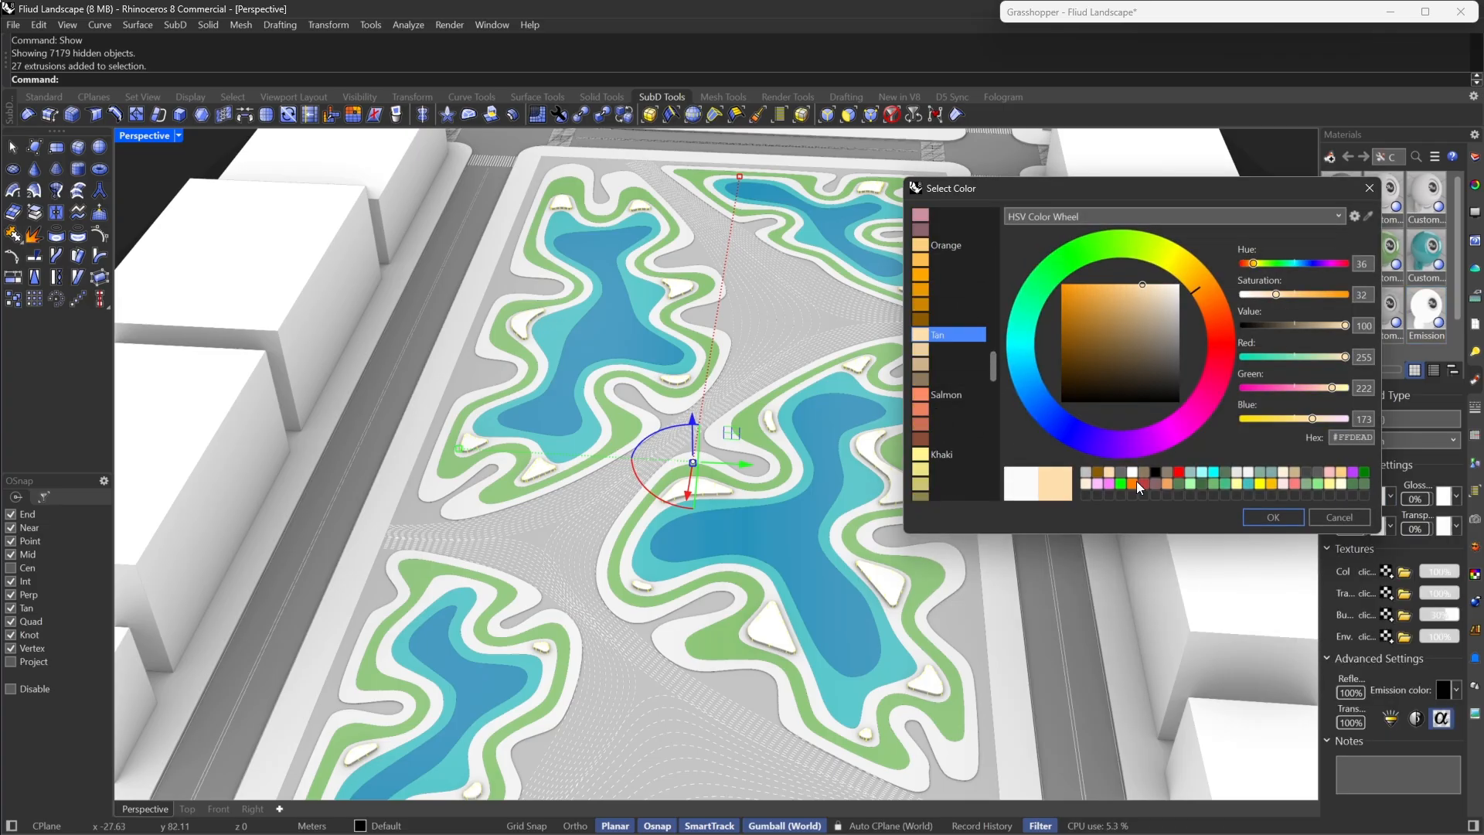
click(1273, 517)
right_click(1346, 355)
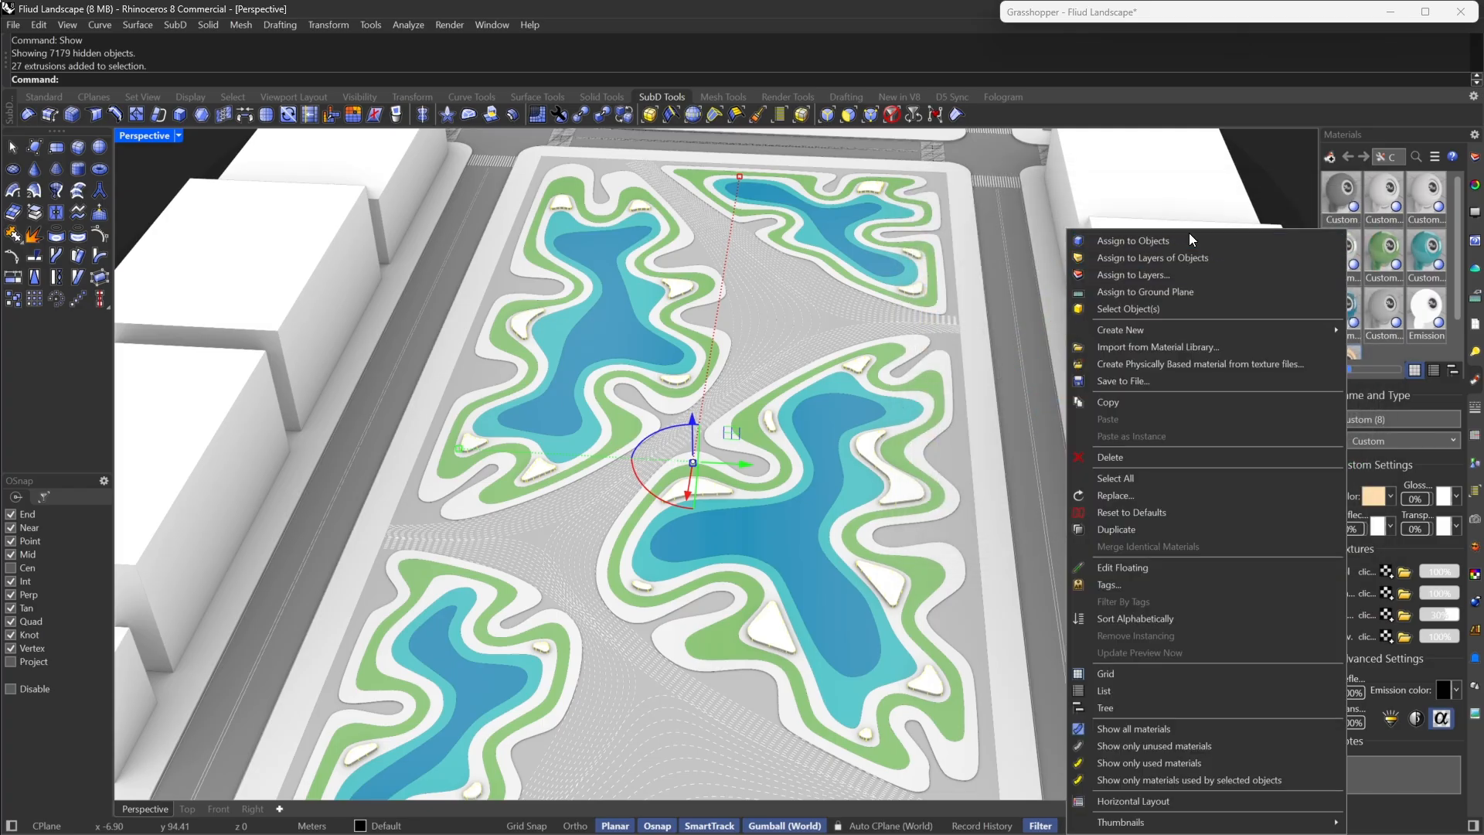
click(1191, 240)
Examine the tan pieces, green bands and pools of the finished landscape up close and from above
right_drag(910, 418, 875, 431)
scroll(875, 425, down, 5)
right_drag(1067, 425, 1000, 464)
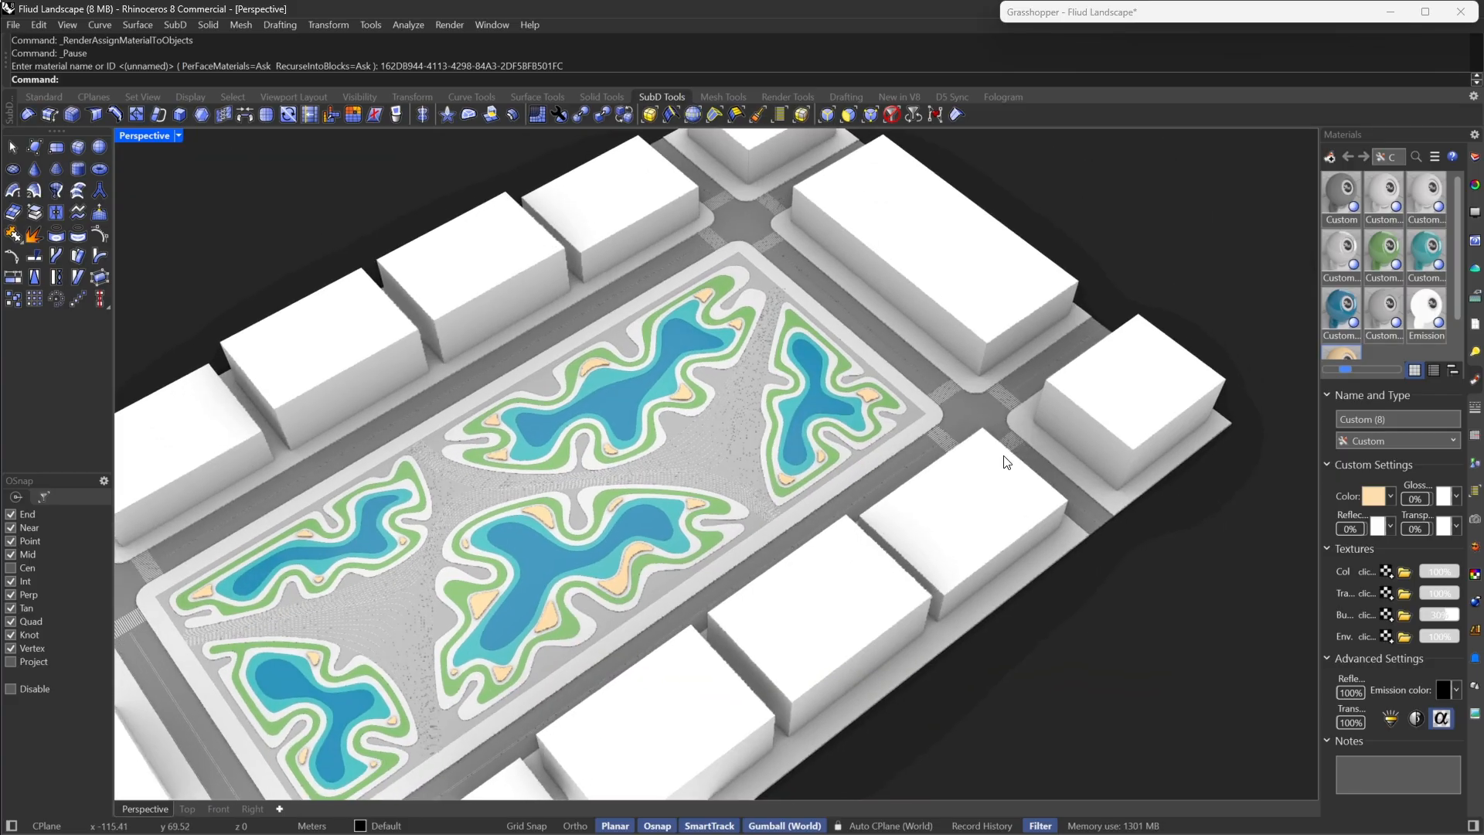
scroll(699, 495, up, 5)
scroll(861, 438, down, 5)
right_drag(861, 438, 1116, 331)
scroll(957, 461, up, 5)
scroll(1141, 305, up, 8)
click(1138, 280)
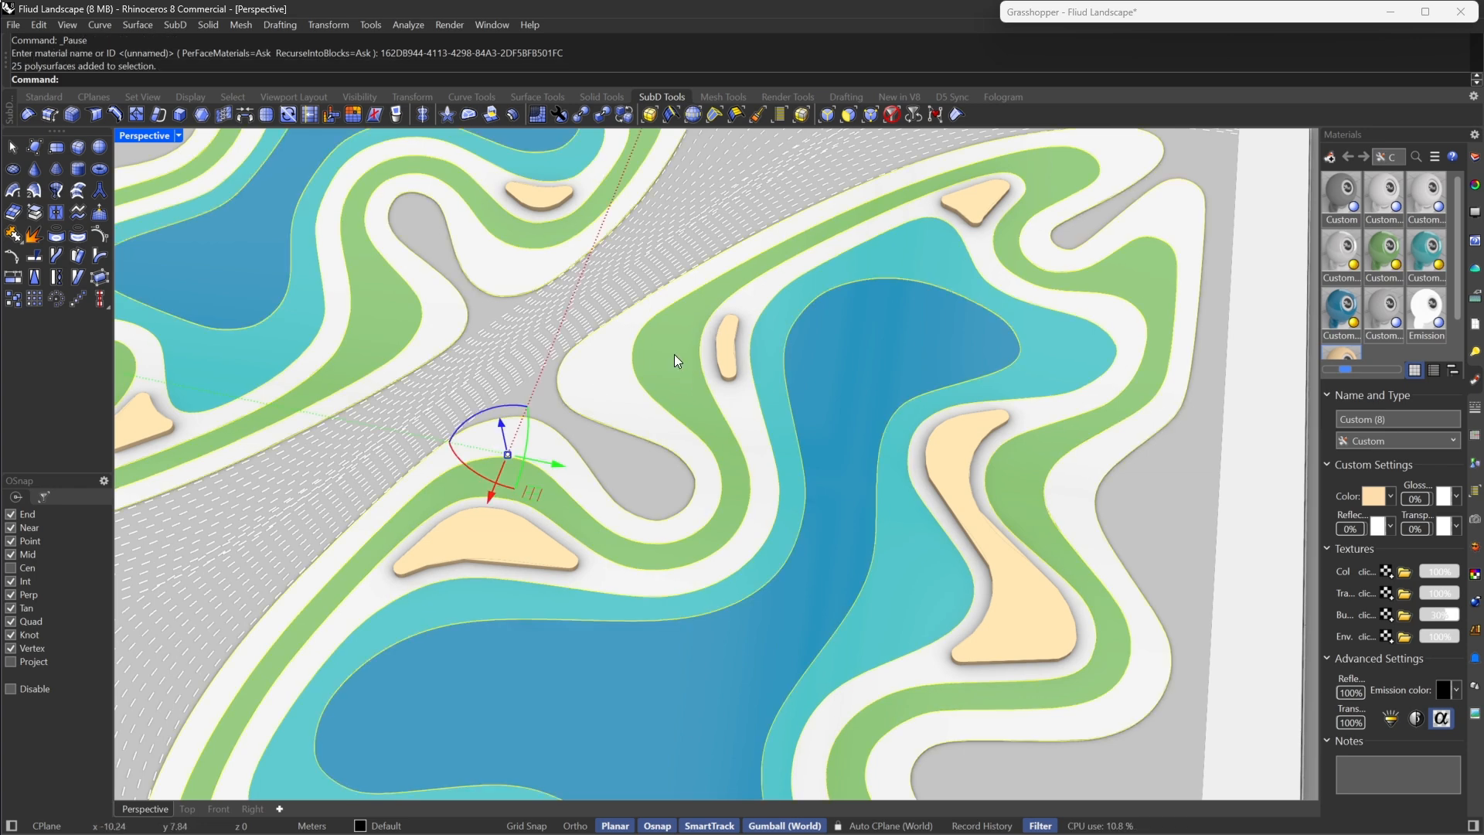
key(Escape)
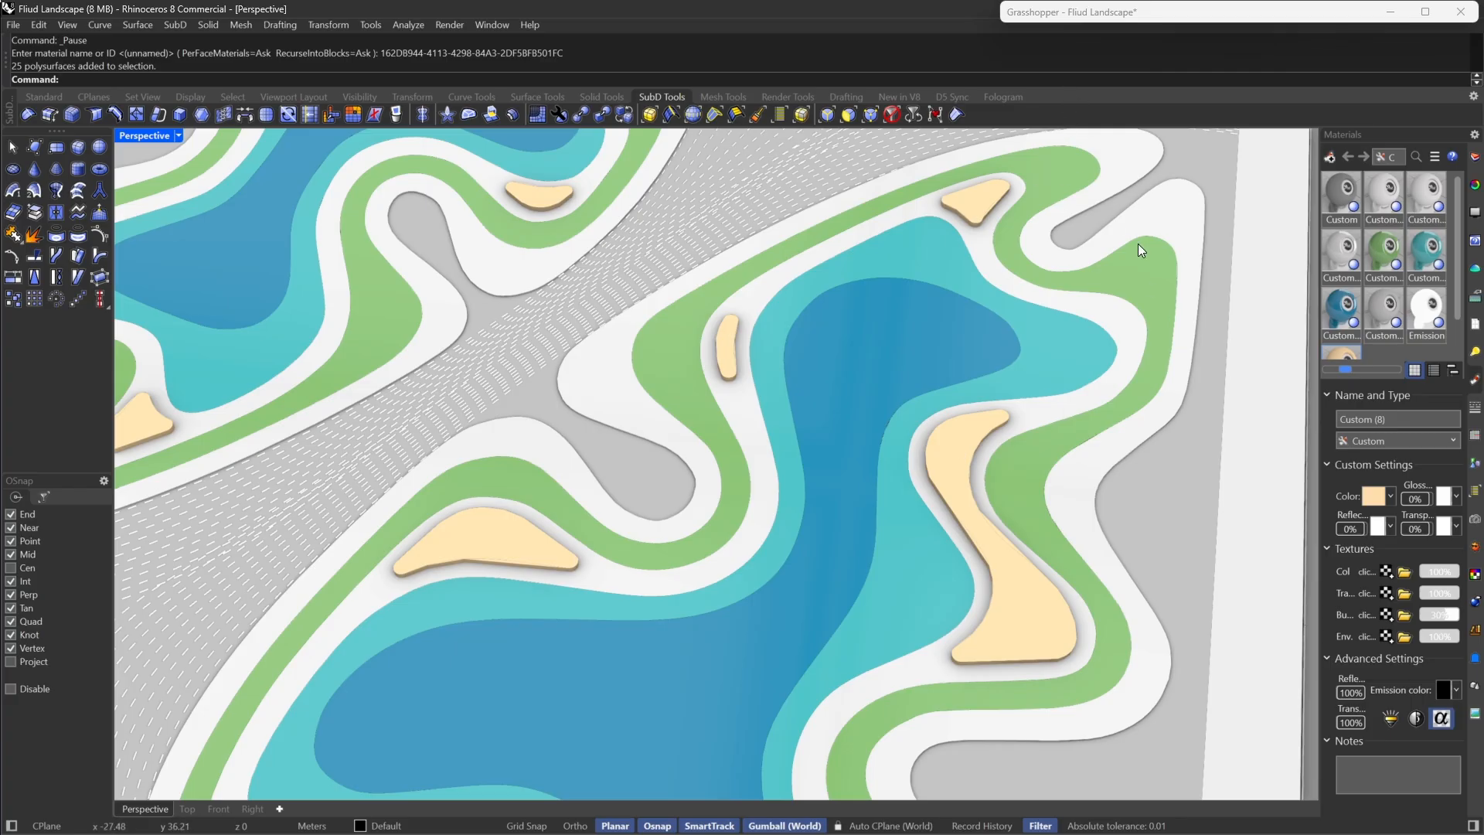
right_drag(1151, 280, 1021, 363)
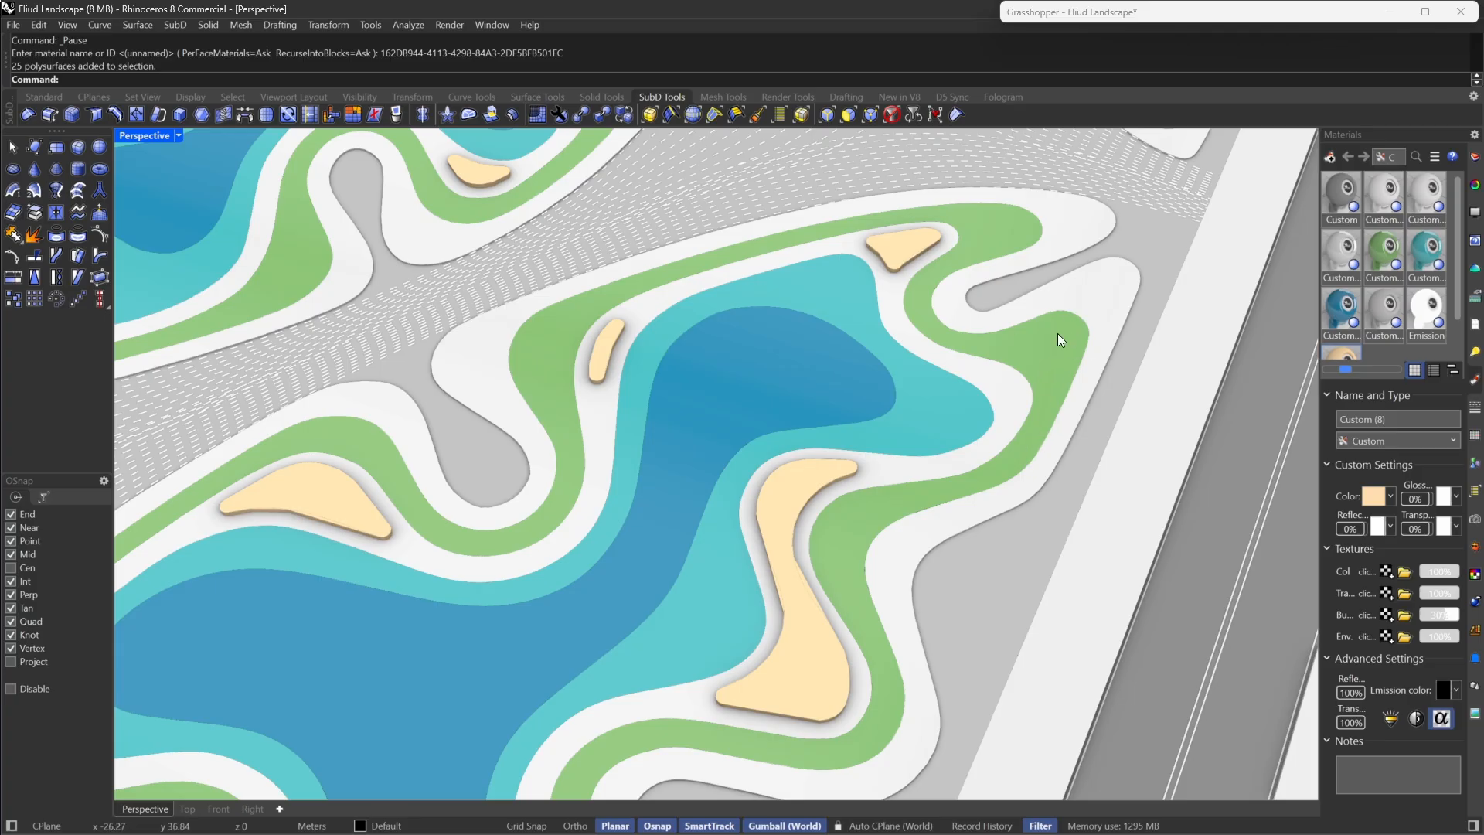
scroll(1116, 341, down, 10)
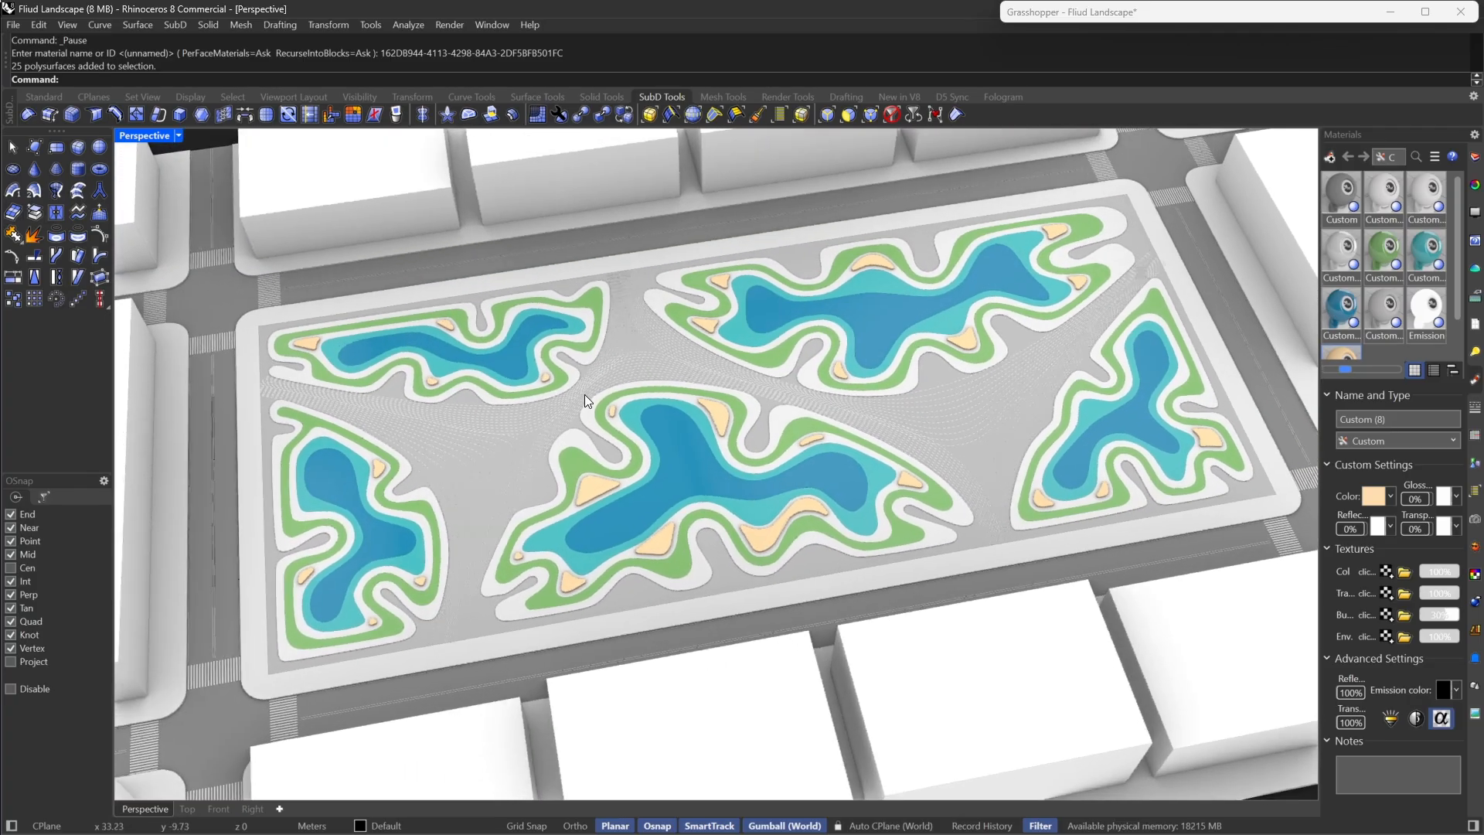
scroll(584, 394, down, 5)
right_drag(584, 394, 740, 309)
scroll(741, 309, up, 6)
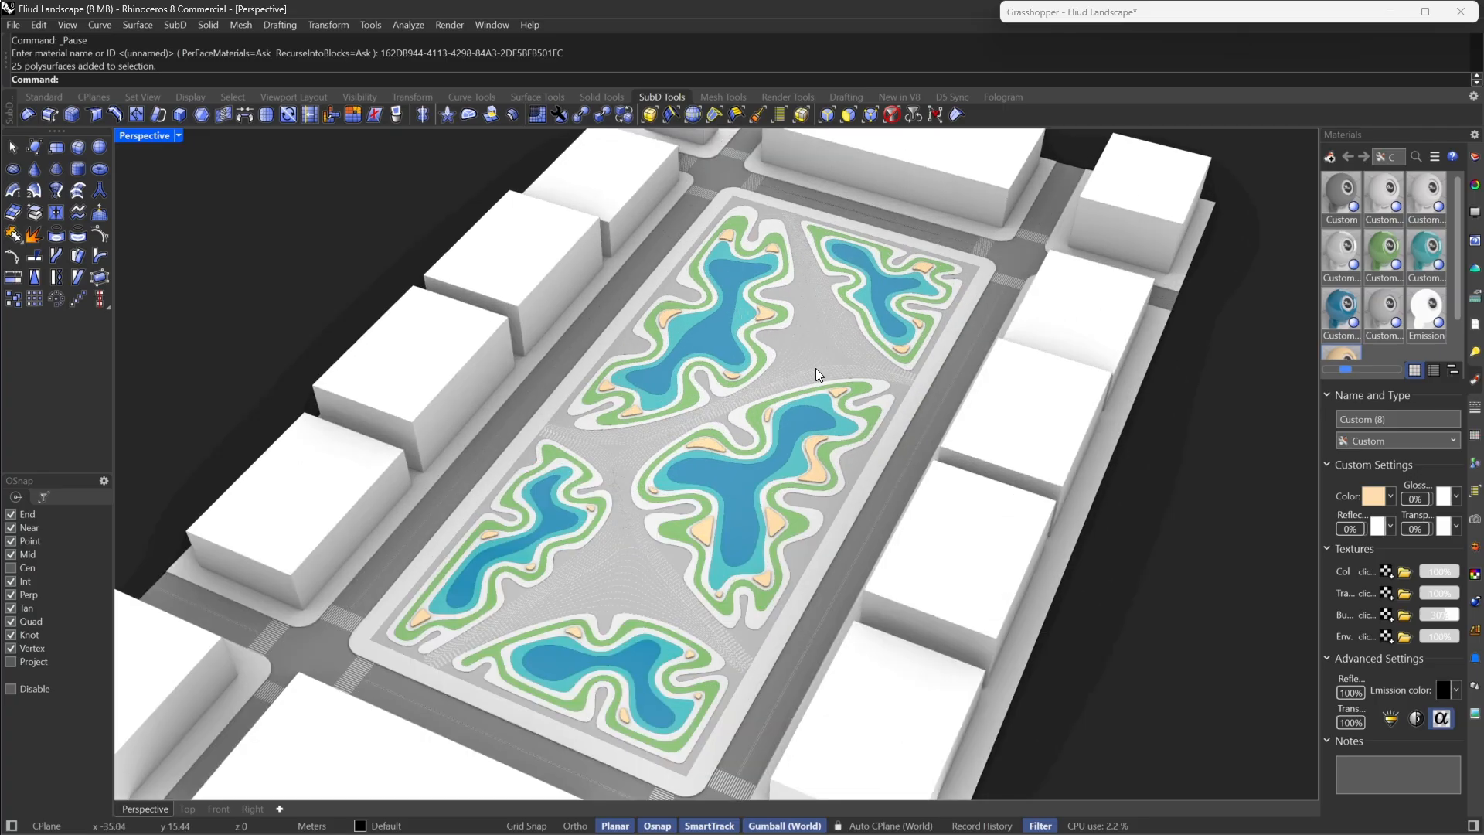
right_drag(815, 368, 657, 395)
scroll(846, 360, down, 5)
scroll(578, 444, up, 5)
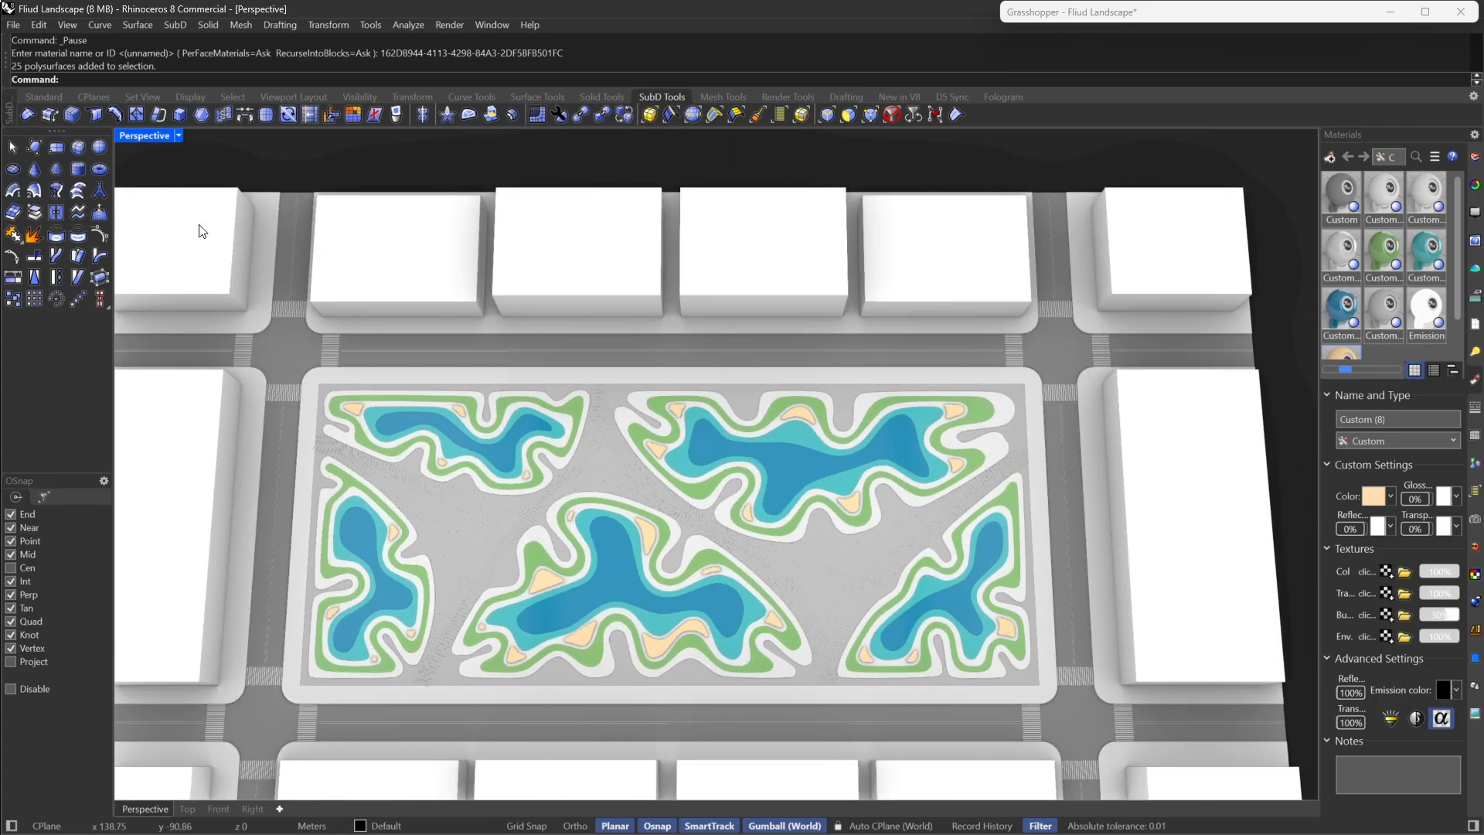
Switch the Perspective viewport to the Black Plans display mode and examine the plan linework
click(178, 135)
click(263, 301)
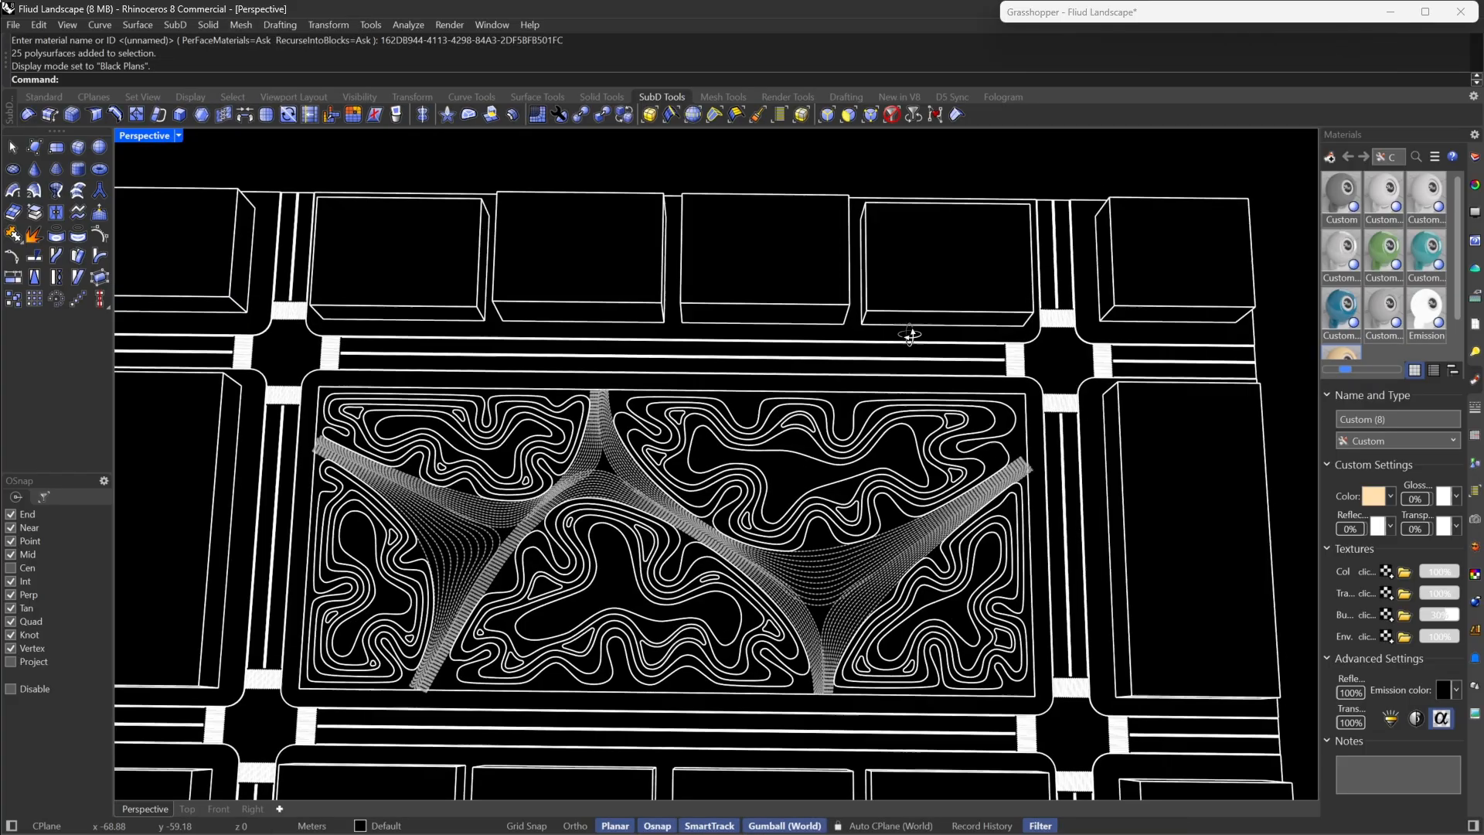
scroll(889, 347, down, 3)
scroll(758, 520, up, 3)
scroll(987, 430, down, 3)
scroll(909, 443, up, 3)
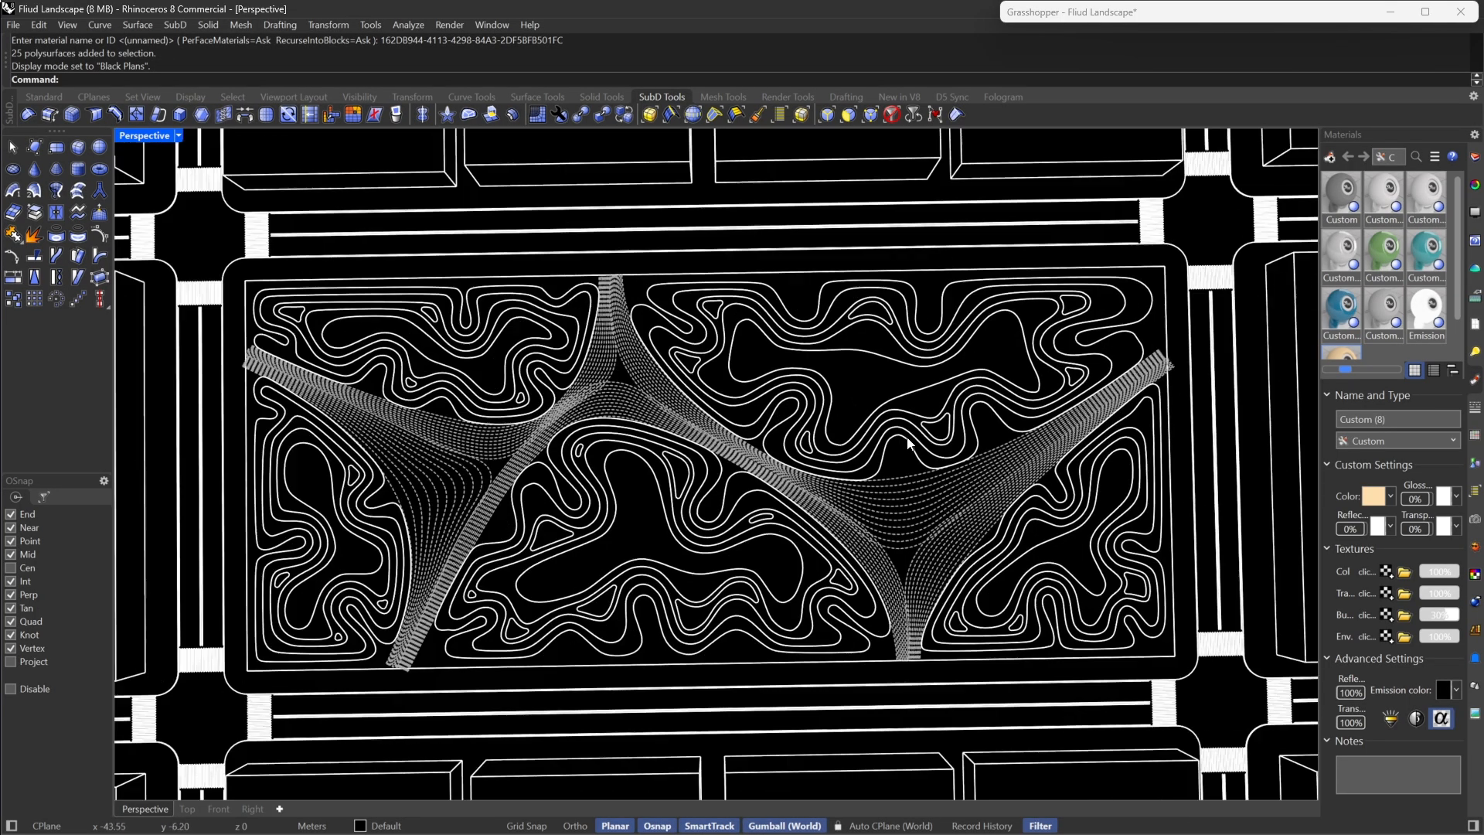
scroll(910, 442, down, 3)
scroll(906, 439, up, 4)
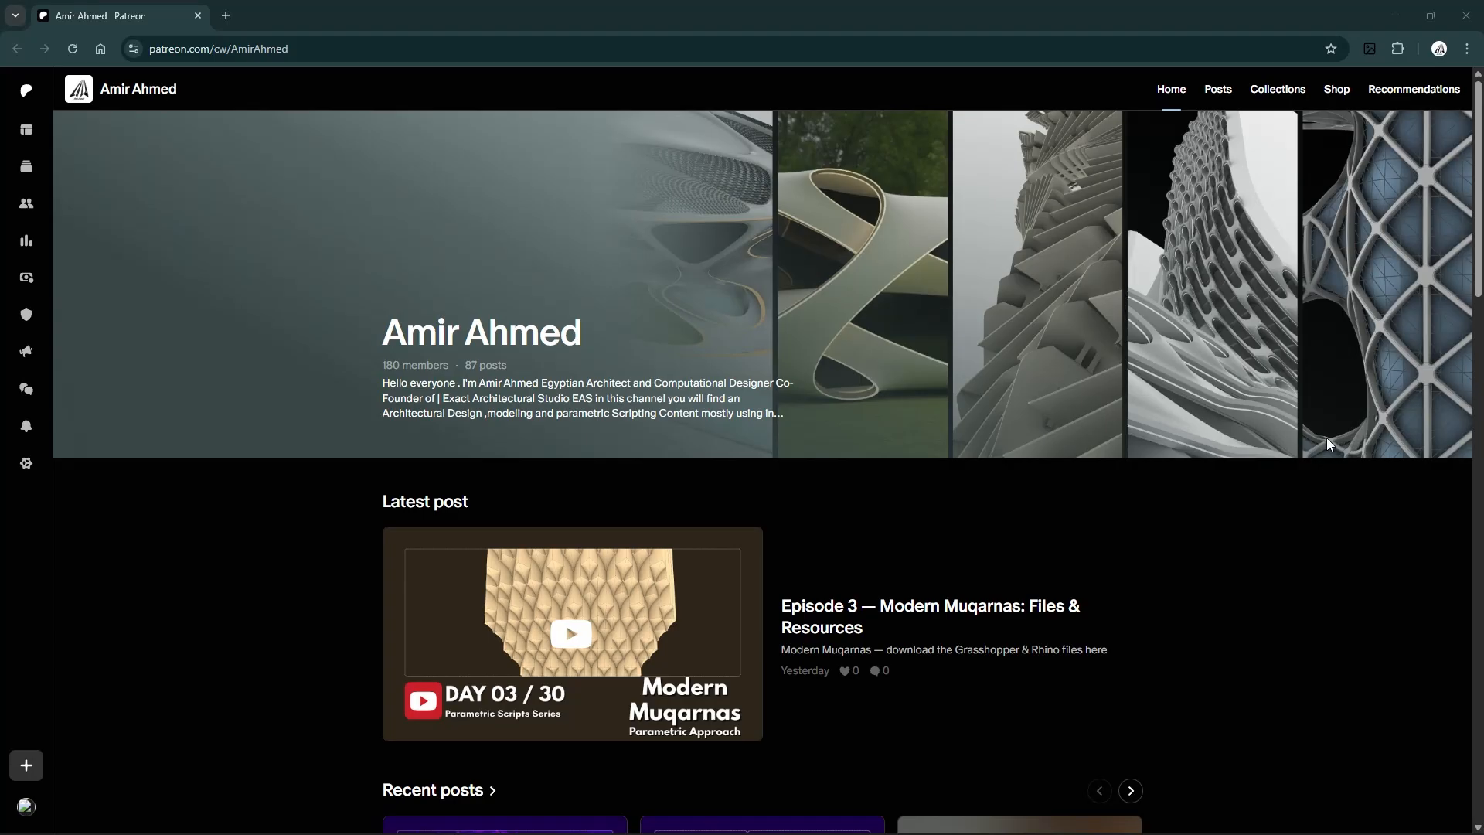
Look through the posts, collections and products on the creator's Patreon home page
scroll(1328, 440, down, 2)
scroll(1328, 440, down, 1)
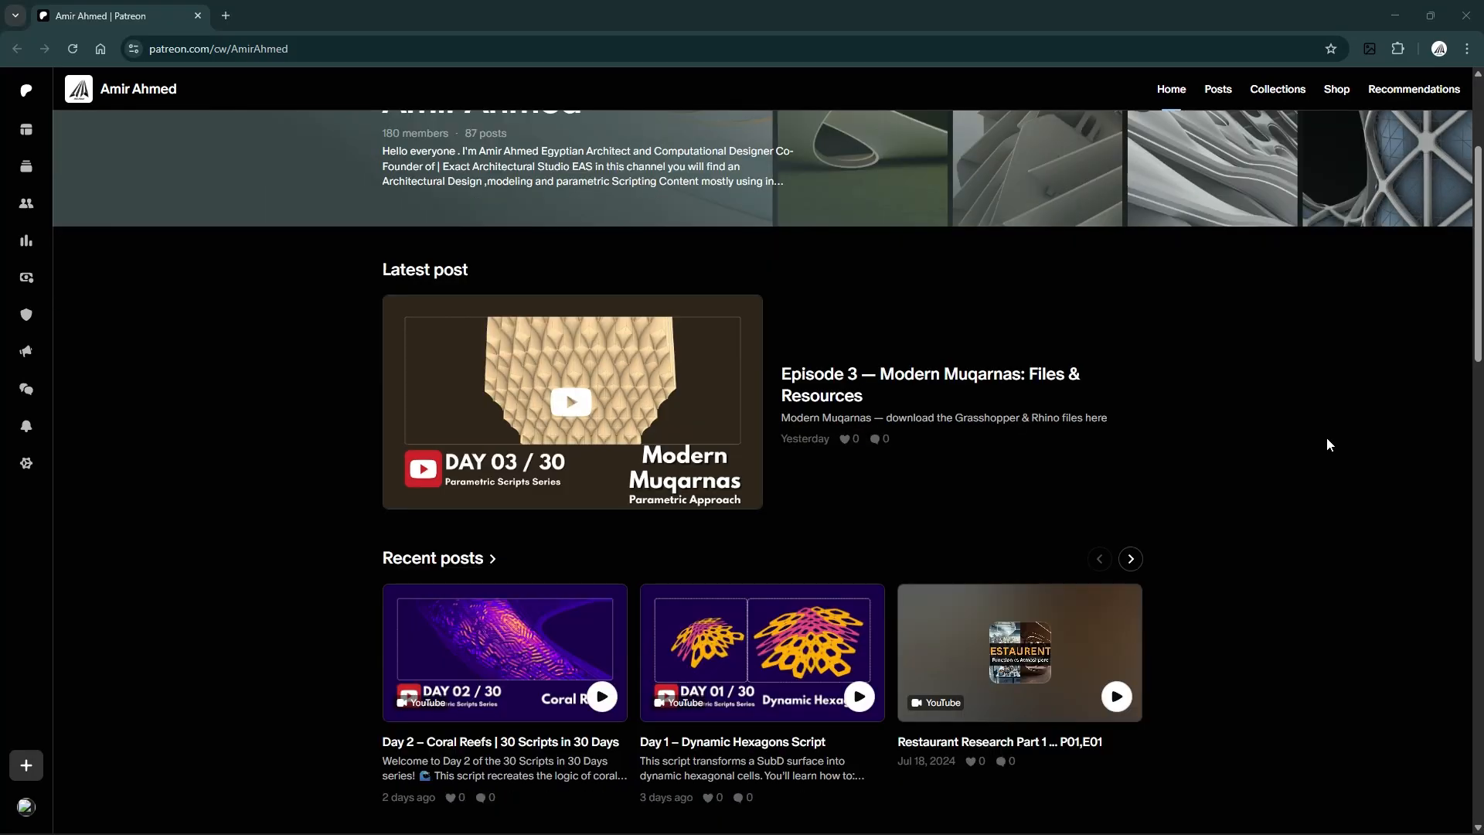
scroll(1329, 444, down, 2)
scroll(1329, 443, down, 4)
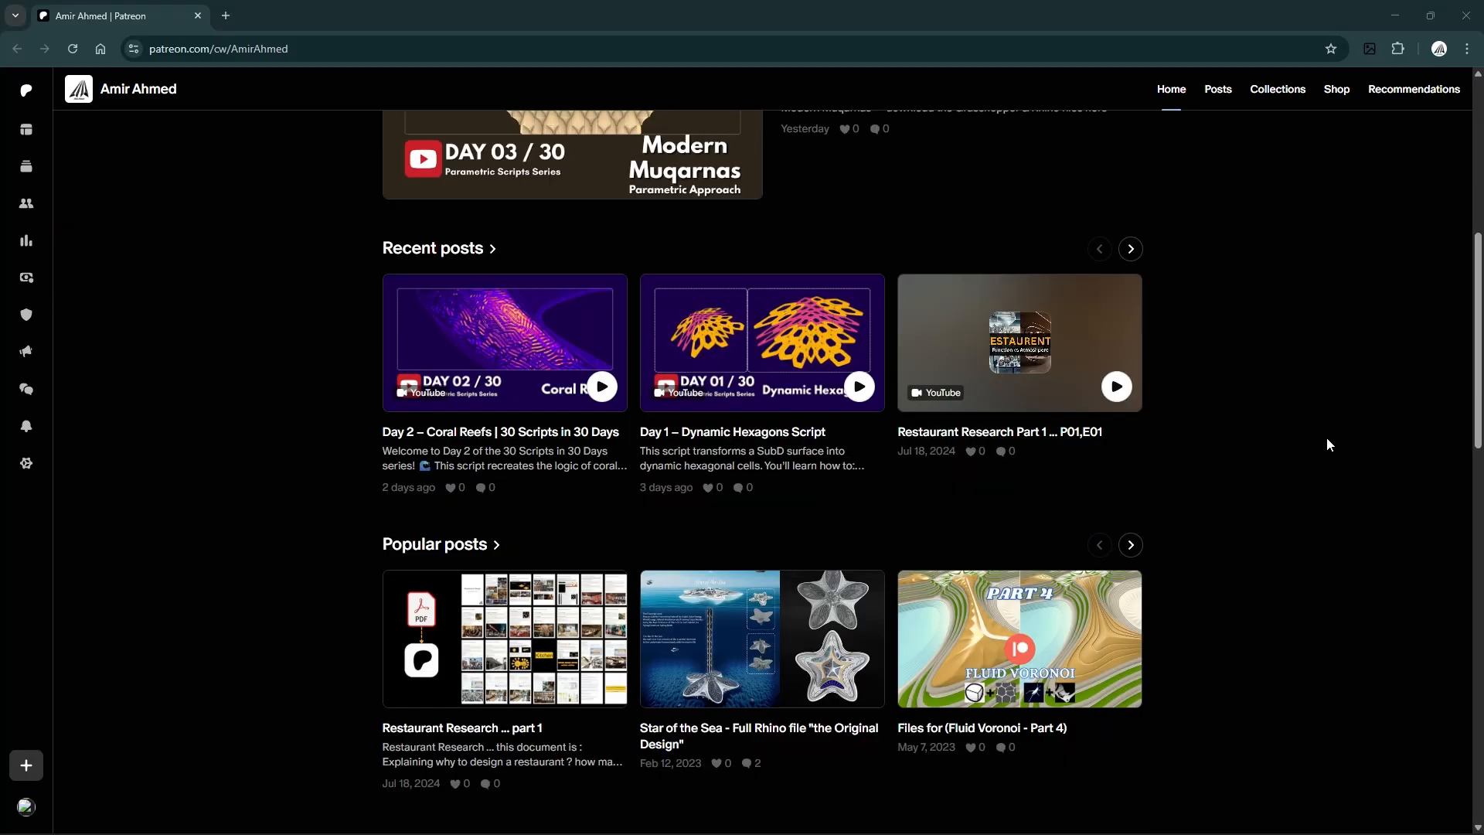
scroll(1327, 445, down, 3)
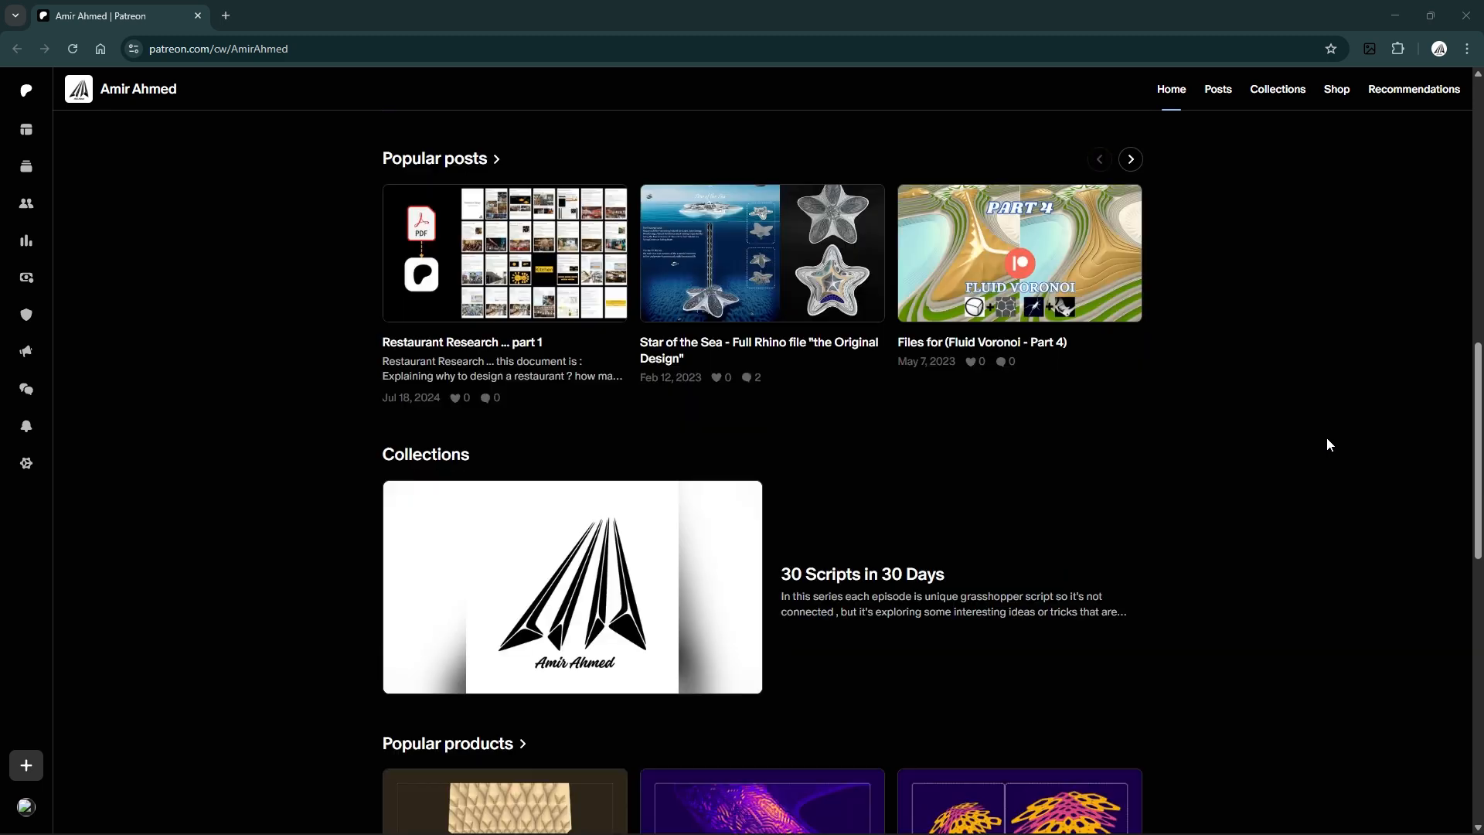
scroll(1328, 445, down, 3)
scroll(1328, 445, down, 3)
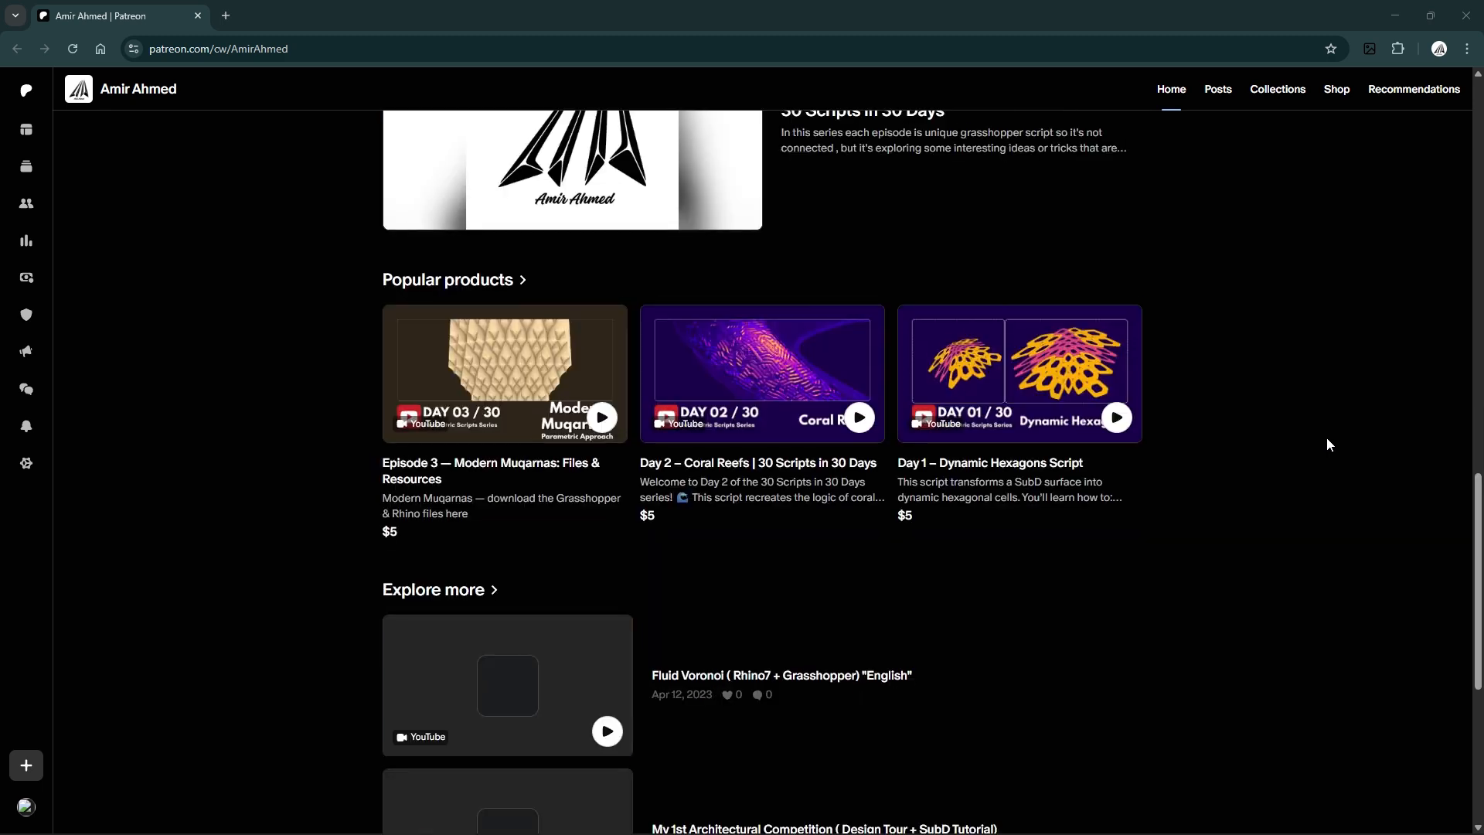
scroll(1328, 445, down, 3)
scroll(1329, 443, down, 3)
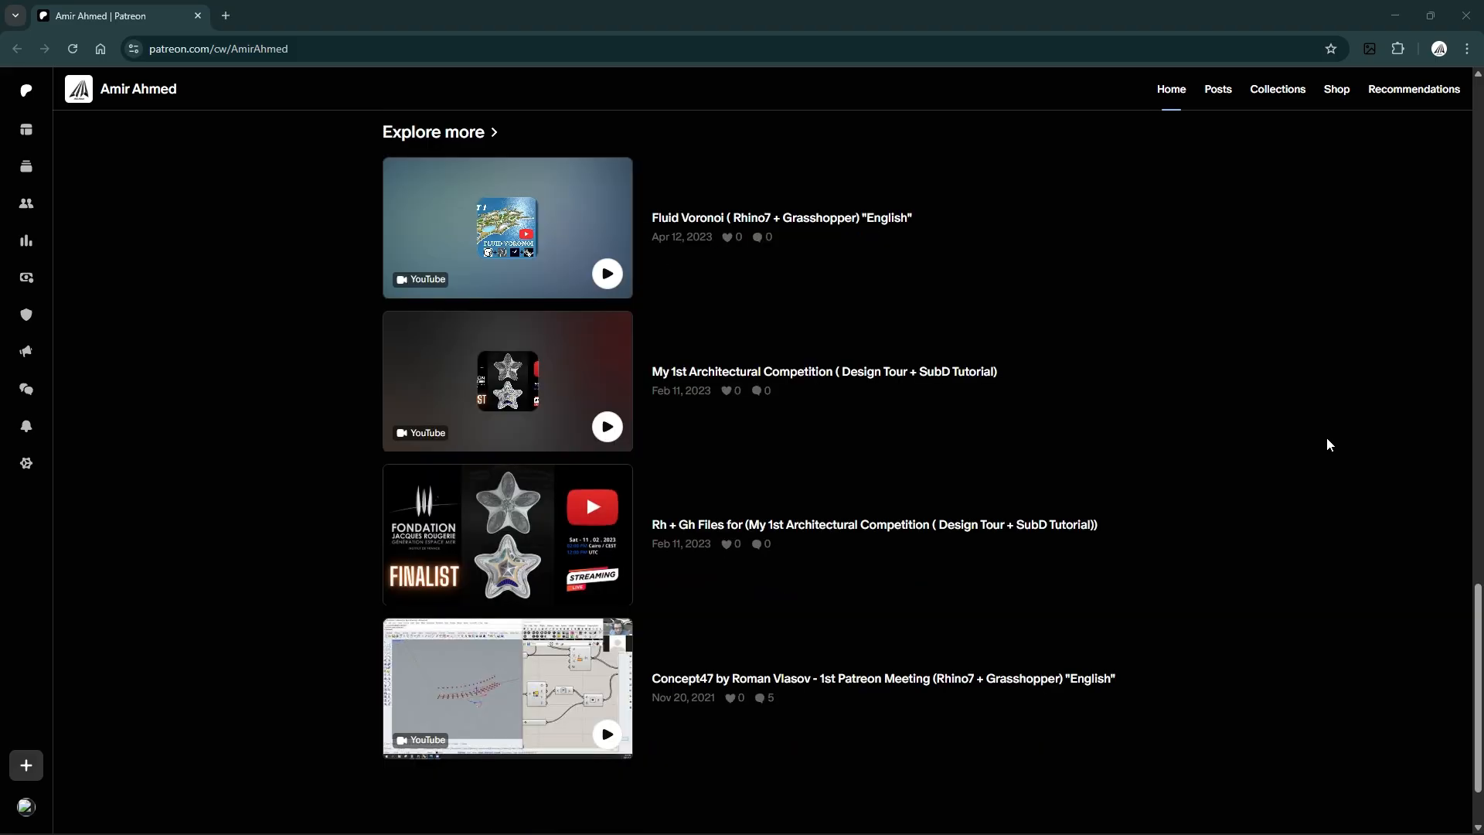
scroll(1329, 444, down, 2)
scroll(1328, 444, up, 10)
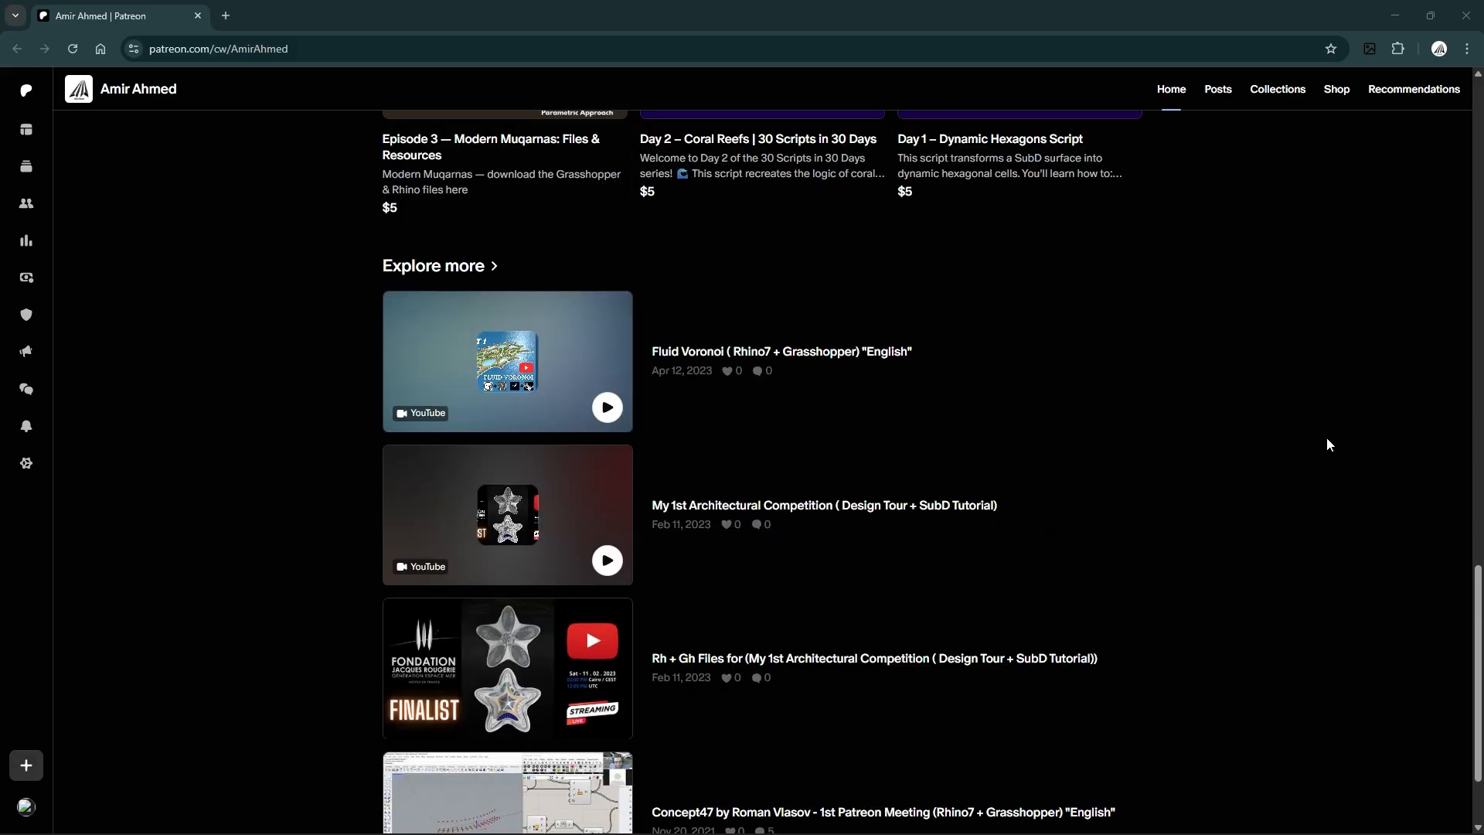
scroll(1327, 440, up, 3)
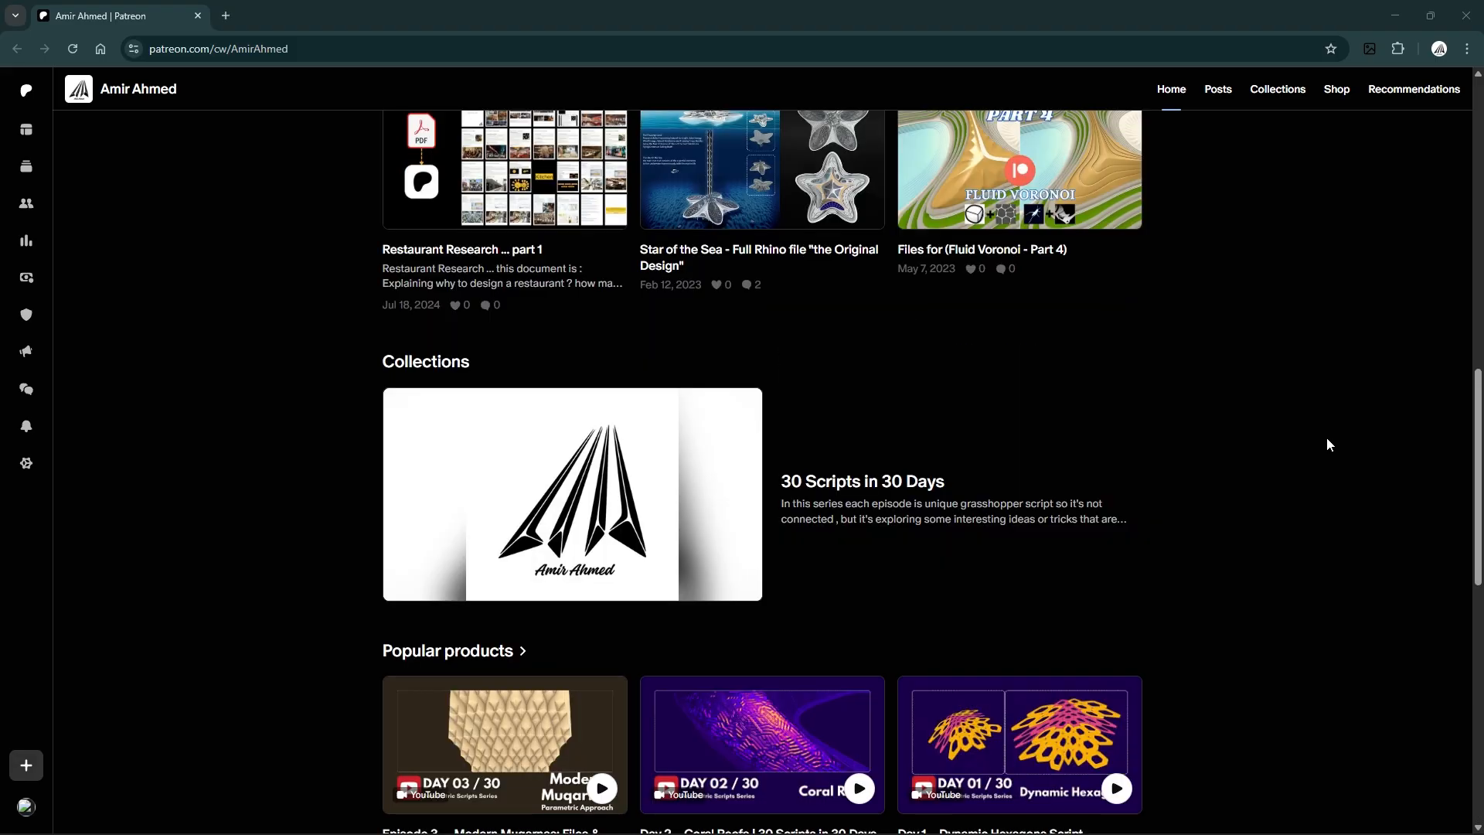